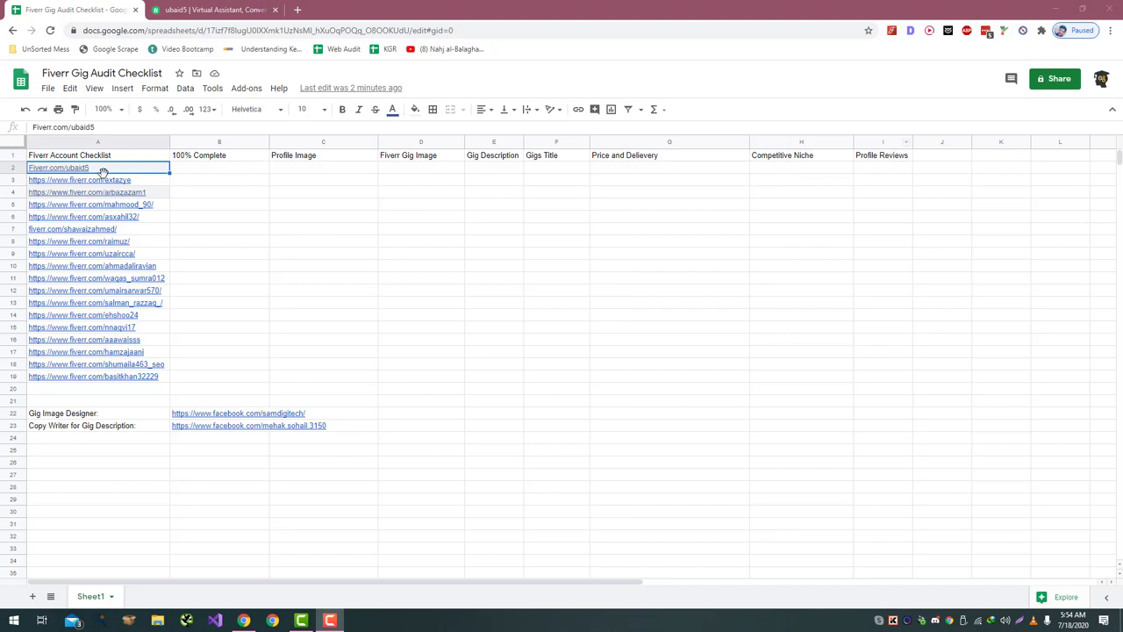
- Scroll through the first seller's Fiverr profile to review its description, linked accounts and gigs
{"action": "left_click", "coordinate": [209, 9]}
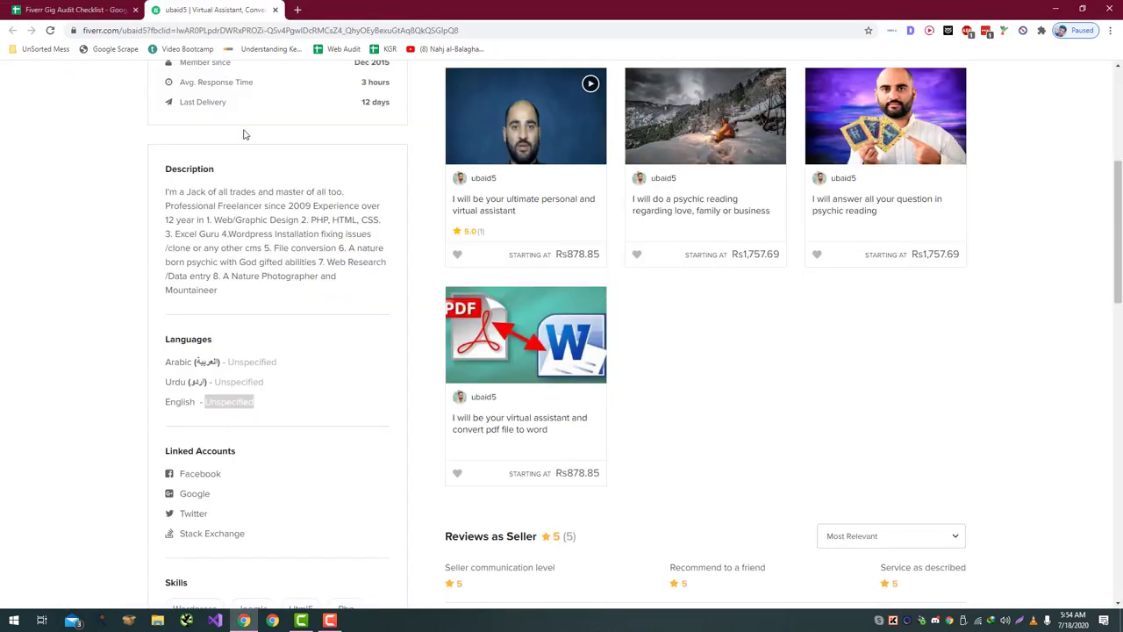
{"action": "scroll", "coordinate": [246, 133], "scroll_direction": "up", "scroll_amount": 3}
{"action": "scroll", "coordinate": [246, 134], "scroll_direction": "down", "scroll_amount": 4}
{"action": "scroll", "coordinate": [245, 133], "scroll_direction": "up", "scroll_amount": 3}
{"action": "left_click", "coordinate": [105, 10]}
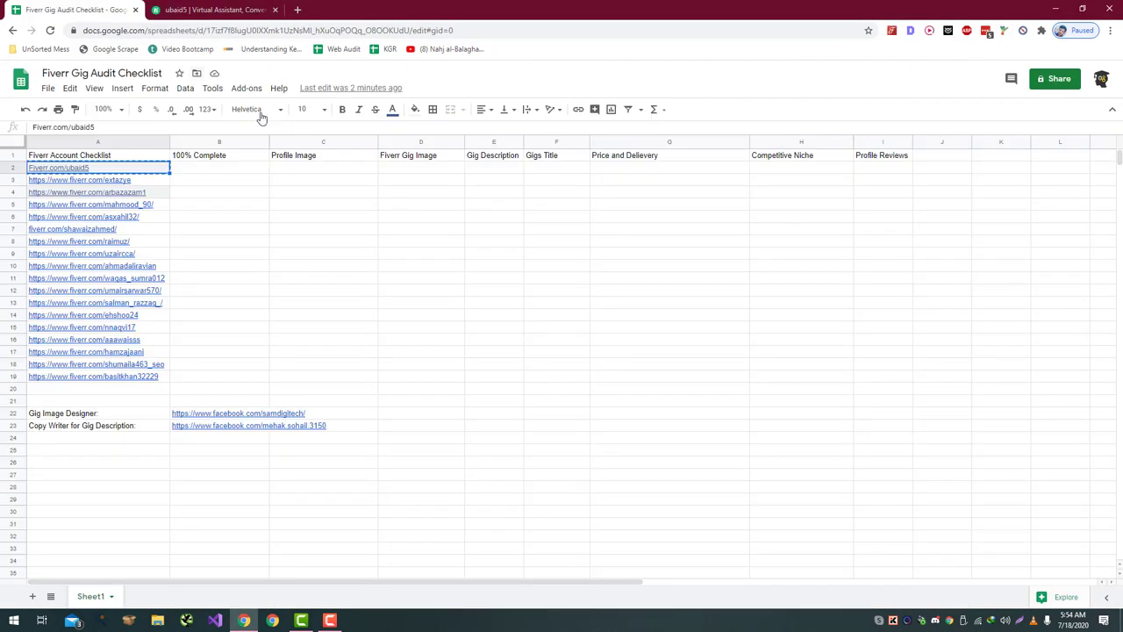
{"action": "left_click", "coordinate": [210, 8]}
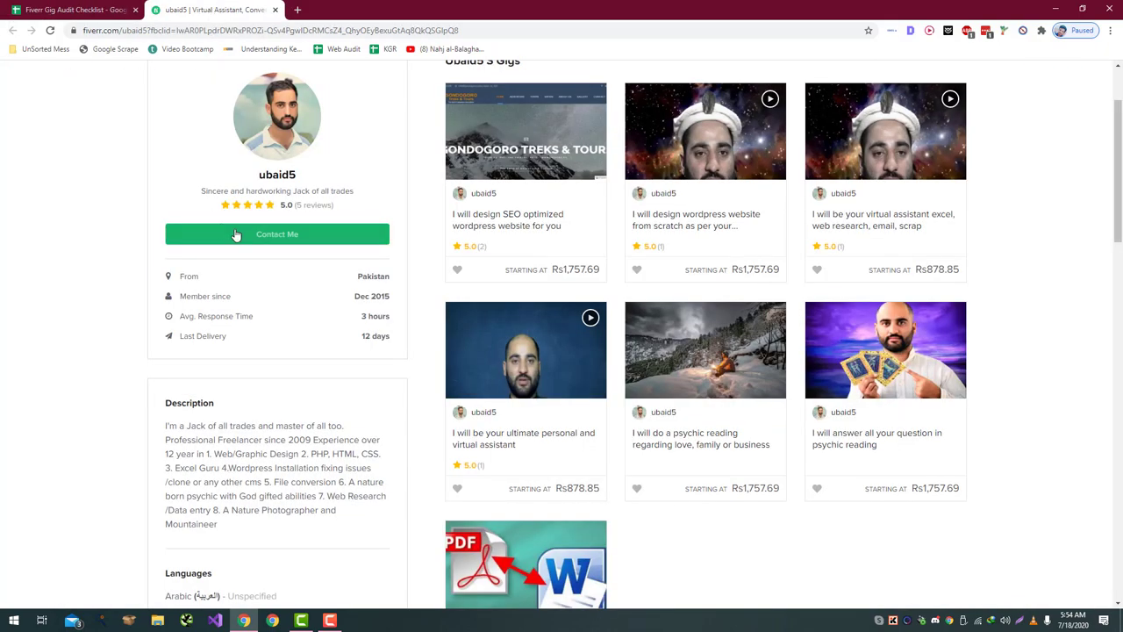
{"action": "scroll", "coordinate": [131, 185], "scroll_direction": "down", "scroll_amount": 4}
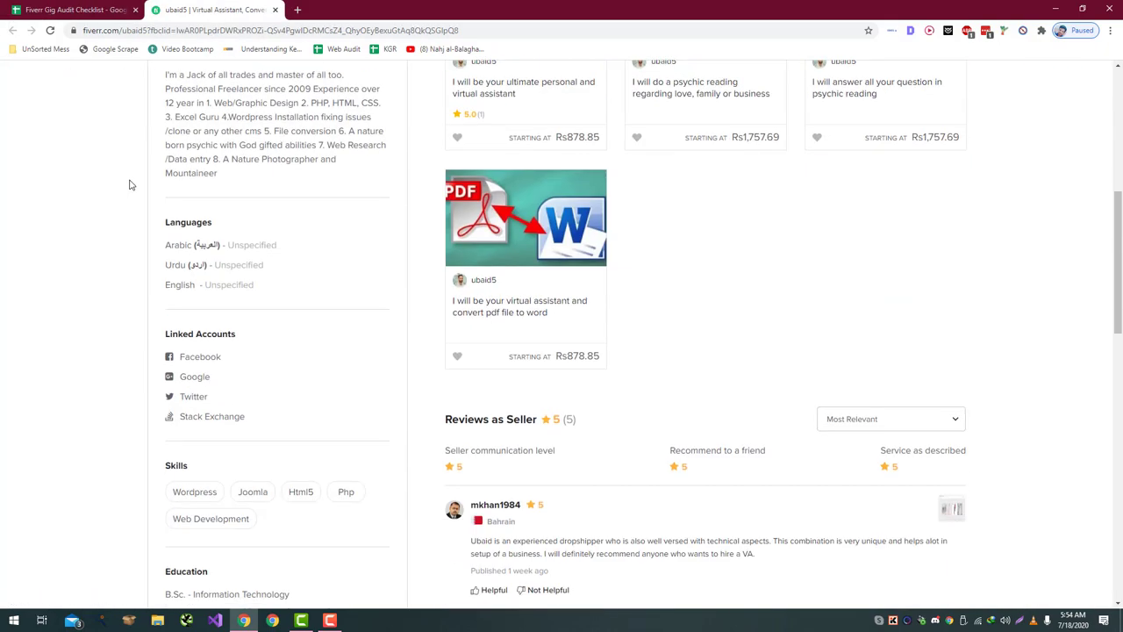
{"action": "scroll", "coordinate": [231, 296], "scroll_direction": "up", "scroll_amount": 2}
{"action": "scroll", "coordinate": [231, 296], "scroll_direction": "down", "scroll_amount": 3}
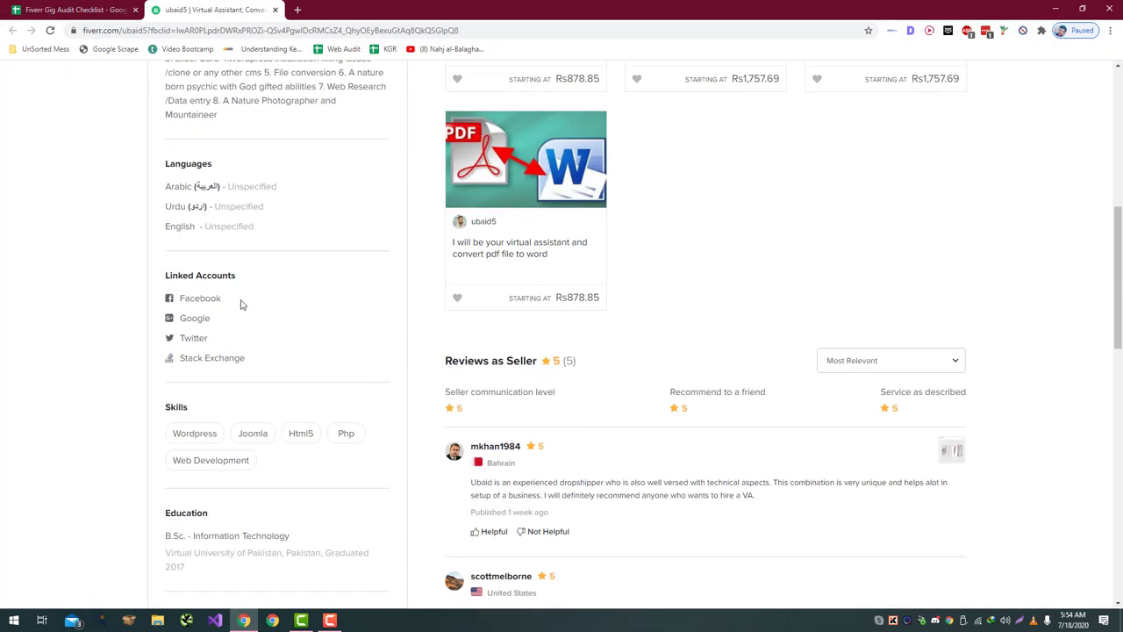
{"action": "scroll", "coordinate": [159, 436], "scroll_direction": "down", "scroll_amount": 1}
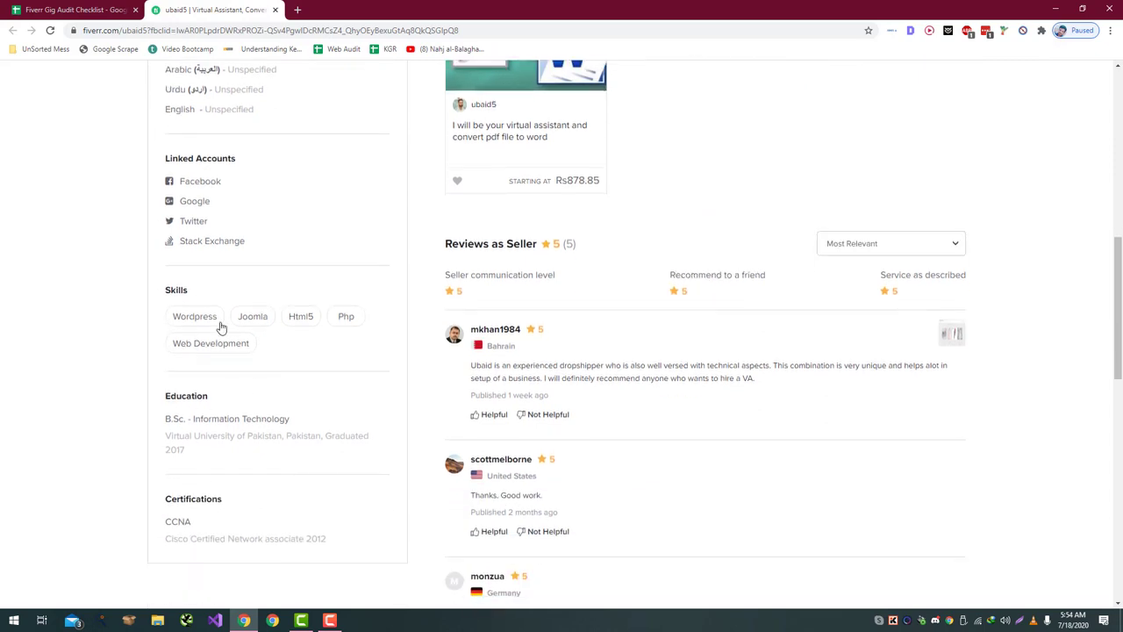
{"action": "scroll", "coordinate": [221, 326], "scroll_direction": "up", "scroll_amount": 3}
{"action": "scroll", "coordinate": [205, 301], "scroll_direction": "up", "scroll_amount": 3}
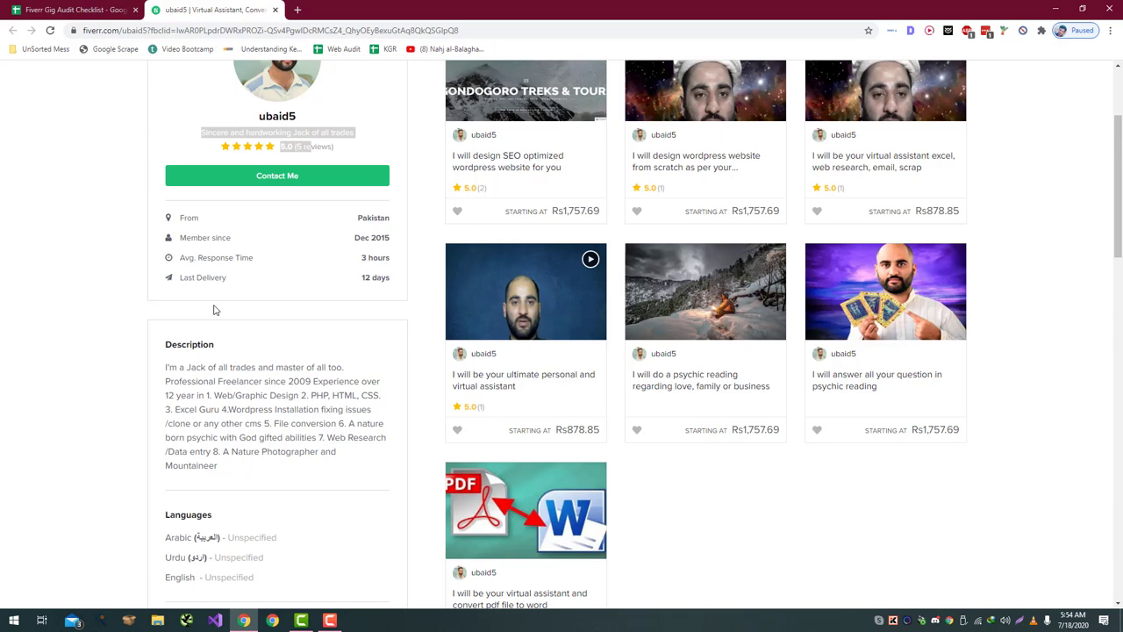
- Highlight the Arabic and Urdu language entries to check their Unspecified levels
{"action": "left_click", "coordinate": [213, 309]}
{"action": "scroll", "coordinate": [213, 309], "scroll_direction": "down", "scroll_amount": 1}
{"action": "scroll", "coordinate": [213, 309], "scroll_direction": "up", "scroll_amount": 2}
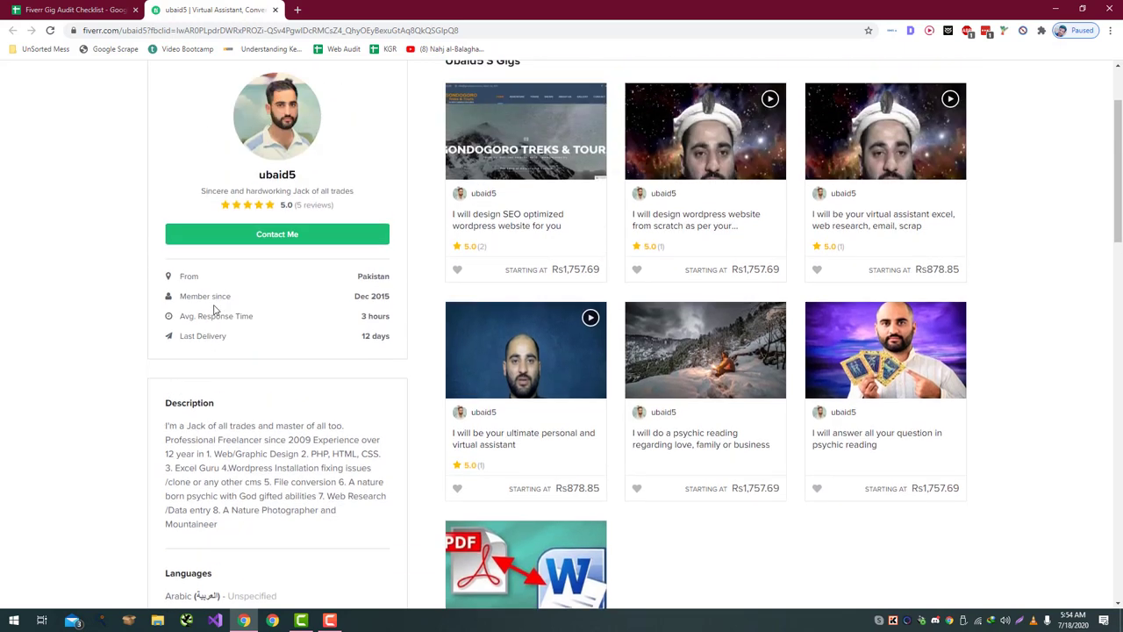
{"action": "scroll", "coordinate": [213, 309], "scroll_direction": "down", "scroll_amount": 2}
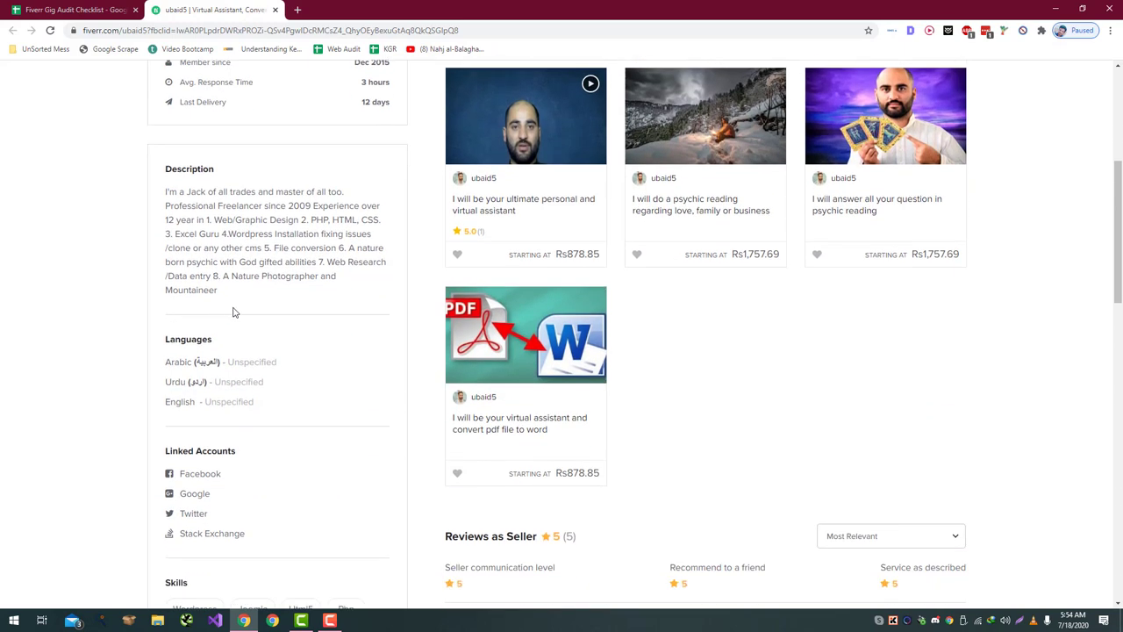
{"action": "left_click_drag", "start_coordinate": [250, 363], "coordinate": [296, 374]}
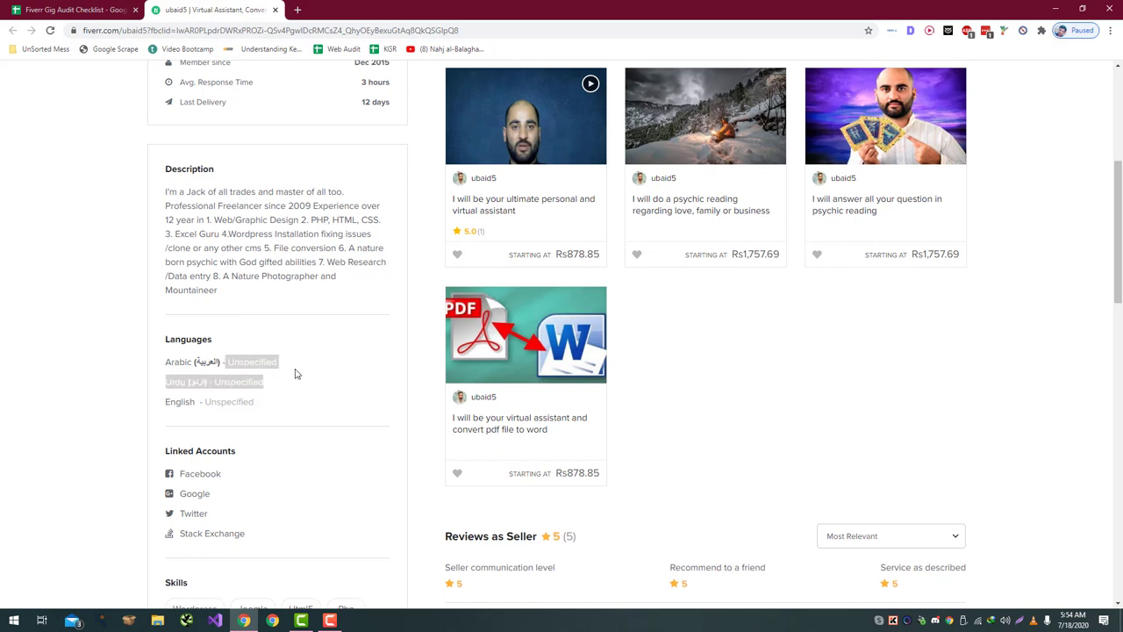
{"action": "left_click", "coordinate": [218, 384]}
{"action": "left_click_drag", "start_coordinate": [215, 385], "coordinate": [319, 423]}
{"action": "left_click", "coordinate": [204, 384]}
- Enter 95% in B2 as the first seller's completeness score
{"action": "left_click", "coordinate": [74, 10]}
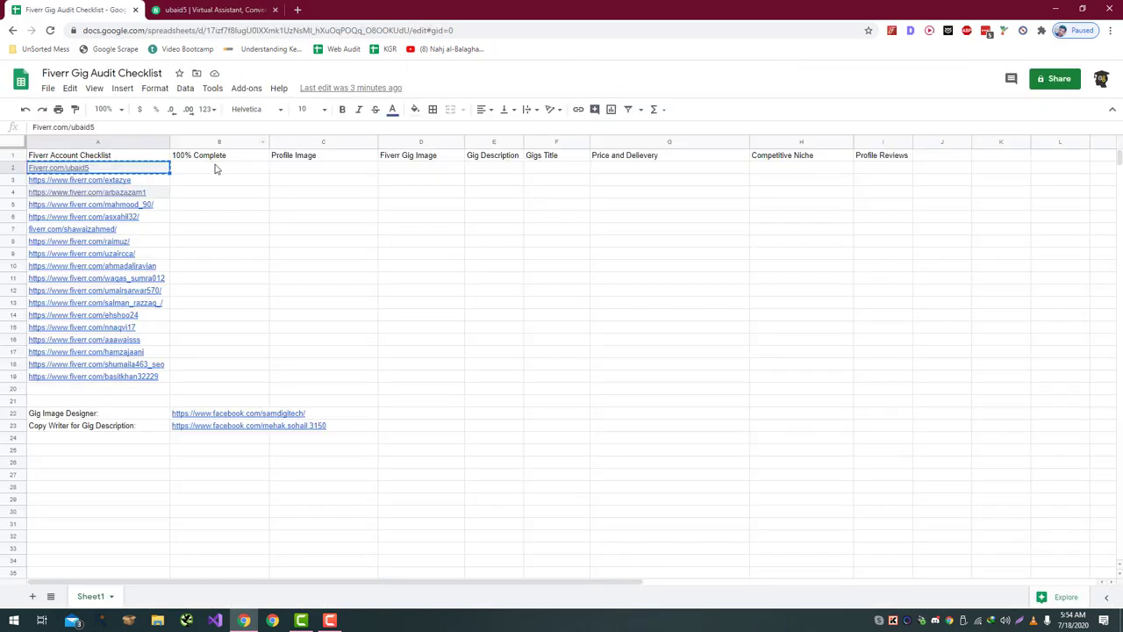
{"action": "left_click", "coordinate": [216, 169]}
{"action": "type", "text": "95%"}
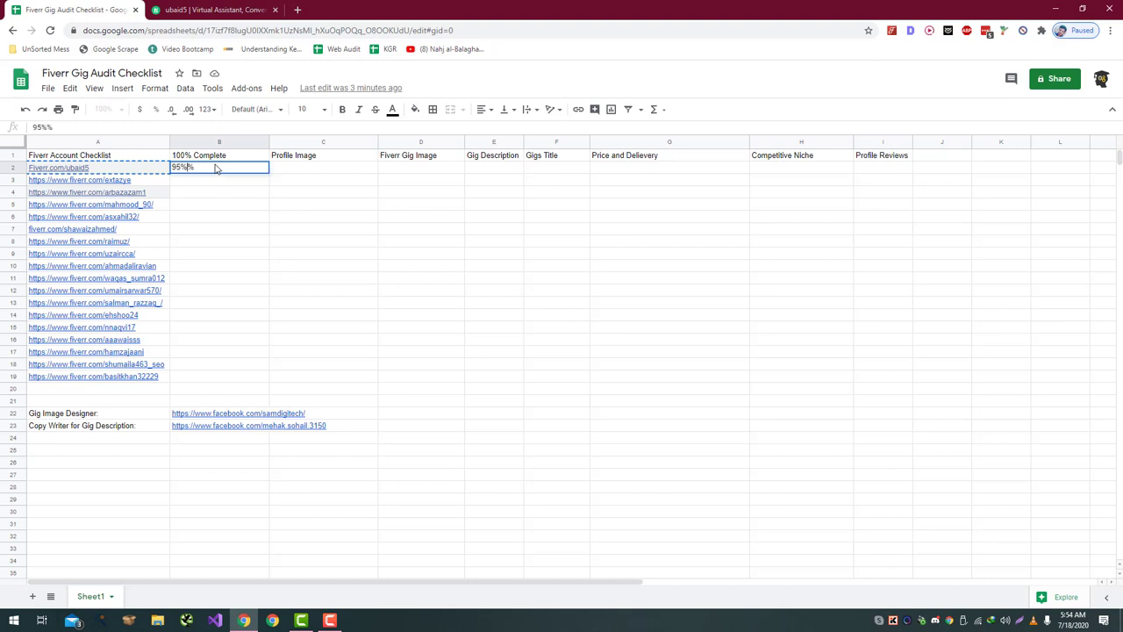
{"action": "key", "text": "Return"}
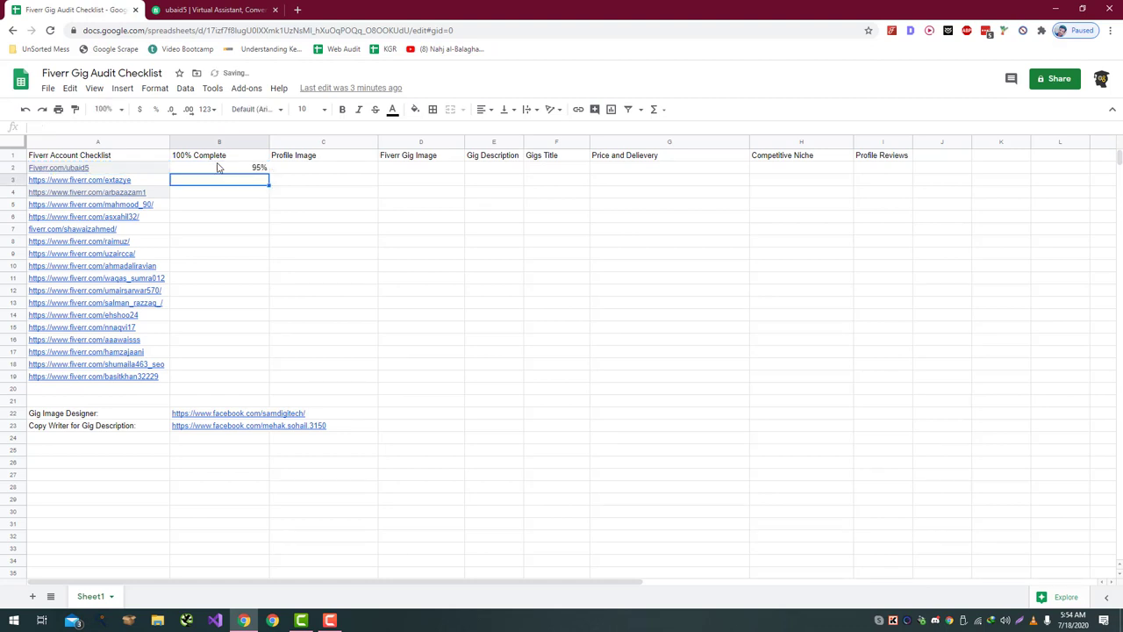
- Recheck the seller's profile picture and rate Profile Image as Perfect in C2
{"action": "left_click", "coordinate": [215, 10]}
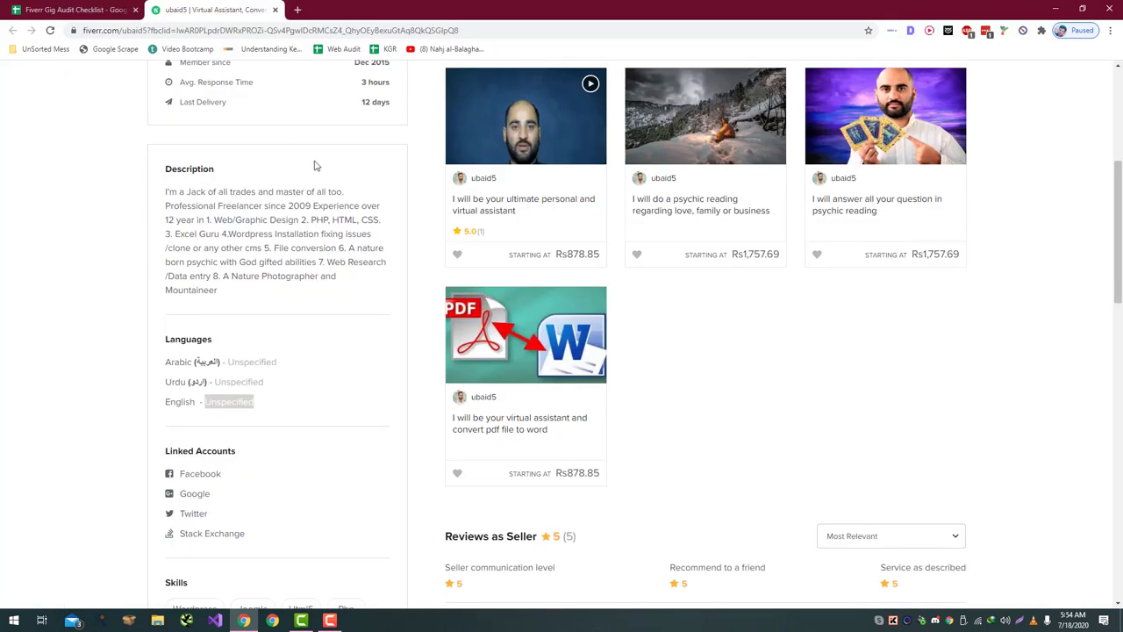
{"action": "scroll", "coordinate": [316, 168], "scroll_direction": "up", "scroll_amount": 4}
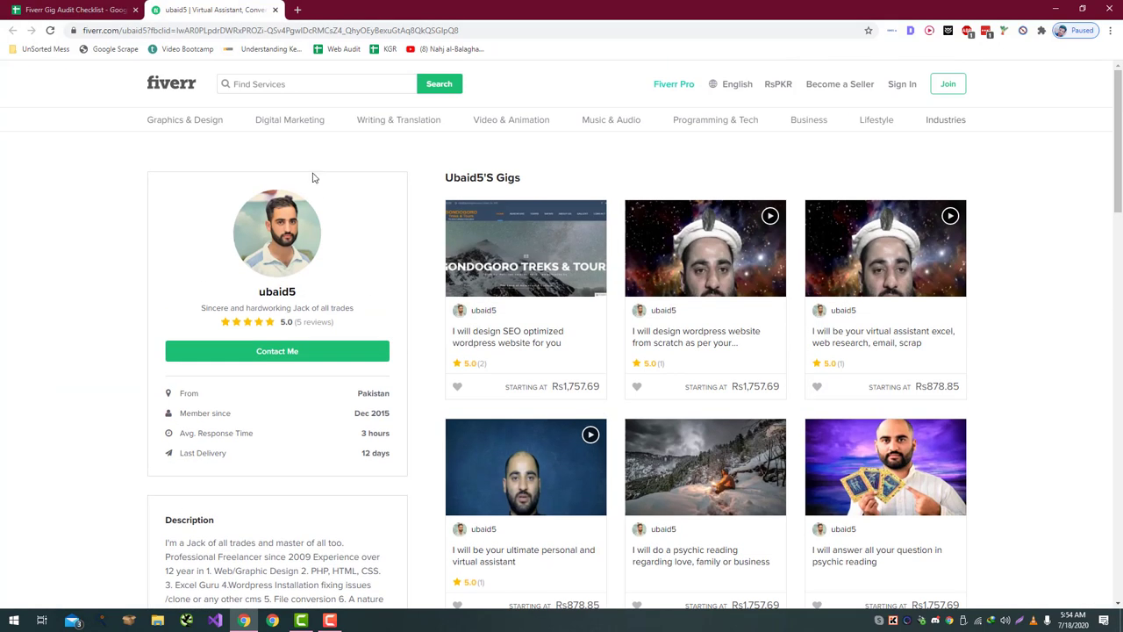
{"action": "left_click", "coordinate": [70, 10]}
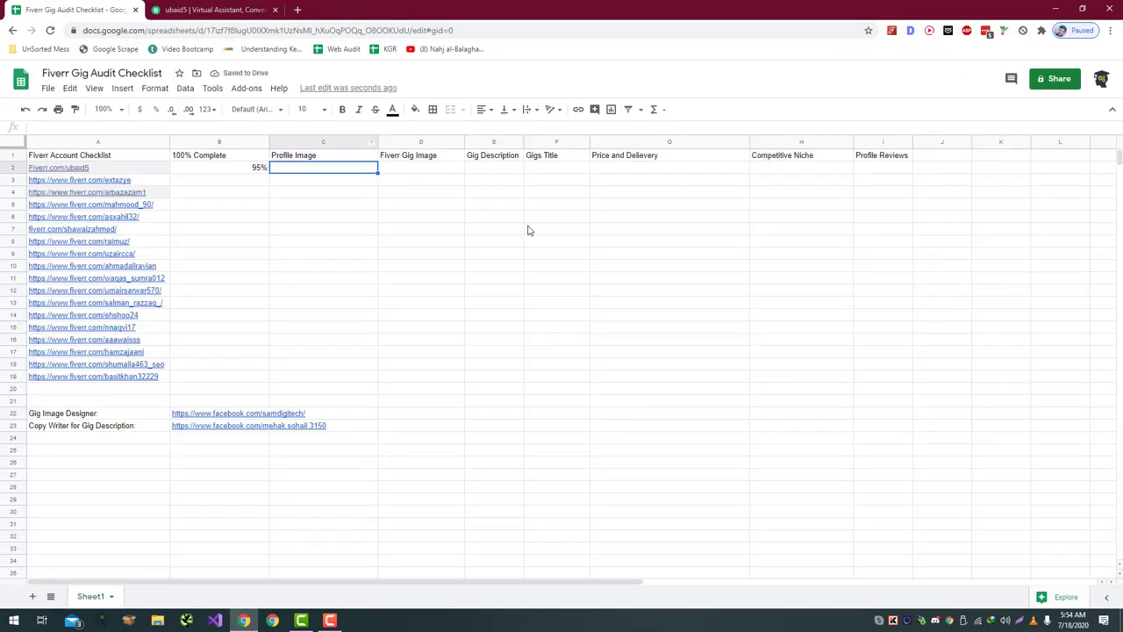
{"action": "type", "text": "Pe"}
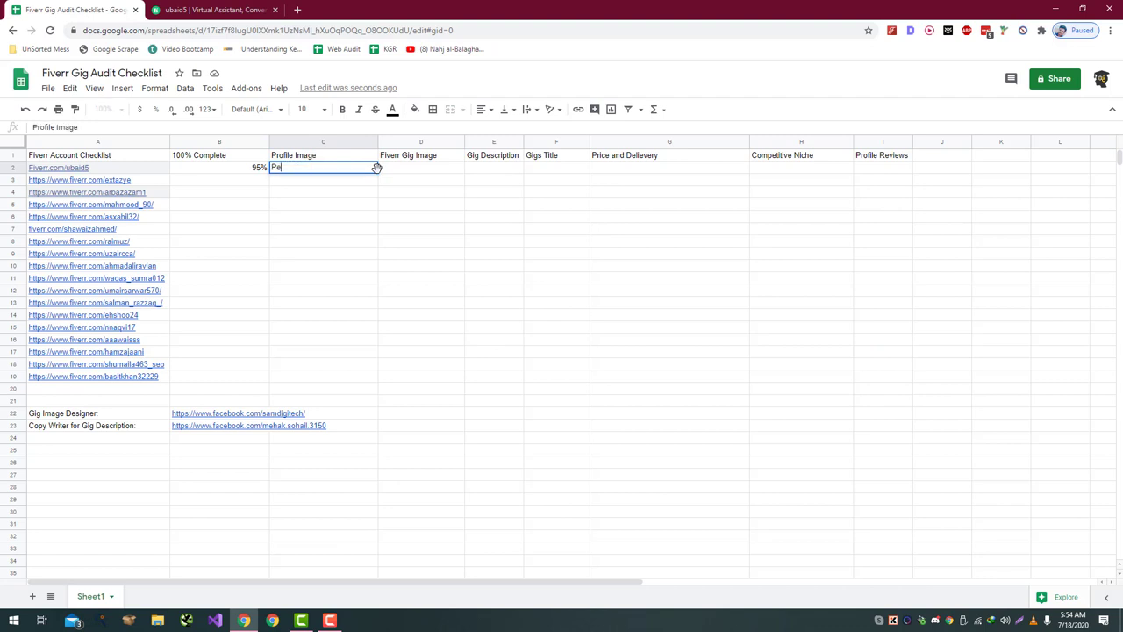
{"action": "type", "text": "rfect"}
{"action": "key", "text": "Tab"}
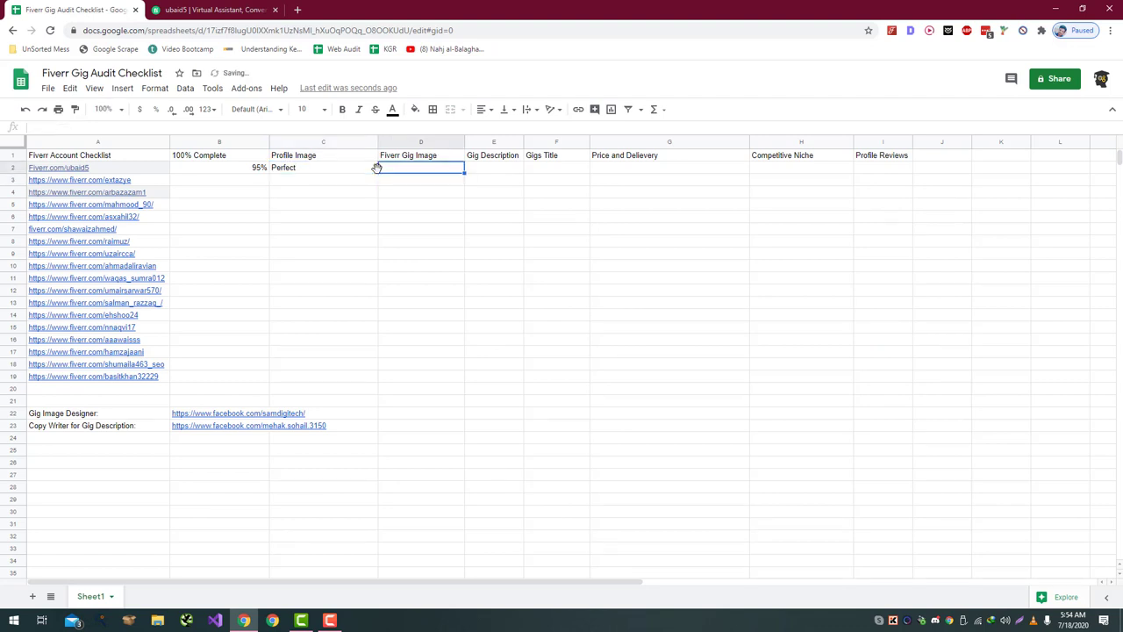
{"action": "key", "text": "ctrl+Tab"}
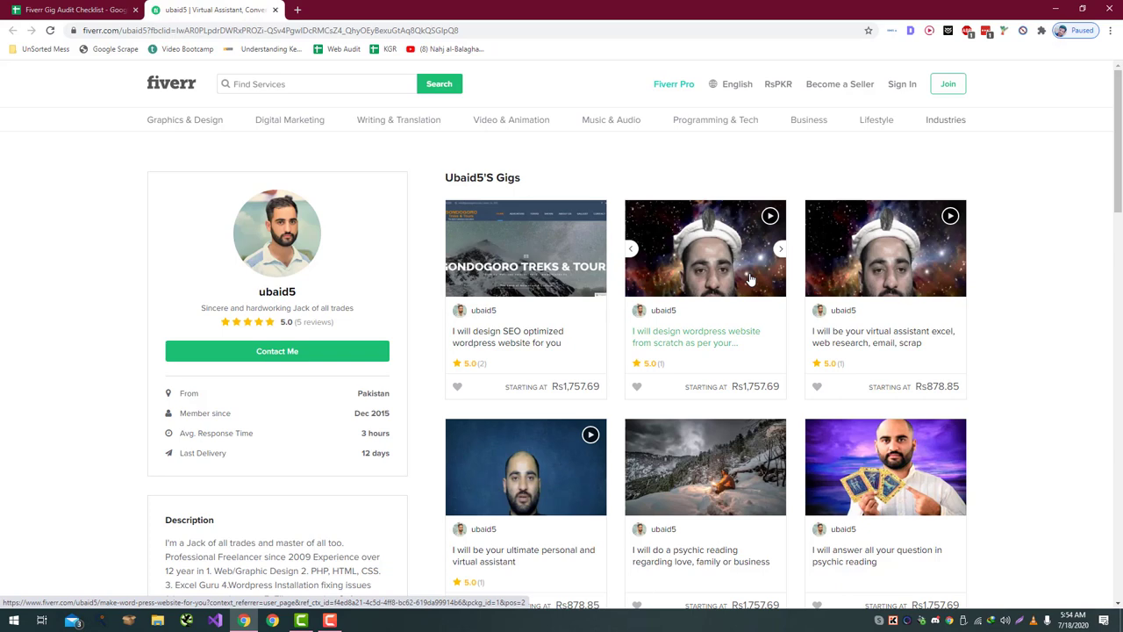
- Scroll to the seller's gigs and play, then stop, the second gig's video preview
{"action": "scroll", "coordinate": [741, 237], "scroll_direction": "down", "scroll_amount": 1}
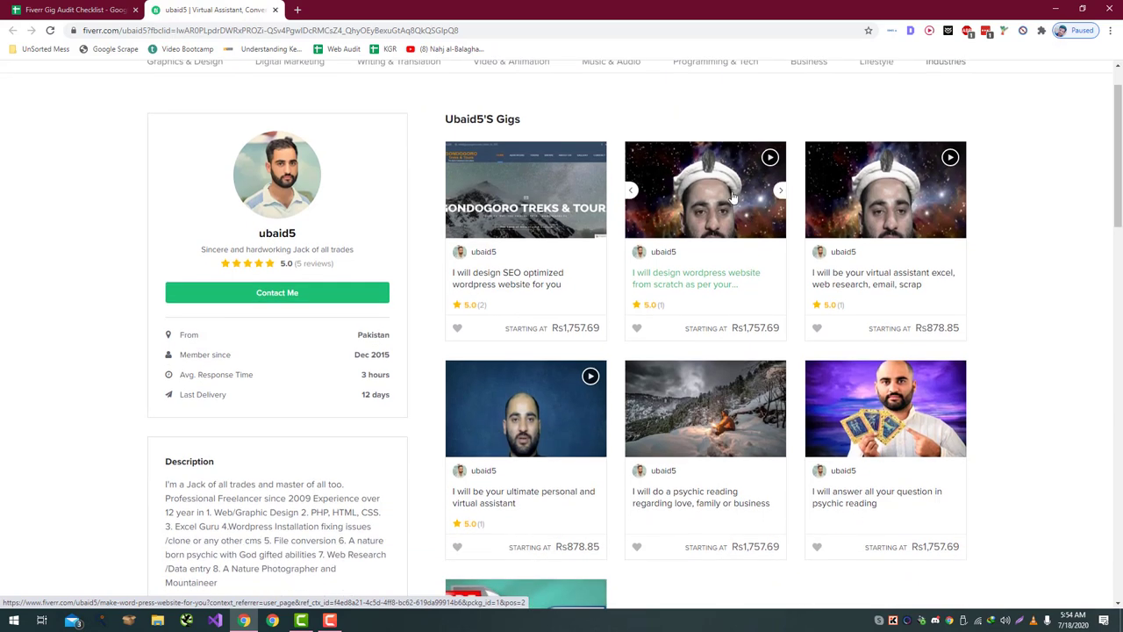
{"action": "scroll", "coordinate": [728, 193], "scroll_direction": "down", "scroll_amount": 2}
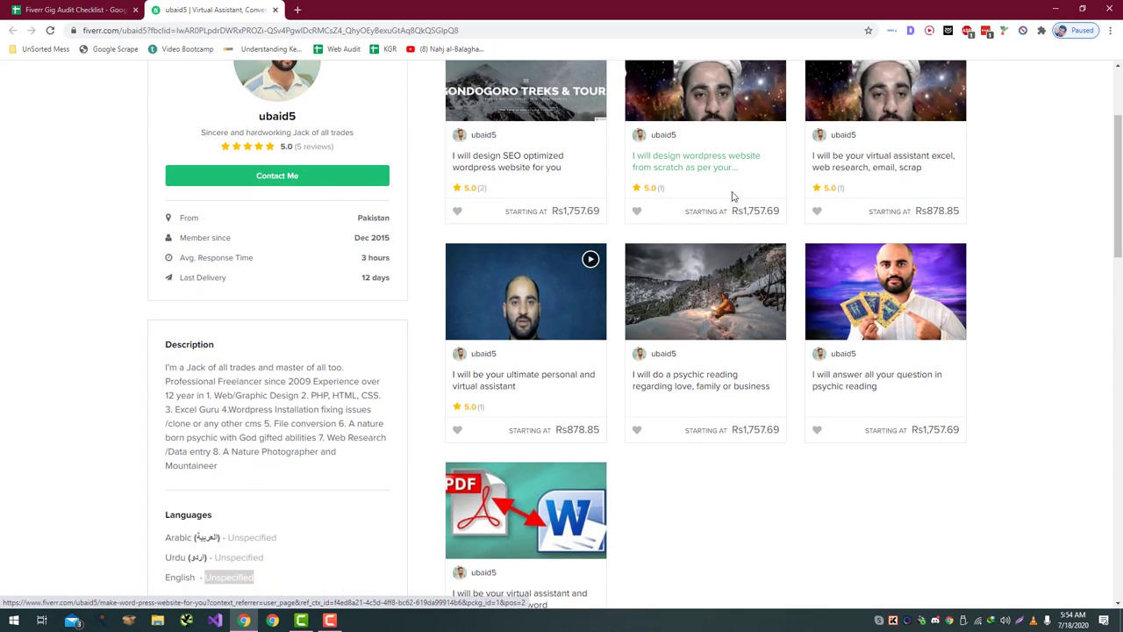
{"action": "scroll", "coordinate": [715, 176], "scroll_direction": "up", "scroll_amount": 2}
{"action": "mouse_move", "coordinate": [711, 188]}
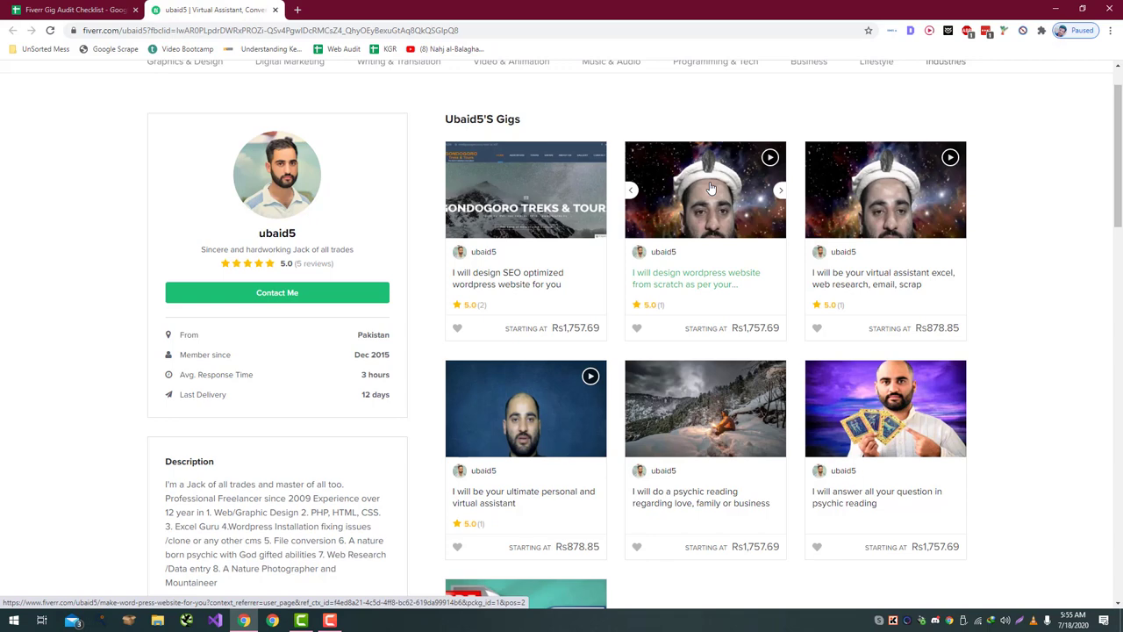
{"action": "left_click", "coordinate": [770, 159]}
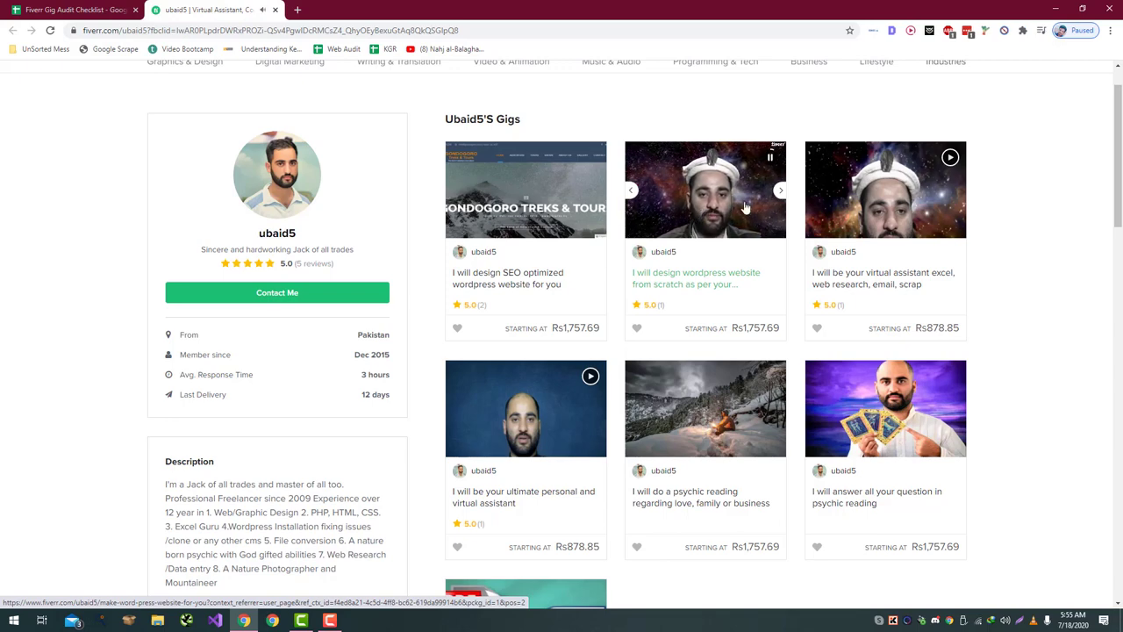
{"action": "left_click", "coordinate": [770, 160]}
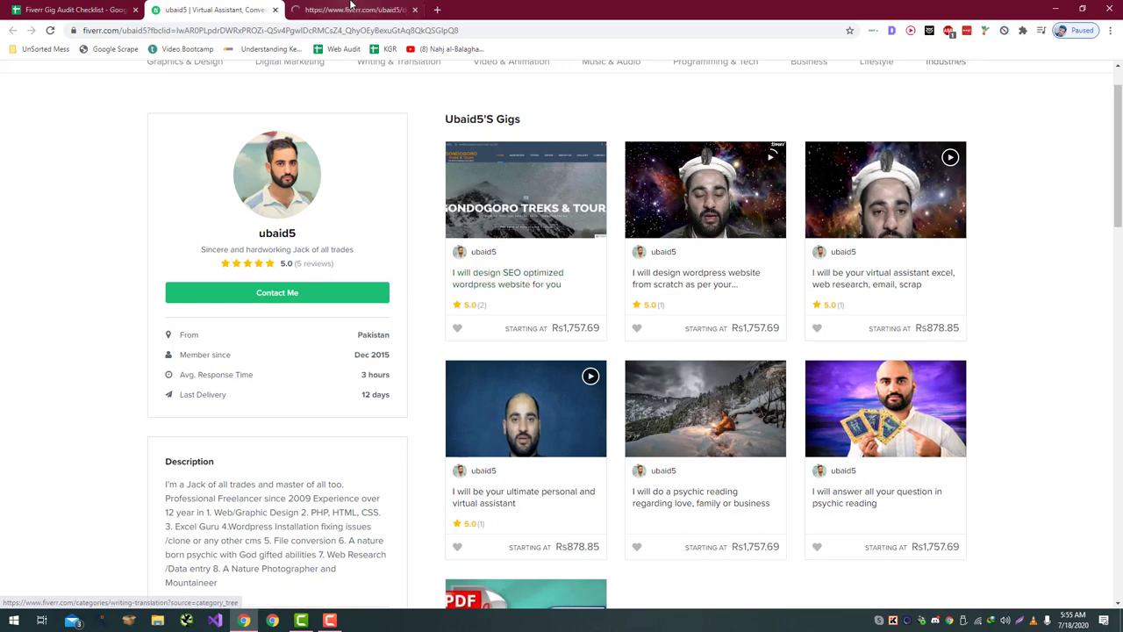
- View the SEO WordPress gig and rate its gig image OK in D2
{"action": "left_click", "coordinate": [351, 10]}
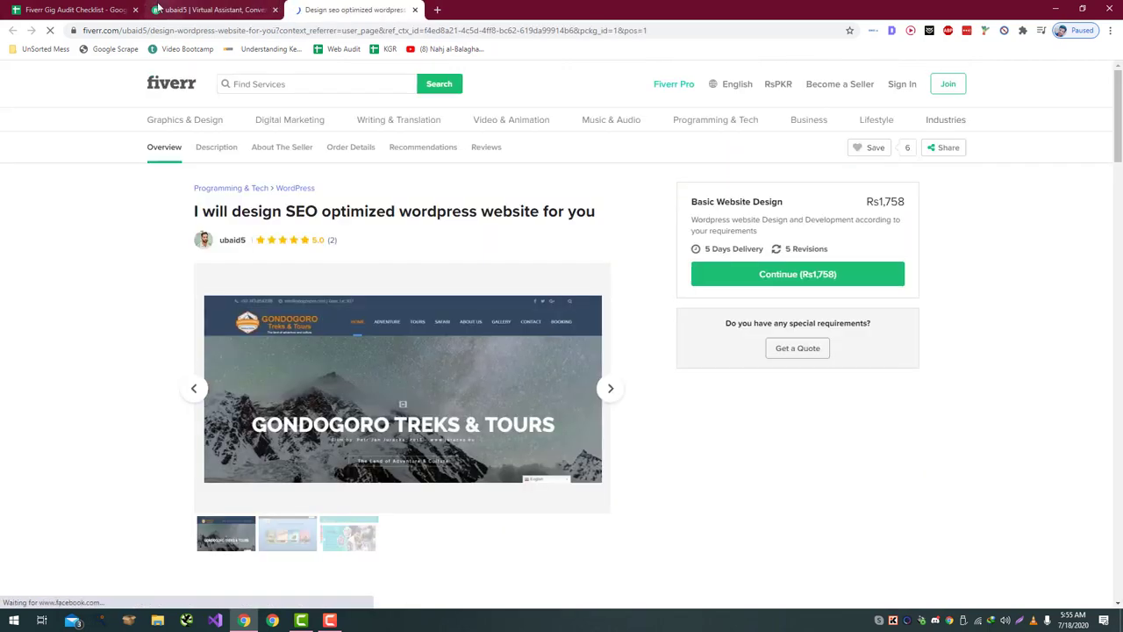
{"action": "left_click_drag", "start_coordinate": [105, 9], "coordinate": [215, 10]}
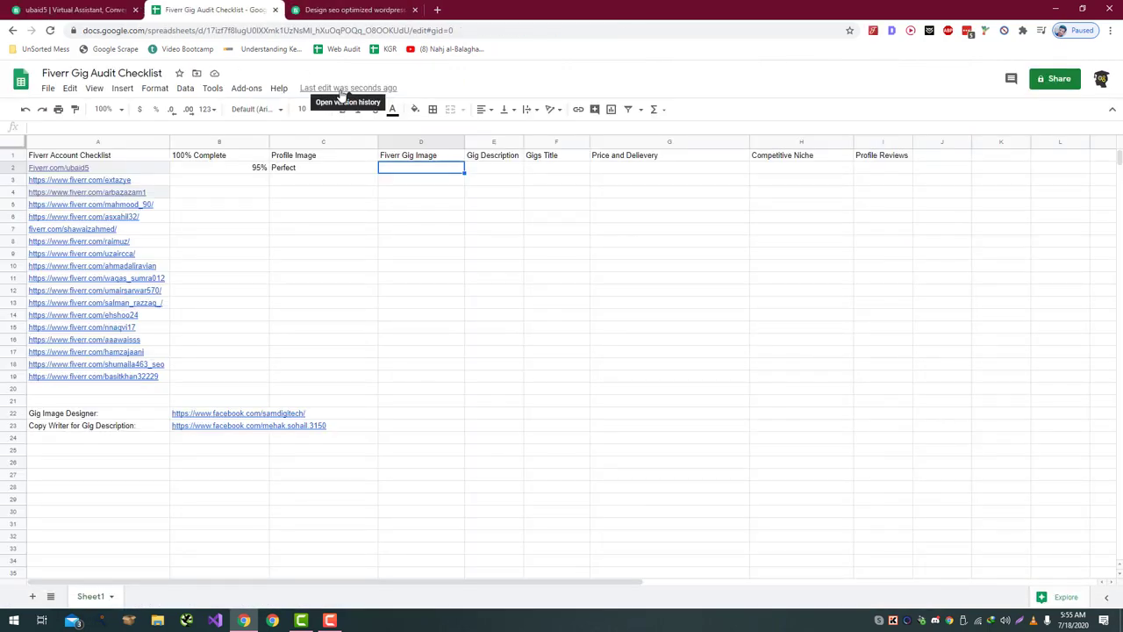
{"action": "type", "text": "OK"}
{"action": "key", "text": "Return"}
- Select 'design SEO optimized wordpress' from the gig title to search Fiverr with it
{"action": "key", "text": "ctrl+Tab"}
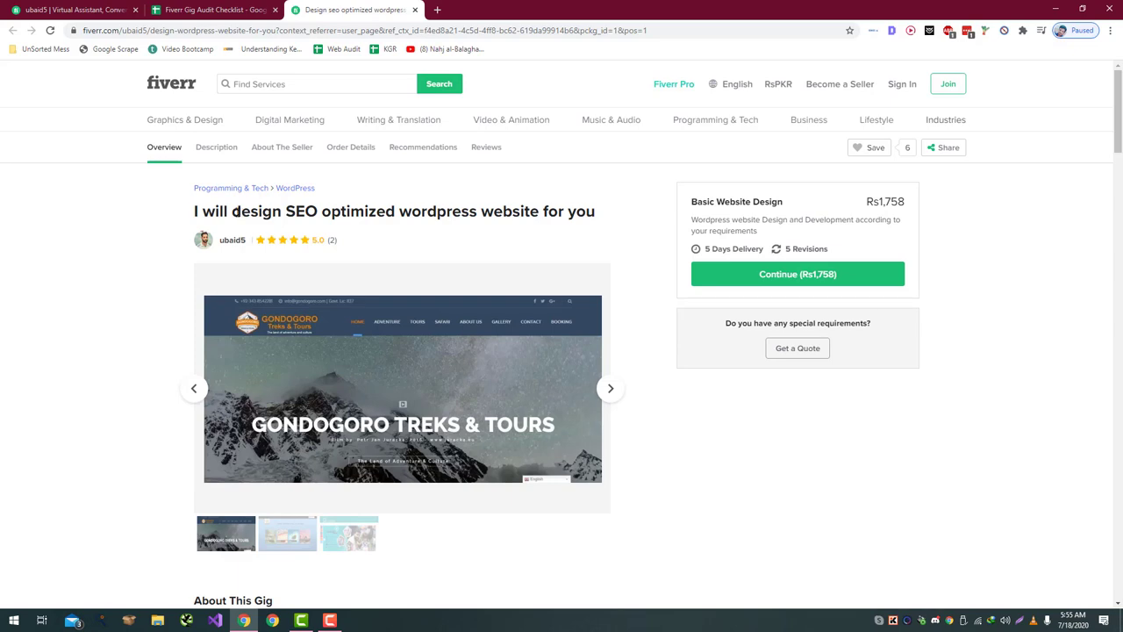
{"action": "left_click_drag", "start_coordinate": [235, 212], "coordinate": [479, 214]}
{"action": "key", "text": "ctrl+c"}
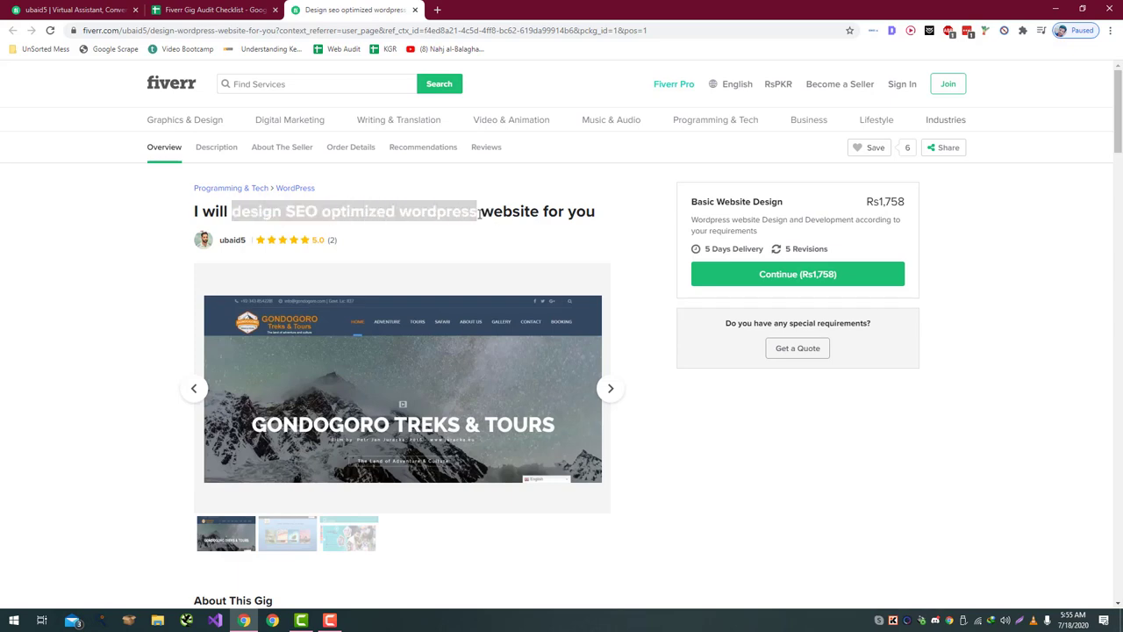
{"action": "left_click", "coordinate": [352, 82]}
- Search Fiverr for 'design SEO optimized wordpress' and browse the results
{"action": "key", "text": "ctrl+v"}
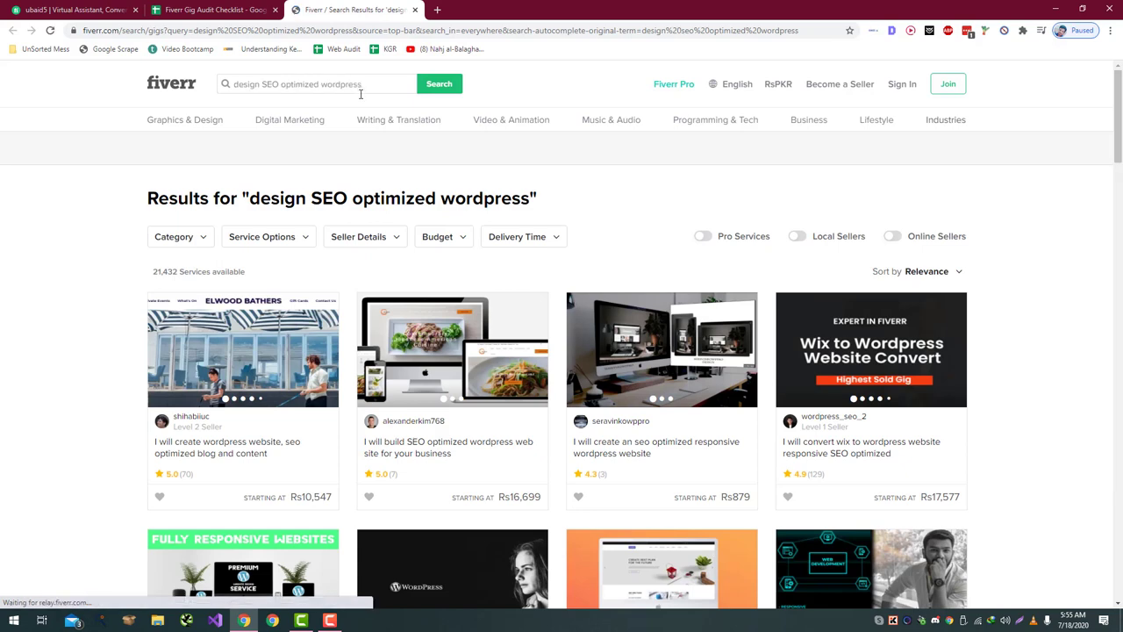
{"action": "scroll", "coordinate": [364, 109], "scroll_direction": "down", "scroll_amount": 1}
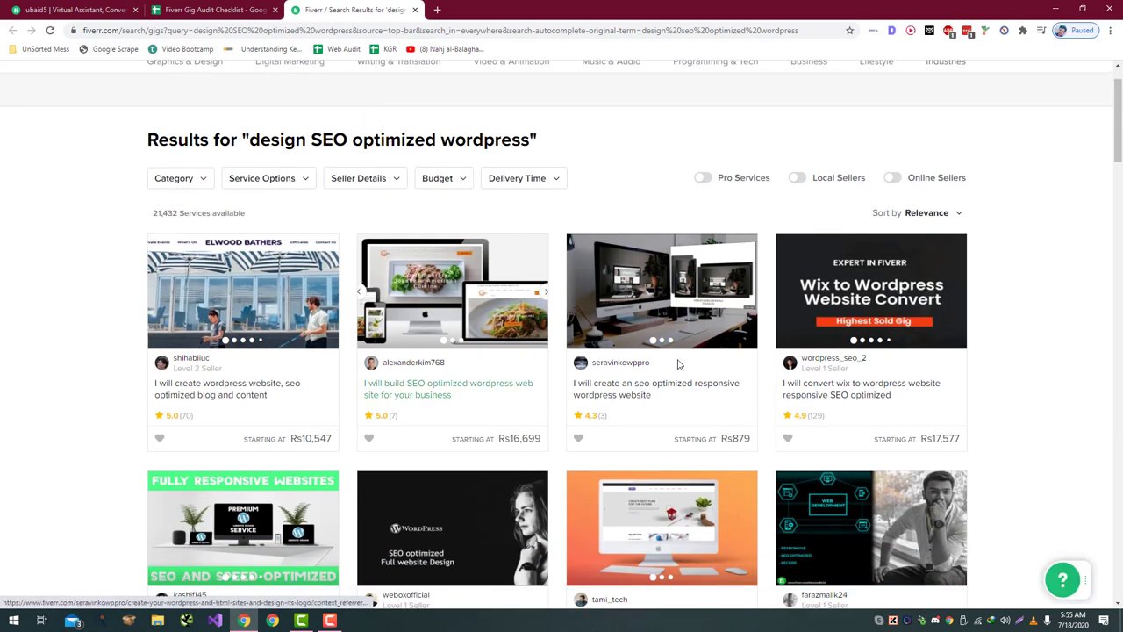
{"action": "scroll", "coordinate": [492, 307], "scroll_direction": "down", "scroll_amount": 3}
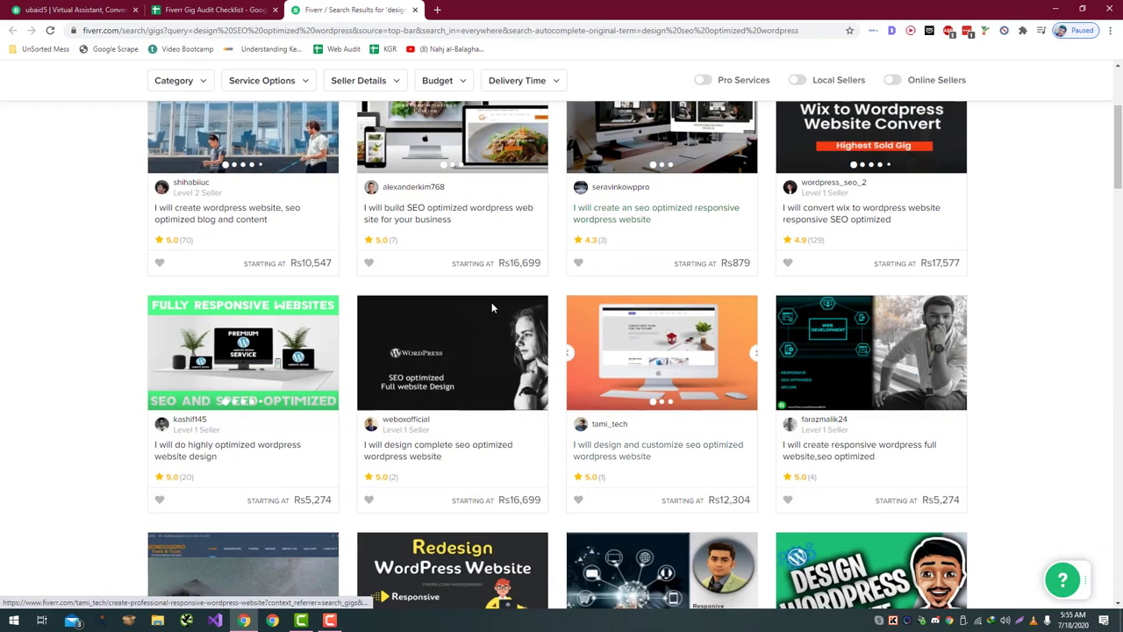
{"action": "scroll", "coordinate": [289, 210], "scroll_direction": "up", "scroll_amount": 2}
{"action": "scroll", "coordinate": [295, 220], "scroll_direction": "down", "scroll_amount": 2}
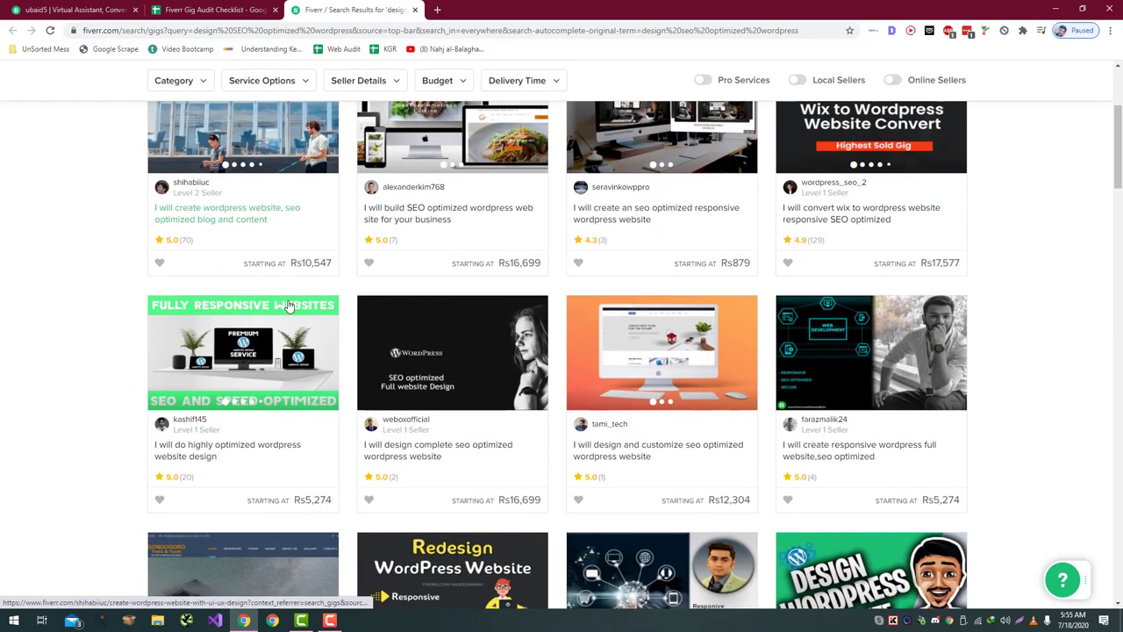
{"action": "scroll", "coordinate": [332, 344], "scroll_direction": "down", "scroll_amount": 1}
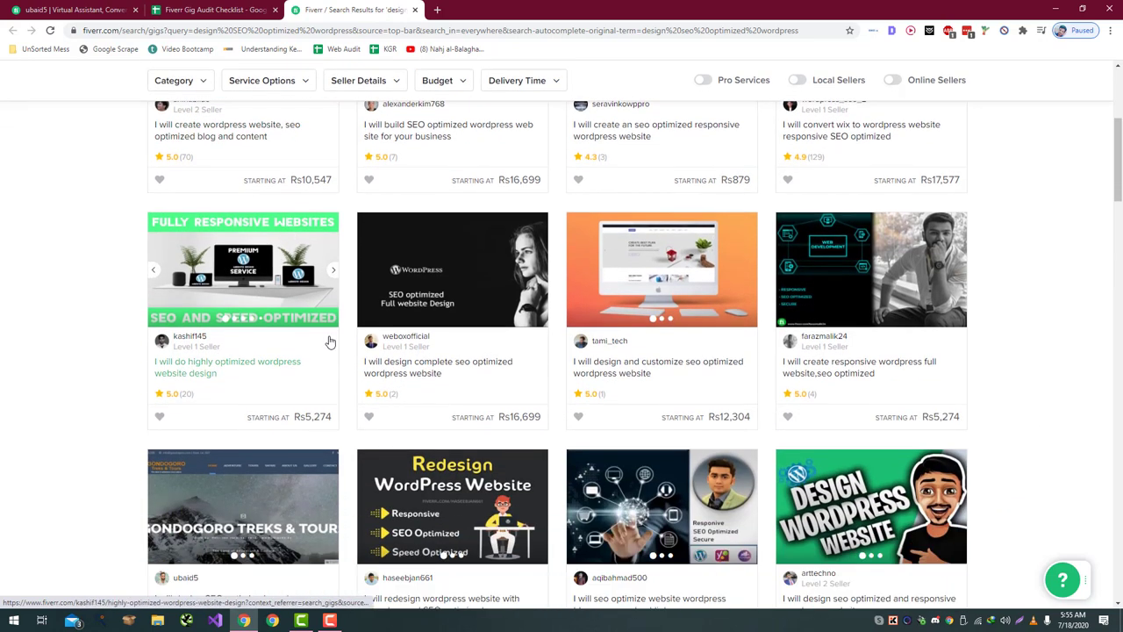
{"action": "scroll", "coordinate": [330, 343], "scroll_direction": "down", "scroll_amount": 1}
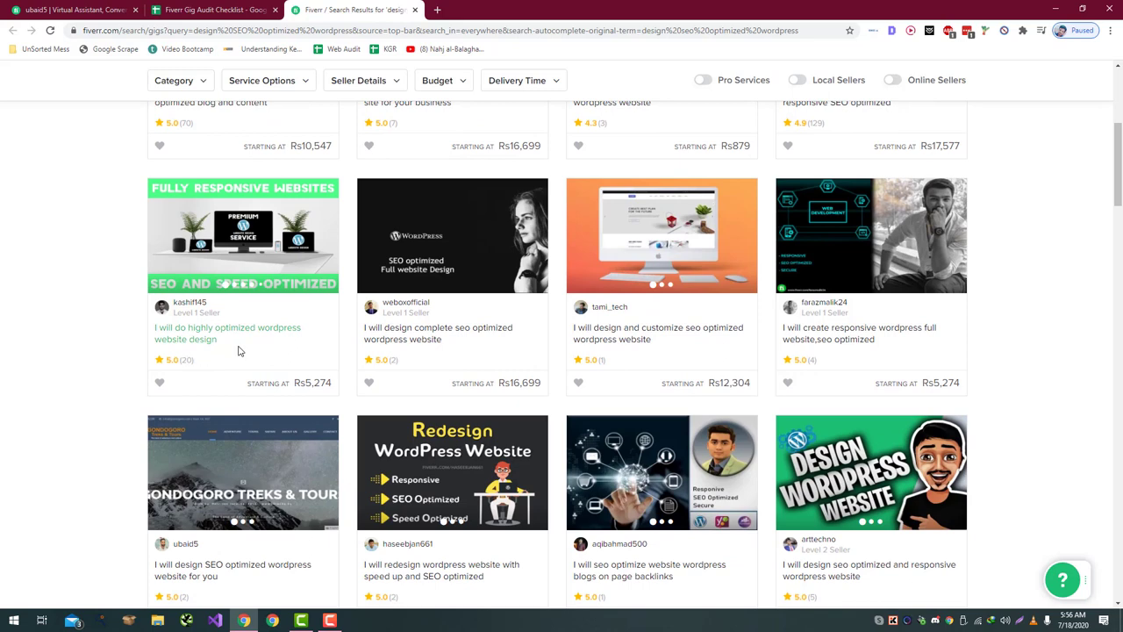
{"action": "scroll", "coordinate": [220, 324], "scroll_direction": "up", "scroll_amount": 2}
{"action": "scroll", "coordinate": [199, 297], "scroll_direction": "up", "scroll_amount": 1}
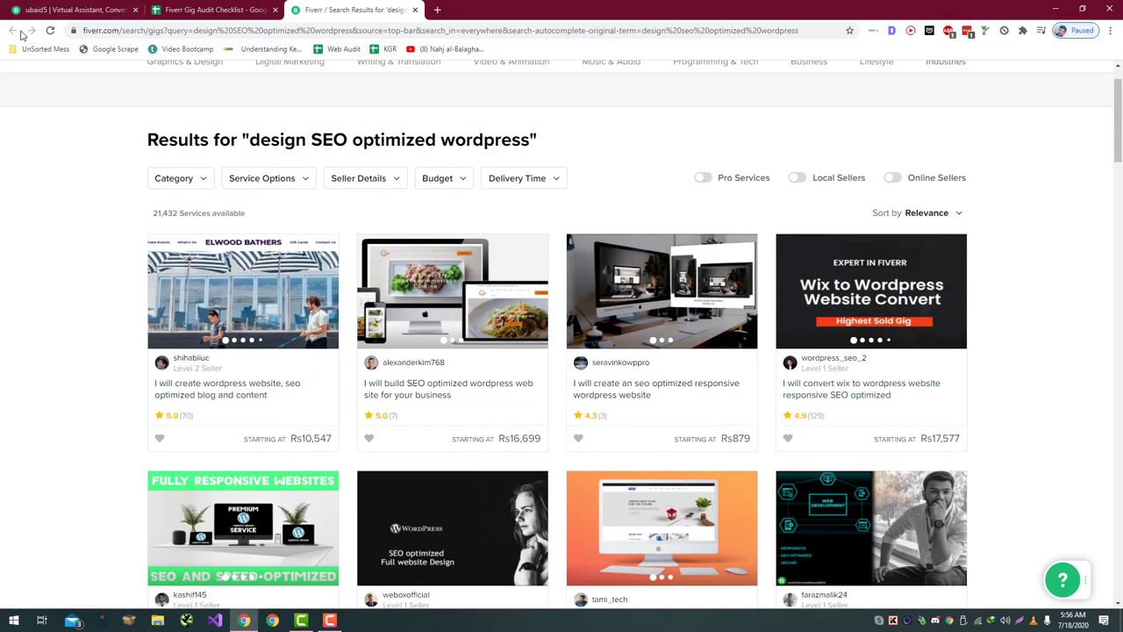
- Open the seller's SEO WordPress gig in its own tab, then return to the search results
{"action": "left_click_drag", "start_coordinate": [74, 9], "coordinate": [215, 10]}
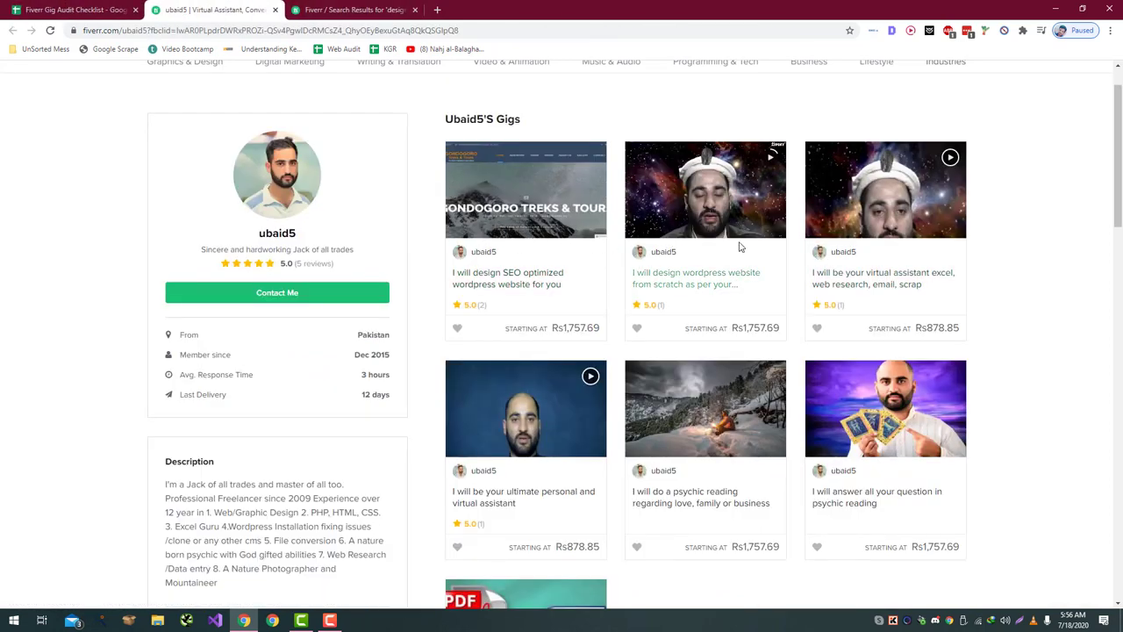
{"action": "left_click", "coordinate": [518, 280]}
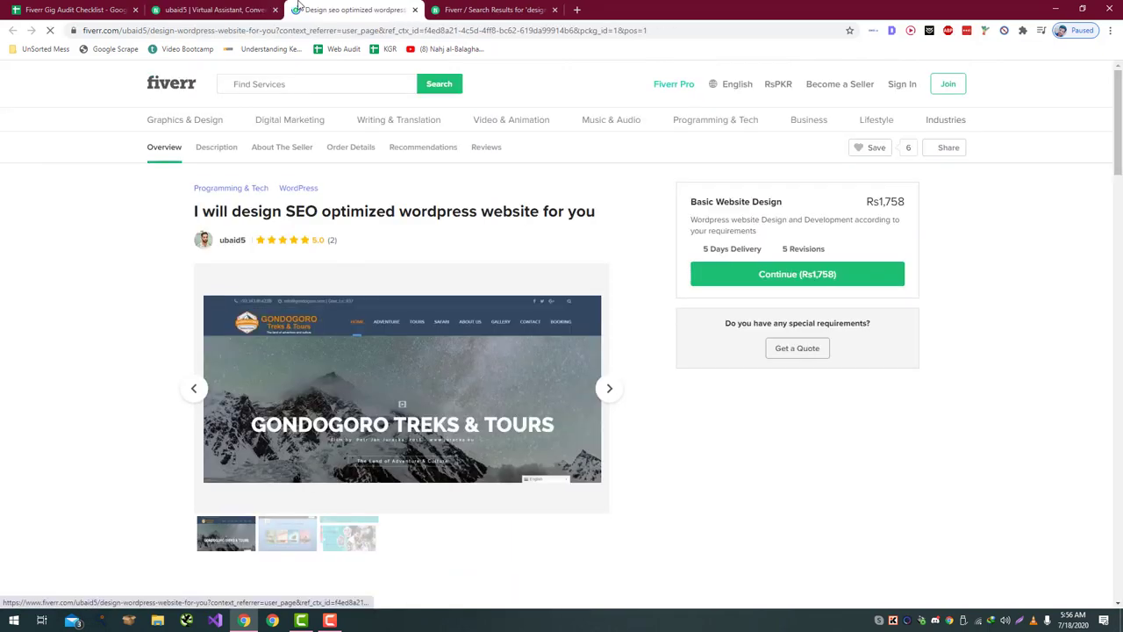
{"action": "left_click_drag", "start_coordinate": [299, 7], "coordinate": [167, 9]}
{"action": "scroll", "coordinate": [267, 186], "scroll_direction": "down", "scroll_amount": 5}
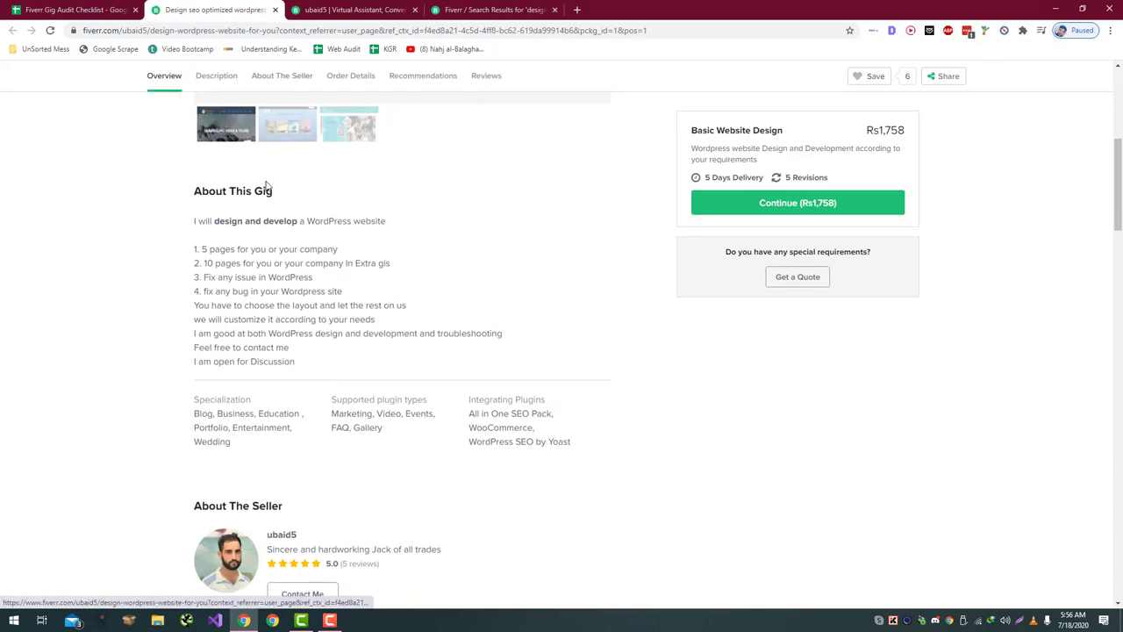
{"action": "left_click", "coordinate": [351, 9]}
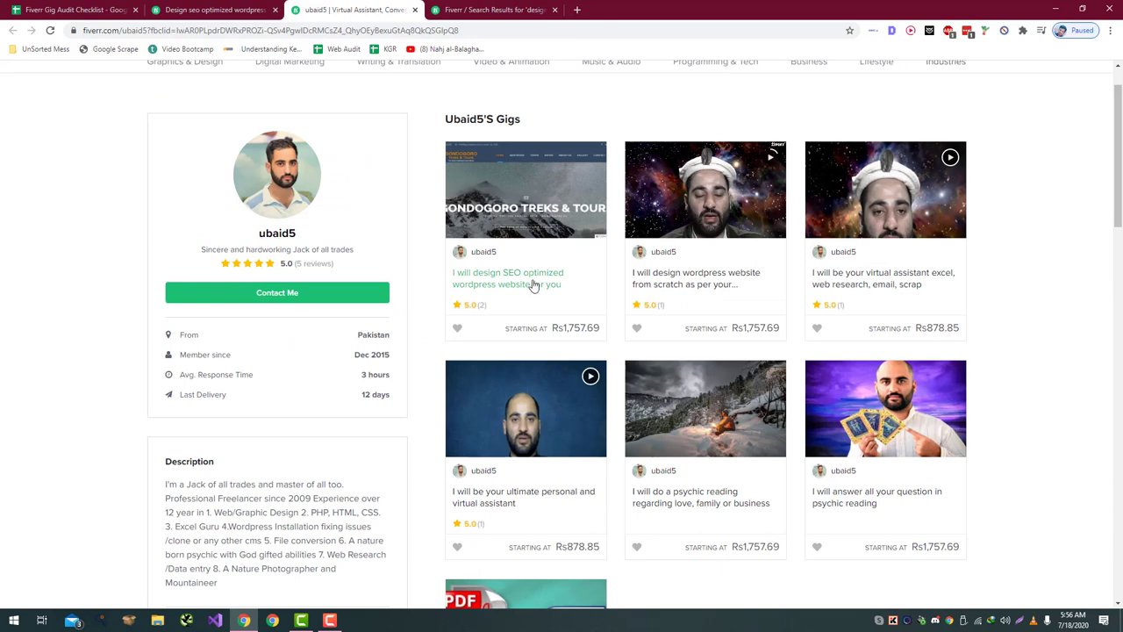
{"action": "key", "text": "ctrl+Tab"}
{"action": "key", "text": "ctrl+shift+Page_Up"}
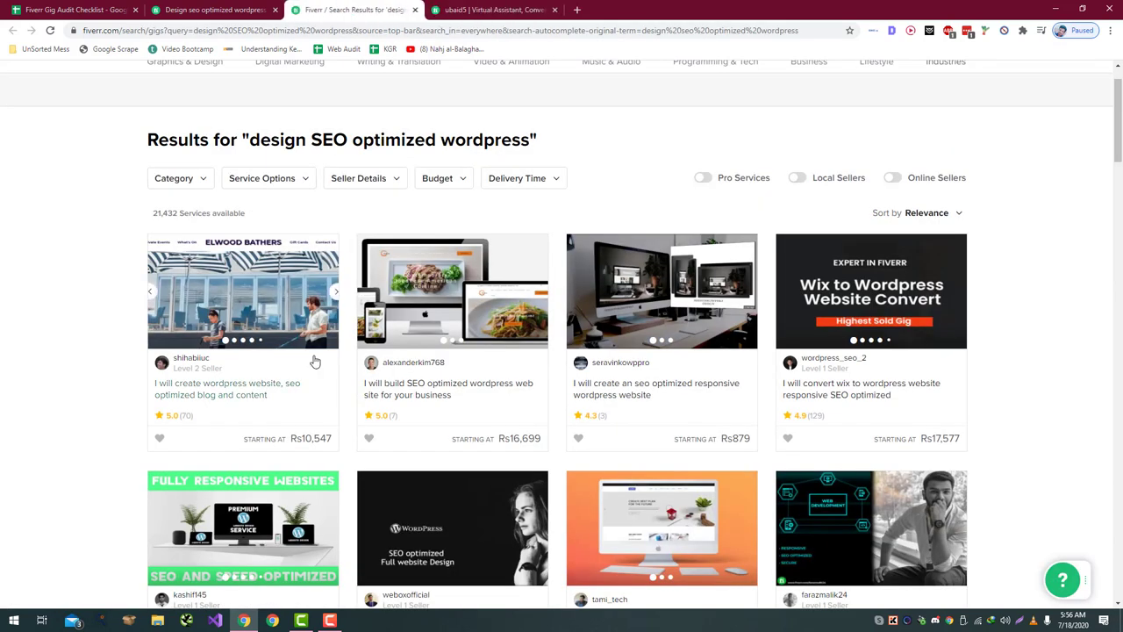
{"action": "left_click", "coordinate": [268, 382]}
- Select and read the top competitor gig's full About This Gig description
{"action": "left_click_drag", "start_coordinate": [521, 9], "coordinate": [389, 10]}
{"action": "scroll", "coordinate": [418, 130], "scroll_direction": "down", "scroll_amount": 4}
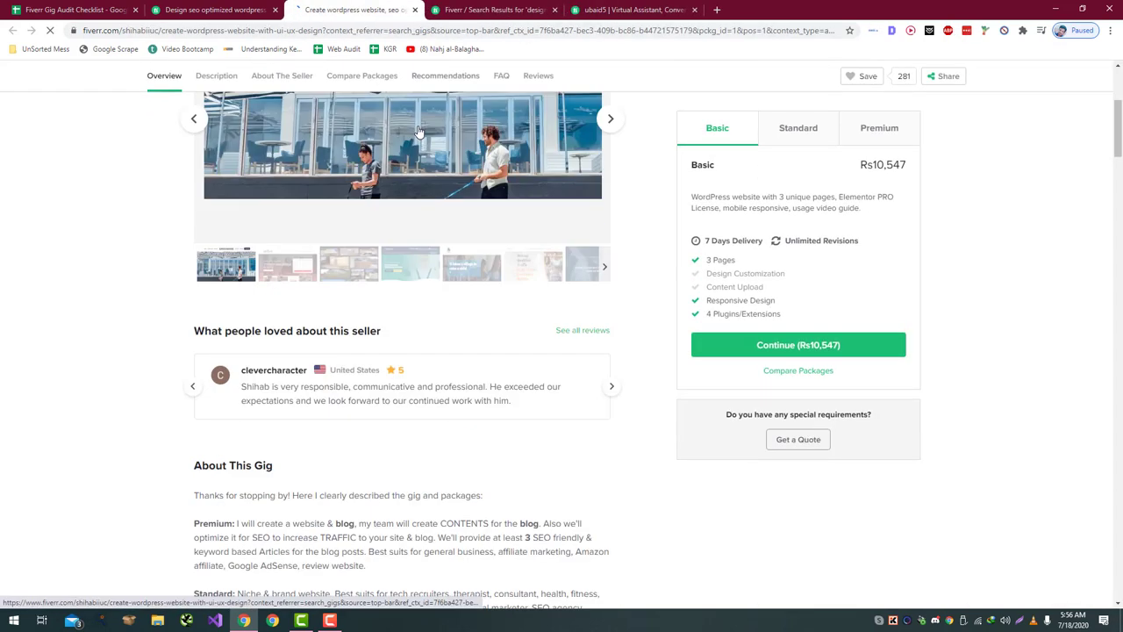
{"action": "scroll", "coordinate": [419, 130], "scroll_direction": "down", "scroll_amount": 3}
{"action": "left_click_drag", "start_coordinate": [209, 201], "coordinate": [430, 369]}
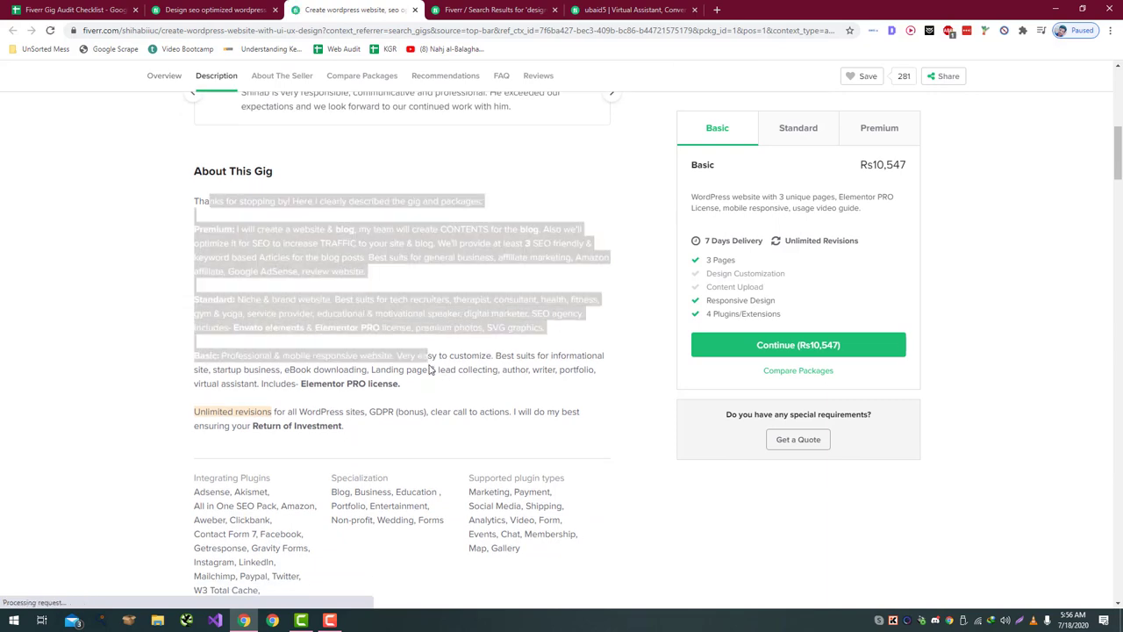
{"action": "left_click", "coordinate": [428, 390]}
{"action": "left_click_drag", "start_coordinate": [530, 443], "coordinate": [196, 222]}
- Compare it against the audited SEO WordPress gig, ending on the audit checklist
{"action": "left_click", "coordinate": [195, 222]}
{"action": "left_click", "coordinate": [211, 9]}
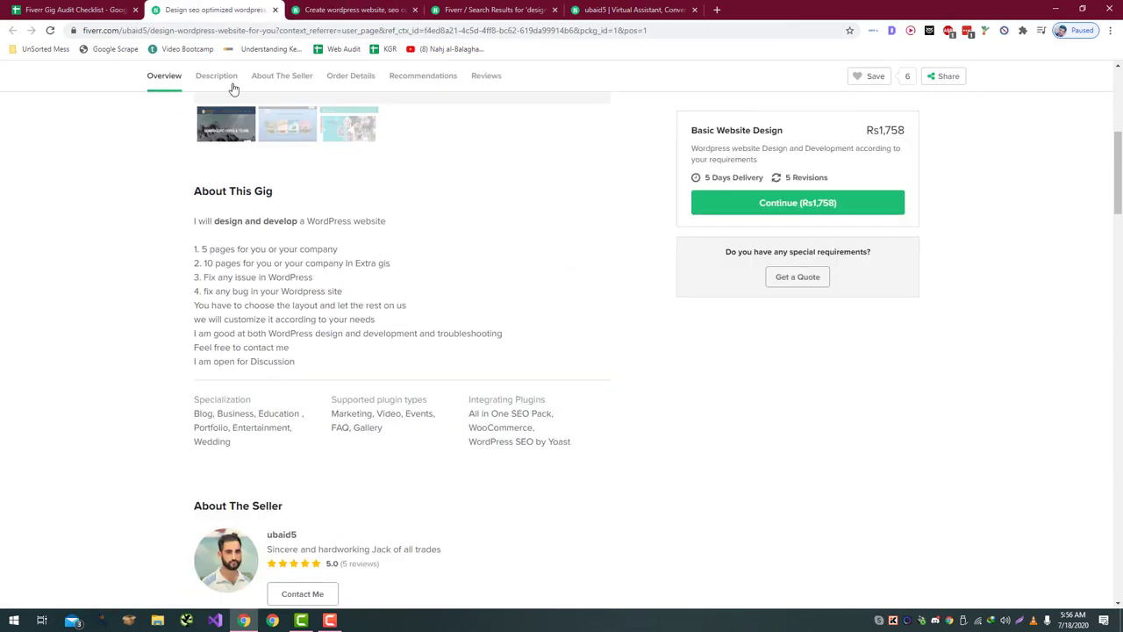
{"action": "scroll", "coordinate": [233, 85], "scroll_direction": "up", "scroll_amount": 2}
{"action": "left_click", "coordinate": [61, 9]}
{"action": "left_click", "coordinate": [211, 9]}
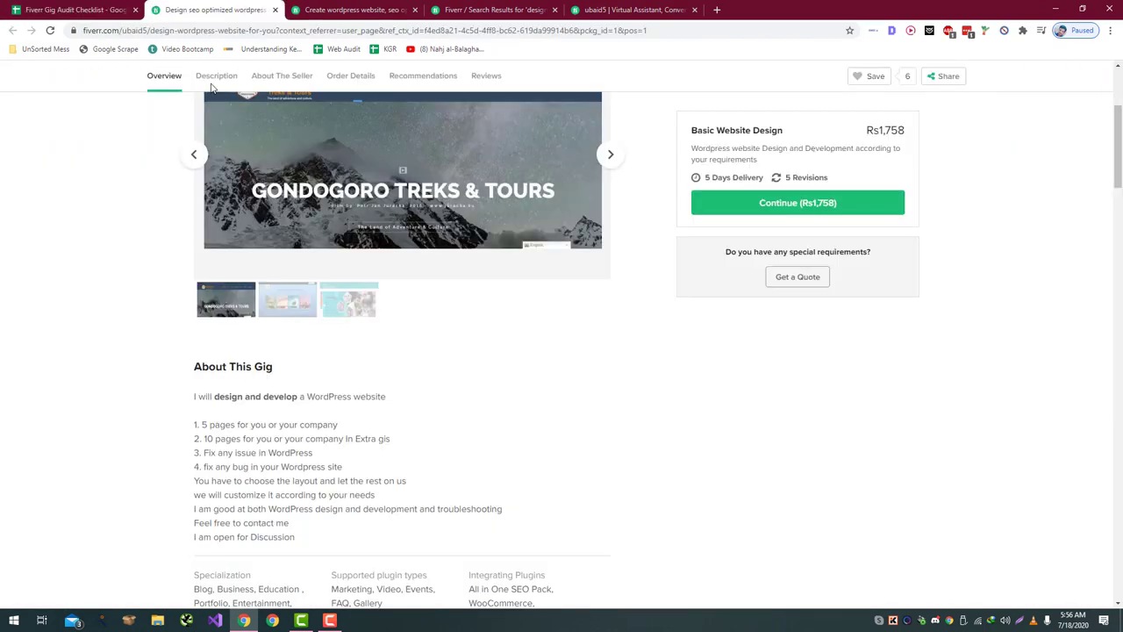
{"action": "left_click", "coordinate": [66, 9]}
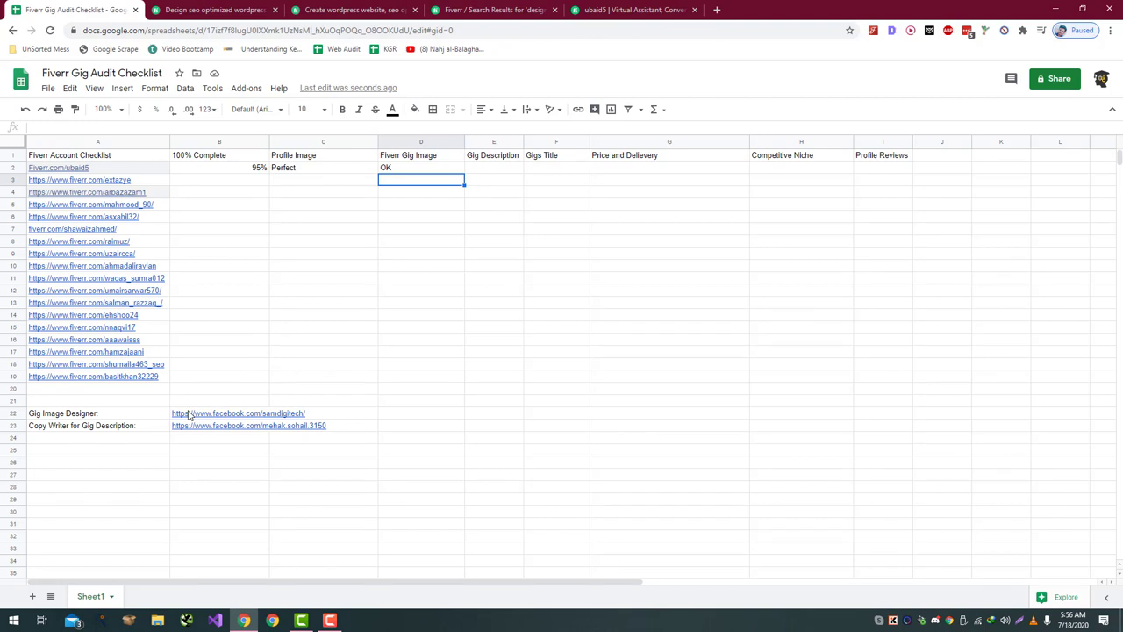
- Check the designer and copywriter links in B22–B23, then rate Gig Description Bad in E2
{"action": "left_click", "coordinate": [188, 415]}
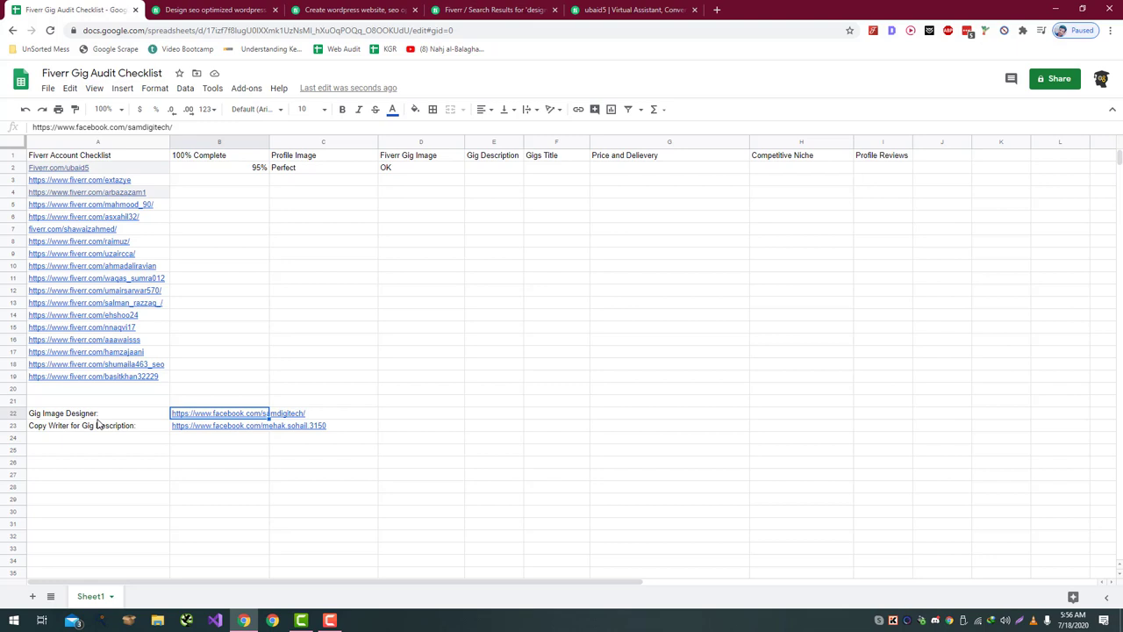
{"action": "left_click", "coordinate": [179, 430]}
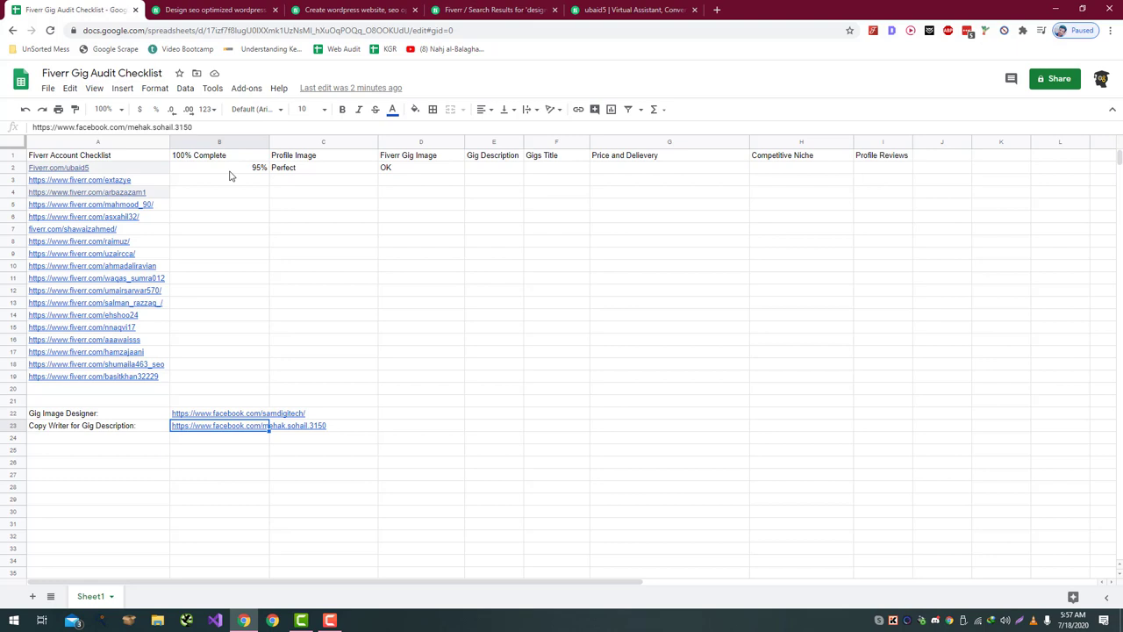
{"action": "left_click", "coordinate": [506, 167]}
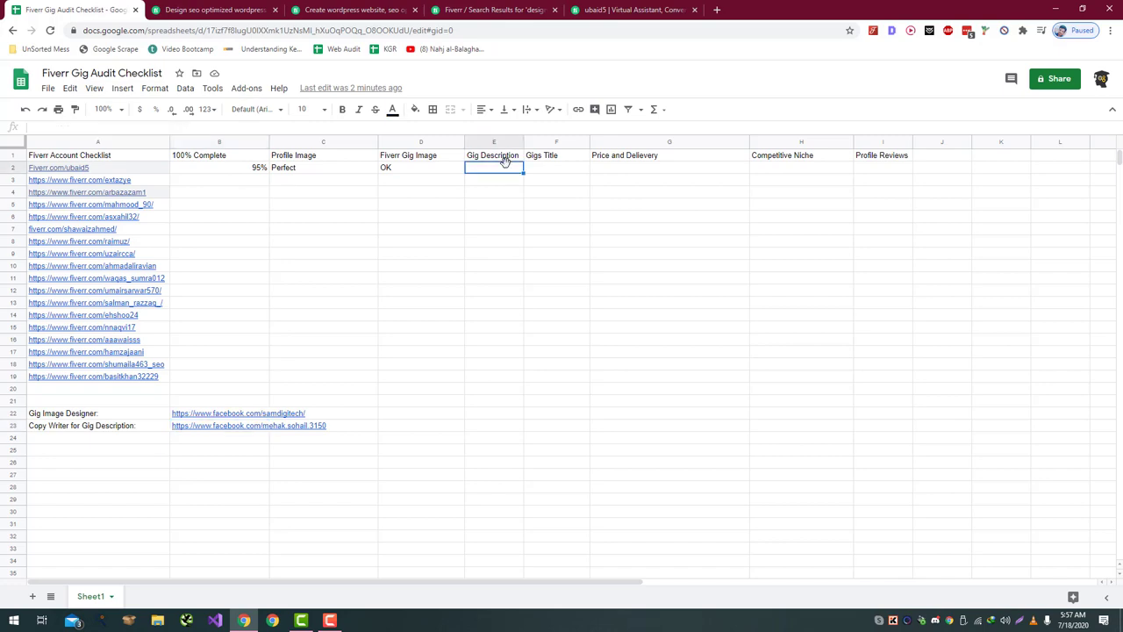
{"action": "type", "text": "Bad"}
{"action": "key", "text": "Return"}
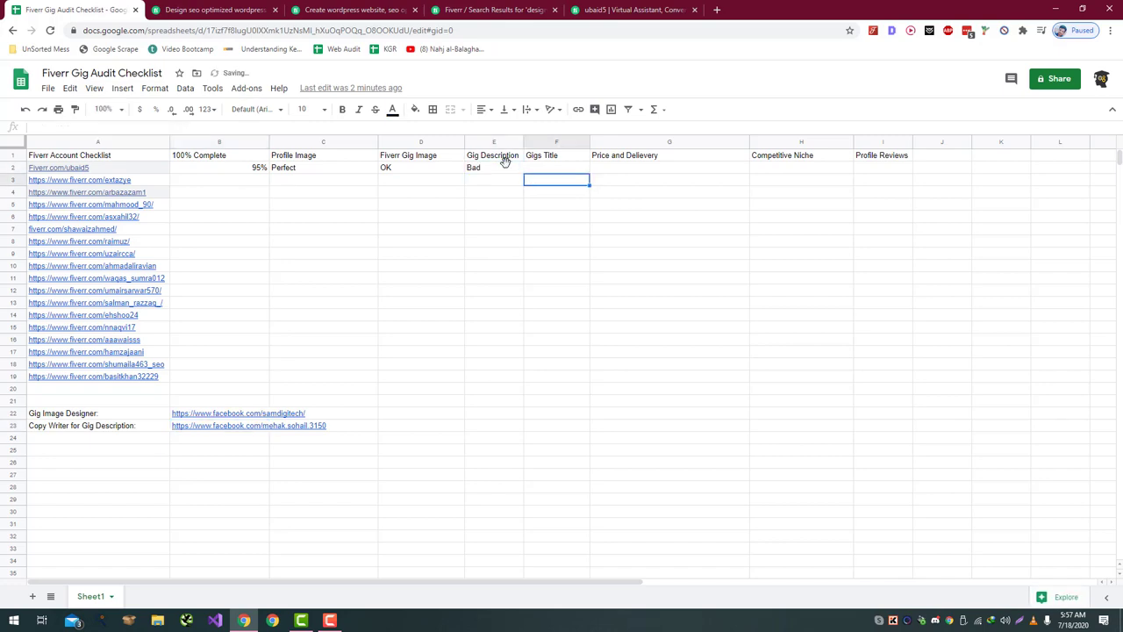
{"action": "key", "text": "ctrl+Tab"}
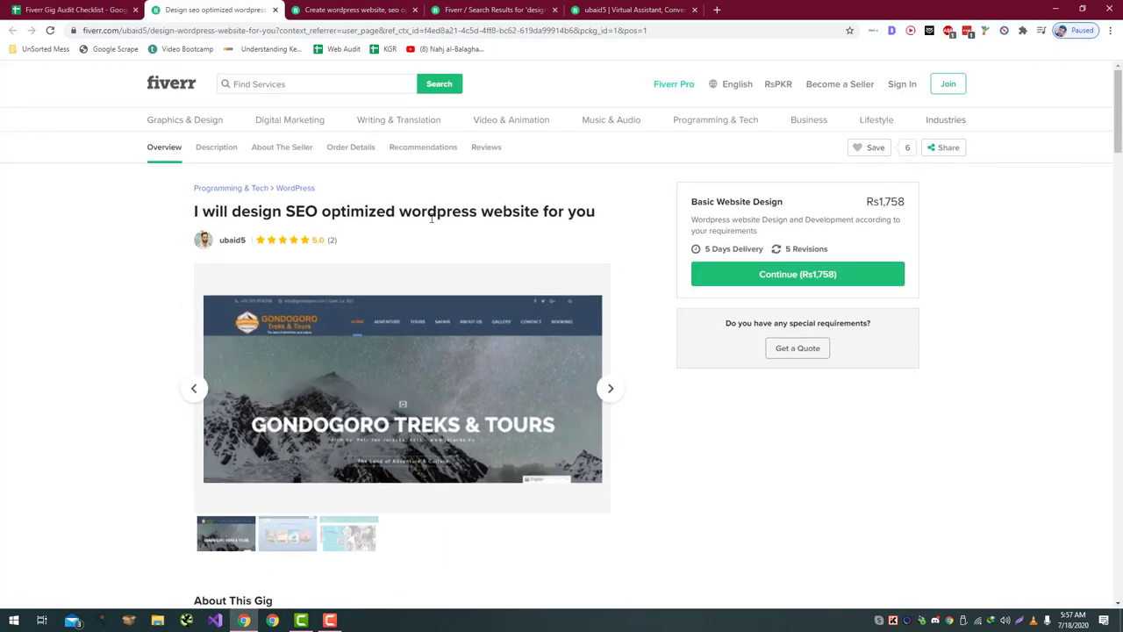
- Select and compare the full titles of the competitor and audited WordPress gigs
{"action": "key", "text": "ctrl+Tab"}
{"action": "scroll", "coordinate": [449, 174], "scroll_direction": "up", "scroll_amount": 10}
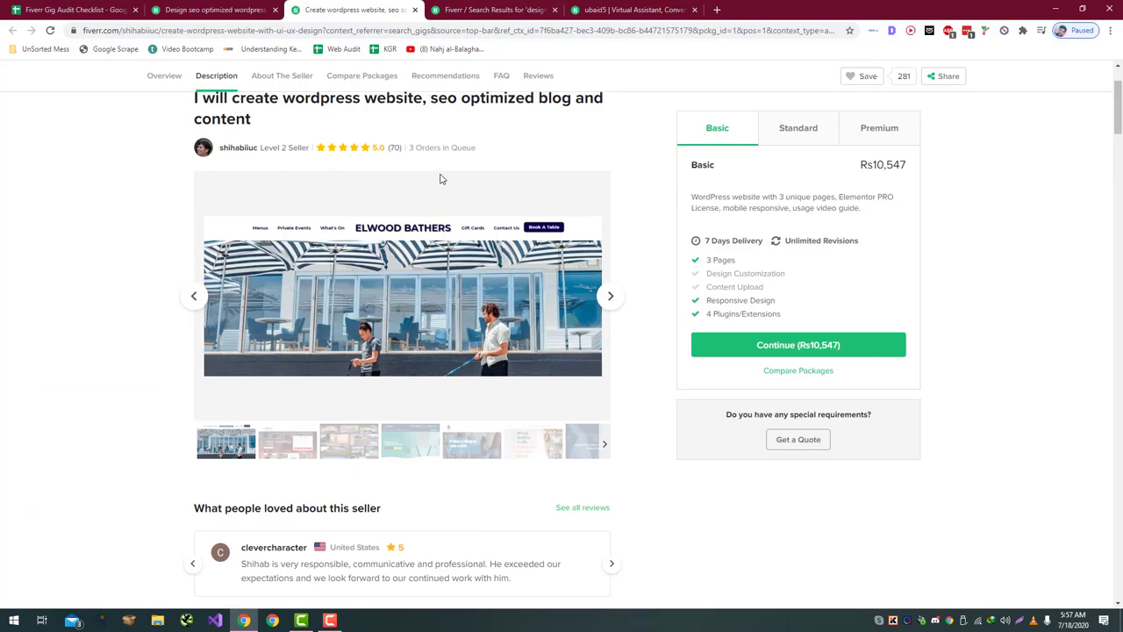
{"action": "left_click_drag", "start_coordinate": [331, 215], "coordinate": [257, 223]}
{"action": "left_click", "coordinate": [197, 211]}
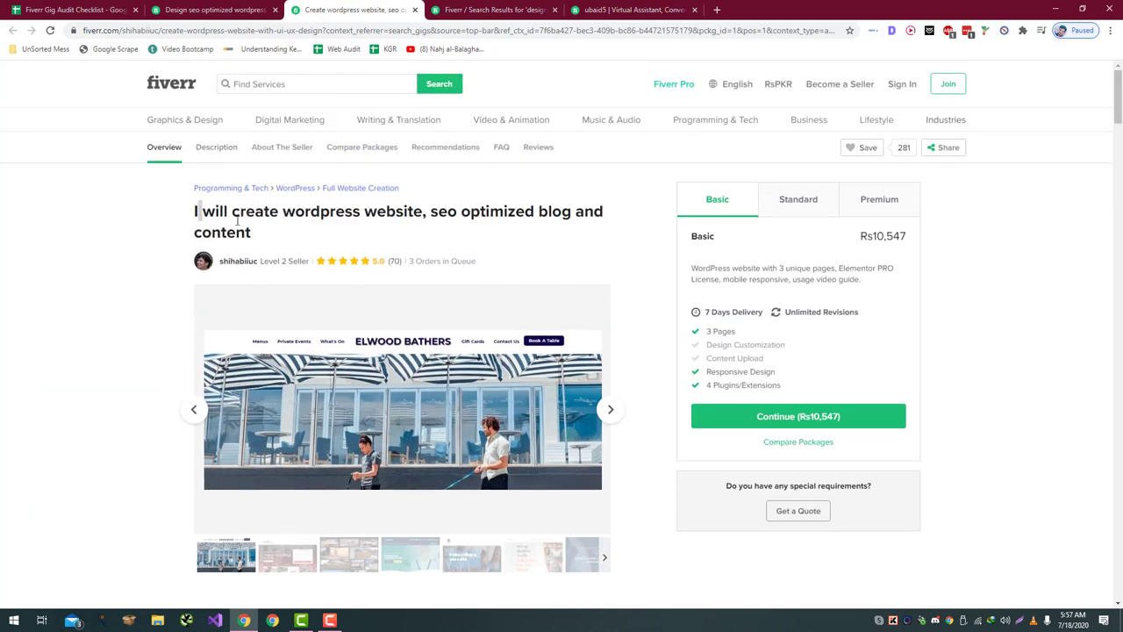
{"action": "left_click_drag", "start_coordinate": [196, 212], "coordinate": [329, 246]}
{"action": "left_click", "coordinate": [342, 243]}
{"action": "left_click", "coordinate": [215, 10]}
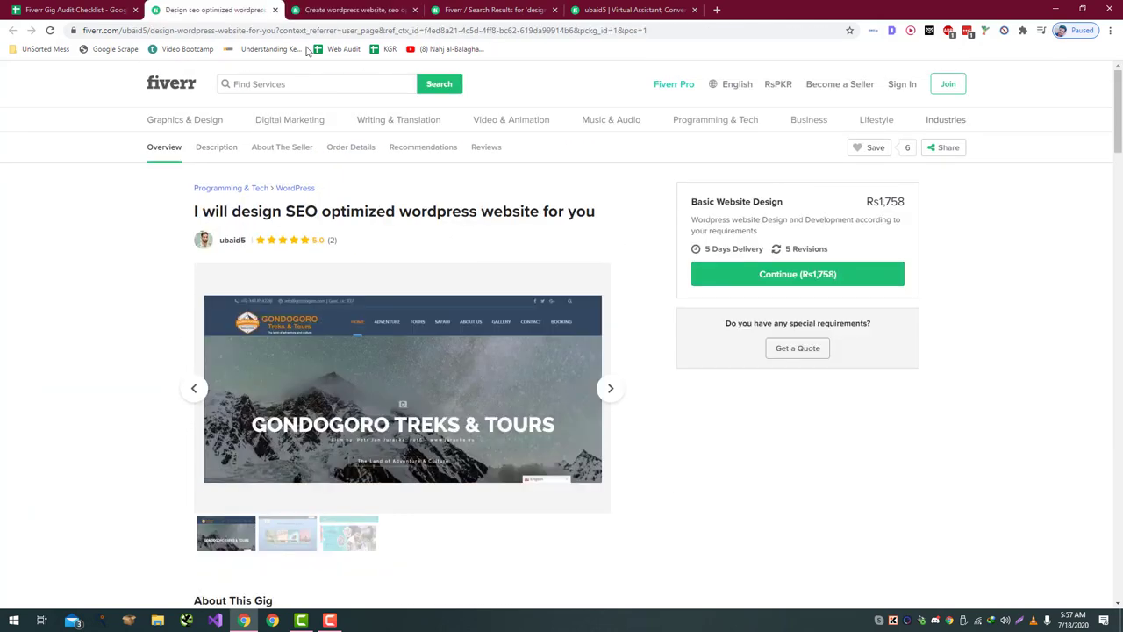
{"action": "left_click_drag", "start_coordinate": [602, 218], "coordinate": [187, 209]}
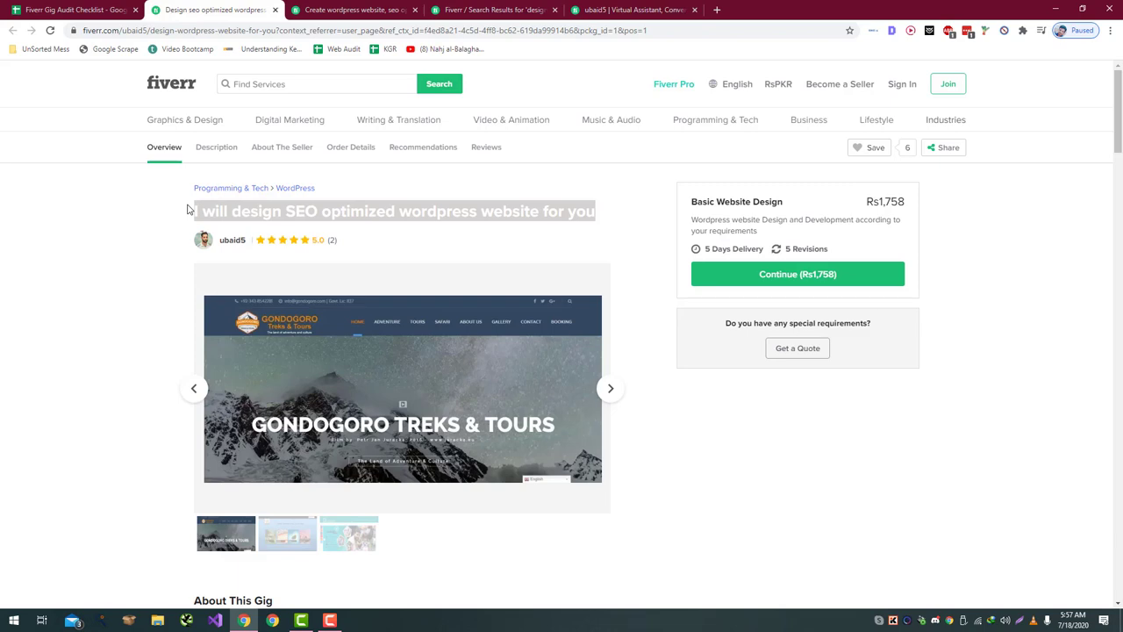
{"action": "key", "text": "ctrl+Tab"}
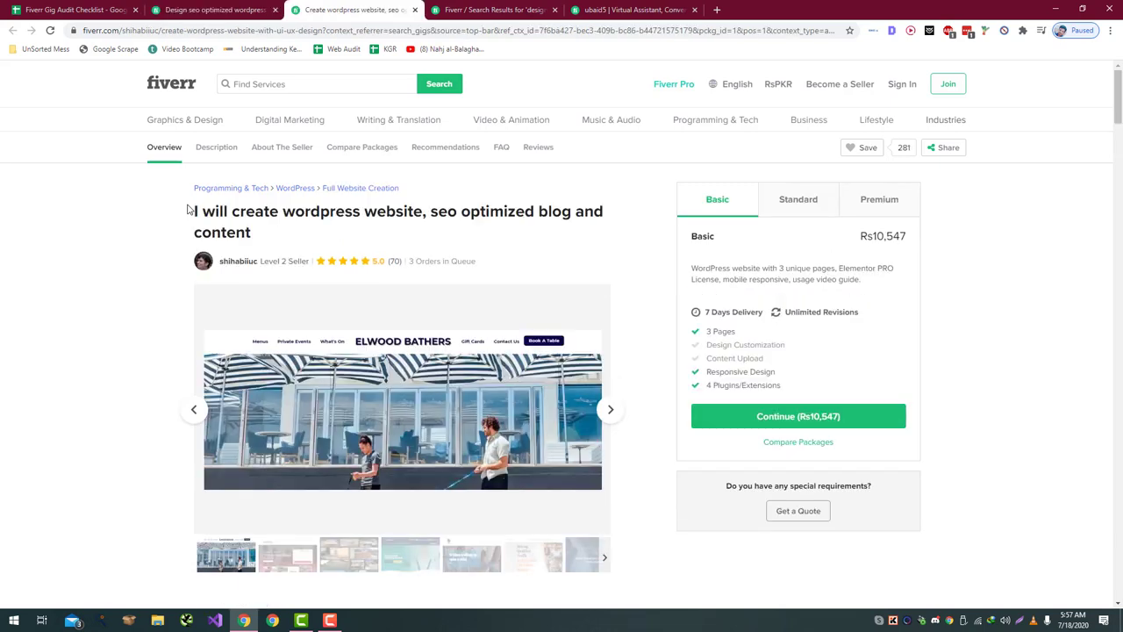
{"action": "key", "text": "ctrl+1"}
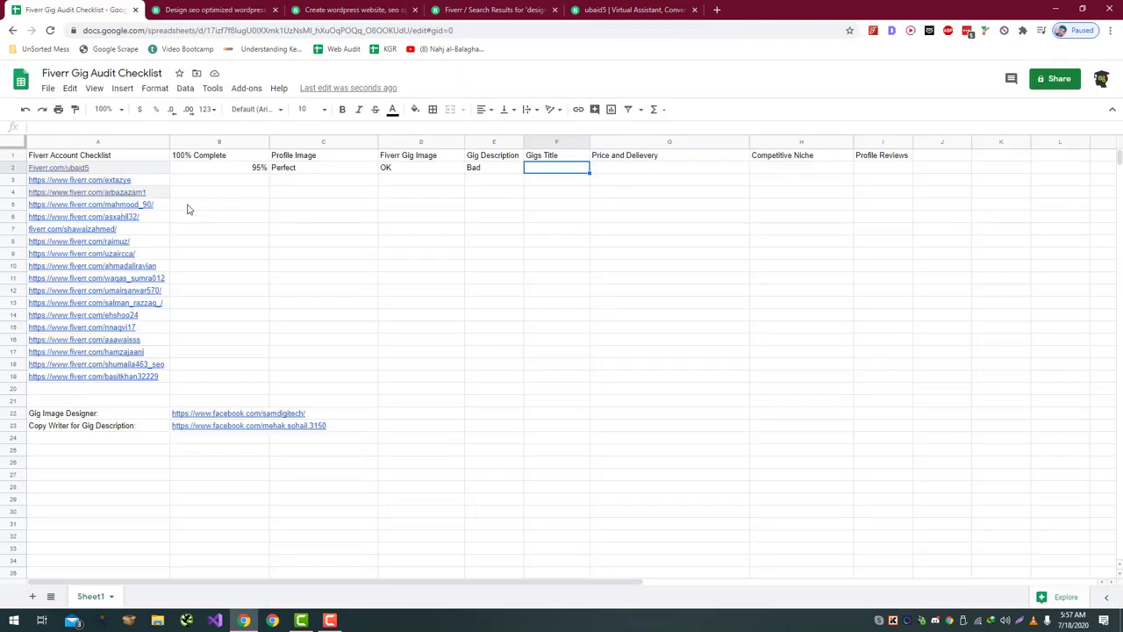
- Enter OK in F2 as the first seller's Gigs Title rating
{"action": "type", "text": "OK"}
{"action": "key", "text": "Tab"}
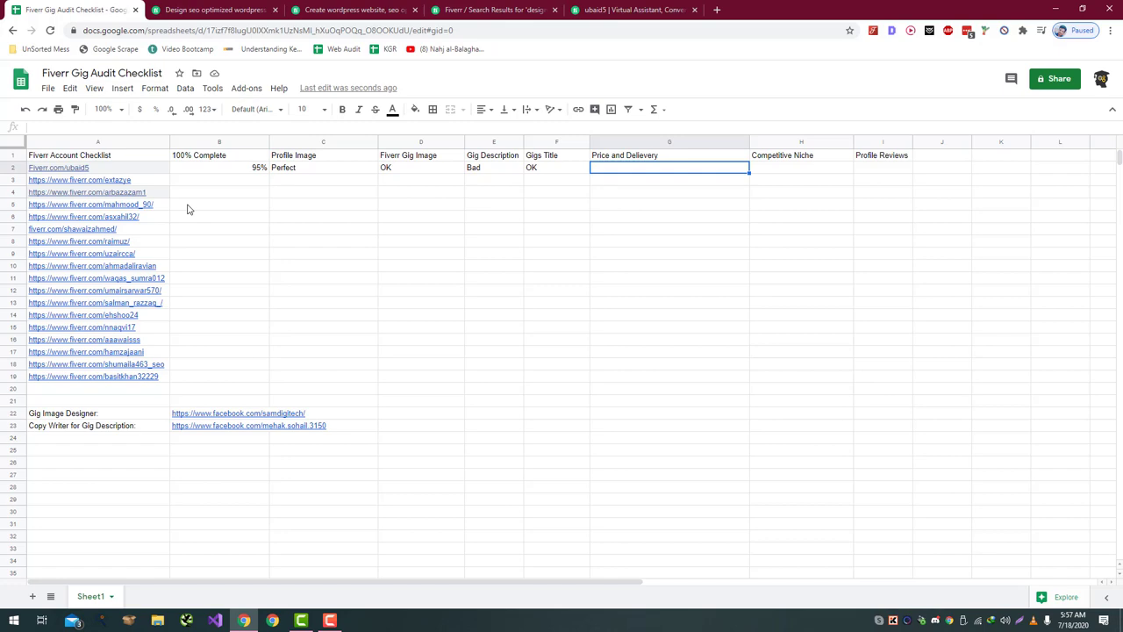
{"action": "left_click", "coordinate": [213, 10]}
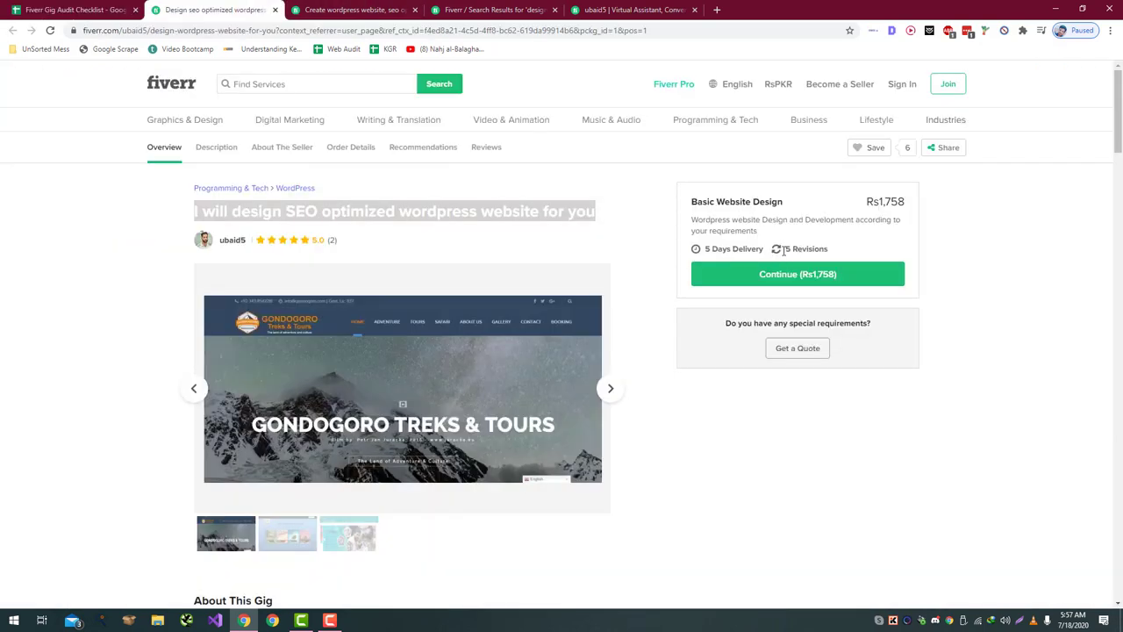
- Check the gig's 1,758 price and its 5 Days Delivery, 5 Revisions terms
{"action": "scroll", "coordinate": [784, 252], "scroll_direction": "down", "scroll_amount": 10}
{"action": "scroll", "coordinate": [711, 252], "scroll_direction": "up", "scroll_amount": 3}
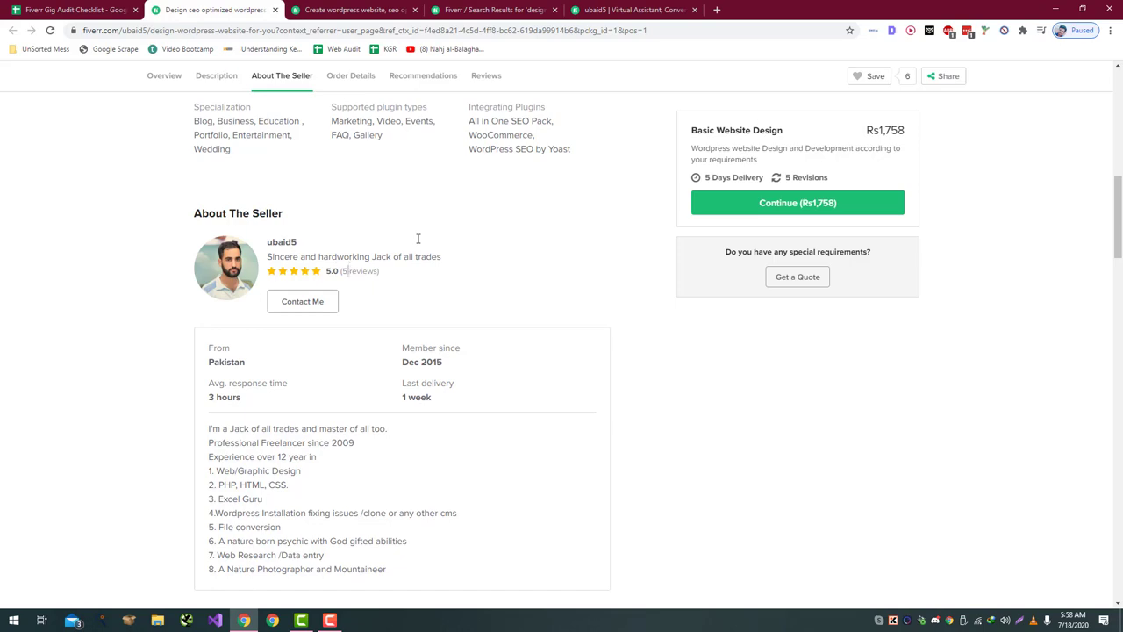
{"action": "scroll", "coordinate": [418, 238], "scroll_direction": "up", "scroll_amount": 10}
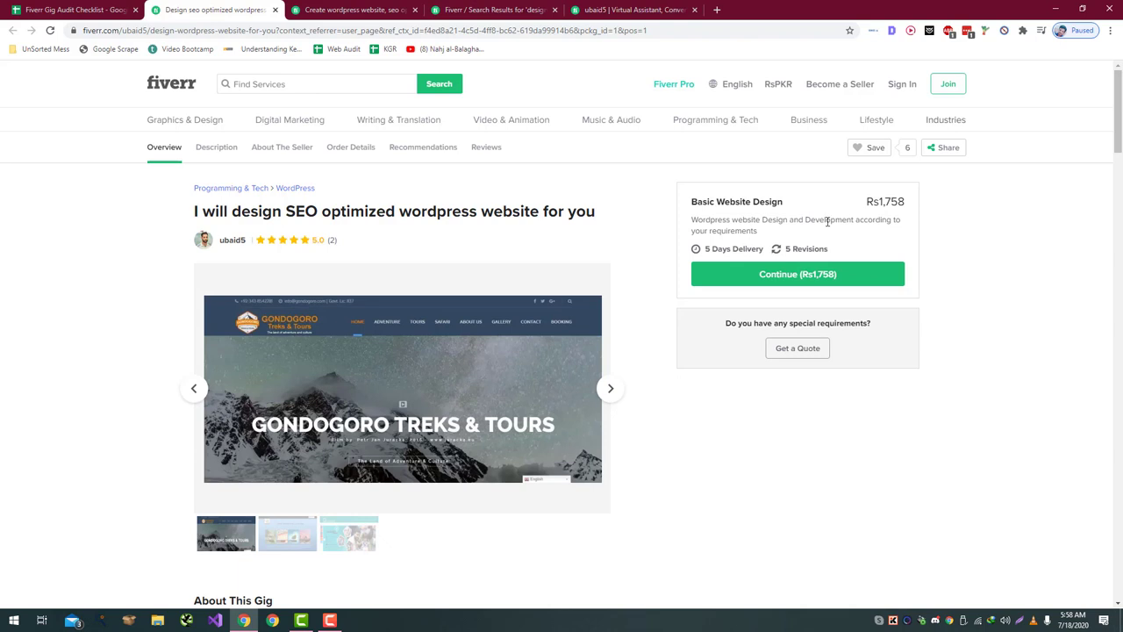
{"action": "double_click", "coordinate": [874, 208]}
{"action": "left_click", "coordinate": [873, 210]}
{"action": "scroll", "coordinate": [817, 262], "scroll_direction": "down", "scroll_amount": 3}
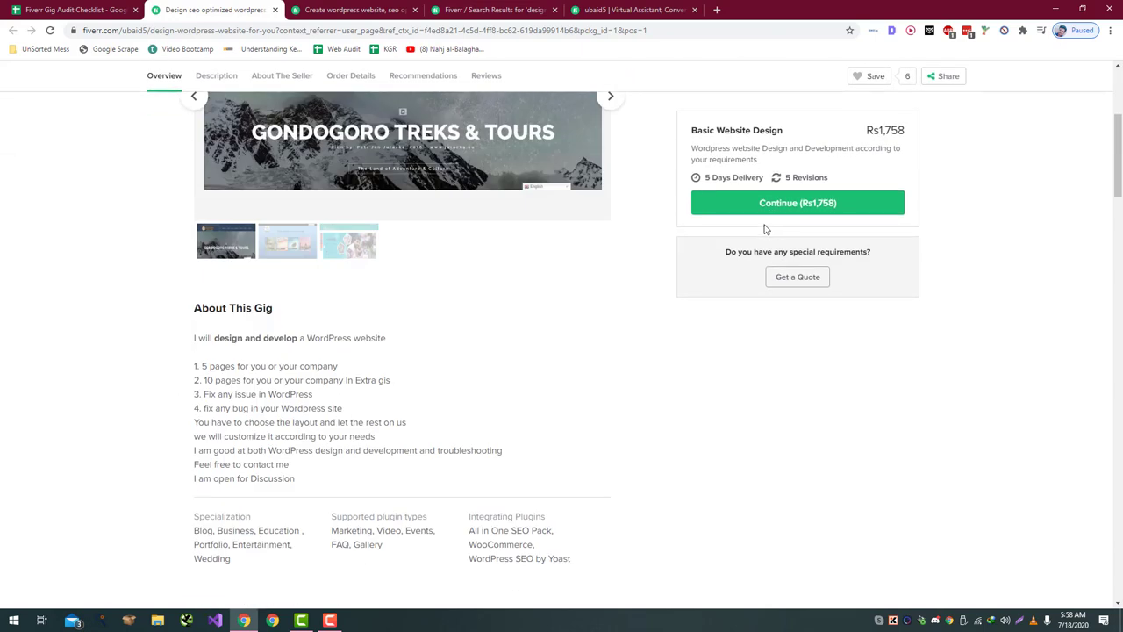
{"action": "scroll", "coordinate": [697, 220], "scroll_direction": "up", "scroll_amount": 3}
{"action": "scroll", "coordinate": [611, 207], "scroll_direction": "down", "scroll_amount": 1}
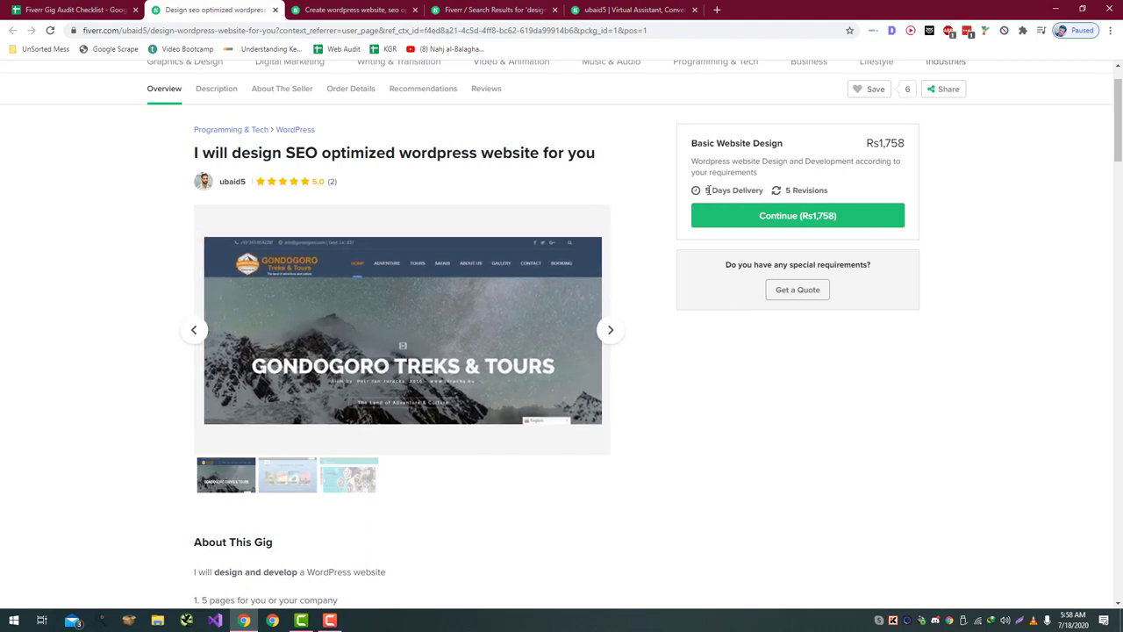
{"action": "left_click_drag", "start_coordinate": [704, 190], "coordinate": [765, 193]}
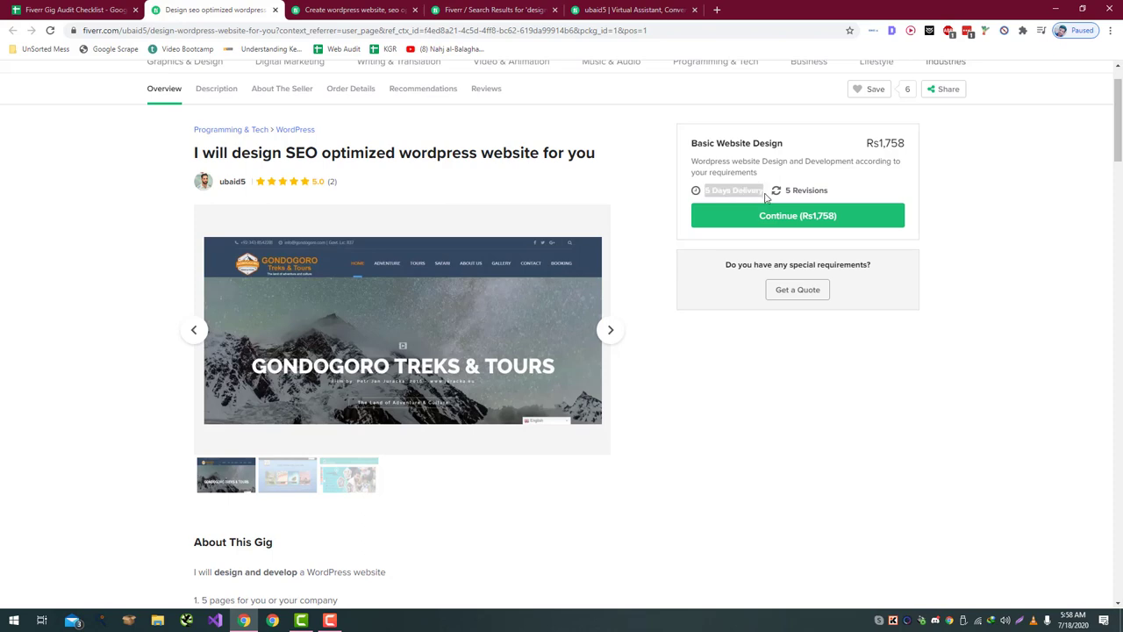
{"action": "triple_click", "coordinate": [722, 200]}
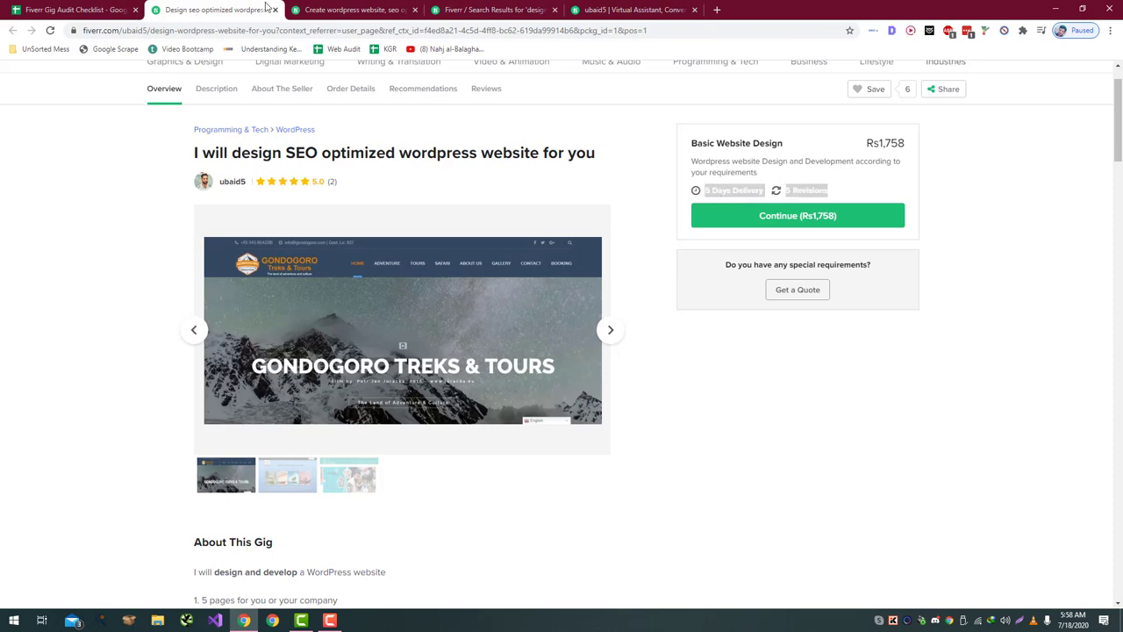
{"action": "key", "text": "ctrl+Page_Up"}
- Rate the first seller's Price and Delivery as Bad in G2
{"action": "type", "text": "BAD"}
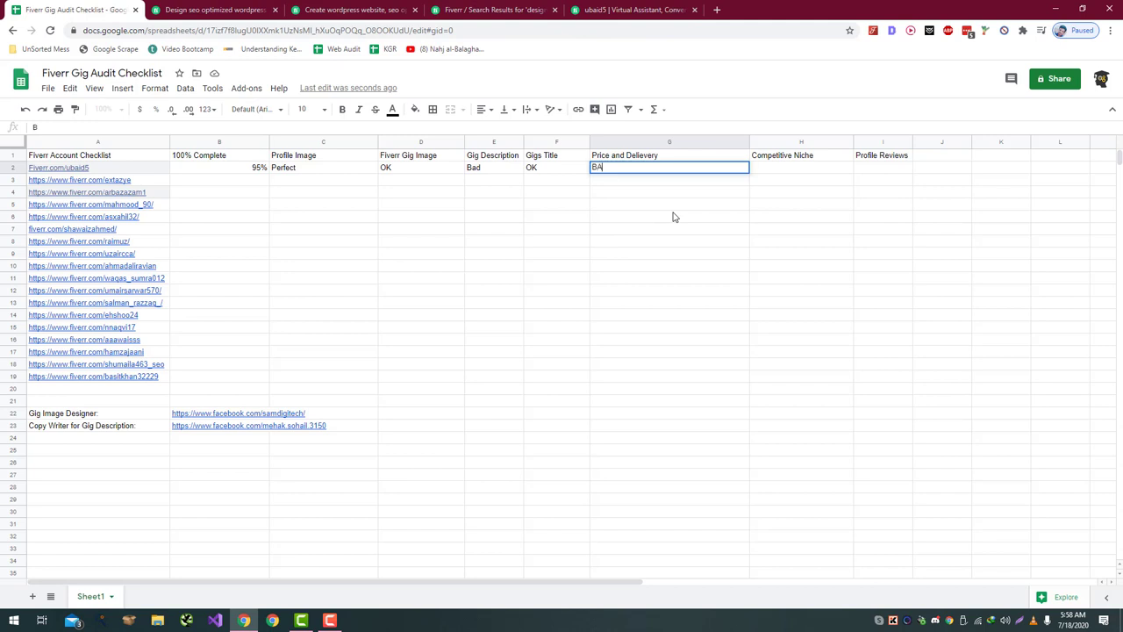
{"action": "key", "text": "Return"}
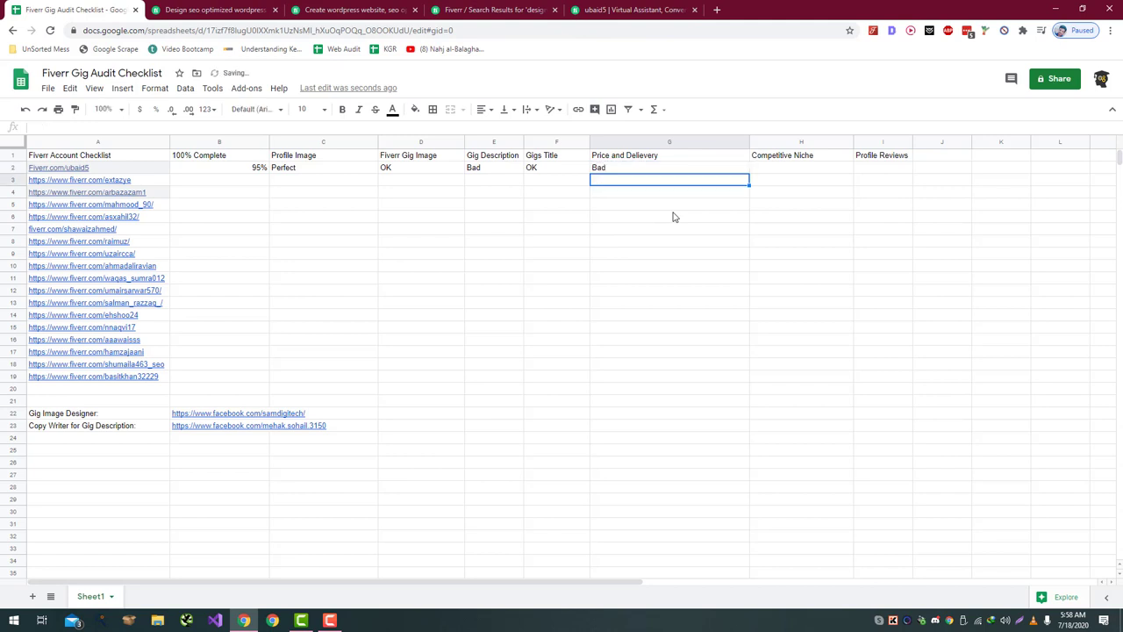
{"action": "left_click", "coordinate": [211, 9]}
- Search Fiverr for 'SEO optimized wordpress' gigs, filtered to online sellers
{"action": "scroll", "coordinate": [485, 212], "scroll_direction": "up", "scroll_amount": 1}
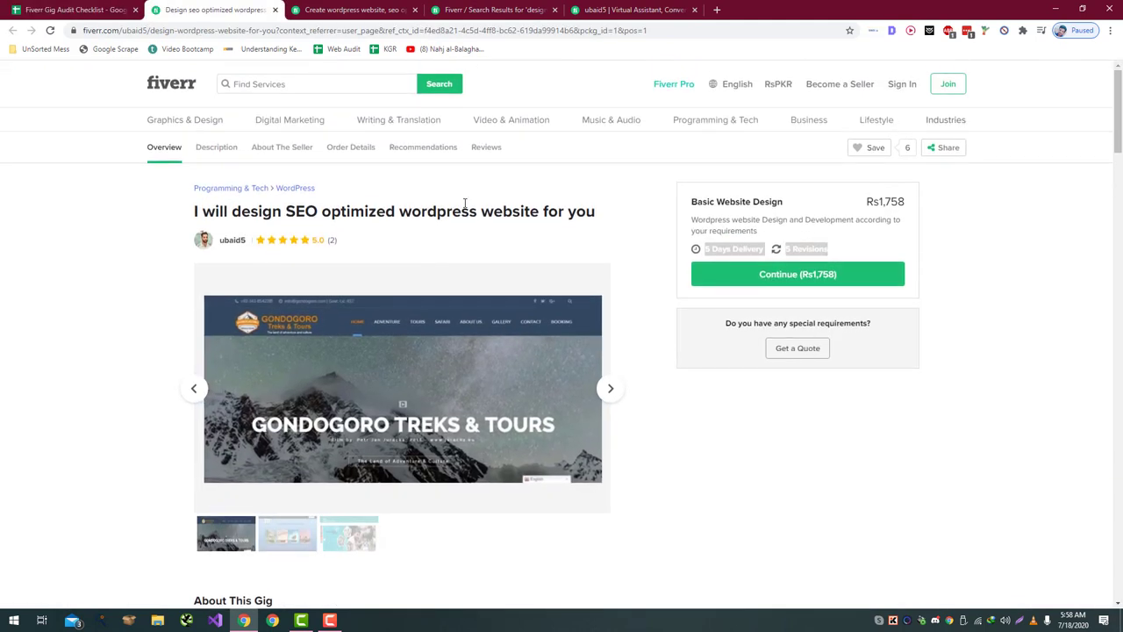
{"action": "left_click_drag", "start_coordinate": [482, 212], "coordinate": [286, 212]}
{"action": "key", "text": "ctrl+c"}
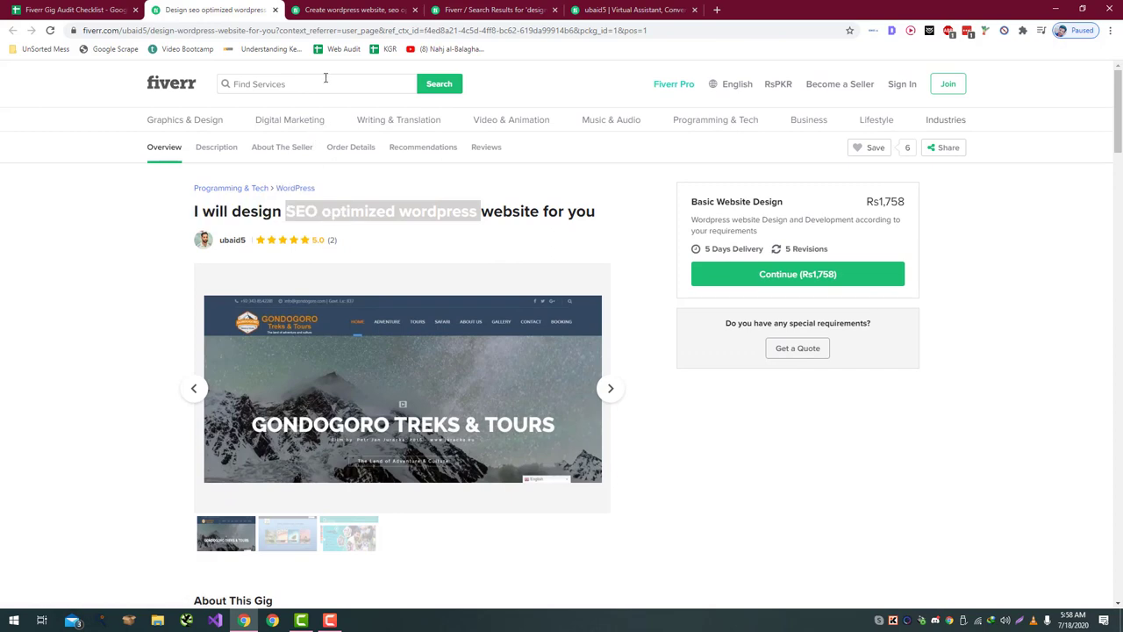
{"action": "left_click", "coordinate": [325, 82]}
{"action": "key", "text": "ctrl+v"}
{"action": "key", "text": "Return"}
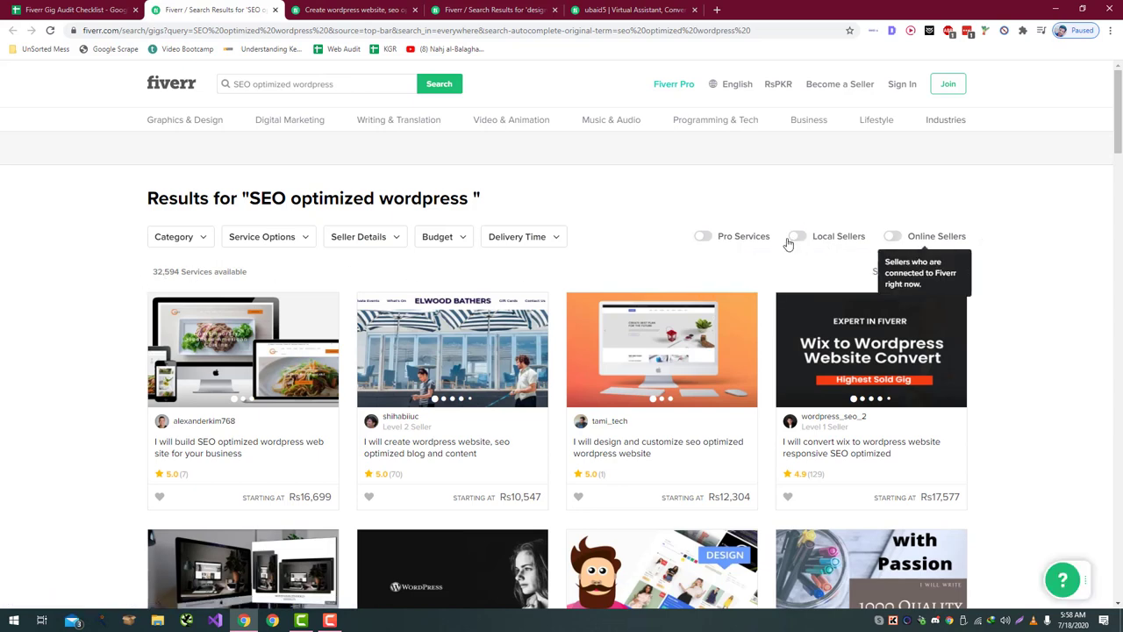
{"action": "left_click", "coordinate": [892, 237]}
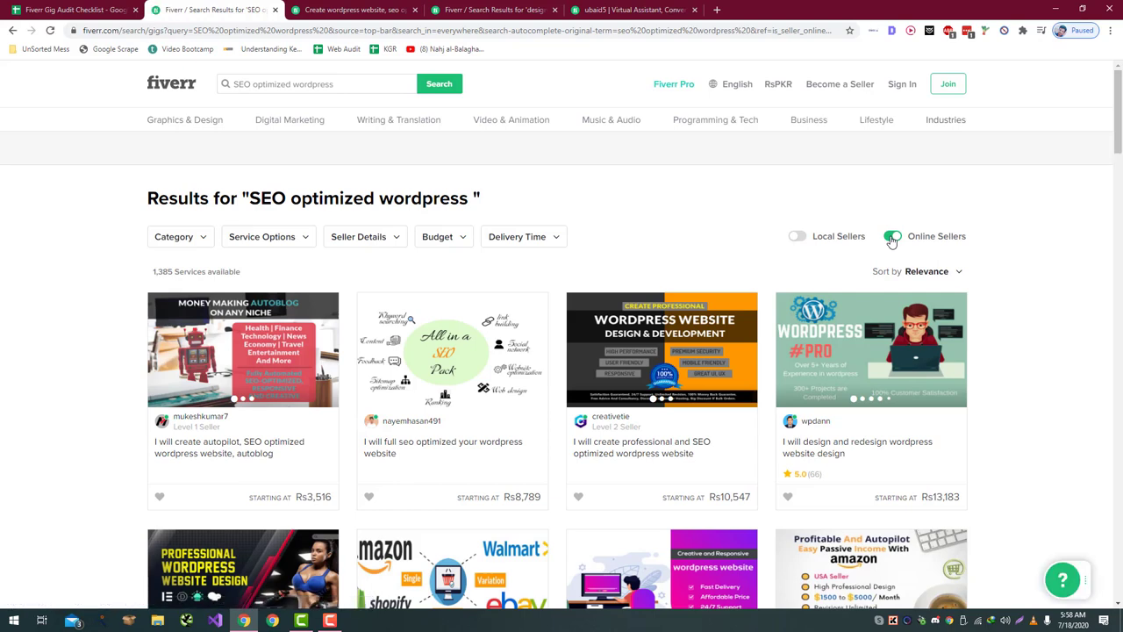
{"action": "left_click", "coordinate": [89, 10]}
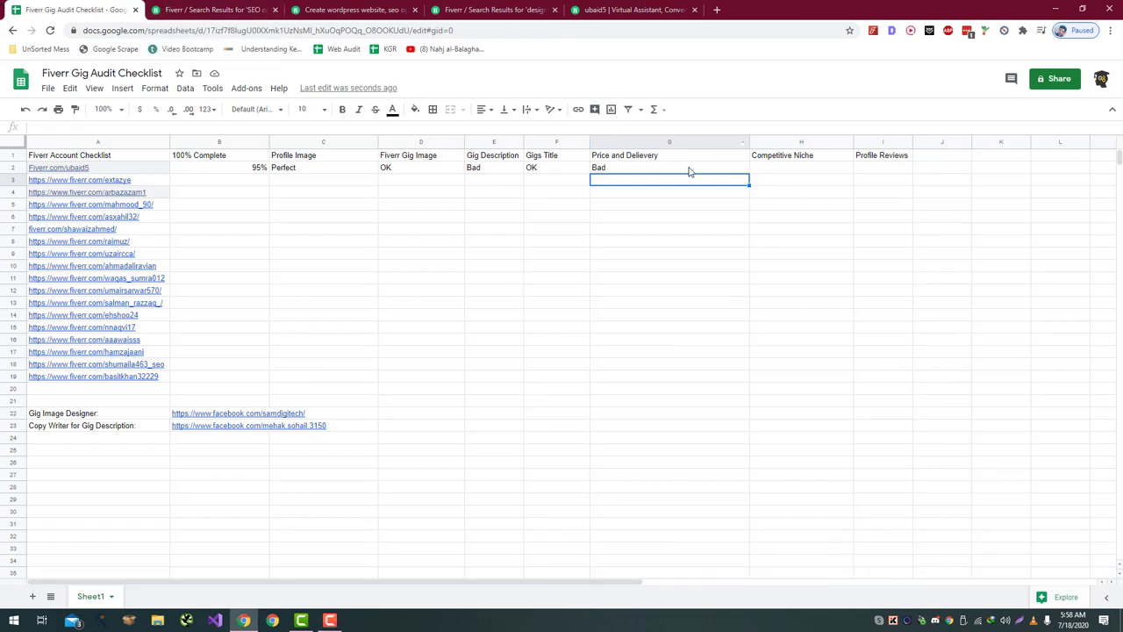
- Rate the first seller's Competitive Niche as Meduim in H2 and Profile Reviews as Low in I2
{"action": "left_click", "coordinate": [754, 172]}
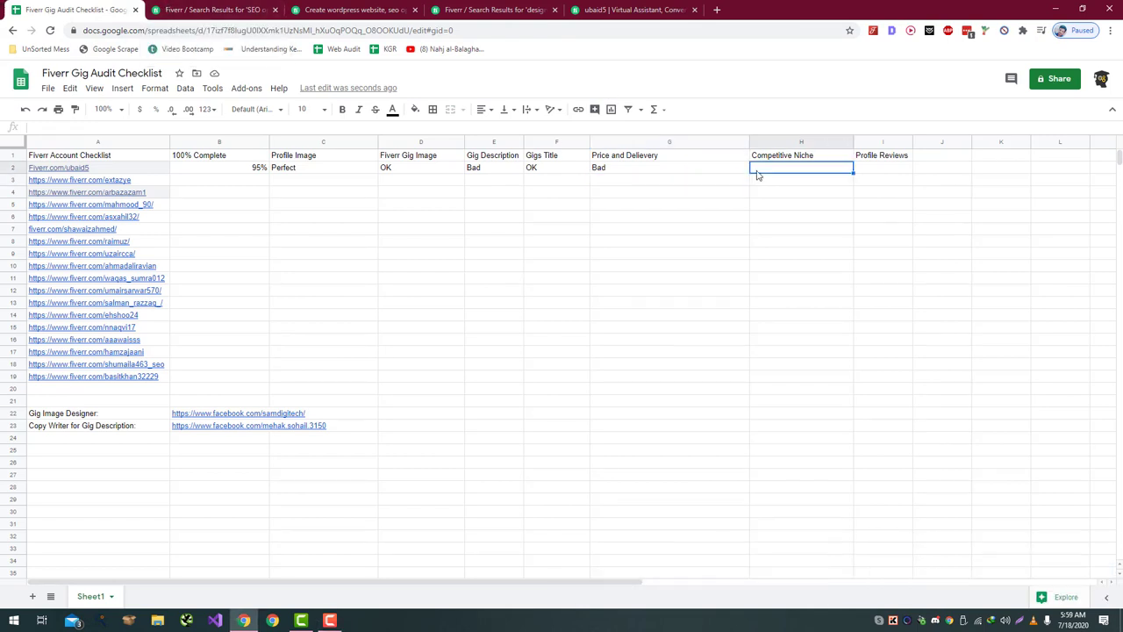
{"action": "type", "text": "Medua"}
{"action": "key", "text": "BackSpace"}
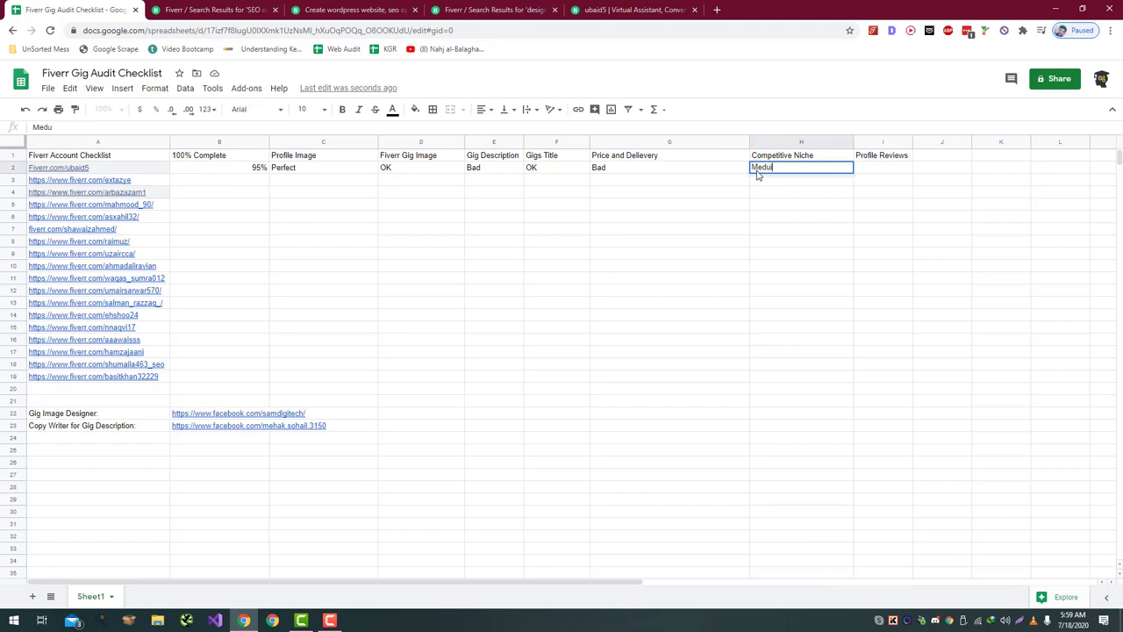
{"action": "key", "text": "Return"}
{"action": "key", "text": "Right"}
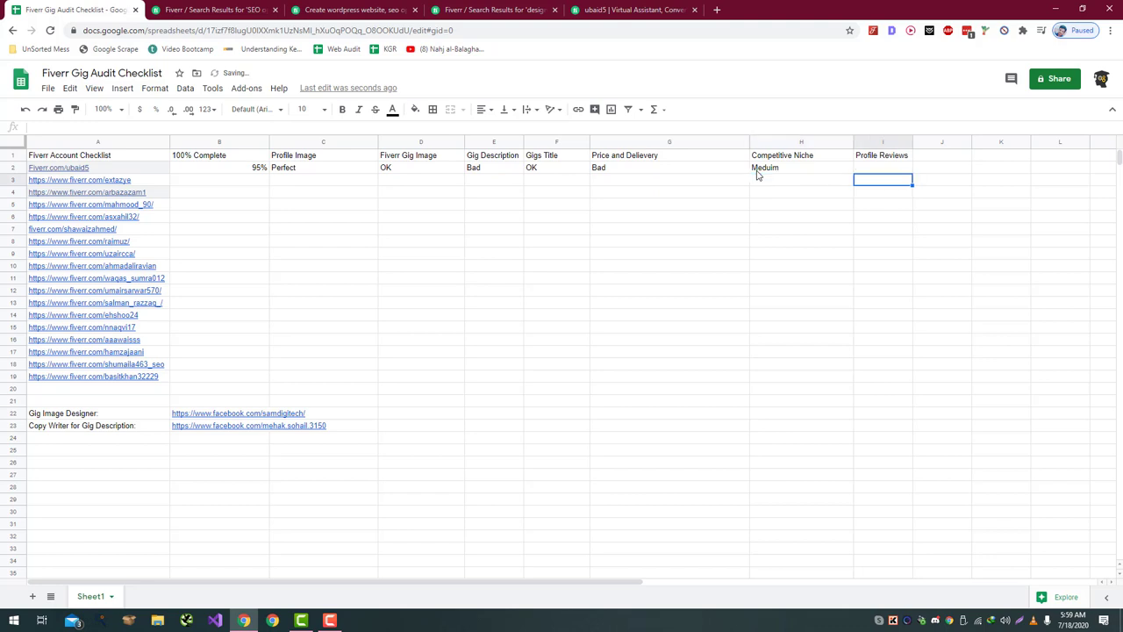
{"action": "key", "text": "Up"}
{"action": "type", "text": "Low"}
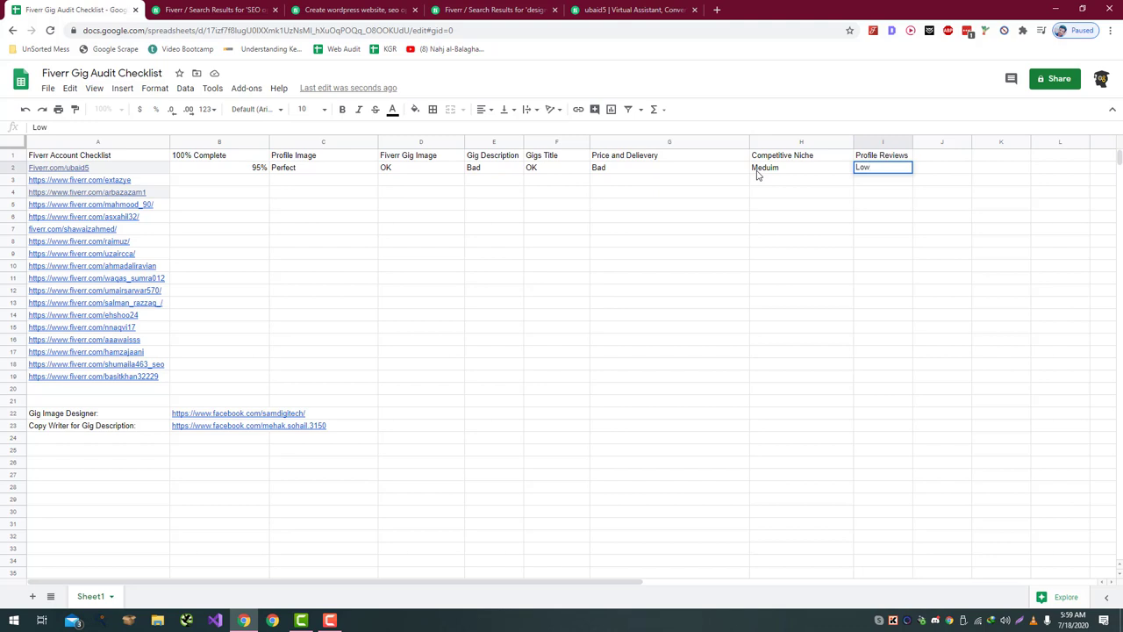
{"action": "key", "text": "Return"}
- Enter a 40/100 overall score in J2 and move to the second seller's link in A3
{"action": "key", "text": "Left"}
{"action": "key", "text": "Left"}
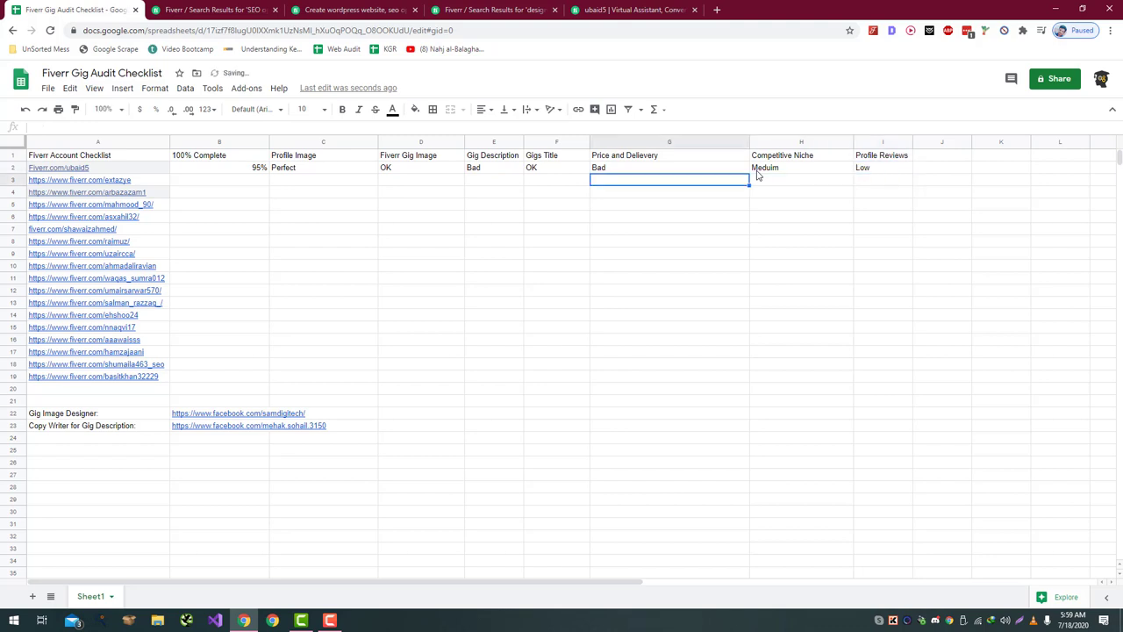
{"action": "key", "text": "Home"}
{"action": "key", "text": "Up"}
{"action": "key", "text": "Right"}
{"action": "key", "text": "Right"}
{"action": "key", "text": "Right"}
{"action": "key", "text": "Right"}
{"action": "key", "text": "Right"}
{"action": "key", "text": "Right"}
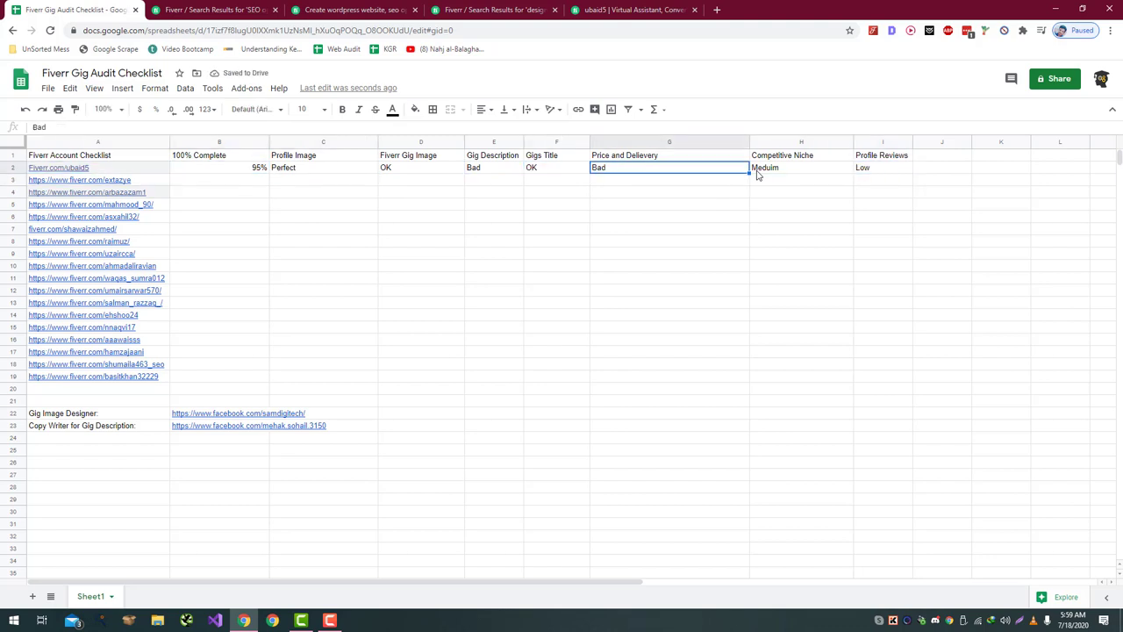
{"action": "key", "text": "Right"}
{"action": "key", "text": "Right"}
{"action": "key", "text": "Right"}
{"action": "key", "text": "Left"}
{"action": "key", "text": "Right"}
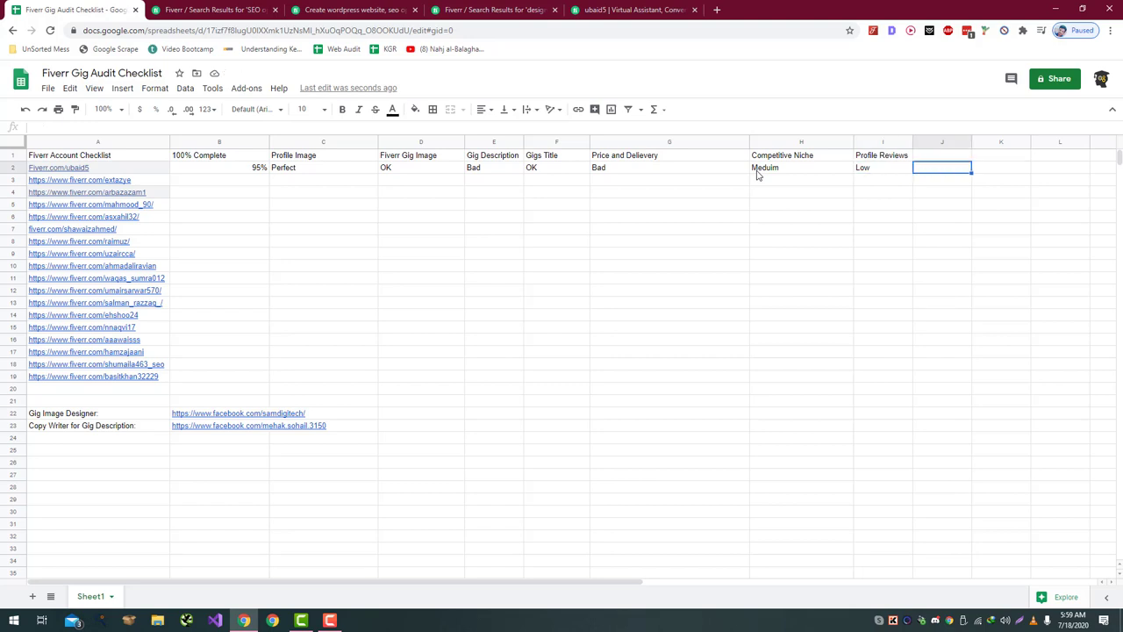
{"action": "type", "text": "4"}
{"action": "key", "text": "Return"}
{"action": "key", "text": "Left"}
{"action": "key", "text": "Left"}
{"action": "key", "text": "Left"}
{"action": "key", "text": "Left"}
{"action": "key", "text": "Left"}
{"action": "key", "text": "Left"}
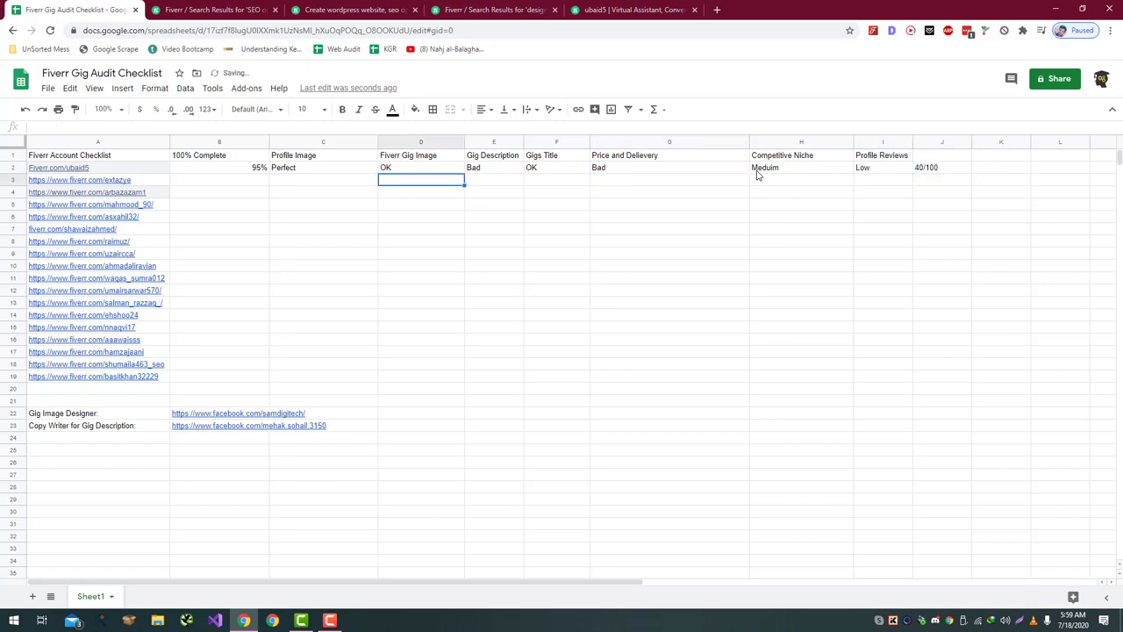
{"action": "key", "text": "Left"}
{"action": "key", "text": "Left"}
{"action": "key", "text": "Left"}
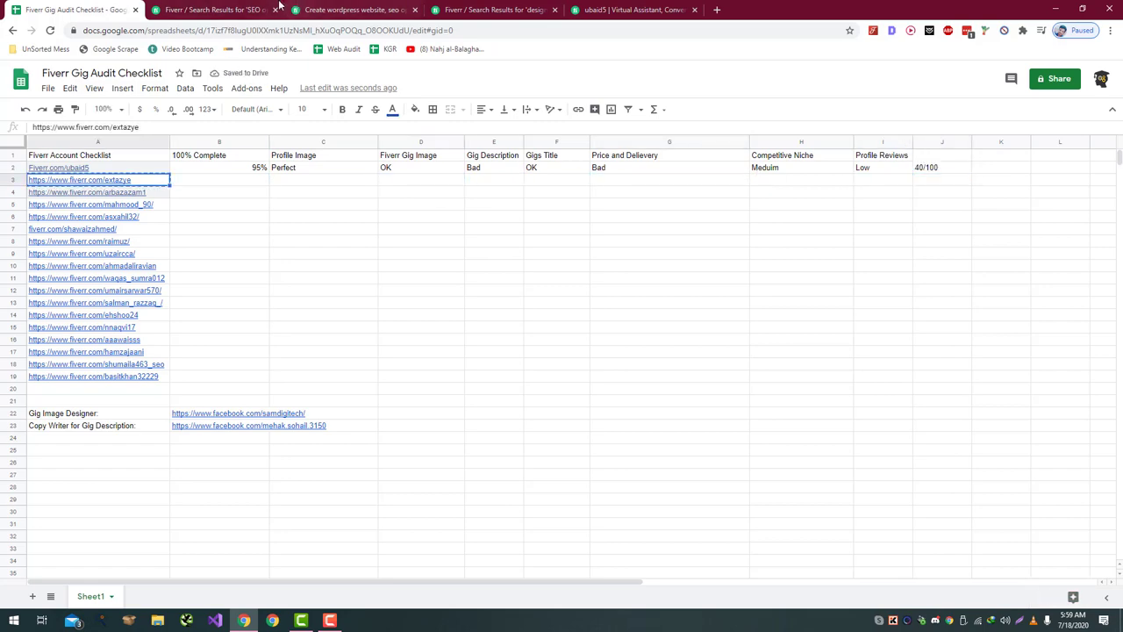
- Load the second seller's Fiverr profile from the copied A3 link
{"action": "left_click", "coordinate": [241, 12]}
{"action": "left_click", "coordinate": [244, 28]}
{"action": "key", "text": "ctrl+v"}
{"action": "key", "text": "Return"}
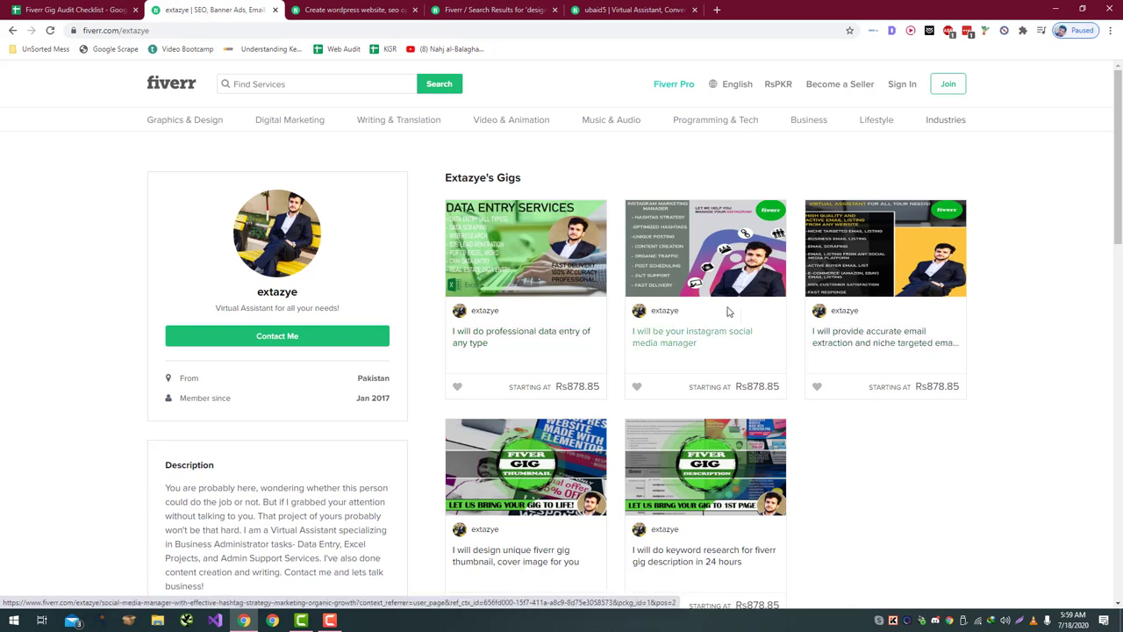
{"action": "scroll", "coordinate": [808, 309], "scroll_direction": "down", "scroll_amount": 1}
{"action": "scroll", "coordinate": [808, 309], "scroll_direction": "down", "scroll_amount": 3}
{"action": "scroll", "coordinate": [809, 309], "scroll_direction": "up", "scroll_amount": 4}
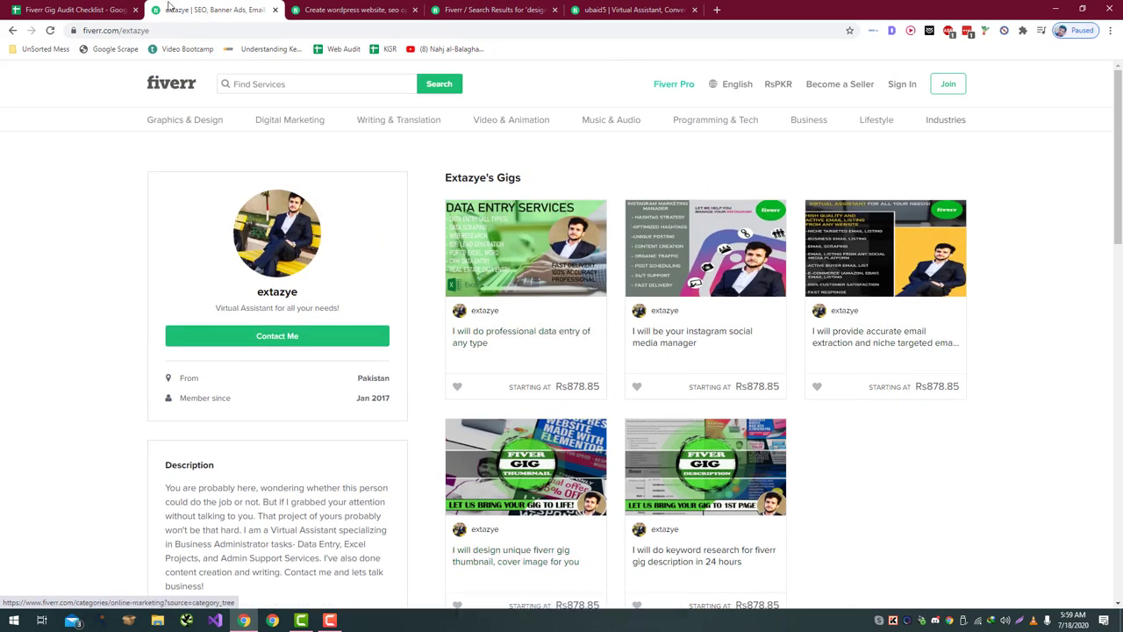
- Rate the second seller's Profile Image as Extremely Bad in C3
{"action": "left_click", "coordinate": [75, 10]}
{"action": "left_click", "coordinate": [279, 175]}
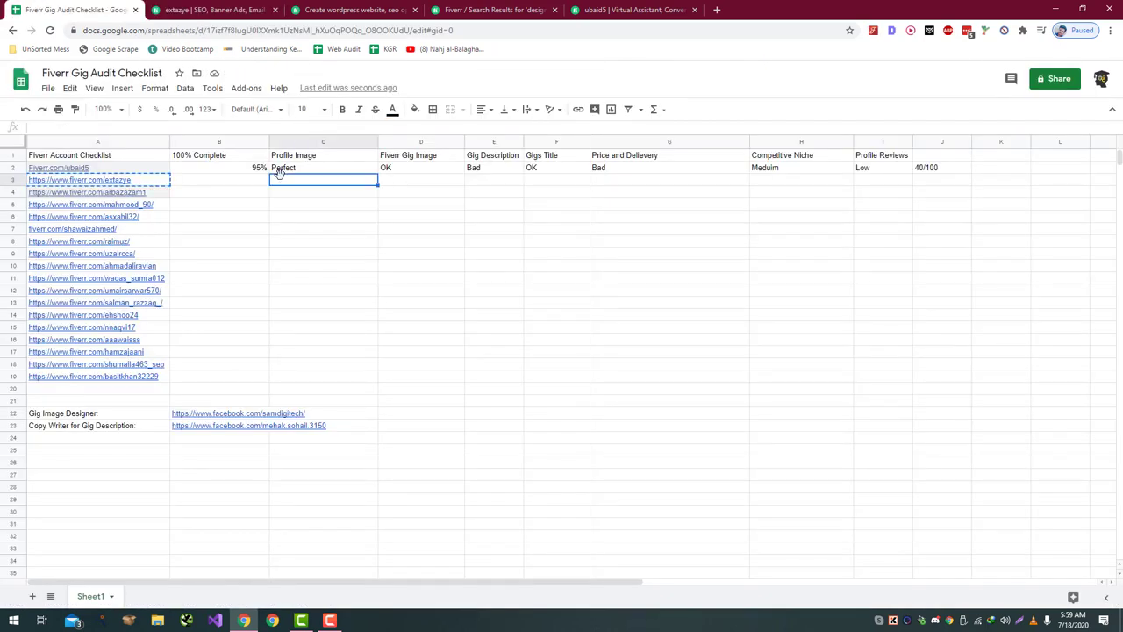
{"action": "type", "text": "Extremely Bad"}
{"action": "key", "text": "Return"}
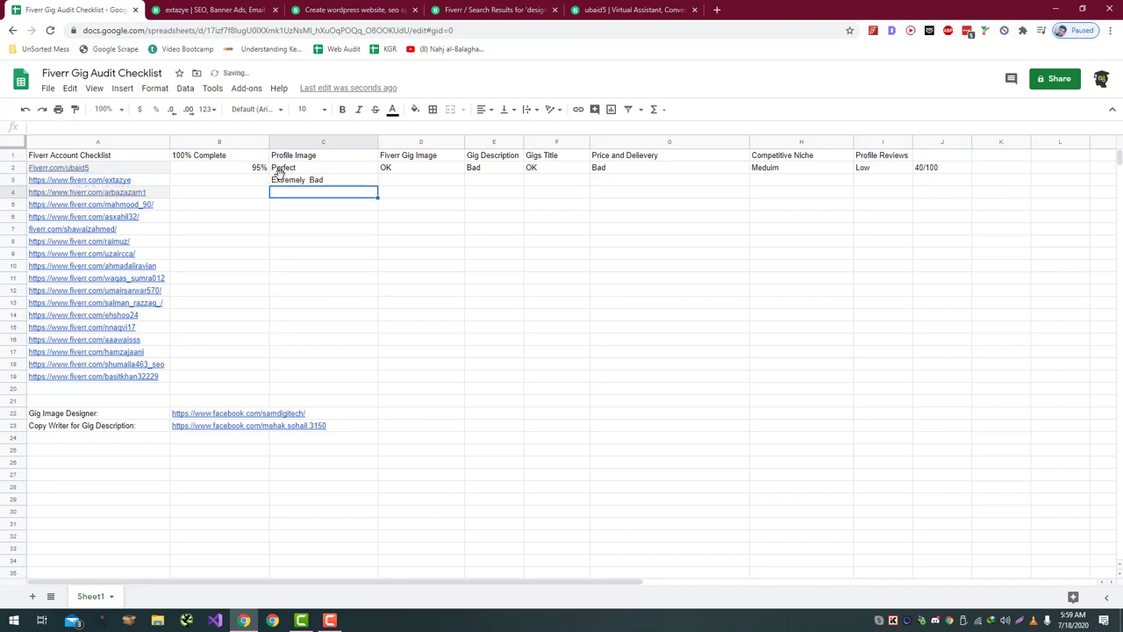
- Look over the second seller's profile description and skill tests
{"action": "key", "text": "ctrl+Tab"}
{"action": "scroll", "coordinate": [527, 263], "scroll_direction": "down", "scroll_amount": 5}
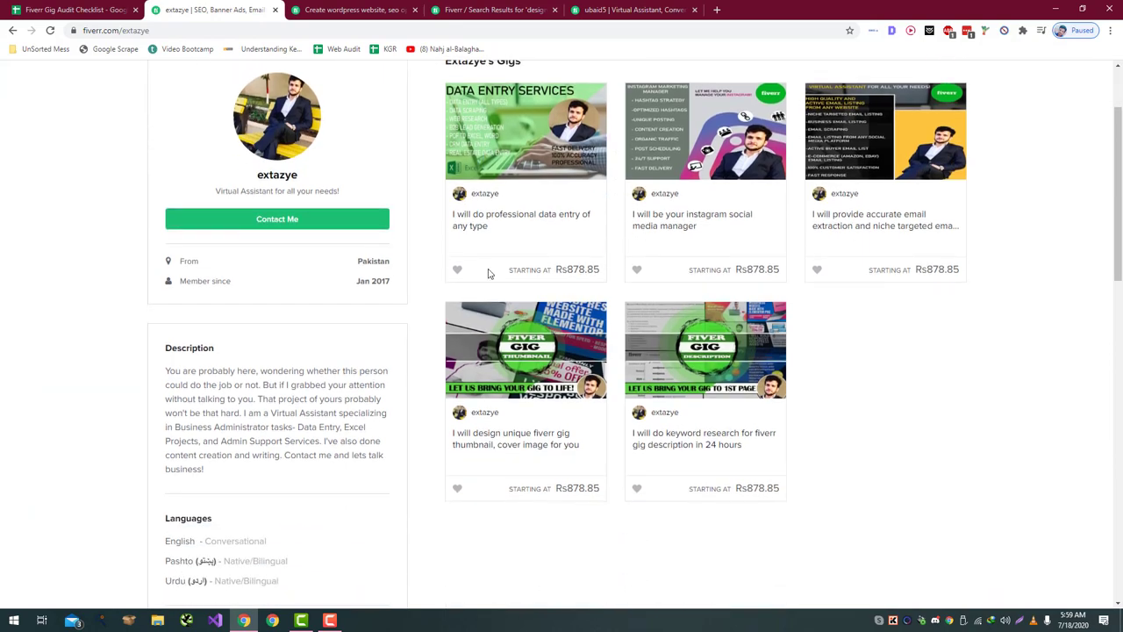
{"action": "scroll", "coordinate": [381, 296], "scroll_direction": "up", "scroll_amount": 5}
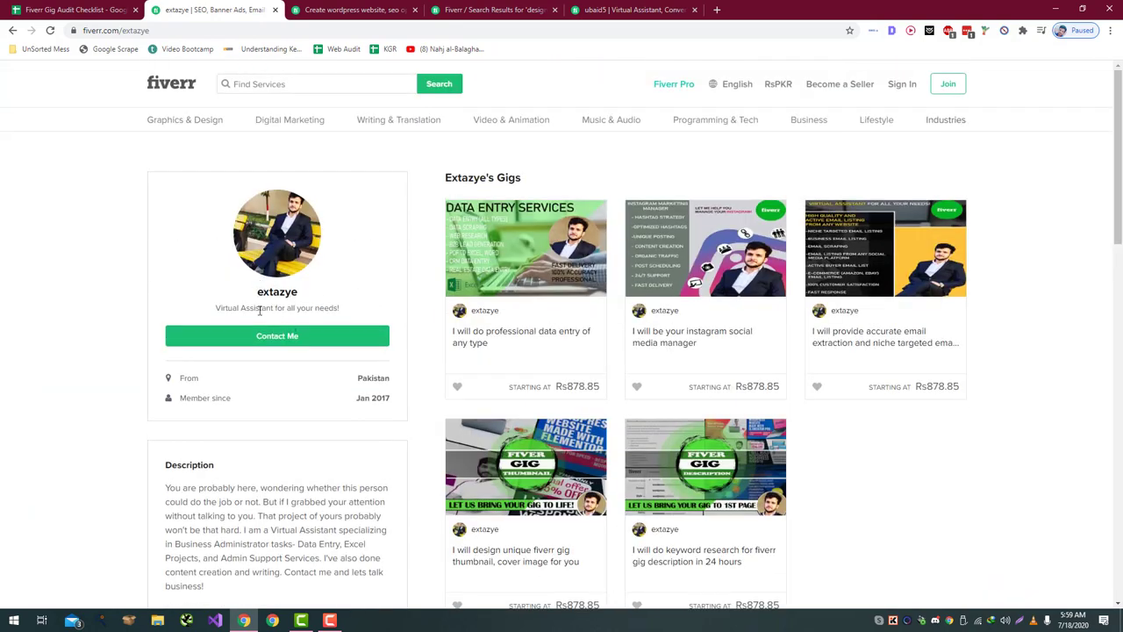
{"action": "scroll", "coordinate": [300, 308], "scroll_direction": "down", "scroll_amount": 4}
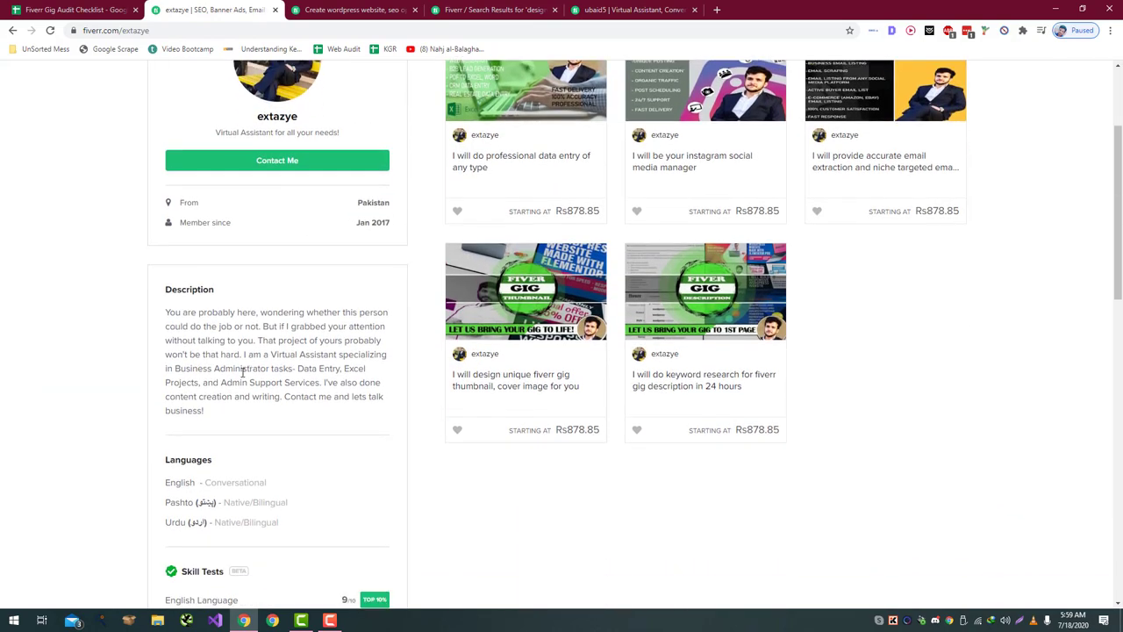
{"action": "scroll", "coordinate": [246, 369], "scroll_direction": "down", "scroll_amount": 1}
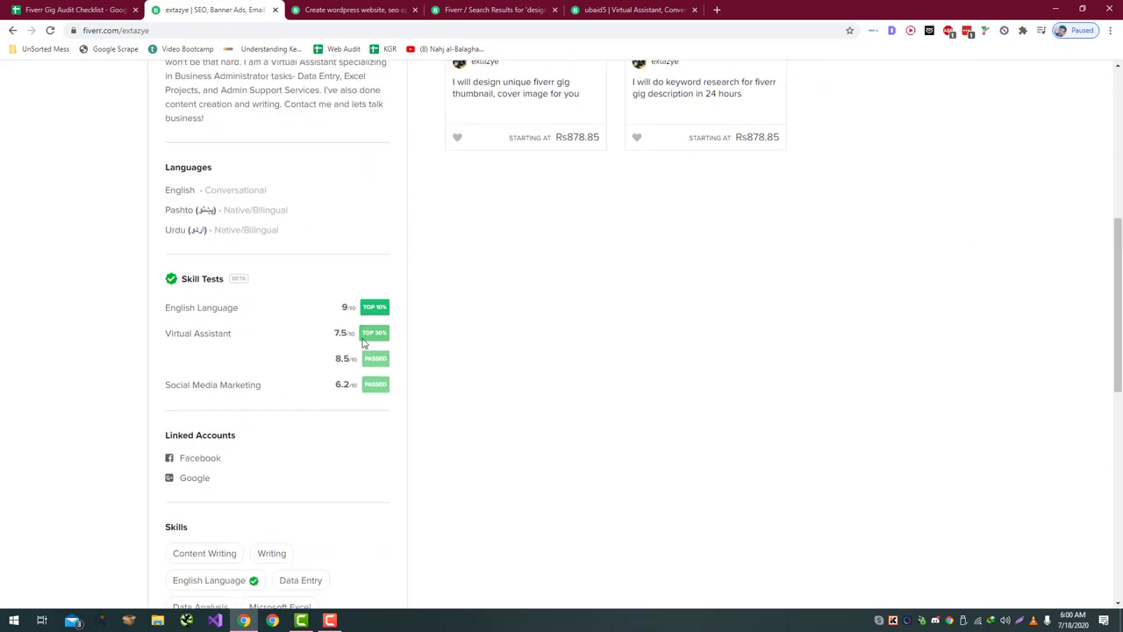
{"action": "scroll", "coordinate": [357, 360], "scroll_direction": "down", "scroll_amount": 3}
{"action": "scroll", "coordinate": [296, 380], "scroll_direction": "up", "scroll_amount": 8}
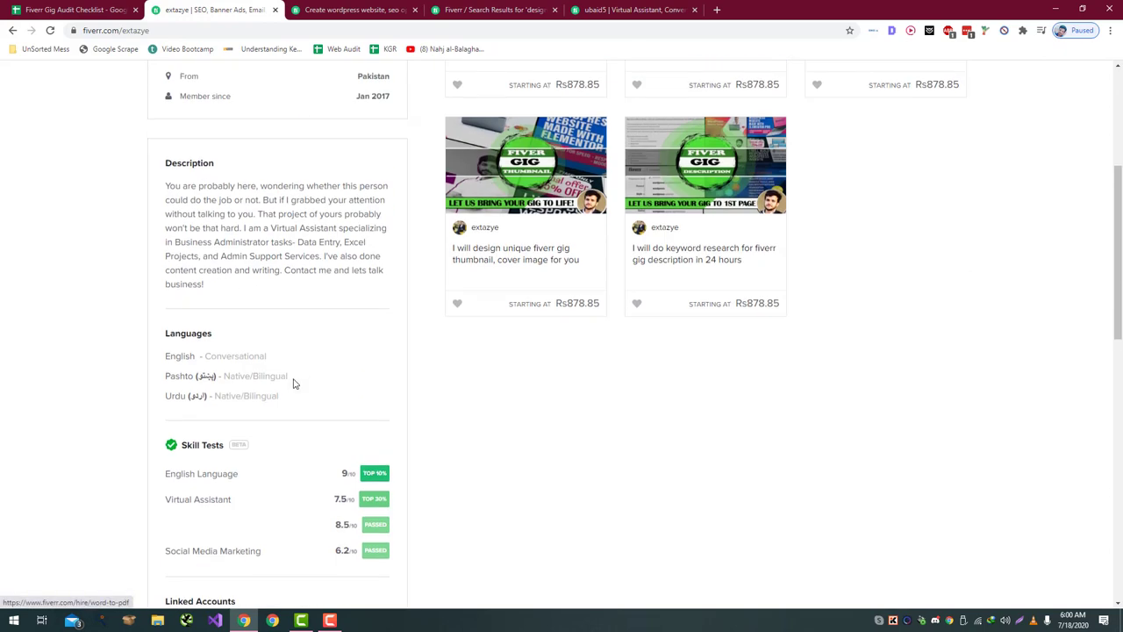
{"action": "key", "text": "ctrl+shift+Tab"}
{"action": "key", "text": "Left"}
{"action": "key", "text": "Up"}
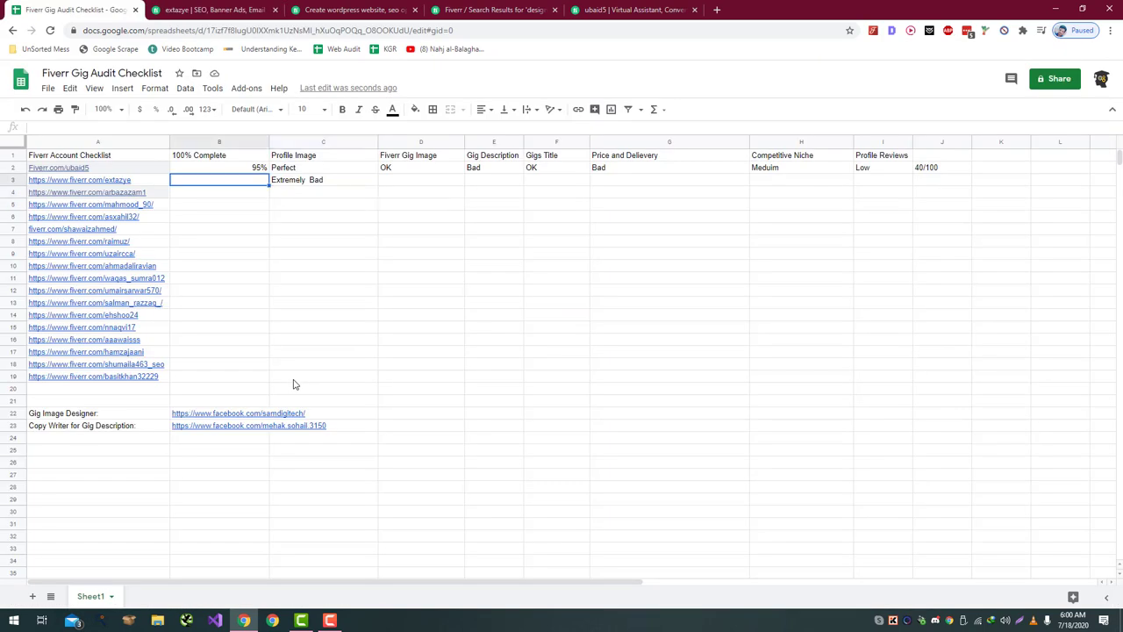
- Enter 100% as the second seller's profile completeness in B3
{"action": "type", "text": "100%"}
{"action": "key", "text": "Return"}
{"action": "key", "text": "Right"}
{"action": "key", "text": "Up"}
{"action": "key", "text": "Right"}
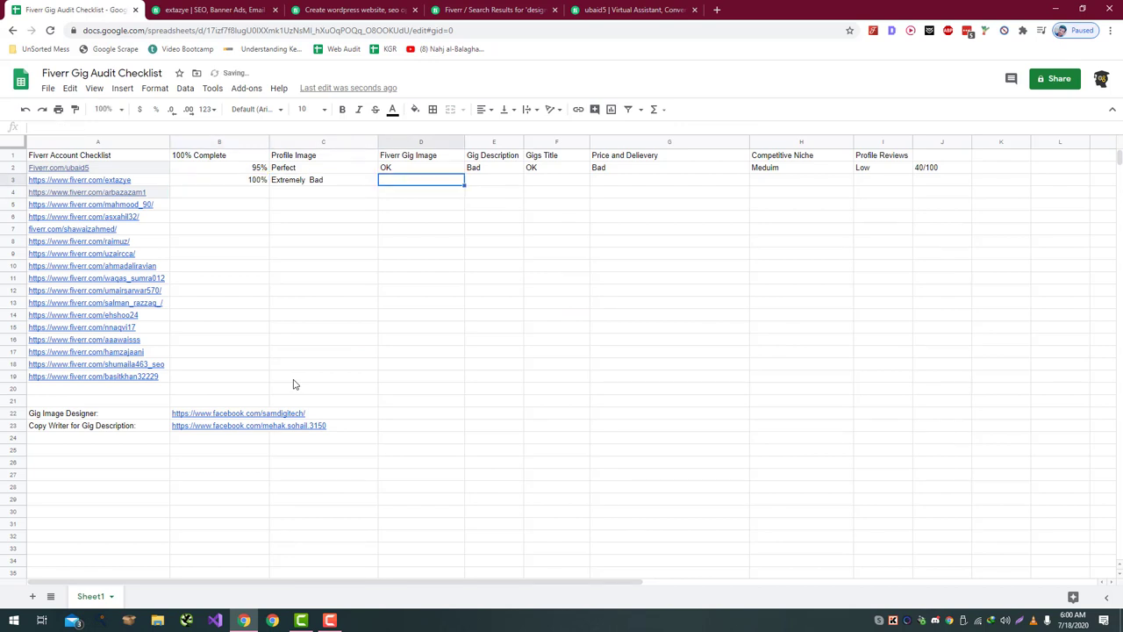
{"action": "key", "text": "Left"}
- Move the Extremely Bad rating from C3 into the Fiverr Gig Image column
{"action": "key", "text": "ctrl+x"}
{"action": "key", "text": "Right"}
{"action": "key", "text": "ctrl+v"}
{"action": "key", "text": "Left"}
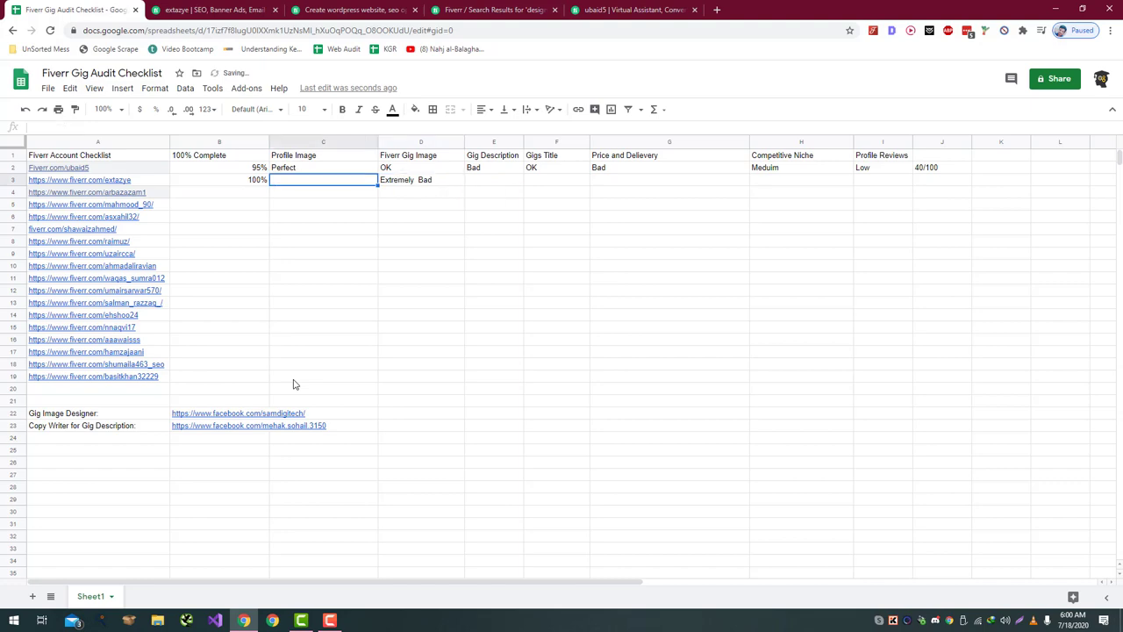
{"action": "key", "text": "ctrl+Tab"}
{"action": "key", "text": "ctrl+shift+Tab"}
- Rate the second seller's Profile Image as Perfect in C3
{"action": "type", "text": "Perf"}
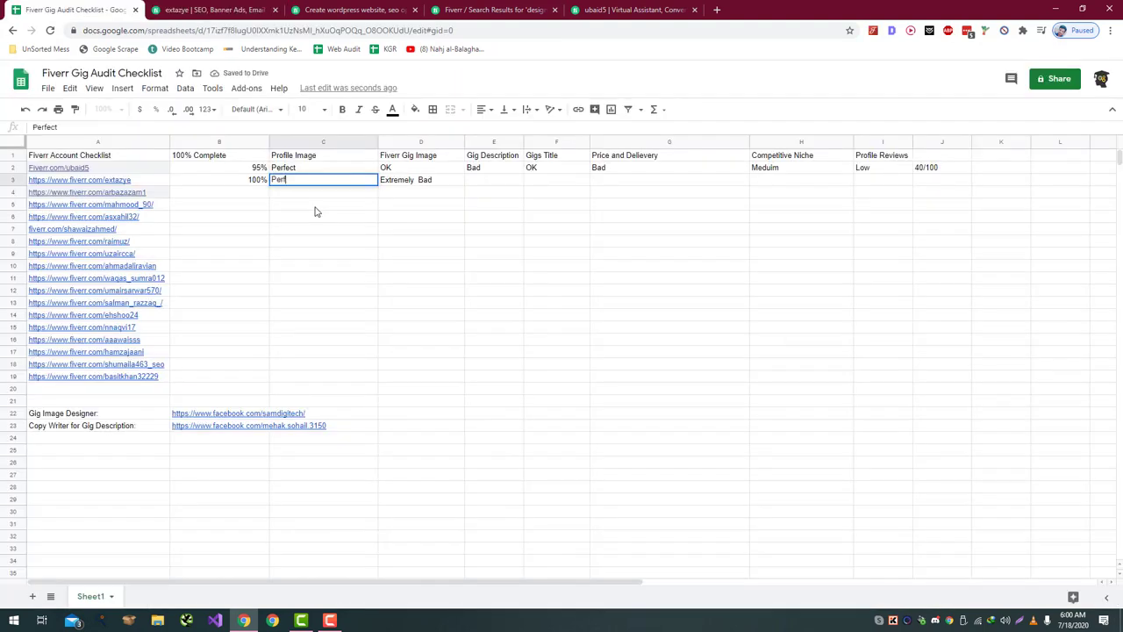
{"action": "key", "text": "Return"}
{"action": "key", "text": "Right"}
{"action": "key", "text": "Up"}
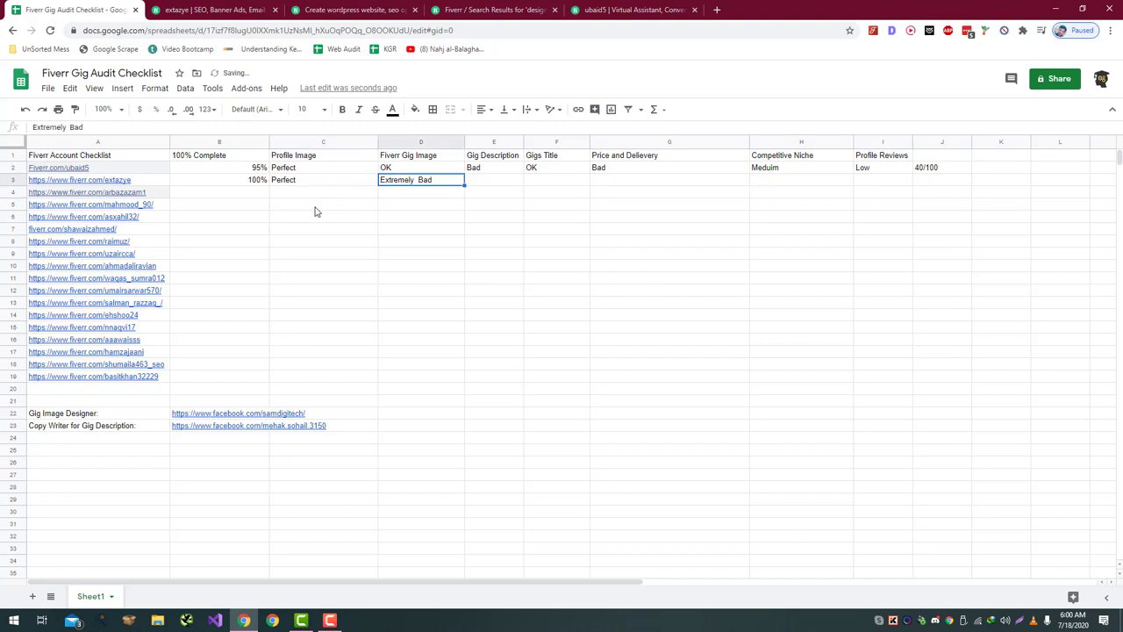
{"action": "key", "text": "Right"}
{"action": "key", "text": "ctrl+Tab"}
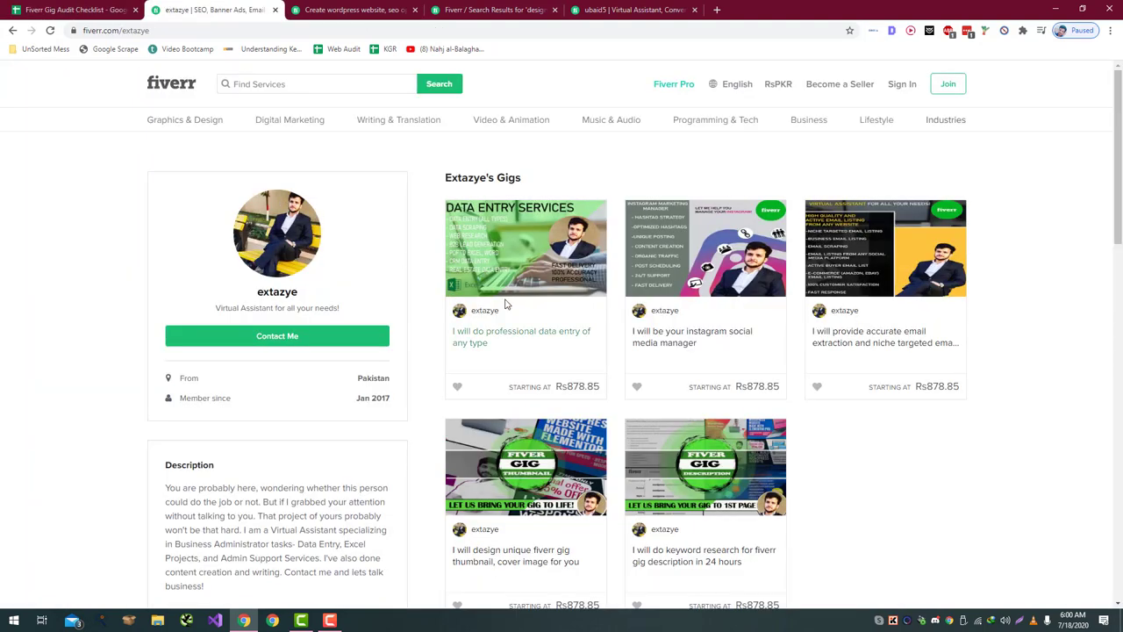
- Open the seller's data entry gig in a new tab and copy its full title
{"action": "left_click", "coordinate": [562, 347]}
{"action": "left_click_drag", "start_coordinate": [335, 6], "coordinate": [202, 8]}
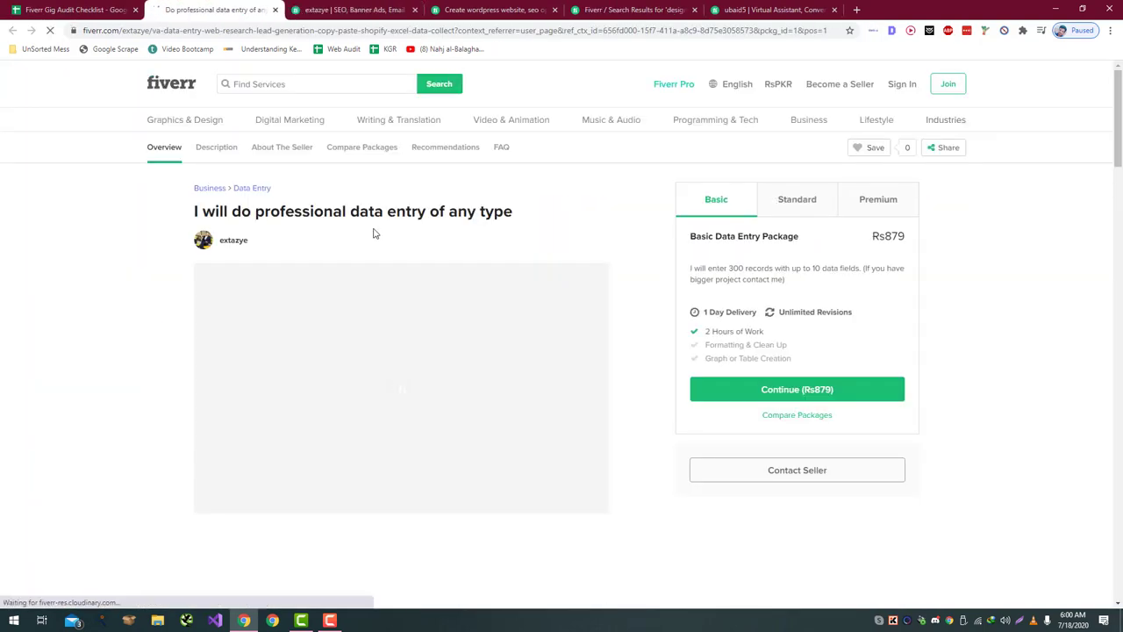
{"action": "scroll", "coordinate": [378, 229], "scroll_direction": "down", "scroll_amount": 5}
{"action": "scroll", "coordinate": [380, 226], "scroll_direction": "up", "scroll_amount": 5}
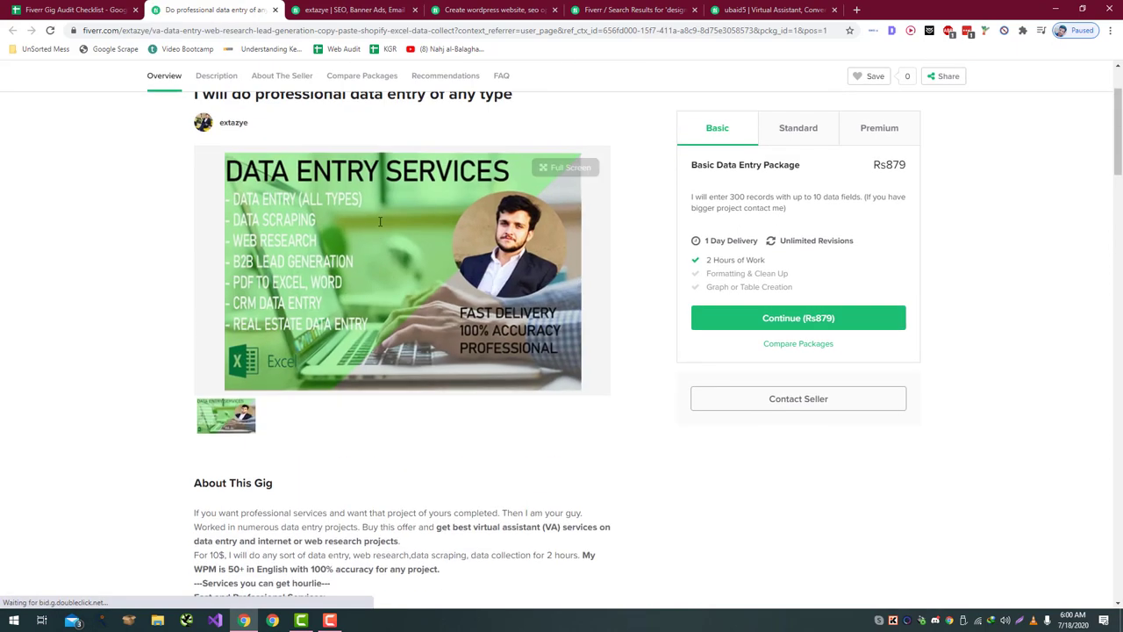
{"action": "triple_click", "coordinate": [420, 212]}
{"action": "key", "text": "ctrl+c"}
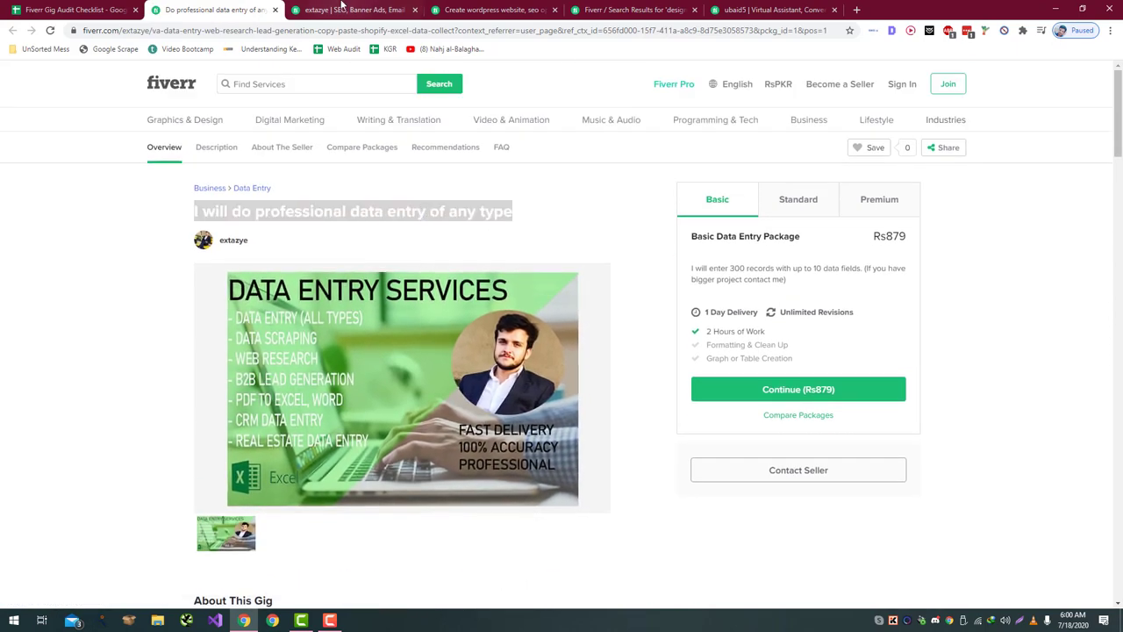
- Search Fiverr for 'I will do professional data entry of any type' and browse the 75,033 results
{"action": "left_click", "coordinate": [351, 10]}
{"action": "left_click", "coordinate": [356, 85]}
{"action": "key", "text": "ctrl+v"}
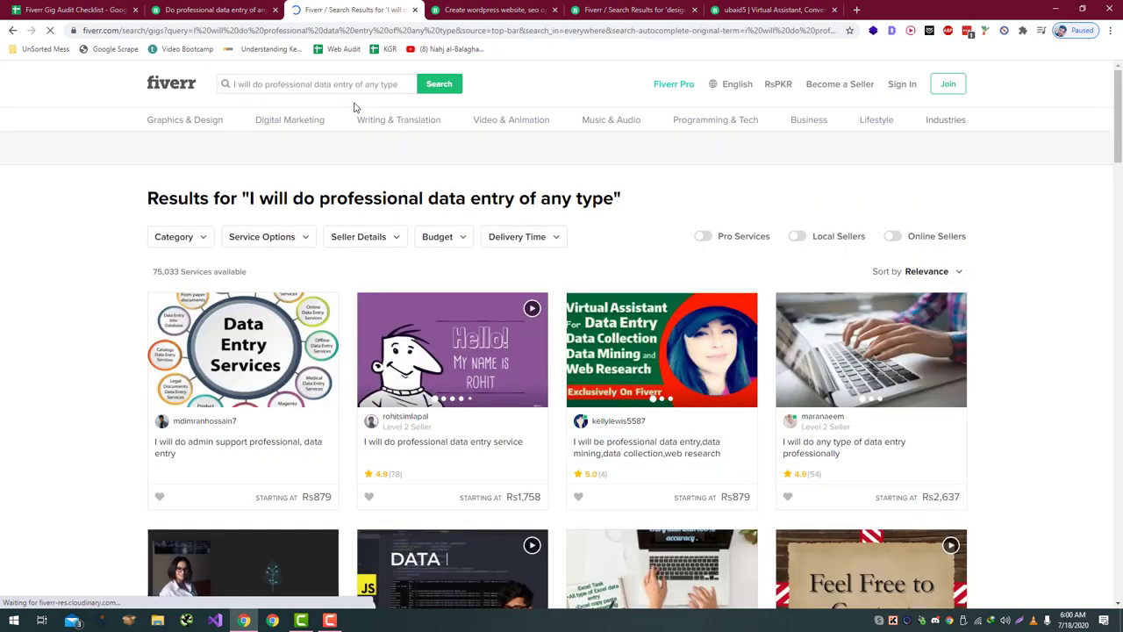
{"action": "scroll", "coordinate": [204, 146], "scroll_direction": "down", "scroll_amount": 1}
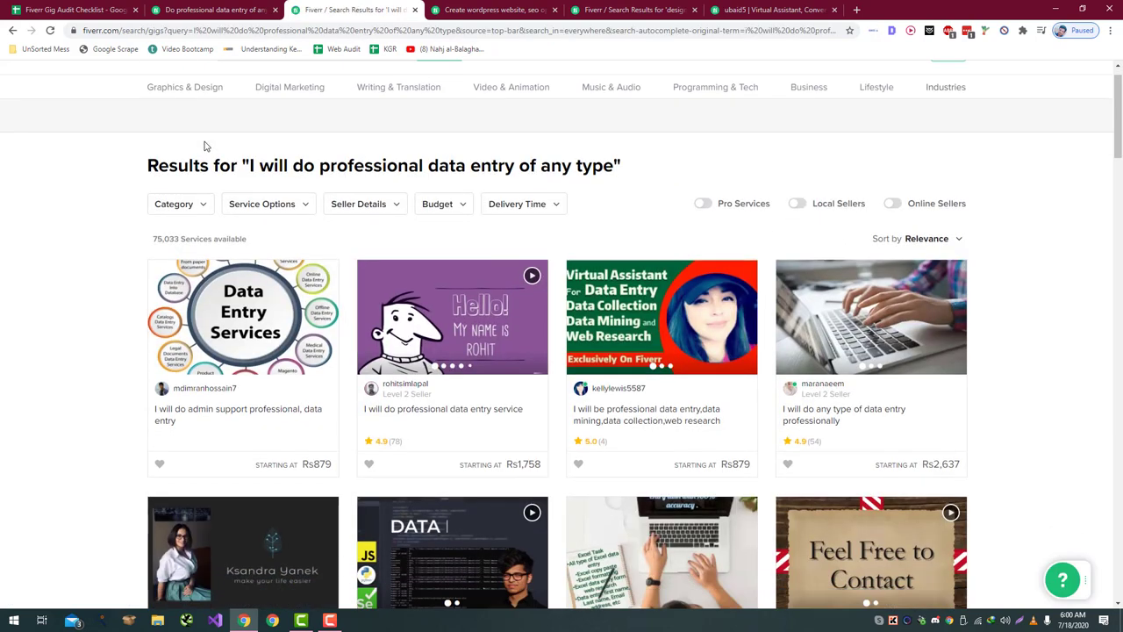
{"action": "scroll", "coordinate": [204, 146], "scroll_direction": "down", "scroll_amount": 2}
{"action": "scroll", "coordinate": [205, 146], "scroll_direction": "up", "scroll_amount": 1}
{"action": "scroll", "coordinate": [204, 146], "scroll_direction": "down", "scroll_amount": 3}
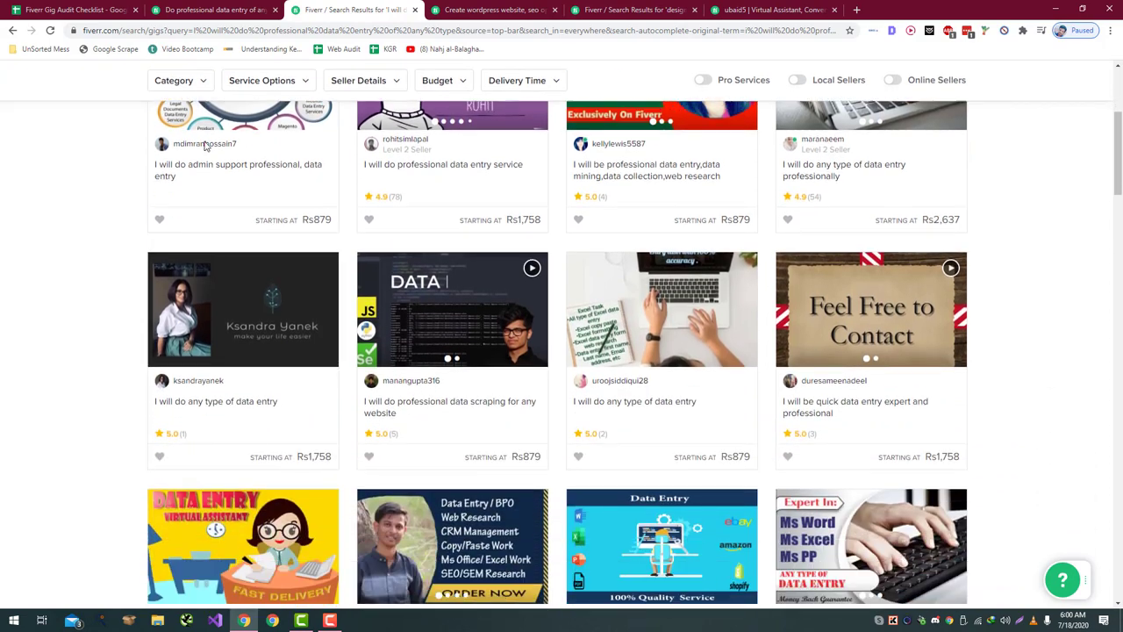
{"action": "scroll", "coordinate": [204, 146], "scroll_direction": "down", "scroll_amount": 1}
{"action": "scroll", "coordinate": [689, 279], "scroll_direction": "down", "scroll_amount": 1}
{"action": "scroll", "coordinate": [689, 279], "scroll_direction": "down", "scroll_amount": 2}
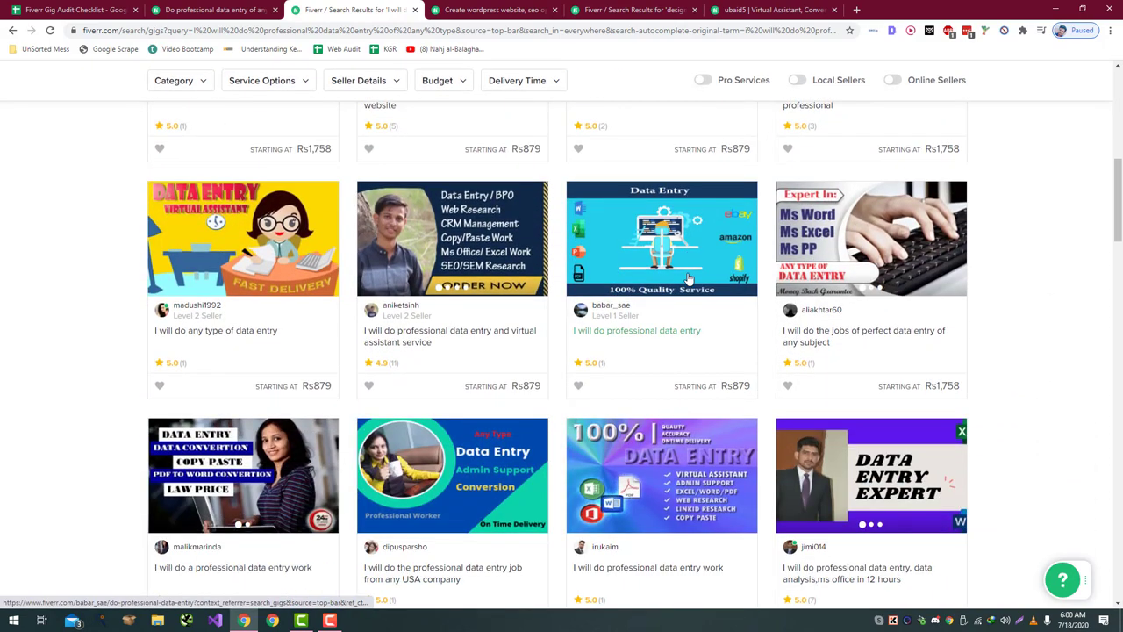
{"action": "scroll", "coordinate": [689, 279], "scroll_direction": "down", "scroll_amount": 3}
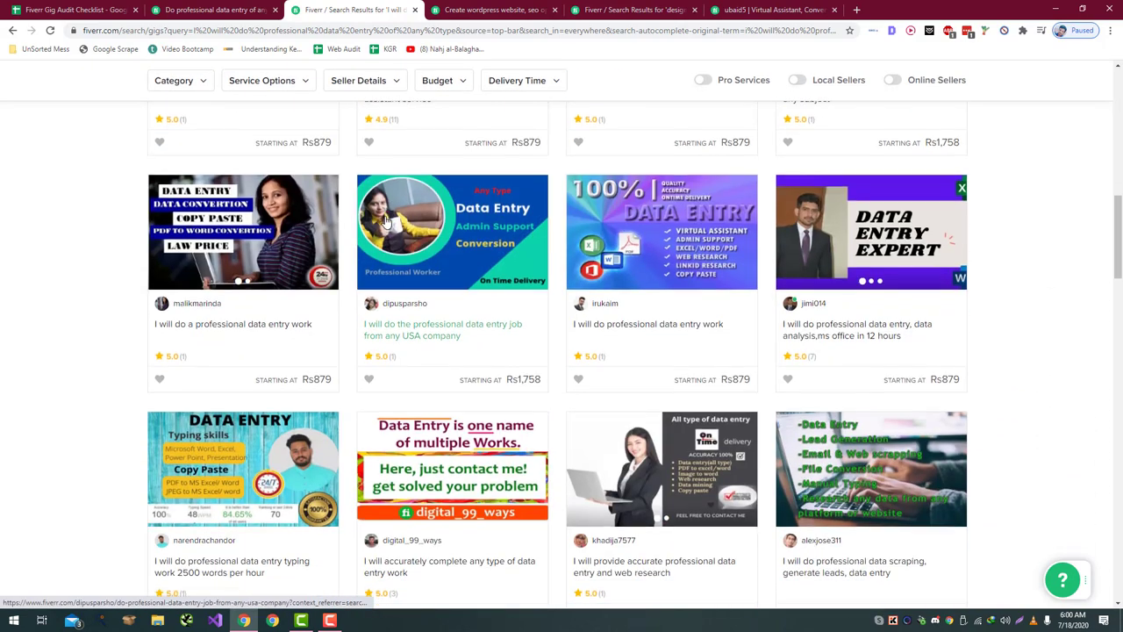
{"action": "scroll", "coordinate": [386, 222], "scroll_direction": "down", "scroll_amount": 3}
{"action": "scroll", "coordinate": [386, 222], "scroll_direction": "up", "scroll_amount": 12}
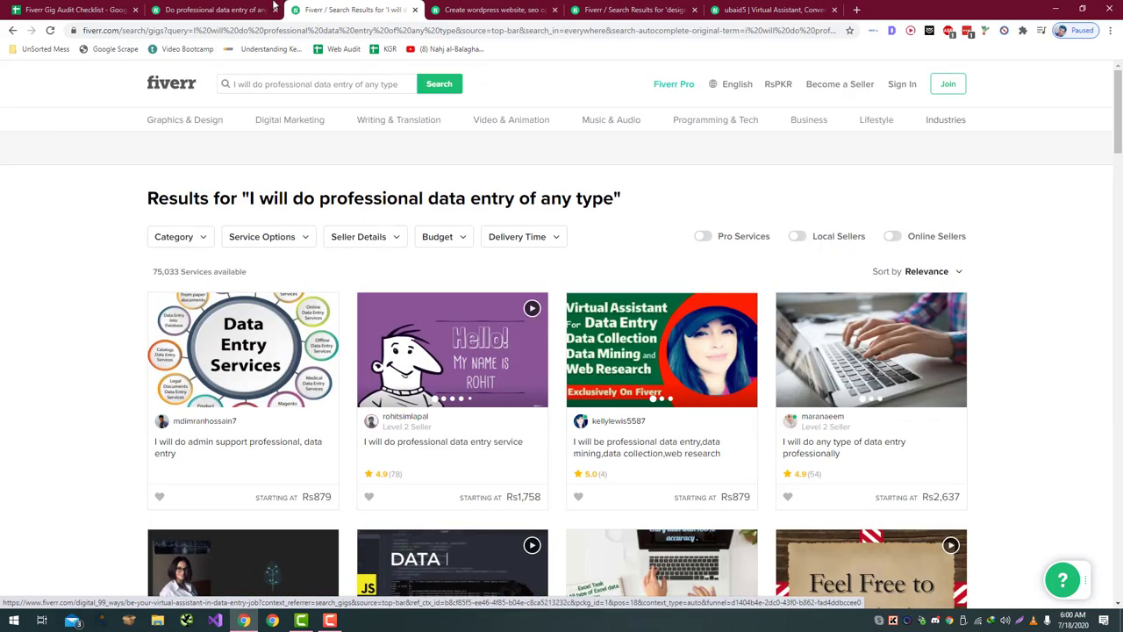
{"action": "left_click", "coordinate": [272, 7]}
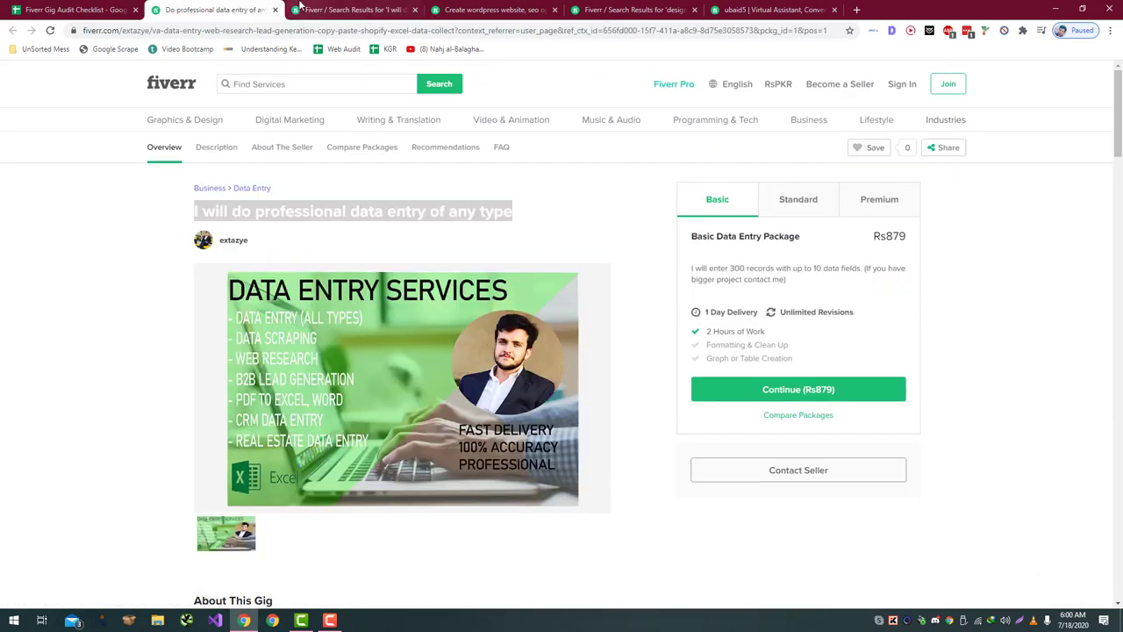
{"action": "left_click", "coordinate": [297, 7]}
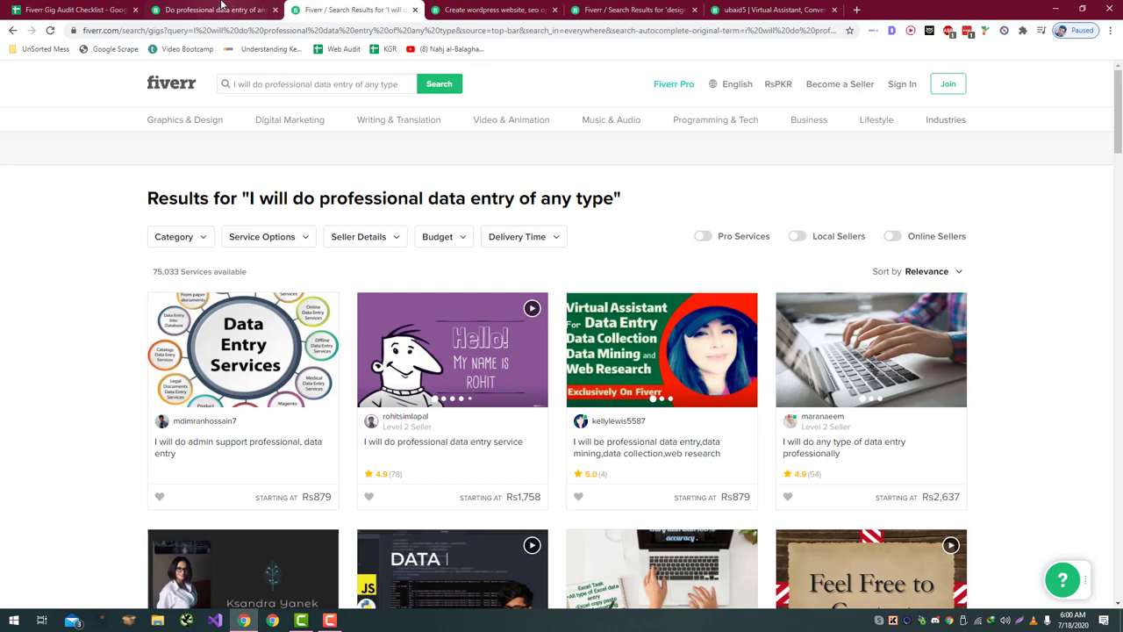
- Copy the opening sentence of the data entry gig's About This Gig description
{"action": "left_click", "coordinate": [259, 8]}
{"action": "scroll", "coordinate": [266, 90], "scroll_direction": "down", "scroll_amount": 3}
{"action": "scroll", "coordinate": [162, 201], "scroll_direction": "down", "scroll_amount": 2}
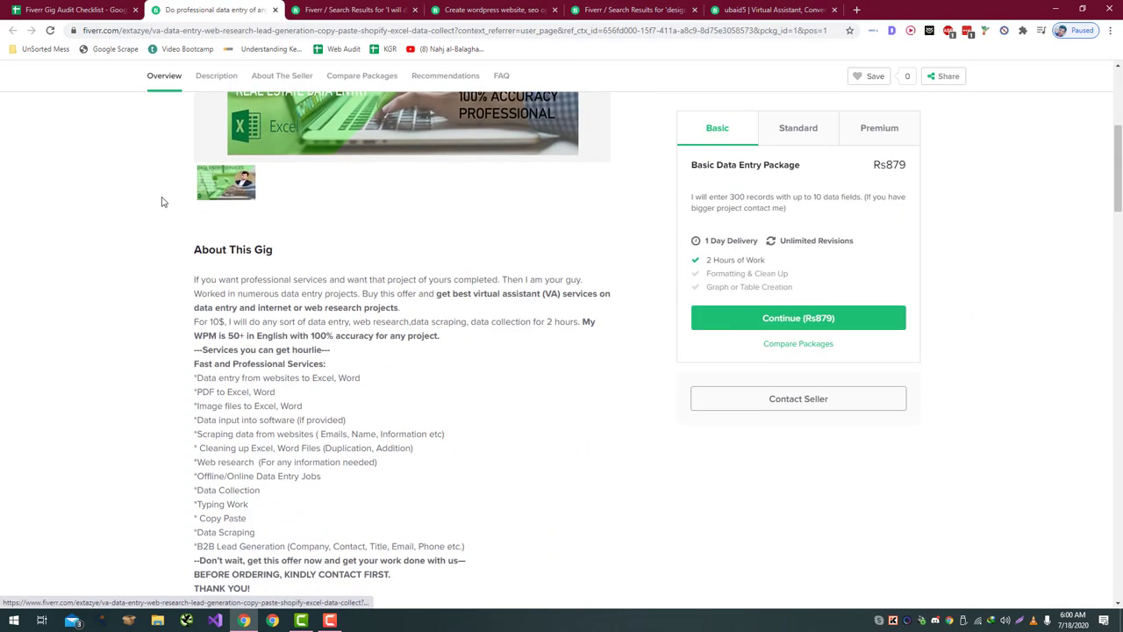
{"action": "scroll", "coordinate": [161, 202], "scroll_direction": "down", "scroll_amount": 3}
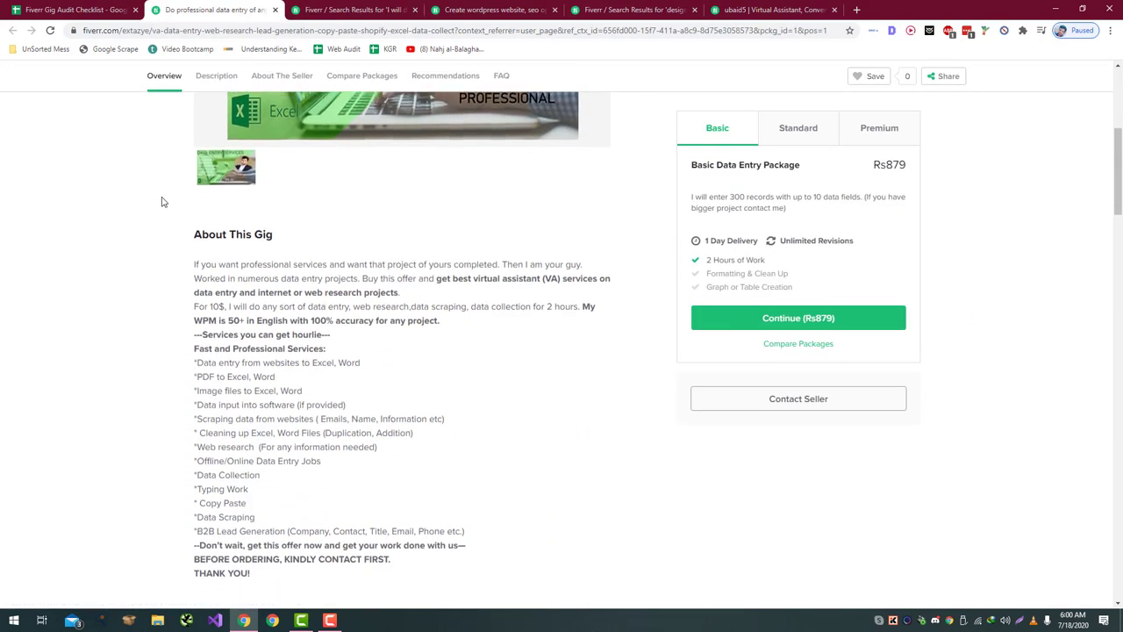
{"action": "scroll", "coordinate": [263, 195], "scroll_direction": "up", "scroll_amount": 2}
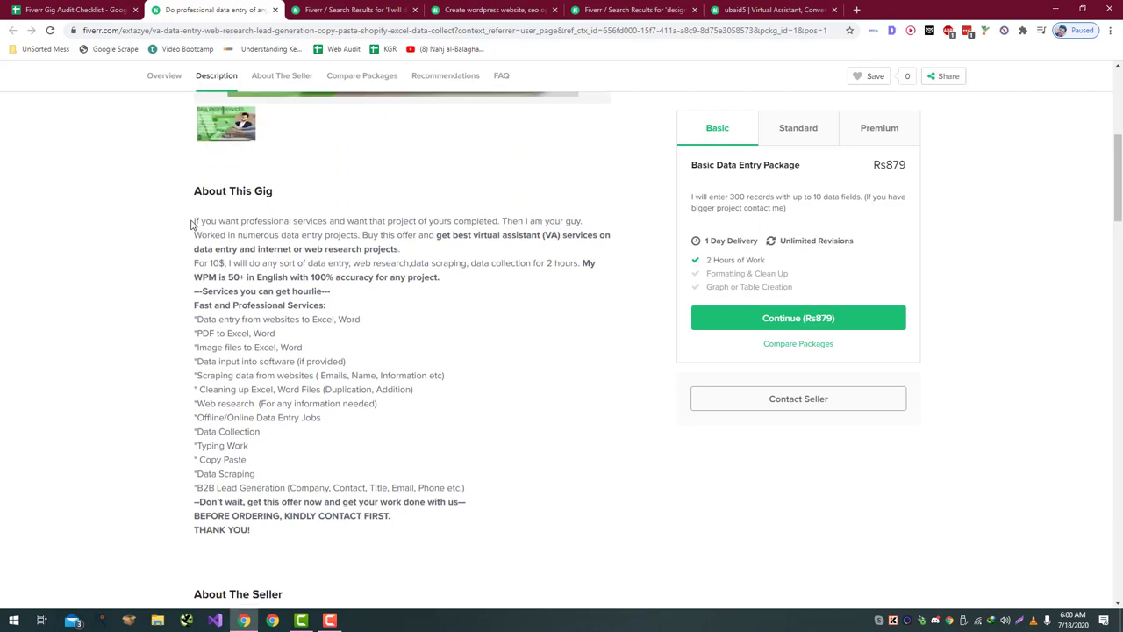
{"action": "left_click_drag", "start_coordinate": [193, 224], "coordinate": [615, 230]}
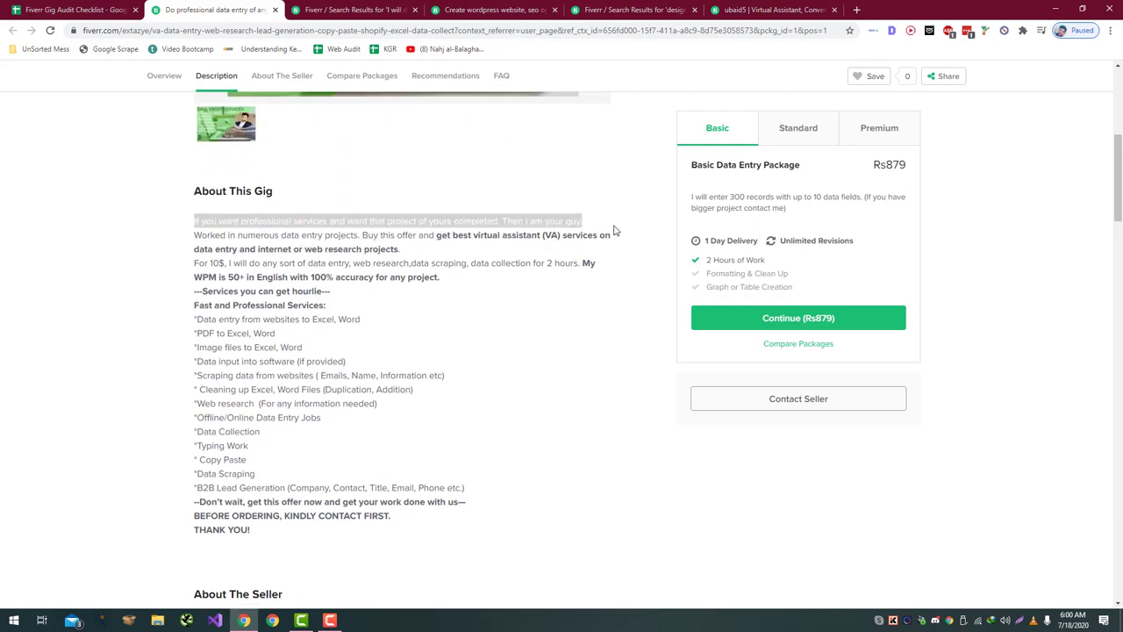
{"action": "key", "text": "ctrl+c"}
- Google the sentence as an exact quoted phrase, finding no match, then close that tab
{"action": "key", "text": "ctrl+t"}
{"action": "type", "text": "\""}
{"action": "key", "text": "ctrl+v"}
{"action": "type", "text": "\""}
{"action": "key", "text": "Return"}
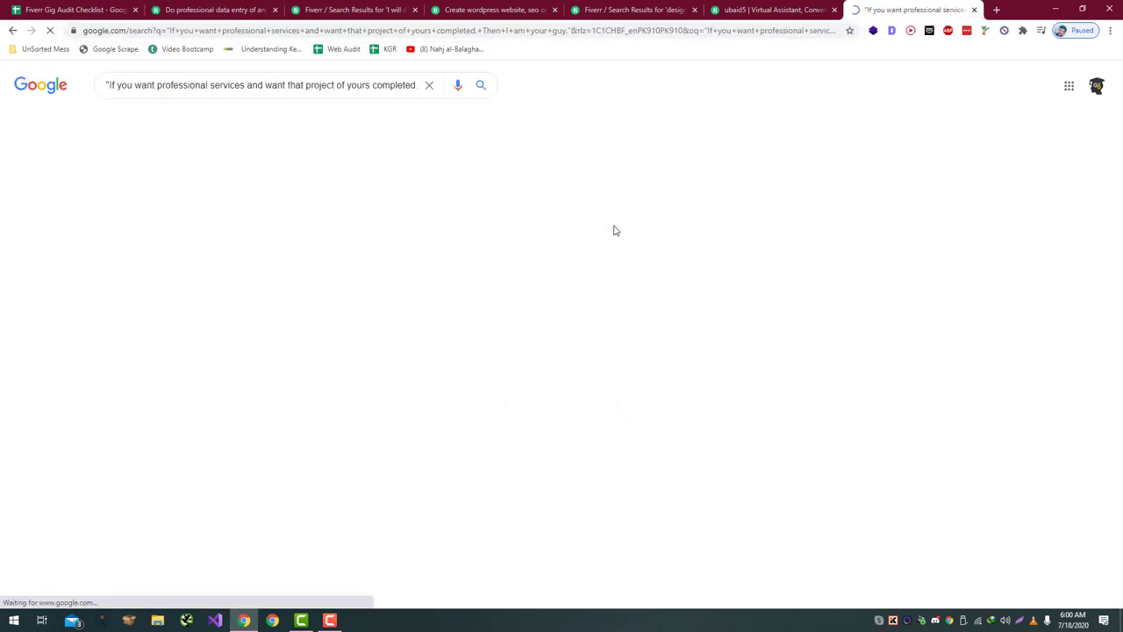
{"action": "scroll", "coordinate": [592, 239], "scroll_direction": "down", "scroll_amount": 2}
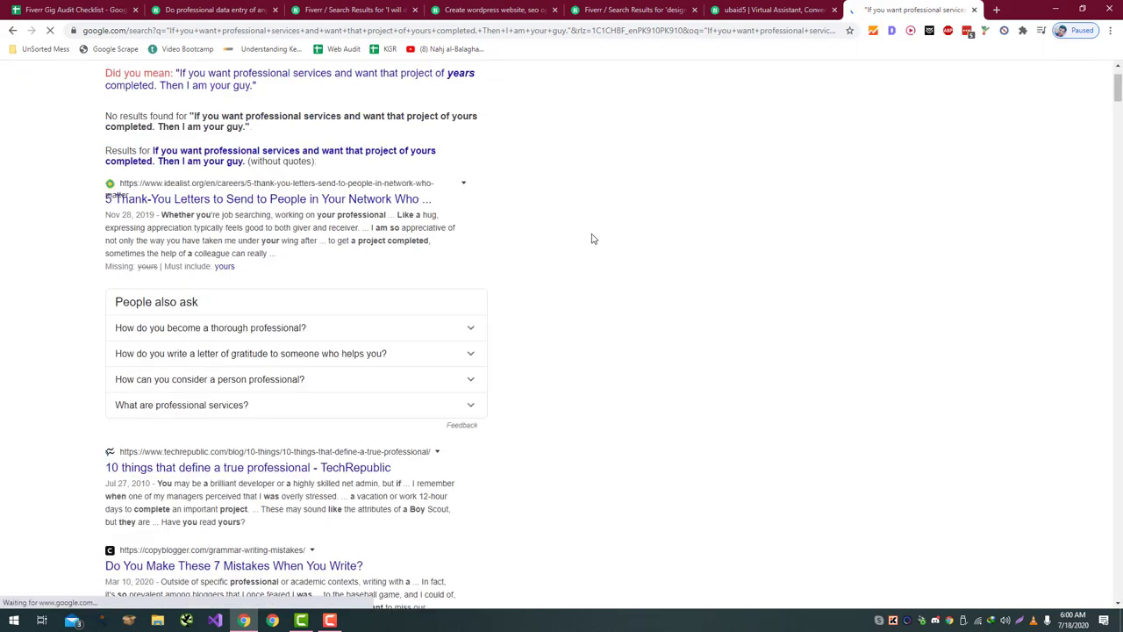
{"action": "key", "text": "ctrl+w"}
{"action": "scroll", "coordinate": [591, 235], "scroll_direction": "down", "scroll_amount": 1}
{"action": "left_click", "coordinate": [579, 251]}
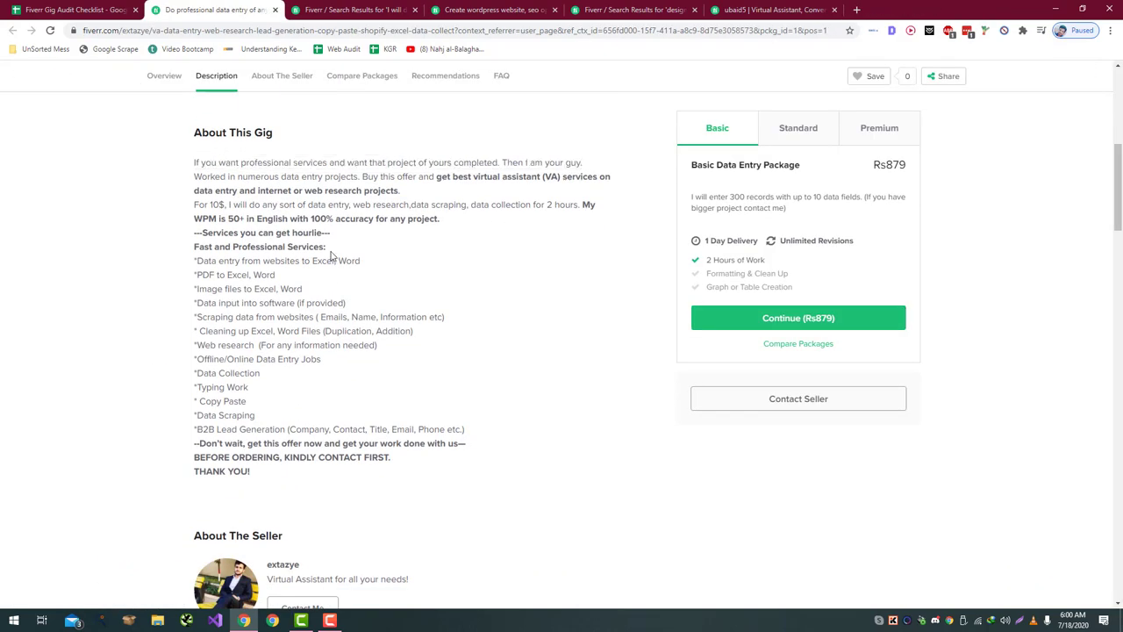
- Read the description's opening lines, noting the misspelled word 'hourlie'
{"action": "left_click_drag", "start_coordinate": [331, 233], "coordinate": [199, 234]}
{"action": "left_click", "coordinate": [198, 236]}
{"action": "left_click_drag", "start_coordinate": [230, 230], "coordinate": [323, 233]}
{"action": "left_click", "coordinate": [310, 235]}
{"action": "double_click", "coordinate": [303, 232]}
{"action": "left_click_drag", "start_coordinate": [326, 234], "coordinate": [300, 237]}
{"action": "scroll", "coordinate": [299, 237], "scroll_direction": "down", "scroll_amount": 3}
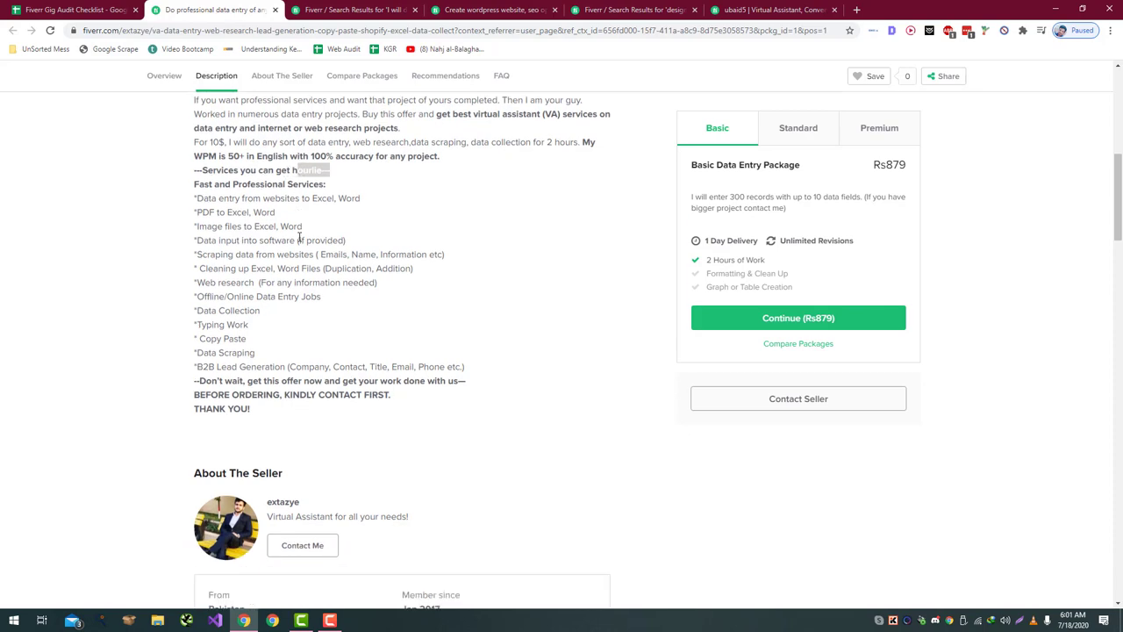
{"action": "scroll", "coordinate": [299, 239], "scroll_direction": "up", "scroll_amount": 3}
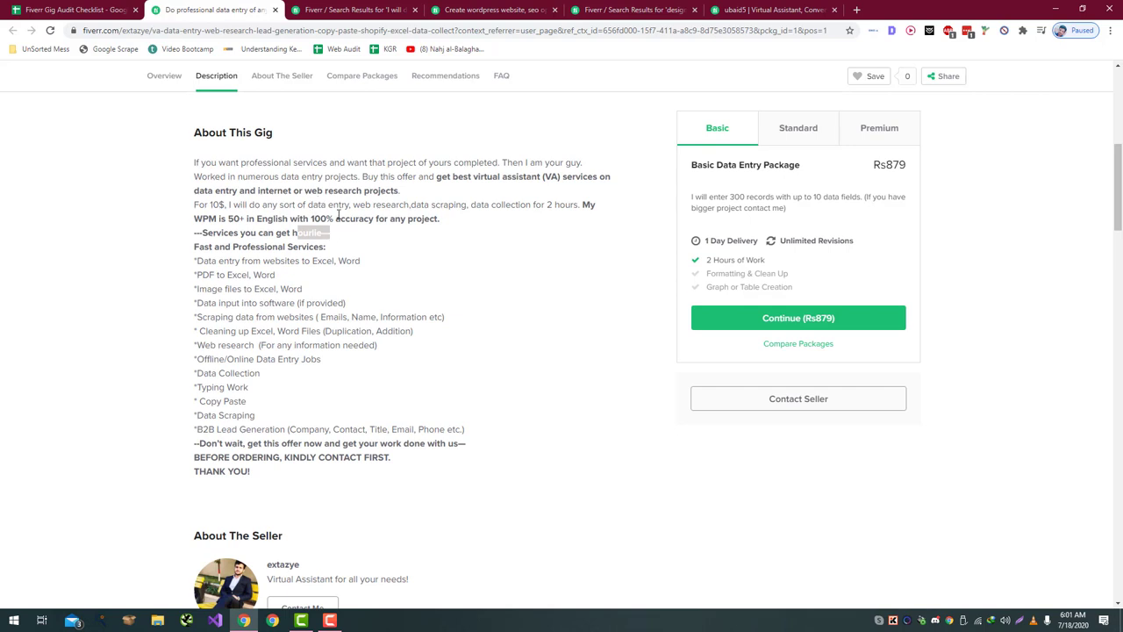
{"action": "left_click_drag", "start_coordinate": [330, 246], "coordinate": [300, 236]}
{"action": "left_click", "coordinate": [299, 236]}
- Read the rest of the description through the Don't wait and CONTACT FIRST lines
{"action": "scroll", "coordinate": [255, 231], "scroll_direction": "down", "scroll_amount": 1}
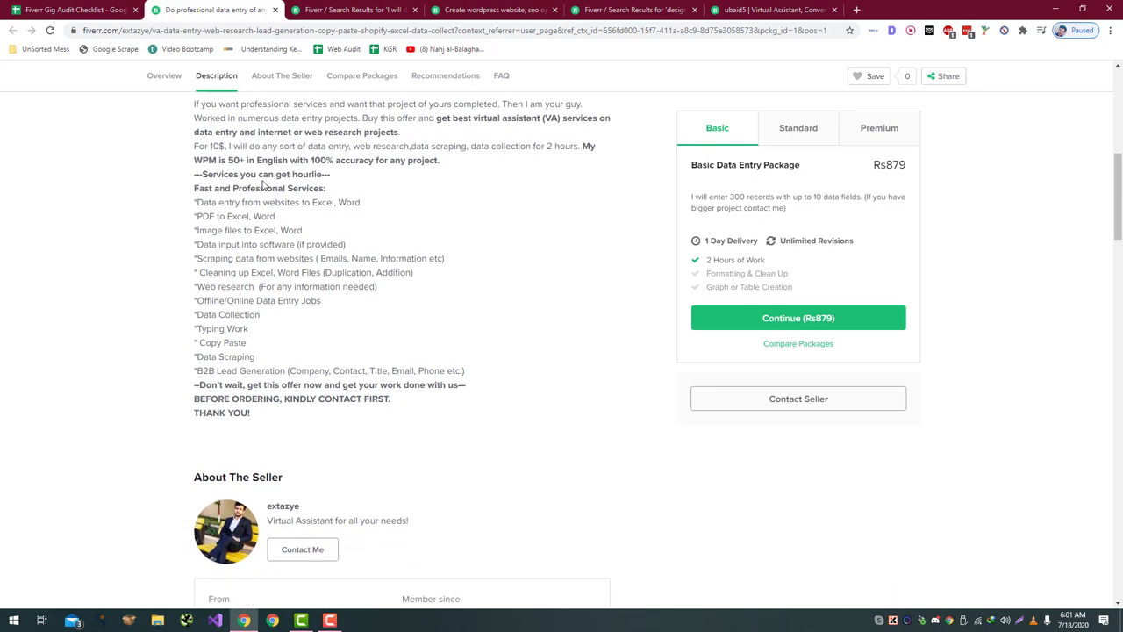
{"action": "double_click", "coordinate": [309, 175]}
{"action": "left_click_drag", "start_coordinate": [339, 386], "coordinate": [292, 401]}
{"action": "left_click", "coordinate": [424, 404]}
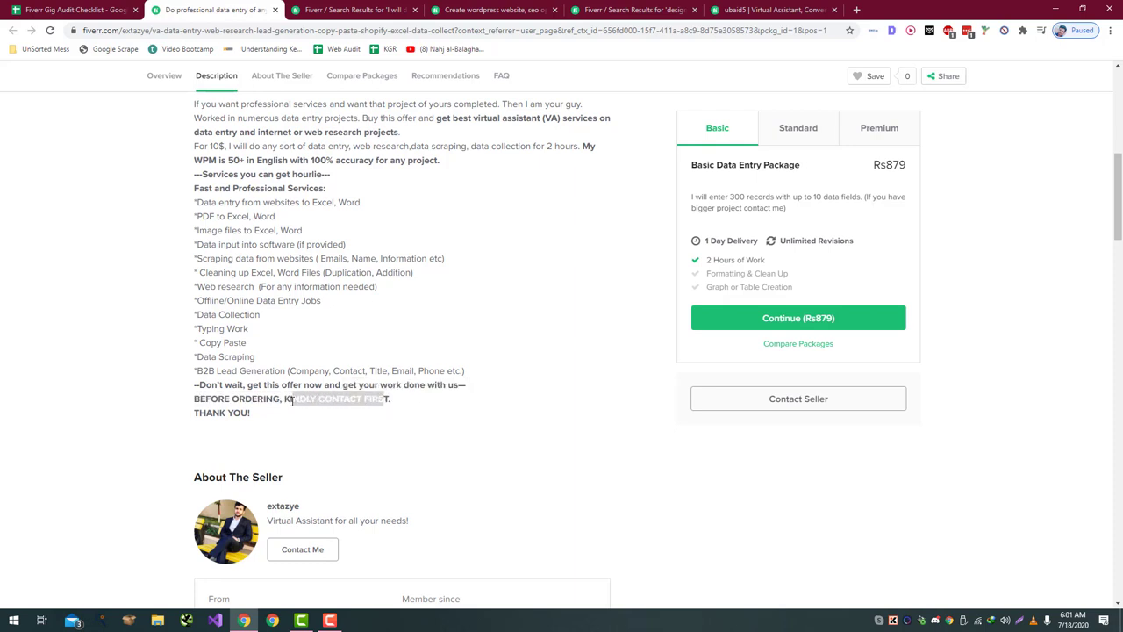
{"action": "left_click", "coordinate": [290, 399]}
{"action": "scroll", "coordinate": [353, 321], "scroll_direction": "up", "scroll_amount": 2}
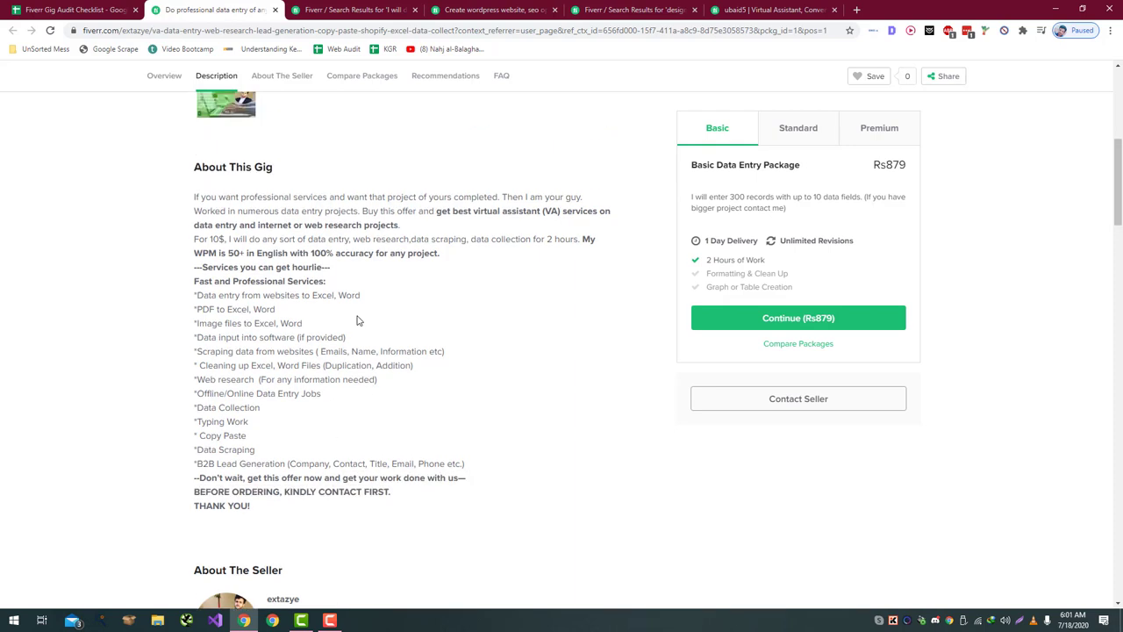
{"action": "scroll", "coordinate": [357, 320], "scroll_direction": "up", "scroll_amount": 1}
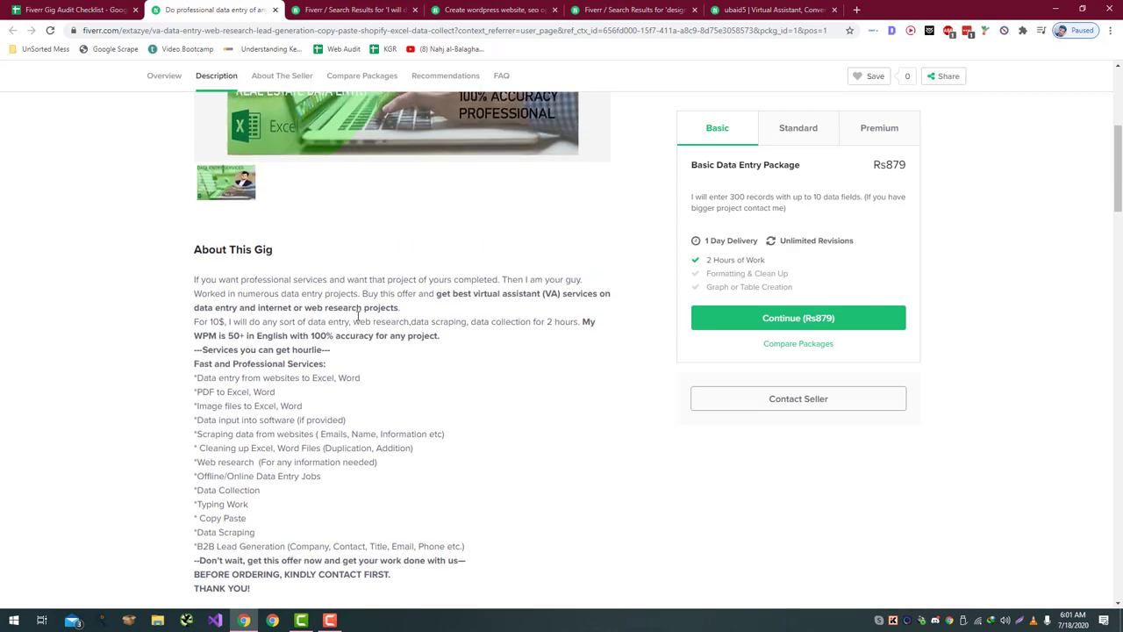
{"action": "scroll", "coordinate": [359, 320], "scroll_direction": "up", "scroll_amount": 6}
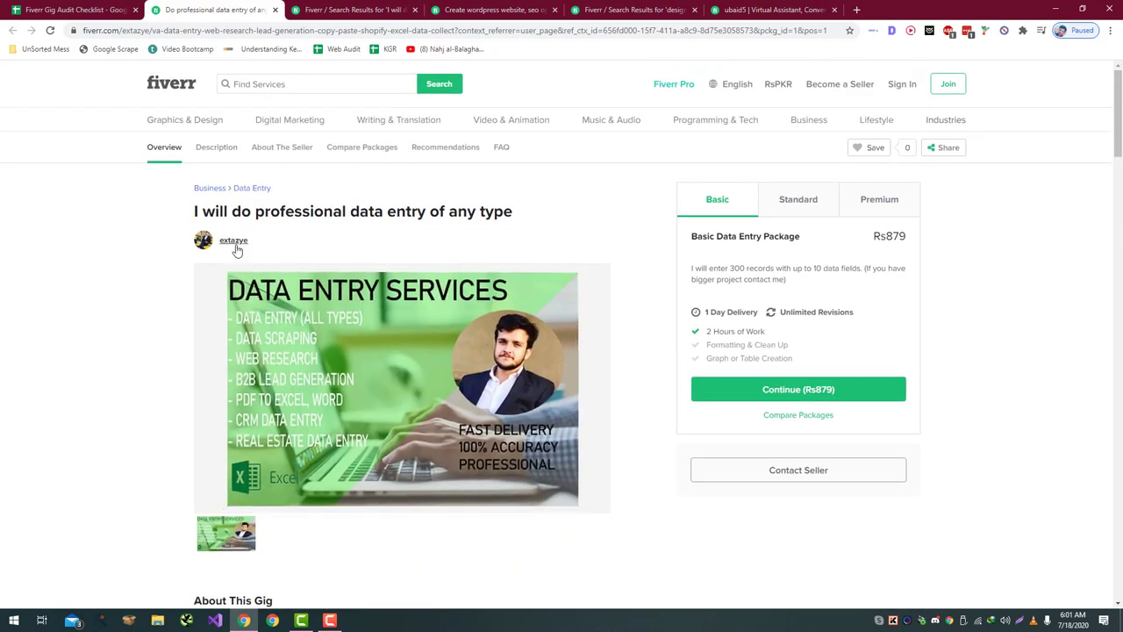
{"action": "left_click", "coordinate": [233, 241]}
{"action": "left_click", "coordinate": [75, 9]}
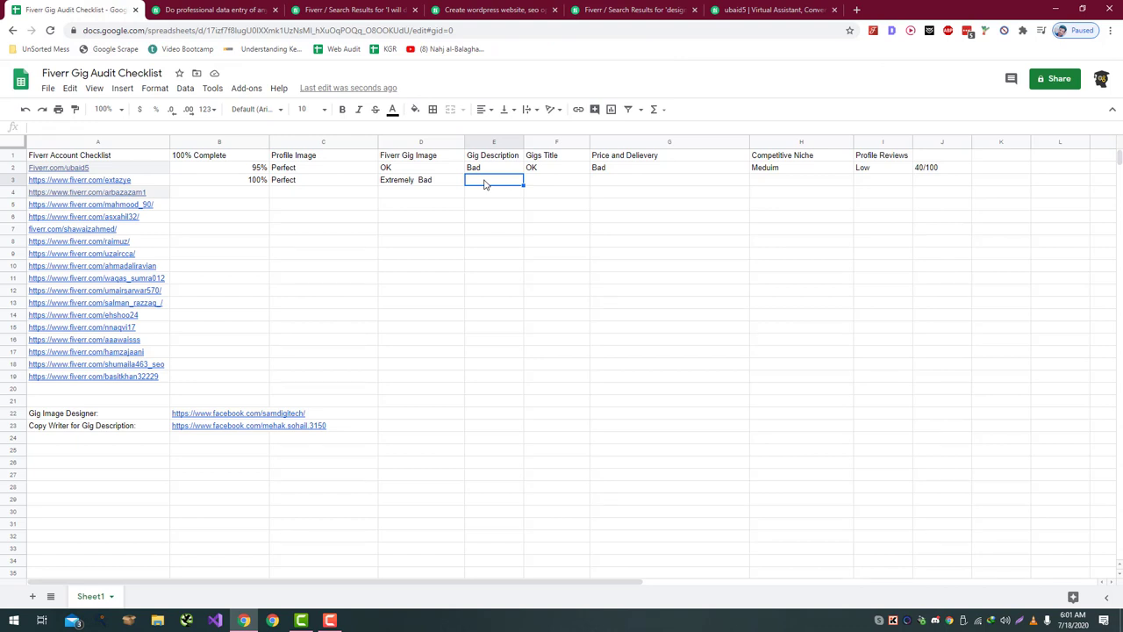
- Rate row 3's Gigs Title as OK after checking the gig title on Fiverr
{"action": "type", "text": "OK"}
{"action": "key", "text": "Tab"}
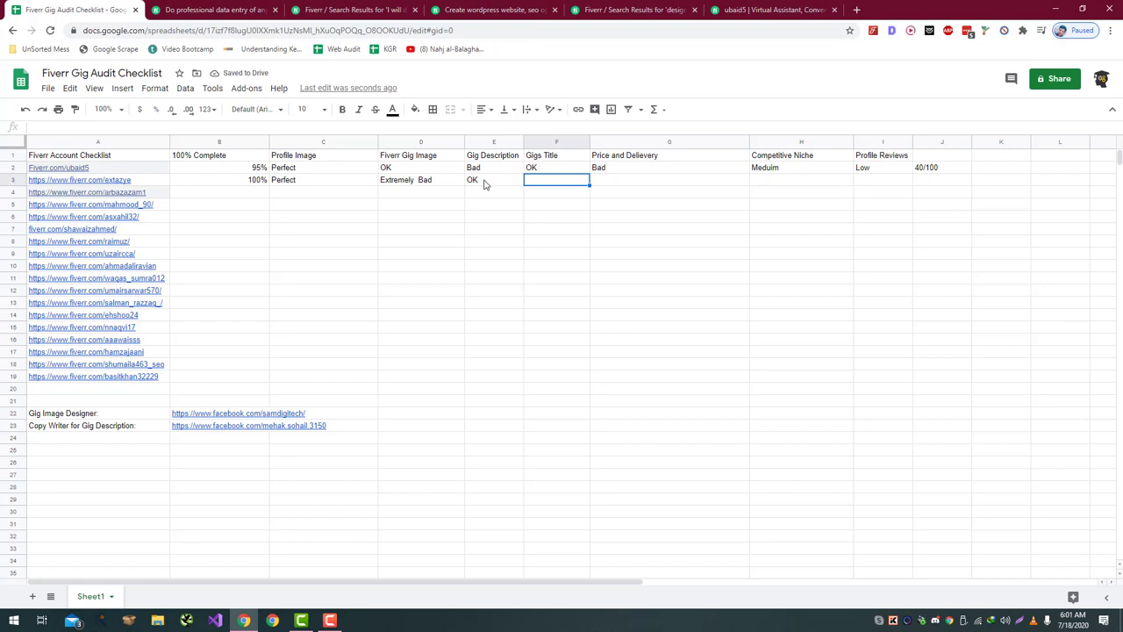
{"action": "key", "text": "ctrl+Tab"}
{"action": "scroll", "coordinate": [481, 184], "scroll_direction": "up", "scroll_amount": 10}
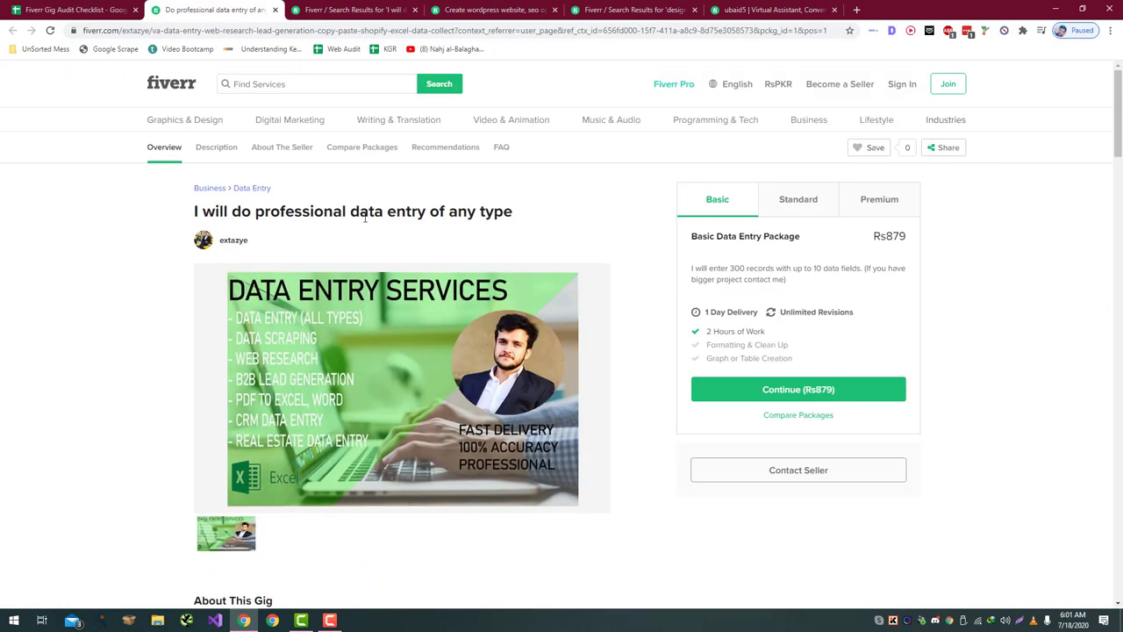
{"action": "left_click_drag", "start_coordinate": [430, 218], "coordinate": [279, 222]}
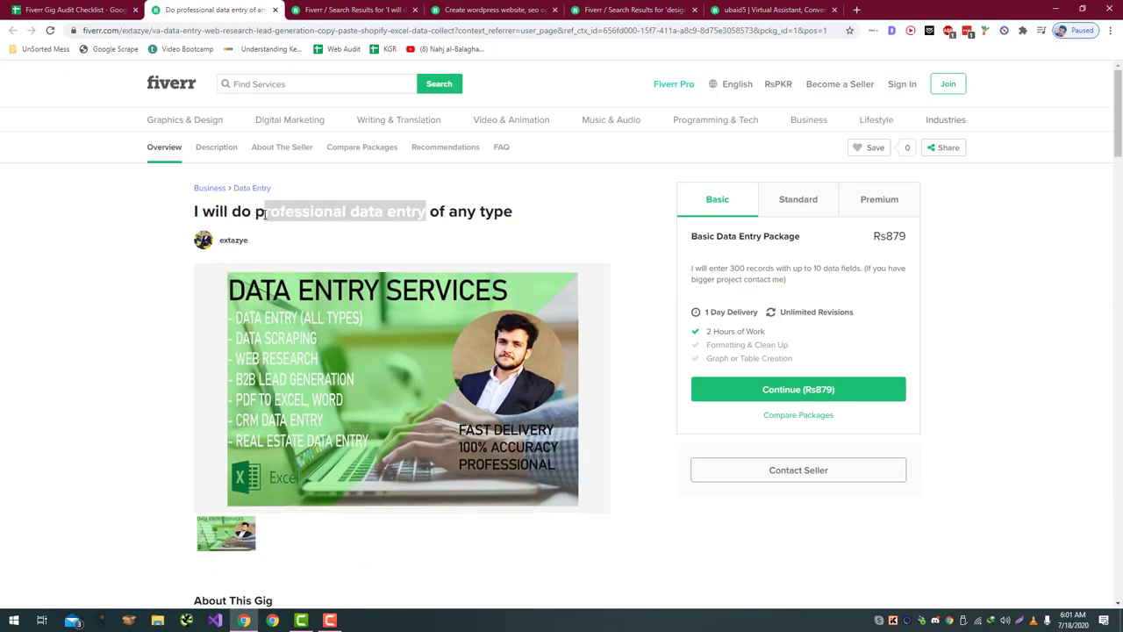
{"action": "key", "text": "ctrl+shift+Tab"}
{"action": "type", "text": "G"}
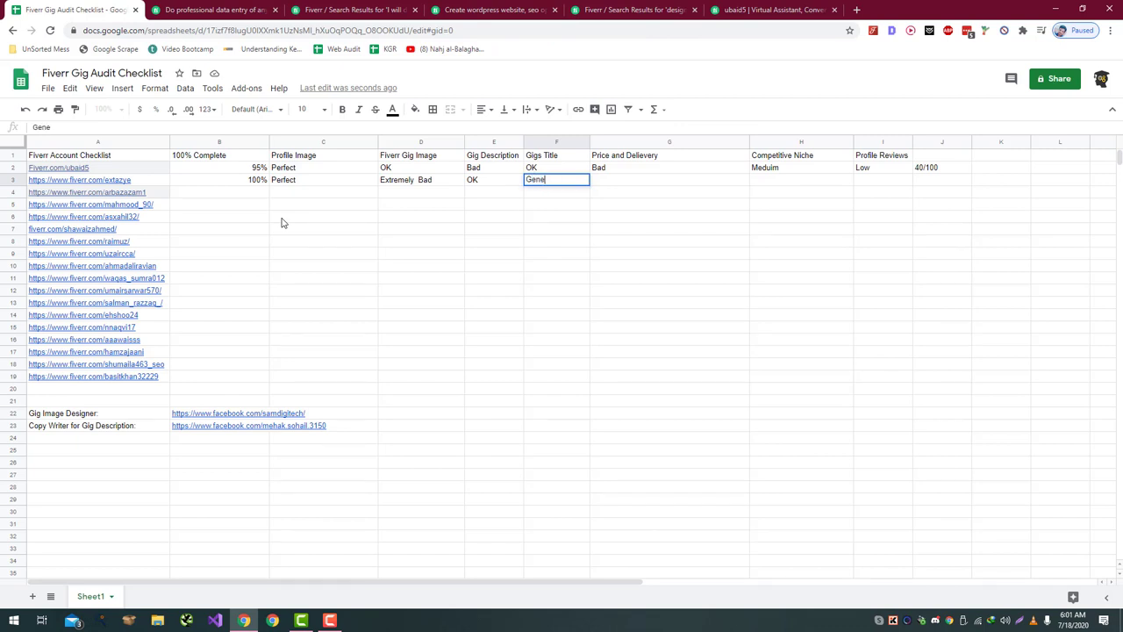
{"action": "key", "text": "Escape"}
{"action": "key", "text": "Tab"}
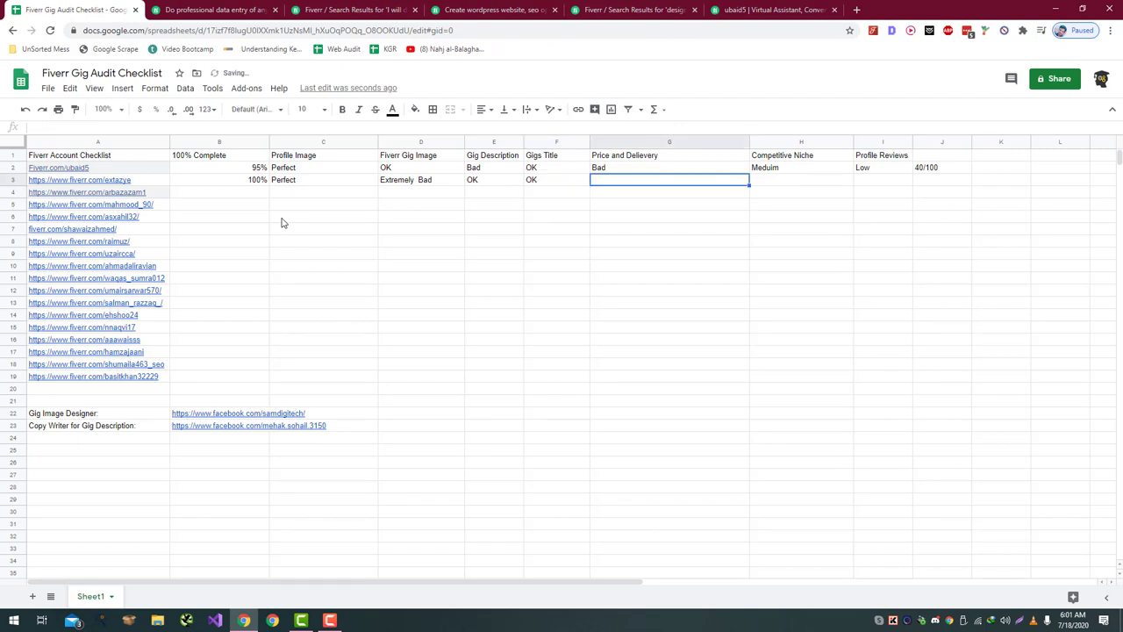
- Compare the Basic, Standard and Premium packages, then rate Price and Delivery Good
{"action": "key", "text": "ctrl+Tab"}
{"action": "left_click", "coordinate": [809, 211]}
{"action": "left_click", "coordinate": [869, 210]}
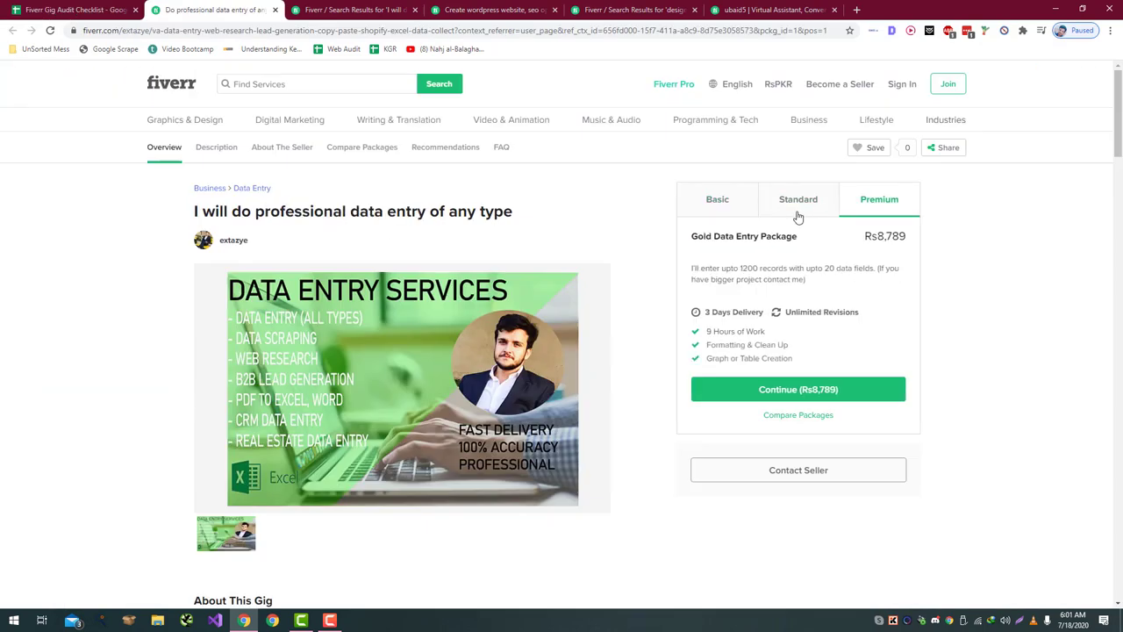
{"action": "left_click", "coordinate": [710, 218]}
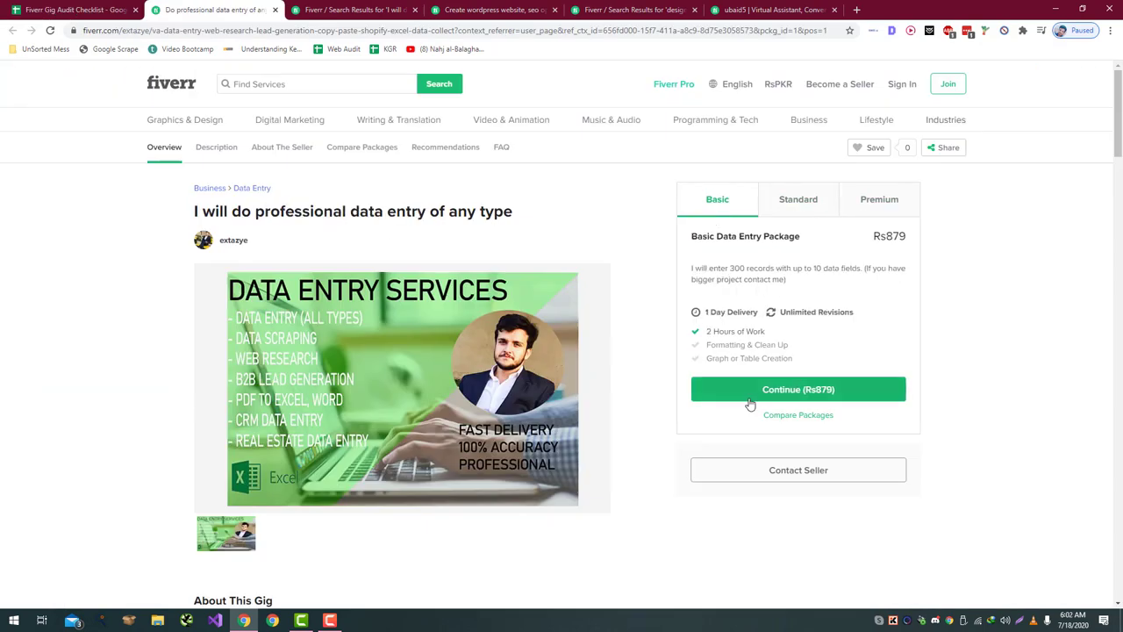
{"action": "key", "text": "ctrl+shift+Tab"}
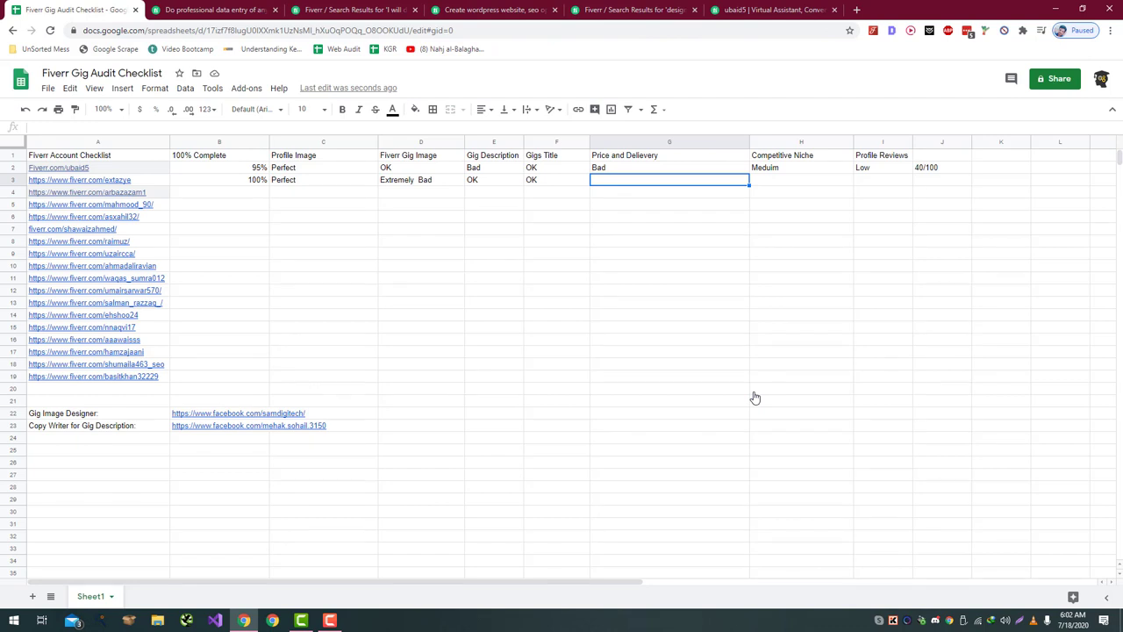
{"action": "type", "text": "Good"}
{"action": "key", "text": "Return"}
- Enter 'Bad - No Buyers' as row 3's Competitive Niche rating
{"action": "key", "text": "Right"}
{"action": "key", "text": "Up"}
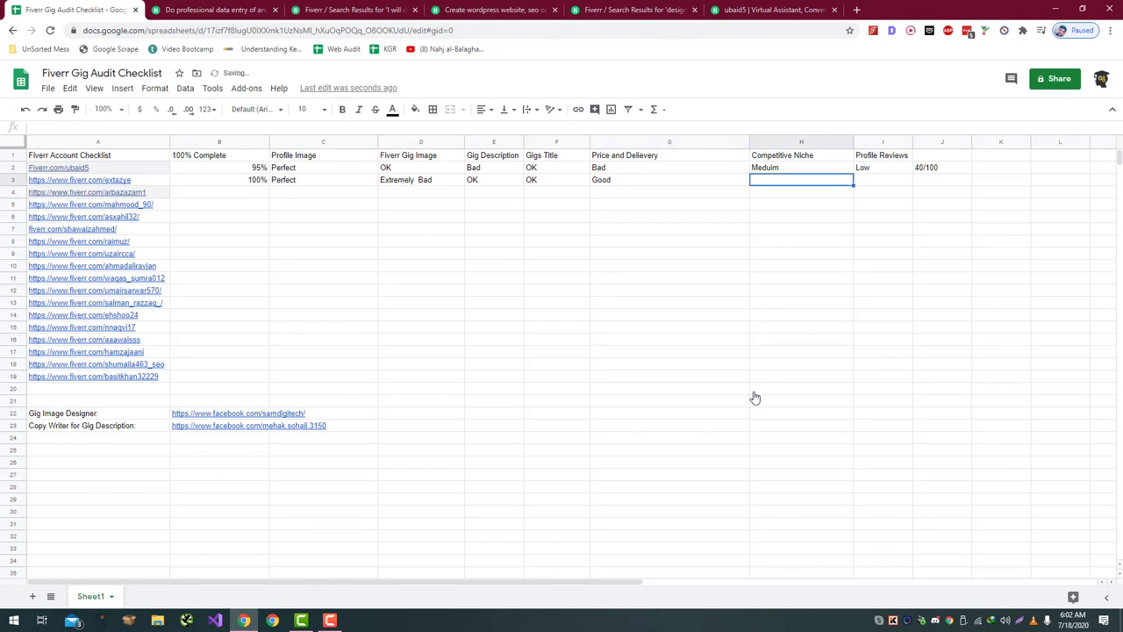
{"action": "type", "text": "Bad"}
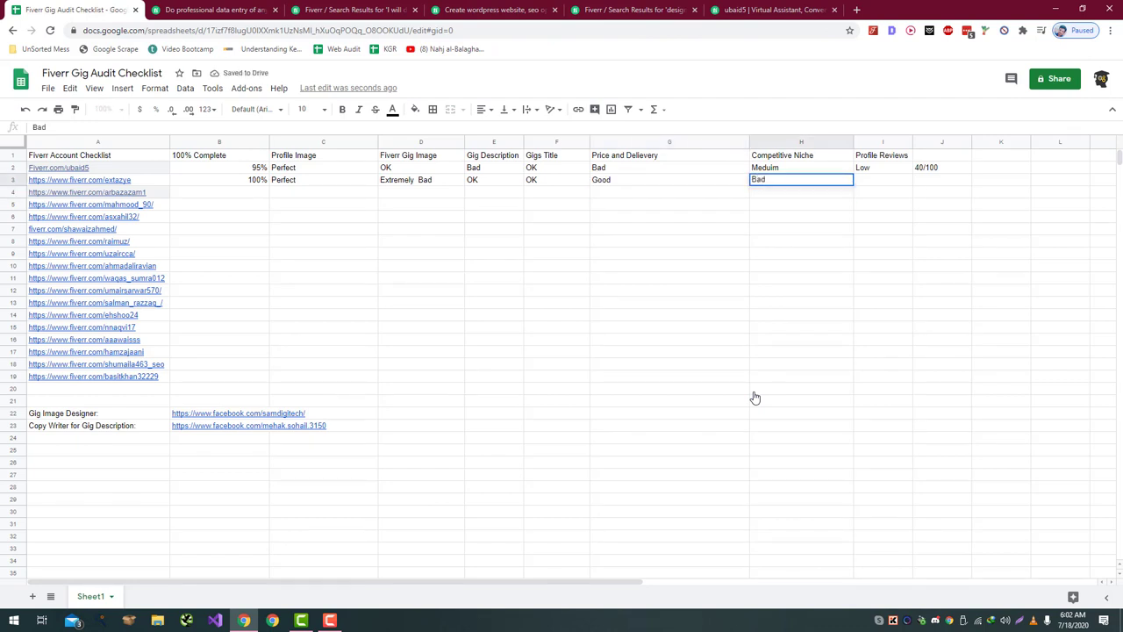
{"action": "type", "text": " - No Buyers"}
{"action": "key", "text": "Return"}
- Check the seller's reviews on Fiverr and record Profile Reviews as None
{"action": "key", "text": "Right"}
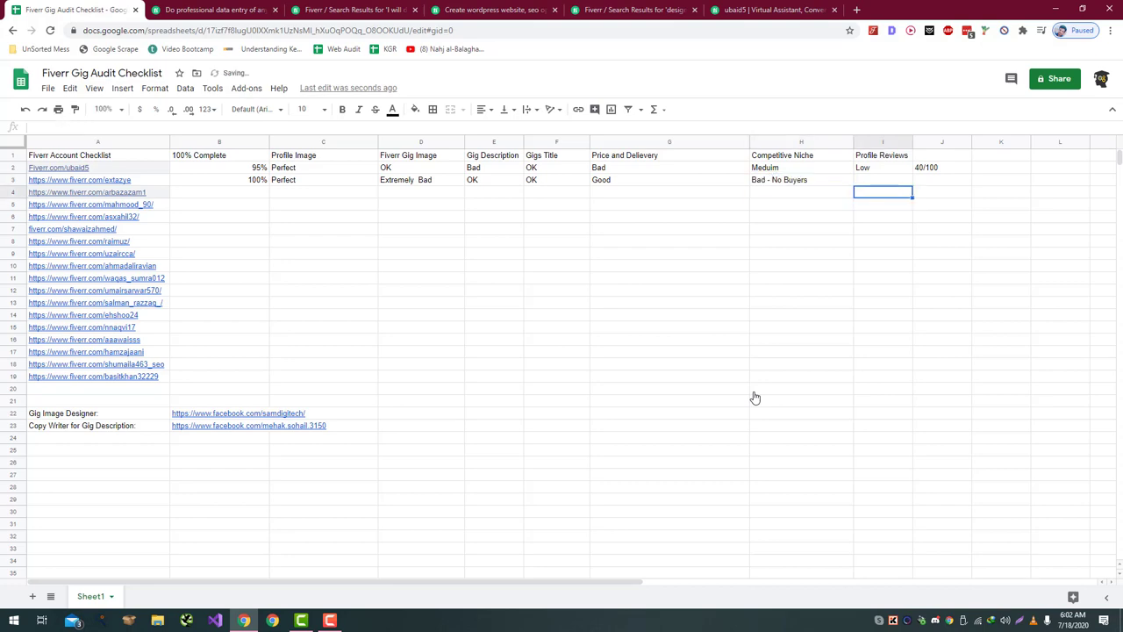
{"action": "key", "text": "ctrl+Tab"}
{"action": "scroll", "coordinate": [755, 397], "scroll_direction": "down", "scroll_amount": 15}
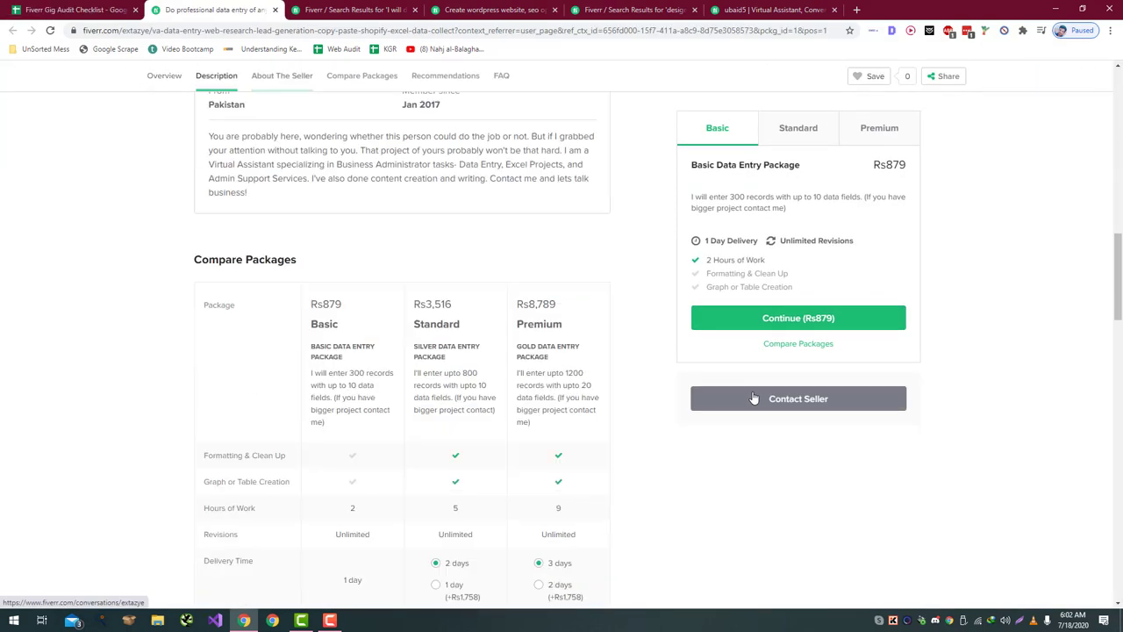
{"action": "scroll", "coordinate": [447, 292], "scroll_direction": "up", "scroll_amount": 5}
{"action": "key", "text": "ctrl+shift+Tab"}
{"action": "type", "text": "0"}
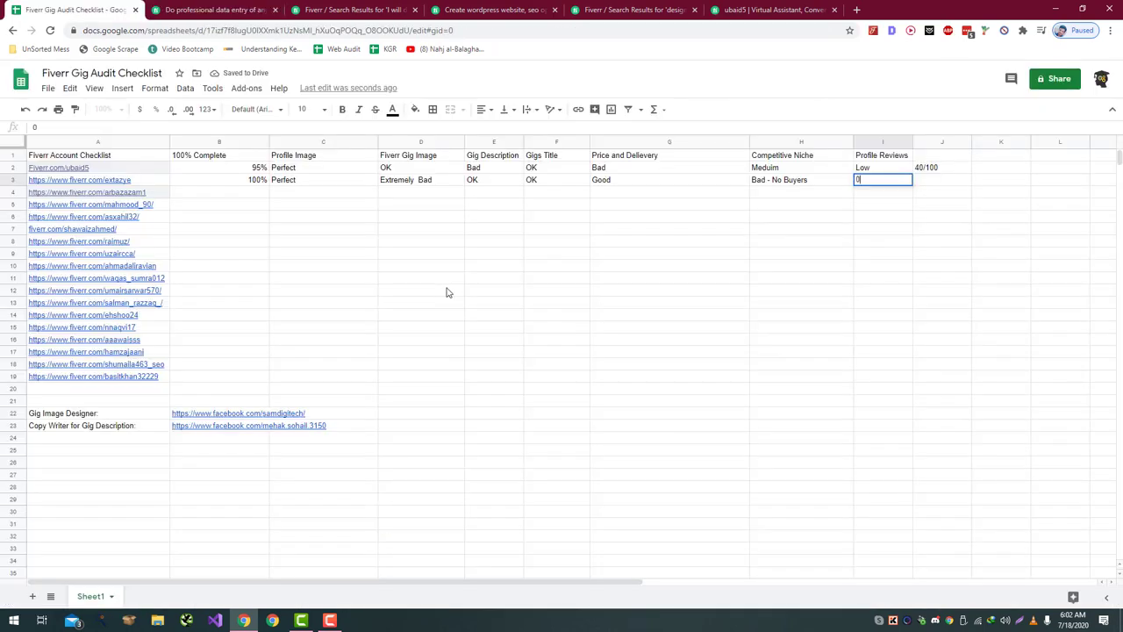
{"action": "key", "text": "Return"}
{"action": "key", "text": "Up"}
{"action": "type", "text": "None"}
{"action": "key", "text": "Tab"}
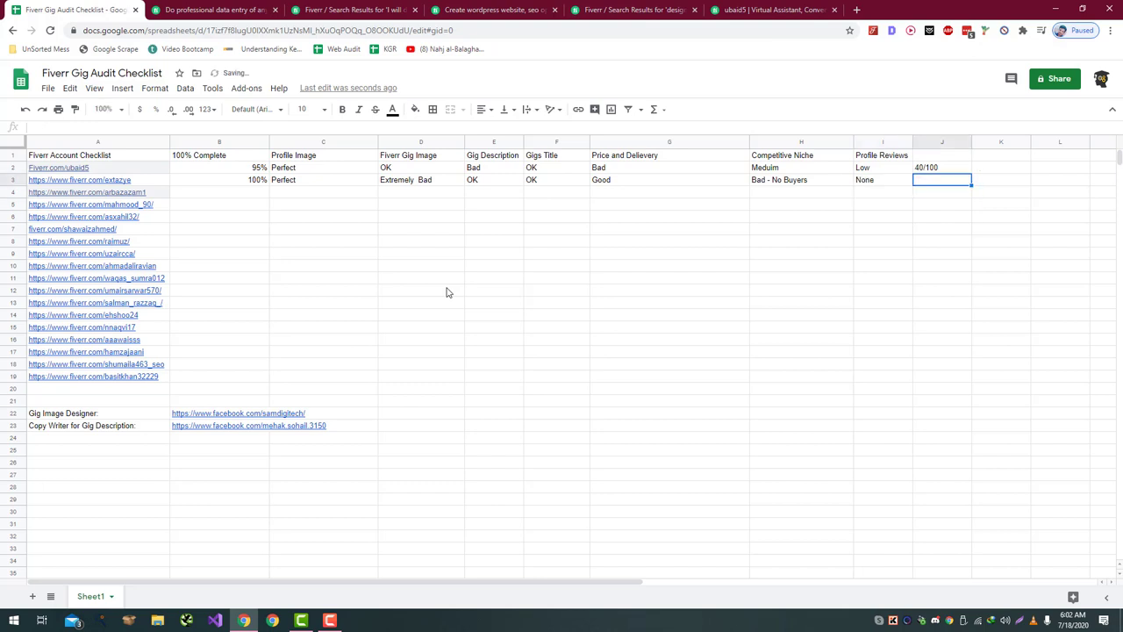
- Enter the 30/100 score for row 3 and copy the next seller's profile link from A4
{"action": "type", "text": "30/1"}
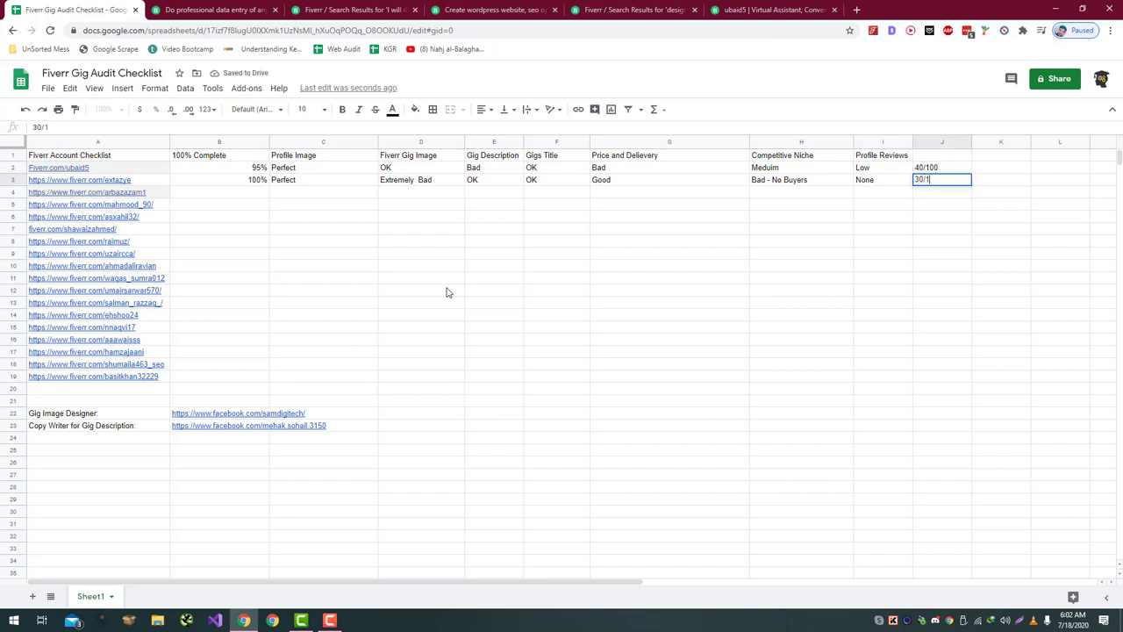
{"action": "key", "text": "Return"}
{"action": "key", "text": "Left"}
{"action": "key", "text": "Left"}
{"action": "key", "text": "Home"}
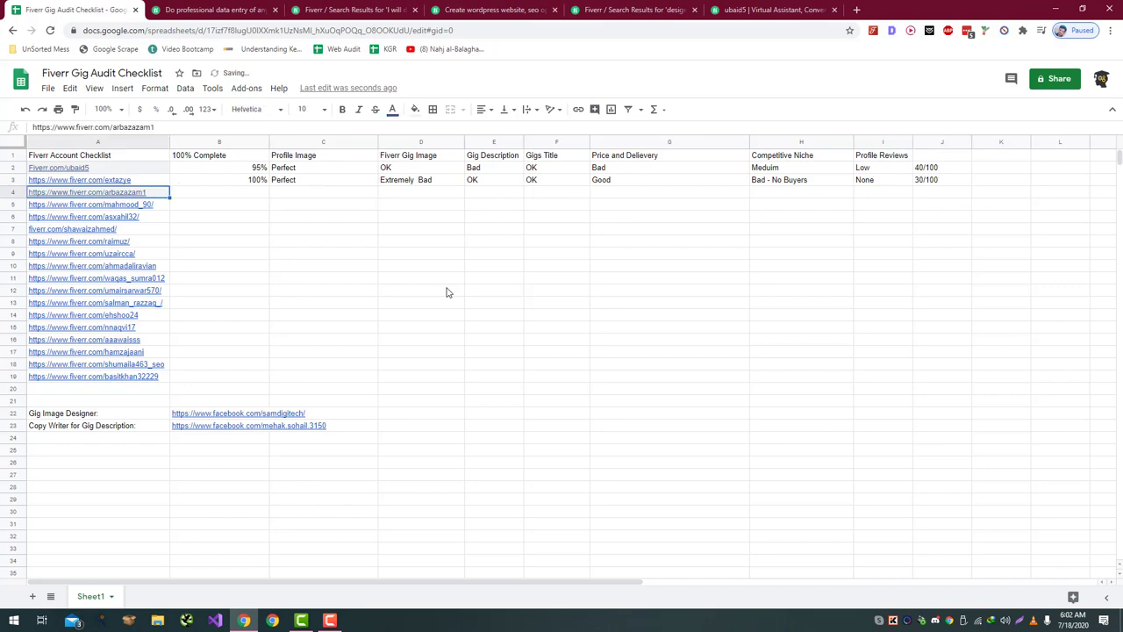
{"action": "key", "text": "ctrl+c"}
- Open the third seller's Fiverr profile from the copied link
{"action": "left_click", "coordinate": [215, 9]}
{"action": "left_click", "coordinate": [235, 30]}
{"action": "key", "text": "ctrl+v"}
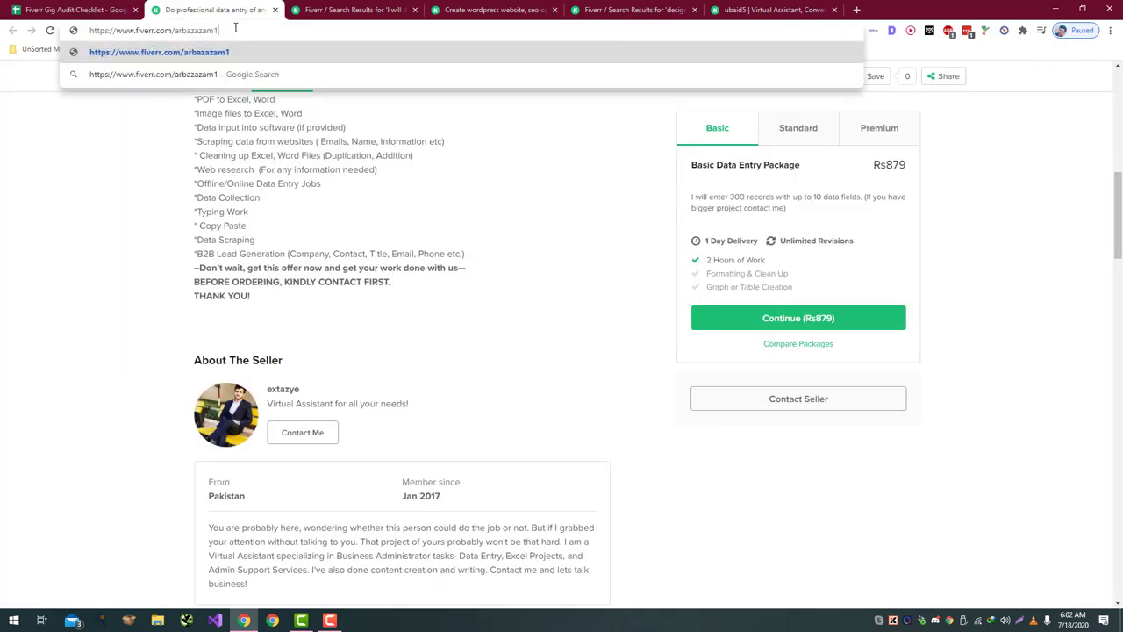
{"action": "key", "text": "Return"}
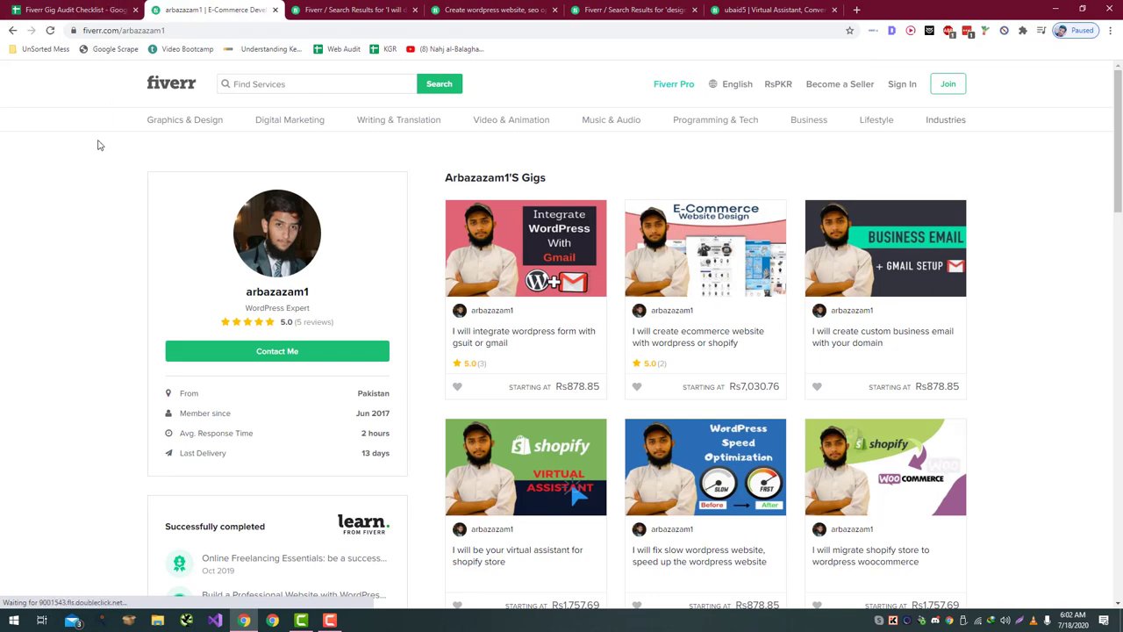
- Review the seller's WordPress subtitle, gig cards, reviews and profile details
{"action": "scroll", "coordinate": [100, 145], "scroll_direction": "down", "scroll_amount": 1}
{"action": "scroll", "coordinate": [98, 150], "scroll_direction": "down", "scroll_amount": 3}
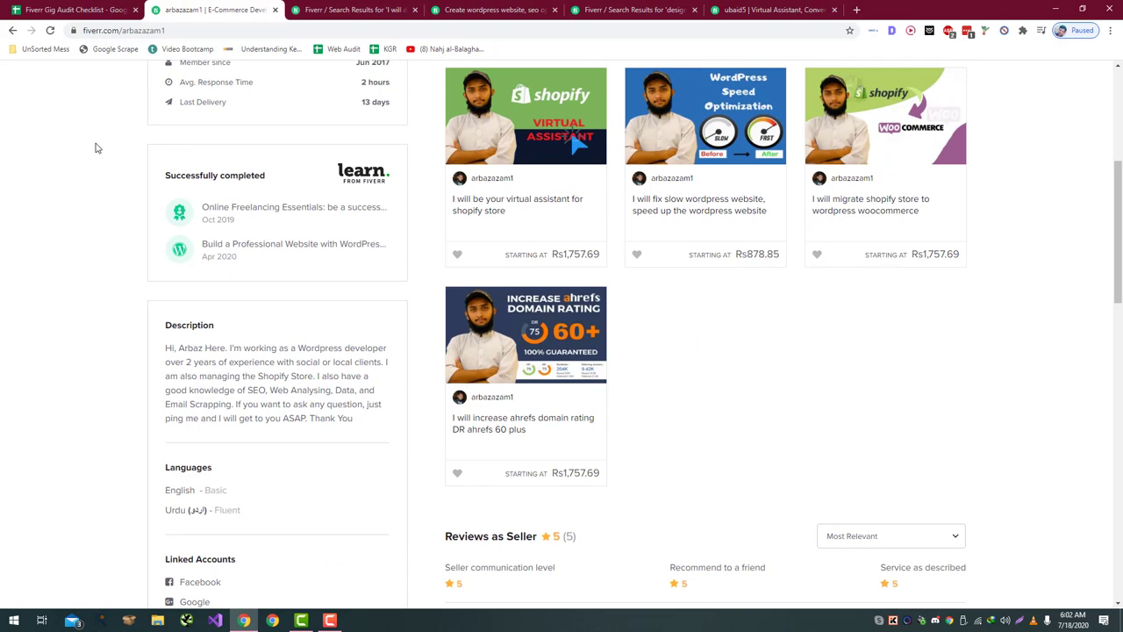
{"action": "scroll", "coordinate": [96, 148], "scroll_direction": "down", "scroll_amount": 1}
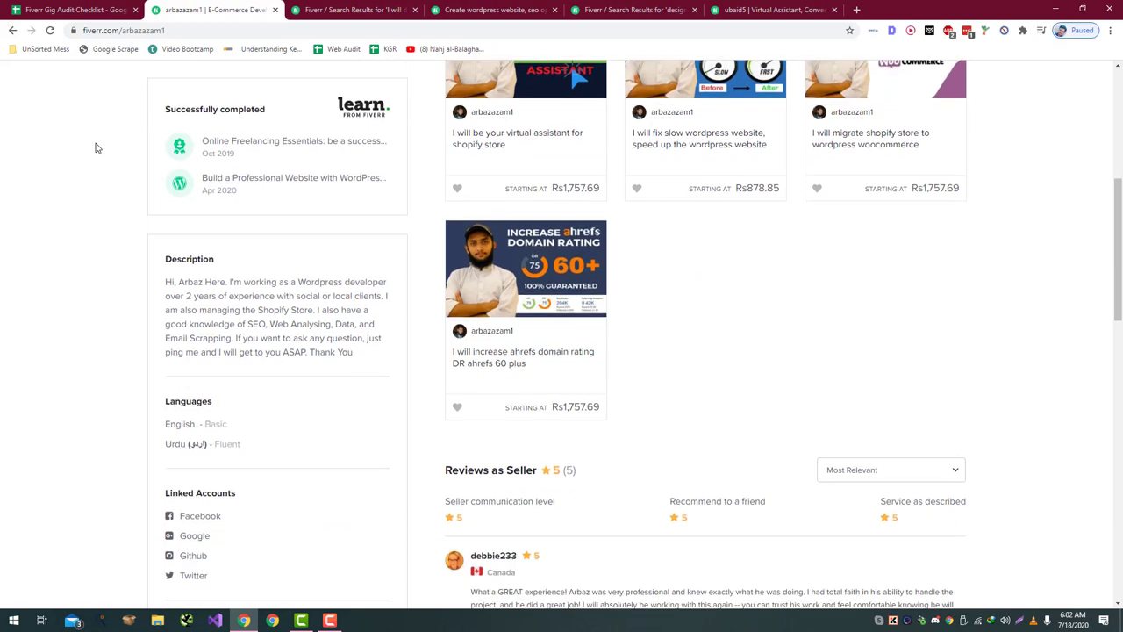
{"action": "scroll", "coordinate": [96, 147], "scroll_direction": "up", "scroll_amount": 5}
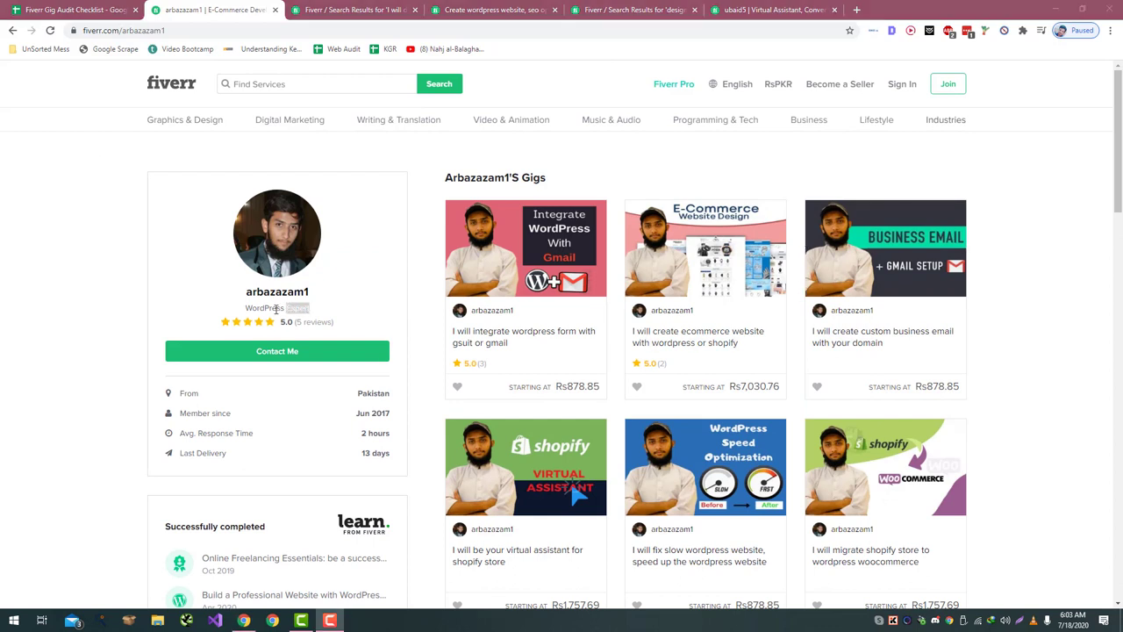
{"action": "double_click", "coordinate": [276, 308]}
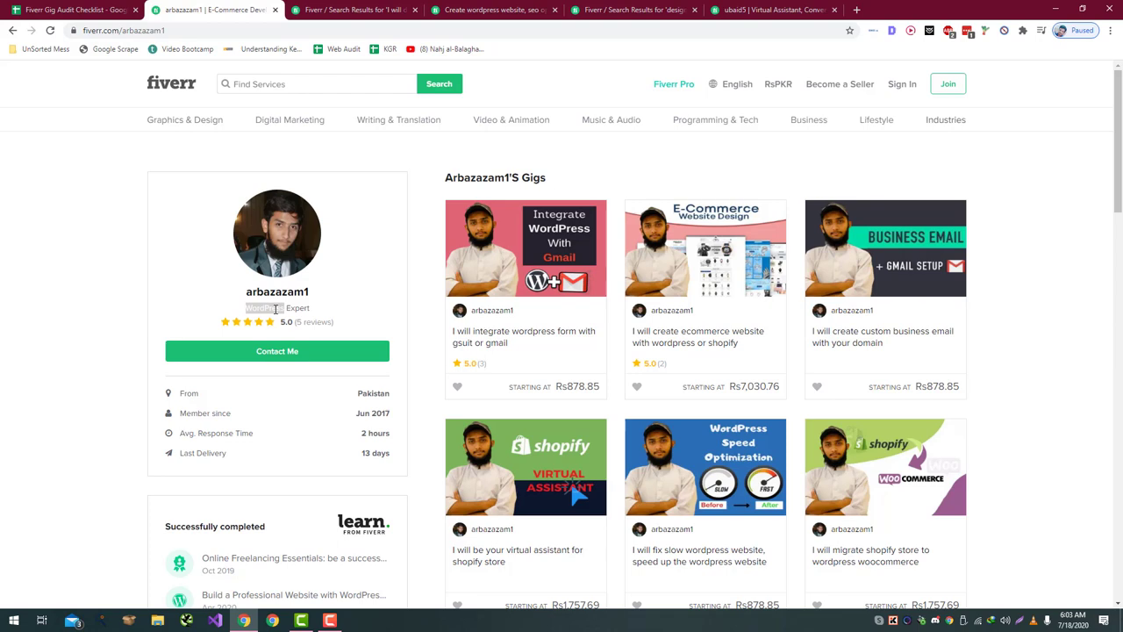
{"action": "scroll", "coordinate": [263, 307], "scroll_direction": "down", "scroll_amount": 4}
{"action": "scroll", "coordinate": [251, 311], "scroll_direction": "down", "scroll_amount": 1}
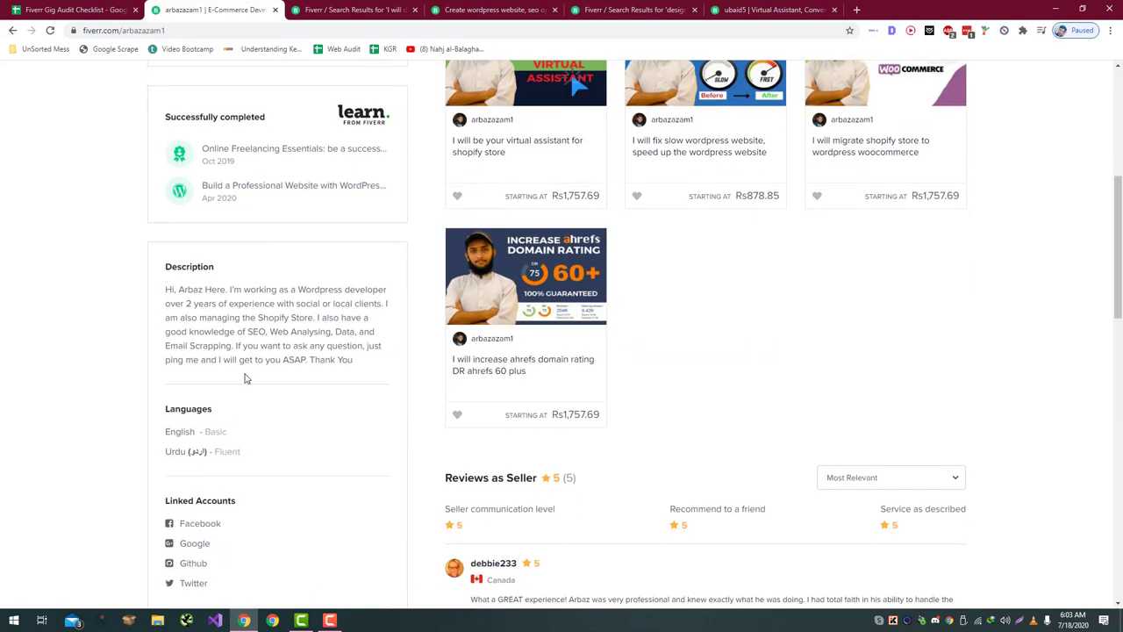
{"action": "scroll", "coordinate": [272, 305], "scroll_direction": "down", "scroll_amount": 3}
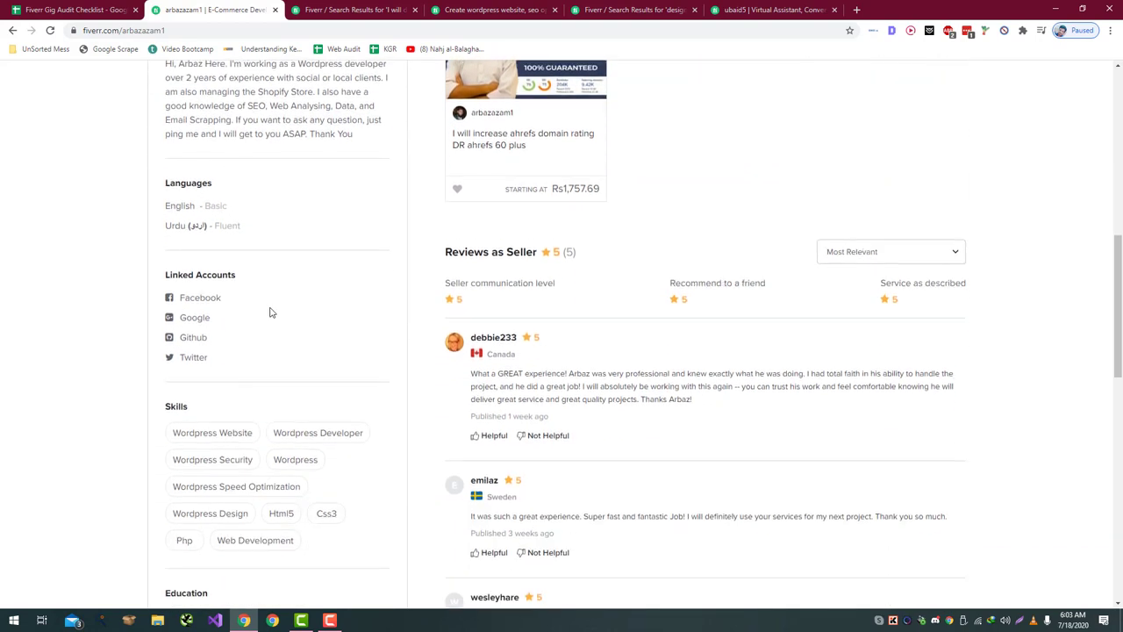
{"action": "scroll", "coordinate": [221, 264], "scroll_direction": "down", "scroll_amount": 2}
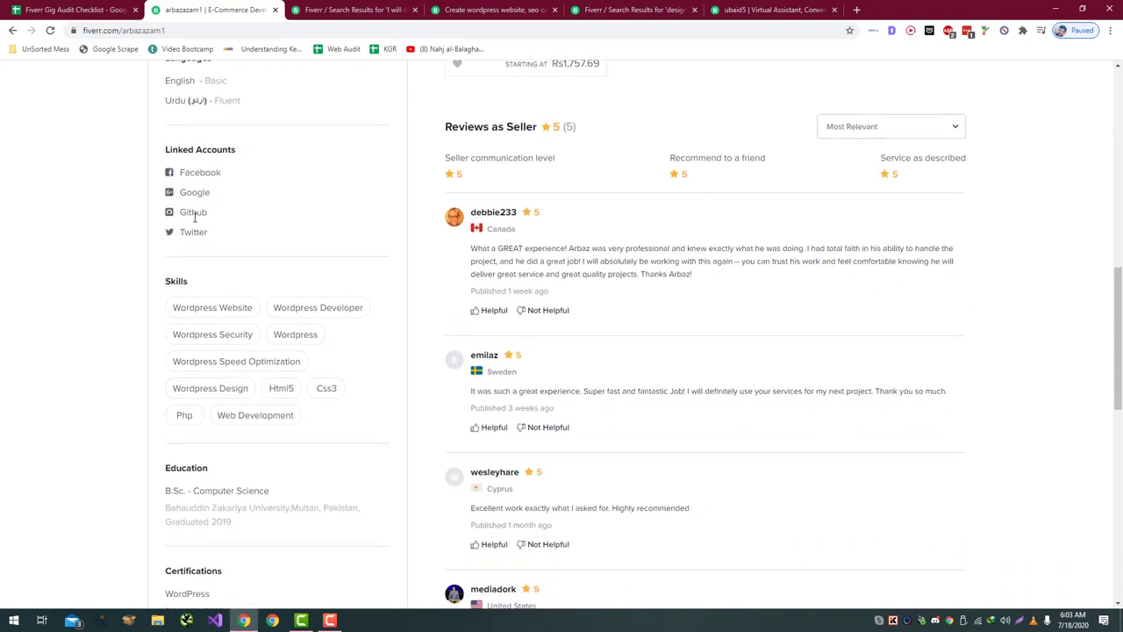
{"action": "scroll", "coordinate": [221, 238], "scroll_direction": "down", "scroll_amount": 2}
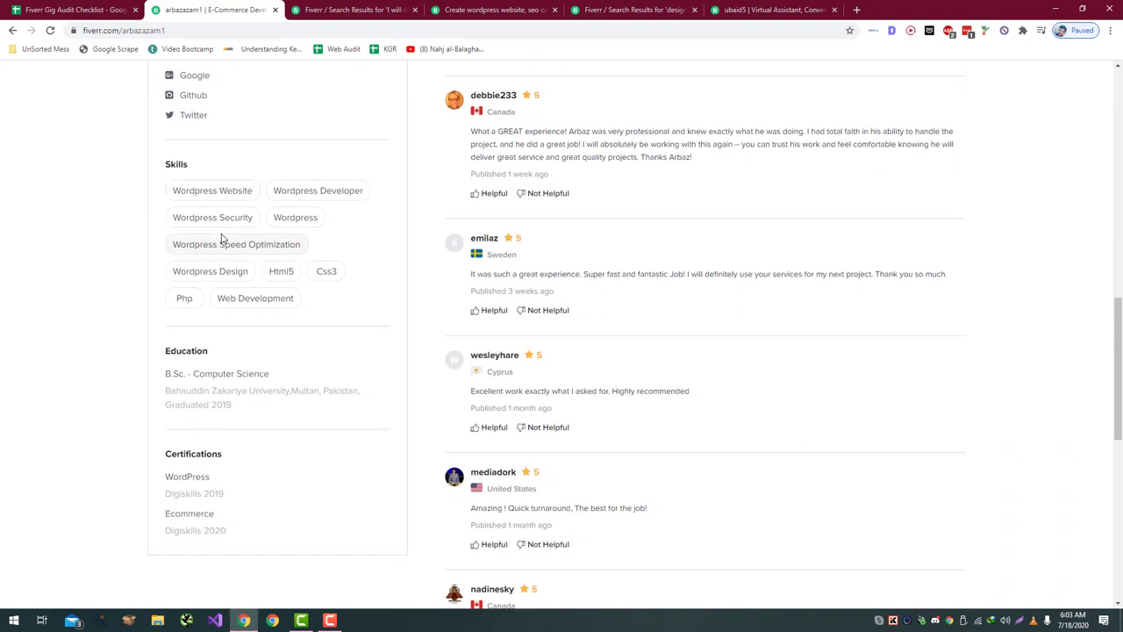
{"action": "scroll", "coordinate": [222, 237], "scroll_direction": "up", "scroll_amount": 2}
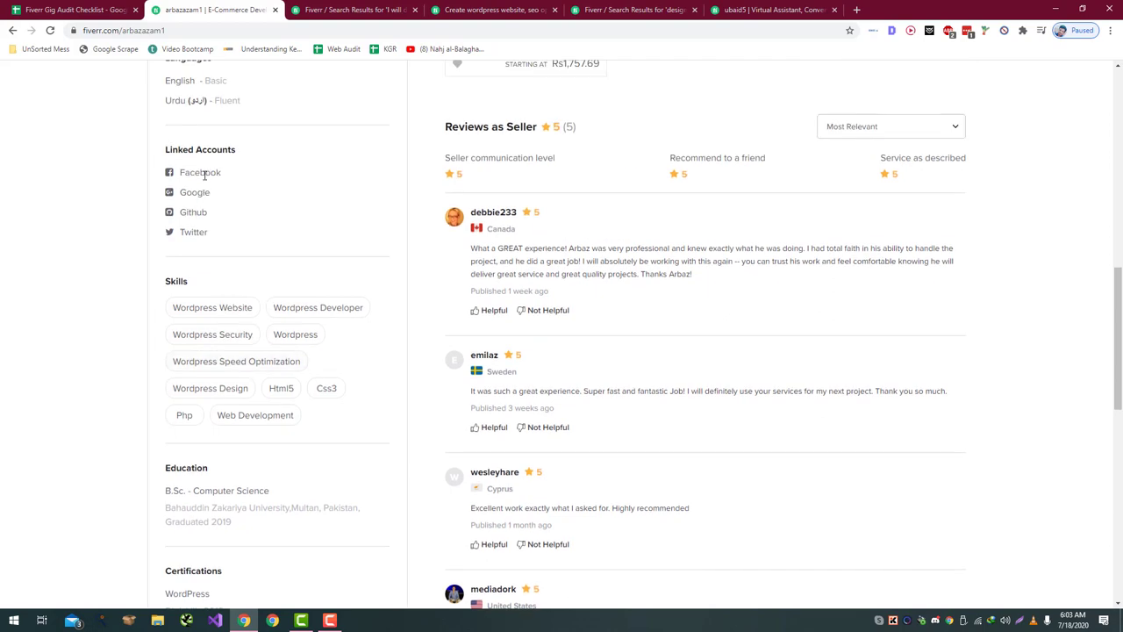
{"action": "scroll", "coordinate": [205, 174], "scroll_direction": "up", "scroll_amount": 1}
{"action": "scroll", "coordinate": [198, 259], "scroll_direction": "down", "scroll_amount": 5}
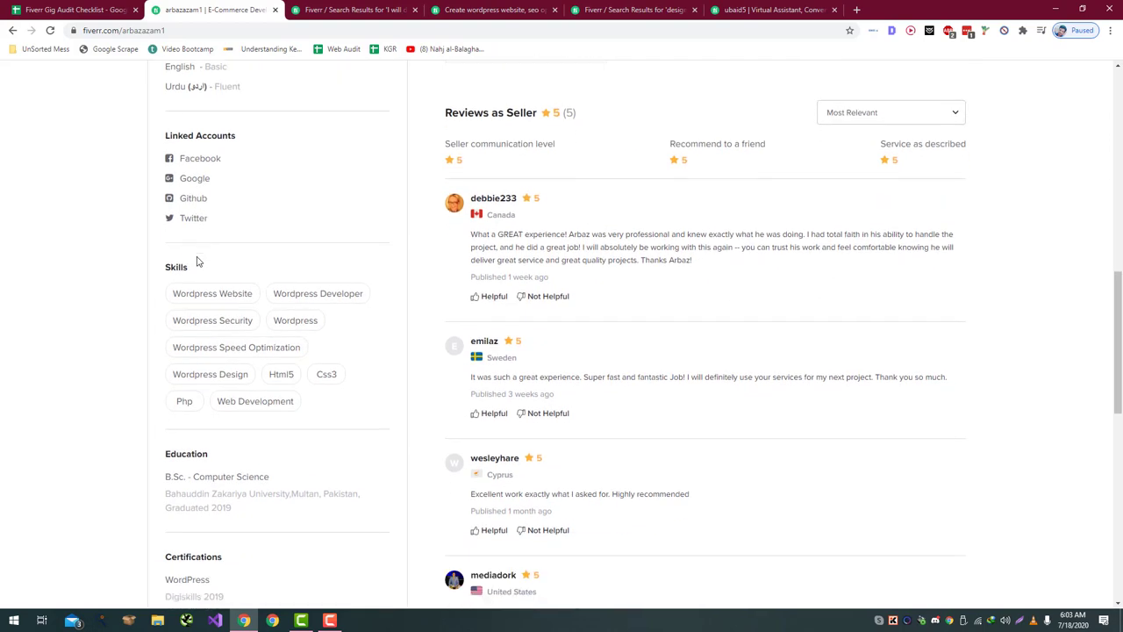
{"action": "scroll", "coordinate": [198, 257], "scroll_direction": "up", "scroll_amount": 2}
{"action": "scroll", "coordinate": [197, 257], "scroll_direction": "up", "scroll_amount": 8}
{"action": "scroll", "coordinate": [197, 259], "scroll_direction": "down", "scroll_amount": 5}
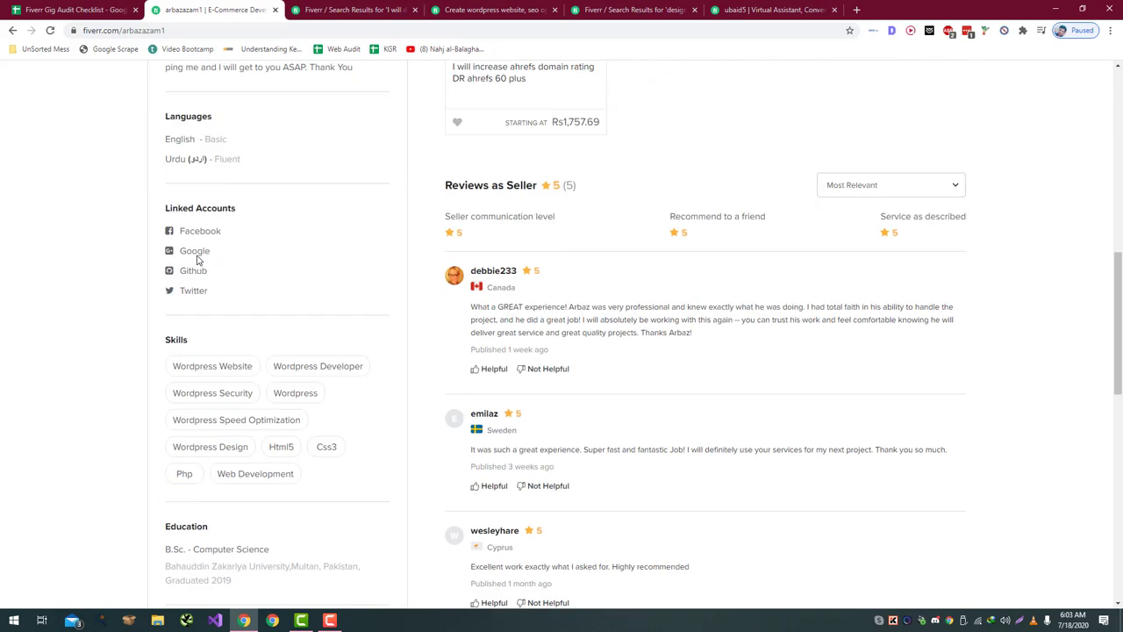
{"action": "scroll", "coordinate": [198, 259], "scroll_direction": "up", "scroll_amount": 12}
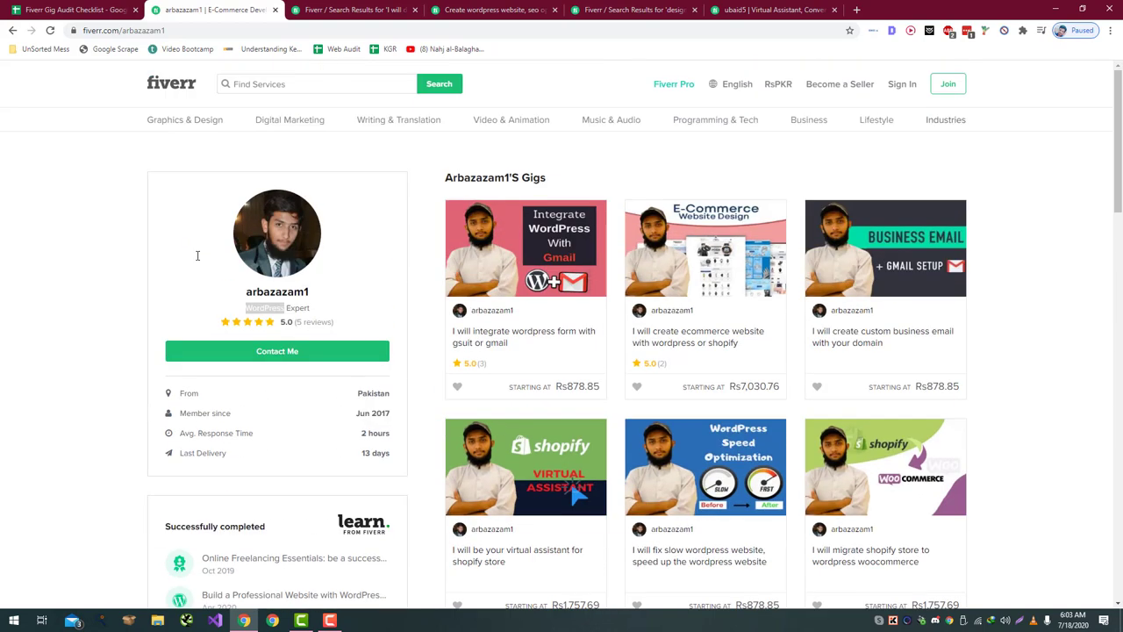
{"action": "scroll", "coordinate": [173, 161], "scroll_direction": "down", "scroll_amount": 2}
- Record 80% completeness for the third seller in B4
{"action": "left_click", "coordinate": [114, 9]}
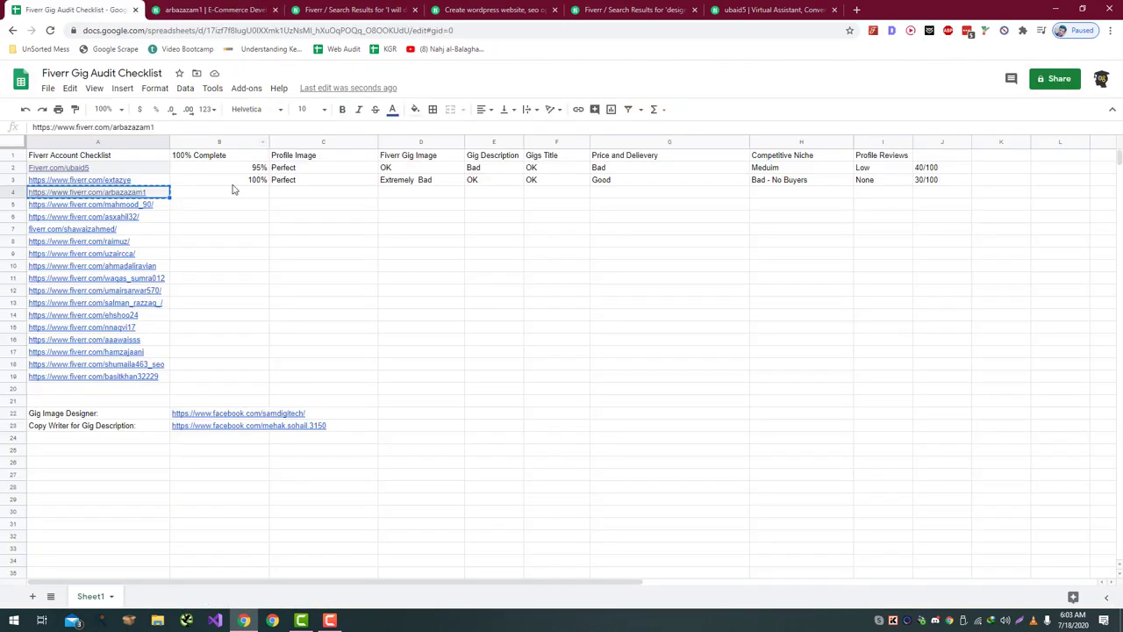
{"action": "left_click", "coordinate": [224, 193]}
{"action": "type", "text": "8"}
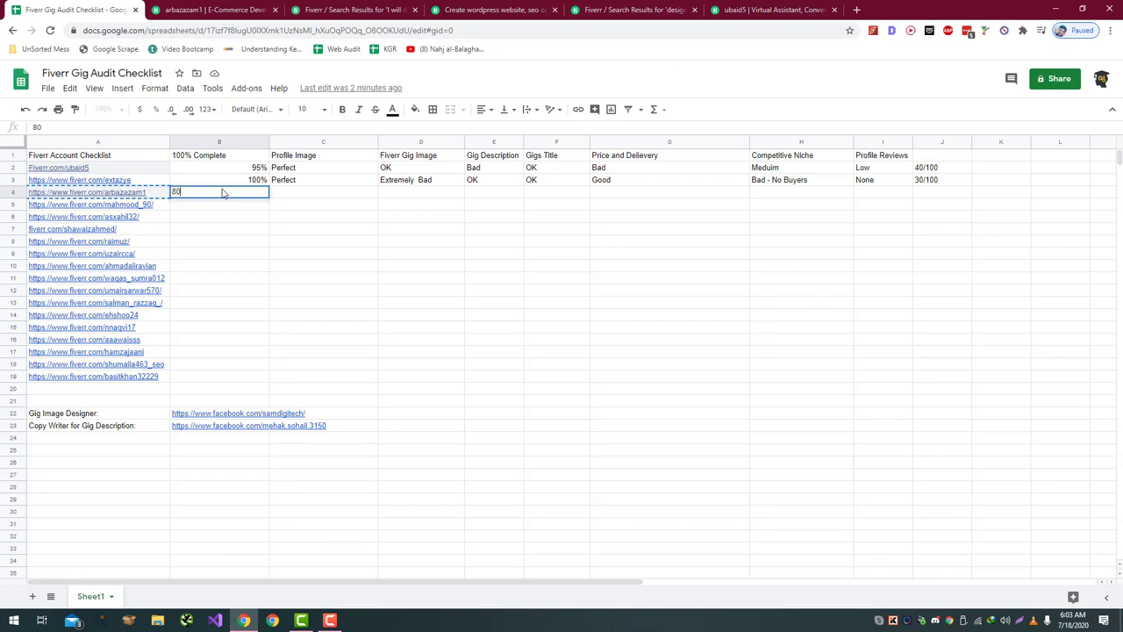
{"action": "type", "text": "0"}
{"action": "key", "text": "Return"}
{"action": "key", "text": "Tab"}
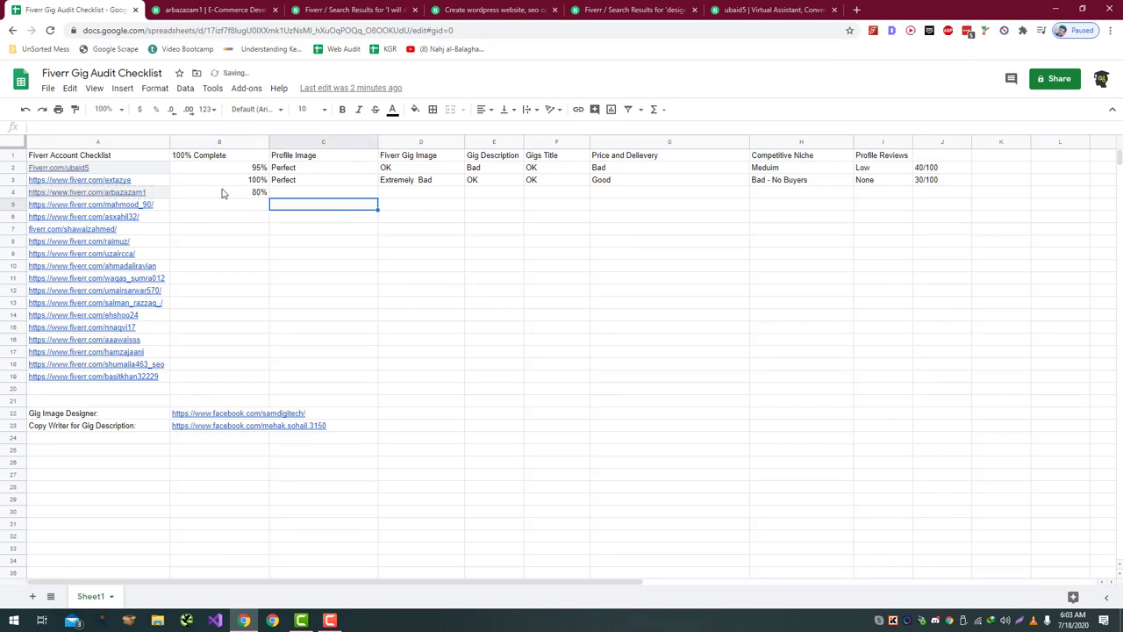
{"action": "key", "text": "ctrl+Tab"}
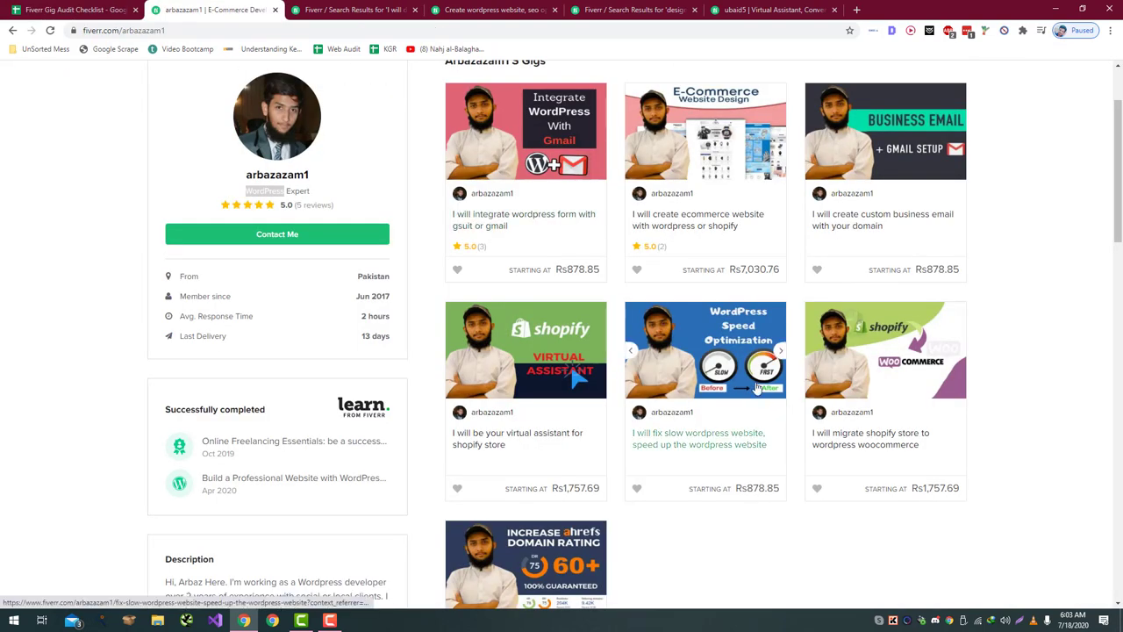
- Search Fiverr for the WordPress-to-Gmail gig's title and find it in the results
{"action": "scroll", "coordinate": [746, 370], "scroll_direction": "up", "scroll_amount": 2}
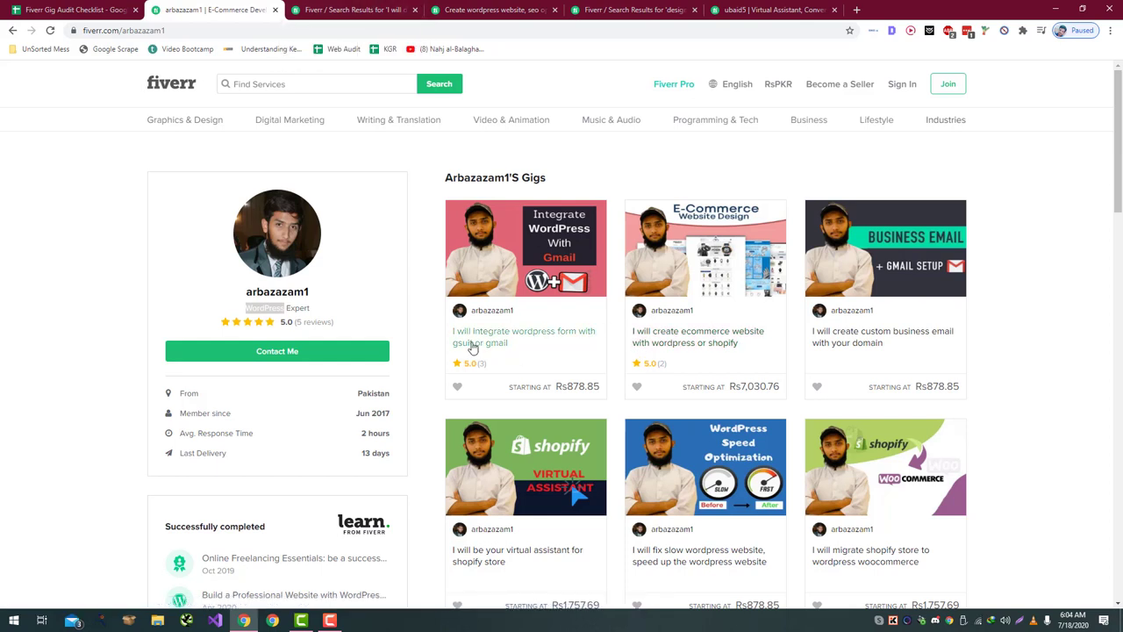
{"action": "left_click", "coordinate": [471, 342]}
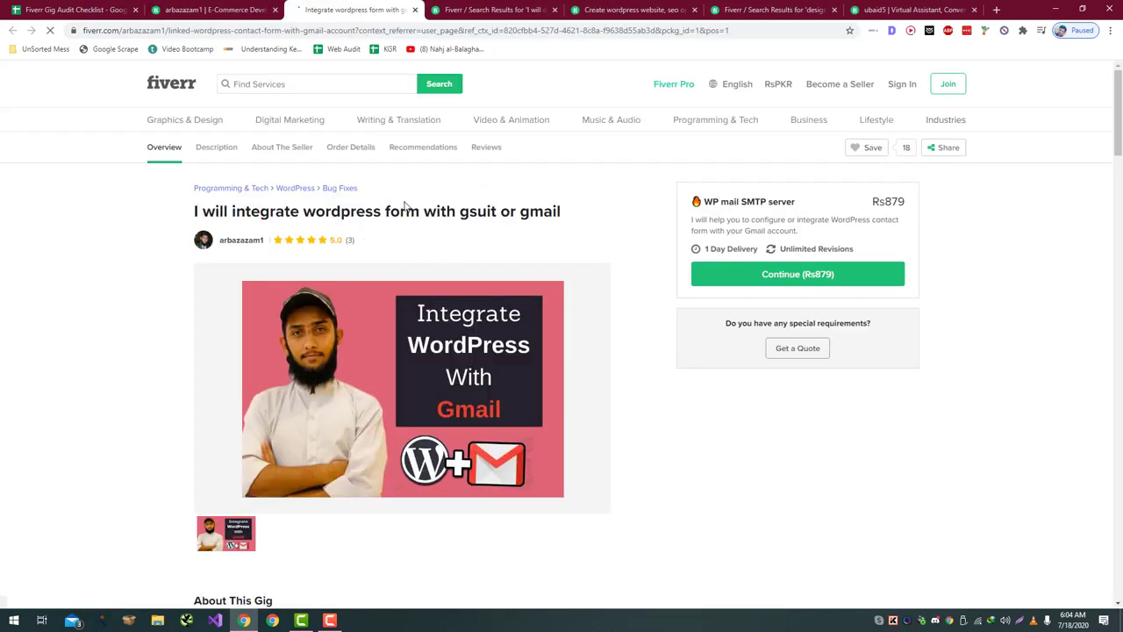
{"action": "left_click_drag", "start_coordinate": [581, 224], "coordinate": [196, 219]}
{"action": "left_click", "coordinate": [285, 87]}
{"action": "key", "text": "ctrl+v"}
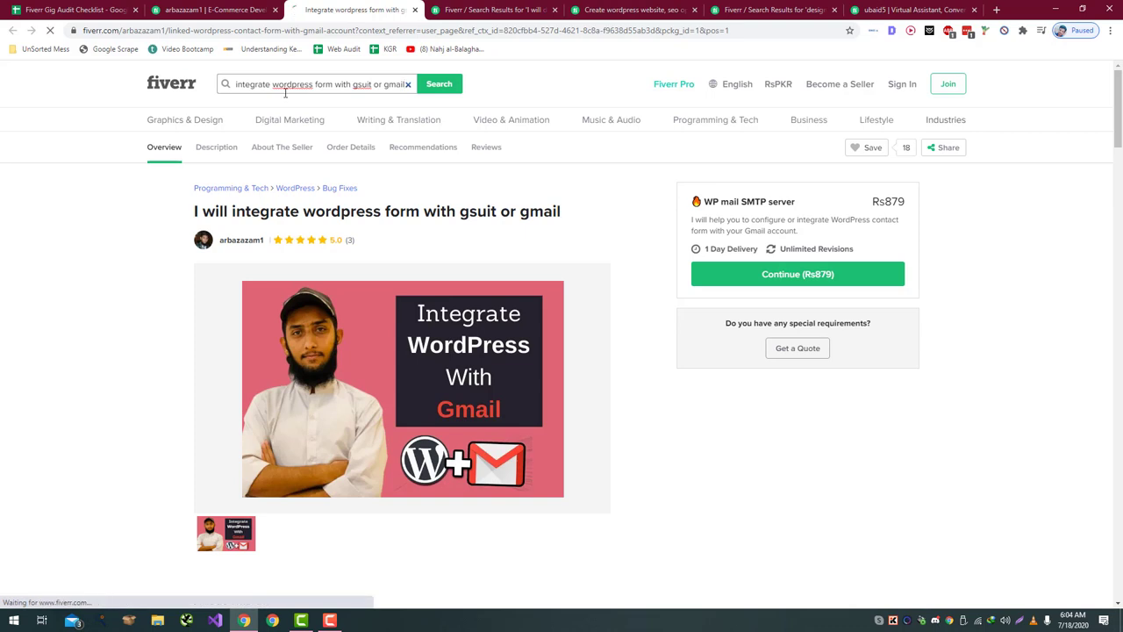
{"action": "key", "text": "Return"}
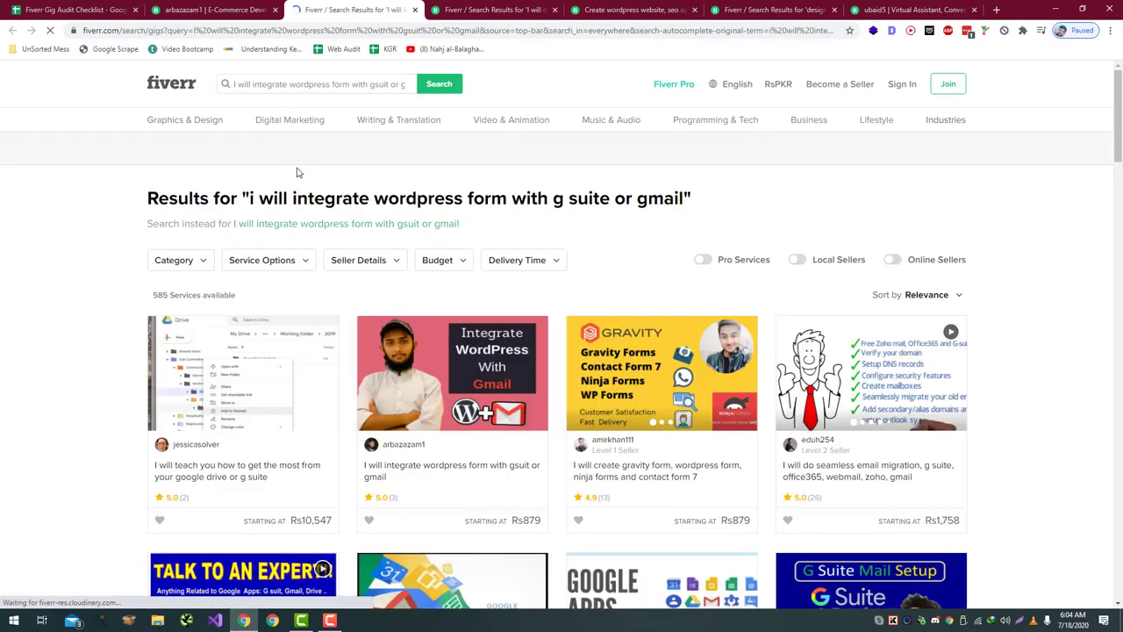
{"action": "left_click", "coordinate": [296, 83]}
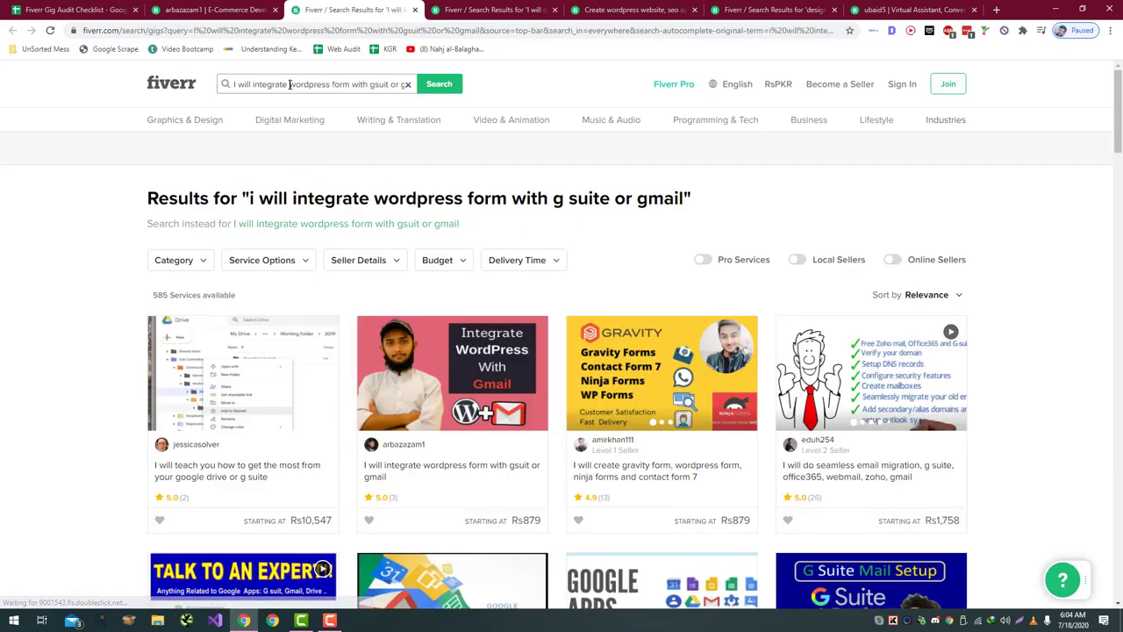
{"action": "key", "text": "End"}
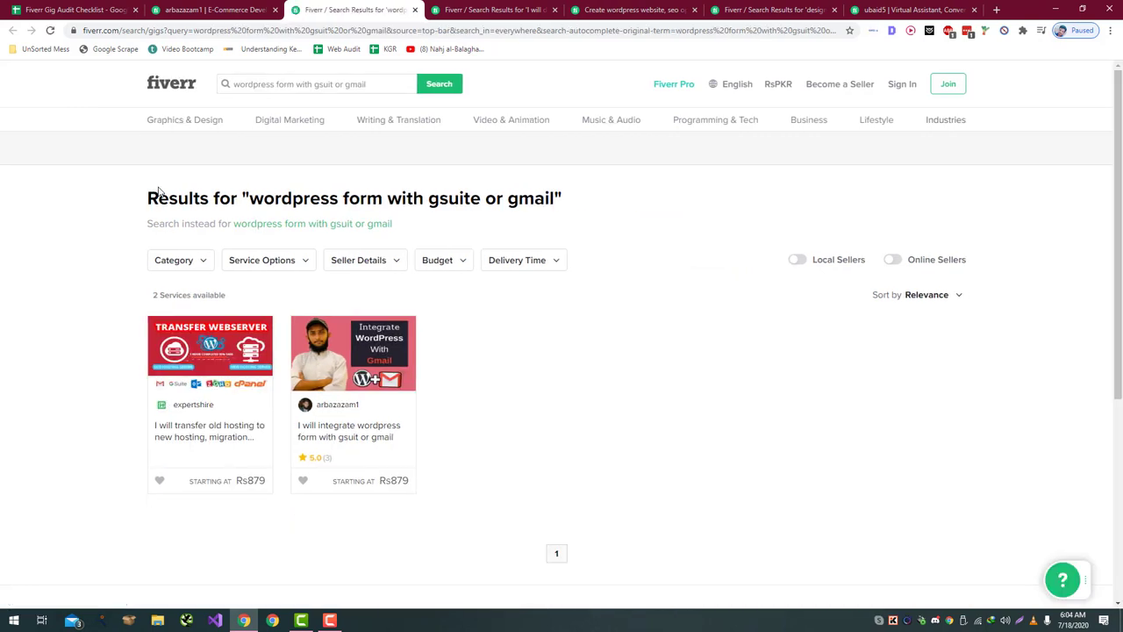
{"action": "left_click", "coordinate": [349, 444]}
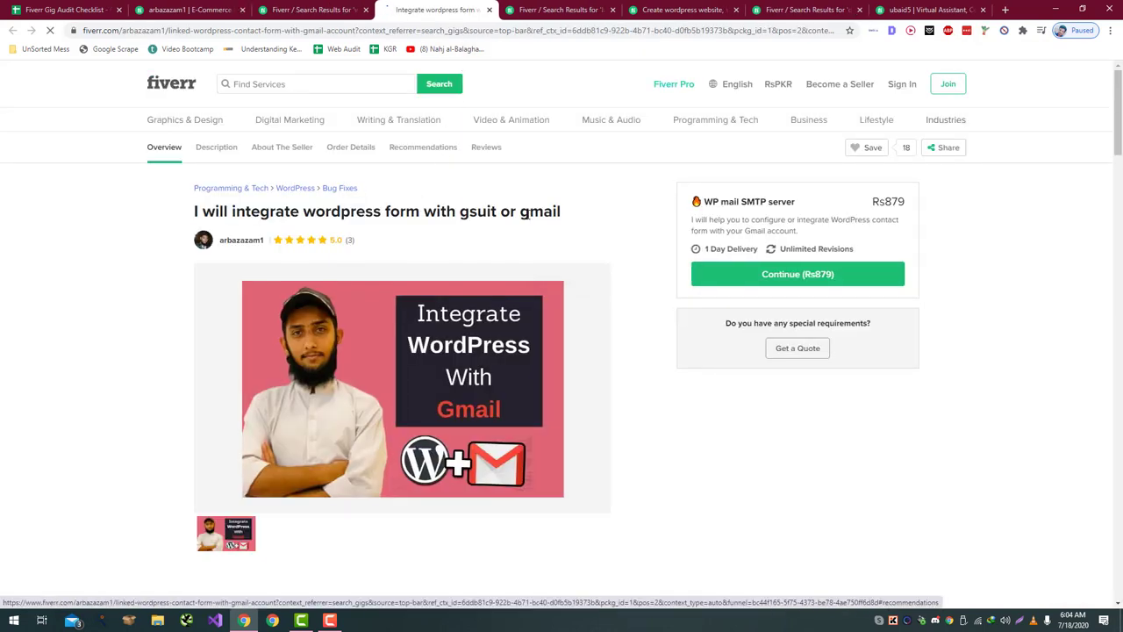
- Search Fiverr for the gig's package name 'WP mail SMTP server'
{"action": "scroll", "coordinate": [602, 249], "scroll_direction": "down", "scroll_amount": 3}
{"action": "scroll", "coordinate": [602, 248], "scroll_direction": "down", "scroll_amount": 4}
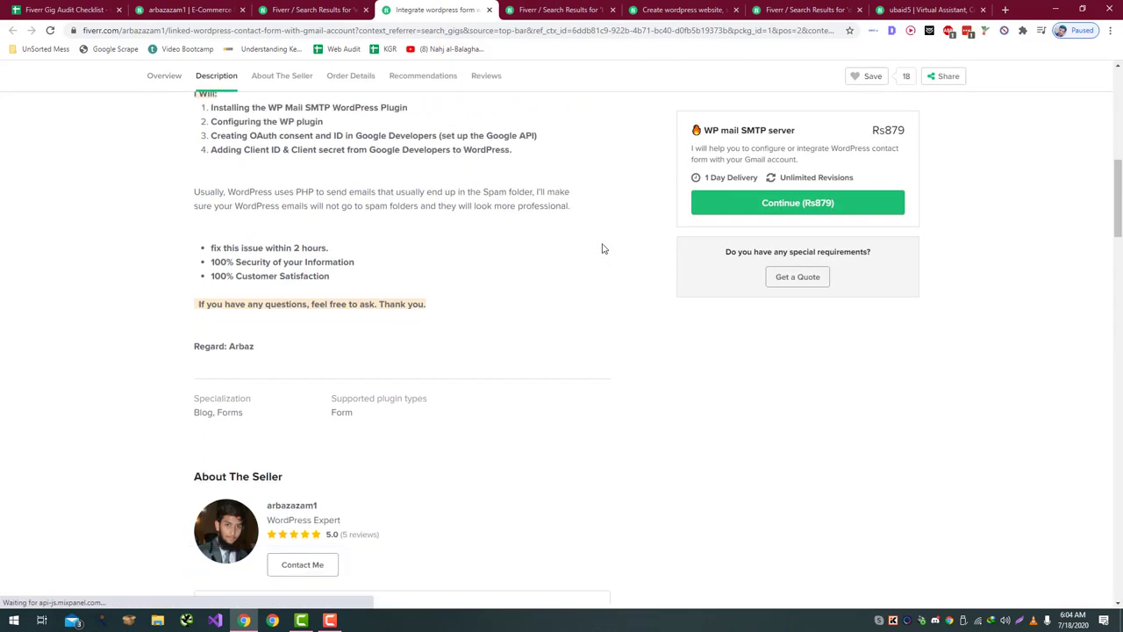
{"action": "scroll", "coordinate": [602, 249], "scroll_direction": "down", "scroll_amount": 2}
{"action": "scroll", "coordinate": [602, 249], "scroll_direction": "down", "scroll_amount": 2}
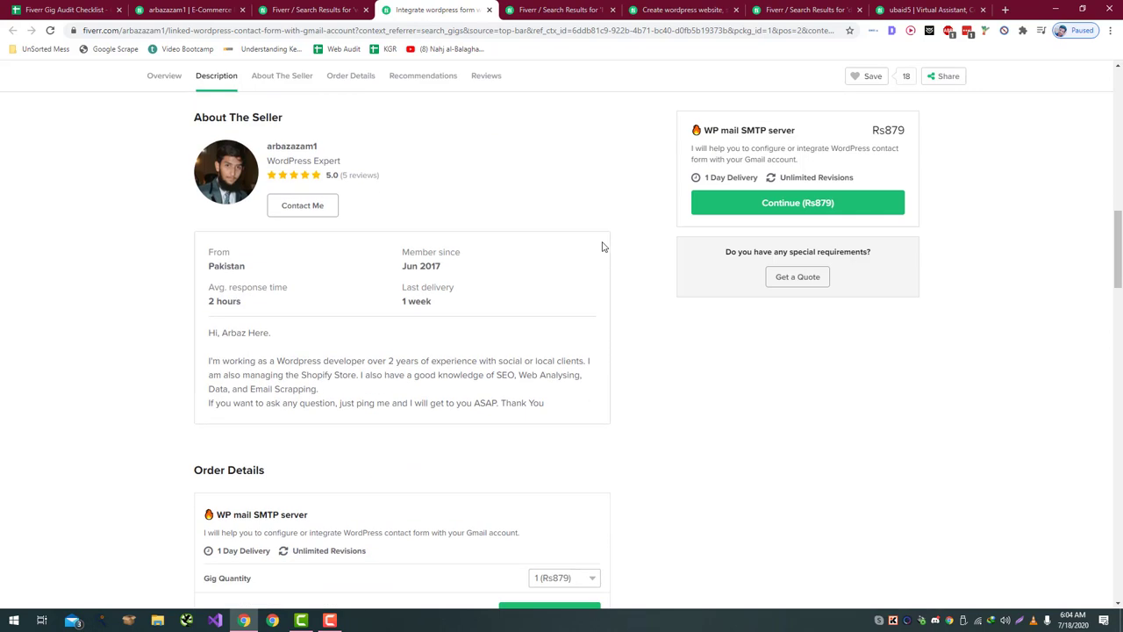
{"action": "scroll", "coordinate": [602, 247], "scroll_direction": "up", "scroll_amount": 10}
{"action": "scroll", "coordinate": [602, 247], "scroll_direction": "up", "scroll_amount": 2}
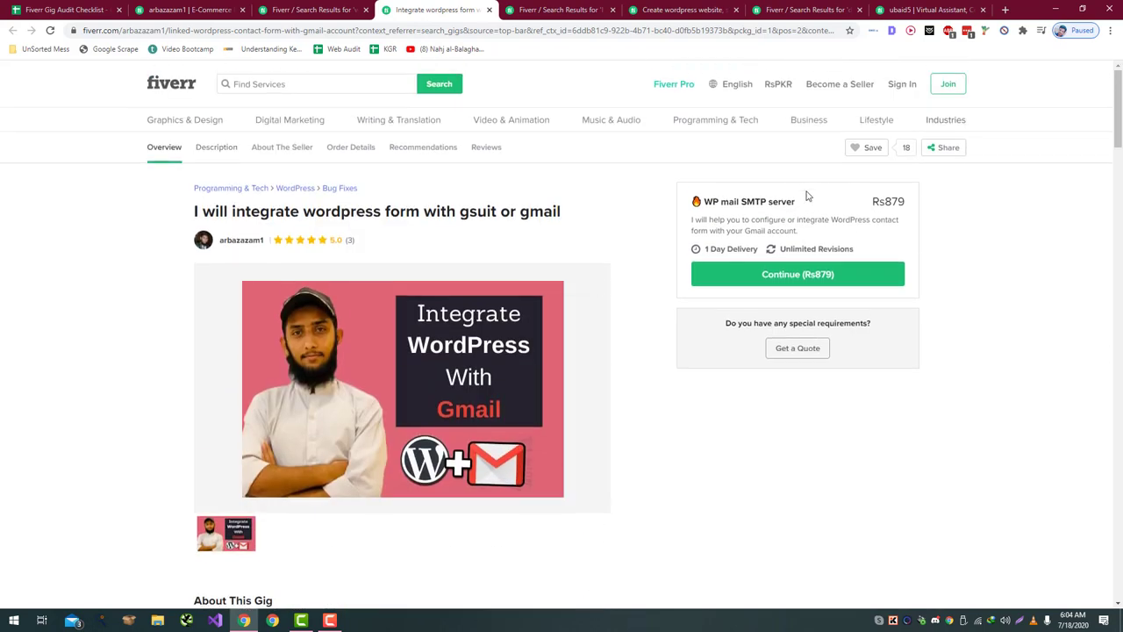
{"action": "left_click_drag", "start_coordinate": [776, 202], "coordinate": [699, 202]}
{"action": "key", "text": "ctrl+c"}
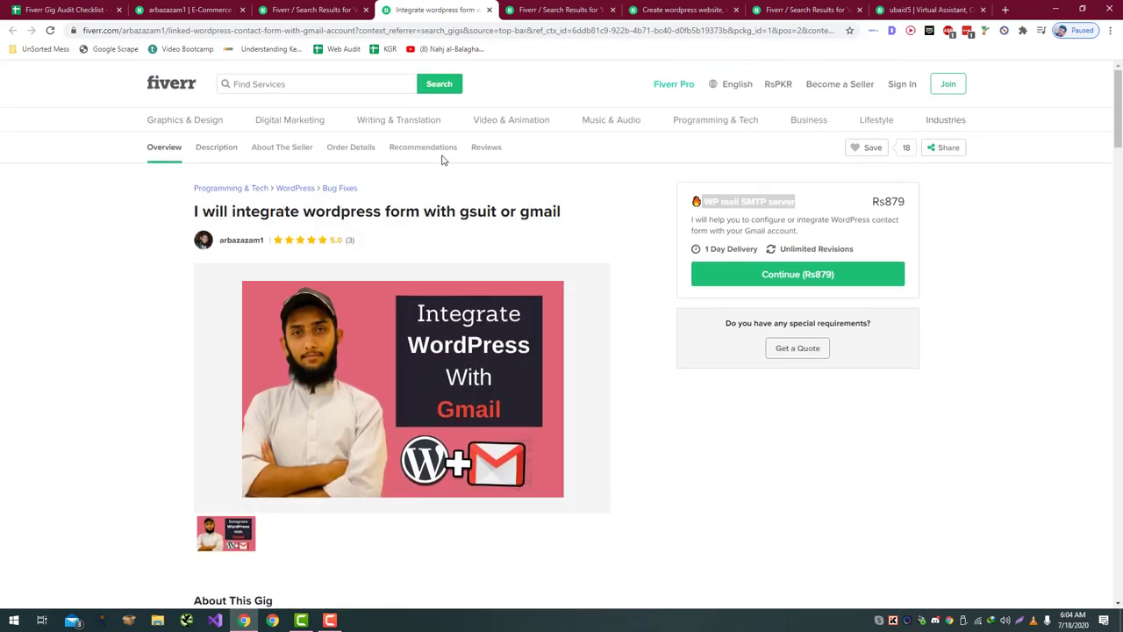
{"action": "left_click", "coordinate": [261, 88]}
{"action": "key", "text": "ctrl+v"}
{"action": "key", "text": "Return"}
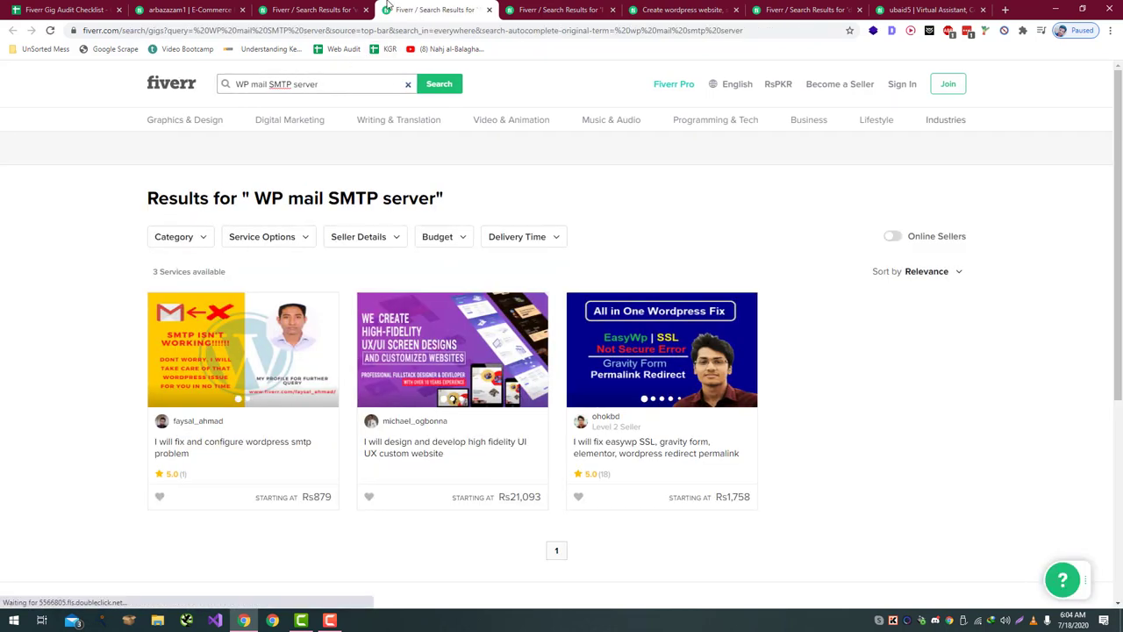
- Inspect the competing easywp SSL fix gig, then close it and return to the checklist
{"action": "left_click_drag", "start_coordinate": [412, 10], "coordinate": [166, 9]}
{"action": "middle_click", "coordinate": [737, 454]}
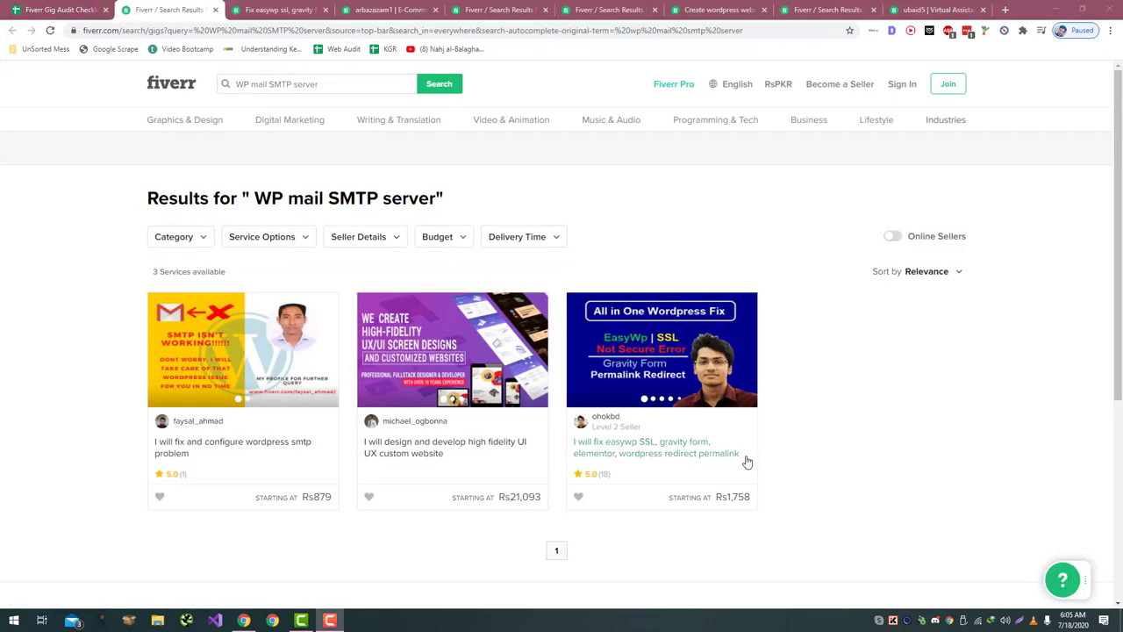
{"action": "left_click", "coordinate": [667, 459]}
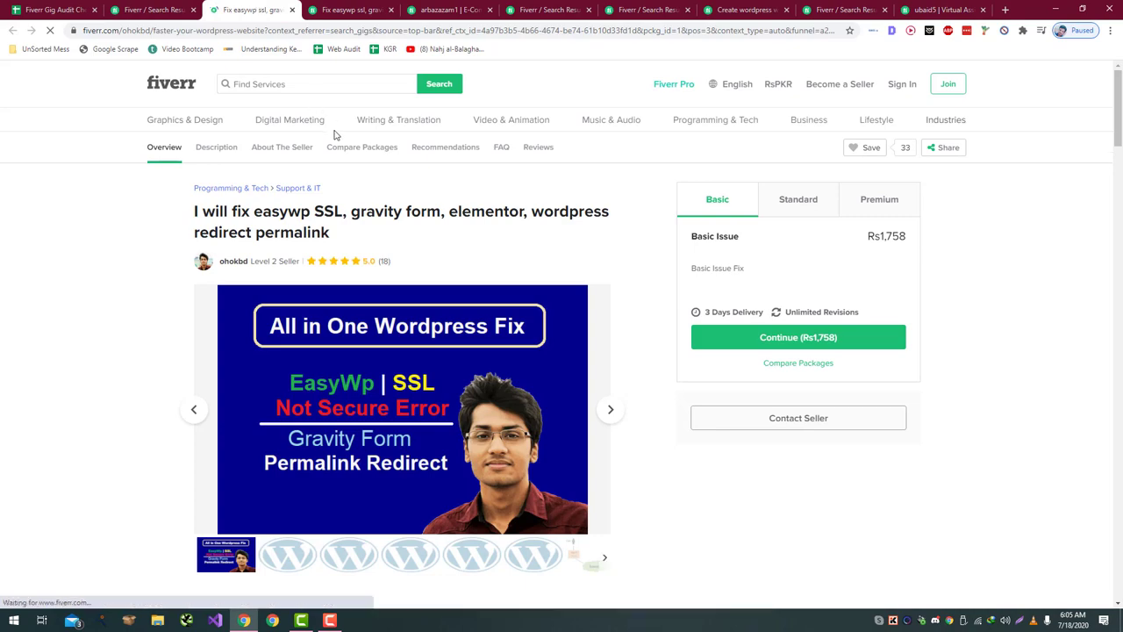
{"action": "scroll", "coordinate": [562, 219], "scroll_direction": "down", "scroll_amount": 10}
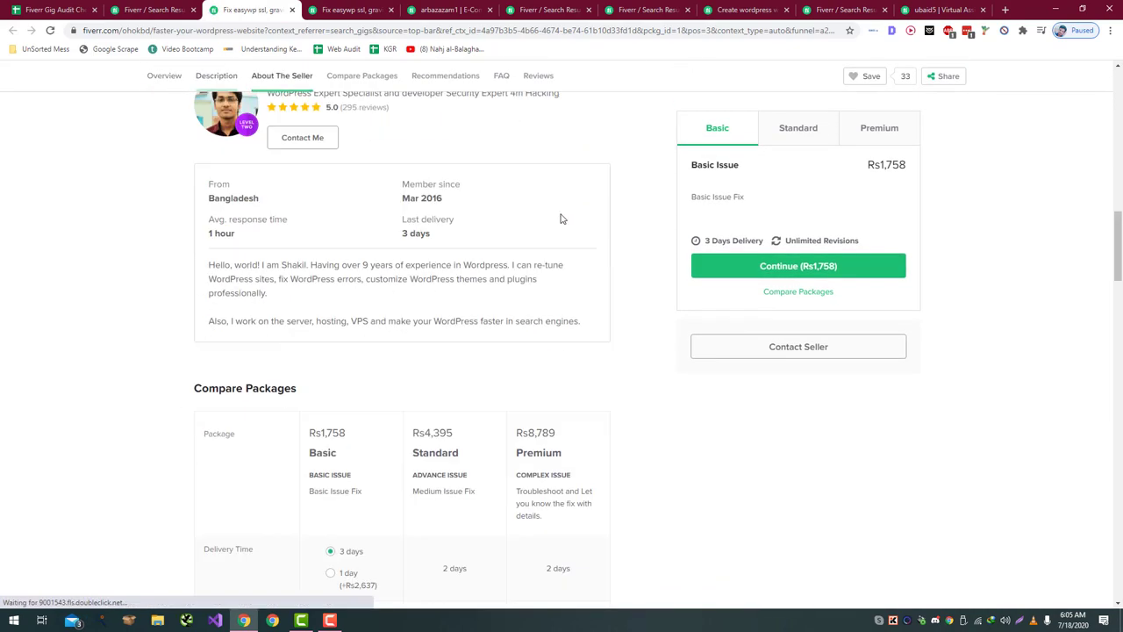
{"action": "scroll", "coordinate": [562, 219], "scroll_direction": "down", "scroll_amount": 15}
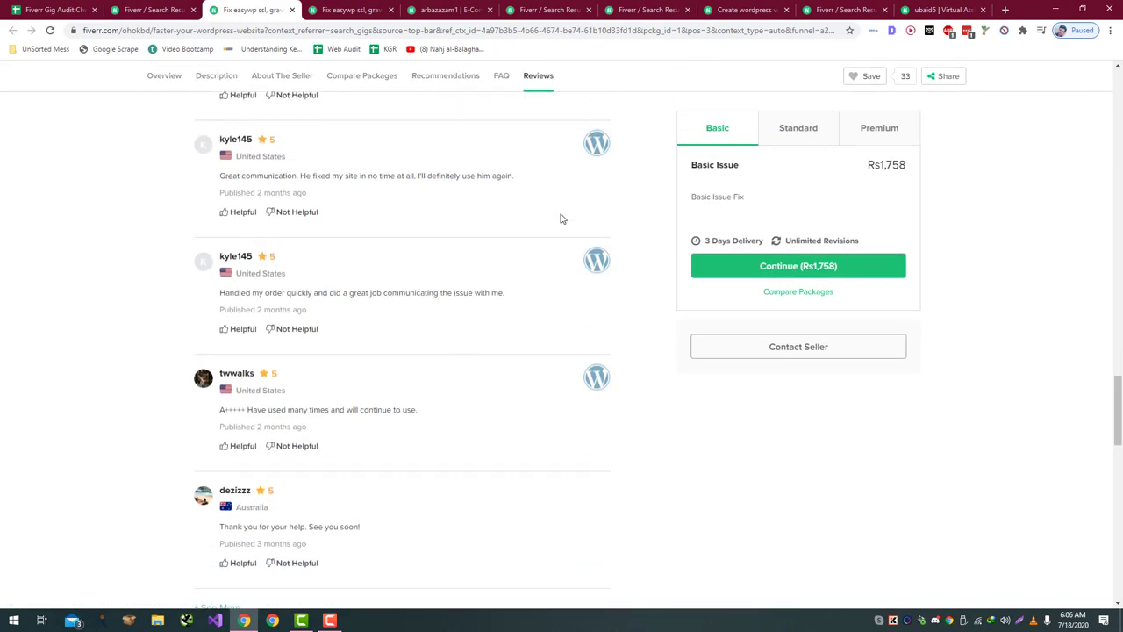
{"action": "key", "text": "ctrl+w"}
{"action": "left_click", "coordinate": [54, 5]}
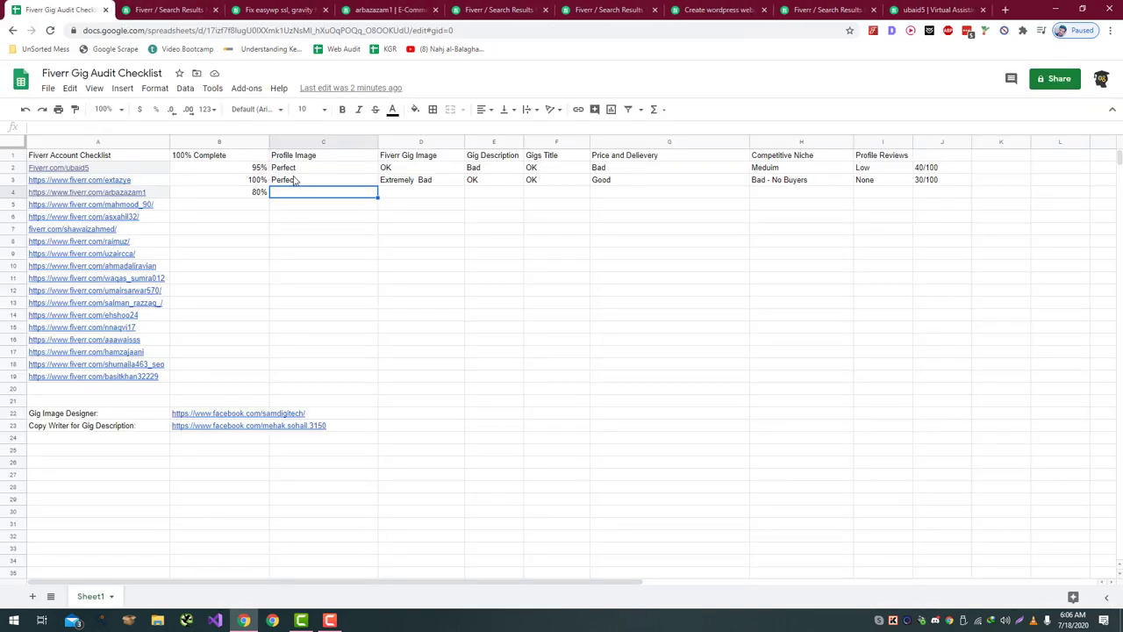
- Put the OK rating into D4 under Fiverr Gig Image
{"action": "type", "text": "OK"}
{"action": "key", "text": "Return"}
{"action": "key", "text": "Right"}
{"action": "key", "text": "Up"}
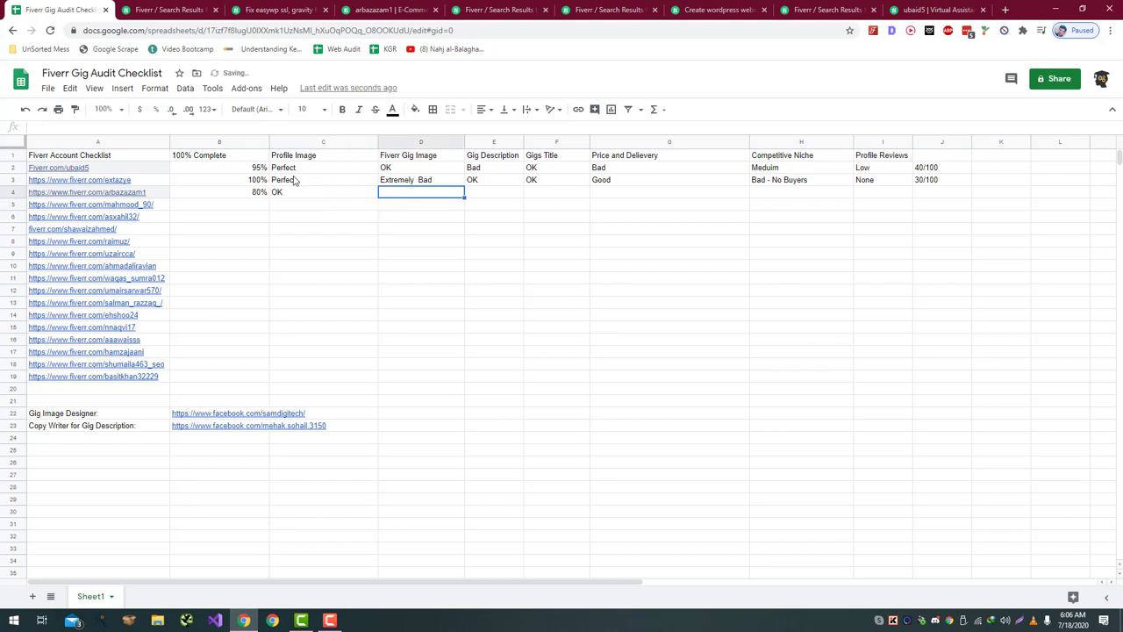
{"action": "key", "text": "Left"}
{"action": "key", "text": "ctrl+x"}
{"action": "key", "text": "Right"}
{"action": "key", "text": "Up"}
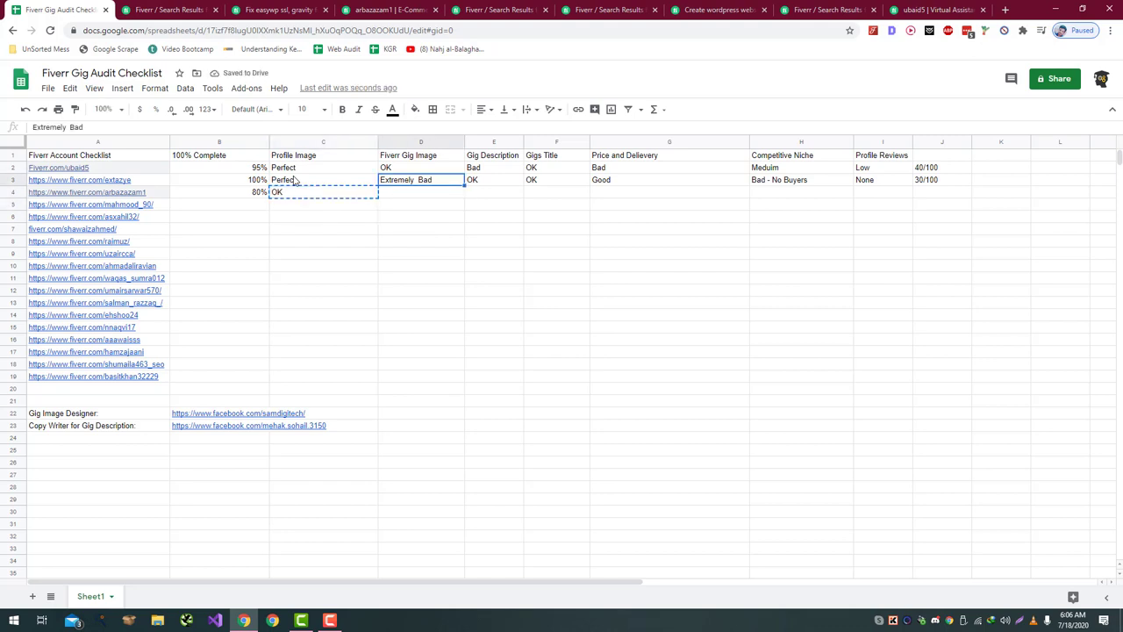
{"action": "key", "text": "Down"}
{"action": "key", "text": "ctrl+v"}
{"action": "key", "text": "Left"}
- Close the competitor gig tab and reorder the Fiverr tabs
{"action": "key", "text": "ctrl+Tab"}
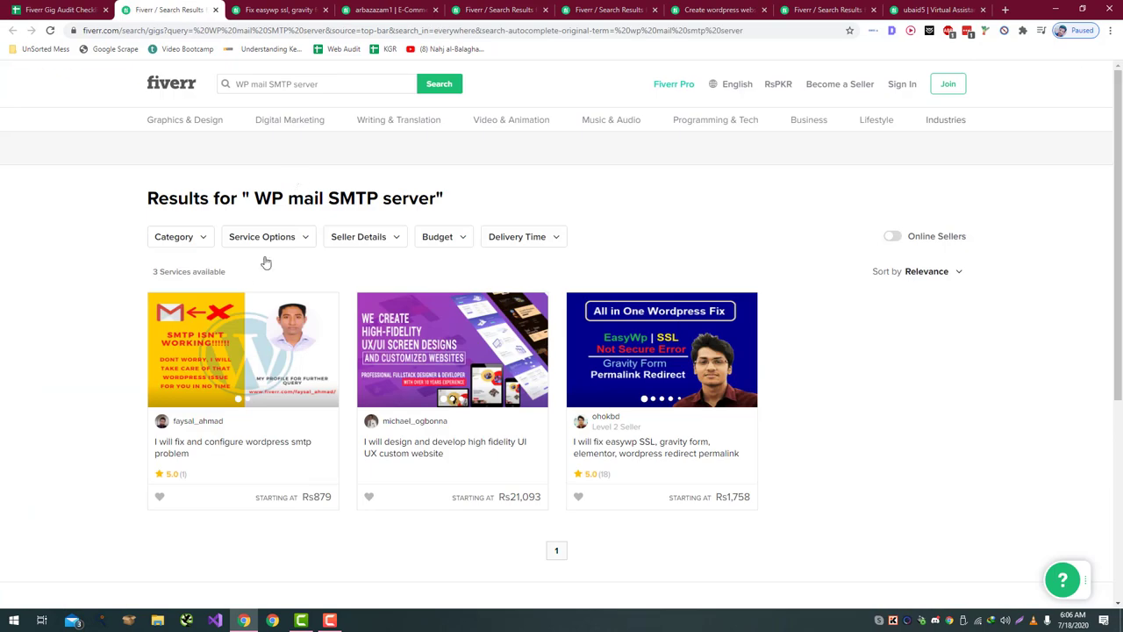
{"action": "left_click", "coordinate": [197, 422]}
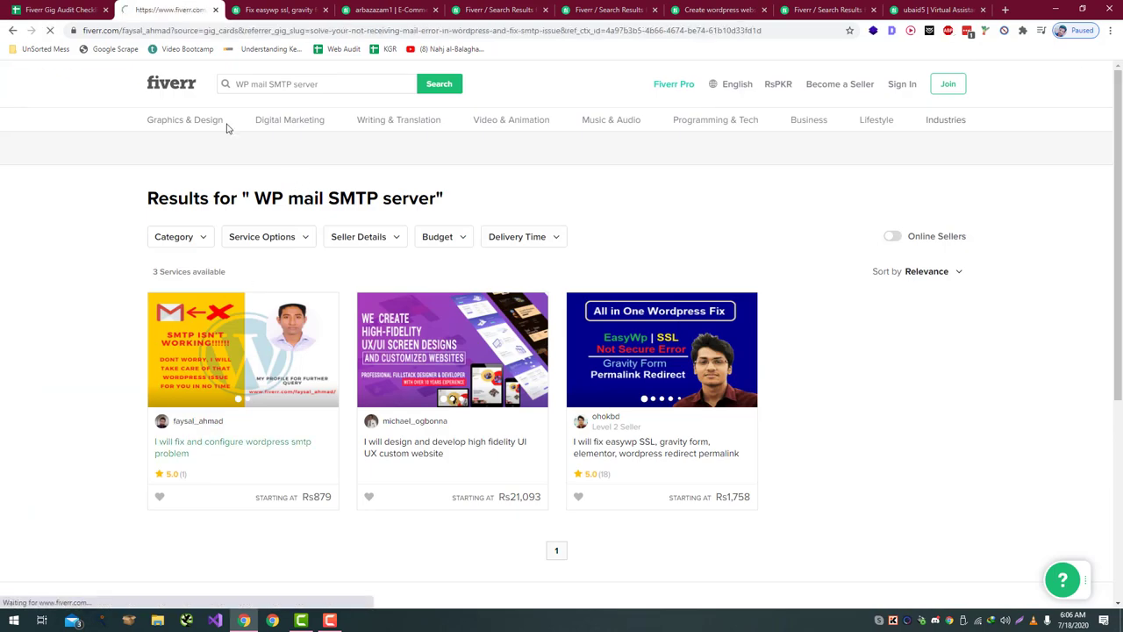
{"action": "key", "text": "ctrl+Tab"}
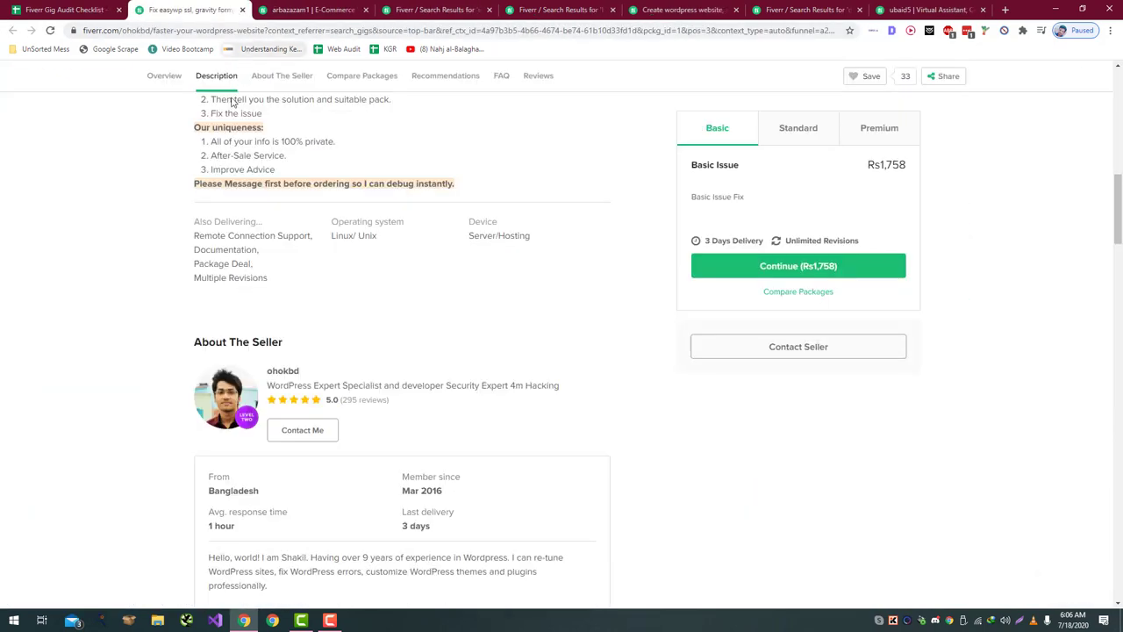
{"action": "scroll", "coordinate": [279, 261], "scroll_direction": "up", "scroll_amount": 3}
{"action": "middle_click", "coordinate": [264, 13]}
{"action": "left_click_drag", "start_coordinate": [265, 13], "coordinate": [254, 13]}
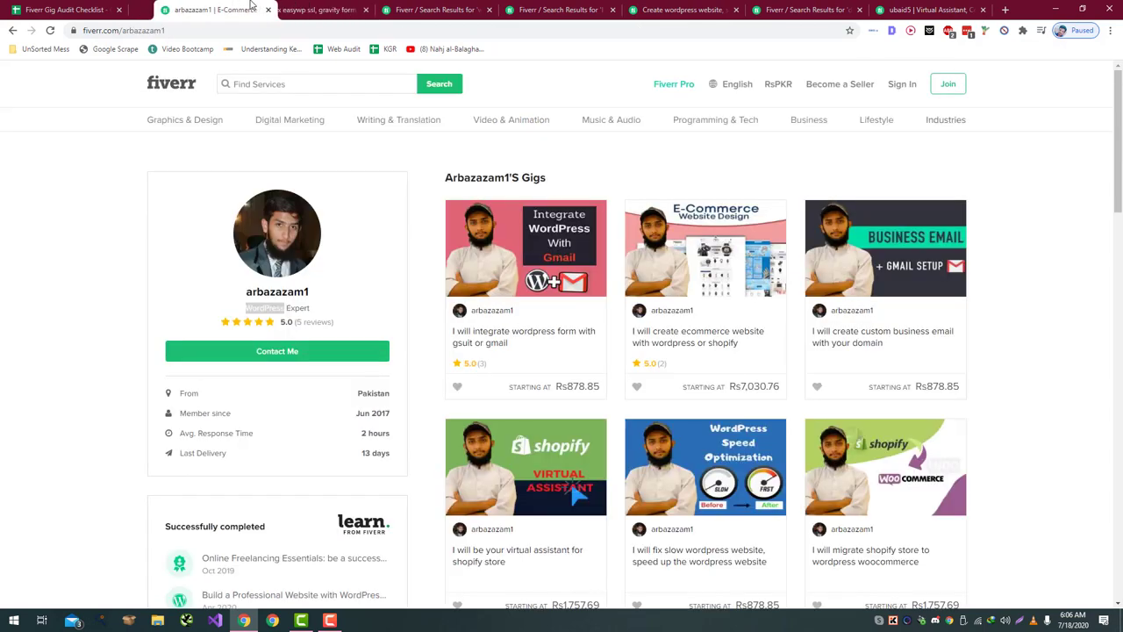
- Enter Perfect for row 4's Profile Image and reopen the seller's WordPress-to-Gmail gig
{"action": "key", "text": "ctrl+shift+Tab"}
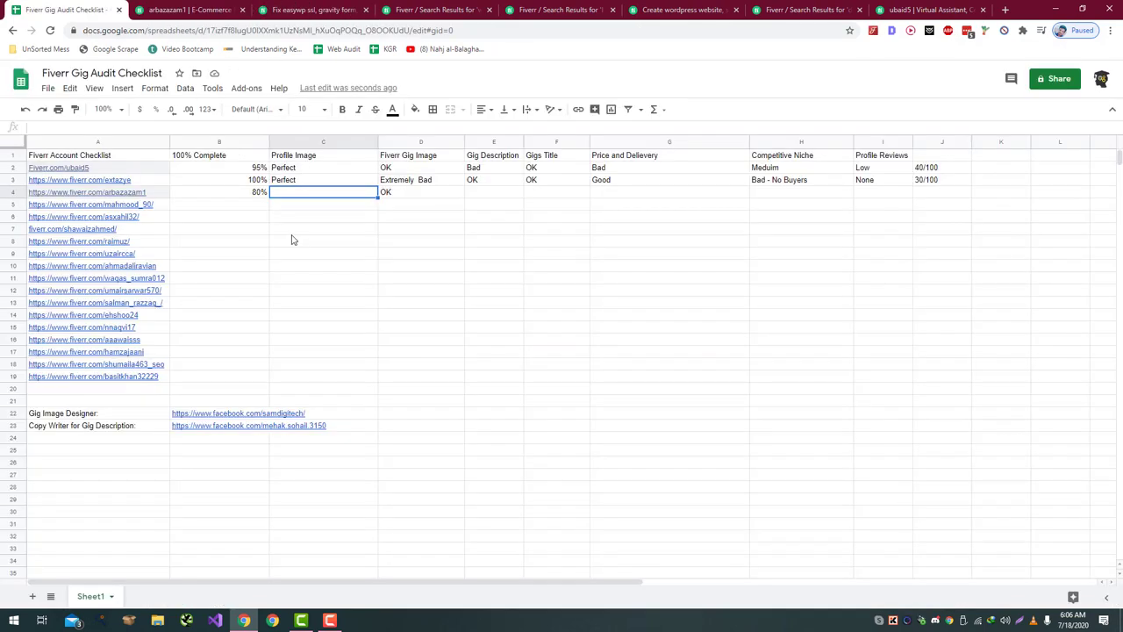
{"action": "type", "text": "Perfect"}
{"action": "key", "text": "Return"}
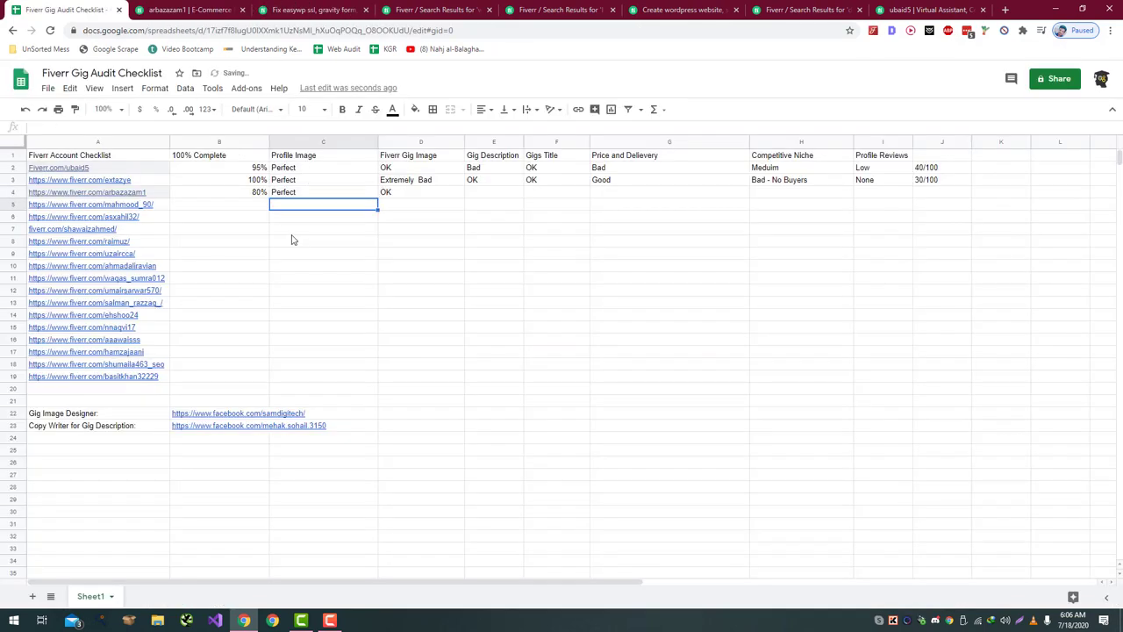
{"action": "key", "text": "Right"}
{"action": "key", "text": "Up"}
{"action": "key", "text": "Right"}
{"action": "key", "text": "ctrl+Tab"}
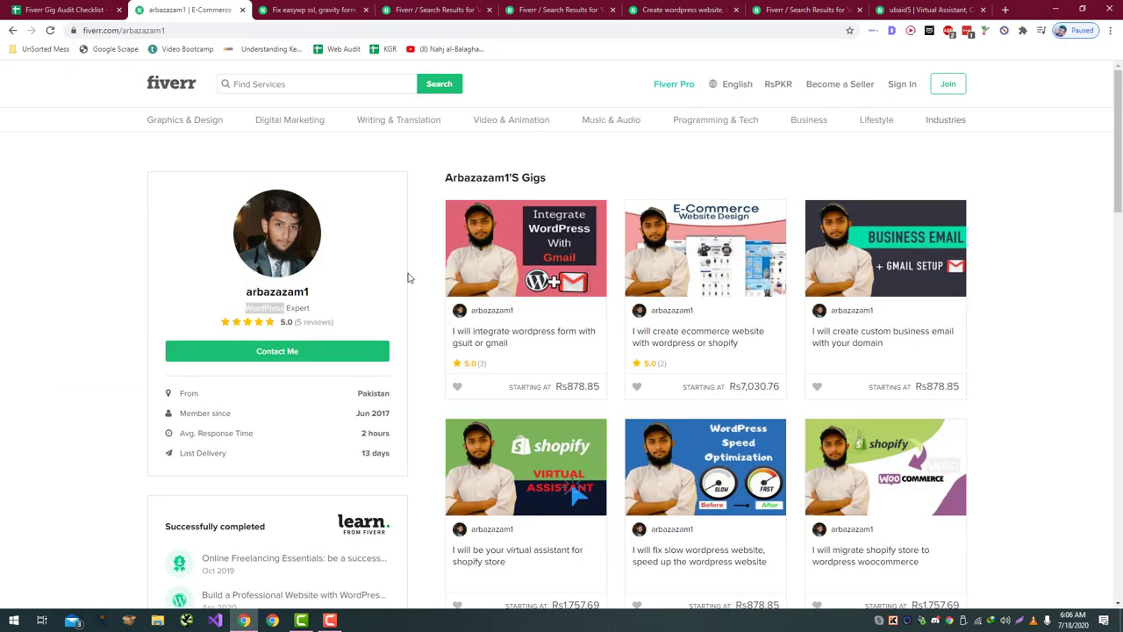
{"action": "left_click", "coordinate": [481, 347]}
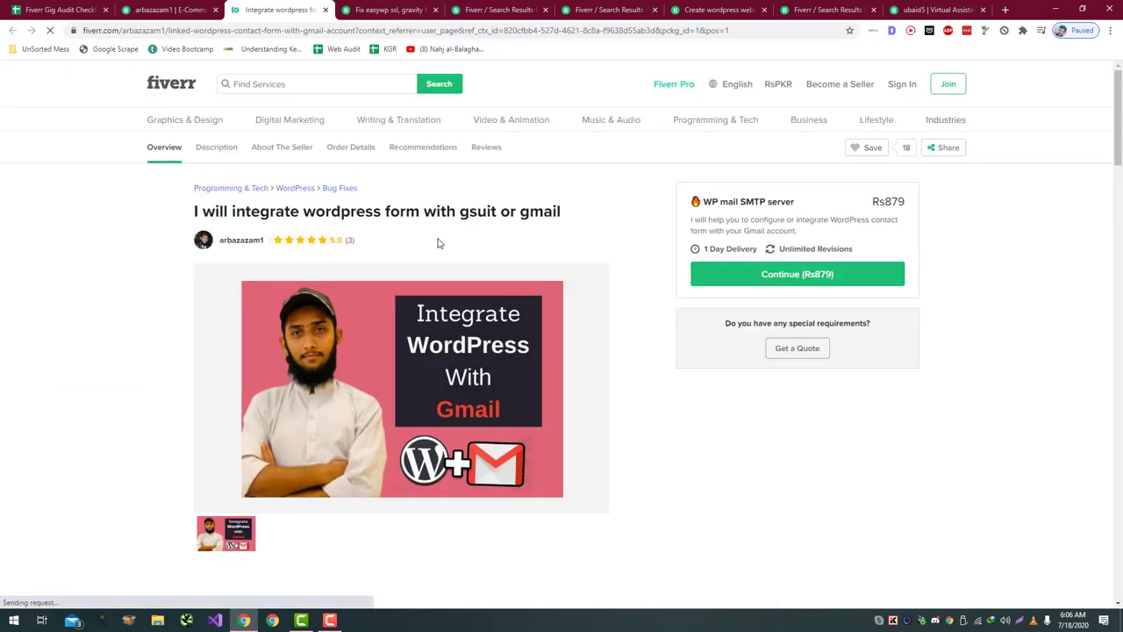
- Read through the gig description's greeting, pitch, Gmail integration sentence and 'I Will' list
{"action": "scroll", "coordinate": [441, 242], "scroll_direction": "down", "scroll_amount": 7}
{"action": "scroll", "coordinate": [443, 240], "scroll_direction": "up", "scroll_amount": 2}
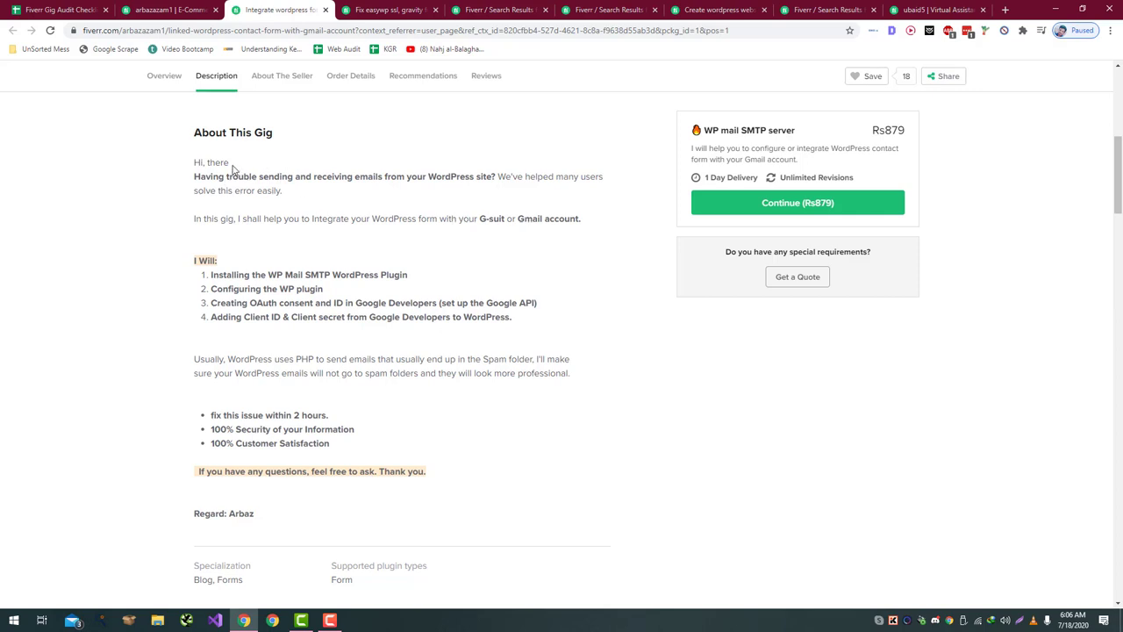
{"action": "left_click_drag", "start_coordinate": [233, 166], "coordinate": [196, 164]}
{"action": "left_click_drag", "start_coordinate": [208, 189], "coordinate": [372, 195]}
{"action": "left_click", "coordinate": [370, 194]}
{"action": "left_click_drag", "start_coordinate": [499, 178], "coordinate": [259, 201]}
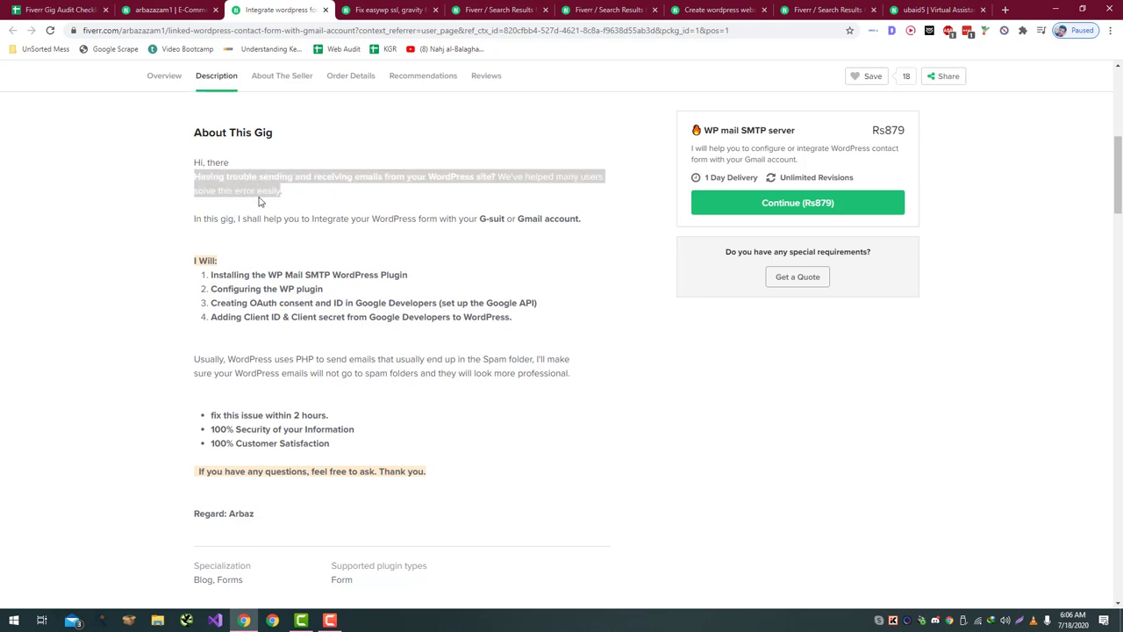
{"action": "left_click_drag", "start_coordinate": [194, 221], "coordinate": [547, 221]}
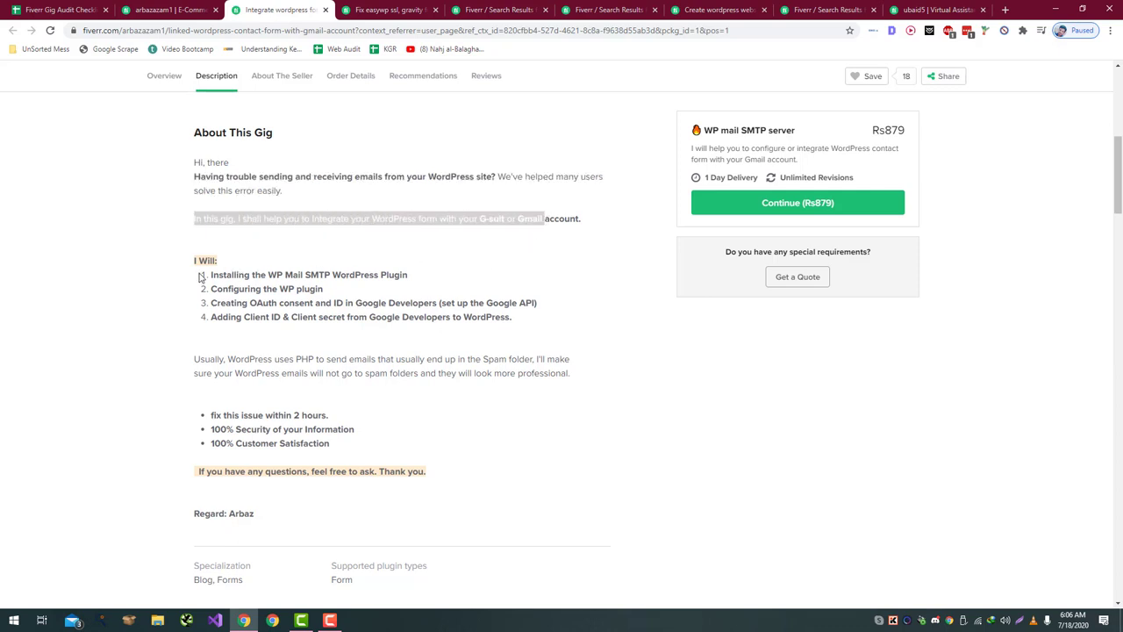
{"action": "left_click_drag", "start_coordinate": [193, 261], "coordinate": [269, 278]}
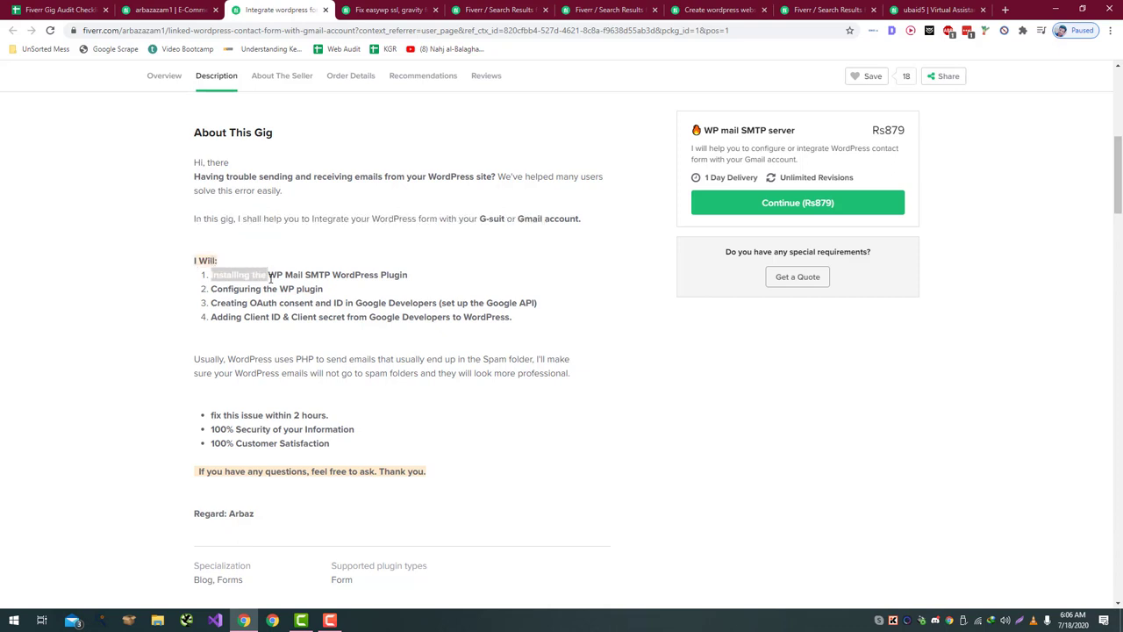
{"action": "scroll", "coordinate": [261, 272], "scroll_direction": "down", "scroll_amount": 2}
{"action": "left_click_drag", "start_coordinate": [57, 10], "coordinate": [230, 37]}
{"action": "left_click", "coordinate": [236, 7]}
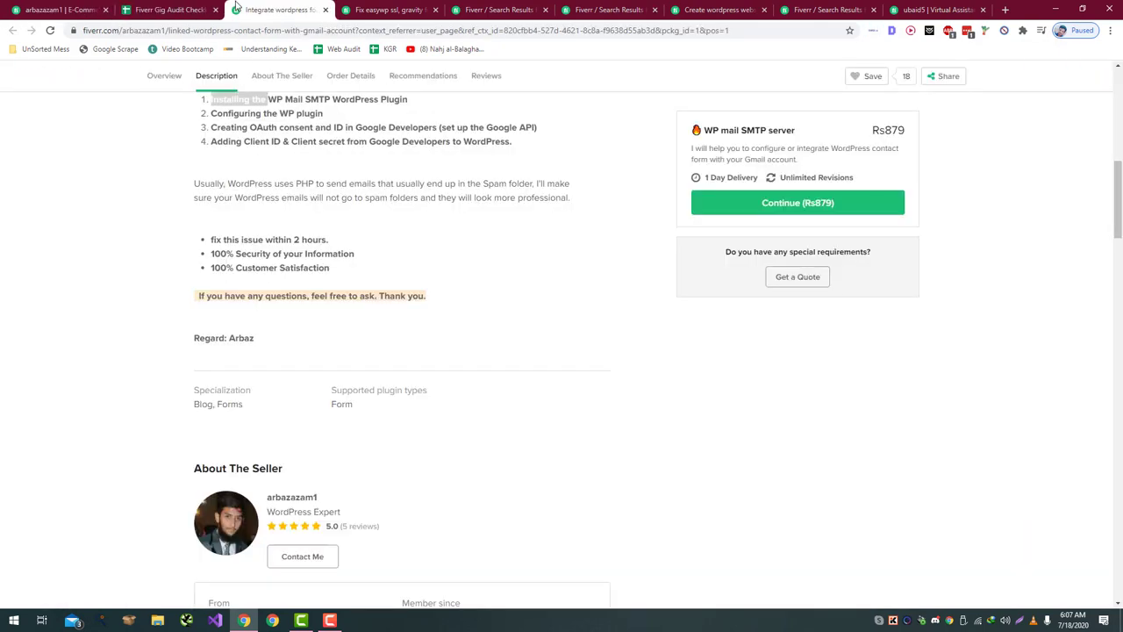
- Enter Bad in E4 as the Gig Description rating, then return to the gig
{"action": "left_click", "coordinate": [184, 10]}
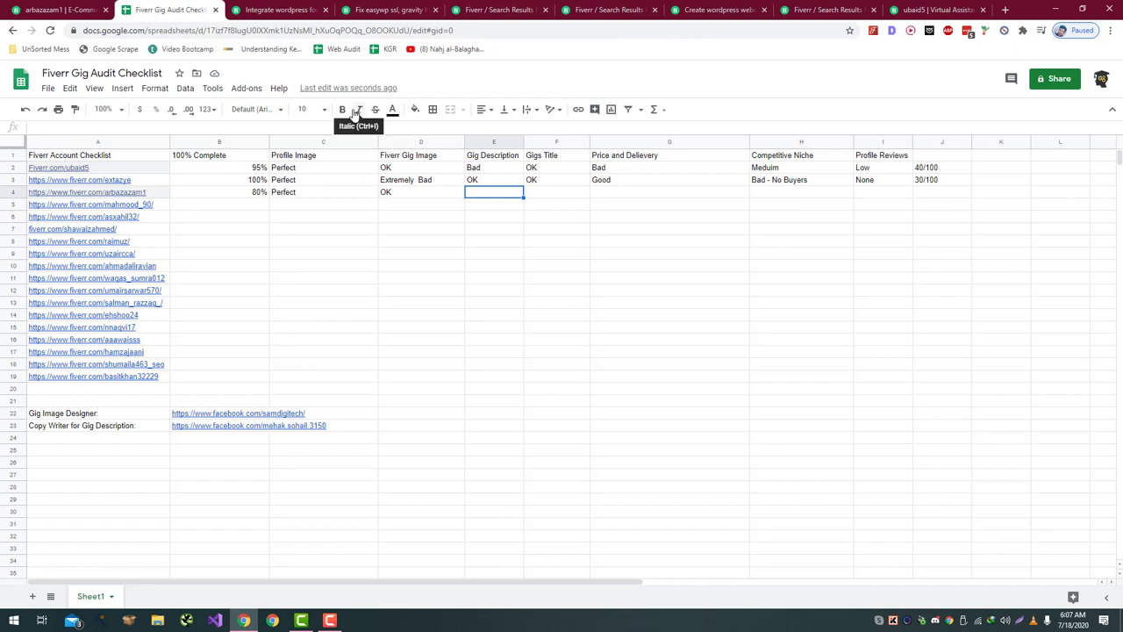
{"action": "type", "text": "Bad"}
{"action": "key", "text": "Tab"}
{"action": "key", "text": "ctrl+Tab"}
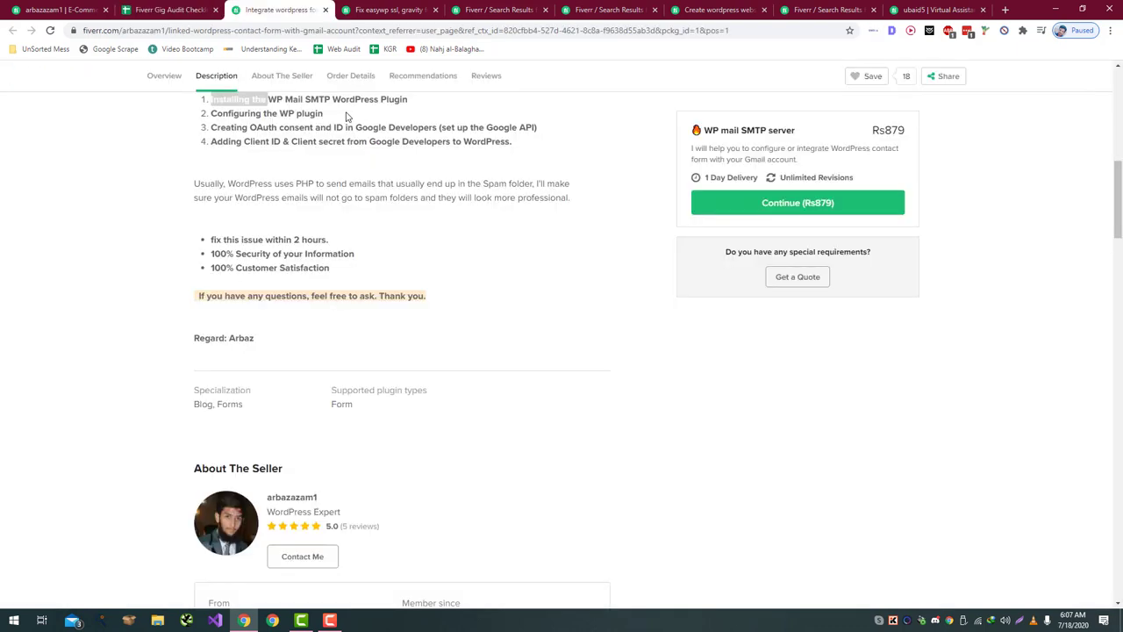
{"action": "scroll", "coordinate": [342, 121], "scroll_direction": "up", "scroll_amount": 10}
{"action": "key", "text": "ctrl+shift+Tab"}
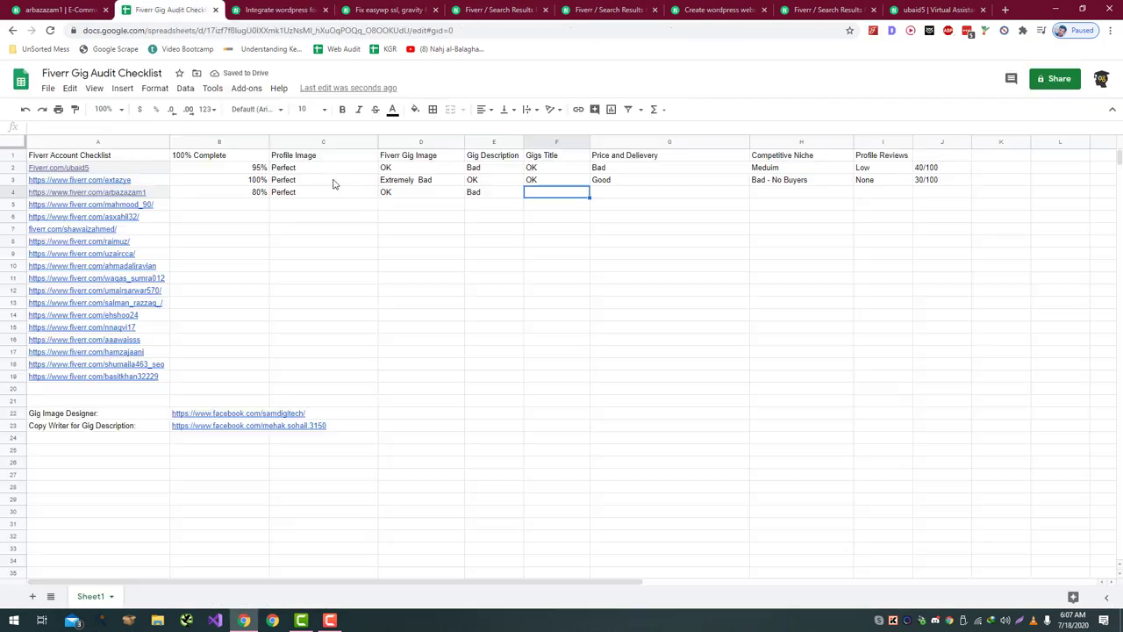
{"action": "key", "text": "ctrl+Tab"}
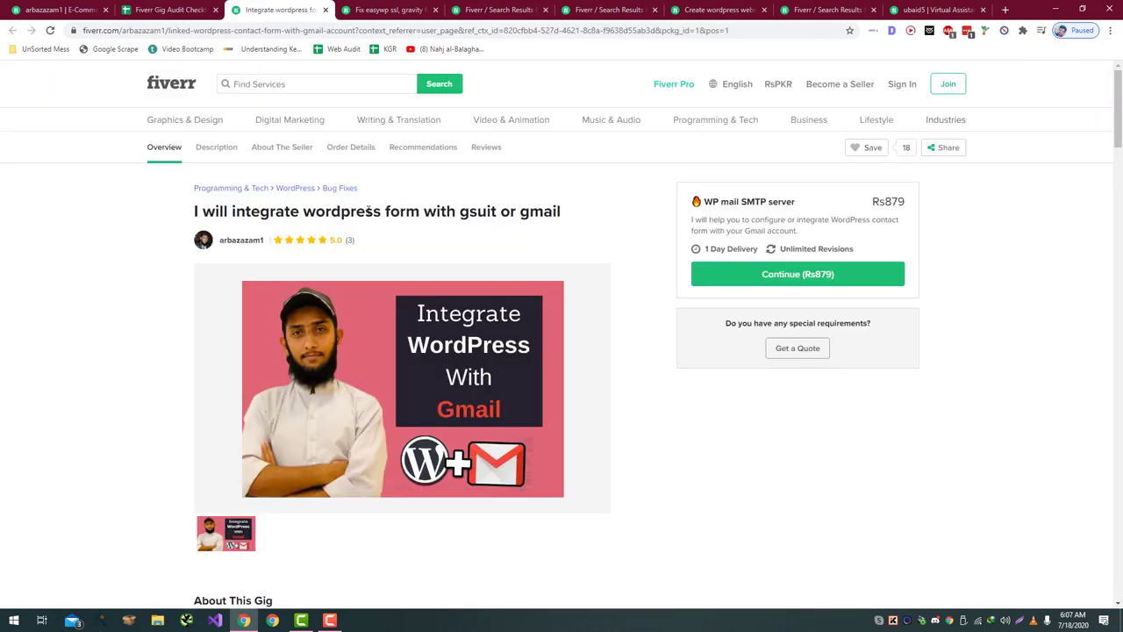
- Open the third seller's profile and review their ecommerce website gig
{"action": "scroll", "coordinate": [369, 212], "scroll_direction": "down", "scroll_amount": 3}
{"action": "scroll", "coordinate": [364, 218], "scroll_direction": "up", "scroll_amount": 4}
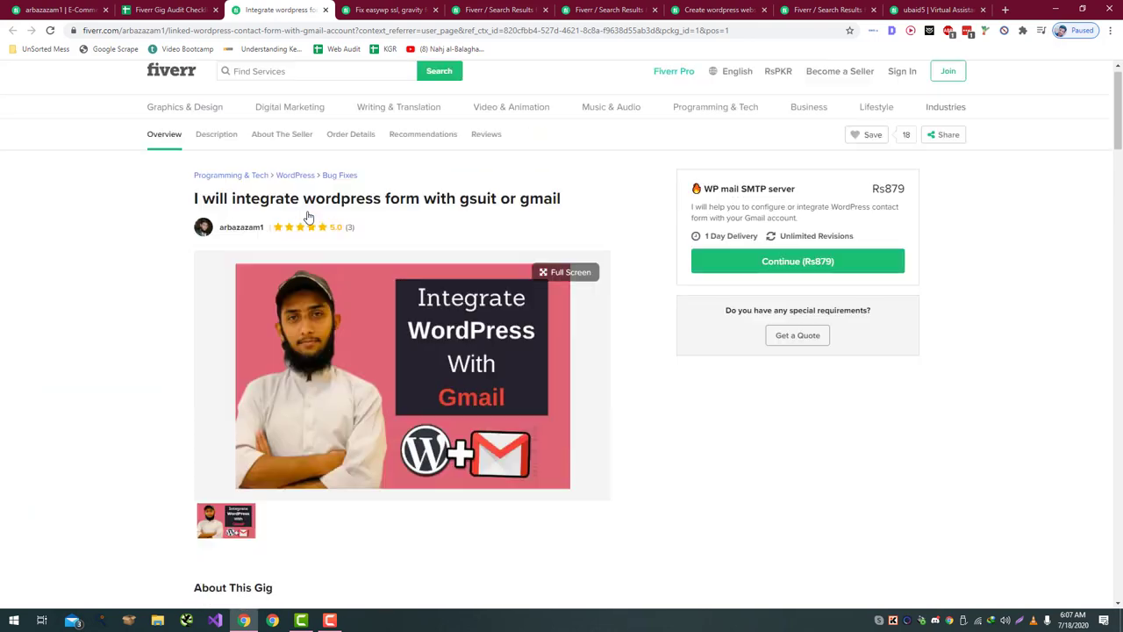
{"action": "left_click", "coordinate": [234, 240]}
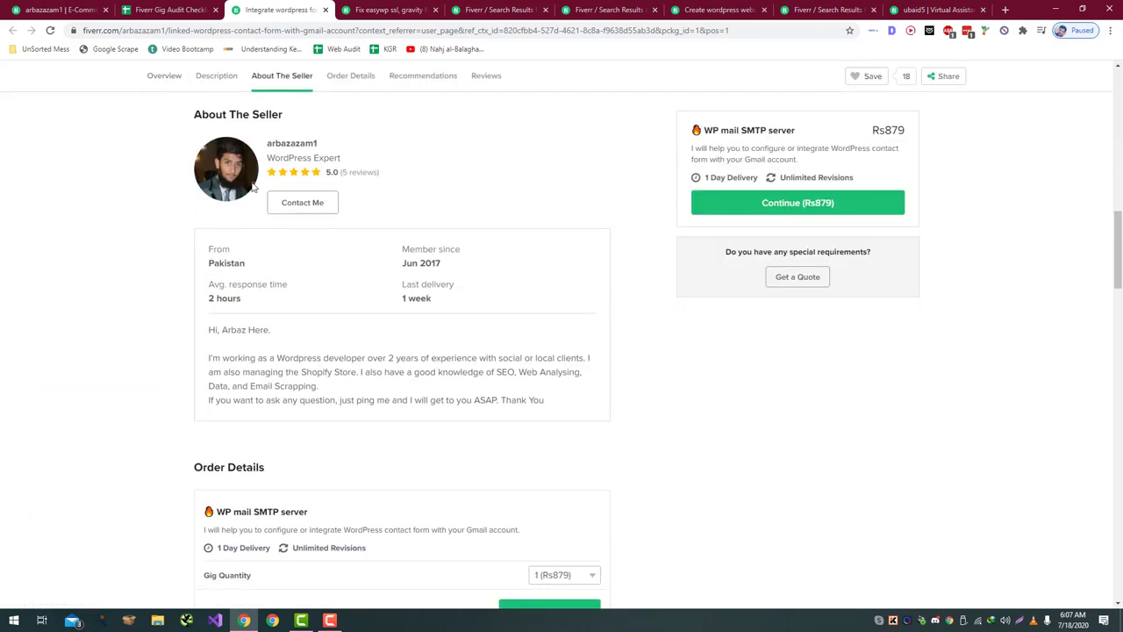
{"action": "left_click", "coordinate": [293, 147]}
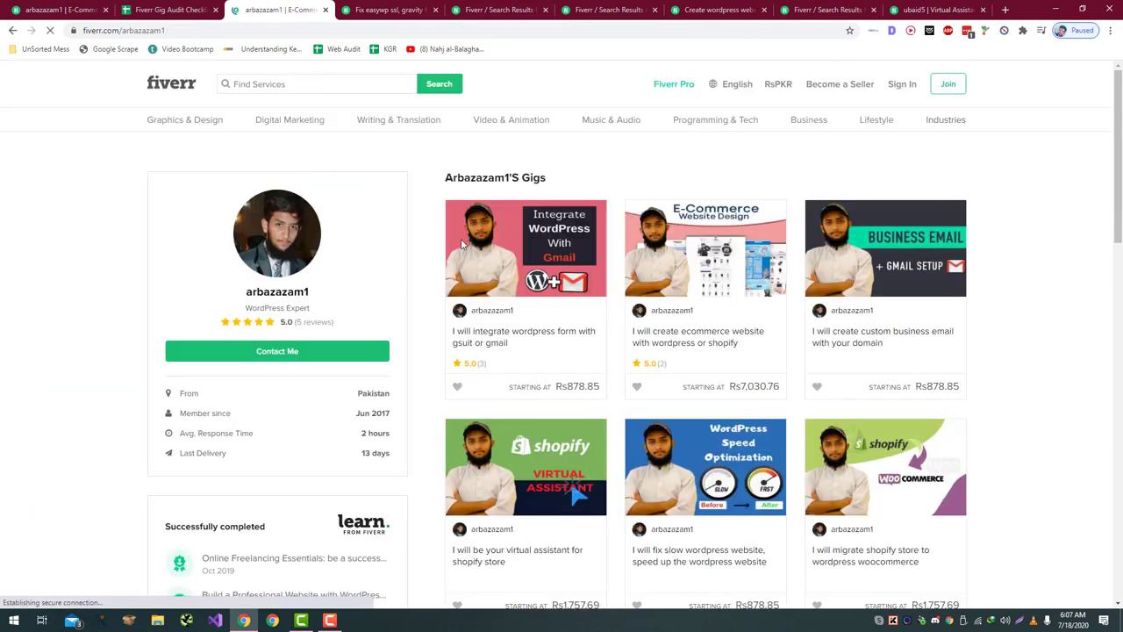
{"action": "left_click", "coordinate": [689, 338]}
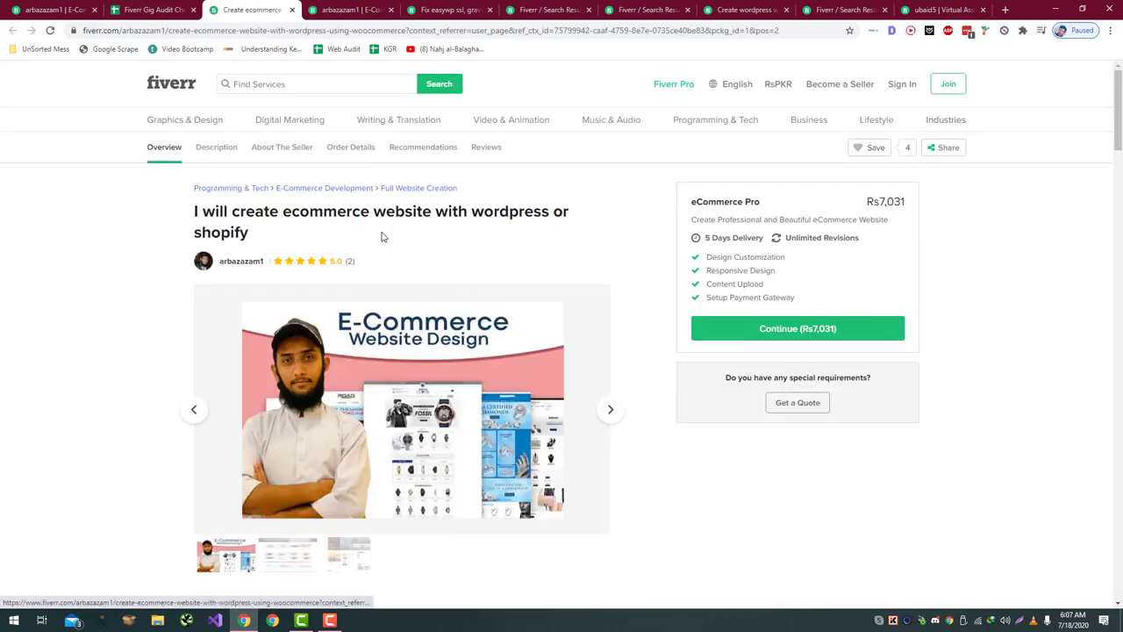
{"action": "scroll", "coordinate": [381, 235], "scroll_direction": "down", "scroll_amount": 5}
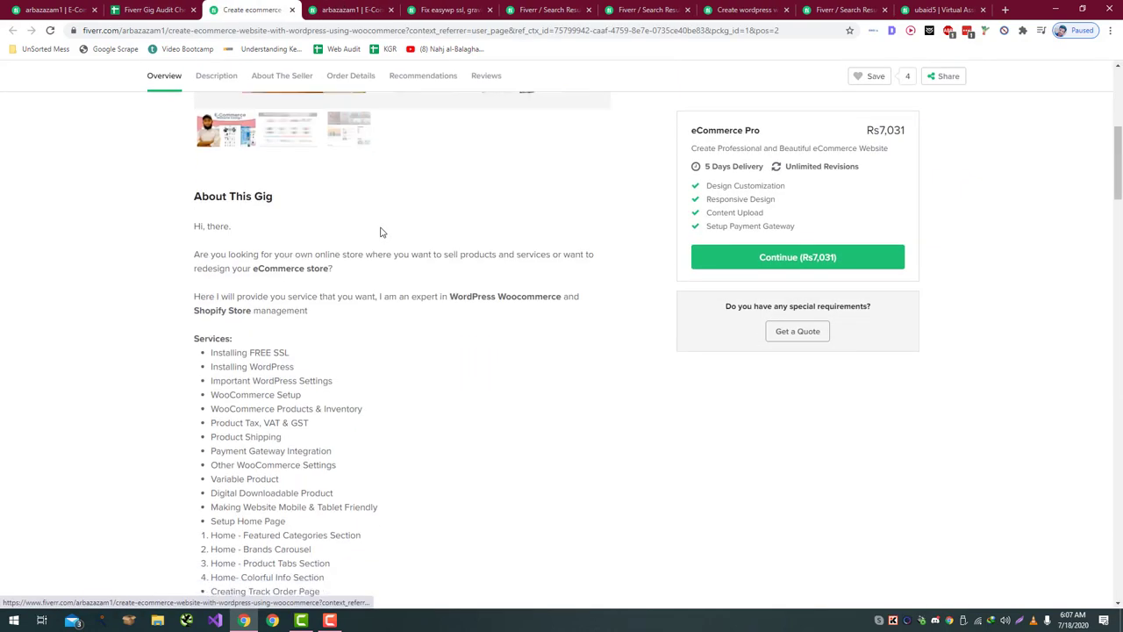
{"action": "scroll", "coordinate": [381, 231], "scroll_direction": "up", "scroll_amount": 4}
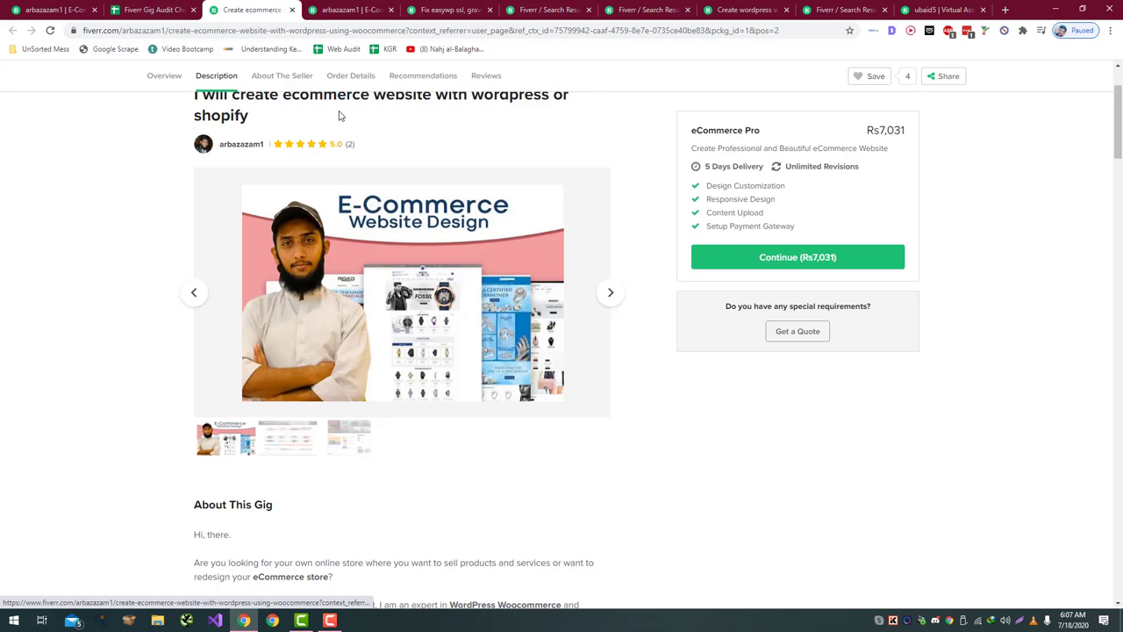
{"action": "key", "text": "ctrl+shift+Tab"}
{"action": "key", "text": "ctrl+Tab"}
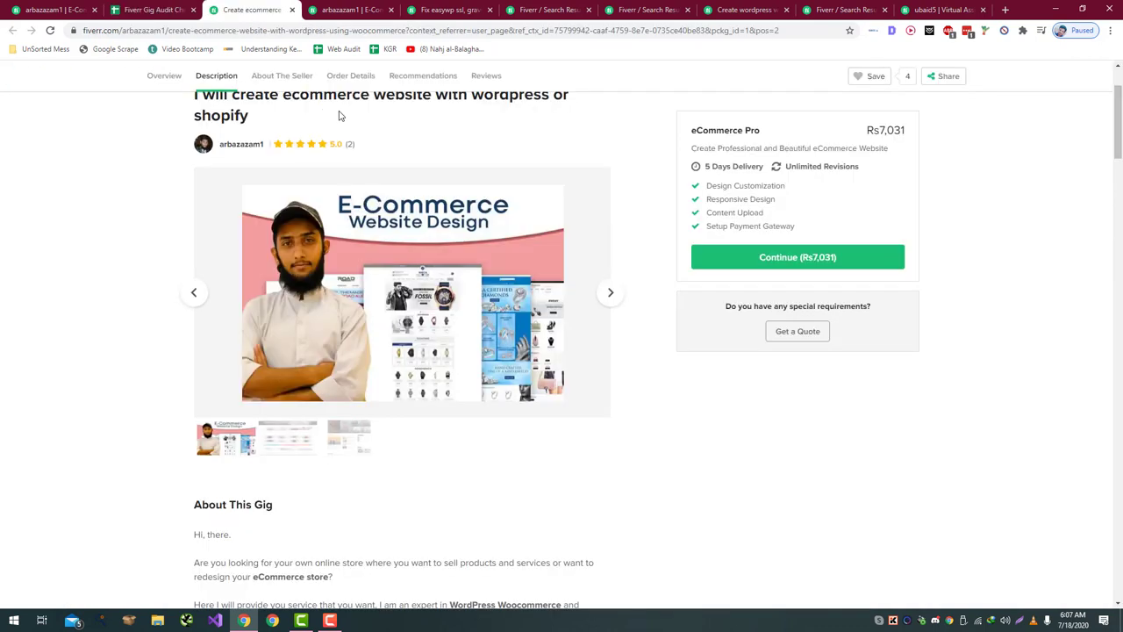
- Rate row 4's Gigs Title as OK in F4
{"action": "key", "text": "ctrl+shift+Tab"}
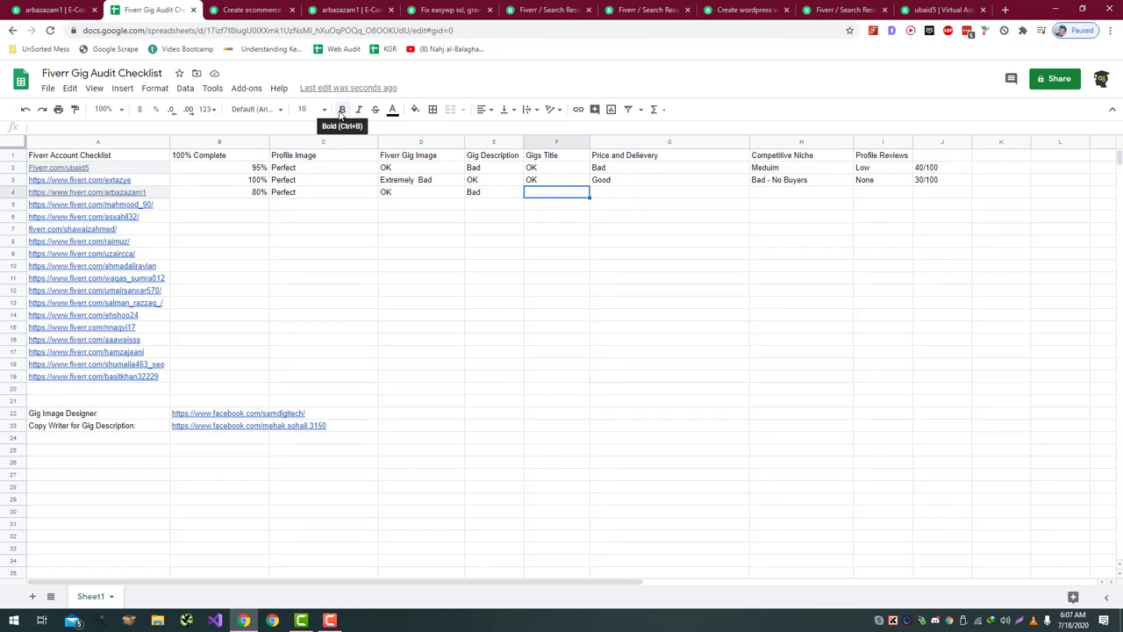
{"action": "type", "text": "OK"}
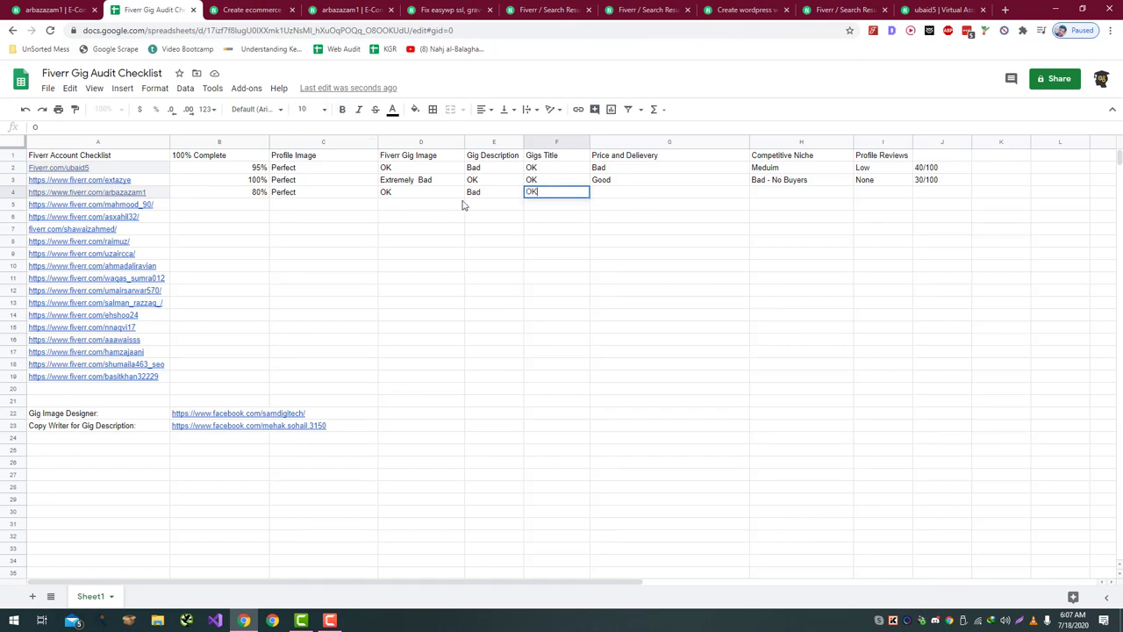
{"action": "key", "text": "Tab"}
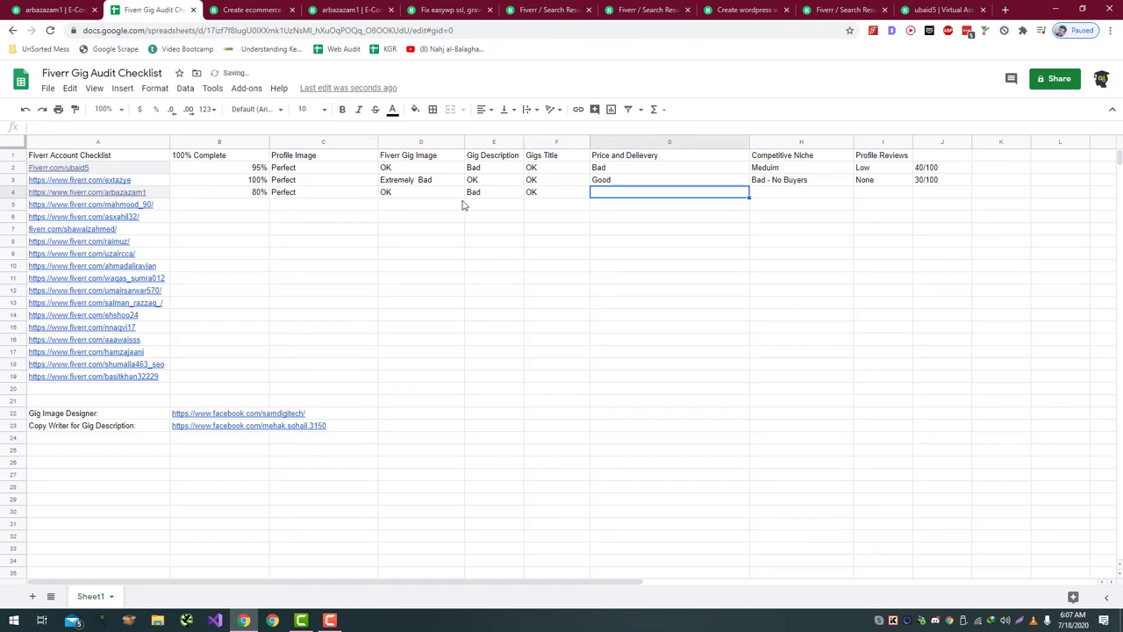
{"action": "key", "text": "ctrl+Tab"}
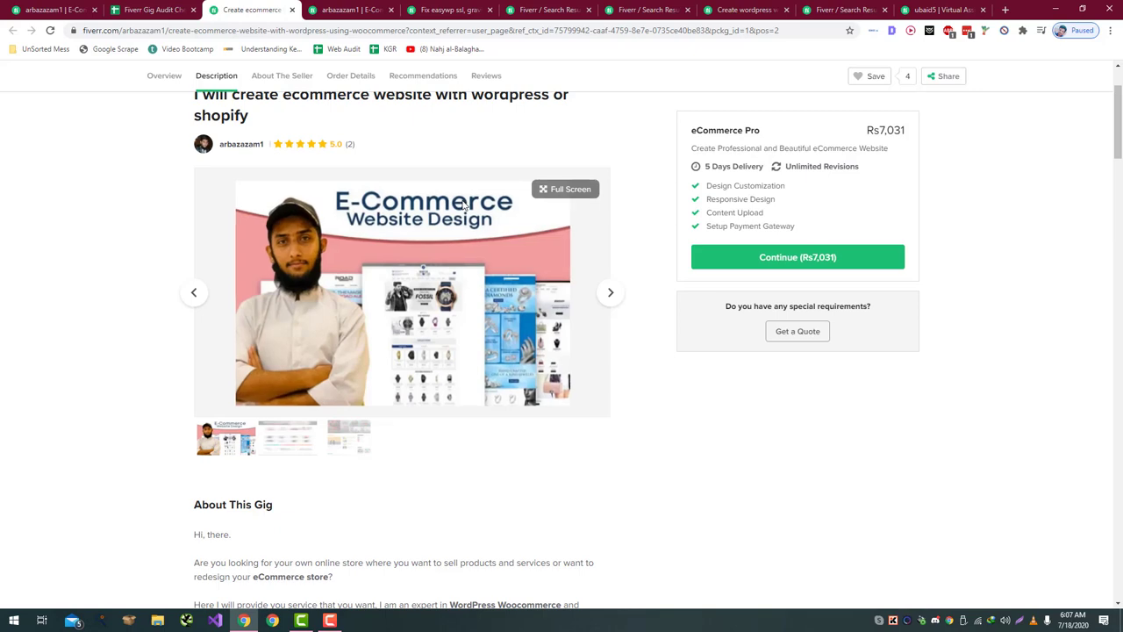
- Open the seller's WordPress–Gmail integration gig to compare it with the ecommerce gig
{"action": "scroll", "coordinate": [517, 250], "scroll_direction": "up", "scroll_amount": 3}
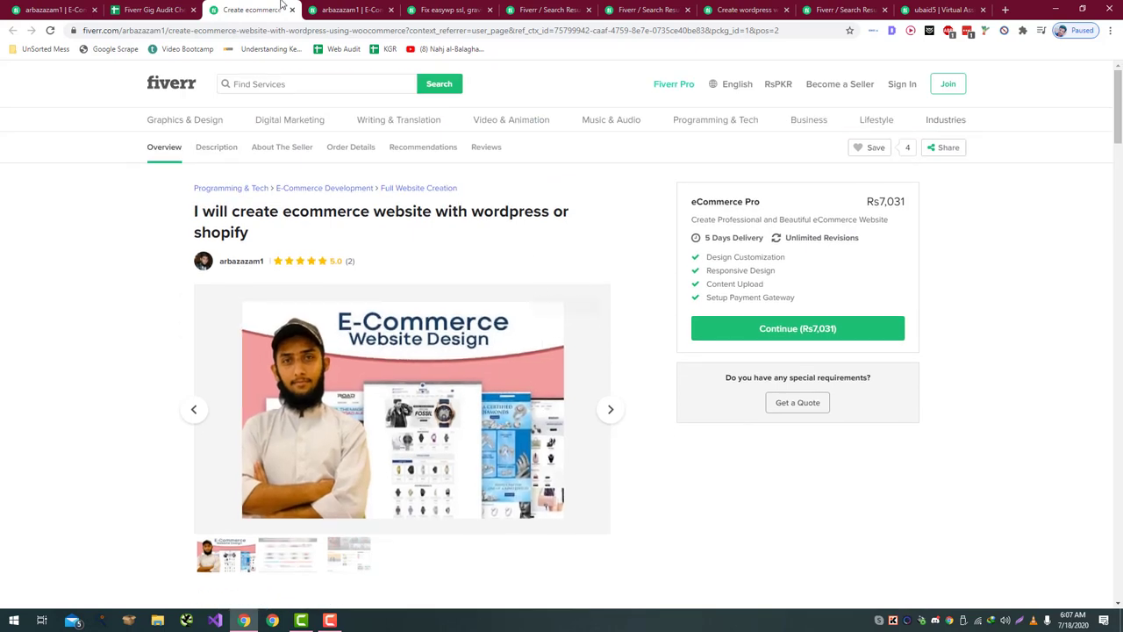
{"action": "left_click_drag", "start_coordinate": [15, 5], "coordinate": [149, 9]}
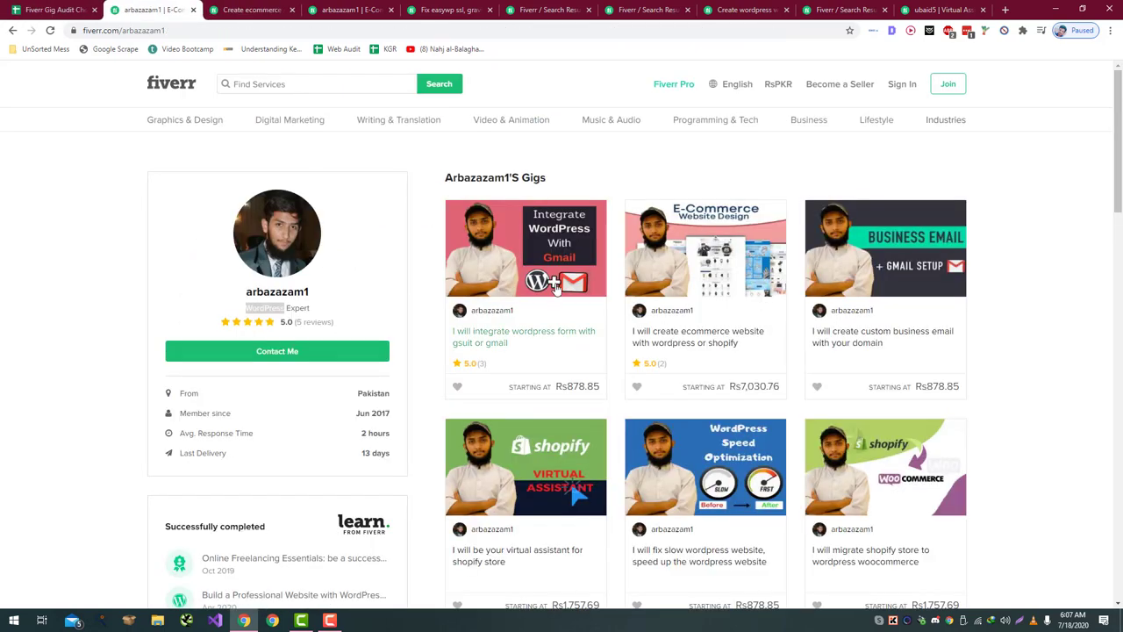
{"action": "left_click", "coordinate": [512, 335]}
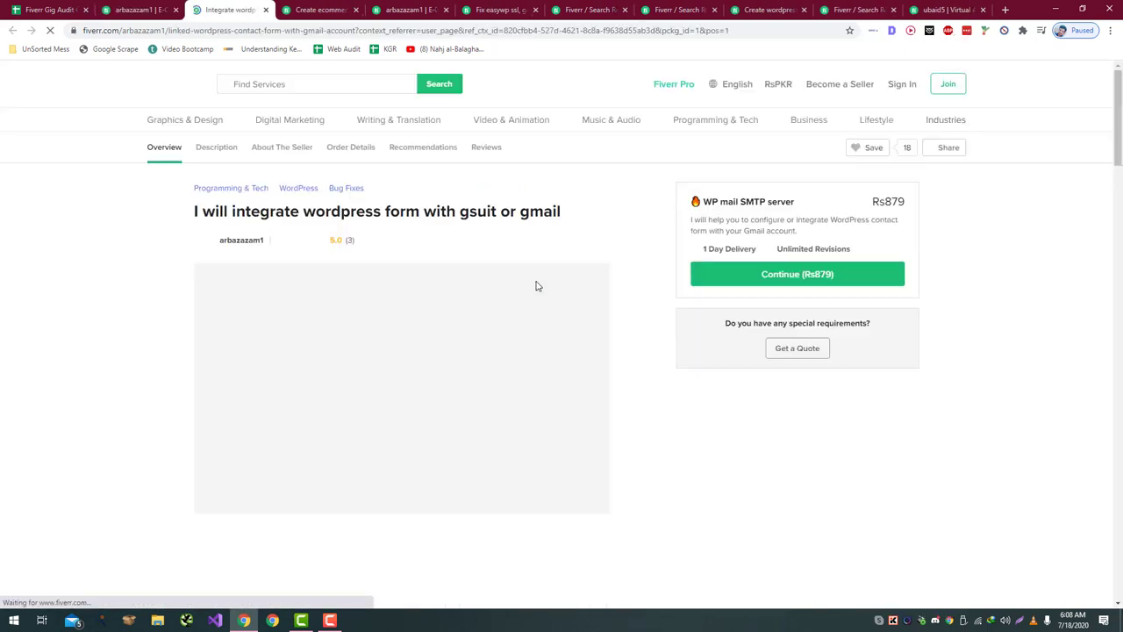
{"action": "key", "text": "ctrl+Tab"}
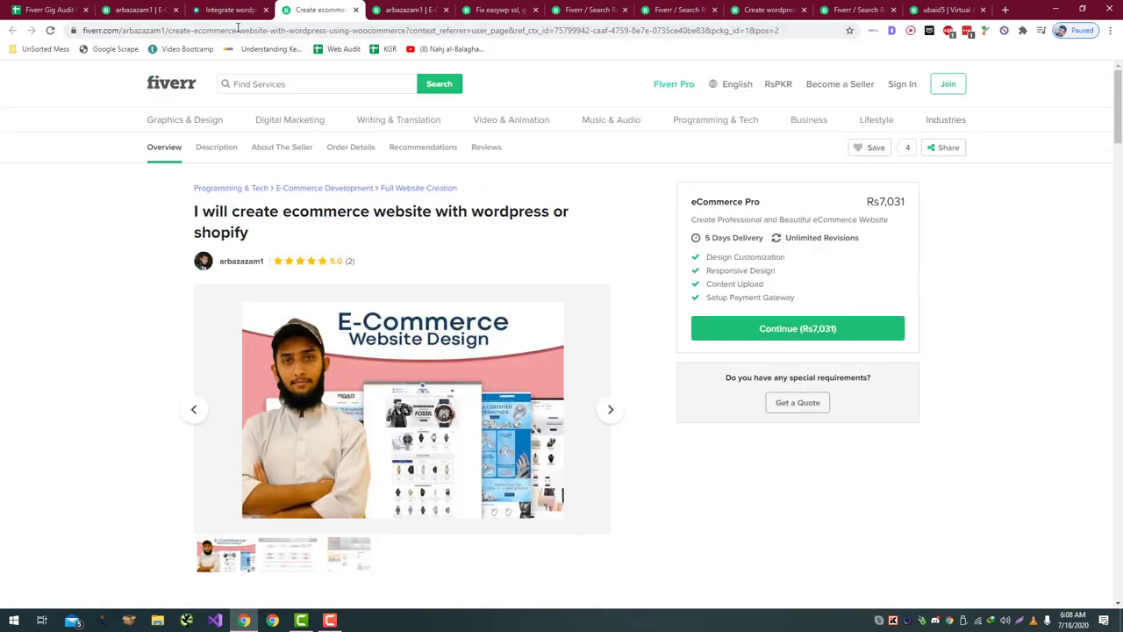
{"action": "scroll", "coordinate": [307, 220], "scroll_direction": "down", "scroll_amount": 10}
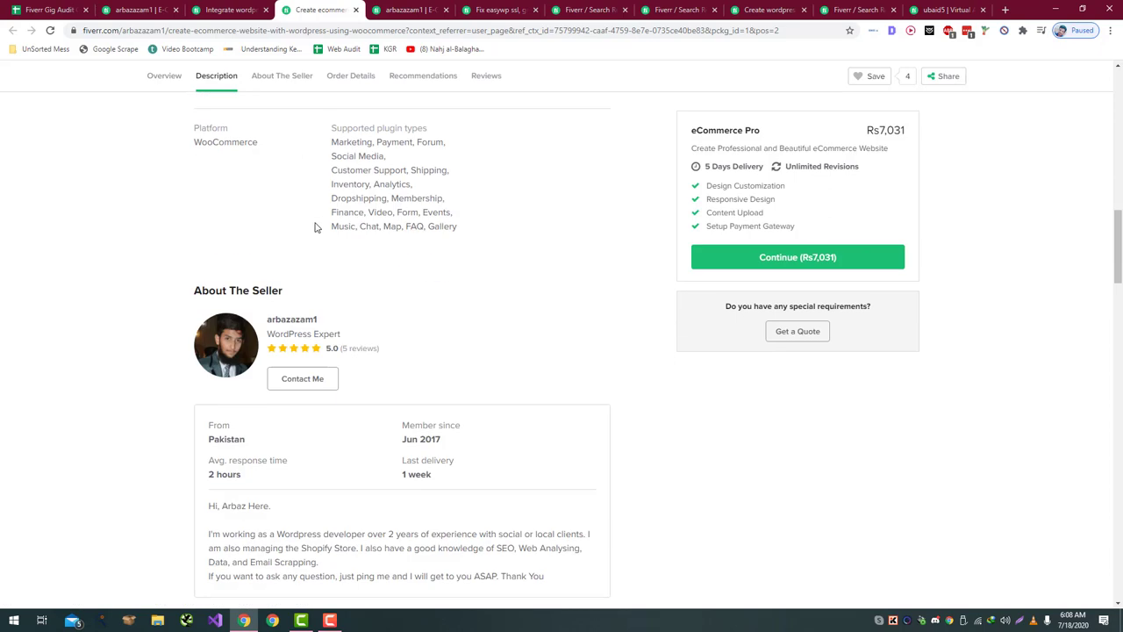
{"action": "left_click", "coordinate": [140, 9]}
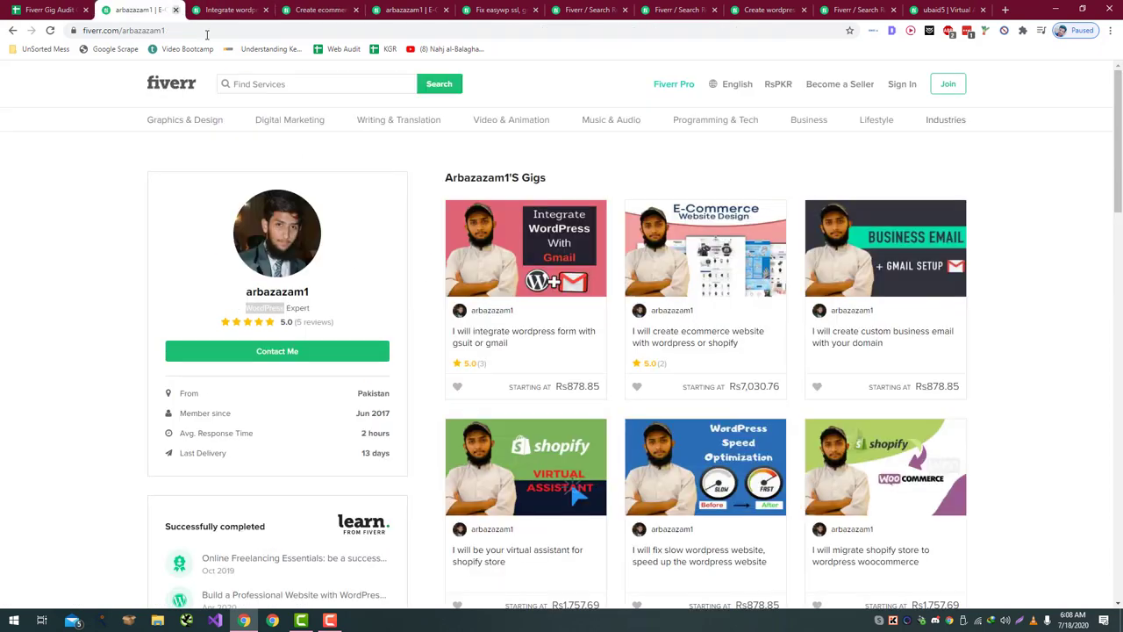
{"action": "left_click", "coordinate": [186, 9]}
- Rate row 4's Price and Delivery as Bad in G4
{"action": "key", "text": "ctrl+1"}
{"action": "key", "text": "ctrl+shift+Page_Down"}
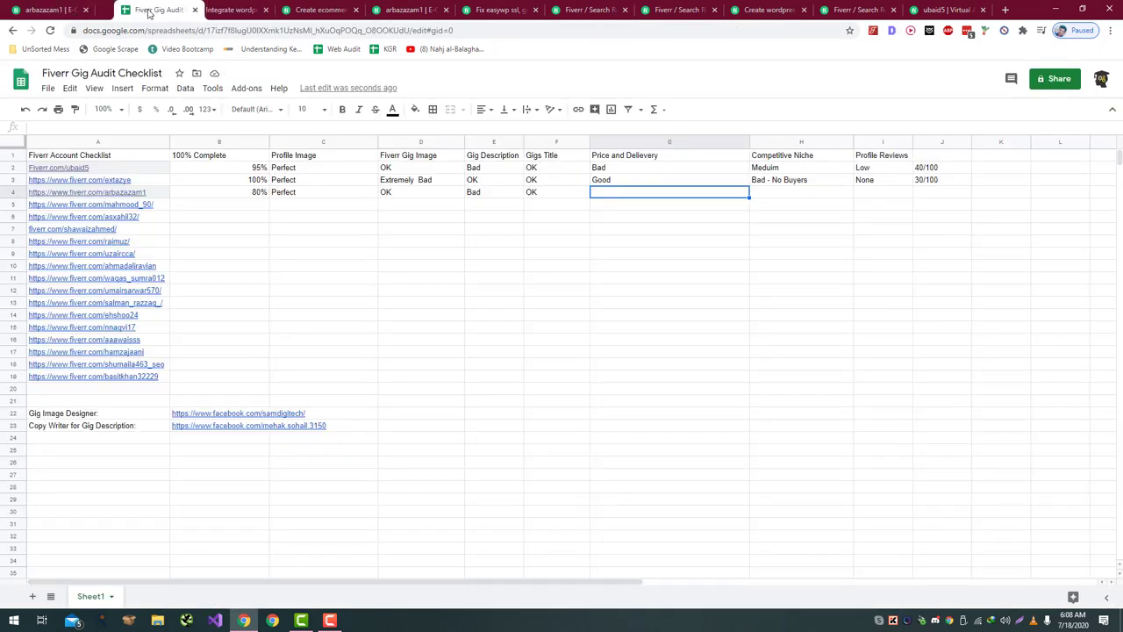
{"action": "type", "text": "Bad"}
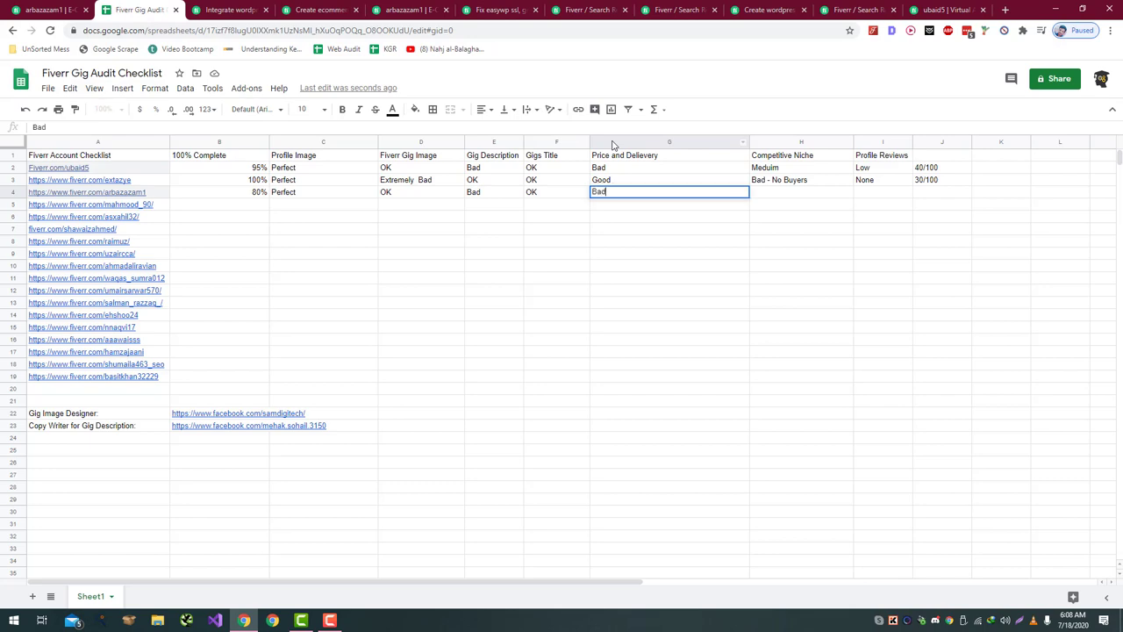
{"action": "key", "text": "Tab"}
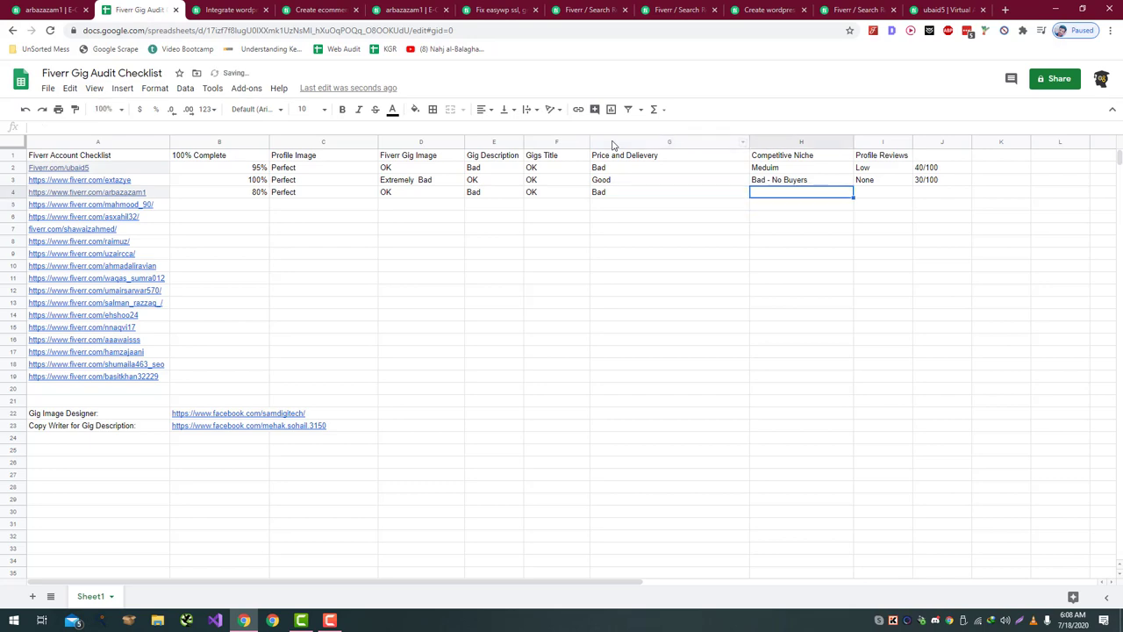
{"action": "key", "text": "ctrl+Tab"}
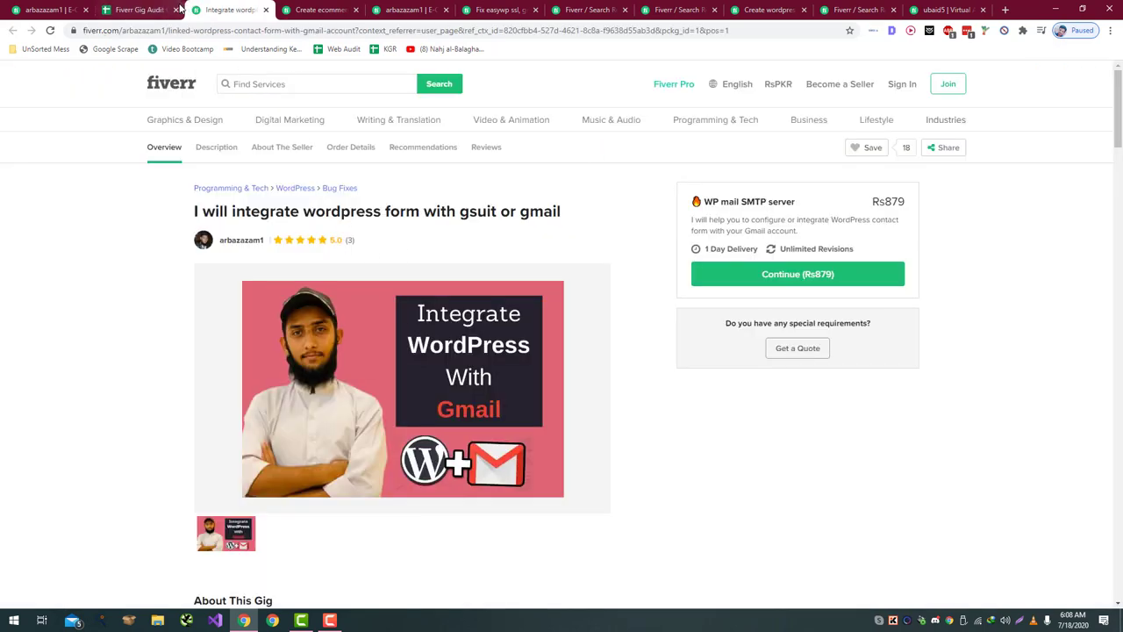
- Open the seller's custom business email gig from their profile page
{"action": "left_click", "coordinate": [251, 242]}
{"action": "left_click", "coordinate": [286, 144]}
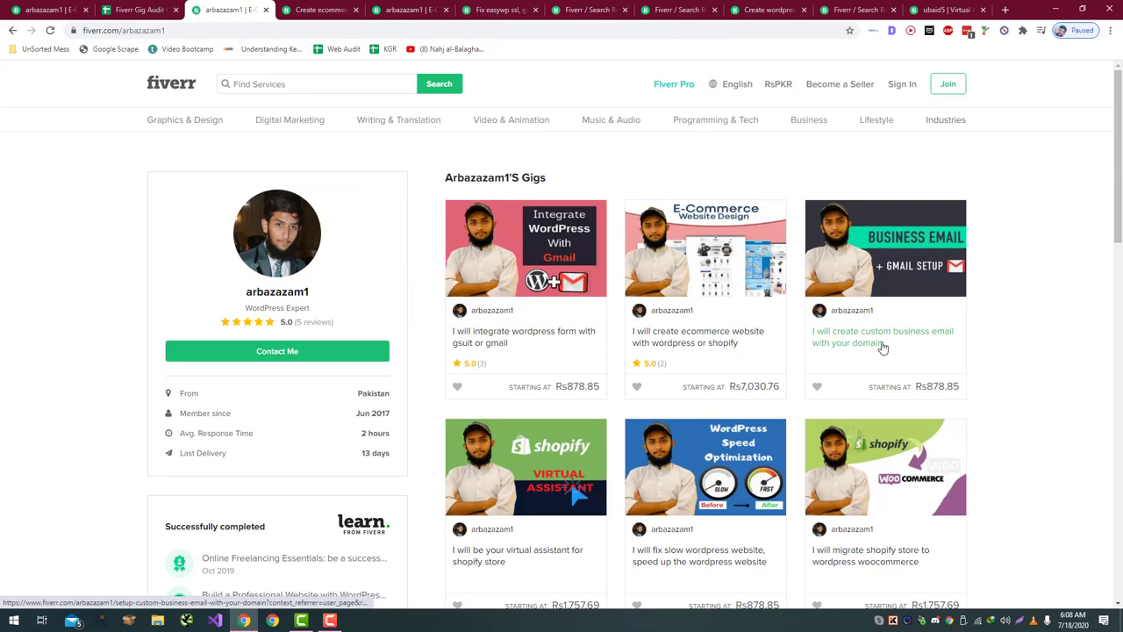
{"action": "left_click", "coordinate": [879, 345]}
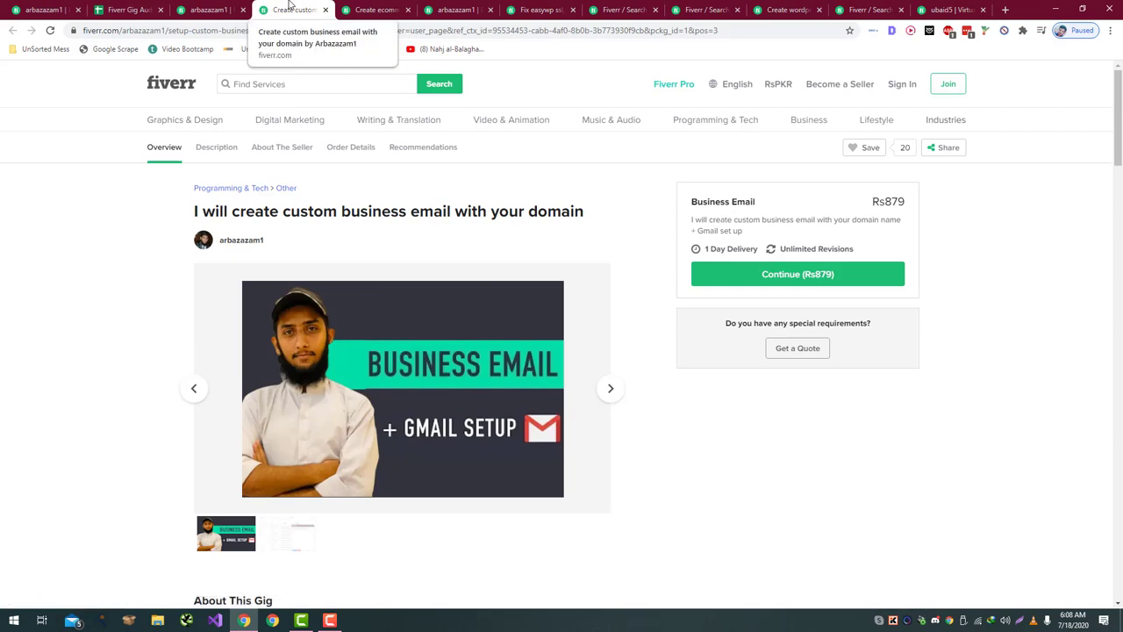
{"action": "left_click", "coordinate": [325, 10]}
{"action": "scroll", "coordinate": [524, 373], "scroll_direction": "down", "scroll_amount": 3}
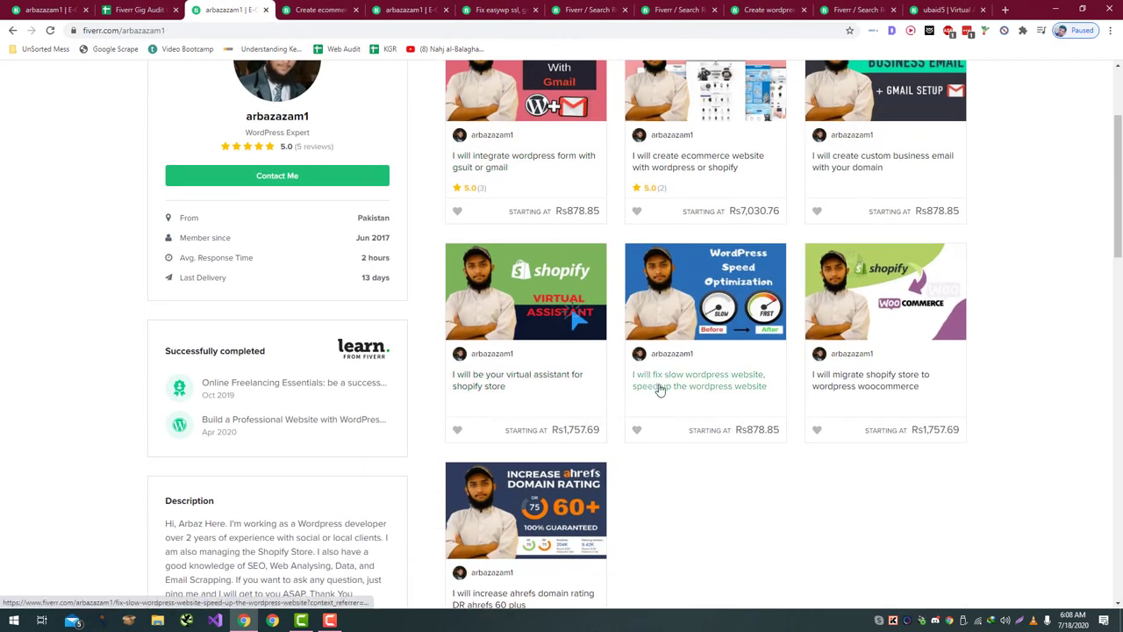
{"action": "scroll", "coordinate": [763, 384], "scroll_direction": "down", "scroll_amount": 1}
{"action": "scroll", "coordinate": [764, 381], "scroll_direction": "down", "scroll_amount": 3}
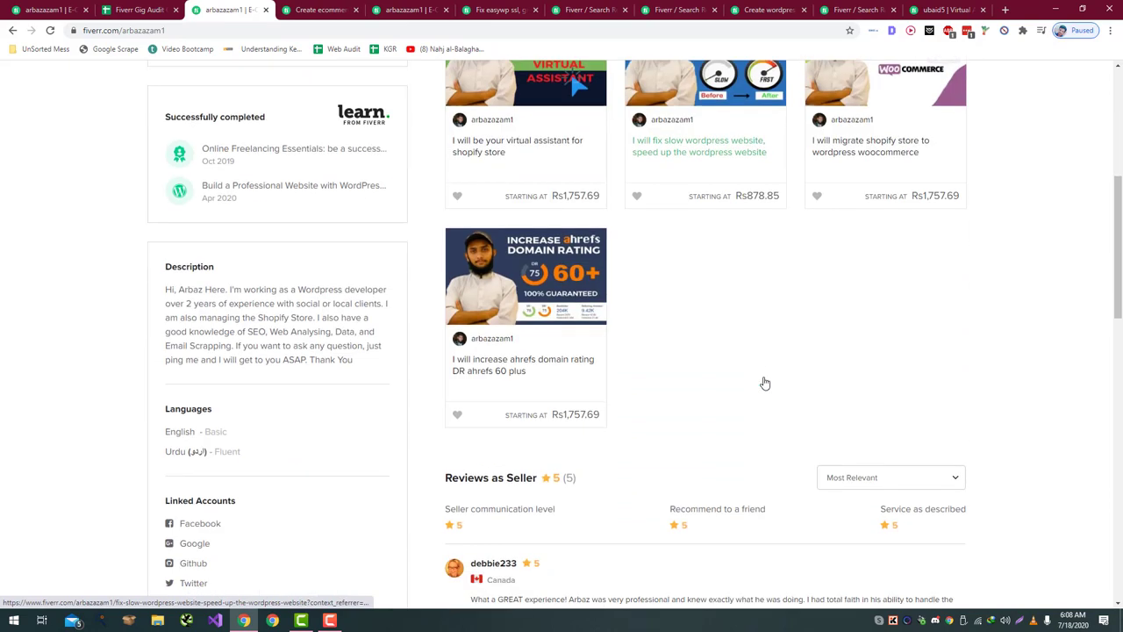
{"action": "scroll", "coordinate": [559, 360], "scroll_direction": "up", "scroll_amount": 6}
{"action": "scroll", "coordinate": [559, 360], "scroll_direction": "up", "scroll_amount": 1}
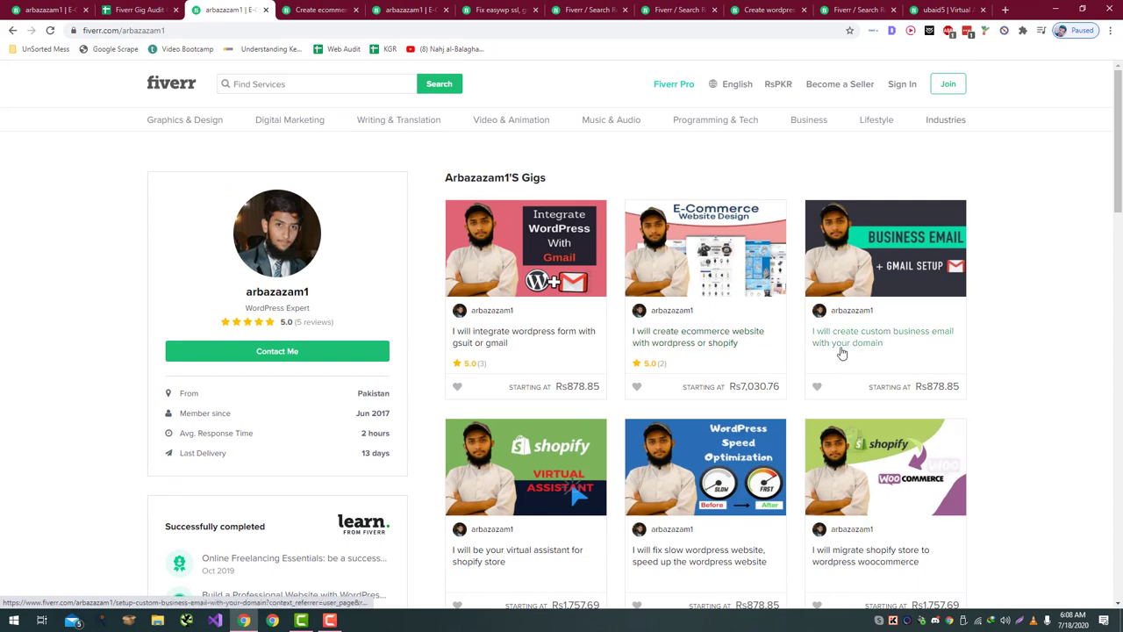
{"action": "left_click", "coordinate": [841, 344]}
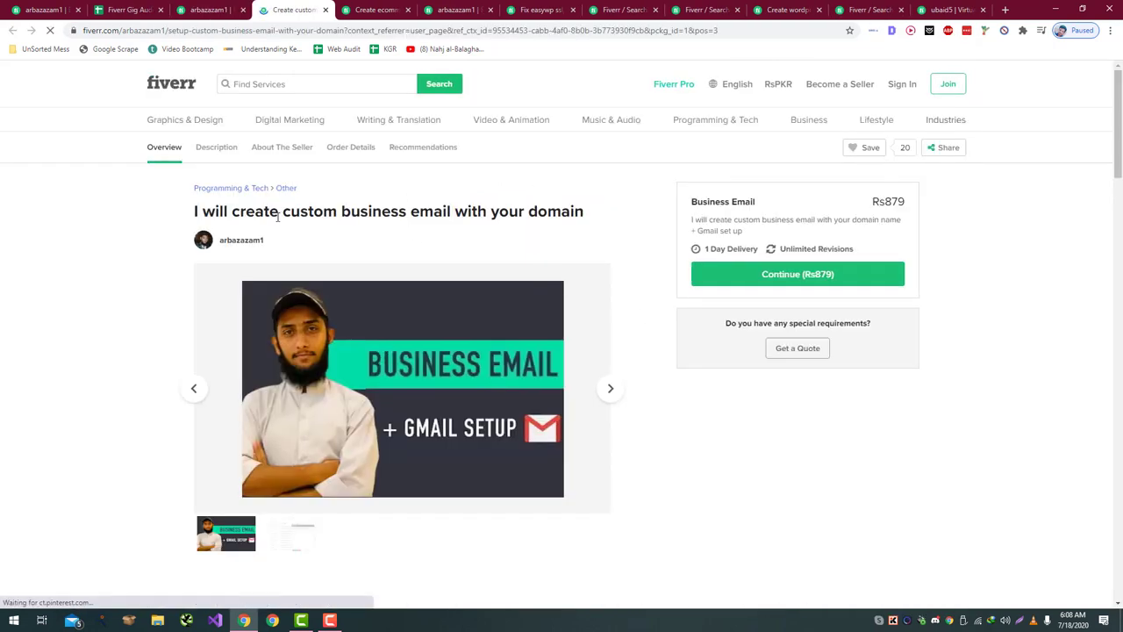
- Search Fiverr using the business email gig's copied title
{"action": "left_click_drag", "start_coordinate": [283, 215], "coordinate": [585, 214]}
{"action": "key", "text": "ctrl+c"}
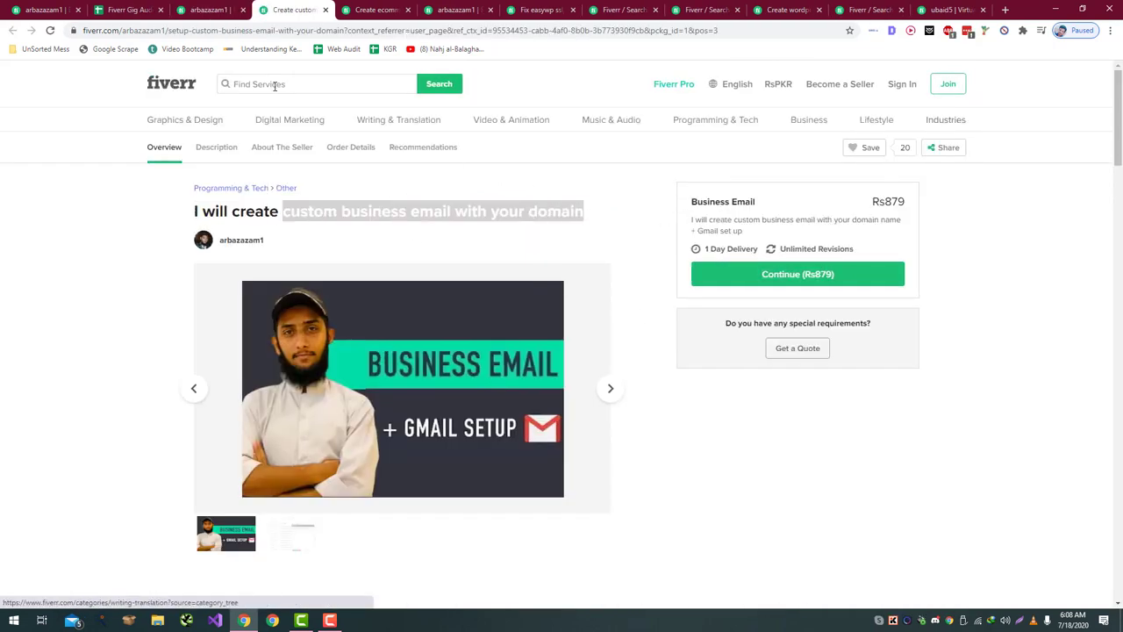
{"action": "left_click", "coordinate": [275, 85]}
{"action": "key", "text": "ctrl+v"}
{"action": "key", "text": "Return"}
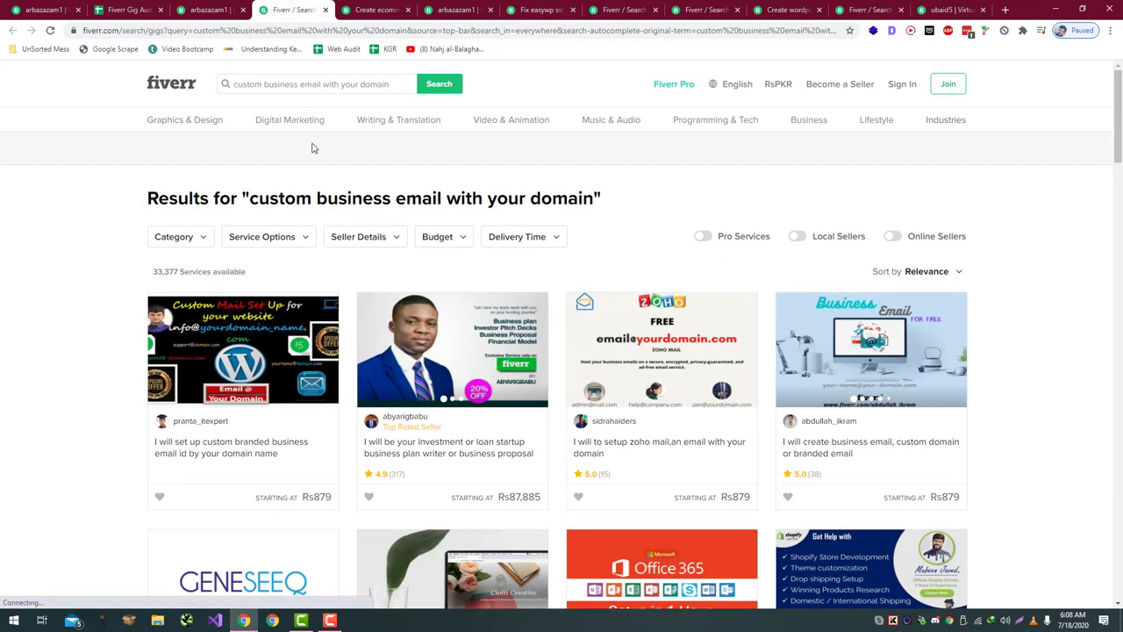
- Narrow the Fiverr search query to 'custom business email' and rerun it
{"action": "left_click", "coordinate": [310, 85]}
{"action": "type", "text": "ema"}
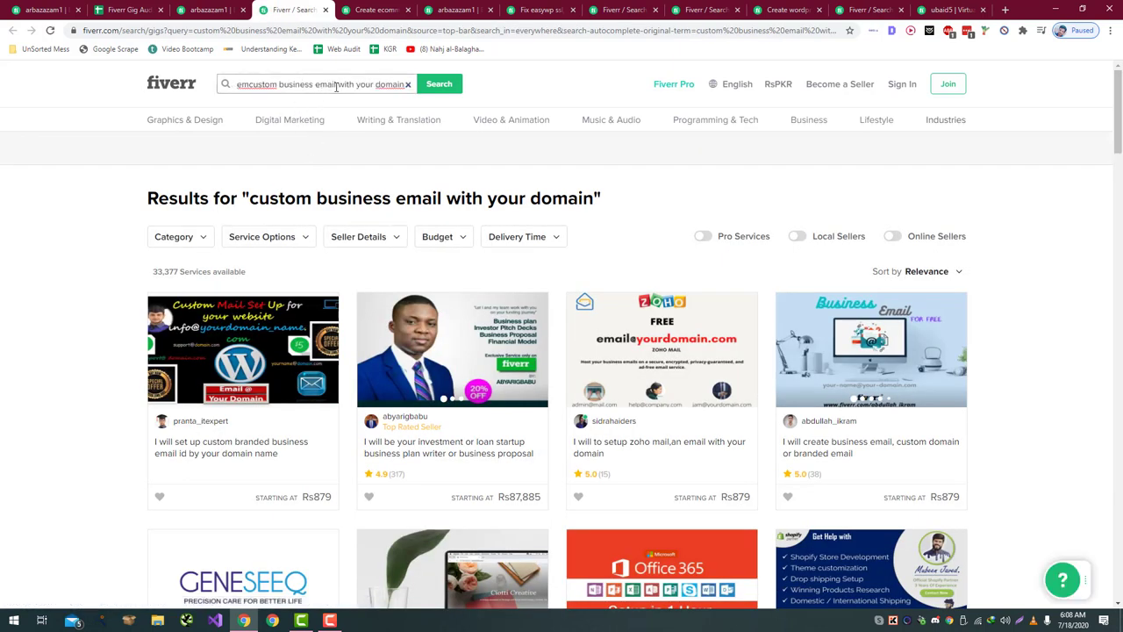
{"action": "type", "text": "il"}
{"action": "left_click", "coordinate": [368, 114]}
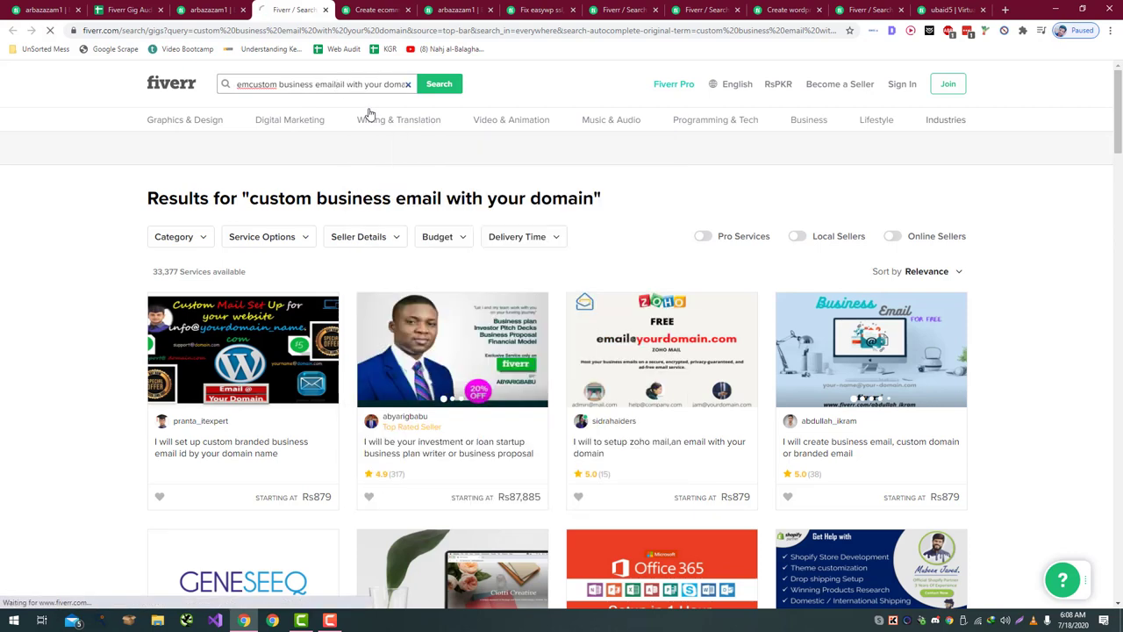
{"action": "left_click", "coordinate": [294, 84]}
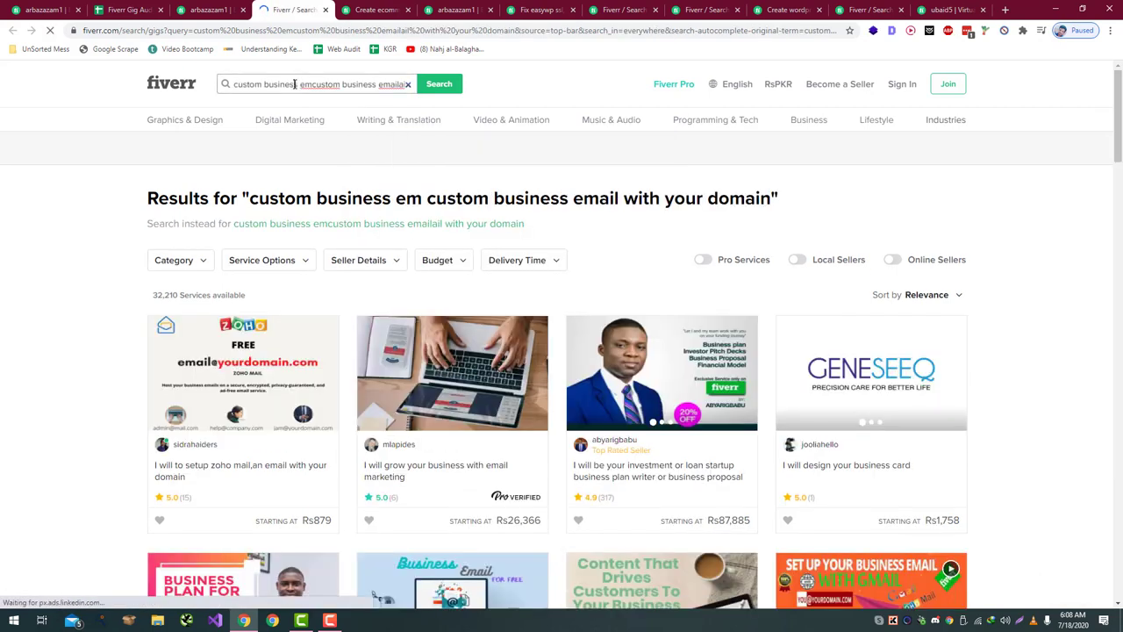
{"action": "type", "text": "nes"}
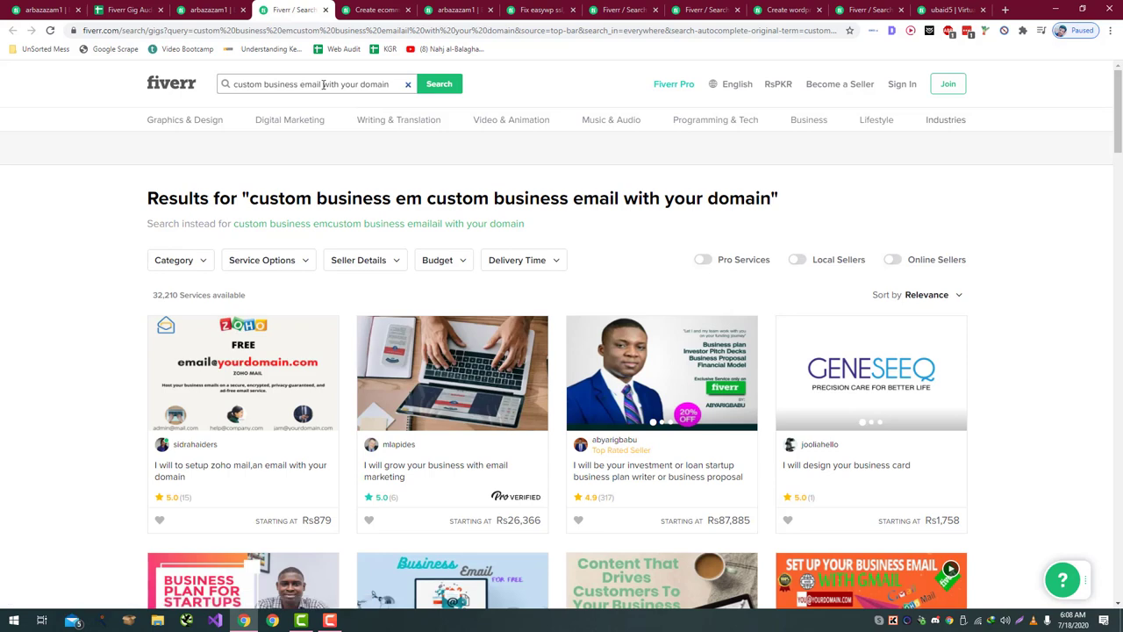
{"action": "left_click", "coordinate": [322, 84]}
{"action": "key", "text": "shift+End"}
{"action": "key", "text": "BackSpace"}
{"action": "key", "text": "Return"}
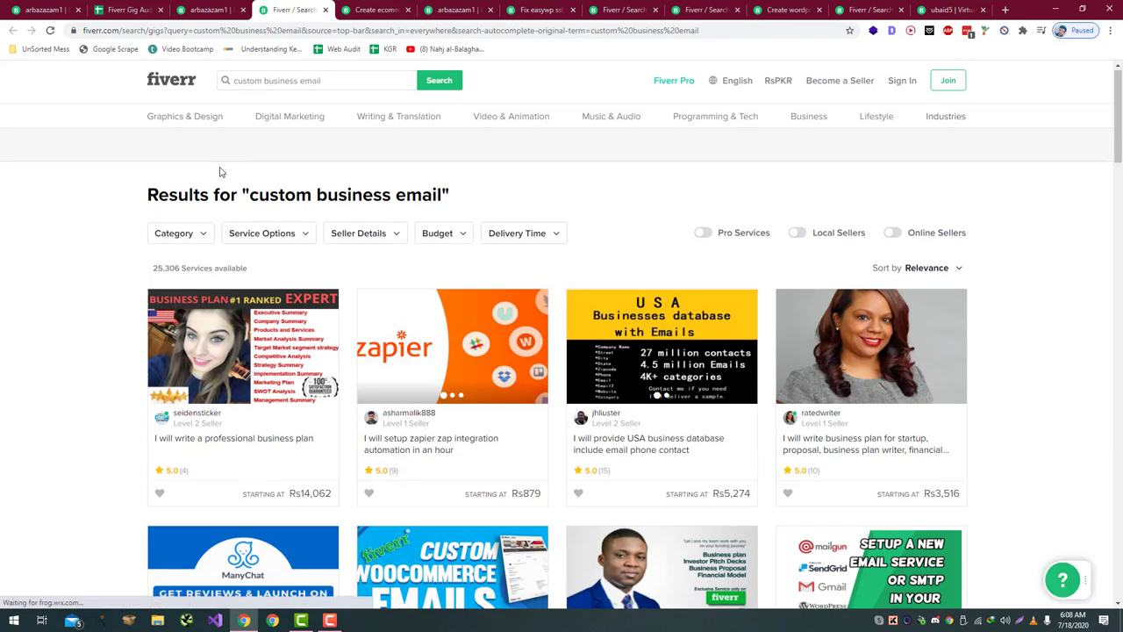
- Scan the custom business email search results, then return to the checklist sheet
{"action": "scroll", "coordinate": [588, 263], "scroll_direction": "down", "scroll_amount": 5}
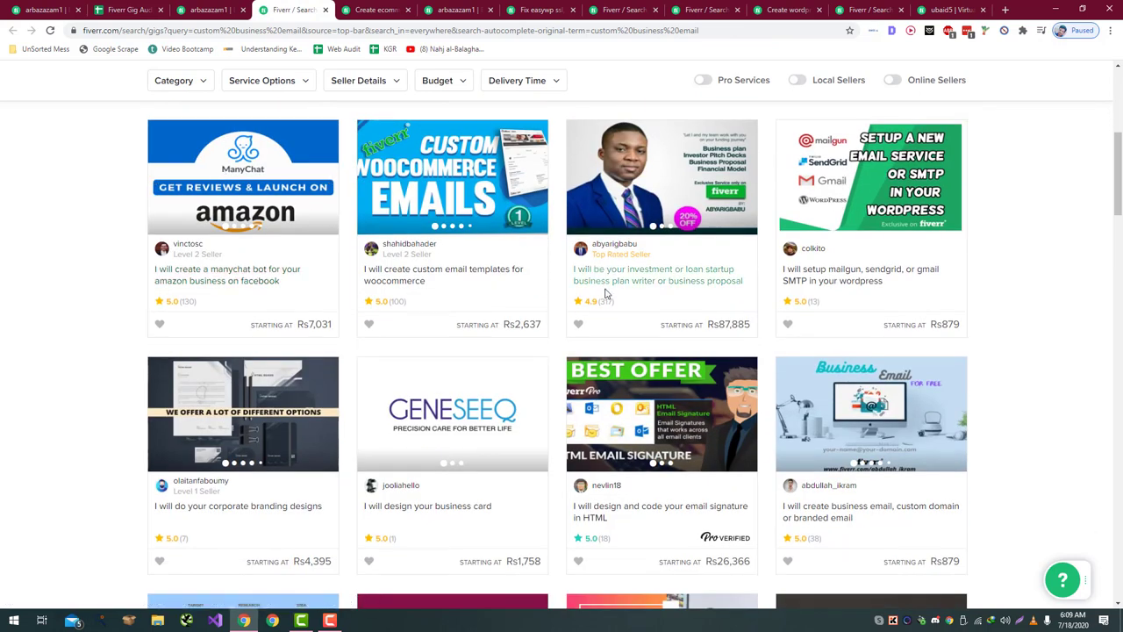
{"action": "scroll", "coordinate": [561, 281], "scroll_direction": "down", "scroll_amount": 3}
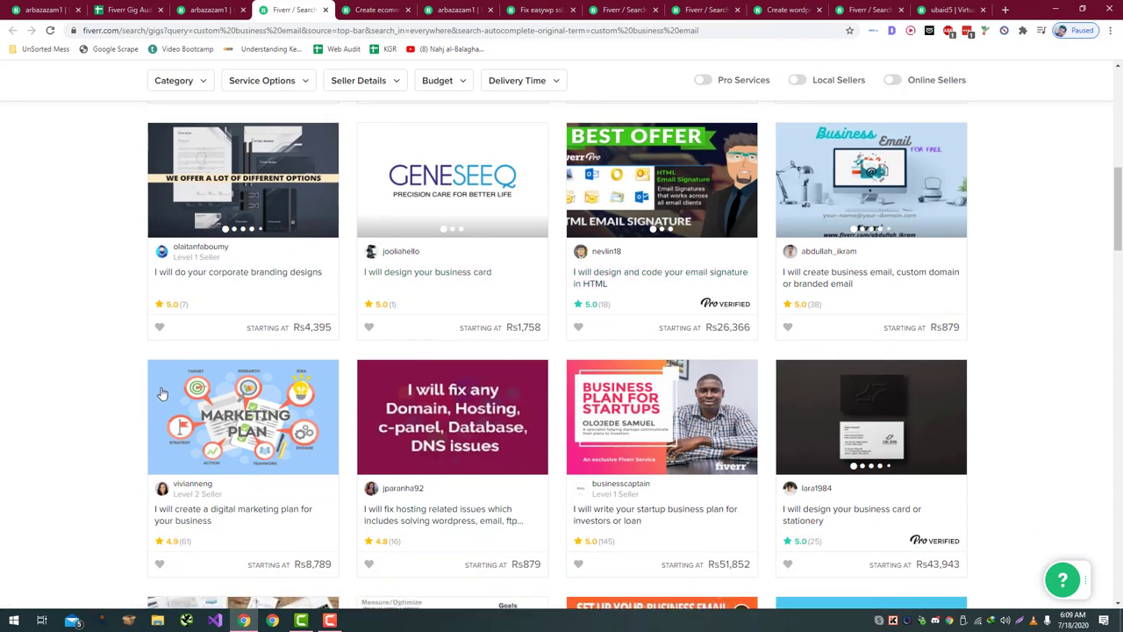
{"action": "scroll", "coordinate": [275, 384], "scroll_direction": "down", "scroll_amount": 1}
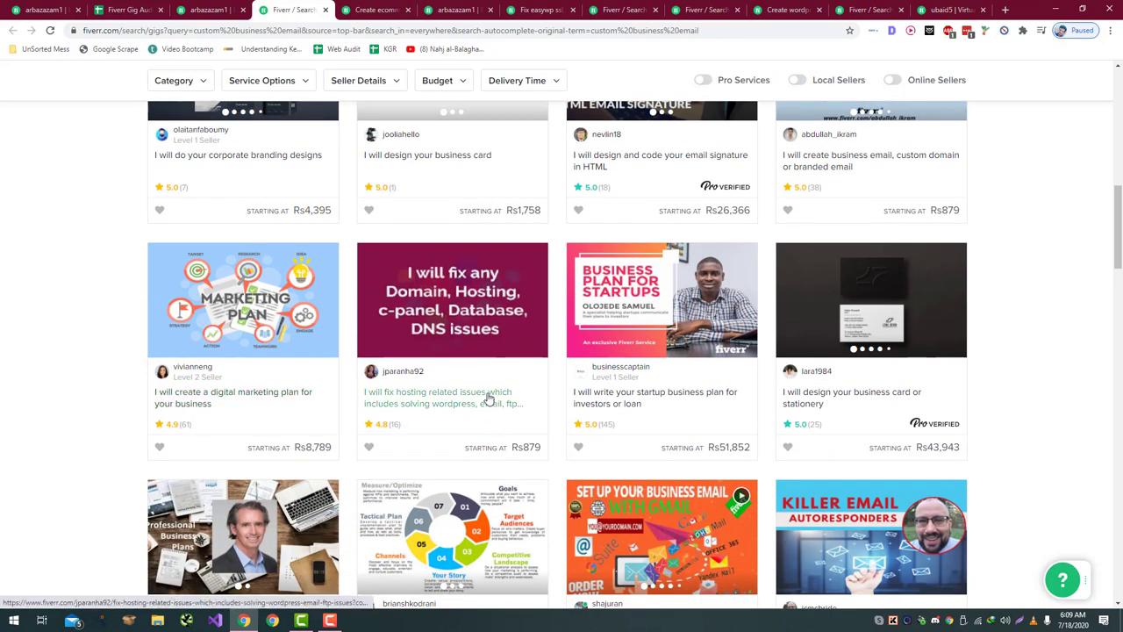
{"action": "scroll", "coordinate": [485, 405], "scroll_direction": "down", "scroll_amount": 2}
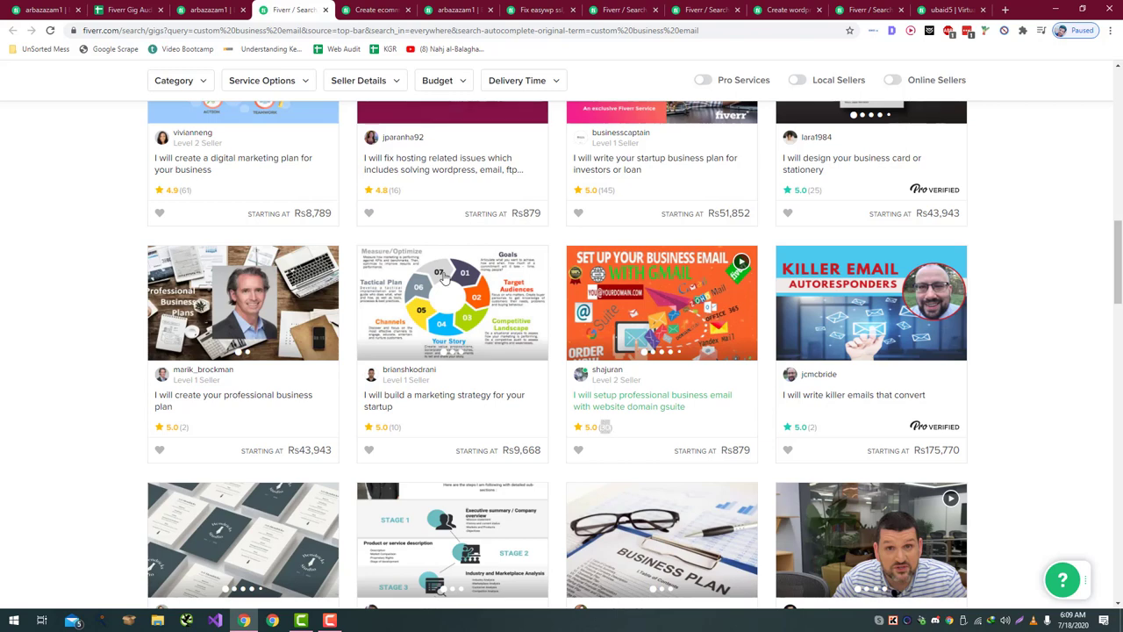
{"action": "left_click", "coordinate": [40, 10]}
{"action": "left_click", "coordinate": [110, 7]}
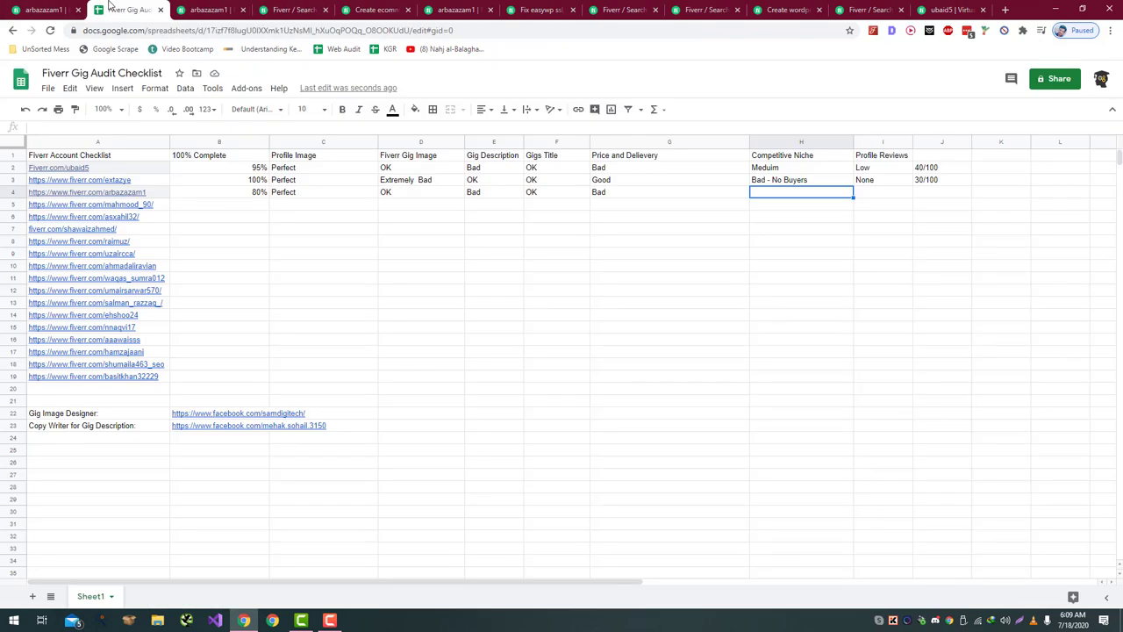
- Enter Meduim as row 4's Competitive Niche rating in H4
{"action": "type", "text": "Med"}
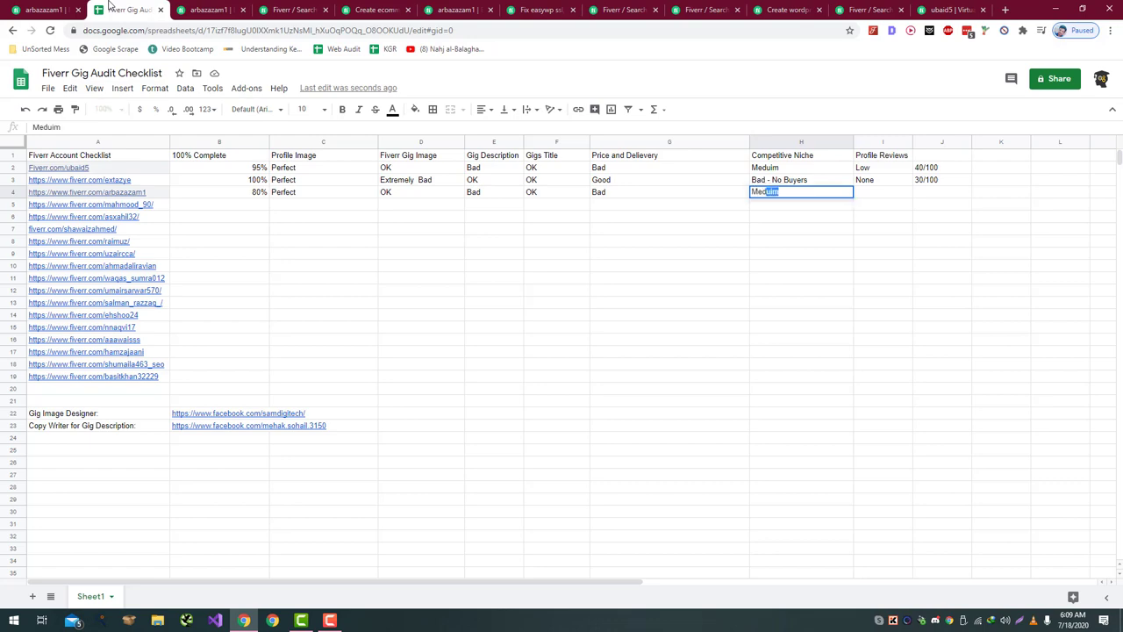
{"action": "key", "text": "Return"}
{"action": "key", "text": "Right"}
{"action": "key", "text": "Up"}
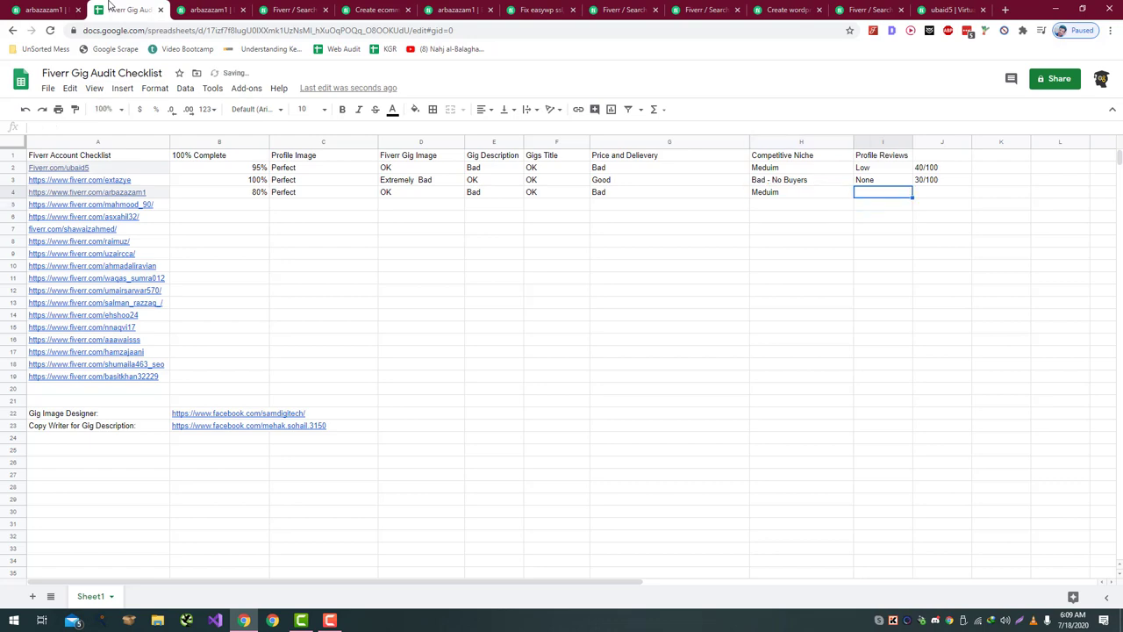
- Check the seller's profile reviews and rate Profile Reviews Low in I4
{"action": "key", "text": "ctrl+Tab"}
{"action": "scroll", "coordinate": [207, 267], "scroll_direction": "down", "scroll_amount": 10}
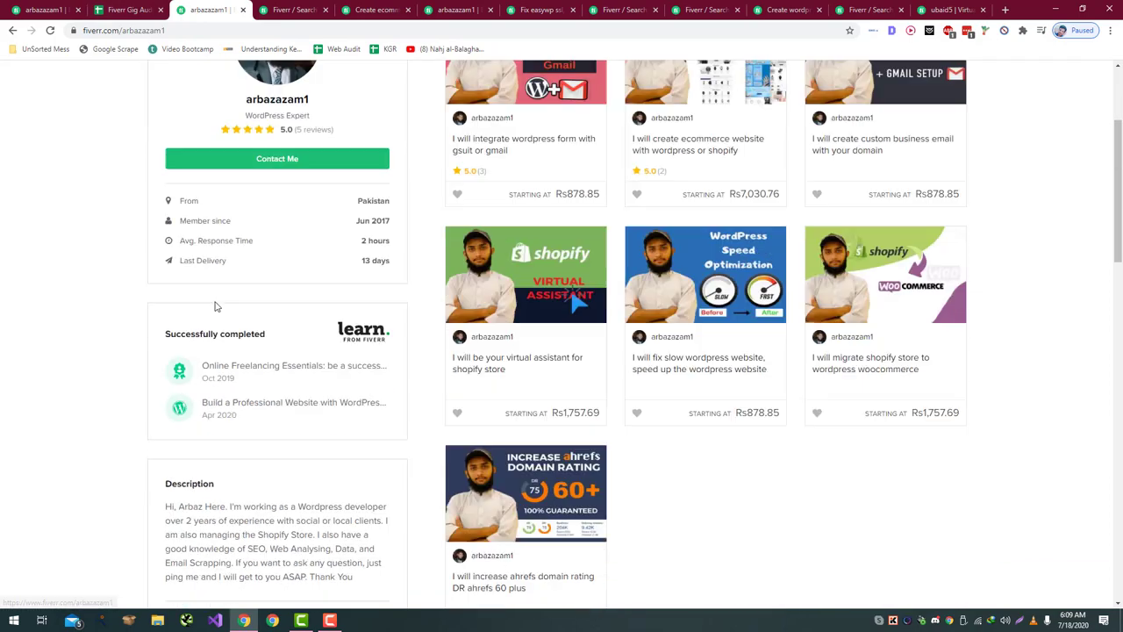
{"action": "scroll", "coordinate": [219, 301], "scroll_direction": "down", "scroll_amount": 3}
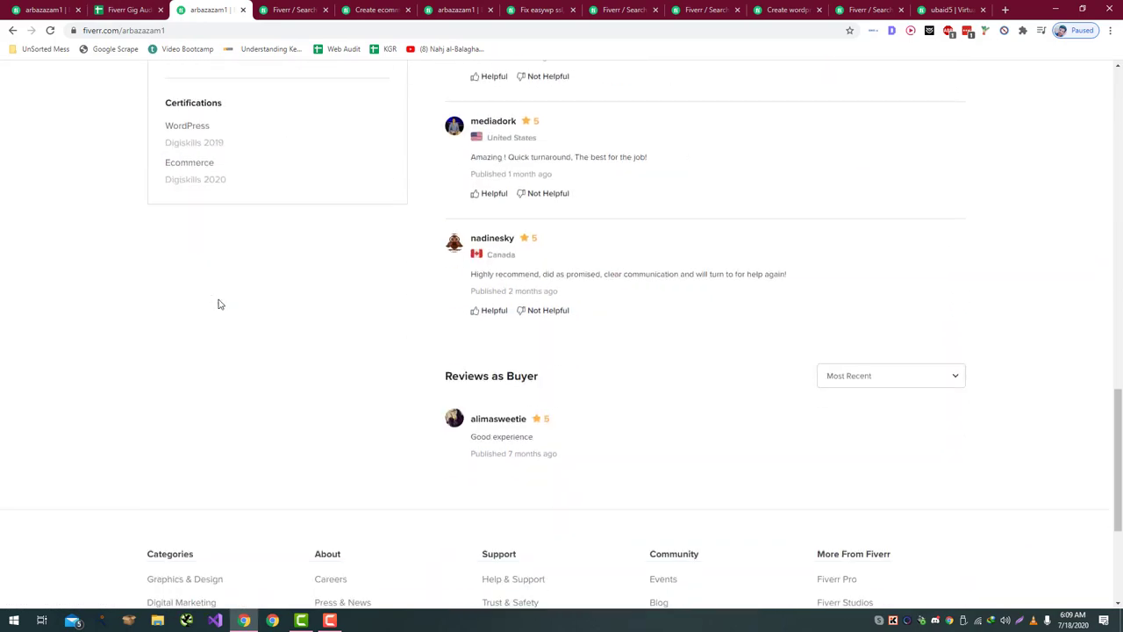
{"action": "scroll", "coordinate": [220, 304], "scroll_direction": "up", "scroll_amount": 11}
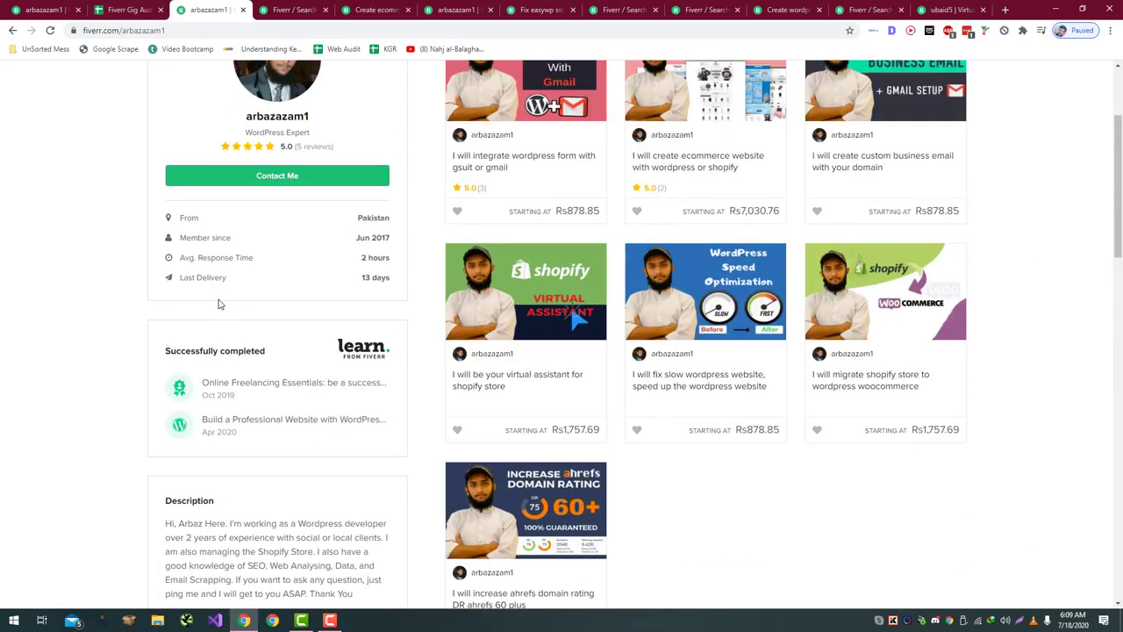
{"action": "key", "text": "ctrl+shift+Tab"}
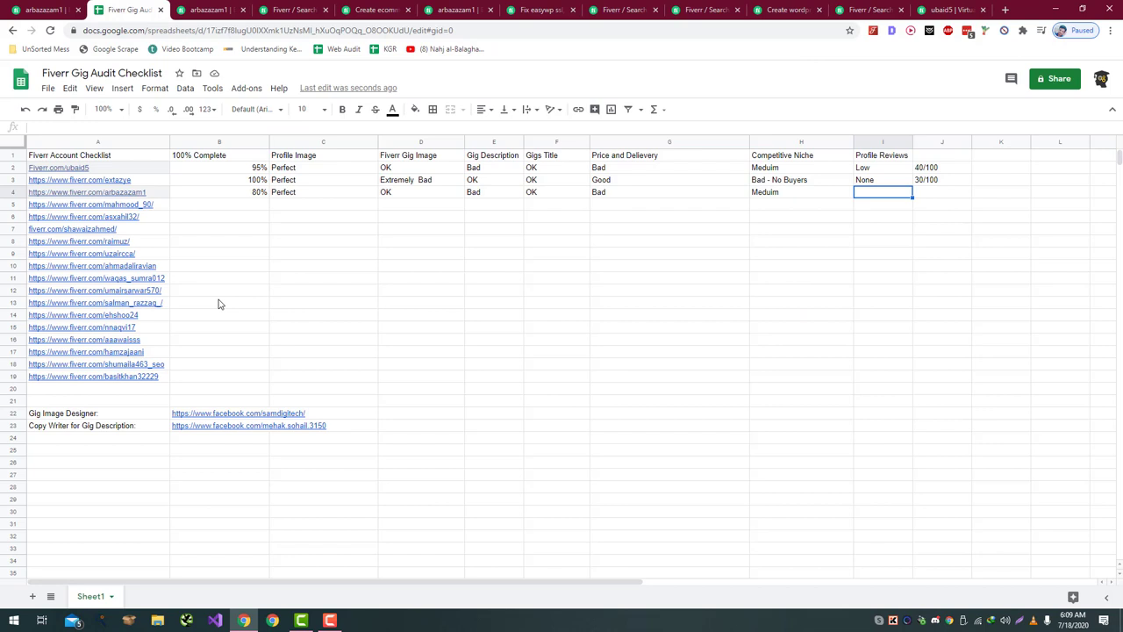
{"action": "type", "text": "Low"}
{"action": "key", "text": "Return"}
{"action": "key", "text": "Right"}
{"action": "key", "text": "Up"}
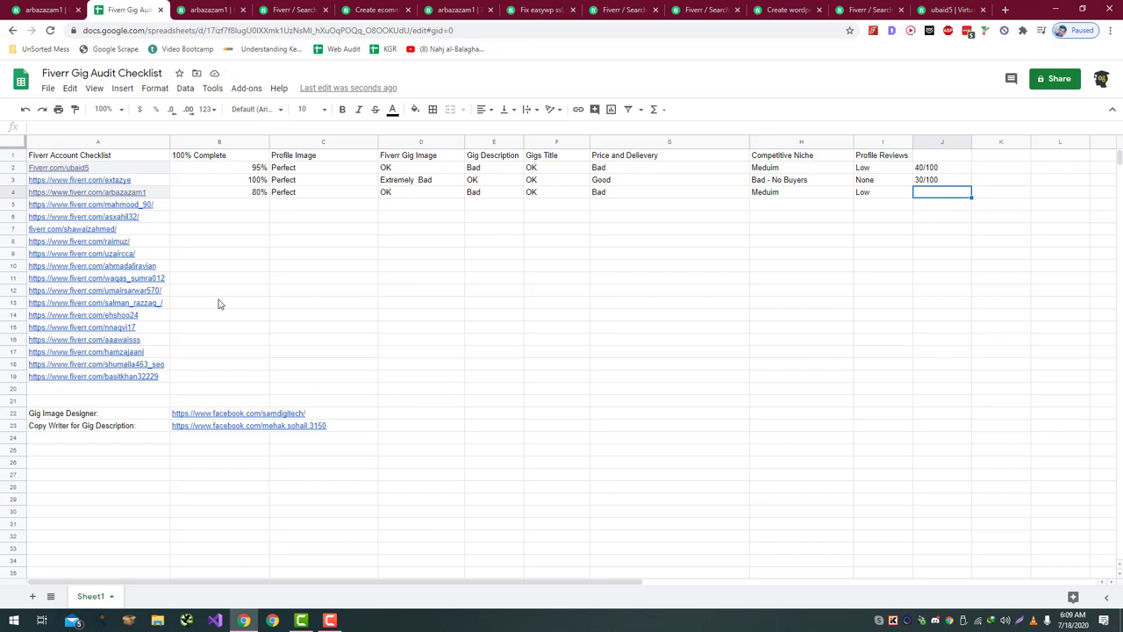
- Enter a 40/100 score in J4 and select the next profile link in A5
{"action": "type", "text": "4"}
{"action": "key", "text": "Return"}
{"action": "key", "text": "Left"}
{"action": "key", "text": "Left"}
{"action": "key", "text": "Left"}
{"action": "key", "text": "Home"}
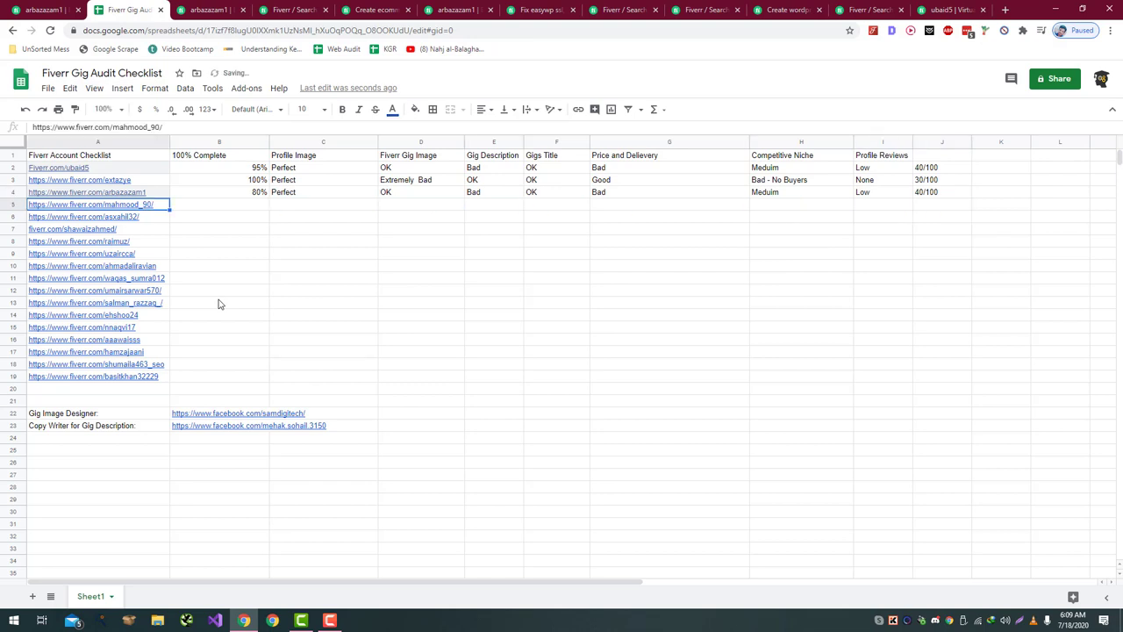
{"action": "key", "text": "Right"}
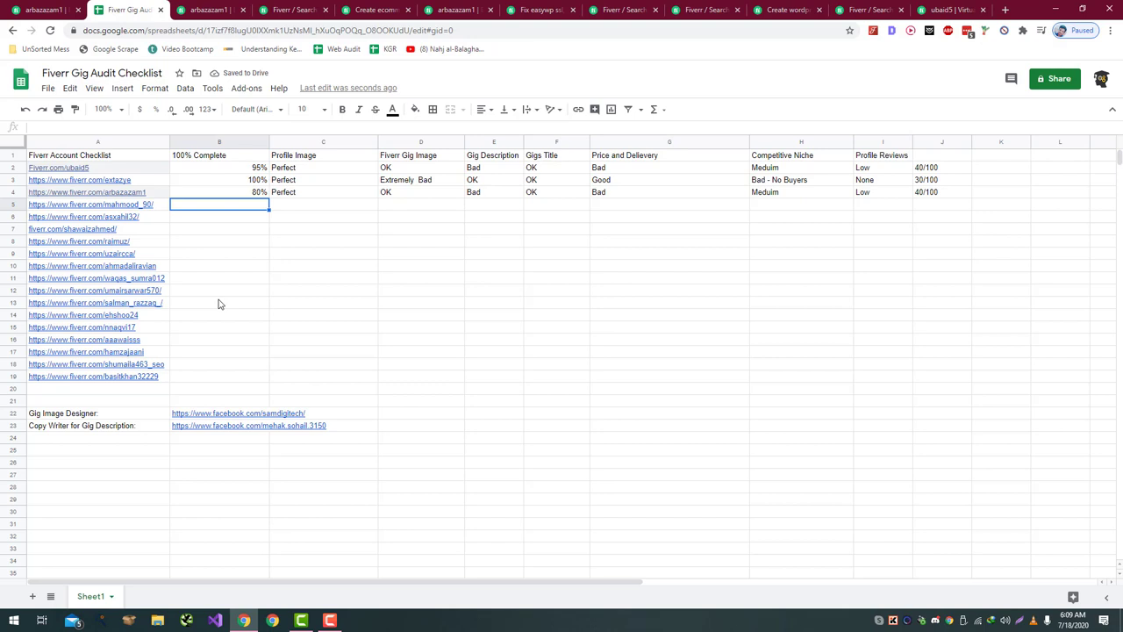
{"action": "left_click", "coordinate": [157, 204]}
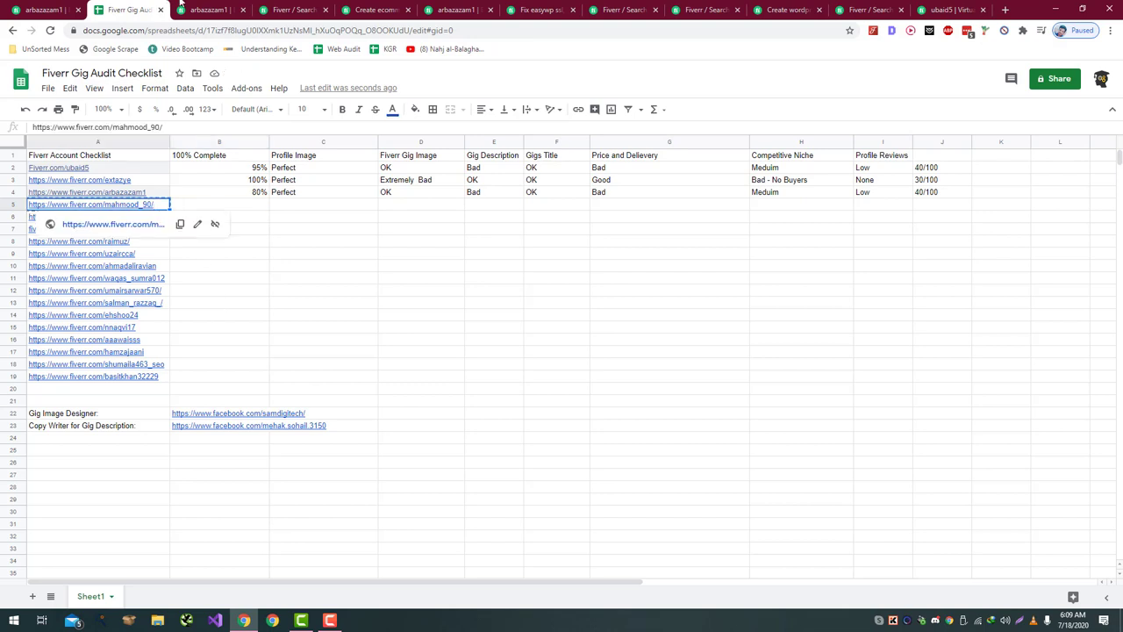
- Load the fourth seller's profile from the A5 link and browse its gig, rating and reviews
{"action": "left_click", "coordinate": [209, 10]}
{"action": "left_click", "coordinate": [203, 30]}
{"action": "type", "text": "https://www.fiverr.com/mahmood_90/"}
{"action": "key", "text": "Return"}
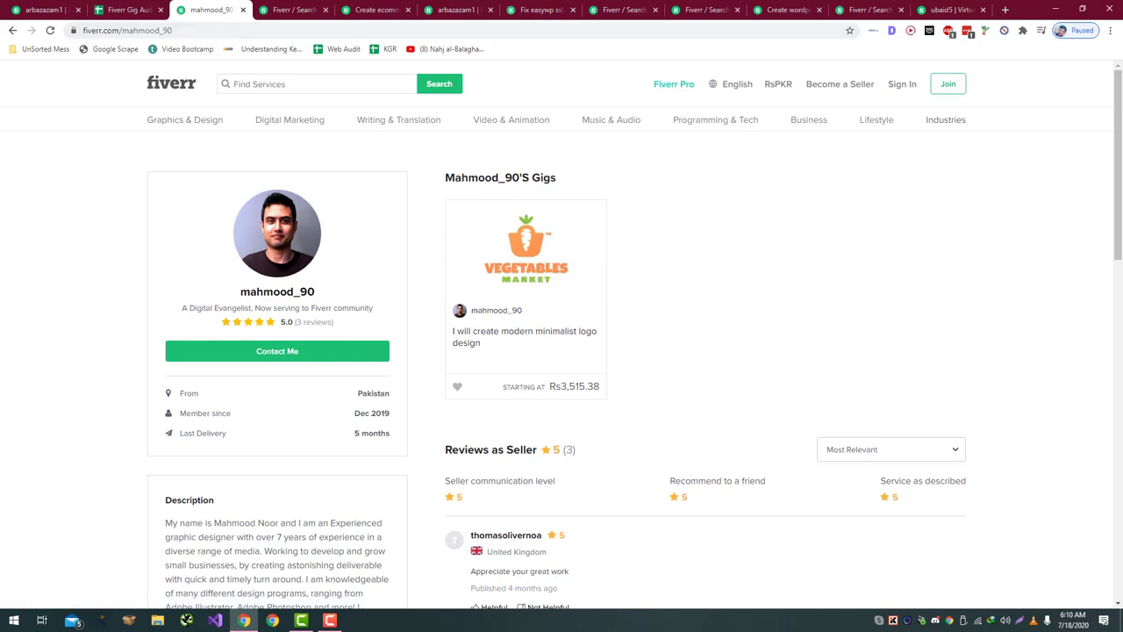
{"action": "mouse_move", "coordinate": [357, 124]}
{"action": "scroll", "coordinate": [328, 211], "scroll_direction": "down", "scroll_amount": 2}
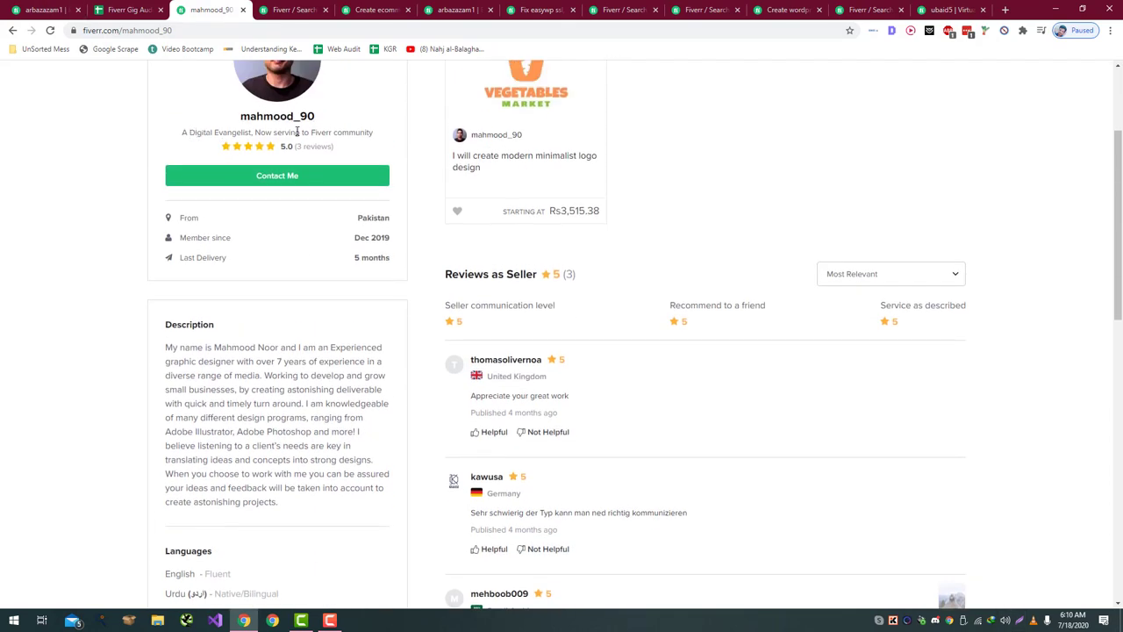
{"action": "scroll", "coordinate": [274, 290], "scroll_direction": "down", "scroll_amount": 1}
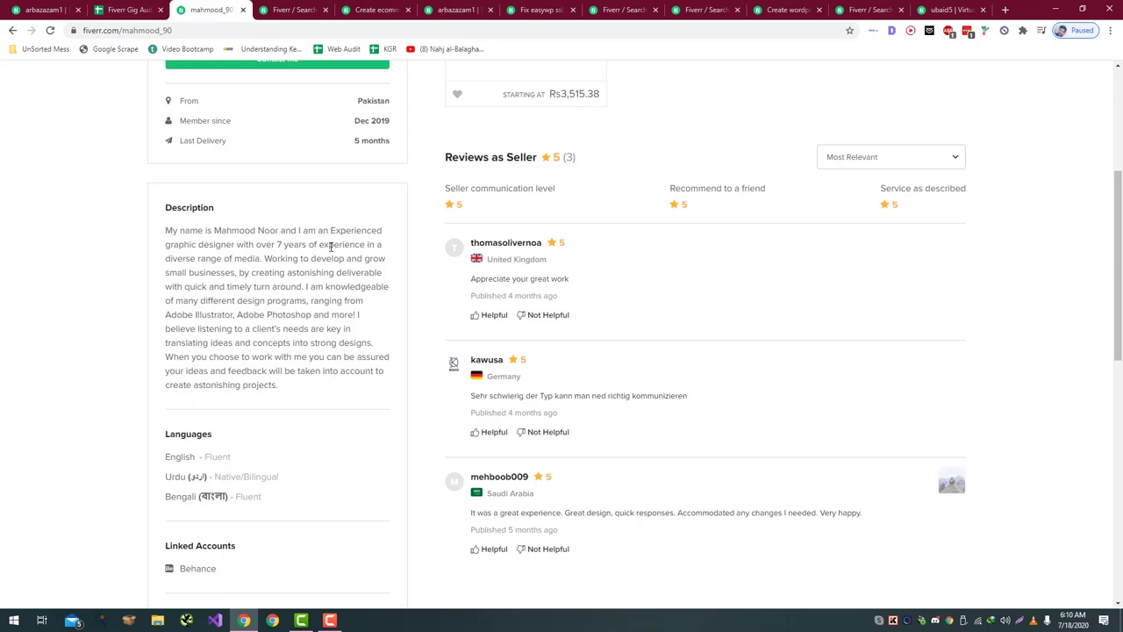
{"action": "scroll", "coordinate": [331, 247], "scroll_direction": "down", "scroll_amount": 1}
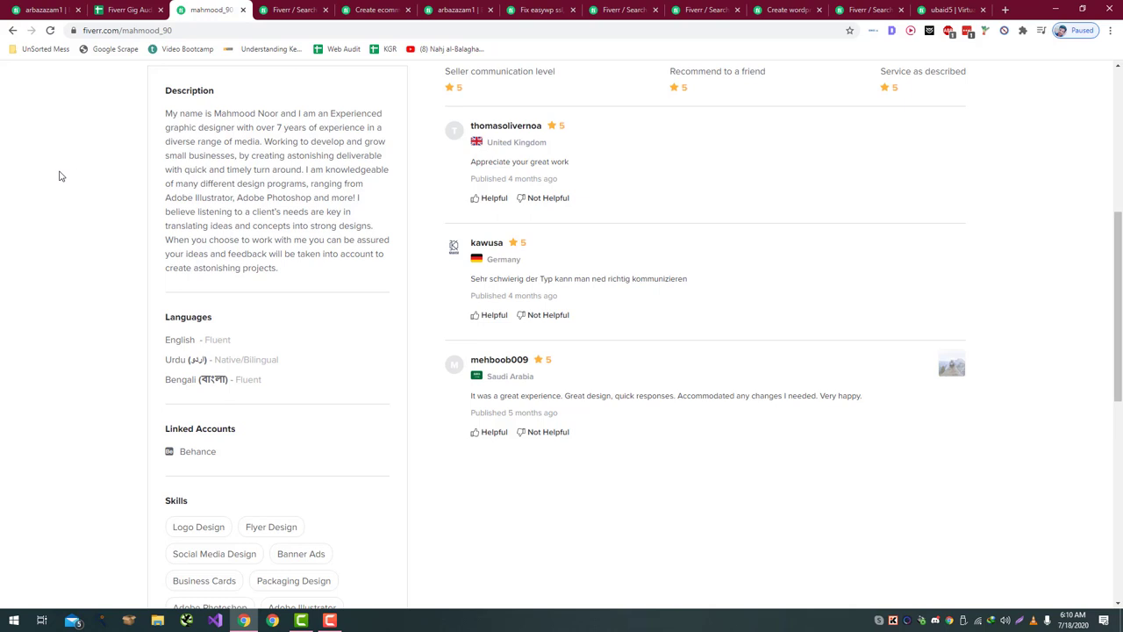
- Review the seller's Fiverr profile and reviews, then check the previous seller's completeness score in the checklist
{"action": "scroll", "coordinate": [59, 177], "scroll_direction": "down", "scroll_amount": 3}
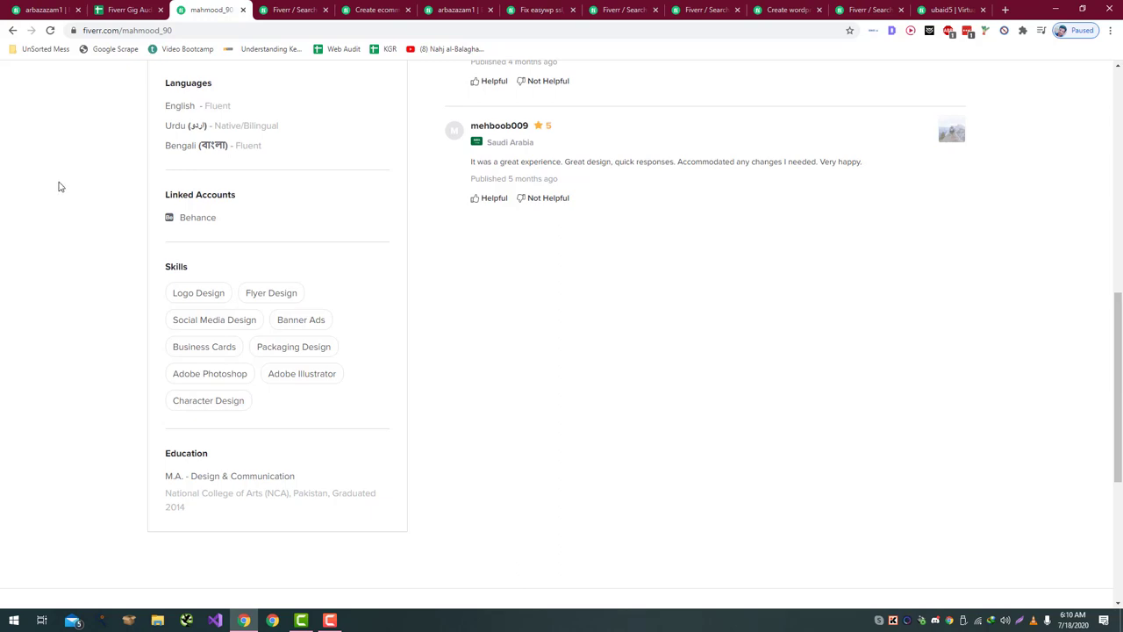
{"action": "scroll", "coordinate": [58, 186], "scroll_direction": "up", "scroll_amount": 4}
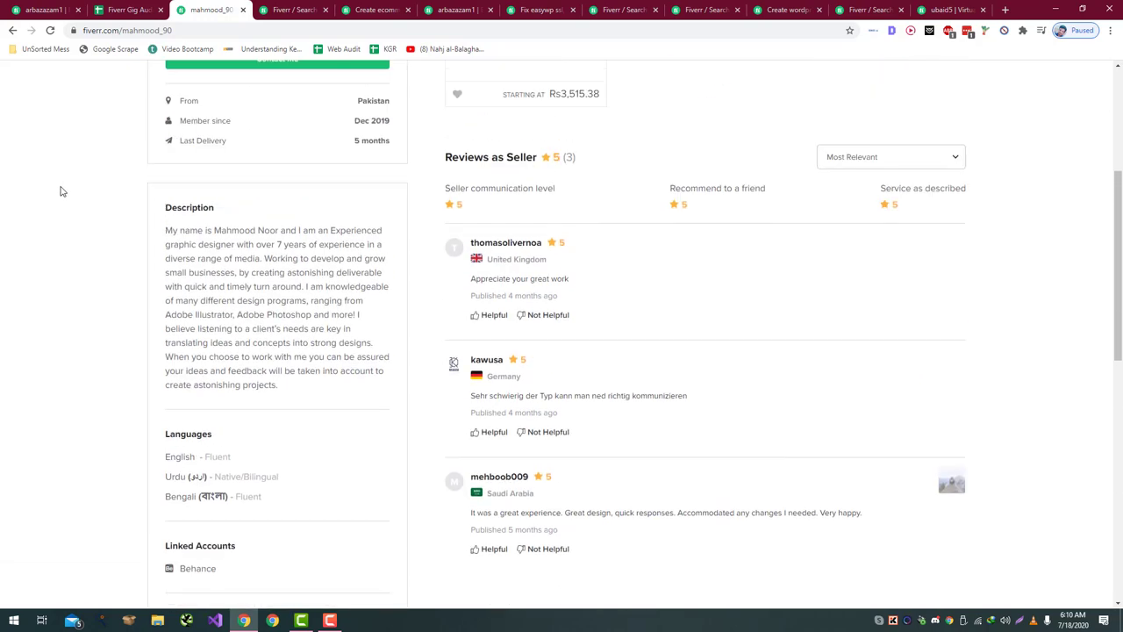
{"action": "scroll", "coordinate": [61, 190], "scroll_direction": "up", "scroll_amount": 5}
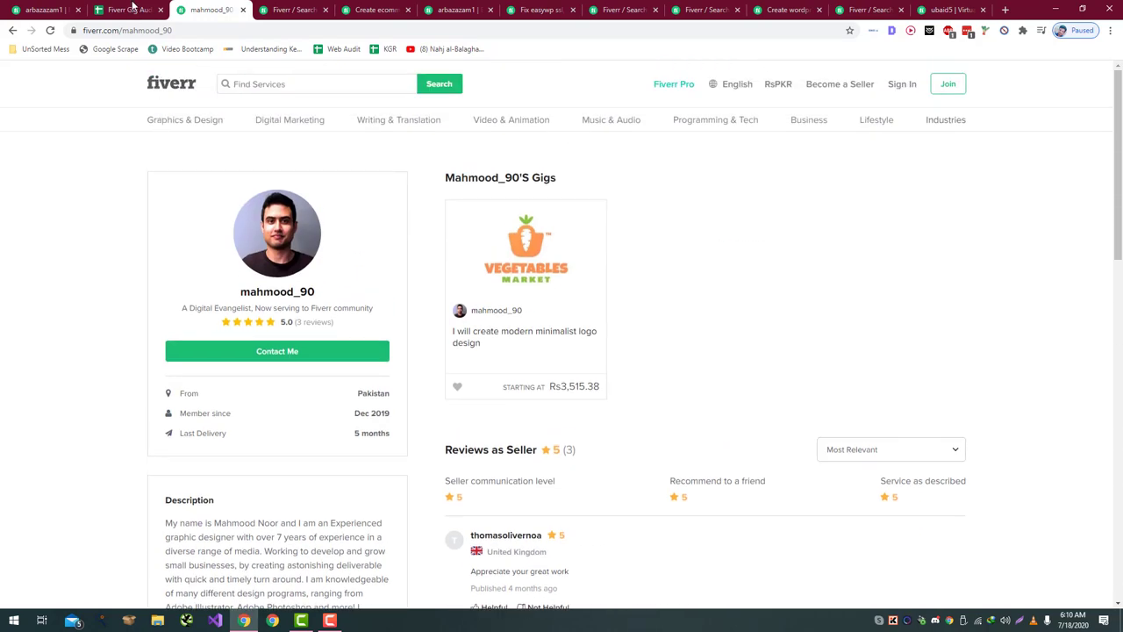
{"action": "left_click", "coordinate": [132, 9]}
{"action": "left_click", "coordinate": [254, 196]}
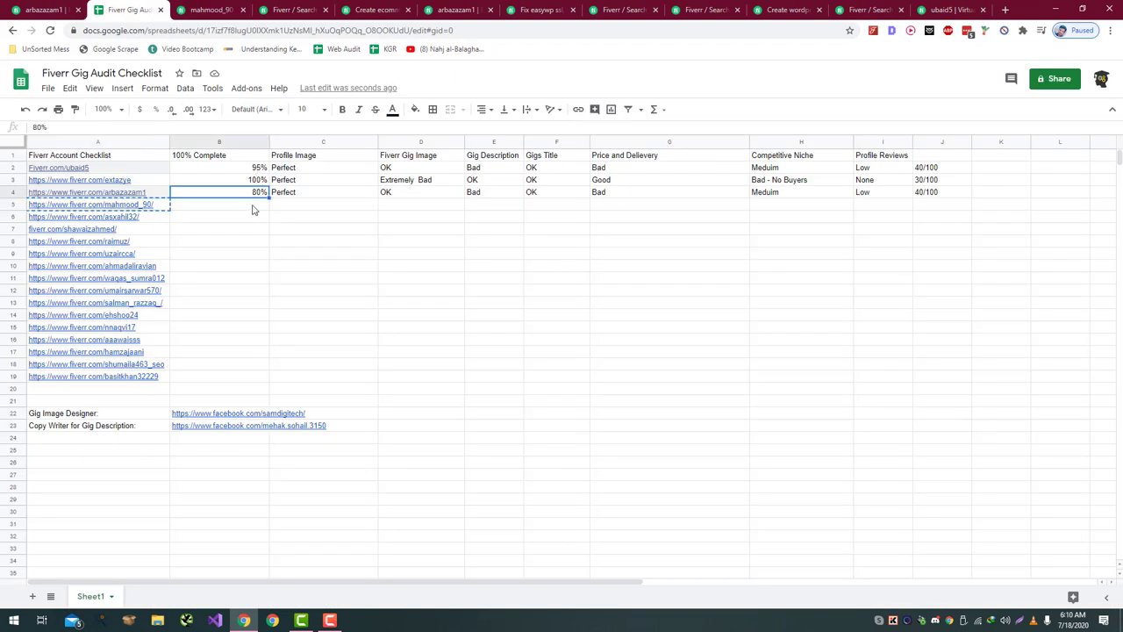
- Enter 100% as the row 5 seller's completeness score in B5
{"action": "left_click", "coordinate": [252, 208]}
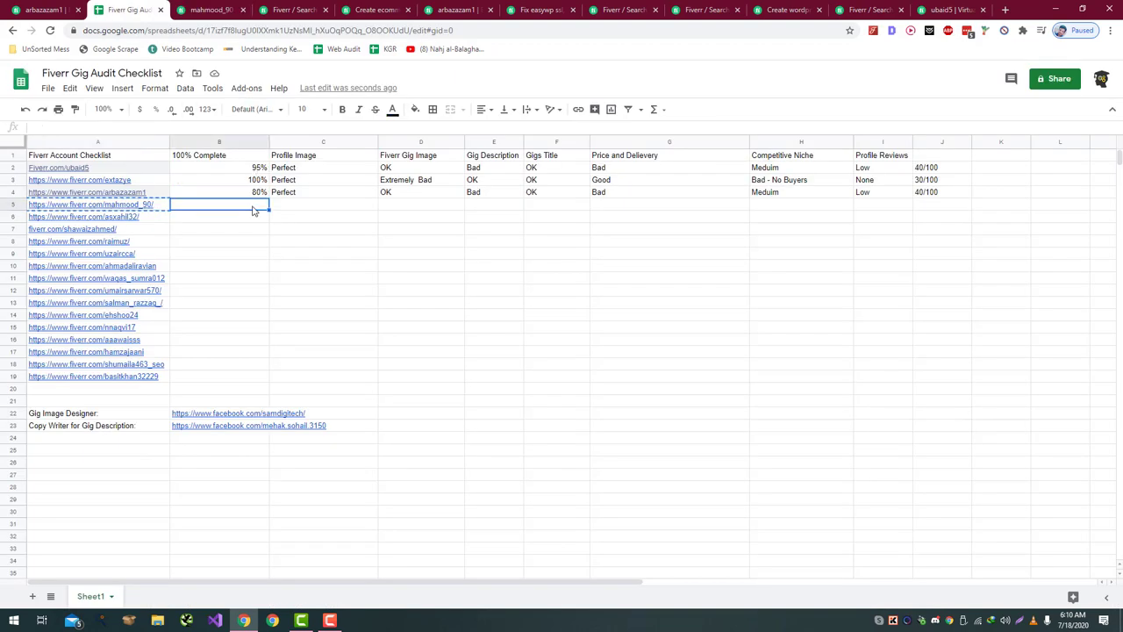
{"action": "left_click", "coordinate": [203, 8]}
{"action": "left_click", "coordinate": [127, 9]}
{"action": "type", "text": "100"}
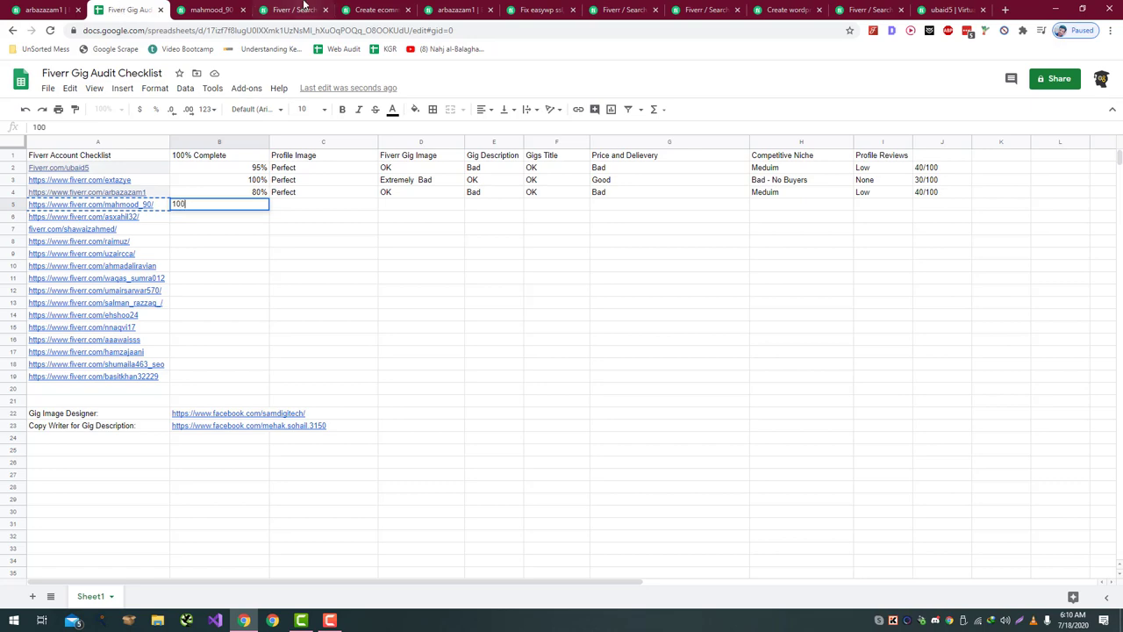
{"action": "type", "text": "%"}
{"action": "key", "text": "Return"}
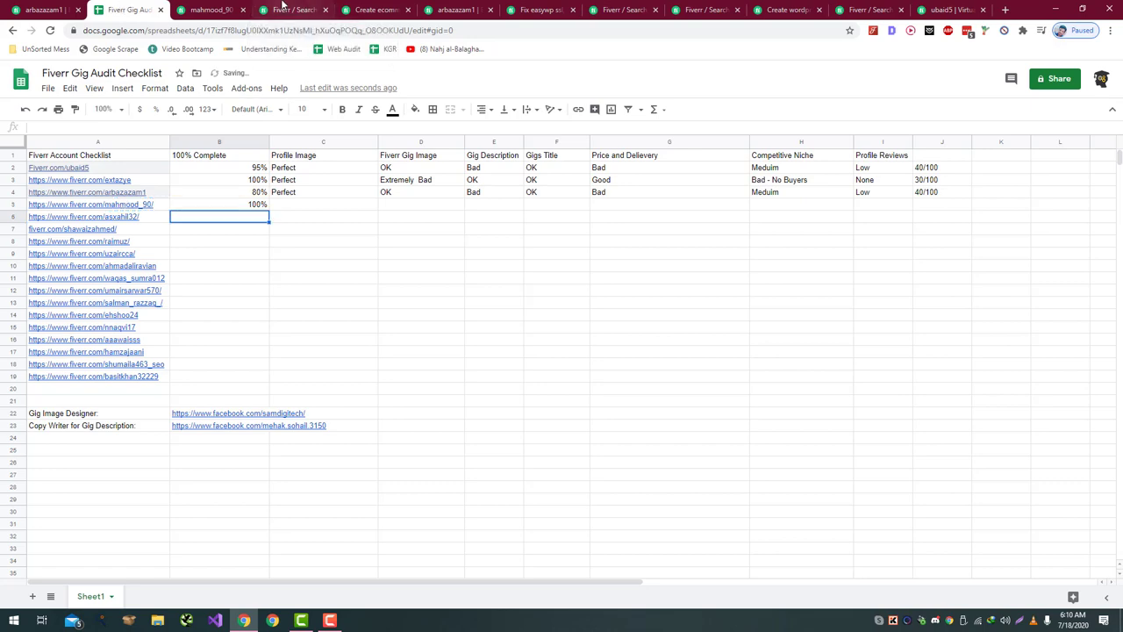
- Rate row 5's profile image as Perfect after checking the seller's profile
{"action": "key", "text": "ctrl+Tab"}
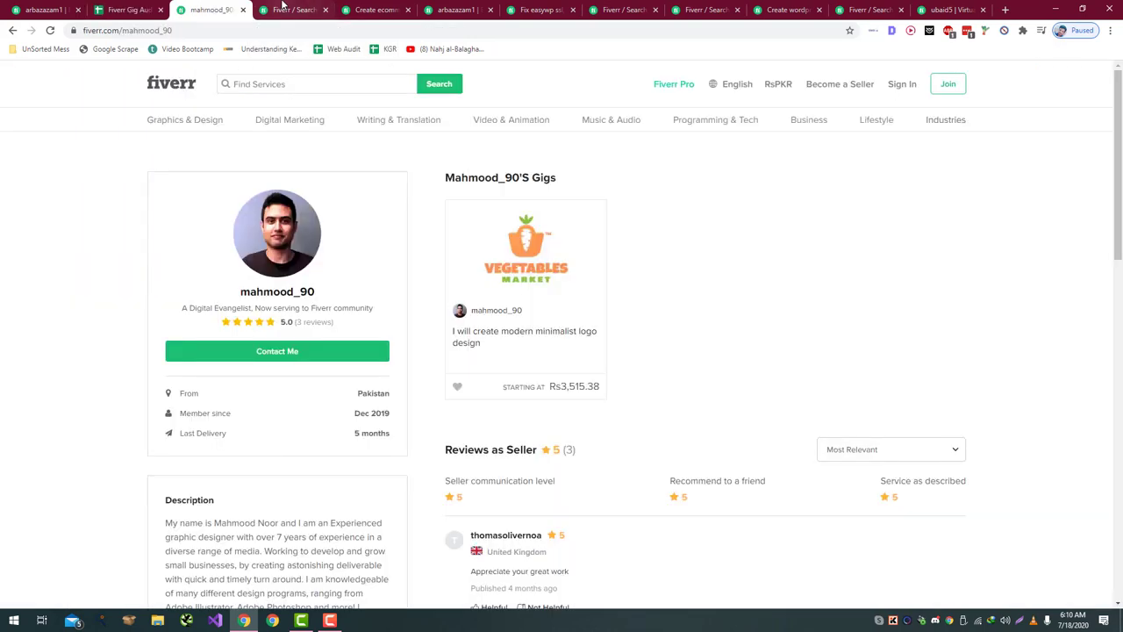
{"action": "key", "text": "ctrl+shift+Tab"}
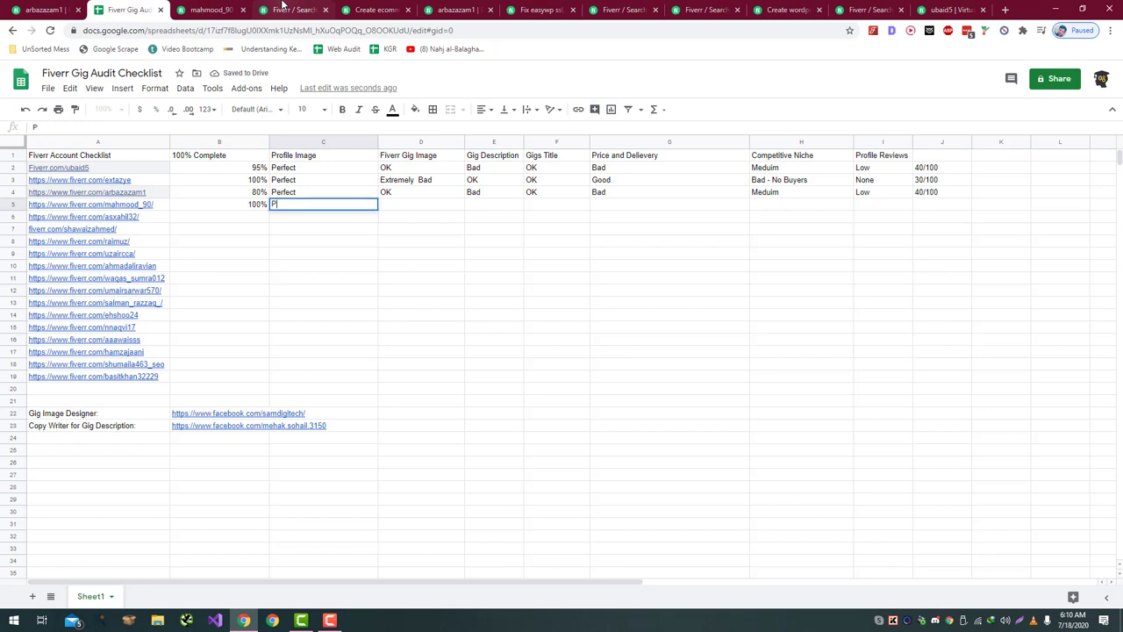
{"action": "type", "text": "Perfect"}
{"action": "key", "text": "Return"}
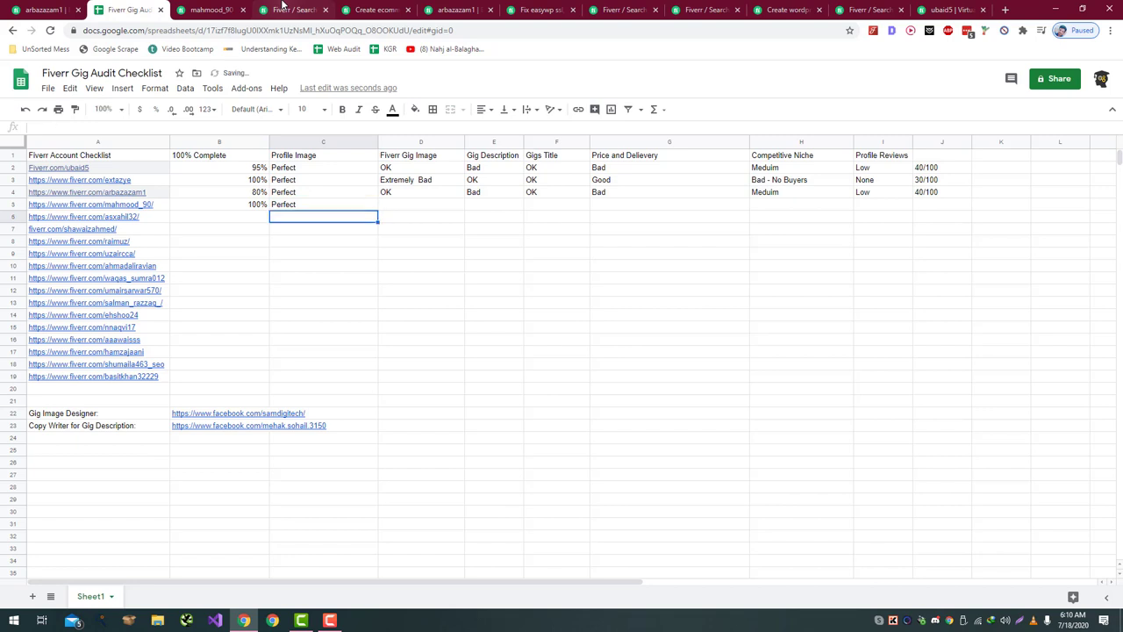
{"action": "key", "text": "Right"}
{"action": "key", "text": "Up"}
- Inspect the seller's logo design gig on Fiverr to judge its gig image
{"action": "key", "text": "ctrl+Tab"}
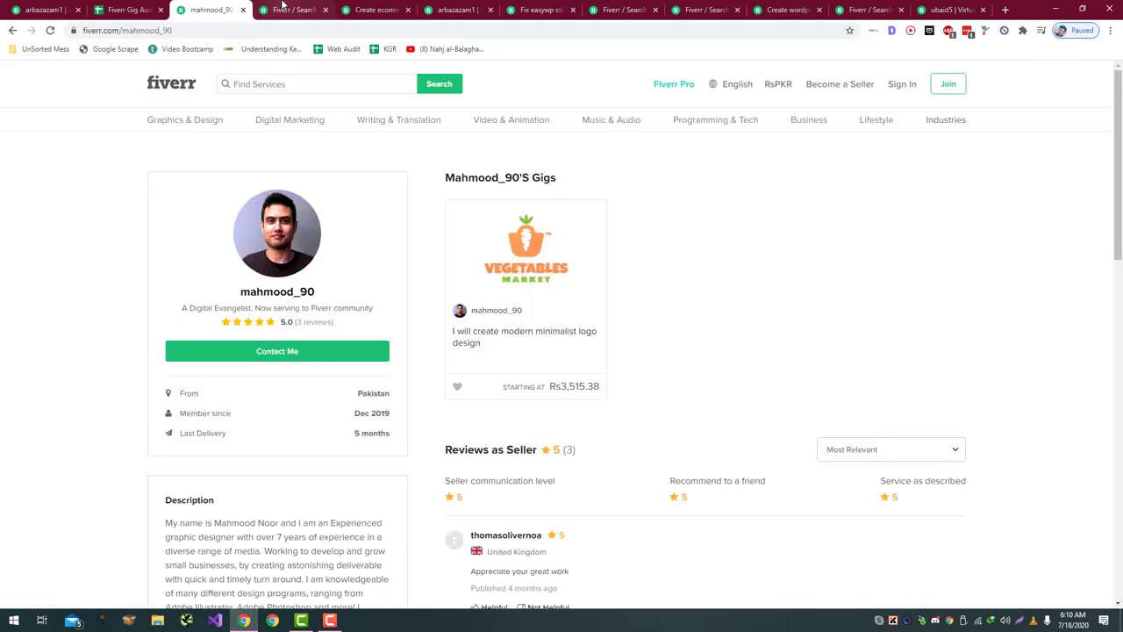
{"action": "key", "text": "ctrl+shift+Tab"}
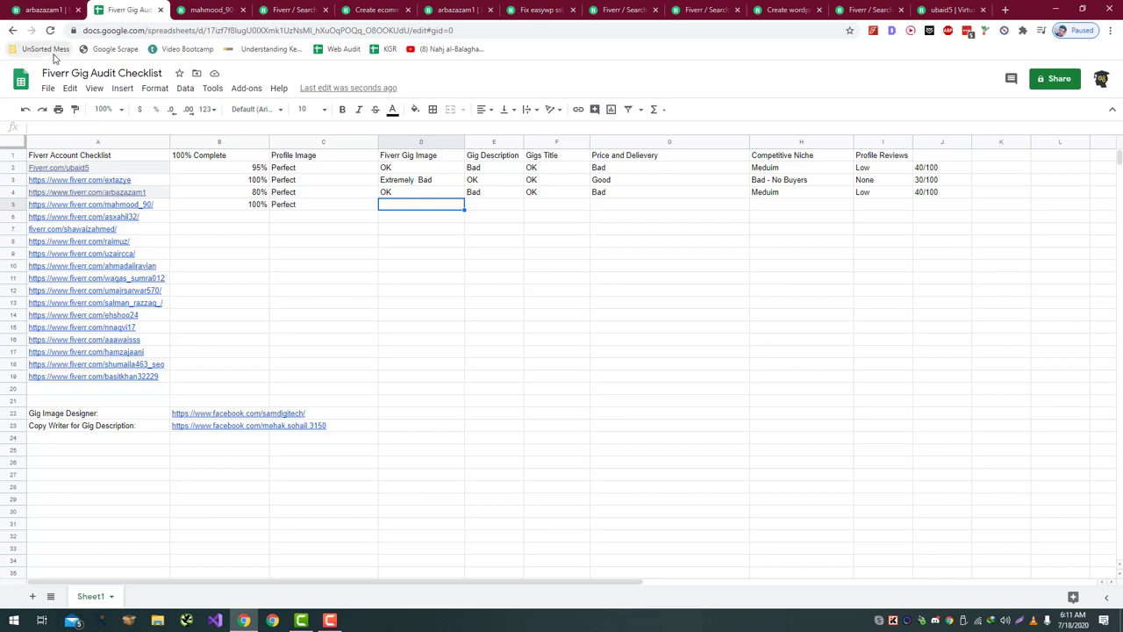
{"action": "key", "text": "ctrl+Tab"}
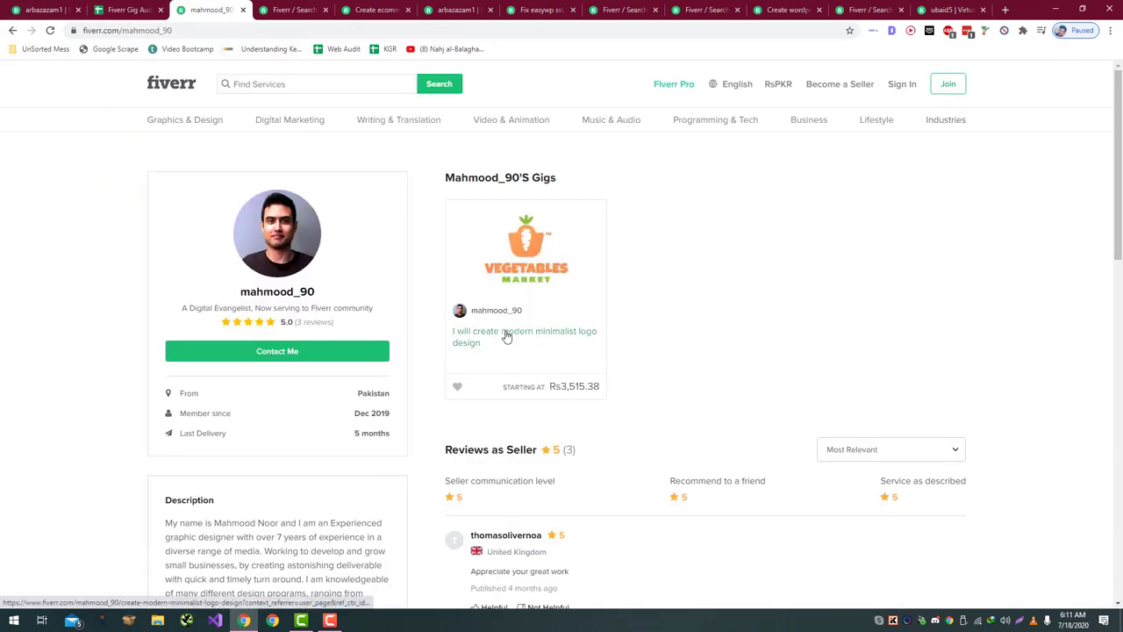
{"action": "scroll", "coordinate": [565, 329], "scroll_direction": "down", "scroll_amount": 3}
{"action": "scroll", "coordinate": [564, 328], "scroll_direction": "up", "scroll_amount": 3}
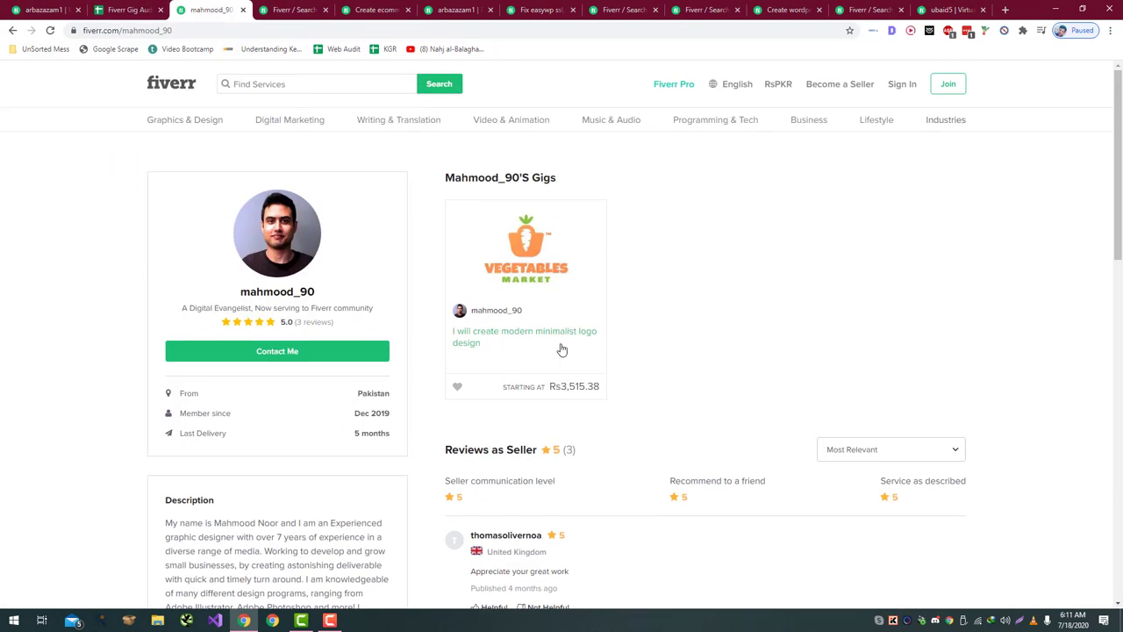
{"action": "left_click", "coordinate": [558, 340]}
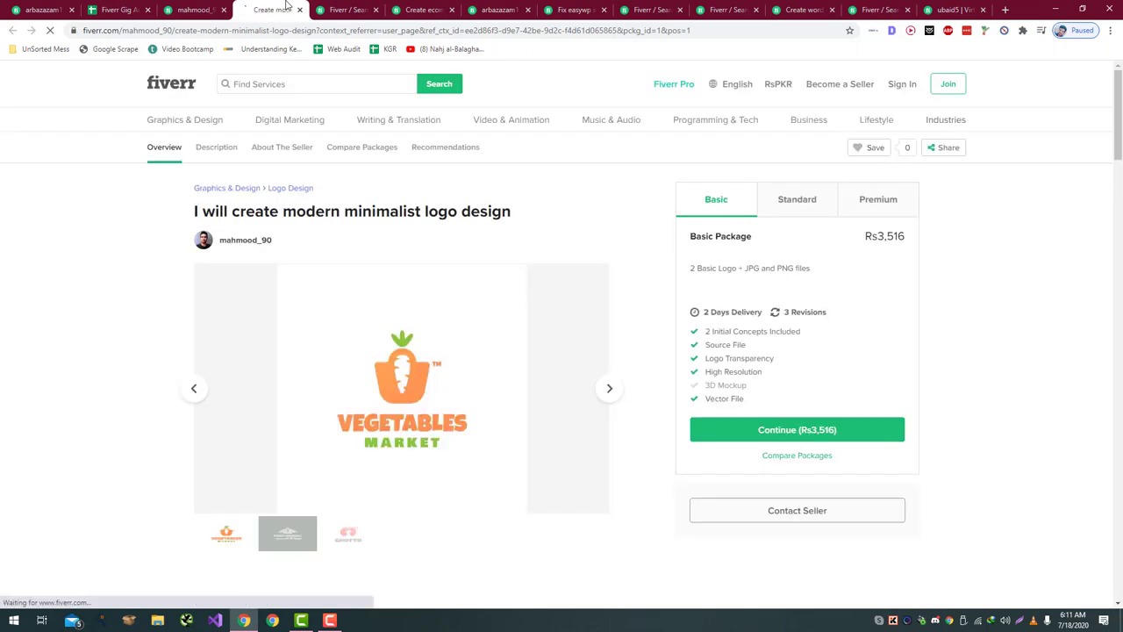
{"action": "scroll", "coordinate": [425, 143], "scroll_direction": "down", "scroll_amount": 4}
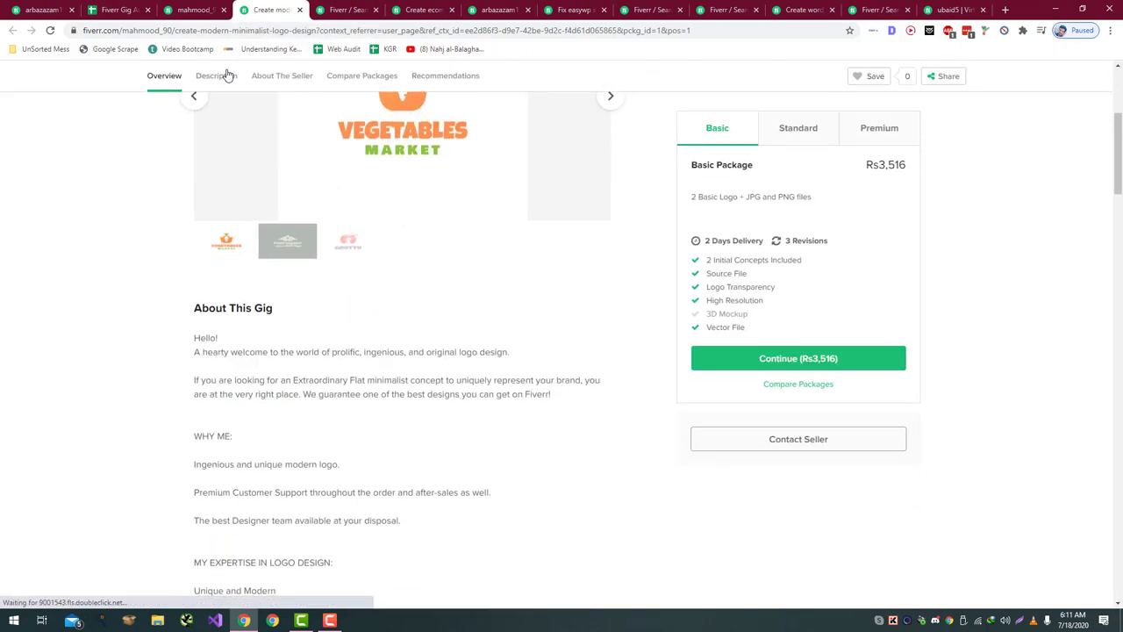
{"action": "left_click", "coordinate": [195, 10]}
{"action": "left_click", "coordinate": [134, 7]}
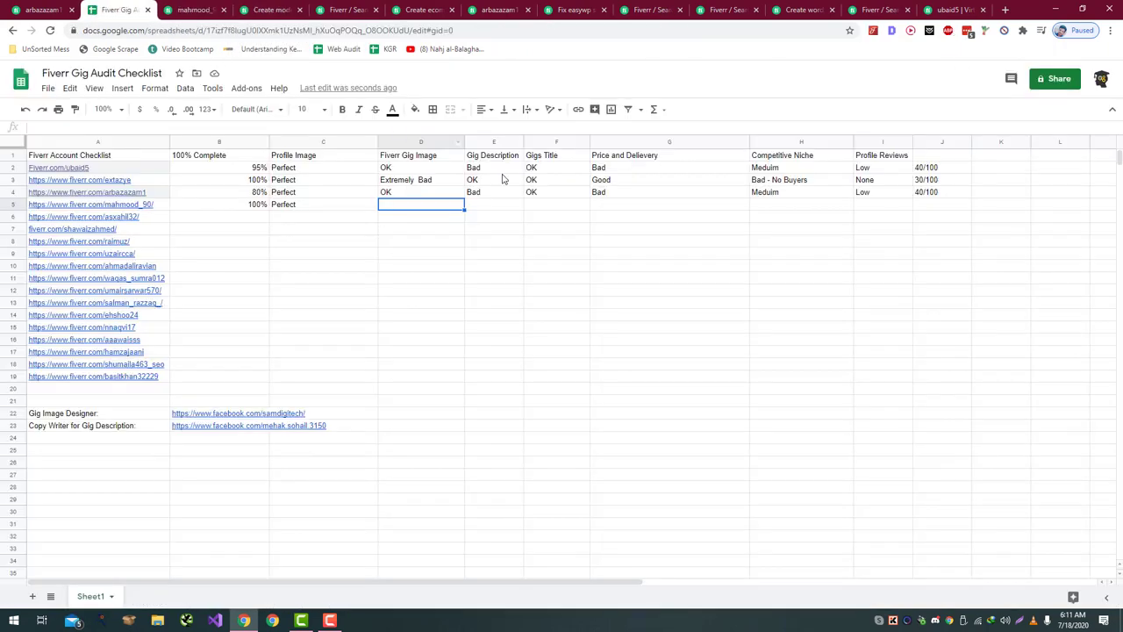
- Rate row 5's gig image as Extremely Bad using the autocomplete suggestion
{"action": "type", "text": "Ex"}
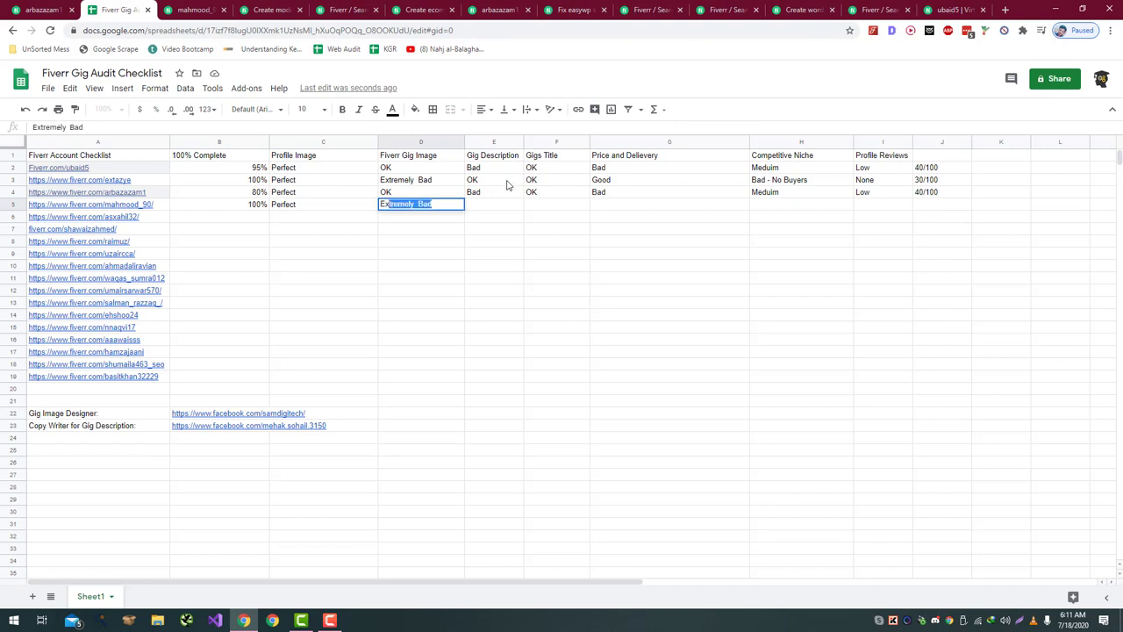
{"action": "key", "text": "Return"}
{"action": "key", "text": "Right"}
{"action": "key", "text": "Up"}
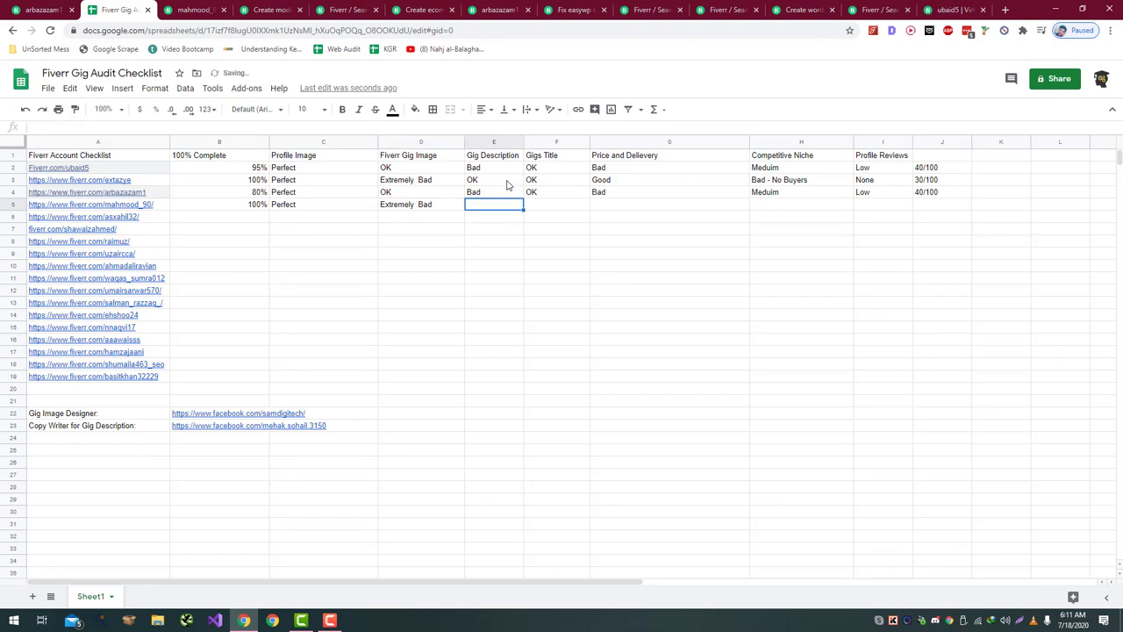
{"action": "left_click", "coordinate": [189, 10]}
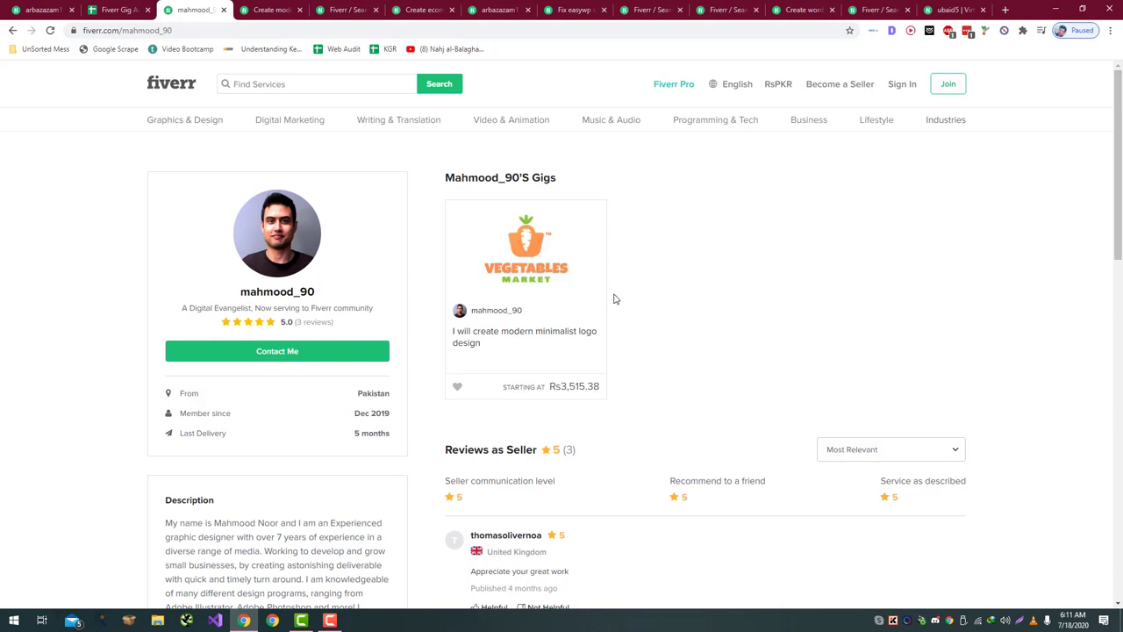
- Open the seller's logo design gig page from their Fiverr profile
{"action": "scroll", "coordinate": [610, 300], "scroll_direction": "down", "scroll_amount": 4}
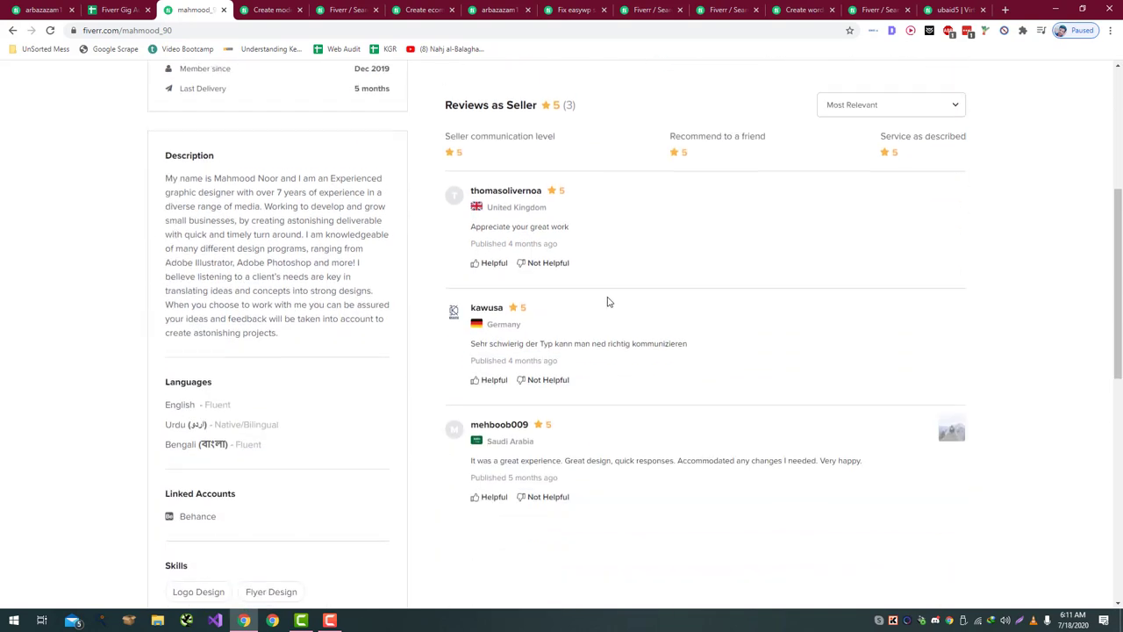
{"action": "left_click", "coordinate": [119, 10]}
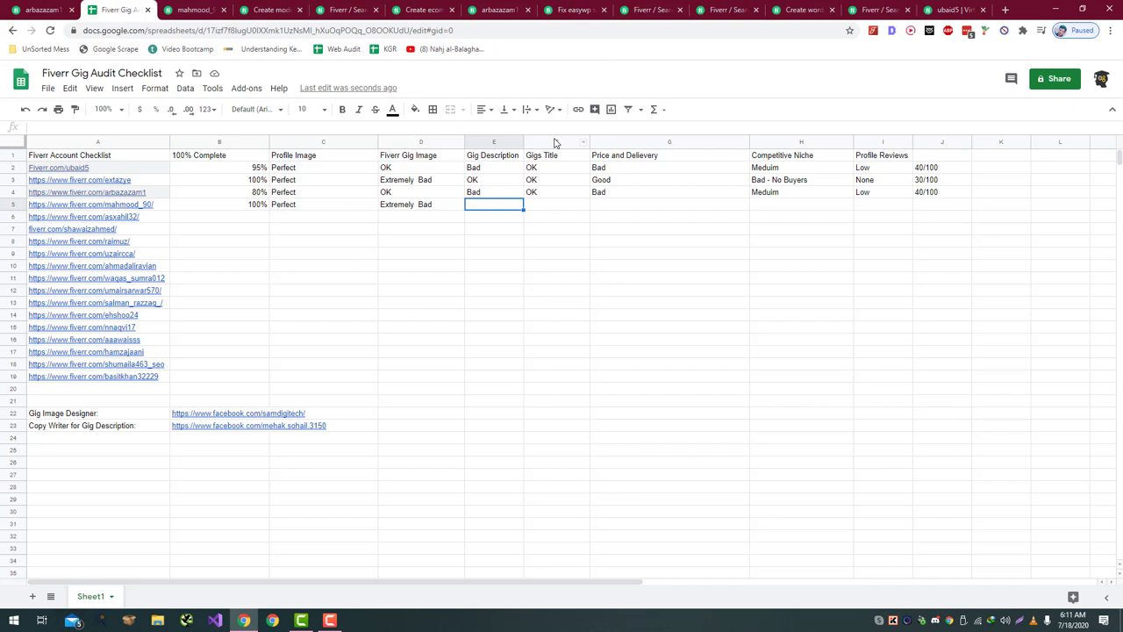
{"action": "key", "text": "ctrl+Tab"}
{"action": "scroll", "coordinate": [462, 158], "scroll_direction": "up", "scroll_amount": 3}
{"action": "left_click", "coordinate": [494, 192]}
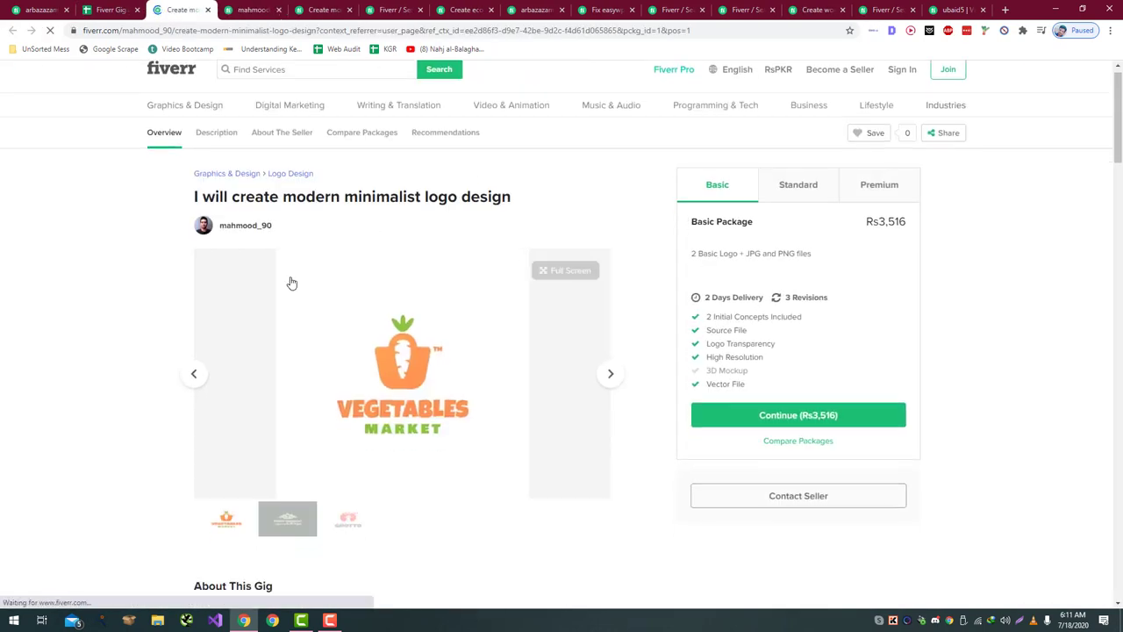
{"action": "scroll", "coordinate": [292, 283], "scroll_direction": "down", "scroll_amount": 9}
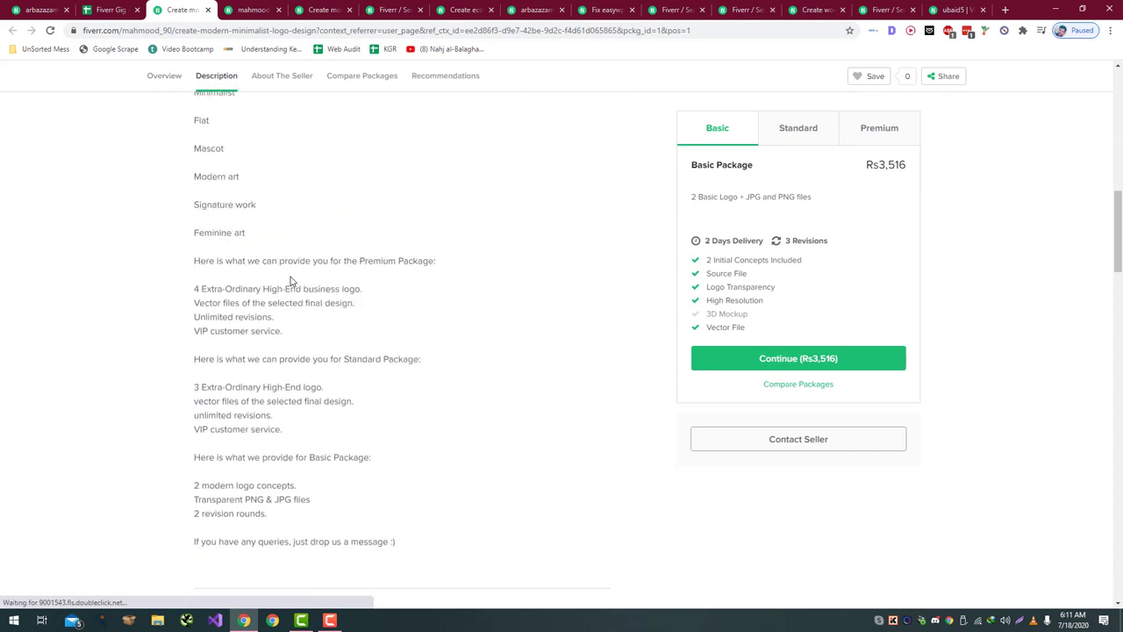
{"action": "scroll", "coordinate": [292, 282], "scroll_direction": "up", "scroll_amount": 2}
- Read the gig's introduction, WHY ME and Extraordinary minimalist paragraphs, highlighting lines
{"action": "left_click_drag", "start_coordinate": [303, 423], "coordinate": [190, 244]}
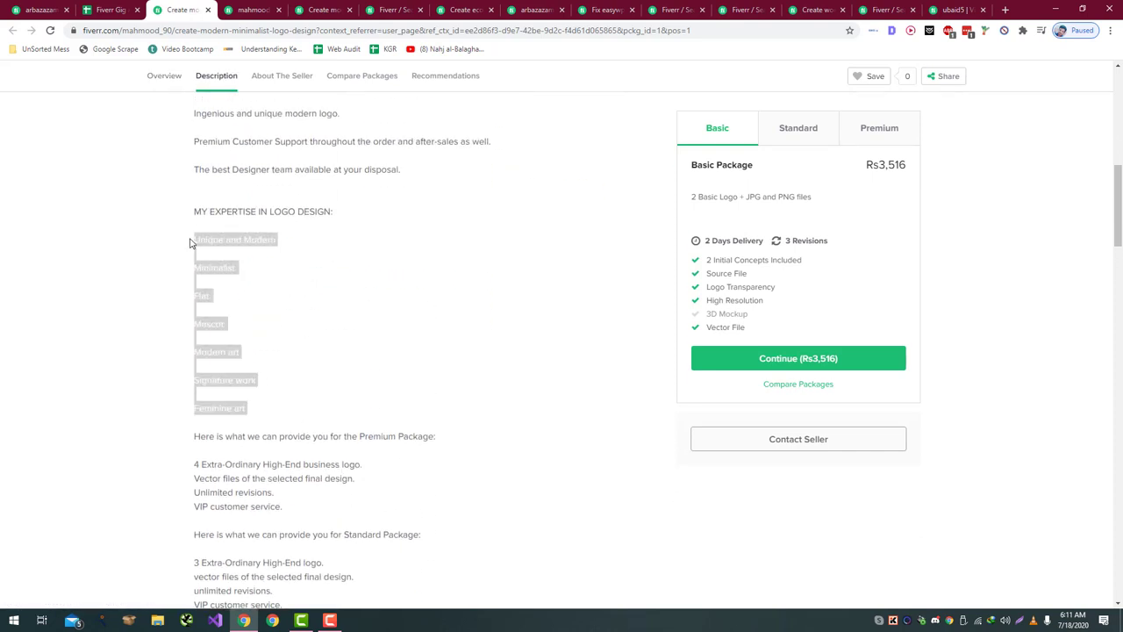
{"action": "scroll", "coordinate": [190, 244], "scroll_direction": "down", "scroll_amount": 4}
{"action": "scroll", "coordinate": [283, 278], "scroll_direction": "up", "scroll_amount": 3}
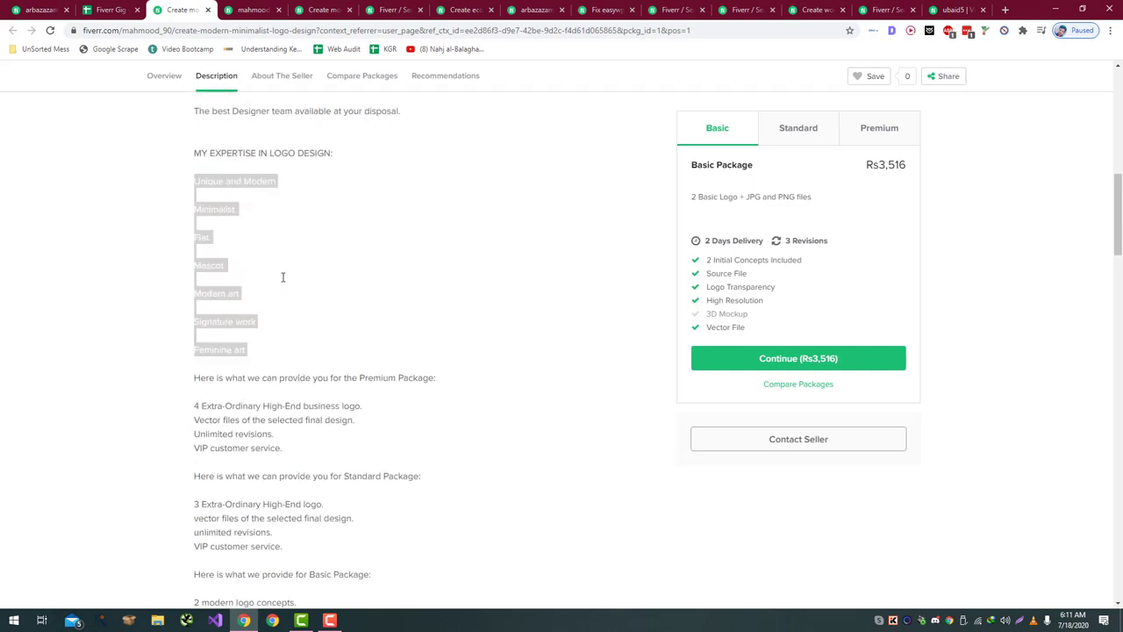
{"action": "scroll", "coordinate": [284, 281], "scroll_direction": "up", "scroll_amount": 4}
{"action": "left_click_drag", "start_coordinate": [439, 336], "coordinate": [325, 334]}
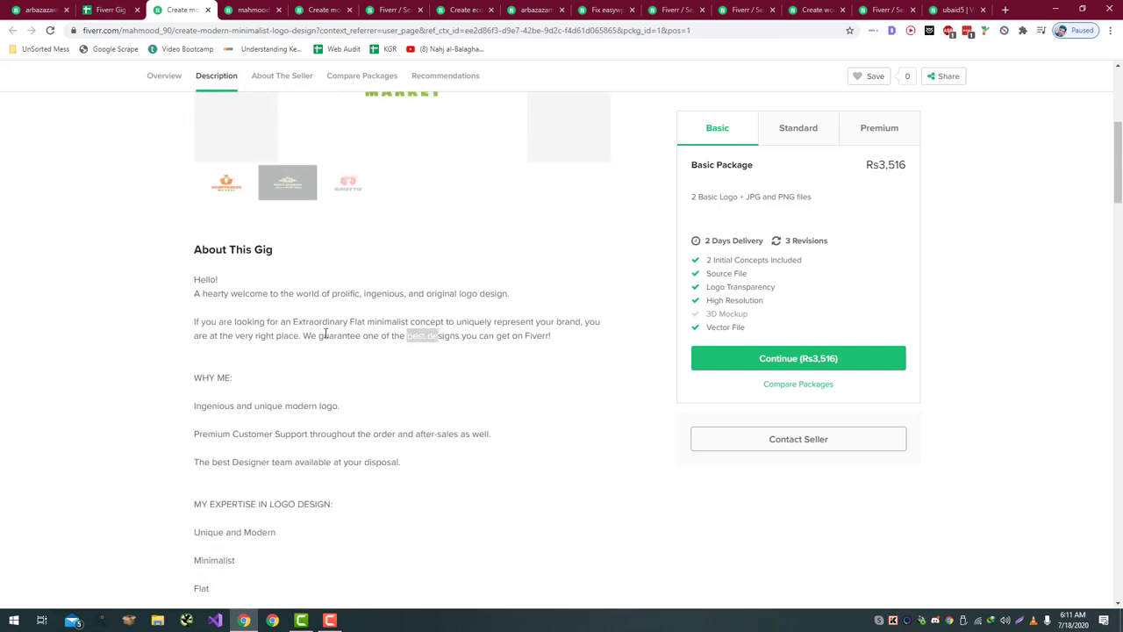
{"action": "triple_click", "coordinate": [325, 334]}
{"action": "left_click", "coordinate": [553, 350]}
{"action": "left_click_drag", "start_coordinate": [592, 340], "coordinate": [250, 309]}
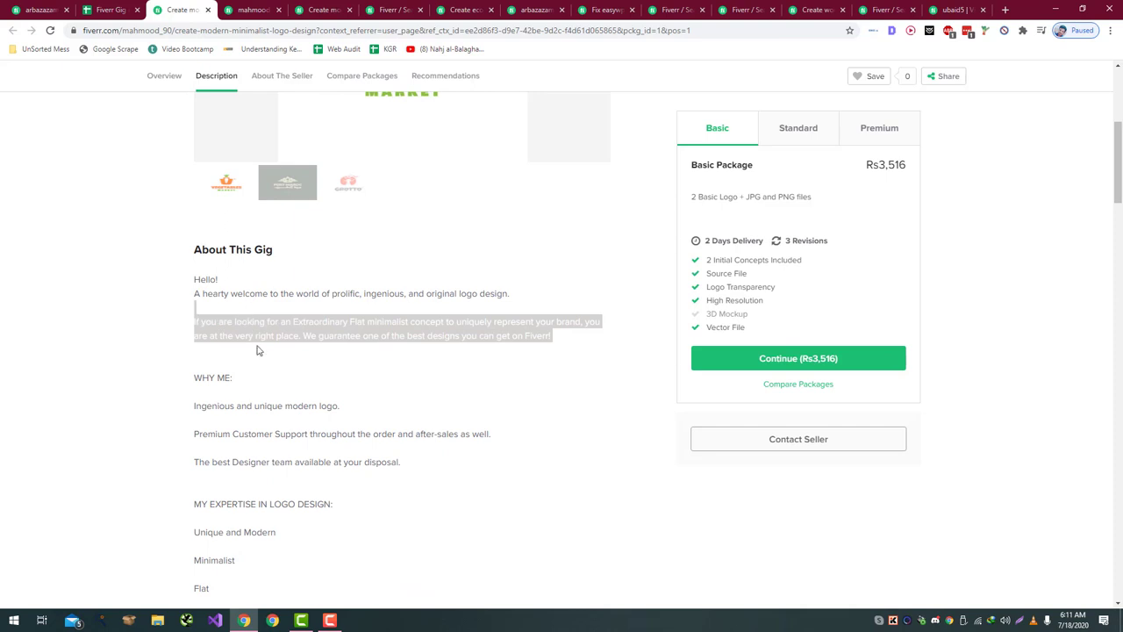
{"action": "left_click", "coordinate": [234, 385]}
{"action": "left_click_drag", "start_coordinate": [190, 407], "coordinate": [453, 477]}
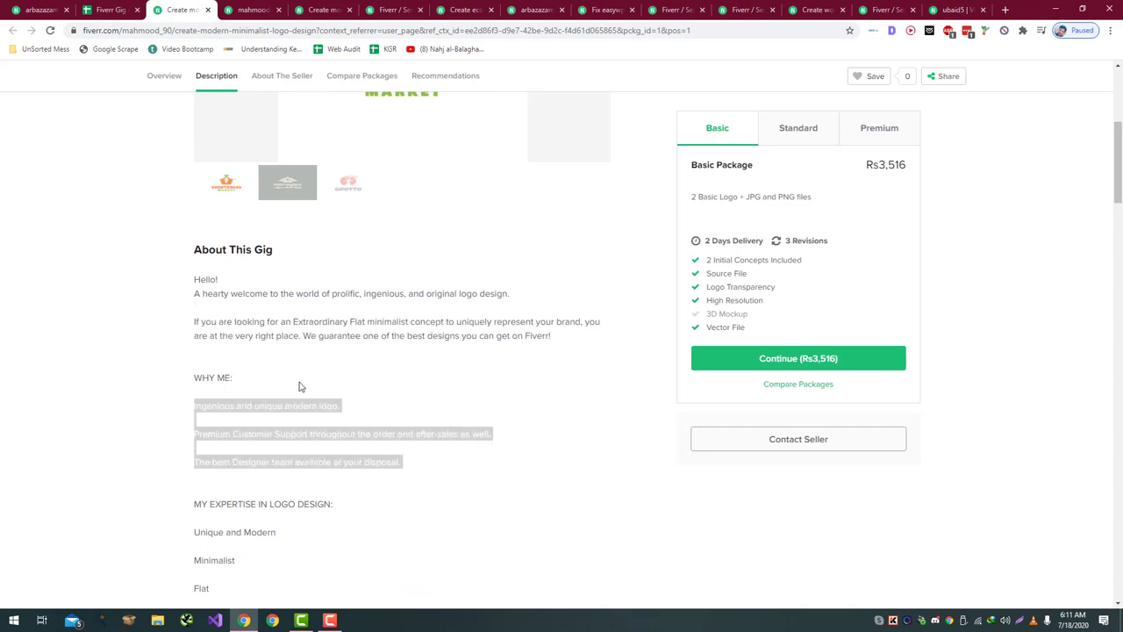
{"action": "left_click", "coordinate": [248, 323]}
{"action": "left_click_drag", "start_coordinate": [290, 321], "coordinate": [555, 336]}
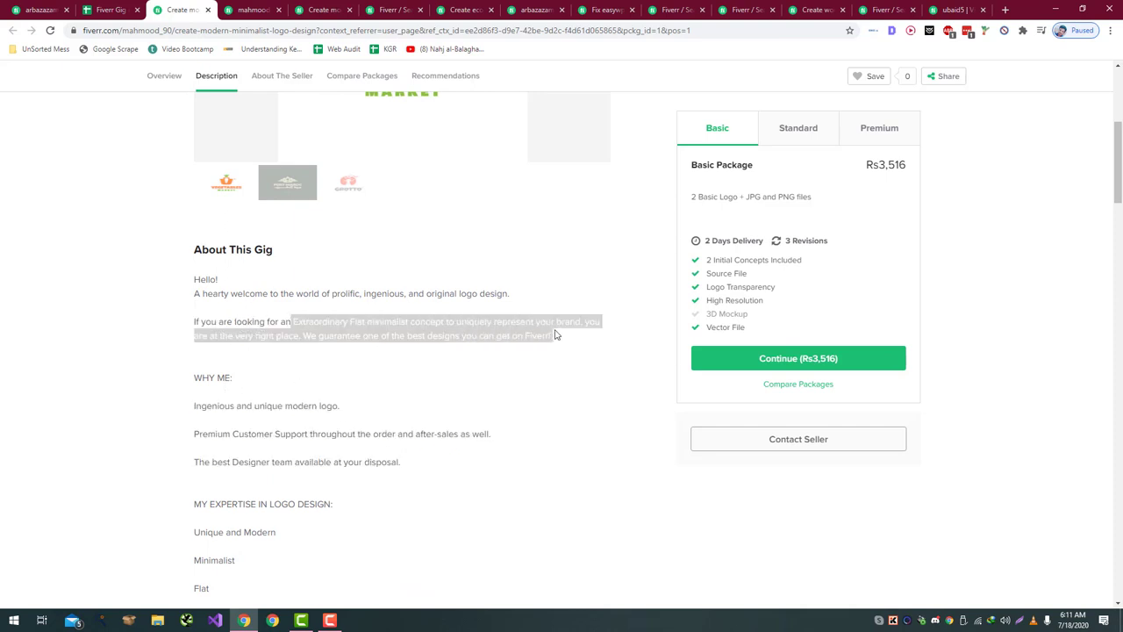
{"action": "left_click", "coordinate": [580, 341]}
- Review the Standard Package features, highlighting the VIP and vector files lines
{"action": "scroll", "coordinate": [585, 342], "scroll_direction": "down", "scroll_amount": 5}
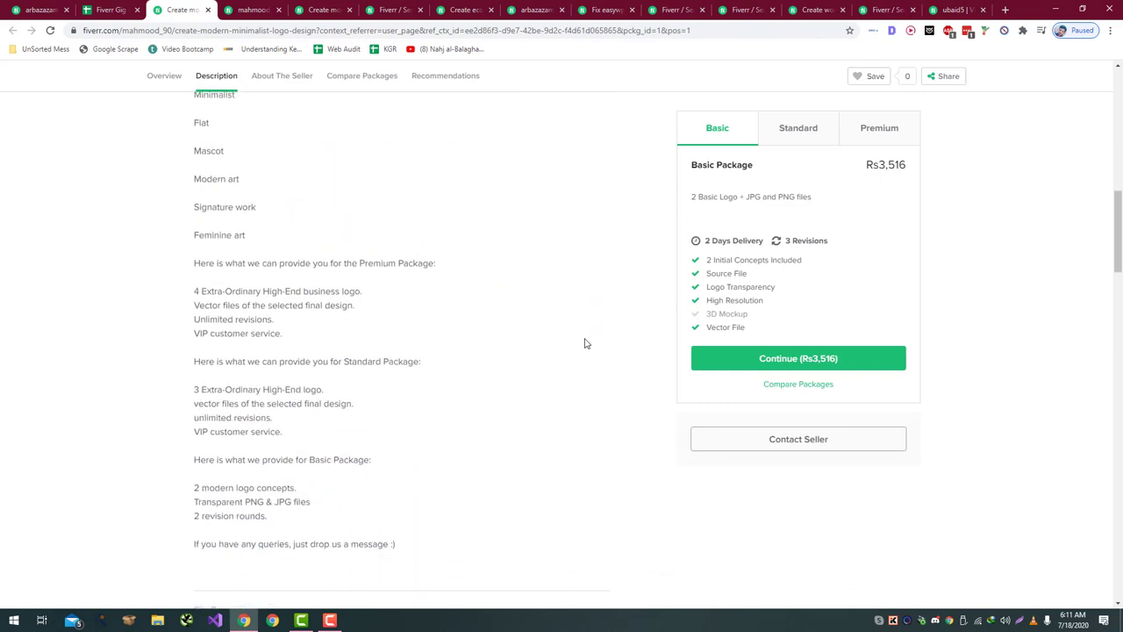
{"action": "scroll", "coordinate": [585, 342], "scroll_direction": "down", "scroll_amount": 1}
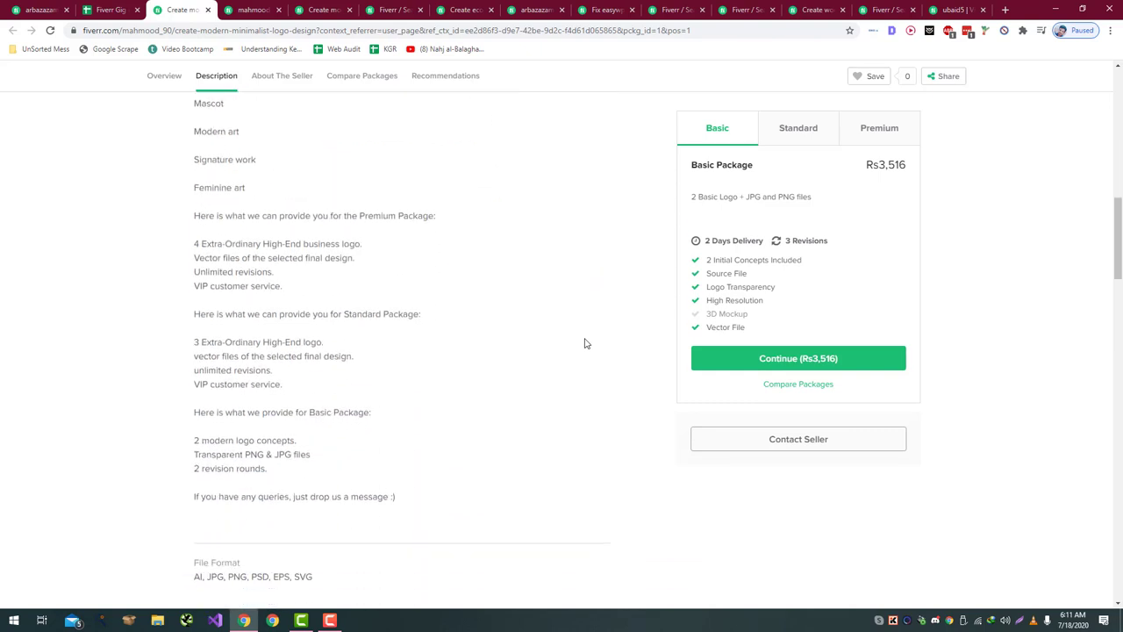
{"action": "triple_click", "coordinate": [362, 297]}
{"action": "left_click", "coordinate": [243, 365]}
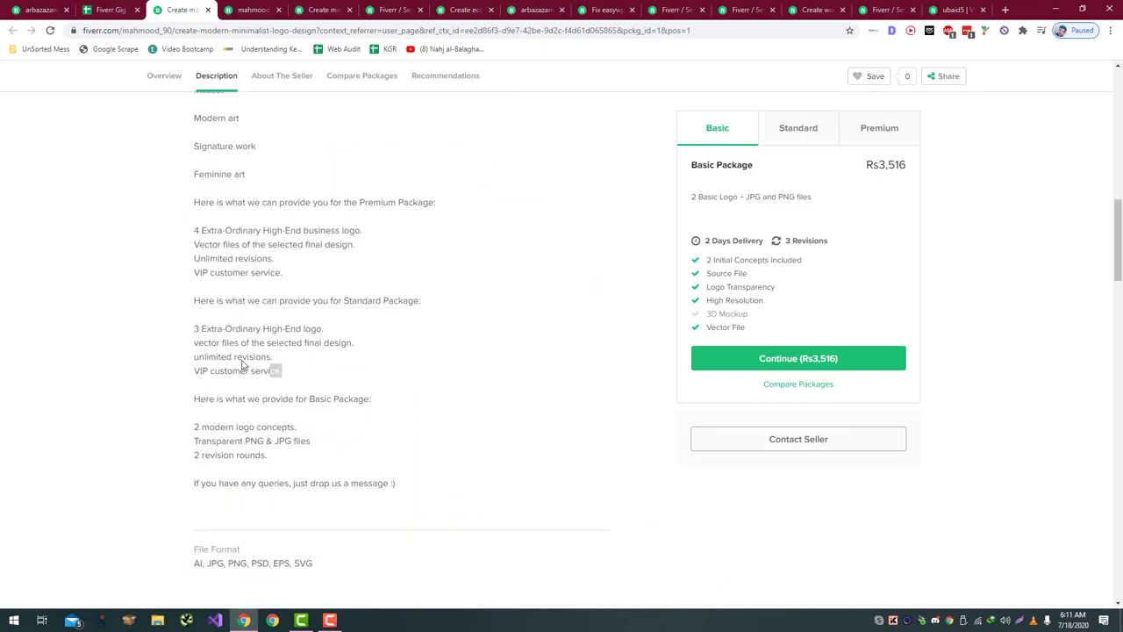
{"action": "left_click_drag", "start_coordinate": [243, 365], "coordinate": [197, 342]}
{"action": "left_click", "coordinate": [197, 342]}
{"action": "double_click", "coordinate": [196, 370]}
{"action": "left_click", "coordinate": [196, 358]}
{"action": "triple_click", "coordinate": [196, 343]}
{"action": "left_click", "coordinate": [199, 345]}
{"action": "left_click_drag", "start_coordinate": [198, 345], "coordinate": [193, 346]}
{"action": "left_click_drag", "start_coordinate": [285, 373], "coordinate": [145, 331]}
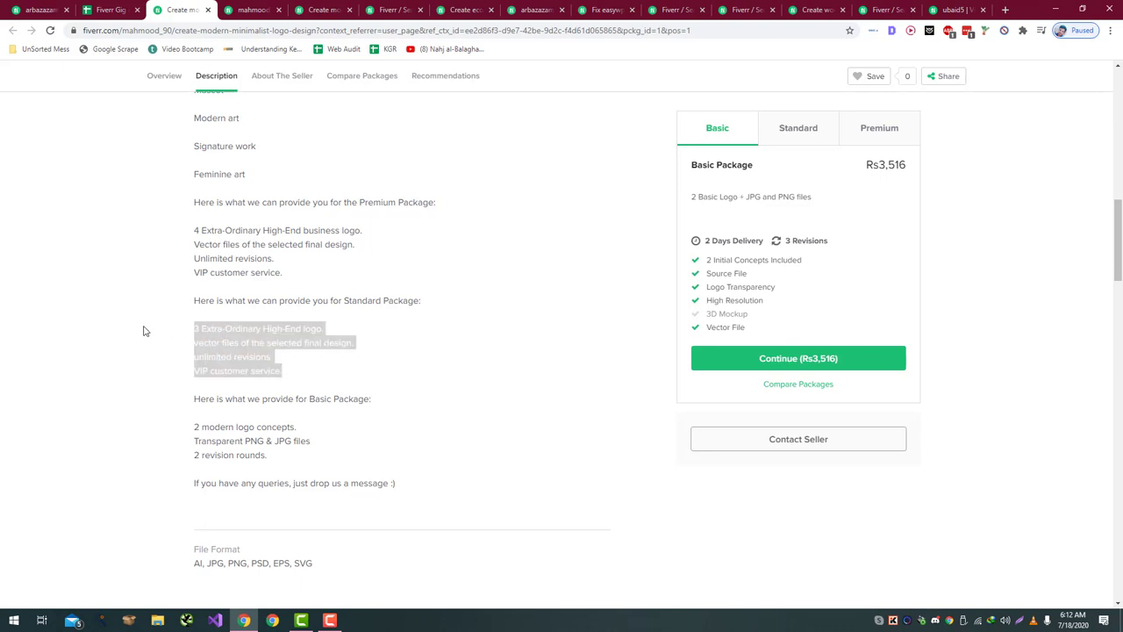
- Scroll through the package lists and About The Seller section
{"action": "scroll", "coordinate": [268, 355], "scroll_direction": "down", "scroll_amount": 2}
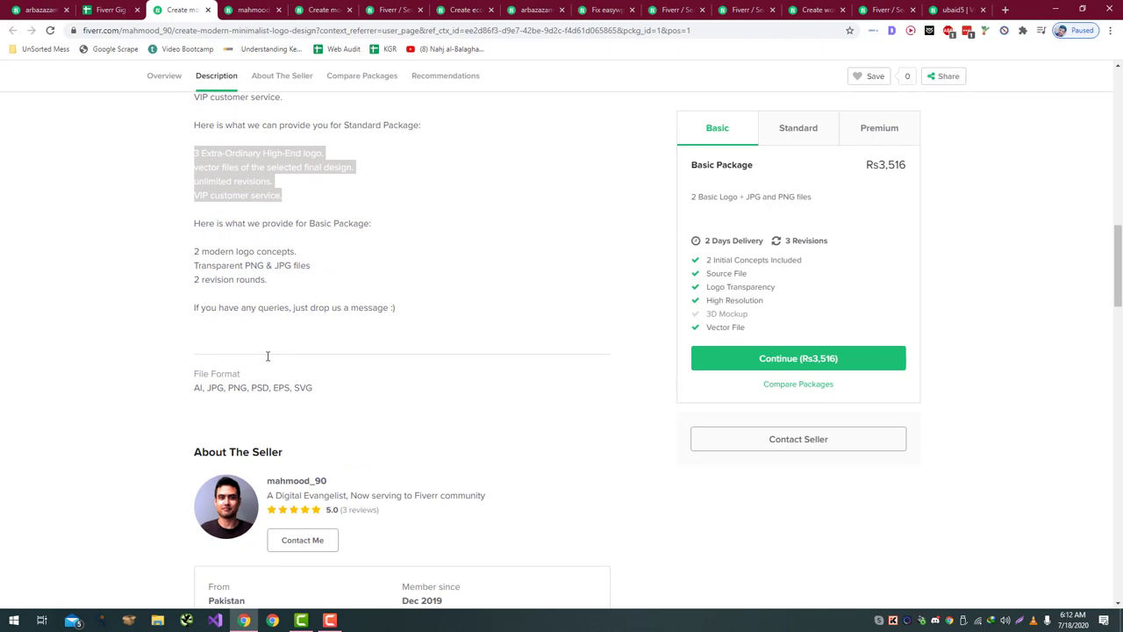
{"action": "scroll", "coordinate": [268, 355], "scroll_direction": "down", "scroll_amount": 3}
{"action": "scroll", "coordinate": [268, 355], "scroll_direction": "up", "scroll_amount": 6}
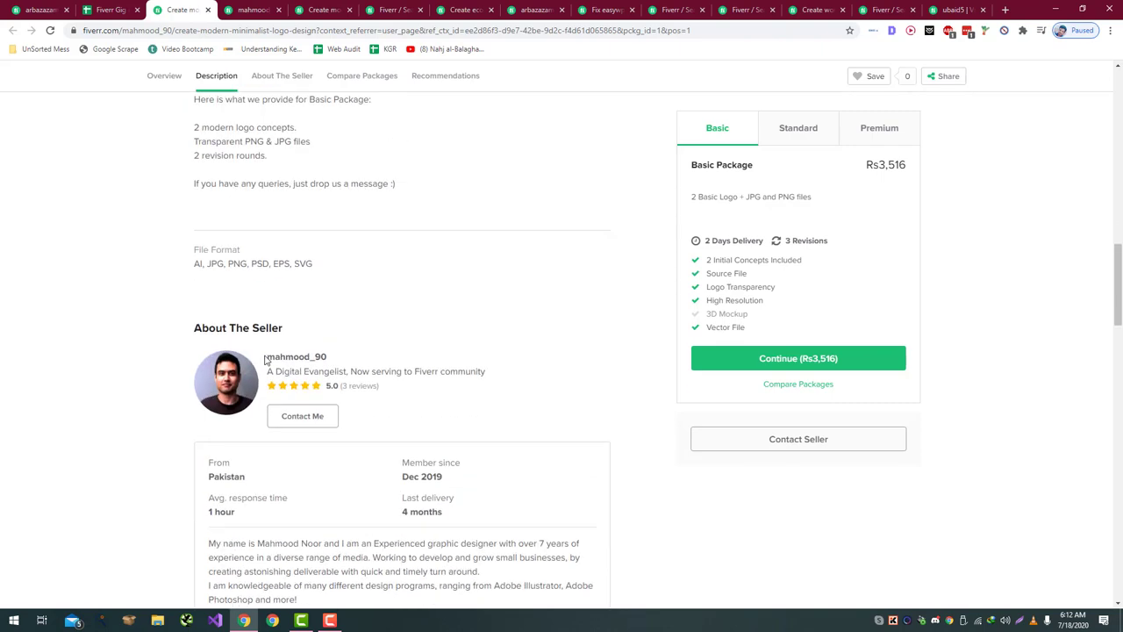
{"action": "scroll", "coordinate": [260, 311], "scroll_direction": "up", "scroll_amount": 2}
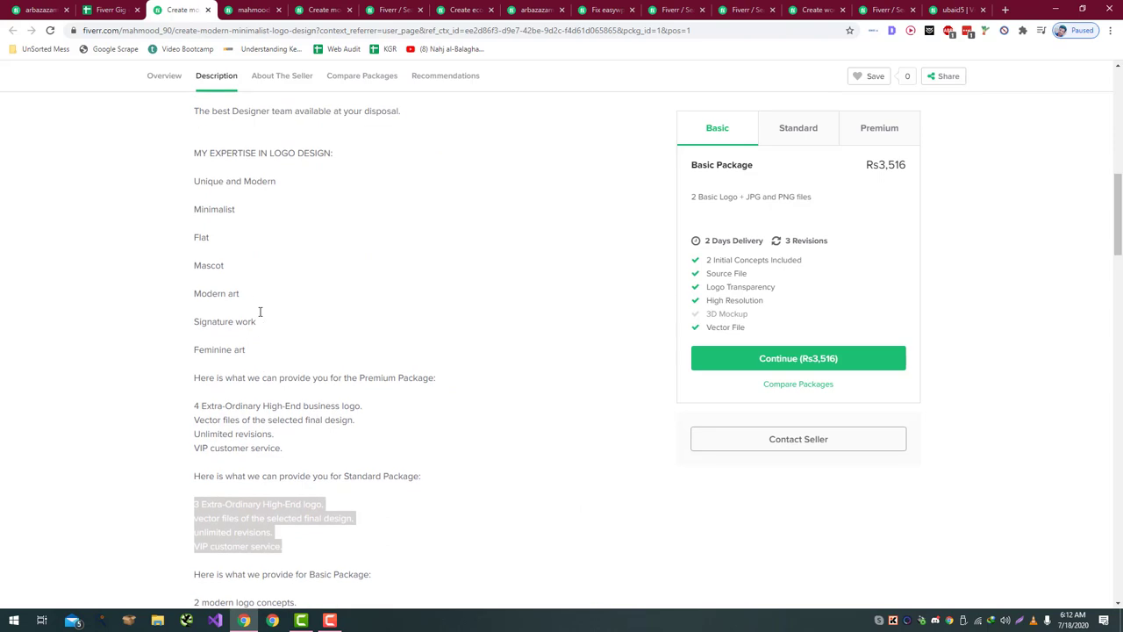
{"action": "left_click_drag", "start_coordinate": [256, 439], "coordinate": [201, 265]}
{"action": "scroll", "coordinate": [201, 261], "scroll_direction": "up", "scroll_amount": 3}
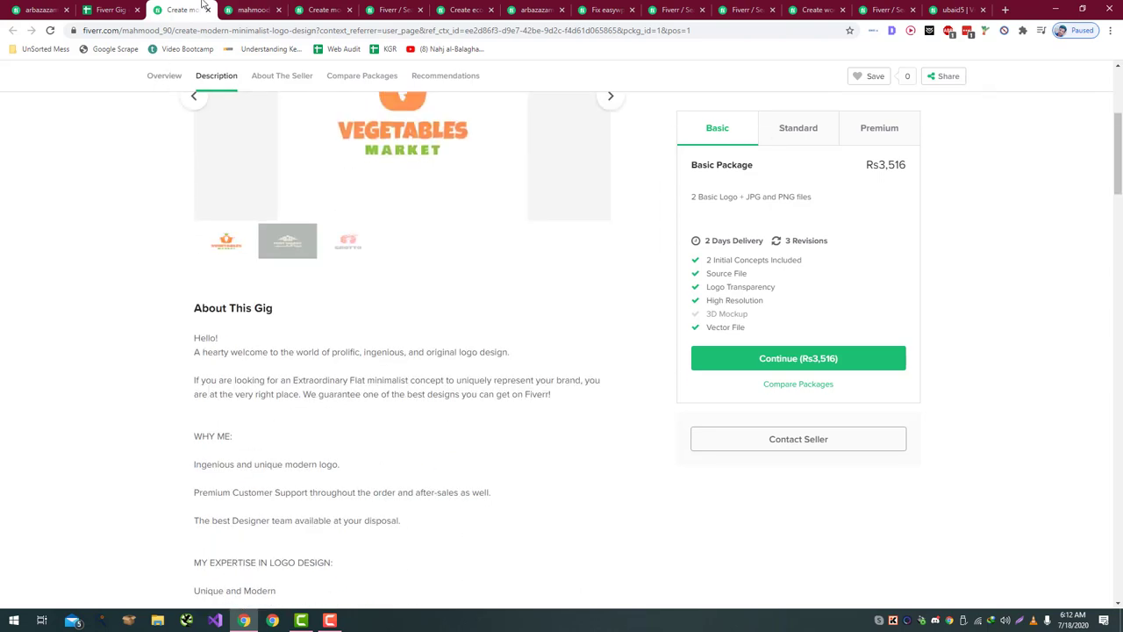
{"action": "left_click", "coordinate": [111, 10]}
- Rate row 5's Gig Description as OK in E5
{"action": "type", "text": "Bad"}
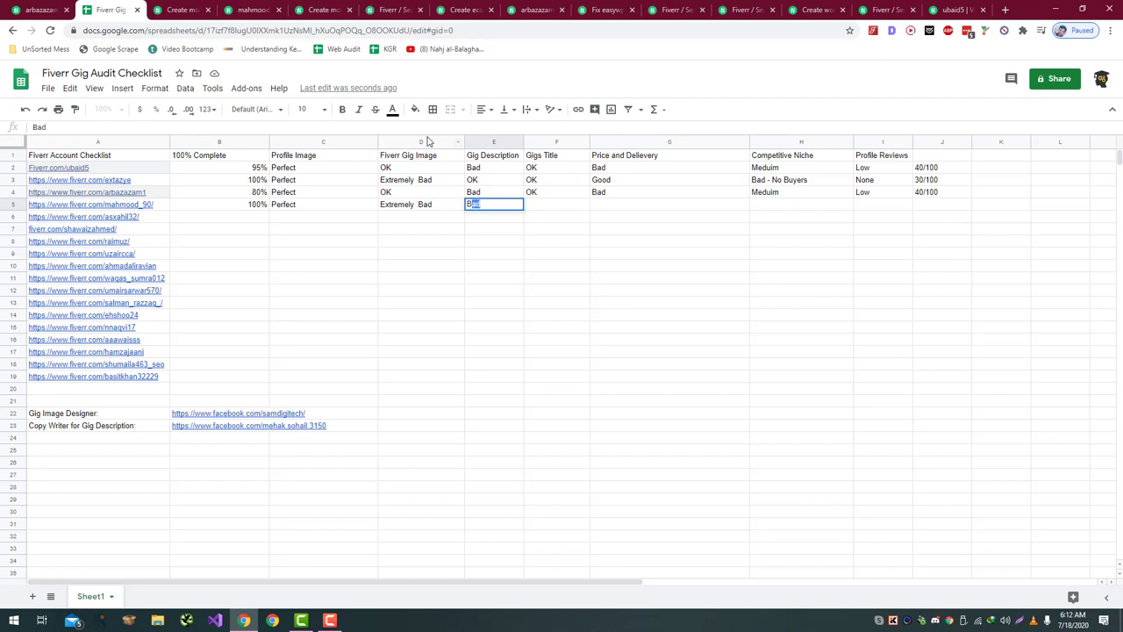
{"action": "key", "text": "BackSpace"}
{"action": "key", "text": "Return"}
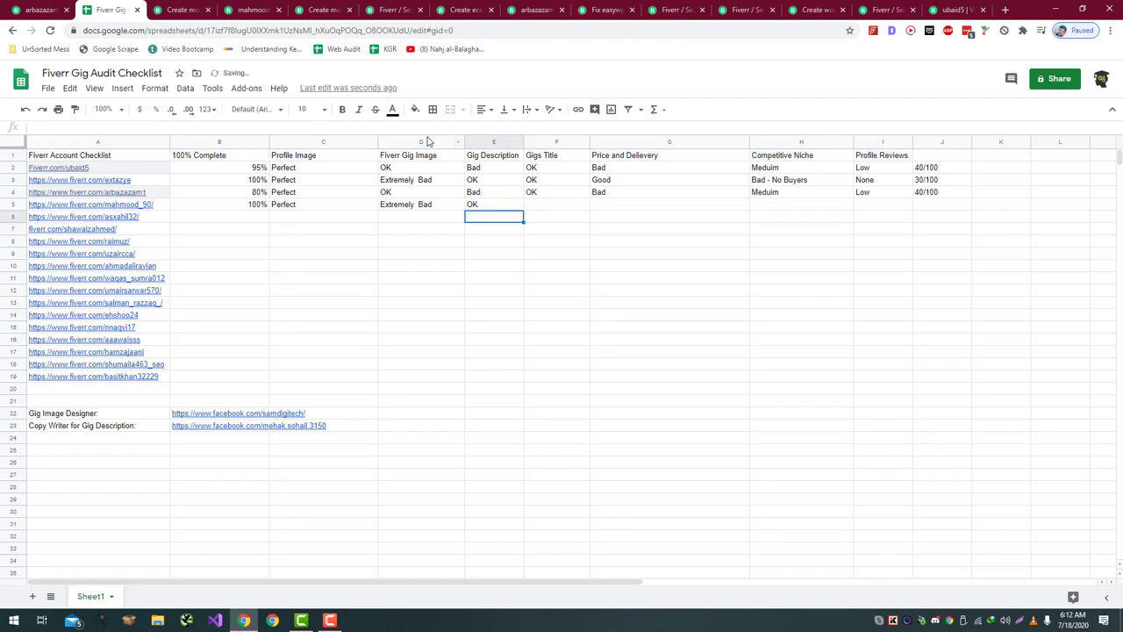
{"action": "key", "text": "Right"}
{"action": "key", "text": "Up"}
- Check the gig title on Fiverr and rate row 5's Gigs Title as OK in F5
{"action": "key", "text": "ctrl+Tab"}
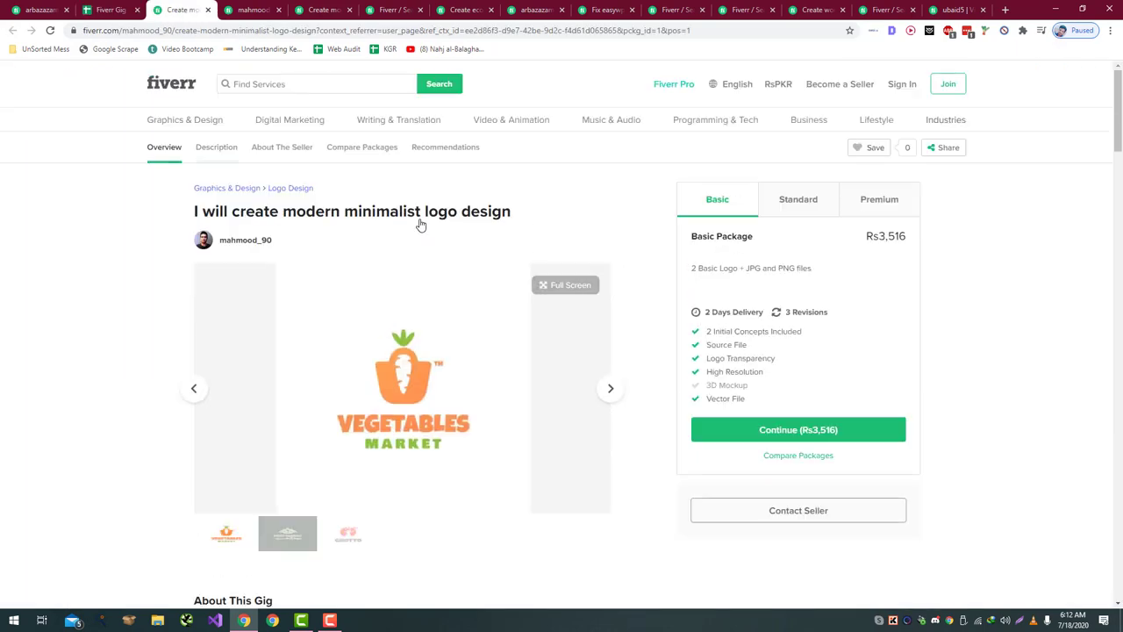
{"action": "triple_click", "coordinate": [497, 213]}
{"action": "key", "text": "ctrl+c"}
{"action": "key", "text": "ctrl+shift+Tab"}
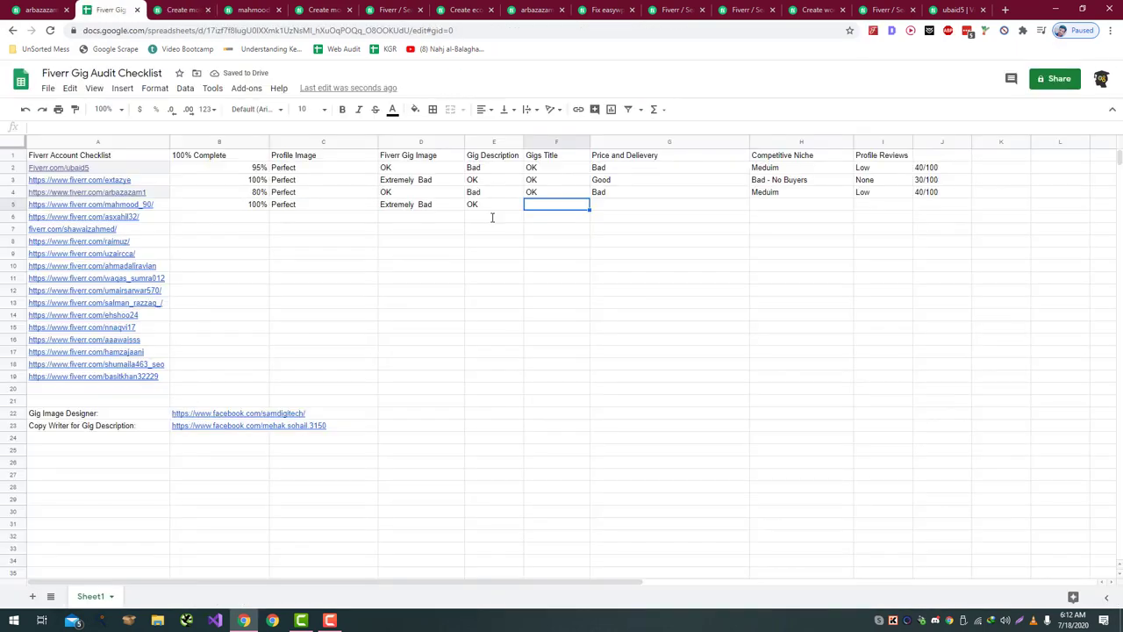
{"action": "type", "text": "OK"}
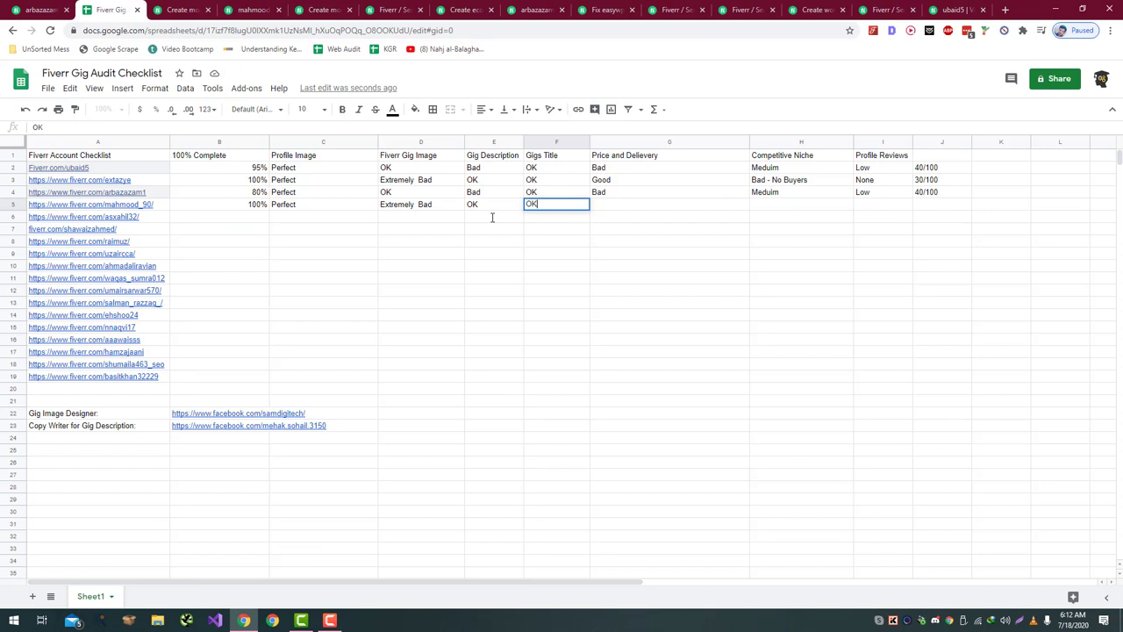
{"action": "key", "text": "Return"}
- Move to G5, checking the earlier row's Price and Delievery rating
{"action": "key", "text": "Right"}
{"action": "key", "text": "Left"}
{"action": "key", "text": "Up"}
{"action": "key", "text": "Right"}
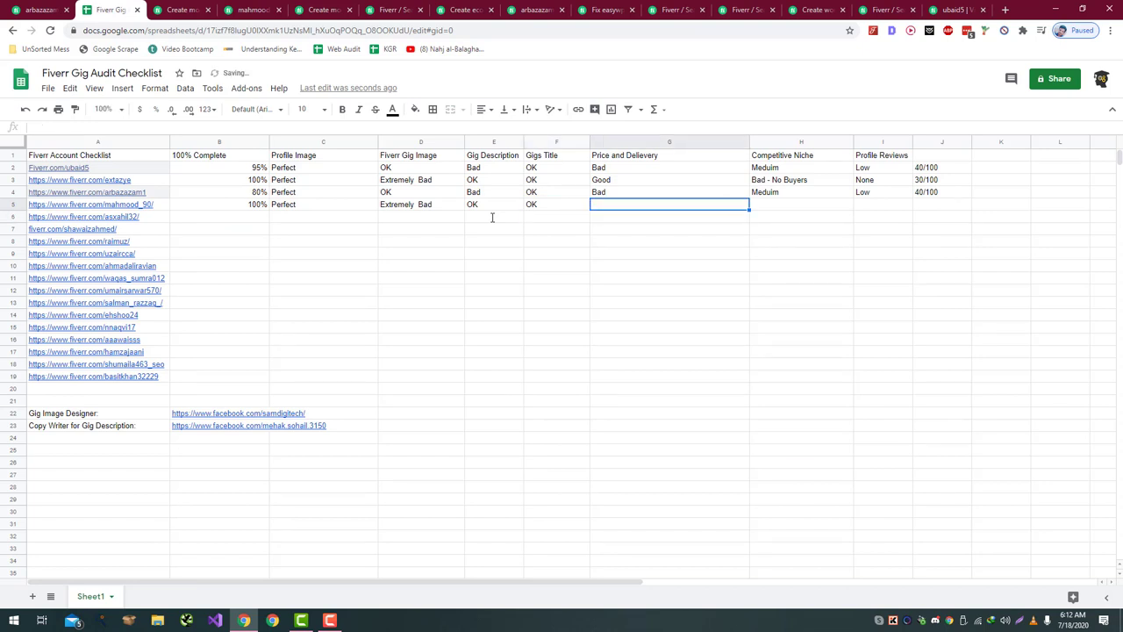
{"action": "key", "text": "Left"}
{"action": "key", "text": "Up"}
{"action": "key", "text": "Right"}
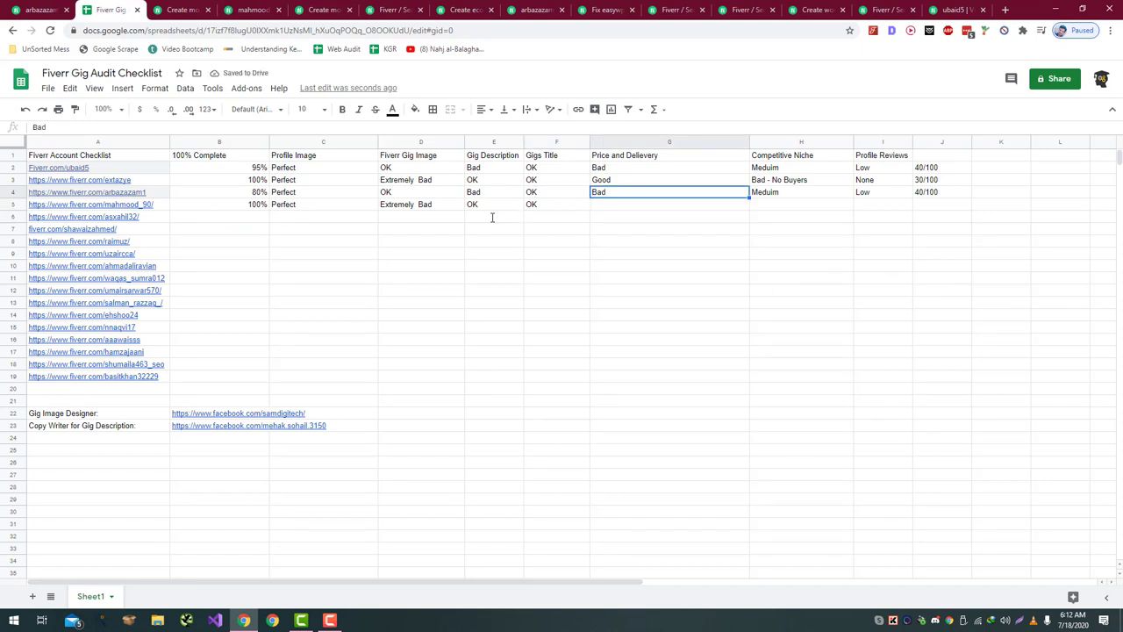
{"action": "key", "text": "Down"}
- Highlight the gig title on the Fiverr gig page again
{"action": "key", "text": "ctrl+Tab"}
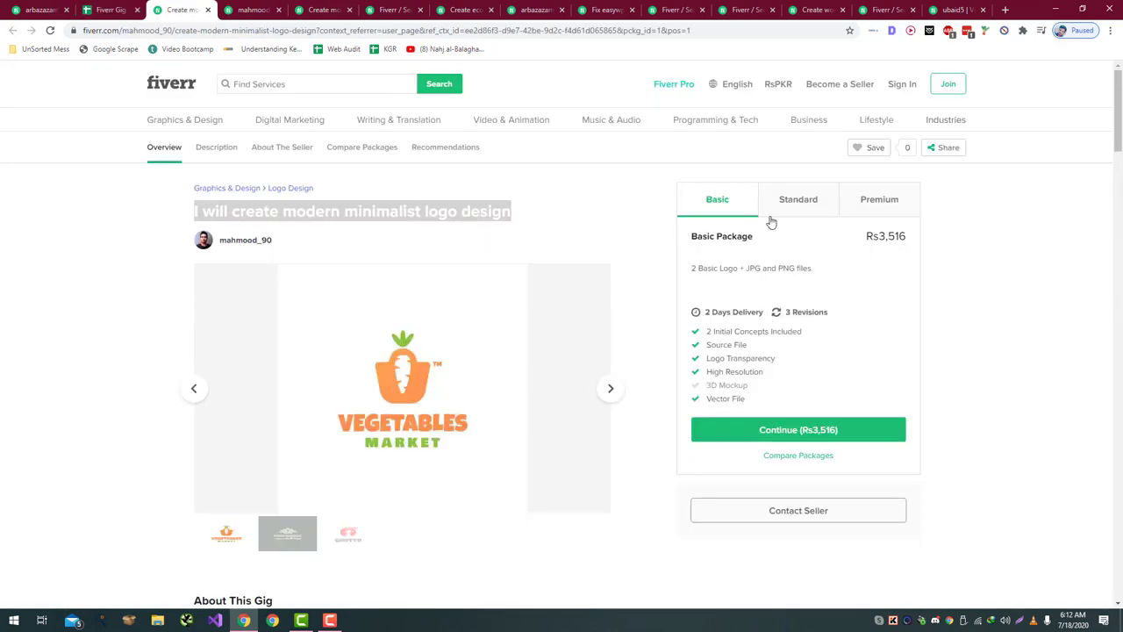
{"action": "left_click", "coordinate": [550, 206]}
{"action": "double_click", "coordinate": [472, 204]}
{"action": "triple_click", "coordinate": [472, 205]}
- Highlight parts of the gig title to assess its wording
{"action": "left_click", "coordinate": [546, 219]}
{"action": "left_click_drag", "start_coordinate": [329, 206], "coordinate": [452, 207]}
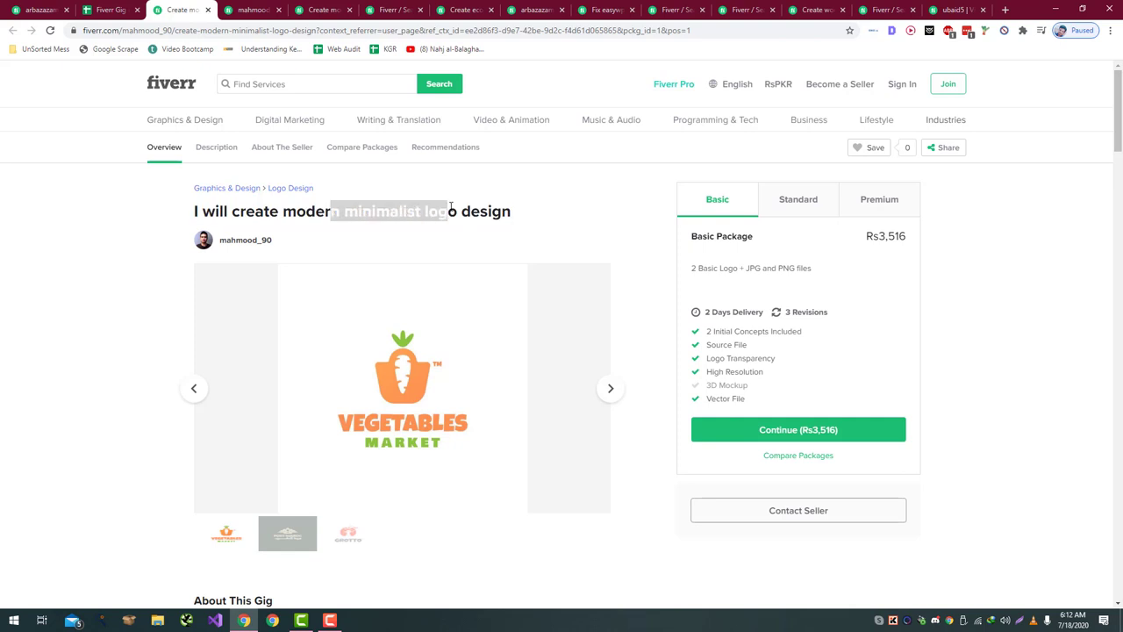
{"action": "double_click", "coordinate": [452, 207]}
{"action": "left_click", "coordinate": [535, 215]}
{"action": "left_click_drag", "start_coordinate": [617, 215], "coordinate": [191, 218]}
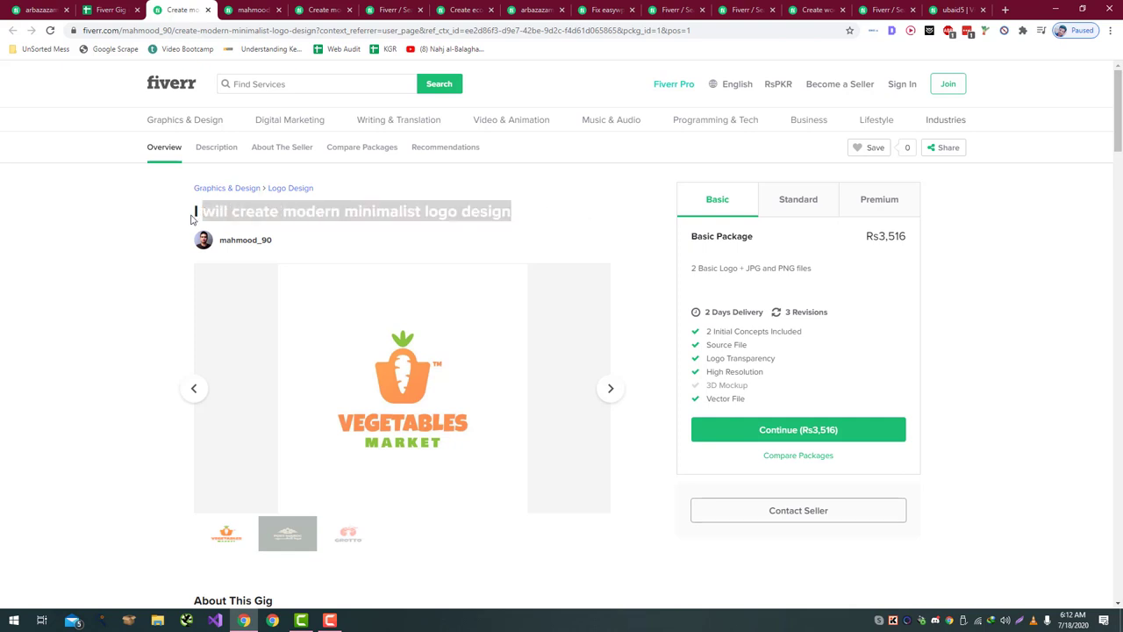
{"action": "left_click", "coordinate": [369, 219]}
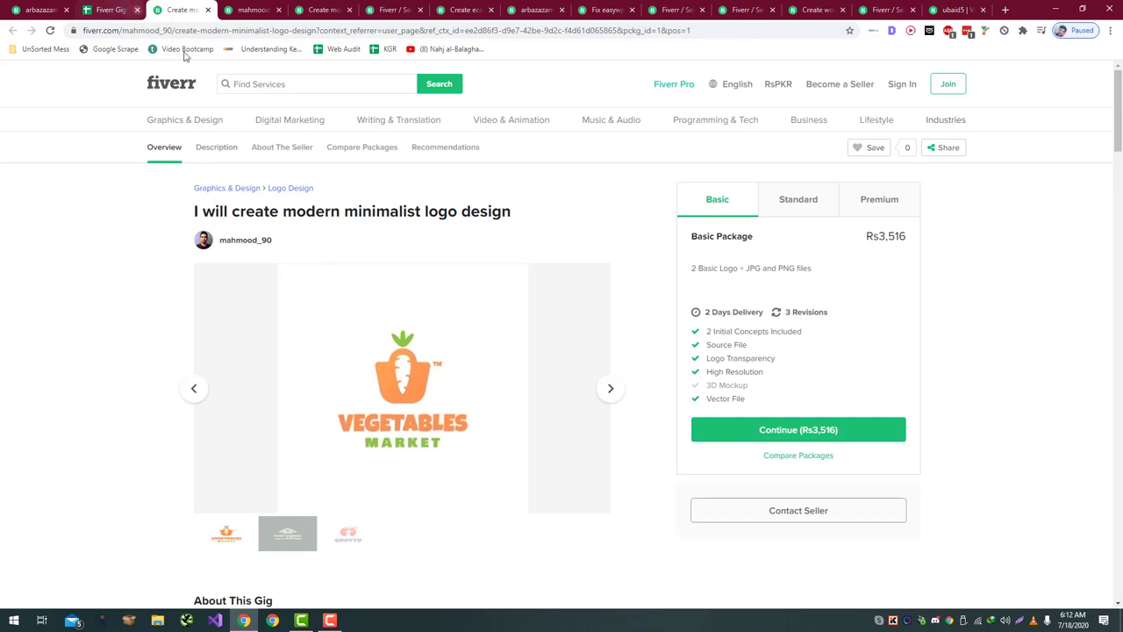
- Compare the Basic and Standard packages and rate row 5's Price and Delievery as Bad
{"action": "left_click", "coordinate": [786, 216]}
{"action": "key", "text": "ctrl+shift+Tab"}
{"action": "left_click", "coordinate": [809, 210]}
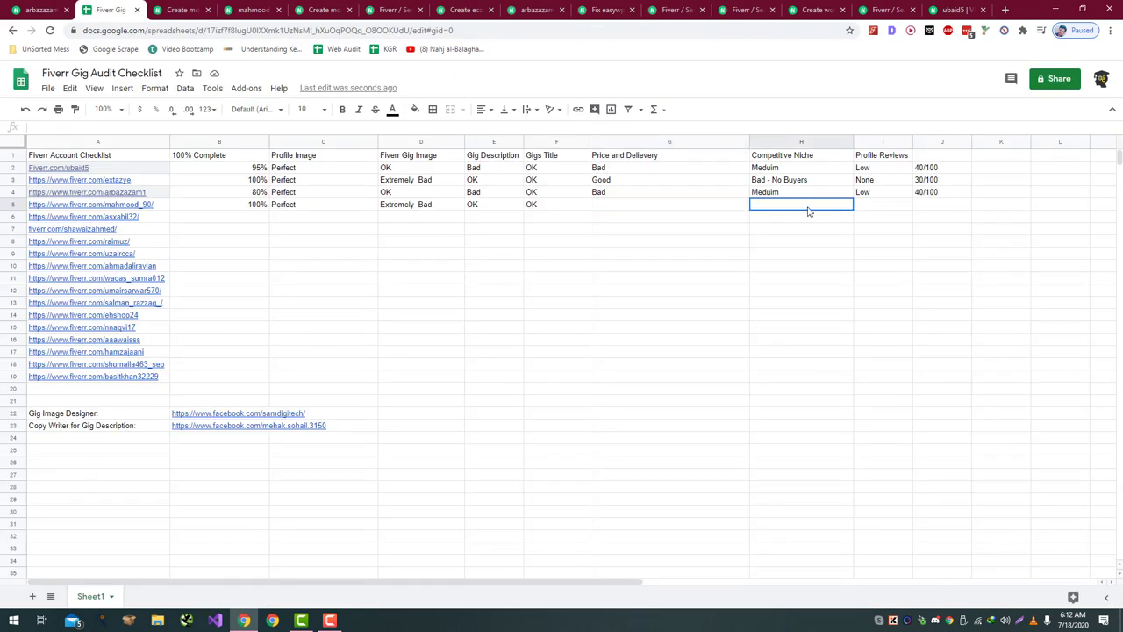
{"action": "key", "text": "ctrl+Tab"}
{"action": "left_click", "coordinate": [709, 205]}
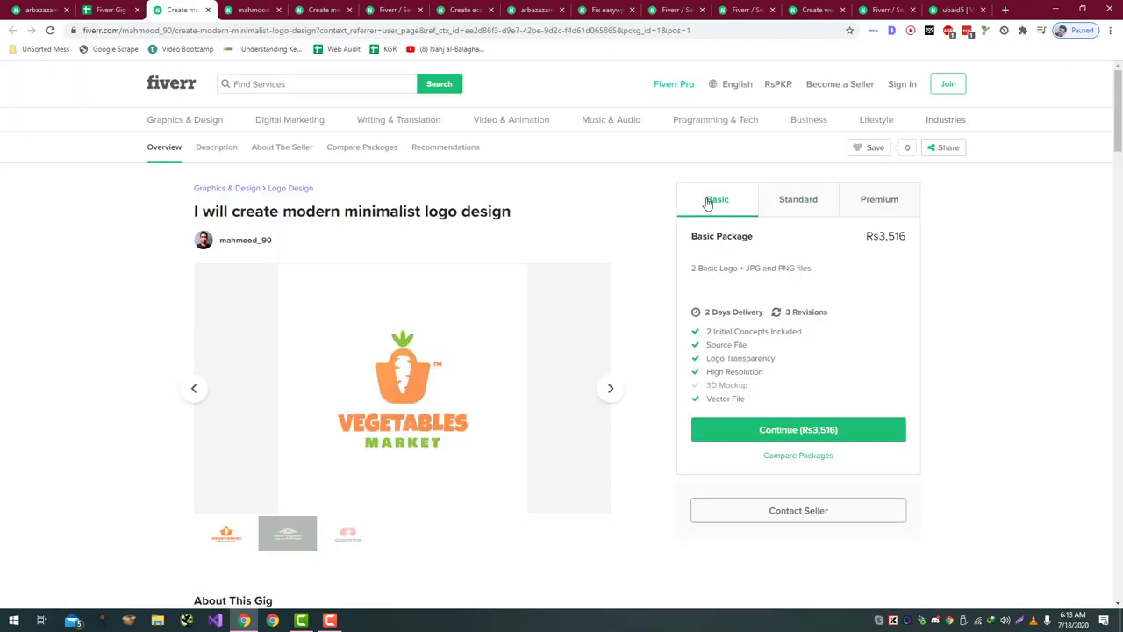
{"action": "key", "text": "ctrl+shift+Tab"}
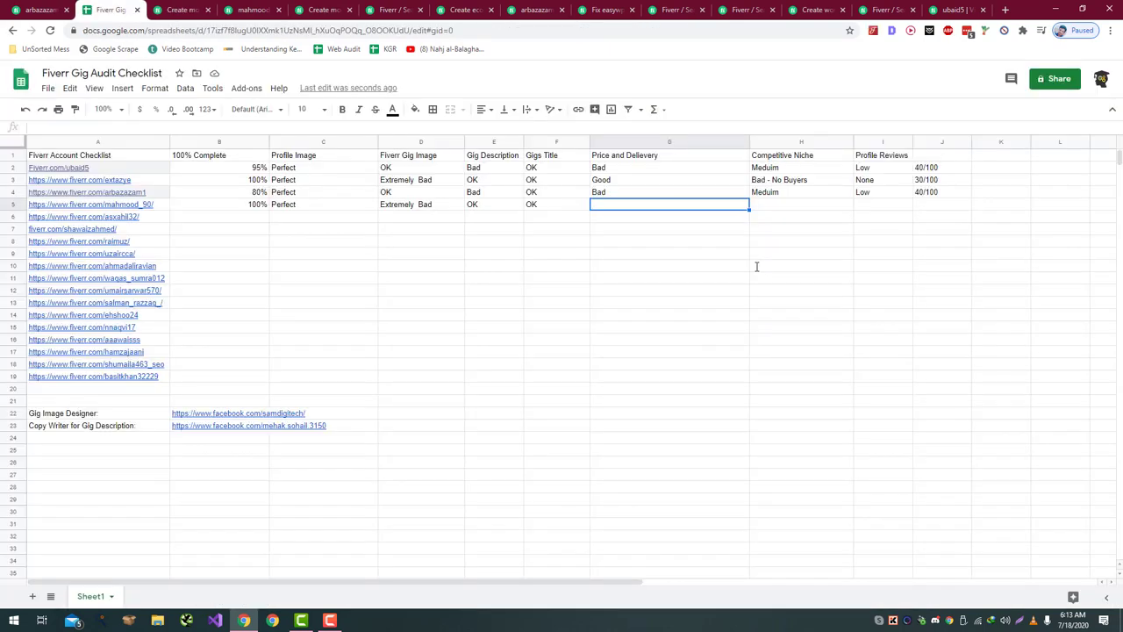
{"action": "type", "text": "Bad"}
{"action": "key", "text": "Return"}
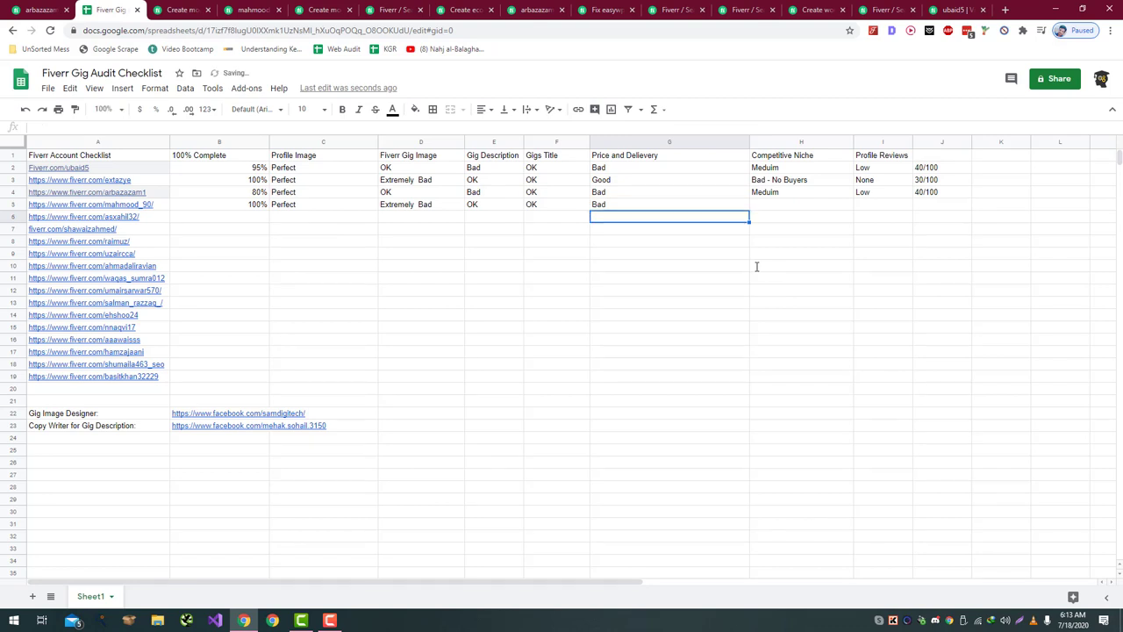
{"action": "key", "text": "Up"}
{"action": "key", "text": "Right"}
- Search Fiverr for 'minimalist logo design' using the gig title words
{"action": "key", "text": "ctrl+Tab"}
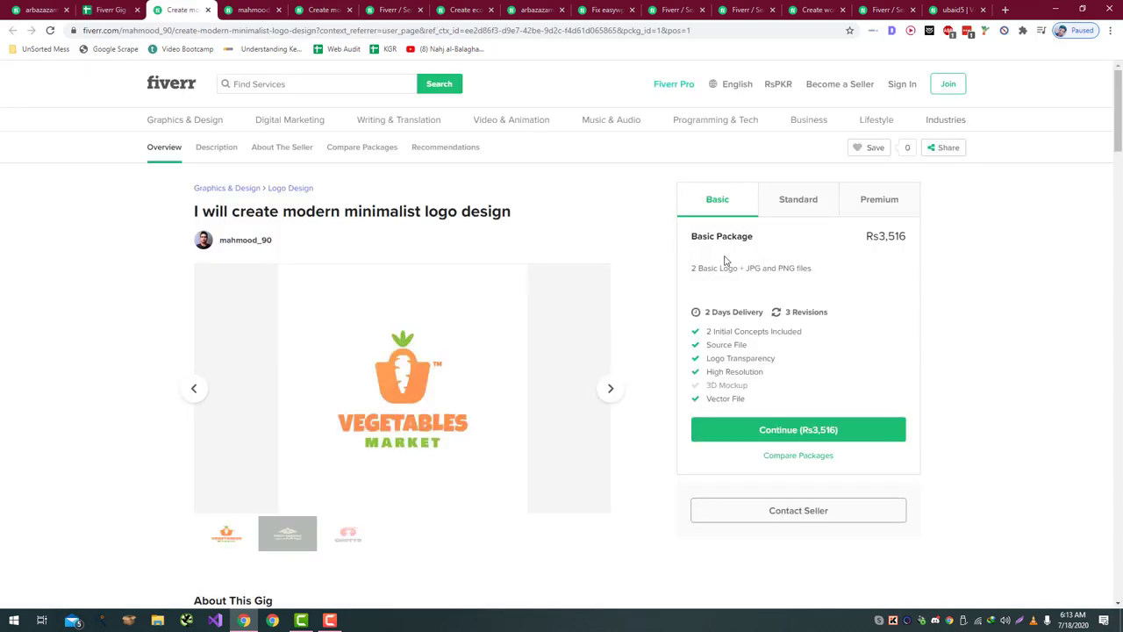
{"action": "left_click_drag", "start_coordinate": [522, 216], "coordinate": [347, 211]}
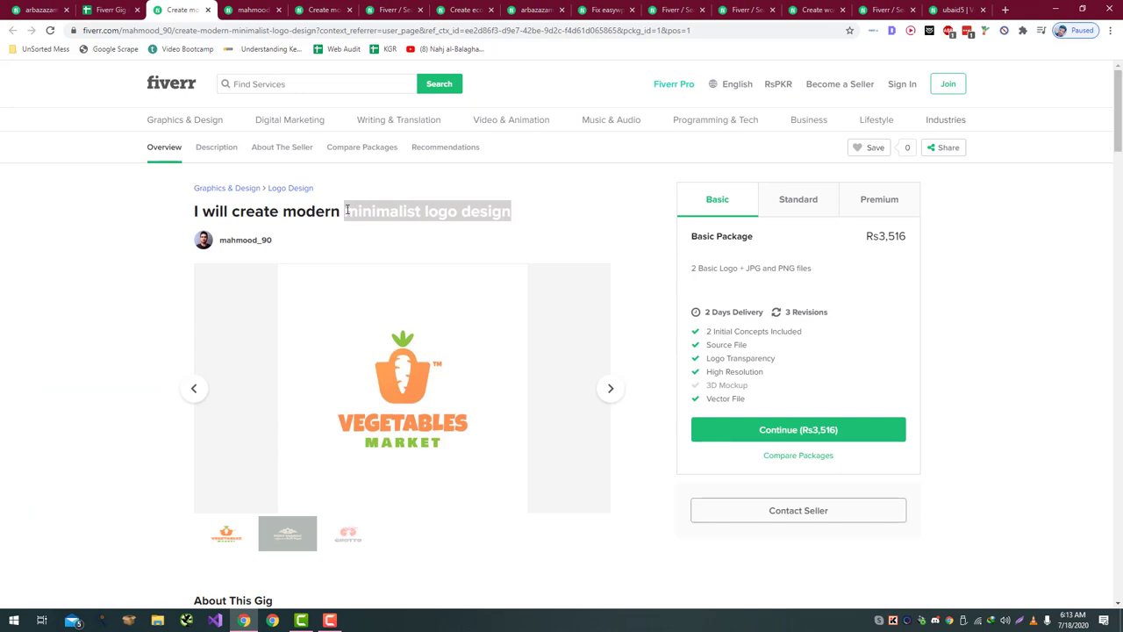
{"action": "left_click", "coordinate": [319, 84]}
{"action": "key", "text": "ctrl+v"}
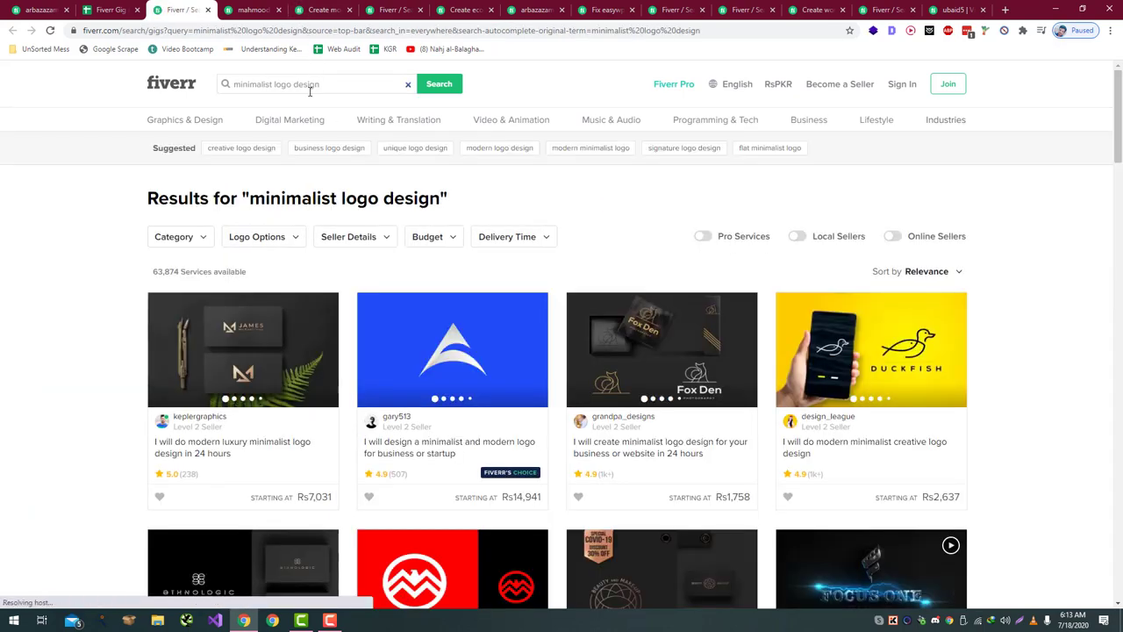
- Note the 63,874 services count and rate row 5's Competitive Niche as Extreme
{"action": "scroll", "coordinate": [255, 246], "scroll_direction": "down", "scroll_amount": 4}
{"action": "scroll", "coordinate": [260, 235], "scroll_direction": "up", "scroll_amount": 3}
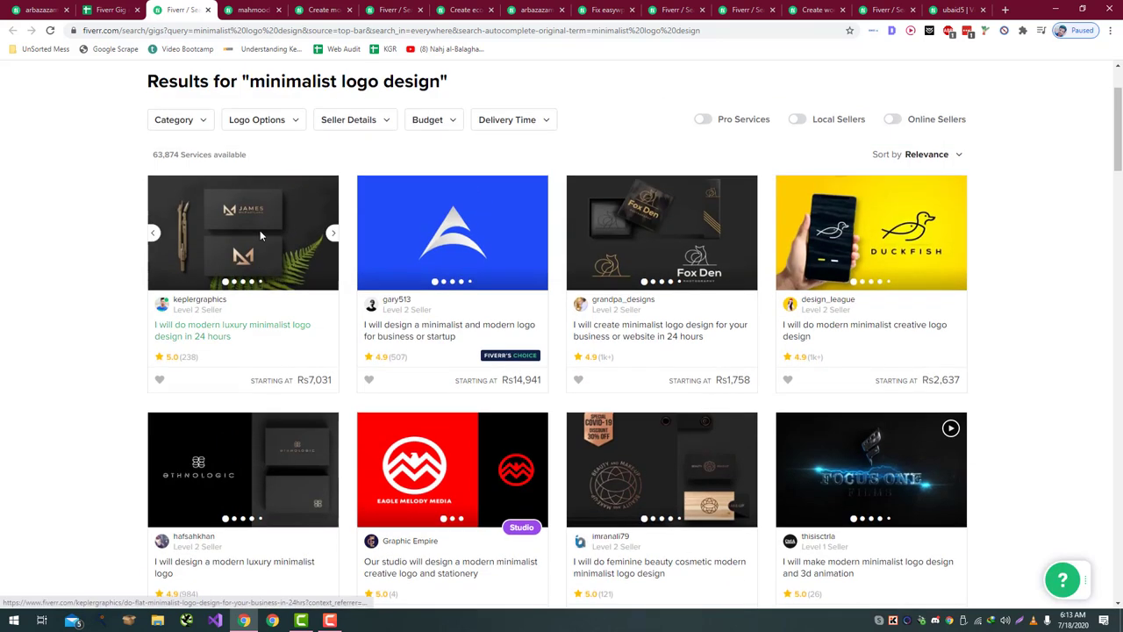
{"action": "scroll", "coordinate": [260, 236], "scroll_direction": "up", "scroll_amount": 2}
{"action": "left_click_drag", "start_coordinate": [152, 273], "coordinate": [181, 273]}
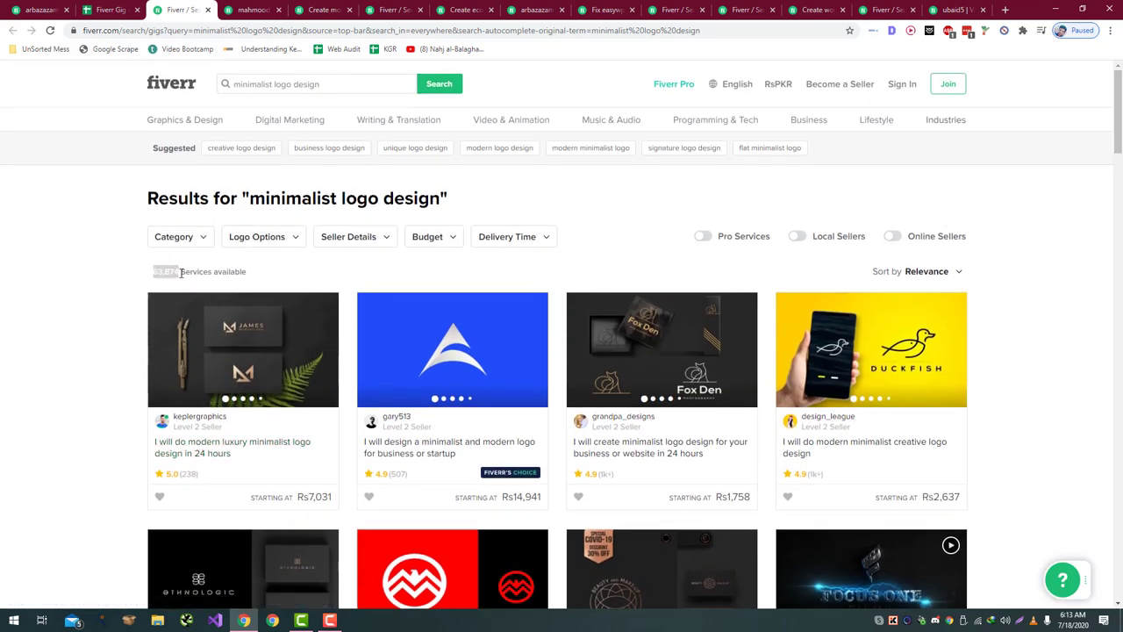
{"action": "left_click", "coordinate": [129, 5]}
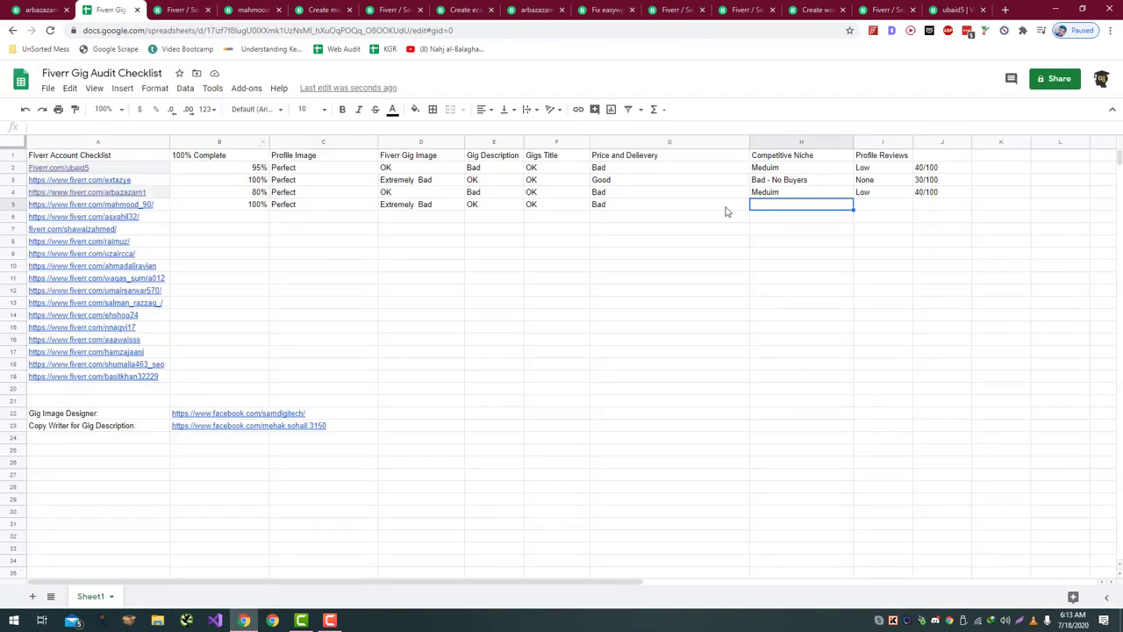
{"action": "type", "text": "Extreme"}
{"action": "key", "text": "Return"}
{"action": "key", "text": "Right"}
{"action": "key", "text": "Up"}
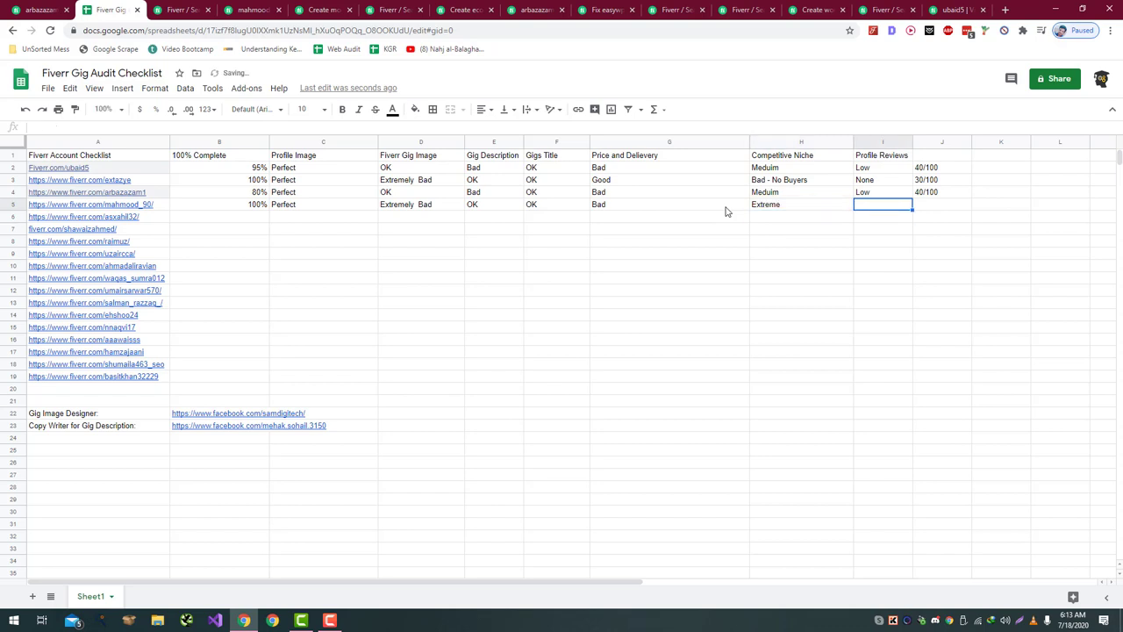
- Rate row 5's Profile Reviews as Low and give it a 35/100 score
{"action": "type", "text": "Low"}
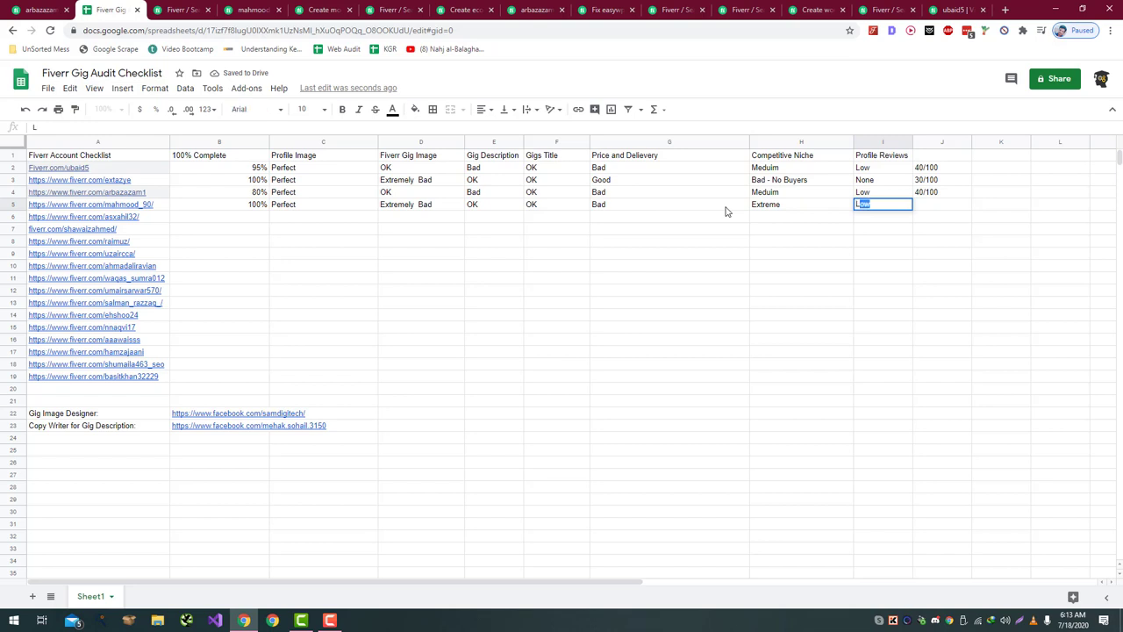
{"action": "key", "text": "Return"}
{"action": "key", "text": "Right"}
{"action": "key", "text": "Up"}
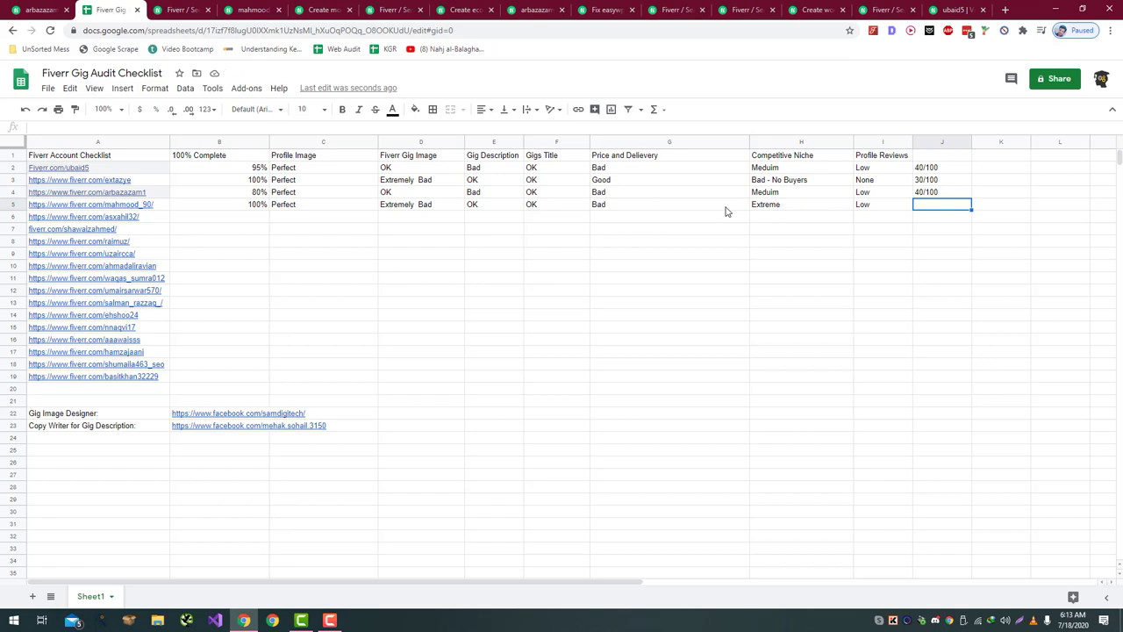
{"action": "type", "text": "35"}
{"action": "key", "text": "Return"}
- Copy row 6's profile link from cell A6
{"action": "key", "text": "Left"}
{"action": "key", "text": "Left"}
{"action": "key", "text": "Left"}
{"action": "key", "text": "Left"}
{"action": "key", "text": "Left"}
{"action": "key", "text": "Left"}
{"action": "key", "text": "Left"}
{"action": "key", "text": "Left"}
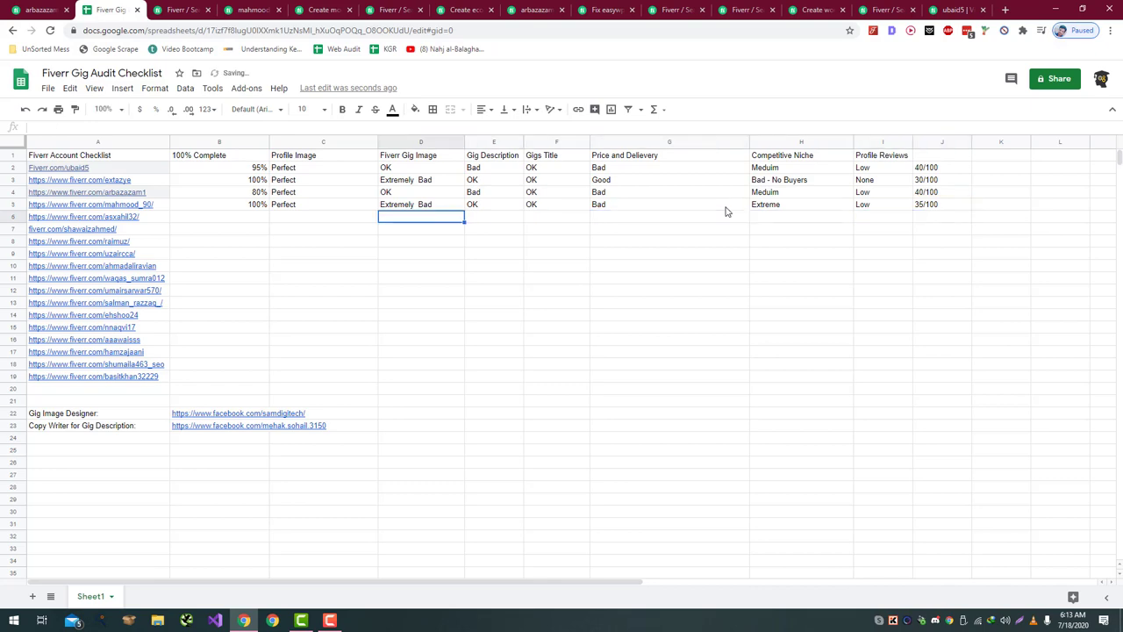
{"action": "key", "text": "Left"}
{"action": "key", "text": "ctrl+c"}
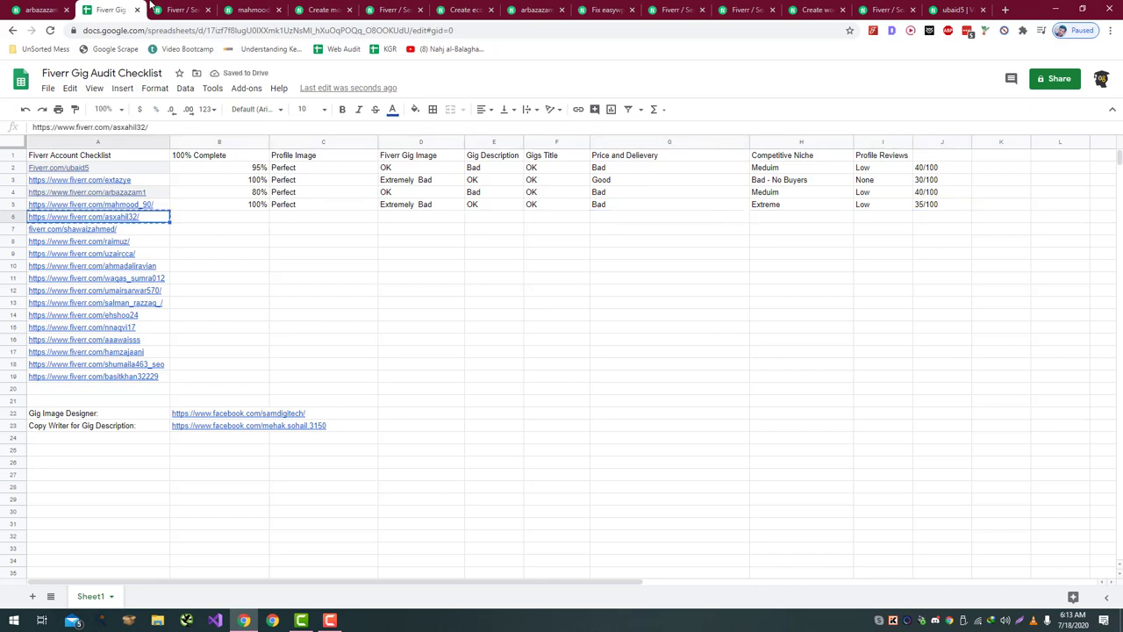
- Load the row 6 seller's profile from the copied link and select cell B6 in the checklist
{"action": "left_click", "coordinate": [153, 9]}
{"action": "left_click", "coordinate": [167, 31]}
{"action": "key", "text": "ctrl+v"}
{"action": "key", "text": "Return"}
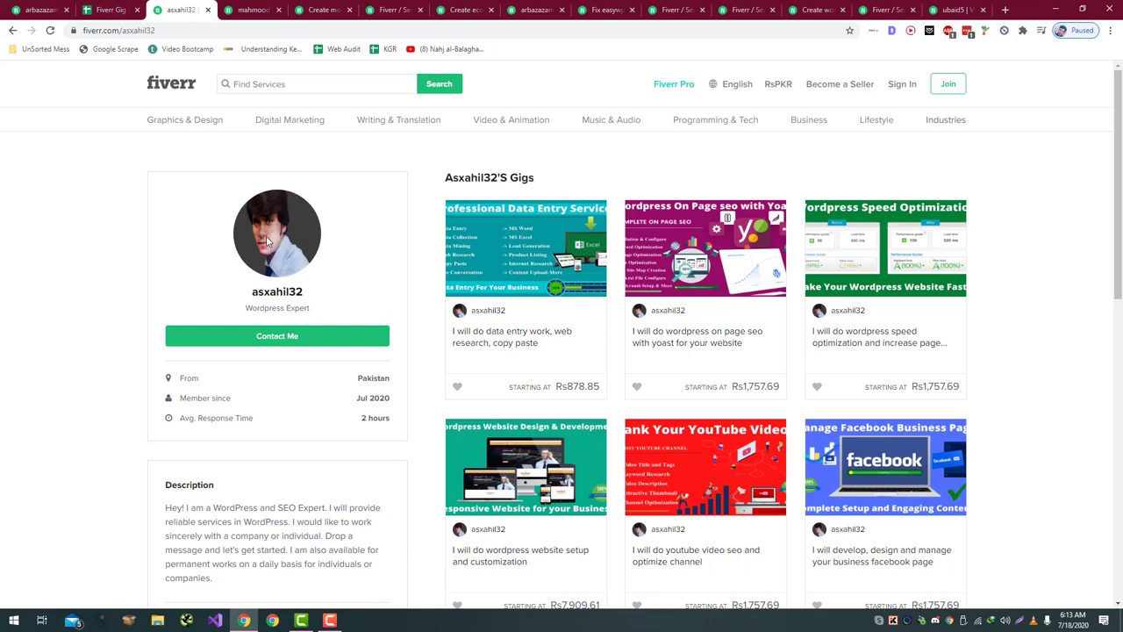
{"action": "left_click", "coordinate": [123, 10]}
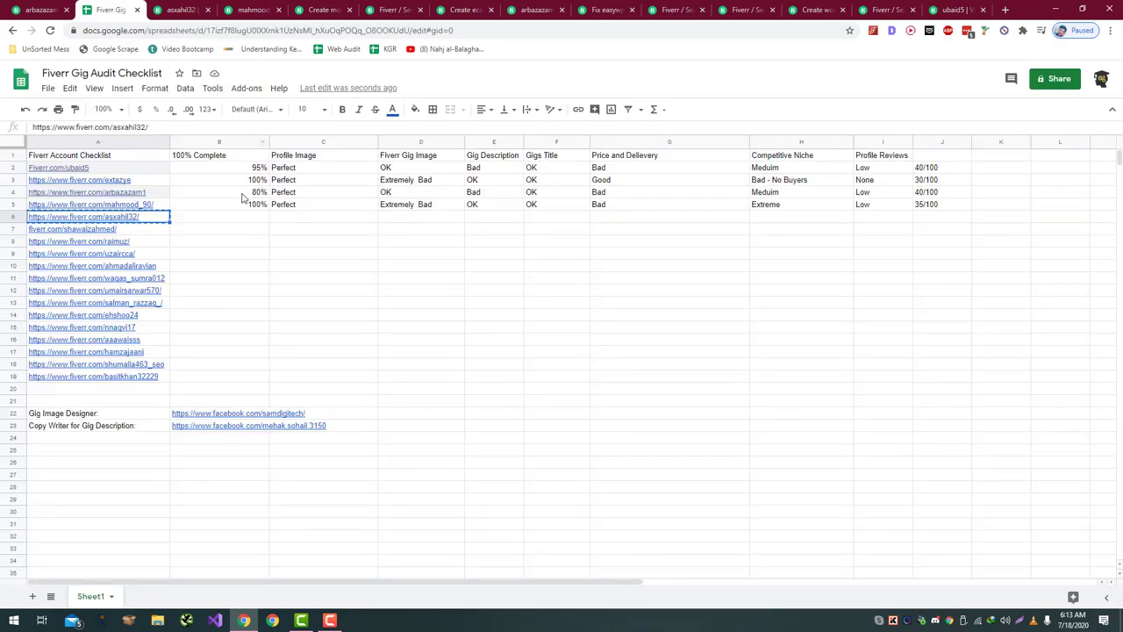
{"action": "left_click", "coordinate": [235, 220]}
- Scroll through the row 6 seller's Fiverr profile to review it
{"action": "left_click", "coordinate": [185, 9]}
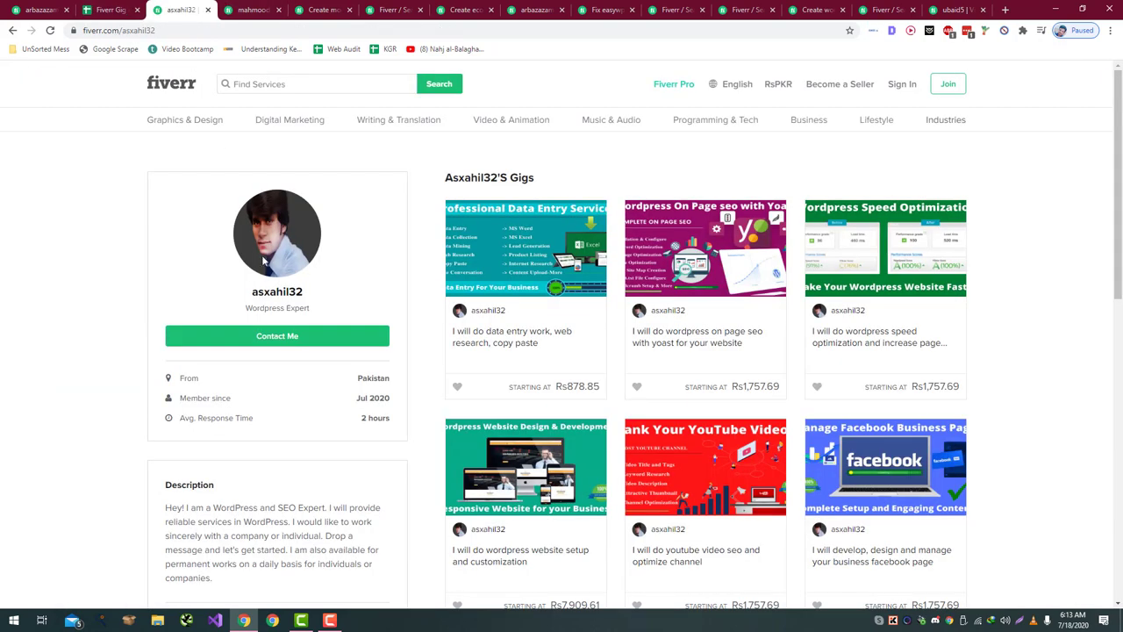
{"action": "left_click_drag", "start_coordinate": [260, 294], "coordinate": [359, 319]}
{"action": "scroll", "coordinate": [351, 312], "scroll_direction": "down", "scroll_amount": 3}
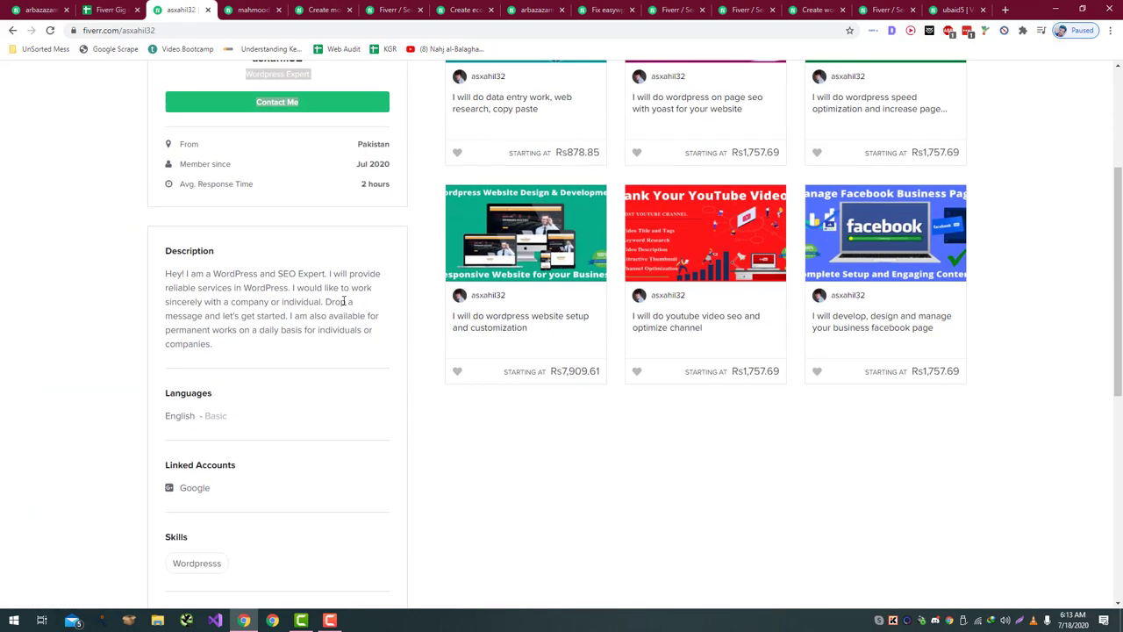
{"action": "scroll", "coordinate": [344, 301], "scroll_direction": "up", "scroll_amount": 3}
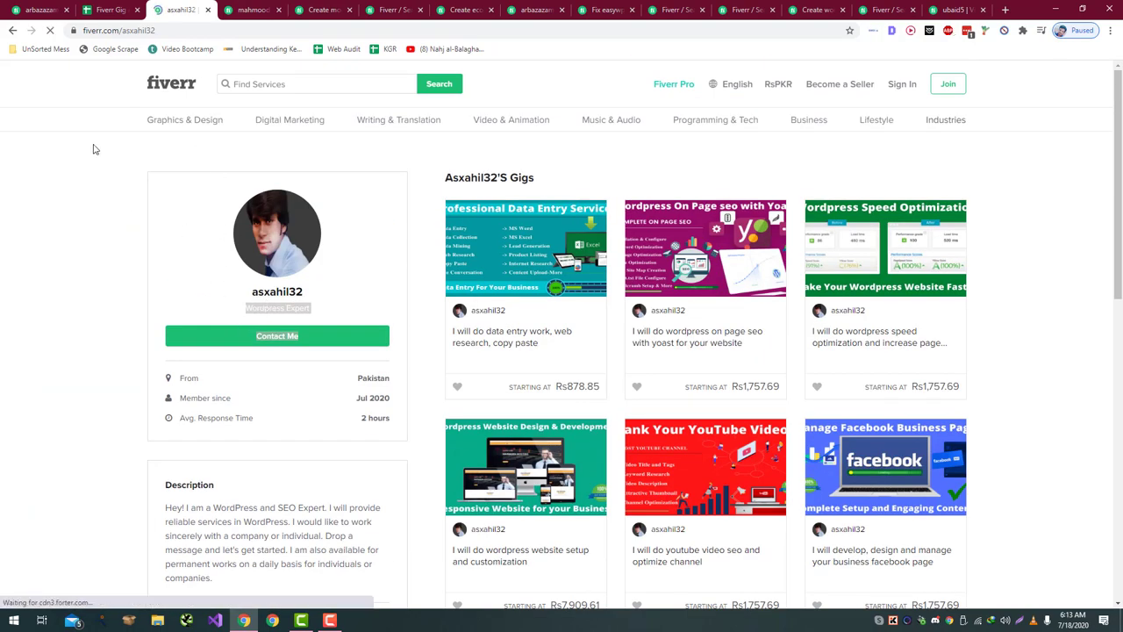
{"action": "scroll", "coordinate": [215, 193], "scroll_direction": "down", "scroll_amount": 3}
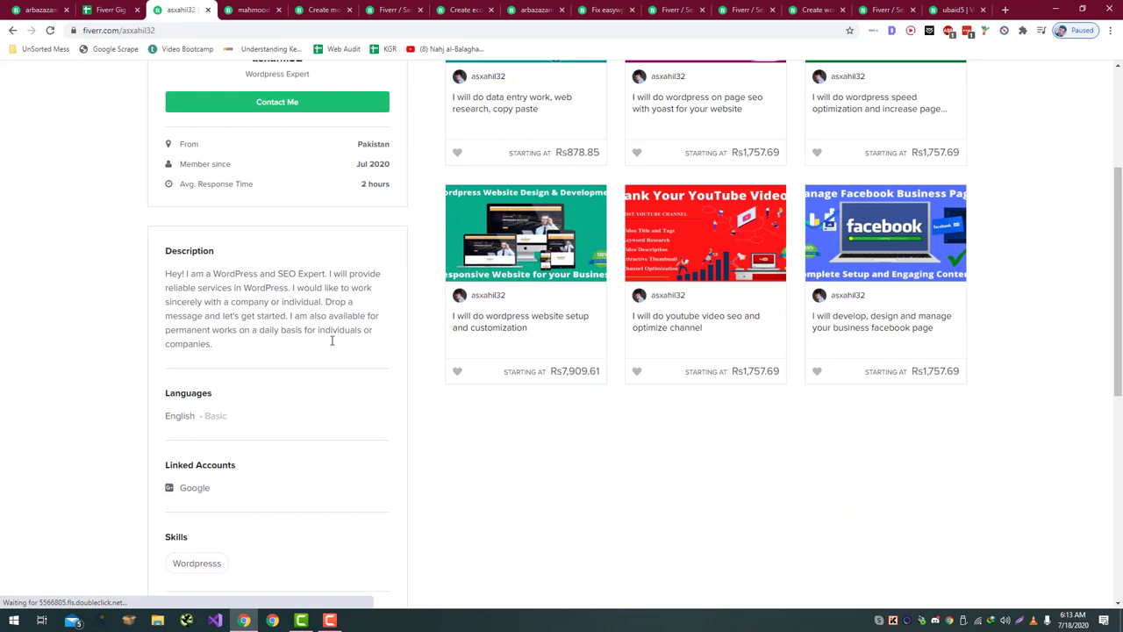
{"action": "scroll", "coordinate": [295, 316], "scroll_direction": "down", "scroll_amount": 3}
{"action": "scroll", "coordinate": [216, 250], "scroll_direction": "up", "scroll_amount": 2}
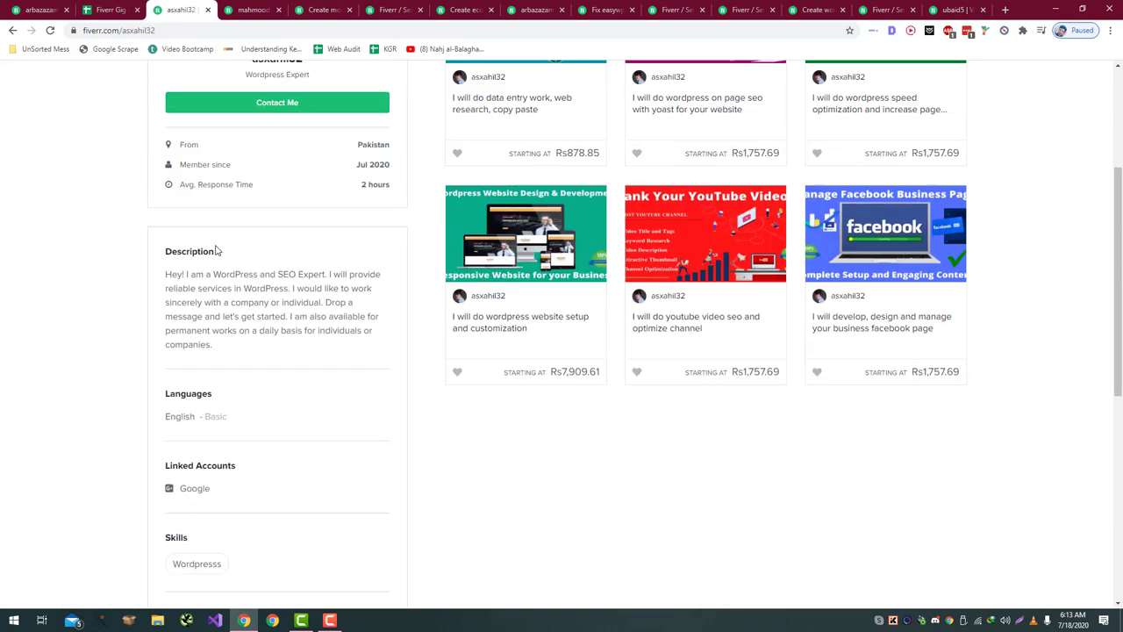
{"action": "scroll", "coordinate": [216, 250], "scroll_direction": "up", "scroll_amount": 3}
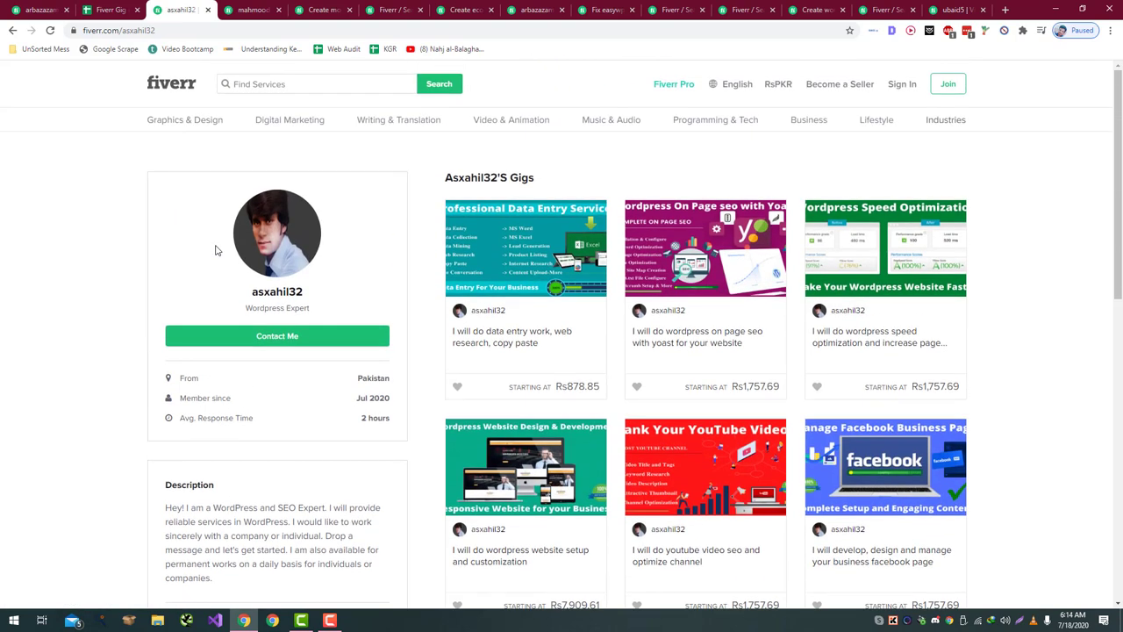
{"action": "scroll", "coordinate": [216, 250], "scroll_direction": "down", "scroll_amount": 4}
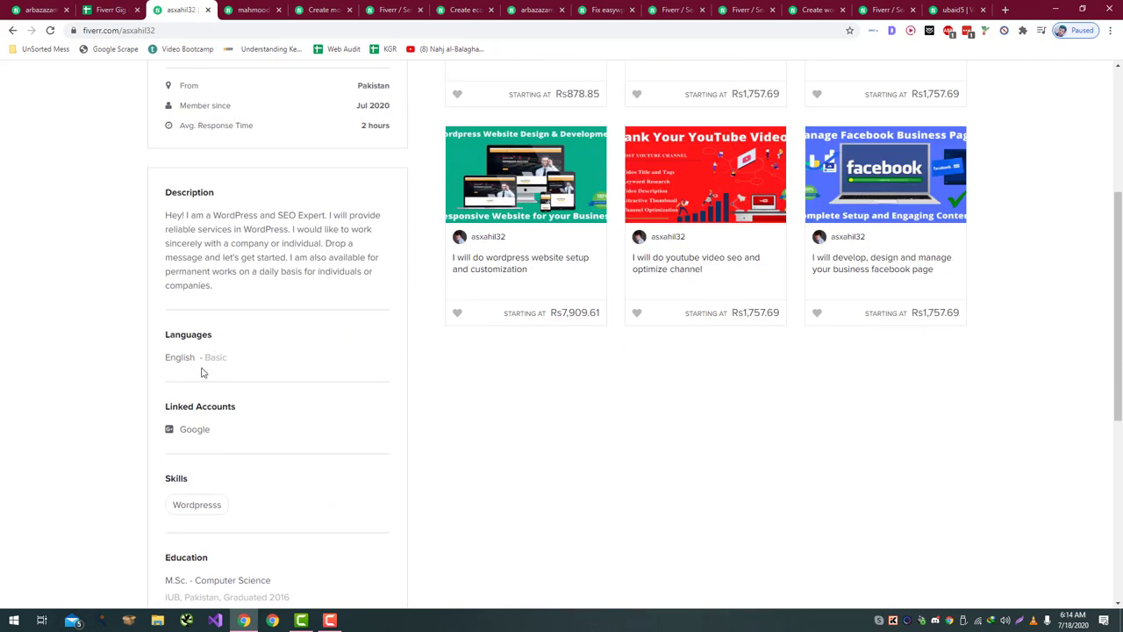
{"action": "scroll", "coordinate": [201, 372], "scroll_direction": "down", "scroll_amount": 2}
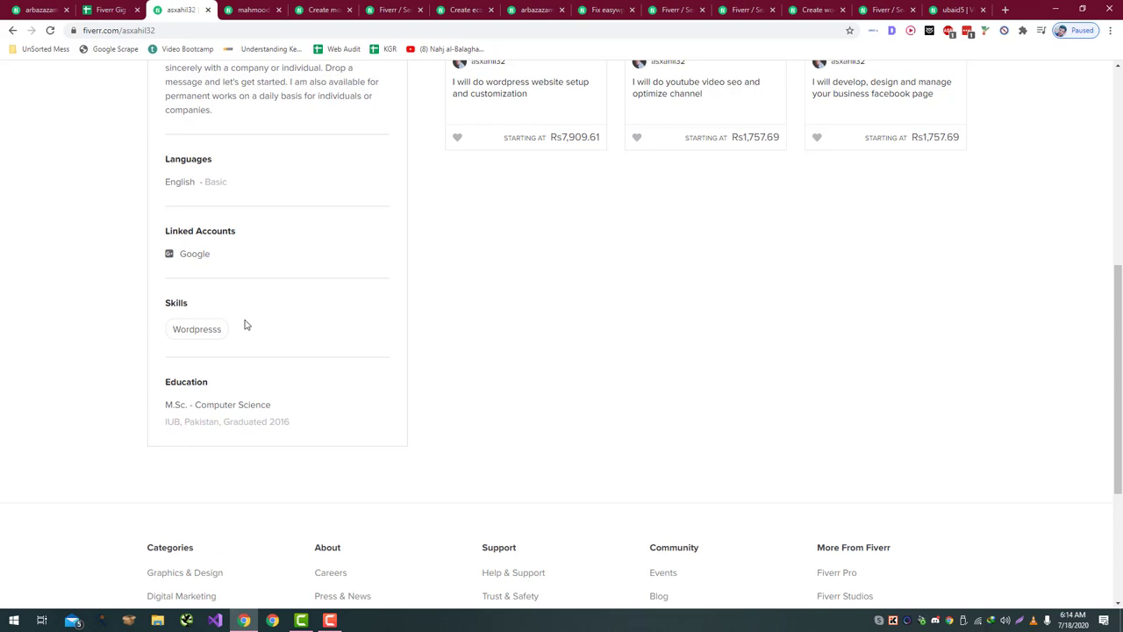
{"action": "scroll", "coordinate": [246, 326], "scroll_direction": "up", "scroll_amount": 2}
{"action": "scroll", "coordinate": [241, 334], "scroll_direction": "up", "scroll_amount": 3}
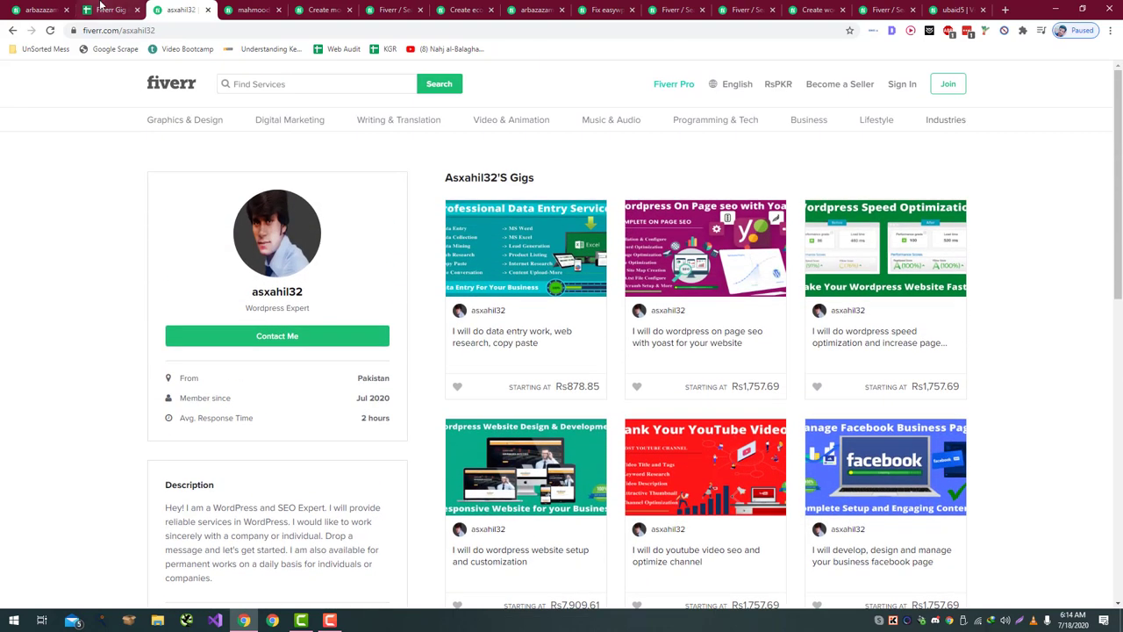
{"action": "left_click", "coordinate": [101, 10]}
- Enter 70% as row 6's completeness score in B6
{"action": "type", "text": "70"}
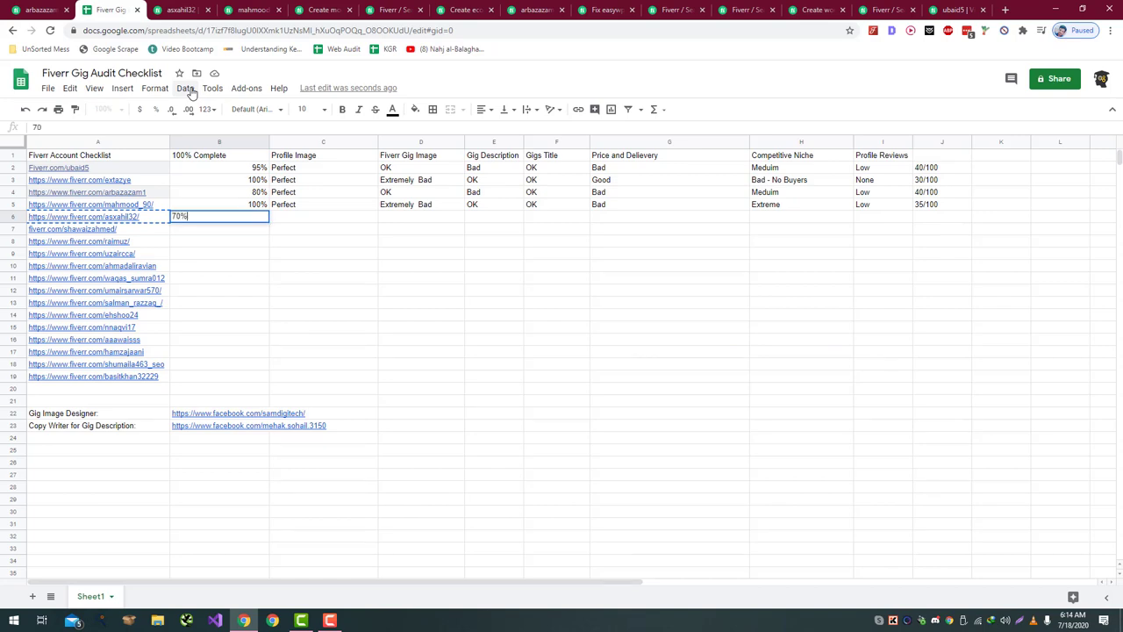
{"action": "key", "text": "Return"}
{"action": "key", "text": "Right"}
{"action": "key", "text": "Up"}
- After rechecking the seller's profile, rate row 6's profile image as Bad
{"action": "key", "text": "ctrl+Tab"}
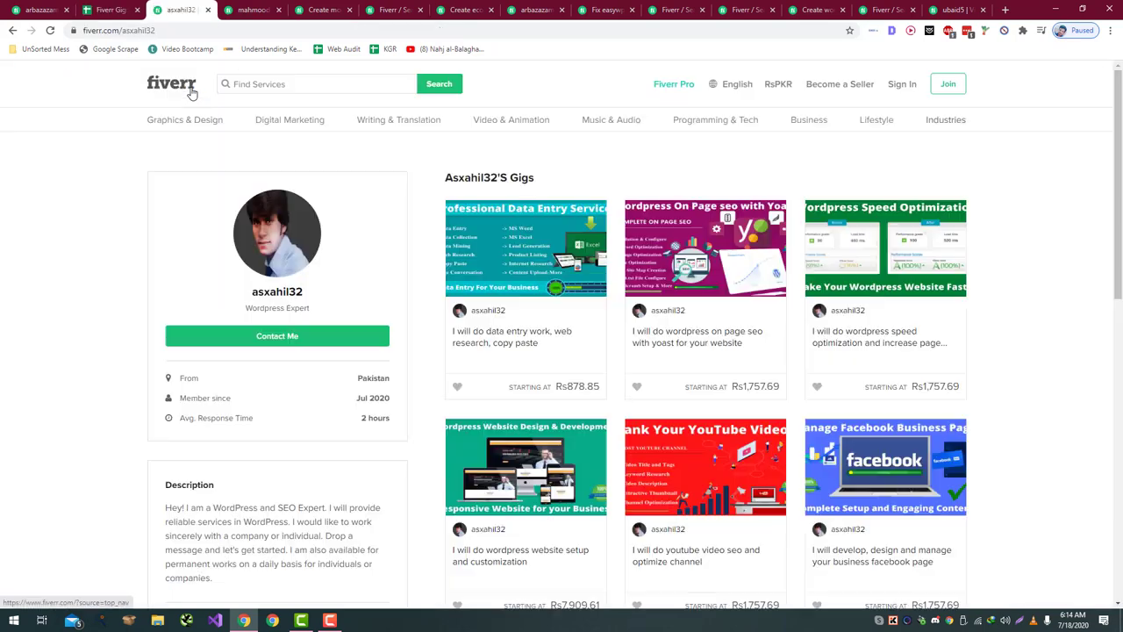
{"action": "left_click", "coordinate": [130, 5]}
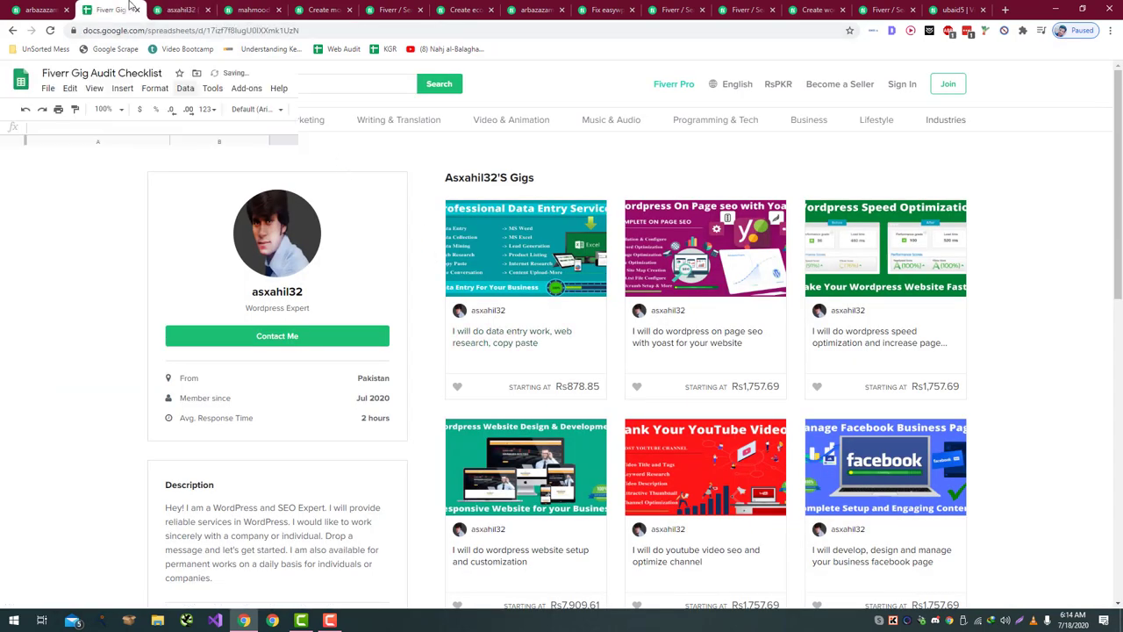
{"action": "left_click", "coordinate": [176, 10]}
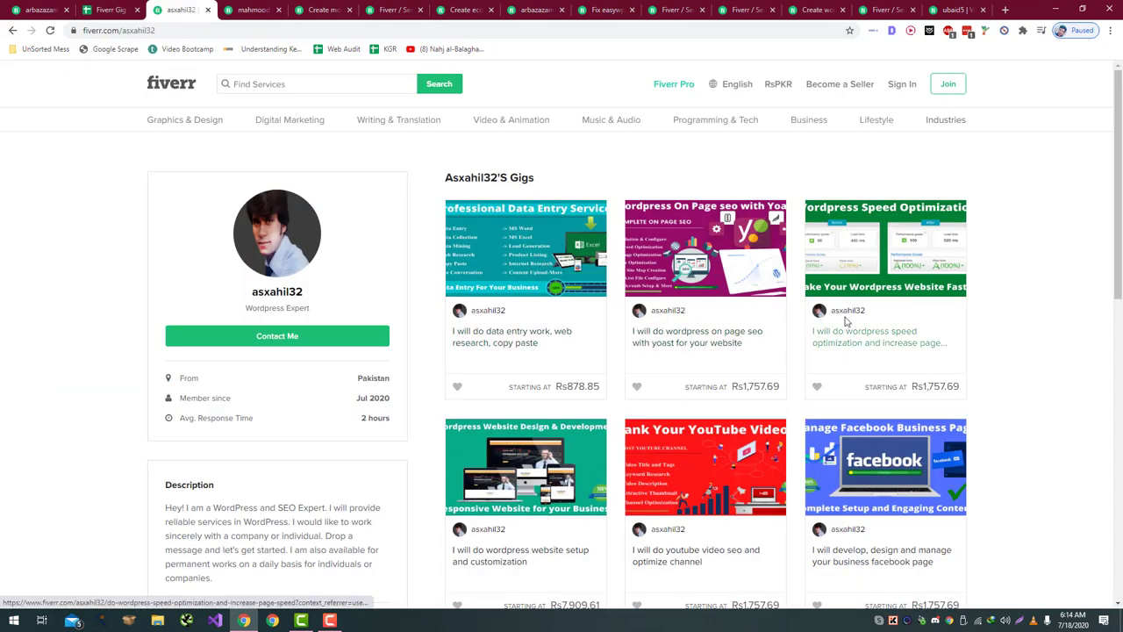
{"action": "scroll", "coordinate": [843, 351], "scroll_direction": "down", "scroll_amount": 3}
{"action": "scroll", "coordinate": [835, 375], "scroll_direction": "up", "scroll_amount": 3}
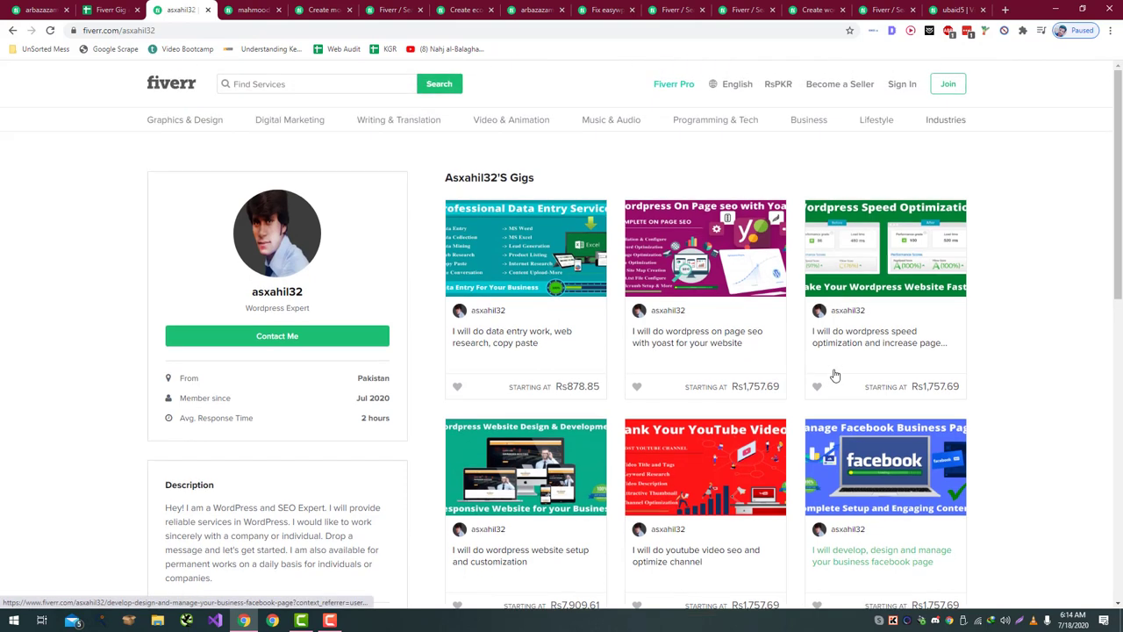
{"action": "key", "text": "ctrl+shift+Tab"}
{"action": "key", "text": "ctrl+Tab"}
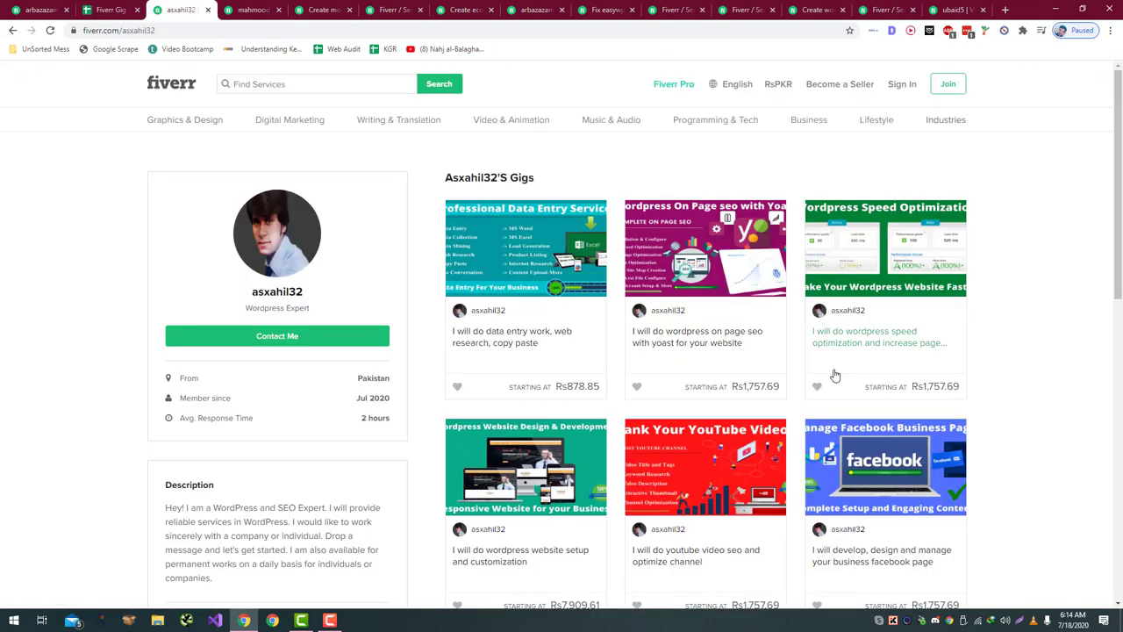
{"action": "key", "text": "ctrl+shift+Tab"}
{"action": "type", "text": "B"}
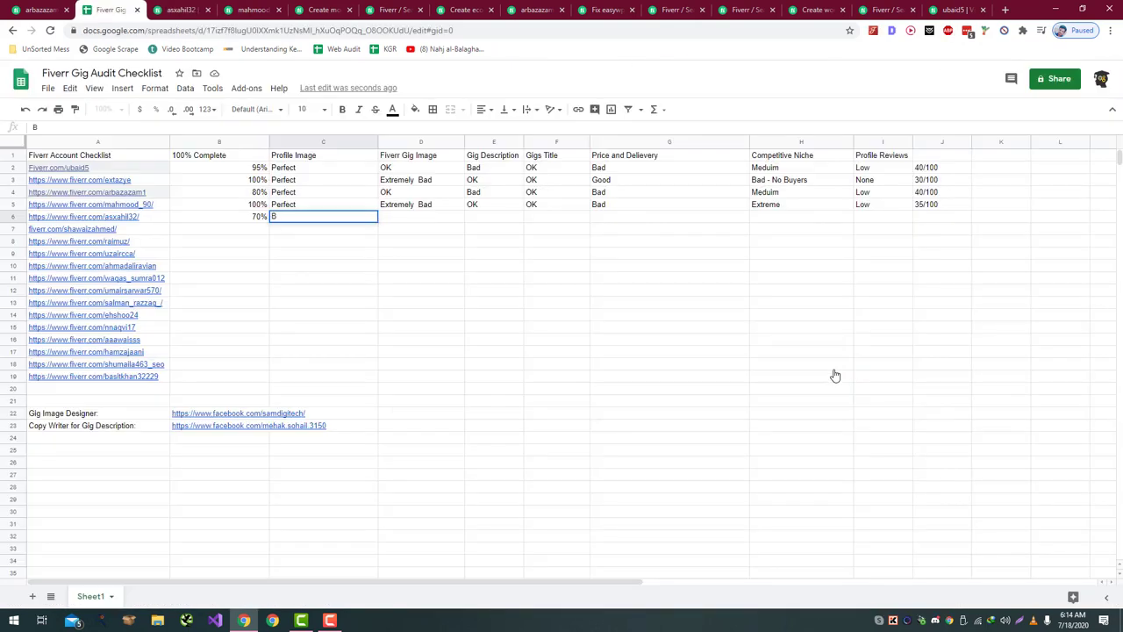
{"action": "key", "text": "Escape"}
{"action": "key", "text": "ctrl+Tab"}
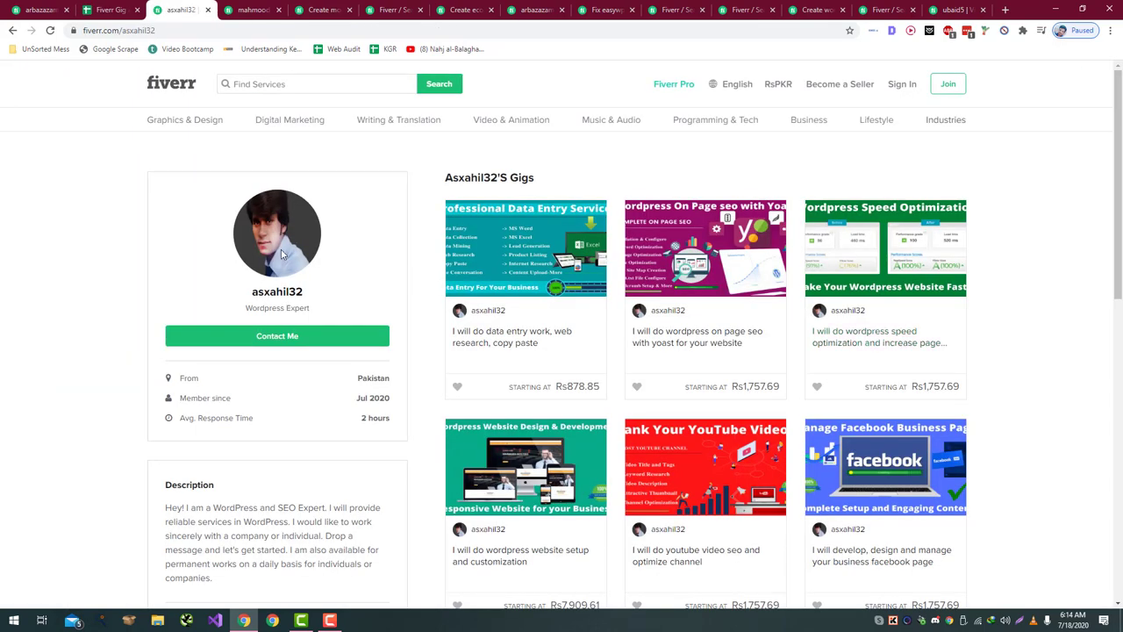
{"action": "key", "text": "ctrl+shift+Tab"}
{"action": "type", "text": "Bad"}
{"action": "key", "text": "Return"}
- Rate row 6's Fiverr gig image as Extremely Bad
{"action": "key", "text": "Tab"}
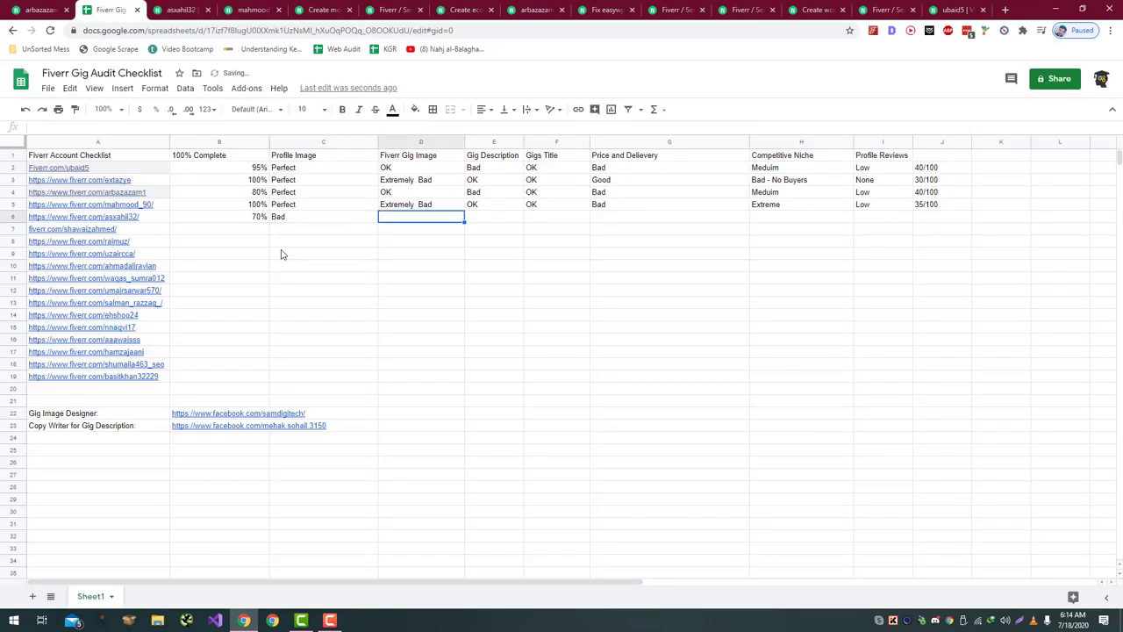
{"action": "key", "text": "ctrl+Tab"}
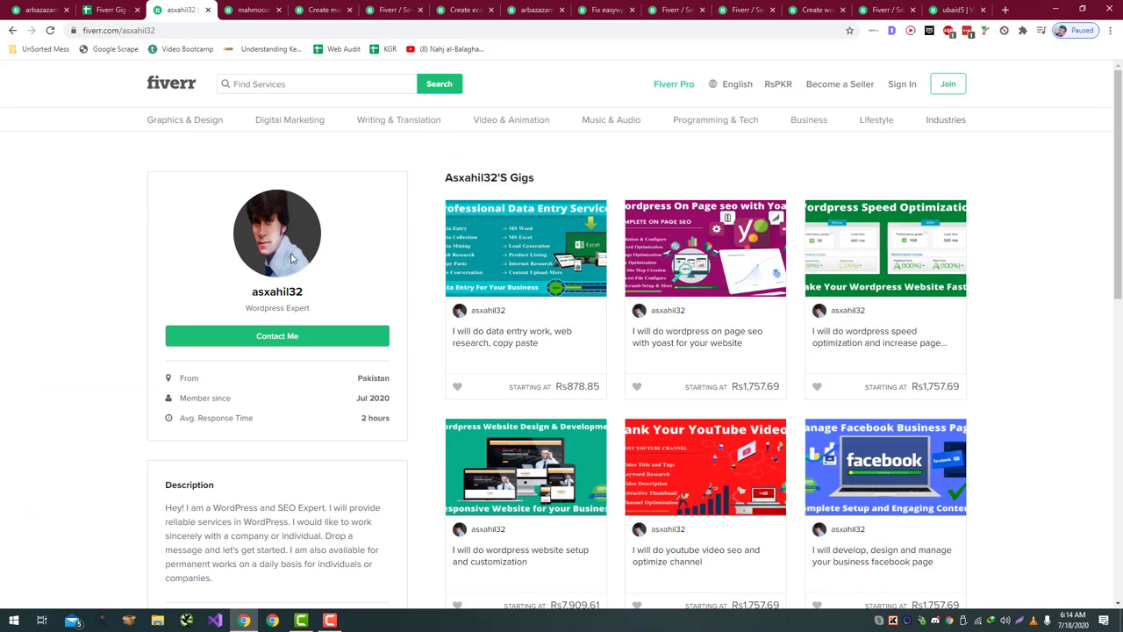
{"action": "key", "text": "ctrl+shift+Tab"}
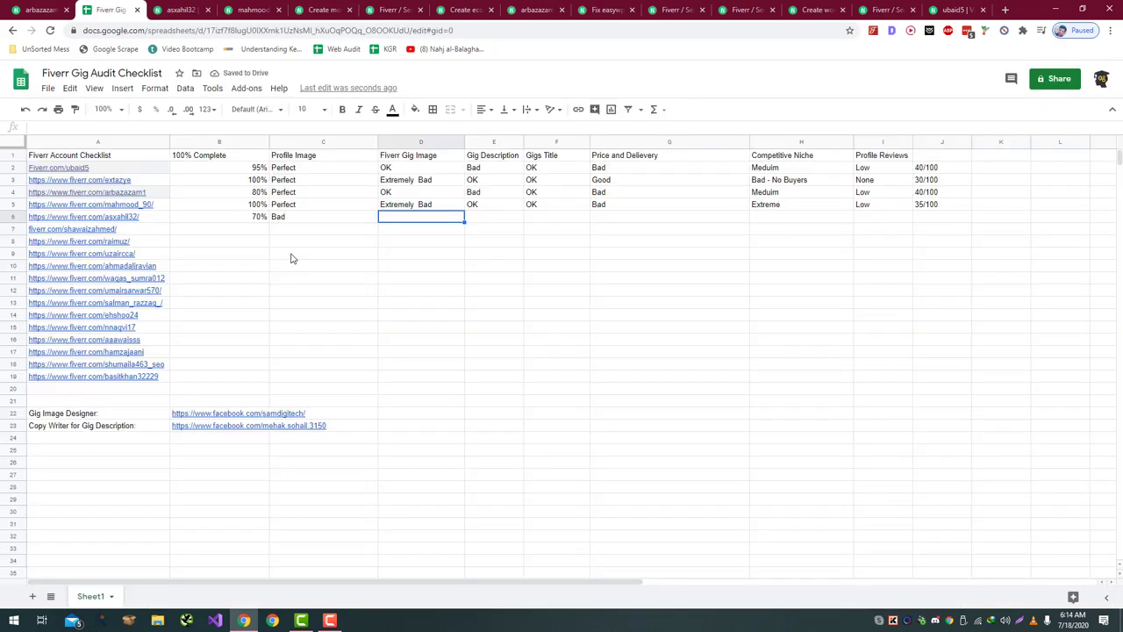
{"action": "type", "text": "B"}
{"action": "key", "text": "BackSpace"}
{"action": "type", "text": "Ex"}
{"action": "key", "text": "Return"}
{"action": "key", "text": "Tab"}
{"action": "key", "text": "Up"}
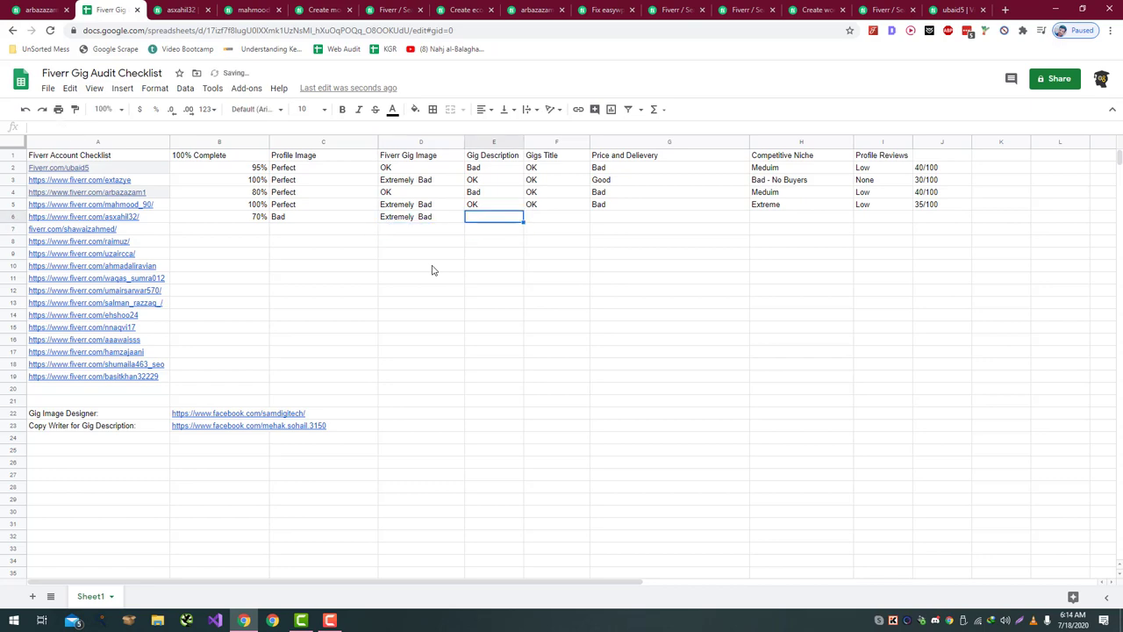
{"action": "key", "text": "ctrl+Tab"}
{"action": "left_click", "coordinate": [522, 336]}
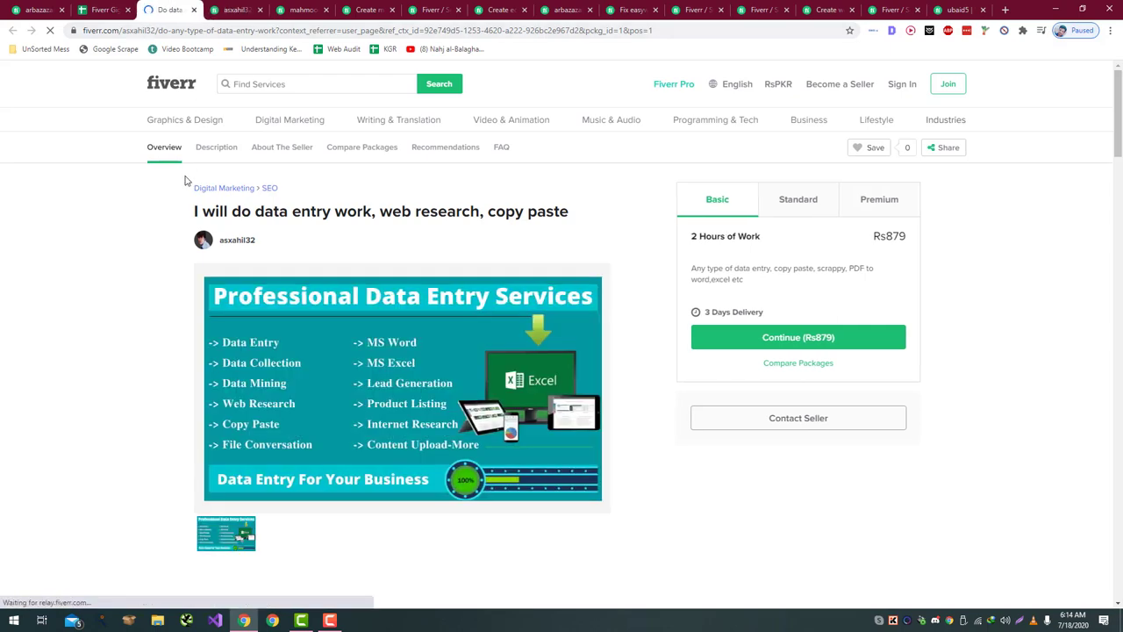
{"action": "scroll", "coordinate": [182, 177], "scroll_direction": "down", "scroll_amount": 5}
{"action": "scroll", "coordinate": [184, 180], "scroll_direction": "down", "scroll_amount": 3}
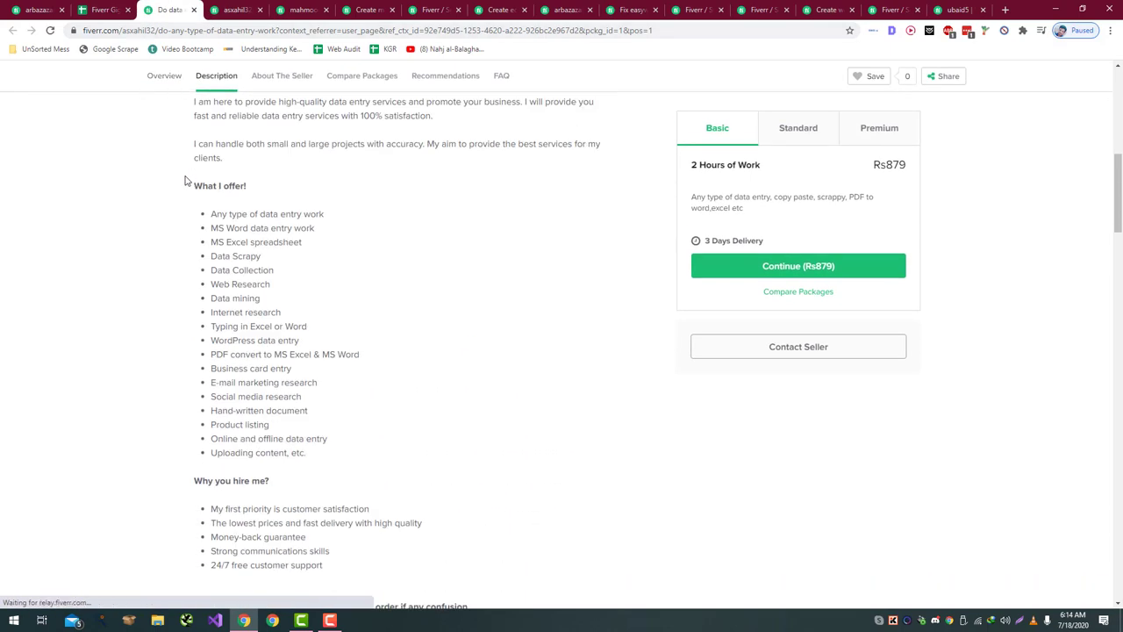
{"action": "key", "text": "ctrl+shift+Tab"}
{"action": "key", "text": "ctrl+Tab"}
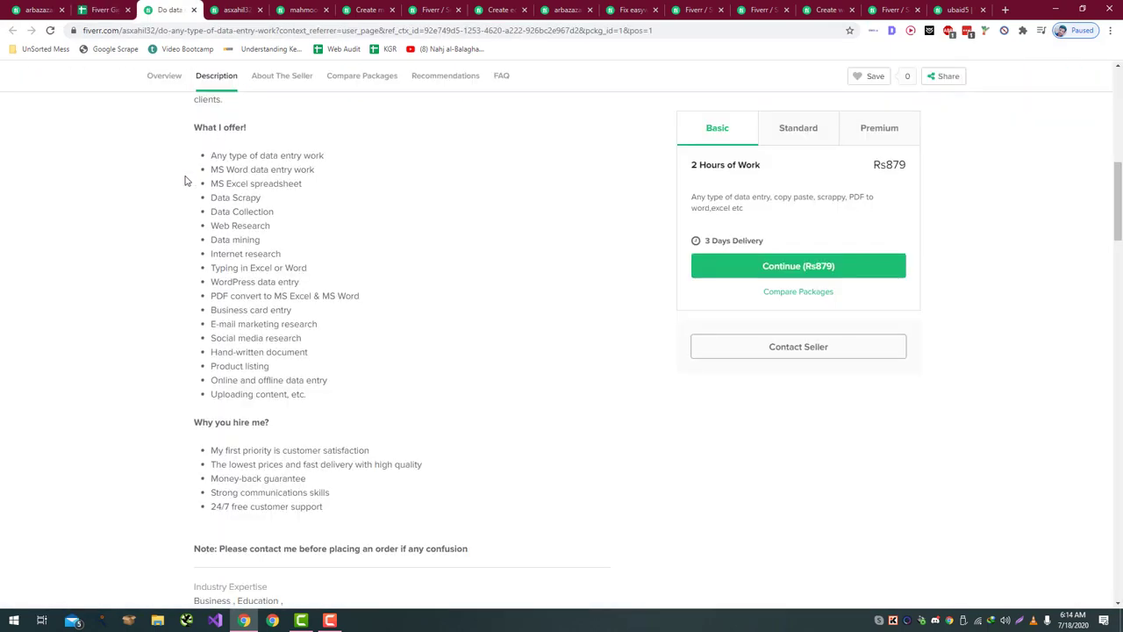
{"action": "scroll", "coordinate": [211, 263], "scroll_direction": "up", "scroll_amount": 3}
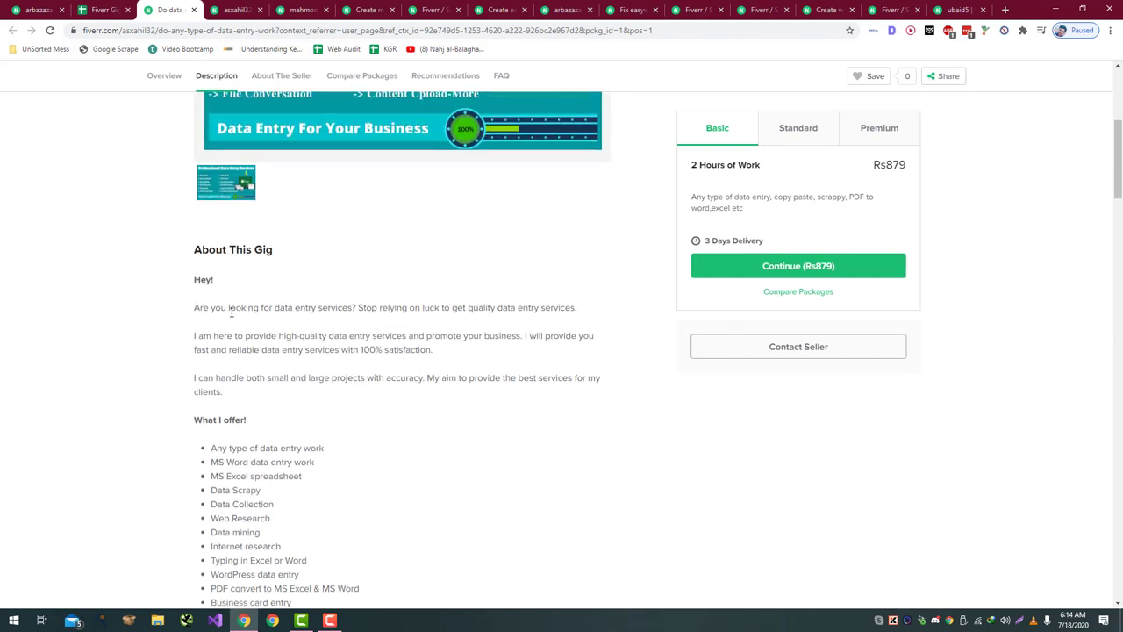
{"action": "left_click_drag", "start_coordinate": [193, 279], "coordinate": [225, 282]}
{"action": "left_click", "coordinate": [232, 280]}
{"action": "left_click_drag", "start_coordinate": [196, 277], "coordinate": [220, 284]}
{"action": "left_click", "coordinate": [220, 285]}
{"action": "scroll", "coordinate": [220, 286], "scroll_direction": "down", "scroll_amount": 1}
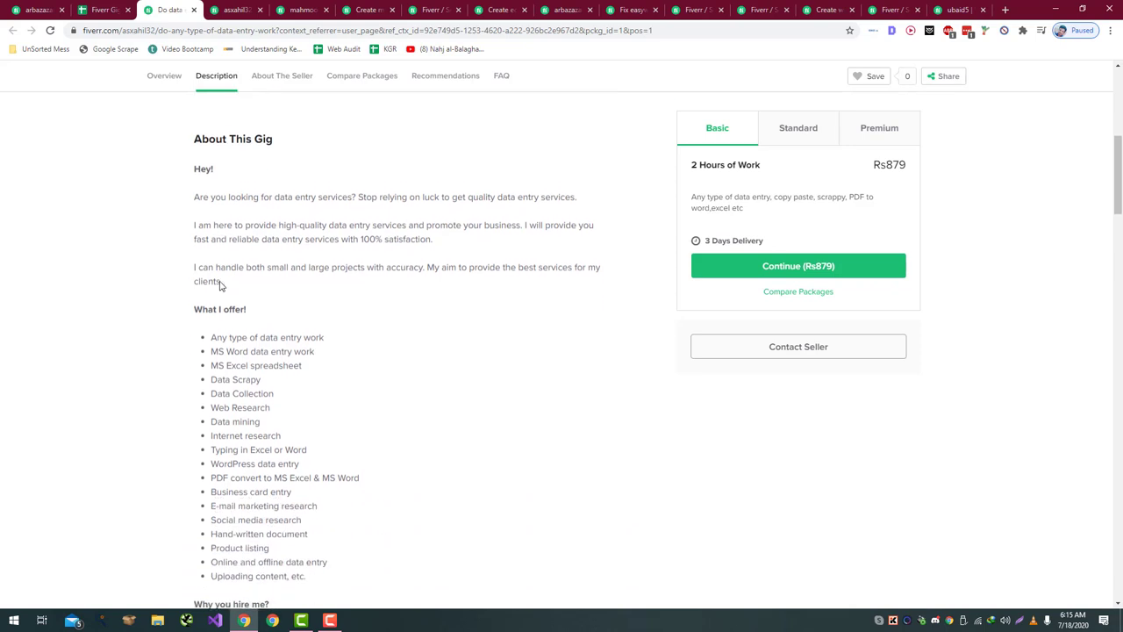
{"action": "scroll", "coordinate": [220, 286], "scroll_direction": "down", "scroll_amount": 1}
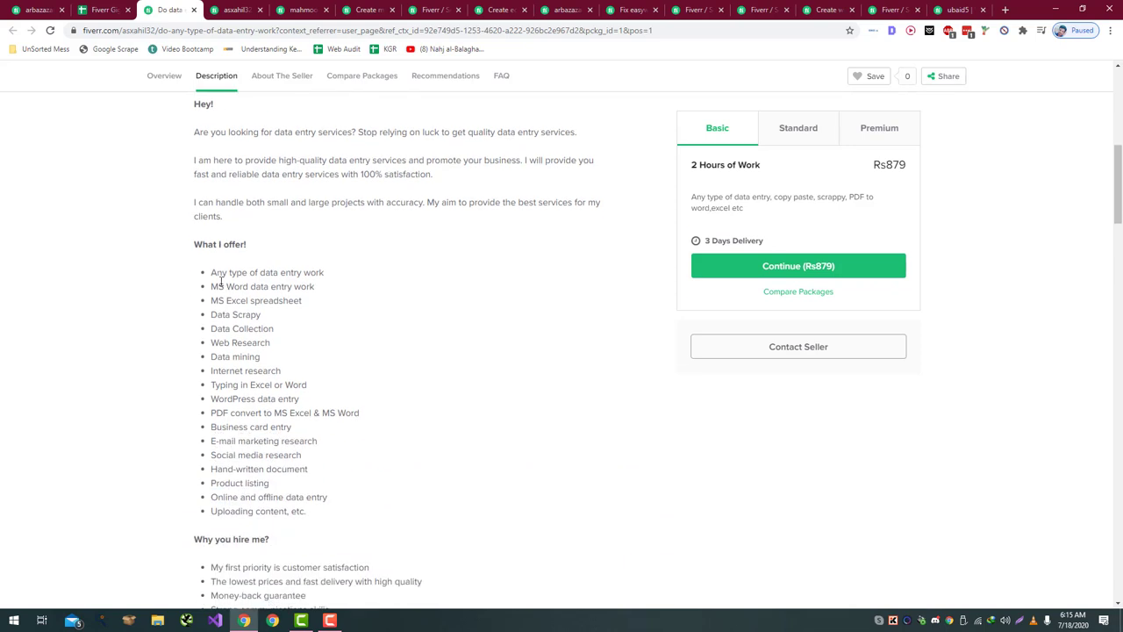
- Google the gig description's opening sentence as an exact quoted phrase
{"action": "triple_click", "coordinate": [555, 132]}
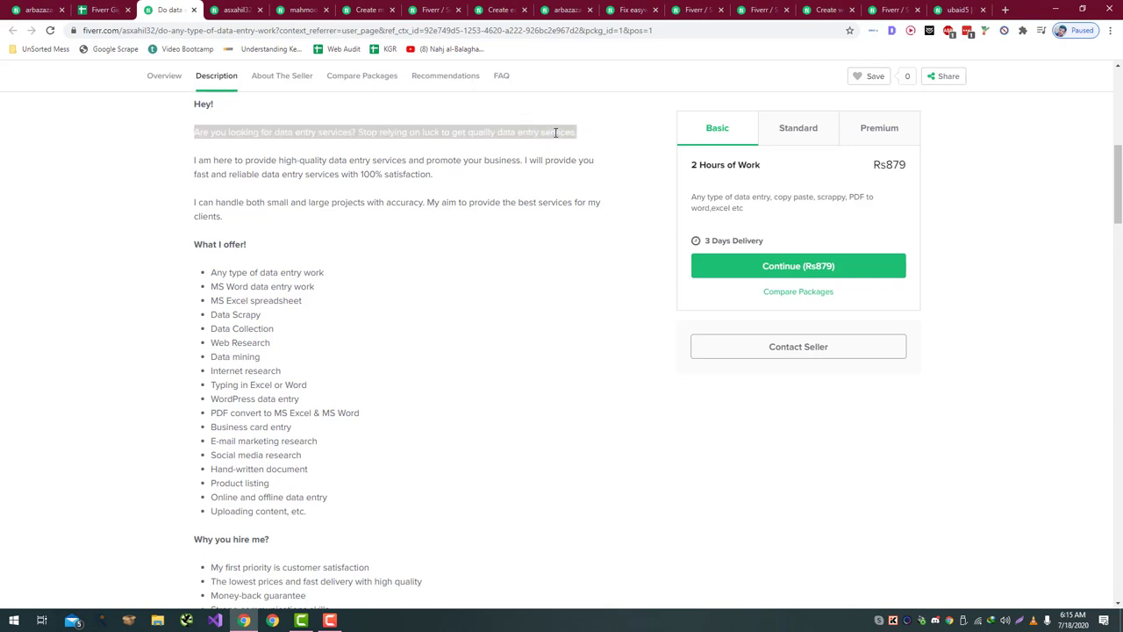
{"action": "key", "text": "ctrl+c"}
{"action": "key", "text": "ctrl+t"}
{"action": "type", "text": "\""}
{"action": "key", "text": "ctrl+v"}
{"action": "type", "text": "\""}
{"action": "key", "text": "Return"}
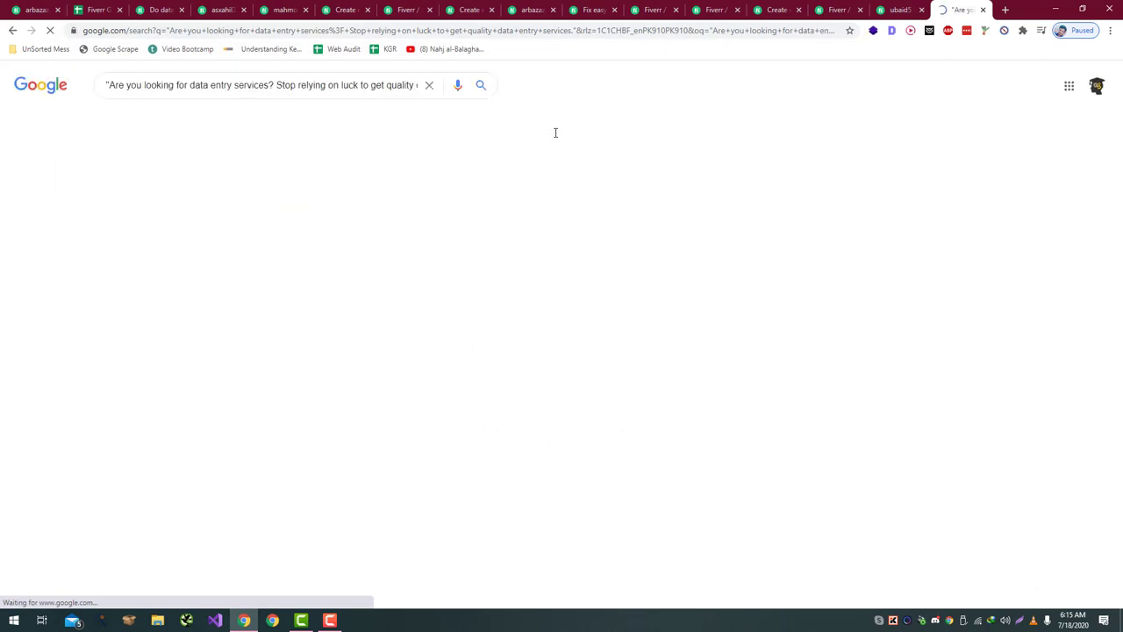
- Review the results, marking the matching text on Upwork and Legiit, then close the search tab
{"action": "scroll", "coordinate": [455, 271], "scroll_direction": "down", "scroll_amount": 1}
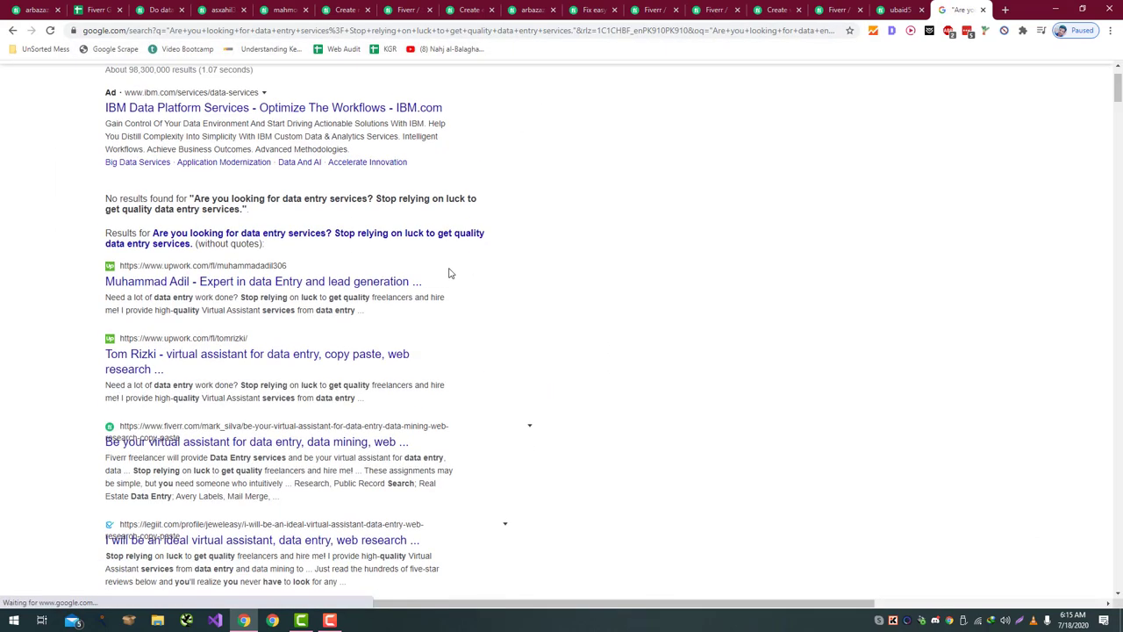
{"action": "scroll", "coordinate": [450, 273], "scroll_direction": "down", "scroll_amount": 1}
{"action": "scroll", "coordinate": [449, 273], "scroll_direction": "up", "scroll_amount": 1}
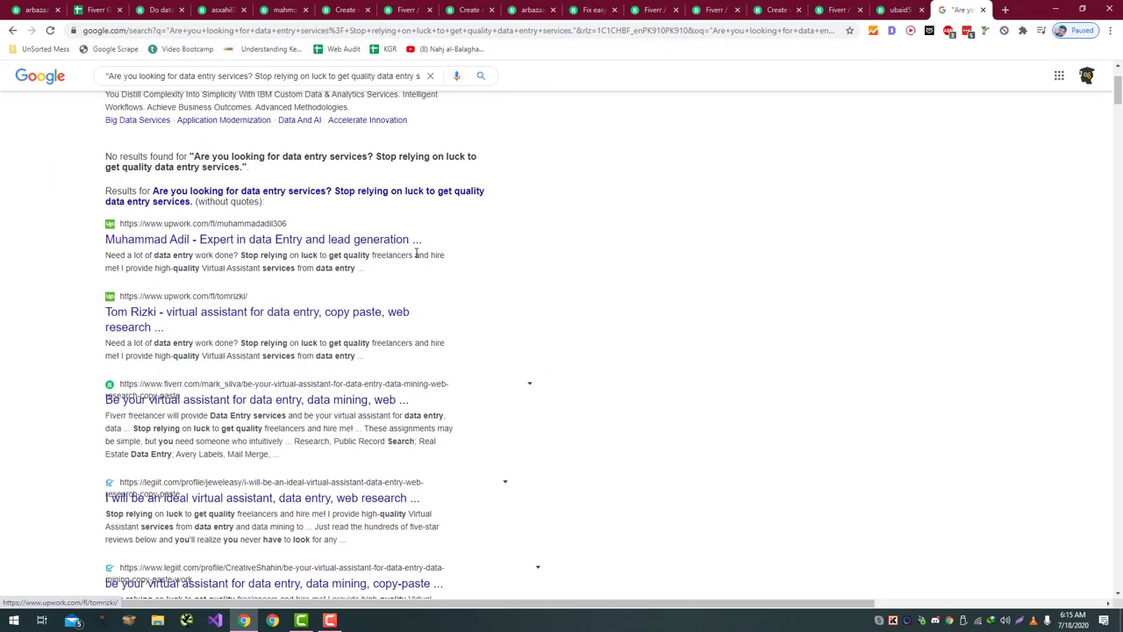
{"action": "middle_click", "coordinate": [404, 249]}
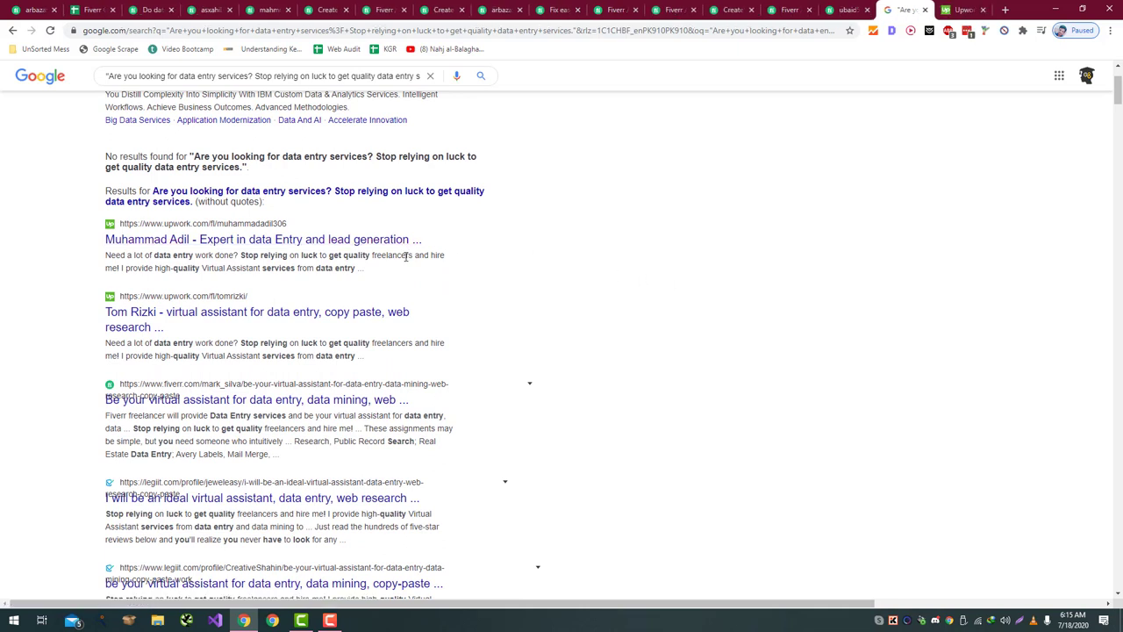
{"action": "scroll", "coordinate": [405, 257], "scroll_direction": "up", "scroll_amount": 1}
{"action": "scroll", "coordinate": [406, 264], "scroll_direction": "up", "scroll_amount": 1}
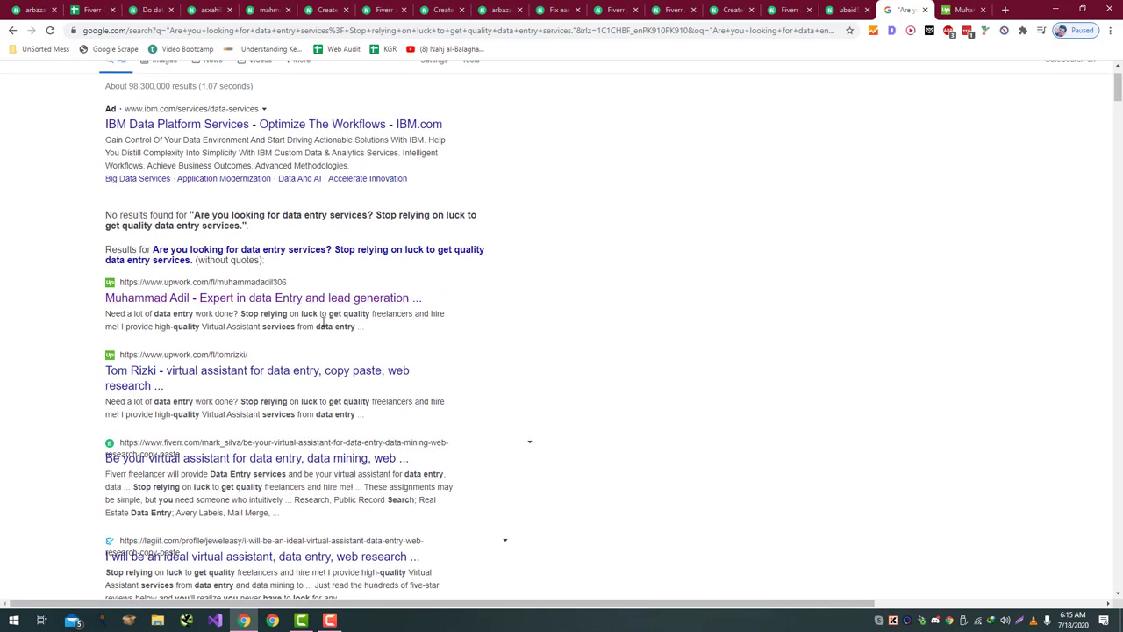
{"action": "left_click_drag", "start_coordinate": [404, 313], "coordinate": [103, 313]}
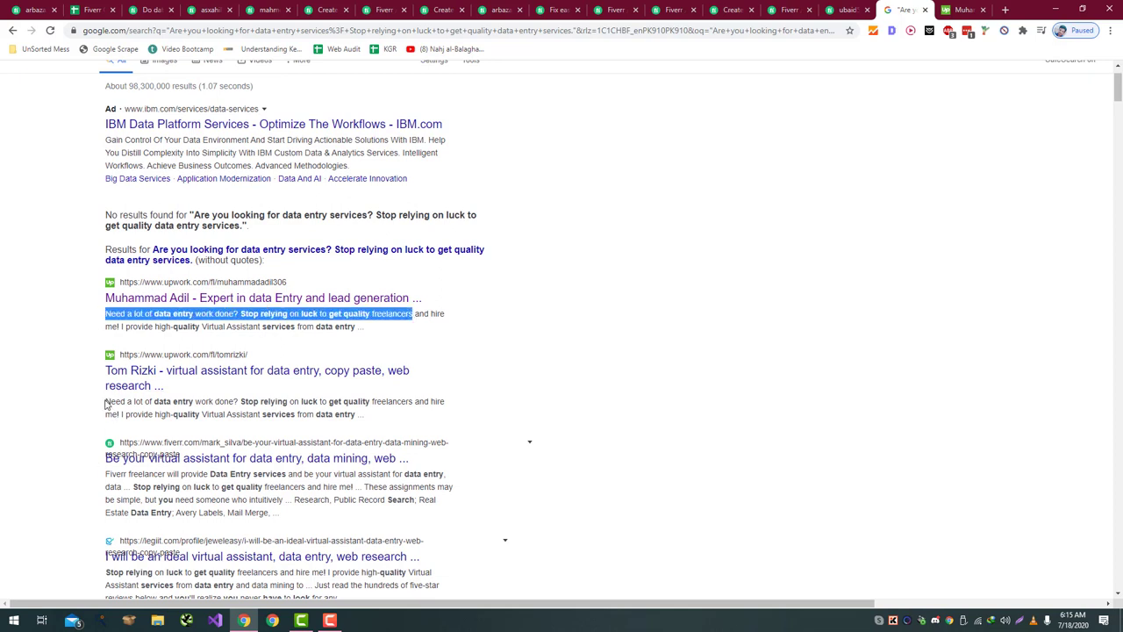
{"action": "left_click_drag", "start_coordinate": [105, 404], "coordinate": [420, 401]}
{"action": "scroll", "coordinate": [419, 401], "scroll_direction": "down", "scroll_amount": 2}
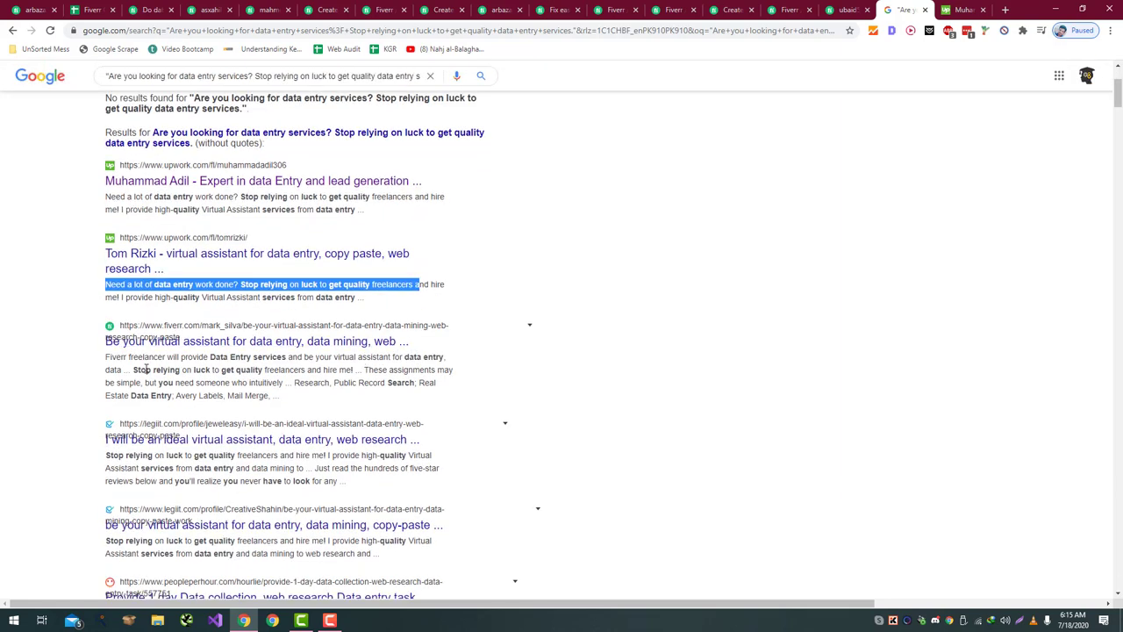
{"action": "left_click_drag", "start_coordinate": [131, 370], "coordinate": [352, 373]}
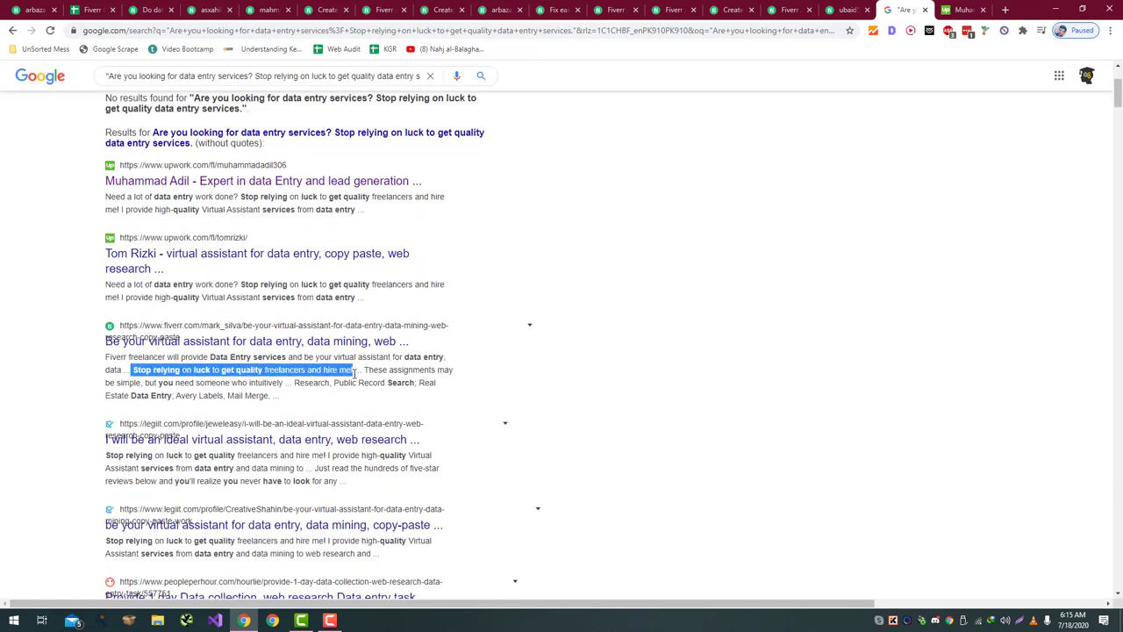
{"action": "left_click", "coordinate": [384, 395]}
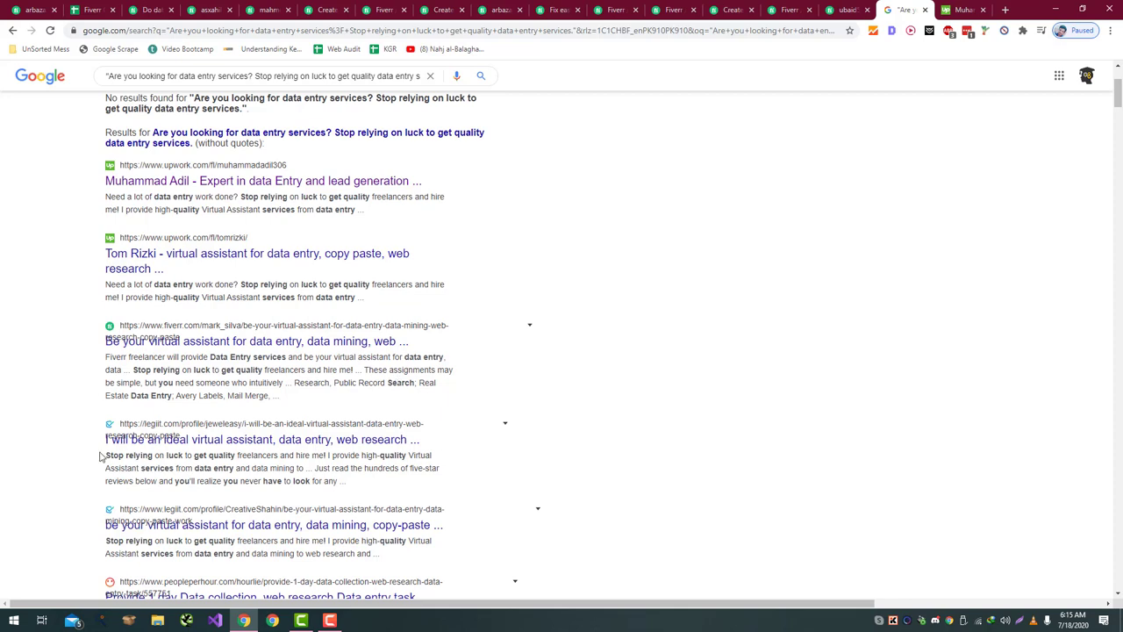
{"action": "left_click_drag", "start_coordinate": [106, 455], "coordinate": [314, 454]}
{"action": "scroll", "coordinate": [314, 455], "scroll_direction": "down", "scroll_amount": 2}
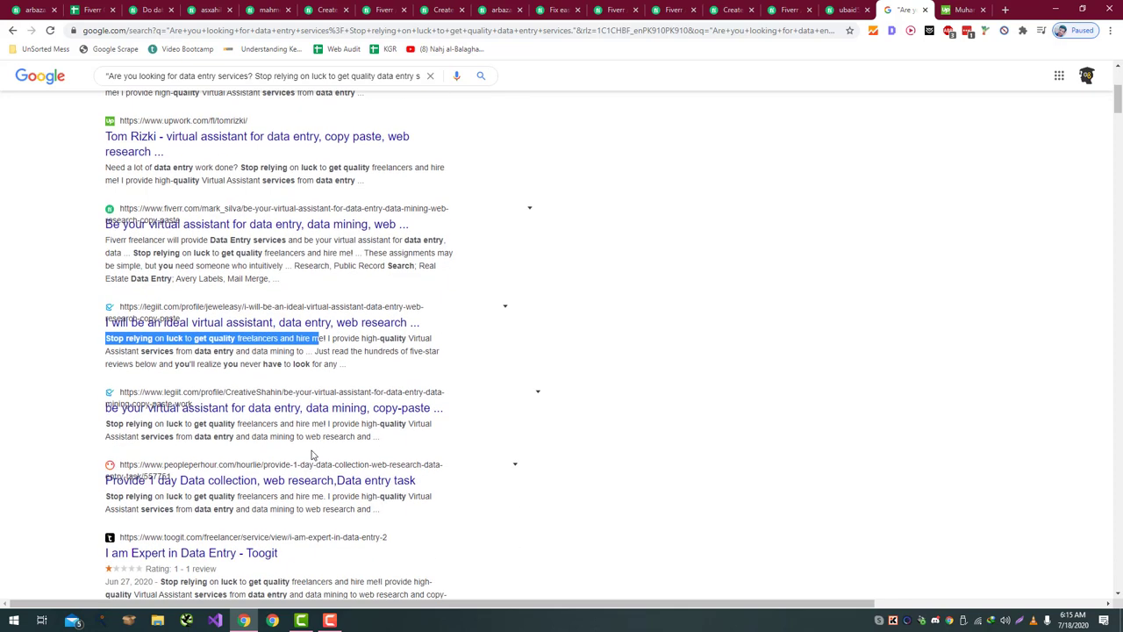
{"action": "key", "text": "ctrl+w"}
{"action": "key", "text": "ctrl+w"}
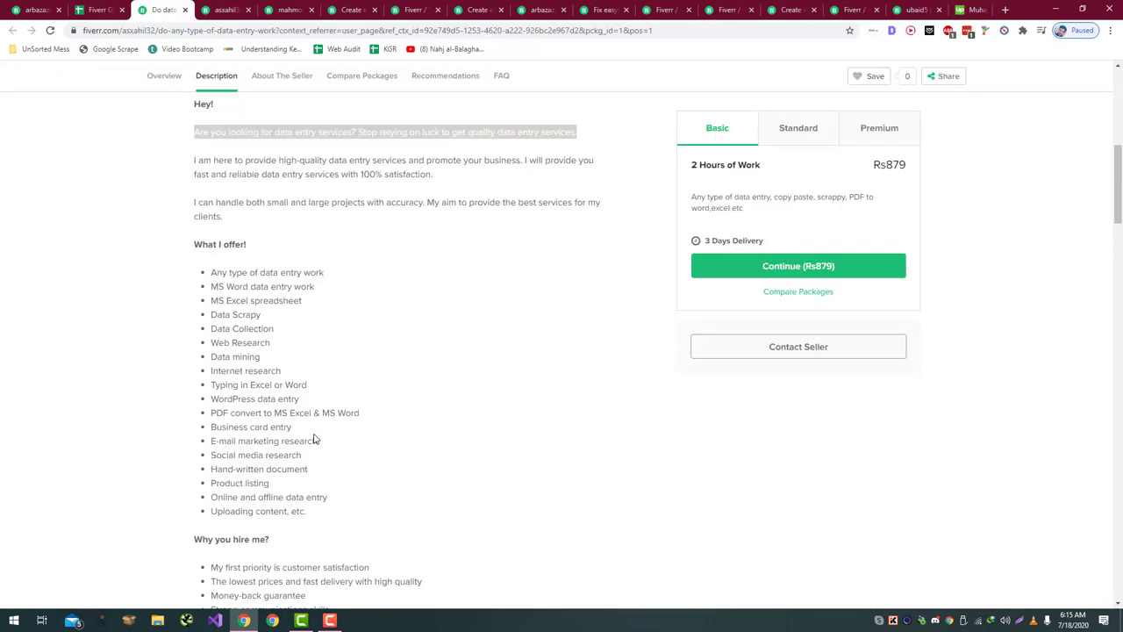
- Review the gig description and rate row 6's Gig Description as Bad
{"action": "scroll", "coordinate": [270, 128], "scroll_direction": "up", "scroll_amount": 2}
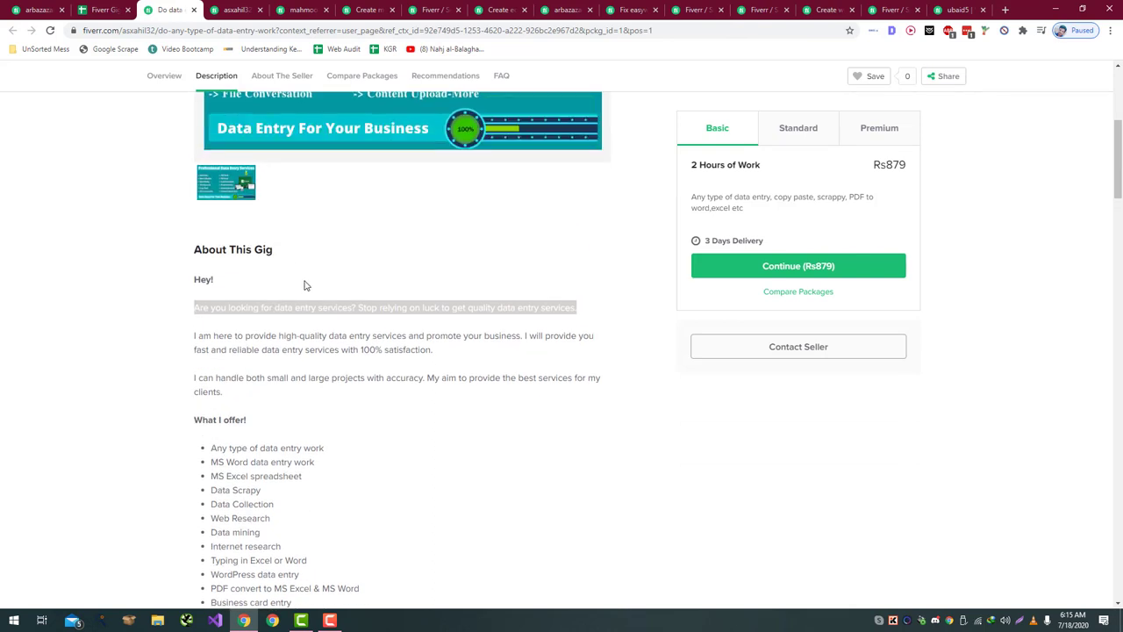
{"action": "scroll", "coordinate": [306, 284], "scroll_direction": "down", "scroll_amount": 2}
{"action": "left_click", "coordinate": [356, 255]}
{"action": "scroll", "coordinate": [356, 255], "scroll_direction": "down", "scroll_amount": 4}
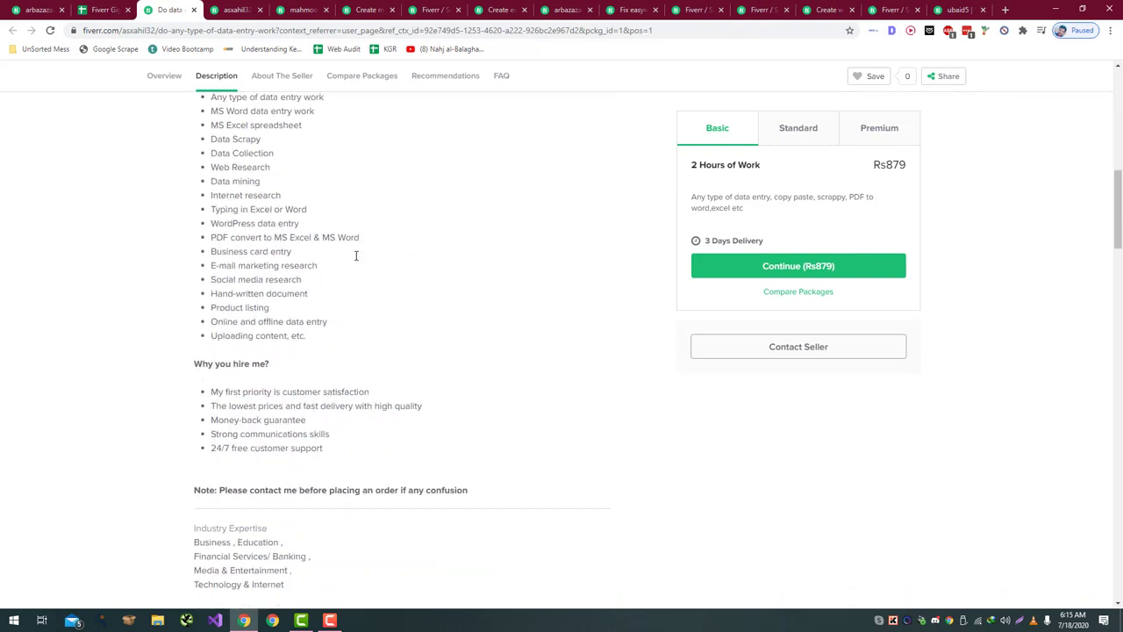
{"action": "scroll", "coordinate": [347, 254], "scroll_direction": "up", "scroll_amount": 2}
{"action": "scroll", "coordinate": [347, 254], "scroll_direction": "up", "scroll_amount": 3}
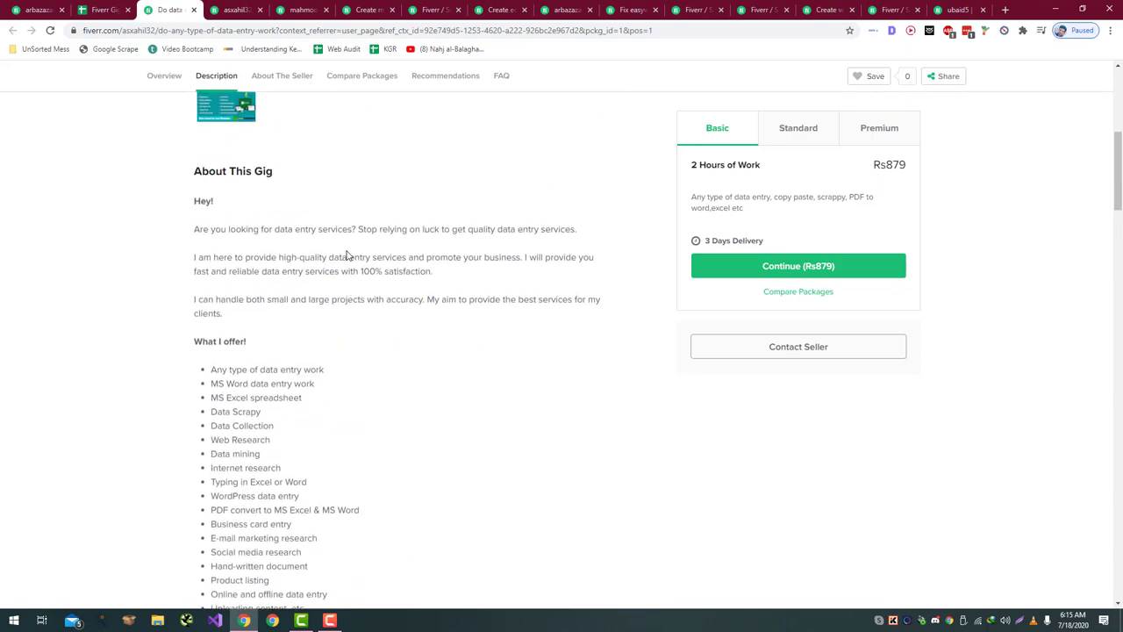
{"action": "scroll", "coordinate": [308, 220], "scroll_direction": "down", "scroll_amount": 5}
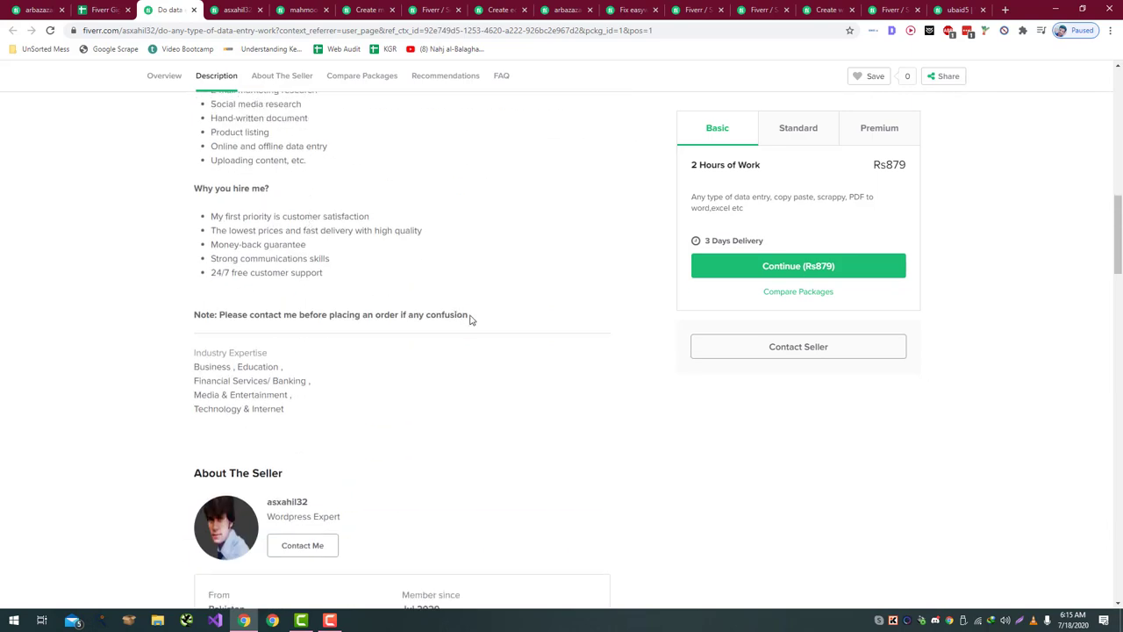
{"action": "left_click_drag", "start_coordinate": [470, 317], "coordinate": [414, 316]}
{"action": "left_click", "coordinate": [404, 316]}
{"action": "left_click", "coordinate": [101, 7]}
{"action": "type", "text": "Bad"}
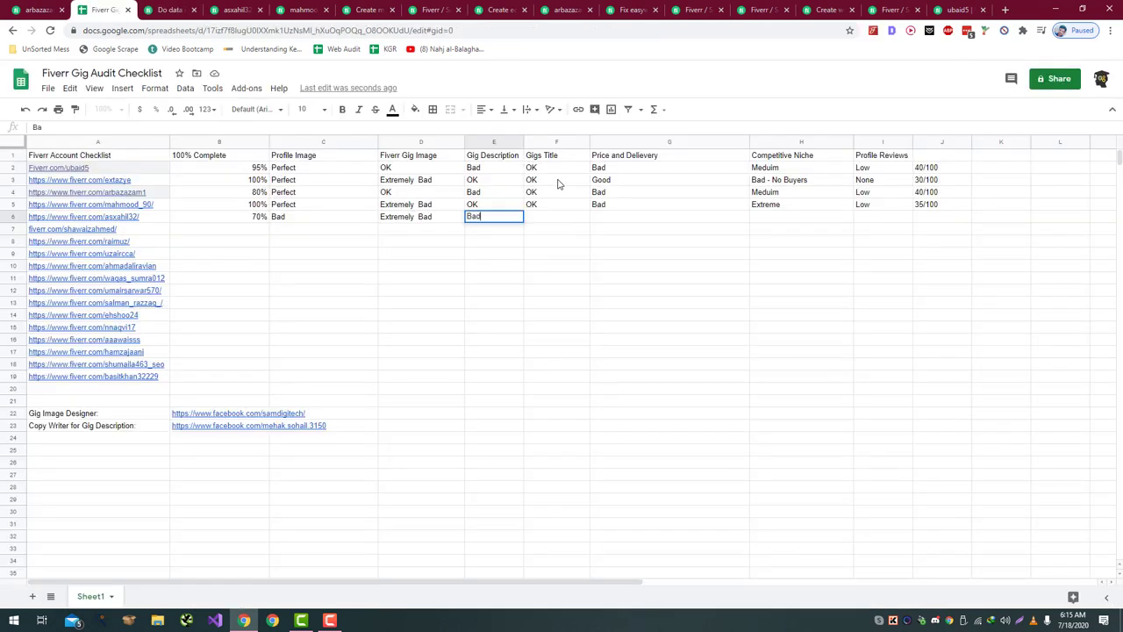
{"action": "key", "text": "Return"}
{"action": "key", "text": "Right"}
{"action": "key", "text": "Up"}
- Check the gig title and rate row 6's Gigs Title as Good
{"action": "key", "text": "ctrl+Tab"}
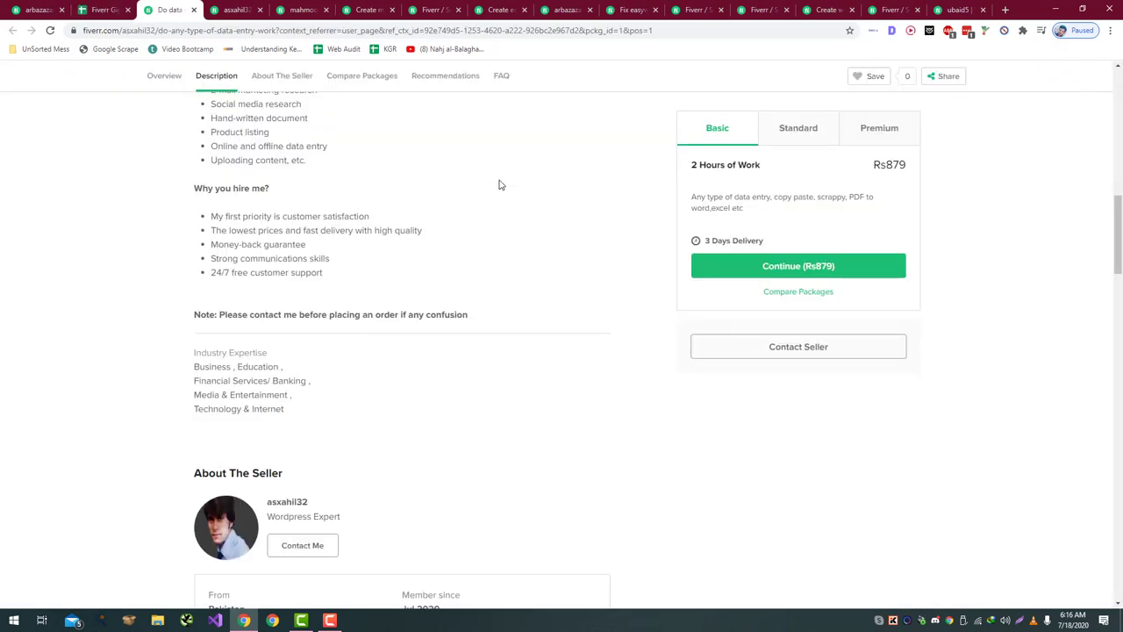
{"action": "scroll", "coordinate": [500, 184], "scroll_direction": "up", "scroll_amount": 10}
{"action": "scroll", "coordinate": [544, 175], "scroll_direction": "down", "scroll_amount": 1}
{"action": "left_click_drag", "start_coordinate": [573, 164], "coordinate": [306, 167]}
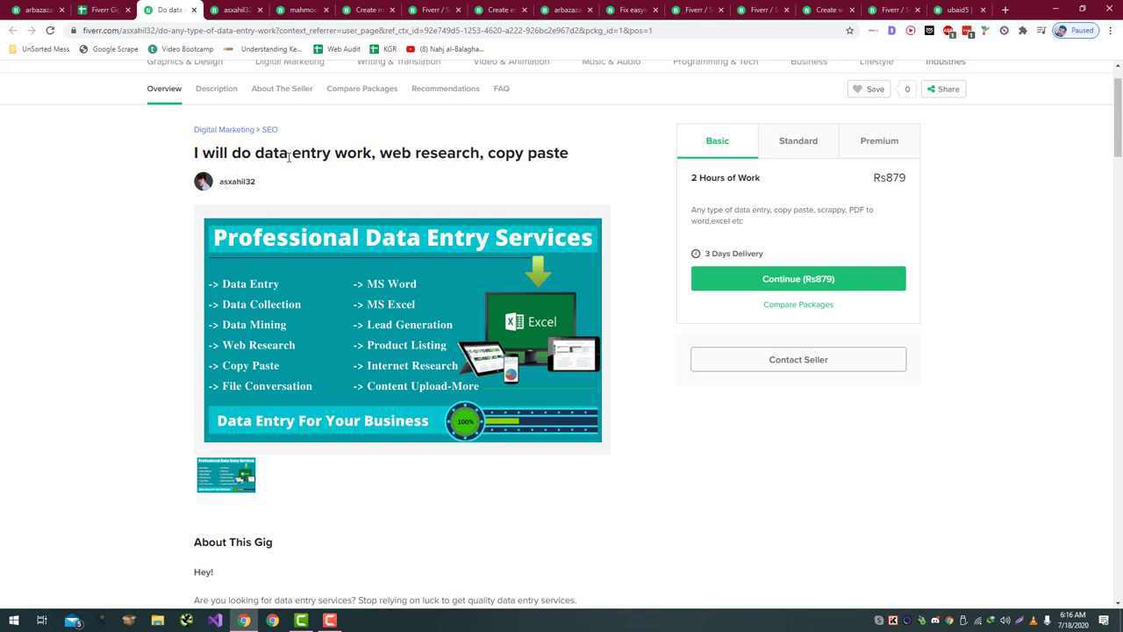
{"action": "left_click_drag", "start_coordinate": [292, 157], "coordinate": [641, 156]}
{"action": "left_click", "coordinate": [641, 156]}
{"action": "key", "text": "ctrl+shift+Tab"}
{"action": "type", "text": "Go"}
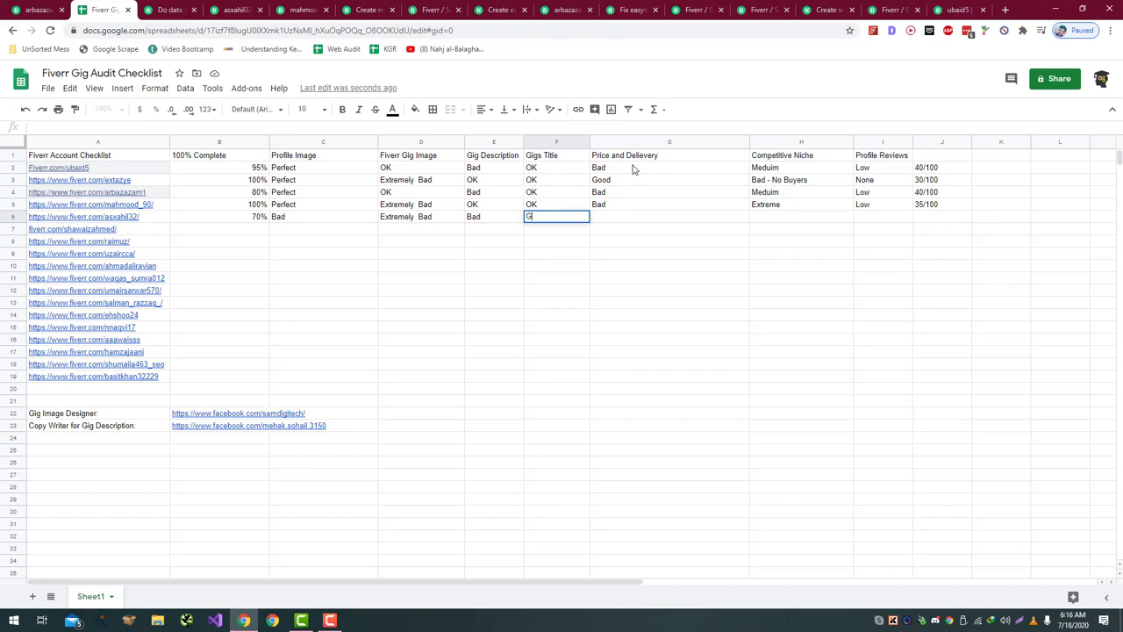
{"action": "key", "text": "Tab"}
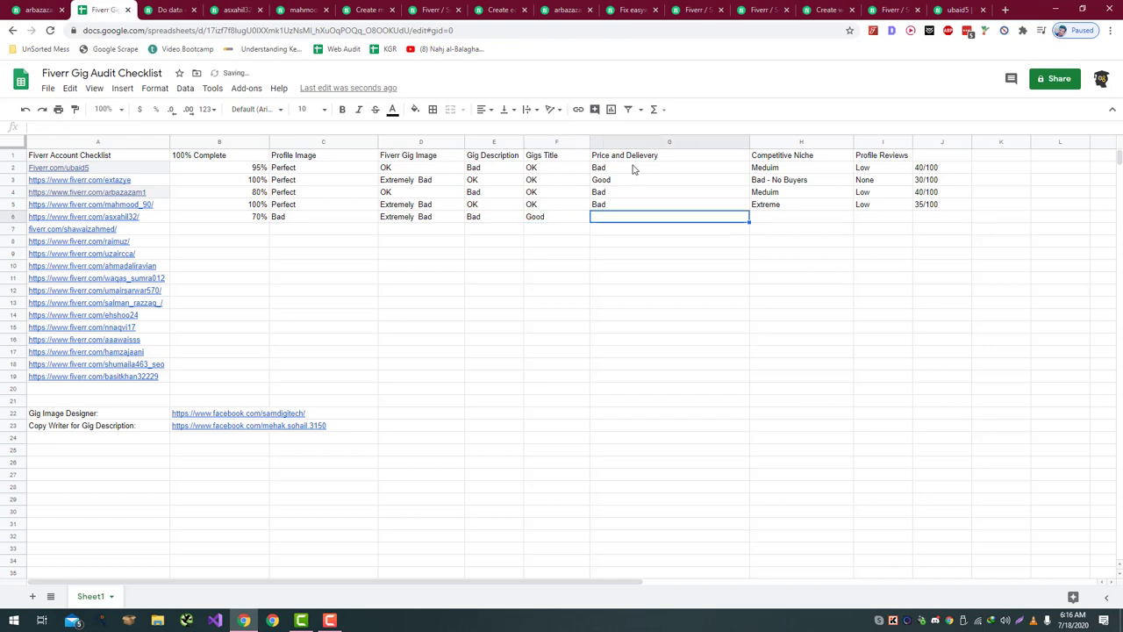
- Check the gig's 3 Days Delivery and rate Price and Delievery as OK
{"action": "key", "text": "ctrl+Tab"}
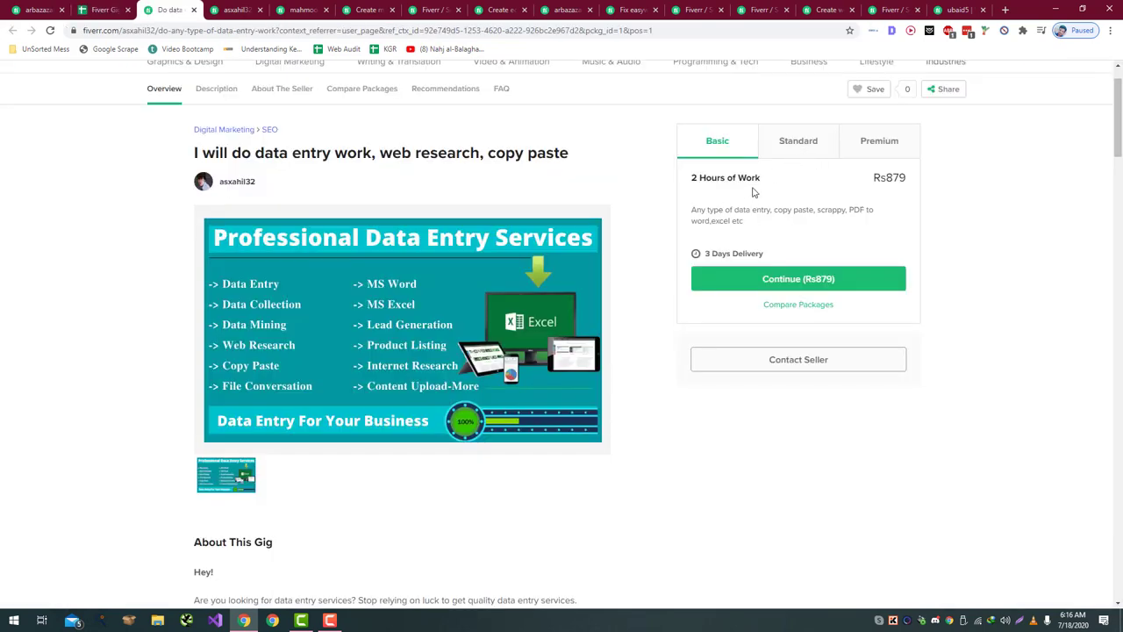
{"action": "triple_click", "coordinate": [711, 256]}
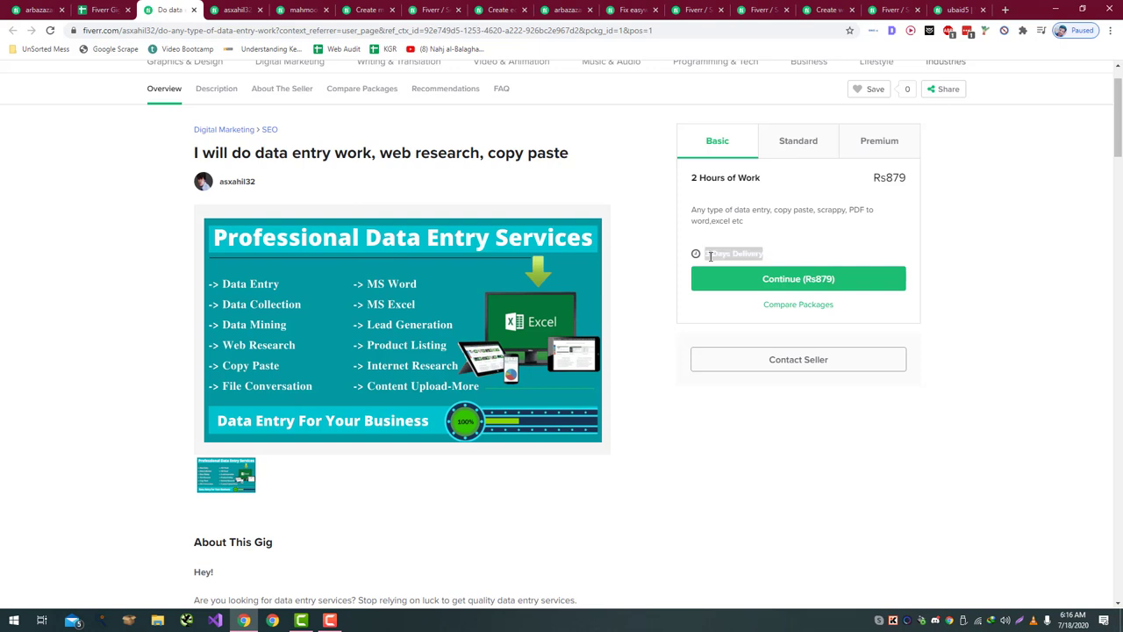
{"action": "left_click", "coordinate": [711, 256]}
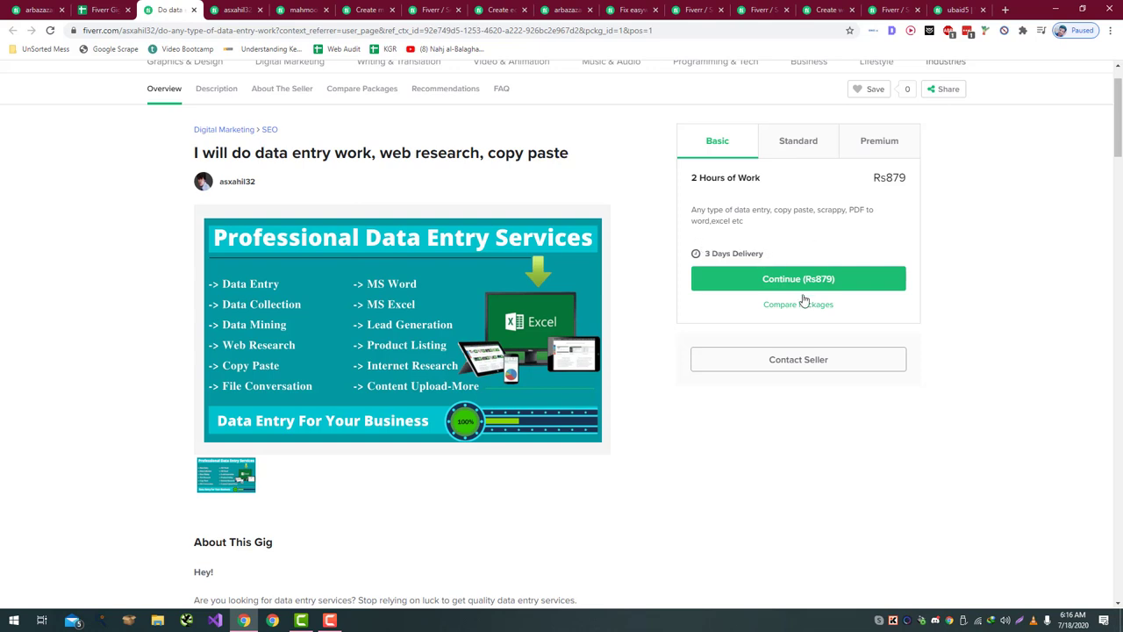
{"action": "key", "text": "ctrl+shift+Tab"}
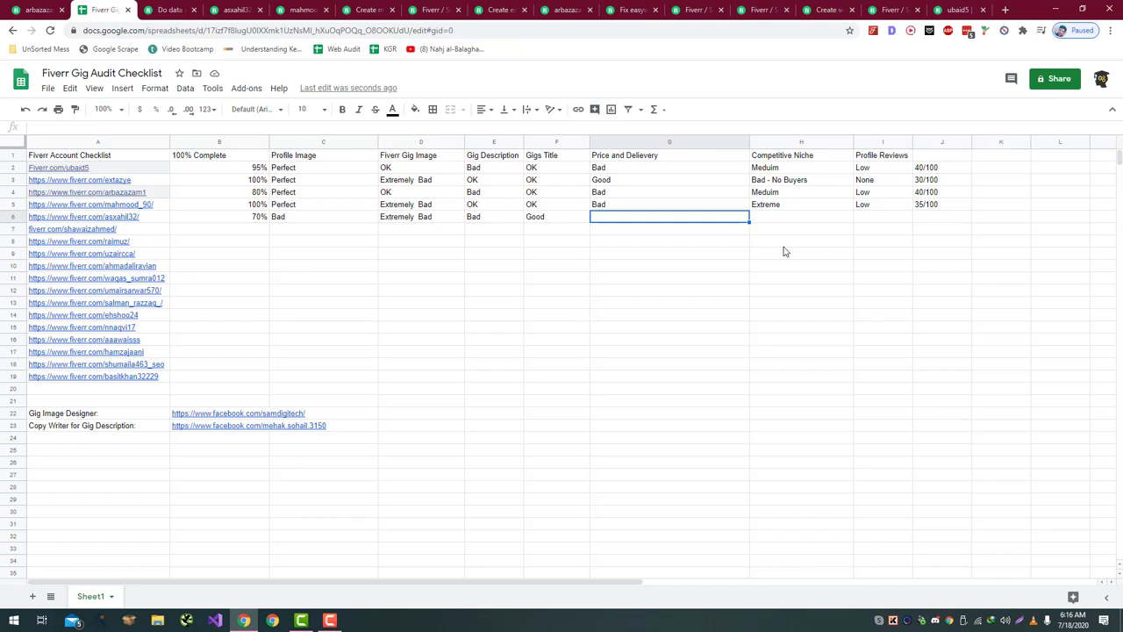
{"action": "type", "text": "OK"}
{"action": "key", "text": "Tab"}
- Select the words 'data entry work' in the Fiverr gig title
{"action": "key", "text": "ctrl+Tab"}
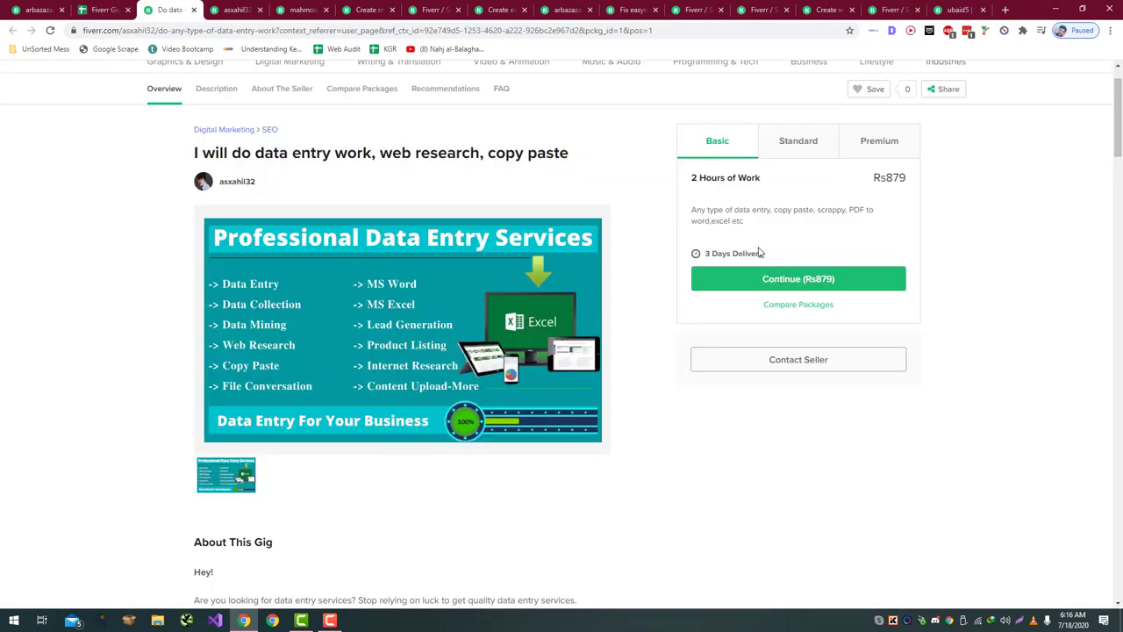
{"action": "key", "text": "ctrl+a"}
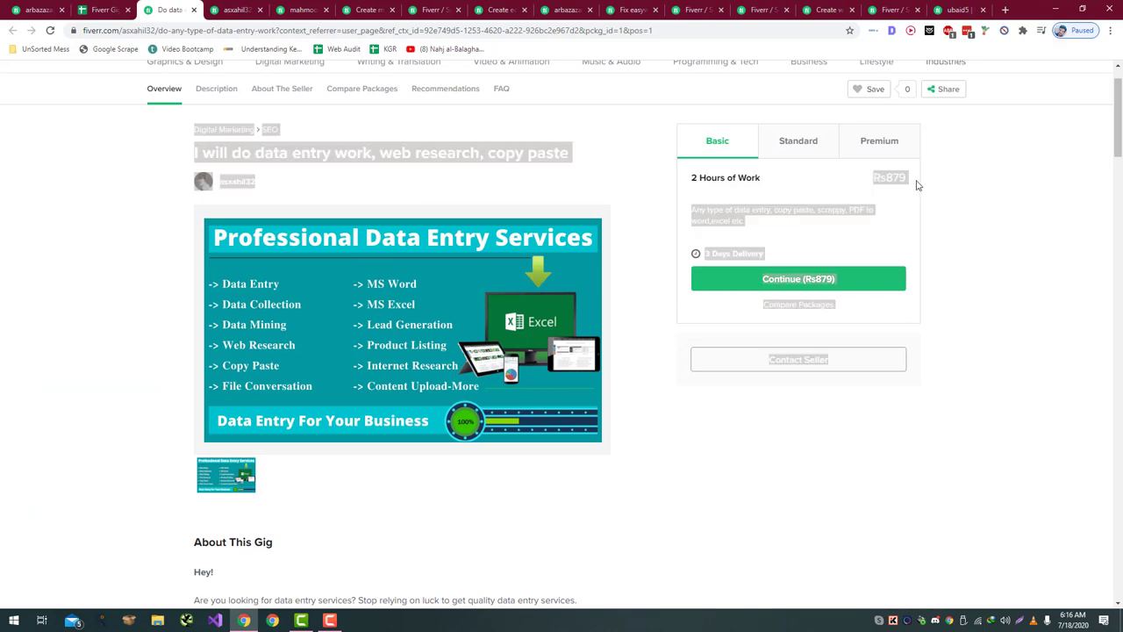
{"action": "left_click", "coordinate": [900, 184]}
{"action": "key", "text": "ctrl+shift+Tab"}
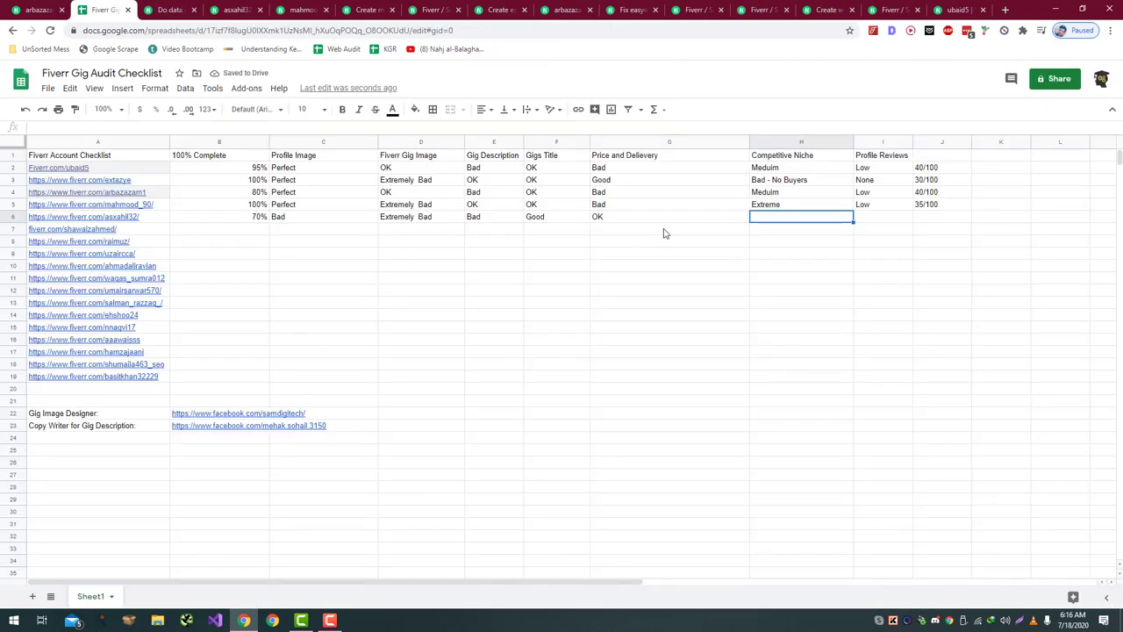
{"action": "key", "text": "ctrl+Tab"}
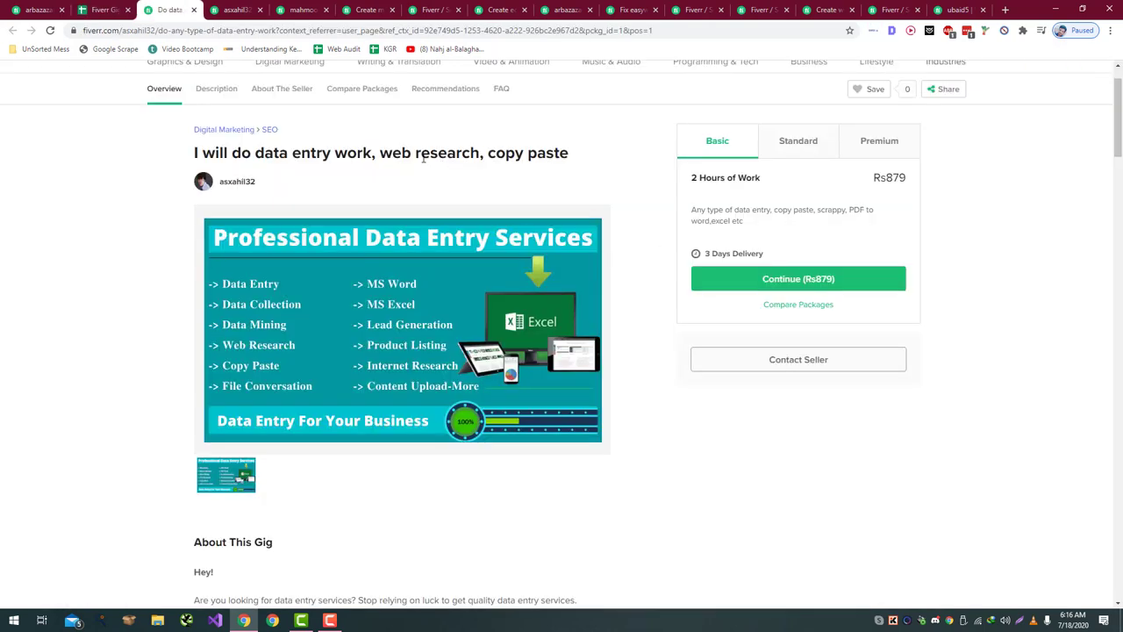
{"action": "left_click_drag", "start_coordinate": [253, 154], "coordinate": [372, 155]}
{"action": "key", "text": "ctrl+c"}
{"action": "scroll", "coordinate": [373, 154], "scroll_direction": "up", "scroll_amount": 1}
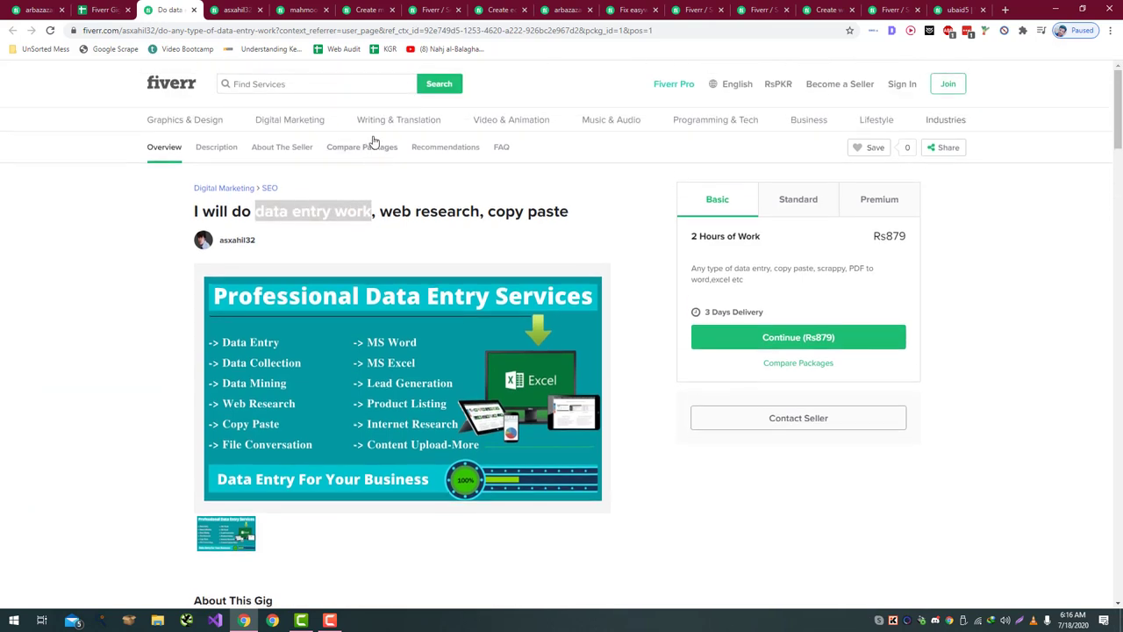
- Search Fiverr for 'data entry work' to see the 67,641 competing services
{"action": "left_click", "coordinate": [347, 83]}
{"action": "key", "text": "ctrl+v"}
{"action": "key", "text": "Return"}
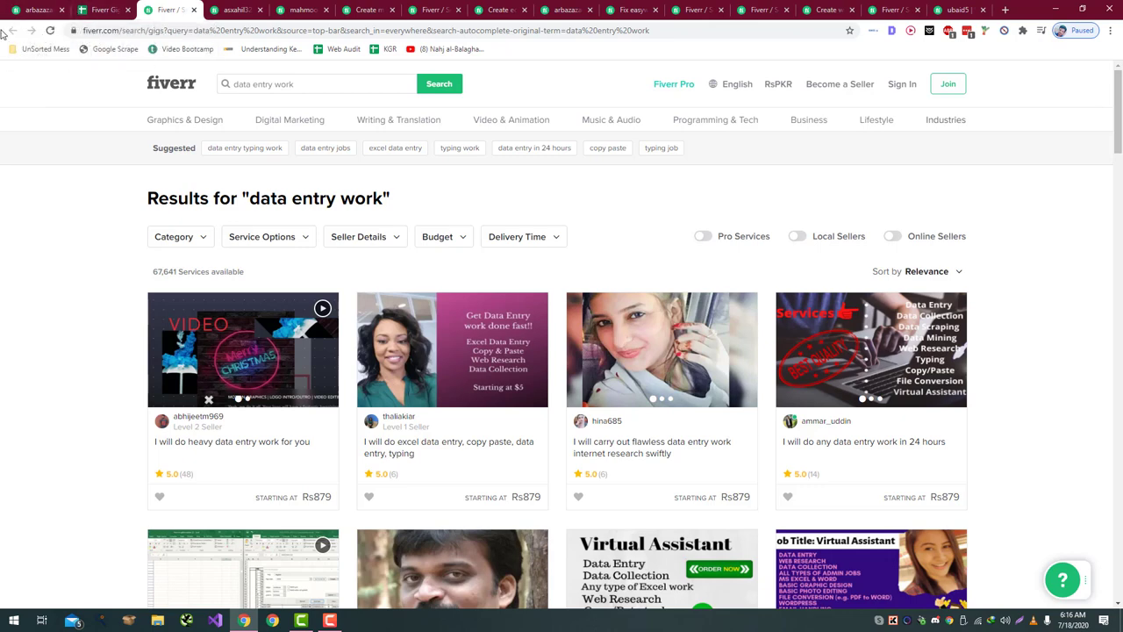
- Copy row 6's profile link from A6 and open that seller's profile down to their gigs
{"action": "left_click", "coordinate": [120, 9]}
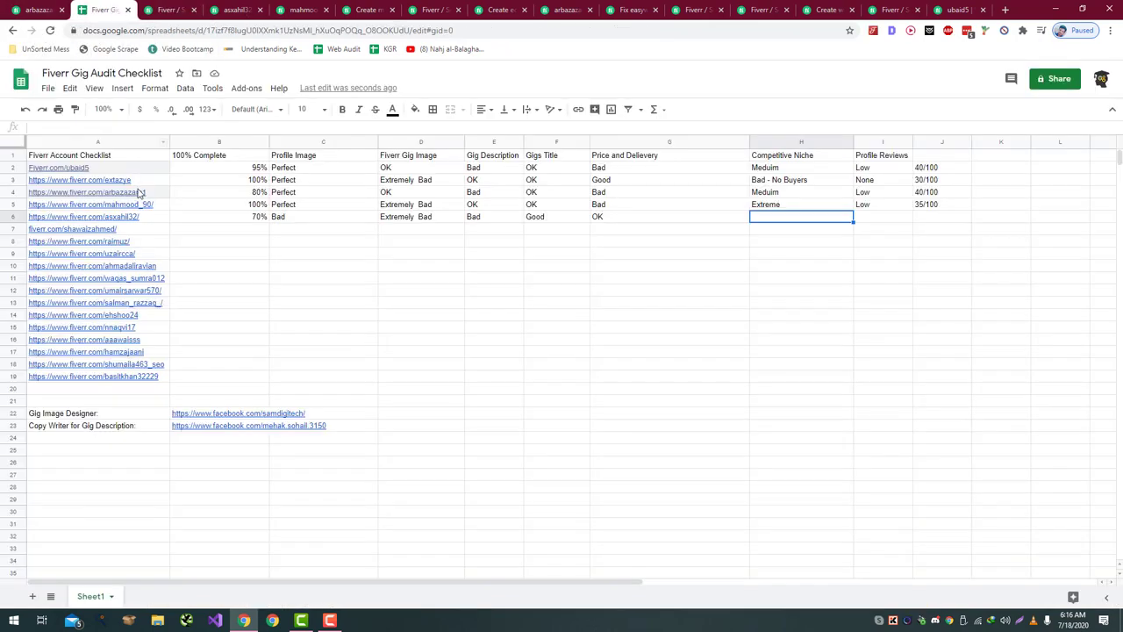
{"action": "left_click", "coordinate": [147, 223]}
{"action": "key", "text": "ctrl+c"}
{"action": "left_click", "coordinate": [167, 9]}
{"action": "left_click", "coordinate": [158, 30]}
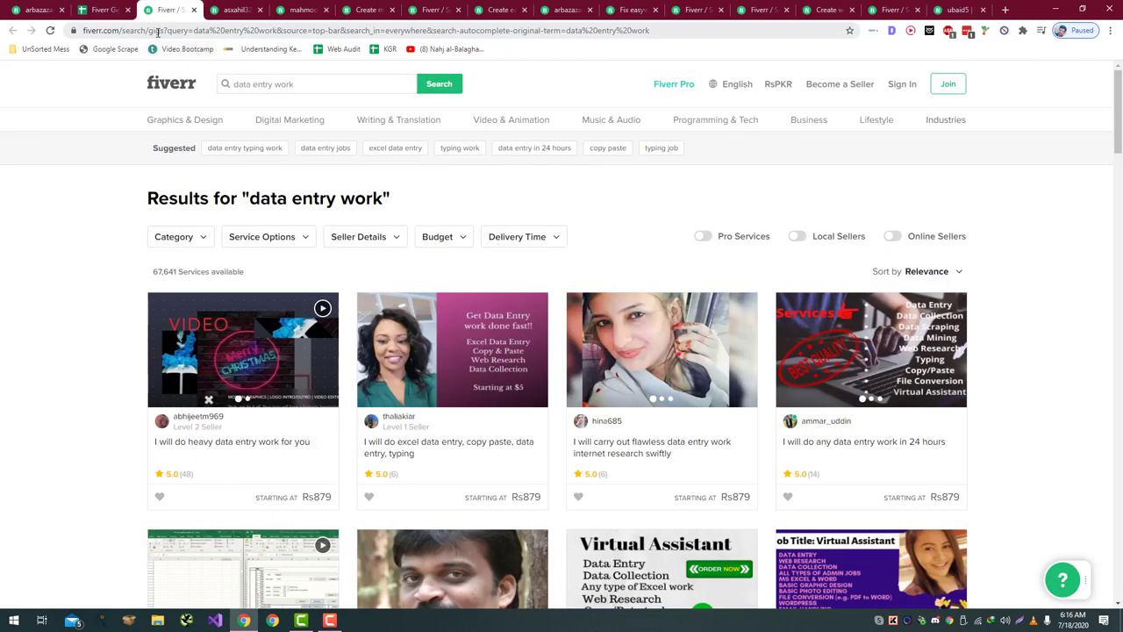
{"action": "key", "text": "ctrl+v"}
{"action": "key", "text": "Return"}
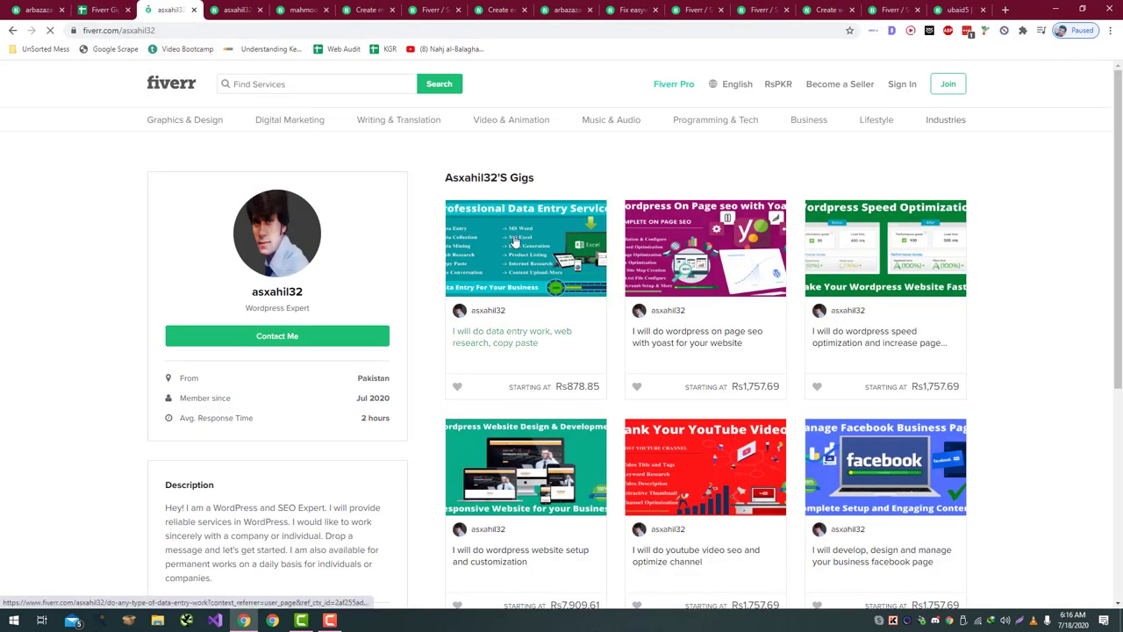
{"action": "scroll", "coordinate": [628, 229], "scroll_direction": "down", "scroll_amount": 3}
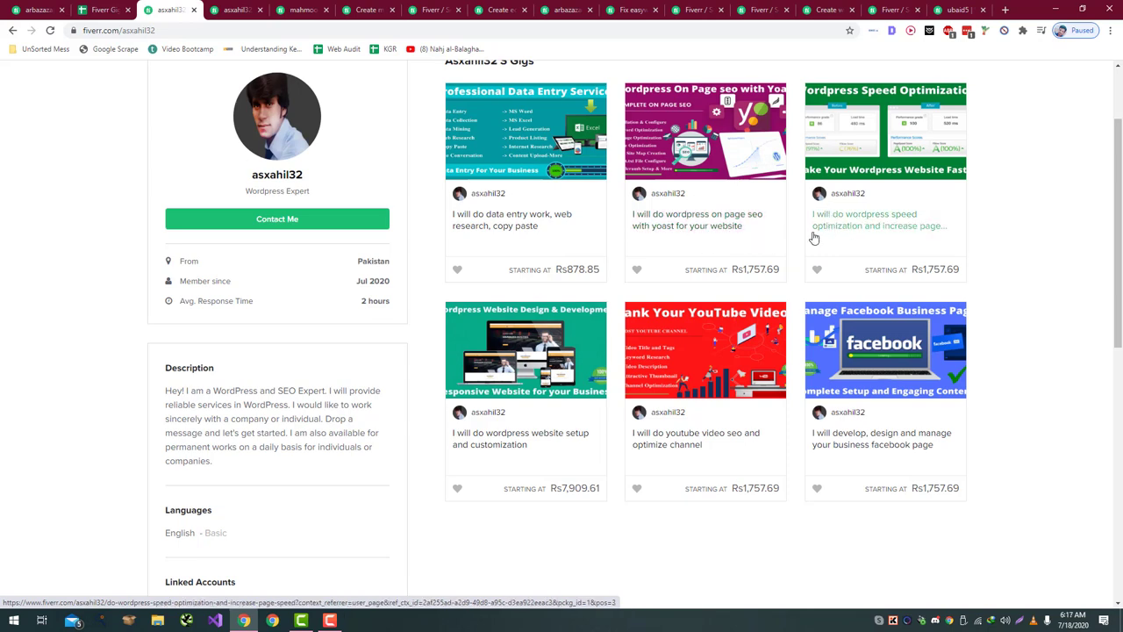
- Open the WordPress setup gig and search Fiverr for 'website setup'
{"action": "left_click", "coordinate": [521, 446]}
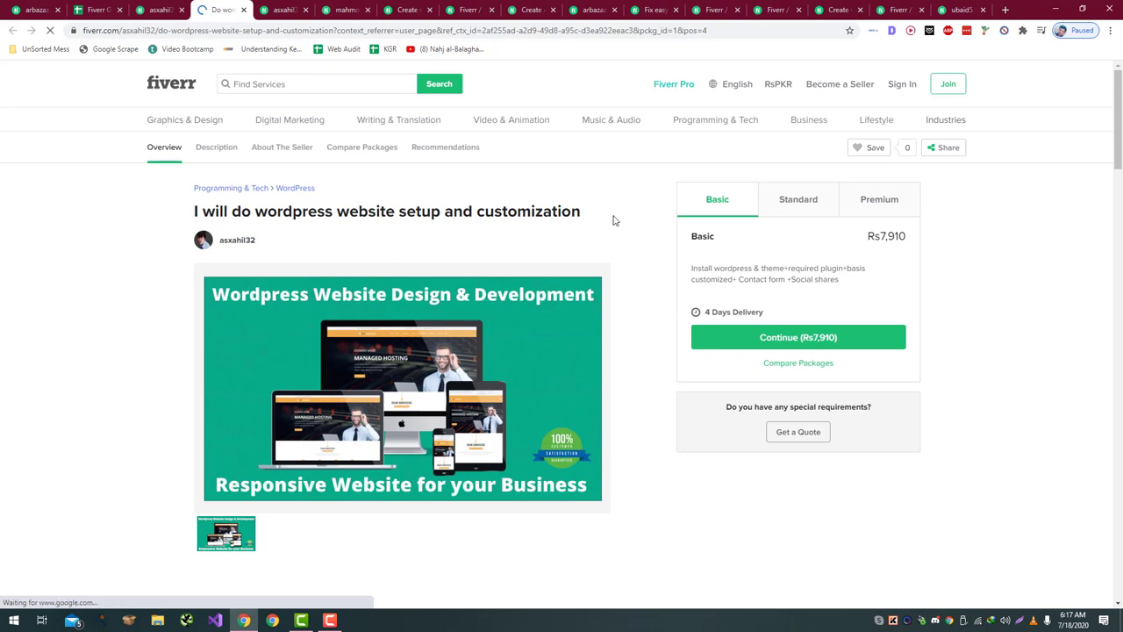
{"action": "left_click_drag", "start_coordinate": [614, 219], "coordinate": [341, 83]}
{"action": "key", "text": "Return"}
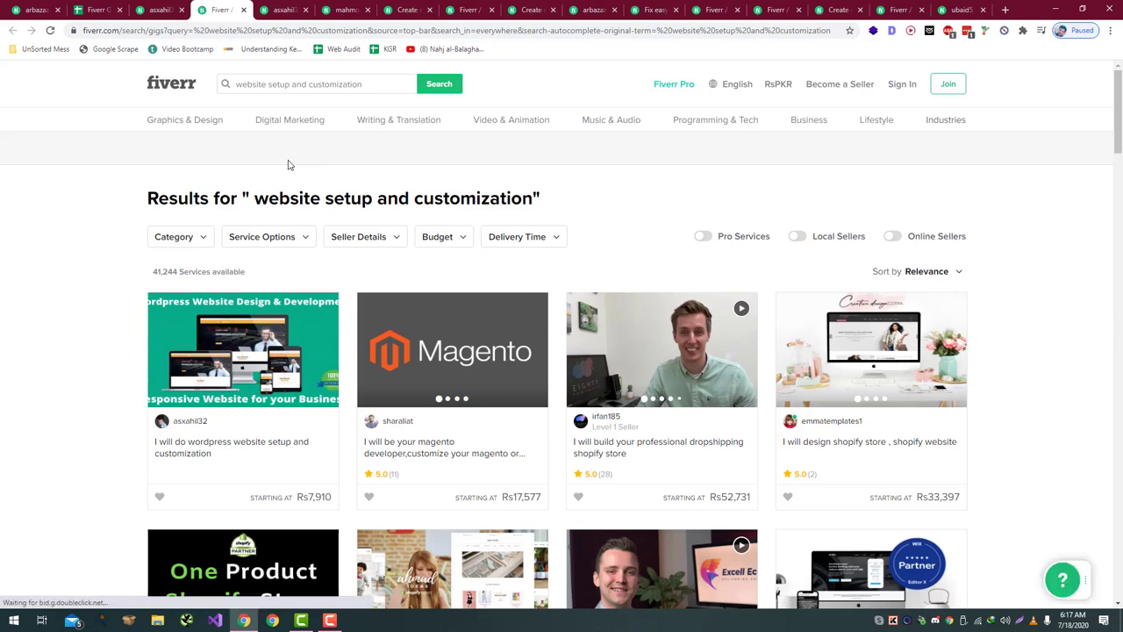
{"action": "left_click_drag", "start_coordinate": [290, 85], "coordinate": [463, 85]}
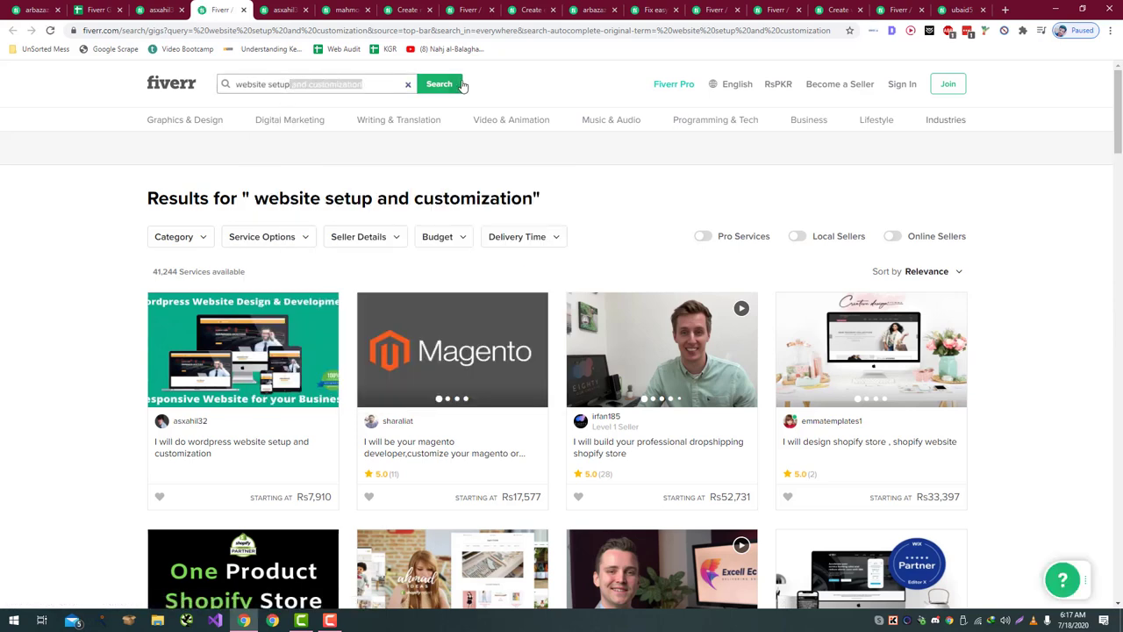
{"action": "key", "text": "BackSpace"}
{"action": "left_click", "coordinate": [458, 87]}
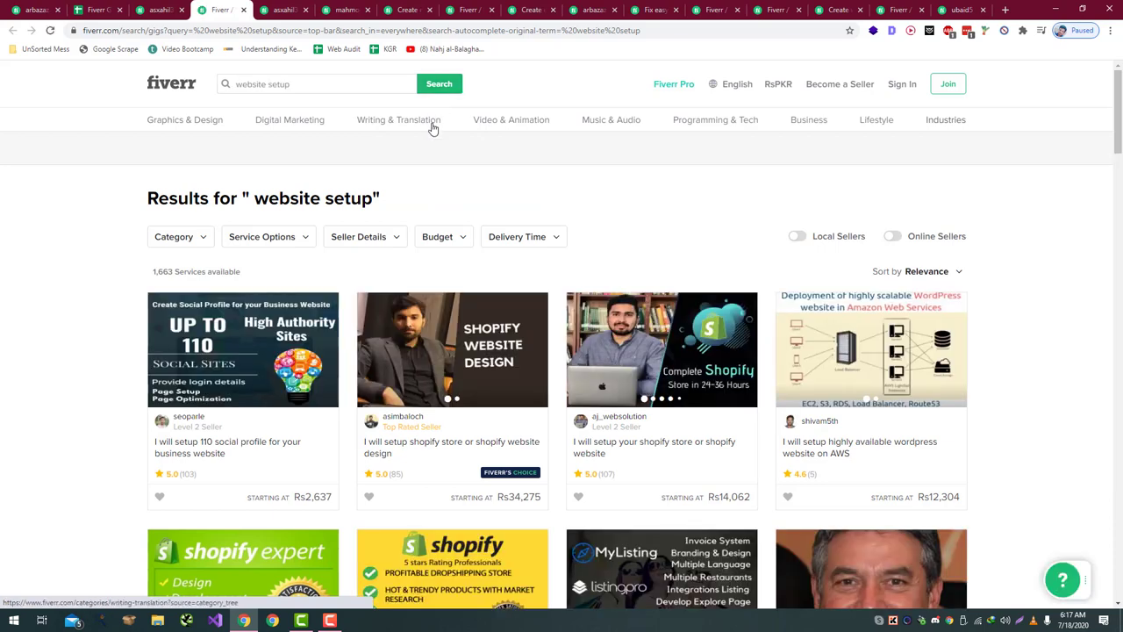
{"action": "scroll", "coordinate": [431, 128], "scroll_direction": "down", "scroll_amount": 3}
- Search Fiverr for 'wordpress website setup' from the gig title, showing 26,372 services
{"action": "left_click", "coordinate": [162, 7]}
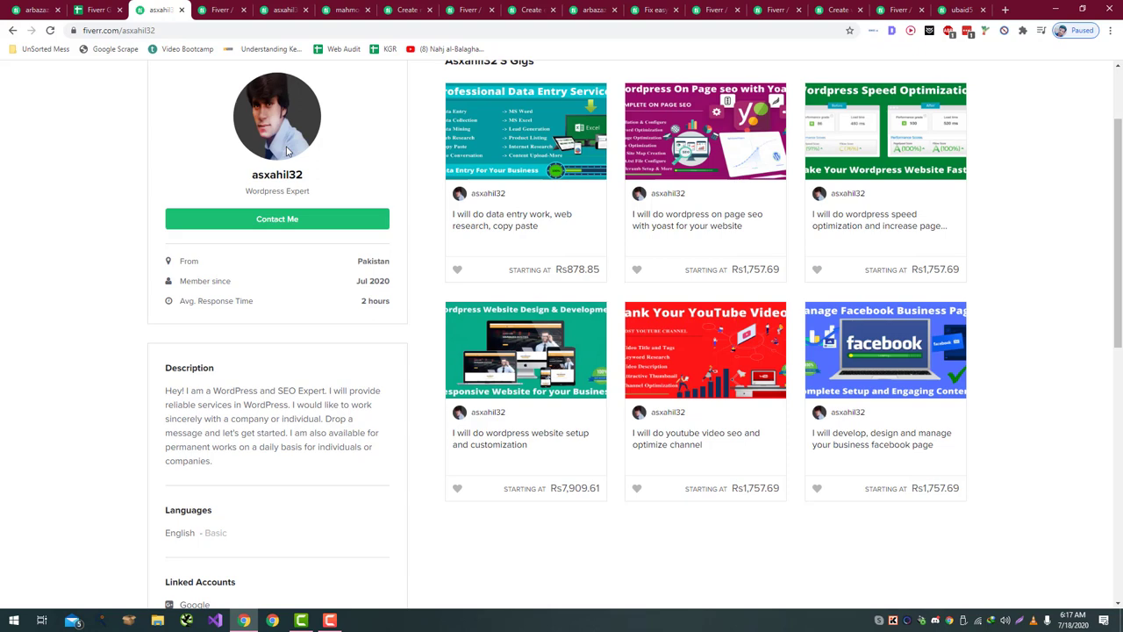
{"action": "middle_click", "coordinate": [509, 446]}
{"action": "scroll", "coordinate": [509, 446], "scroll_direction": "down", "scroll_amount": 1}
{"action": "left_click", "coordinate": [268, 9]}
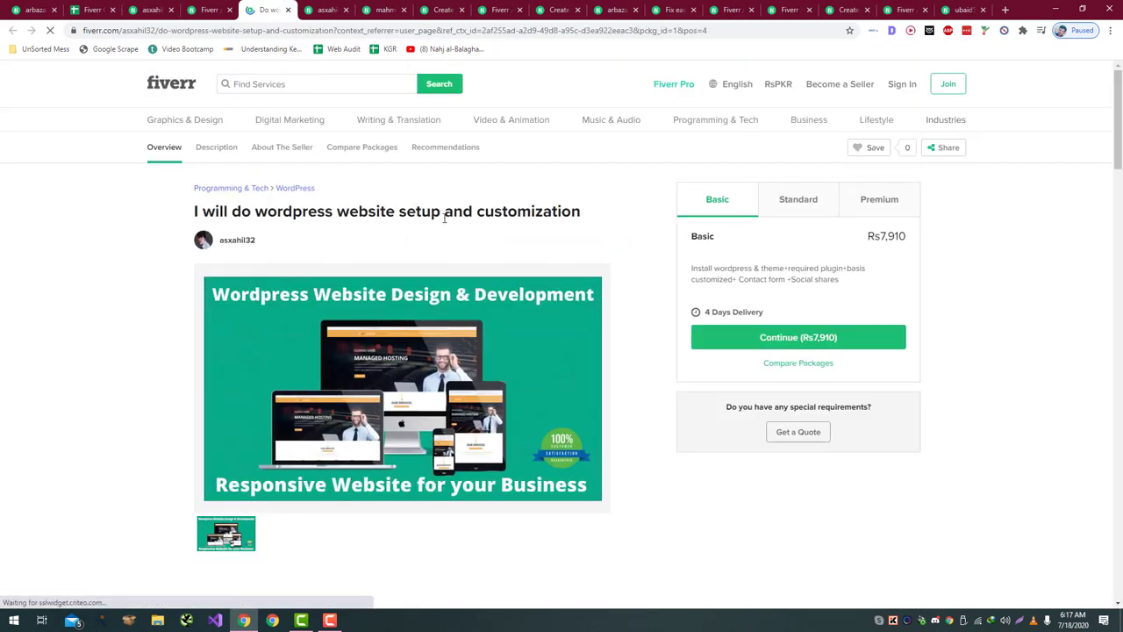
{"action": "left_click_drag", "start_coordinate": [441, 215], "coordinate": [257, 215]}
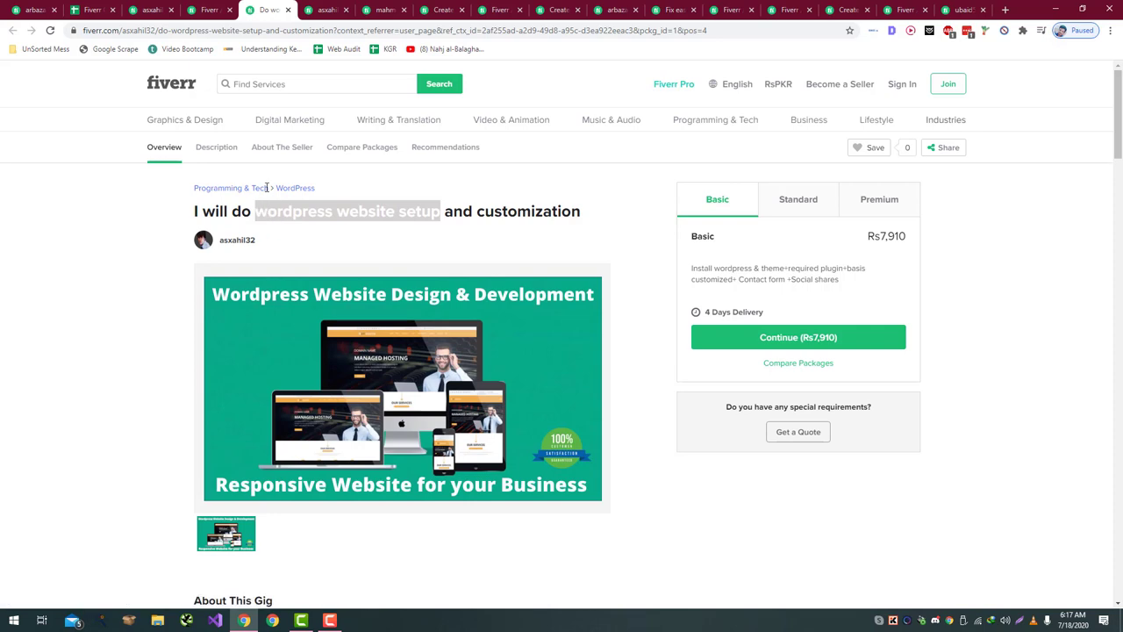
{"action": "left_click", "coordinate": [282, 82]}
{"action": "key", "text": "ctrl+v"}
{"action": "key", "text": "Return"}
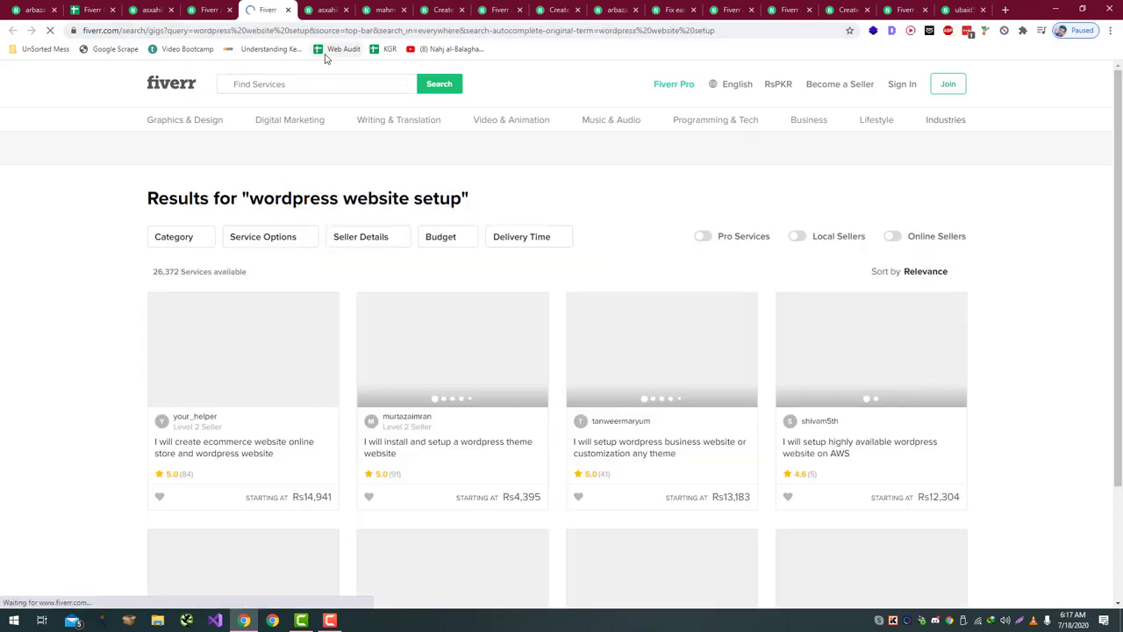
{"action": "mouse_move", "coordinate": [157, 129]}
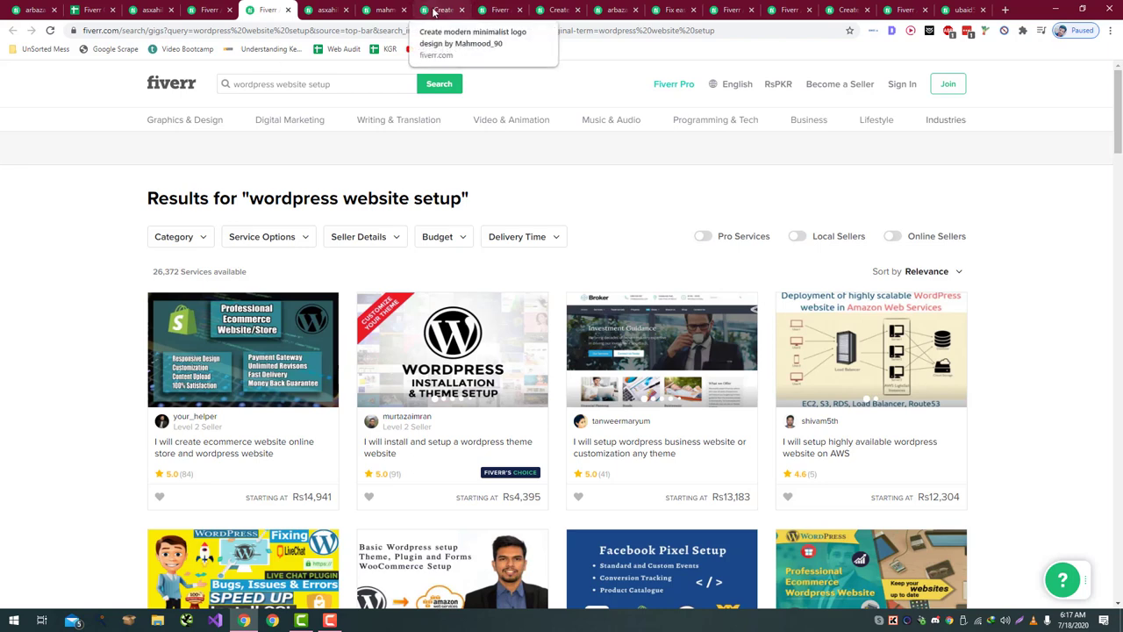
{"action": "left_click", "coordinate": [211, 9]}
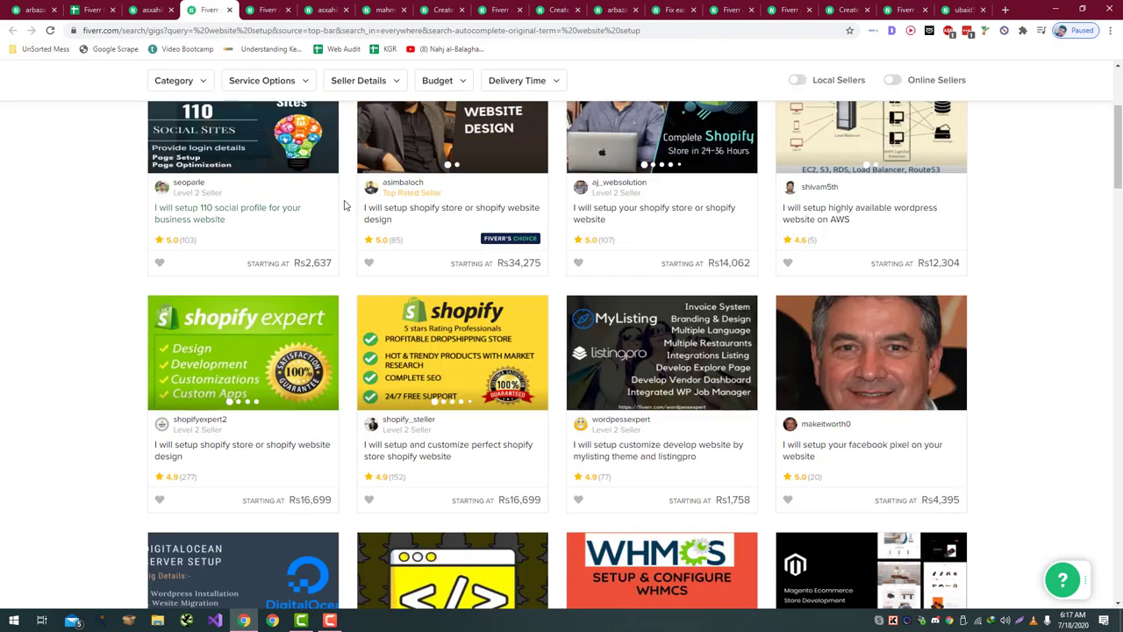
{"action": "left_click", "coordinate": [151, 8]}
- Recheck the WordPress setup gig, then rate row 6's Competitive Niche as Meduim
{"action": "scroll", "coordinate": [176, 138], "scroll_direction": "up", "scroll_amount": 3}
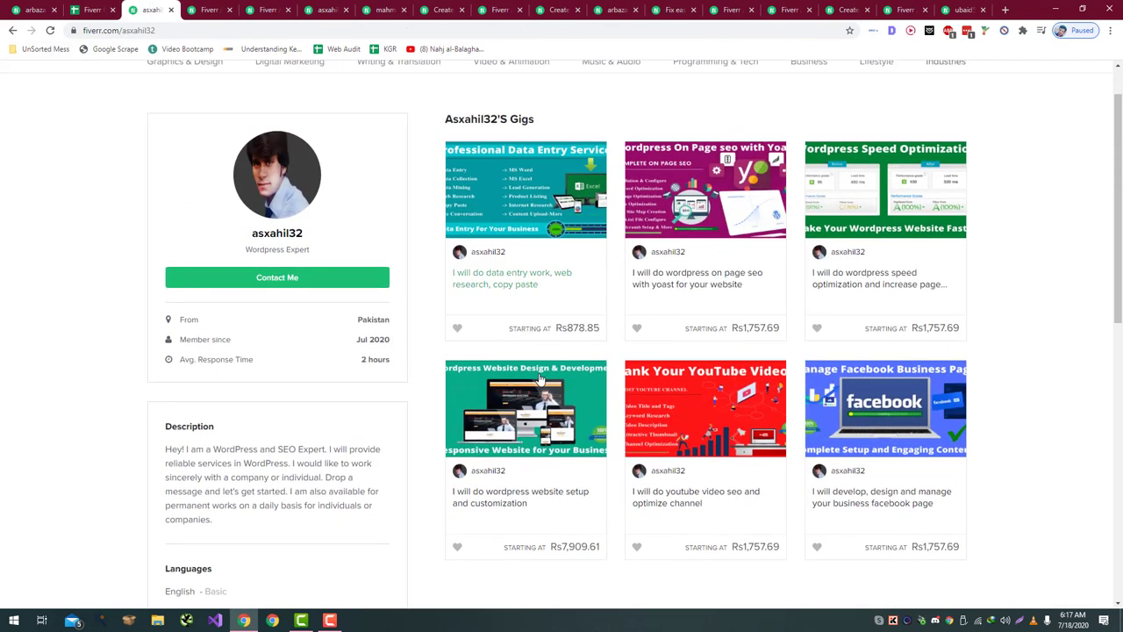
{"action": "left_click", "coordinate": [542, 501]}
{"action": "left_click", "coordinate": [88, 10]}
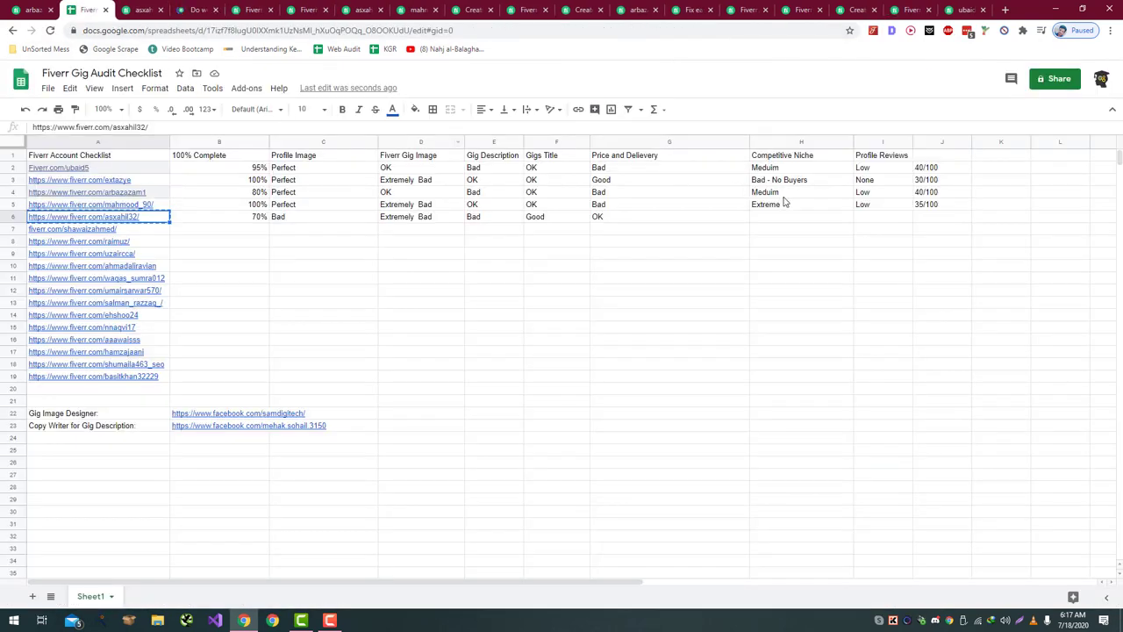
{"action": "left_click", "coordinate": [802, 218]}
{"action": "type", "text": "Meduim"}
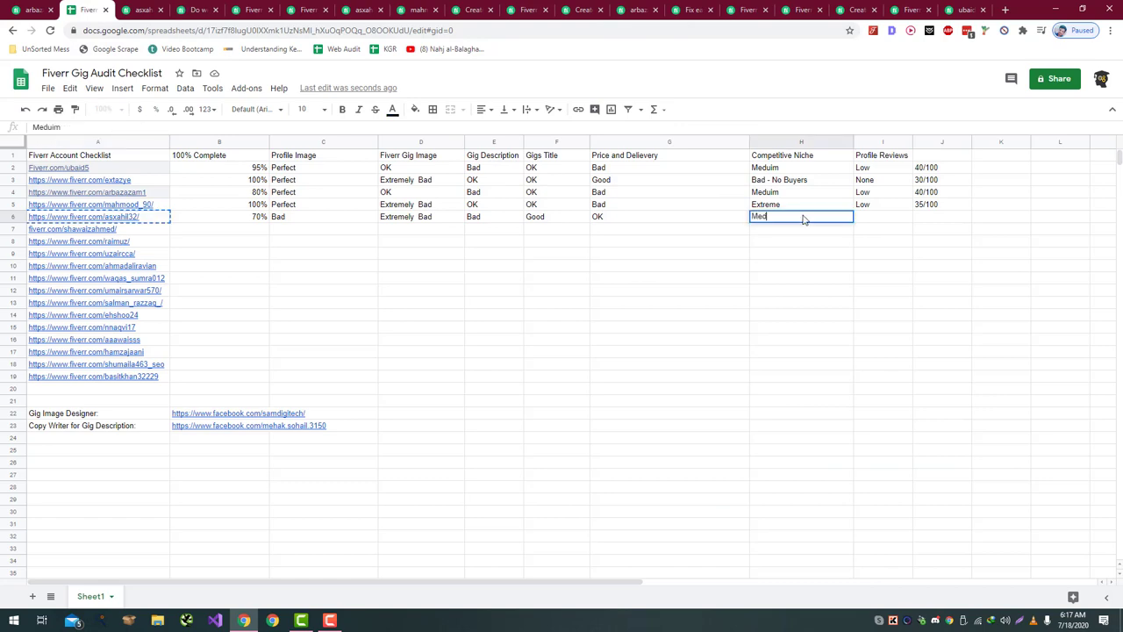
{"action": "key", "text": "Return"}
- Enter None for row 6's Profile Reviews and a 30/100 score
{"action": "key", "text": "Up"}
{"action": "key", "text": "Right"}
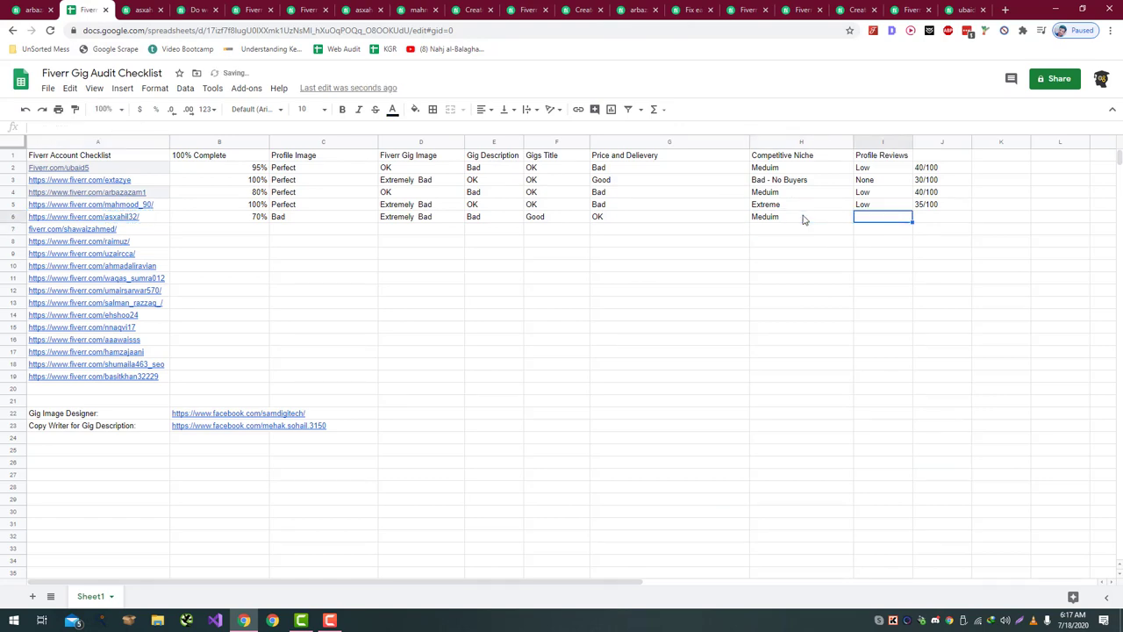
{"action": "key", "text": "ctrl+7"}
{"action": "key", "text": "ctrl+2"}
{"action": "type", "text": "None"}
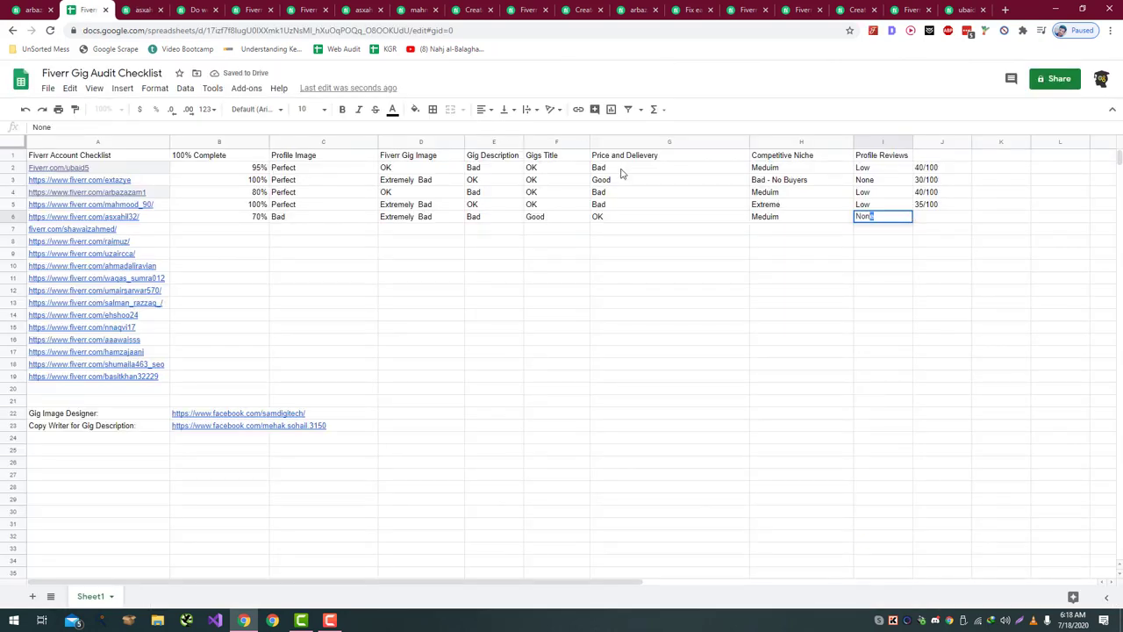
{"action": "key", "text": "Return"}
{"action": "key", "text": "Right"}
{"action": "key", "text": "Up"}
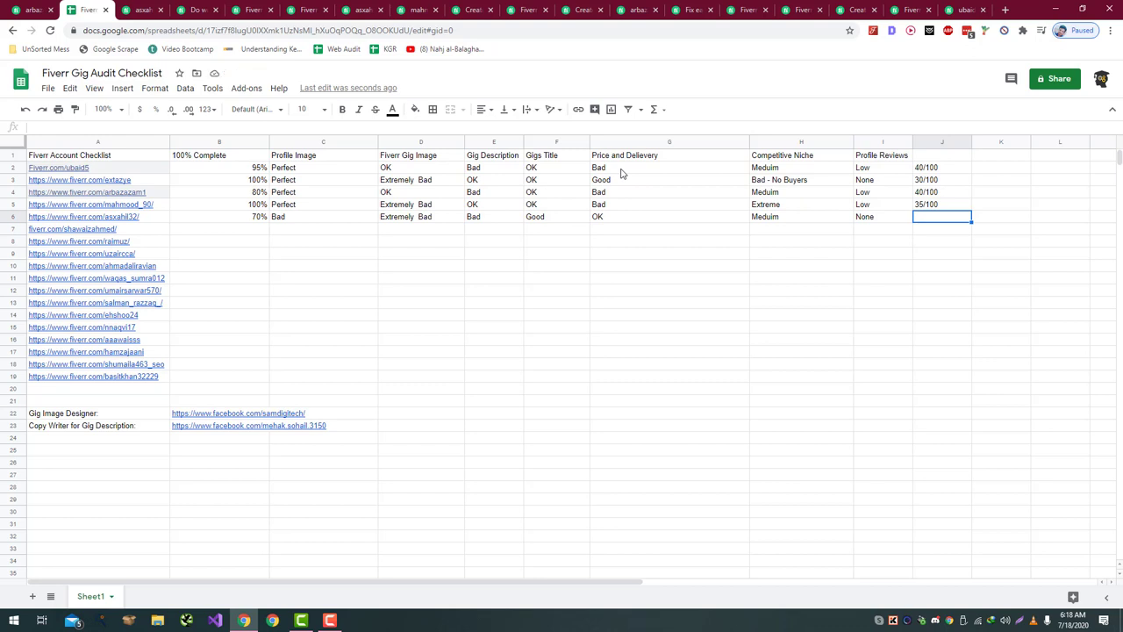
{"action": "type", "text": "30/100"}
{"action": "key", "text": "Return"}
- Copy the row 7 seller's profile link from A7
{"action": "key", "text": "Left"}
{"action": "key", "text": "Left"}
{"action": "key", "text": "Left"}
{"action": "key", "text": "Left"}
{"action": "key", "text": "Left"}
{"action": "key", "text": "Left"}
{"action": "key", "text": "Left"}
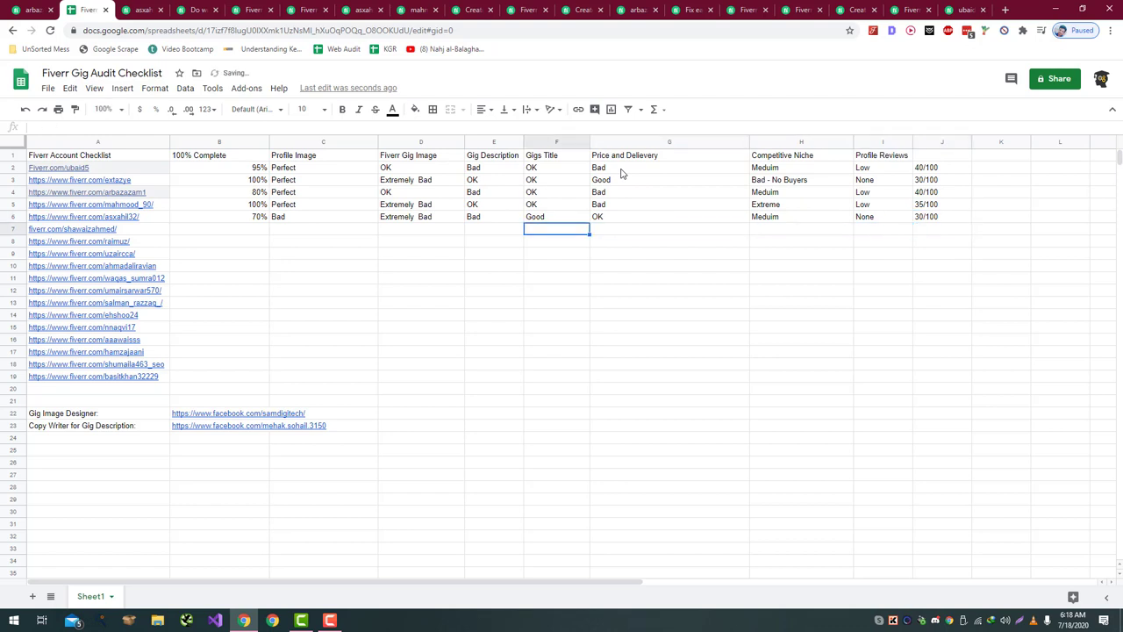
{"action": "key", "text": "Left"}
{"action": "key", "text": "Left"}
{"action": "key", "text": "ctrl+c"}
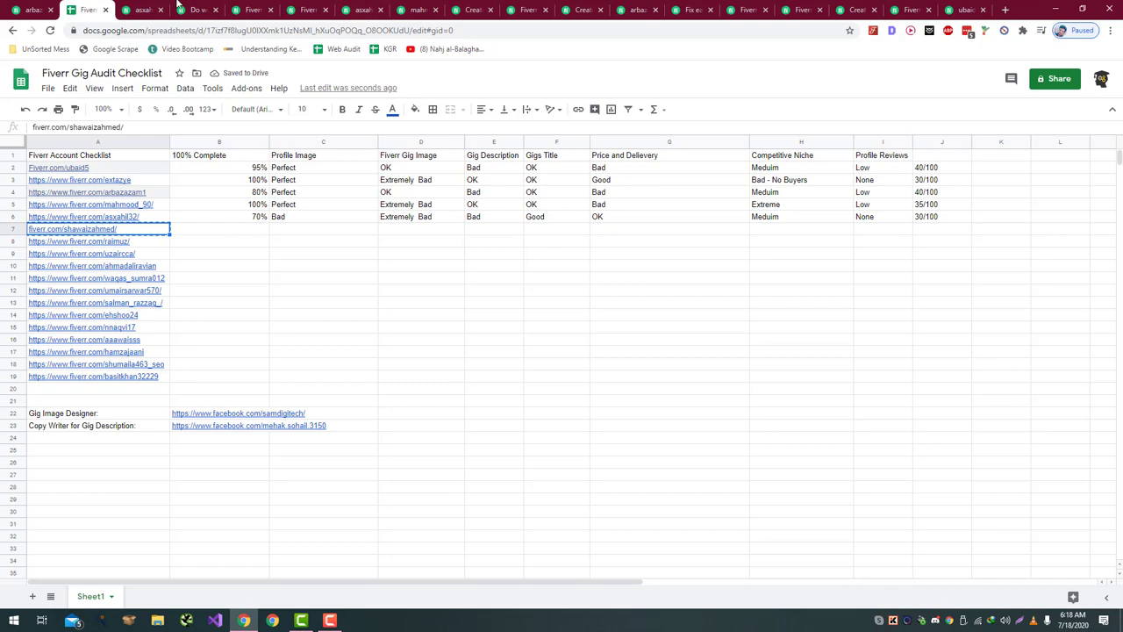
- Load the row 7 seller's profile by pasting its link into a Fiverr tab
{"action": "left_click", "coordinate": [159, 8]}
{"action": "left_click", "coordinate": [191, 30]}
{"action": "key", "text": "ctrl+v"}
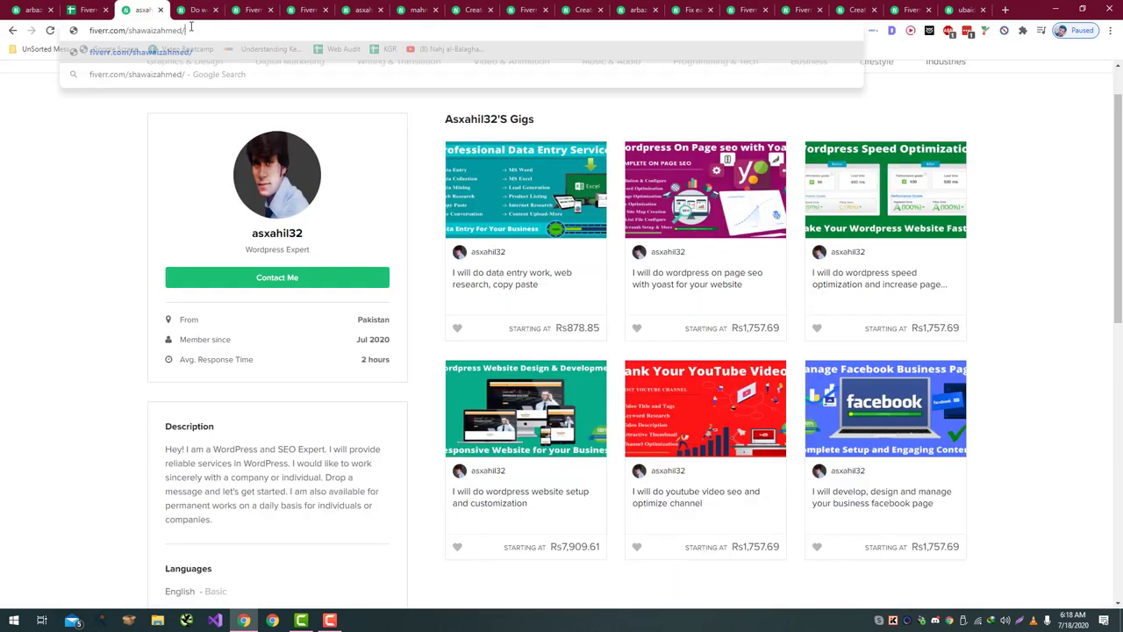
{"action": "key", "text": "Return"}
- Close all the leftover browser tabs from earlier audits
{"action": "left_click", "coordinate": [215, 10]}
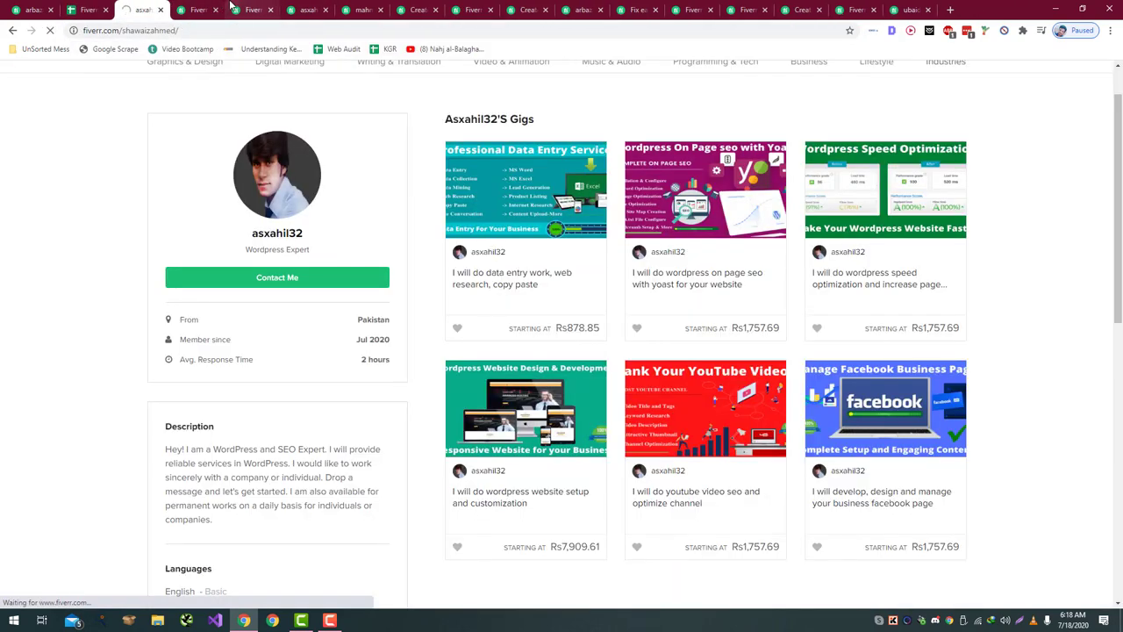
{"action": "left_click", "coordinate": [270, 9]}
{"action": "left_click", "coordinate": [271, 10]}
{"action": "left_click", "coordinate": [270, 10]}
{"action": "middle_click", "coordinate": [231, 7]}
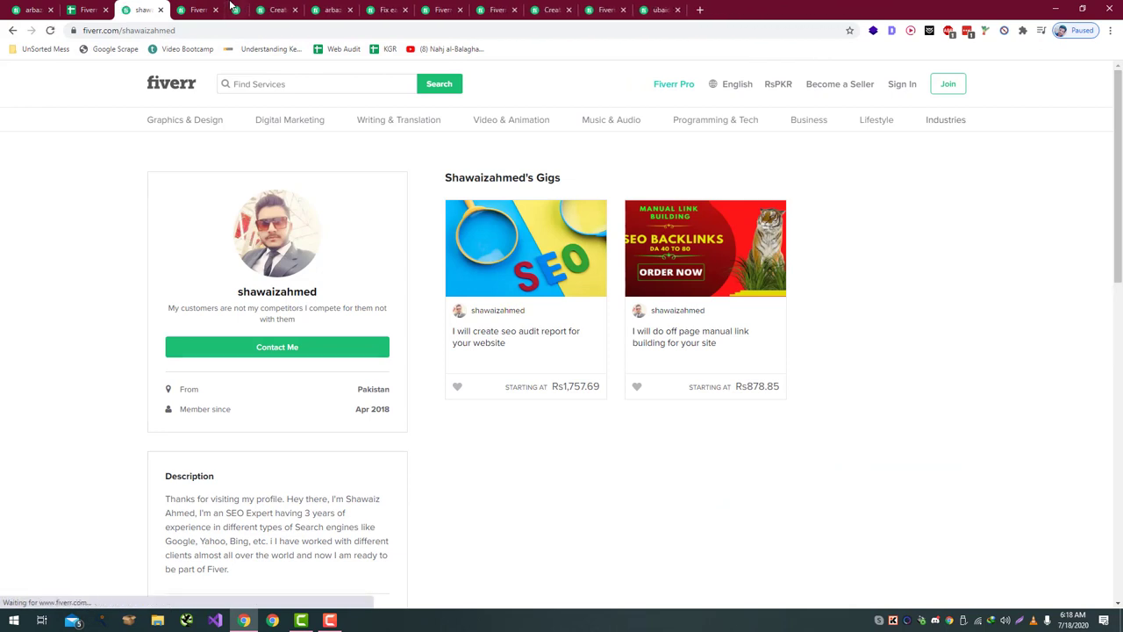
{"action": "middle_click", "coordinate": [230, 7]}
{"action": "middle_click", "coordinate": [231, 7]}
{"action": "middle_click", "coordinate": [231, 7]}
{"action": "middle_click", "coordinate": [231, 7]}
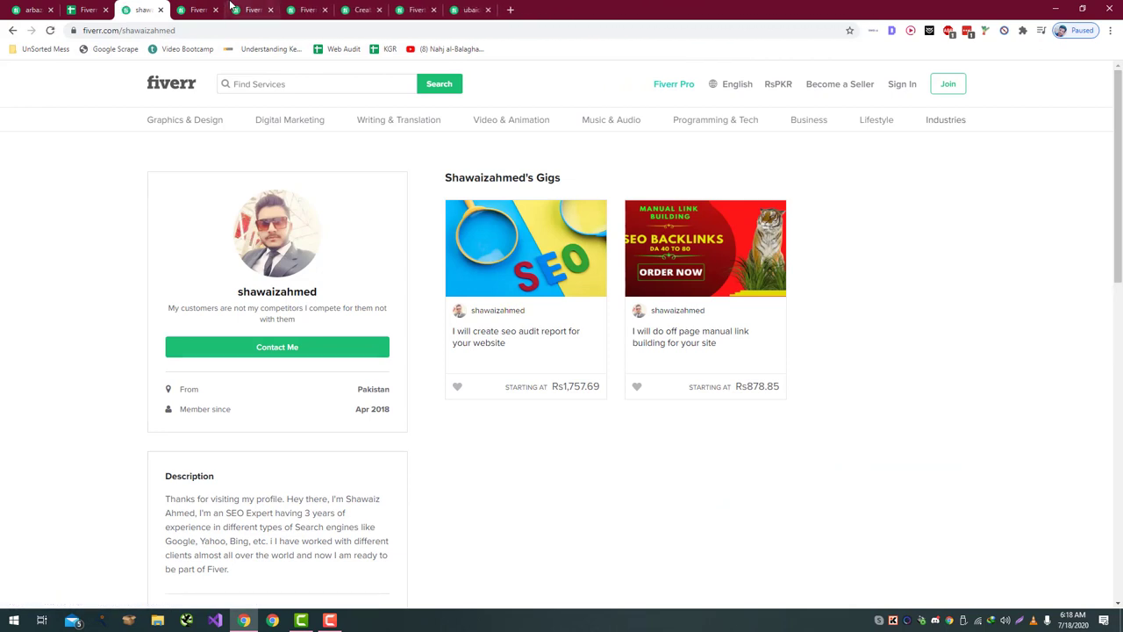
{"action": "middle_click", "coordinate": [231, 7]}
{"action": "middle_click", "coordinate": [230, 7]}
{"action": "middle_click", "coordinate": [230, 7]}
{"action": "middle_click", "coordinate": [231, 7]}
{"action": "middle_click", "coordinate": [231, 7]}
{"action": "middle_click", "coordinate": [231, 7]}
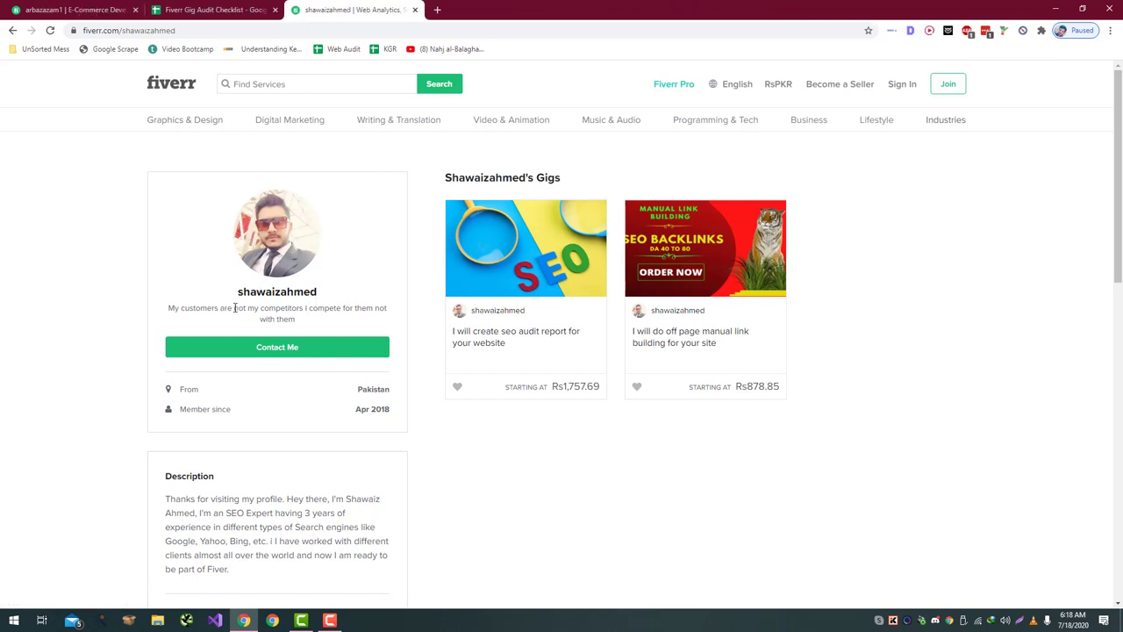
- Read the seller's tagline under the username on the profile
{"action": "left_click_drag", "start_coordinate": [218, 308], "coordinate": [173, 307]}
{"action": "left_click", "coordinate": [266, 318]}
{"action": "left_click", "coordinate": [172, 307]}
{"action": "left_click_drag", "start_coordinate": [162, 313], "coordinate": [240, 312]}
{"action": "left_click", "coordinate": [218, 312]}
{"action": "left_click_drag", "start_coordinate": [170, 307], "coordinate": [296, 307]}
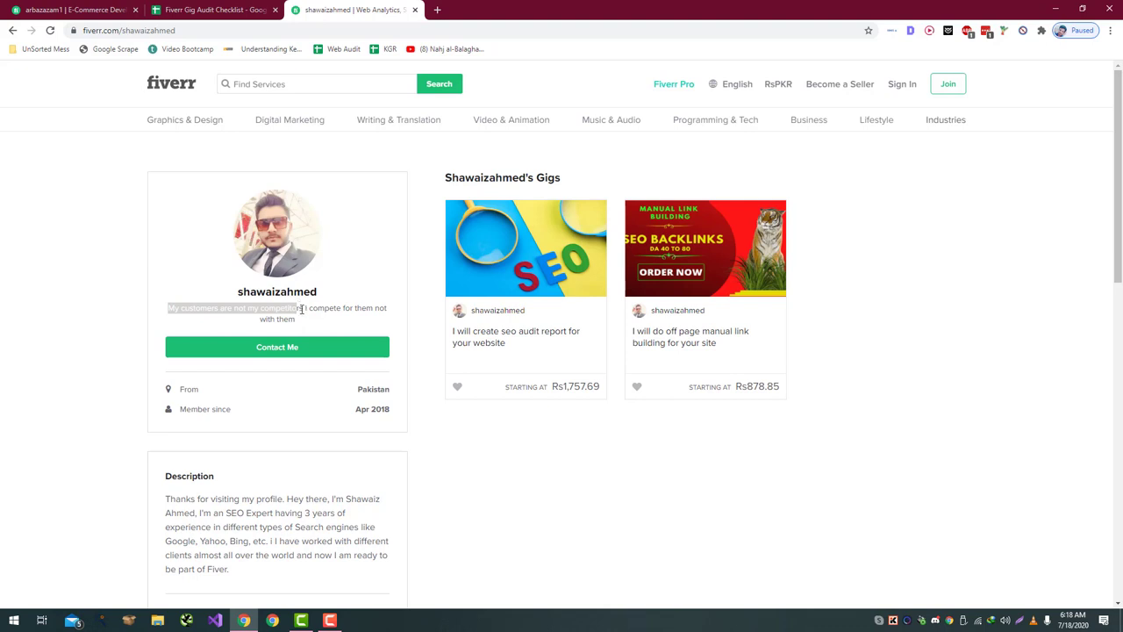
{"action": "left_click", "coordinate": [302, 309]}
{"action": "scroll", "coordinate": [302, 311], "scroll_direction": "down", "scroll_amount": 2}
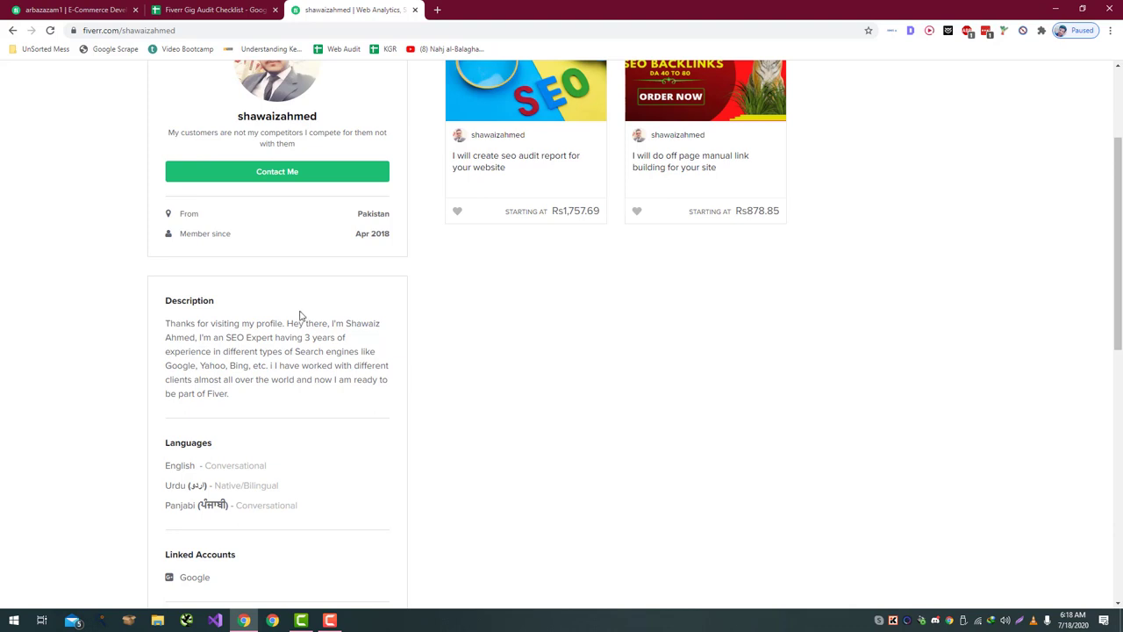
{"action": "scroll", "coordinate": [299, 316], "scroll_direction": "down", "scroll_amount": 3}
{"action": "scroll", "coordinate": [299, 316], "scroll_direction": "up", "scroll_amount": 4}
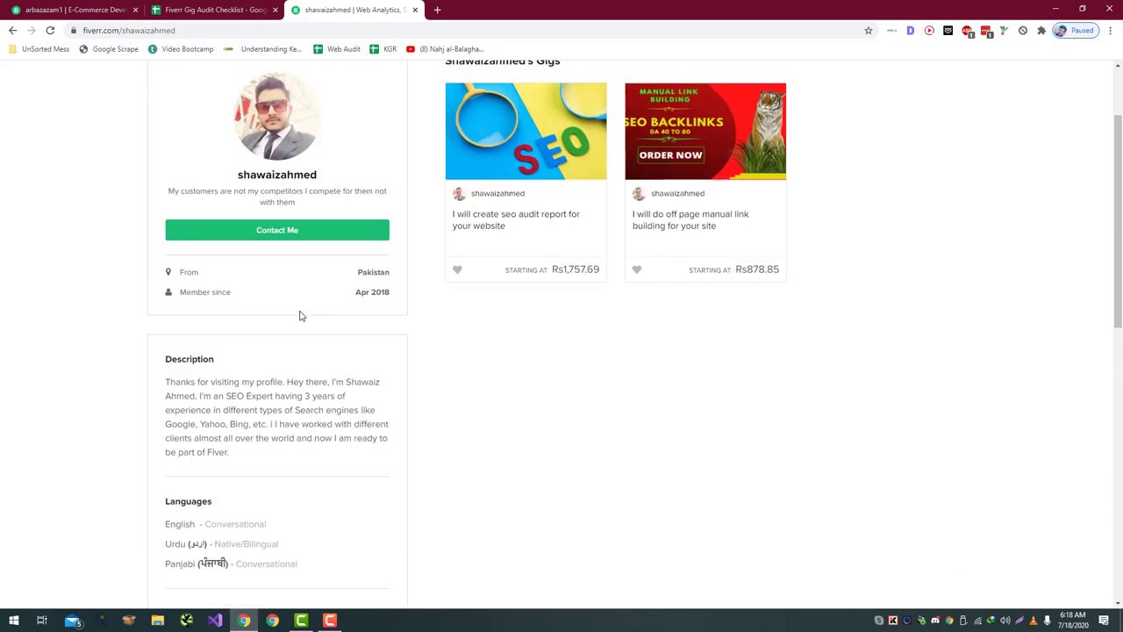
{"action": "scroll", "coordinate": [299, 316], "scroll_direction": "up", "scroll_amount": 1}
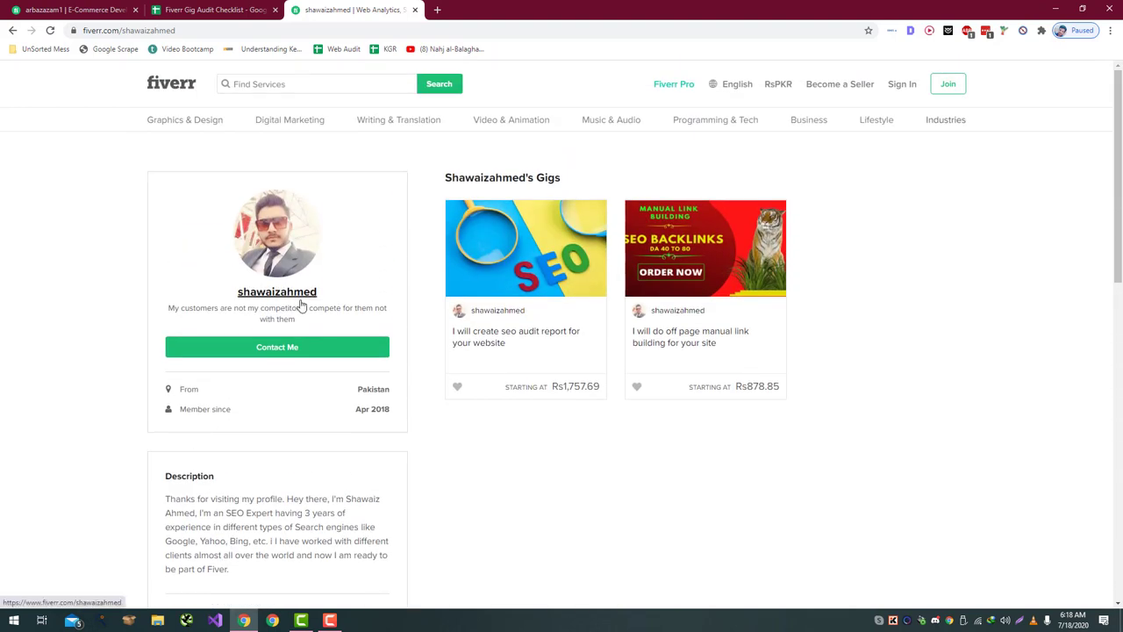
{"action": "scroll", "coordinate": [299, 321], "scroll_direction": "down", "scroll_amount": 1}
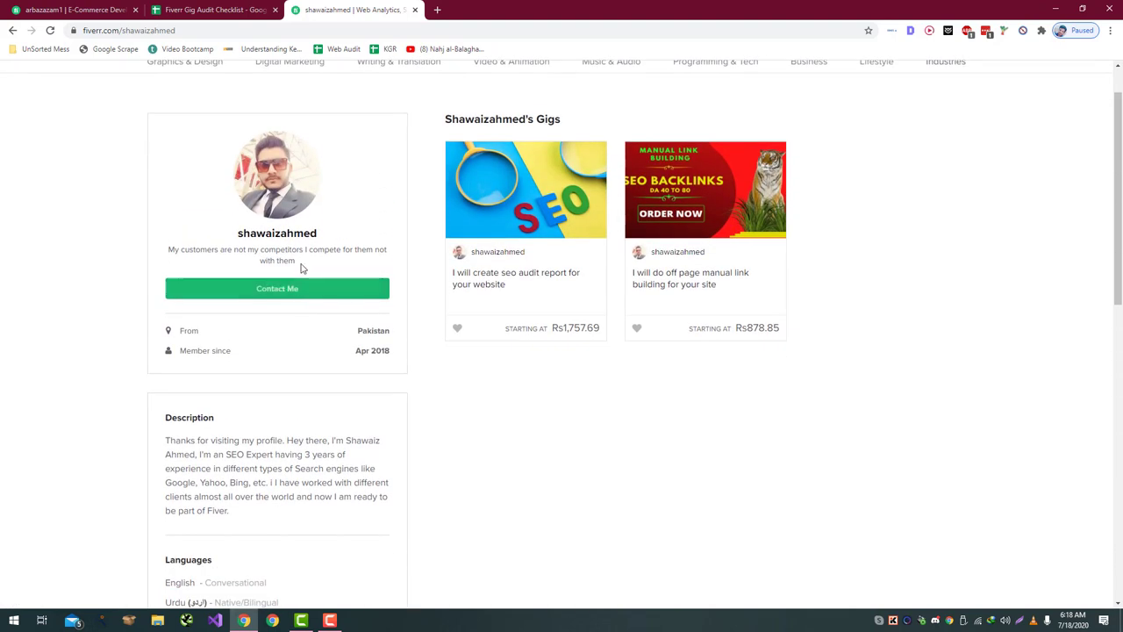
{"action": "left_click_drag", "start_coordinate": [297, 261], "coordinate": [174, 249]}
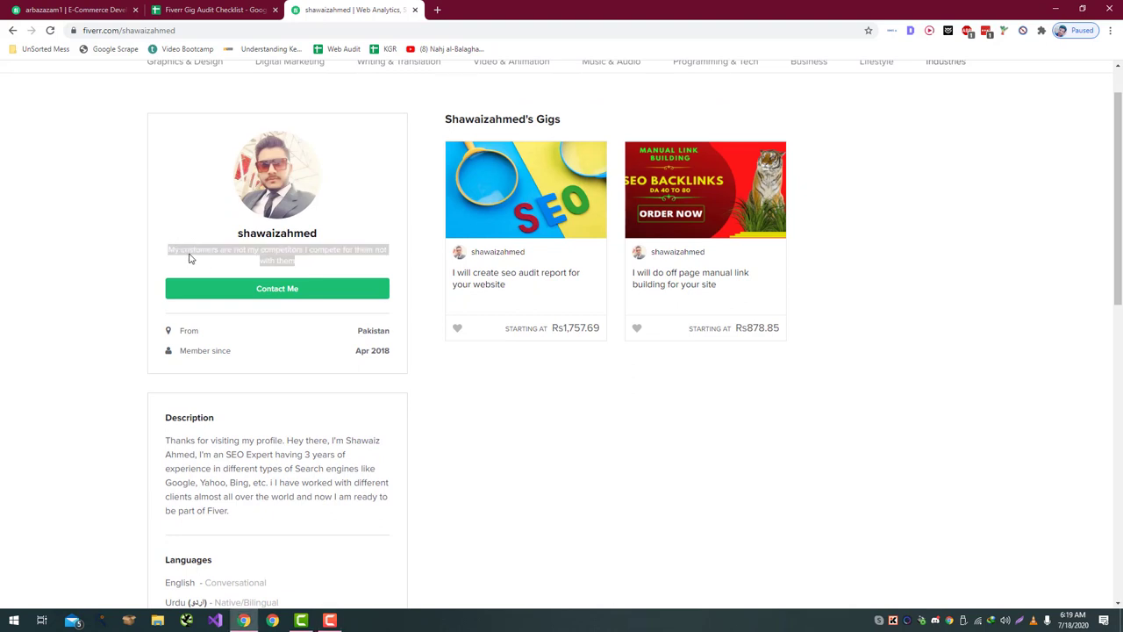
{"action": "left_click", "coordinate": [190, 251]}
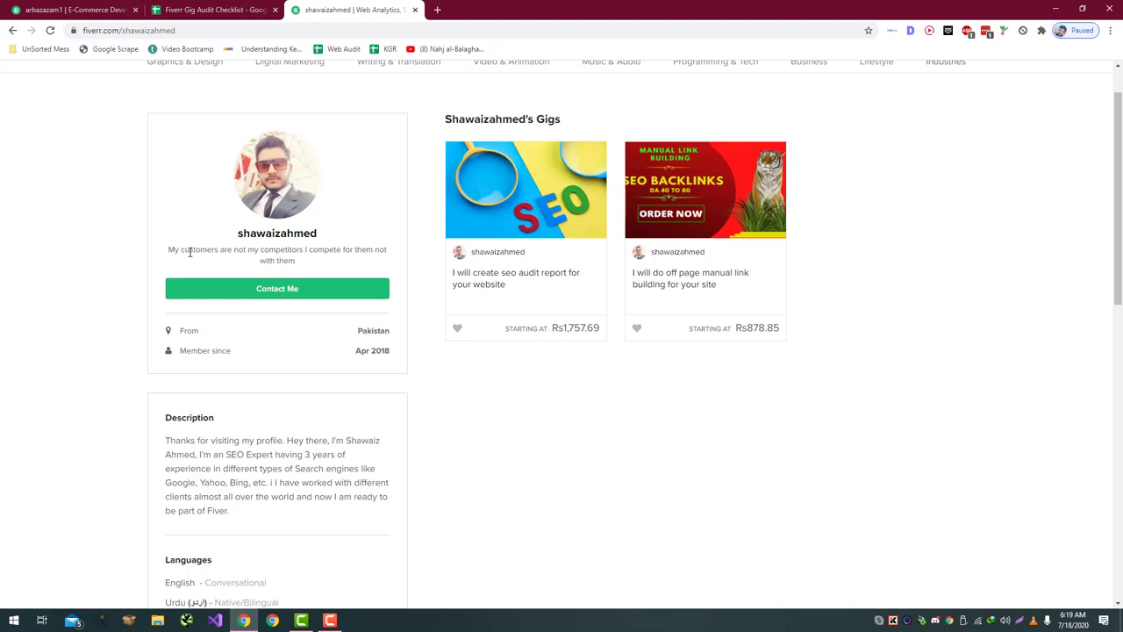
- Read through the seller's profile description and the rest of the page
{"action": "scroll", "coordinate": [183, 254], "scroll_direction": "down", "scroll_amount": 2}
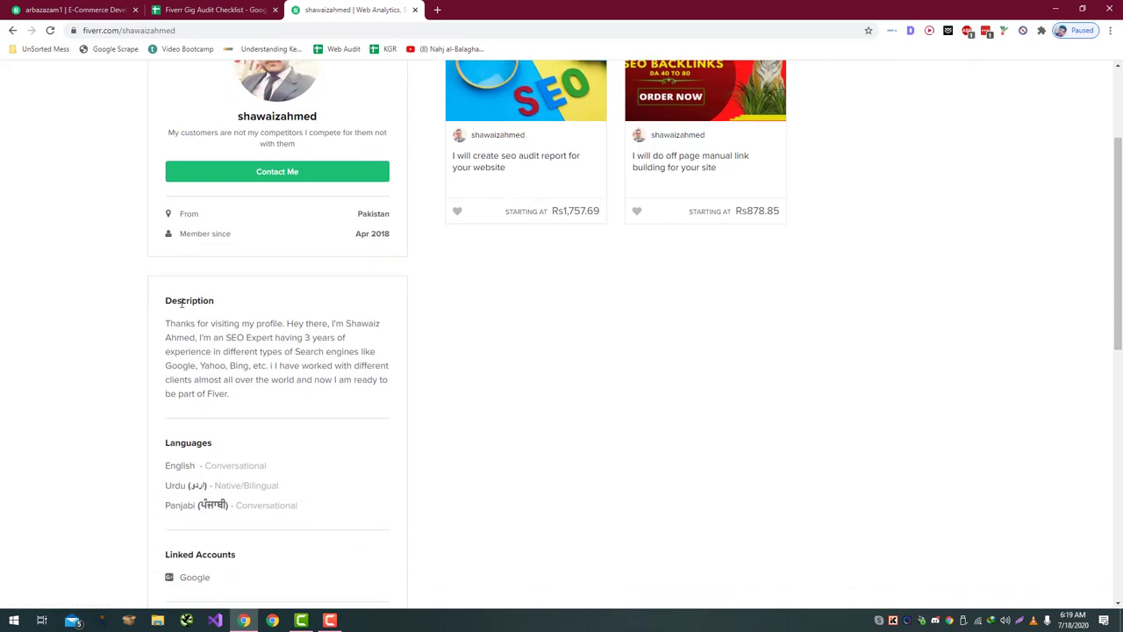
{"action": "left_click_drag", "start_coordinate": [163, 329], "coordinate": [248, 375]}
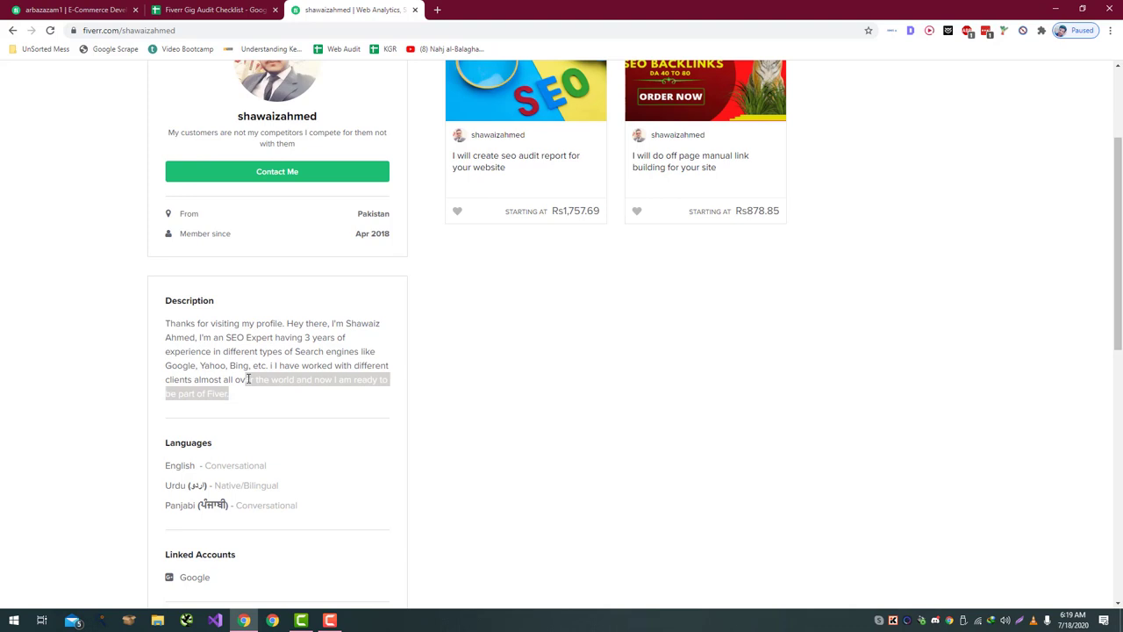
{"action": "left_click_drag", "start_coordinate": [277, 352], "coordinate": [367, 365]}
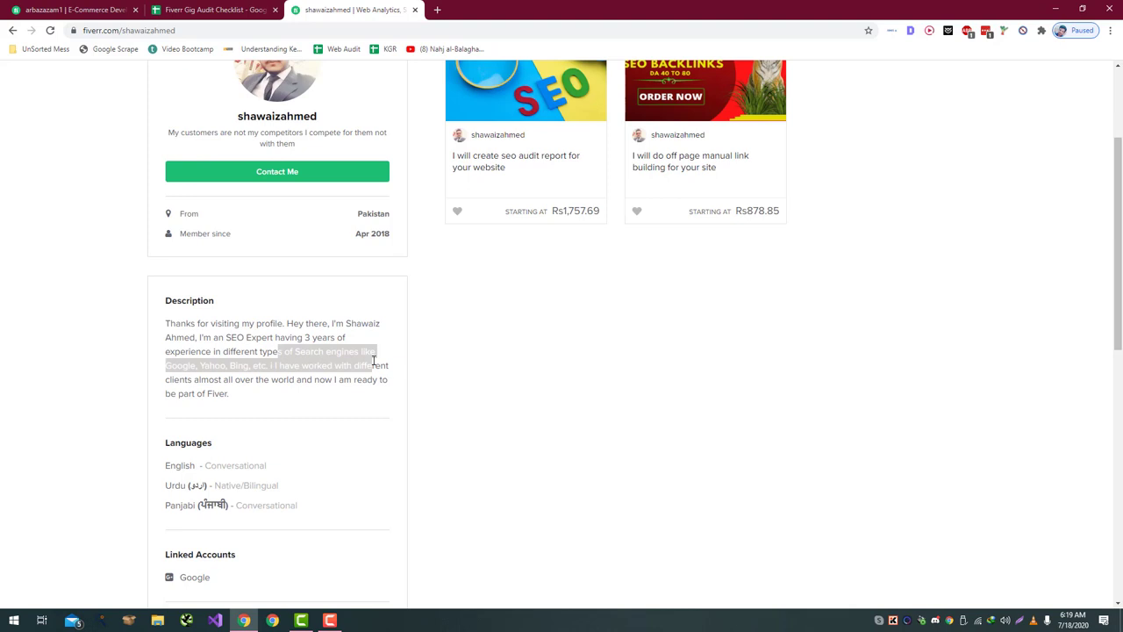
{"action": "left_click_drag", "start_coordinate": [253, 366], "coordinate": [291, 401]}
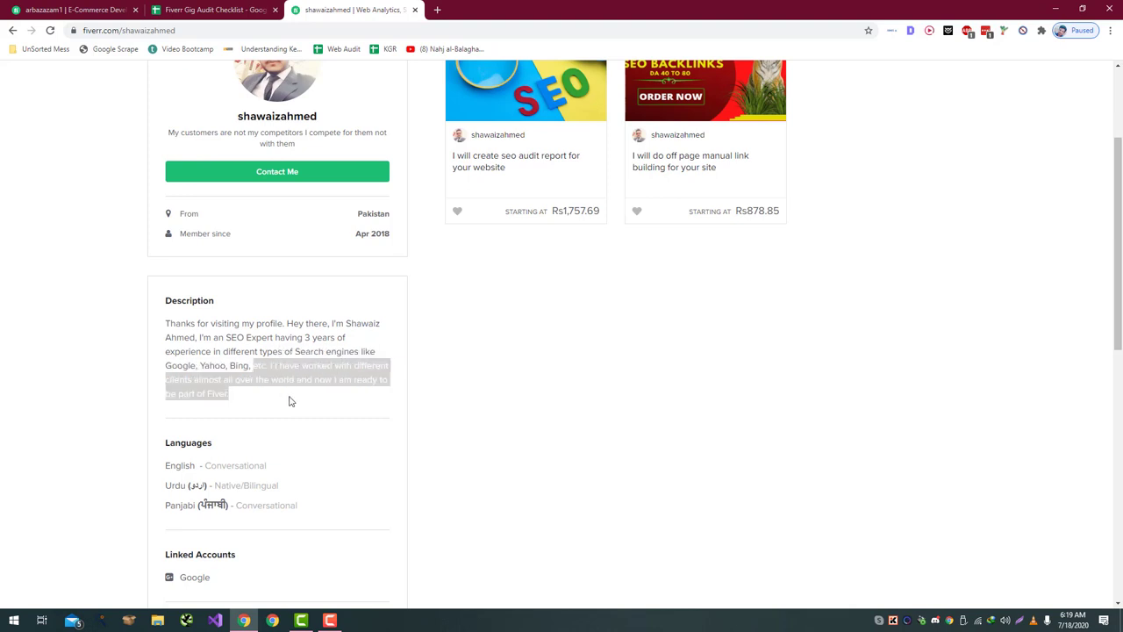
{"action": "left_click", "coordinate": [290, 401]}
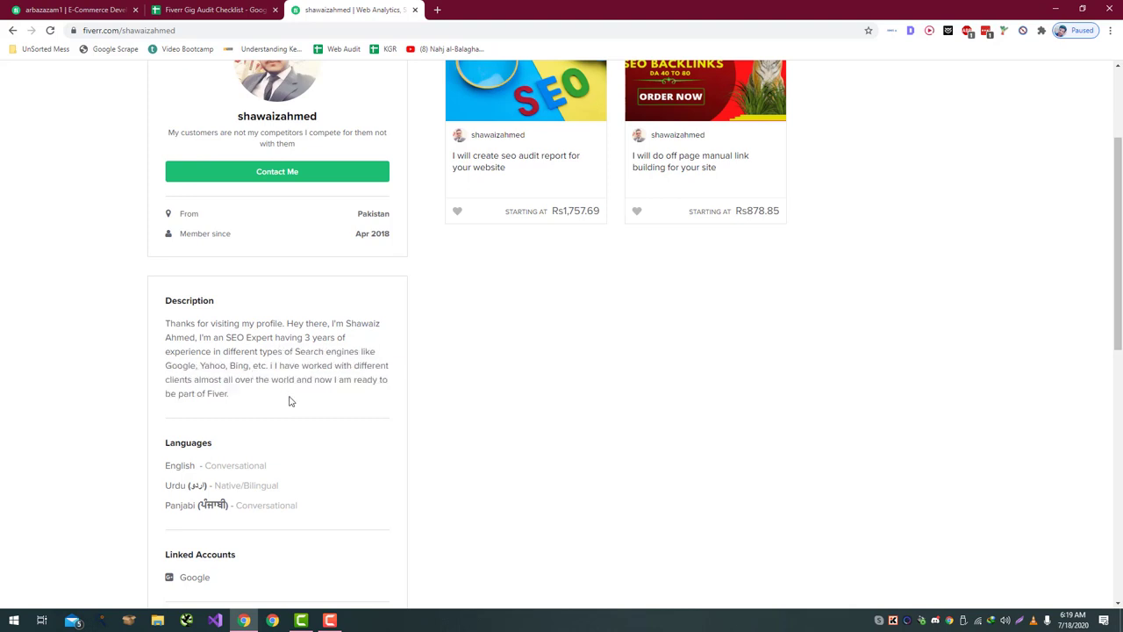
{"action": "left_click_drag", "start_coordinate": [291, 401], "coordinate": [287, 366]}
{"action": "scroll", "coordinate": [288, 369], "scroll_direction": "down", "scroll_amount": 3}
{"action": "scroll", "coordinate": [290, 367], "scroll_direction": "up", "scroll_amount": 4}
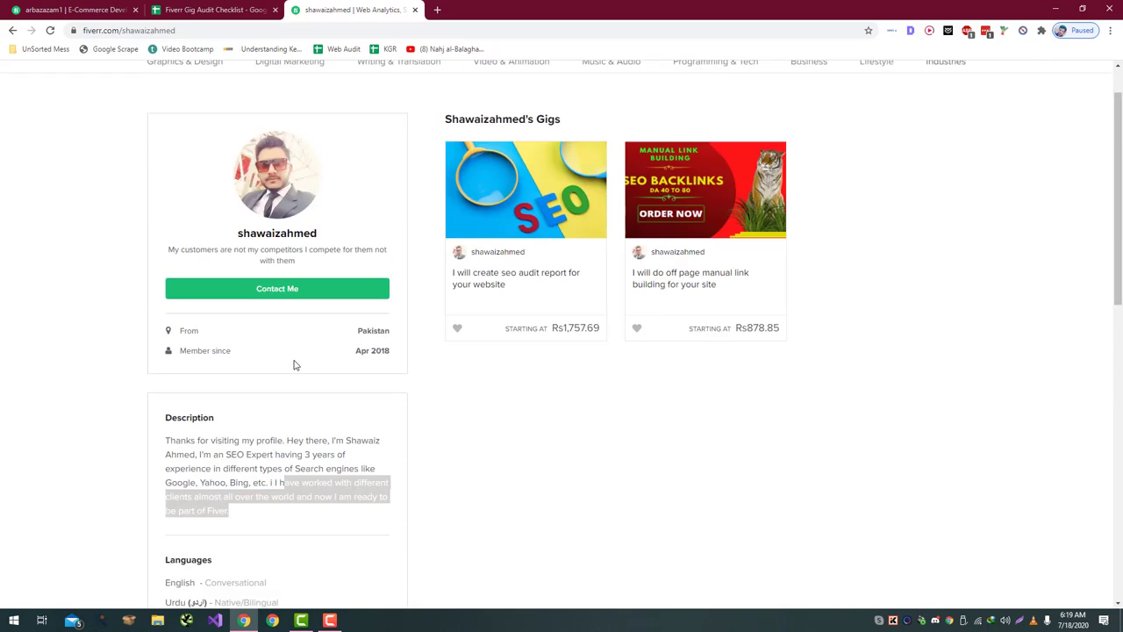
{"action": "left_click", "coordinate": [295, 366]}
{"action": "scroll", "coordinate": [117, 344], "scroll_direction": "down", "scroll_amount": 3}
{"action": "scroll", "coordinate": [130, 293], "scroll_direction": "down", "scroll_amount": 3}
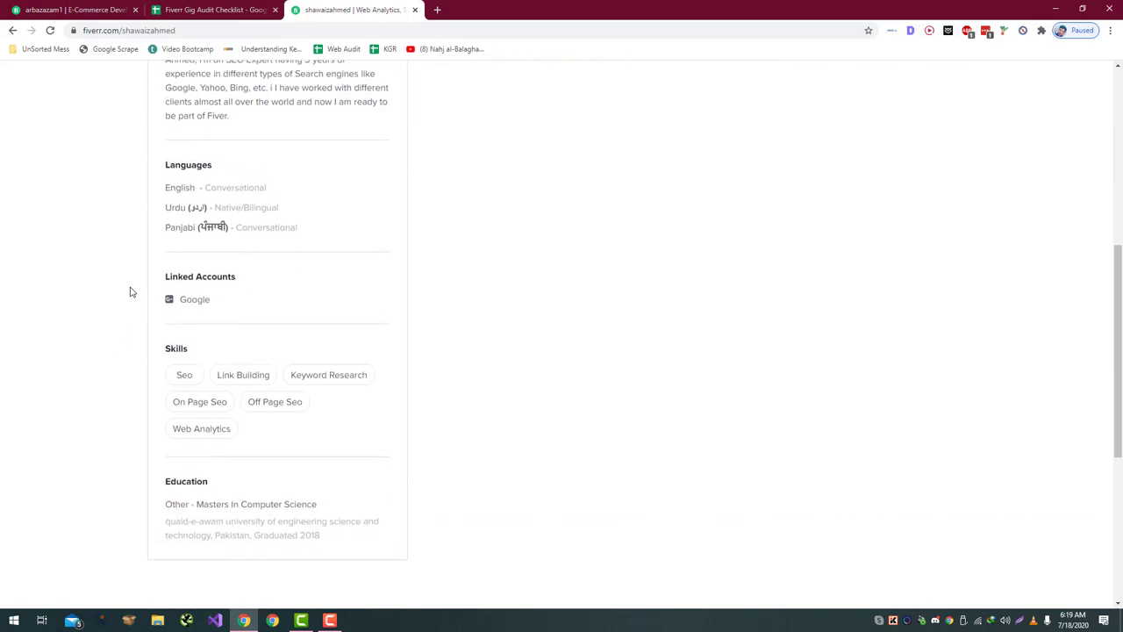
{"action": "scroll", "coordinate": [130, 292], "scroll_direction": "up", "scroll_amount": 1}
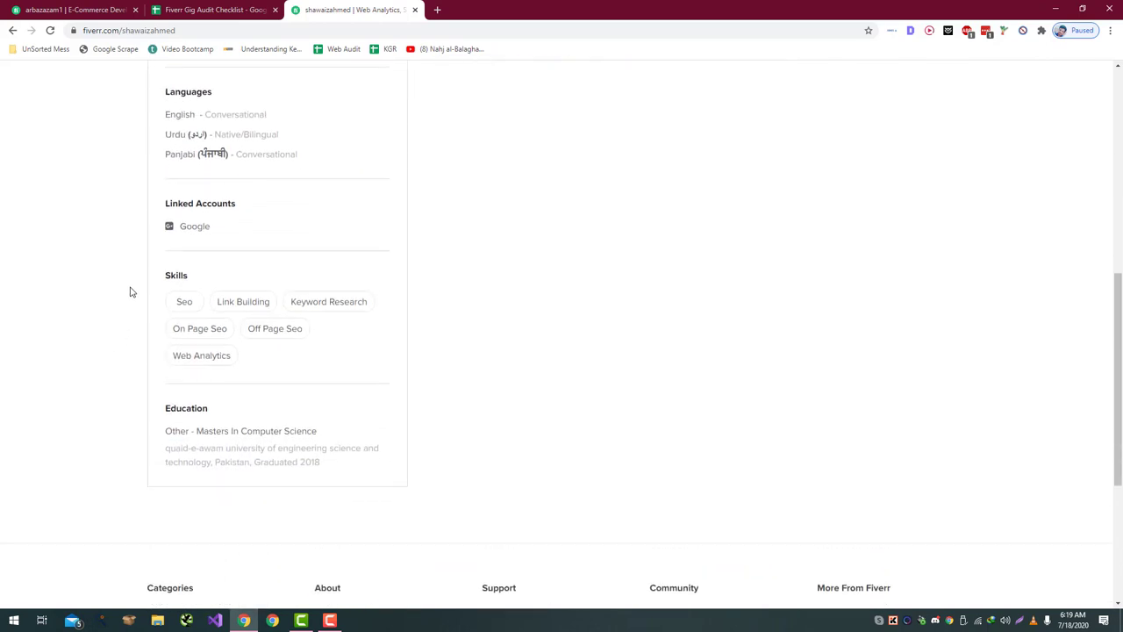
{"action": "scroll", "coordinate": [130, 292], "scroll_direction": "up", "scroll_amount": 3}
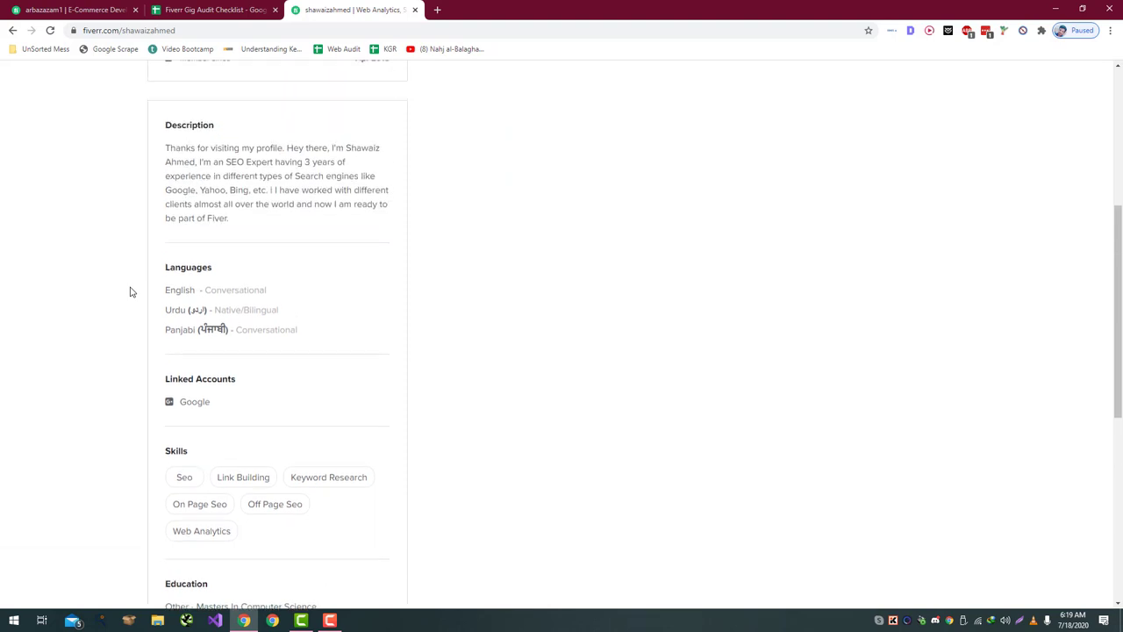
{"action": "scroll", "coordinate": [129, 292], "scroll_direction": "up", "scroll_amount": 5}
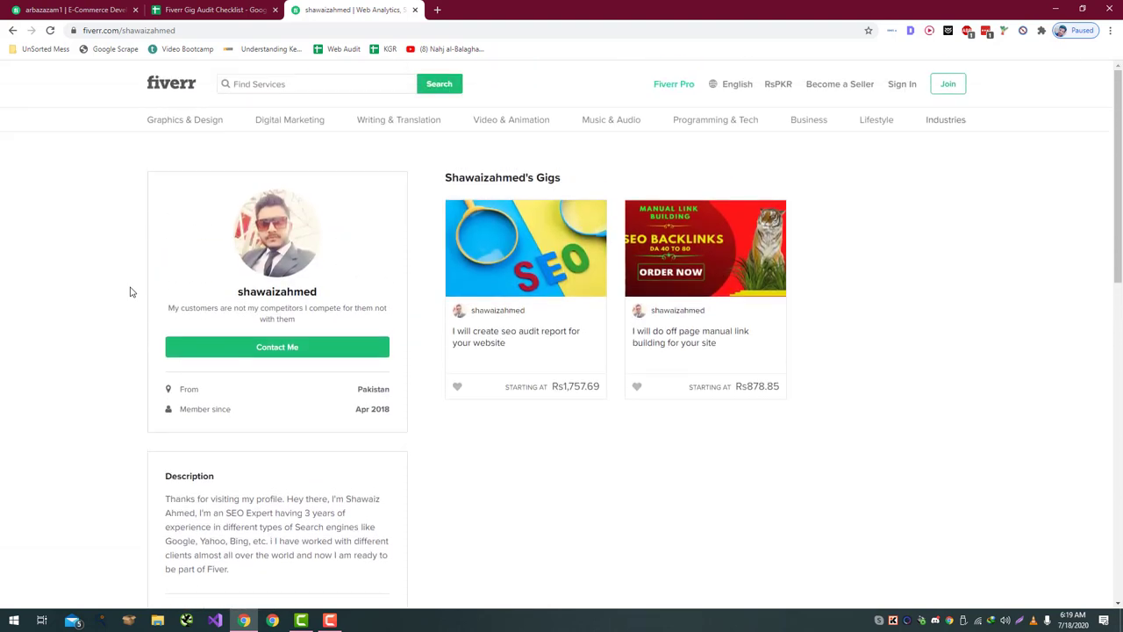
- Enter a 60% profile completion score in B7 of the checklist
{"action": "left_click", "coordinate": [230, 8]}
{"action": "left_click", "coordinate": [241, 235]}
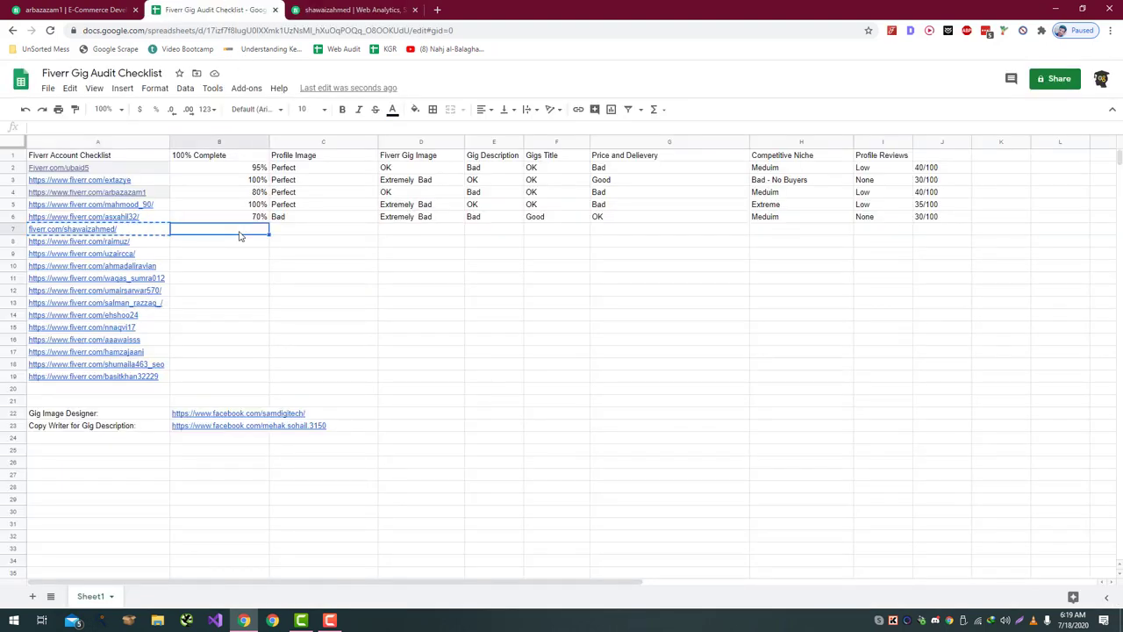
{"action": "type", "text": "60%"}
{"action": "key", "text": "Return"}
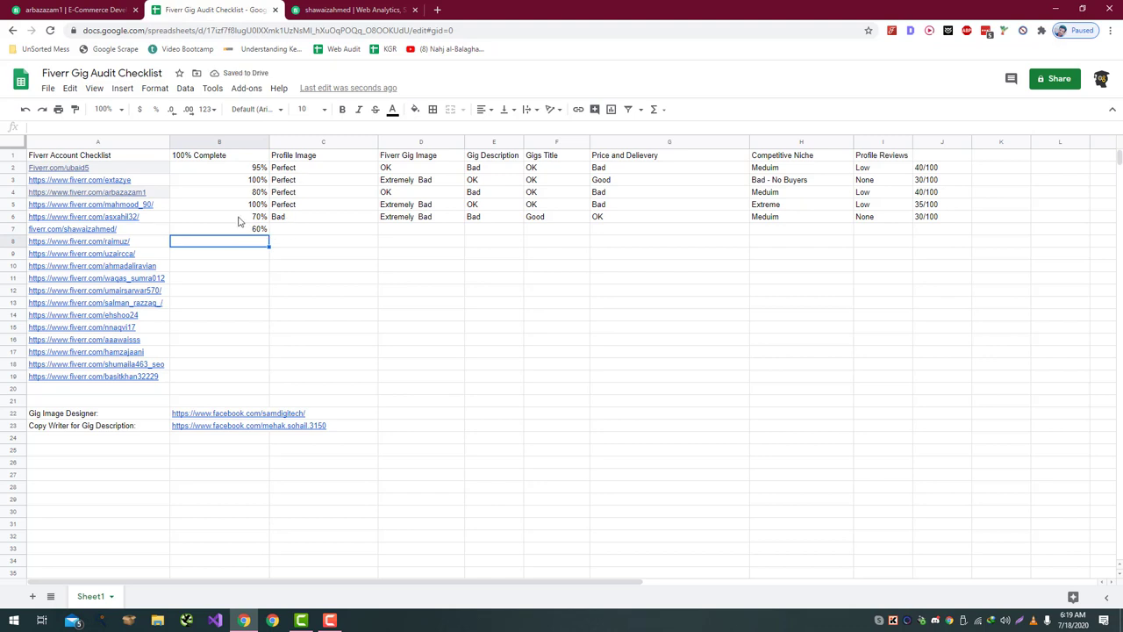
- Open the seller's SEO audit report and link building gigs in separate tabs and view them
{"action": "left_click", "coordinate": [381, 9]}
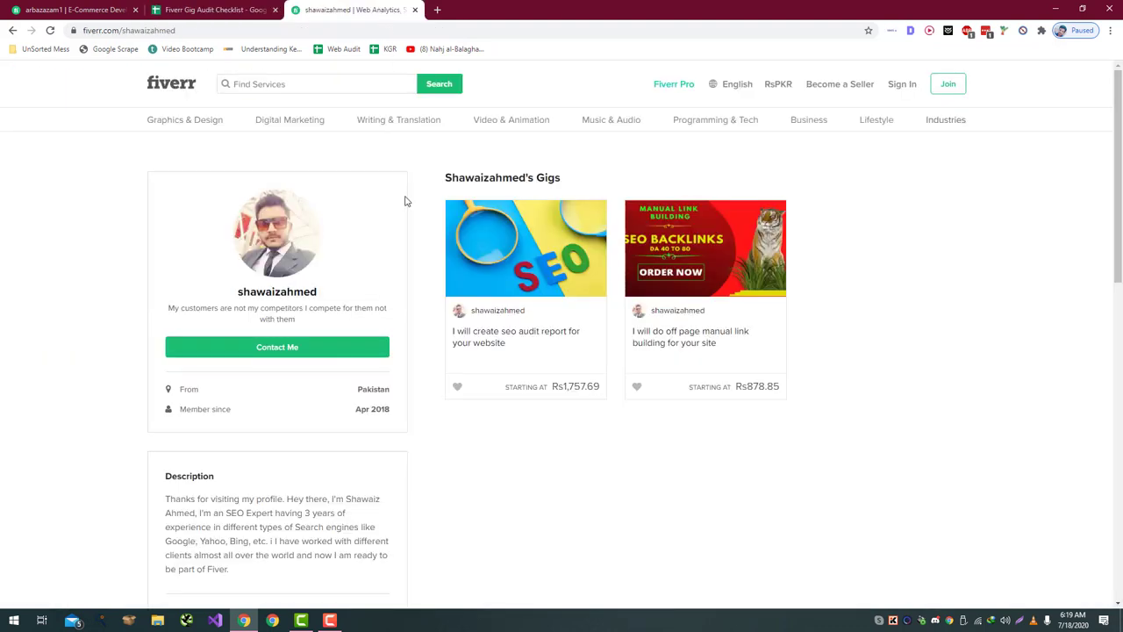
{"action": "middle_click", "coordinate": [516, 343]}
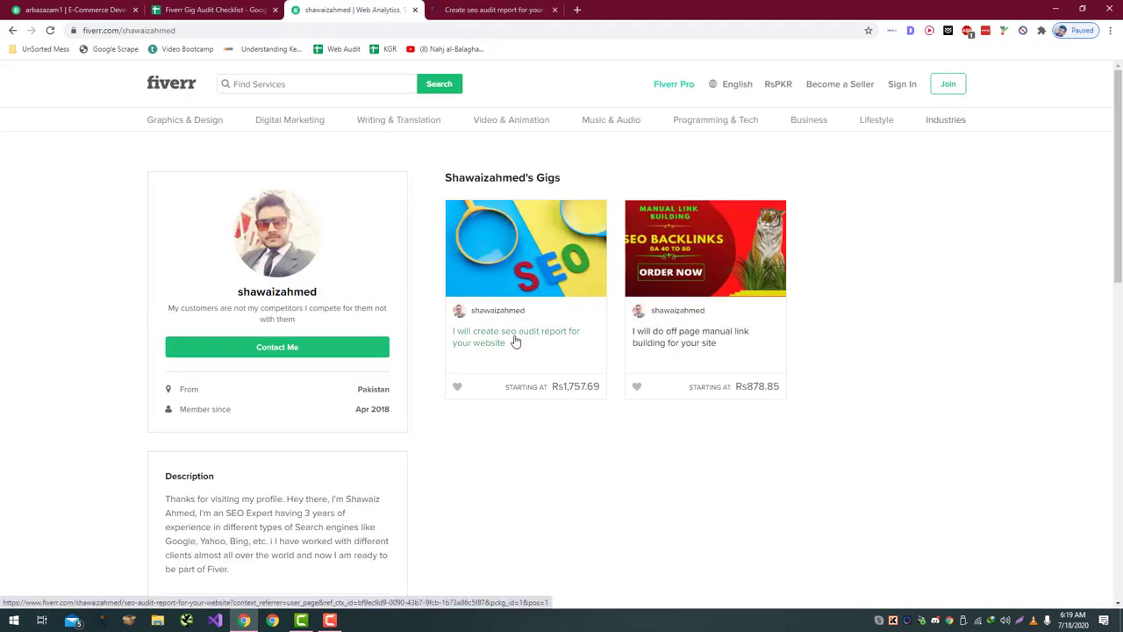
{"action": "middle_click", "coordinate": [654, 336]}
{"action": "scroll", "coordinate": [602, 336], "scroll_direction": "down", "scroll_amount": 1}
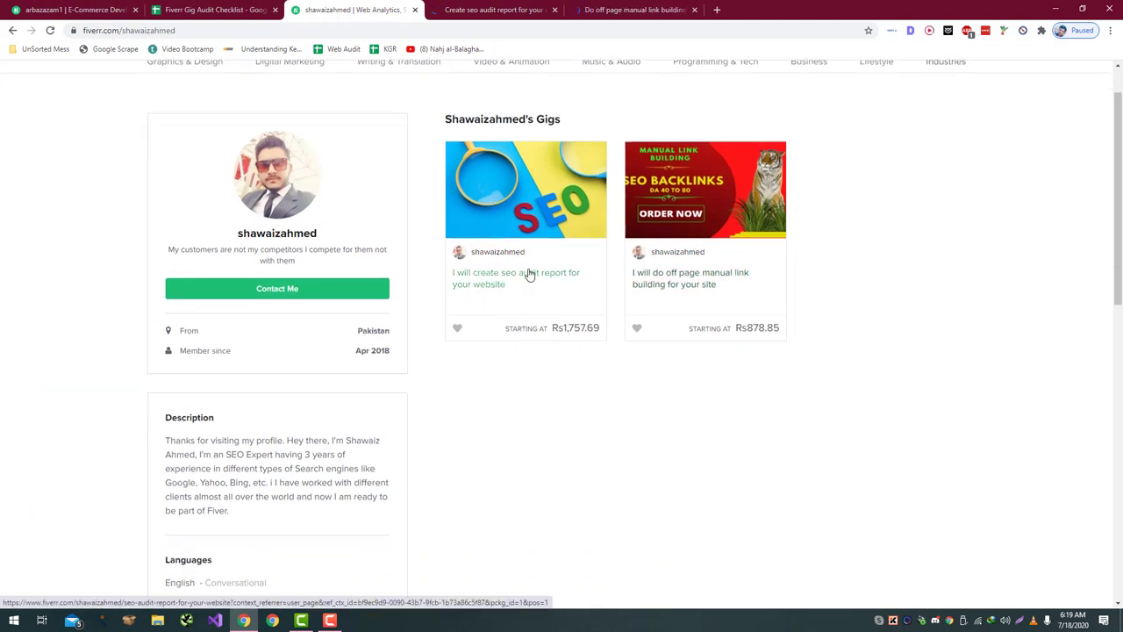
{"action": "left_click", "coordinate": [489, 7]}
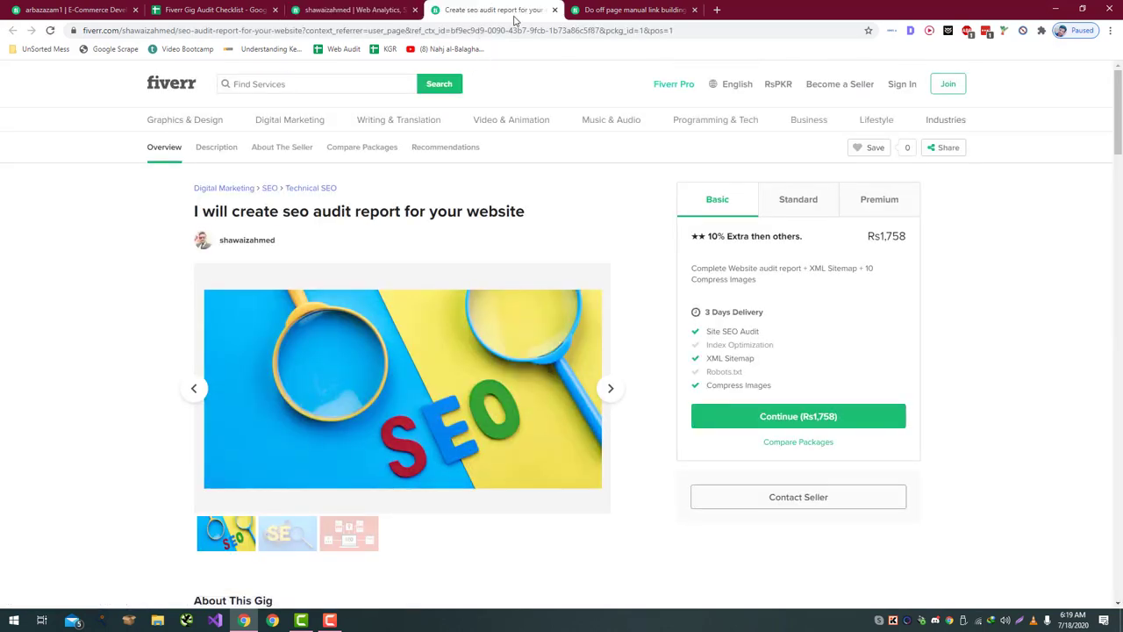
{"action": "left_click", "coordinate": [589, 7]}
{"action": "left_click", "coordinate": [355, 9]}
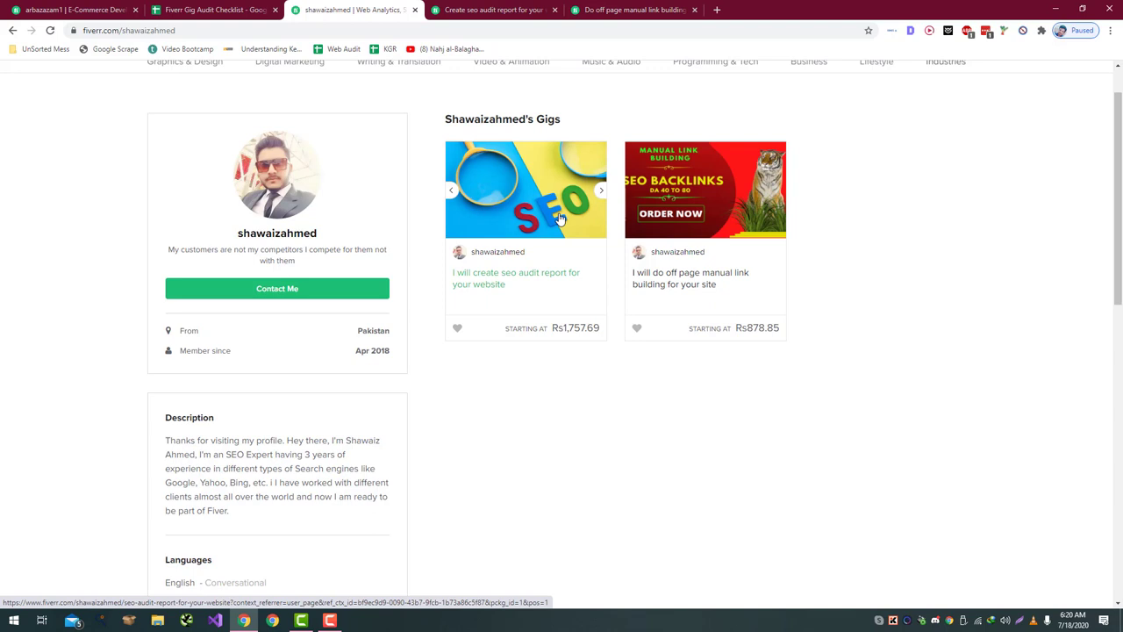
- Rate row 7's Profile Image as Perfect after rechecking the seller's profile picture
{"action": "left_click", "coordinate": [161, 6]}
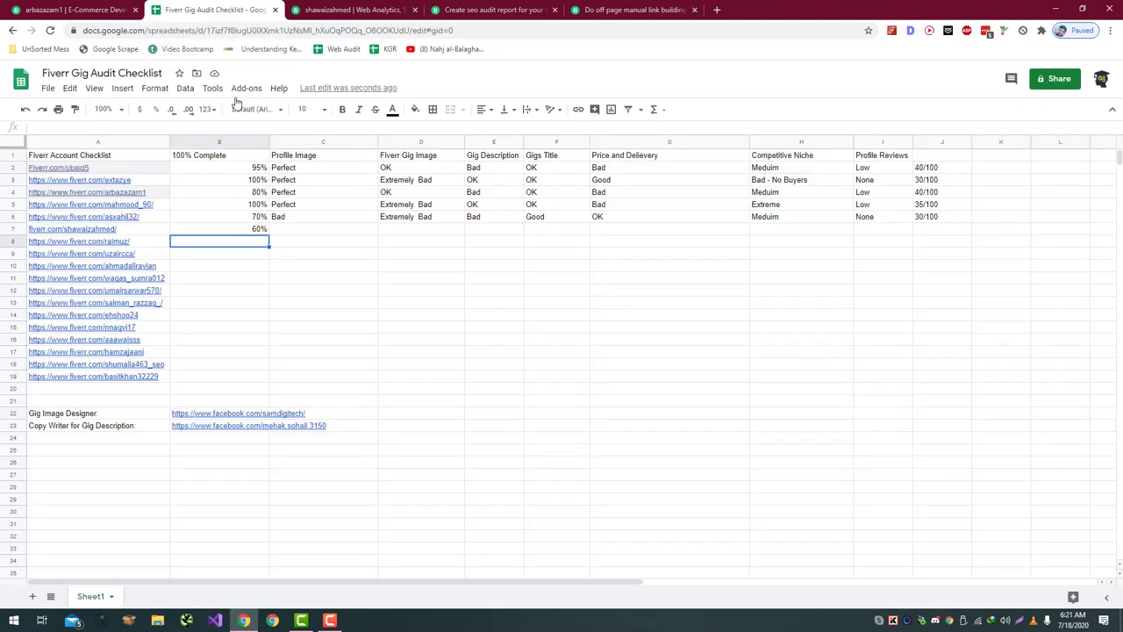
{"action": "left_click", "coordinate": [349, 233]}
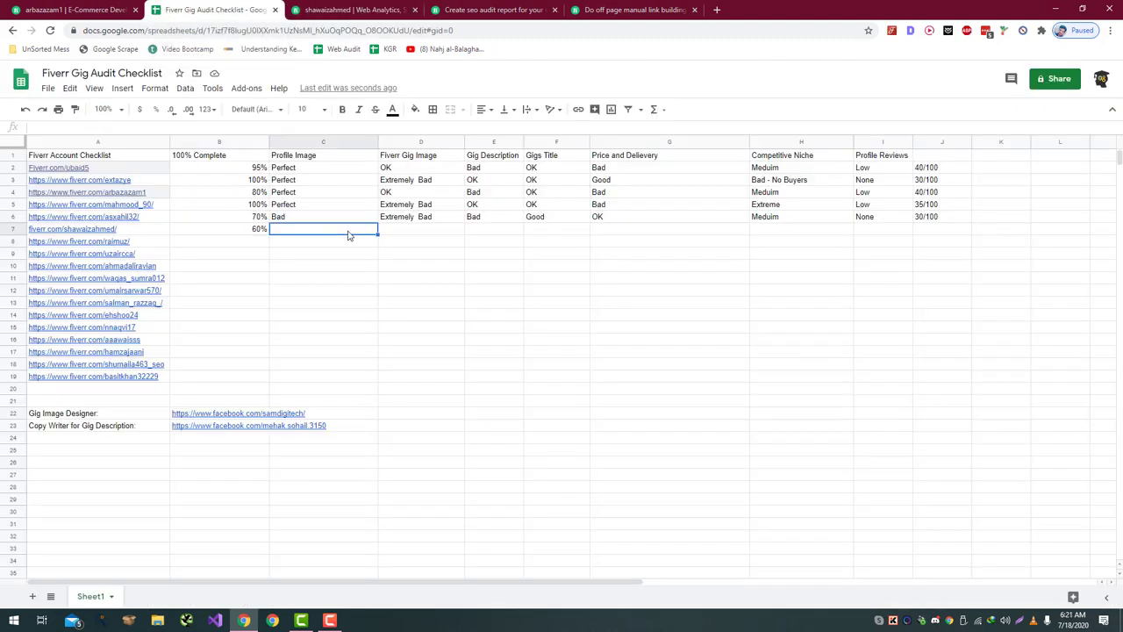
{"action": "type", "text": "Bad"}
{"action": "key", "text": "Return"}
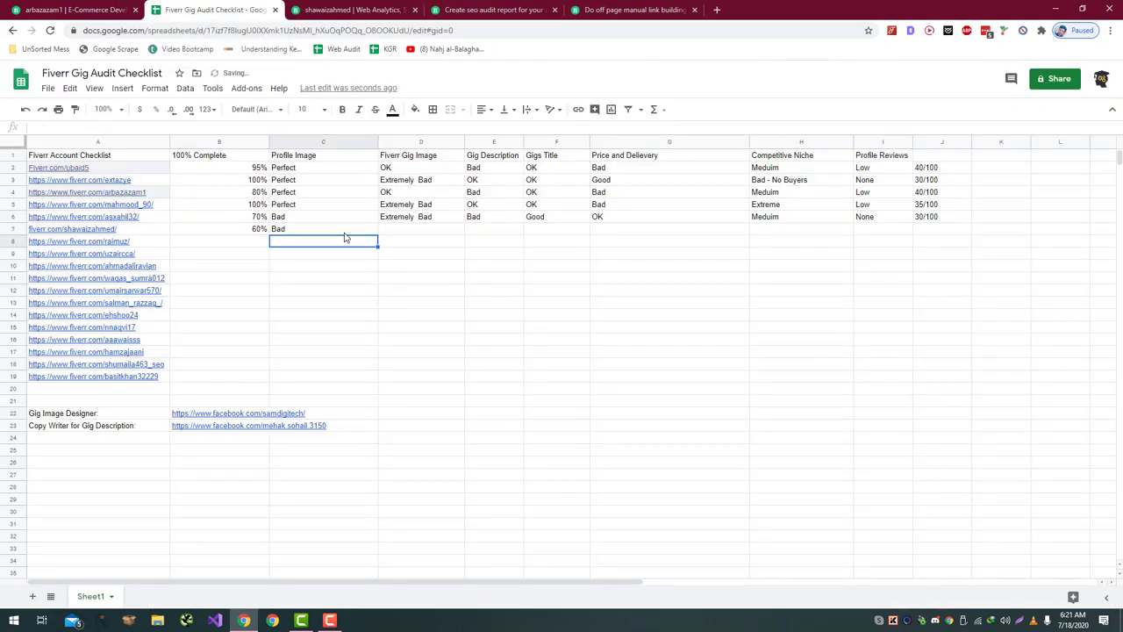
{"action": "left_click", "coordinate": [423, 229]}
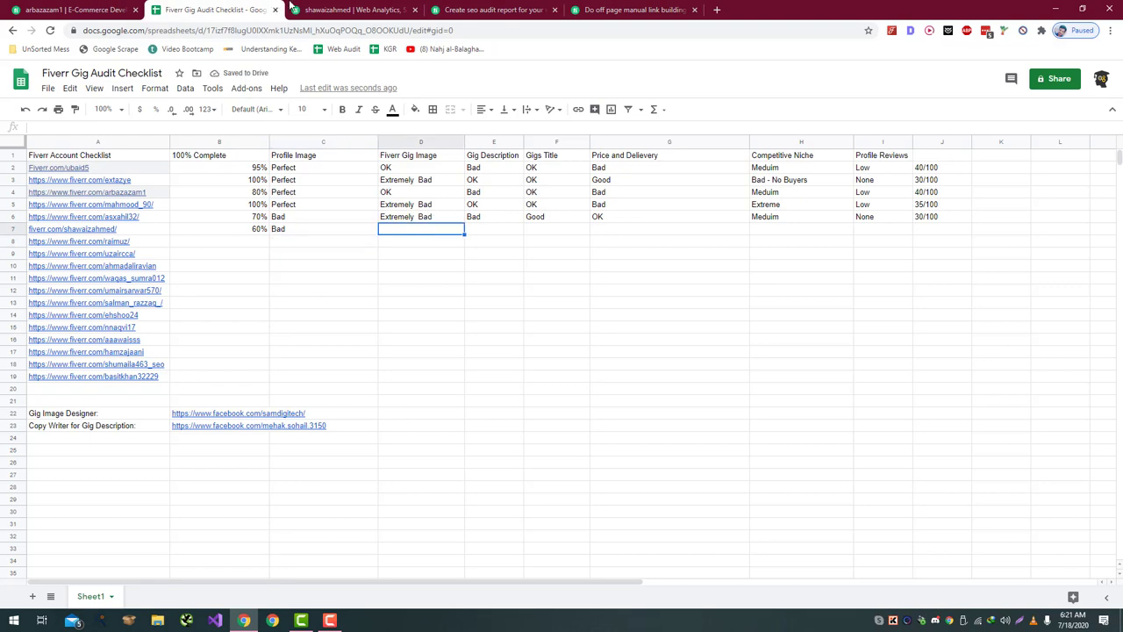
{"action": "left_click", "coordinate": [297, 228]}
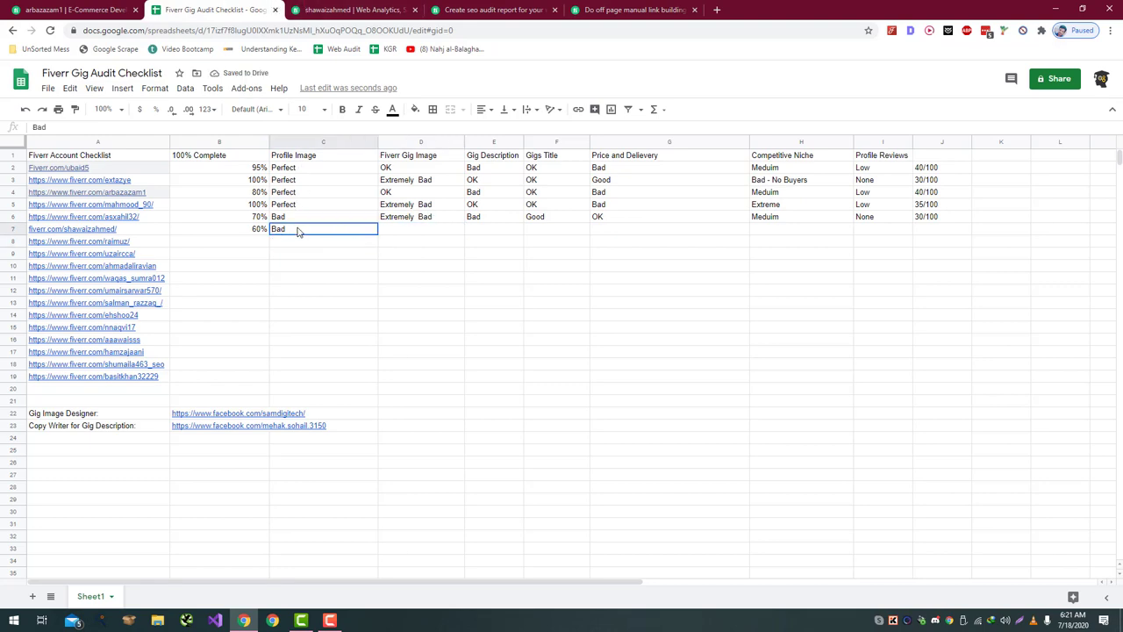
{"action": "left_click", "coordinate": [343, 9]}
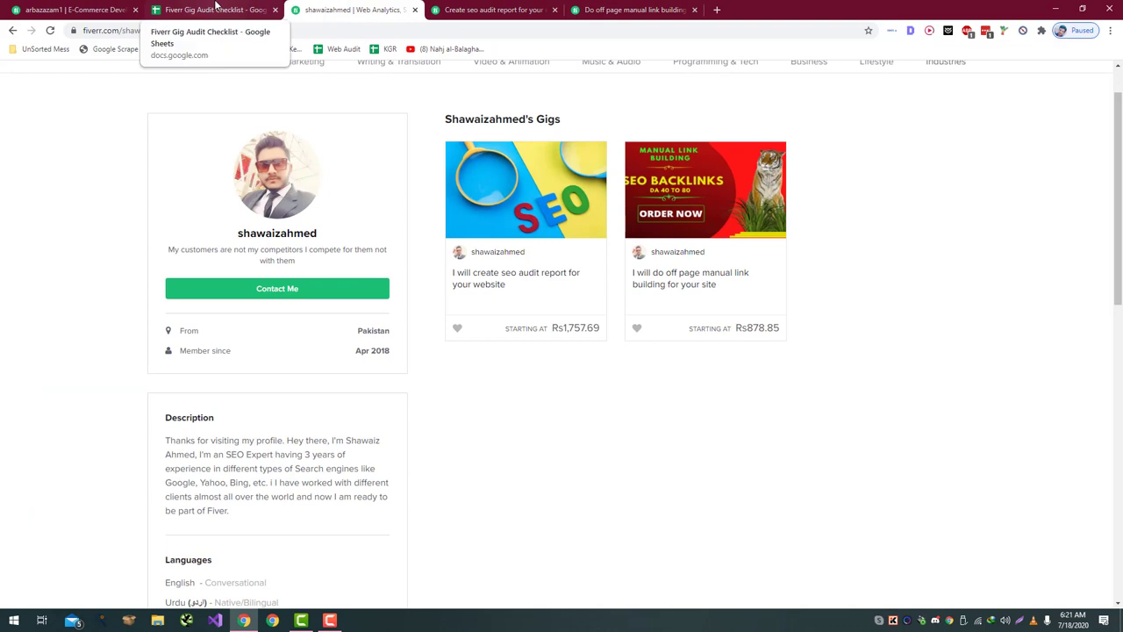
{"action": "left_click", "coordinate": [215, 7]}
{"action": "type", "text": "Per"}
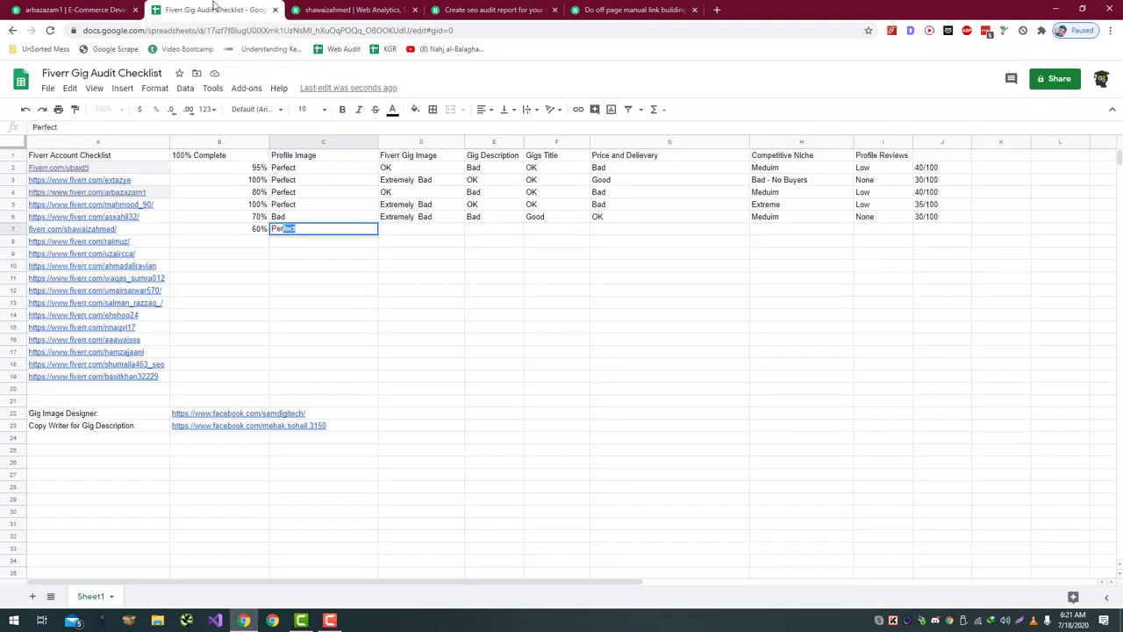
{"action": "key", "text": "Return"}
- Rate row 7's Fiverr Gig Image as Bad and move to the Gig Description cell
{"action": "key", "text": "Right"}
{"action": "key", "text": "Up"}
{"action": "type", "text": "B"}
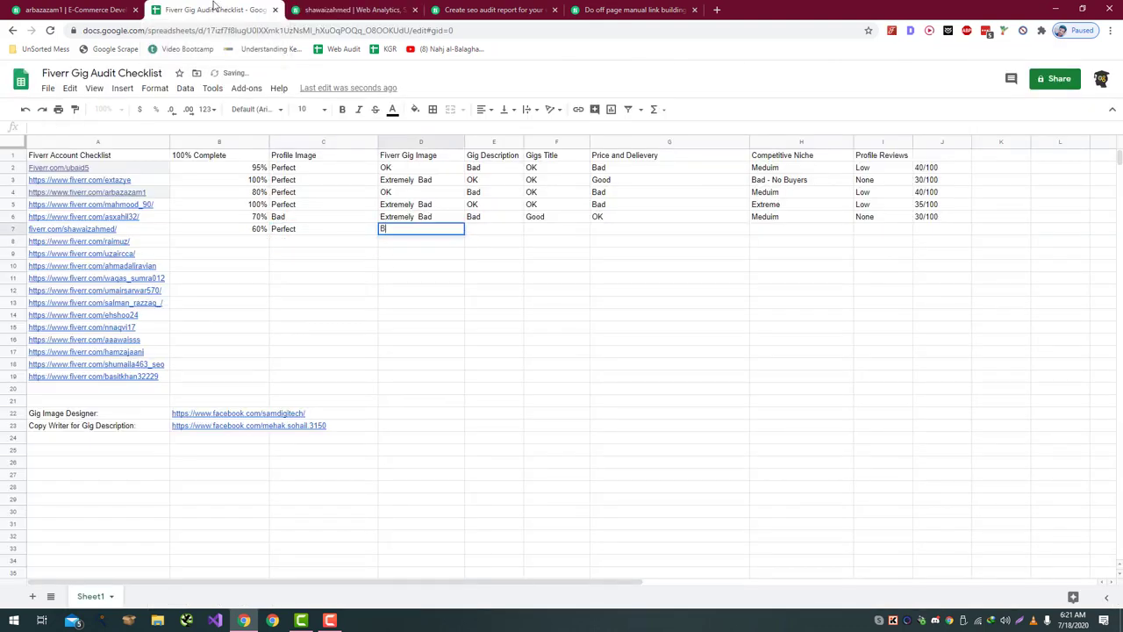
{"action": "type", "text": "ad"}
{"action": "key", "text": "Return"}
{"action": "key", "text": "Right"}
{"action": "key", "text": "Up"}
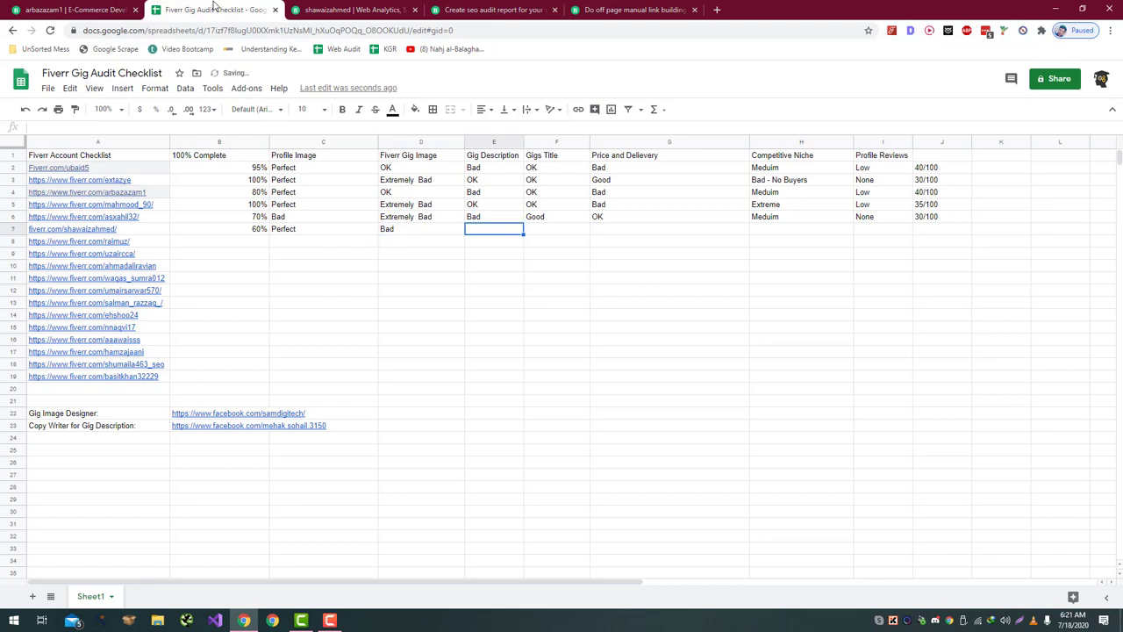
{"action": "left_click", "coordinate": [351, 9]}
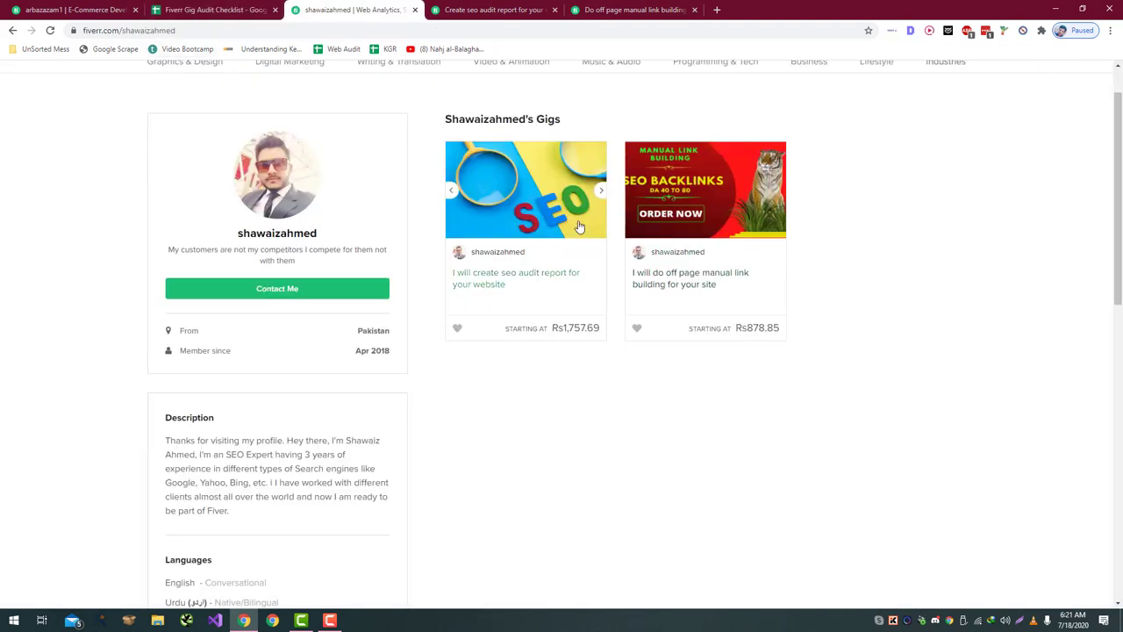
- Read the SEO audit report gig's Website SEO Audit Report description and problem list
{"action": "left_click", "coordinate": [554, 243]}
{"action": "scroll", "coordinate": [304, 251], "scroll_direction": "down", "scroll_amount": 5}
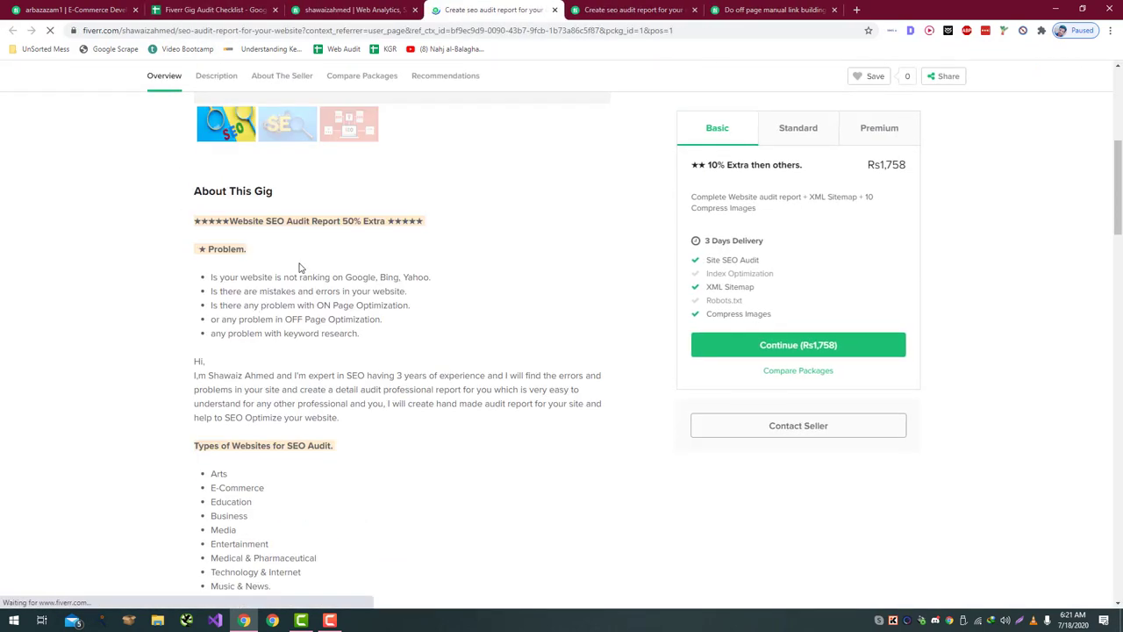
{"action": "scroll", "coordinate": [298, 277], "scroll_direction": "down", "scroll_amount": 1}
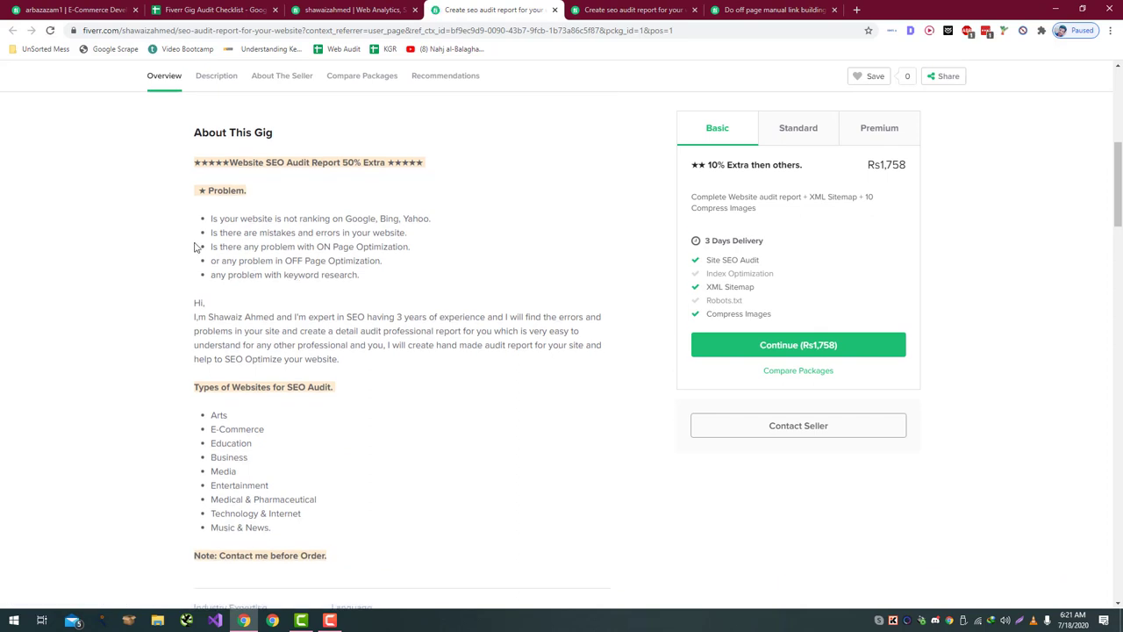
{"action": "left_click", "coordinate": [246, 189]}
{"action": "left_click_drag", "start_coordinate": [230, 162], "coordinate": [389, 163]}
{"action": "left_click", "coordinate": [348, 162]}
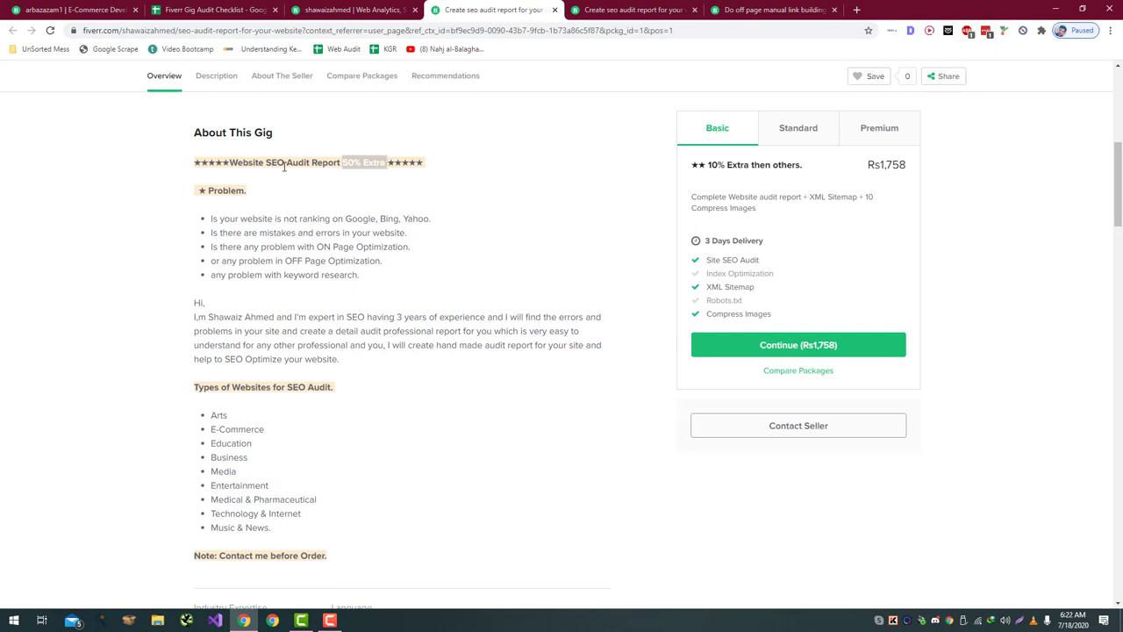
{"action": "left_click_drag", "start_coordinate": [253, 232], "coordinate": [226, 233]}
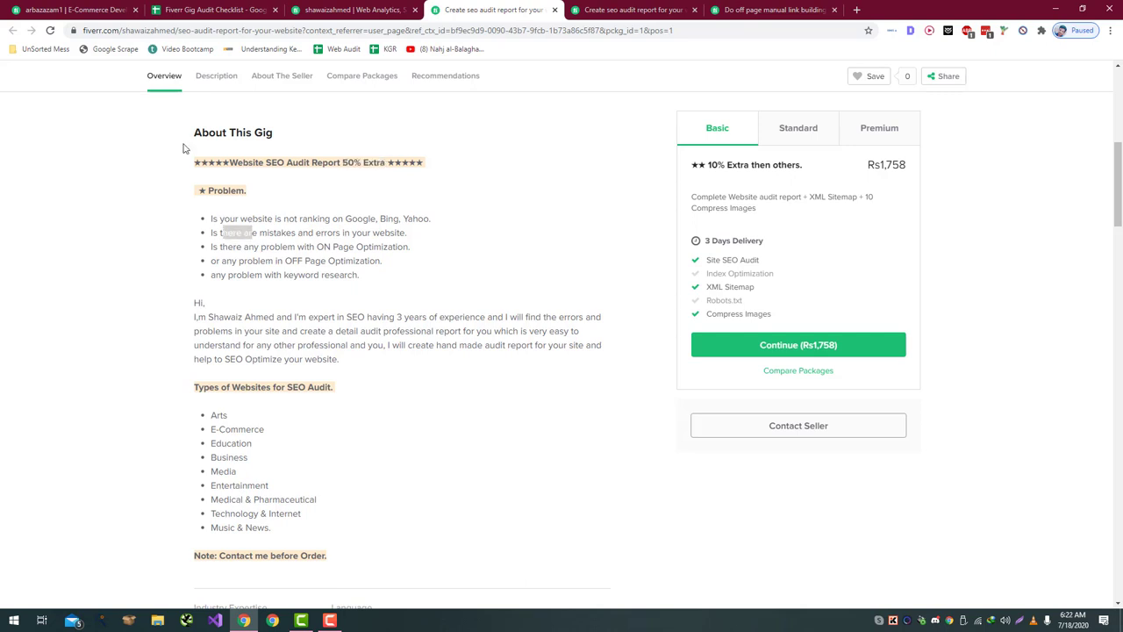
{"action": "left_click", "coordinate": [171, 7]}
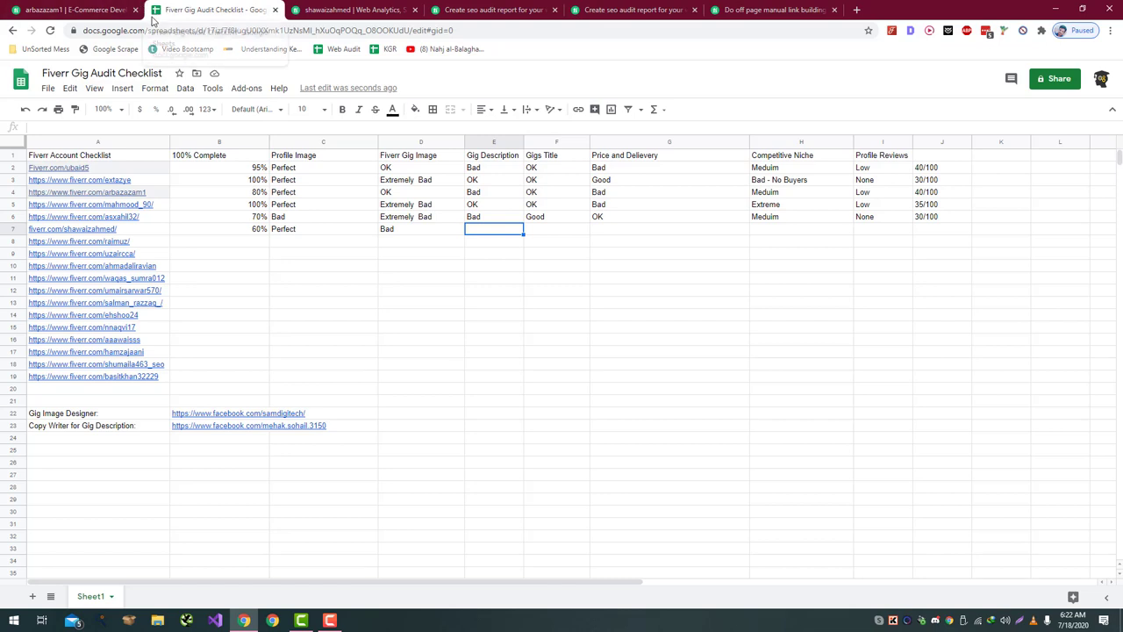
- Rate row 7's Gig Description as Extremely Bad
{"action": "type", "text": "Extremely B"}
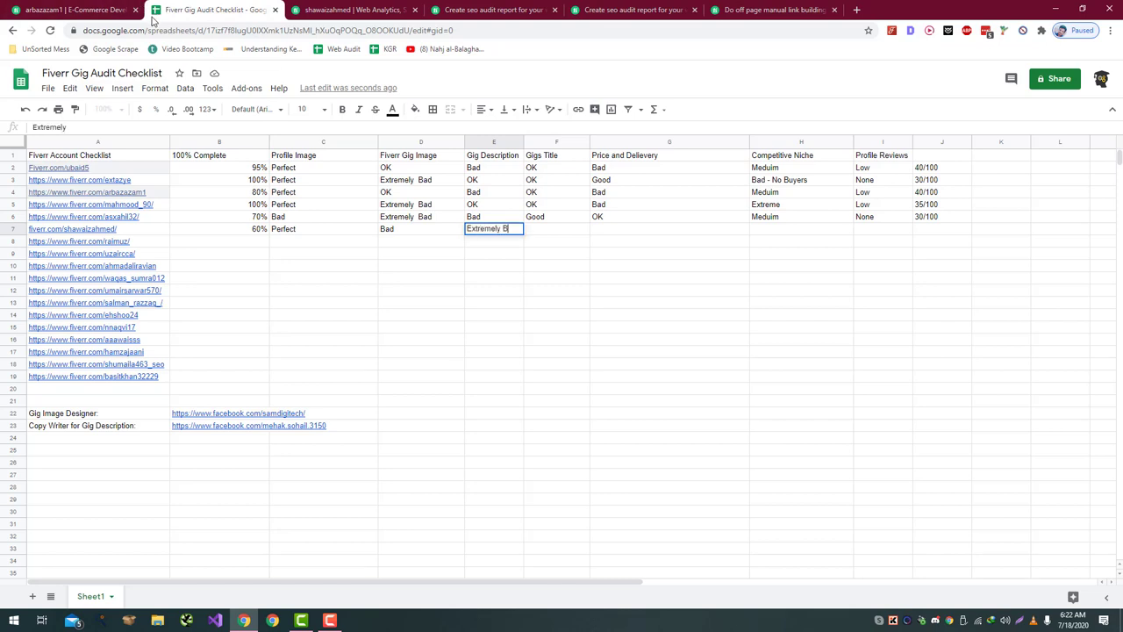
{"action": "type", "text": "ad"}
{"action": "key", "text": "Return"}
{"action": "key", "text": "Up"}
{"action": "key", "text": "Right"}
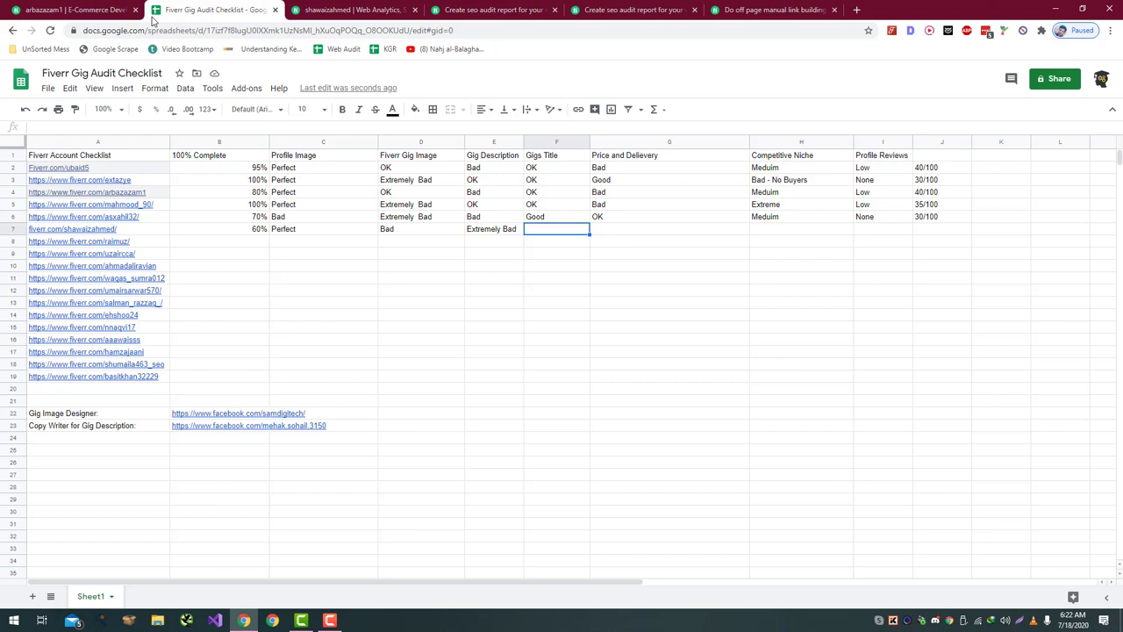
- Rate row 7's Gigs Title as Bad after checking the seller's gig titles
{"action": "left_click", "coordinate": [378, 11]}
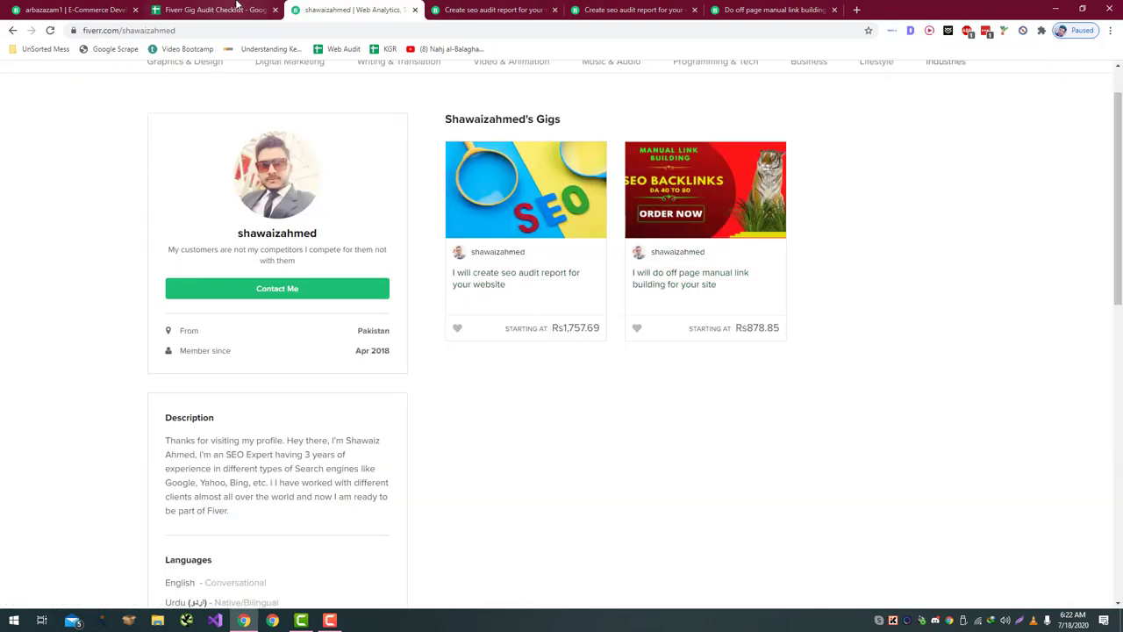
{"action": "left_click", "coordinate": [211, 10]}
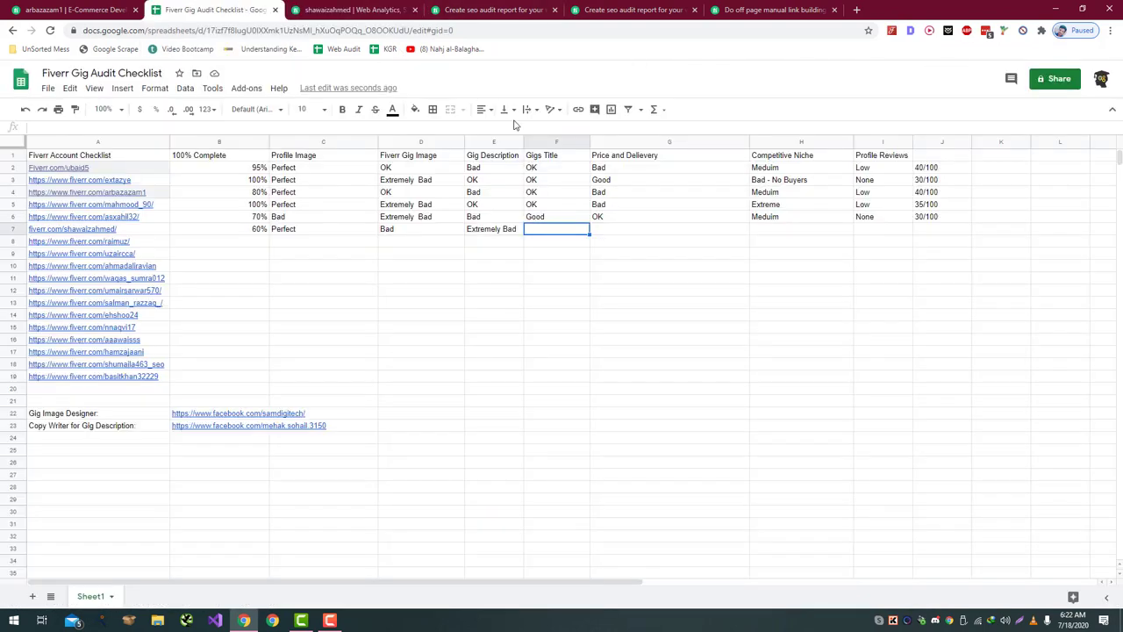
{"action": "type", "text": "Bad"}
{"action": "key", "text": "Tab"}
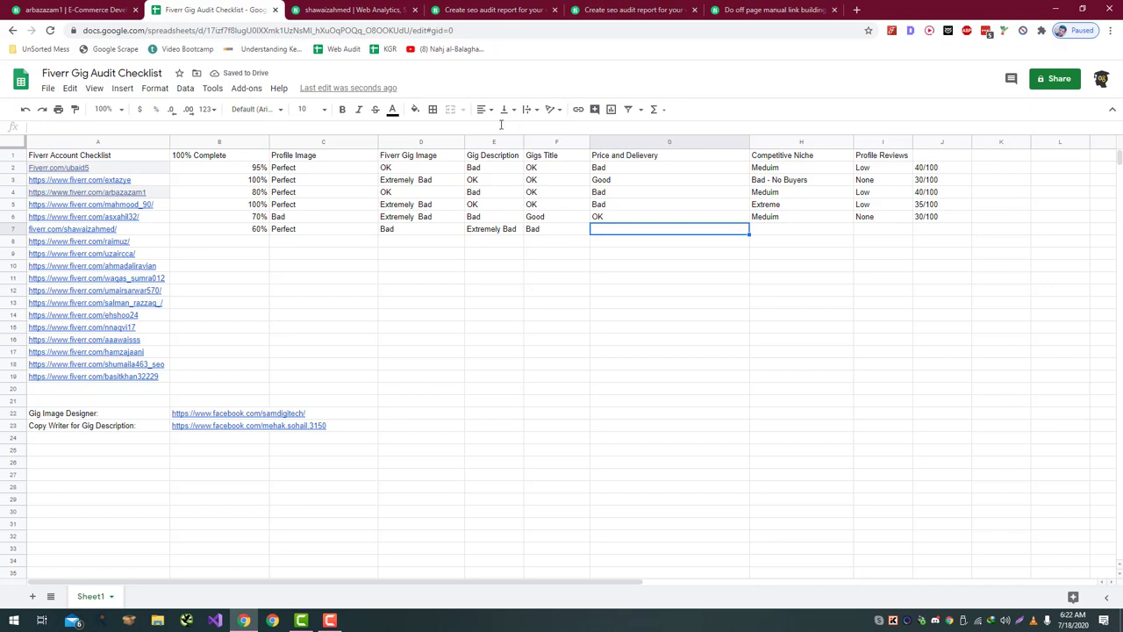
- Rate row 7's Price and Delievery as Bad, with the SEO audit gig placed beside the checklist
{"action": "left_click", "coordinate": [395, 12]}
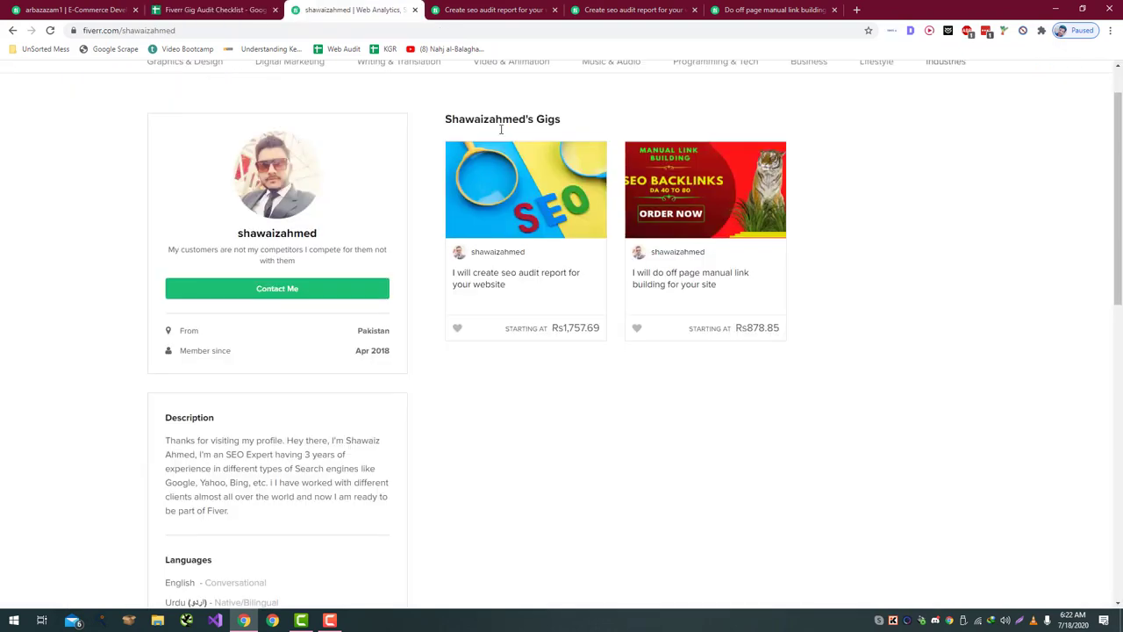
{"action": "left_click", "coordinate": [500, 281]}
{"action": "left_click_drag", "start_coordinate": [503, 7], "coordinate": [362, 7]}
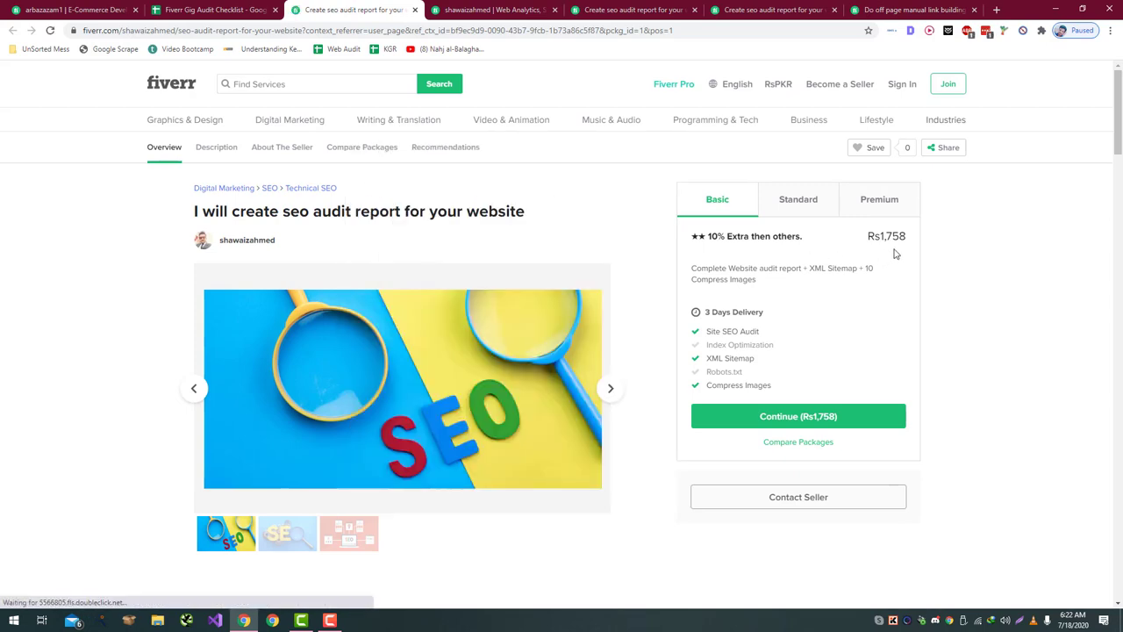
{"action": "key", "text": "ctrl+shift+Tab"}
{"action": "type", "text": "Bad"}
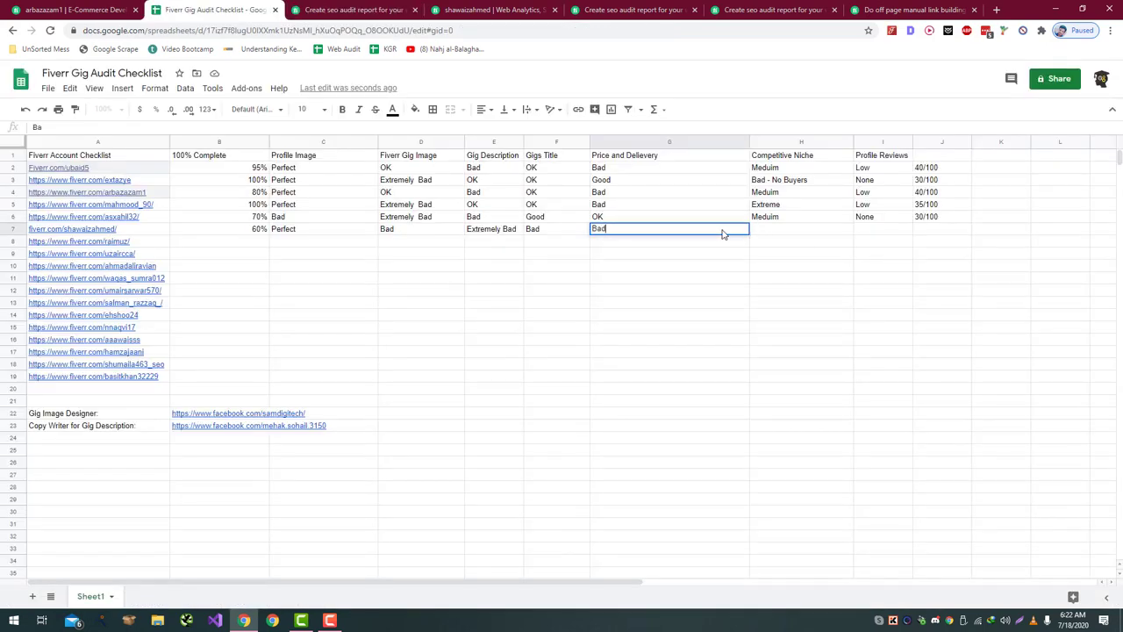
{"action": "key", "text": "Return"}
{"action": "left_click", "coordinate": [770, 232]}
- Search Fiverr for "seo audit report" using the phrase copied from the gig title
{"action": "key", "text": "ctrl+Tab"}
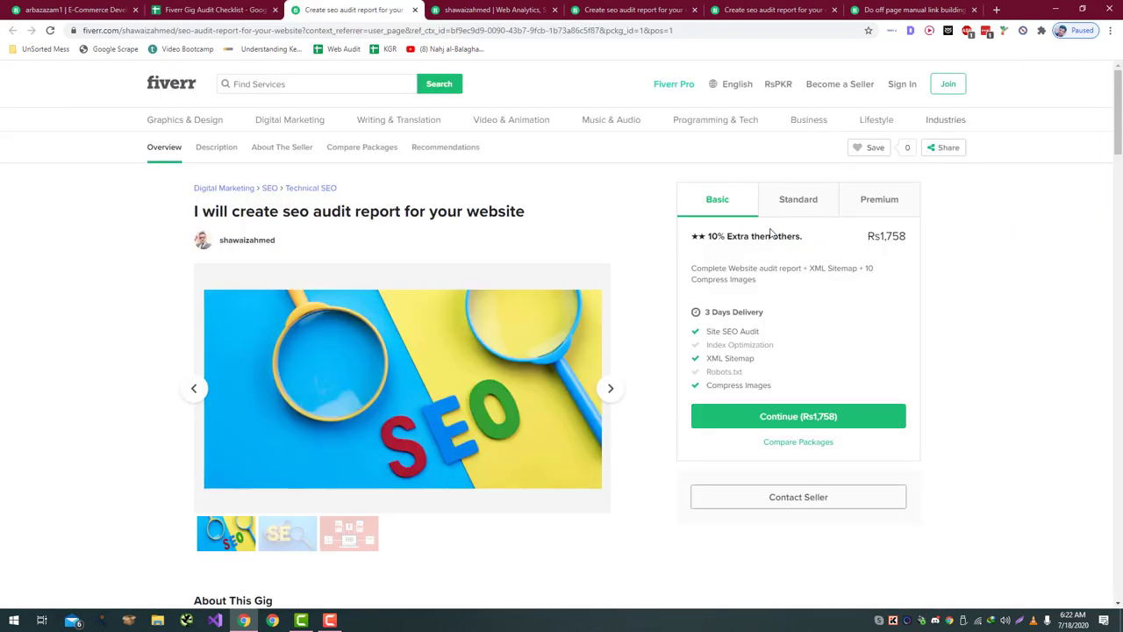
{"action": "left_click_drag", "start_coordinate": [403, 217], "coordinate": [281, 220]}
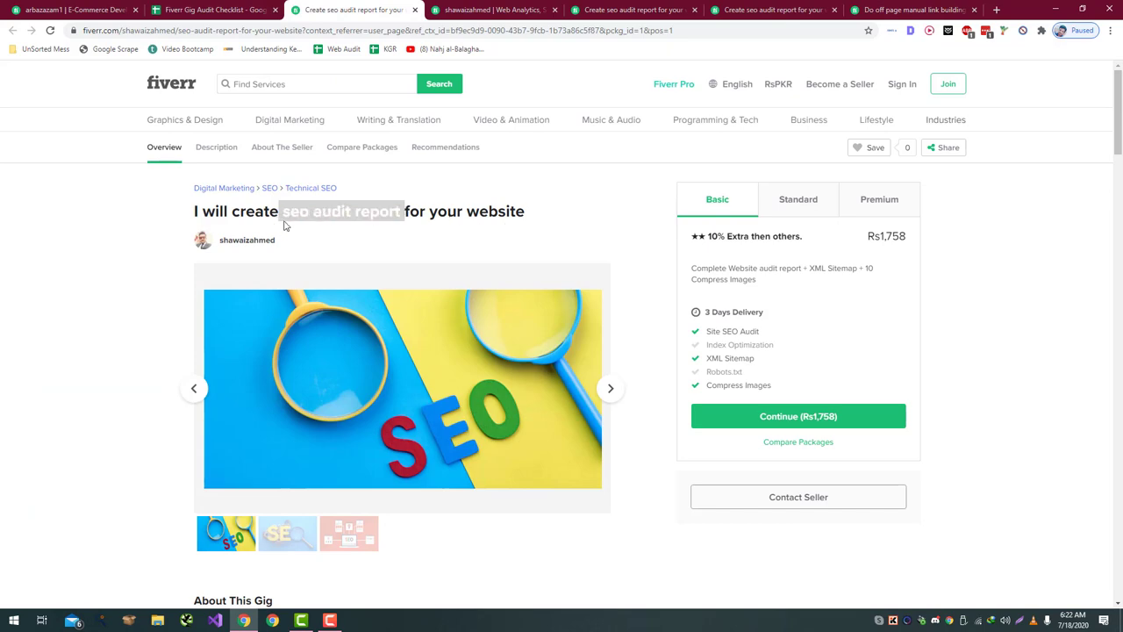
{"action": "key", "text": "ctrl+c"}
{"action": "left_click", "coordinate": [255, 84]}
{"action": "key", "text": "ctrl+v"}
{"action": "key", "text": "Return"}
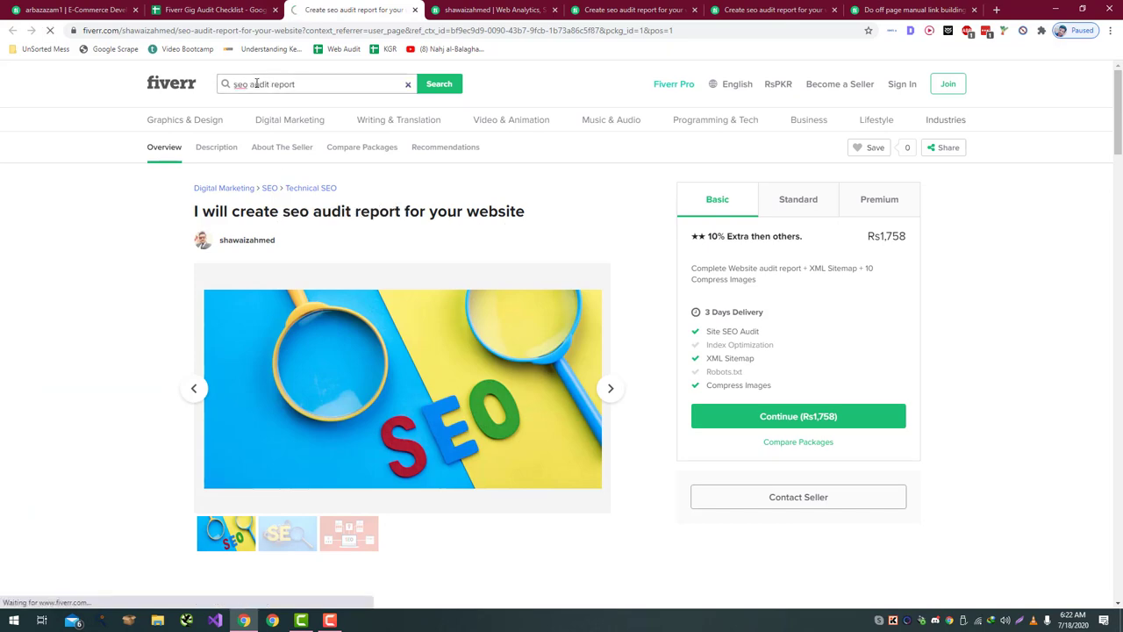
- Browse the 5,440 "seo audit report" results, then return to the checklist sheet
{"action": "mouse_move", "coordinate": [202, 134]}
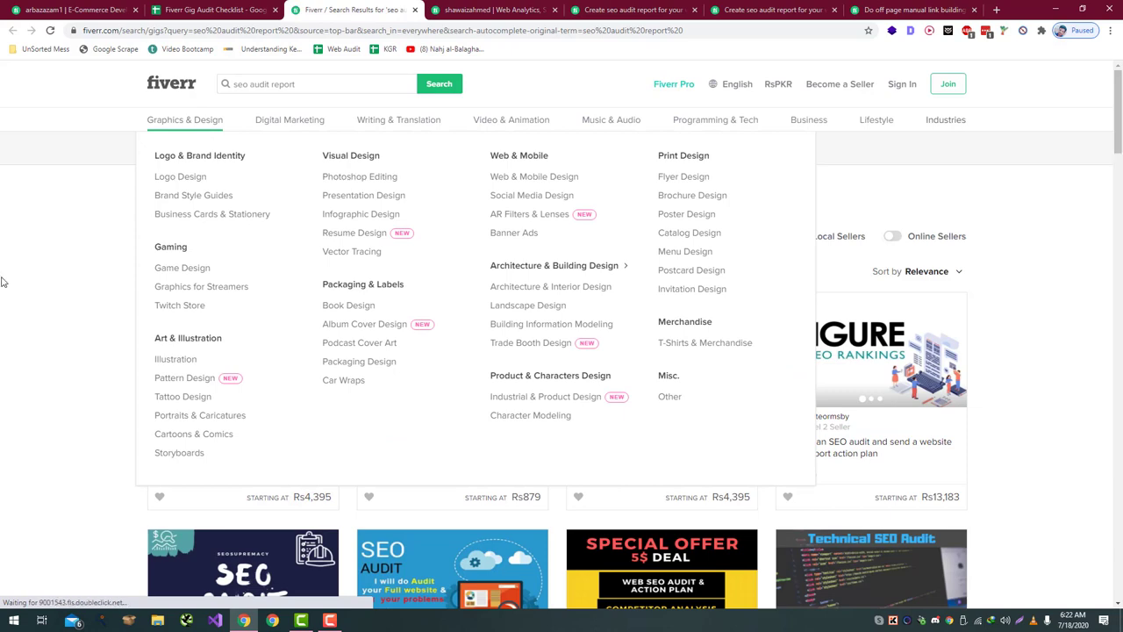
{"action": "scroll", "coordinate": [43, 293], "scroll_direction": "down", "scroll_amount": 1}
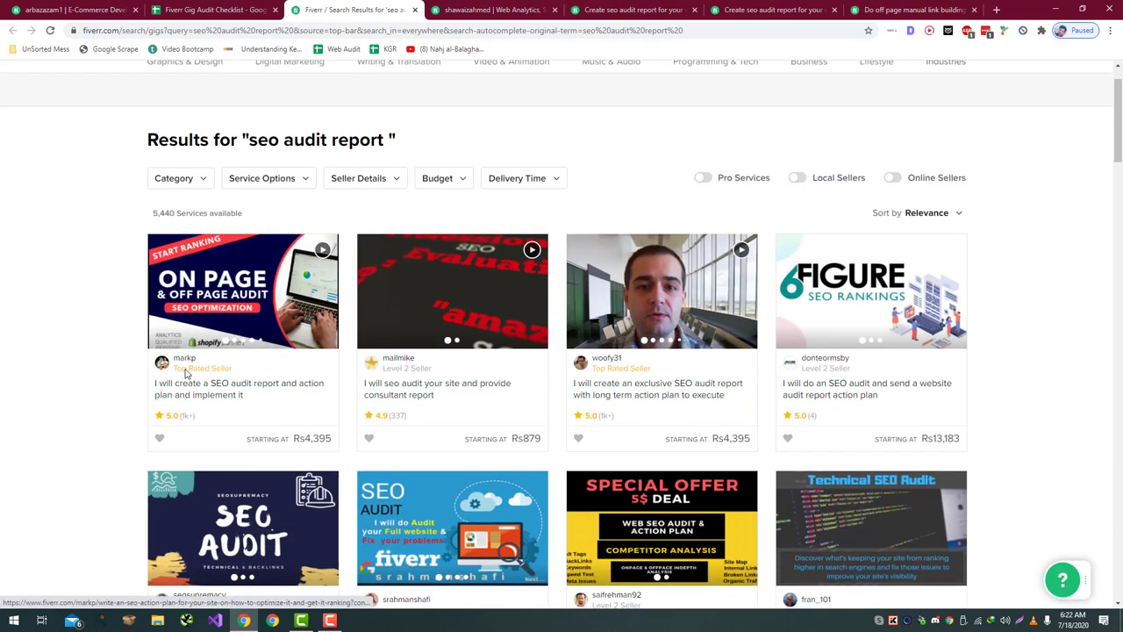
{"action": "left_click_drag", "start_coordinate": [153, 214], "coordinate": [252, 219]}
{"action": "left_click", "coordinate": [256, 219]}
{"action": "scroll", "coordinate": [368, 224], "scroll_direction": "down", "scroll_amount": 2}
{"action": "scroll", "coordinate": [364, 224], "scroll_direction": "down", "scroll_amount": 1}
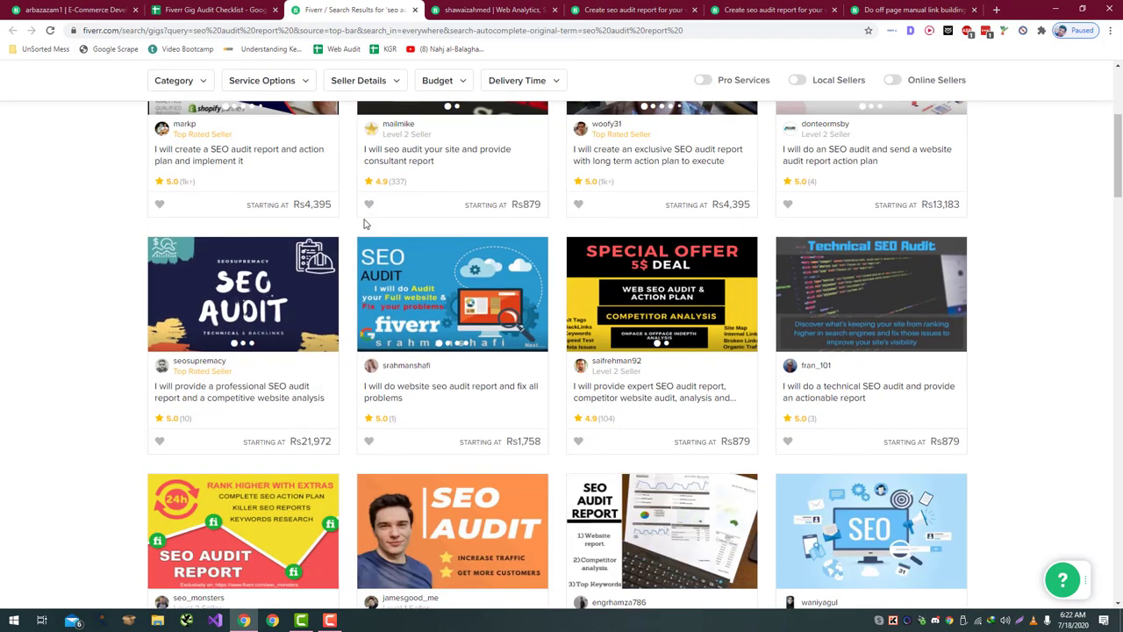
{"action": "scroll", "coordinate": [365, 223], "scroll_direction": "up", "scroll_amount": 4}
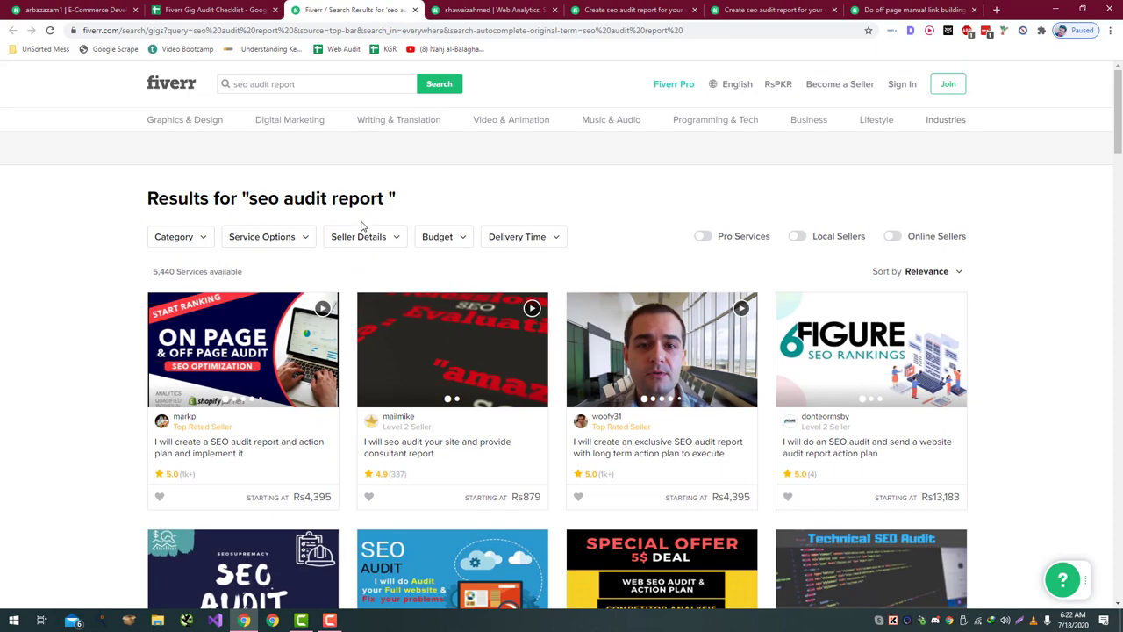
{"action": "key", "text": "ctrl+shift+Tab"}
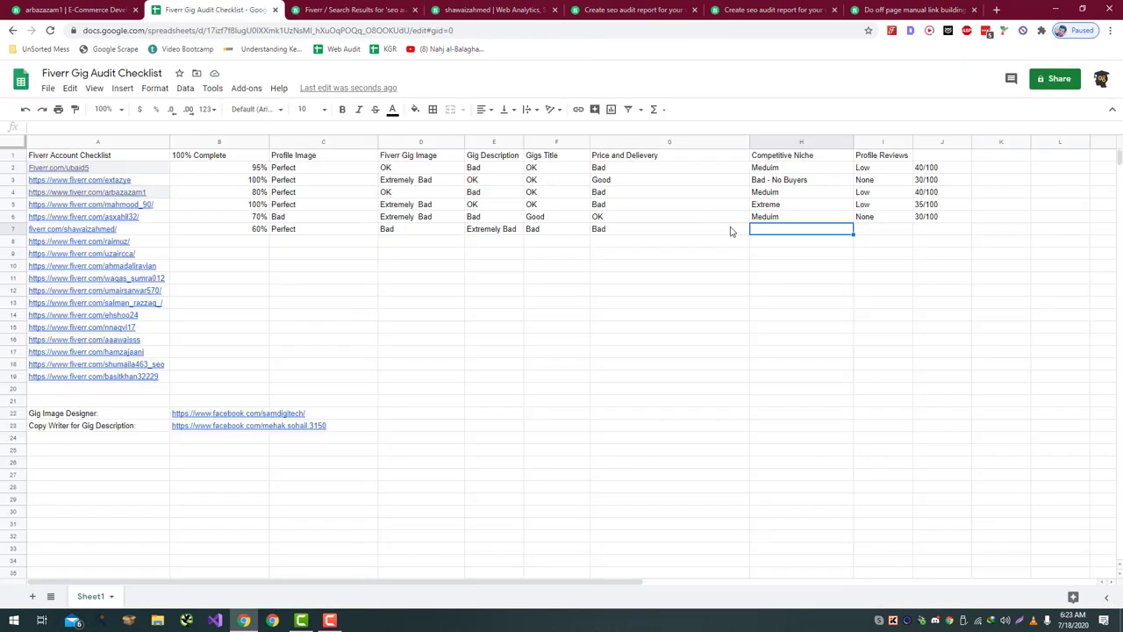
{"action": "left_click", "coordinate": [342, 7]}
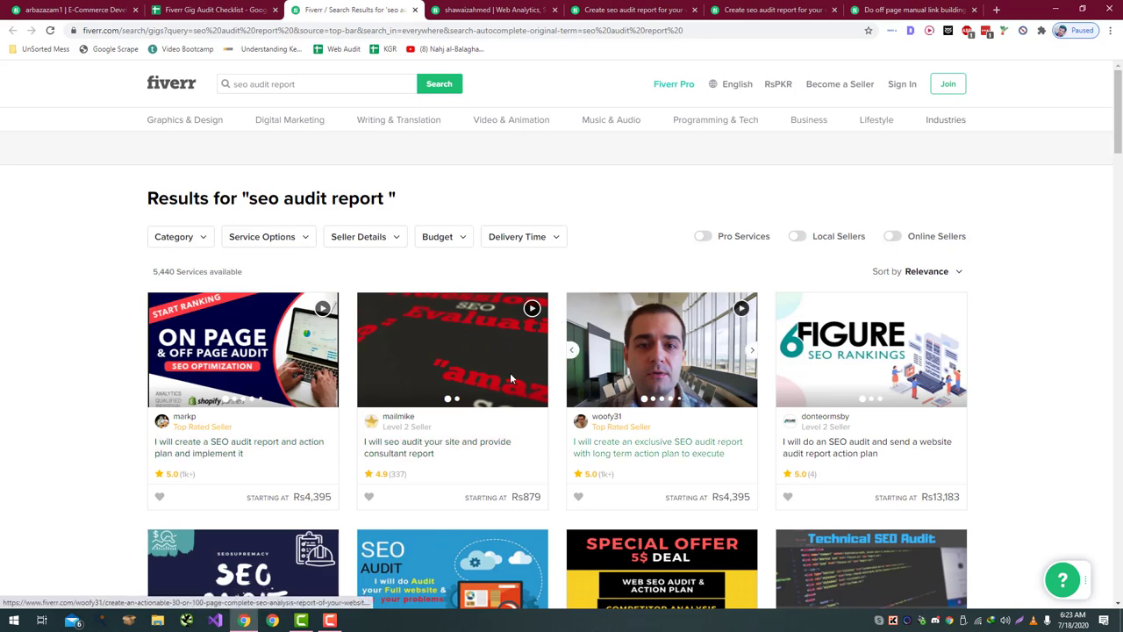
{"action": "scroll", "coordinate": [677, 364], "scroll_direction": "down", "scroll_amount": 1}
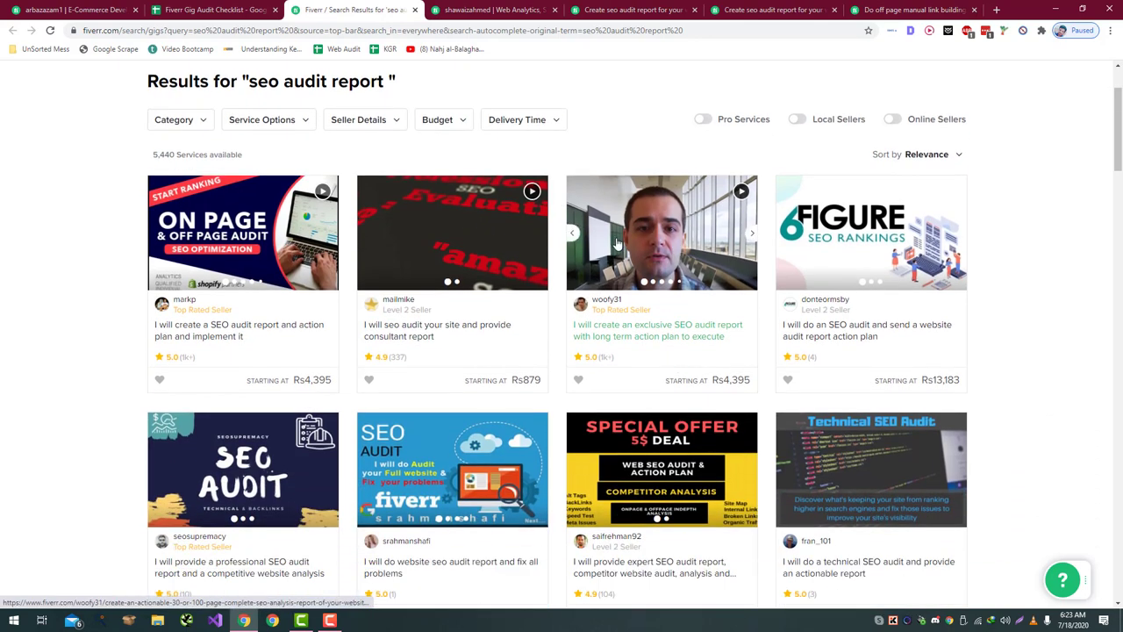
{"action": "scroll", "coordinate": [619, 244], "scroll_direction": "down", "scroll_amount": 3}
{"action": "scroll", "coordinate": [619, 244], "scroll_direction": "up", "scroll_amount": 4}
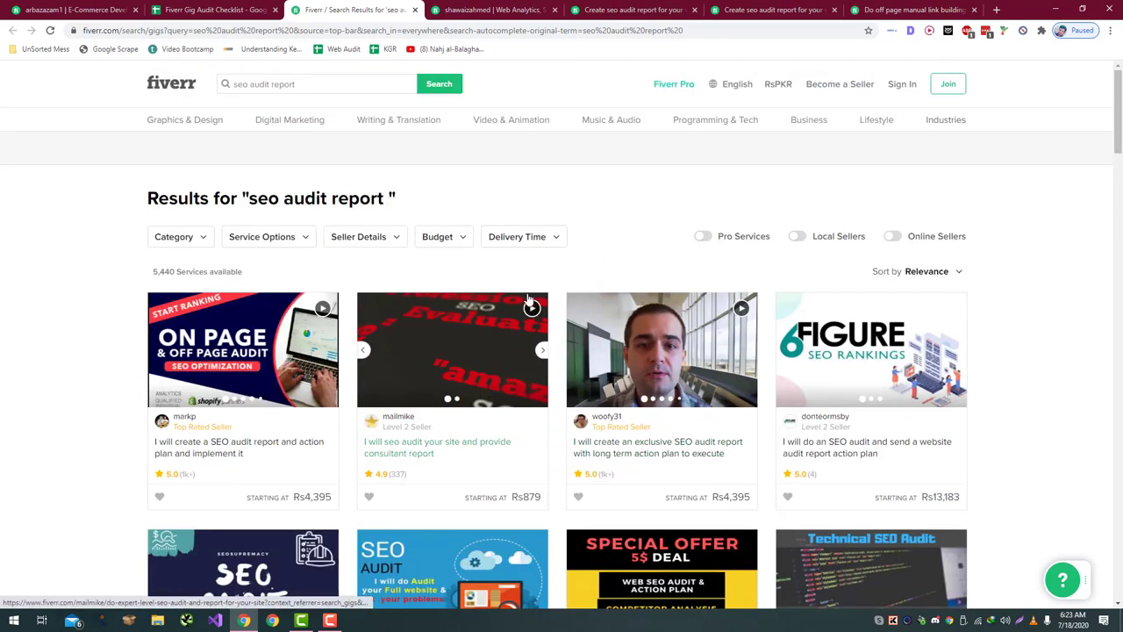
{"action": "key", "text": "ctrl+shift+Tab"}
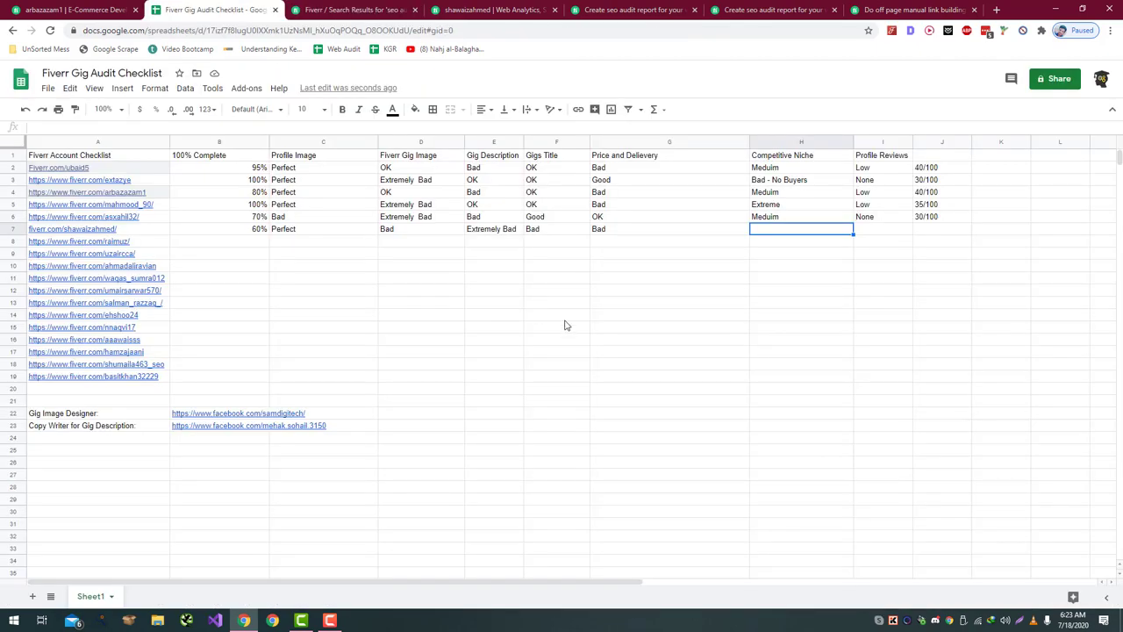
- Rate row 7's niche as Good Niche in H7 instead of the suggested Meduim
{"action": "type", "text": "Me"}
{"action": "key", "text": "BackSpace"}
{"action": "key", "text": "BackSpace"}
{"action": "key", "text": "BackSpace"}
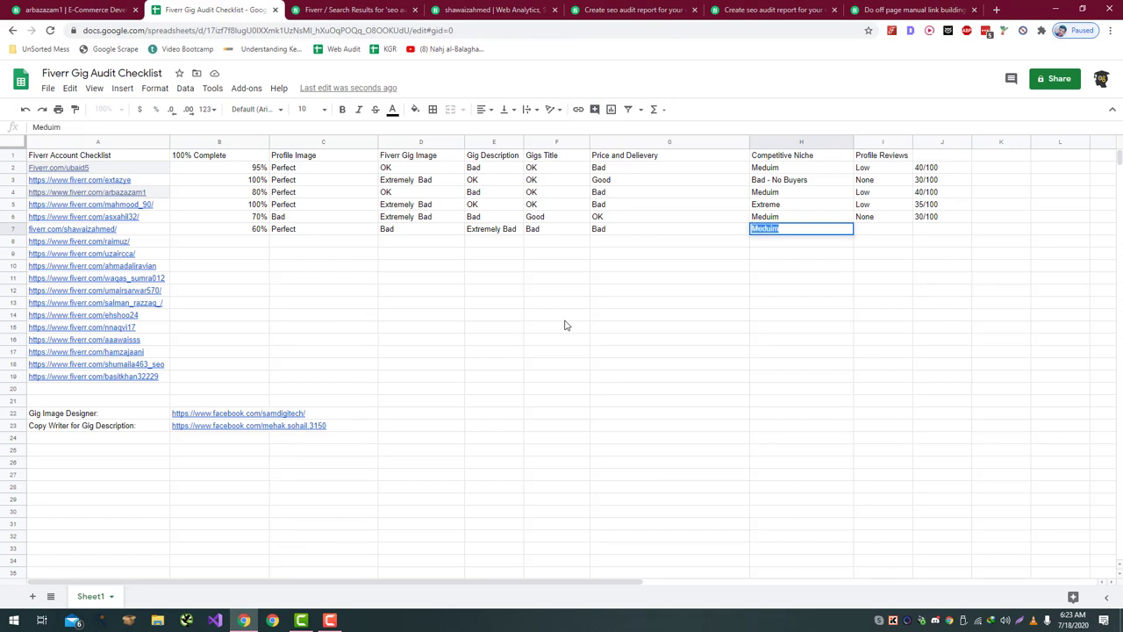
{"action": "type", "text": "Good Niche"}
{"action": "key", "text": "Return"}
{"action": "key", "text": "Right"}
{"action": "key", "text": "Up"}
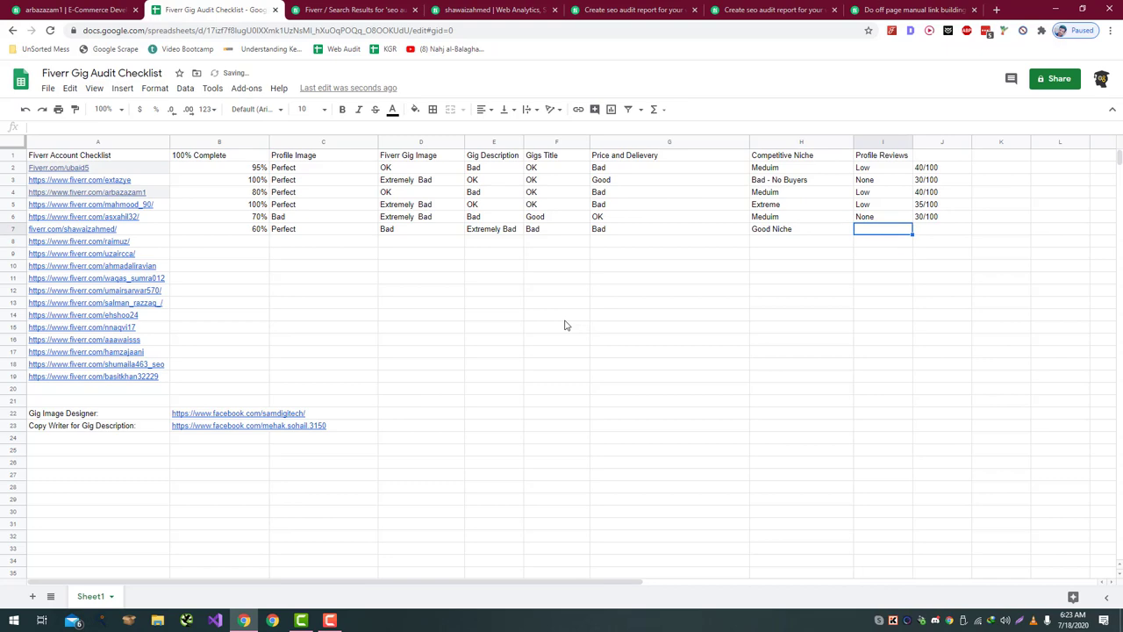
- After checking the row 7 seller's profile, record its profile reviews as None in I7
{"action": "key", "text": "ctrl+4"}
{"action": "key", "text": "ctrl+shift+Tab"}
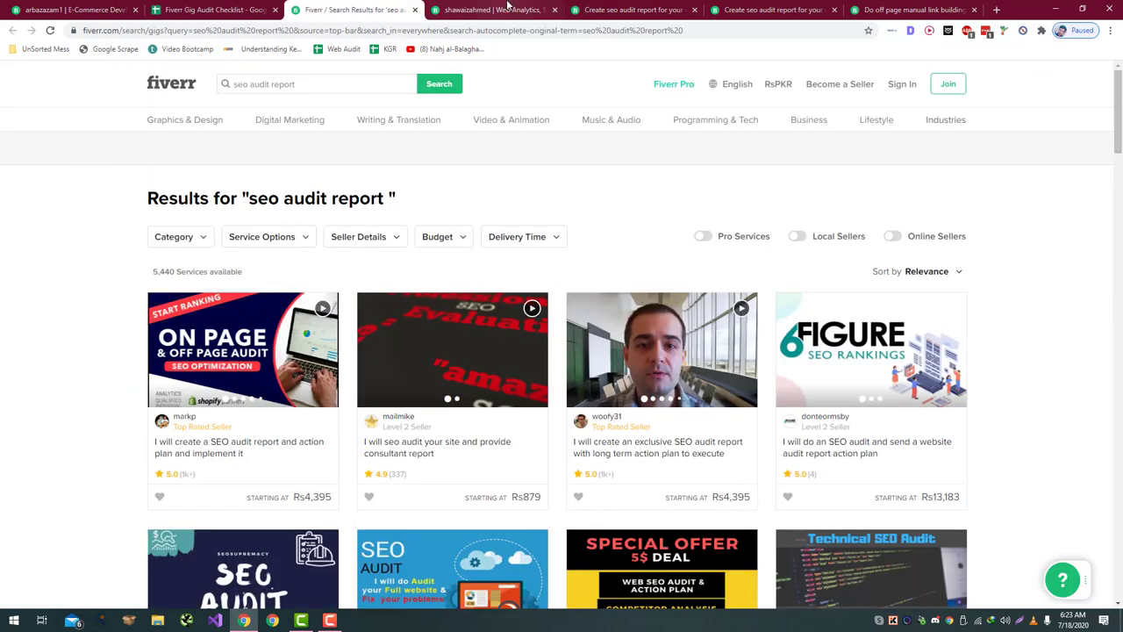
{"action": "key", "text": "ctrl+Tab"}
{"action": "key", "text": "ctrl+2"}
{"action": "type", "text": "None"}
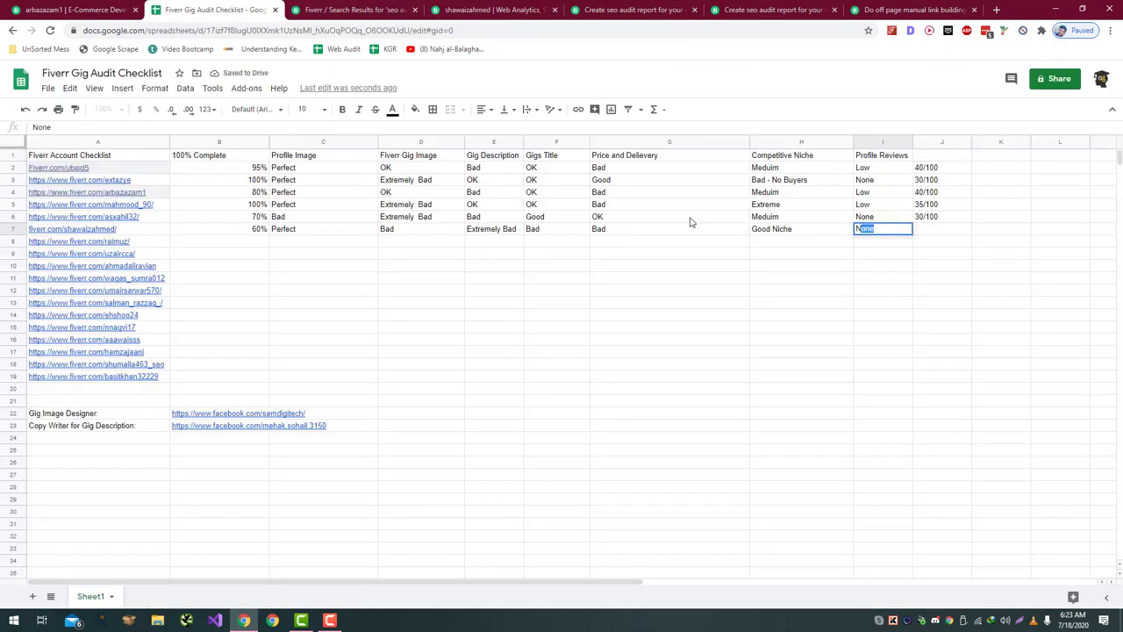
{"action": "key", "text": "Return"}
{"action": "key", "text": "Right"}
{"action": "key", "text": "Up"}
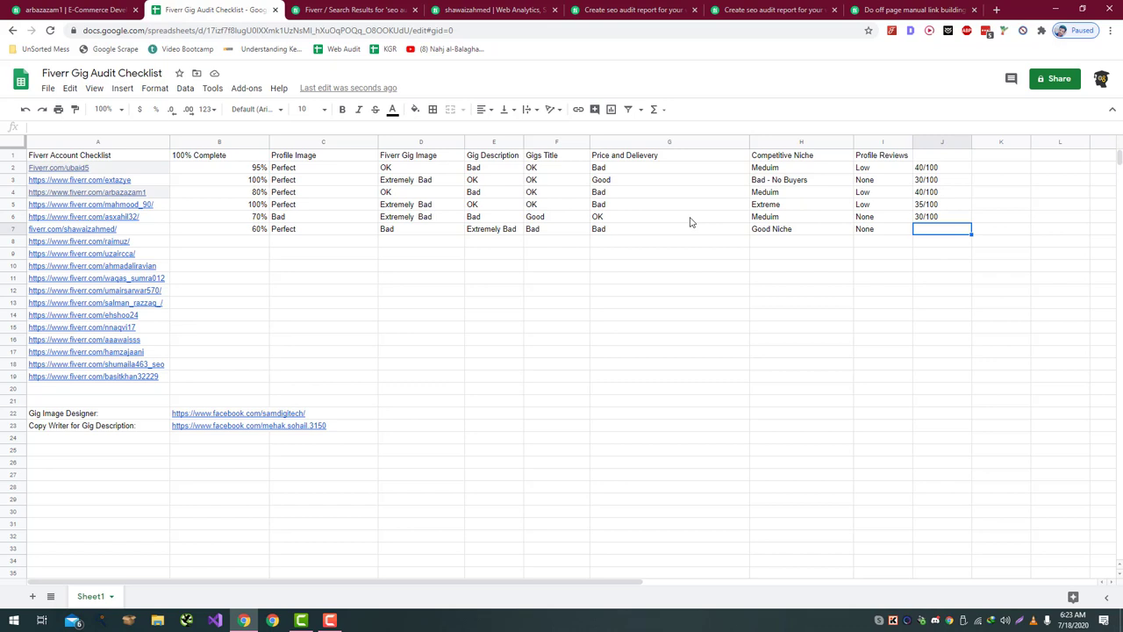
- Enter a 20/100 score in J7 and copy the row 8 profile link
{"action": "type", "text": "20/100"}
{"action": "key", "text": "Return"}
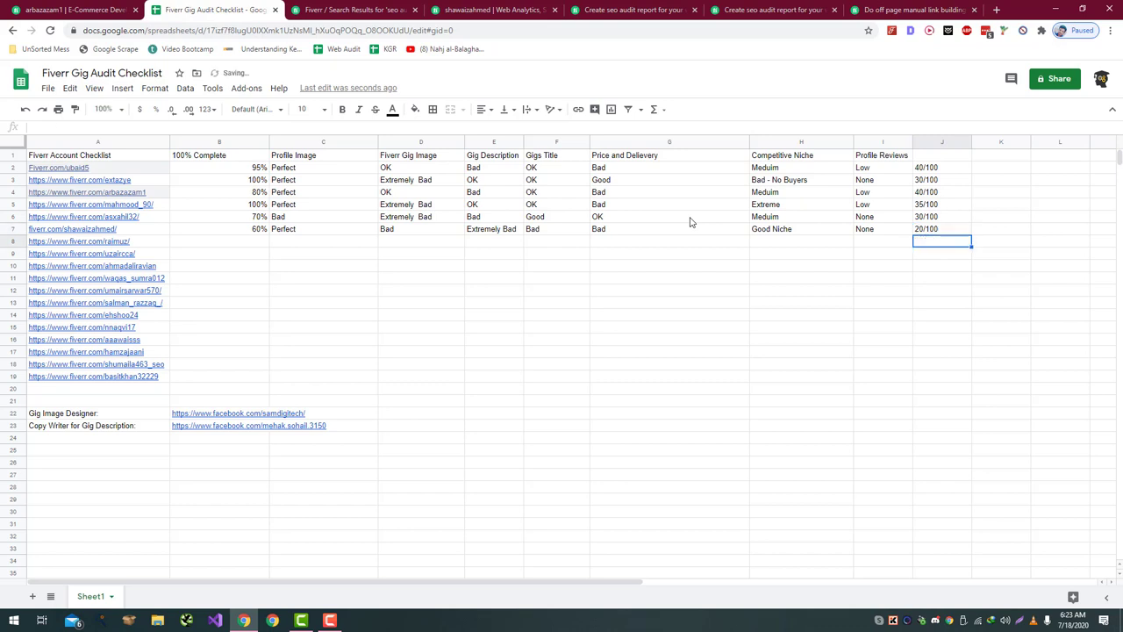
{"action": "key", "text": "Left"}
{"action": "key", "text": "Left"}
{"action": "key", "text": "Left"}
{"action": "key", "text": "Left"}
{"action": "key", "text": "Left"}
{"action": "key", "text": "Left"}
{"action": "key", "text": "Left"}
{"action": "key", "text": "Left"}
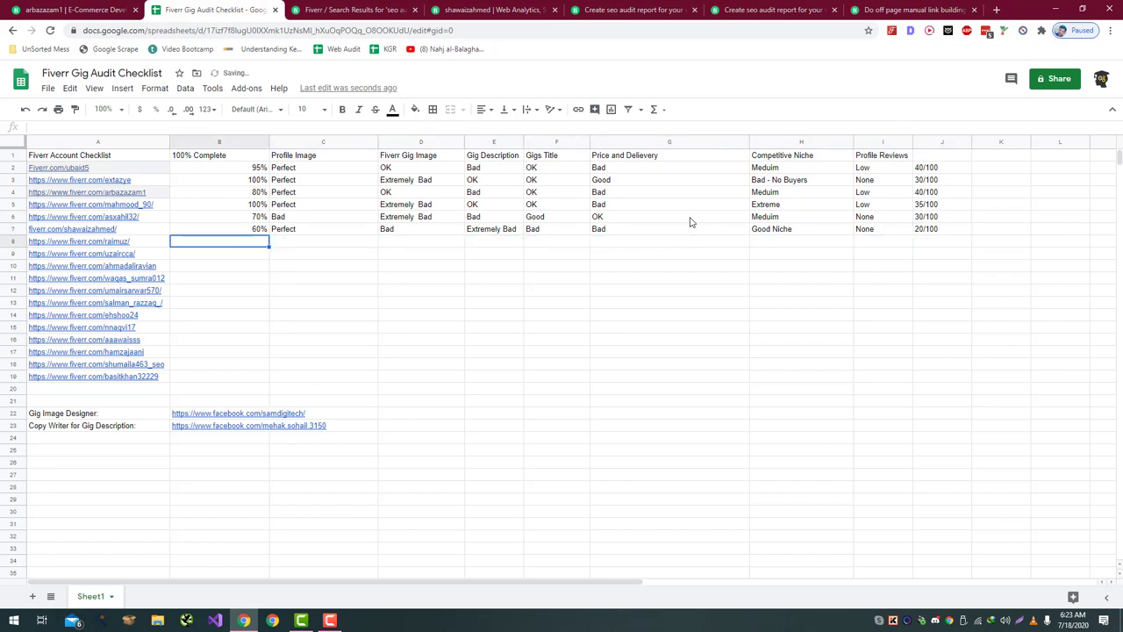
{"action": "key", "text": "Left"}
{"action": "key", "text": "ctrl+c"}
{"action": "left_click", "coordinate": [351, 8]}
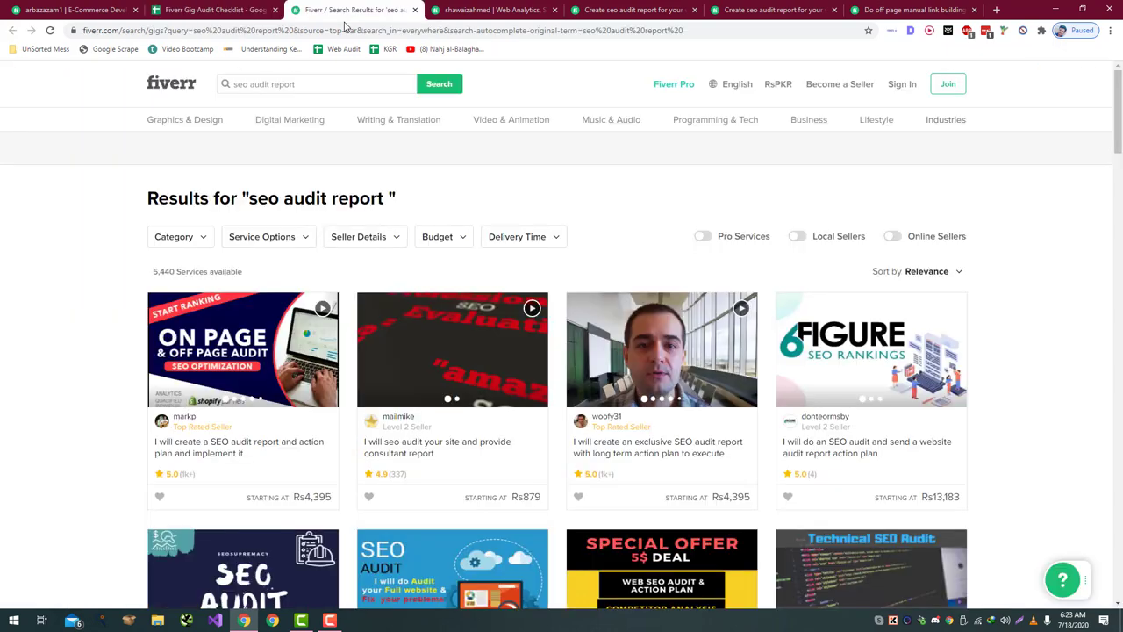
- Open the row 8 seller's profile from the copied link and scroll through its gigs
{"action": "left_click", "coordinate": [337, 30]}
{"action": "key", "text": "ctrl+v"}
{"action": "key", "text": "Return"}
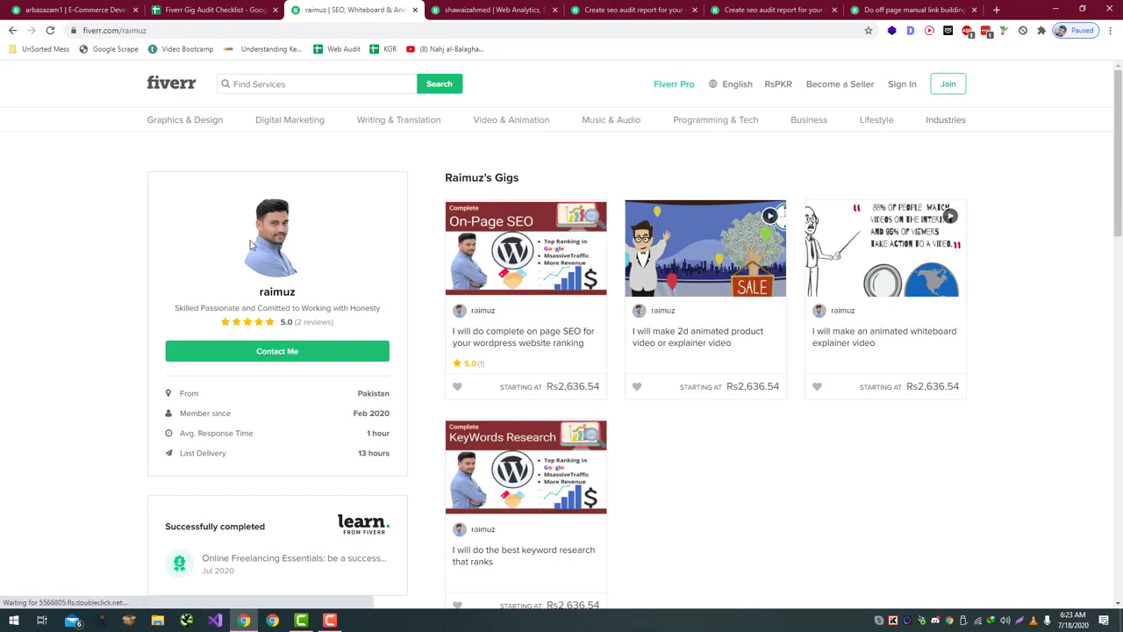
{"action": "scroll", "coordinate": [274, 246], "scroll_direction": "down", "scroll_amount": 1}
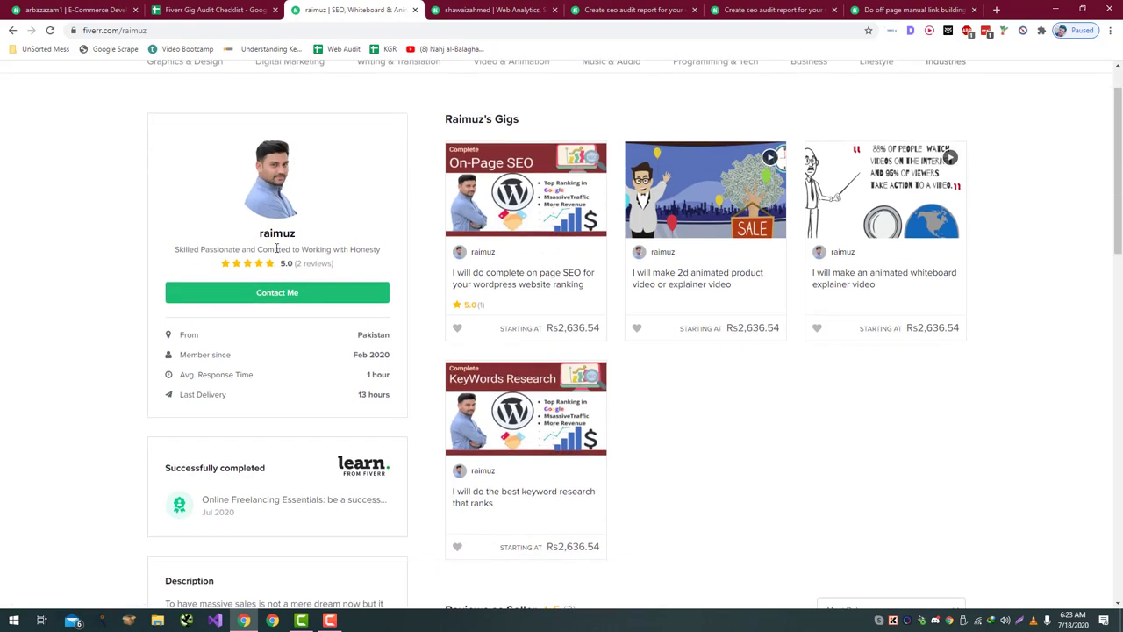
{"action": "scroll", "coordinate": [271, 233], "scroll_direction": "down", "scroll_amount": 4}
{"action": "scroll", "coordinate": [268, 236], "scroll_direction": "up", "scroll_amount": 5}
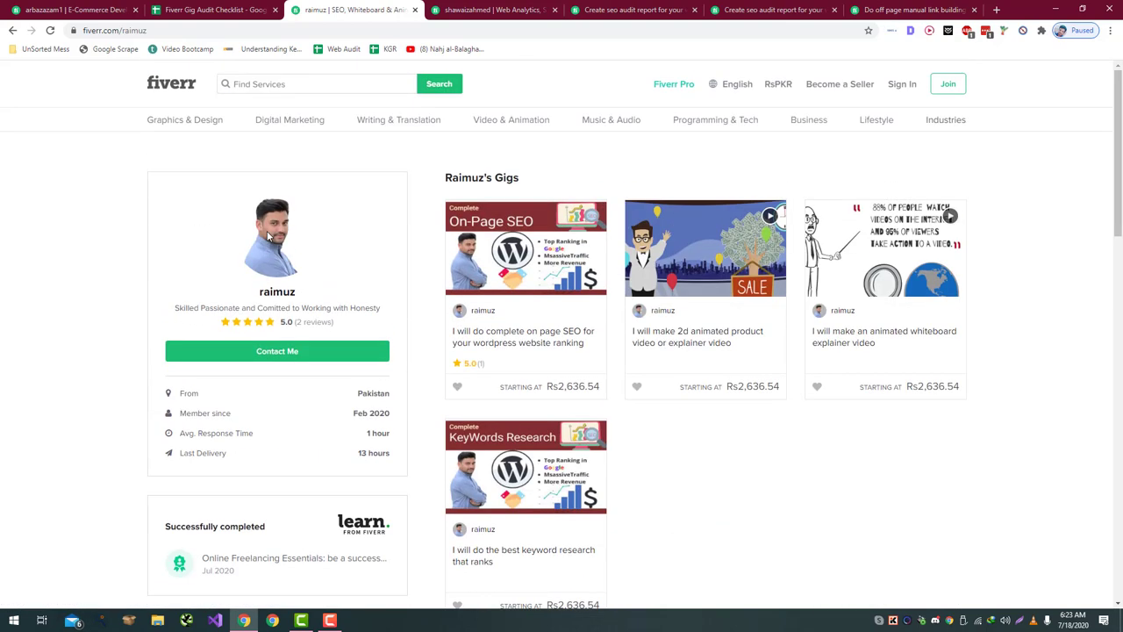
- Select row 8's first rating cell in the audit checklist, then return to the profile
{"action": "left_click", "coordinate": [238, 6]}
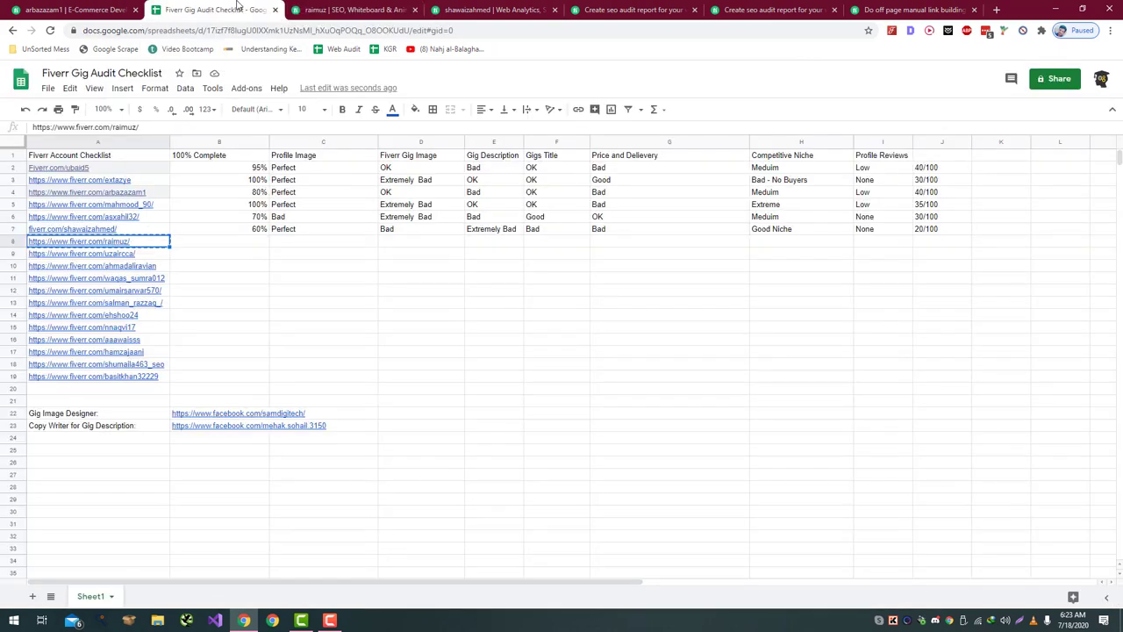
{"action": "left_click", "coordinate": [240, 243]}
{"action": "left_click", "coordinate": [320, 7]}
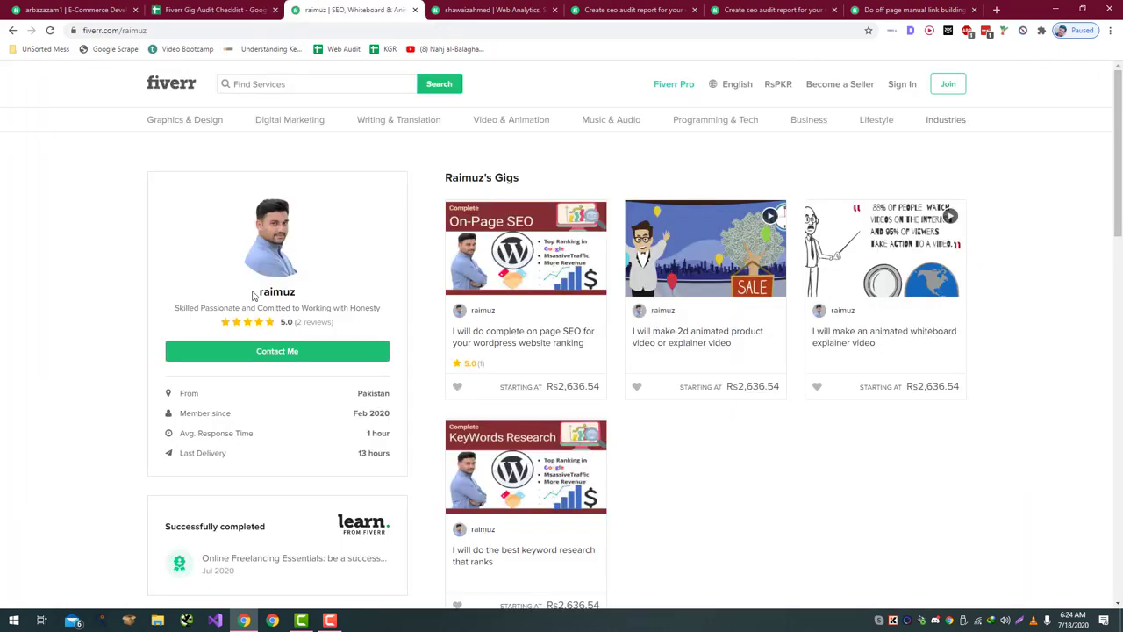
- Copy the tagline word 'Passionate' into a new tab to check spelling, then select 'Comitted'
{"action": "left_click_drag", "start_coordinate": [217, 308], "coordinate": [235, 308]}
{"action": "left_click", "coordinate": [247, 306]}
{"action": "double_click", "coordinate": [220, 307]}
{"action": "key", "text": "ctrl+c"}
{"action": "key", "text": "ctrl+t"}
{"action": "key", "text": "ctrl+v"}
{"action": "key", "text": "ctrl+3"}
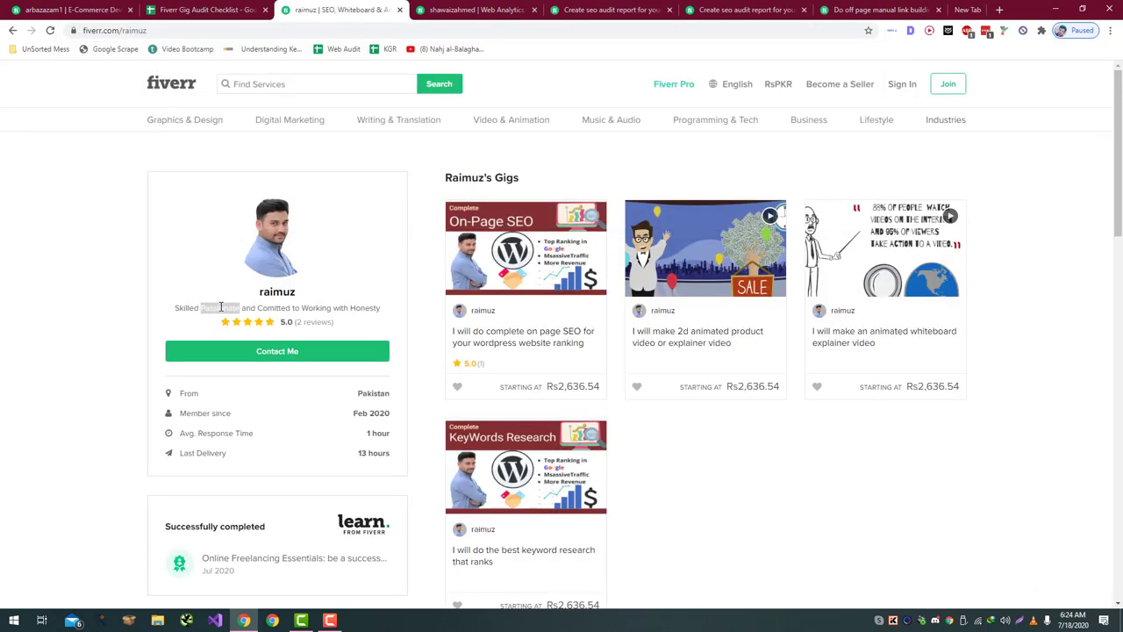
{"action": "double_click", "coordinate": [267, 307]}
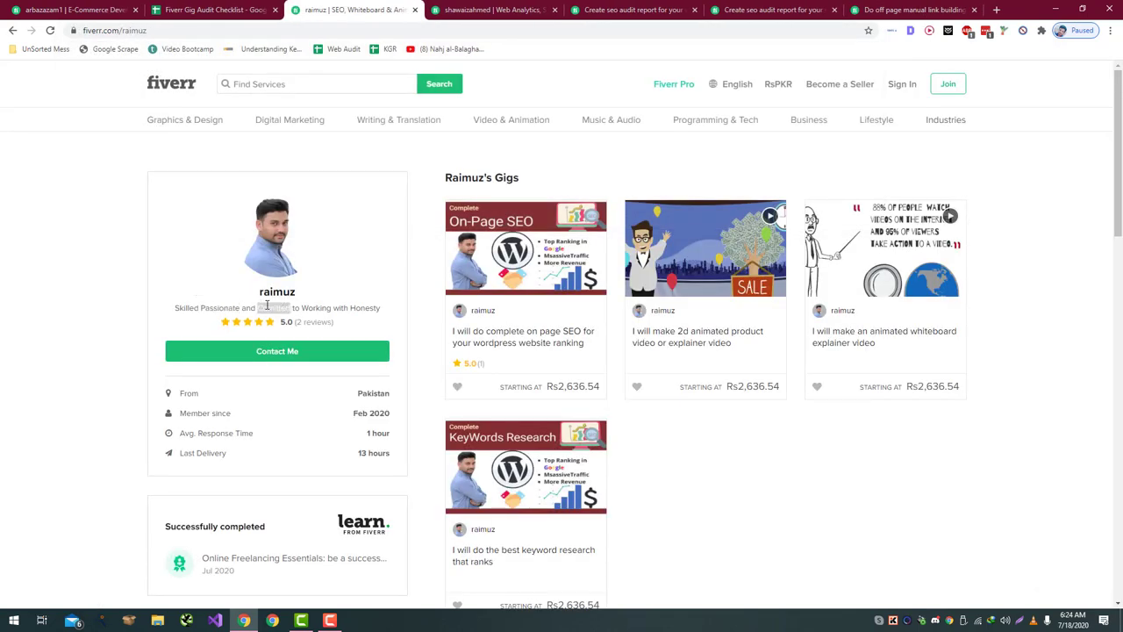
{"action": "key", "text": "ctrl+c"}
{"action": "key", "text": "ctrl+t"}
{"action": "key", "text": "ctrl+v"}
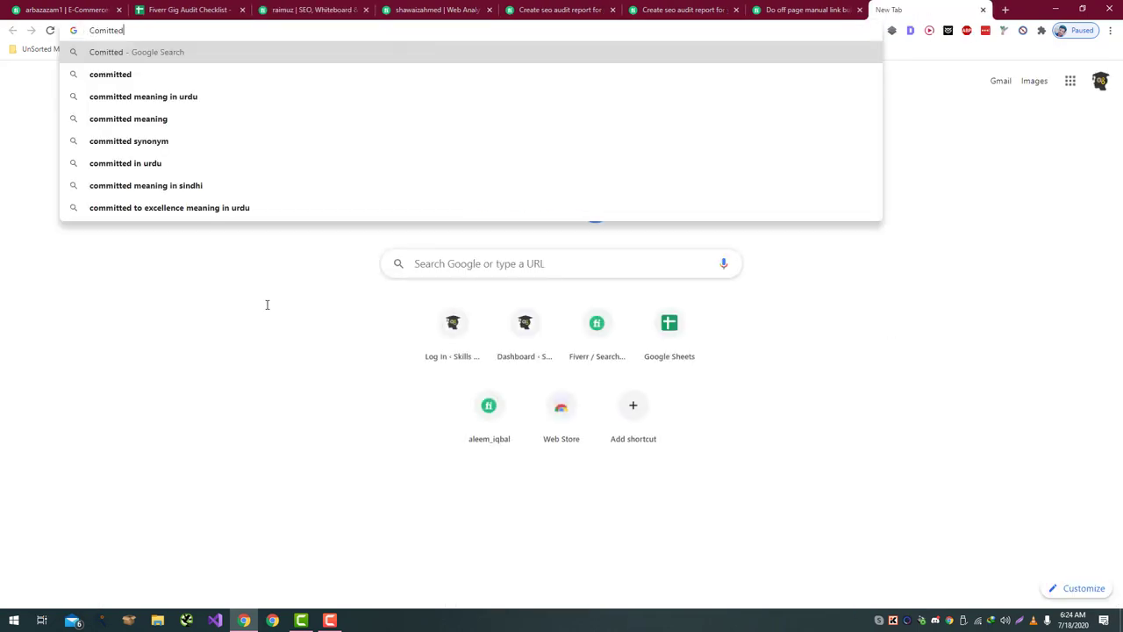
{"action": "key", "text": "ctrl+w"}
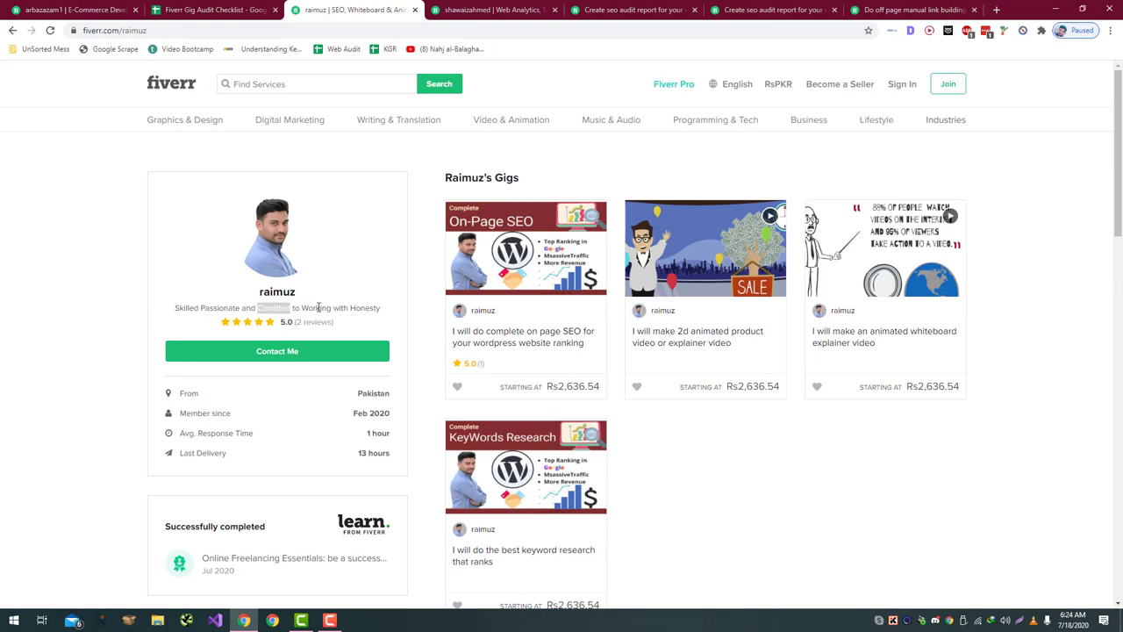
{"action": "double_click", "coordinate": [318, 307]}
{"action": "scroll", "coordinate": [318, 308], "scroll_direction": "down", "scroll_amount": 4}
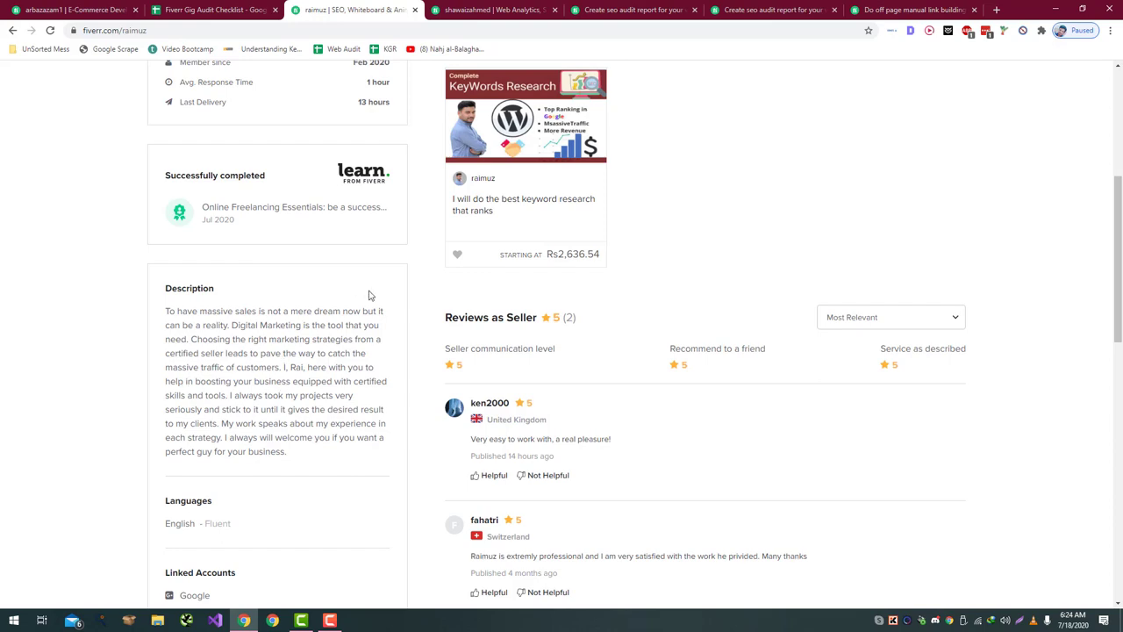
- Review raimuz's Fiverr profile, highlighting the English language entry
{"action": "scroll", "coordinate": [306, 306], "scroll_direction": "down", "scroll_amount": 5}
{"action": "scroll", "coordinate": [239, 313], "scroll_direction": "up", "scroll_amount": 5}
{"action": "scroll", "coordinate": [241, 313], "scroll_direction": "down", "scroll_amount": 4}
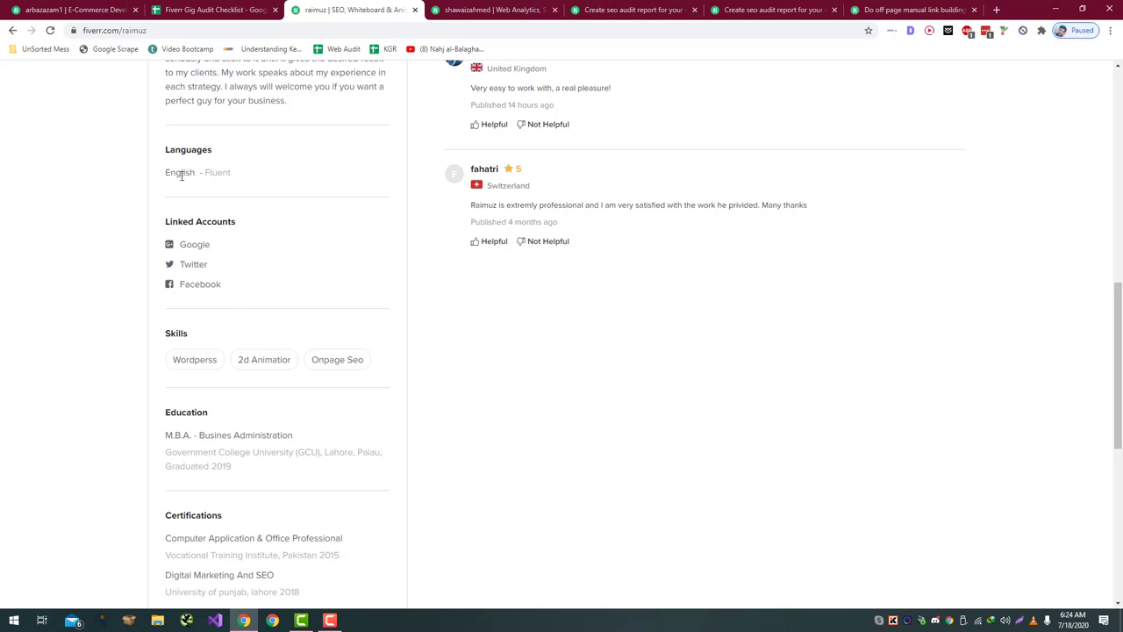
{"action": "double_click", "coordinate": [180, 174]}
{"action": "scroll", "coordinate": [219, 265], "scroll_direction": "down", "scroll_amount": 1}
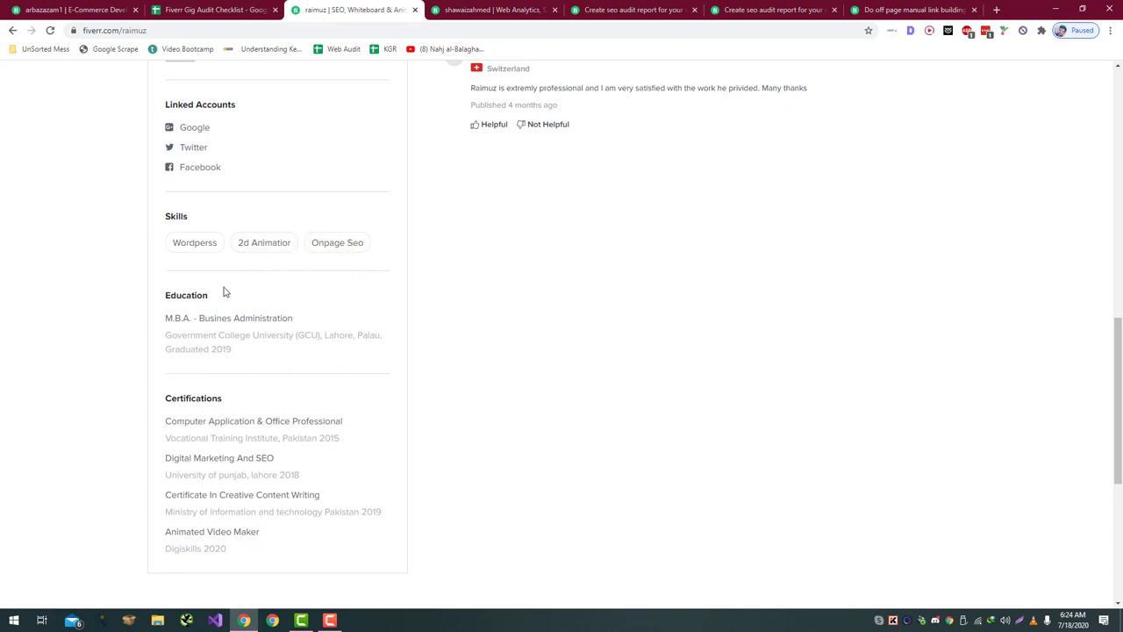
{"action": "scroll", "coordinate": [186, 320], "scroll_direction": "down", "scroll_amount": 1}
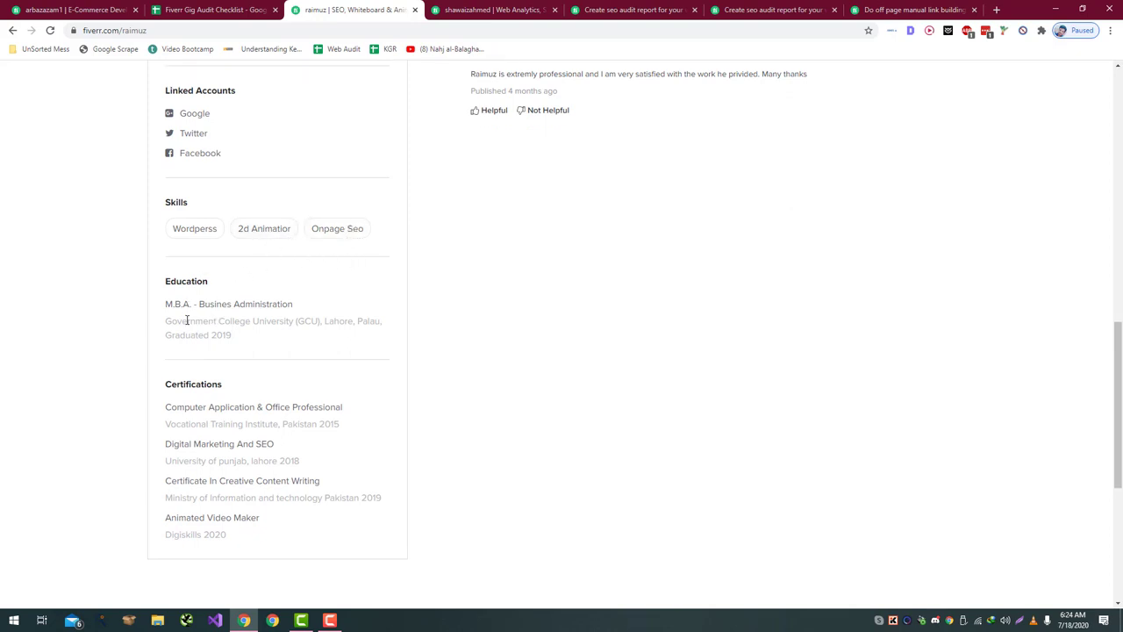
{"action": "scroll", "coordinate": [184, 318], "scroll_direction": "up", "scroll_amount": 6}
{"action": "scroll", "coordinate": [180, 305], "scroll_direction": "up", "scroll_amount": 3}
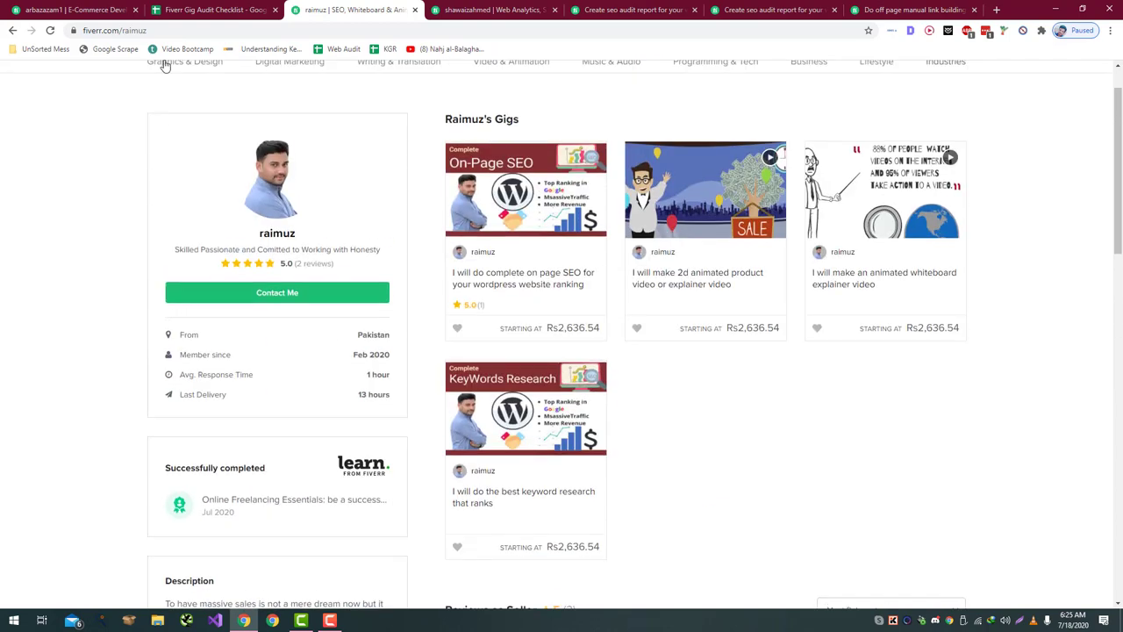
- Enter 60% as row 8's completion value in the checklist
{"action": "left_click", "coordinate": [215, 9]}
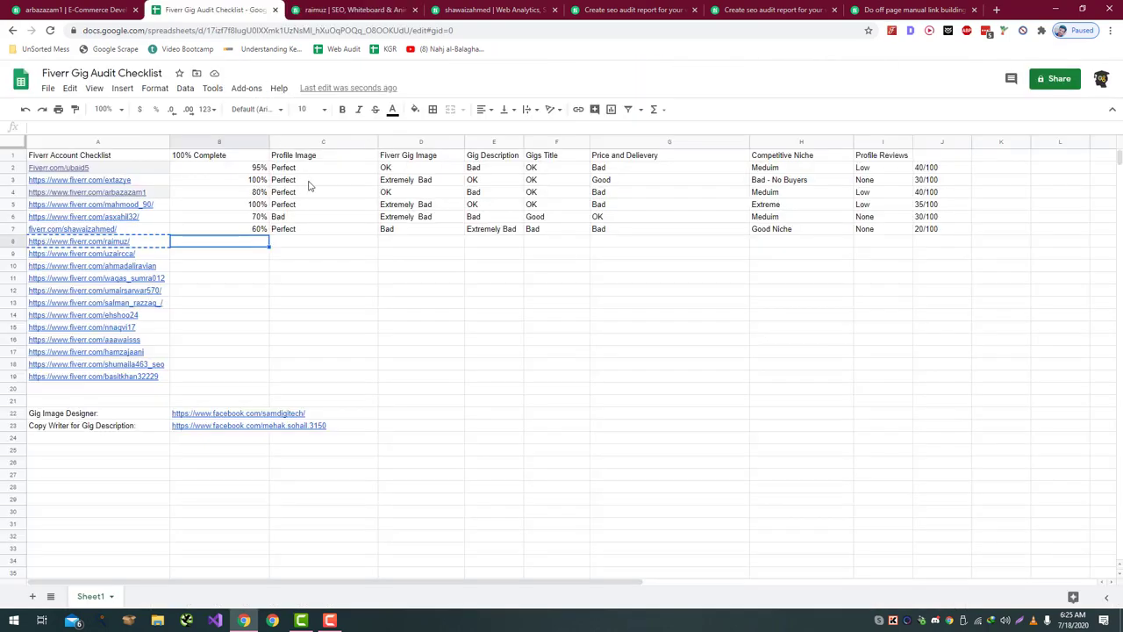
{"action": "type", "text": "60"}
{"action": "key", "text": "Return"}
{"action": "key", "text": "Right"}
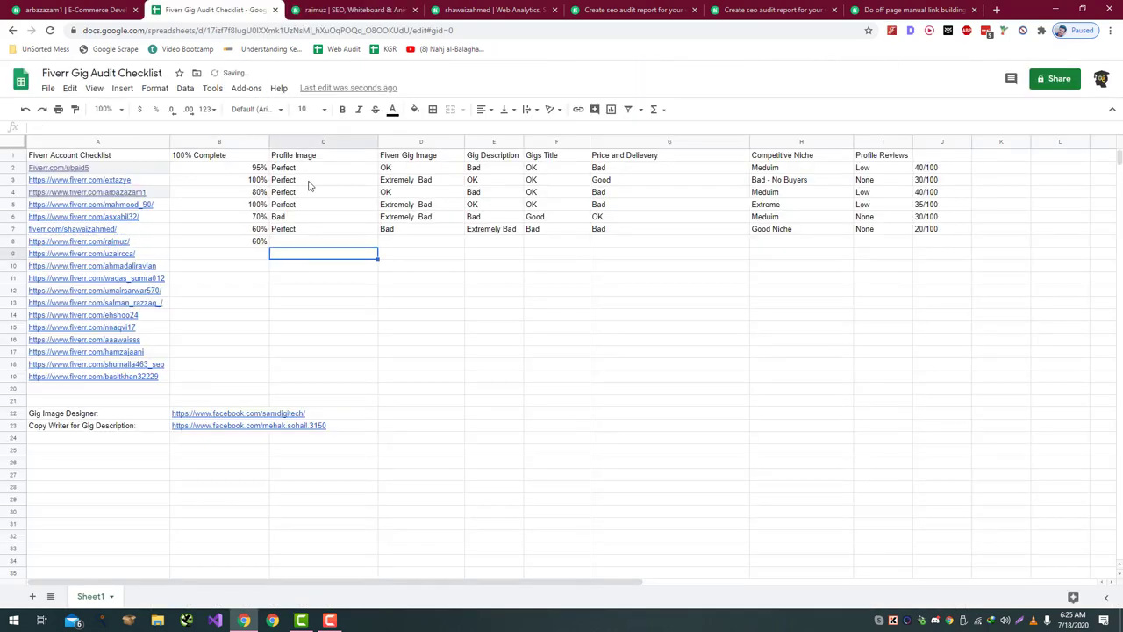
{"action": "key", "text": "Up"}
- After checking the profile, rate row 8's profile image Perfect and gig image OK
{"action": "key", "text": "ctrl+Tab"}
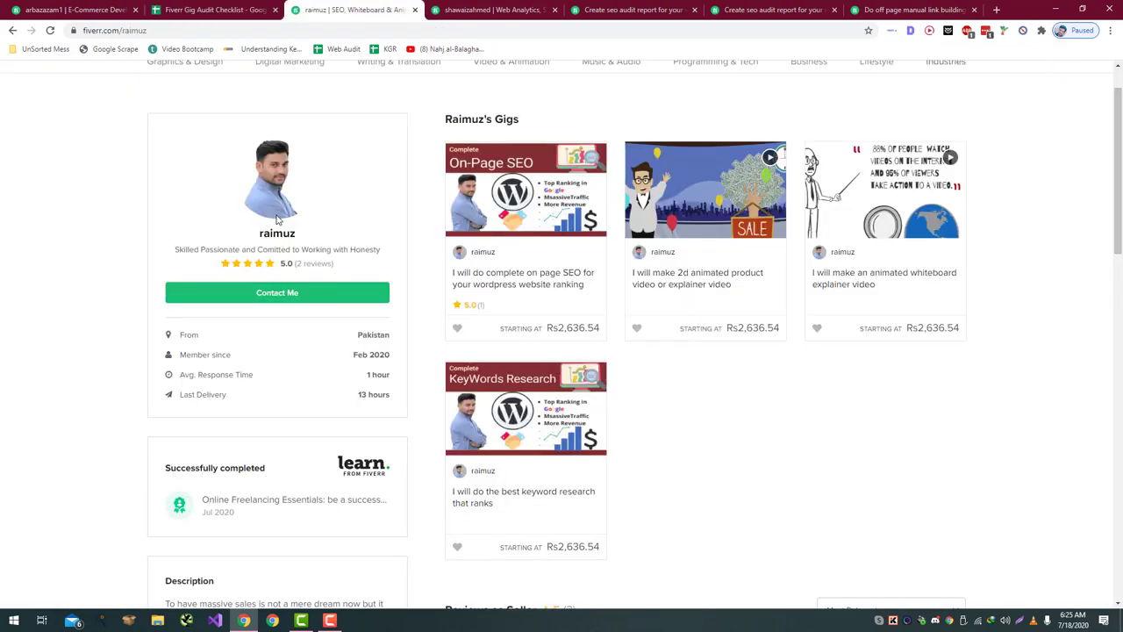
{"action": "key", "text": "ctrl+shift+Tab"}
{"action": "type", "text": "Perfect"}
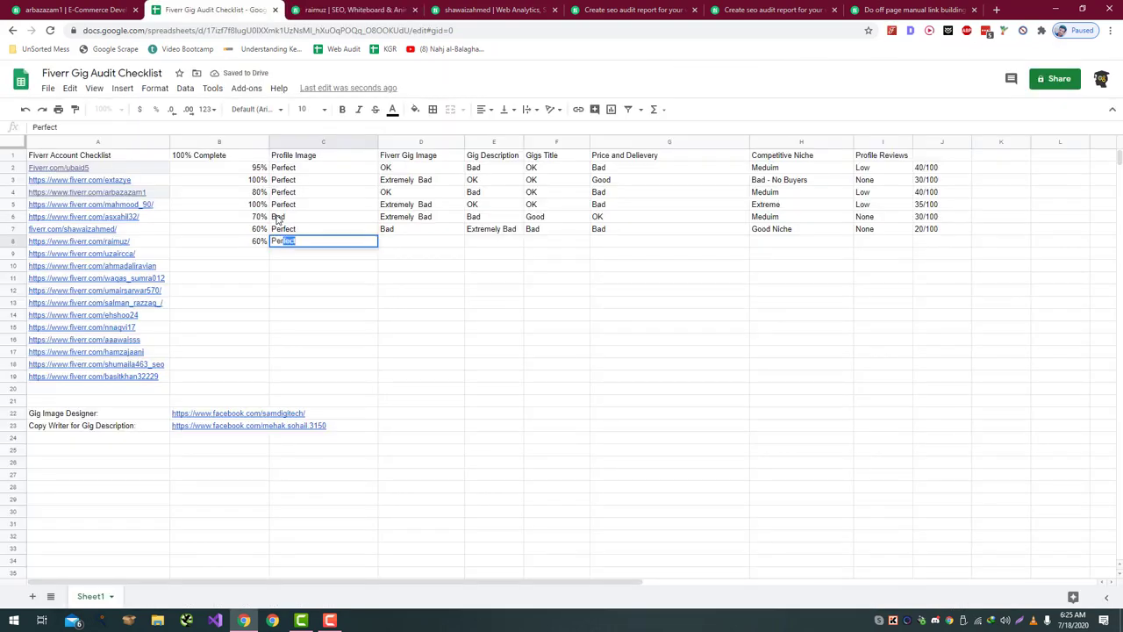
{"action": "key", "text": "Return"}
{"action": "key", "text": "Right"}
{"action": "key", "text": "ctrl+Tab"}
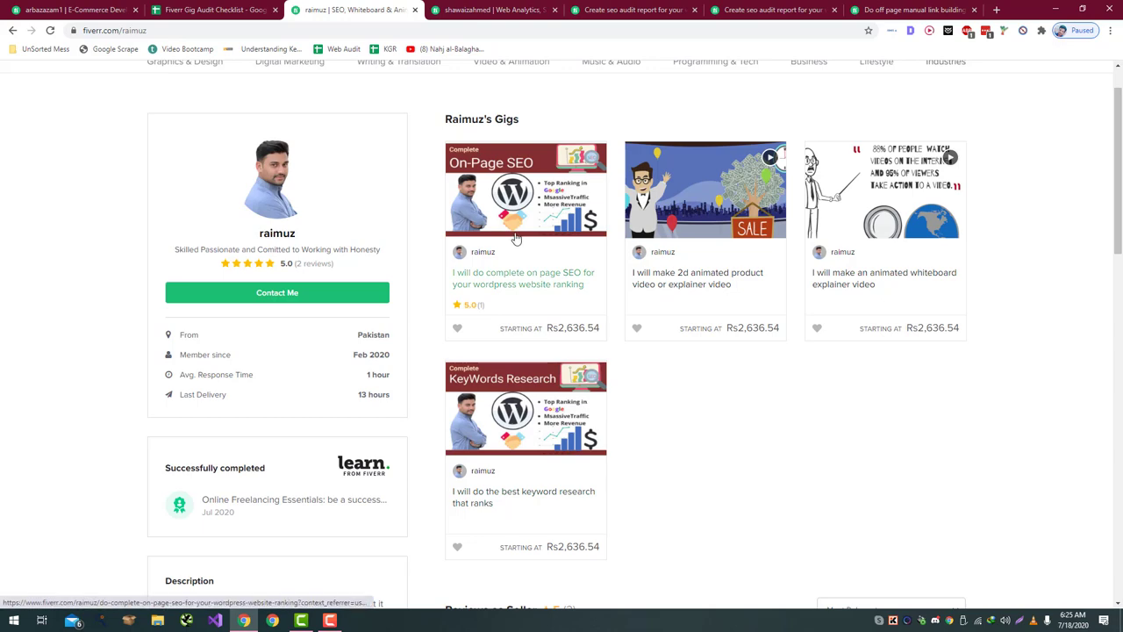
{"action": "key", "text": "ctrl+shift+Tab"}
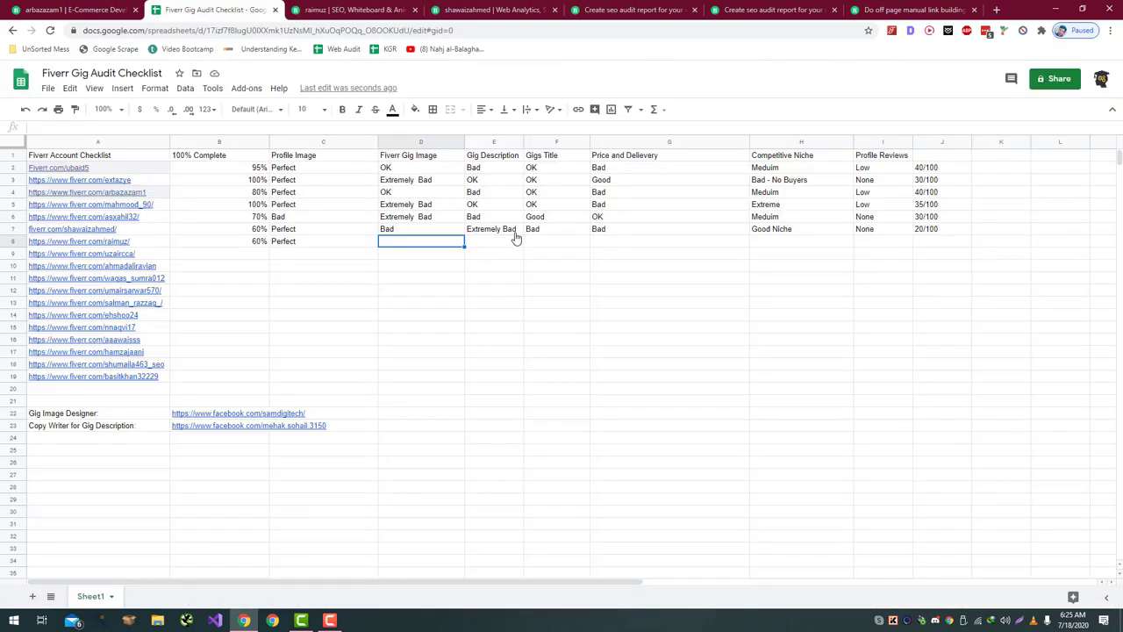
{"action": "type", "text": "OK"}
{"action": "key", "text": "Return"}
- Open raimuz's on-page SEO WordPress gig from the profile
{"action": "key", "text": "ctrl+Tab"}
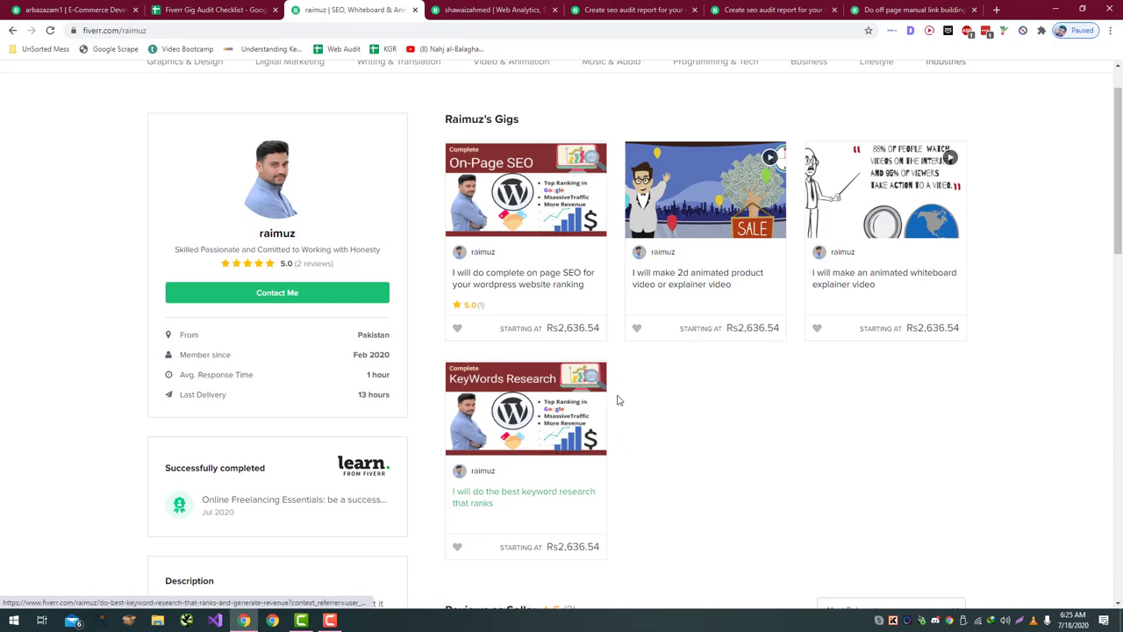
{"action": "key", "text": "ctrl+shift+Tab"}
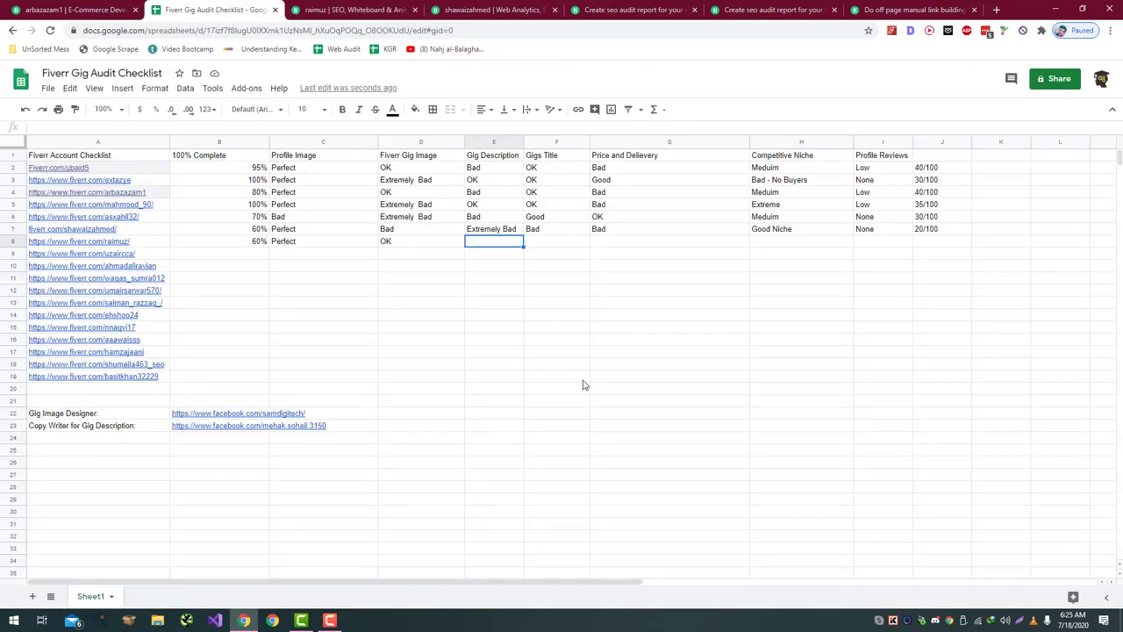
{"action": "key", "text": "ctrl+Tab"}
{"action": "left_click", "coordinate": [524, 291]}
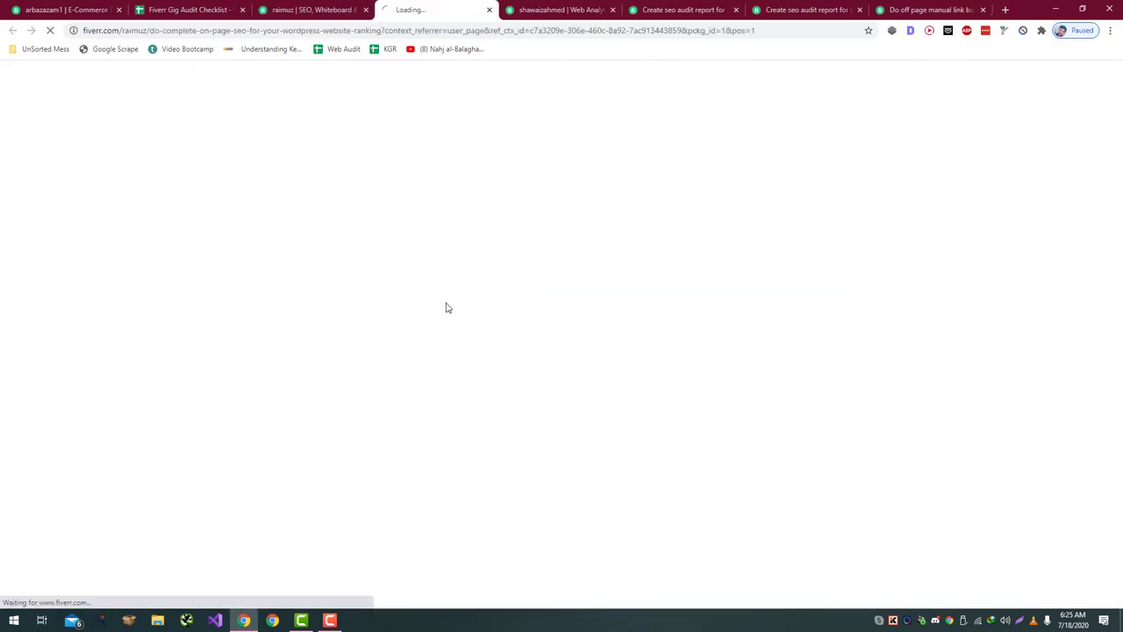
- Scroll to the gig description and highlight its Google SEO heading while reading
{"action": "scroll", "coordinate": [349, 203], "scroll_direction": "down", "scroll_amount": 5}
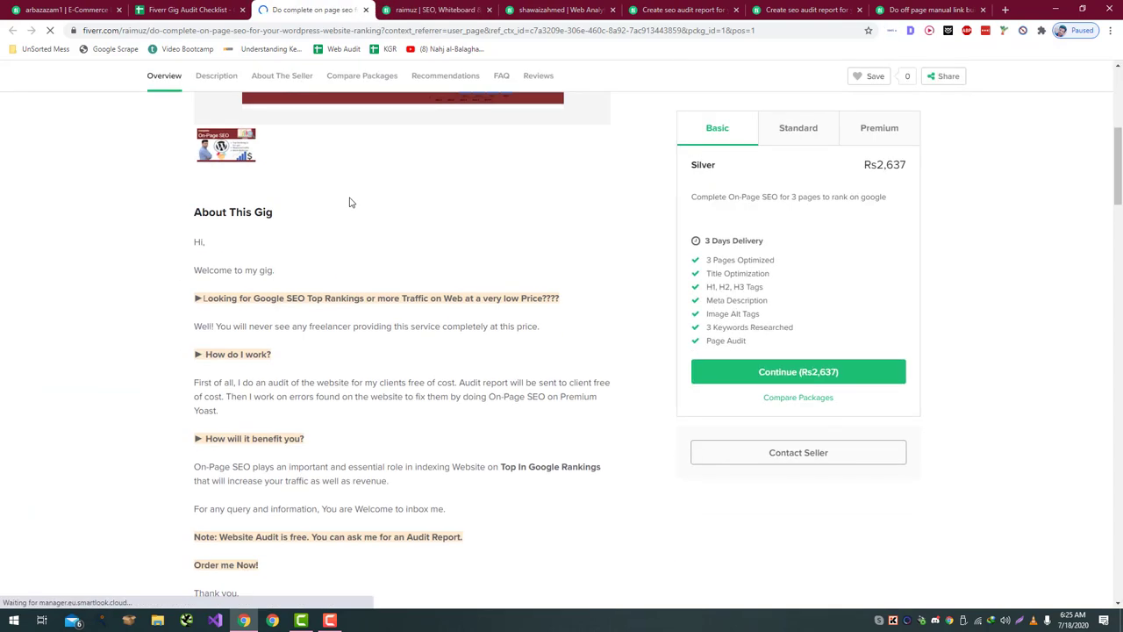
{"action": "scroll", "coordinate": [350, 203], "scroll_direction": "down", "scroll_amount": 1}
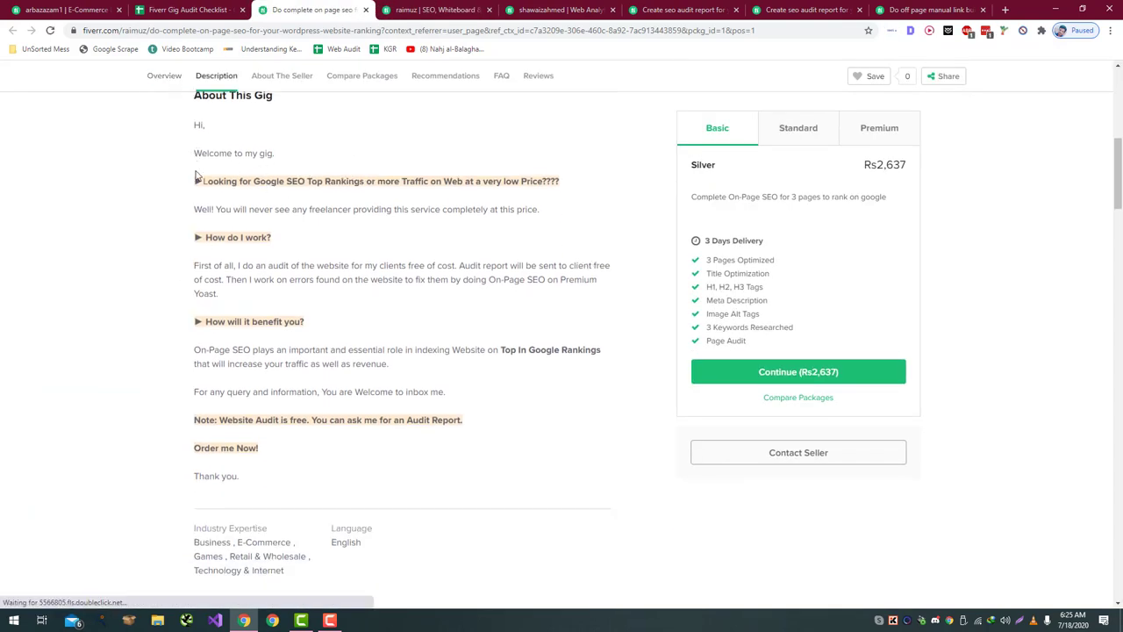
{"action": "double_click", "coordinate": [262, 154]}
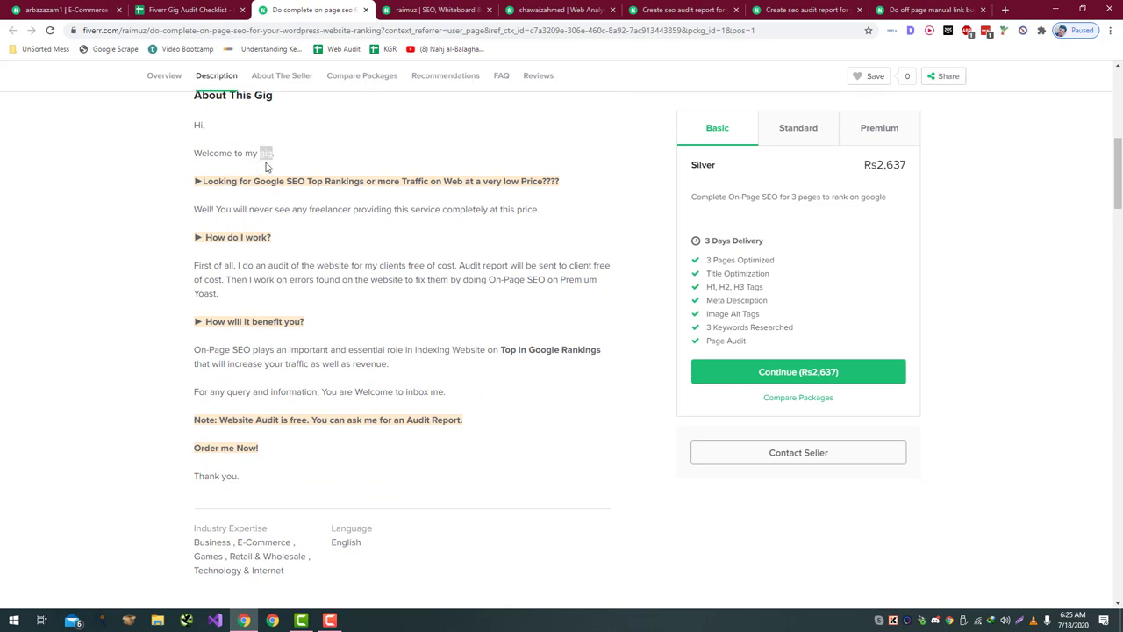
{"action": "mouse_move", "coordinate": [195, 182]}
{"action": "left_mouse_down"}
{"action": "mouse_move", "coordinate": [358, 194]}
{"action": "mouse_move", "coordinate": [364, 183]}
{"action": "mouse_move", "coordinate": [453, 181]}
{"action": "left_mouse_up"}
{"action": "left_click", "coordinate": [496, 178]}
{"action": "left_click_drag", "start_coordinate": [575, 183], "coordinate": [236, 189]}
{"action": "left_click_drag", "start_coordinate": [236, 185], "coordinate": [208, 194]}
{"action": "left_click_drag", "start_coordinate": [286, 181], "coordinate": [332, 179]}
{"action": "scroll", "coordinate": [325, 181], "scroll_direction": "up", "scroll_amount": 5}
{"action": "scroll", "coordinate": [316, 193], "scroll_direction": "down", "scroll_amount": 2}
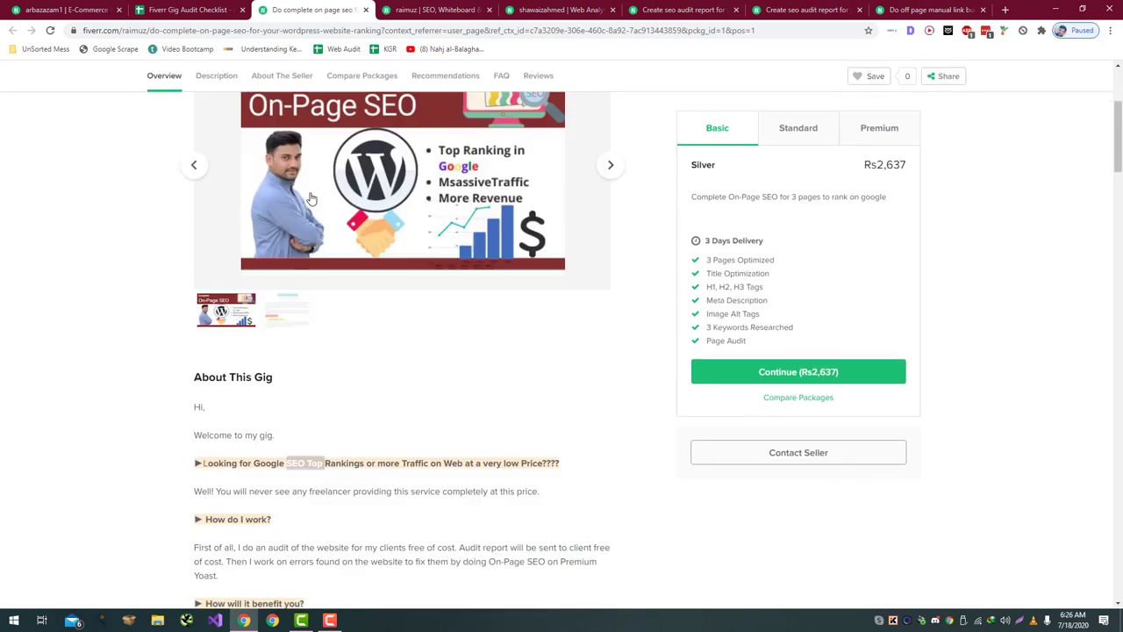
{"action": "scroll", "coordinate": [311, 199], "scroll_direction": "down", "scroll_amount": 2}
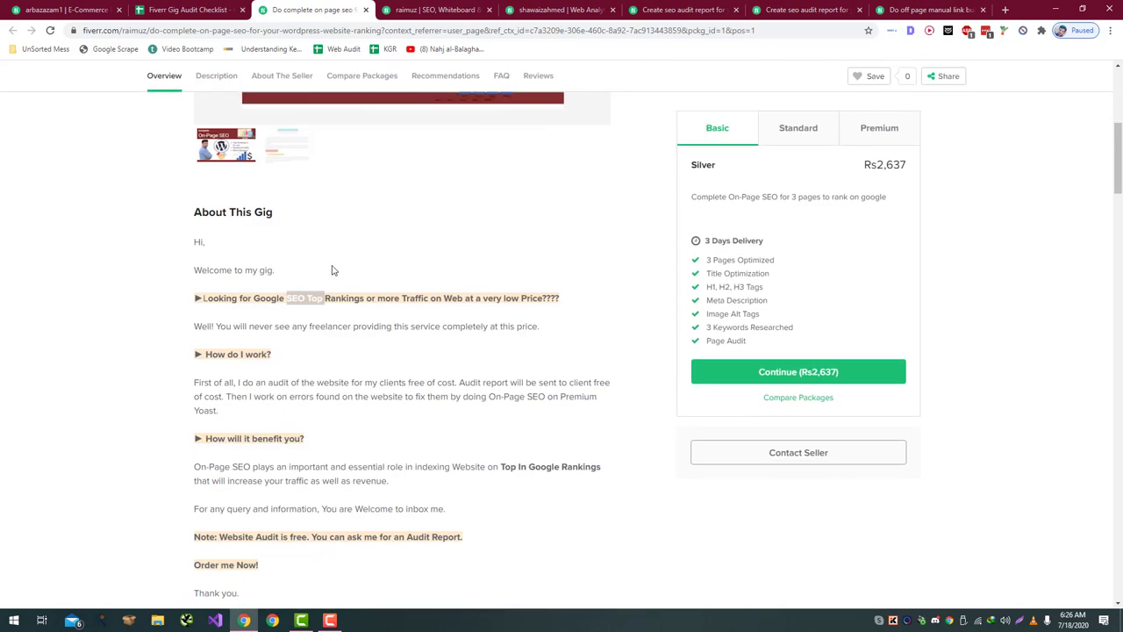
- Read on, highlighting the 'You will never see' sentence and the free audit paragraph
{"action": "left_click_drag", "start_coordinate": [217, 329], "coordinate": [194, 326]}
{"action": "left_click", "coordinate": [575, 334]}
{"action": "left_click", "coordinate": [224, 327]}
{"action": "left_click_drag", "start_coordinate": [257, 325], "coordinate": [381, 356]}
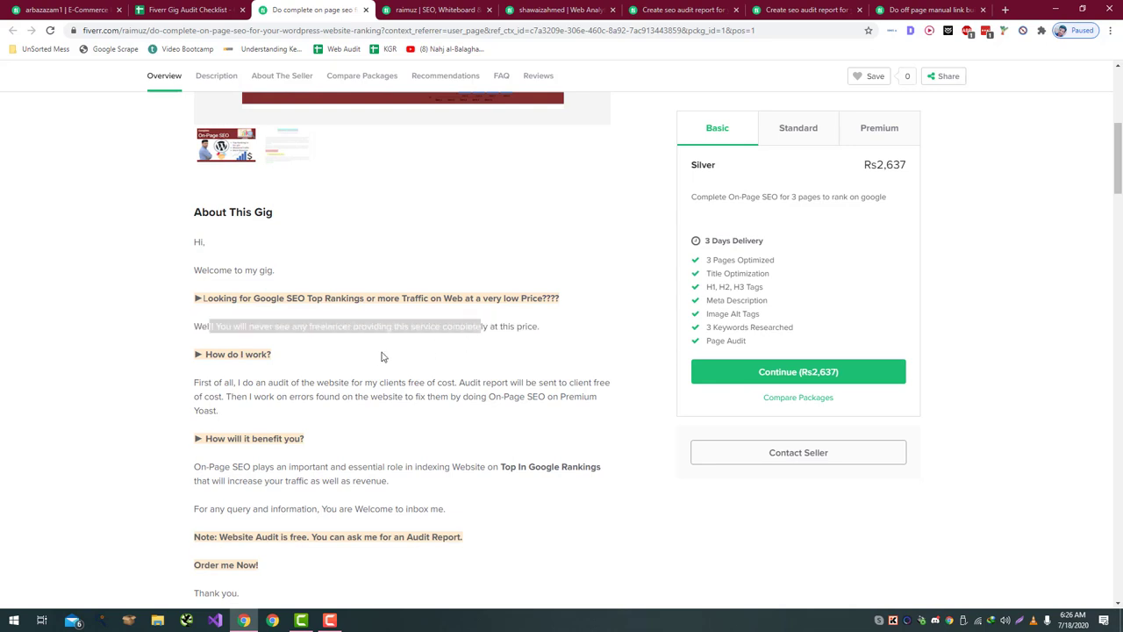
{"action": "scroll", "coordinate": [373, 371], "scroll_direction": "down", "scroll_amount": 1}
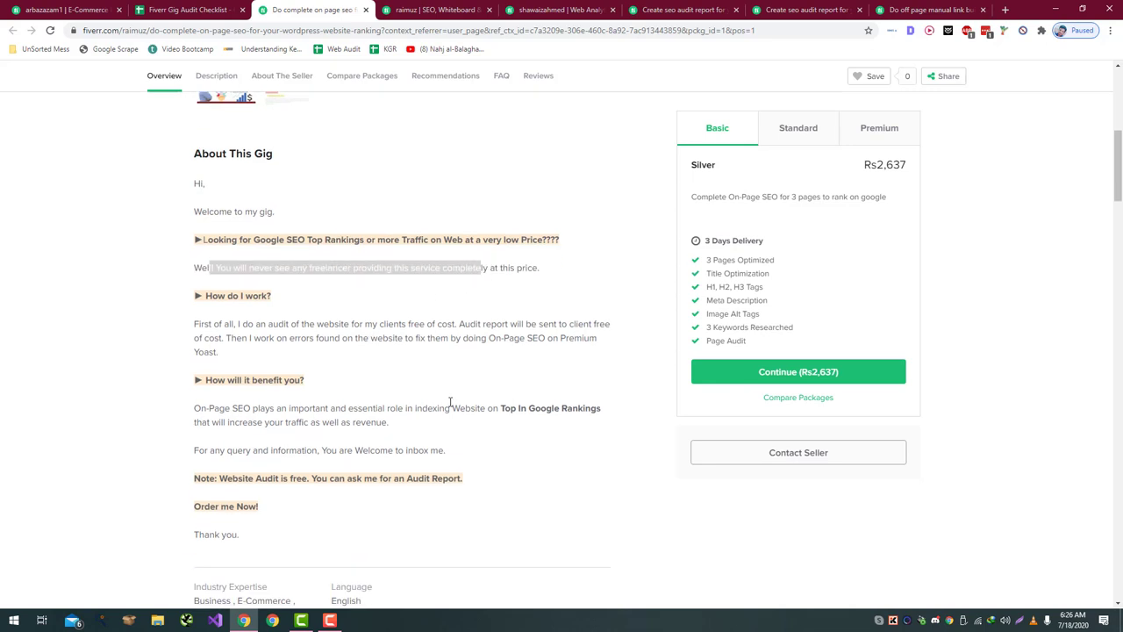
{"action": "left_click_drag", "start_coordinate": [236, 324], "coordinate": [456, 323]}
{"action": "left_click", "coordinate": [451, 324]}
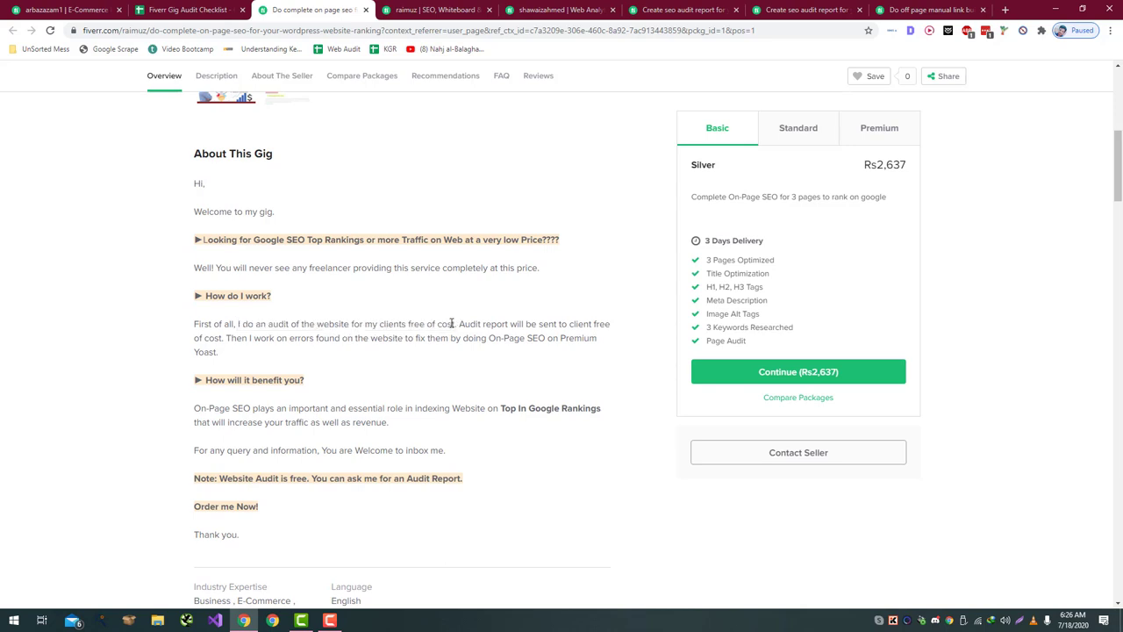
{"action": "left_click_drag", "start_coordinate": [353, 324], "coordinate": [542, 374]}
{"action": "left_click", "coordinate": [527, 378]}
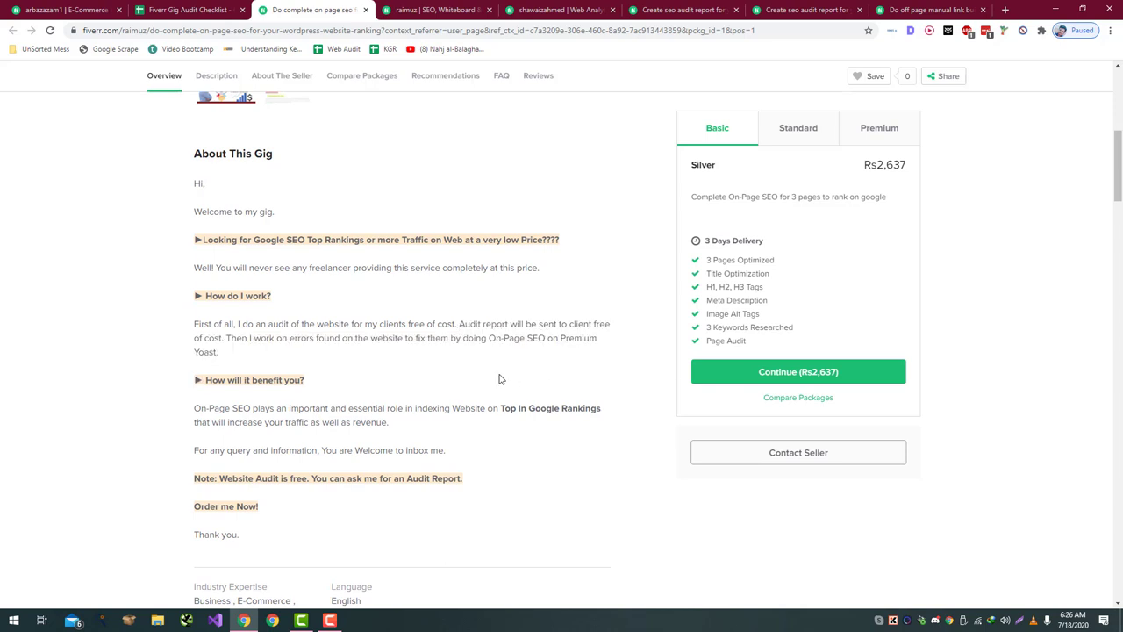
{"action": "left_click_drag", "start_coordinate": [219, 353], "coordinate": [176, 328]}
- Read the On-Page SEO benefit sentence and the 'Top In Google Rankings' phrase
{"action": "left_click", "coordinate": [135, 378]}
{"action": "scroll", "coordinate": [134, 379], "scroll_direction": "down", "scroll_amount": 1}
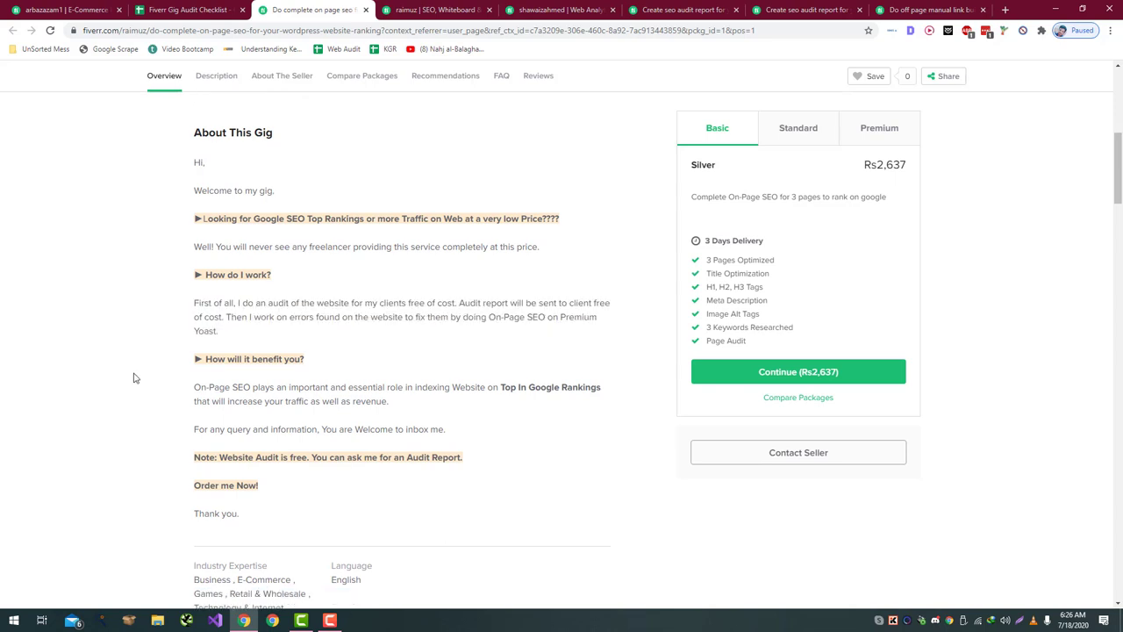
{"action": "scroll", "coordinate": [134, 378], "scroll_direction": "down", "scroll_amount": 2}
{"action": "scroll", "coordinate": [134, 378], "scroll_direction": "up", "scroll_amount": 1}
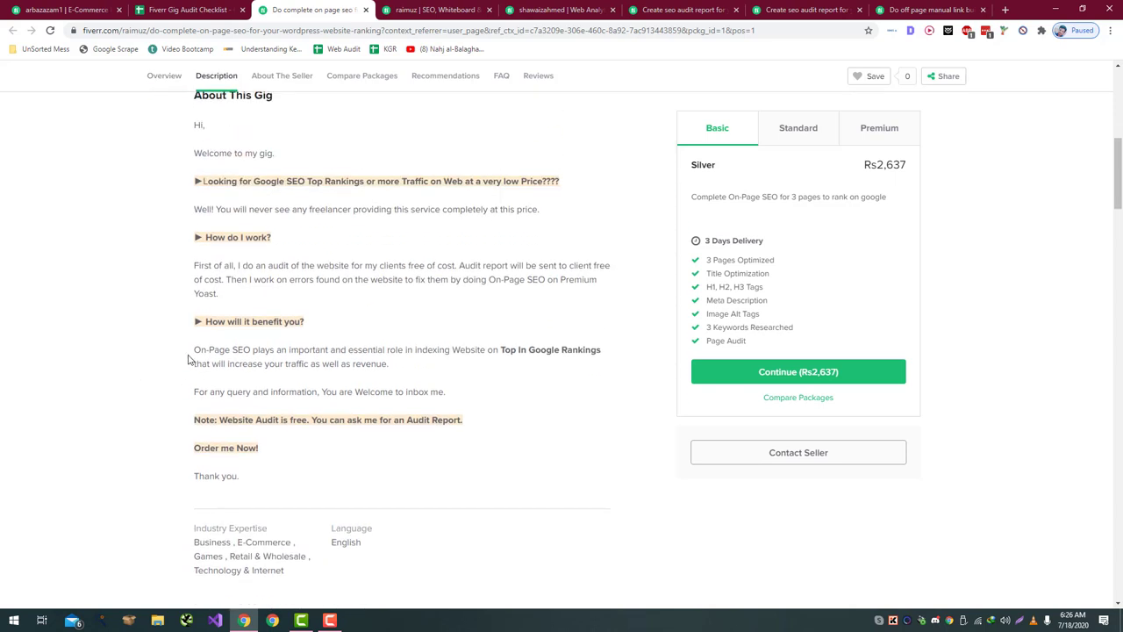
{"action": "left_click_drag", "start_coordinate": [188, 359], "coordinate": [457, 353]}
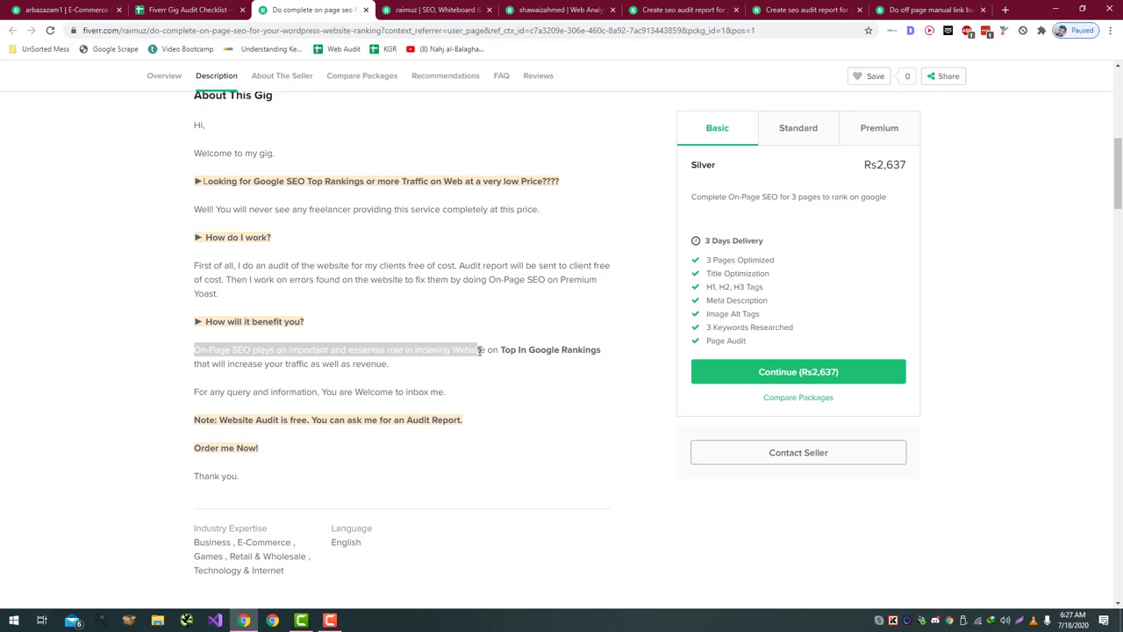
{"action": "left_click_drag", "start_coordinate": [480, 350], "coordinate": [613, 349]}
{"action": "left_click", "coordinate": [413, 351]}
{"action": "left_click", "coordinate": [513, 351]}
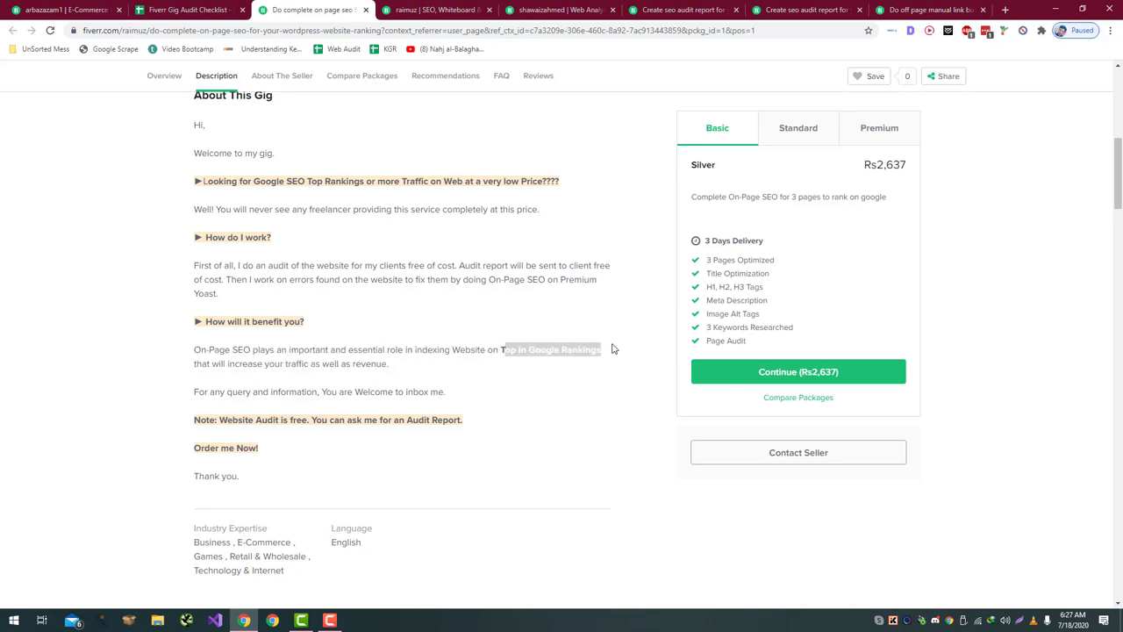
{"action": "left_click", "coordinate": [546, 367]}
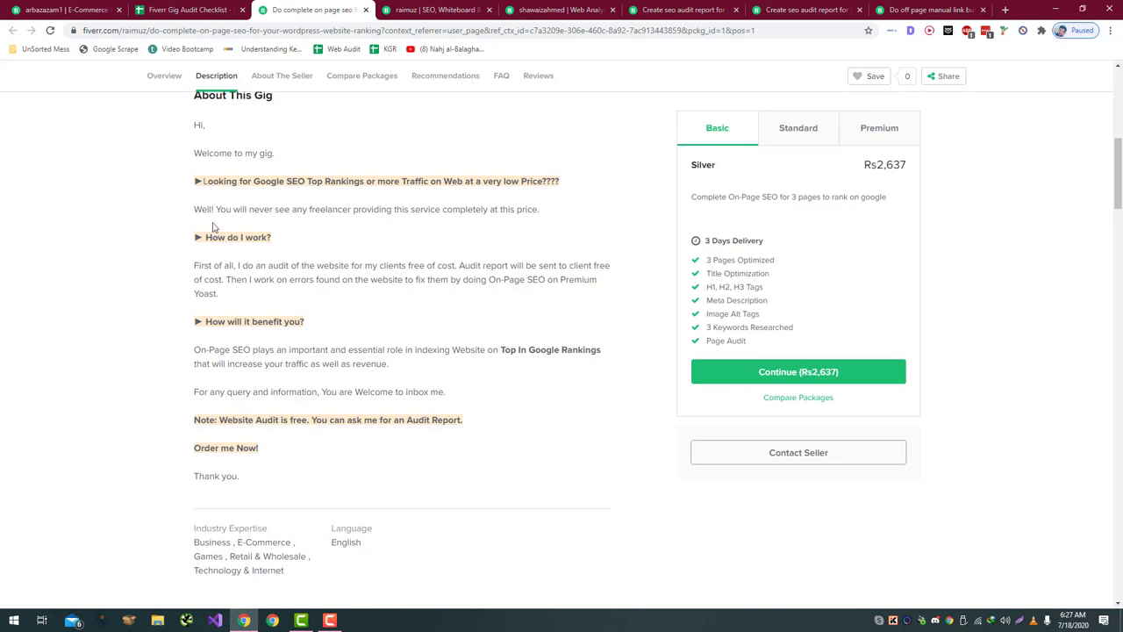
- Read the free Website Audit note and 'Order me Now!' line, then go back to the checklist
{"action": "left_click_drag", "start_coordinate": [220, 420], "coordinate": [465, 420]}
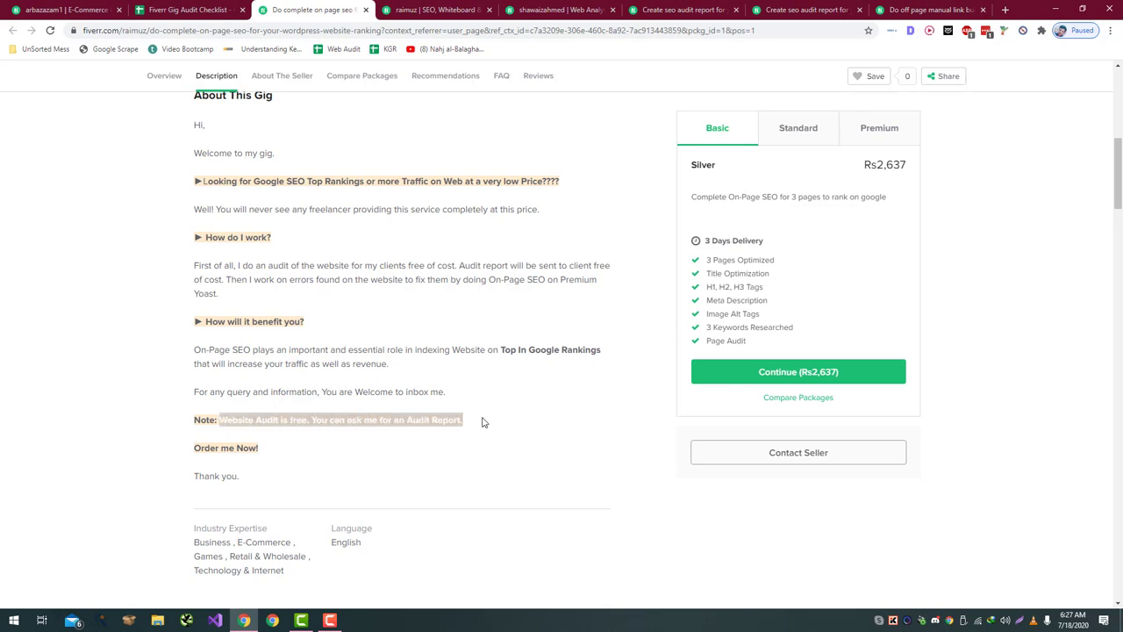
{"action": "left_click", "coordinate": [482, 422]}
{"action": "left_click", "coordinate": [221, 421], "text": "shift"}
{"action": "left_click", "coordinate": [217, 447]}
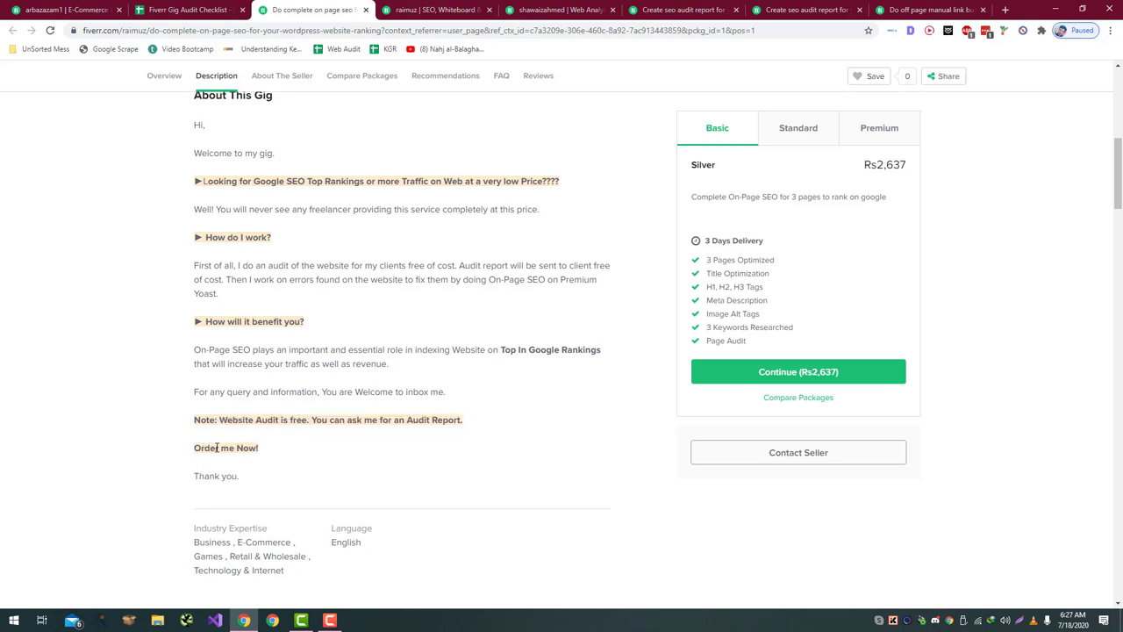
{"action": "triple_click", "coordinate": [217, 448]}
{"action": "left_click", "coordinate": [219, 7]}
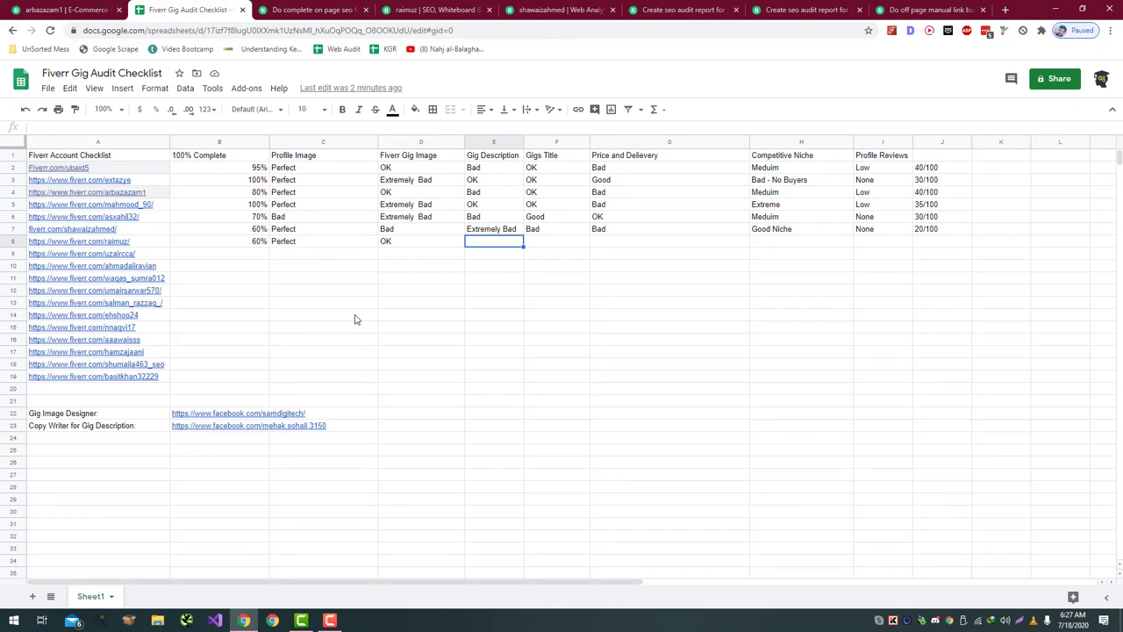
- Rate row 8's Gig Description as Bad
{"action": "type", "text": "Bad"}
{"action": "key", "text": "Return"}
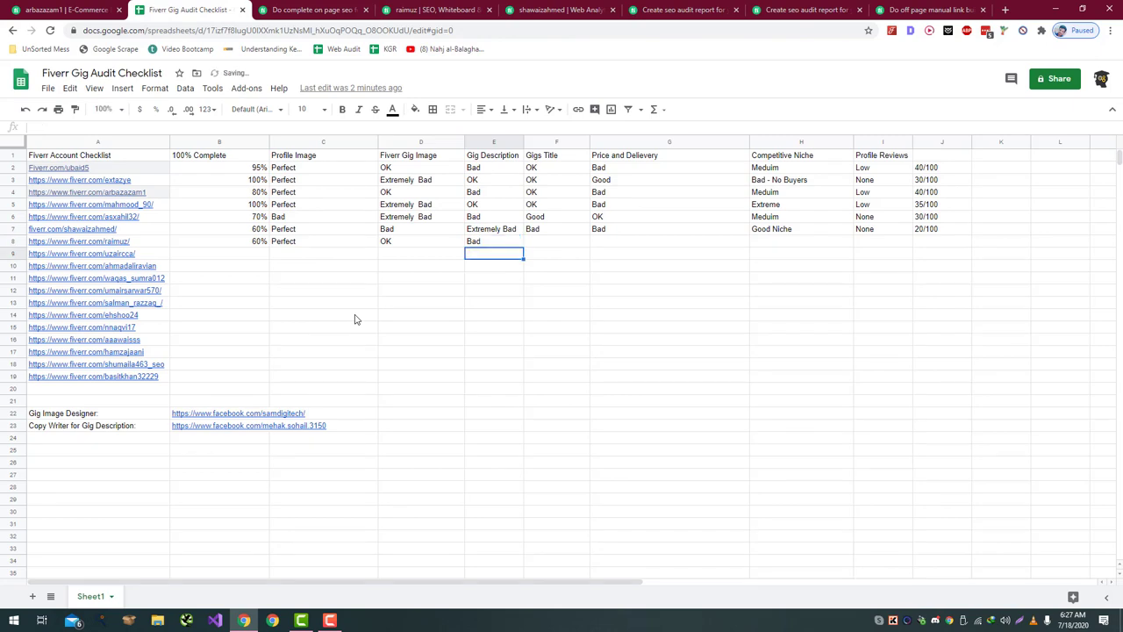
{"action": "key", "text": "Right"}
{"action": "key", "text": "Up"}
- Check the gig title on Fiverr and rate row 8's Gigs Title as Bad
{"action": "key", "text": "ctrl+Tab"}
{"action": "key", "text": "ctrl+shift+Tab"}
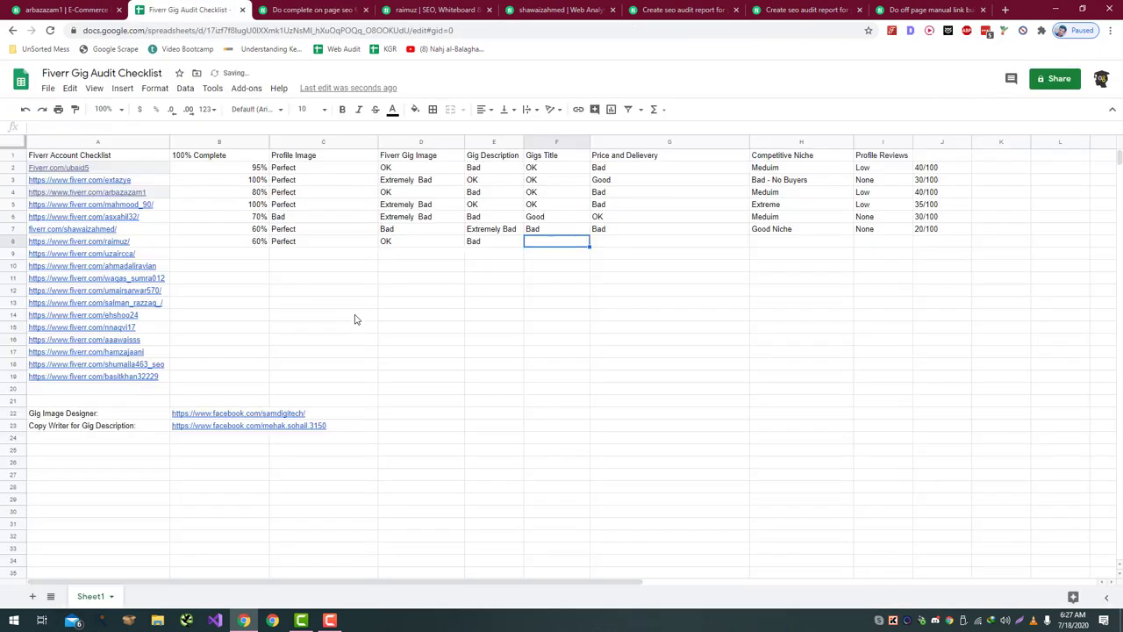
{"action": "key", "text": "ctrl+Tab"}
{"action": "scroll", "coordinate": [296, 484], "scroll_direction": "up", "scroll_amount": 6}
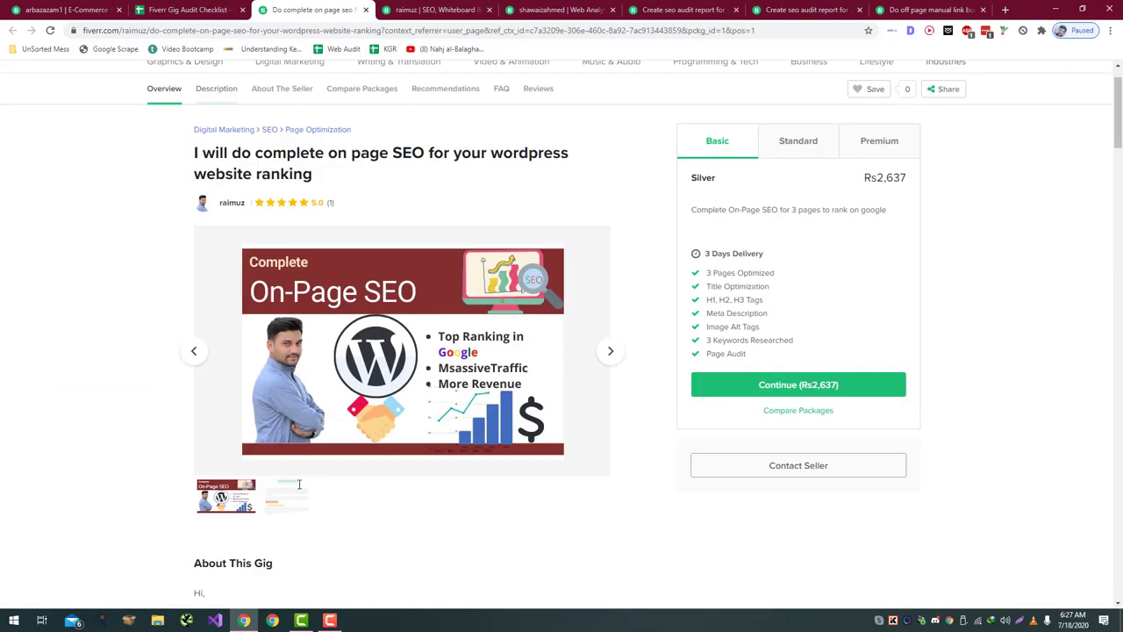
{"action": "triple_click", "coordinate": [298, 230]}
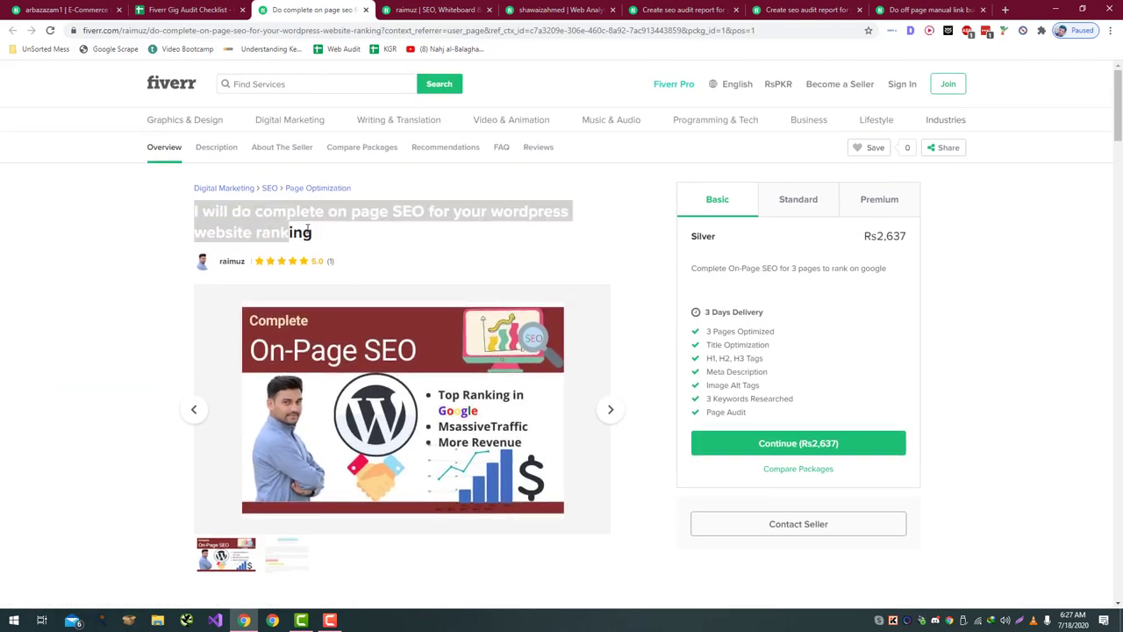
{"action": "left_click_drag", "start_coordinate": [255, 210], "coordinate": [319, 231]}
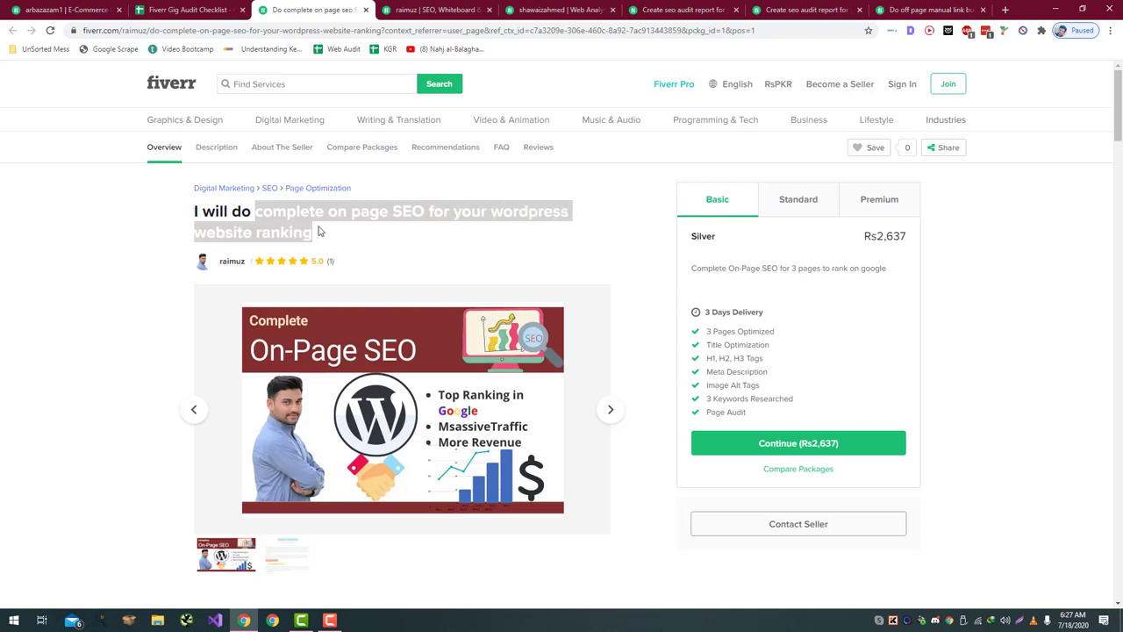
{"action": "left_click", "coordinate": [167, 11]}
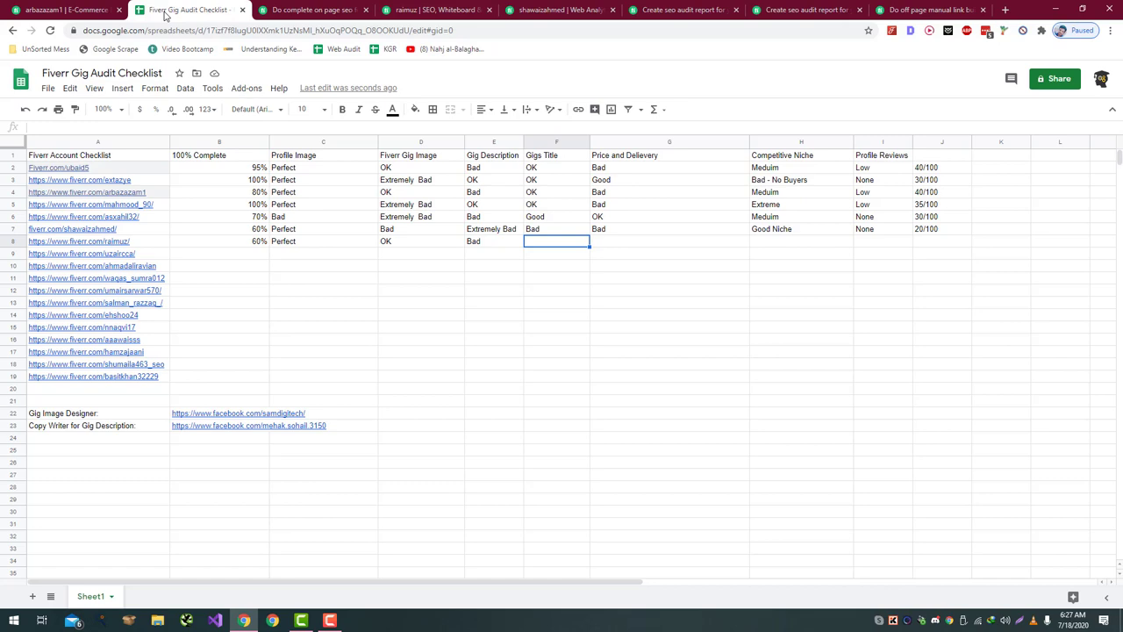
{"action": "type", "text": "Bad"}
{"action": "key", "text": "Return"}
{"action": "key", "text": "Right"}
{"action": "key", "text": "Up"}
- Rate row 8's Price and Delievery as Bad
{"action": "key", "text": "ctrl+Tab"}
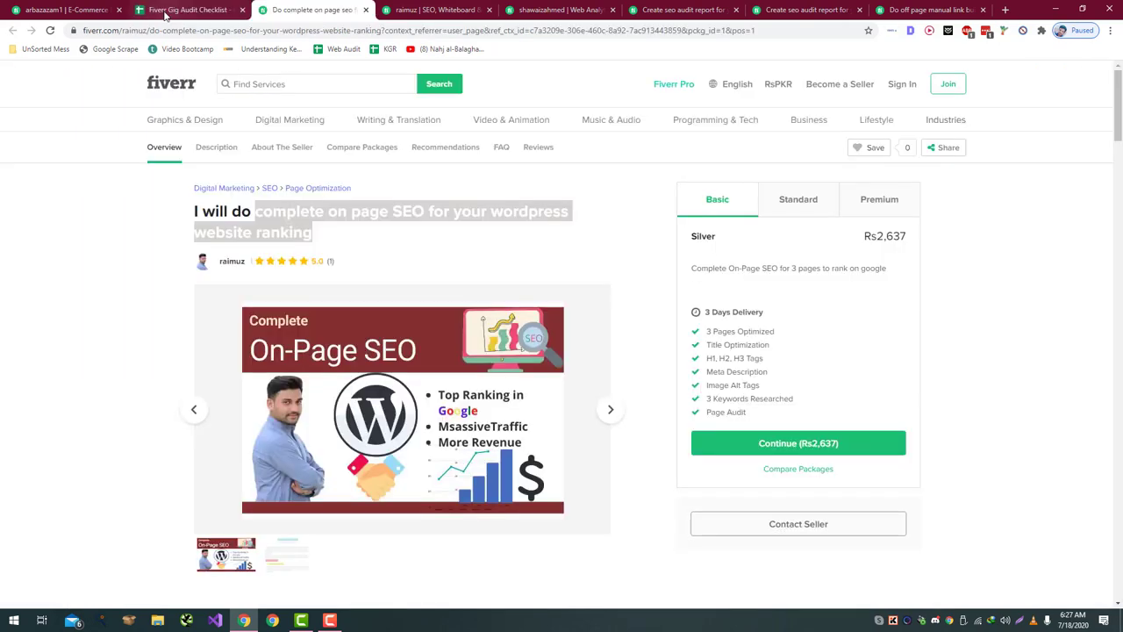
{"action": "key", "text": "ctrl+shift+Tab"}
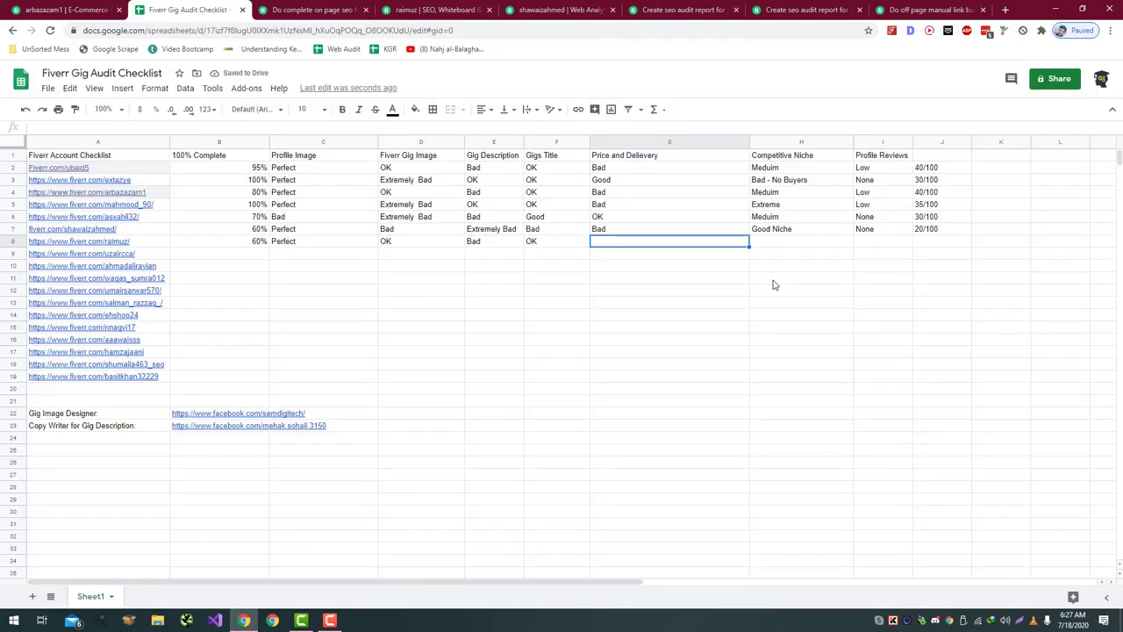
{"action": "type", "text": "Bad"}
{"action": "key", "text": "Return"}
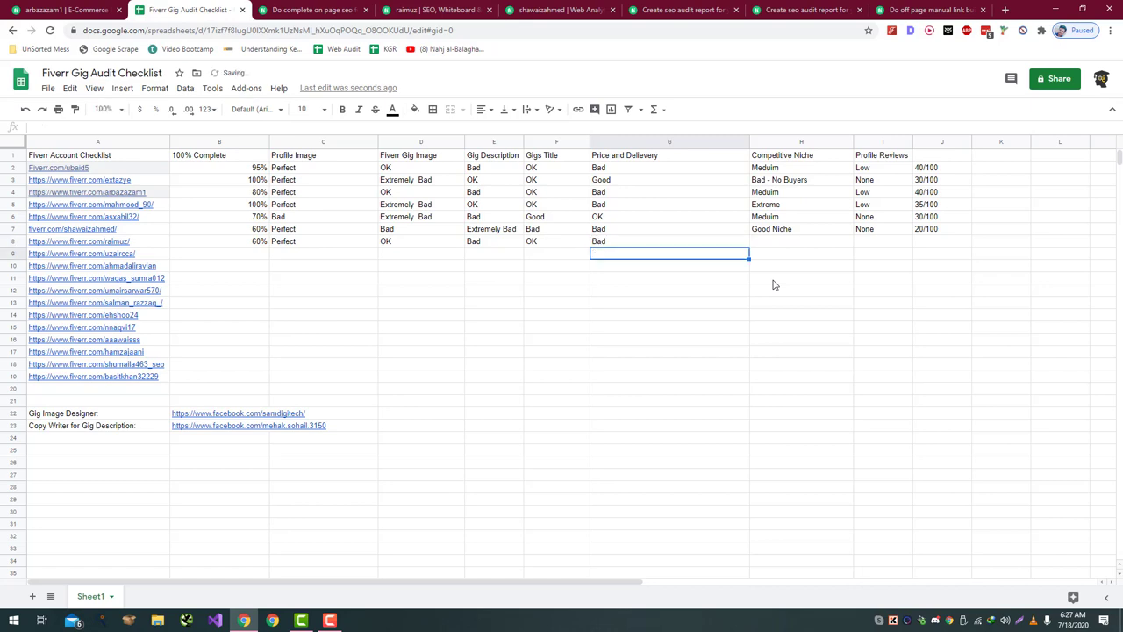
{"action": "key", "text": "Right"}
{"action": "key", "text": "Up"}
- Select the phrase 'on page SEO for your wordpress' in the gig title
{"action": "key", "text": "ctrl+Tab"}
{"action": "key", "text": "ctrl+shift+Tab"}
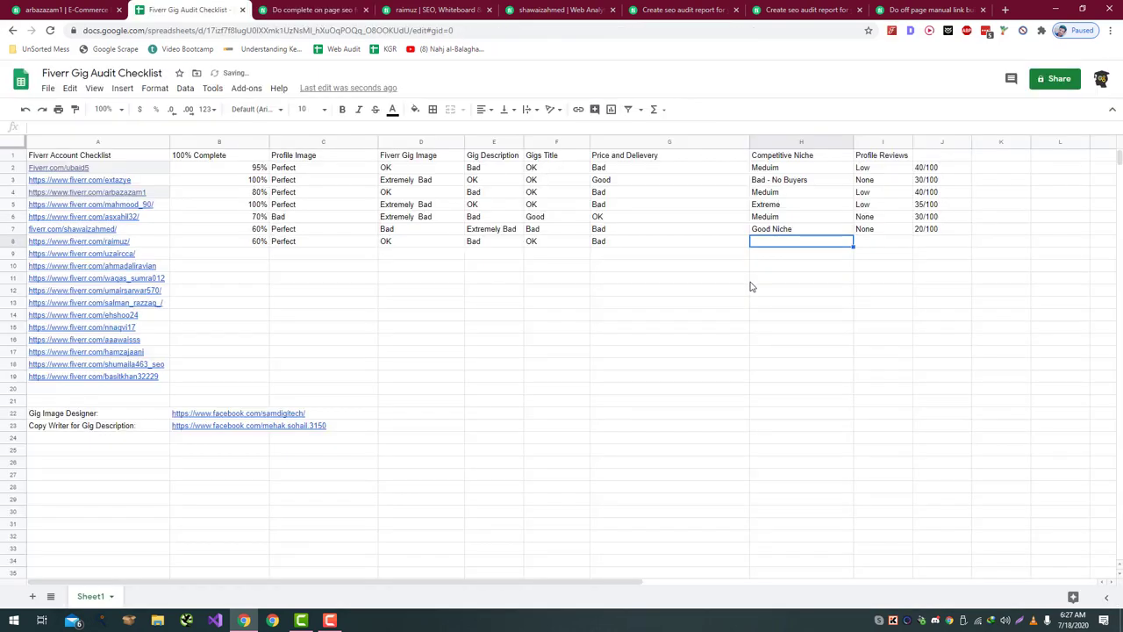
{"action": "key", "text": "ctrl+Tab"}
{"action": "left_click", "coordinate": [263, 220]}
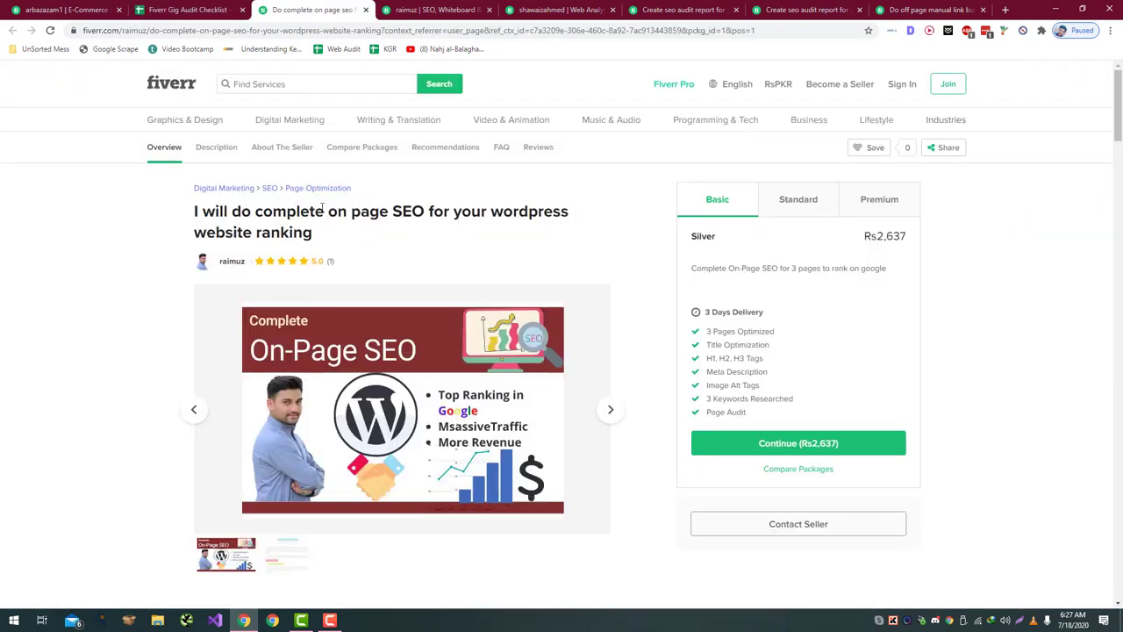
{"action": "left_click_drag", "start_coordinate": [330, 208], "coordinate": [593, 209]}
{"action": "key", "text": "ctrl+c"}
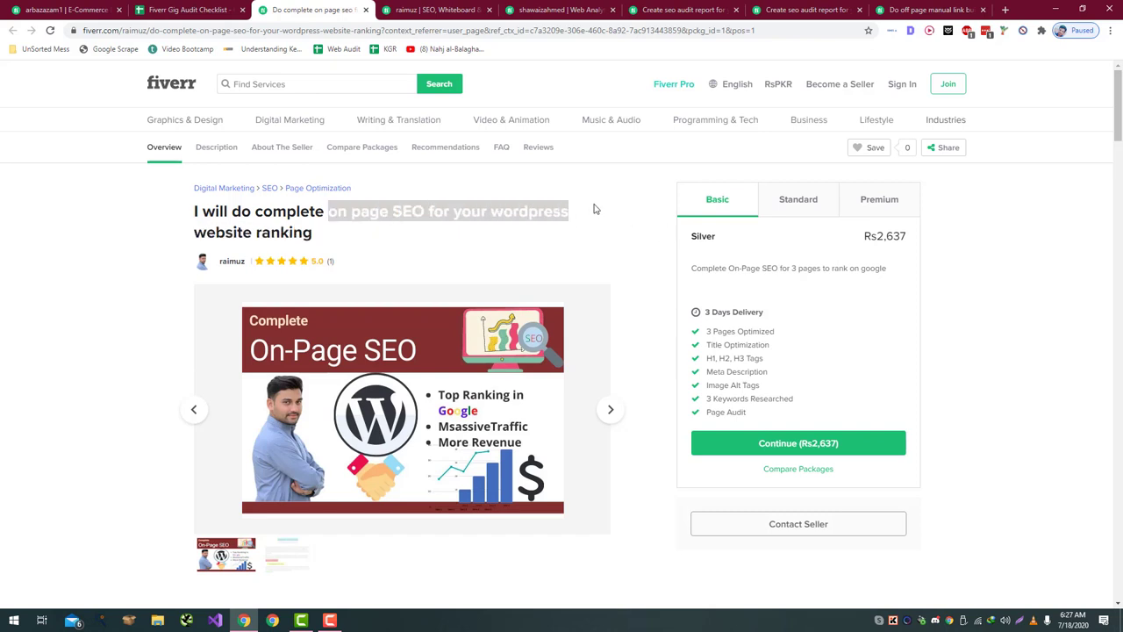
- Search Fiverr for 'on page SEO for your wordpress' (36,469 results), then return to the sheet
{"action": "left_click", "coordinate": [329, 87]}
{"action": "key", "text": "ctrl+v"}
{"action": "key", "text": "Return"}
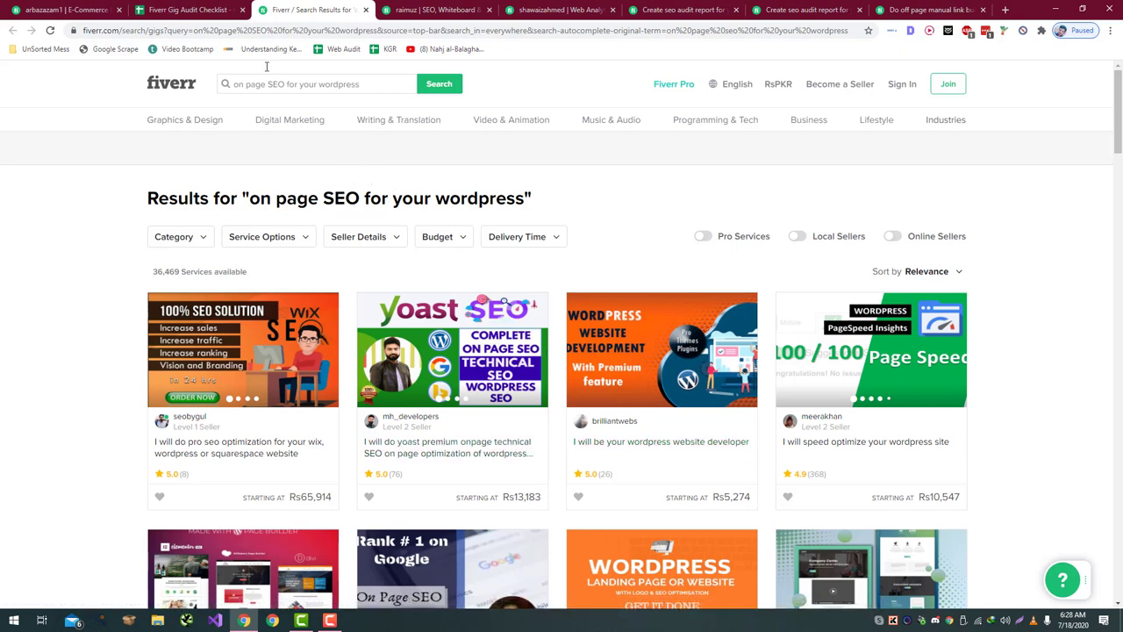
{"action": "left_click", "coordinate": [189, 9]}
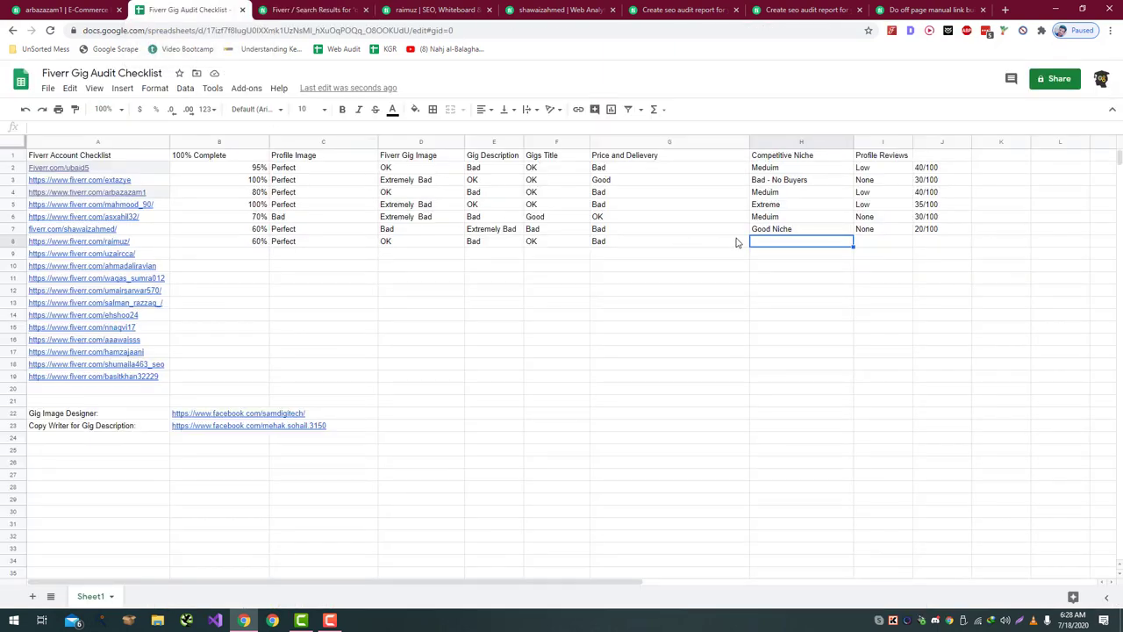
- Rate row 8's Competitive Niche as Meduim
{"action": "type", "text": "B"}
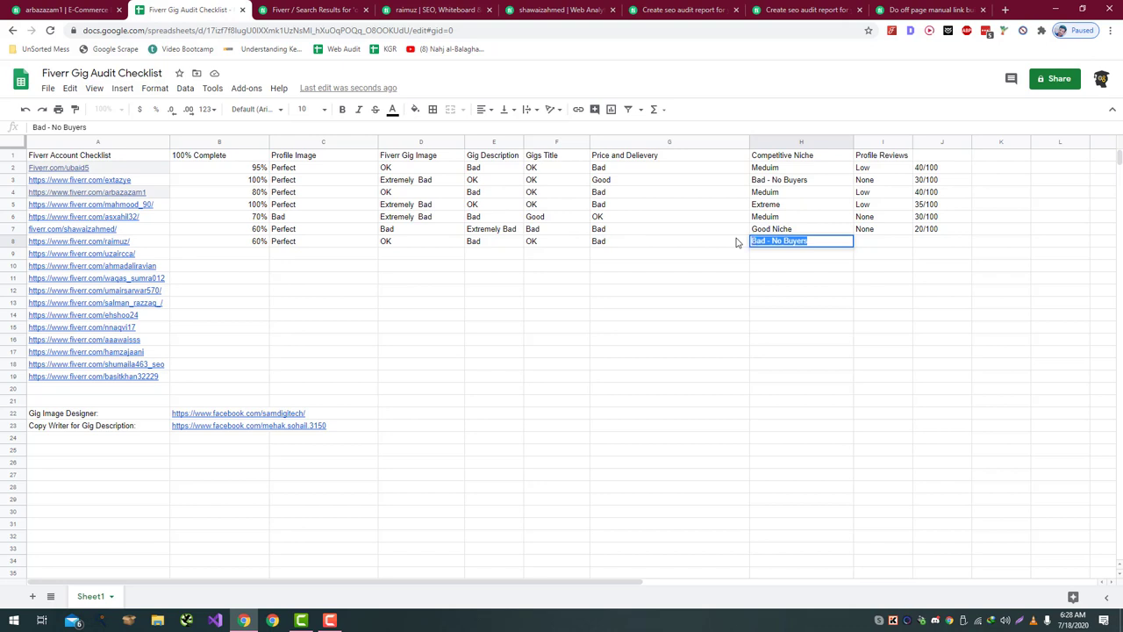
{"action": "key", "text": "BackSpace"}
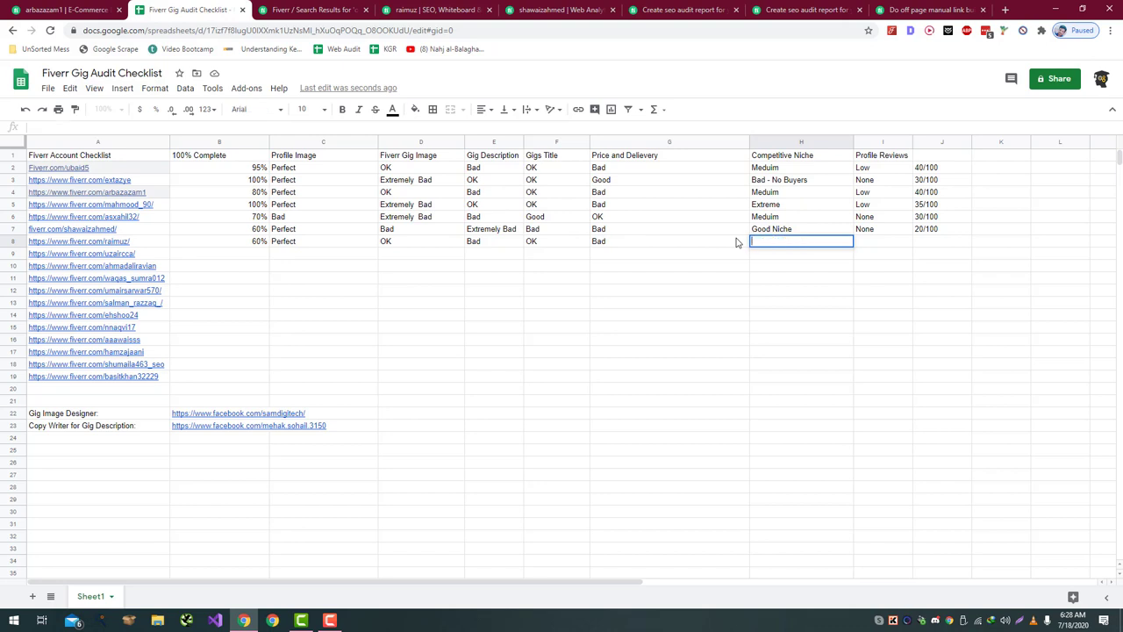
{"action": "type", "text": "Meduim"}
{"action": "key", "text": "Return"}
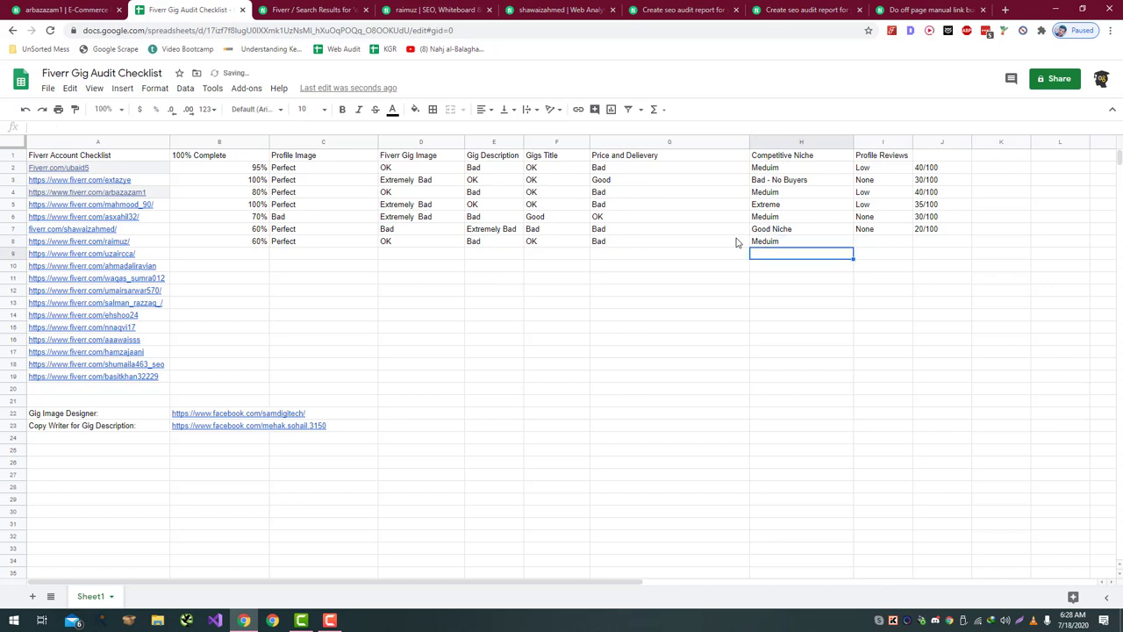
{"action": "key", "text": "Right"}
{"action": "key", "text": "Up"}
- Close the old profile tab and load row 7's seller profile in the Fiverr tab
{"action": "key", "text": "ctrl+Tab"}
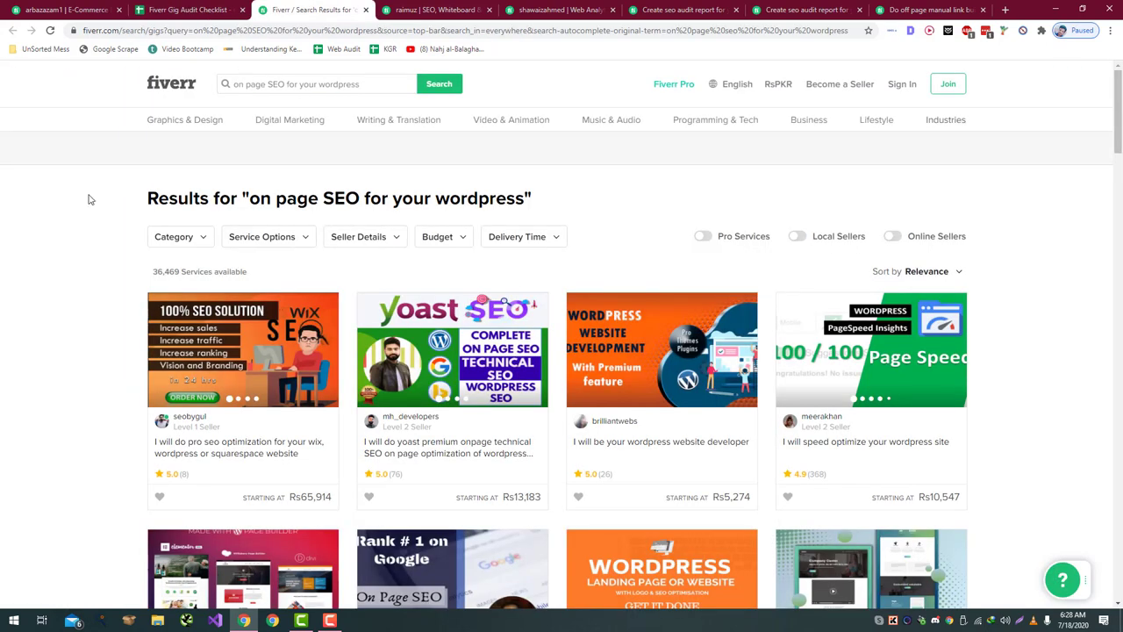
{"action": "left_click", "coordinate": [57, 10]}
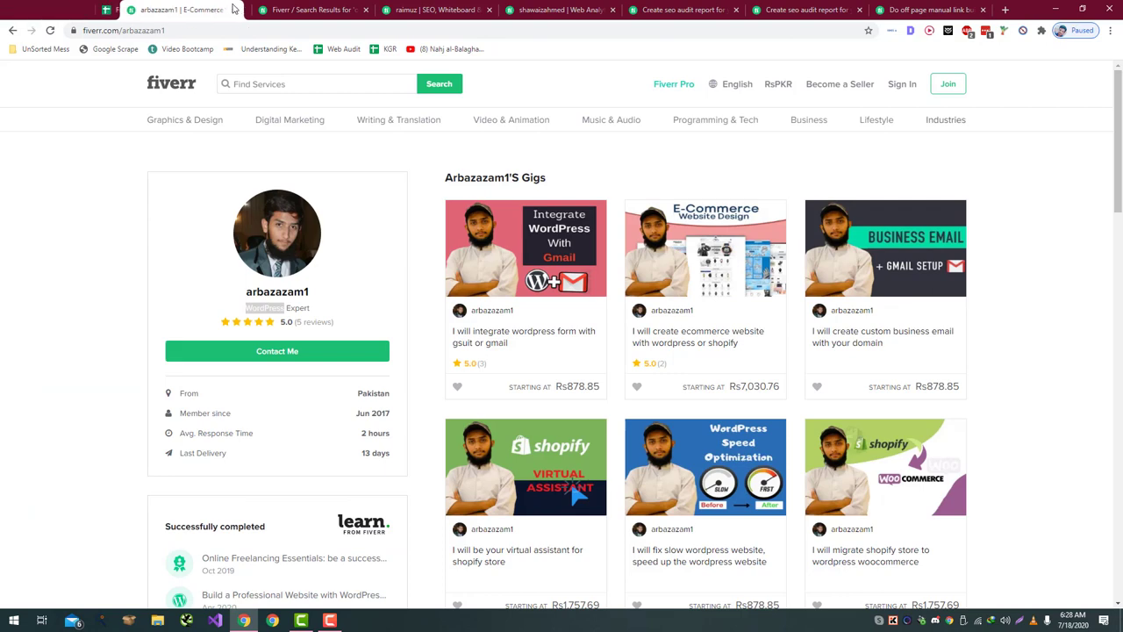
{"action": "key", "text": "ctrl+w"}
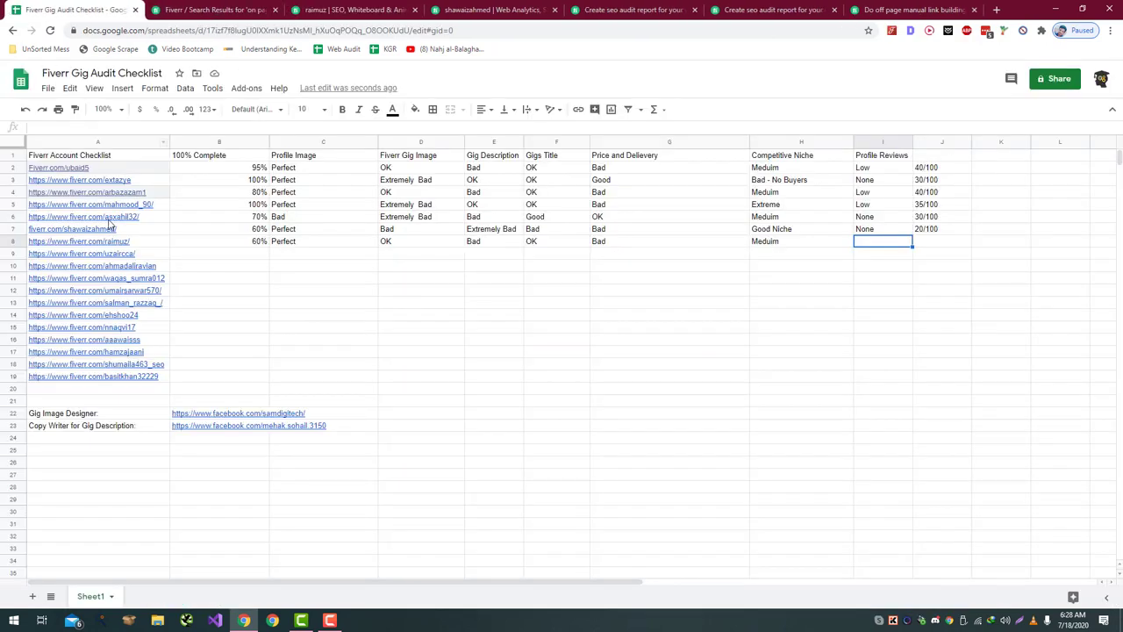
{"action": "left_click", "coordinate": [112, 228]}
{"action": "left_click", "coordinate": [208, 12]}
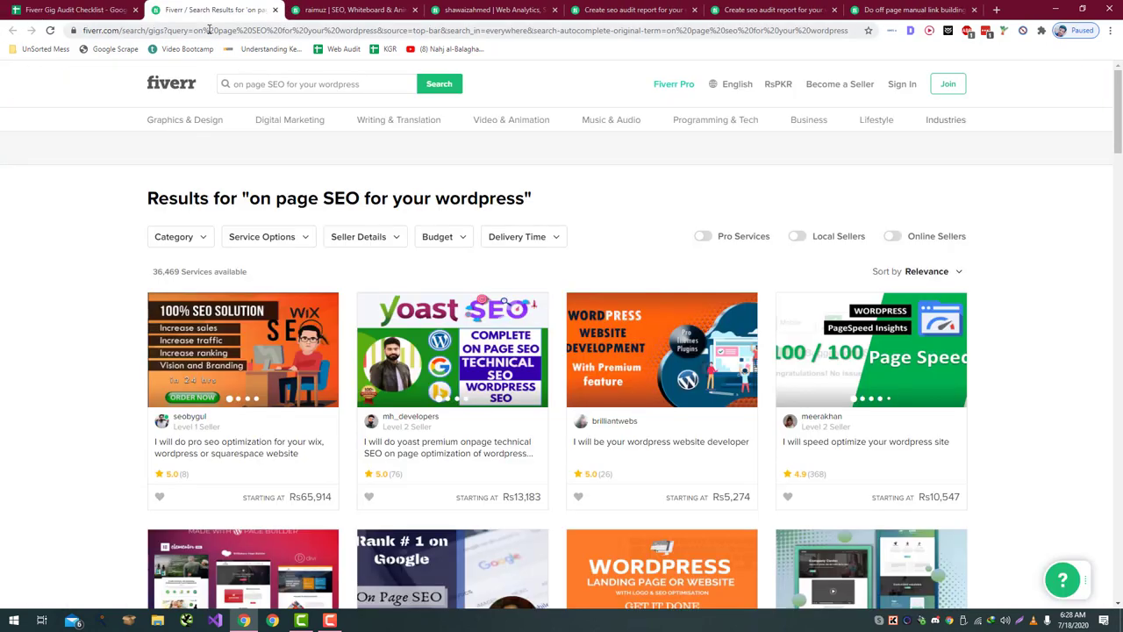
{"action": "left_click", "coordinate": [208, 29]}
{"action": "type", "text": "fiverr.com/shawaizahmed"}
{"action": "key", "text": "Return"}
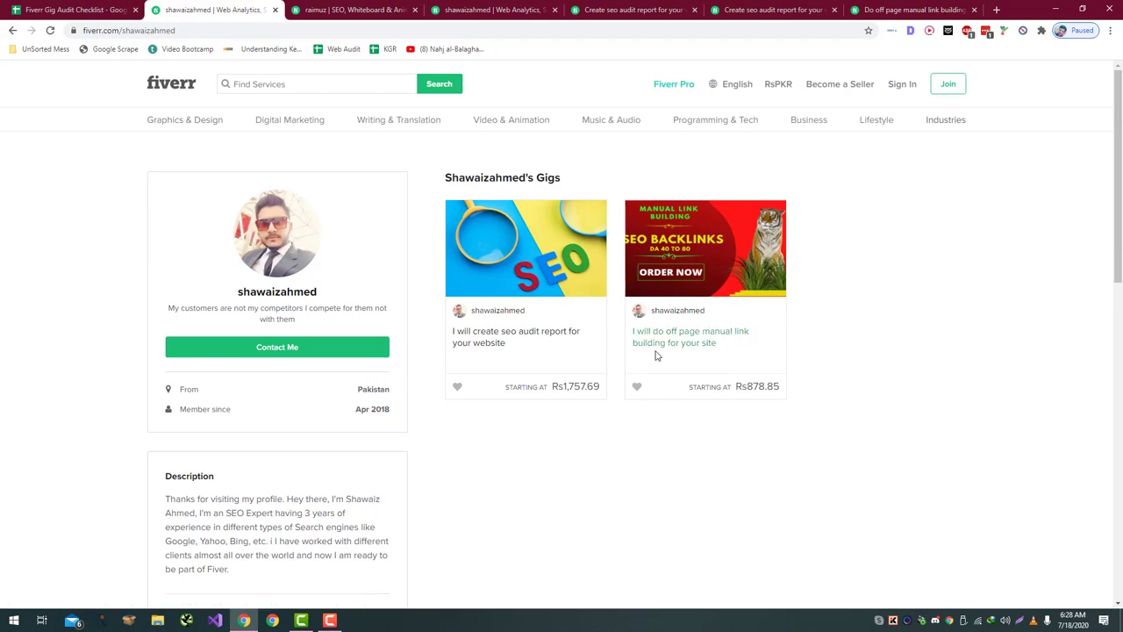
- Enter None for row 8's Profile Reviews and a 10/100 score
{"action": "key", "text": "ctrl+shift+Tab"}
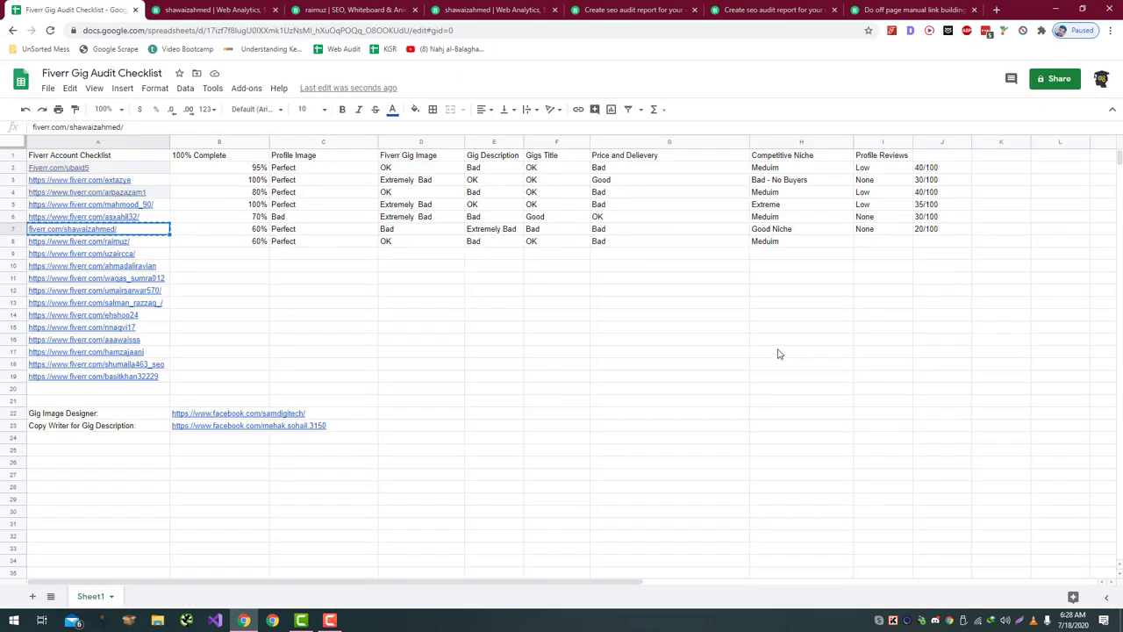
{"action": "key", "text": "ctrl+Tab"}
{"action": "key", "text": "ctrl+Tab"}
{"action": "key", "text": "ctrl+shift+Tab"}
{"action": "key", "text": "ctrl+shift+Tab"}
{"action": "key", "text": "ctrl+Tab"}
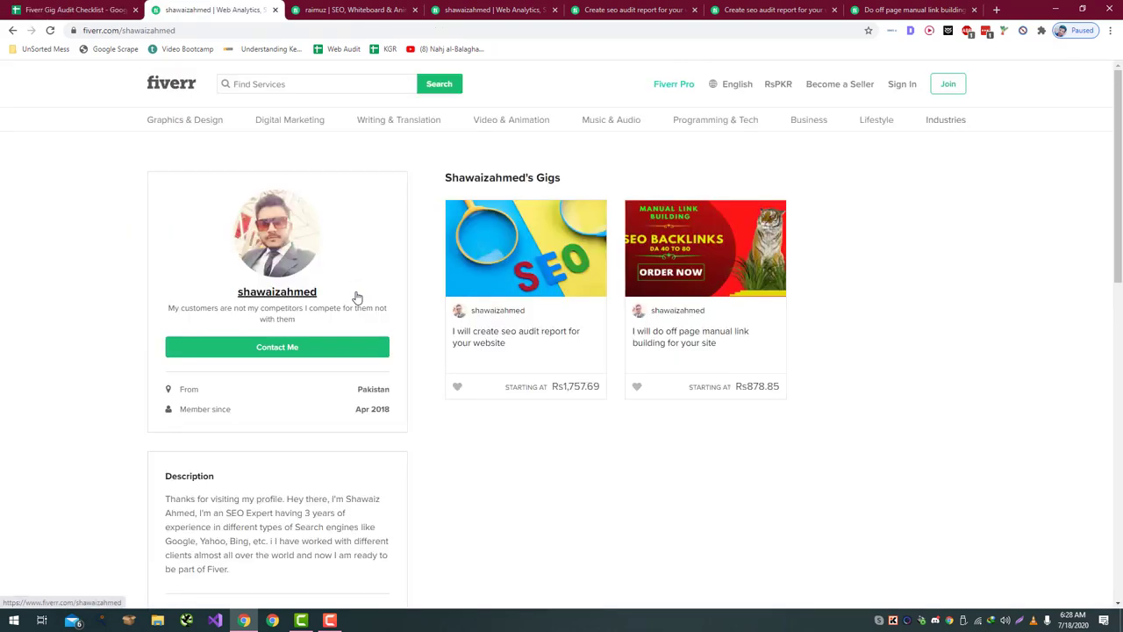
{"action": "key", "text": "ctrl+shift+Tab"}
{"action": "left_click", "coordinate": [867, 245]}
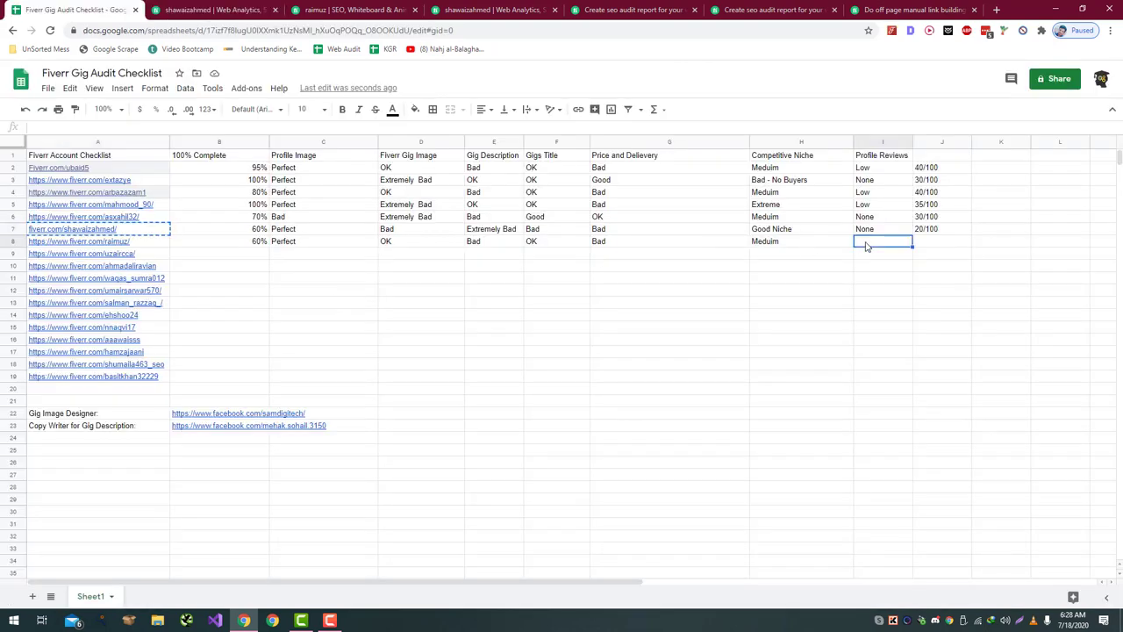
{"action": "type", "text": "None"}
{"action": "key", "text": "Tab"}
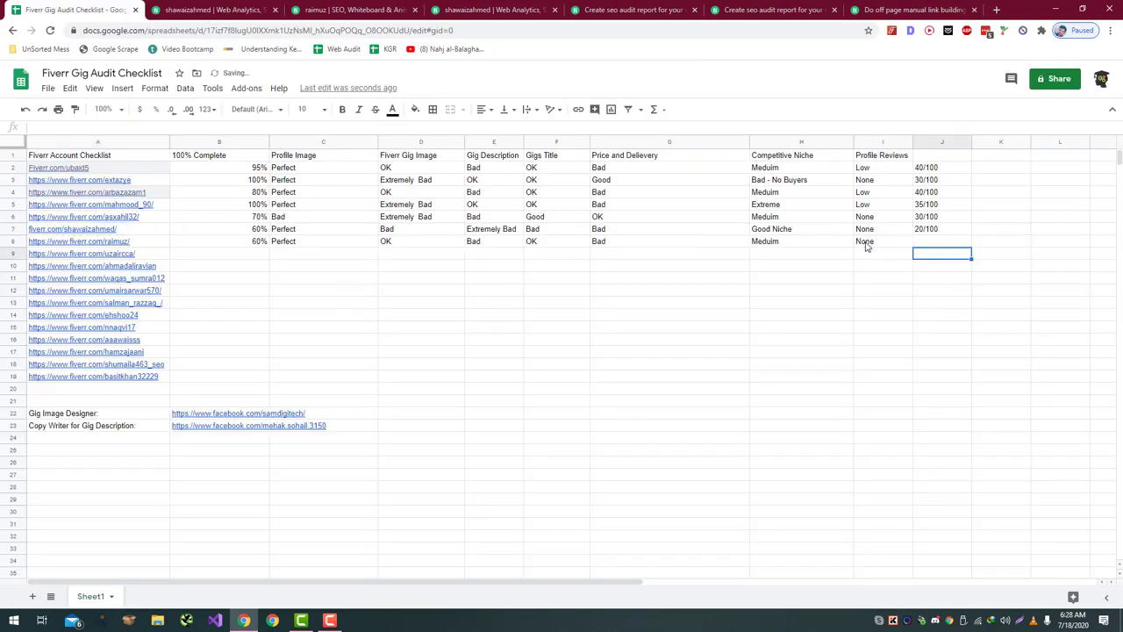
{"action": "type", "text": "10"}
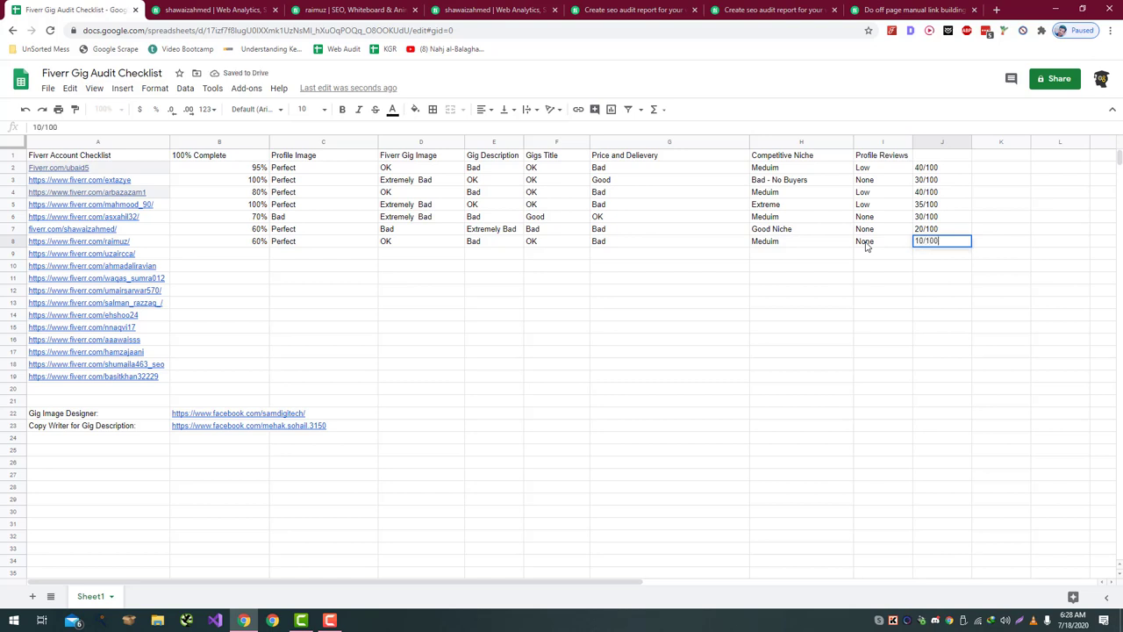
{"action": "type", "text": "/100"}
{"action": "key", "text": "Return"}
- Copy A9's profile link and correct row 8's score to 20/100
{"action": "key", "text": "Left"}
{"action": "key", "text": "Left"}
{"action": "key", "text": "Left"}
{"action": "key", "text": "Left"}
{"action": "key", "text": "Left"}
{"action": "key", "text": "Left"}
{"action": "key", "text": "Left"}
{"action": "key", "text": "Left"}
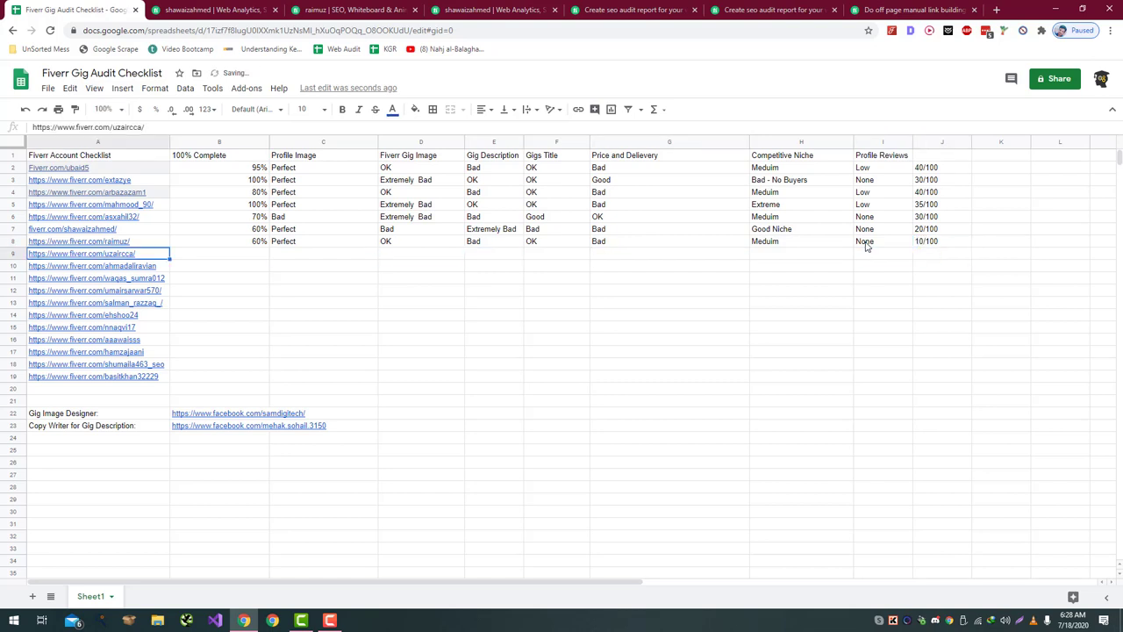
{"action": "key", "text": "ctrl+c"}
{"action": "left_click", "coordinate": [929, 246]}
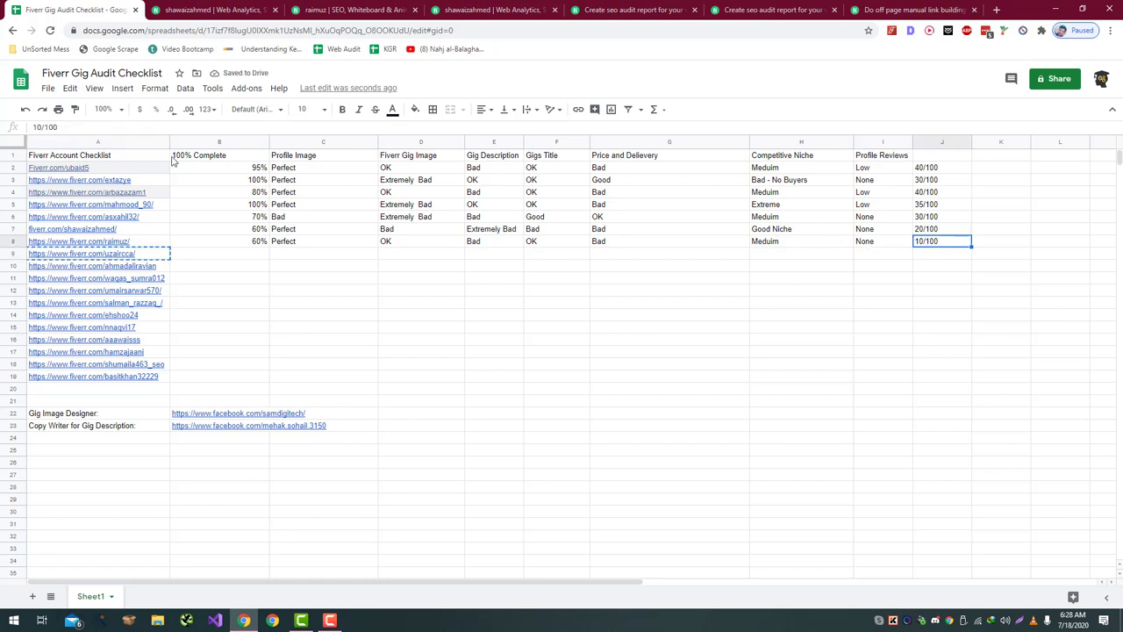
{"action": "left_click", "coordinate": [34, 129]}
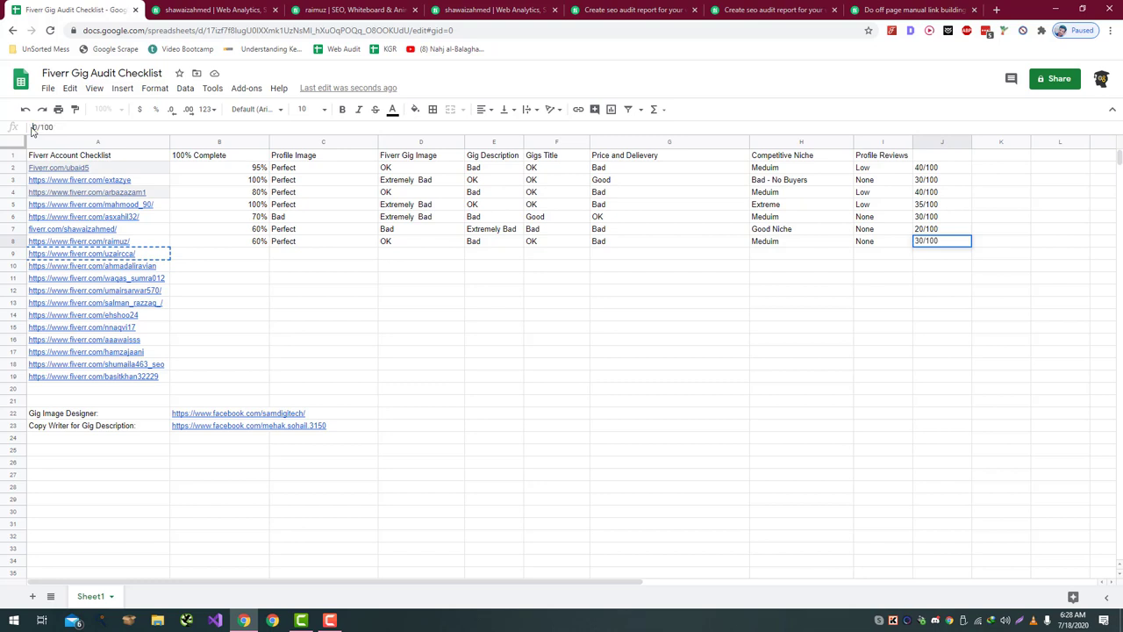
{"action": "key", "text": "BackSpace"}
{"action": "type", "text": "2"}
{"action": "key", "text": "Return"}
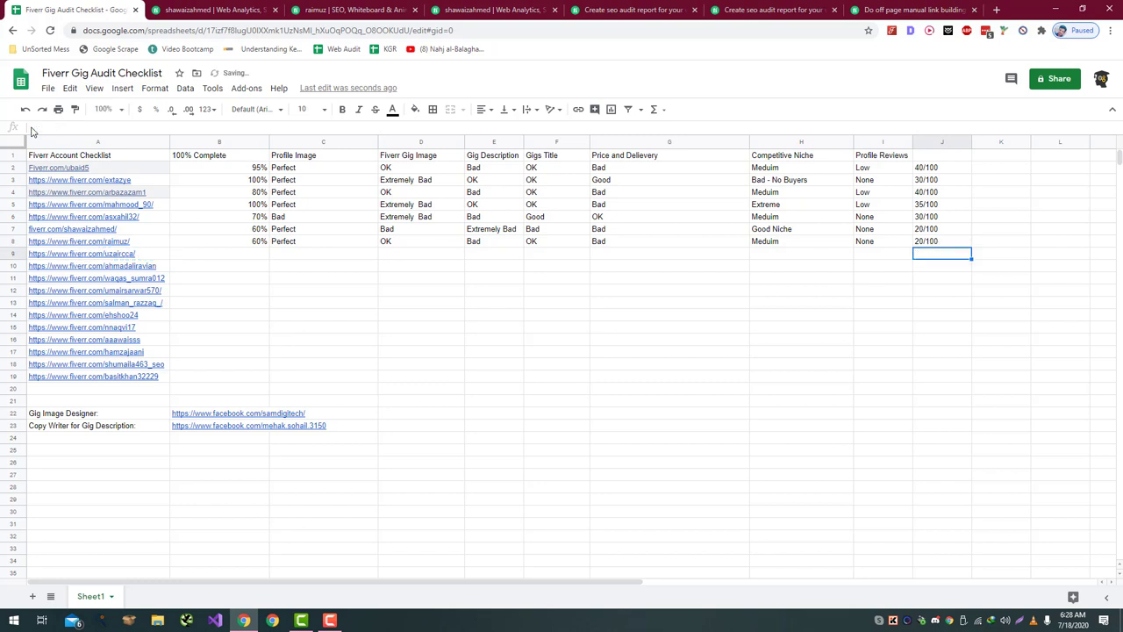
- Paste A9's next seller profile link into the Fiverr tab's address bar
{"action": "left_click", "coordinate": [123, 255]}
{"action": "key", "text": "ctrl+c"}
{"action": "left_click", "coordinate": [183, 9]}
{"action": "left_click", "coordinate": [201, 31]}
{"action": "key", "text": "ctrl+v"}
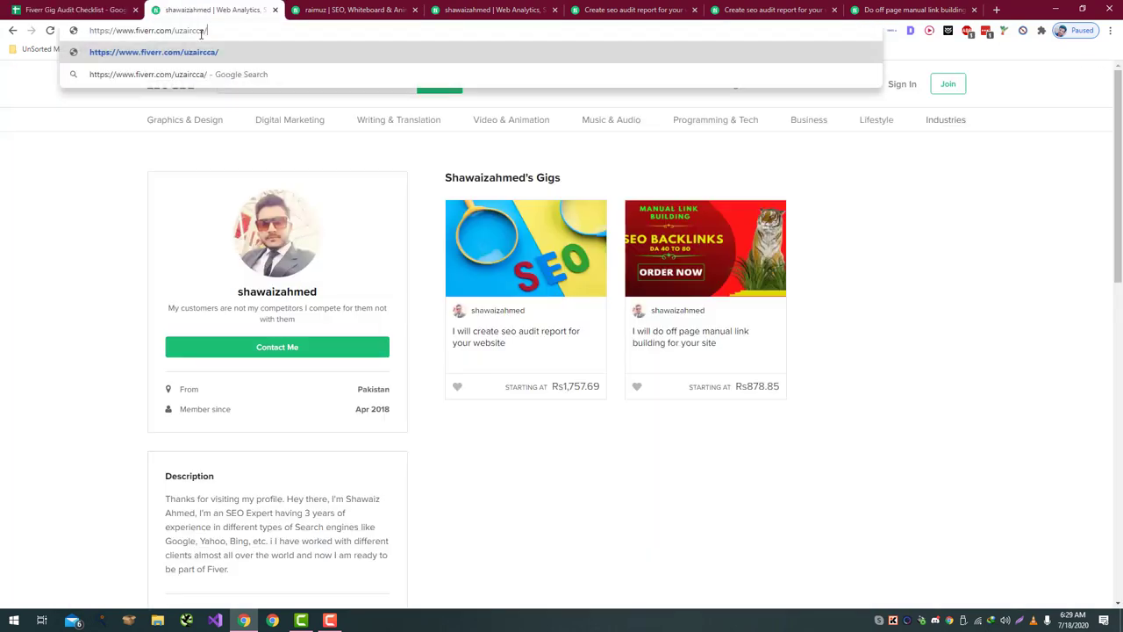
{"action": "key", "text": "Return"}
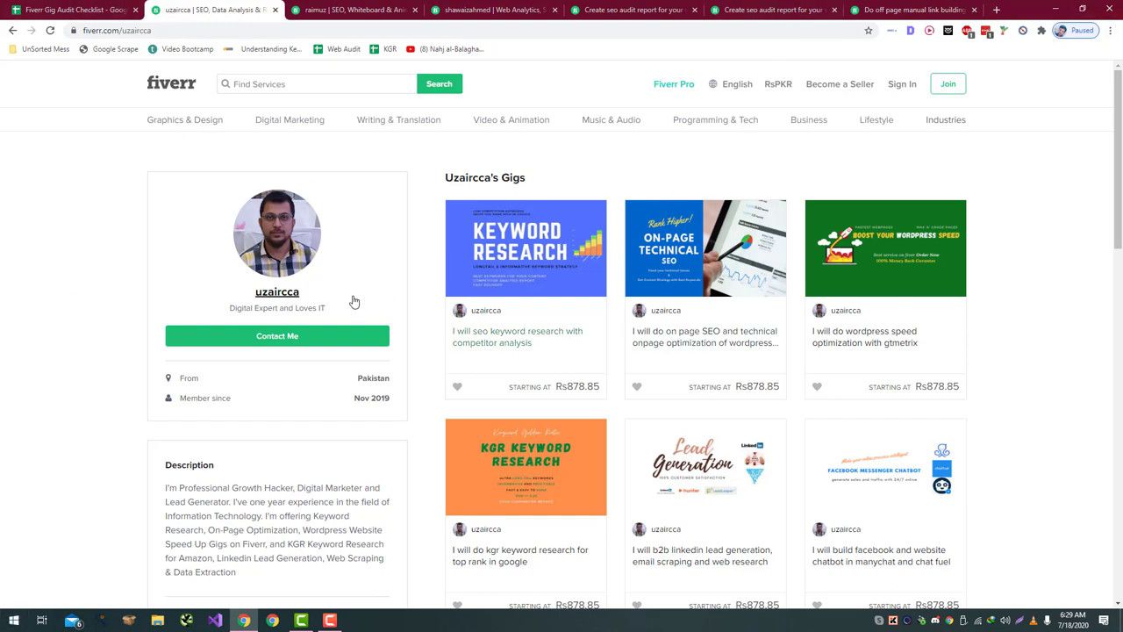
{"action": "left_click_drag", "start_coordinate": [323, 307], "coordinate": [329, 308]}
{"action": "left_click", "coordinate": [331, 308]}
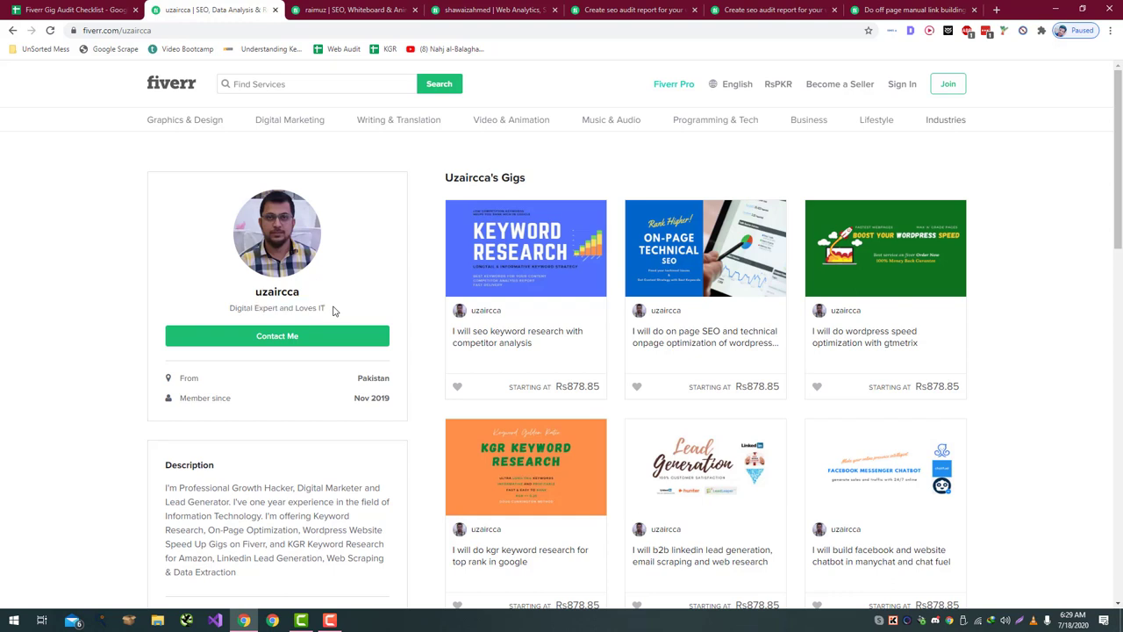
{"action": "scroll", "coordinate": [316, 316], "scroll_direction": "down", "scroll_amount": 2}
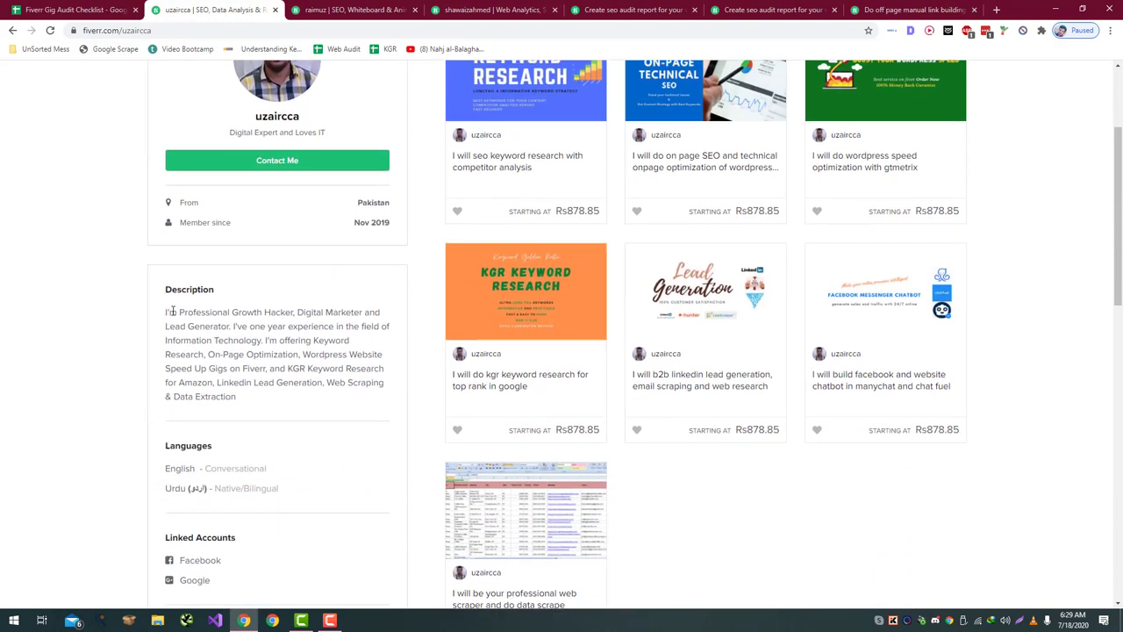
{"action": "left_click_drag", "start_coordinate": [166, 313], "coordinate": [288, 315]}
{"action": "left_click_drag", "start_coordinate": [169, 313], "coordinate": [396, 327]}
{"action": "left_click_drag", "start_coordinate": [262, 340], "coordinate": [241, 421]}
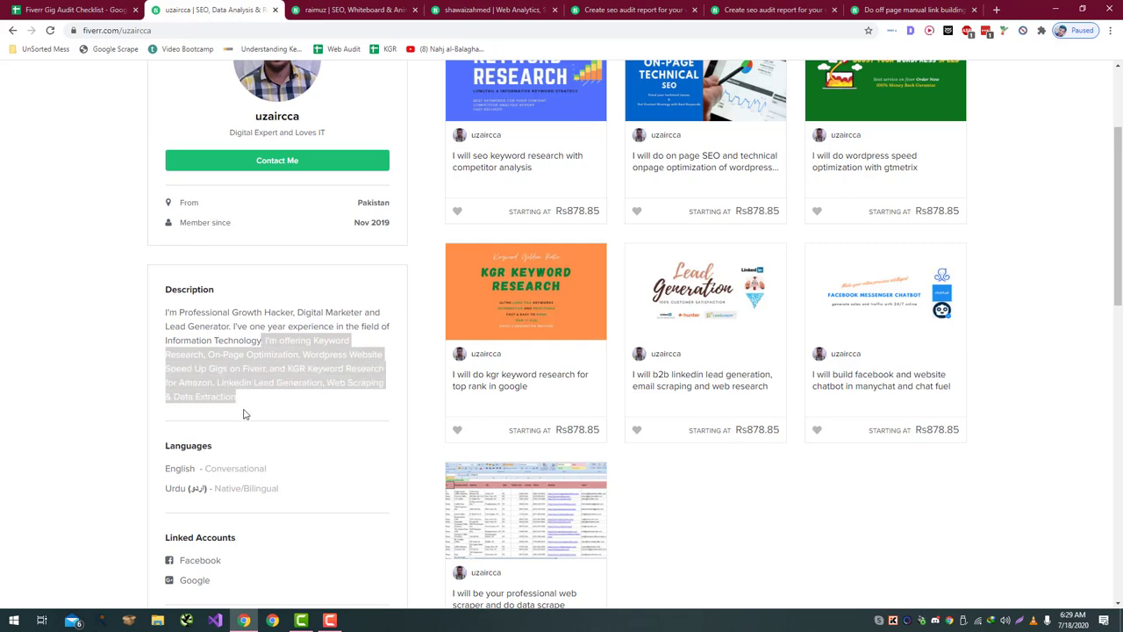
{"action": "left_click", "coordinate": [244, 415]}
- Review the profile's education and certifications, including DigiSkills 2019, then return to the checklist
{"action": "scroll", "coordinate": [246, 409], "scroll_direction": "down", "scroll_amount": 2}
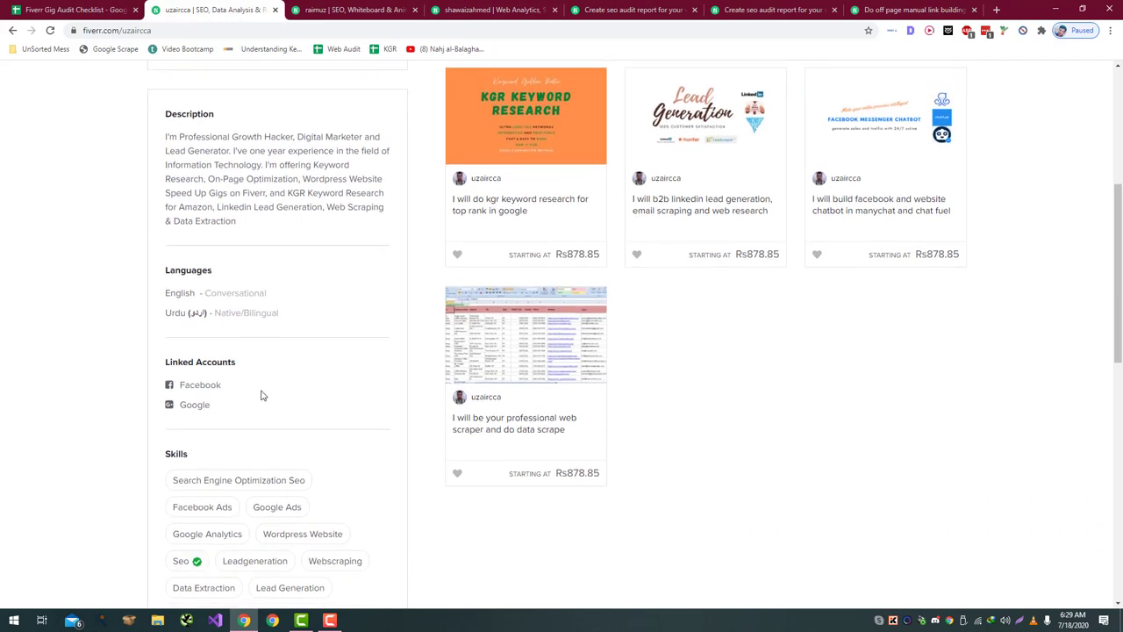
{"action": "scroll", "coordinate": [261, 396], "scroll_direction": "up", "scroll_amount": 4}
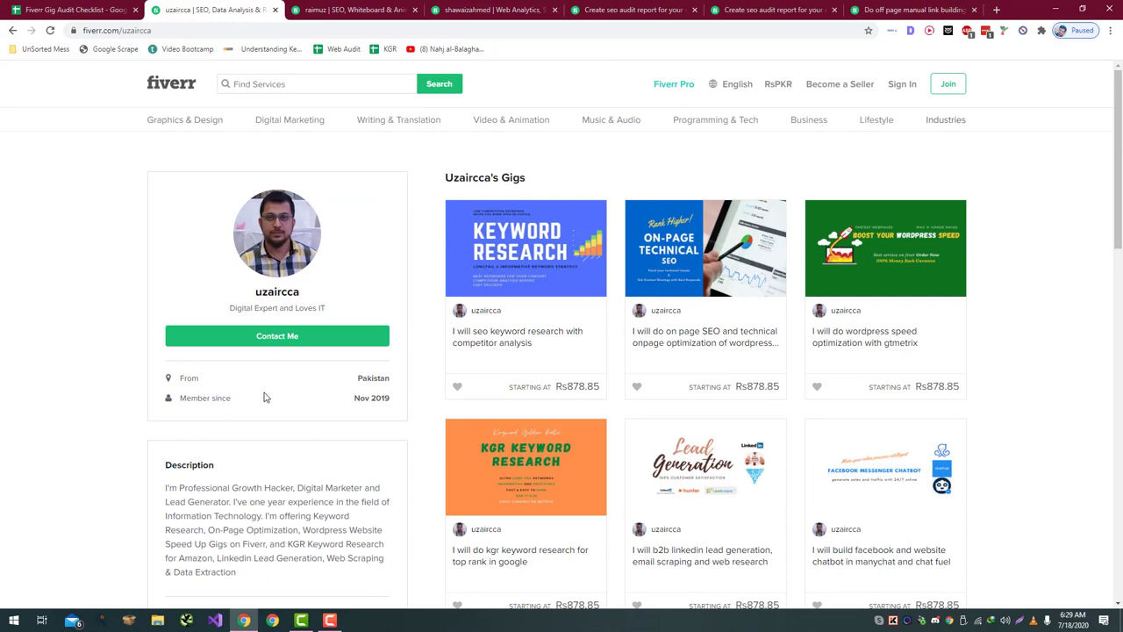
{"action": "scroll", "coordinate": [266, 397], "scroll_direction": "down", "scroll_amount": 10}
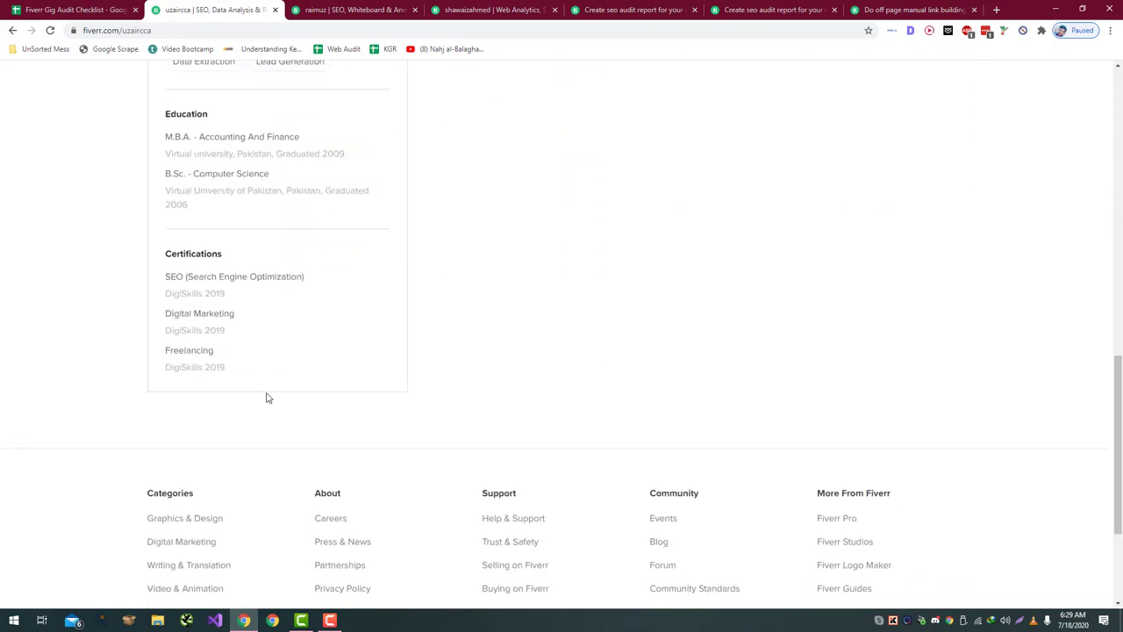
{"action": "triple_click", "coordinate": [190, 365]}
{"action": "scroll", "coordinate": [208, 369], "scroll_direction": "up", "scroll_amount": 3}
{"action": "scroll", "coordinate": [209, 368], "scroll_direction": "down", "scroll_amount": 1}
{"action": "scroll", "coordinate": [208, 365], "scroll_direction": "up", "scroll_amount": 7}
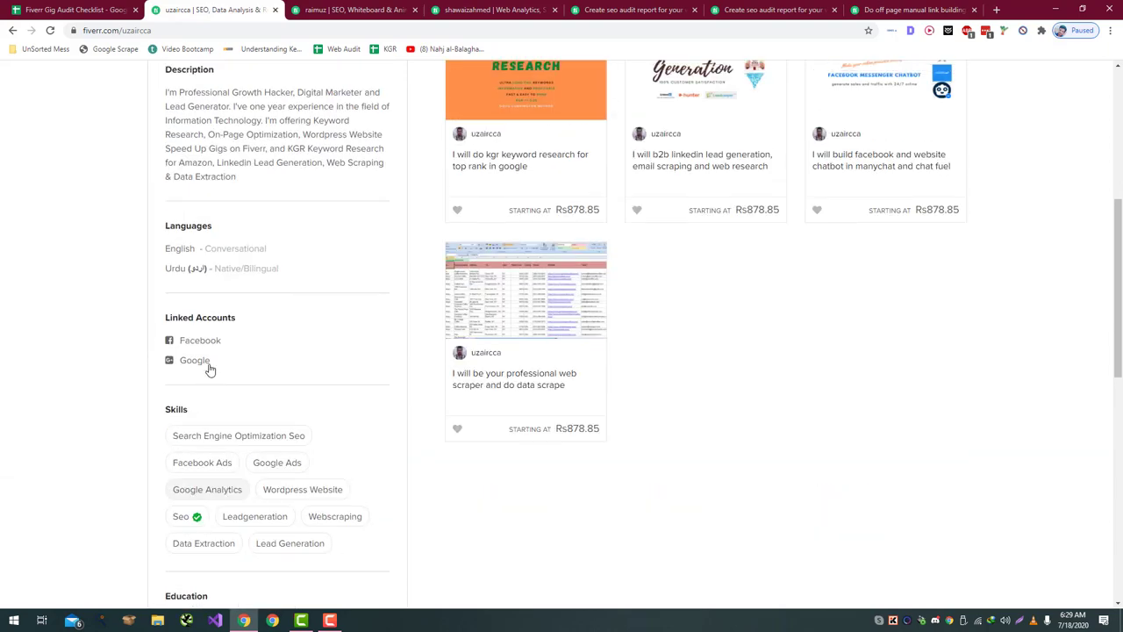
{"action": "left_click", "coordinate": [74, 9]}
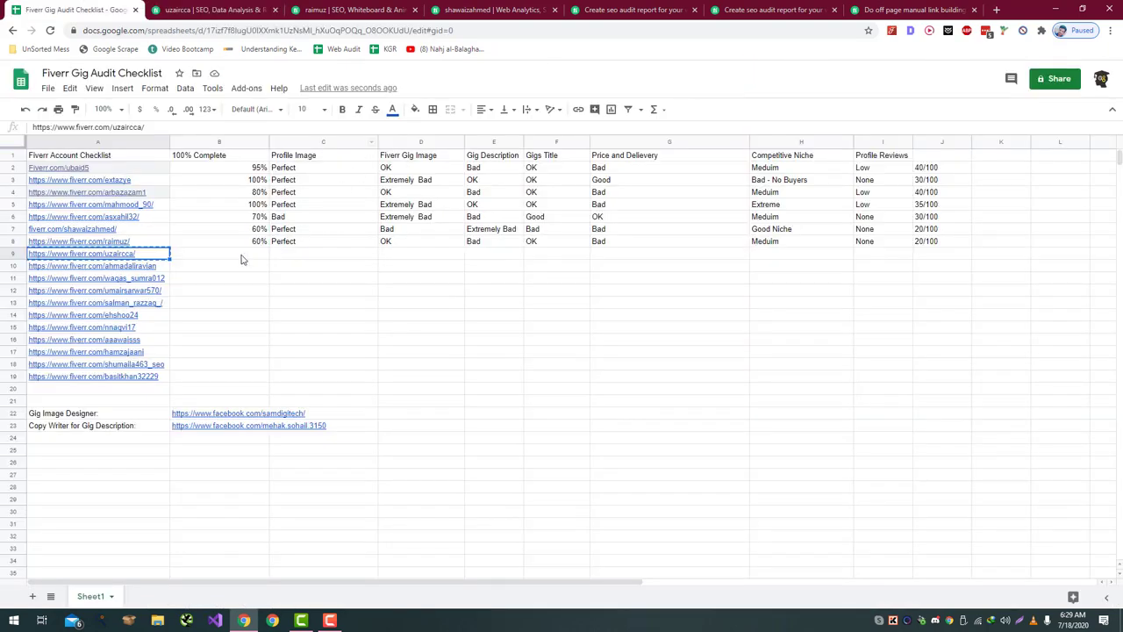
- Enter 90 as row 9's completion in B9 and OK for profile image in C9
{"action": "left_click", "coordinate": [243, 256]}
{"action": "type", "text": "90"}
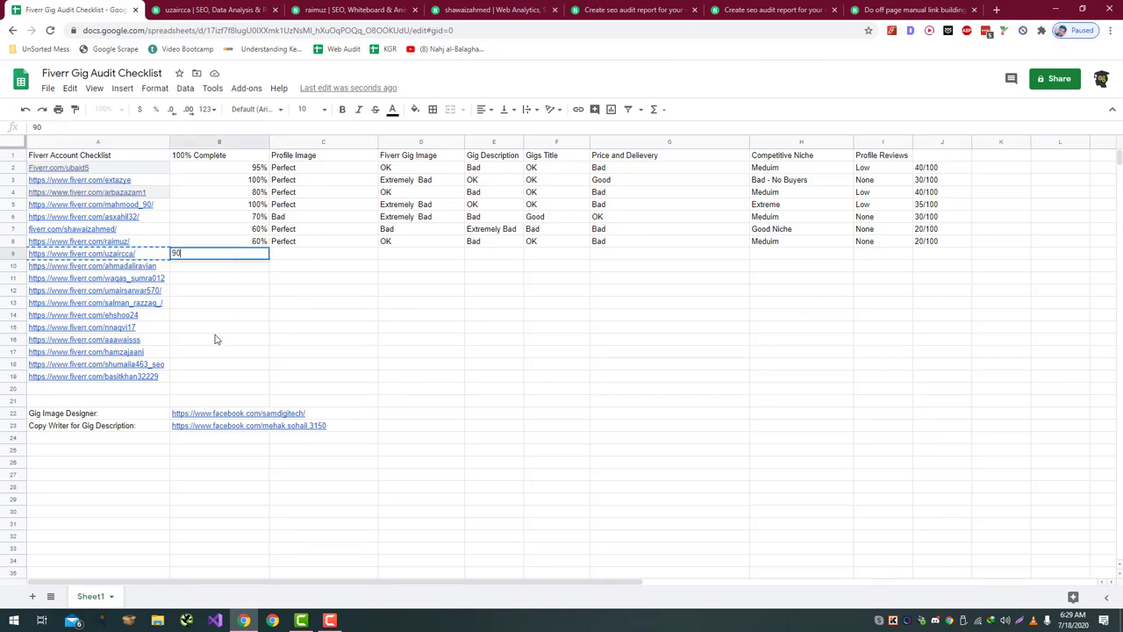
{"action": "key", "text": "Return"}
{"action": "key", "text": "ctrl+Tab"}
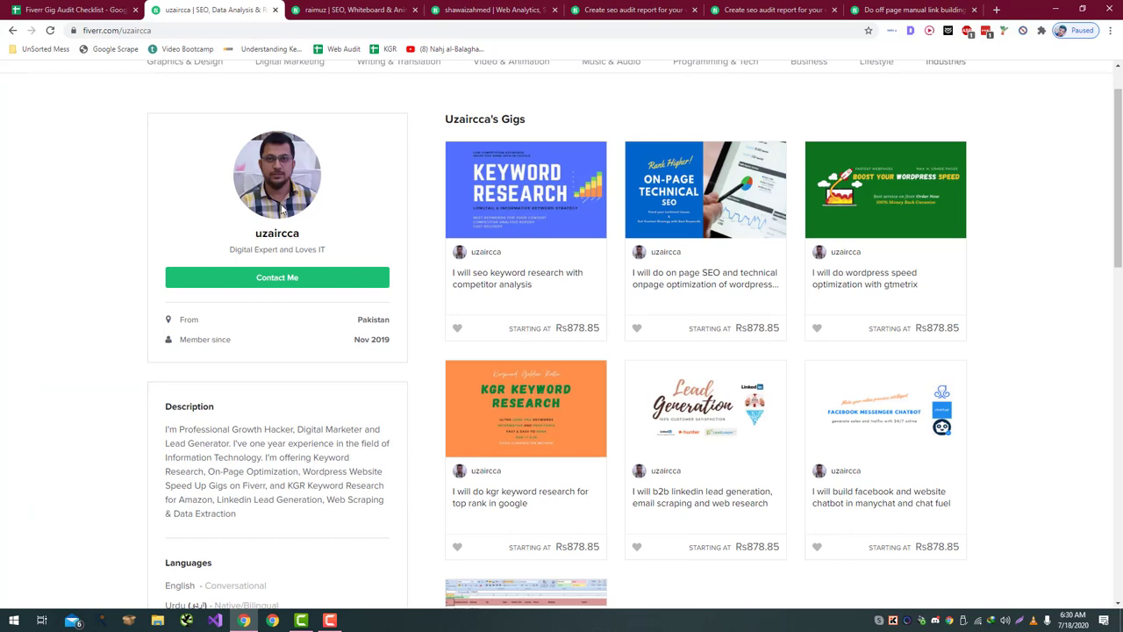
{"action": "key", "text": "ctrl+shift+Tab"}
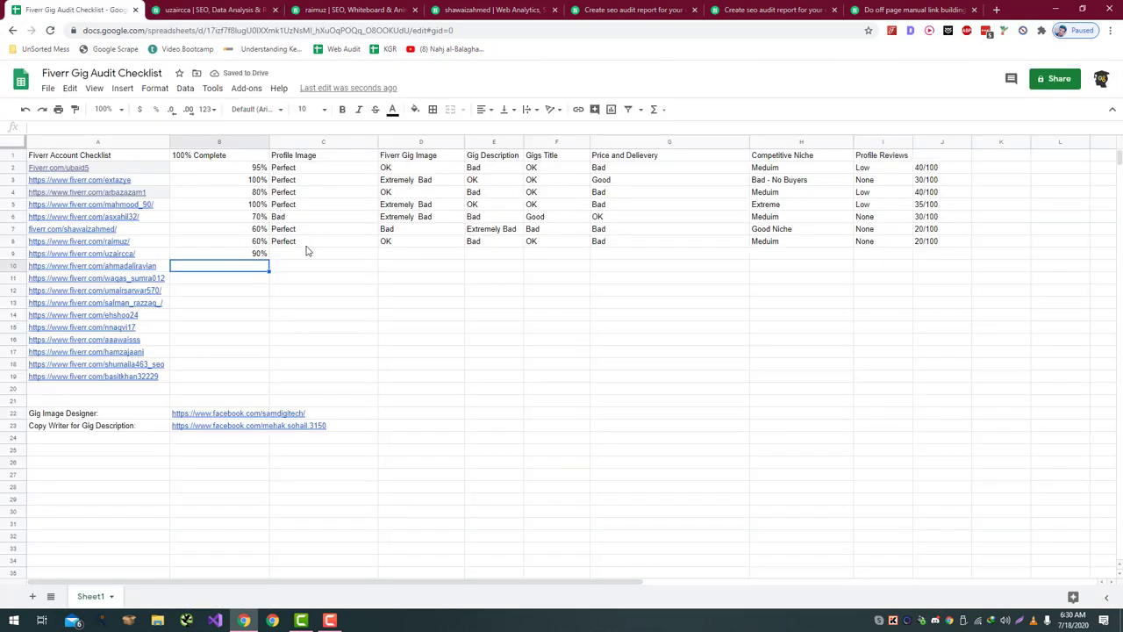
{"action": "left_click", "coordinate": [306, 254]}
{"action": "type", "text": "OK"}
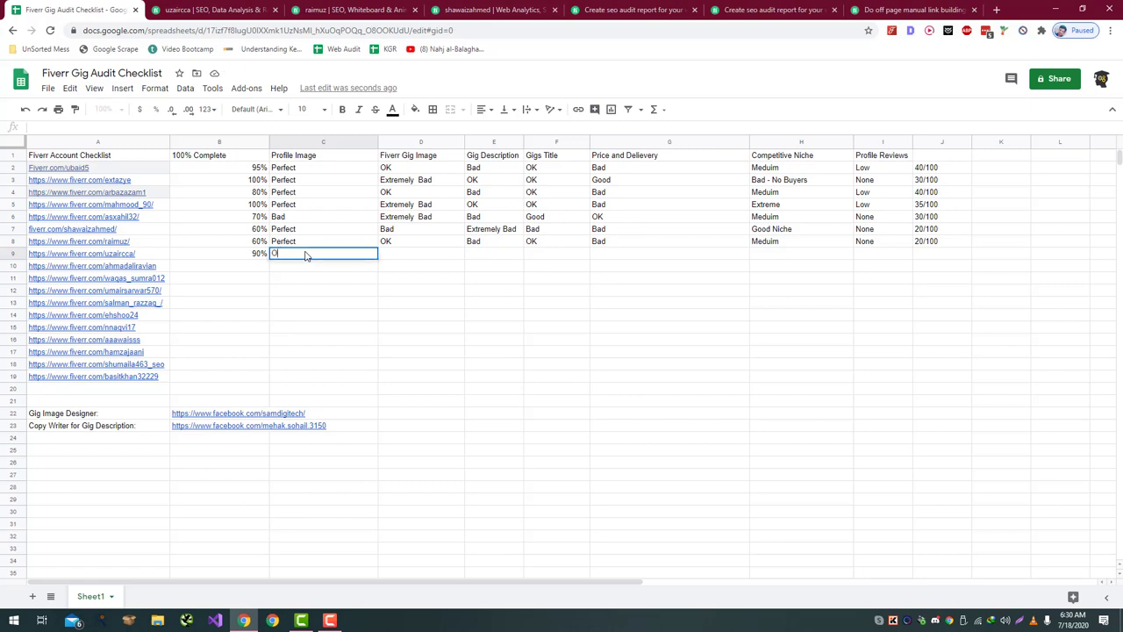
{"action": "key", "text": "Return"}
{"action": "key", "text": "Right"}
{"action": "key", "text": "Up"}
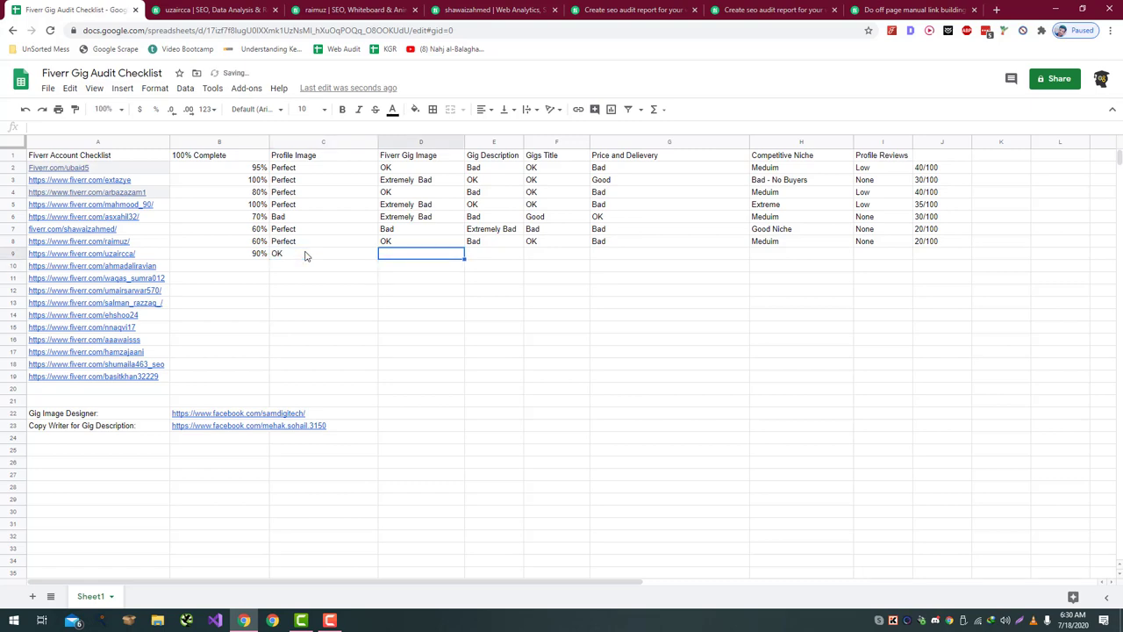
- Check the seller's gig images on Fiverr and rate D9 OK
{"action": "key", "text": "ctrl+Tab"}
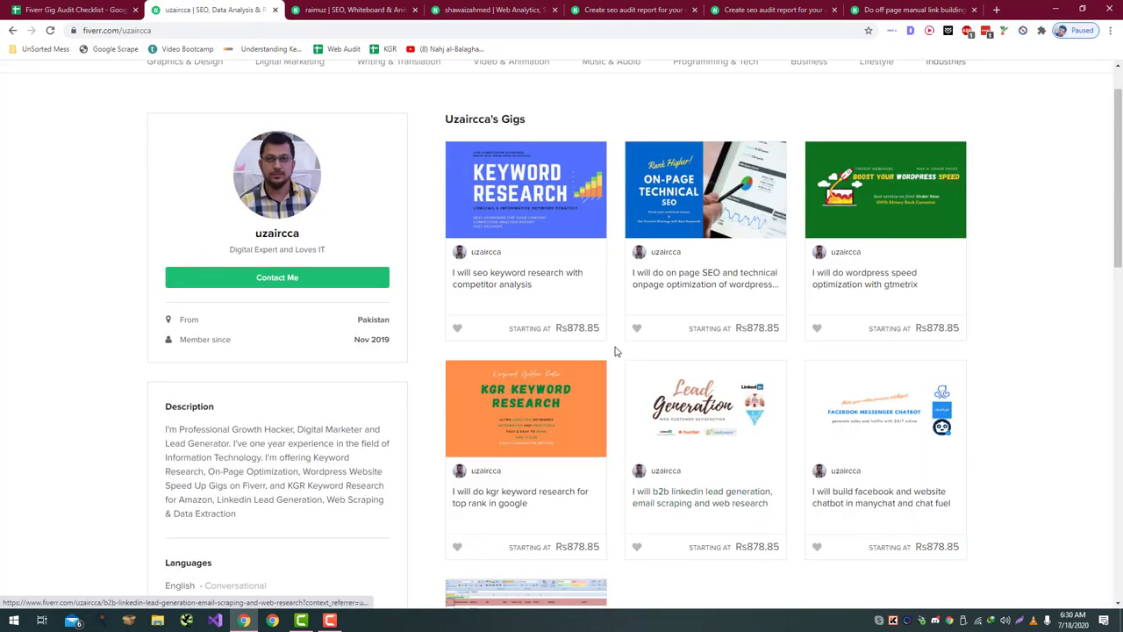
{"action": "key", "text": "ctrl+Tab"}
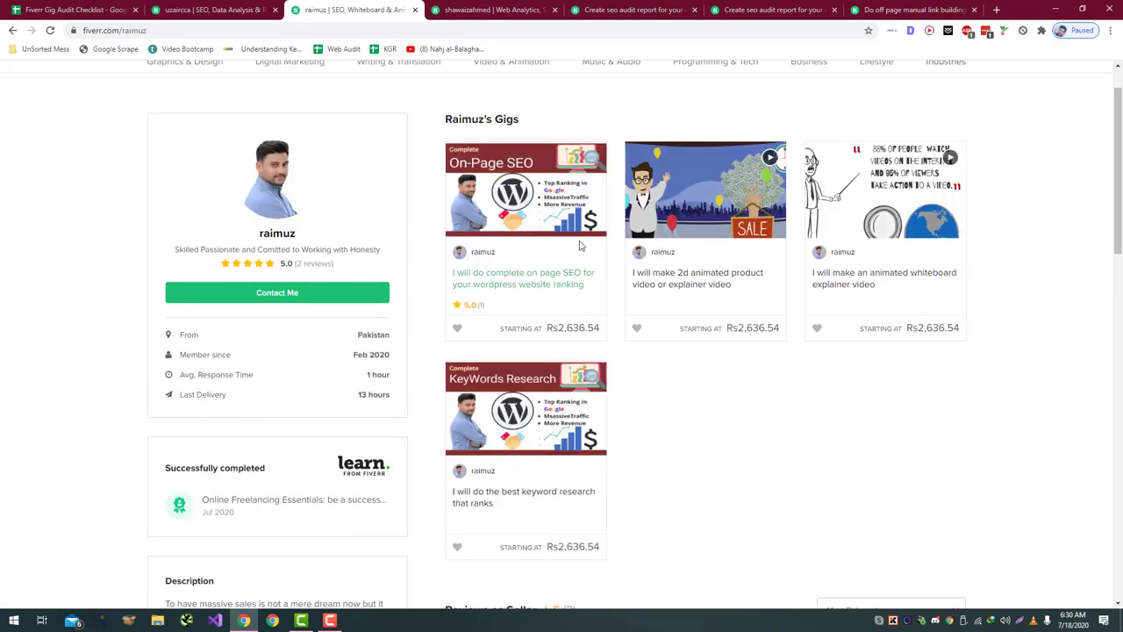
{"action": "key", "text": "ctrl+1"}
{"action": "key", "text": "ctrl+Tab"}
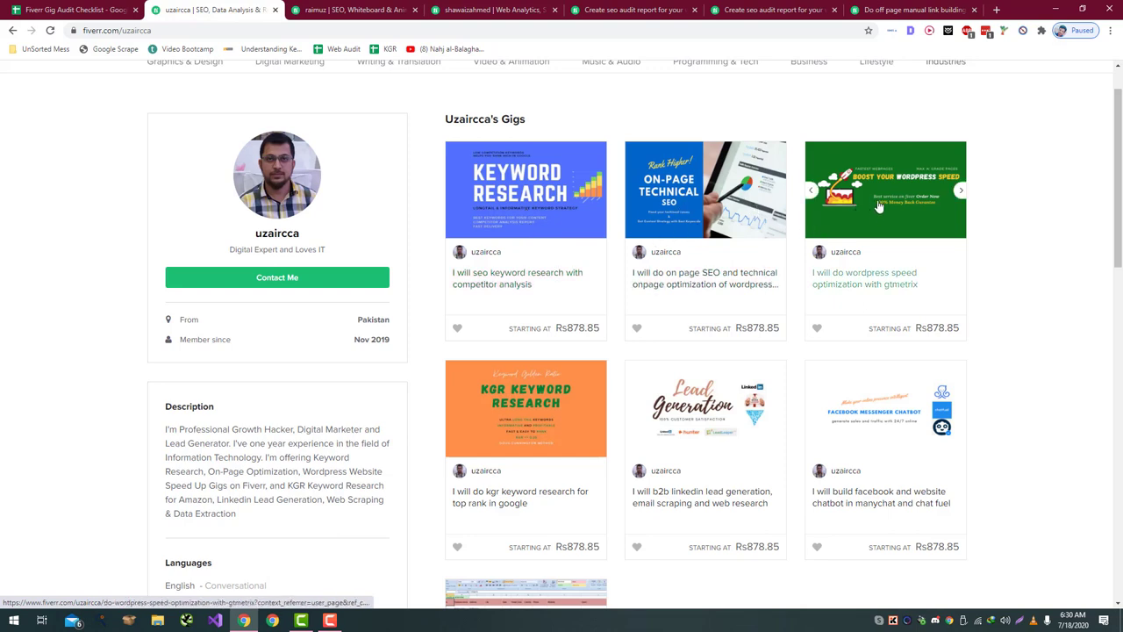
{"action": "scroll", "coordinate": [787, 246], "scroll_direction": "down", "scroll_amount": 2}
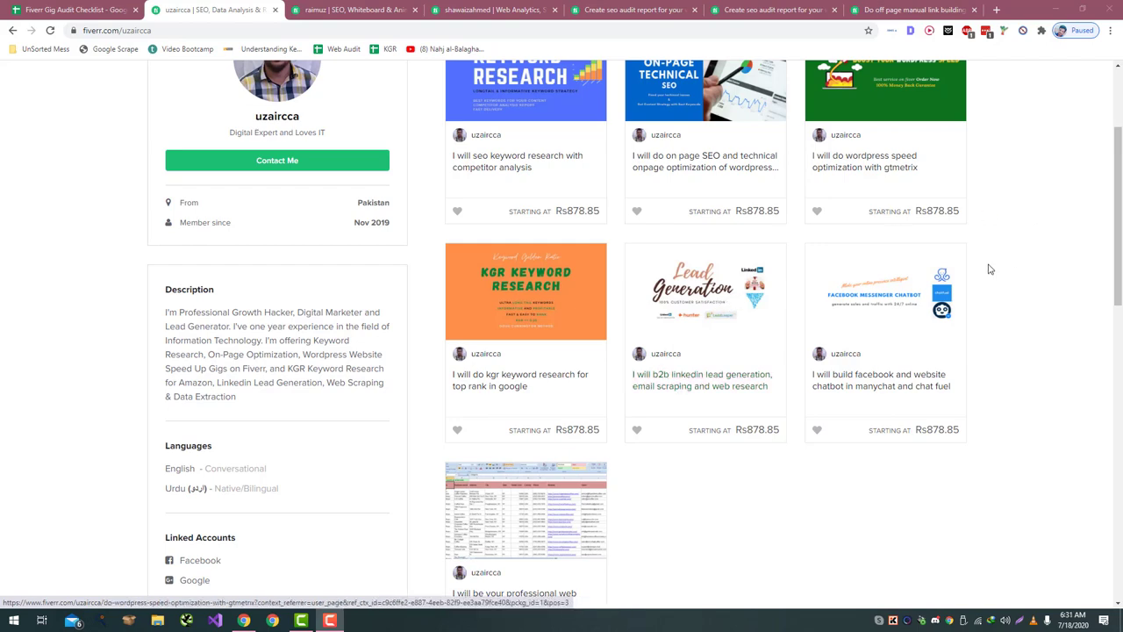
{"action": "scroll", "coordinate": [850, 213], "scroll_direction": "up", "scroll_amount": 1}
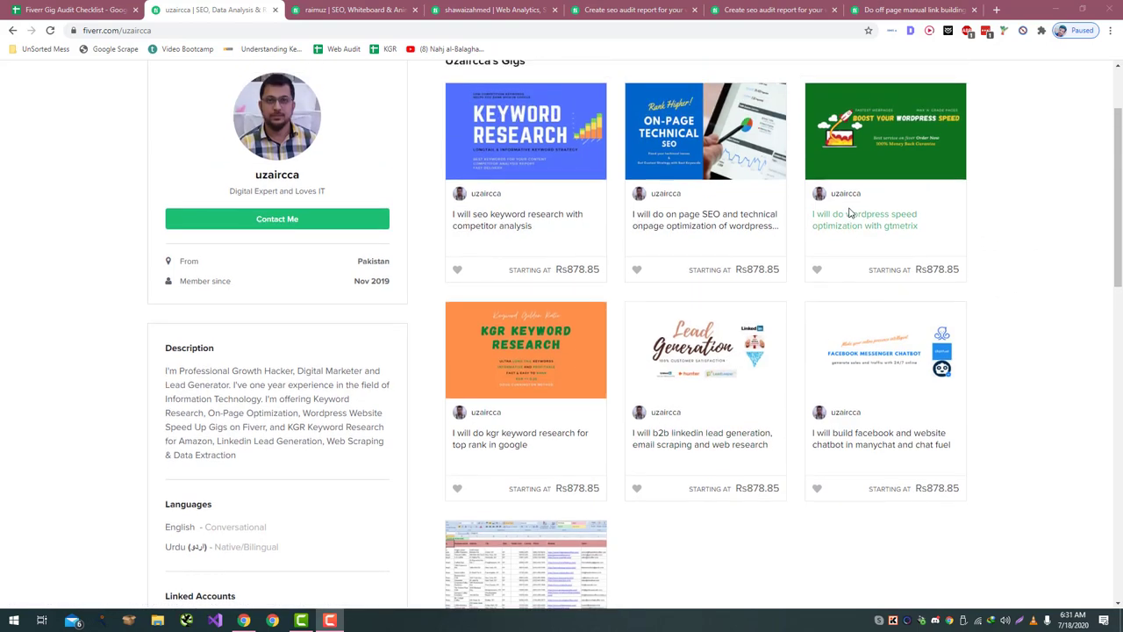
{"action": "left_click", "coordinate": [99, 10]}
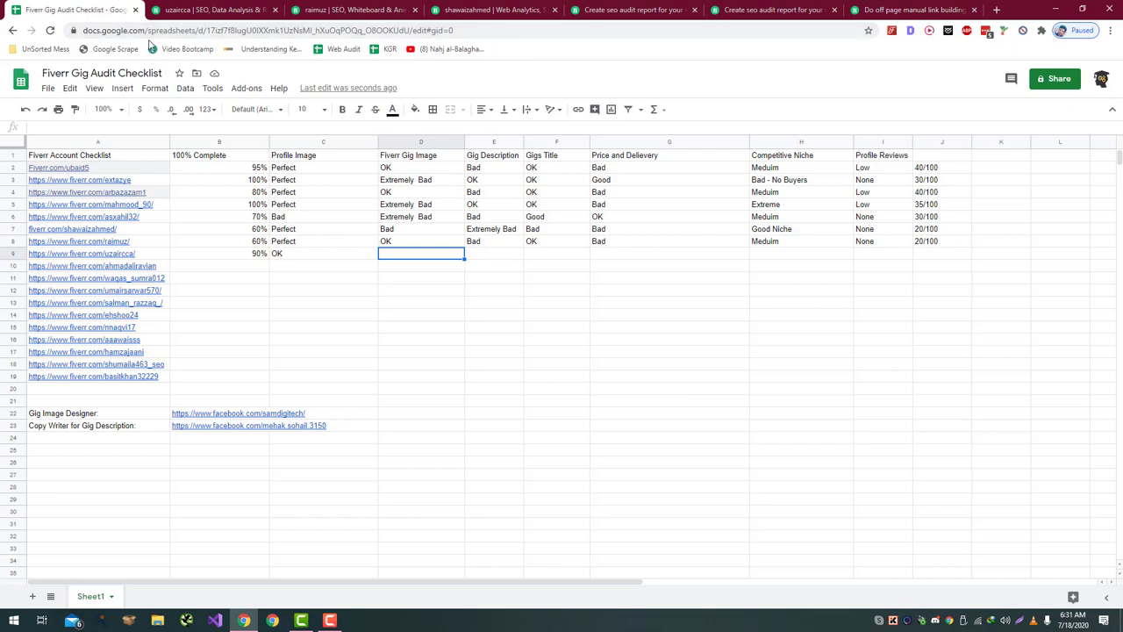
{"action": "type", "text": "OK"}
{"action": "key", "text": "Return"}
{"action": "key", "text": "Right"}
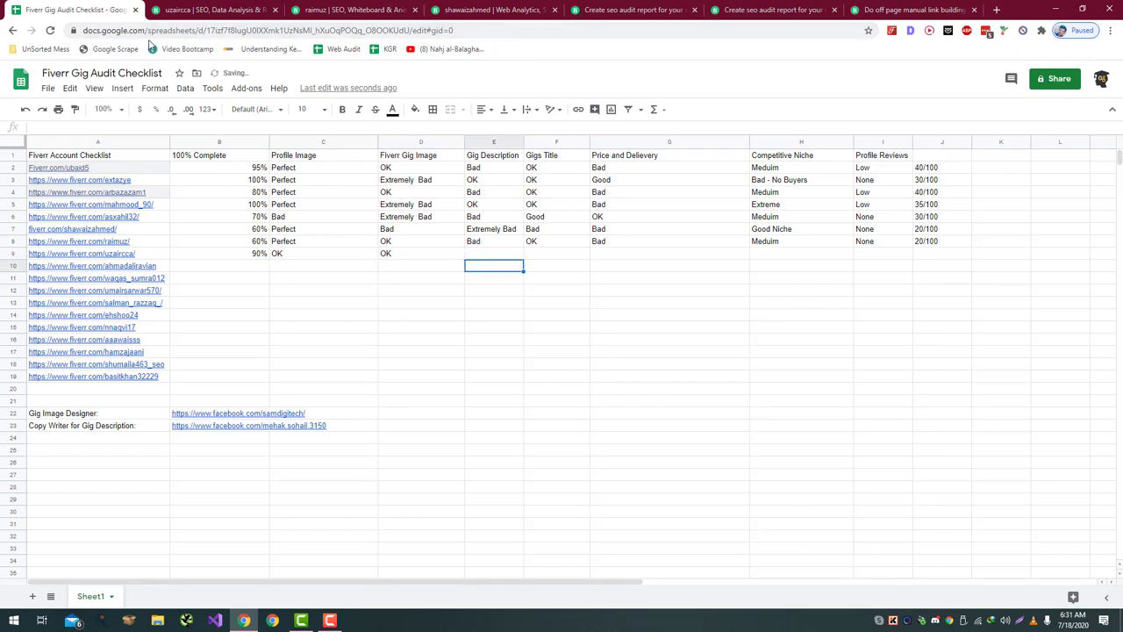
{"action": "key", "text": "Up"}
- Open the seller's keyword research gig page on Fiverr
{"action": "key", "text": "ctrl+Tab"}
{"action": "key", "text": "ctrl+shift+Tab"}
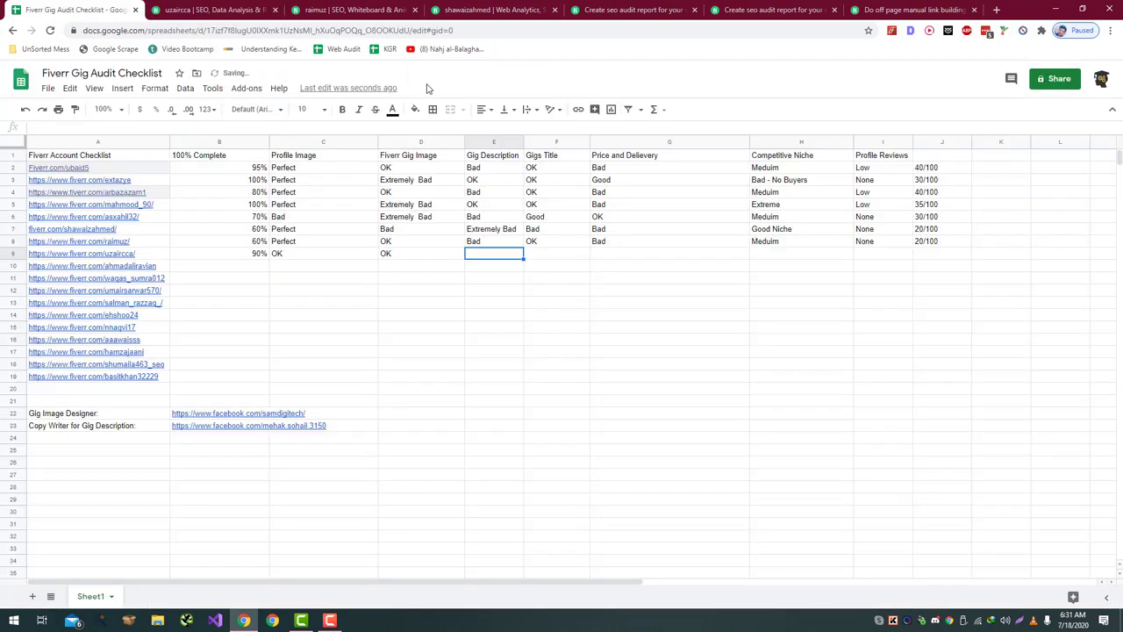
{"action": "key", "text": "ctrl+Tab"}
{"action": "left_click", "coordinate": [522, 225]}
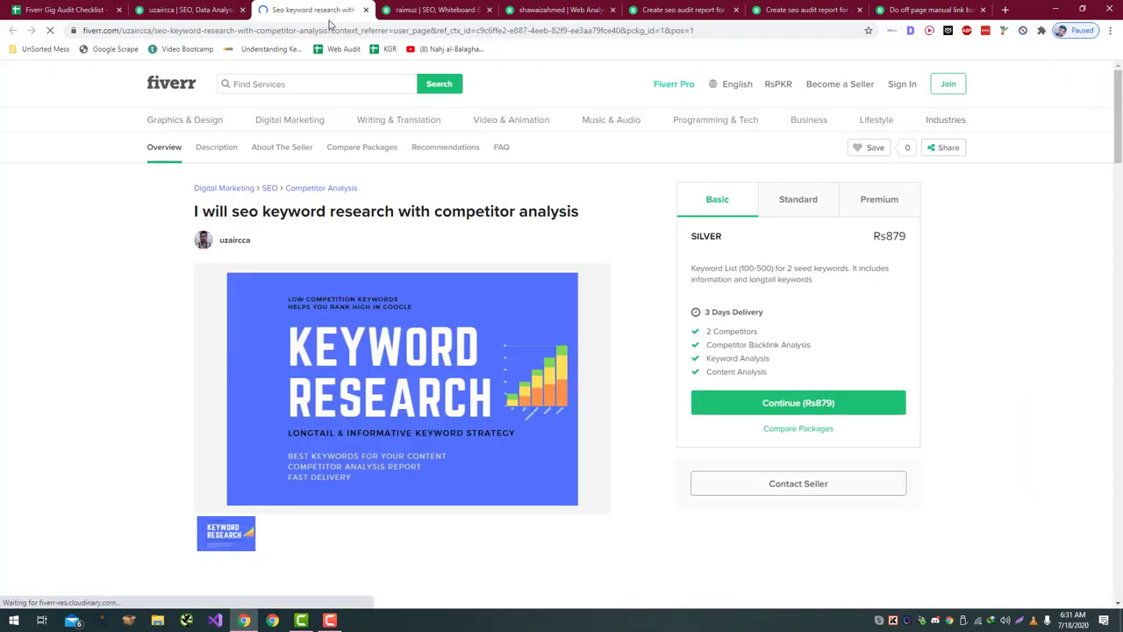
- Read the gig's About This Gig text, highlighting the paragraph on keyword types
{"action": "scroll", "coordinate": [313, 108], "scroll_direction": "down", "scroll_amount": 8}
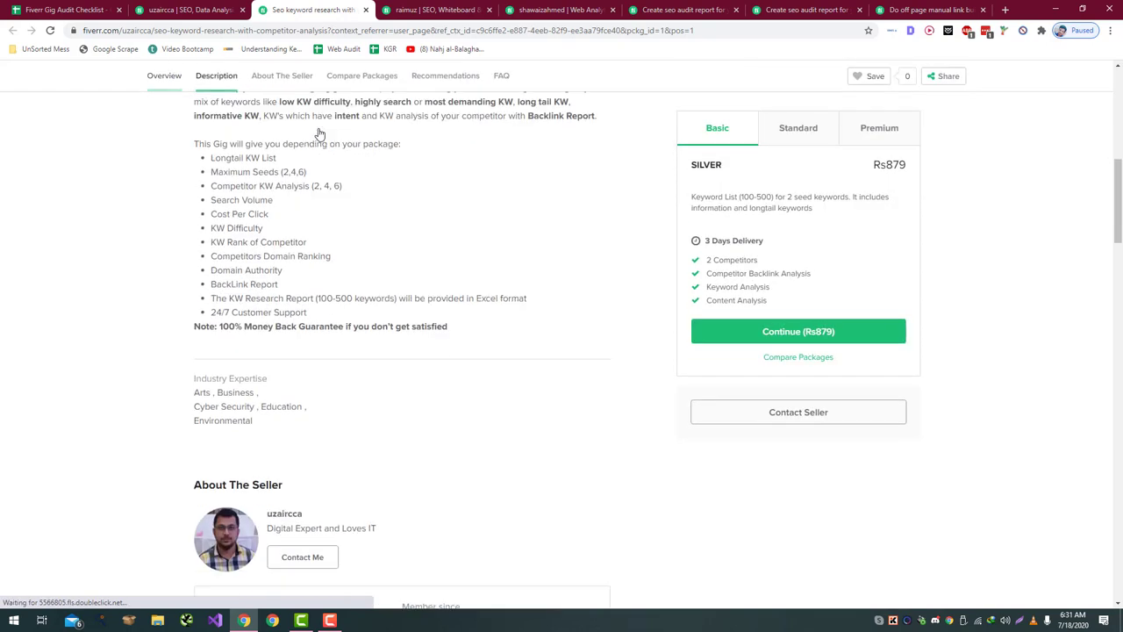
{"action": "scroll", "coordinate": [319, 133], "scroll_direction": "up", "scroll_amount": 2}
{"action": "scroll", "coordinate": [320, 132], "scroll_direction": "up", "scroll_amount": 3}
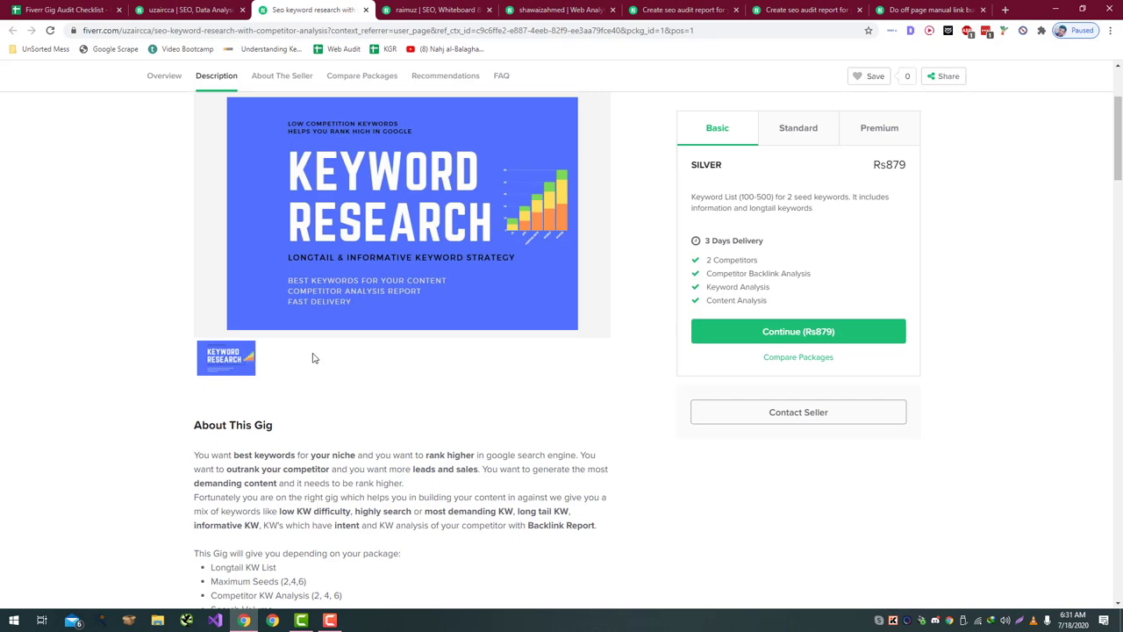
{"action": "scroll", "coordinate": [312, 355], "scroll_direction": "down", "scroll_amount": 7}
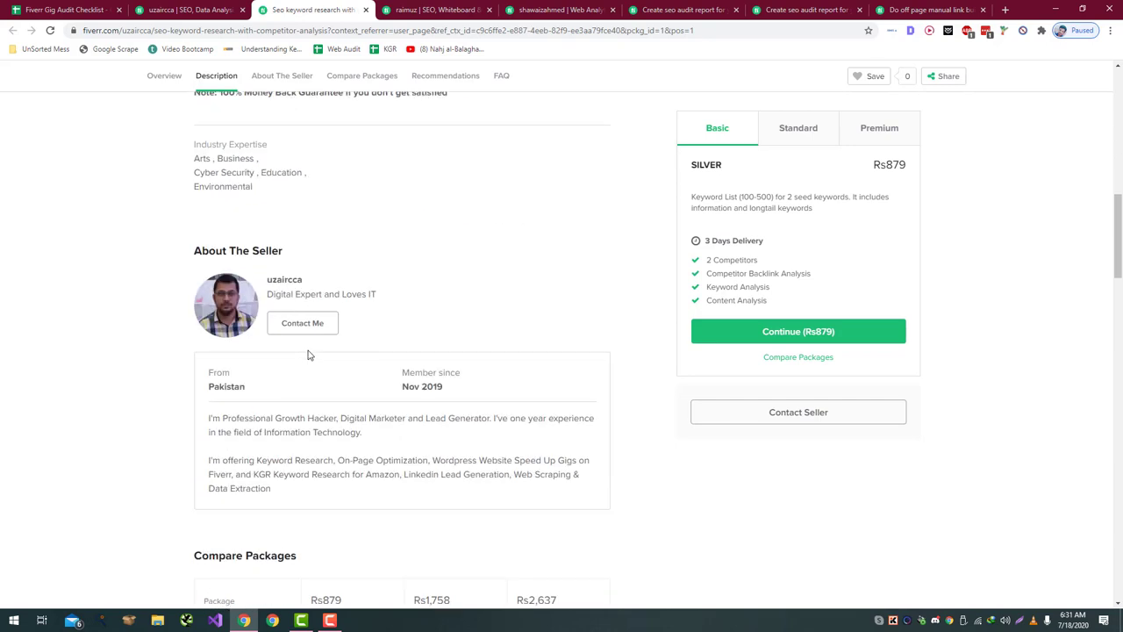
{"action": "scroll", "coordinate": [308, 355], "scroll_direction": "down", "scroll_amount": 3}
{"action": "scroll", "coordinate": [309, 351], "scroll_direction": "up", "scroll_amount": 6}
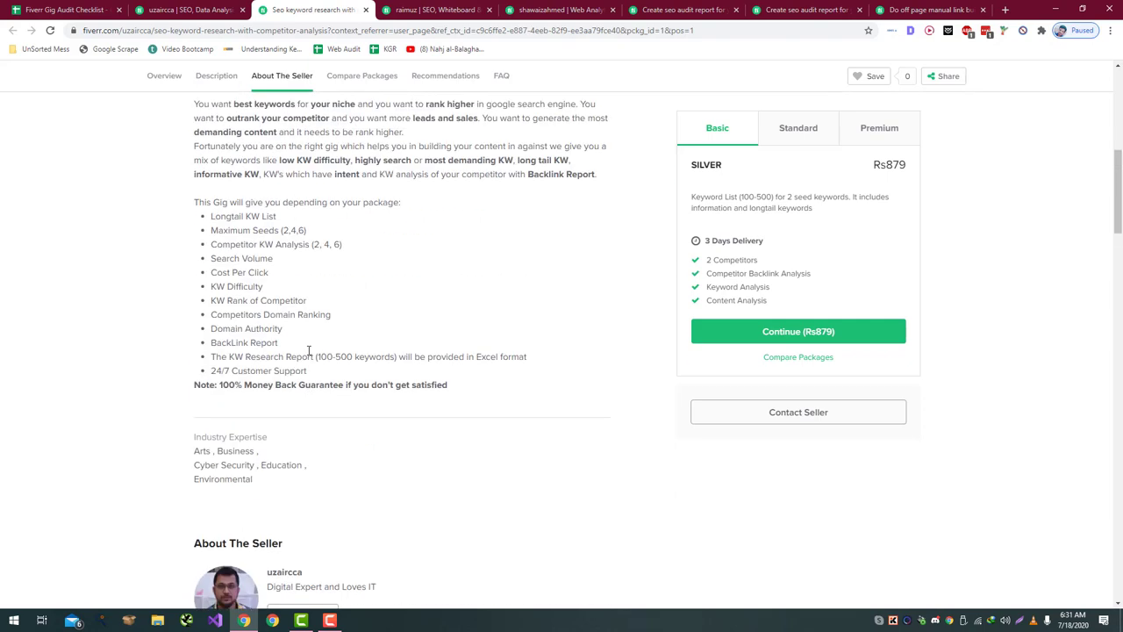
{"action": "scroll", "coordinate": [309, 353], "scroll_direction": "up", "scroll_amount": 2}
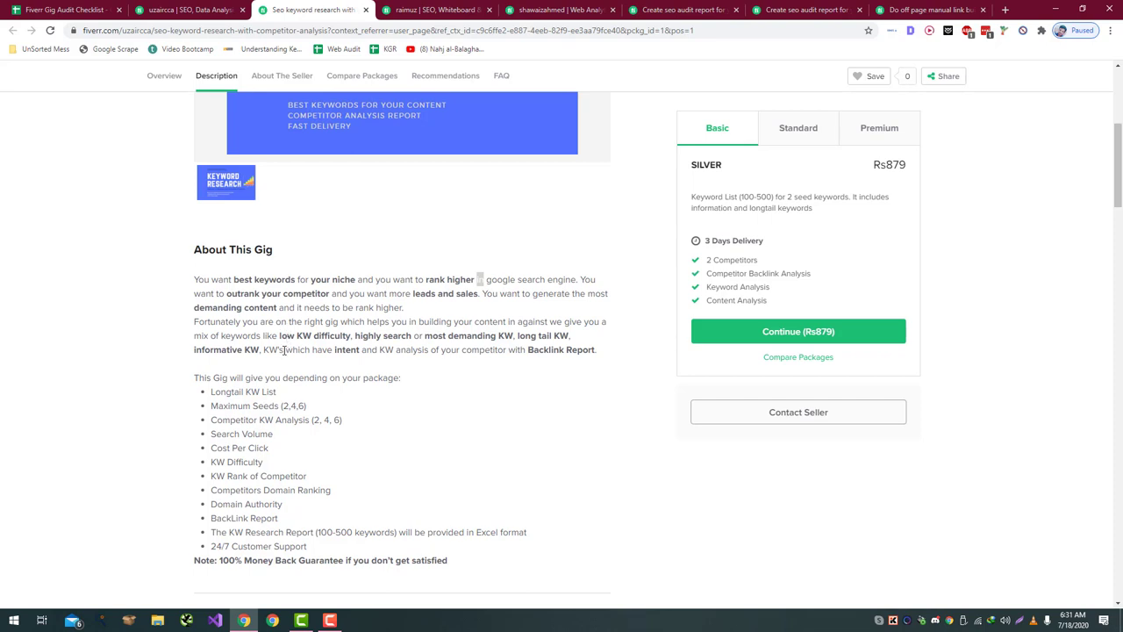
{"action": "left_click", "coordinate": [239, 321]}
{"action": "left_click_drag", "start_coordinate": [250, 321], "coordinate": [238, 321]}
{"action": "left_click_drag", "start_coordinate": [243, 322], "coordinate": [211, 321]}
{"action": "left_click", "coordinate": [586, 348]}
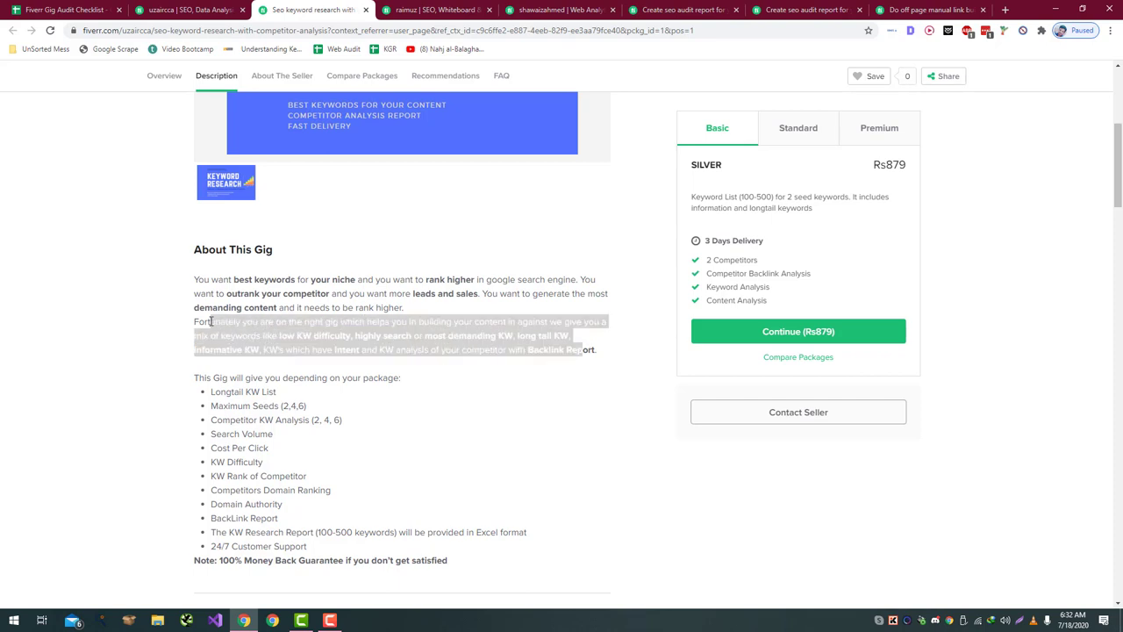
{"action": "scroll", "coordinate": [211, 321], "scroll_direction": "down", "scroll_amount": 3}
{"action": "scroll", "coordinate": [249, 170], "scroll_direction": "down", "scroll_amount": 5}
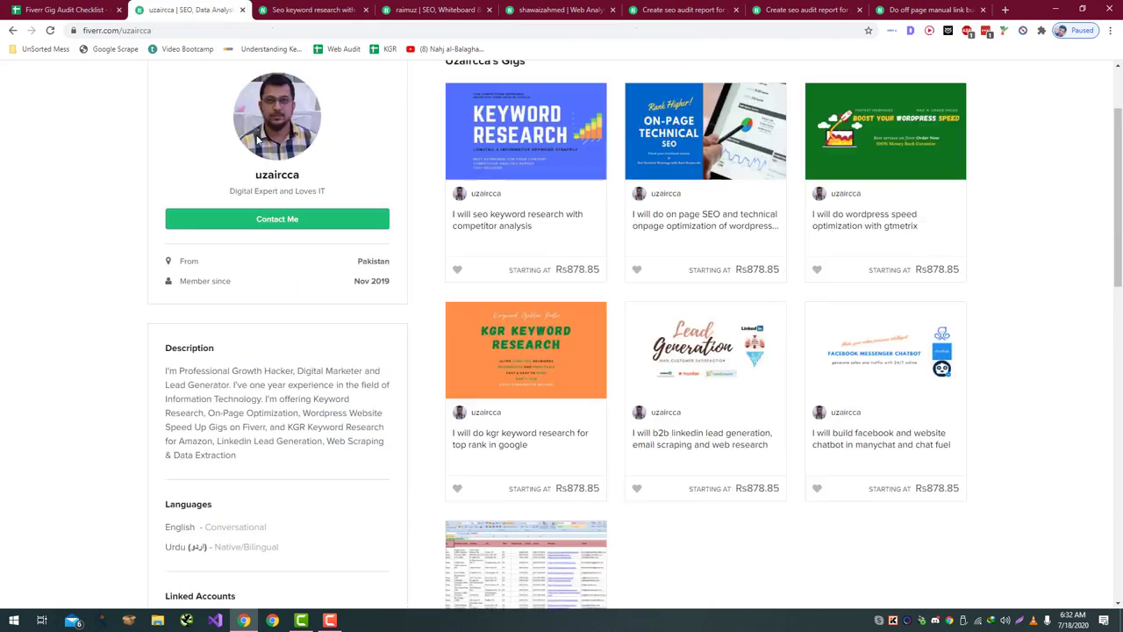
- Move the checklist tab to second position and go back to the gig page
{"action": "left_click_drag", "start_coordinate": [75, 10], "coordinate": [136, 7]}
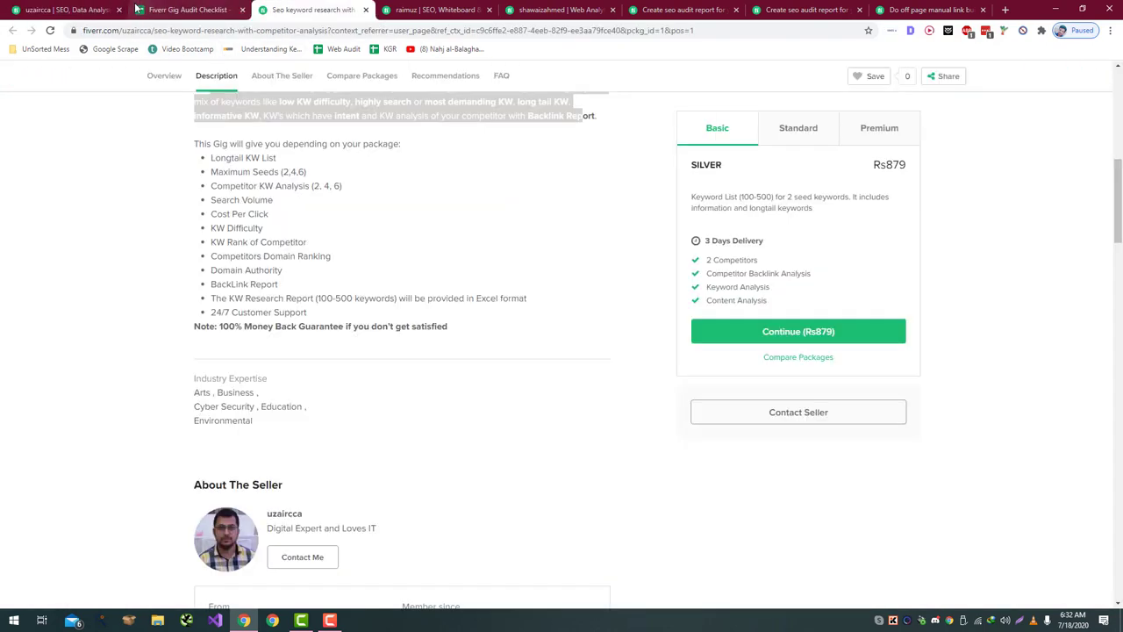
{"action": "left_click", "coordinate": [136, 7]}
{"action": "key", "text": "ctrl+Tab"}
{"action": "scroll", "coordinate": [255, 148], "scroll_direction": "up", "scroll_amount": 5}
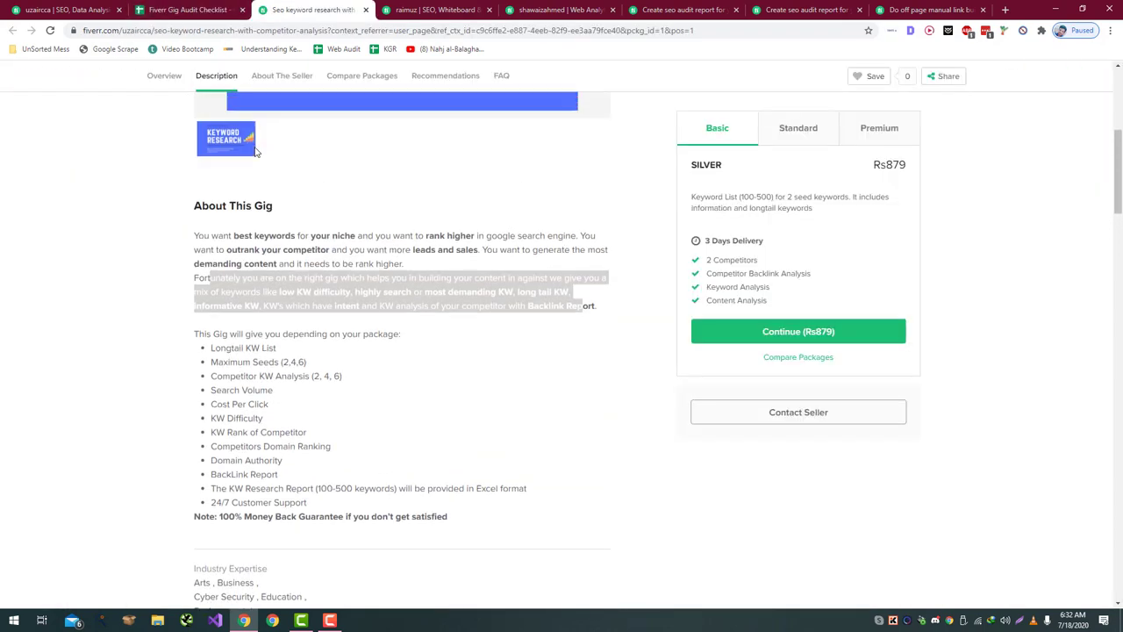
- Rate row 9's gig description Bad in E9
{"action": "mouse_move", "coordinate": [255, 151]}
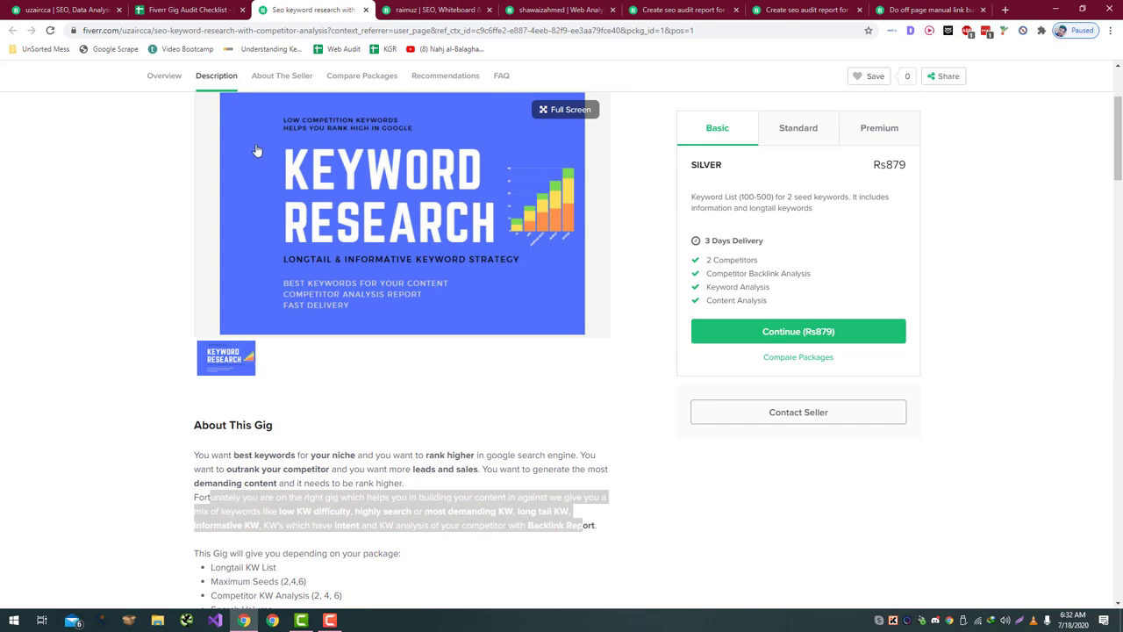
{"action": "key", "text": "ctrl+shift+Tab"}
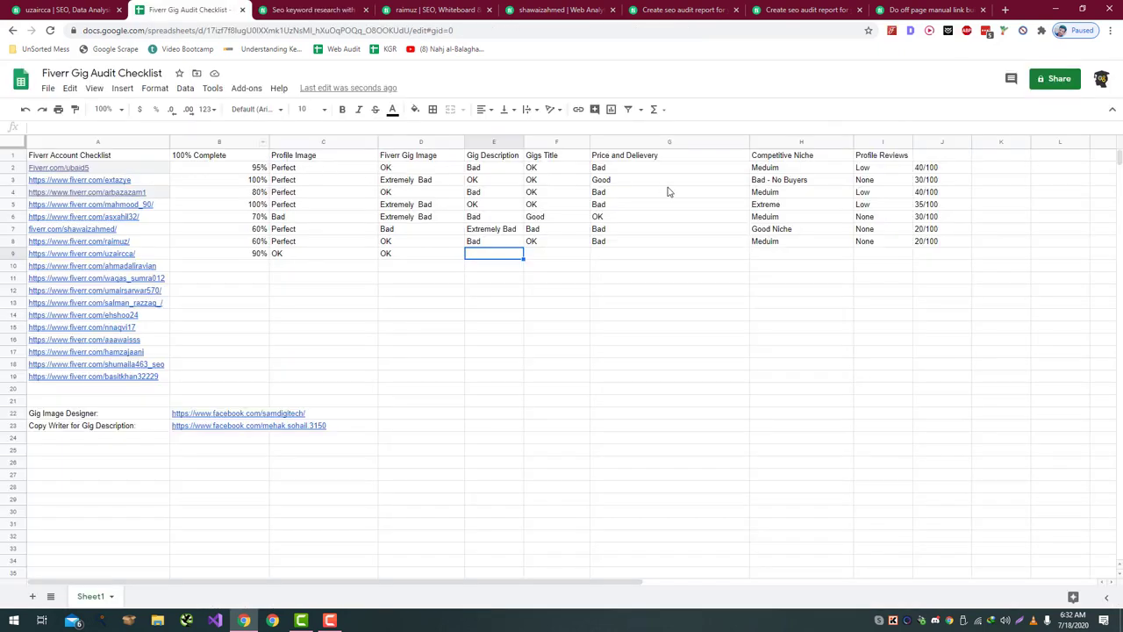
{"action": "type", "text": "Bad"}
{"action": "key", "text": "Tab"}
- Check the gig title and rate it OK in F9
{"action": "key", "text": "ctrl+Tab"}
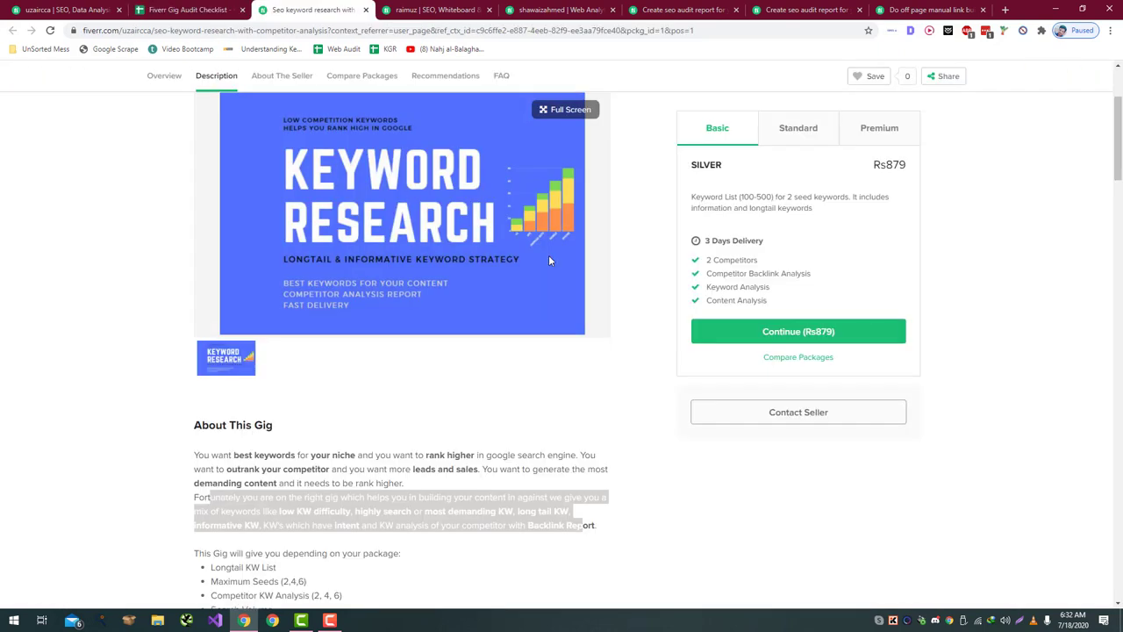
{"action": "scroll", "coordinate": [526, 253], "scroll_direction": "up", "scroll_amount": 3}
{"action": "left_click_drag", "start_coordinate": [584, 214], "coordinate": [183, 212]}
{"action": "key", "text": "ctrl+shift+Tab"}
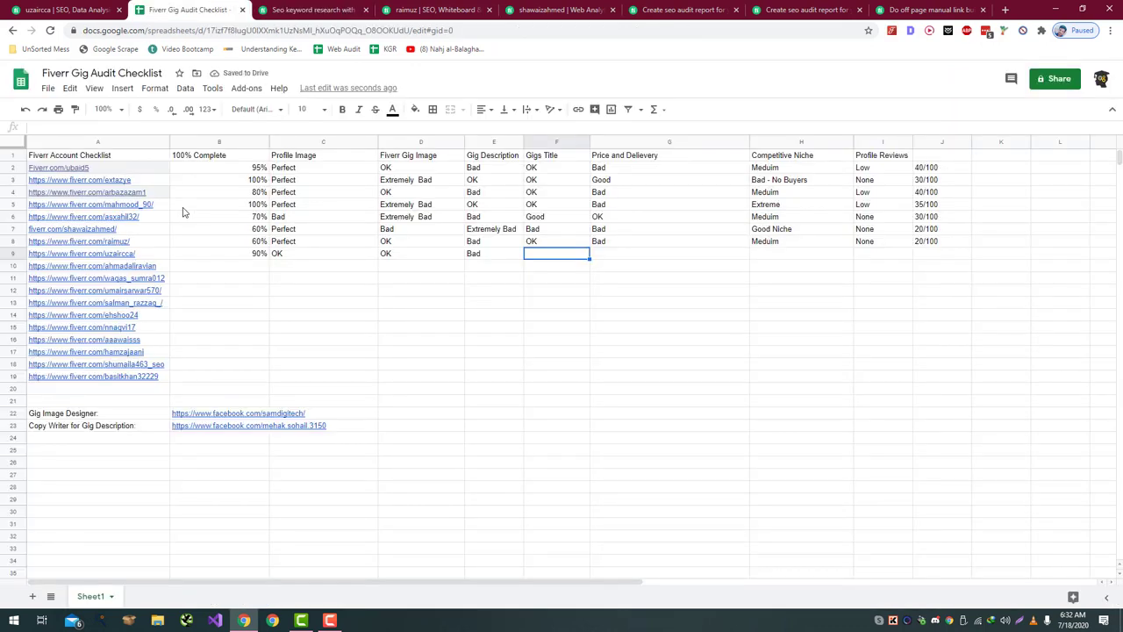
{"action": "type", "text": "OK"}
{"action": "key", "text": "Return"}
{"action": "key", "text": "Right"}
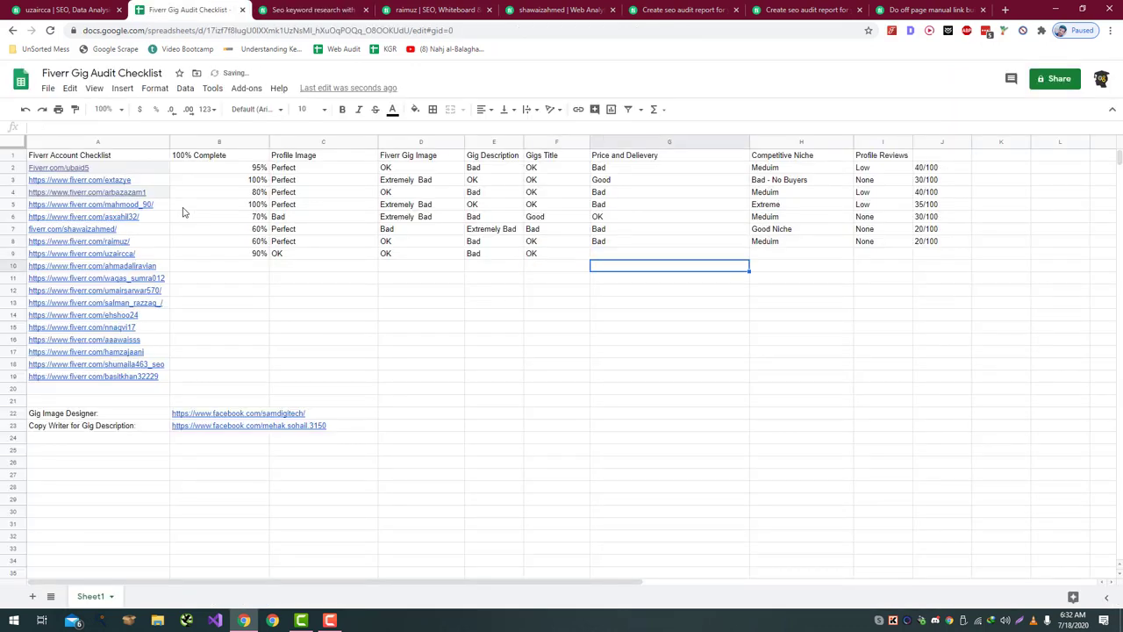
{"action": "key", "text": "Up"}
- Check the 3 Days Delivery package and rate price and delivery Bad in G9
{"action": "key", "text": "ctrl+Tab"}
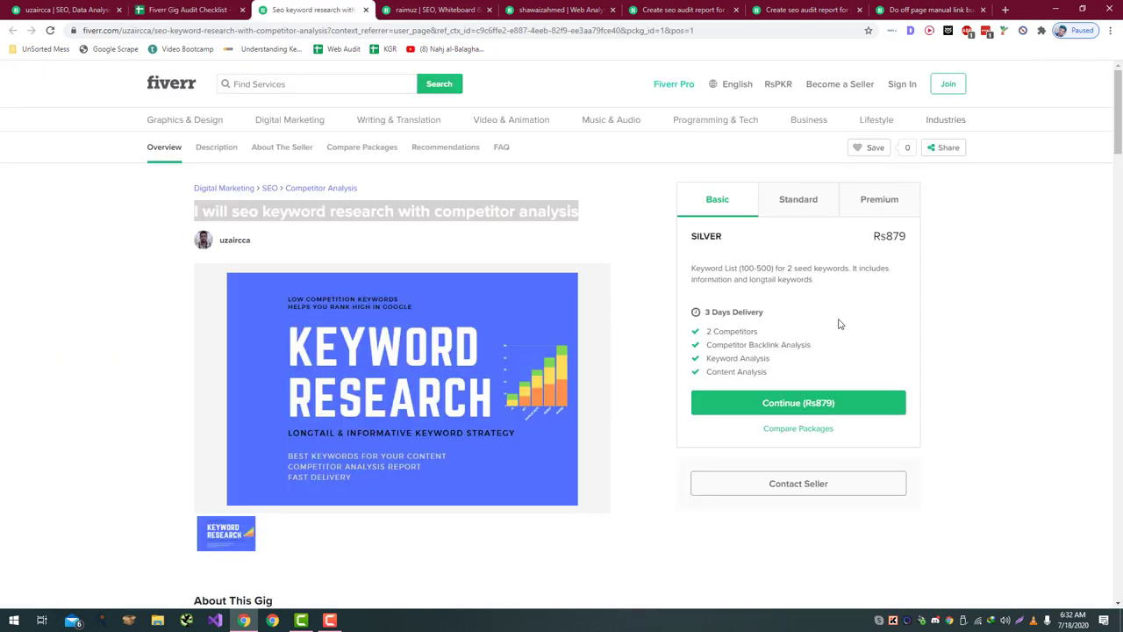
{"action": "left_click", "coordinate": [806, 279]}
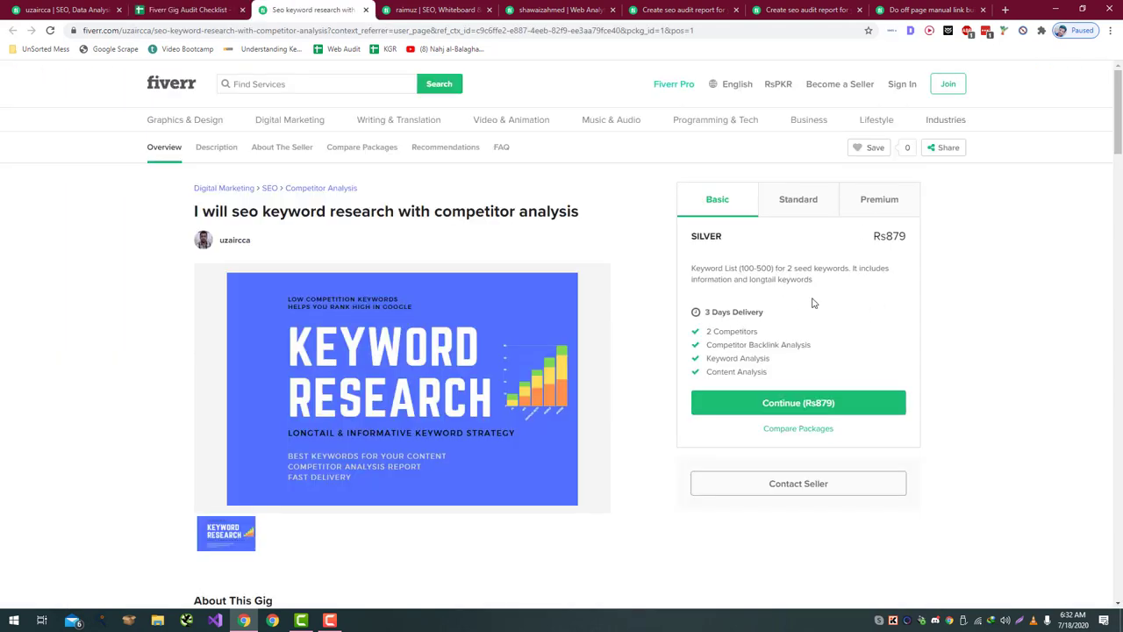
{"action": "triple_click", "coordinate": [753, 312]}
{"action": "double_click", "coordinate": [747, 312]}
{"action": "triple_click", "coordinate": [752, 312]}
{"action": "left_click", "coordinate": [836, 330]}
{"action": "key", "text": "ctrl+shift+Tab"}
{"action": "key", "text": "ctrl+Tab"}
{"action": "key", "text": "ctrl+shift+Tab"}
{"action": "type", "text": "N"}
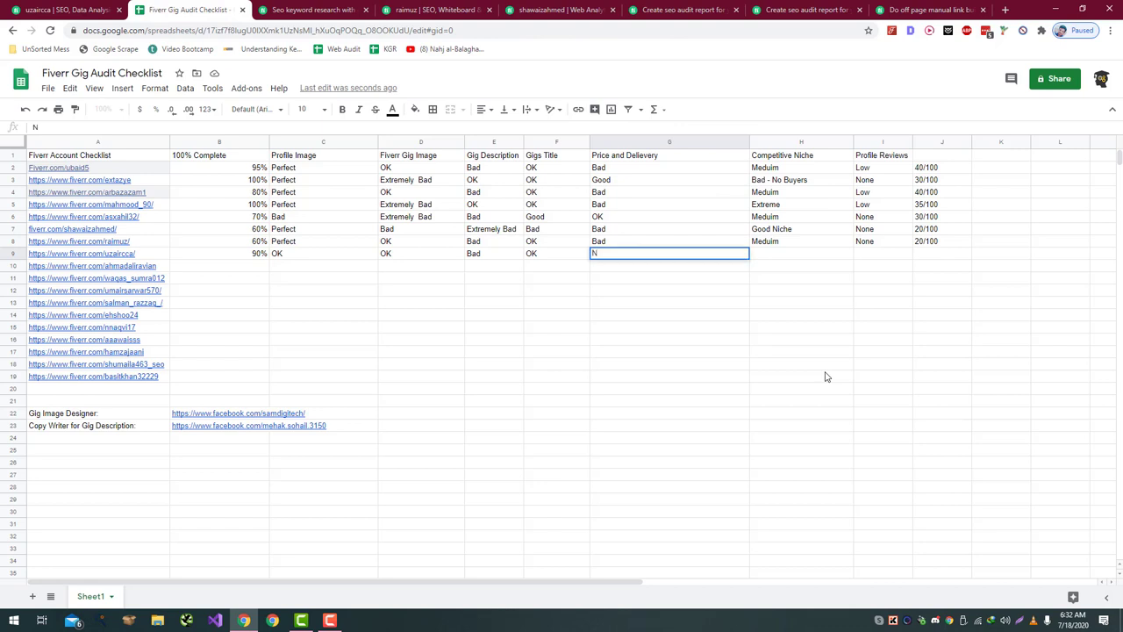
{"action": "type", "text": "Bad"}
{"action": "key", "text": "Return"}
{"action": "key", "text": "Up"}
{"action": "key", "text": "Right"}
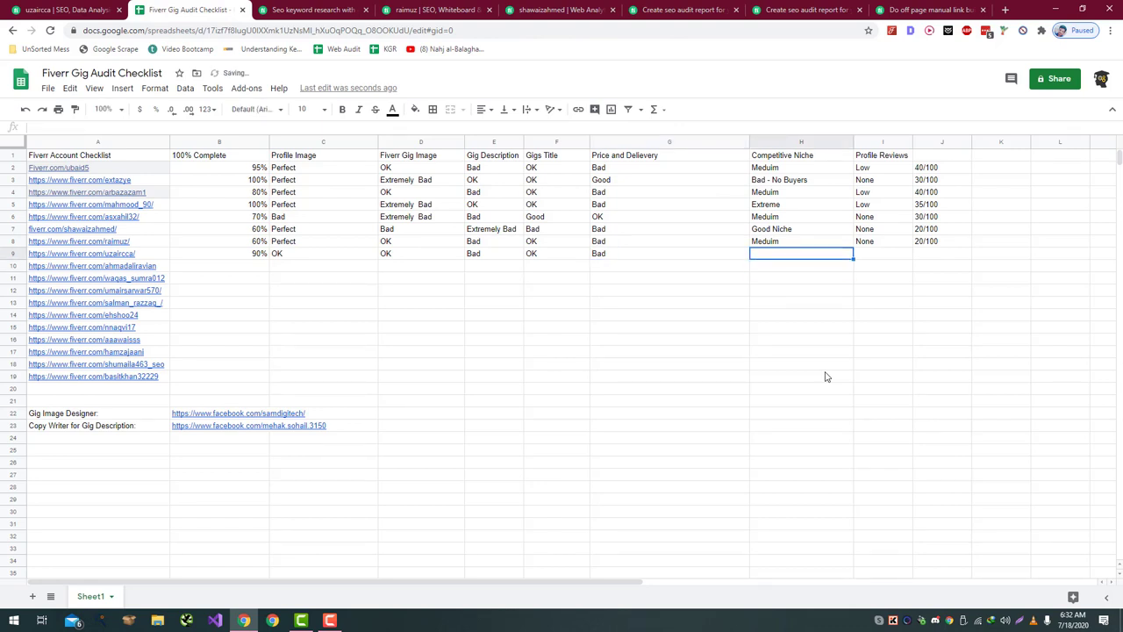
- Copy 'keyword research with competitor analysis' from the gig title into Fiverr's search box
{"action": "key", "text": "ctrl+Tab"}
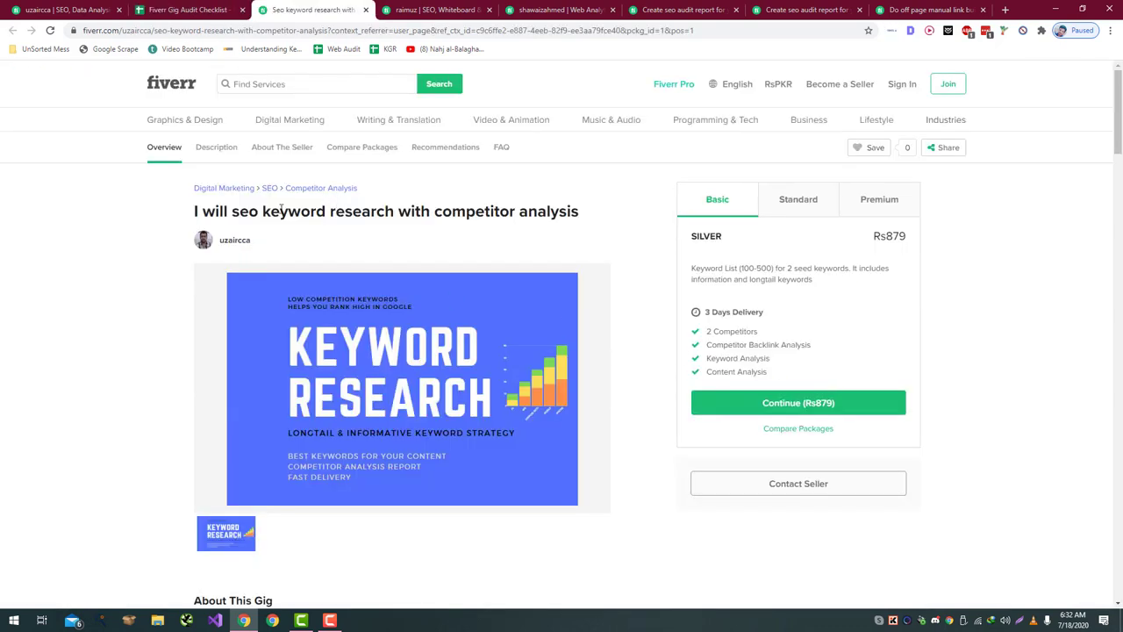
{"action": "left_click_drag", "start_coordinate": [442, 216], "coordinate": [626, 219]}
{"action": "key", "text": "ctrl+c"}
{"action": "left_click", "coordinate": [325, 85]}
{"action": "key", "text": "ctrl+v"}
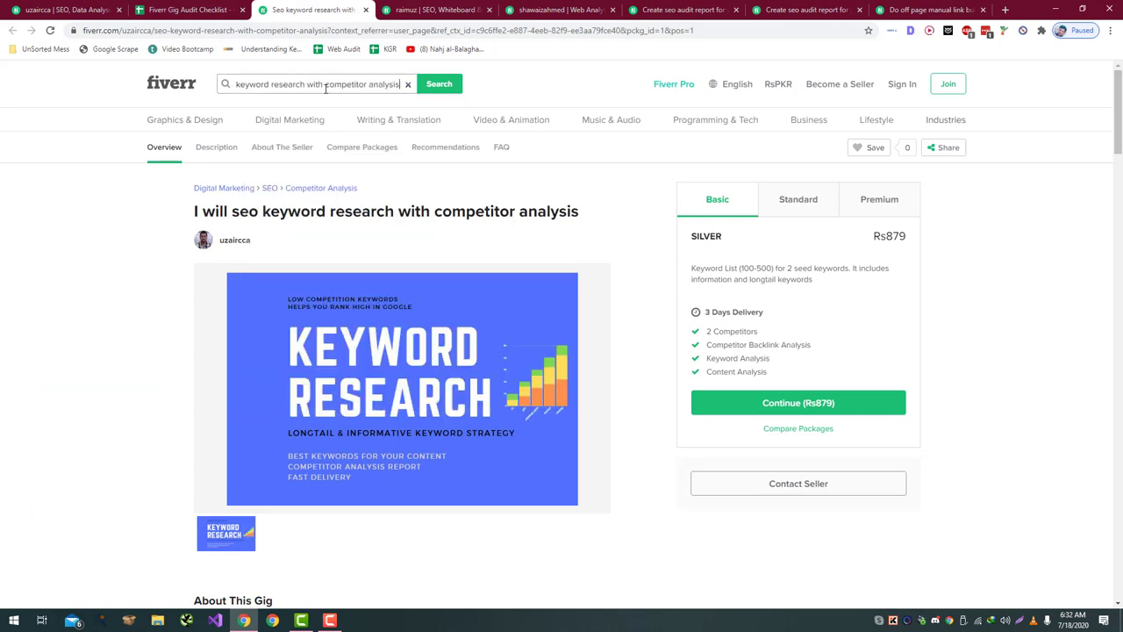
- Search Fiverr for 'keyword research with competitor analysis', returning 6,840 competing services
{"action": "key", "text": "Return"}
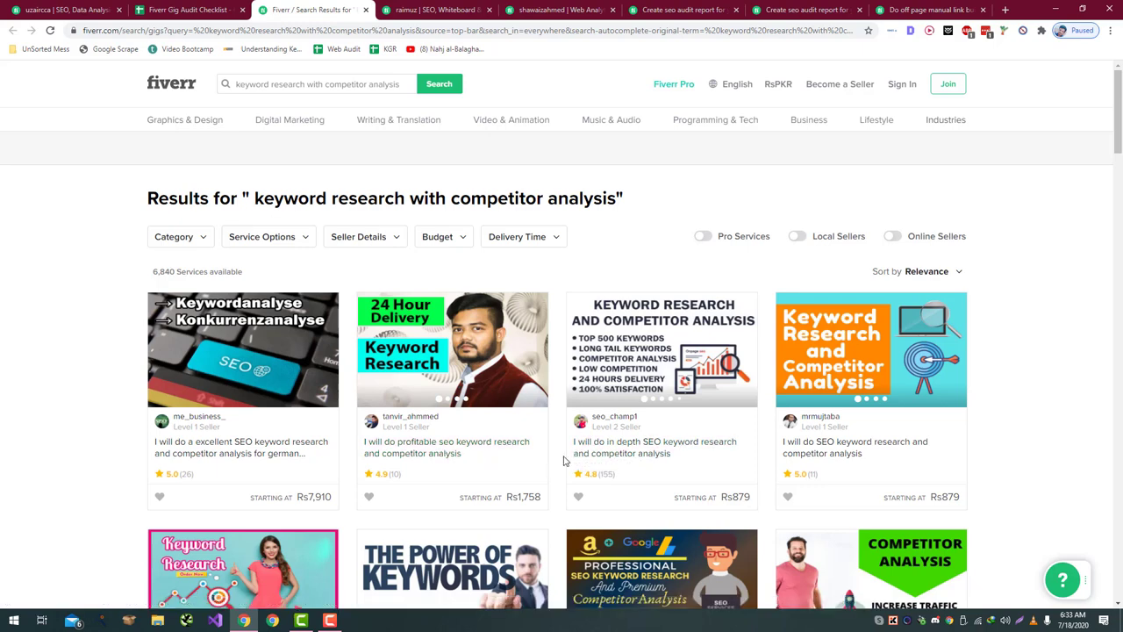
{"action": "key", "text": "ctrl+shift+Tab"}
{"action": "key", "text": "ctrl+Tab"}
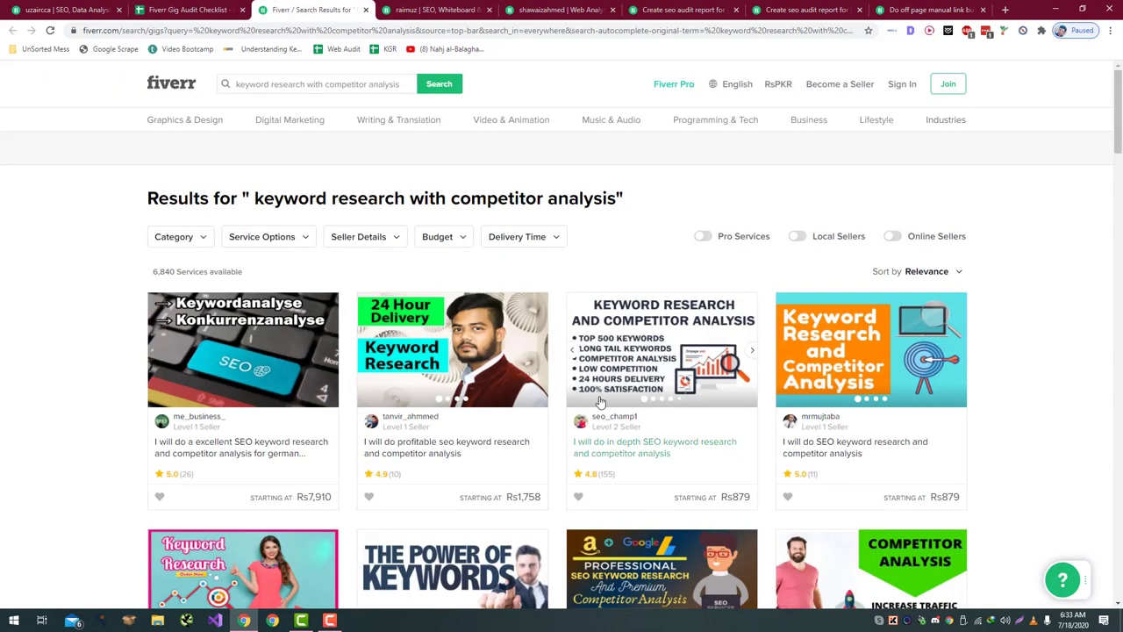
{"action": "key", "text": "ctrl+shift+Tab"}
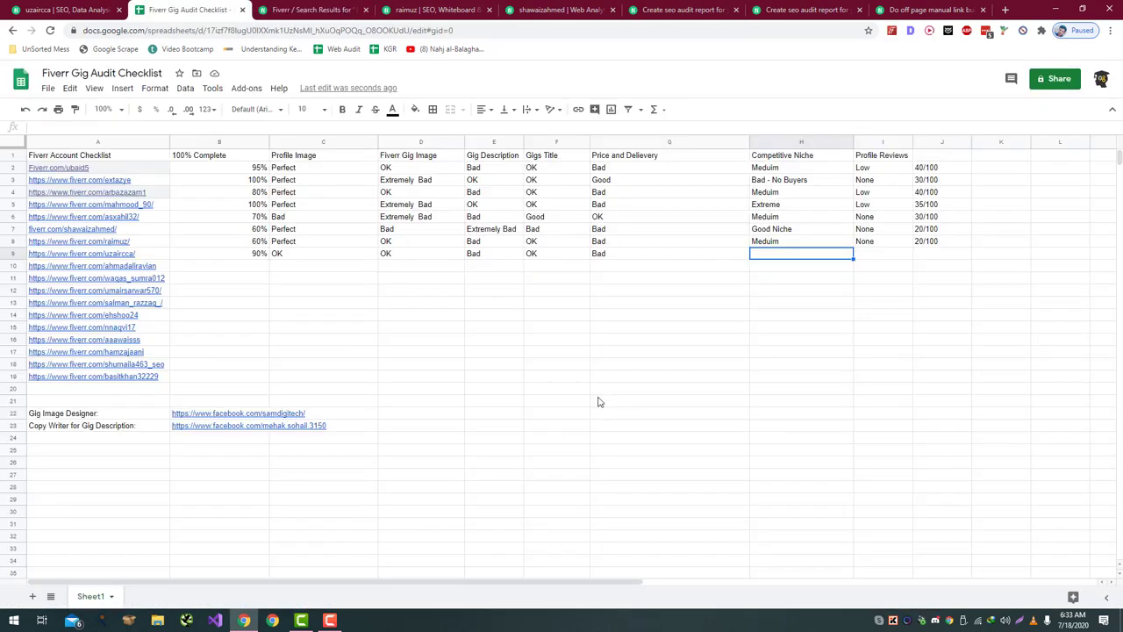
- Enter Medium as row 9's competitive niche in H9
{"action": "type", "text": "Bad"}
{"action": "key", "text": "shift+Home"}
{"action": "type", "text": "Medium"}
{"action": "key", "text": "Return"}
{"action": "key", "text": "ctrl+Tab"}
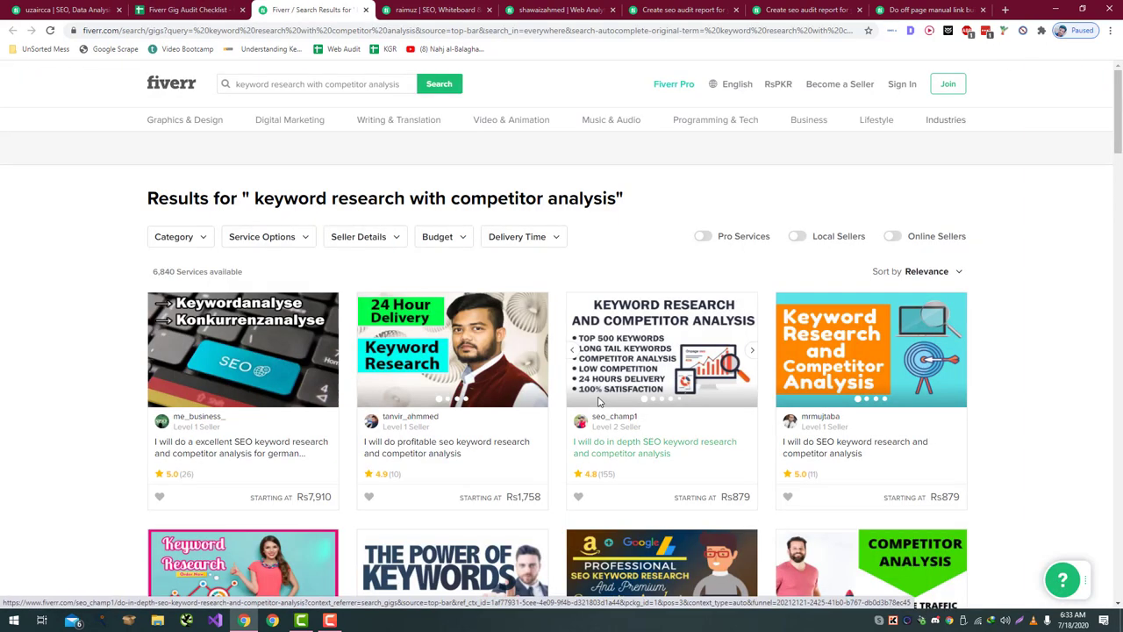
{"action": "key", "text": "ctrl+shift+Tab"}
{"action": "key", "text": "Up"}
{"action": "key", "text": "Right"}
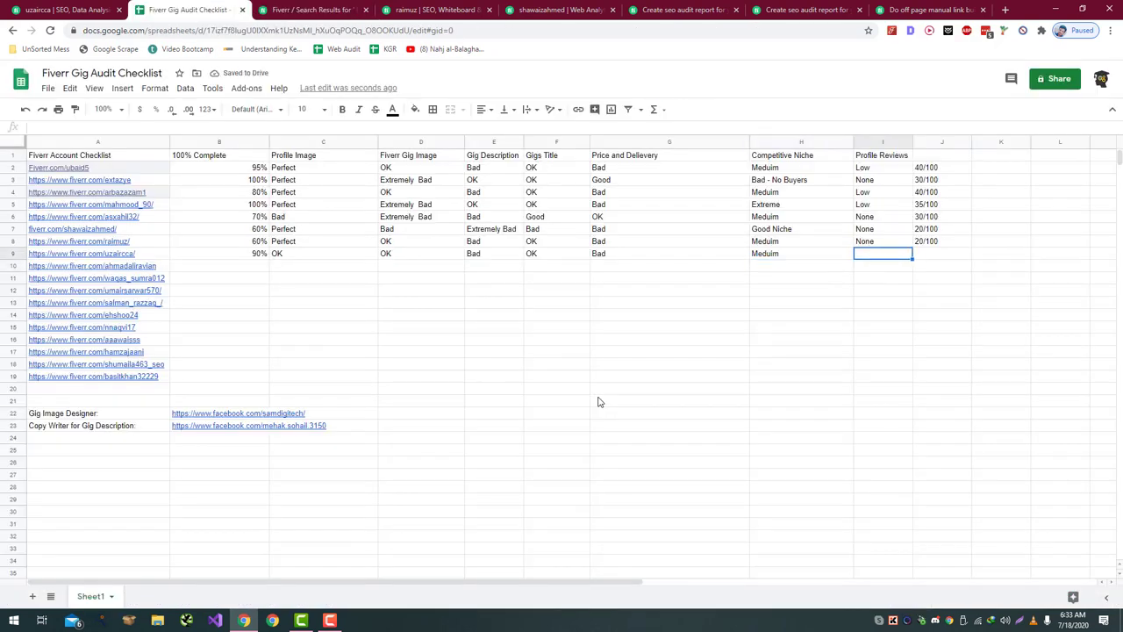
{"action": "key", "text": "ctrl+Tab"}
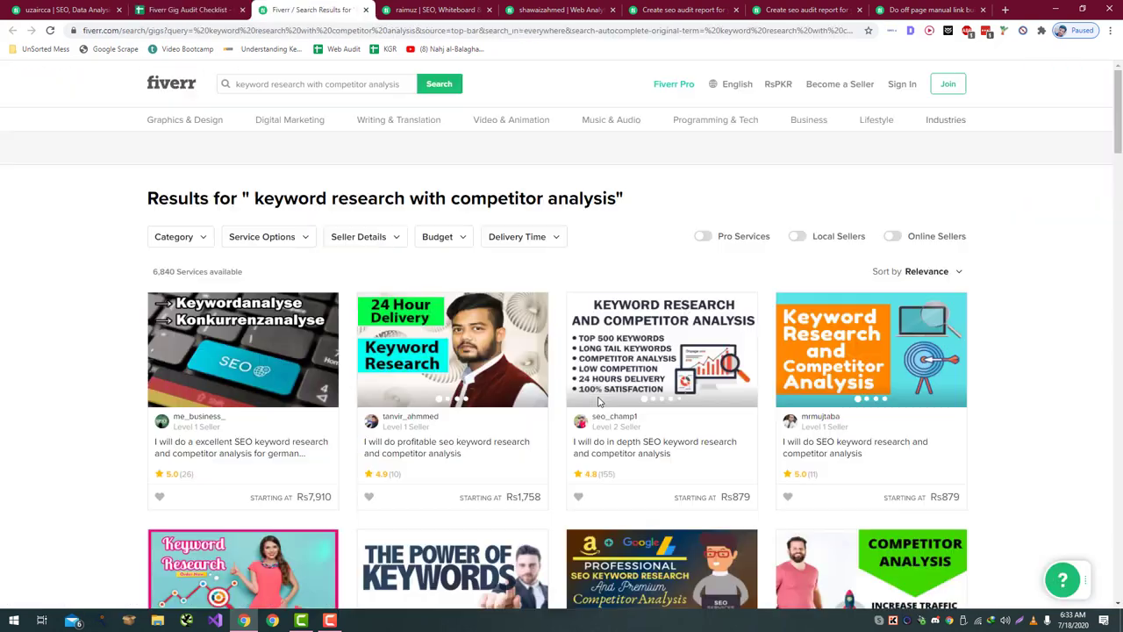
- Open row 9's seller profile on Fiverr using the link copied from A9
{"action": "left_click", "coordinate": [181, 30]}
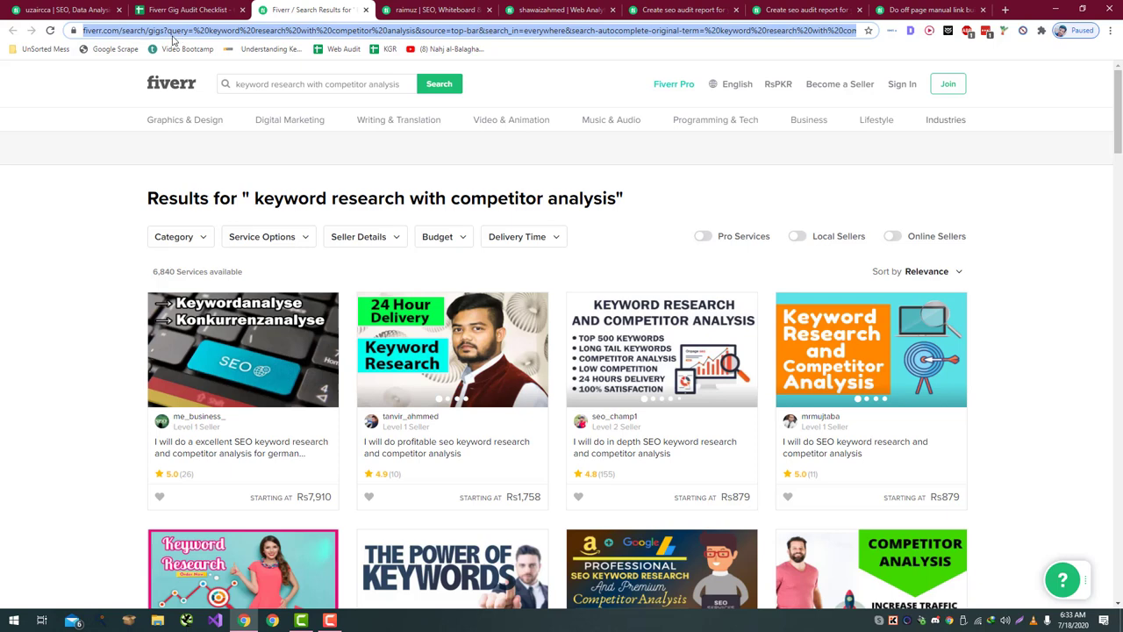
{"action": "left_click", "coordinate": [184, 10]}
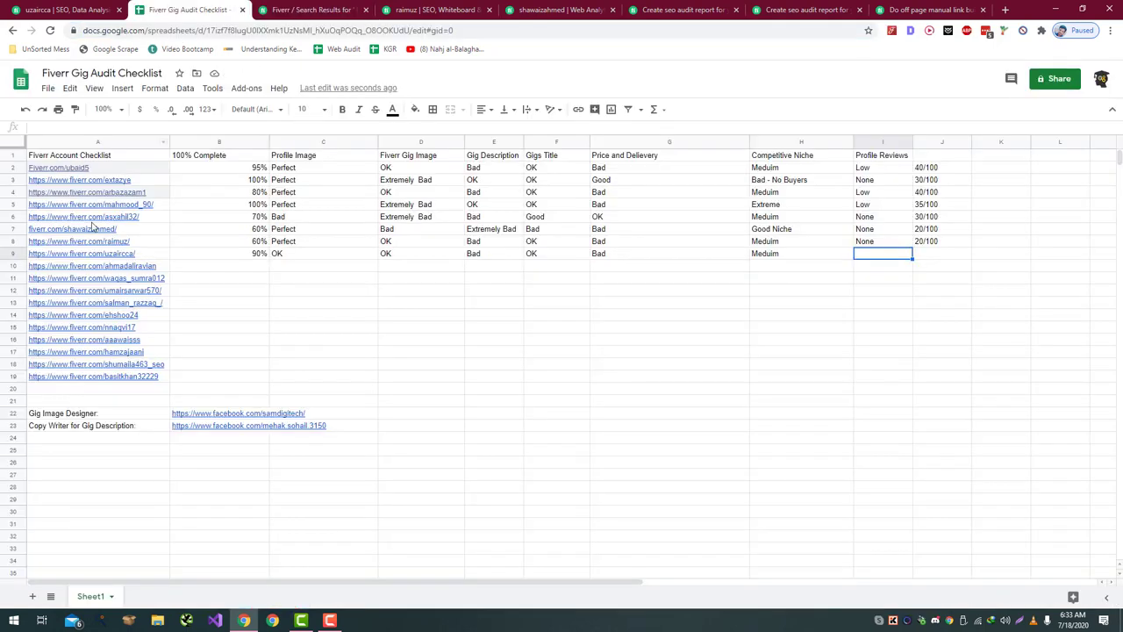
{"action": "left_click", "coordinate": [144, 256]}
{"action": "key", "text": "ctrl+c"}
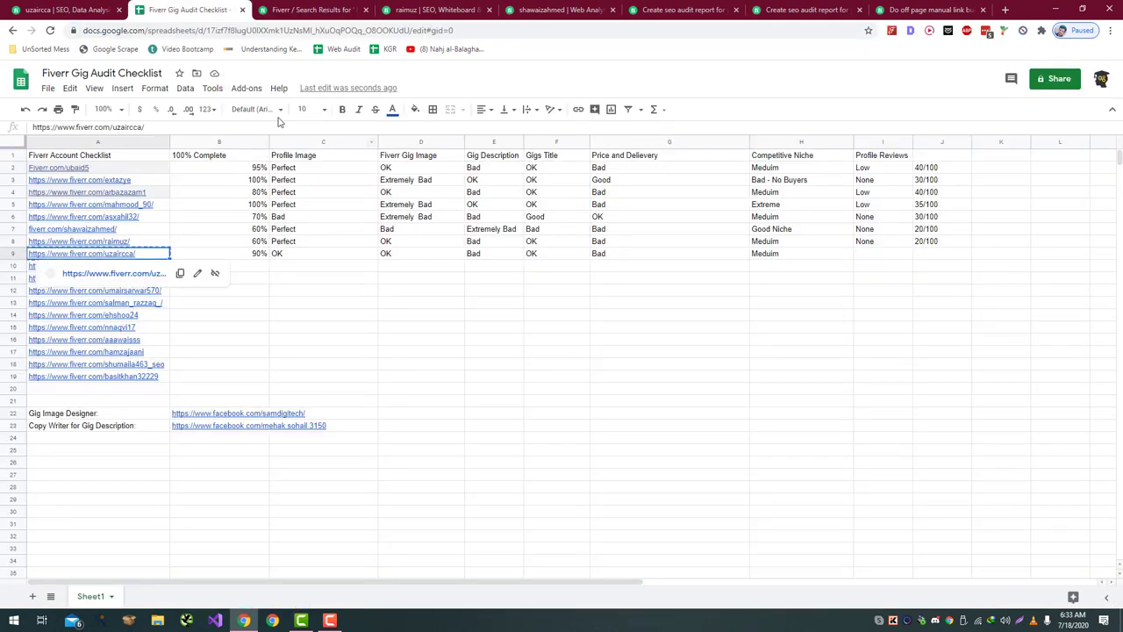
{"action": "left_click", "coordinate": [318, 12]}
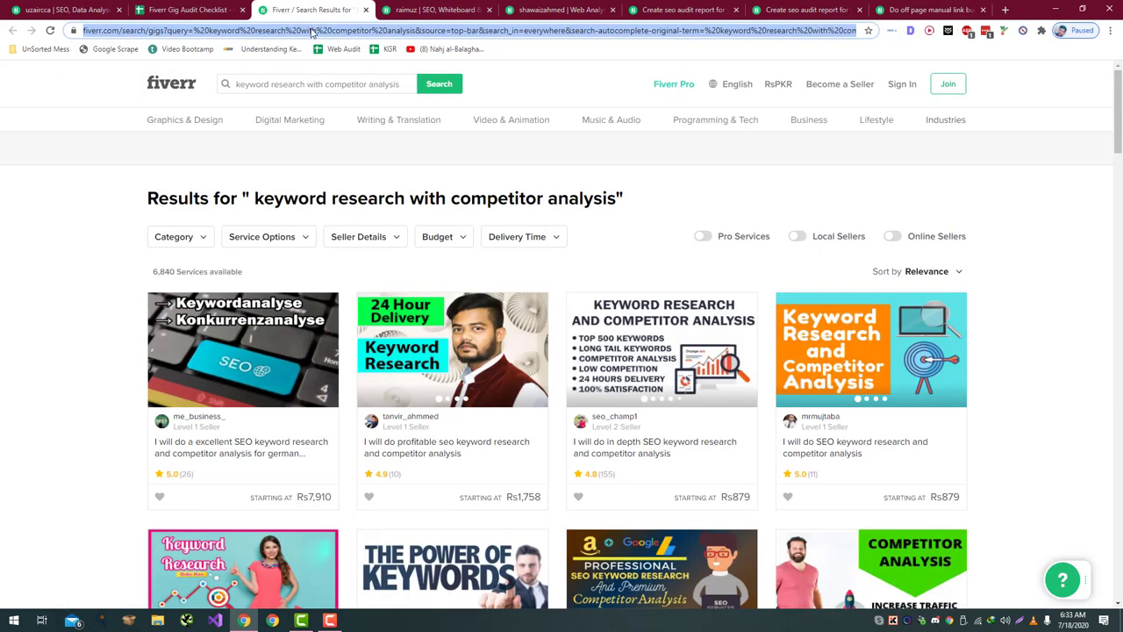
{"action": "key", "text": "ctrl+v"}
{"action": "key", "text": "Return"}
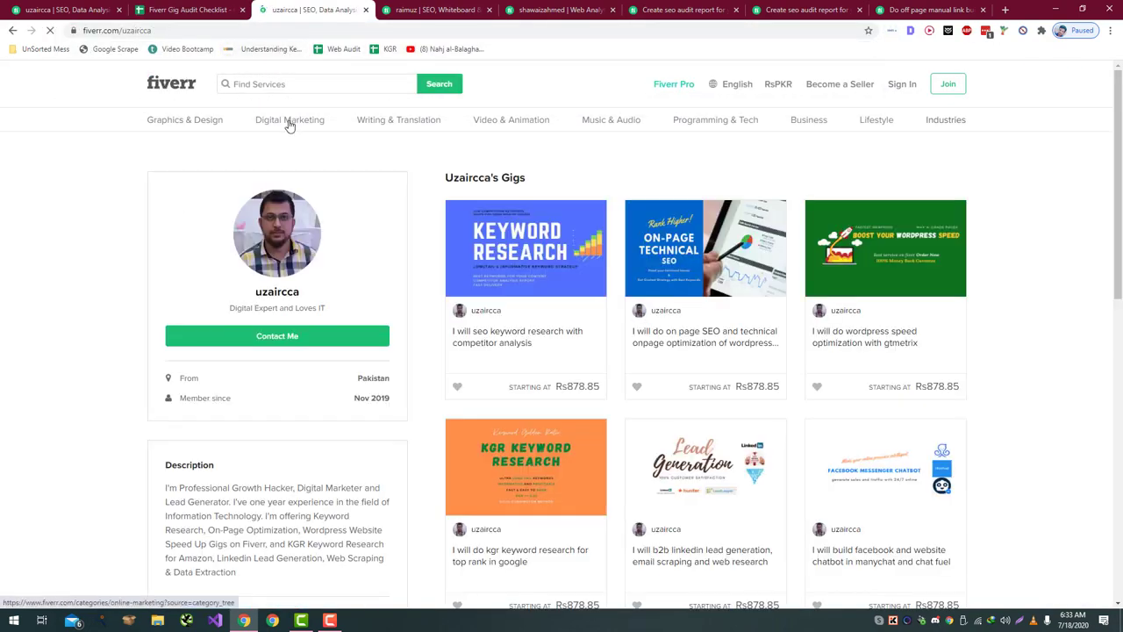
{"action": "key", "text": "ctrl+shift+Tab"}
{"action": "key", "text": "ctrl+Tab"}
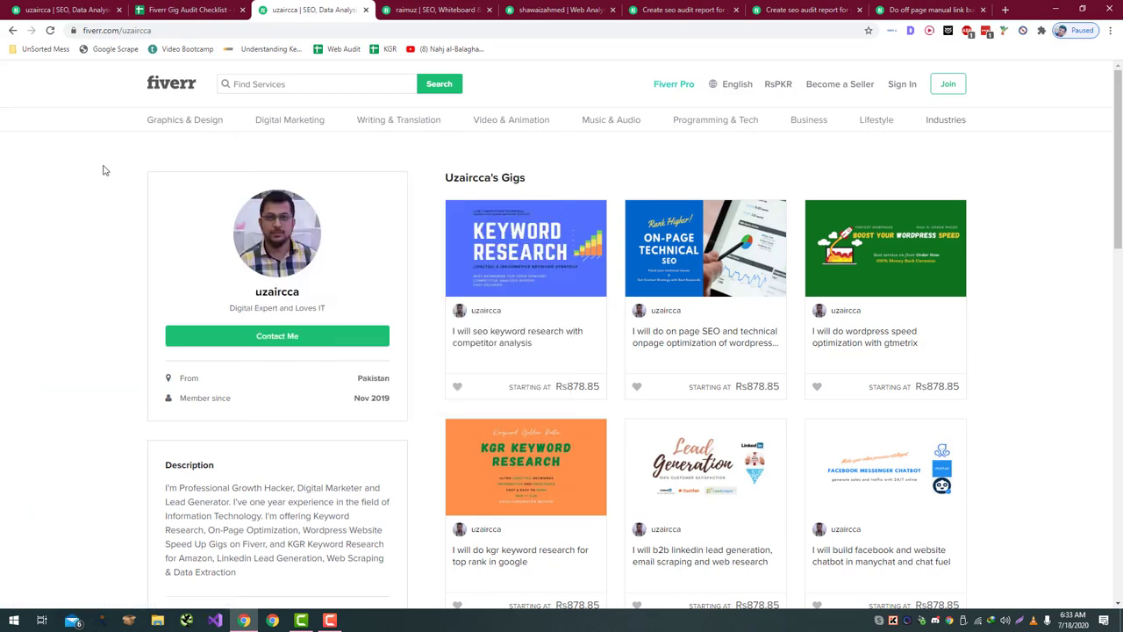
- Enter None for profile reviews in I9 and a 15/100 score in J9
{"action": "key", "text": "ctrl+shift+Tab"}
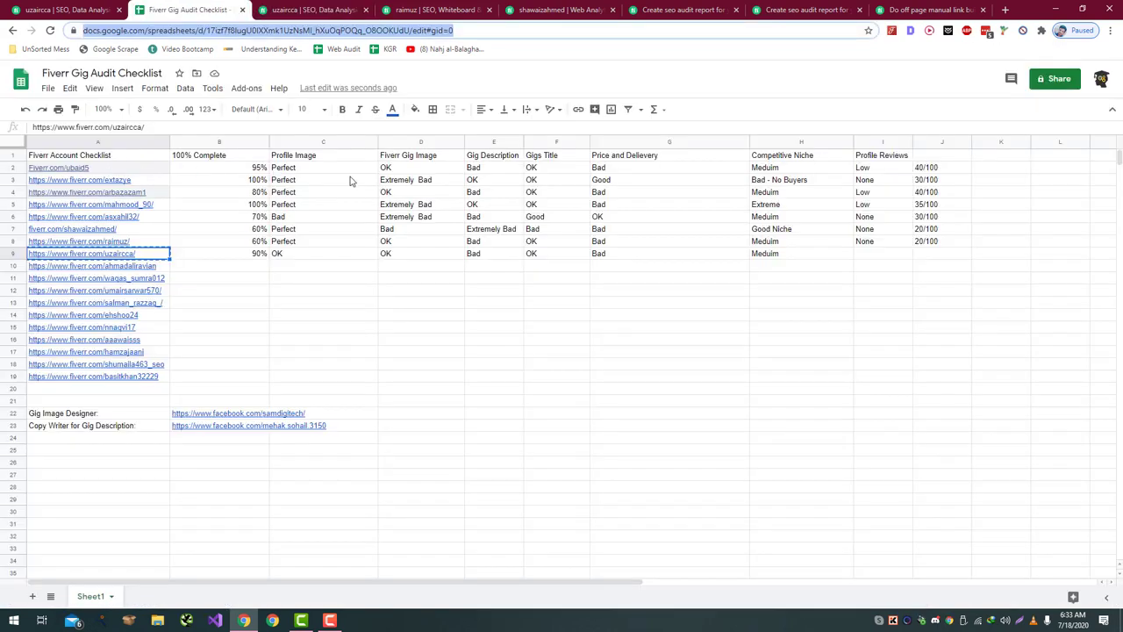
{"action": "left_click", "coordinate": [861, 256]}
{"action": "type", "text": "None"}
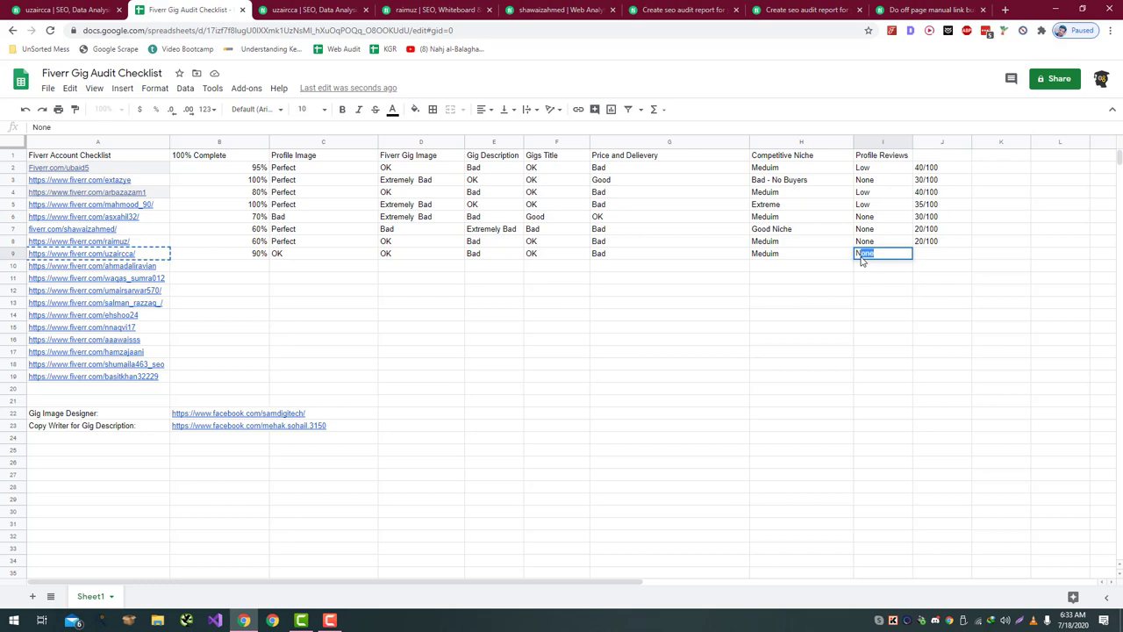
{"action": "key", "text": "Return"}
{"action": "key", "text": "Right"}
{"action": "key", "text": "Up"}
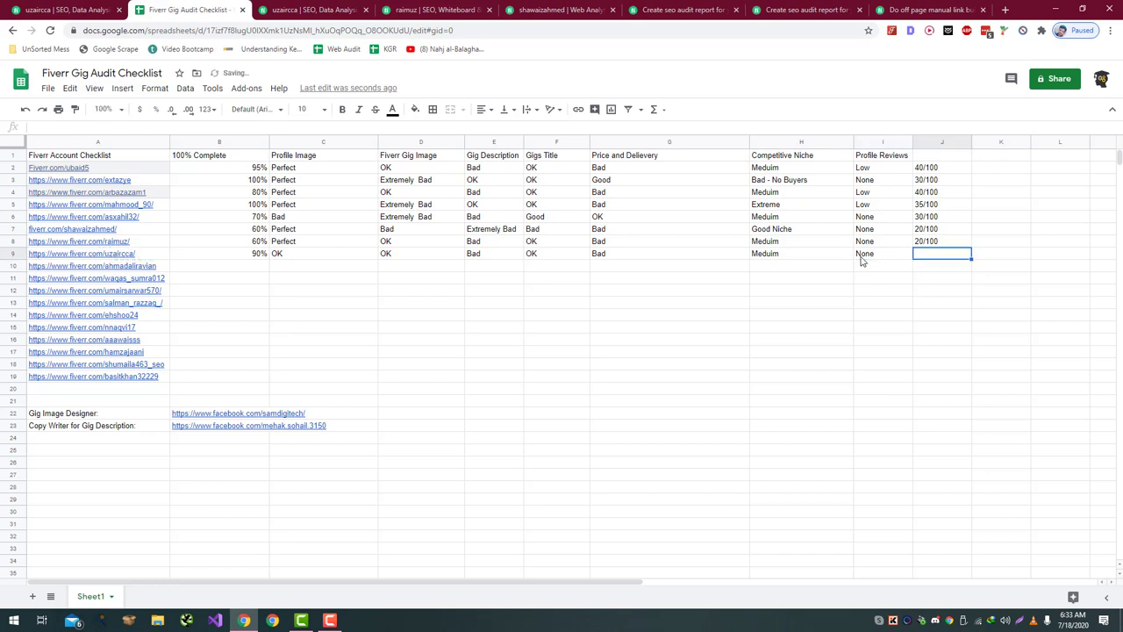
{"action": "type", "text": "15"}
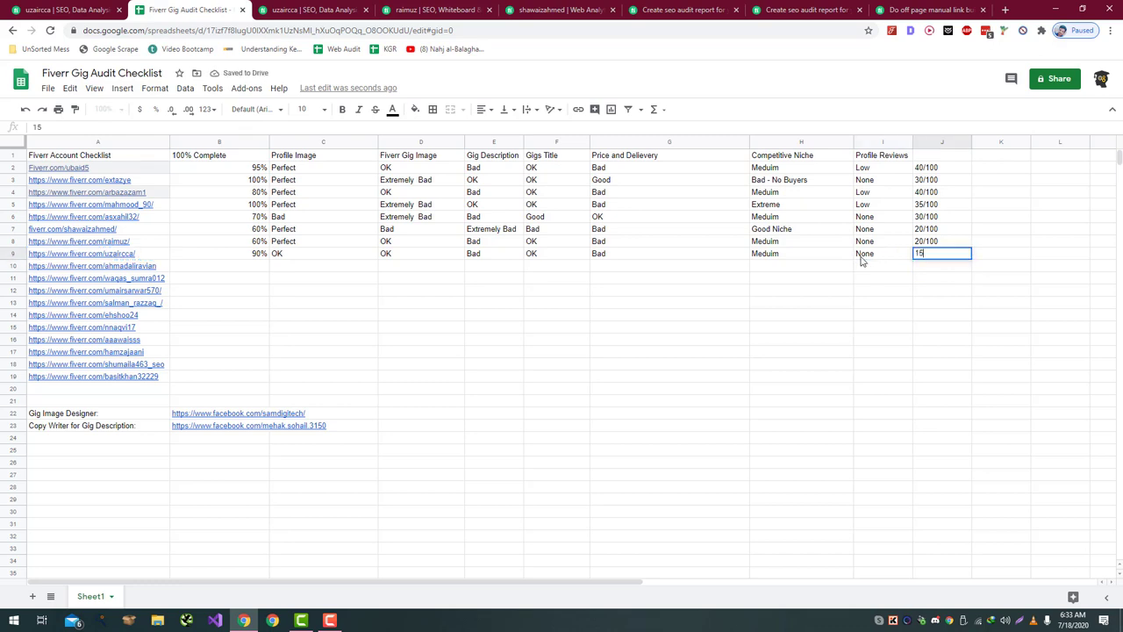
{"action": "type", "text": "/100"}
{"action": "key", "text": "Return"}
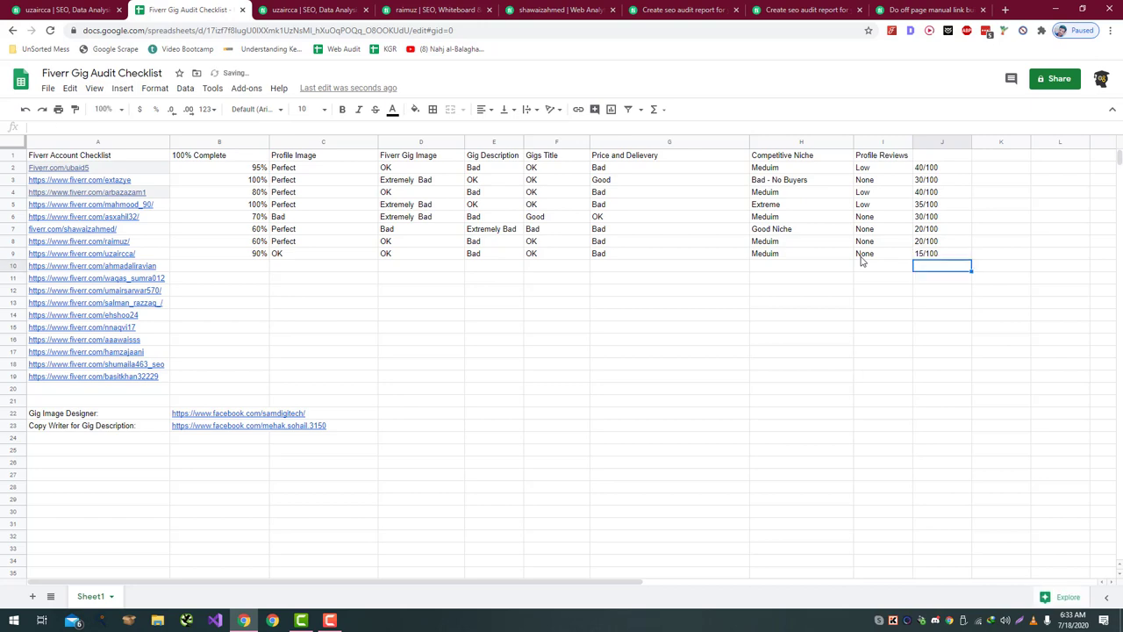
- Copy row 10's profile link from A10
{"action": "key", "text": "Left"}
{"action": "key", "text": "Left"}
{"action": "key", "text": "Left"}
{"action": "key", "text": "Left"}
{"action": "key", "text": "Left"}
{"action": "key", "text": "Left"}
{"action": "key", "text": "Left"}
{"action": "key", "text": "Left"}
{"action": "key", "text": "Left"}
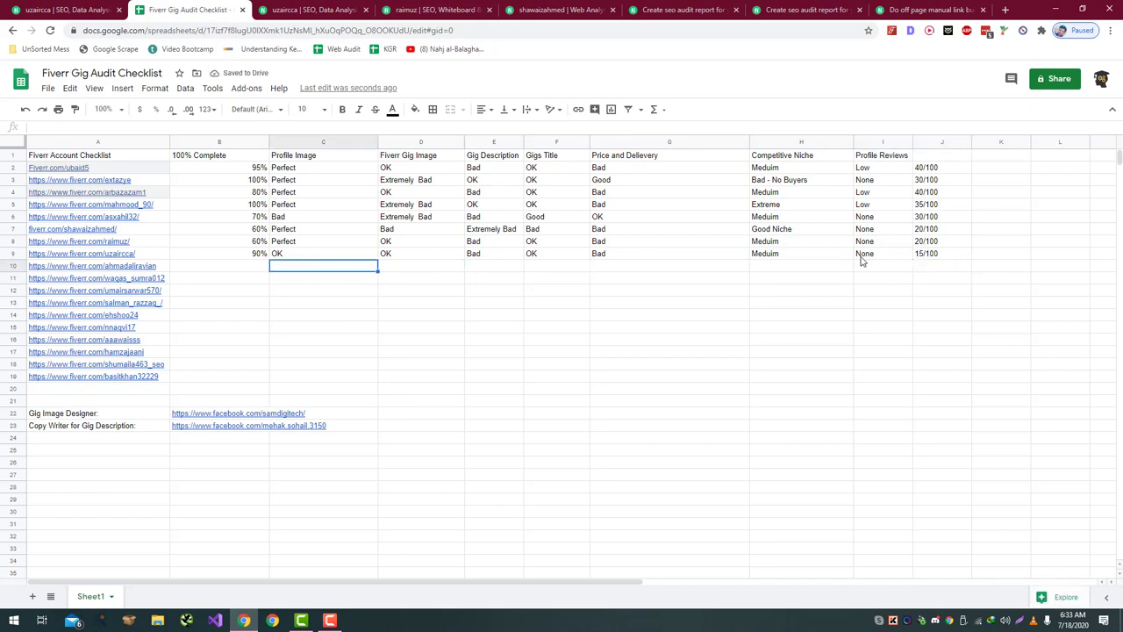
{"action": "key", "text": "ctrl+c"}
{"action": "left_click", "coordinate": [293, 9]}
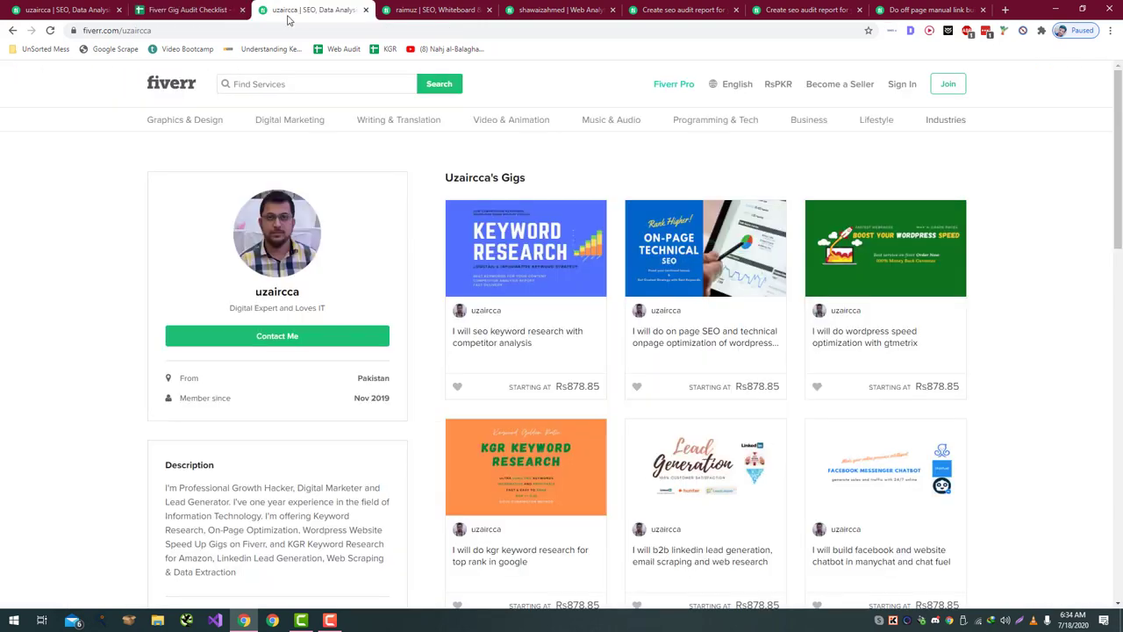
{"action": "left_click", "coordinate": [281, 32]}
{"action": "key", "text": "ctrl+v"}
{"action": "key", "text": "Return"}
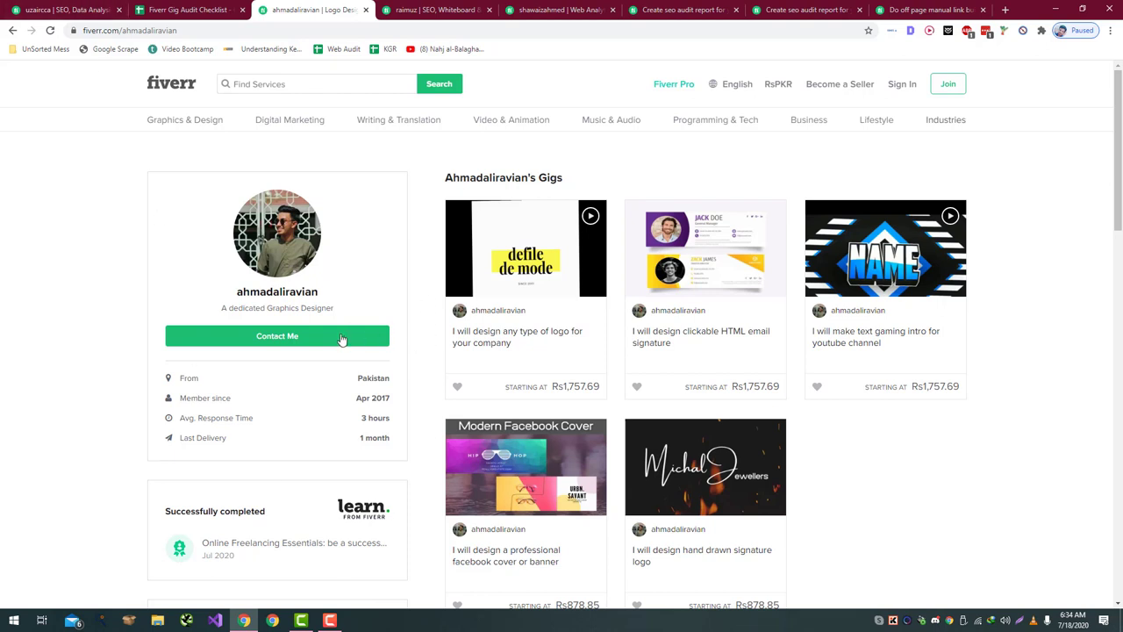
{"action": "triple_click", "coordinate": [277, 308]}
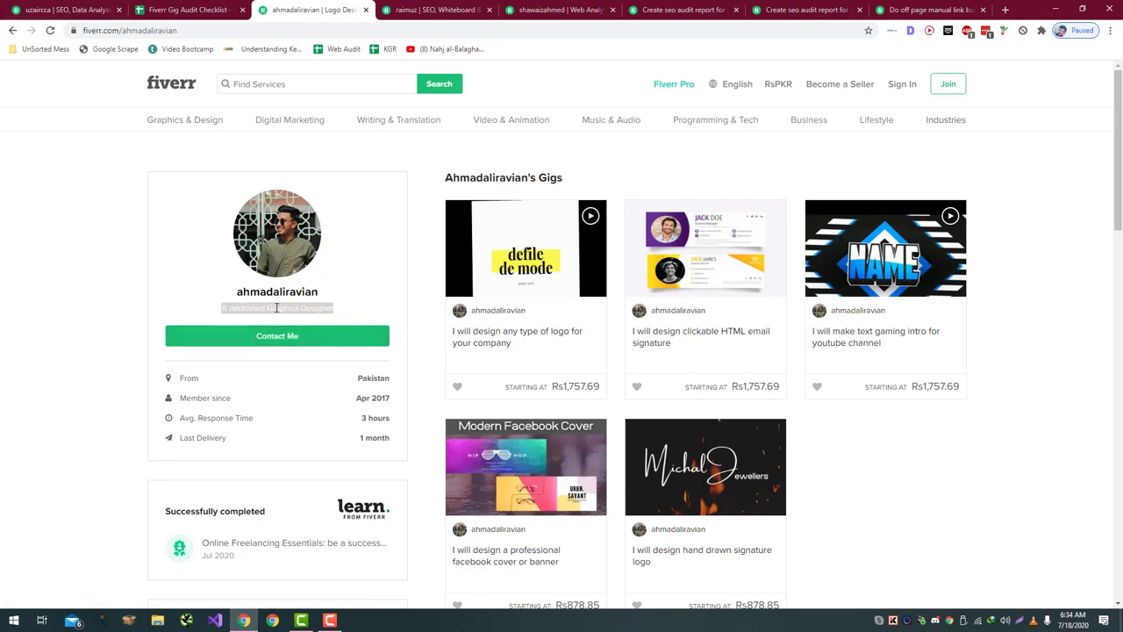
{"action": "scroll", "coordinate": [279, 318], "scroll_direction": "down", "scroll_amount": 3}
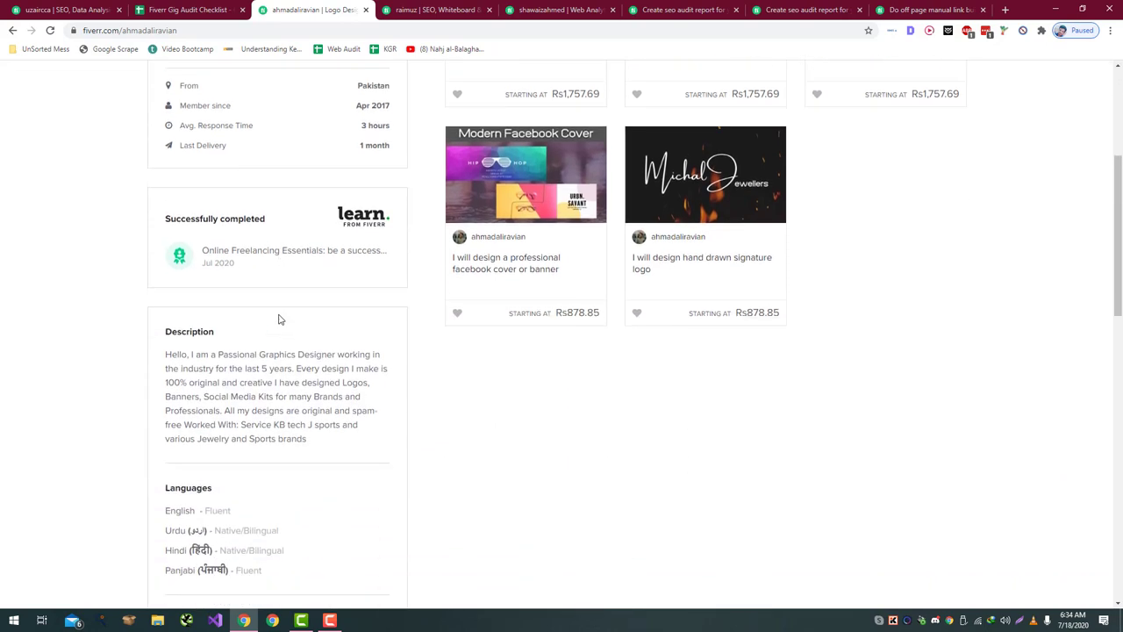
{"action": "scroll", "coordinate": [280, 319], "scroll_direction": "up", "scroll_amount": 3}
{"action": "scroll", "coordinate": [274, 322], "scroll_direction": "down", "scroll_amount": 4}
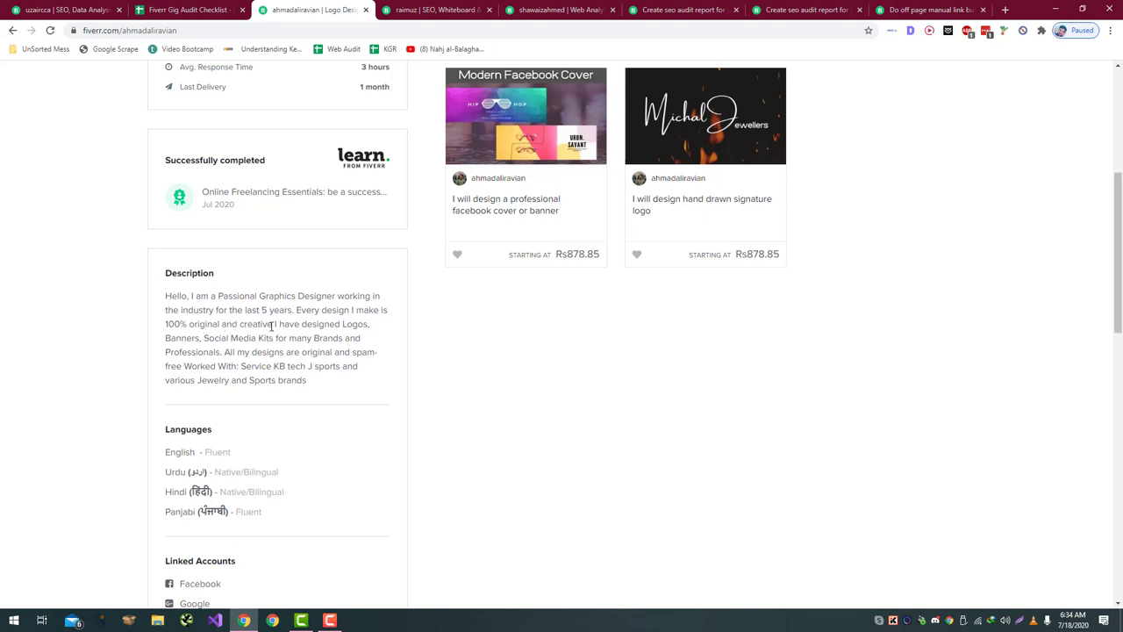
{"action": "left_click_drag", "start_coordinate": [272, 326], "coordinate": [370, 340]}
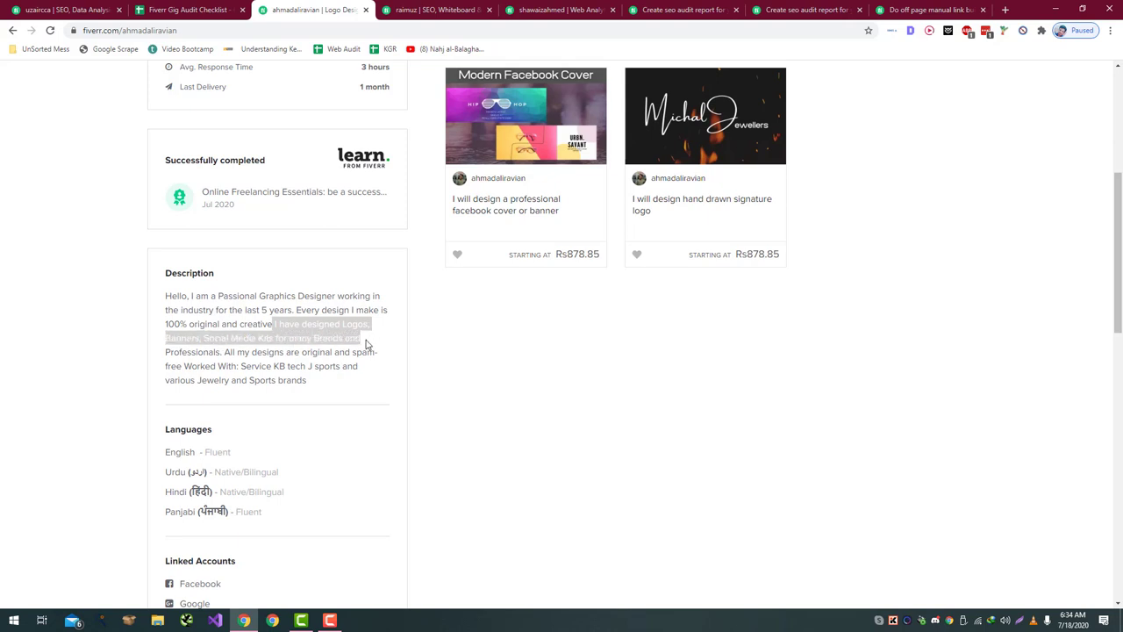
{"action": "left_click", "coordinate": [367, 344]}
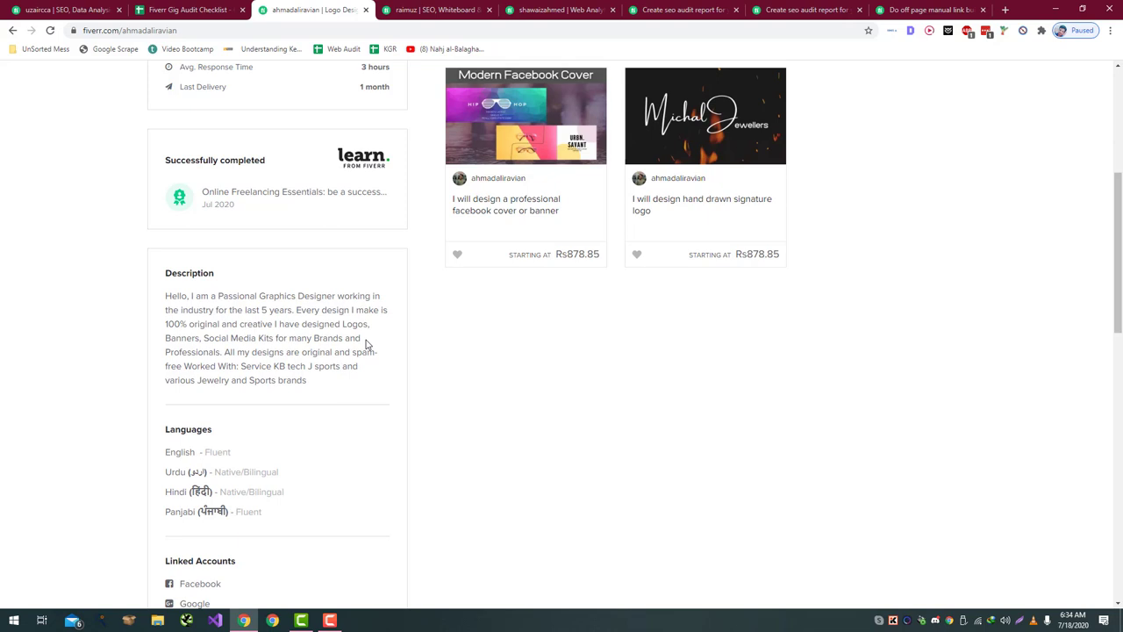
{"action": "scroll", "coordinate": [263, 338], "scroll_direction": "up", "scroll_amount": 1}
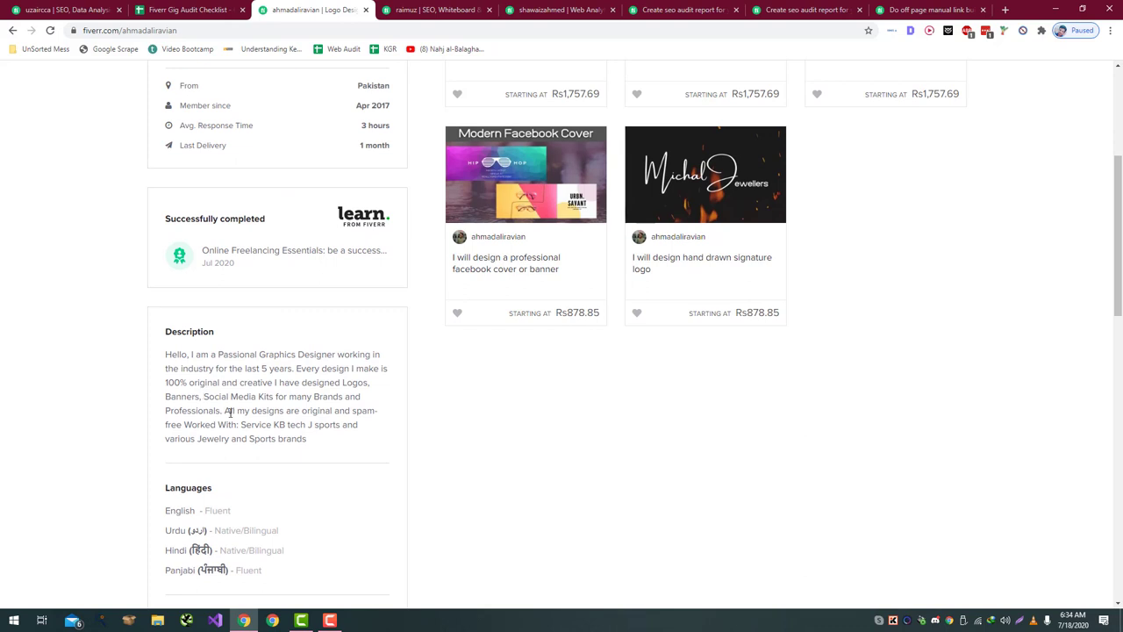
{"action": "mouse_move", "coordinate": [237, 409]}
{"action": "left_mouse_down"}
{"action": "mouse_move", "coordinate": [337, 414]}
{"action": "mouse_move", "coordinate": [340, 427]}
{"action": "mouse_move", "coordinate": [213, 429]}
{"action": "mouse_move", "coordinate": [233, 429]}
{"action": "left_mouse_up"}
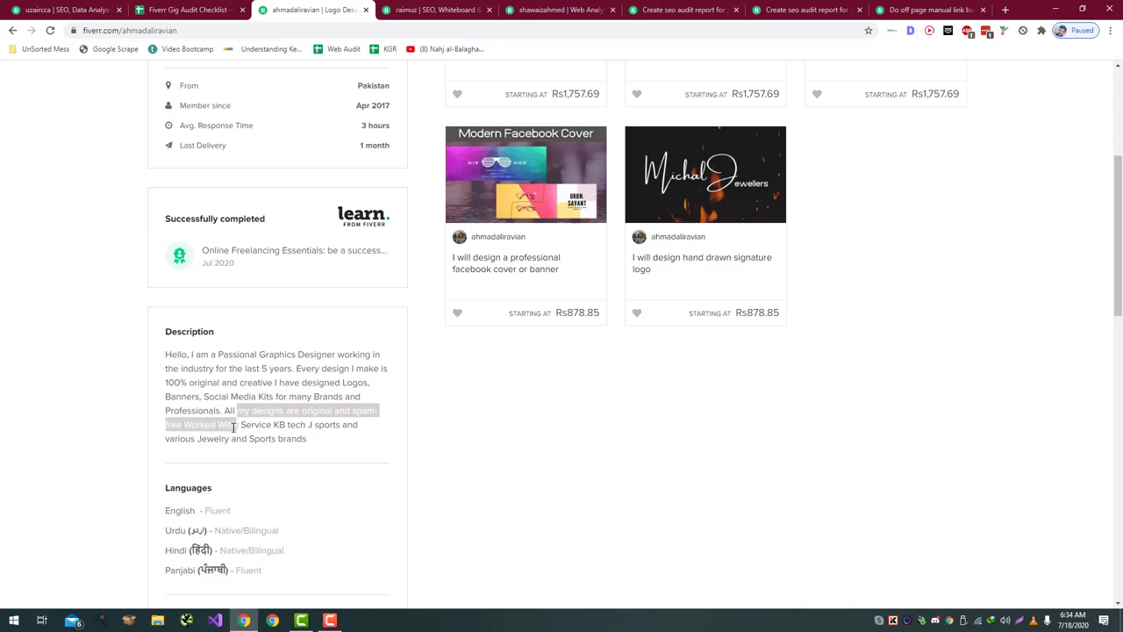
{"action": "left_click", "coordinate": [234, 427]}
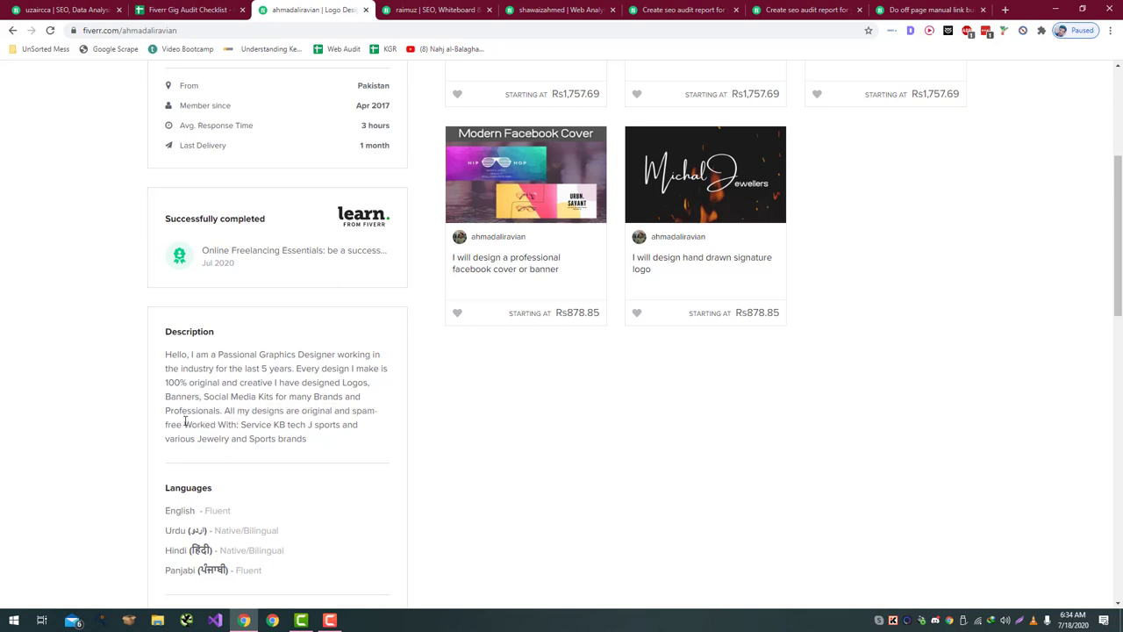
{"action": "left_click_drag", "start_coordinate": [181, 424], "coordinate": [354, 414]}
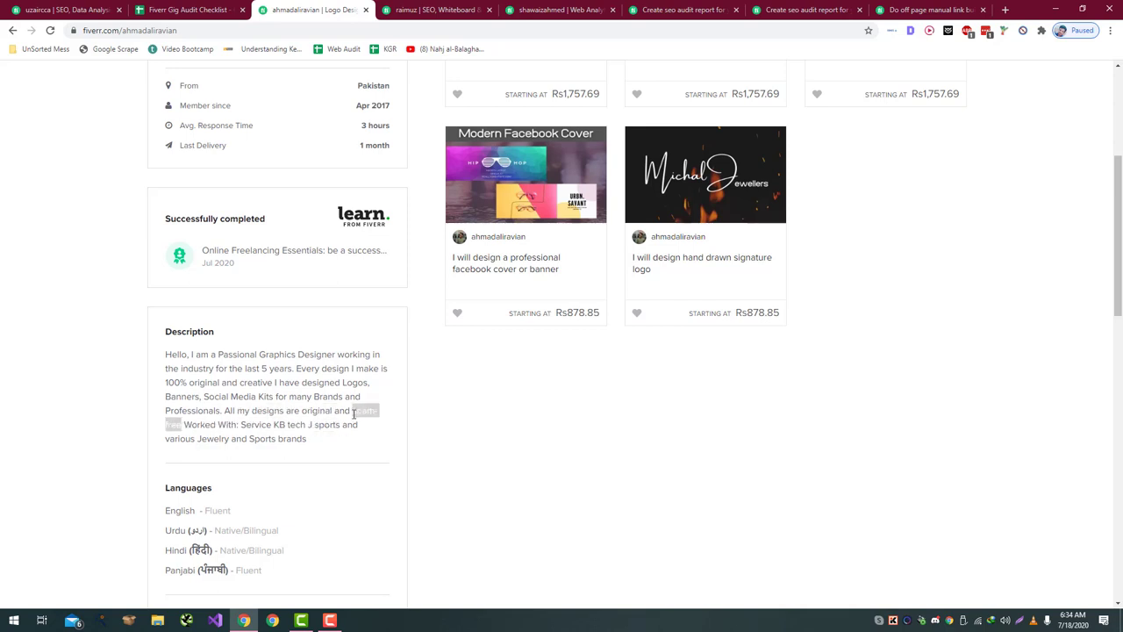
{"action": "left_click", "coordinate": [354, 413]}
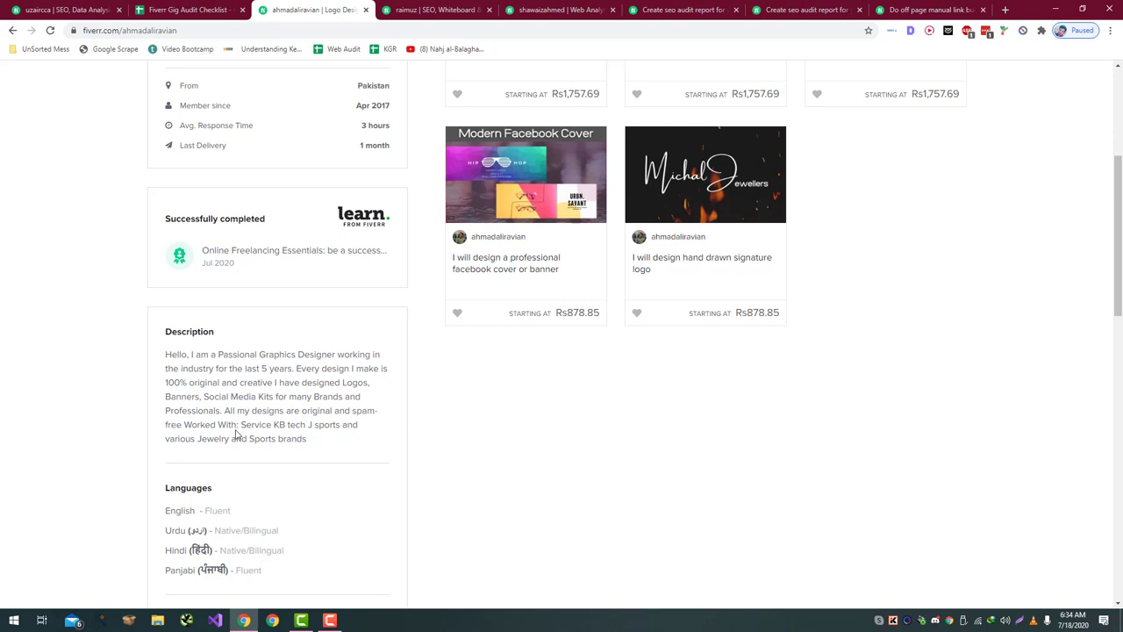
{"action": "left_click_drag", "start_coordinate": [235, 432], "coordinate": [323, 427]}
{"action": "left_click", "coordinate": [262, 424]}
{"action": "left_click_drag", "start_coordinate": [252, 428], "coordinate": [326, 428]}
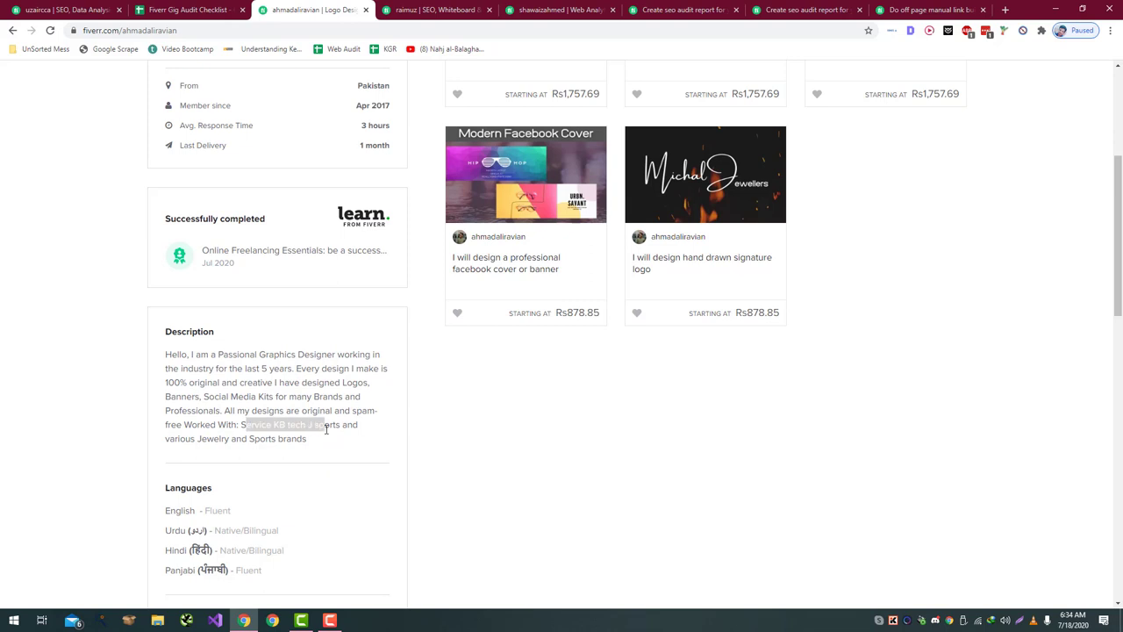
{"action": "left_click", "coordinate": [175, 425]}
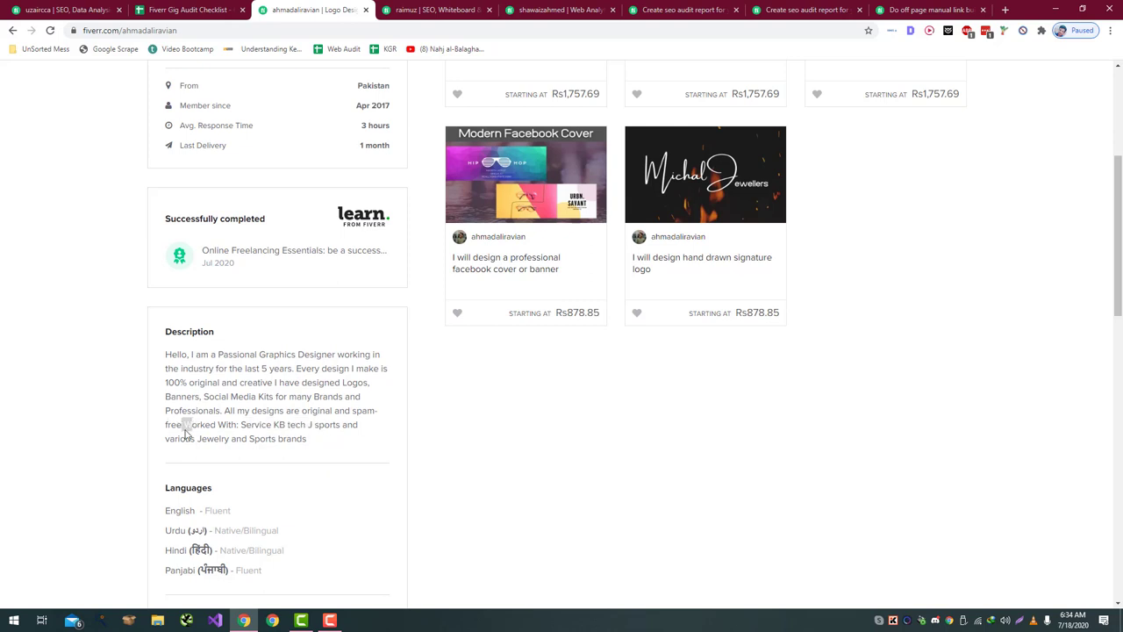
{"action": "left_click_drag", "start_coordinate": [183, 425], "coordinate": [298, 425]}
{"action": "scroll", "coordinate": [293, 427], "scroll_direction": "down", "scroll_amount": 4}
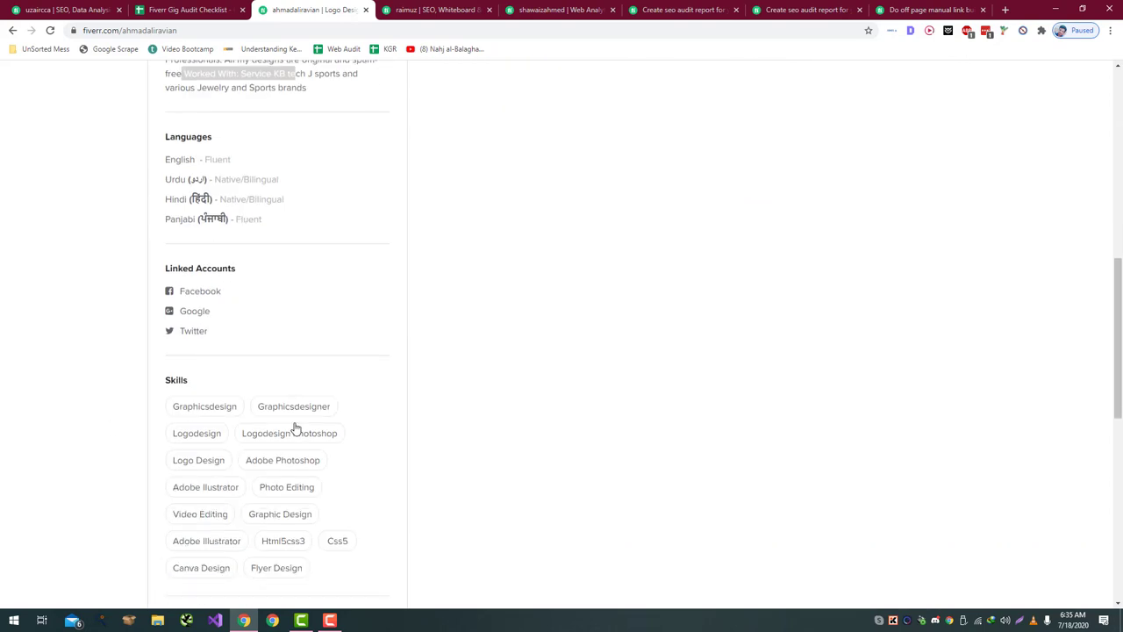
{"action": "scroll", "coordinate": [333, 388], "scroll_direction": "up", "scroll_amount": 5}
{"action": "left_click_drag", "start_coordinate": [358, 484], "coordinate": [14, 381]}
{"action": "scroll", "coordinate": [130, 393], "scroll_direction": "down", "scroll_amount": 9}
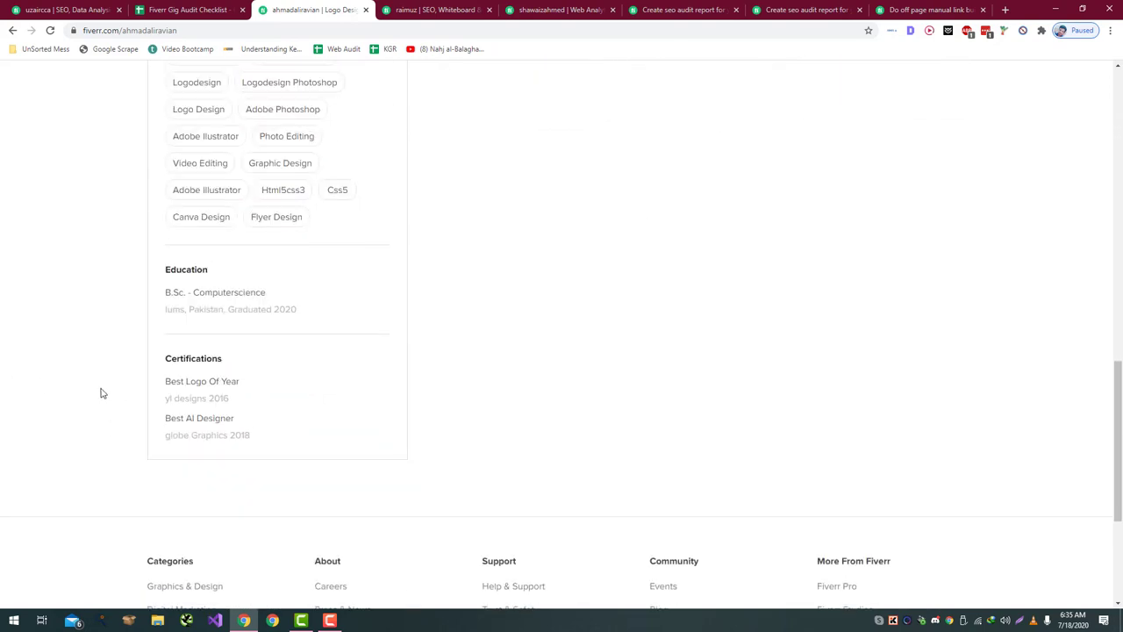
{"action": "scroll", "coordinate": [101, 393], "scroll_direction": "up", "scroll_amount": 5}
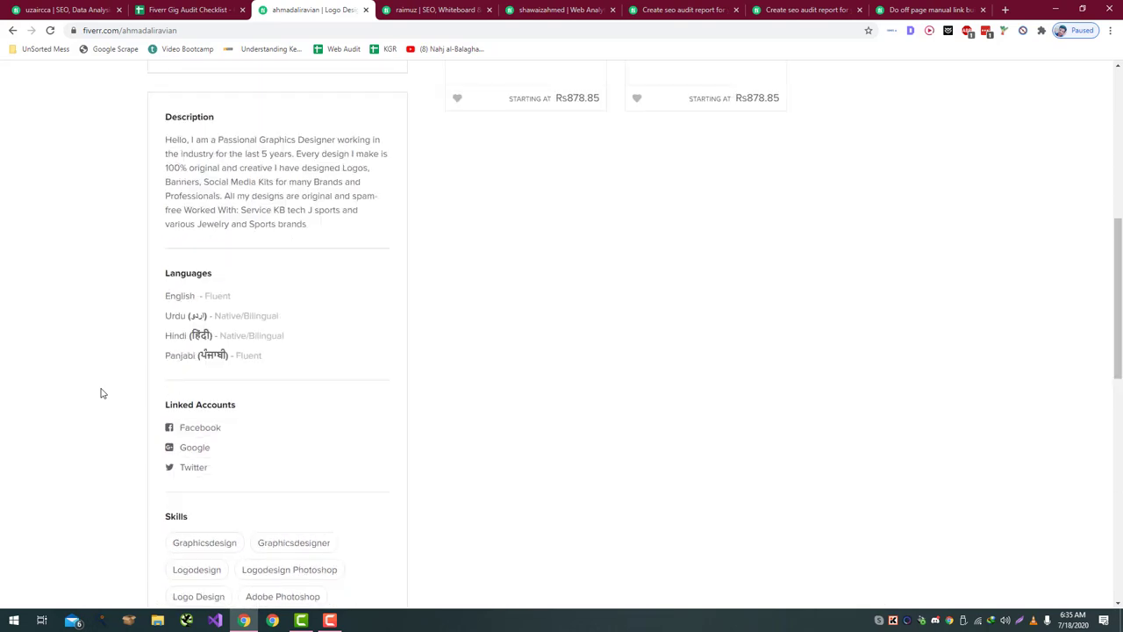
{"action": "scroll", "coordinate": [101, 393], "scroll_direction": "up", "scroll_amount": 8}
- Enter 90% as row 10's completion score in B10, correcting the mistyped 91
{"action": "left_click", "coordinate": [186, 10]}
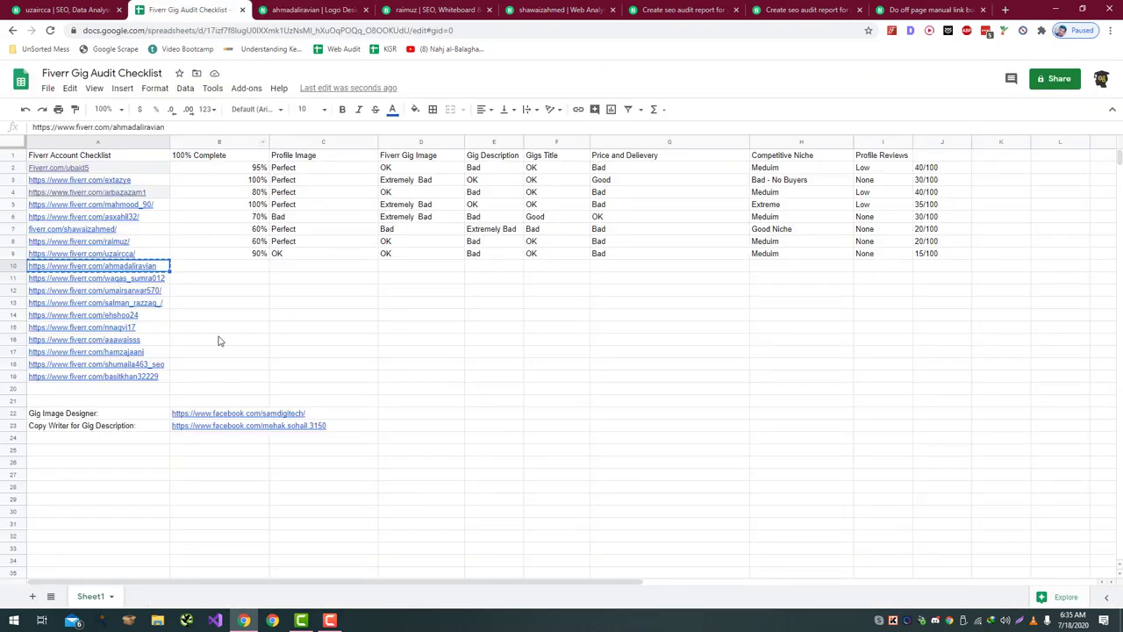
{"action": "left_click", "coordinate": [258, 267]}
{"action": "type", "text": "910"}
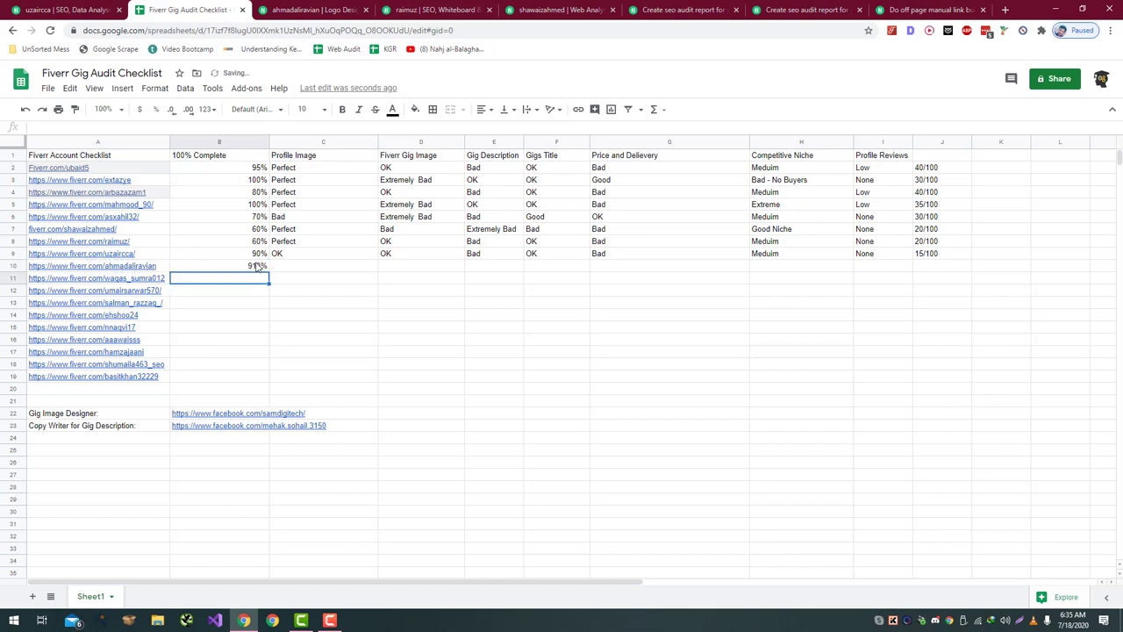
{"action": "key", "text": "Return"}
{"action": "left_click", "coordinate": [40, 127]}
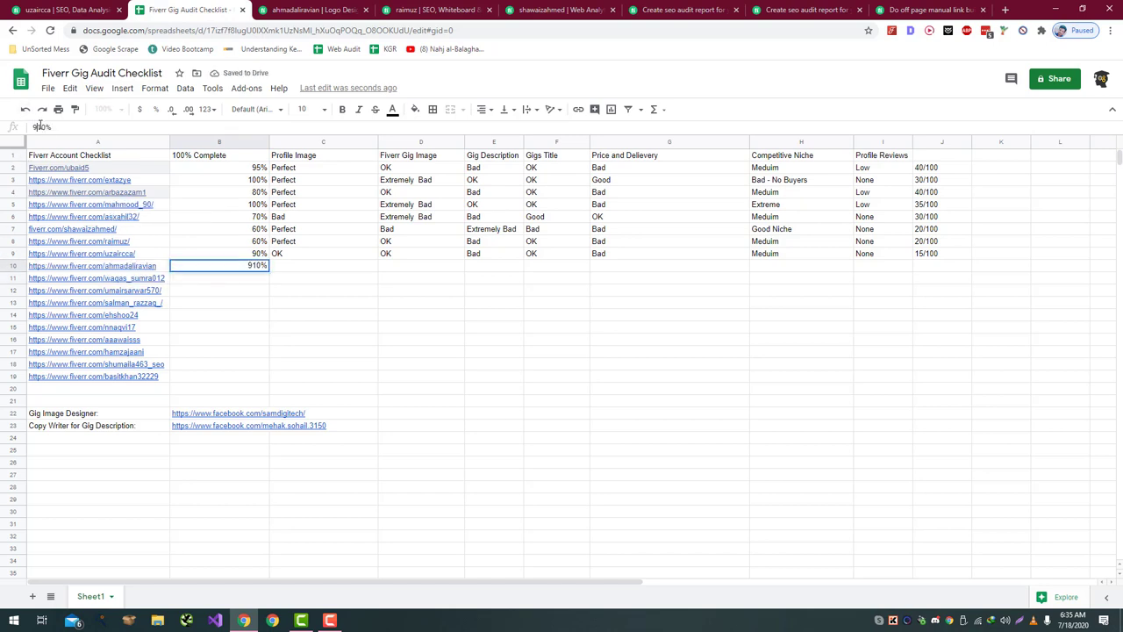
{"action": "key", "text": "BackSpace"}
{"action": "key", "text": "Delete"}
{"action": "type", "text": "9"}
{"action": "key", "text": "Tab"}
- Rate row 10's profile image Perfect in C10
{"action": "left_click", "coordinate": [314, 10]}
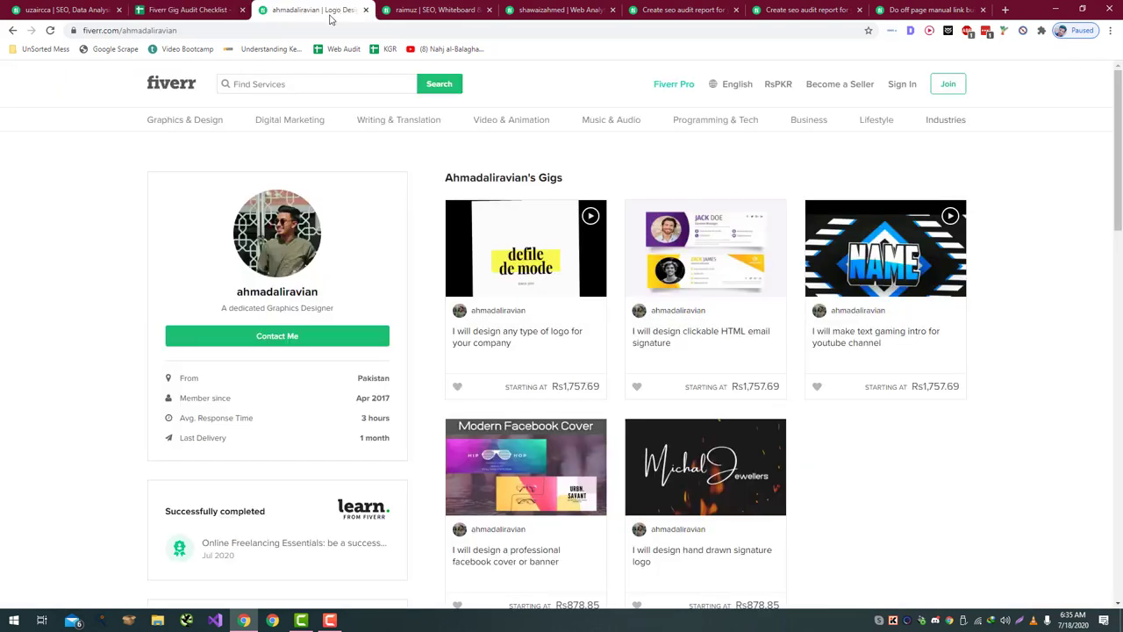
{"action": "left_click", "coordinate": [187, 10]}
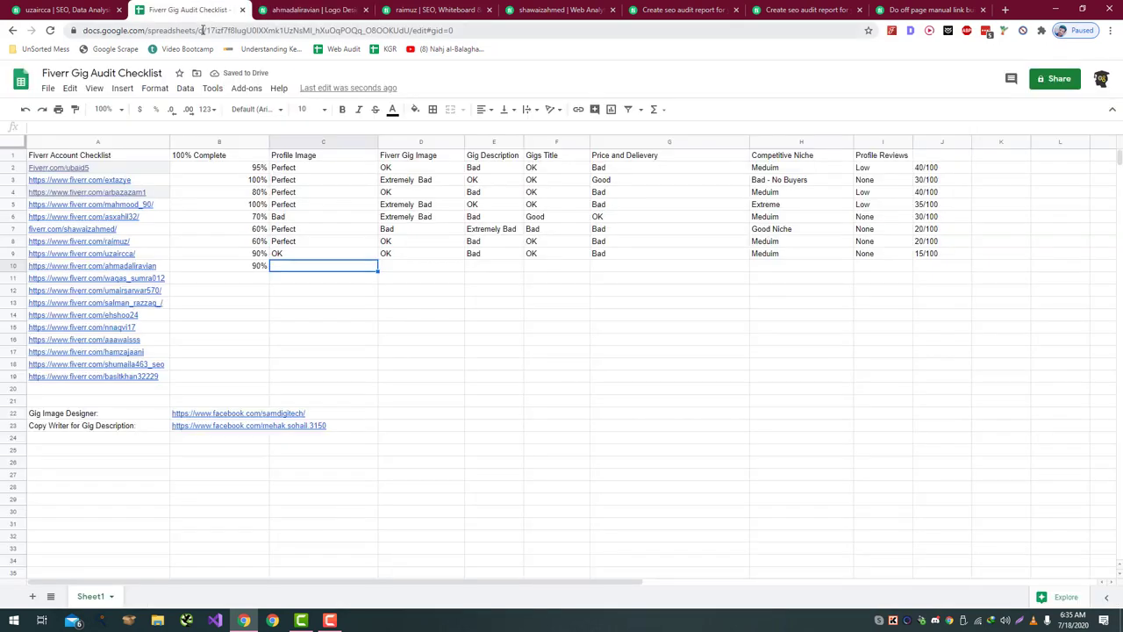
{"action": "type", "text": "Per"}
{"action": "key", "text": "Tab"}
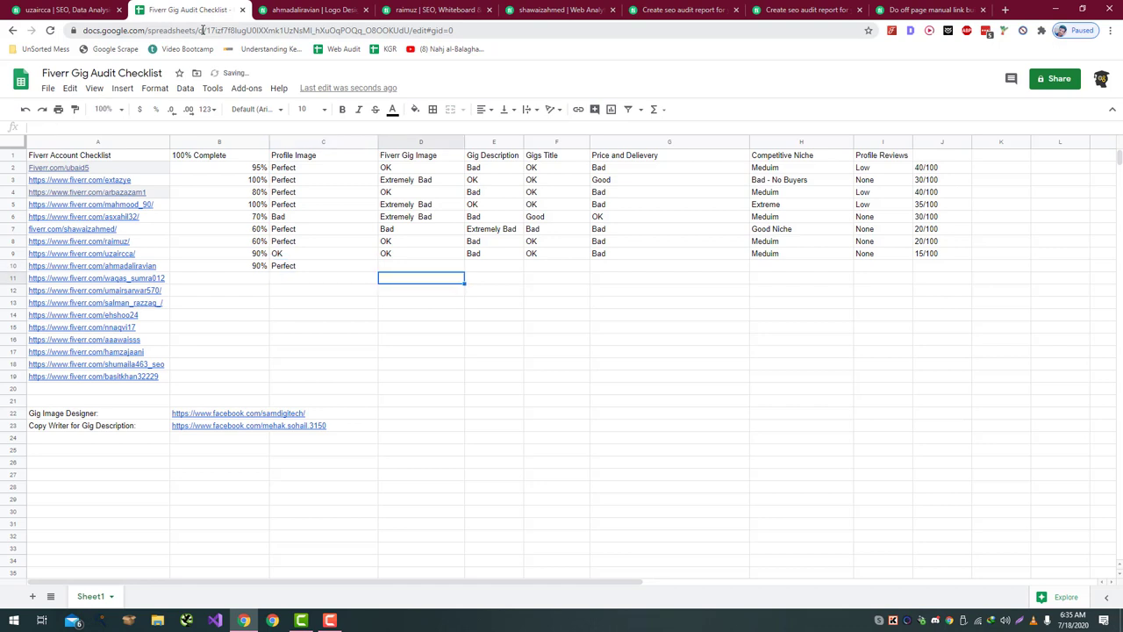
- After checking the seller's gigs, rate row 10's gig image Bad in D10
{"action": "left_click", "coordinate": [314, 9]}
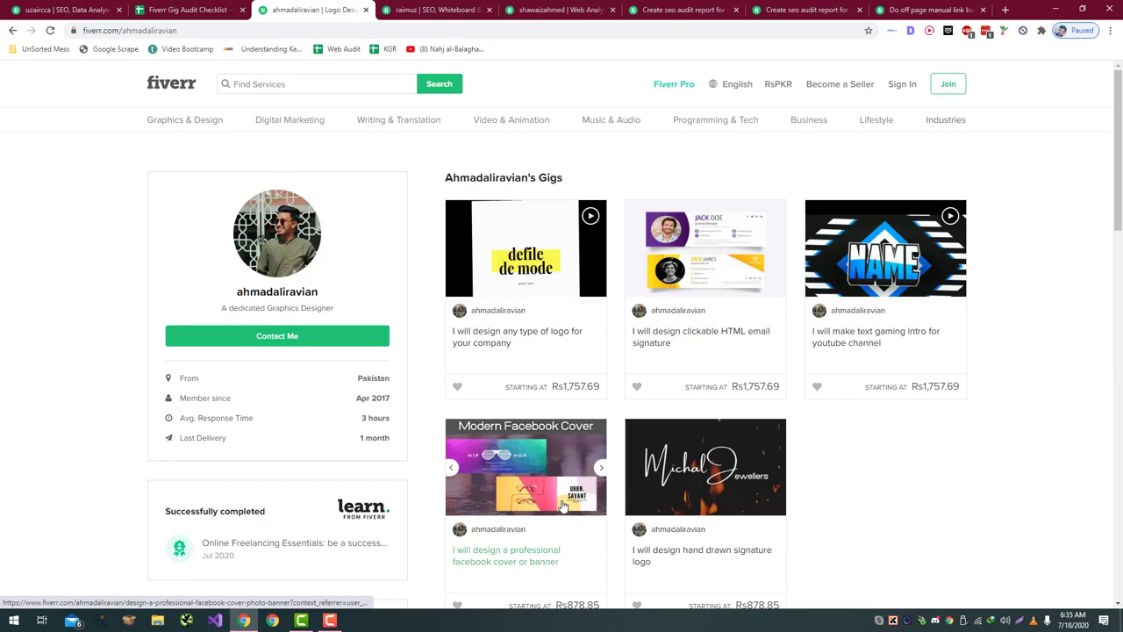
{"action": "scroll", "coordinate": [563, 507], "scroll_direction": "down", "scroll_amount": 1}
{"action": "key", "text": "ctrl+shift+Tab"}
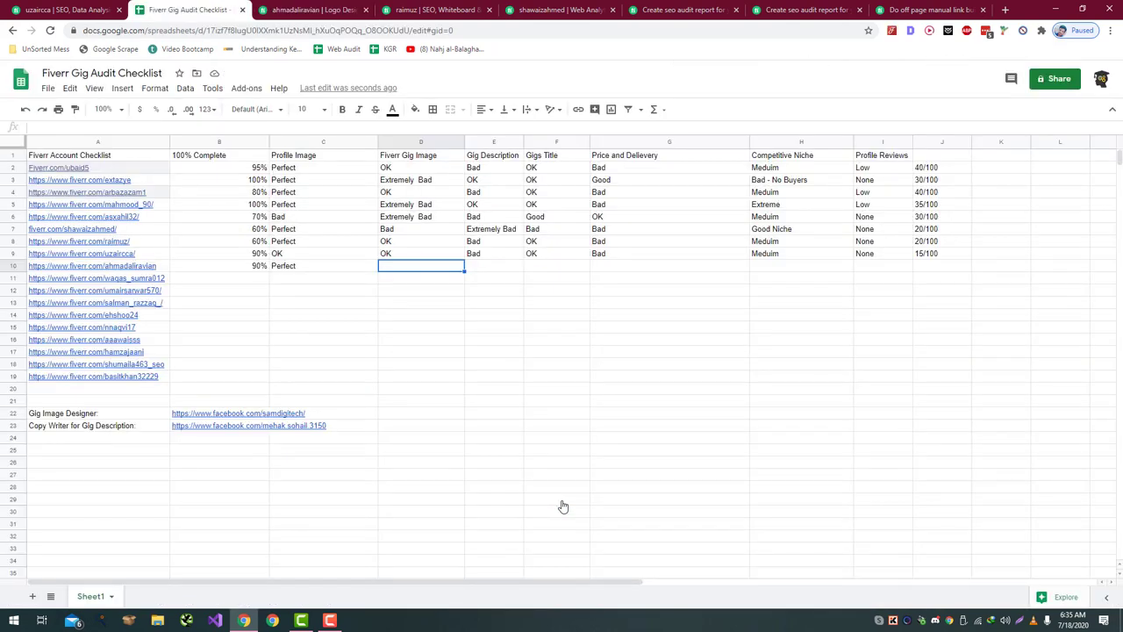
{"action": "type", "text": "Bad"}
{"action": "key", "text": "Return"}
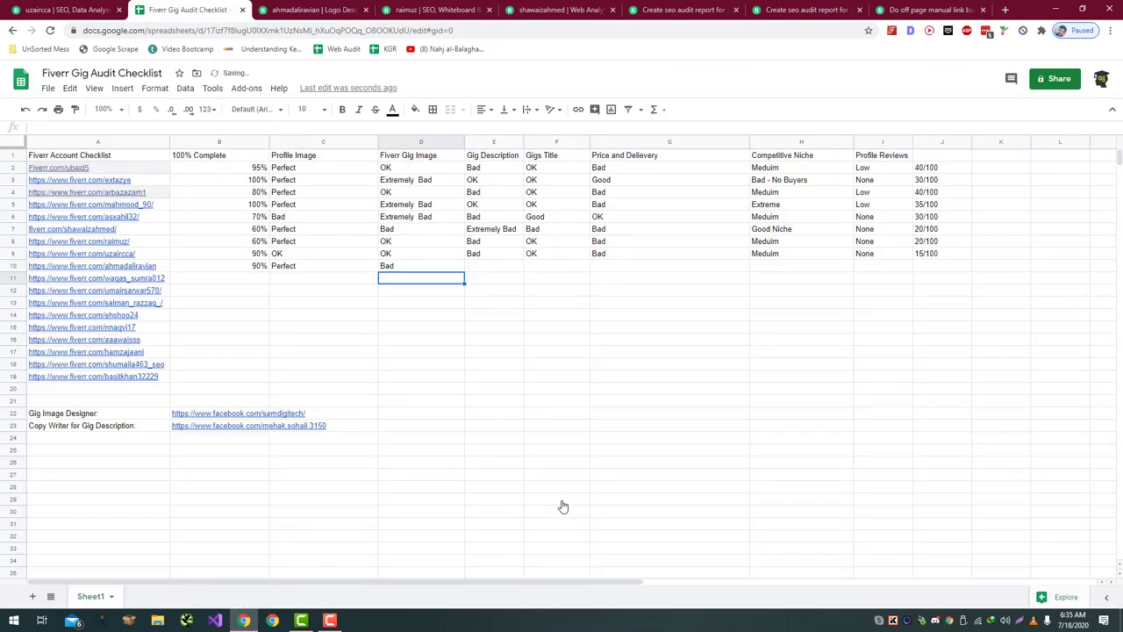
- Back on the seller's Fiverr profile, play the first gig's video preview
{"action": "key", "text": "ctrl+Tab"}
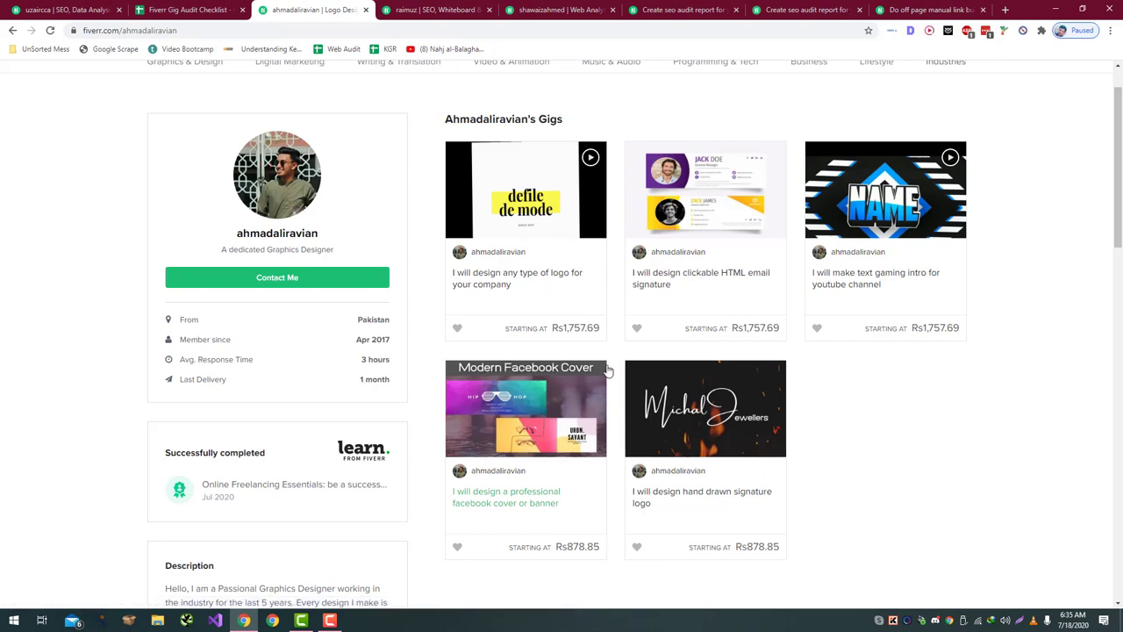
{"action": "key", "text": "ctrl+shift+Tab"}
{"action": "key", "text": "ctrl+Tab"}
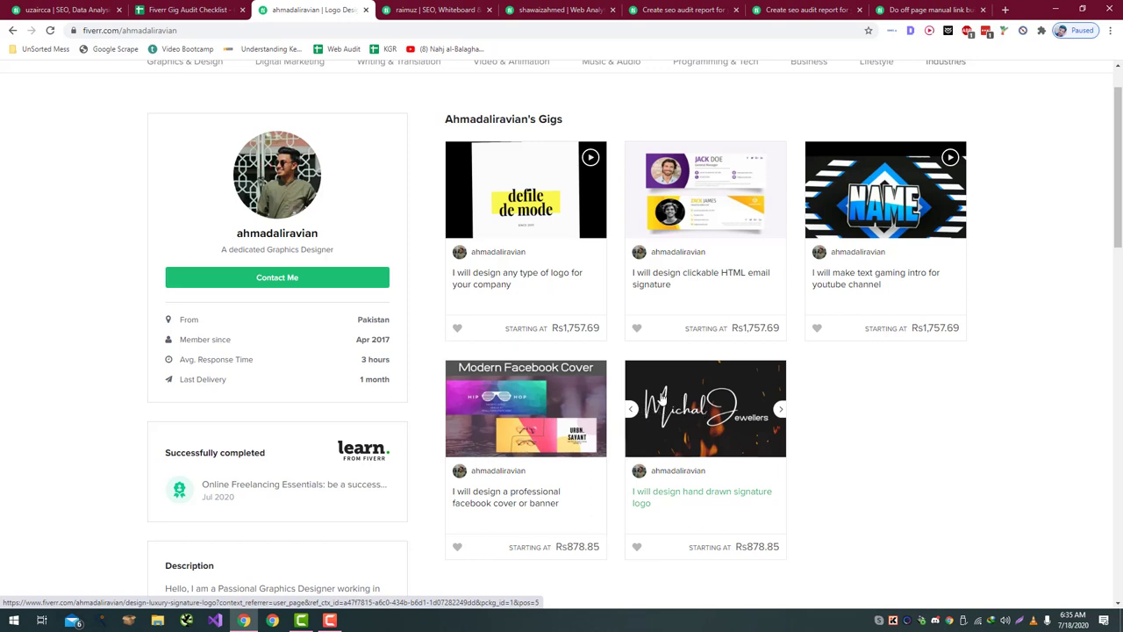
{"action": "left_click", "coordinate": [593, 158]}
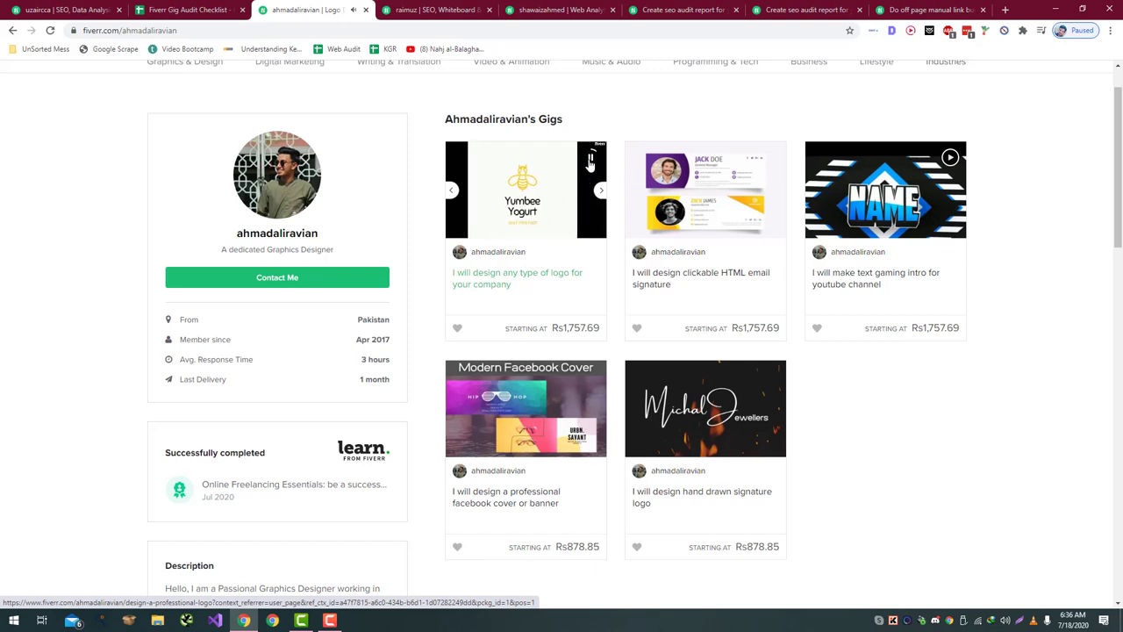
- Open the logo gig in its own tab and rate row 10's Gigs Title Bad in F10
{"action": "left_click", "coordinate": [543, 277]}
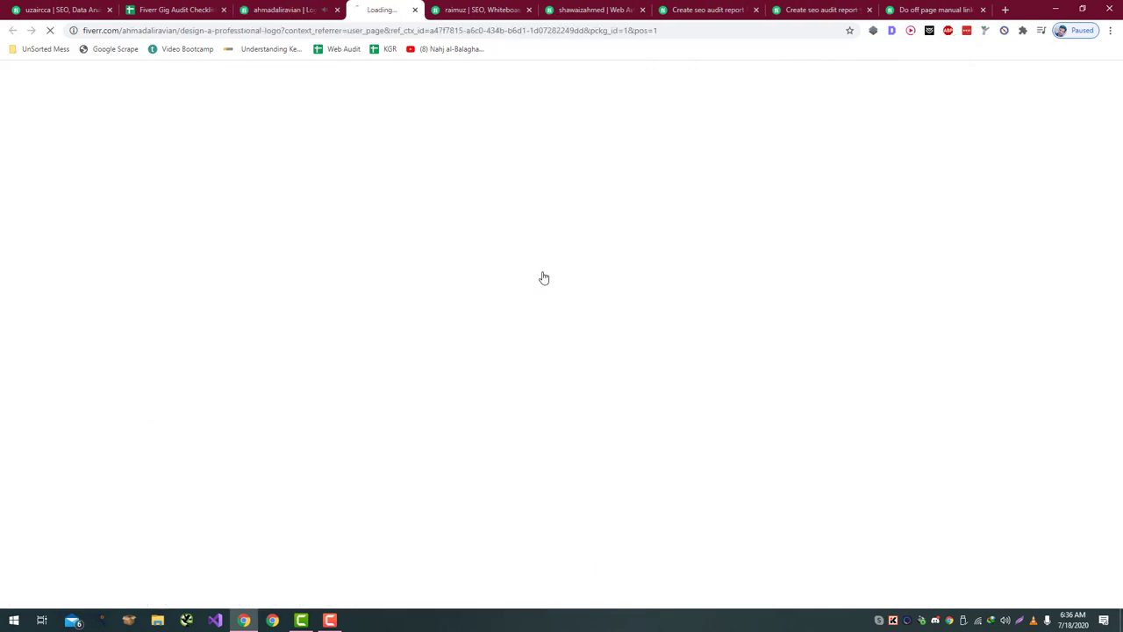
{"action": "left_click_drag", "start_coordinate": [351, 10], "coordinate": [282, 11]}
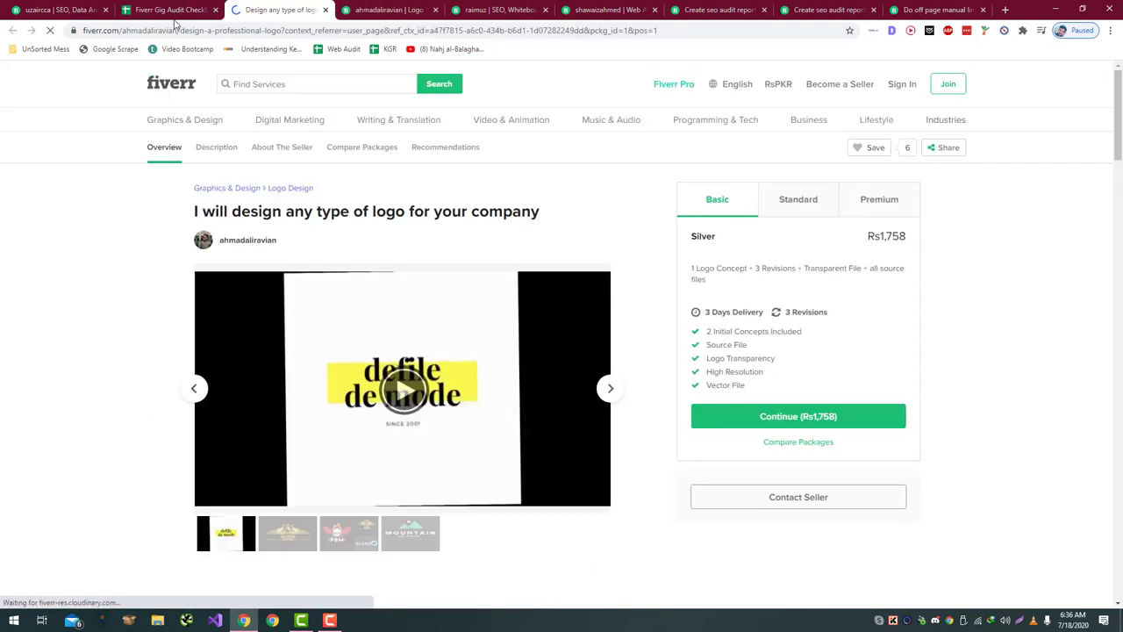
{"action": "left_click", "coordinate": [167, 10]}
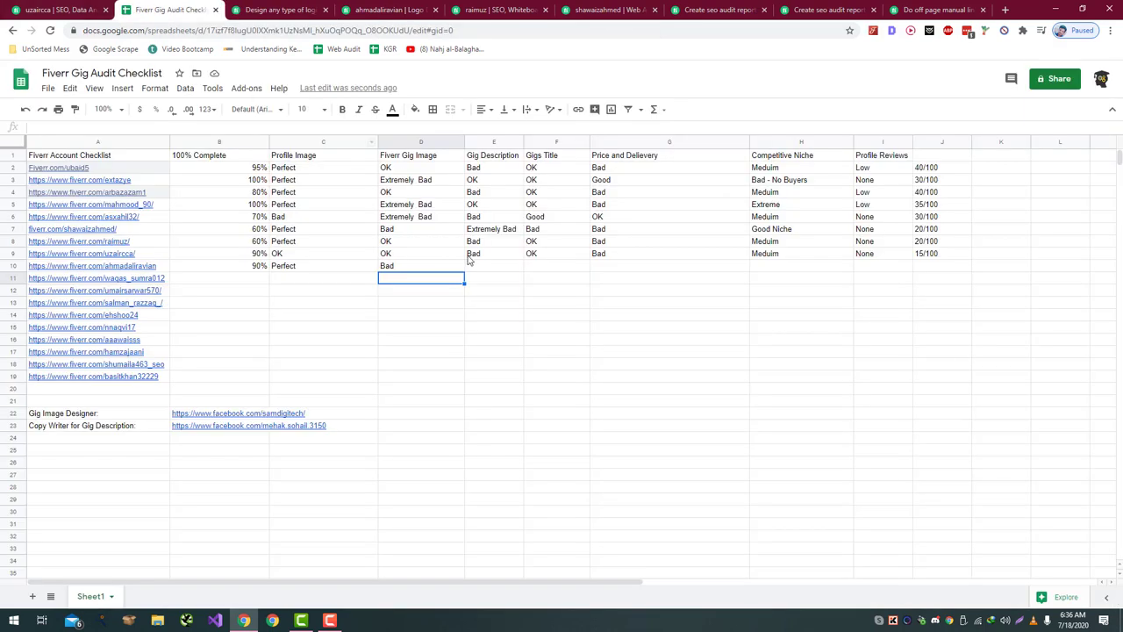
{"action": "left_click", "coordinate": [493, 257]}
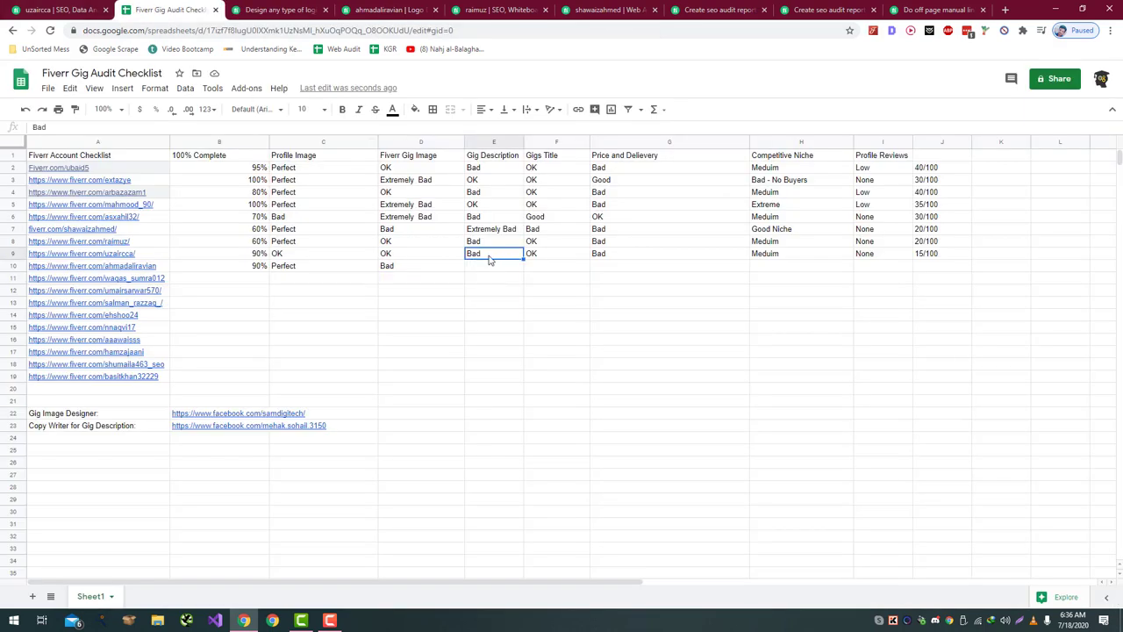
{"action": "left_click", "coordinate": [557, 268]}
{"action": "type", "text": "B"}
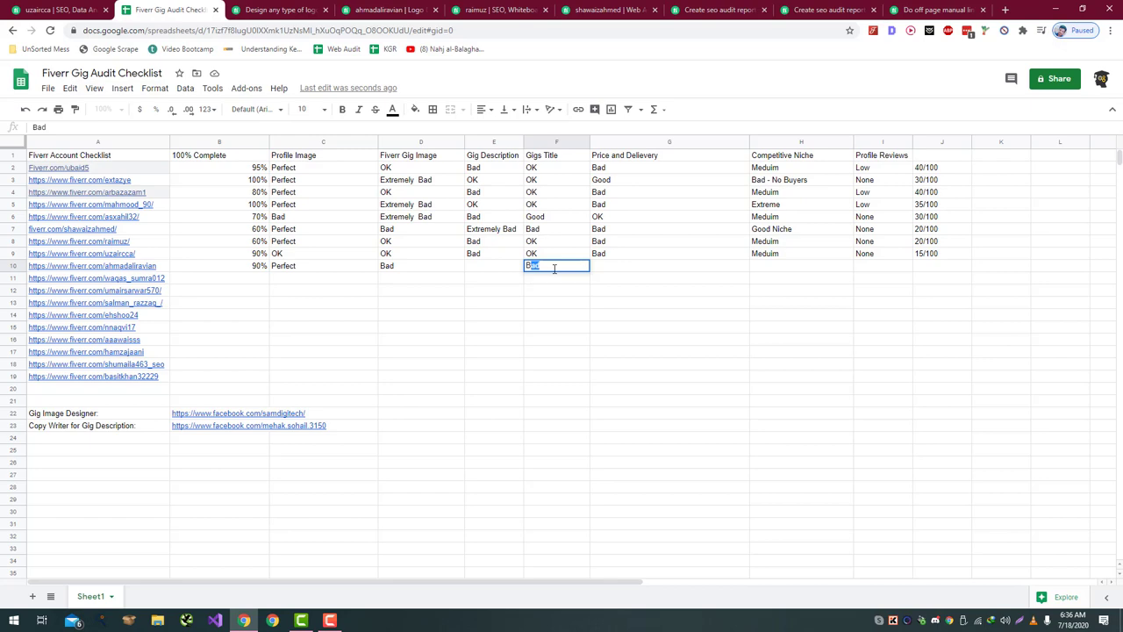
{"action": "key", "text": "Return"}
- Select the first sentence of the logo gig's About This Gig description
{"action": "left_click", "coordinate": [281, 9]}
{"action": "scroll", "coordinate": [455, 163], "scroll_direction": "down", "scroll_amount": 7}
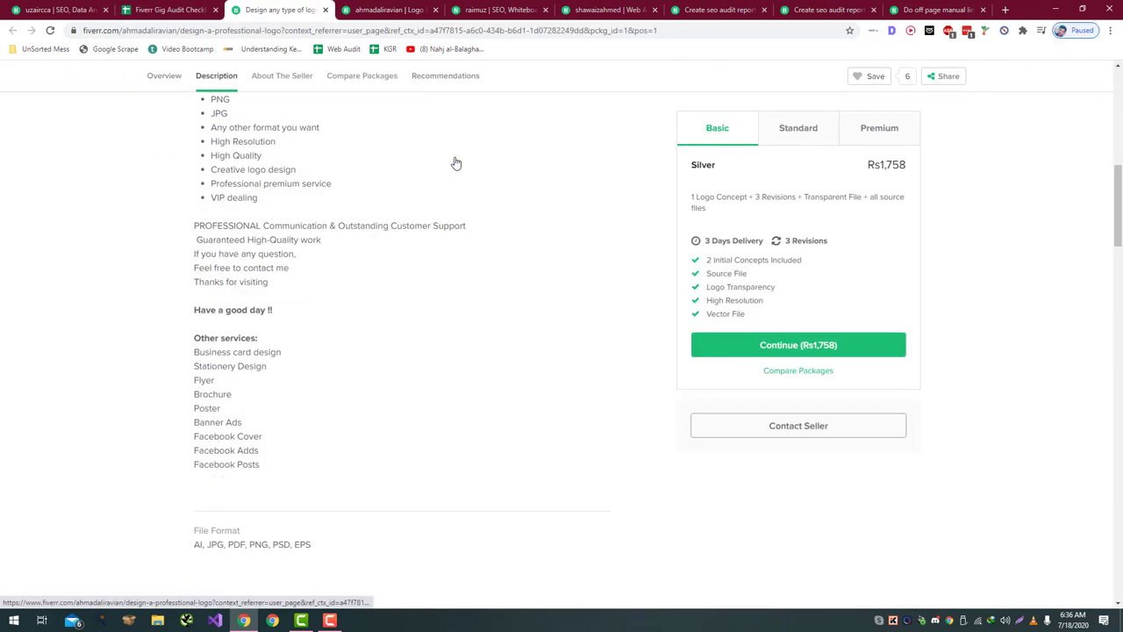
{"action": "scroll", "coordinate": [456, 163], "scroll_direction": "up", "scroll_amount": 2}
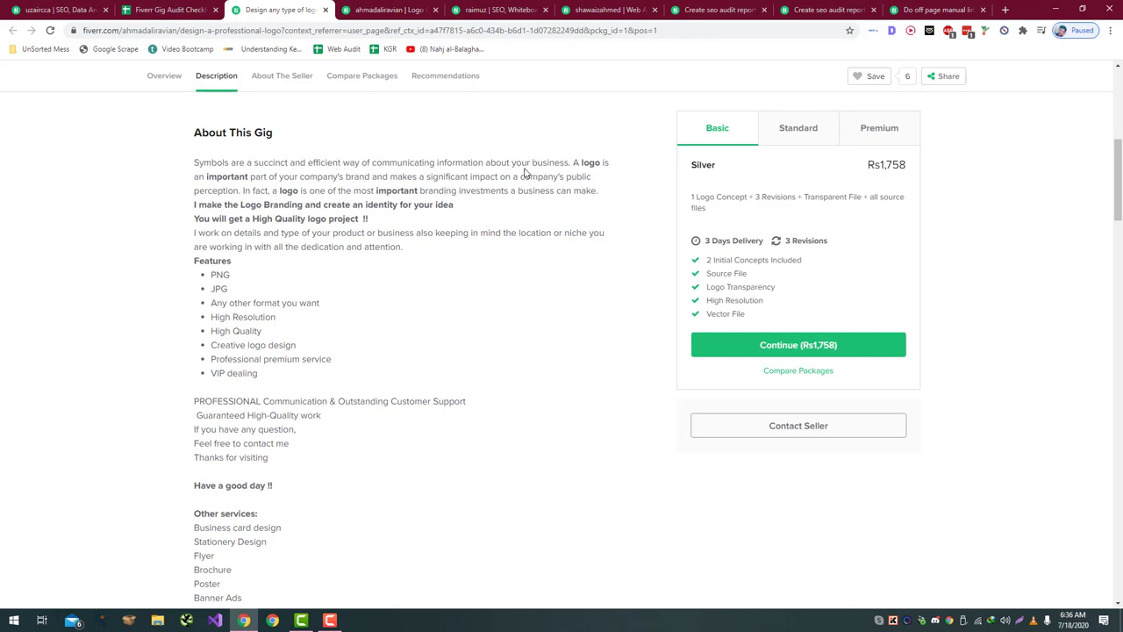
{"action": "double_click", "coordinate": [422, 166]}
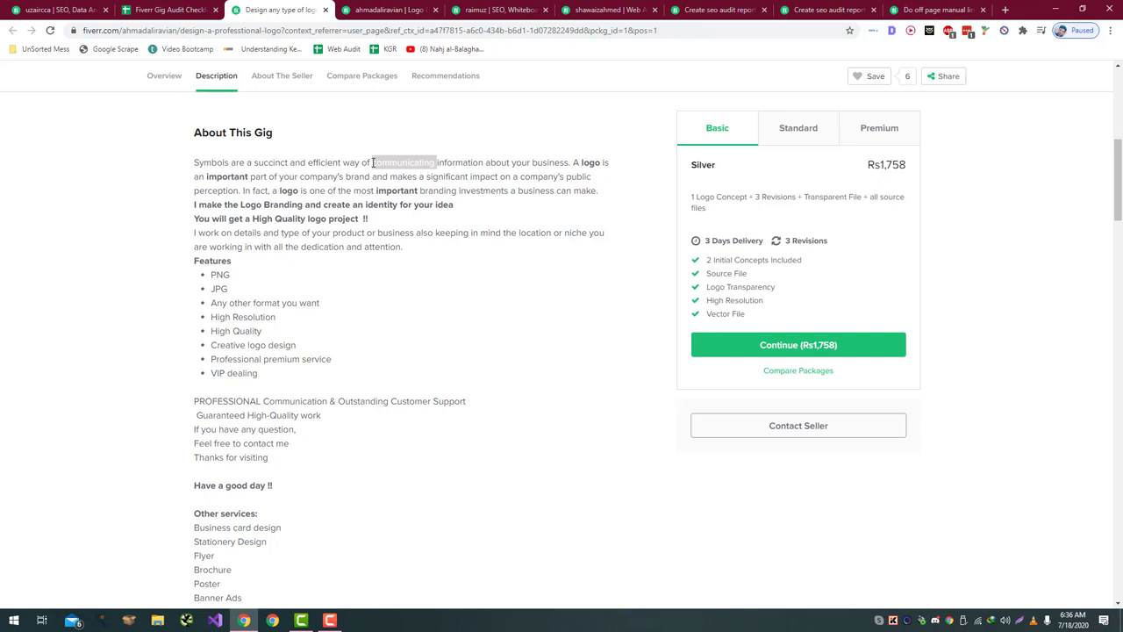
{"action": "left_click", "coordinate": [286, 172]}
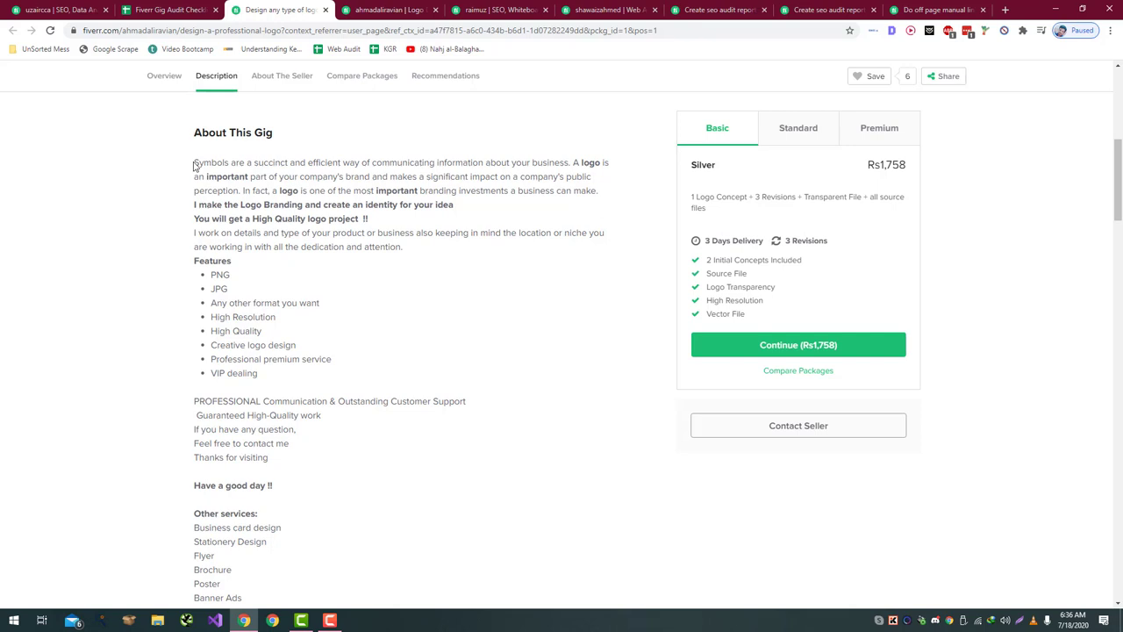
{"action": "left_click_drag", "start_coordinate": [195, 166], "coordinate": [573, 163]}
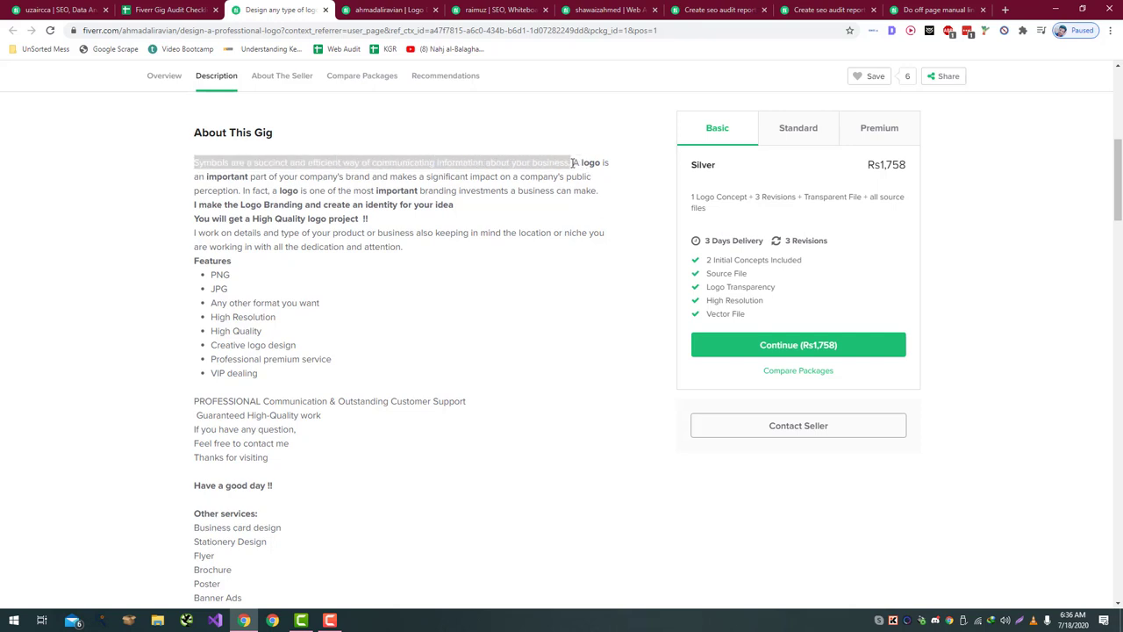
- Google the copied opening sentence as a quoted exact phrase in a new tab
{"action": "key", "text": "ctrl+c"}
{"action": "key", "text": "ctrl+t"}
{"action": "type", "text": "\"\""}
{"action": "key", "text": "Left"}
{"action": "key", "text": "ctrl+v"}
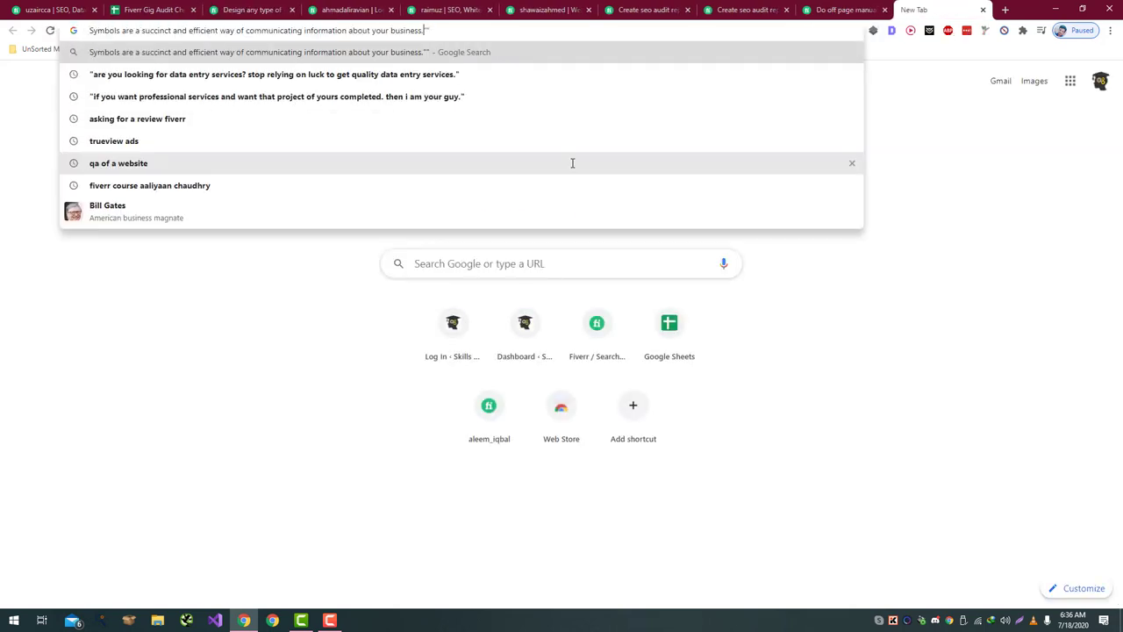
{"action": "key", "text": "ctrl+z"}
{"action": "key", "text": "ctrl+v"}
{"action": "key", "text": "Return"}
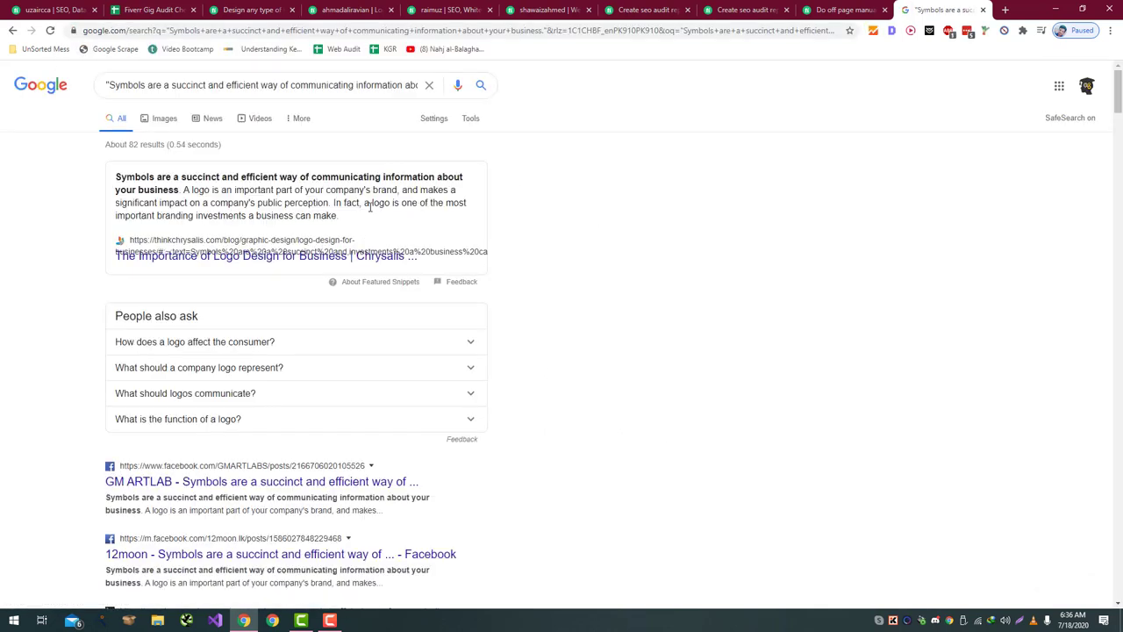
- Highlight the matching top snippet and move the results tab beside the gig tab
{"action": "left_click_drag", "start_coordinate": [376, 208], "coordinate": [116, 175]}
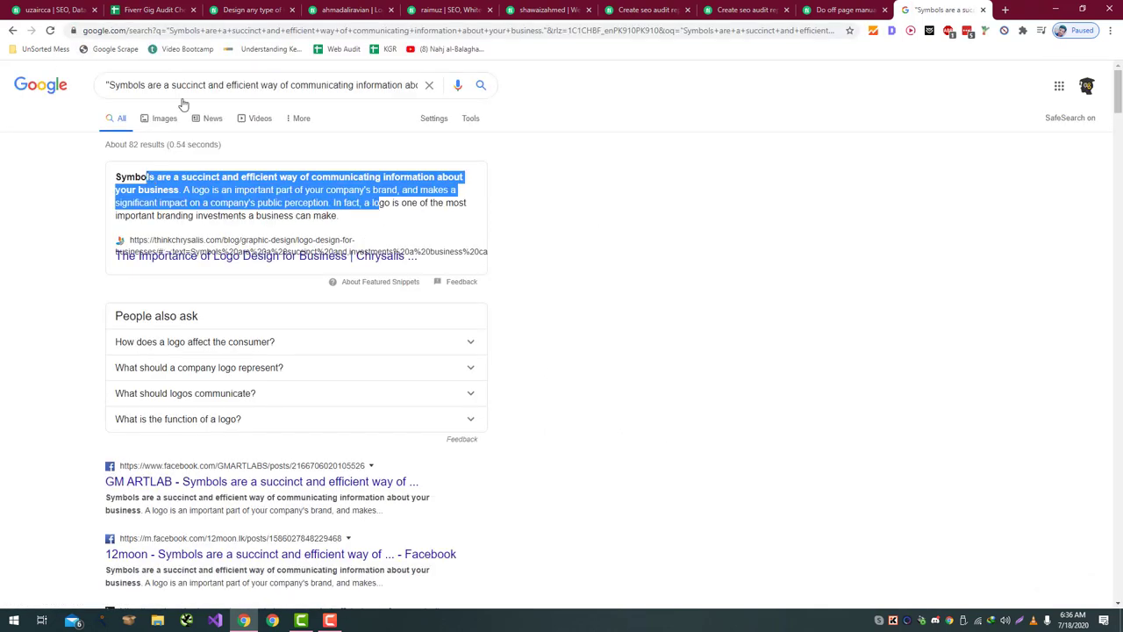
{"action": "left_click", "coordinate": [167, 7]}
{"action": "left_click", "coordinate": [251, 10]}
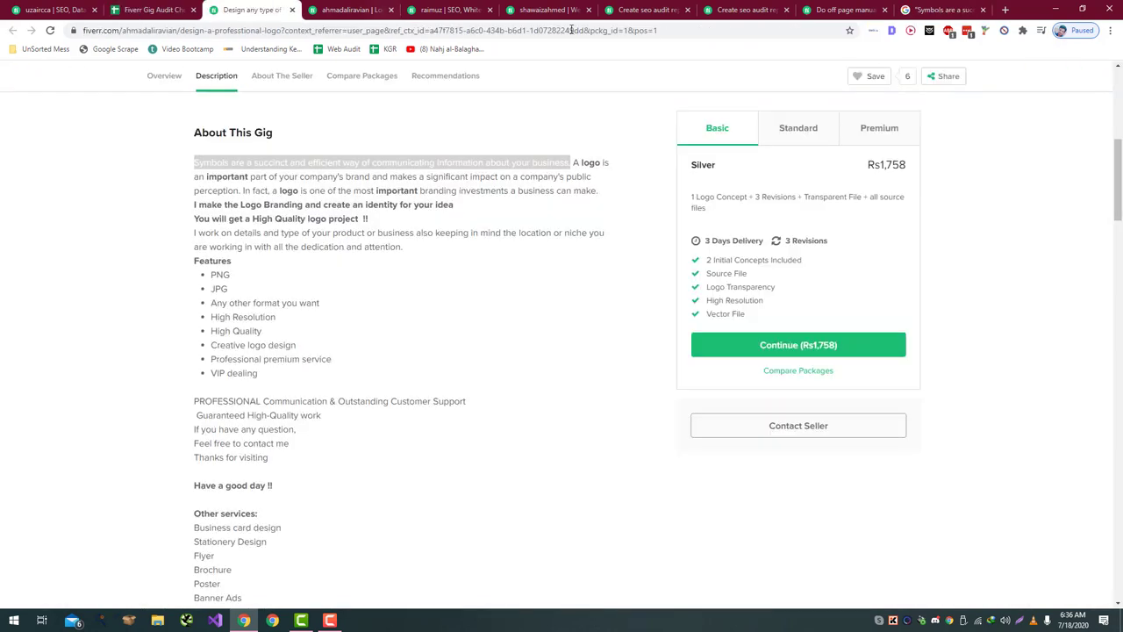
{"action": "left_click_drag", "start_coordinate": [945, 10], "coordinate": [383, 7]}
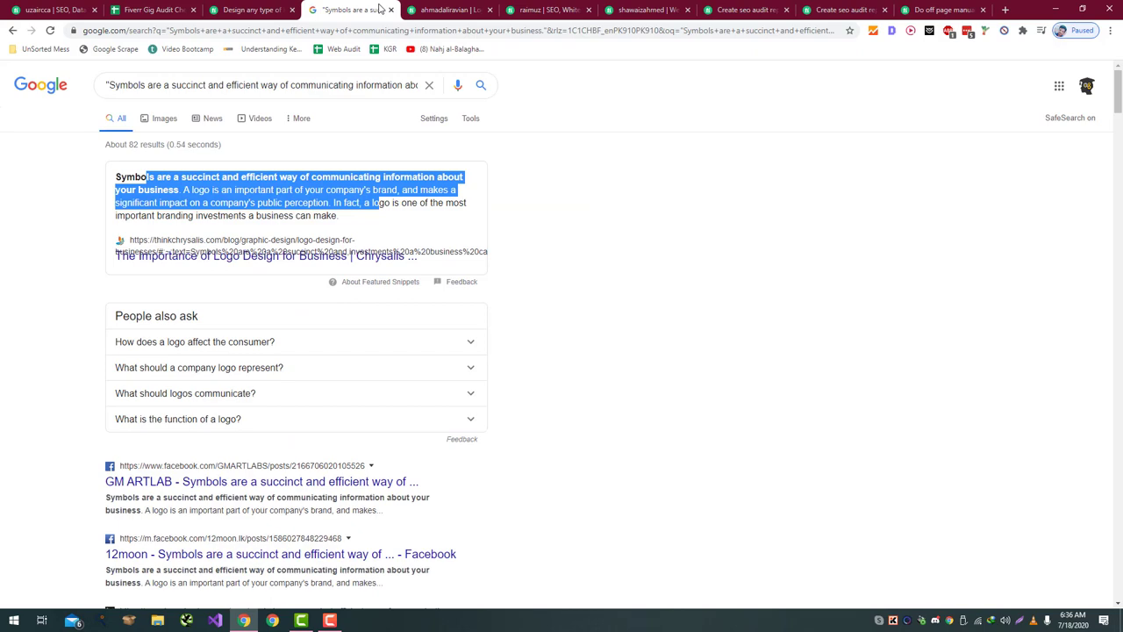
- Compare the gig description against the about 82 matching search results
{"action": "left_click", "coordinate": [261, 8]}
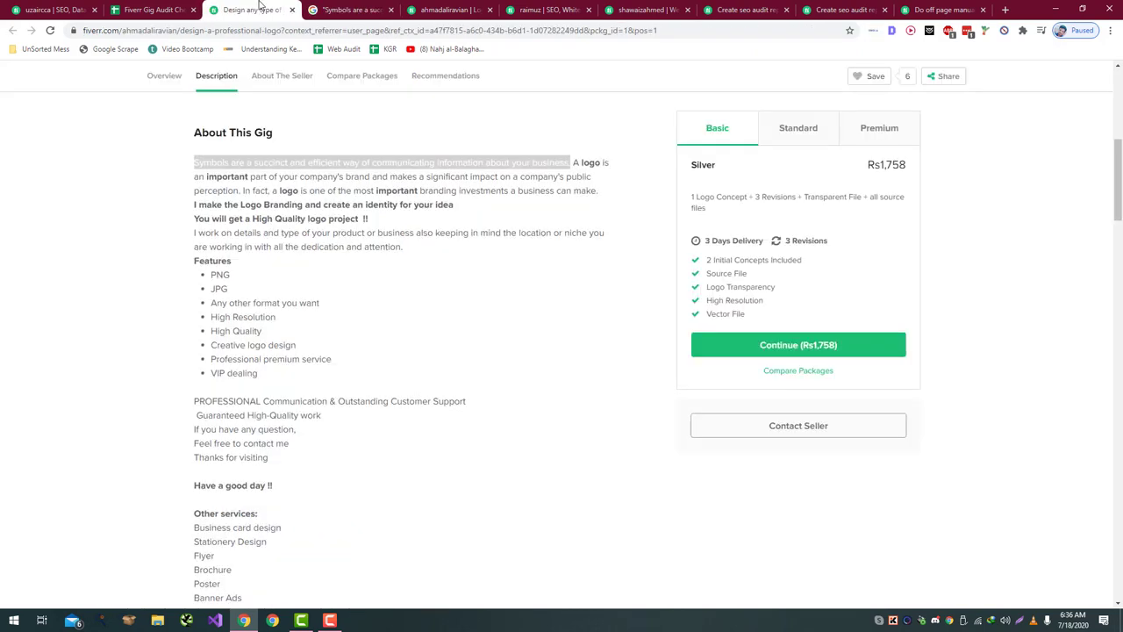
{"action": "left_click", "coordinate": [323, 14]}
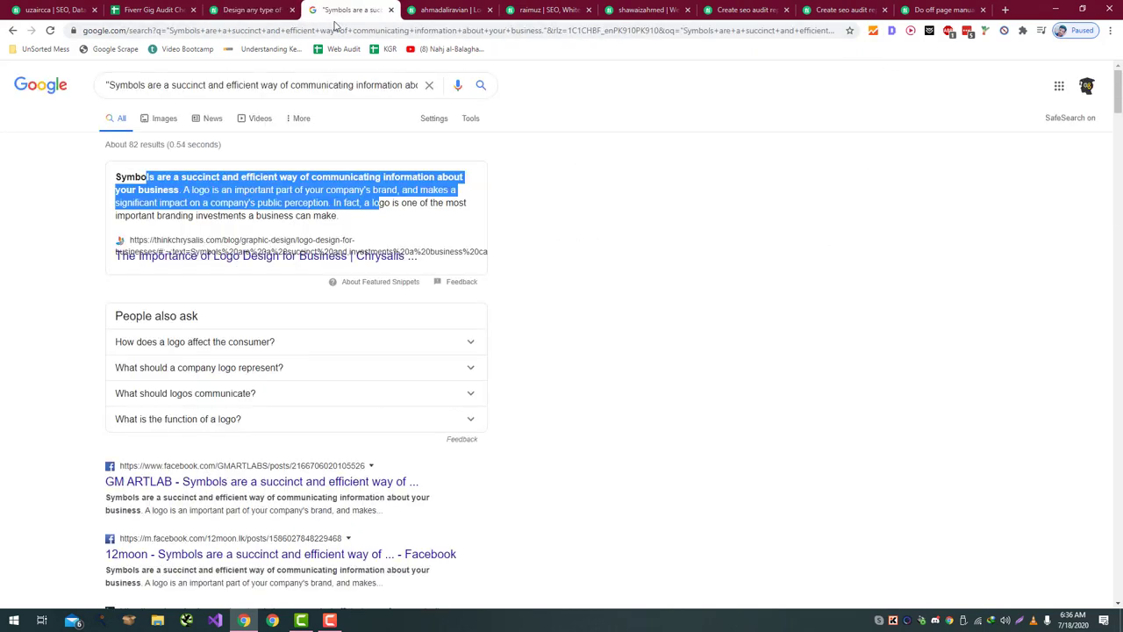
{"action": "left_click", "coordinate": [259, 7]}
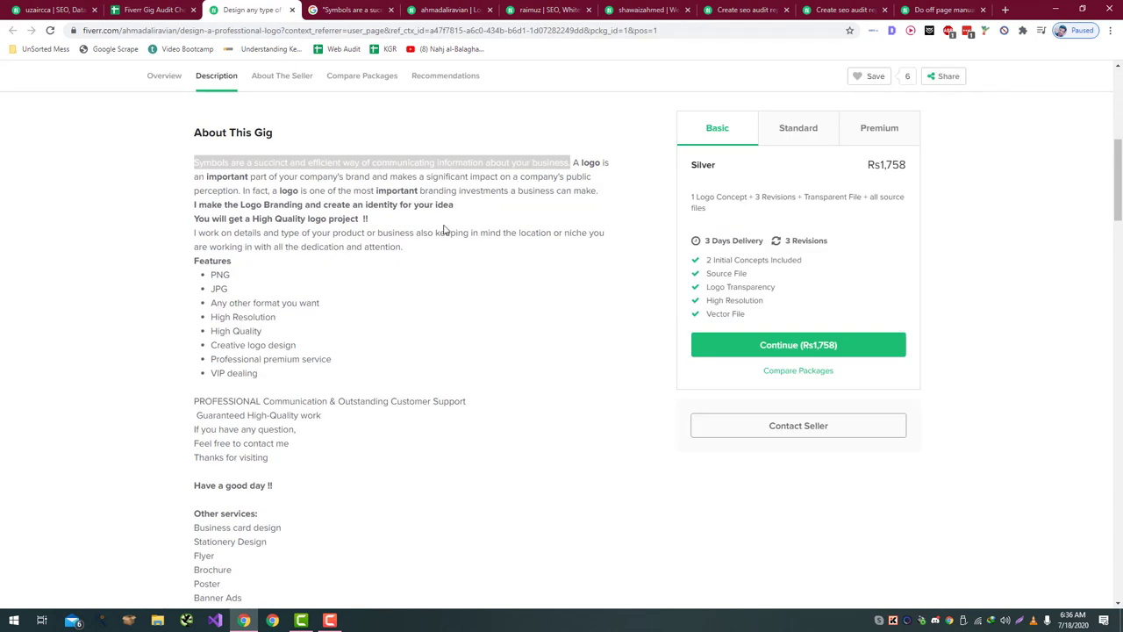
{"action": "scroll", "coordinate": [444, 229], "scroll_direction": "down", "scroll_amount": 3}
{"action": "left_click", "coordinate": [50, 6]}
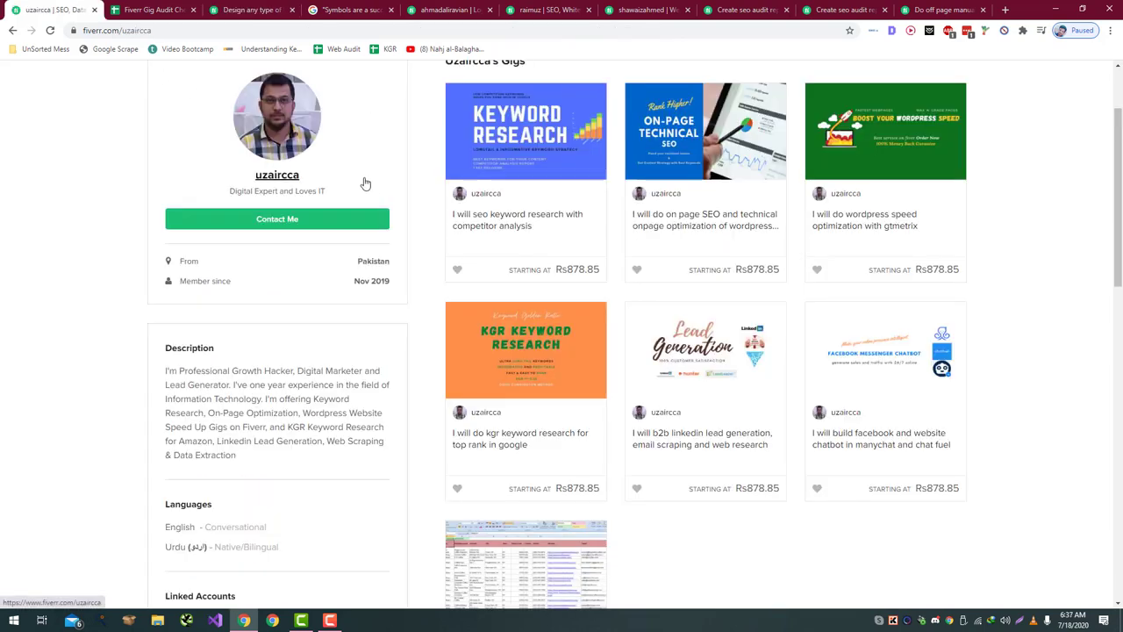
{"action": "left_click", "coordinate": [252, 11]}
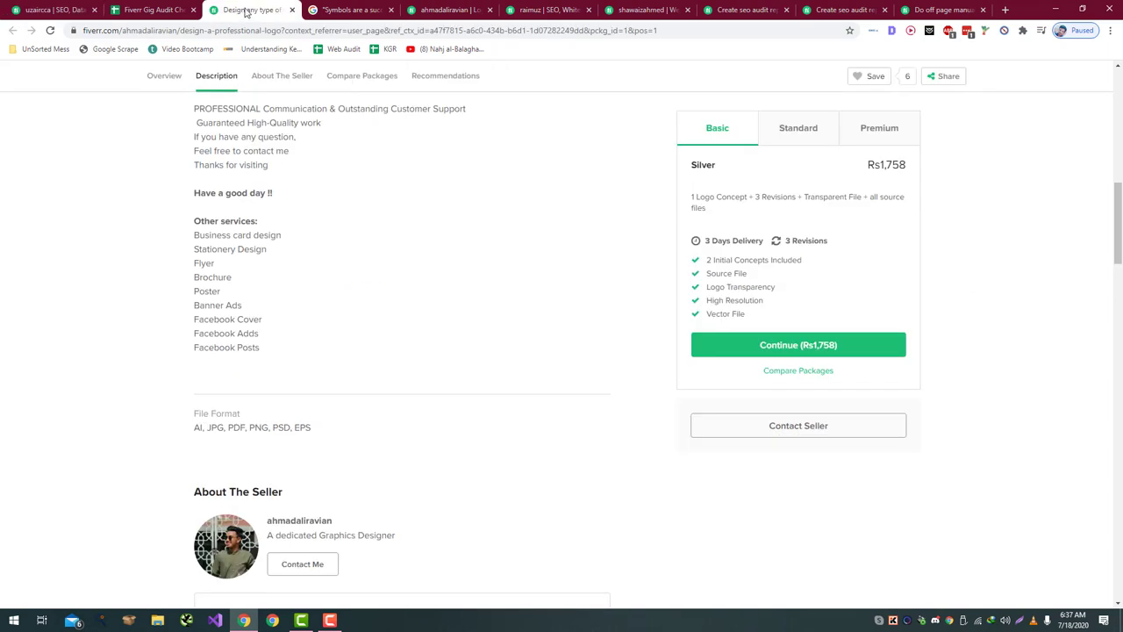
{"action": "left_click", "coordinate": [332, 6]}
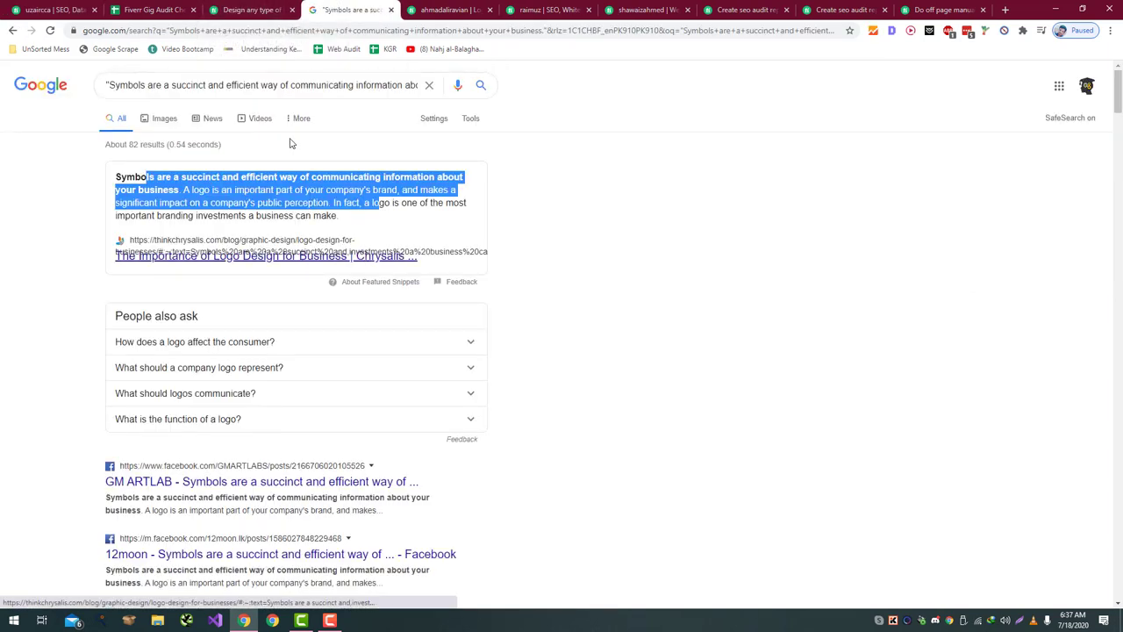
{"action": "left_click", "coordinate": [250, 9]}
- Read through the rest of the logo gig's intro and description
{"action": "scroll", "coordinate": [334, 213], "scroll_direction": "up", "scroll_amount": 2}
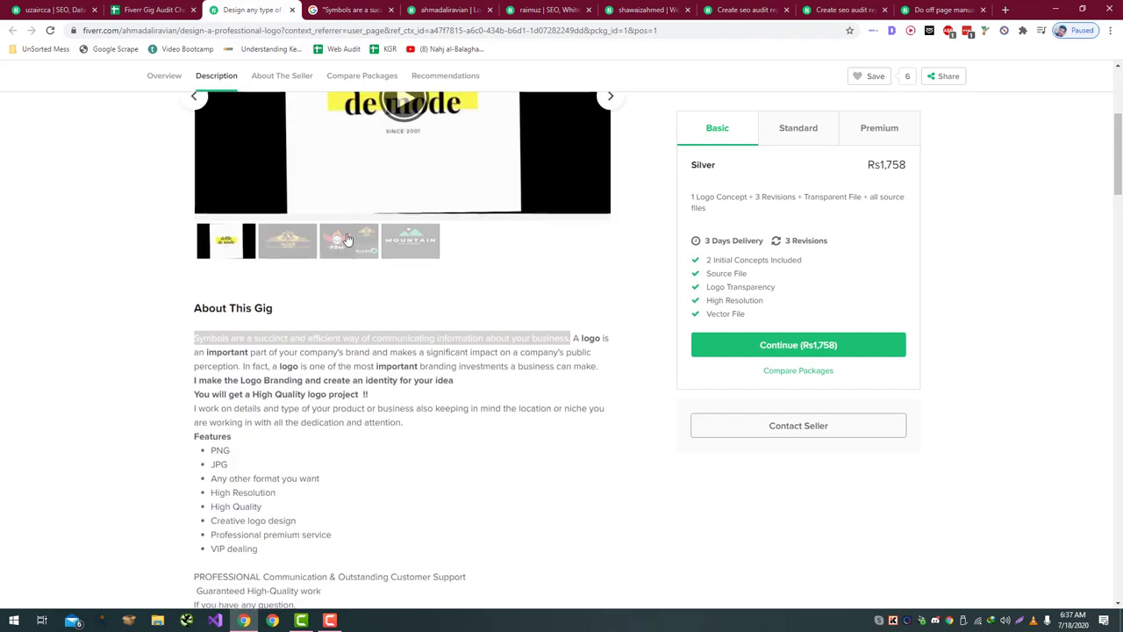
{"action": "left_click_drag", "start_coordinate": [574, 338], "coordinate": [617, 397]}
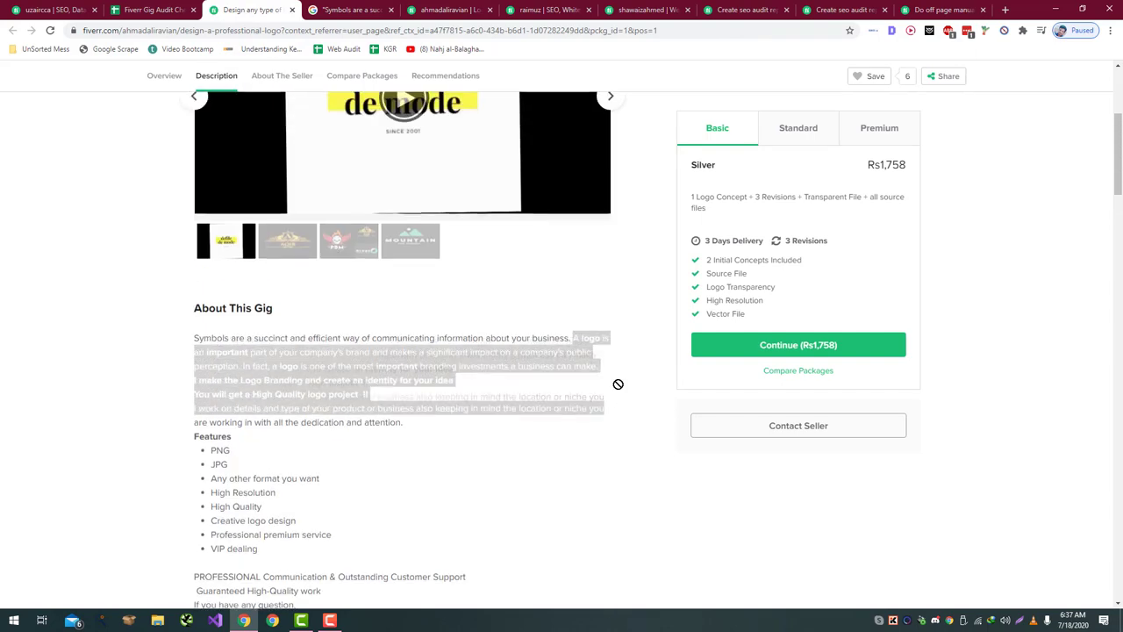
{"action": "left_click", "coordinate": [452, 398]}
{"action": "left_click_drag", "start_coordinate": [452, 398], "coordinate": [188, 342]}
{"action": "scroll", "coordinate": [187, 342], "scroll_direction": "down", "scroll_amount": 3}
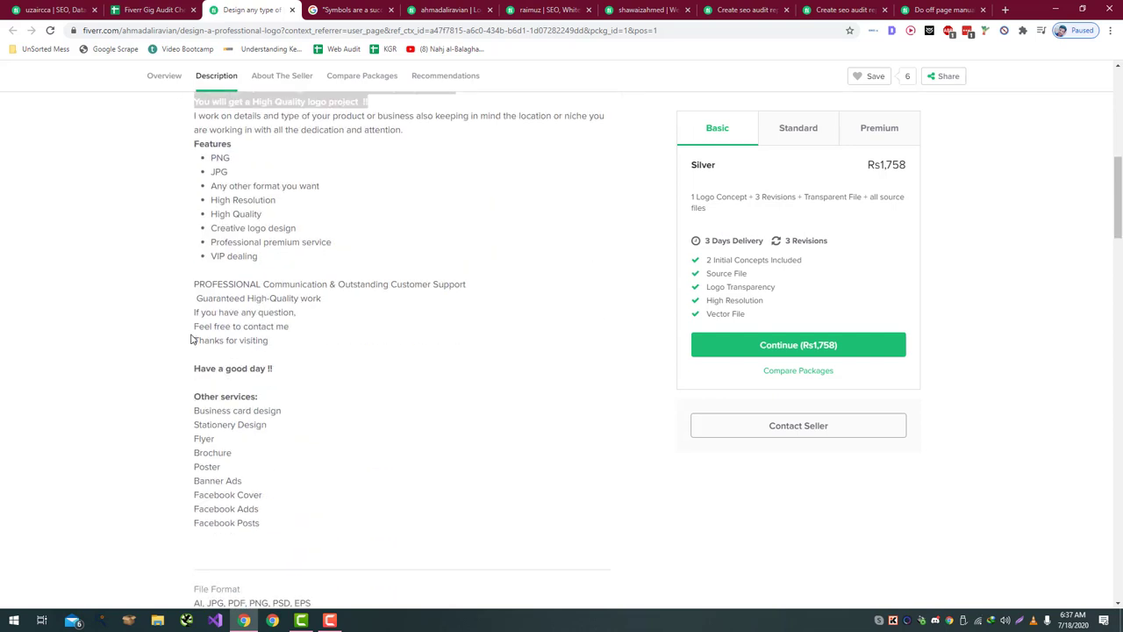
{"action": "scroll", "coordinate": [190, 338], "scroll_direction": "down", "scroll_amount": 1}
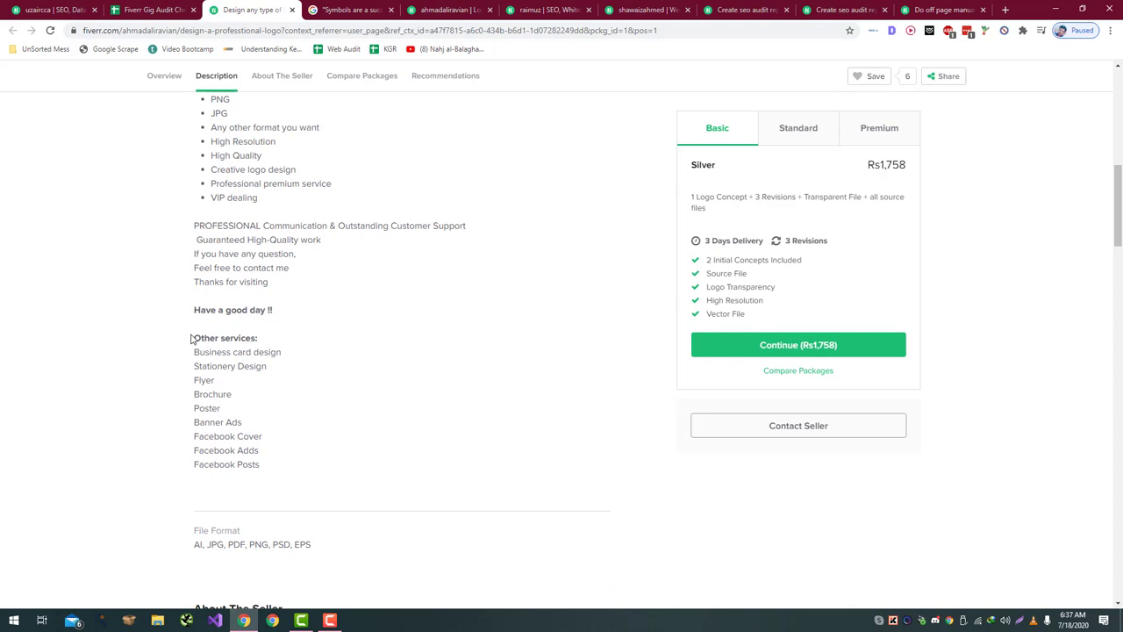
{"action": "scroll", "coordinate": [190, 339], "scroll_direction": "up", "scroll_amount": 5}
{"action": "left_click", "coordinate": [446, 396]}
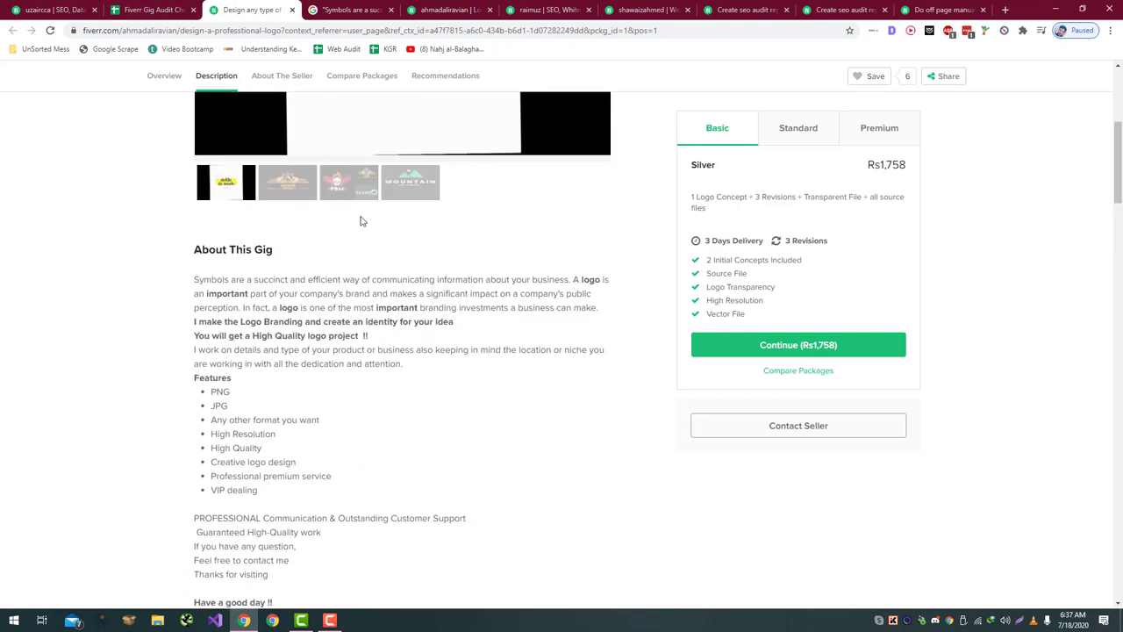
- Compare the Standard Gold Rs2,637 package with the Basic Silver package
{"action": "left_click", "coordinate": [797, 142]}
{"action": "left_click", "coordinate": [715, 127]}
{"action": "left_click", "coordinate": [770, 143]}
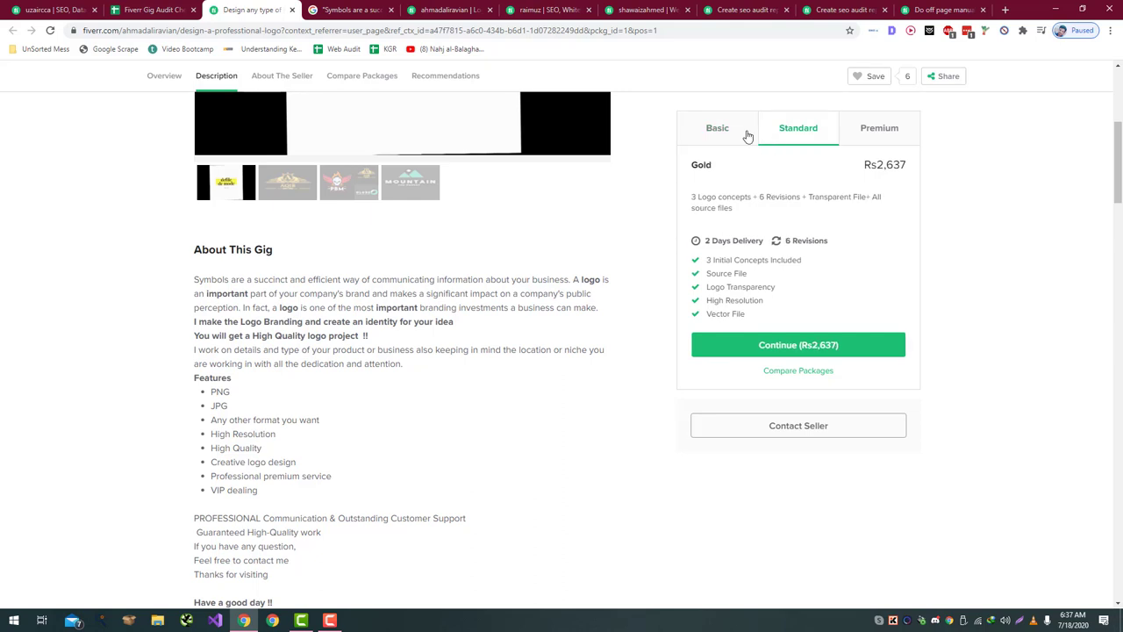
{"action": "left_click", "coordinate": [734, 136]}
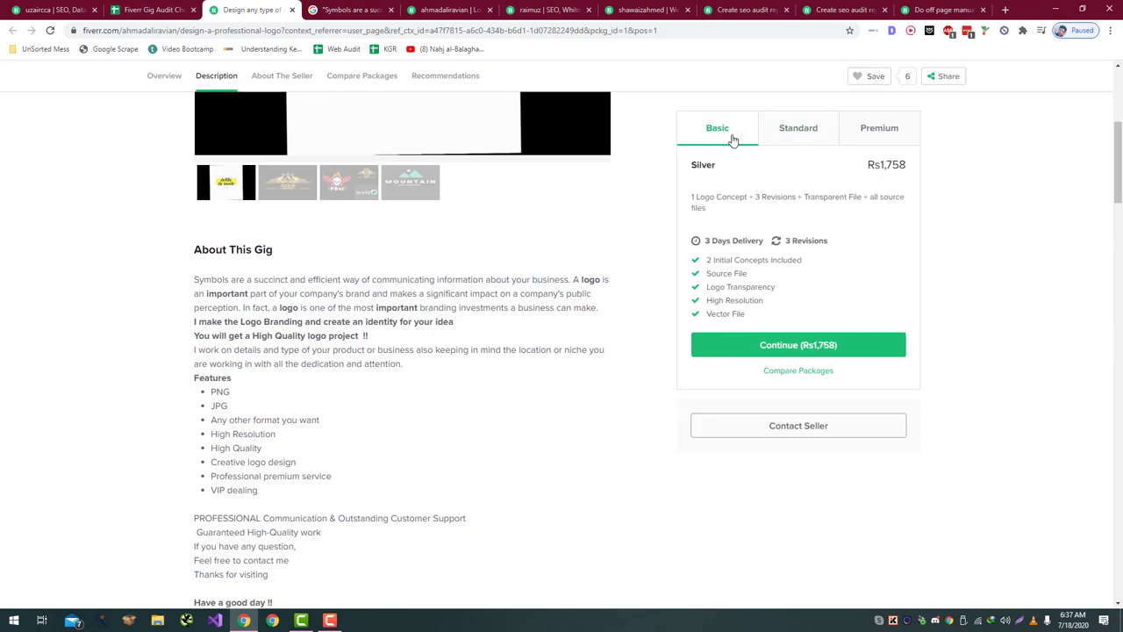
{"action": "left_click", "coordinate": [132, 10]}
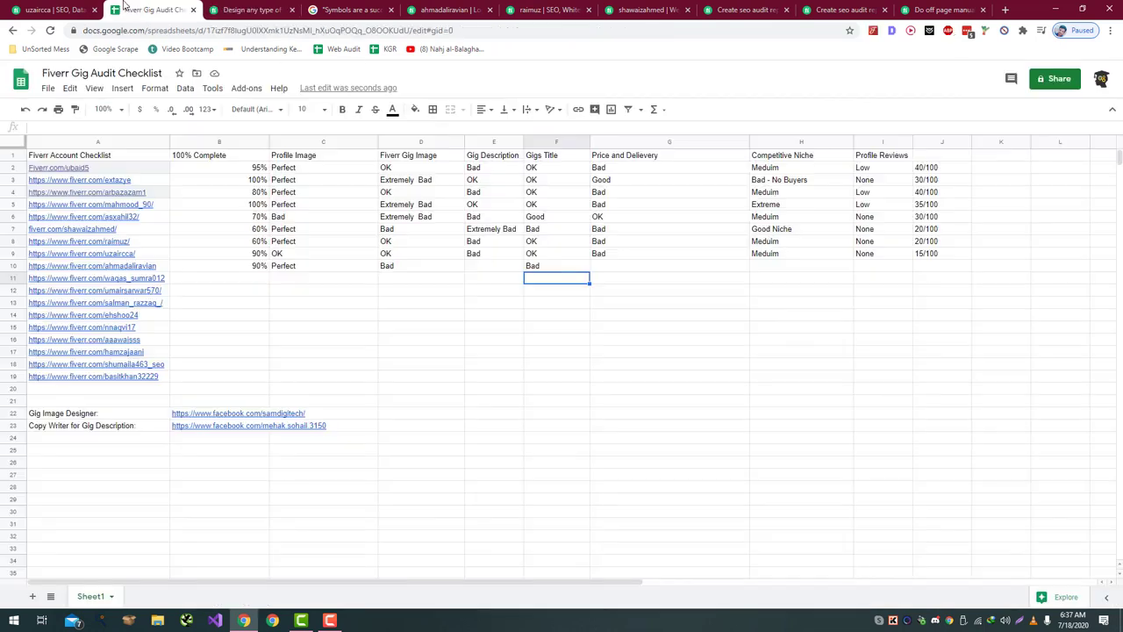
- Enter Ultra Extreme Bad in E10 and drag column E wider to fit it
{"action": "left_click", "coordinate": [559, 265]}
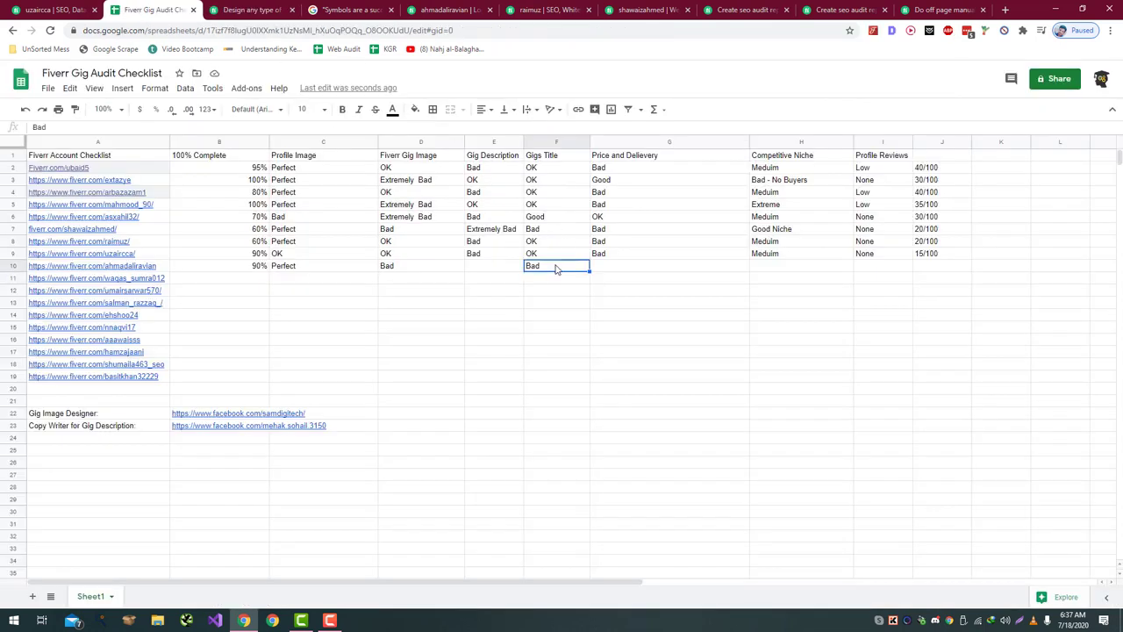
{"action": "left_click", "coordinate": [492, 266]}
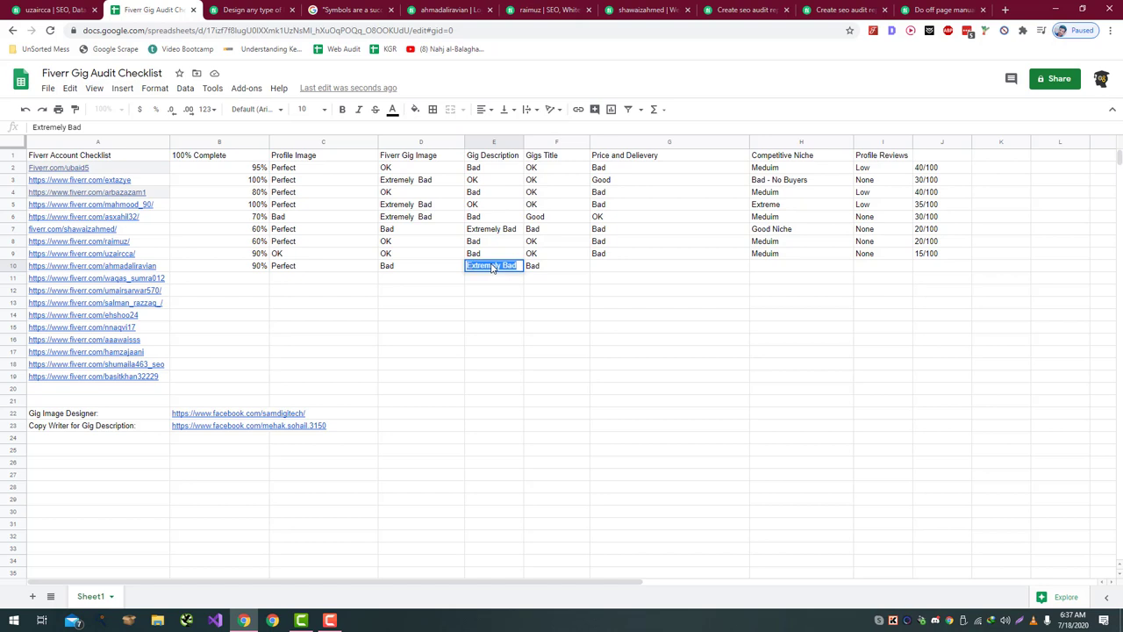
{"action": "type", "text": "Ultra"}
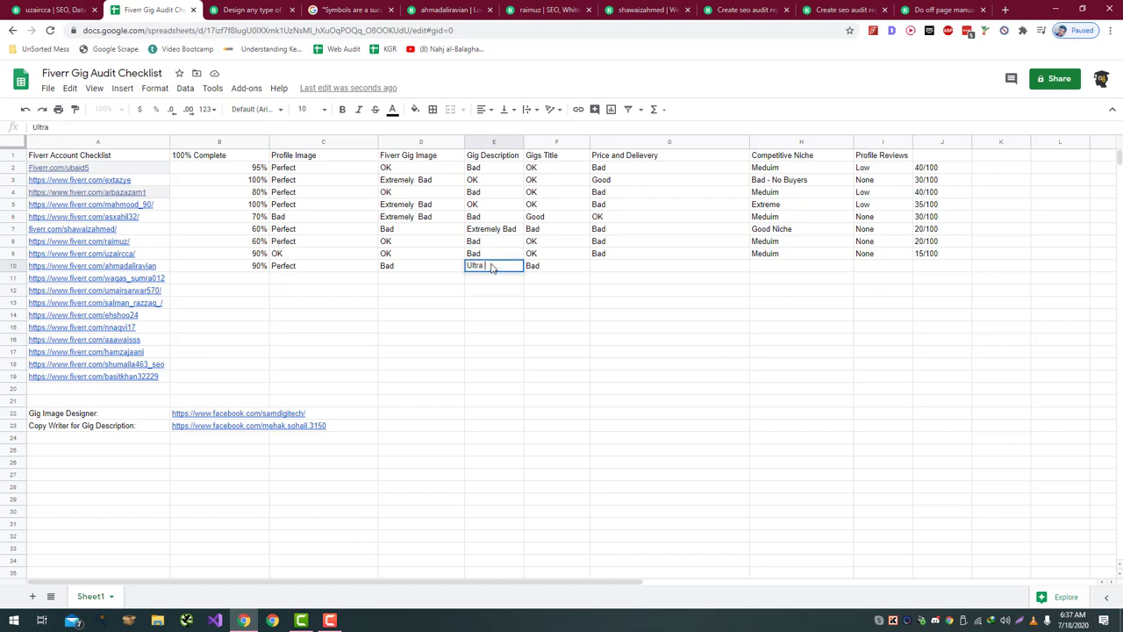
{"action": "type", "text": " Extreme Le"}
{"action": "key", "text": "BackSpace"}
{"action": "type", "text": "Bad"}
{"action": "key", "text": "Return"}
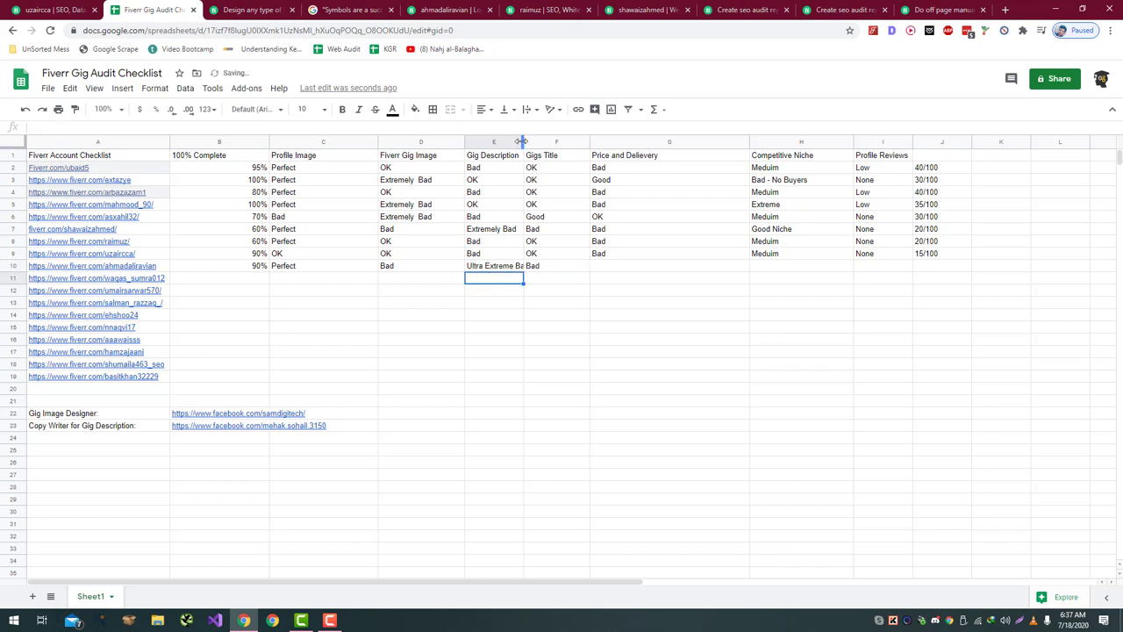
{"action": "left_click_drag", "start_coordinate": [524, 143], "coordinate": [557, 143]}
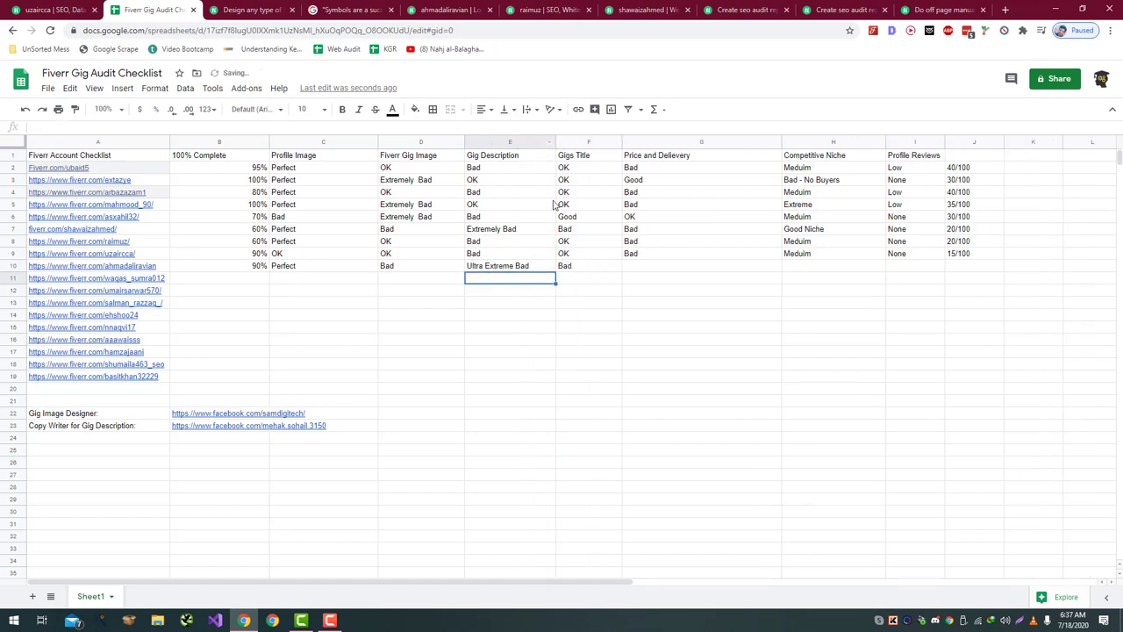
{"action": "left_click", "coordinate": [651, 266]}
{"action": "key", "text": "ctrl+Tab"}
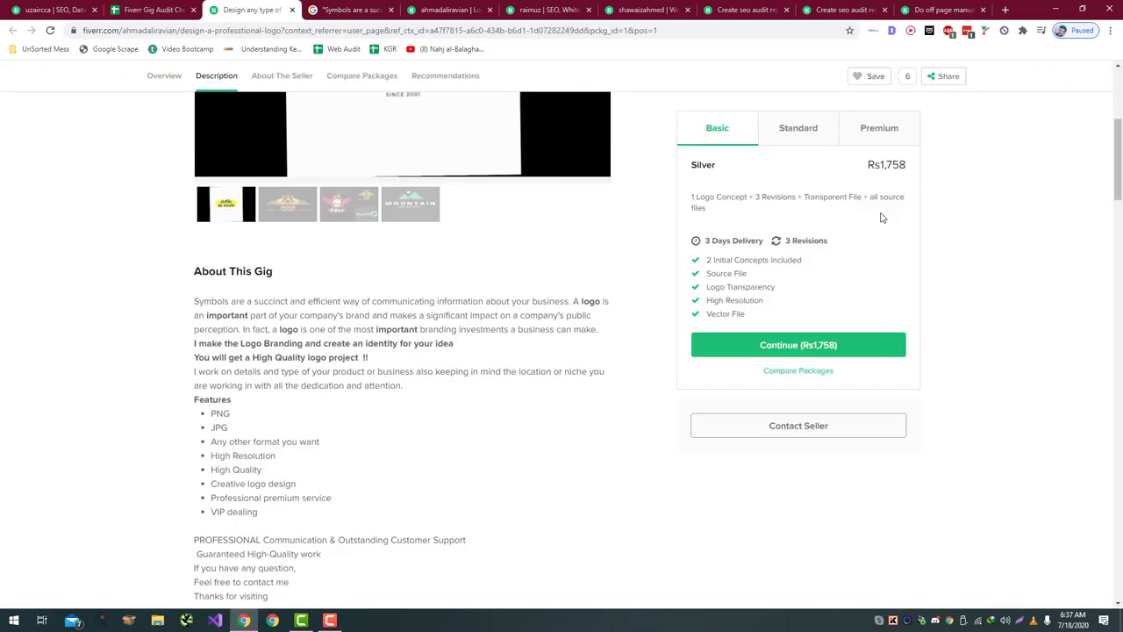
- Highlight the Silver package name, Rs1,758 price and 3 Days Delivery on the gig page
{"action": "scroll", "coordinate": [794, 316], "scroll_direction": "up", "scroll_amount": 2}
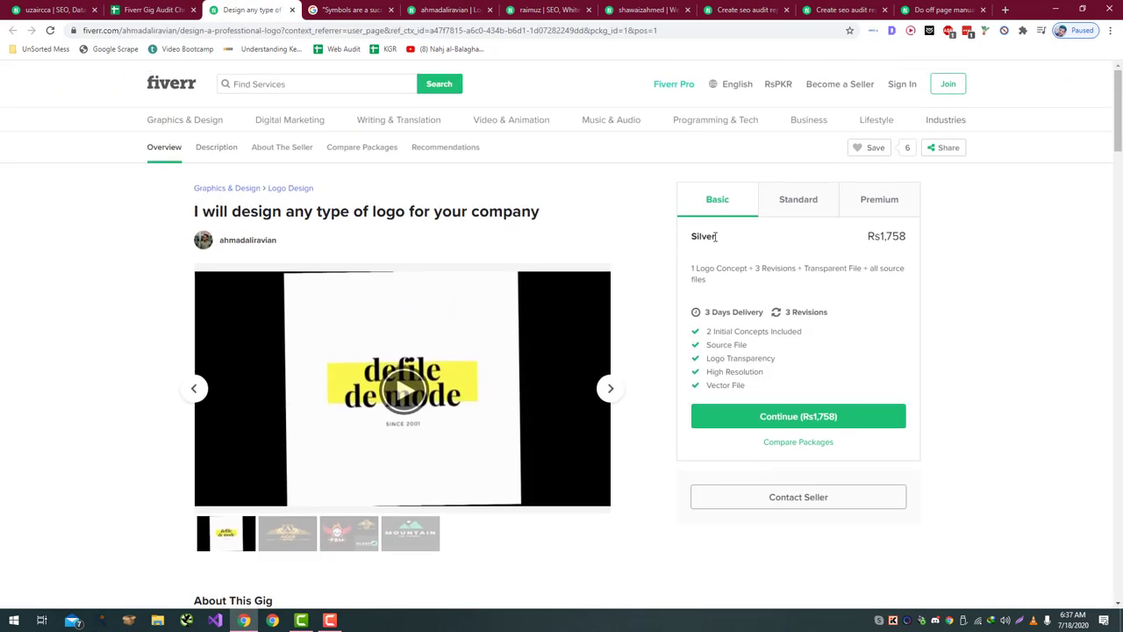
{"action": "double_click", "coordinate": [703, 237]}
{"action": "left_click_drag", "start_coordinate": [892, 237], "coordinate": [974, 261]}
{"action": "left_click", "coordinate": [968, 262]}
{"action": "left_click_drag", "start_coordinate": [867, 238], "coordinate": [908, 240]}
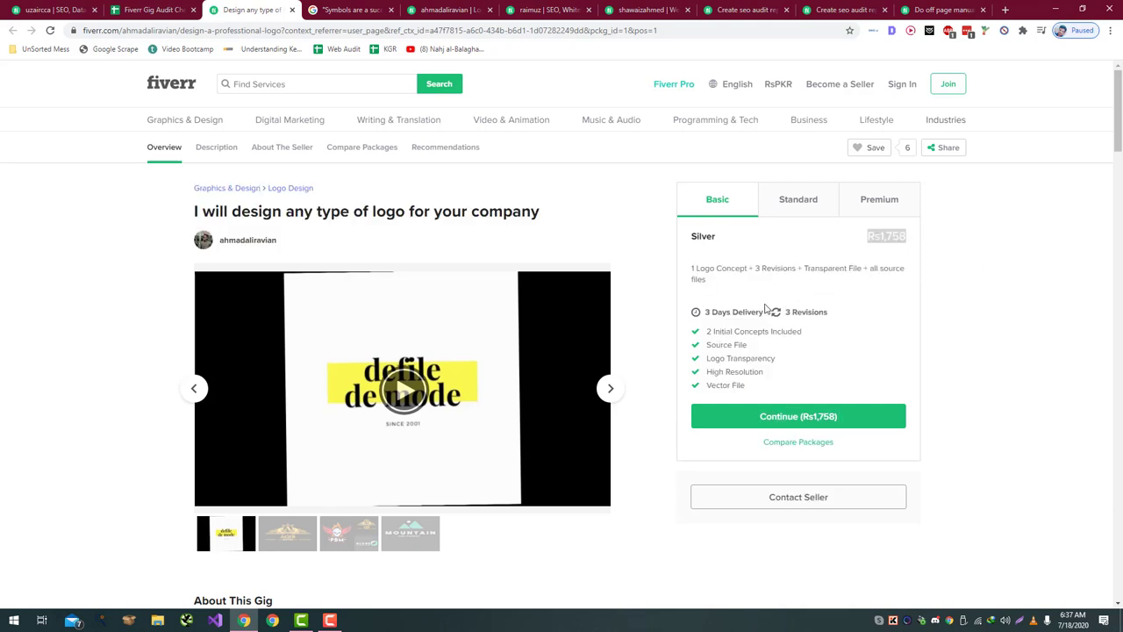
{"action": "left_click_drag", "start_coordinate": [705, 313], "coordinate": [865, 332]}
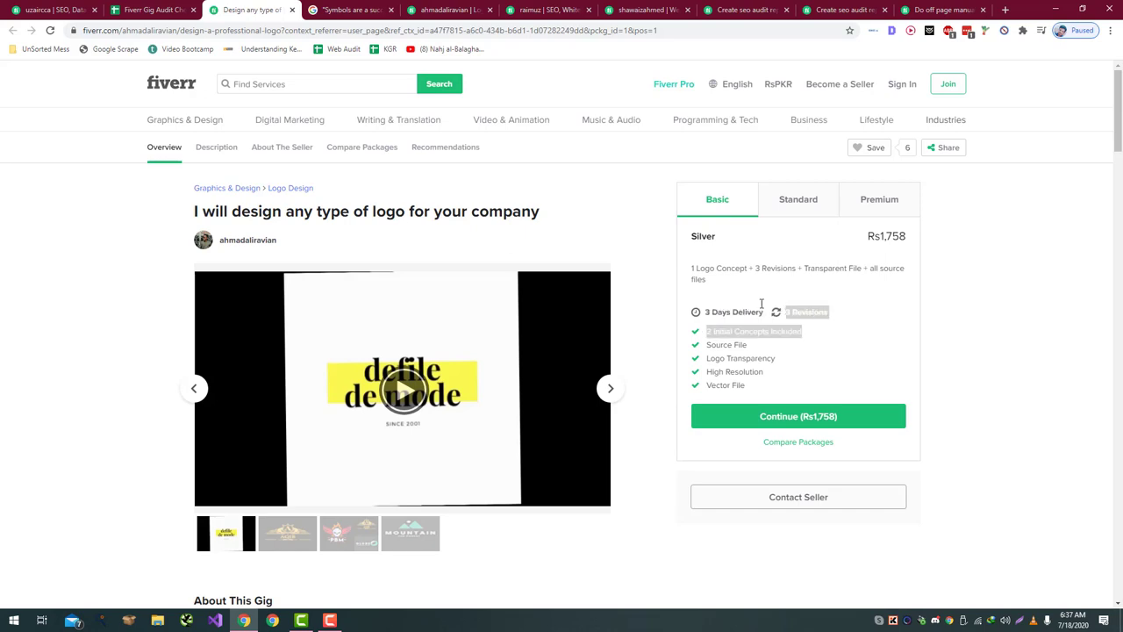
- Rate row 10's Price and Delievery Bad in G10
{"action": "left_click", "coordinate": [138, 7]}
{"action": "type", "text": "Bad"}
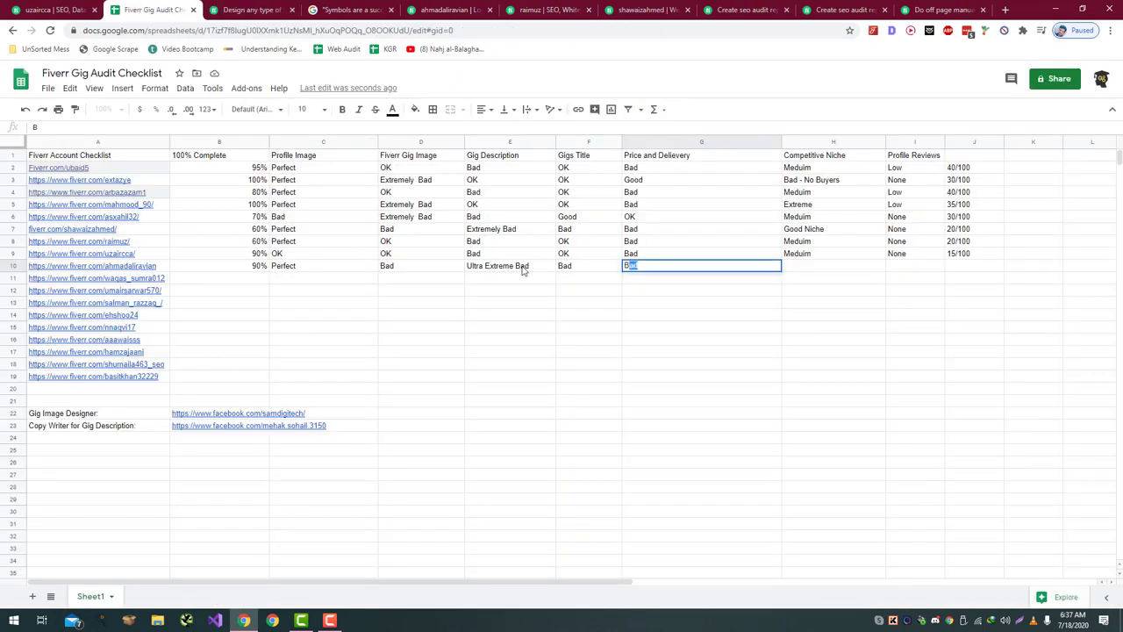
{"action": "key", "text": "Return"}
{"action": "left_click", "coordinate": [309, 9]}
{"action": "left_click", "coordinate": [264, 9]}
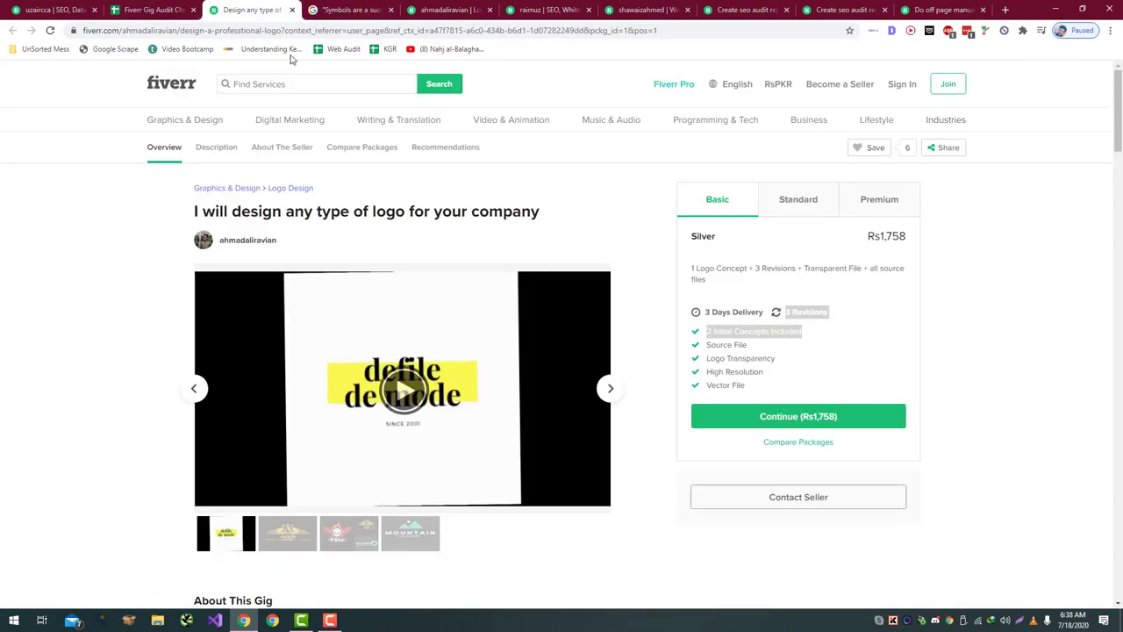
{"action": "key", "text": "ctrl+shift+Tab"}
{"action": "left_click", "coordinate": [822, 267]}
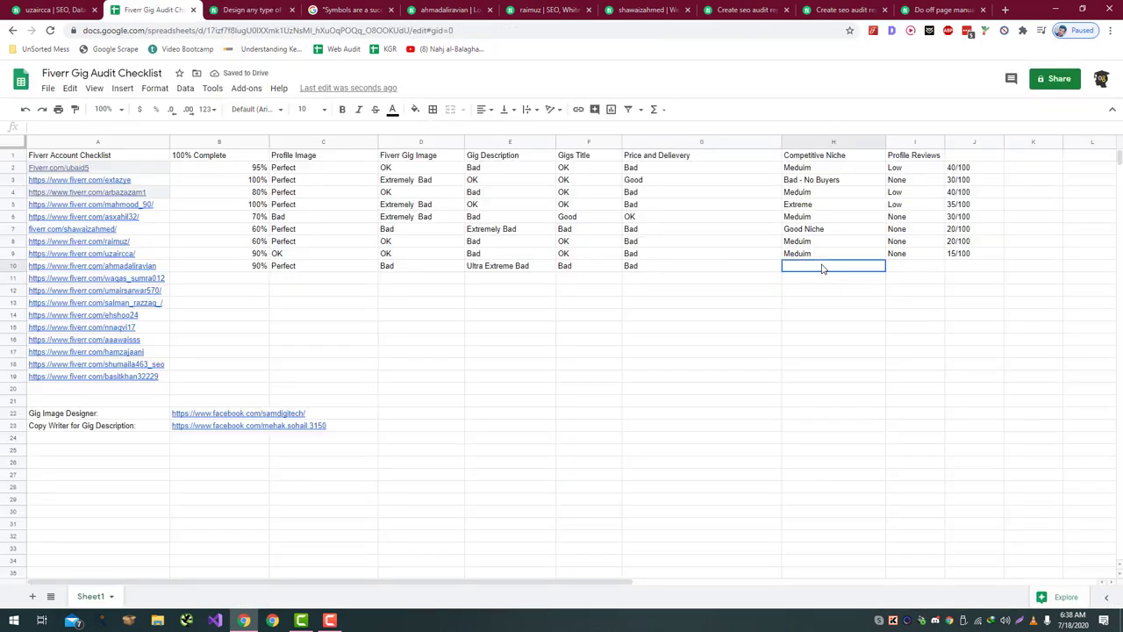
- Rate row 10's Competitive Niche Extreme in H10, replacing the initial Bad
{"action": "type", "text": "Bad"}
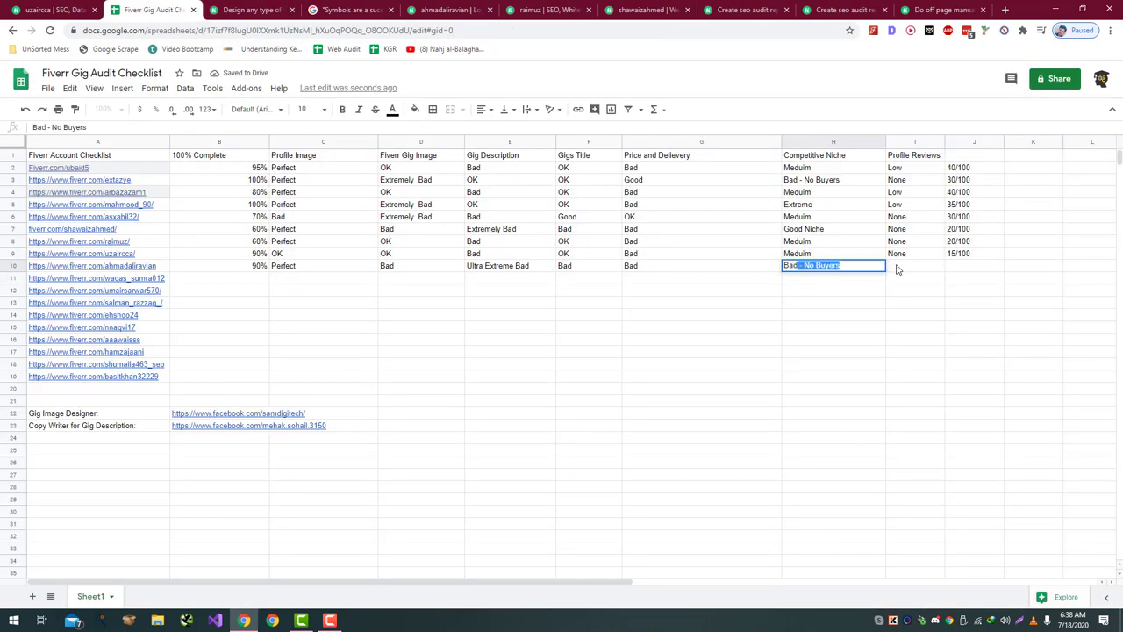
{"action": "key", "text": "BackSpace"}
{"action": "key", "text": "Return"}
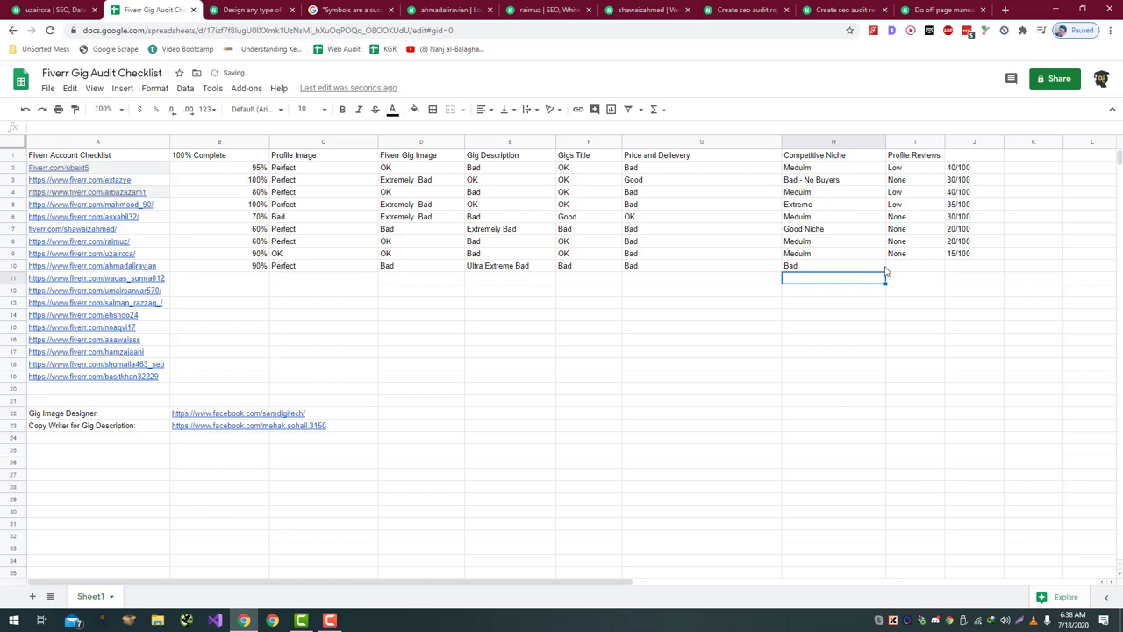
{"action": "left_click", "coordinate": [856, 270]}
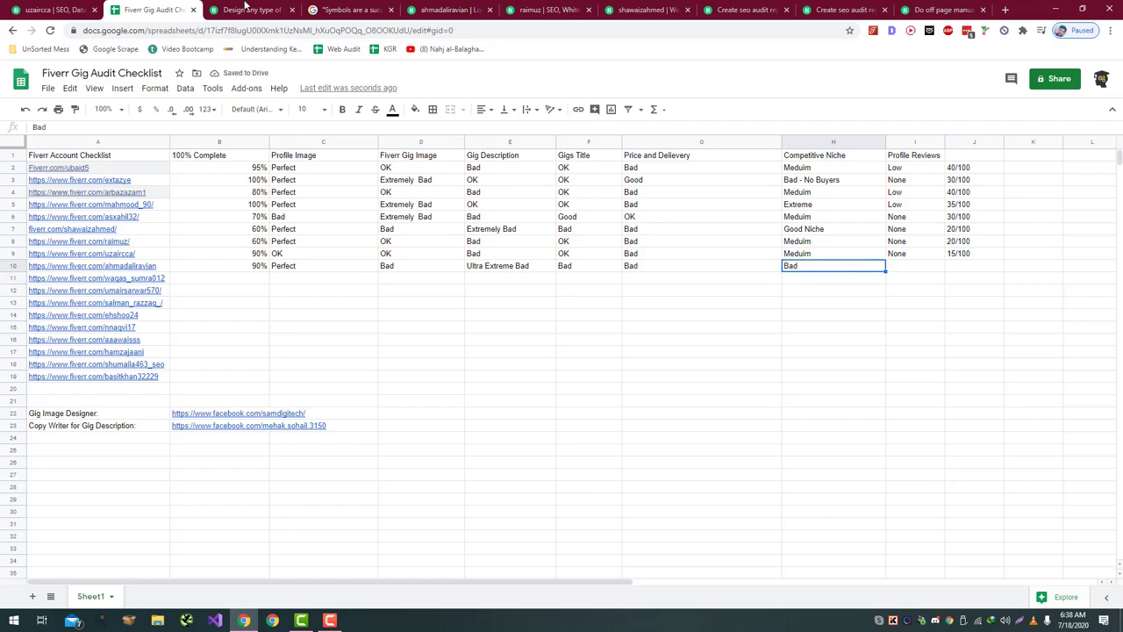
{"action": "left_click", "coordinate": [250, 10]}
{"action": "left_click", "coordinate": [175, 10]}
{"action": "type", "text": "Extreme"}
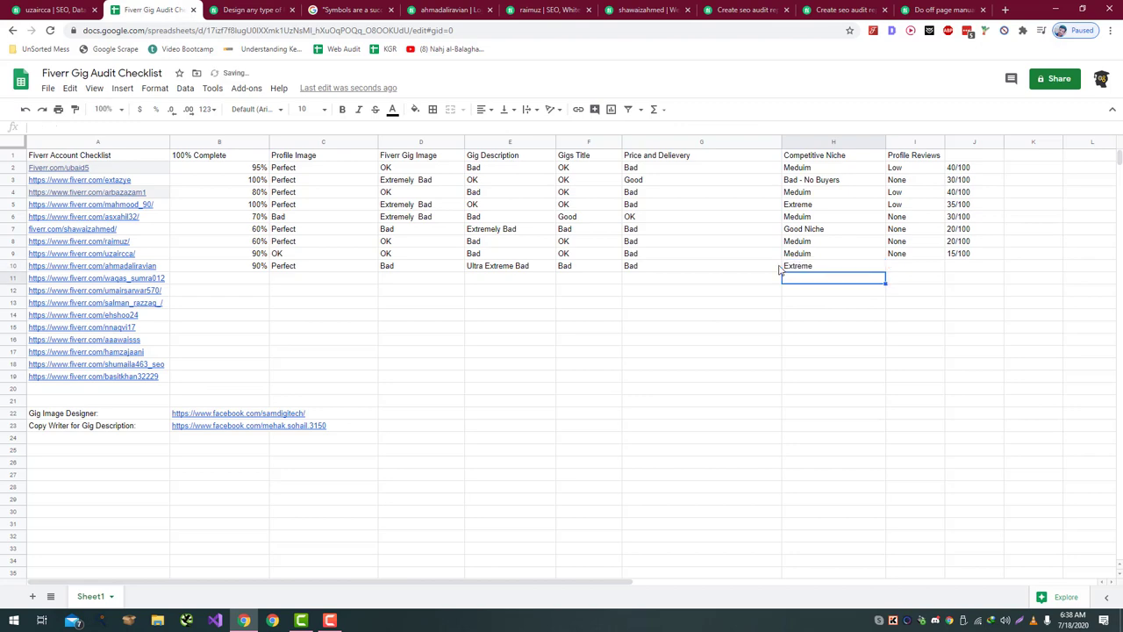
{"action": "key", "text": "Tab"}
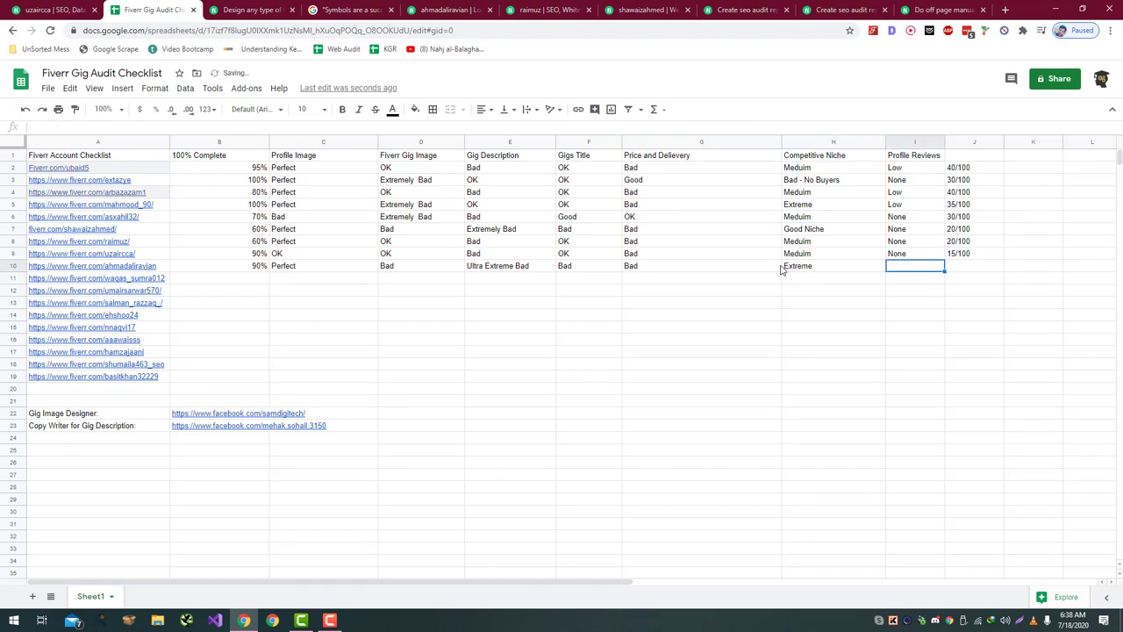
- After rechecking the gig page, enter None for row 10's Profile Reviews in I10
{"action": "key", "text": "ctrl+Tab"}
{"action": "scroll", "coordinate": [615, 413], "scroll_direction": "down", "scroll_amount": 15}
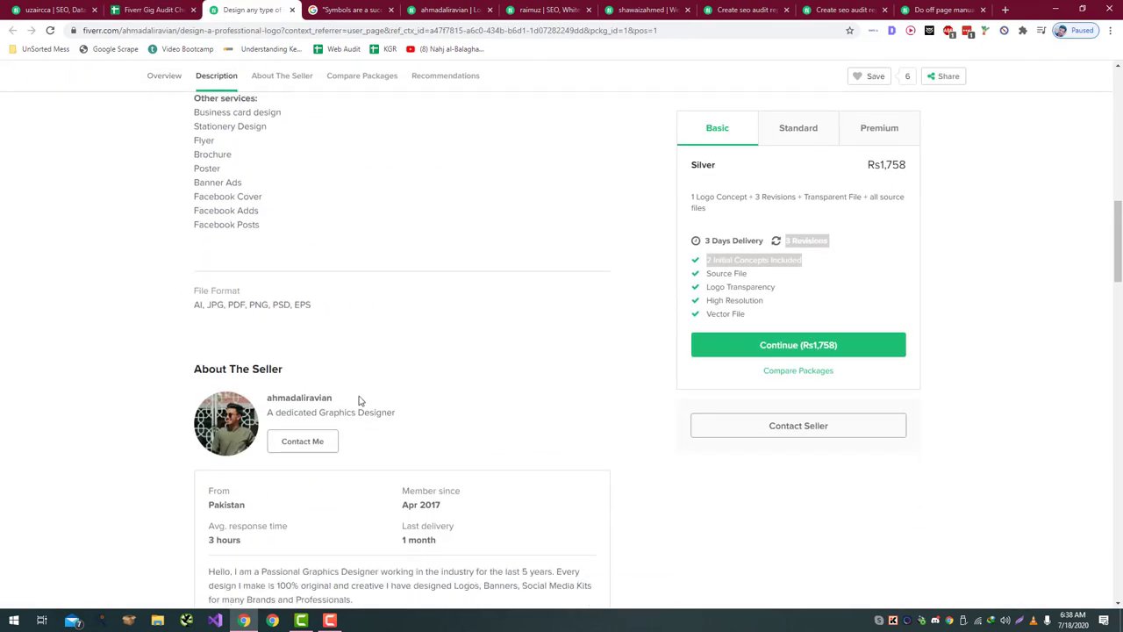
{"action": "key", "text": "ctrl+shift+Tab"}
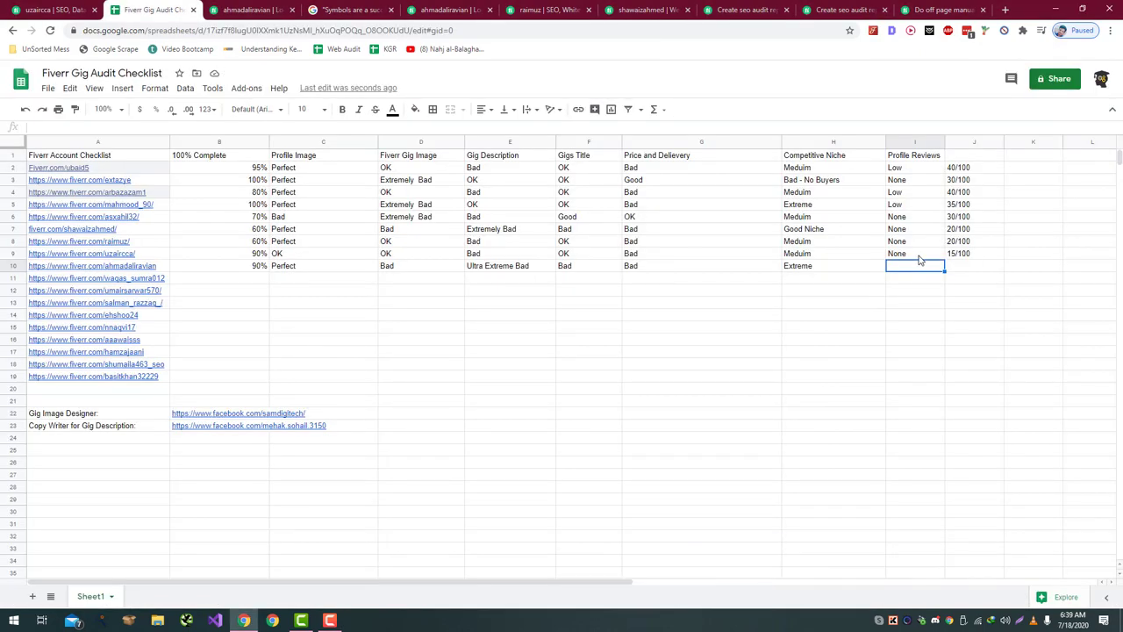
{"action": "type", "text": "None"}
{"action": "key", "text": "Return"}
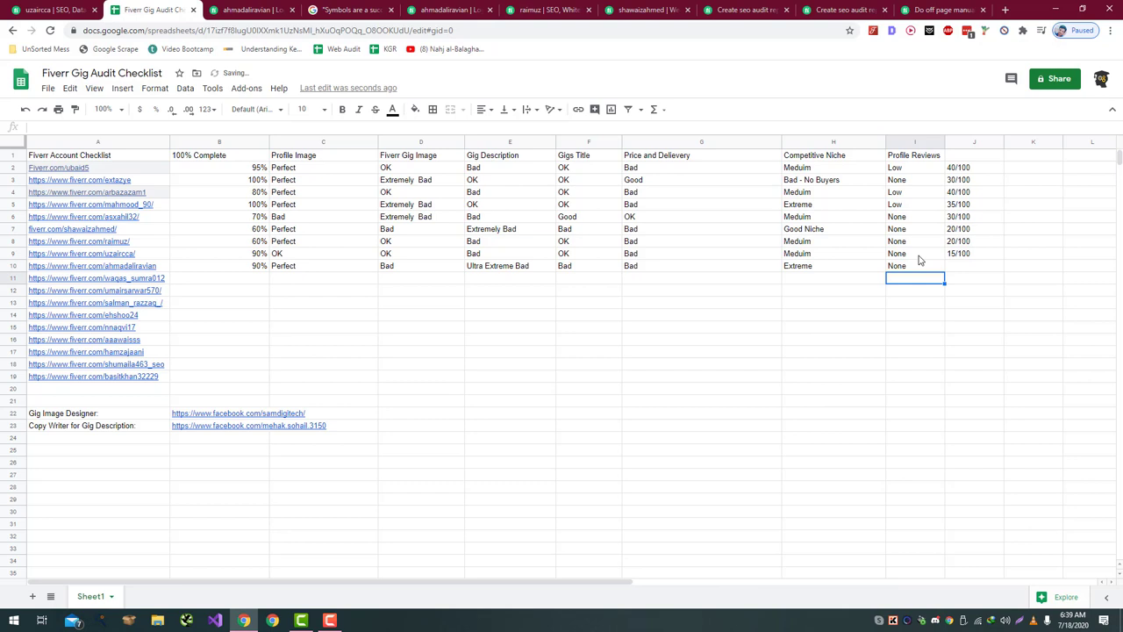
{"action": "key", "text": "Right"}
{"action": "key", "text": "Up"}
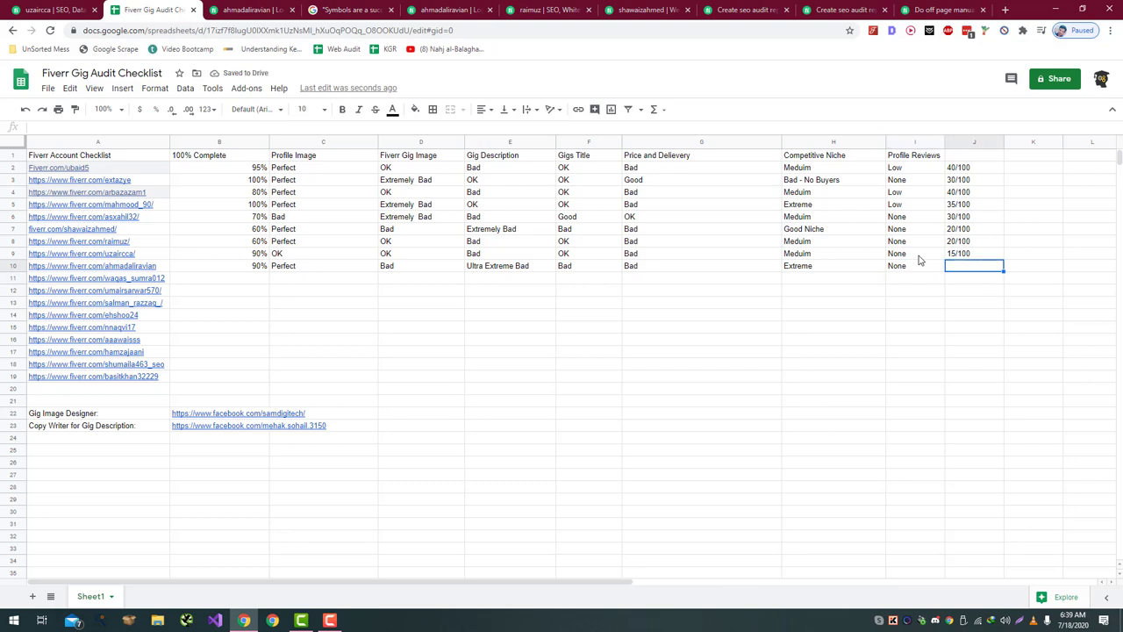
{"action": "type", "text": "5/10"}
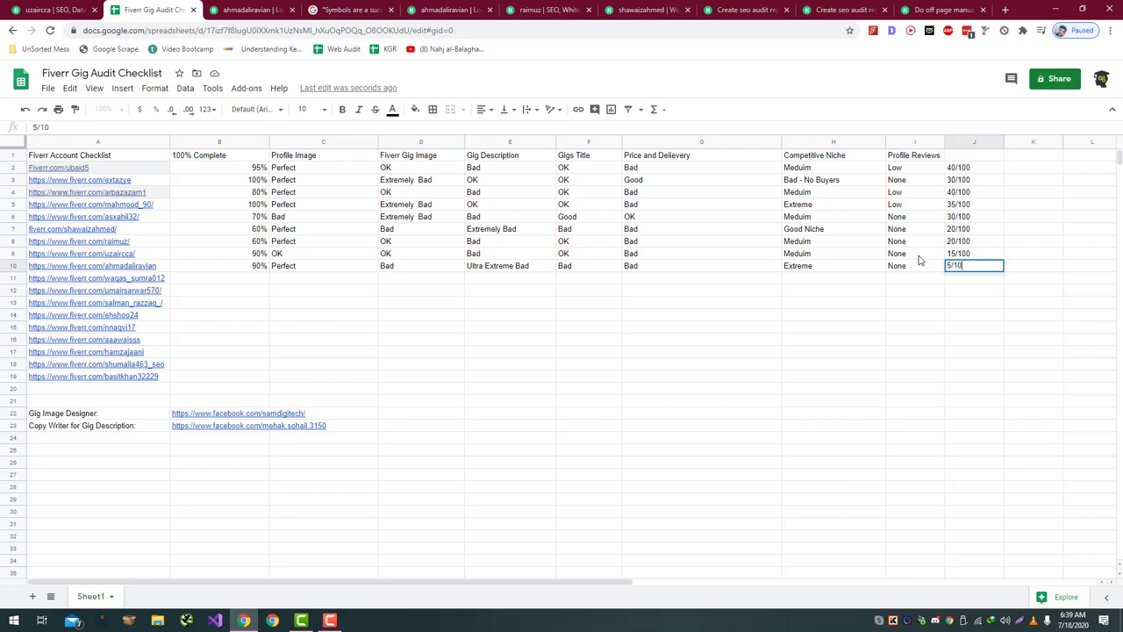
{"action": "type", "text": "0"}
{"action": "key", "text": "Return"}
{"action": "key", "text": "Left"}
{"action": "key", "text": "Left"}
{"action": "key", "text": "Left"}
{"action": "key", "text": "Left"}
{"action": "key", "text": "Left"}
{"action": "key", "text": "Left"}
{"action": "key", "text": "Left"}
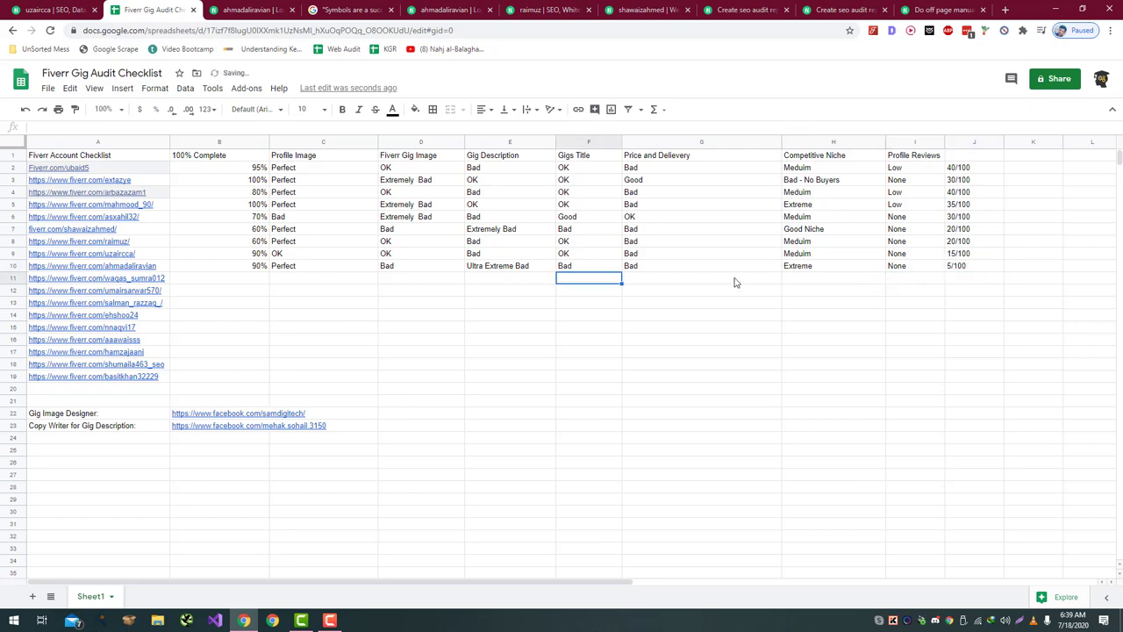
{"action": "key", "text": "Left"}
{"action": "key", "text": "Left"}
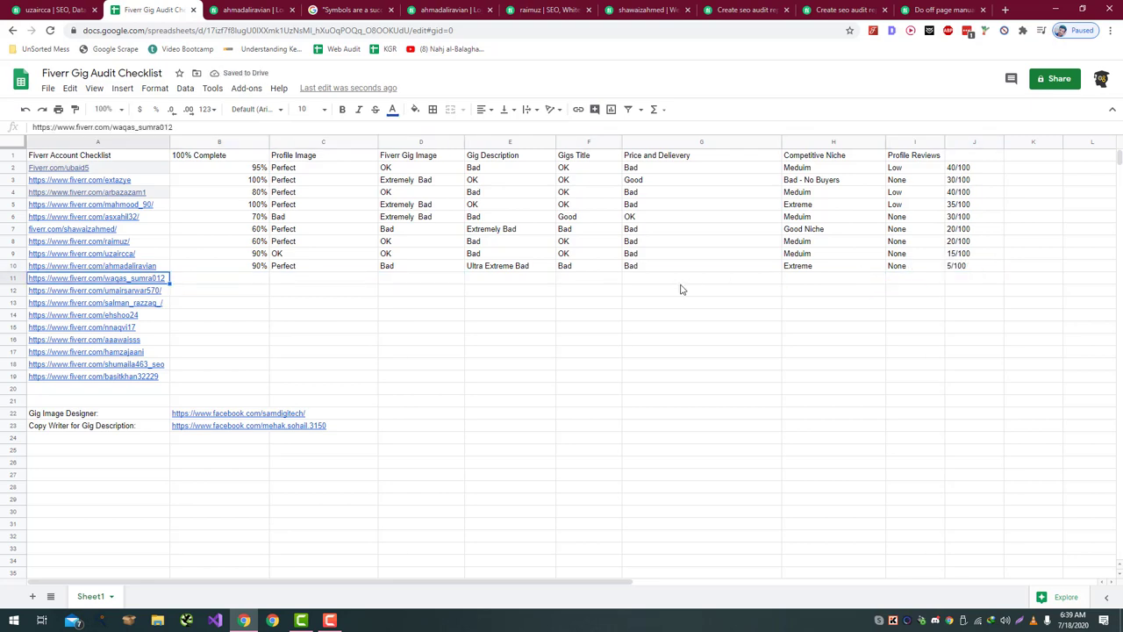
{"action": "left_click", "coordinate": [250, 10]}
{"action": "left_click", "coordinate": [220, 30]}
{"action": "type", "text": "https://www.fiverr.com/waqas_sumra012"}
{"action": "key", "text": "Return"}
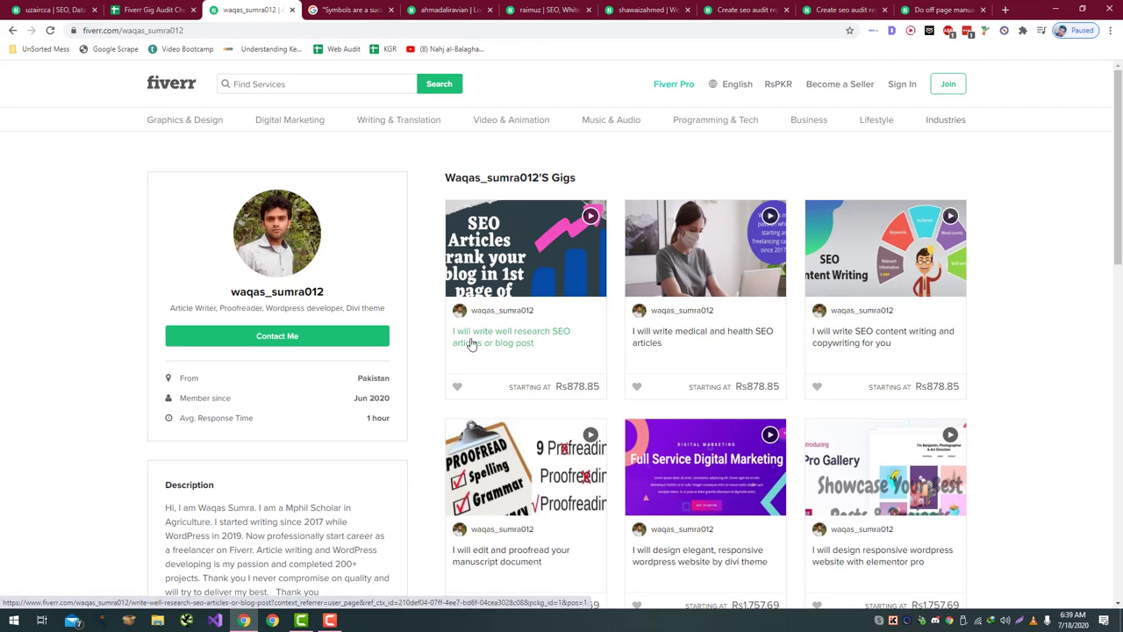
{"action": "middle_click", "coordinate": [530, 350]}
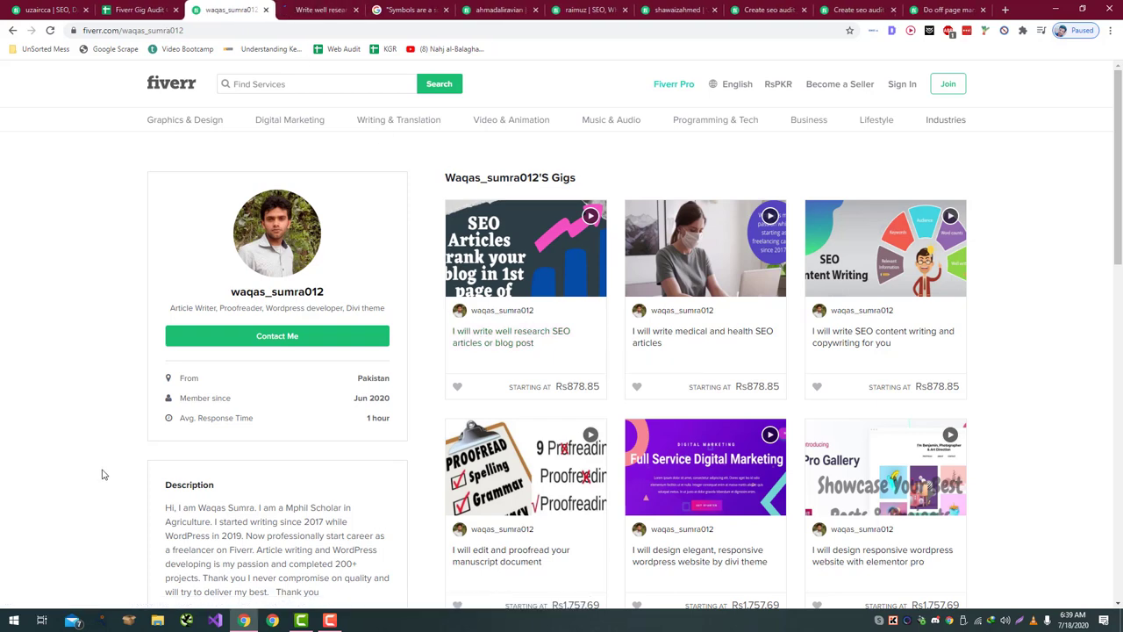
{"action": "scroll", "coordinate": [106, 471], "scroll_direction": "down", "scroll_amount": 2}
{"action": "scroll", "coordinate": [184, 398], "scroll_direction": "up", "scroll_amount": 1}
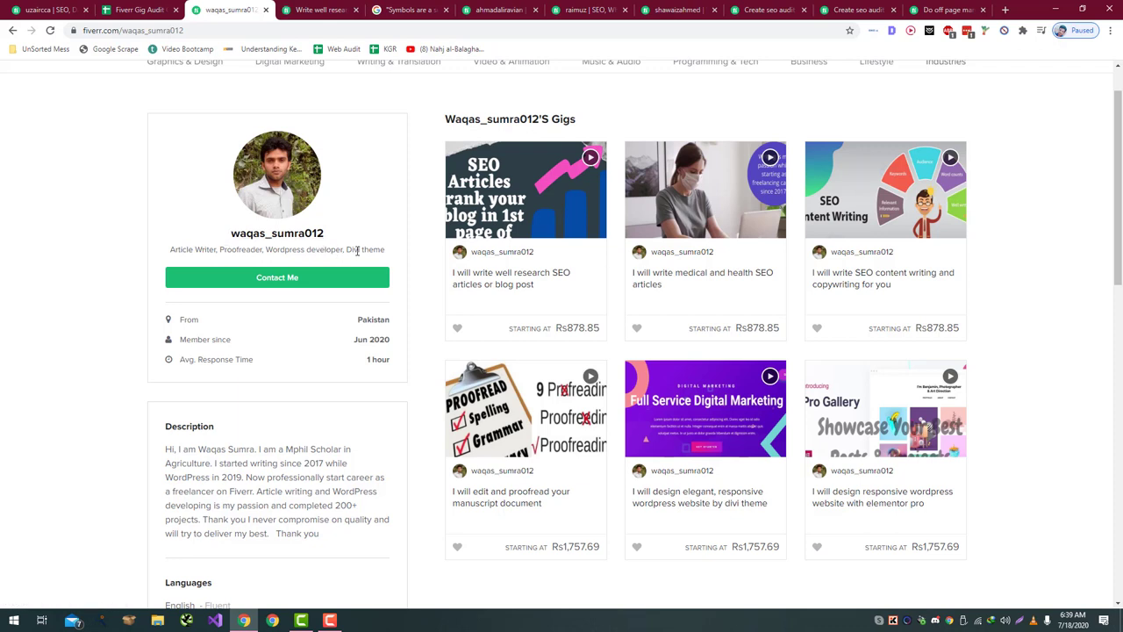
{"action": "left_click_drag", "start_coordinate": [348, 251], "coordinate": [391, 252]}
{"action": "left_click", "coordinate": [391, 252]}
{"action": "triple_click", "coordinate": [377, 251]}
{"action": "left_click", "coordinate": [346, 246]}
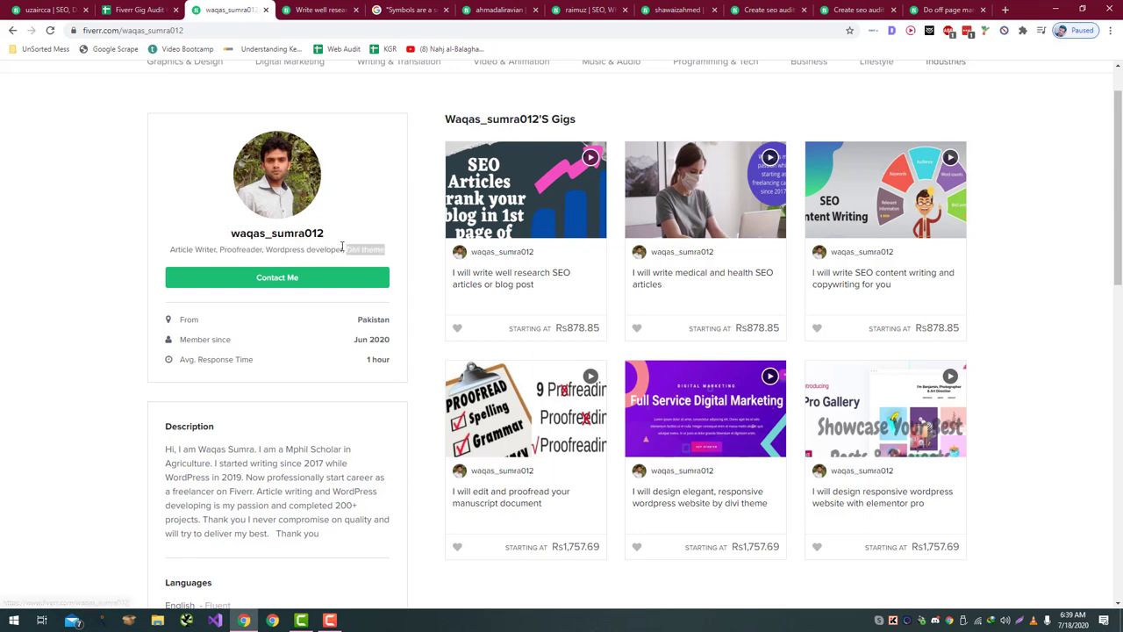
{"action": "left_click", "coordinate": [77, 4]}
{"action": "left_click", "coordinate": [115, 11]}
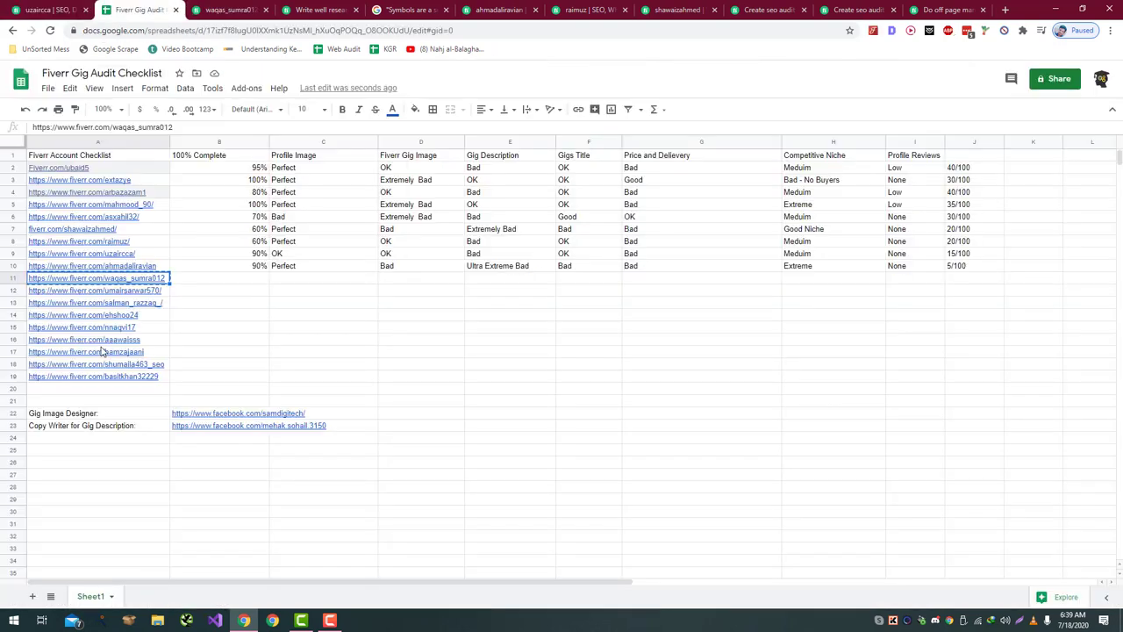
{"action": "left_click", "coordinate": [235, 279]}
{"action": "left_click", "coordinate": [230, 11]}
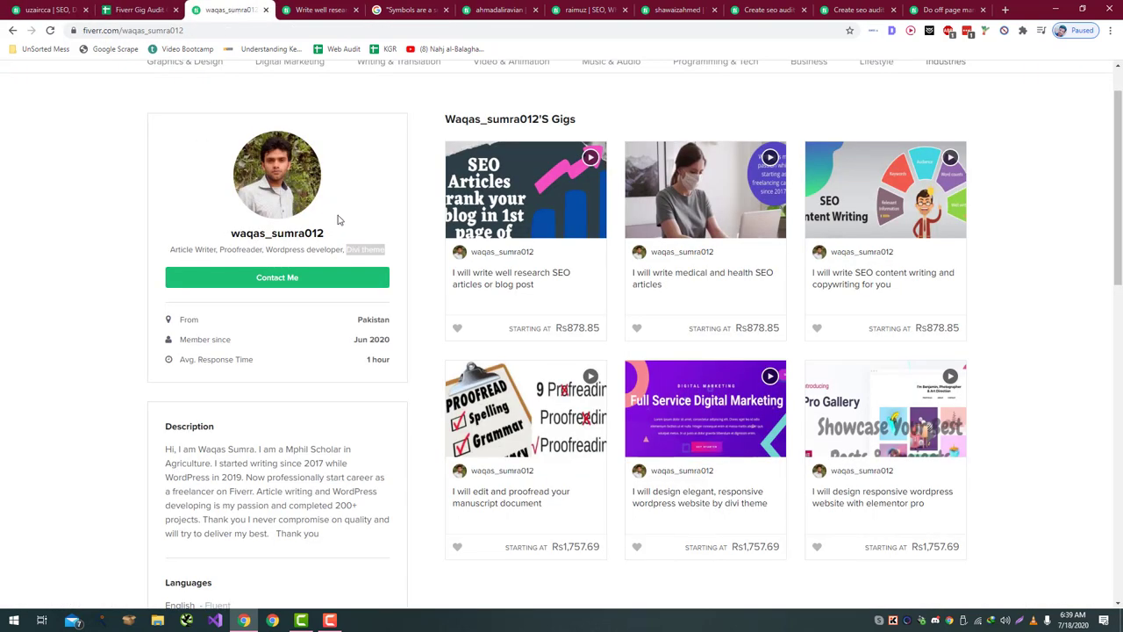
{"action": "scroll", "coordinate": [274, 327], "scroll_direction": "down", "scroll_amount": 1}
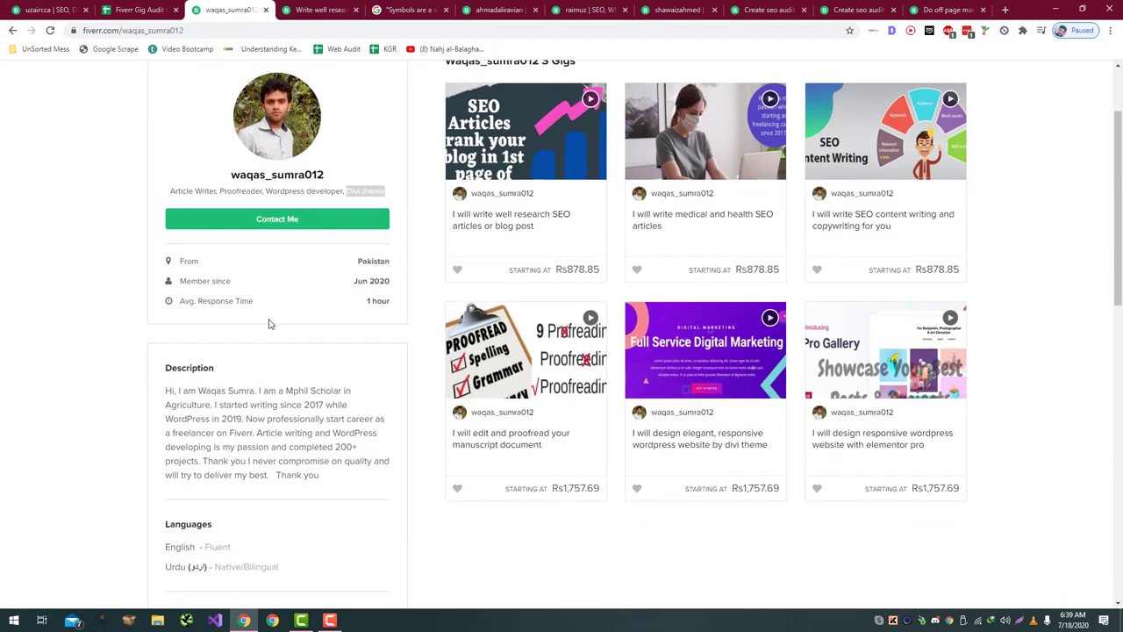
{"action": "scroll", "coordinate": [270, 330], "scroll_direction": "down", "scroll_amount": 1}
{"action": "left_click_drag", "start_coordinate": [167, 331], "coordinate": [258, 332]}
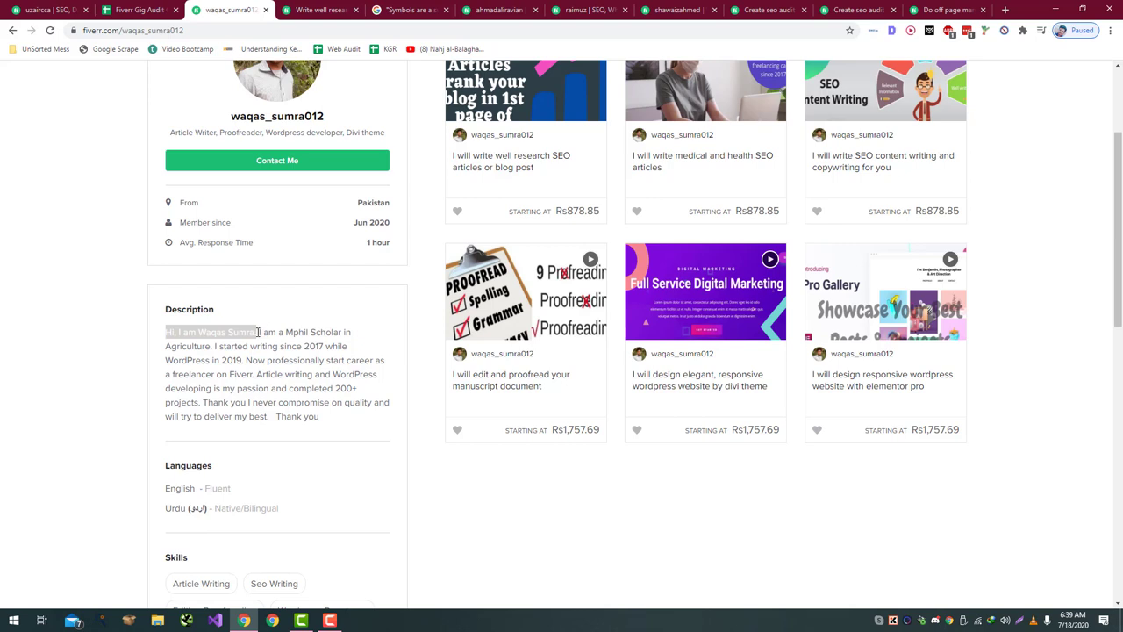
{"action": "left_click", "coordinate": [257, 331]}
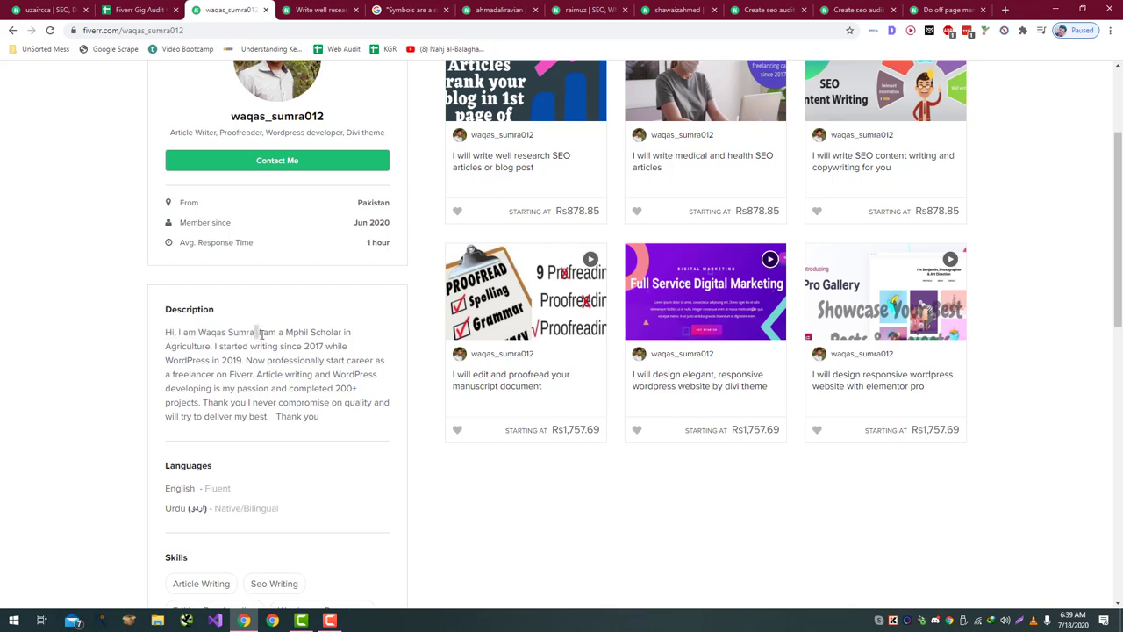
{"action": "left_click_drag", "start_coordinate": [260, 334], "coordinate": [349, 350]}
{"action": "left_click", "coordinate": [217, 349]}
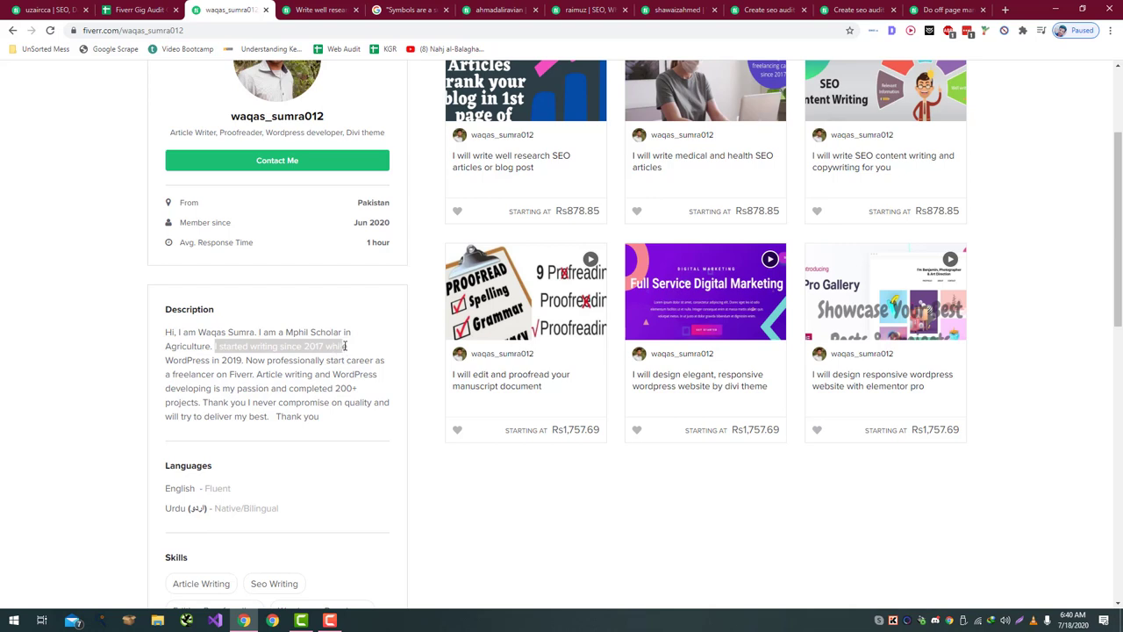
{"action": "left_click_drag", "start_coordinate": [346, 346], "coordinate": [159, 365]}
{"action": "left_click", "coordinate": [247, 362]}
{"action": "left_click", "coordinate": [142, 378]}
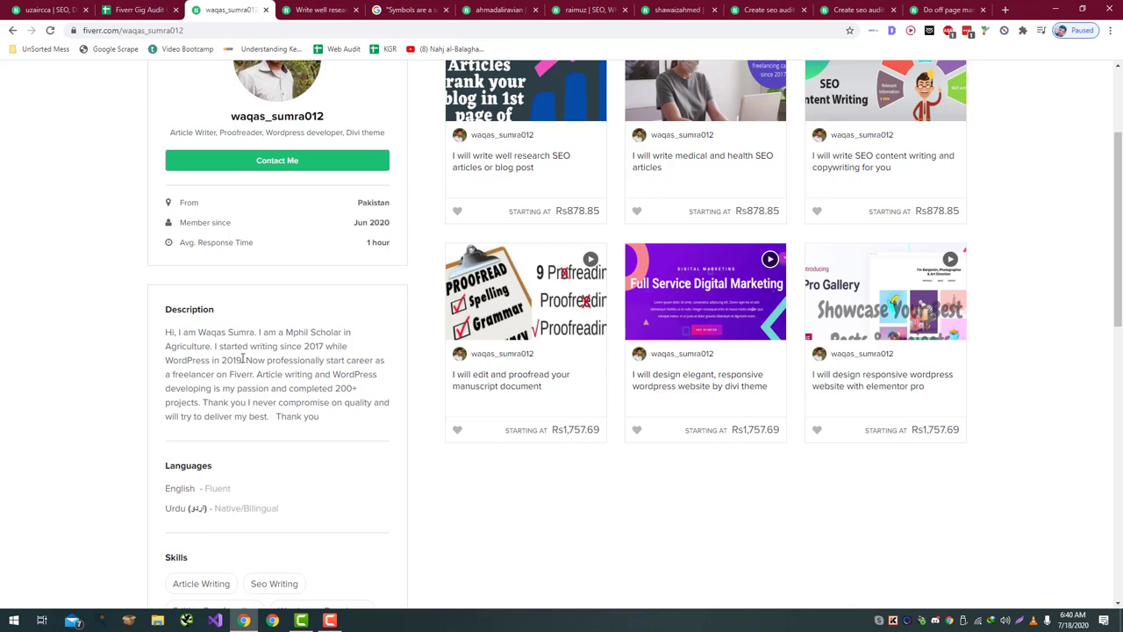
- Read through the seller's profile description, highlighting its quality promise
{"action": "left_click_drag", "start_coordinate": [247, 360], "coordinate": [280, 373]}
{"action": "left_click", "coordinate": [280, 371]}
{"action": "scroll", "coordinate": [302, 357], "scroll_direction": "up", "scroll_amount": 3}
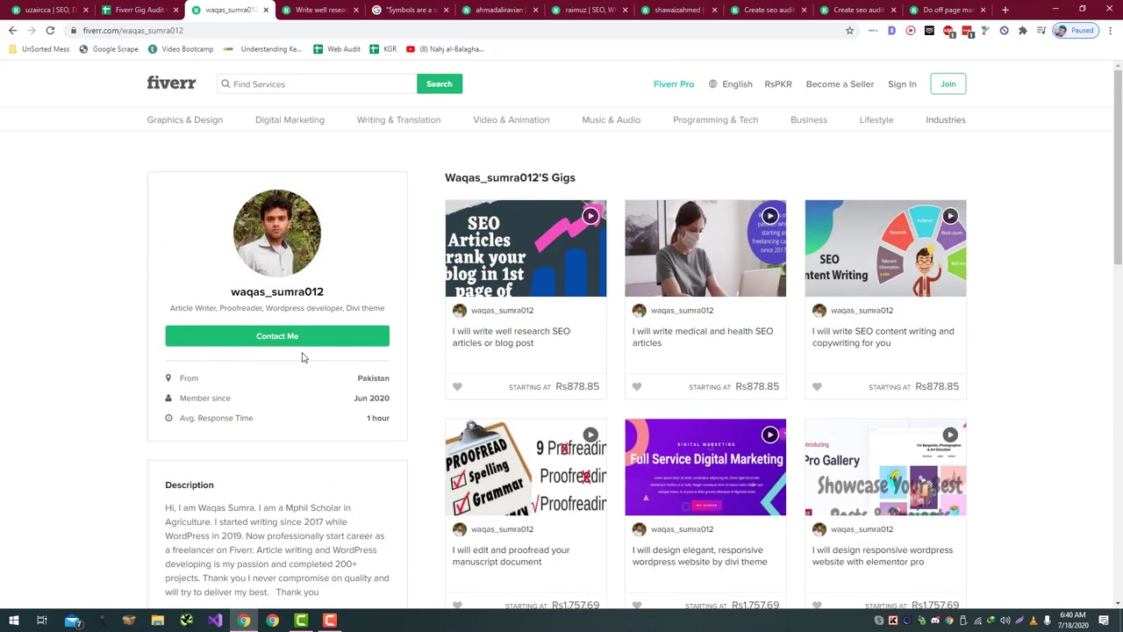
{"action": "scroll", "coordinate": [302, 357], "scroll_direction": "down", "scroll_amount": 3}
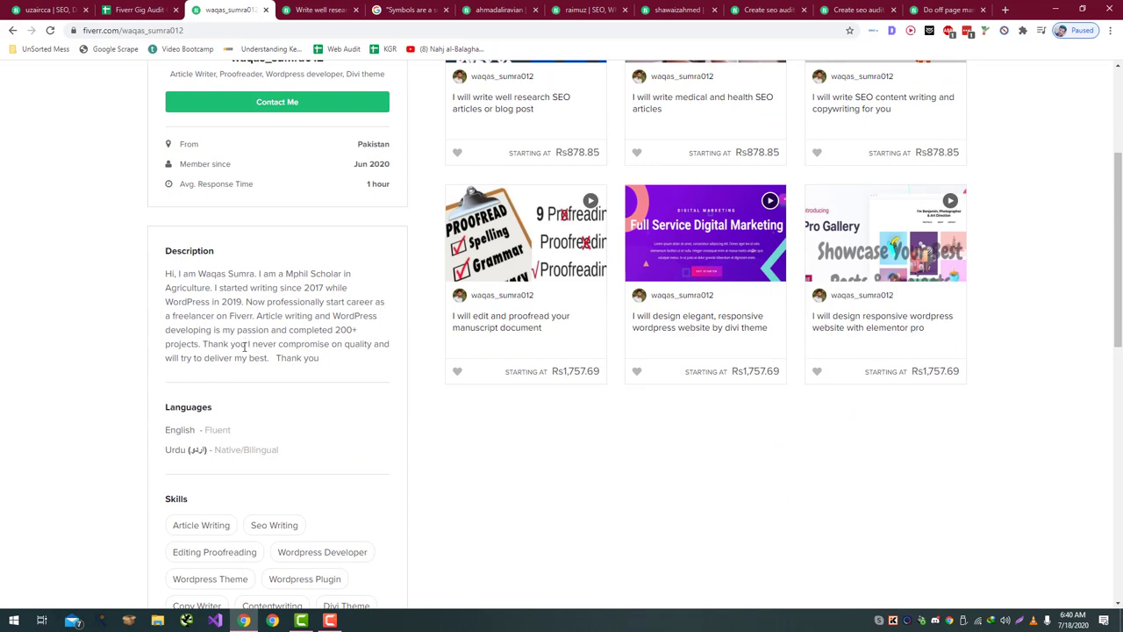
{"action": "left_click_drag", "start_coordinate": [248, 345], "coordinate": [373, 345]}
{"action": "scroll", "coordinate": [373, 345], "scroll_direction": "down", "scroll_amount": 2}
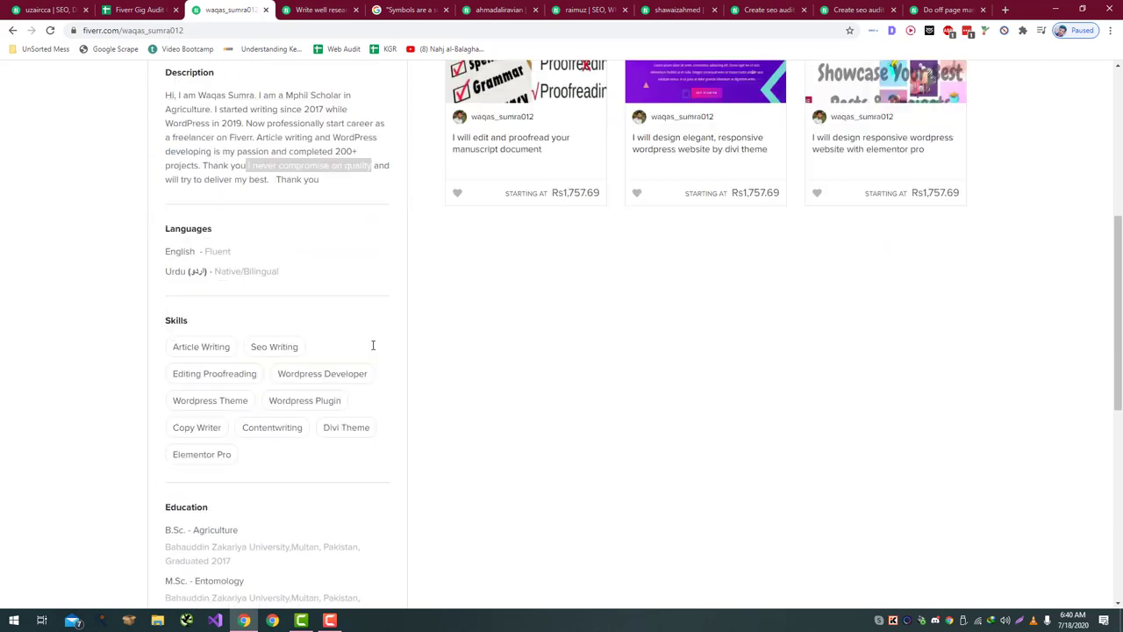
{"action": "scroll", "coordinate": [373, 345], "scroll_direction": "up", "scroll_amount": 3}
{"action": "scroll", "coordinate": [373, 345], "scroll_direction": "up", "scroll_amount": 3}
- Enter a 5% completion score in B11 of the audit checklist
{"action": "left_click", "coordinate": [136, 10]}
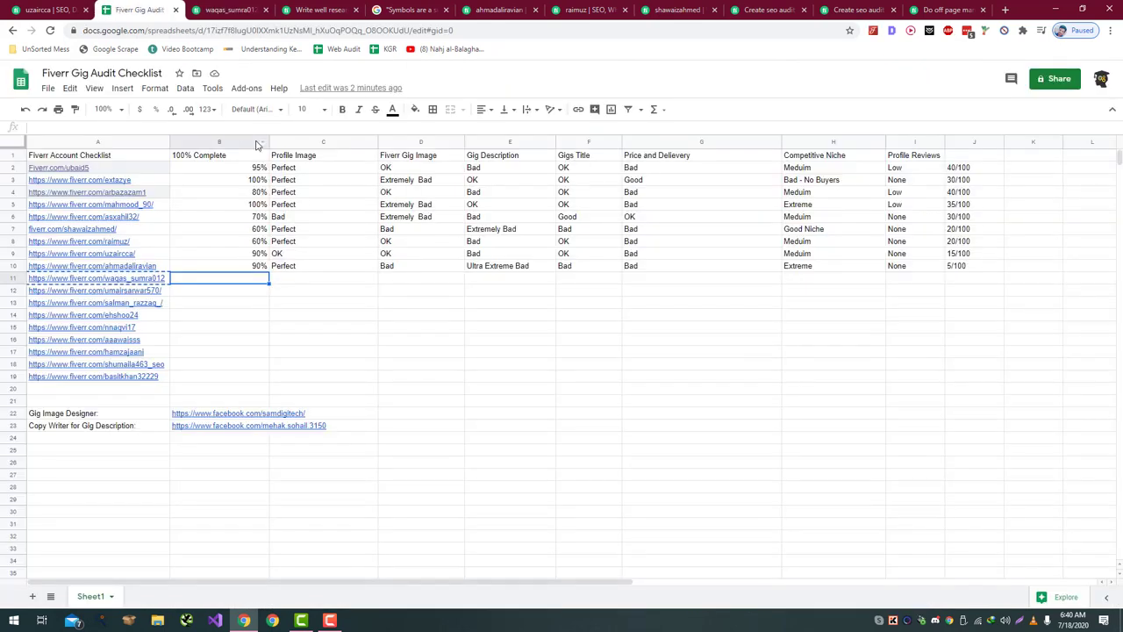
{"action": "type", "text": "5"}
{"action": "key", "text": "Return"}
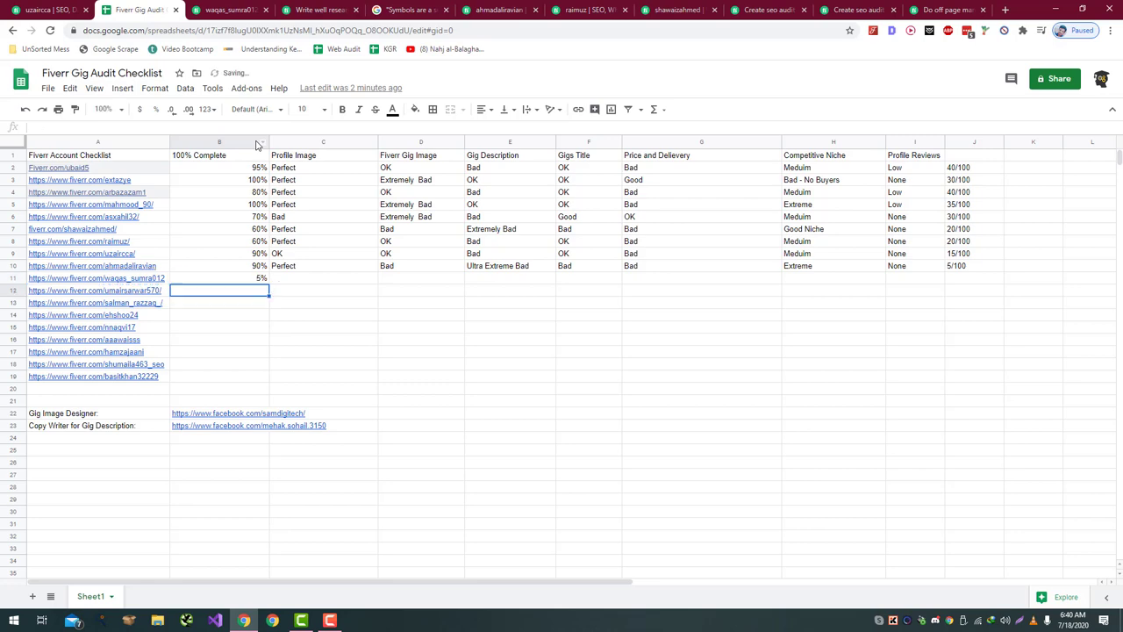
{"action": "key", "text": "Right"}
{"action": "key", "text": "Up"}
{"action": "left_click", "coordinate": [230, 13]}
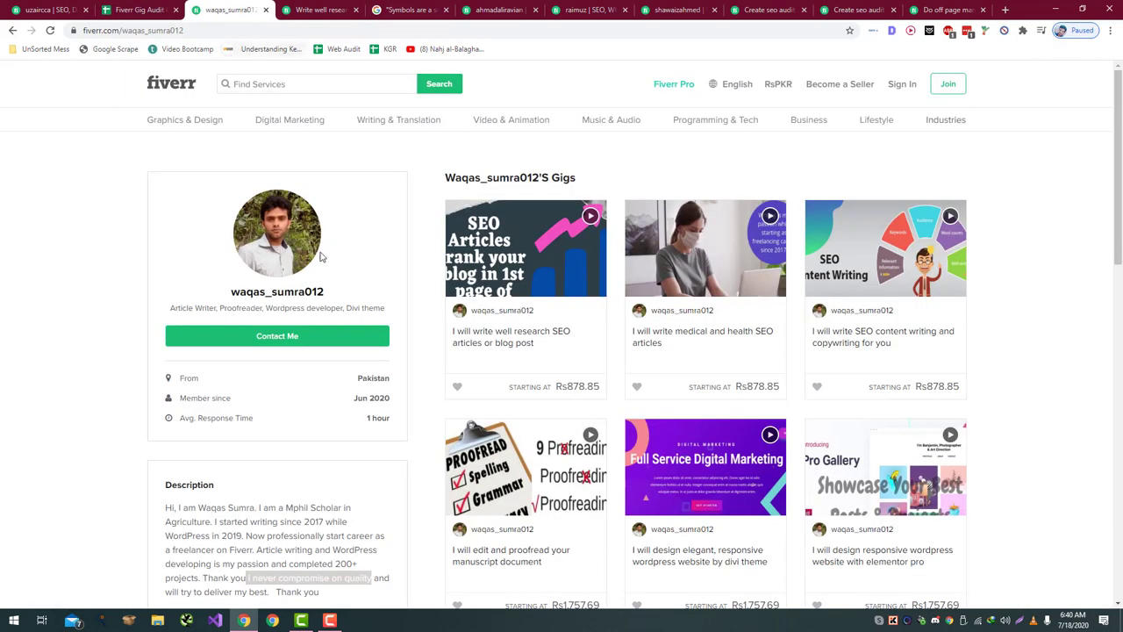
- Rate the seller's profile image Perfect in C11
{"action": "left_click", "coordinate": [104, 8]}
{"action": "type", "text": "Perfect"}
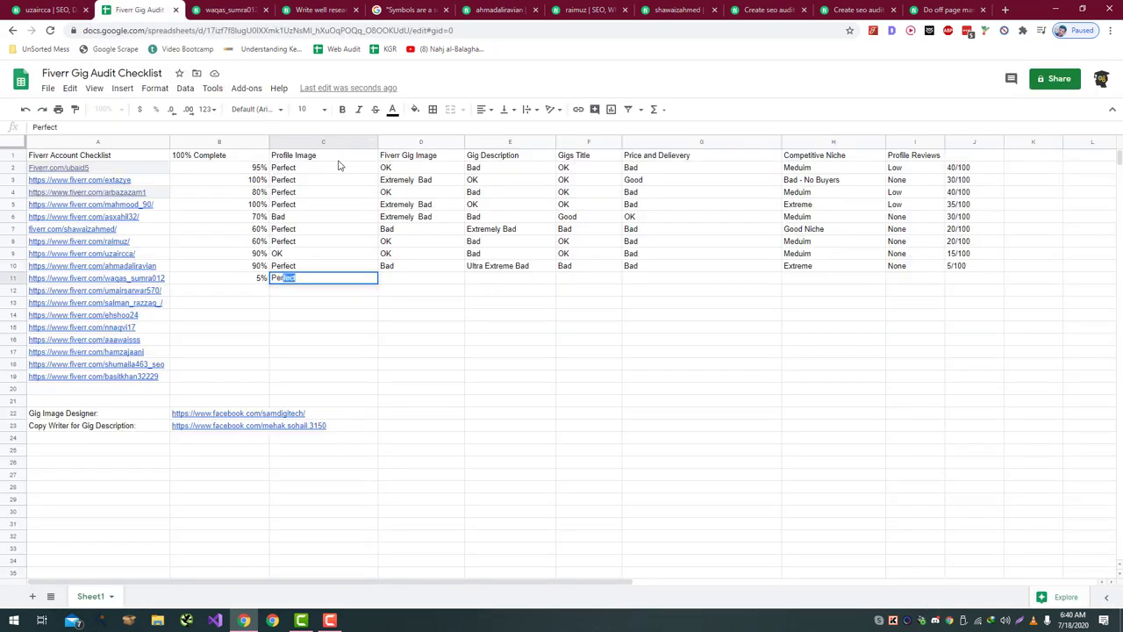
{"action": "key", "text": "Return"}
{"action": "key", "text": "Up"}
{"action": "key", "text": "Right"}
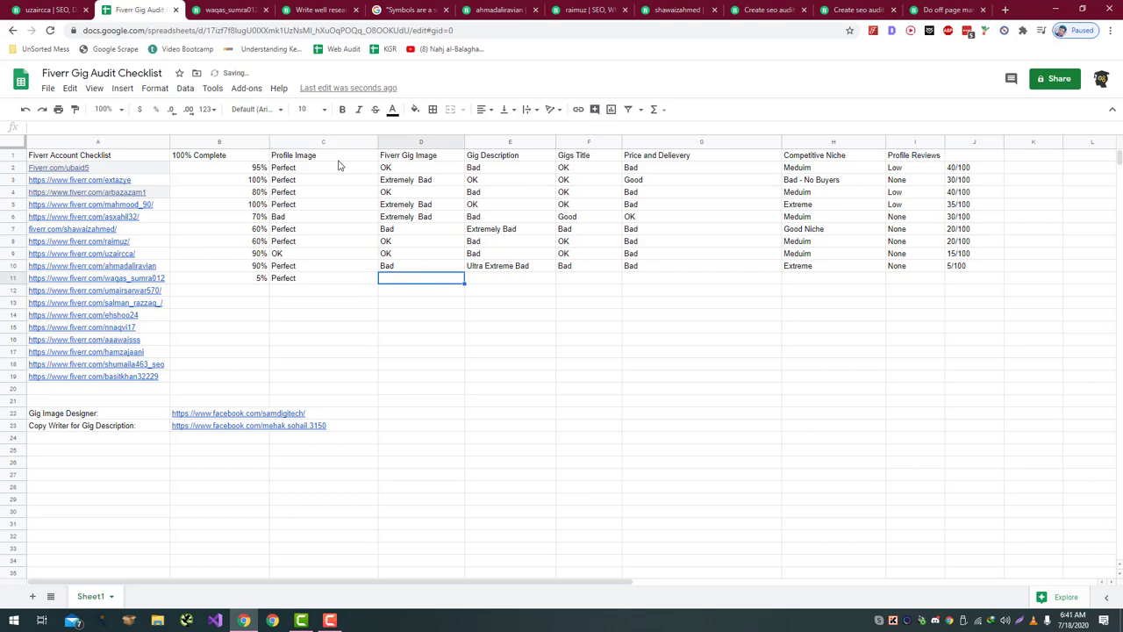
{"action": "key", "text": "ctrl+Tab"}
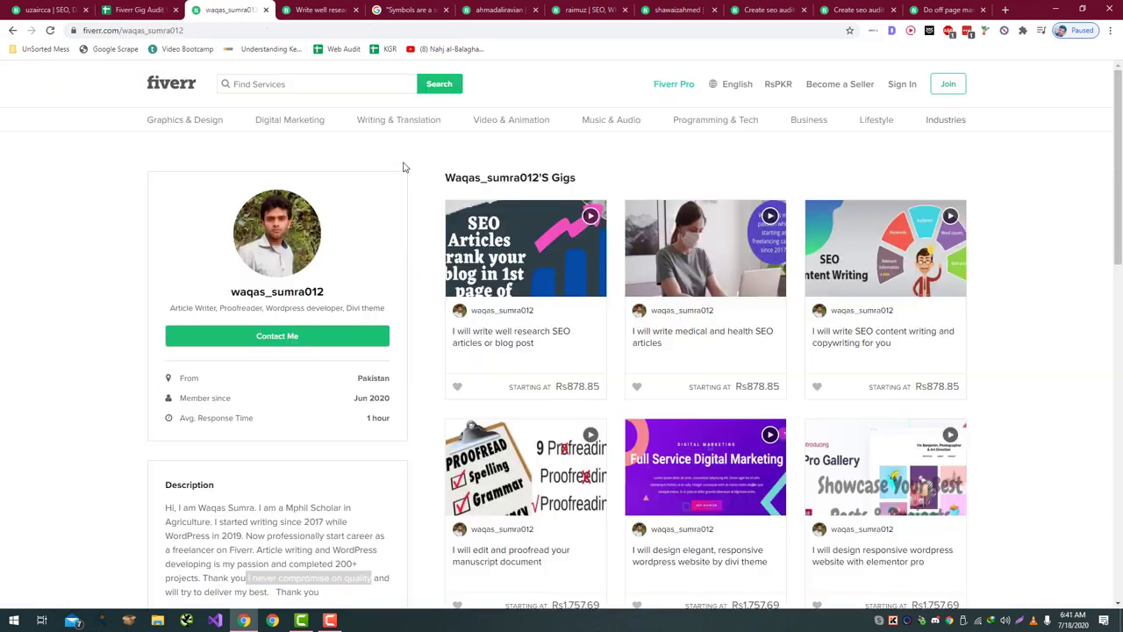
- Preview the first gig's video thumbnail and rate the gig image Bad in D11
{"action": "scroll", "coordinate": [976, 148], "scroll_direction": "down", "scroll_amount": 3}
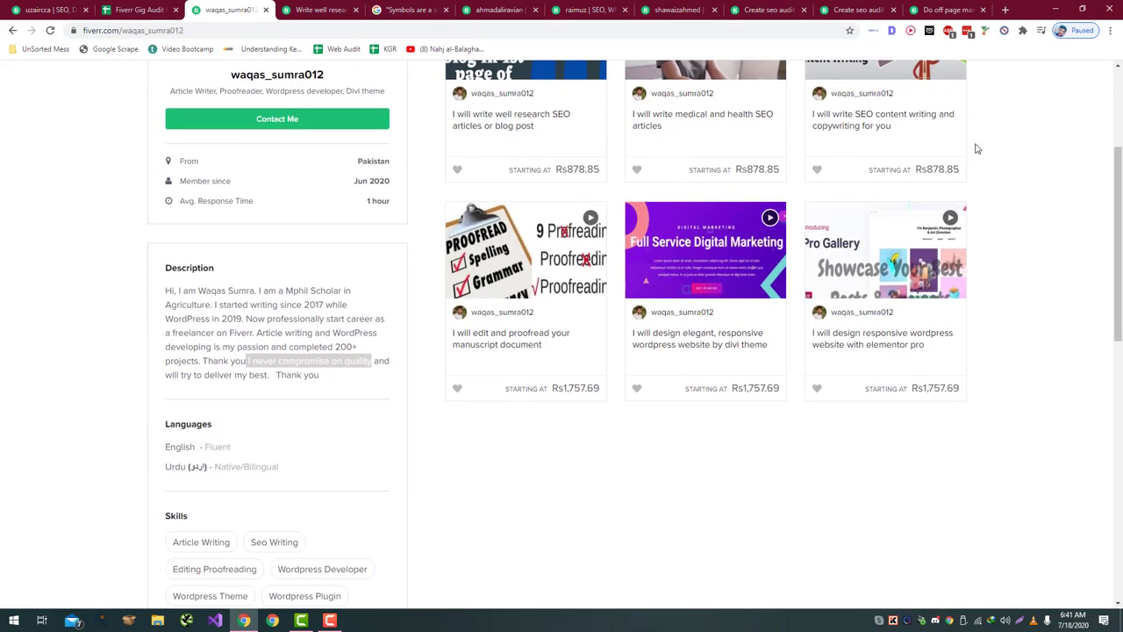
{"action": "scroll", "coordinate": [738, 225], "scroll_direction": "up", "scroll_amount": 3}
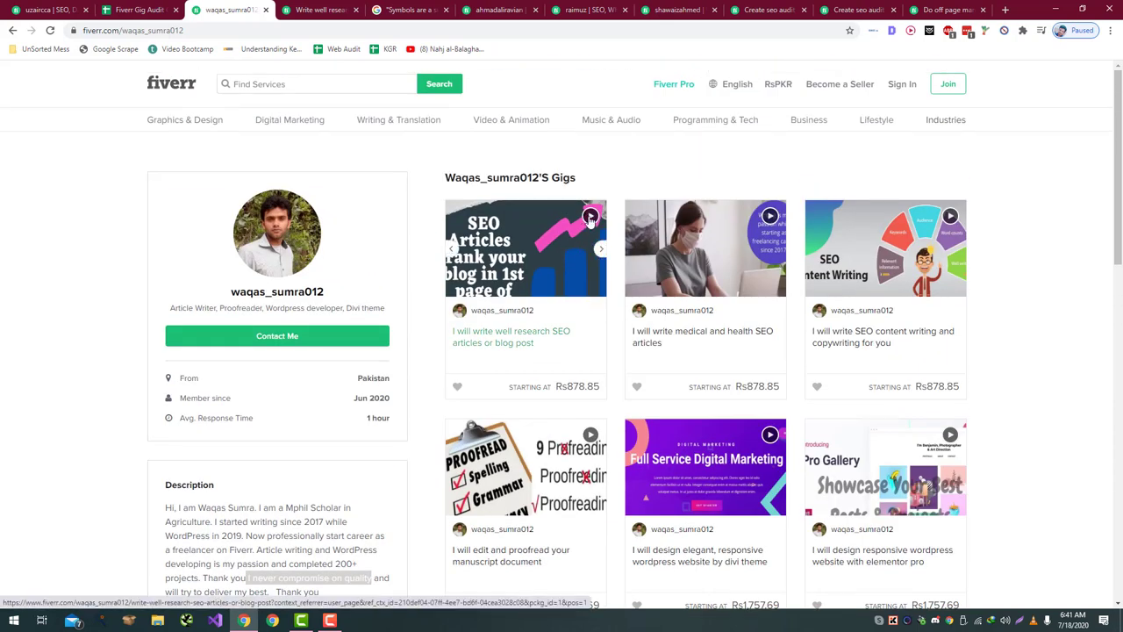
{"action": "left_click", "coordinate": [591, 218]}
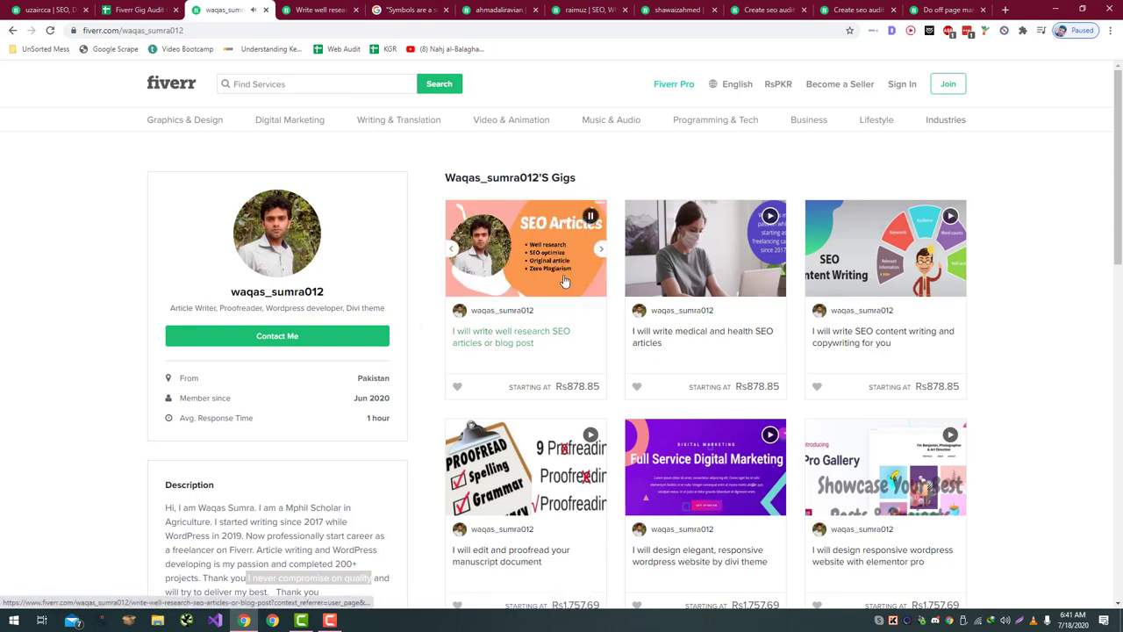
{"action": "mouse_move", "coordinate": [544, 291]}
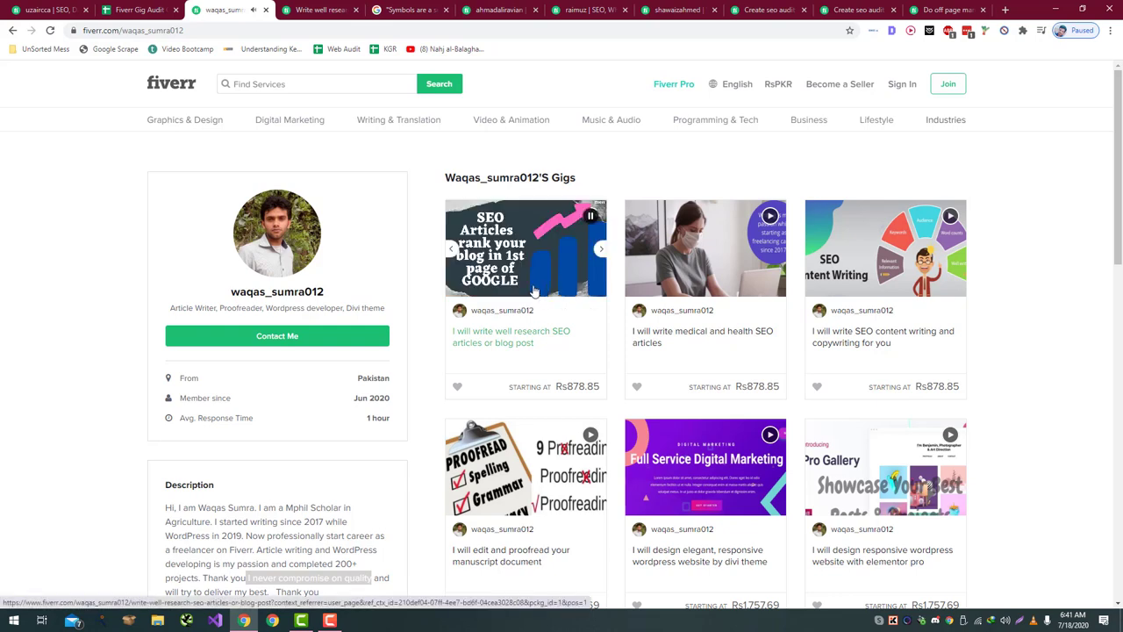
{"action": "left_click", "coordinate": [144, 9]}
{"action": "type", "text": "Ba"}
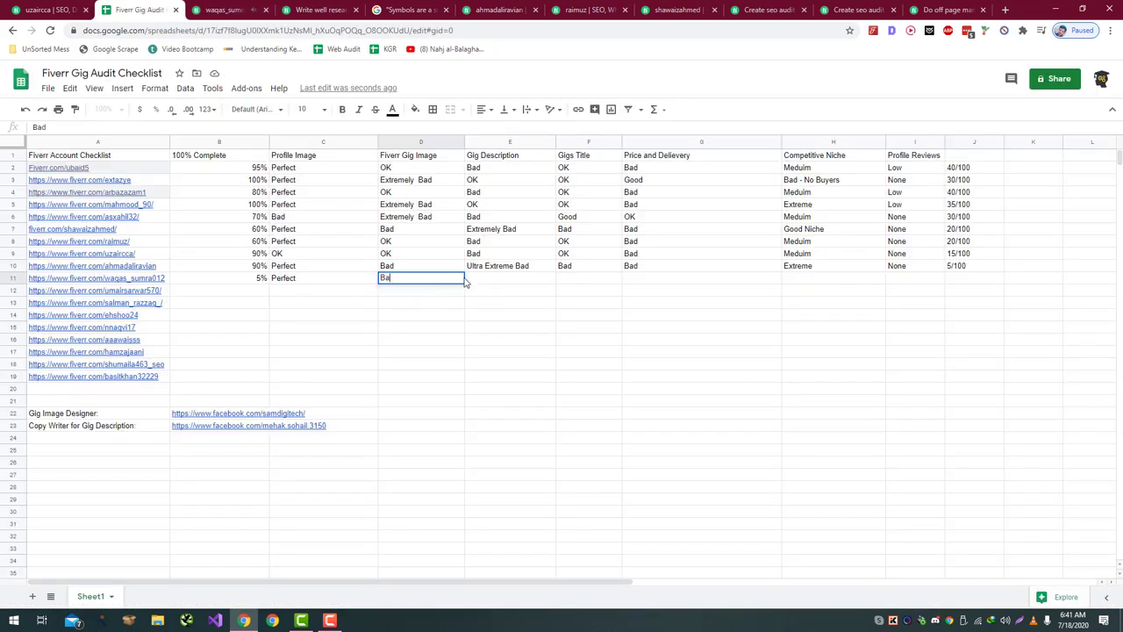
{"action": "type", "text": "d"}
{"action": "key", "text": "Tab"}
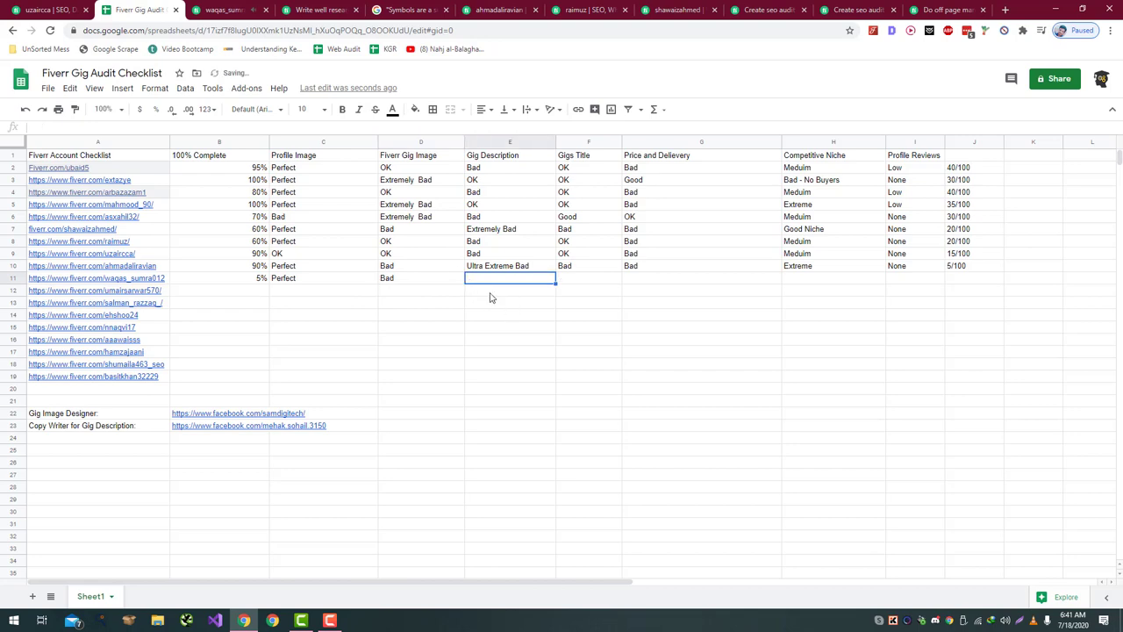
{"action": "key", "text": "ctrl+Tab"}
- Open the SEO articles gig and read its About This Gig description
{"action": "left_click", "coordinate": [497, 339]}
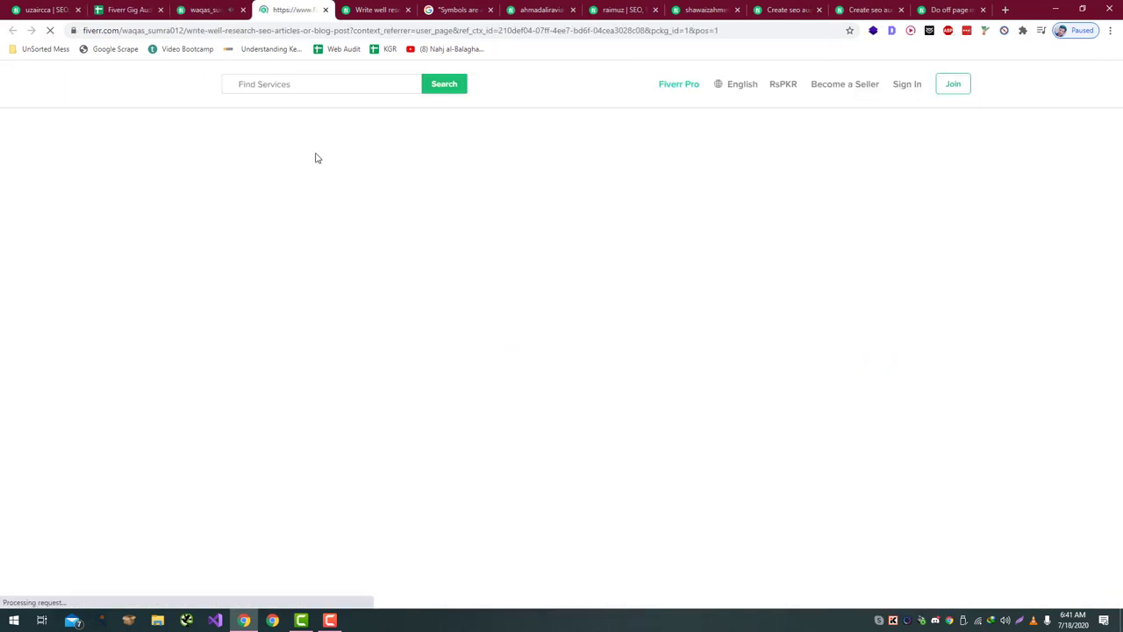
{"action": "scroll", "coordinate": [217, 241], "scroll_direction": "down", "scroll_amount": 3}
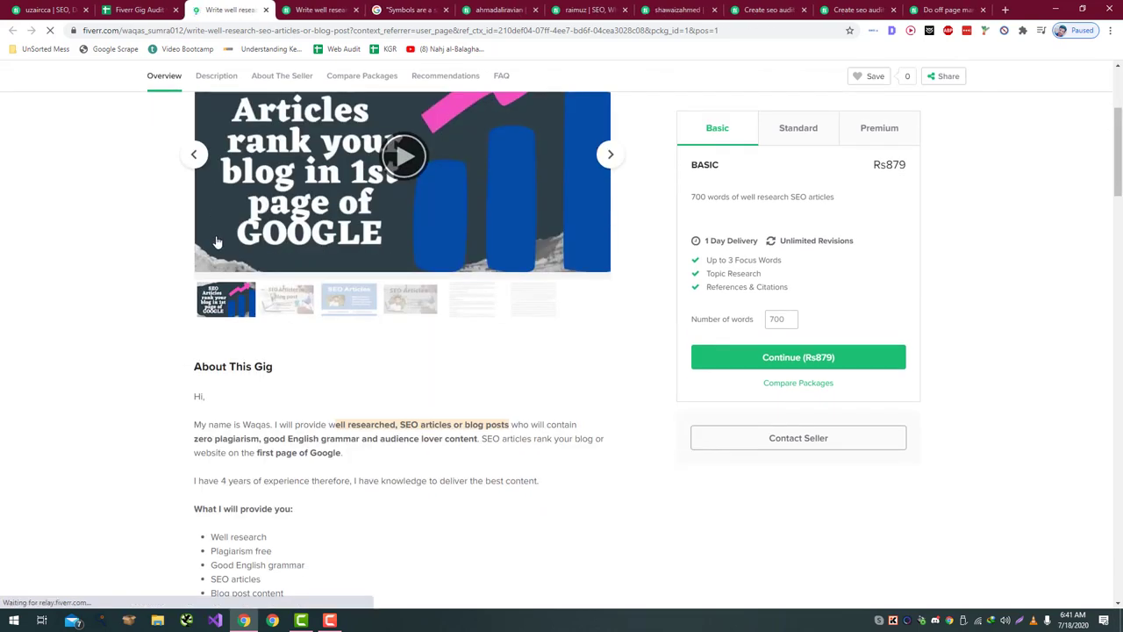
{"action": "scroll", "coordinate": [217, 242], "scroll_direction": "down", "scroll_amount": 3}
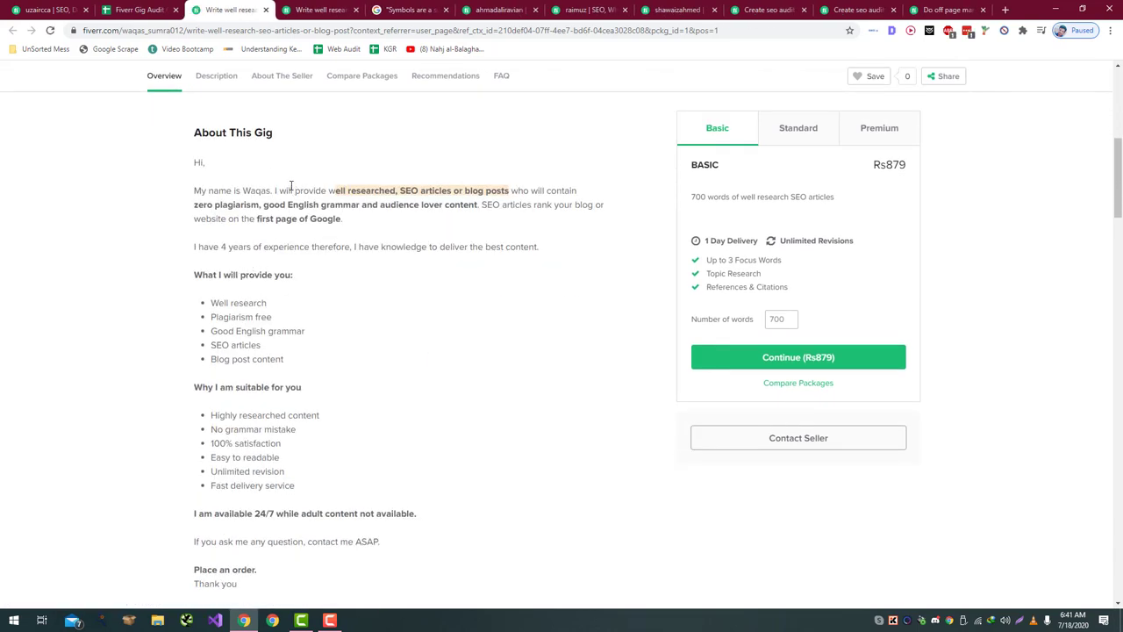
{"action": "double_click", "coordinate": [201, 164]}
{"action": "left_click", "coordinate": [336, 202]}
{"action": "left_click_drag", "start_coordinate": [329, 191], "coordinate": [507, 193]}
{"action": "left_click", "coordinate": [338, 191]}
{"action": "scroll", "coordinate": [332, 191], "scroll_direction": "up", "scroll_amount": 5}
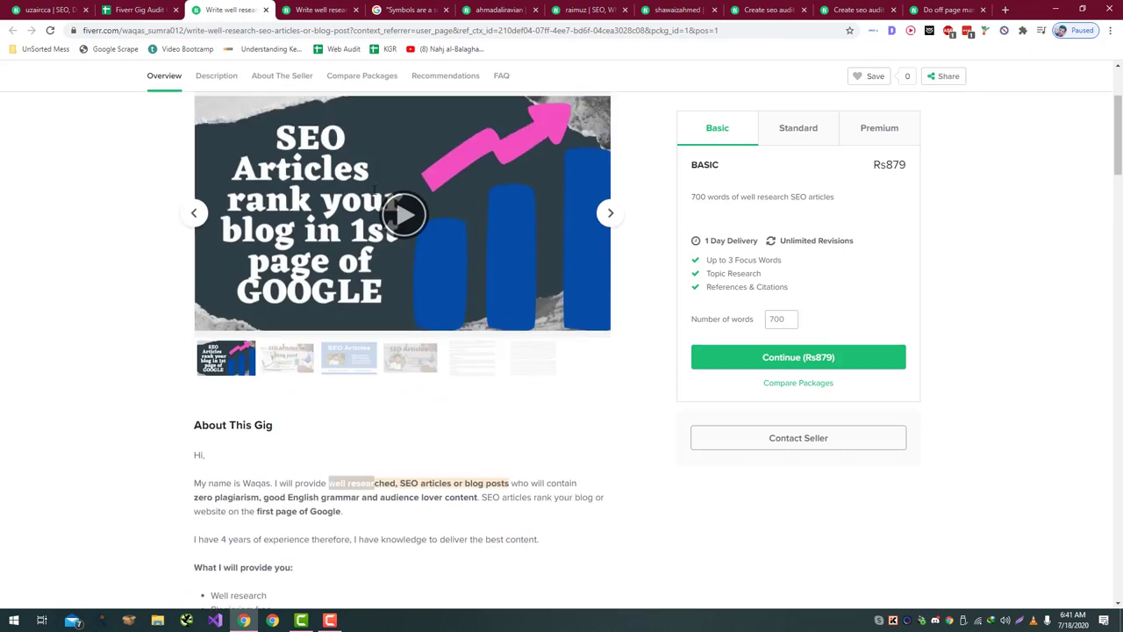
{"action": "scroll", "coordinate": [385, 214], "scroll_direction": "down", "scroll_amount": 3}
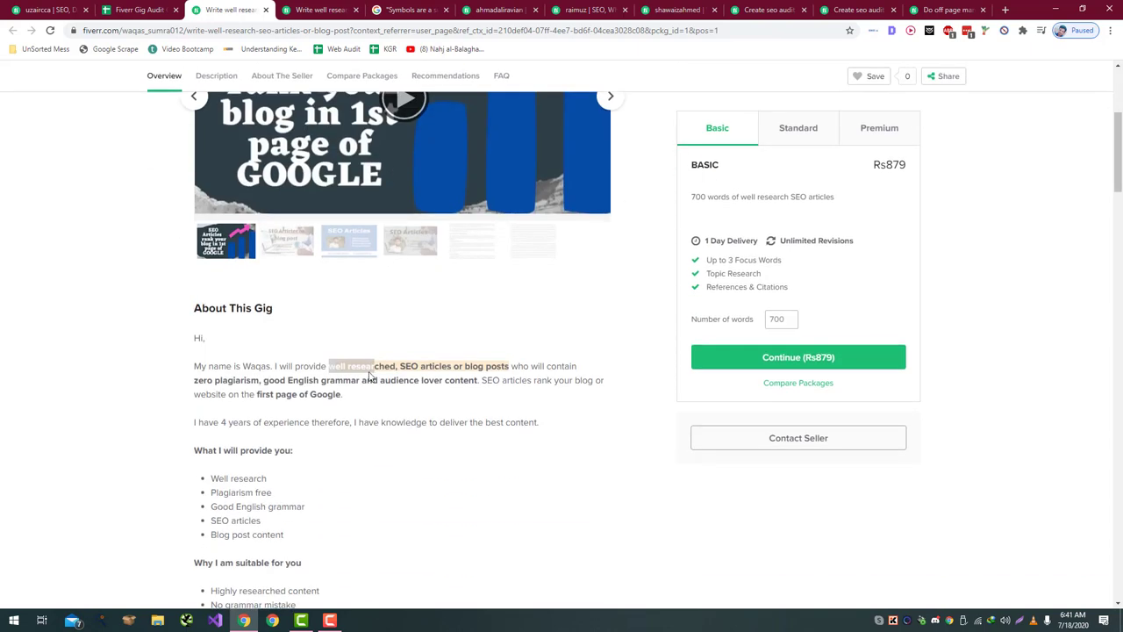
{"action": "left_click_drag", "start_coordinate": [397, 365], "coordinate": [331, 369]}
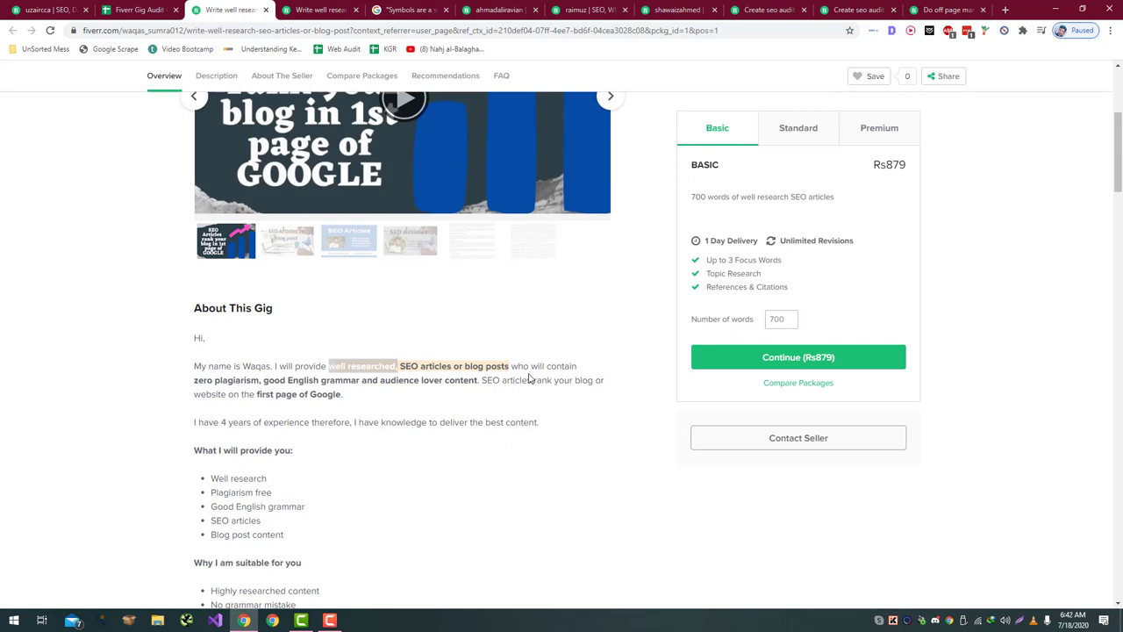
- Rate the gig description Ultra Extreme Bad in E11
{"action": "left_click", "coordinate": [147, 10]}
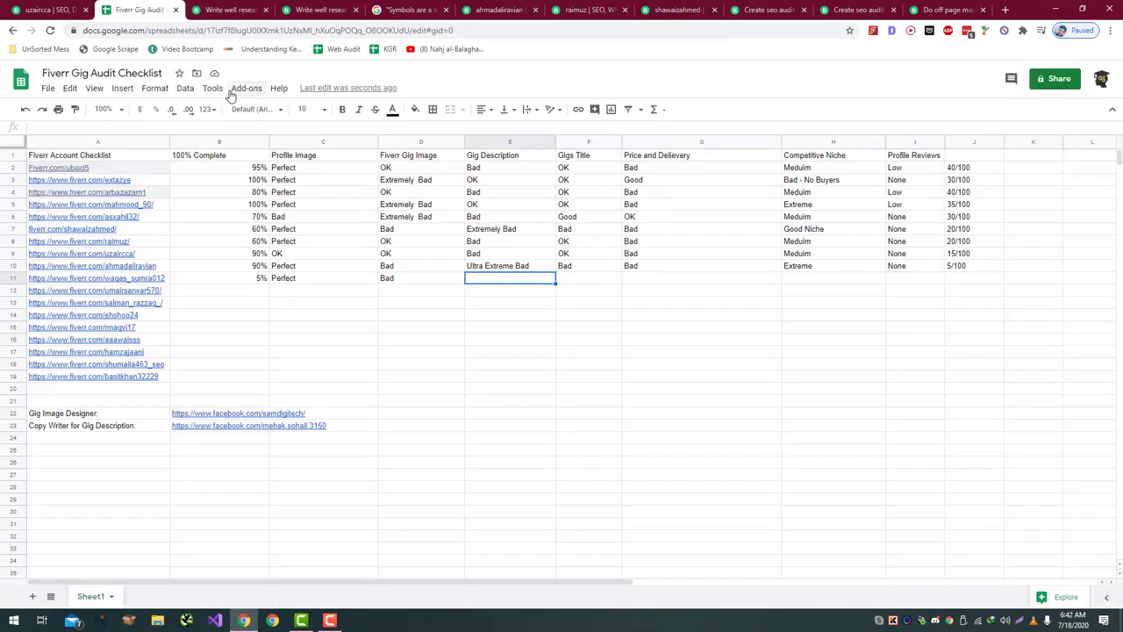
{"action": "type", "text": "Ultra Extreme Bad"}
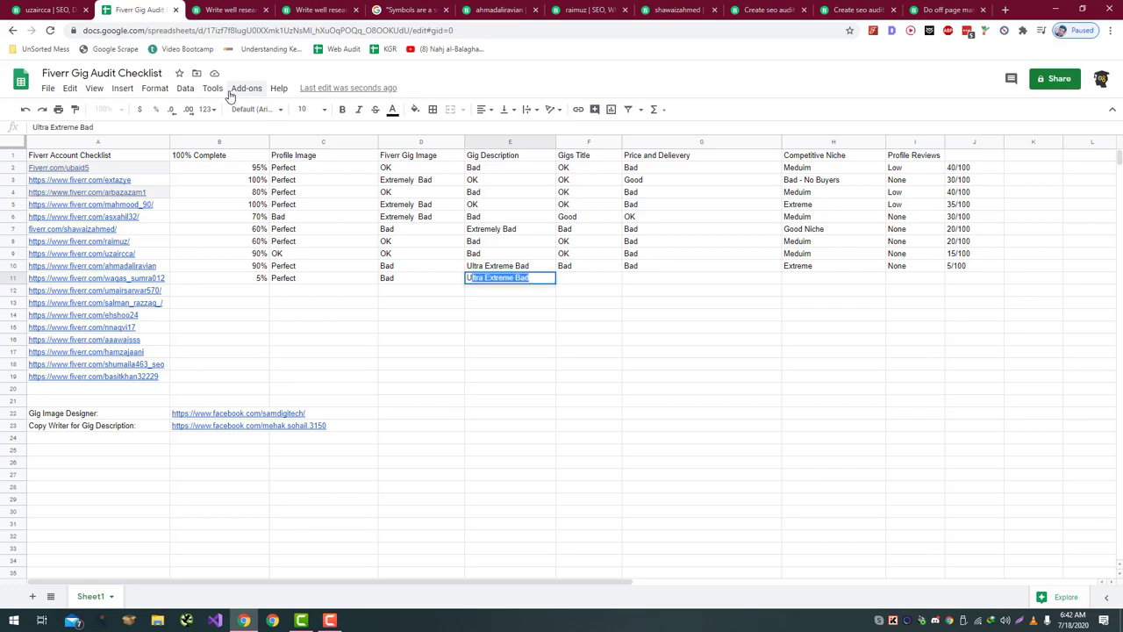
{"action": "key", "text": "Tab"}
{"action": "key", "text": "ctrl+Tab"}
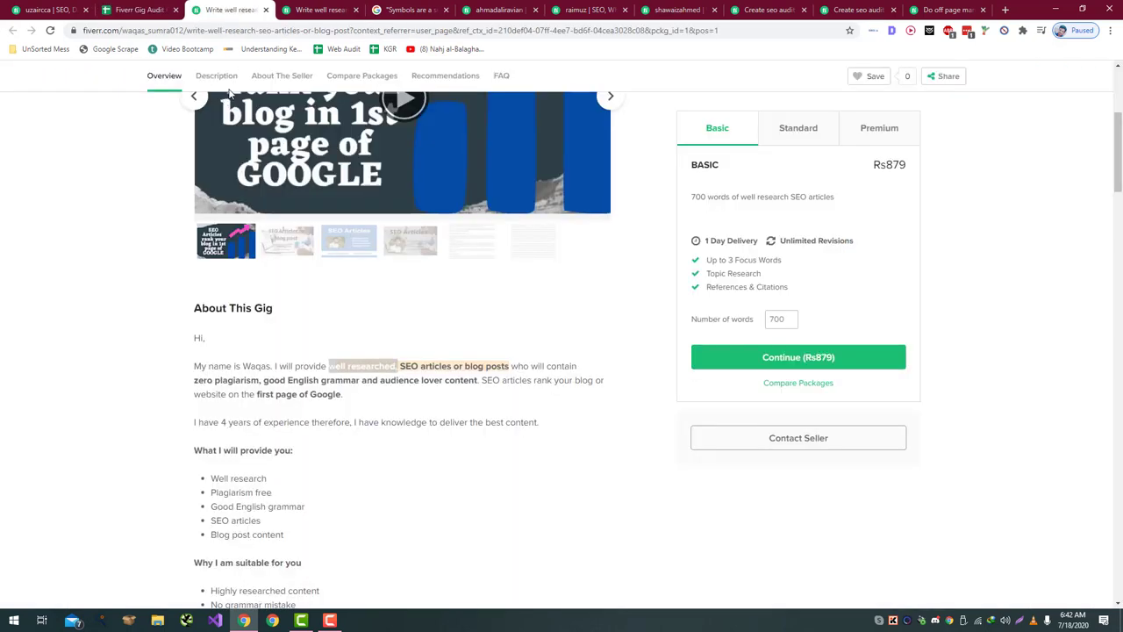
{"action": "key", "text": "ctrl+shift+Tab"}
{"action": "key", "text": "ctrl+Tab"}
{"action": "key", "text": "ctrl+shift+Tab"}
{"action": "key", "text": "ctrl+Tab"}
- Check the gig's 879 price and delivery, then rate Price and Delievery Good in G11
{"action": "double_click", "coordinate": [896, 164]}
{"action": "left_click", "coordinate": [838, 208]}
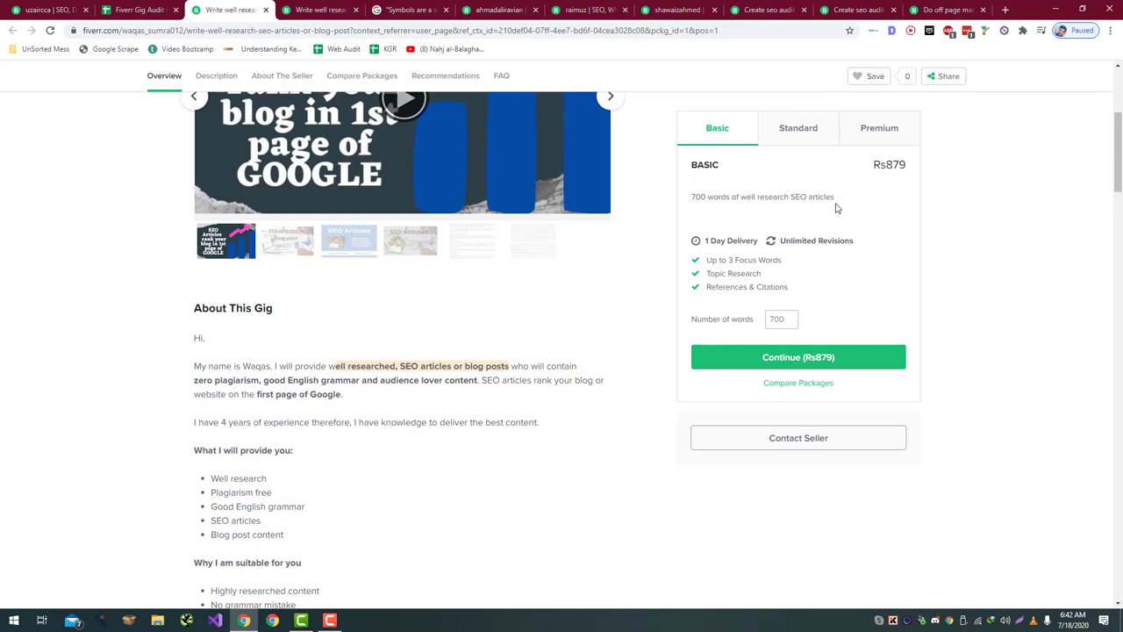
{"action": "double_click", "coordinate": [753, 238]}
{"action": "left_click", "coordinate": [882, 248]}
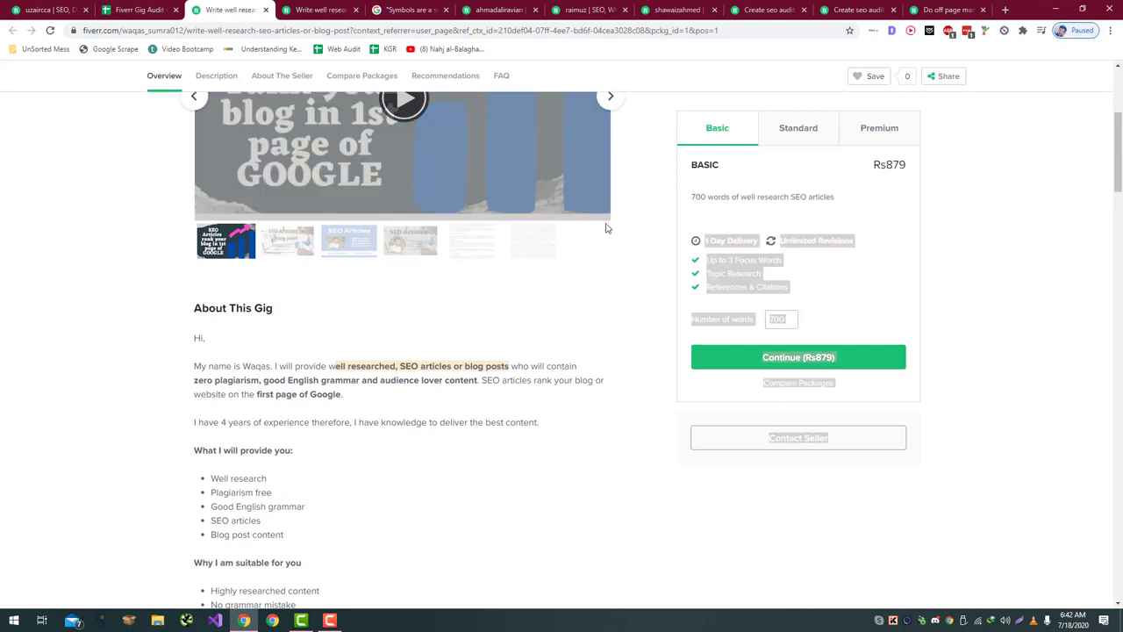
{"action": "key", "text": "ctrl+shift+Tab"}
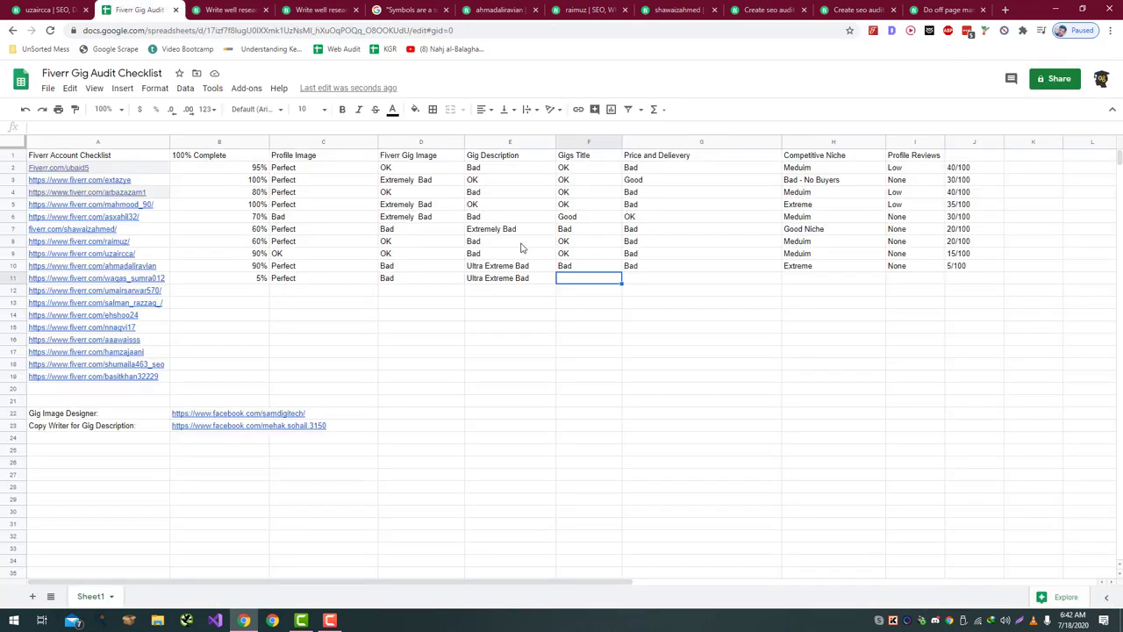
{"action": "left_click", "coordinate": [680, 278]}
{"action": "type", "text": "Good"}
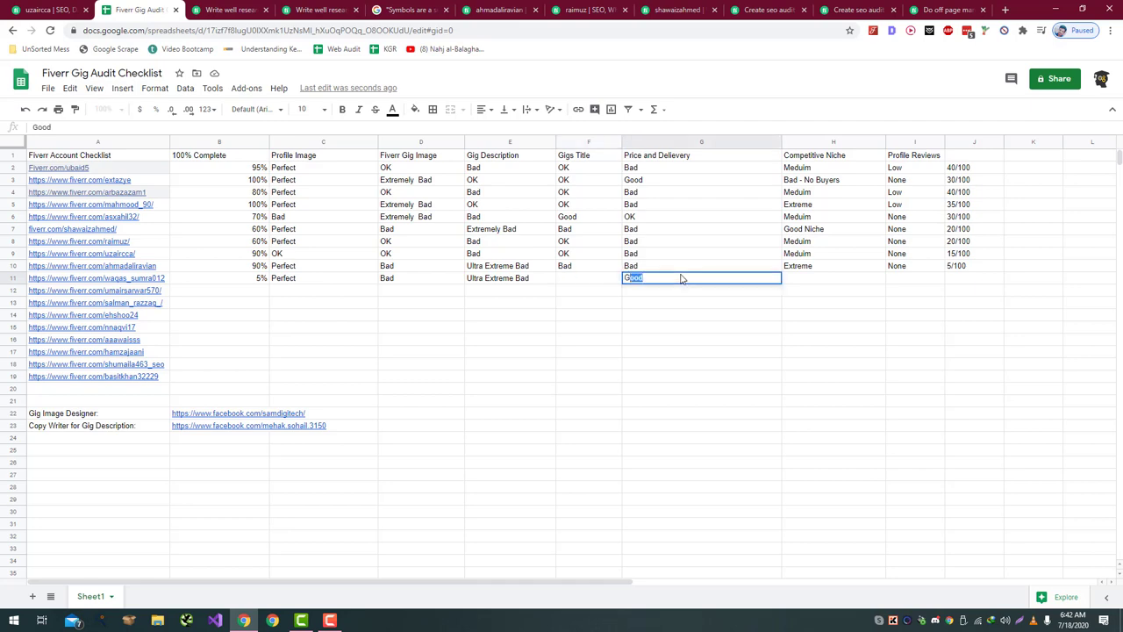
{"action": "key", "text": "Return"}
{"action": "left_click", "coordinate": [610, 281]}
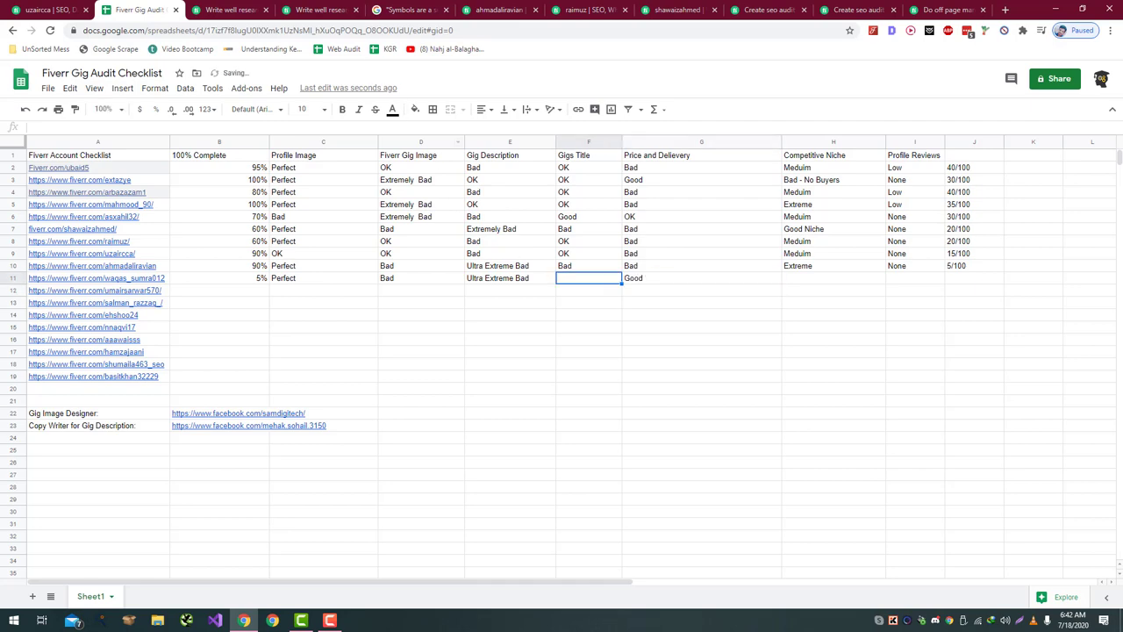
{"action": "left_click", "coordinate": [261, 10]}
- Search Fiverr for the gig's own title
{"action": "scroll", "coordinate": [427, 263], "scroll_direction": "up", "scroll_amount": 3}
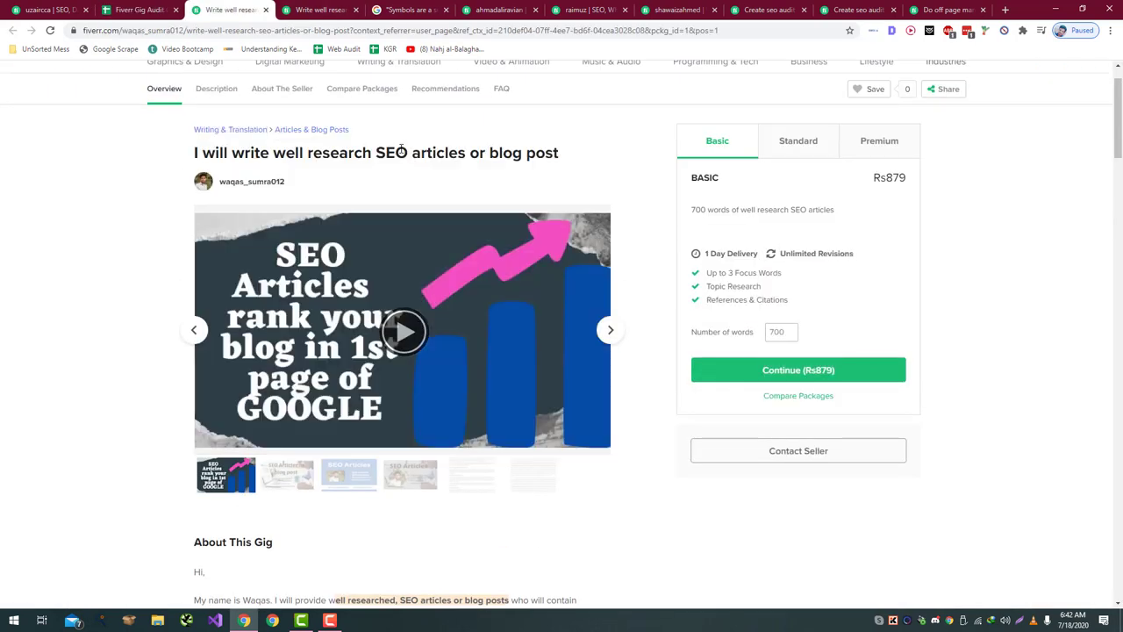
{"action": "triple_click", "coordinate": [401, 153]}
{"action": "left_click", "coordinate": [401, 153]}
{"action": "scroll", "coordinate": [413, 191], "scroll_direction": "down", "scroll_amount": 1}
{"action": "scroll", "coordinate": [412, 191], "scroll_direction": "up", "scroll_amount": 1}
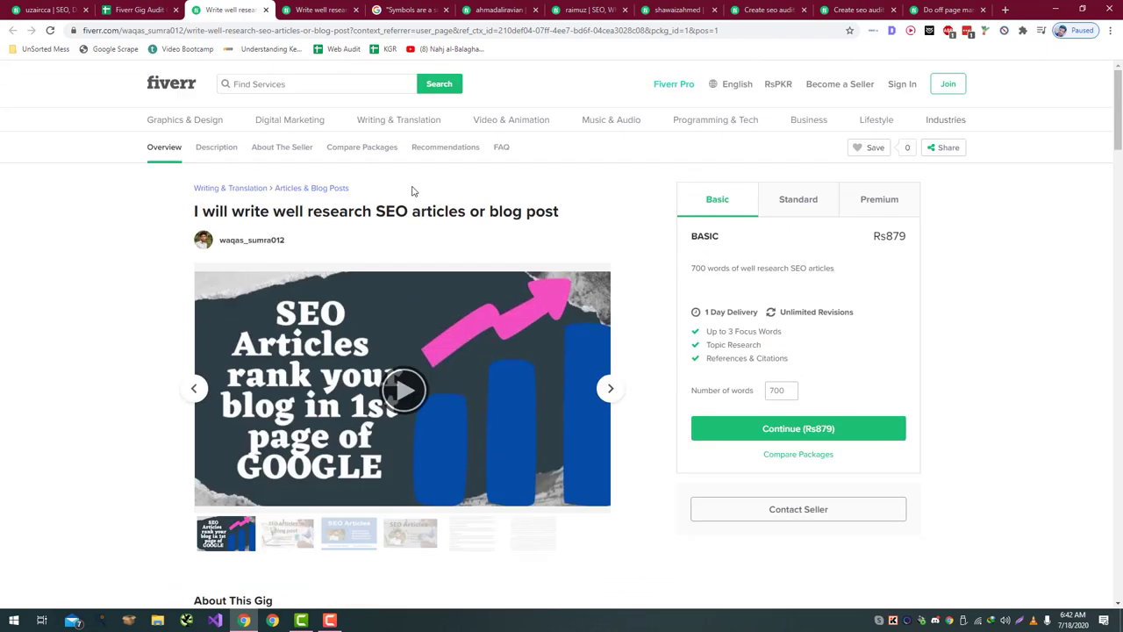
{"action": "triple_click", "coordinate": [357, 212]}
{"action": "key", "text": "ctrl+c"}
{"action": "left_click", "coordinate": [318, 84]}
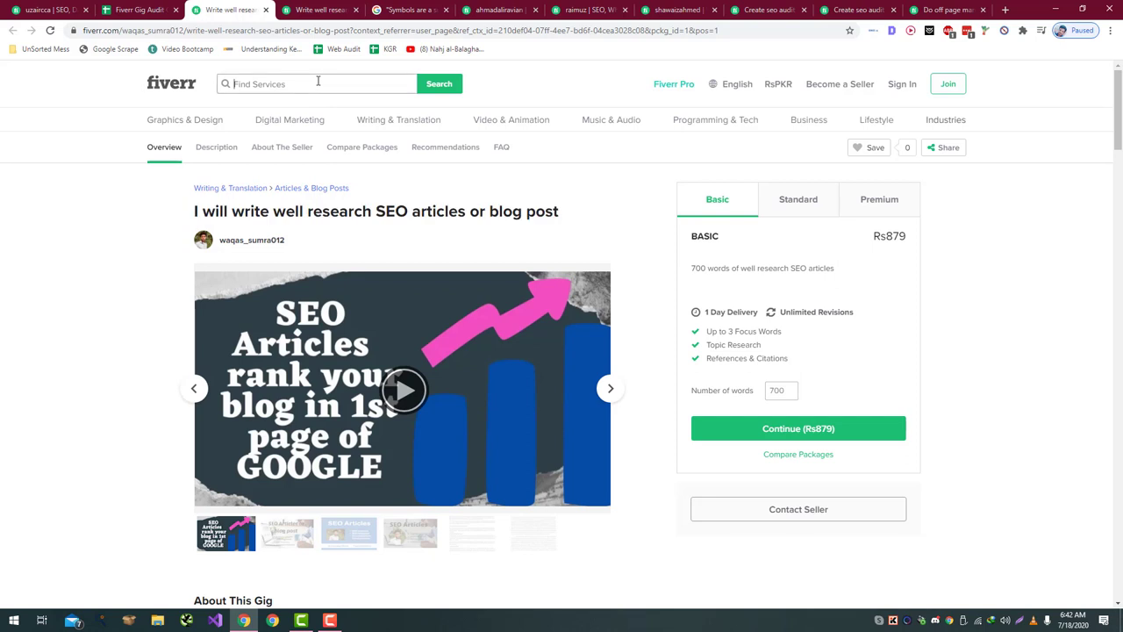
{"action": "key", "text": "ctrl+v"}
{"action": "key", "text": "Return"}
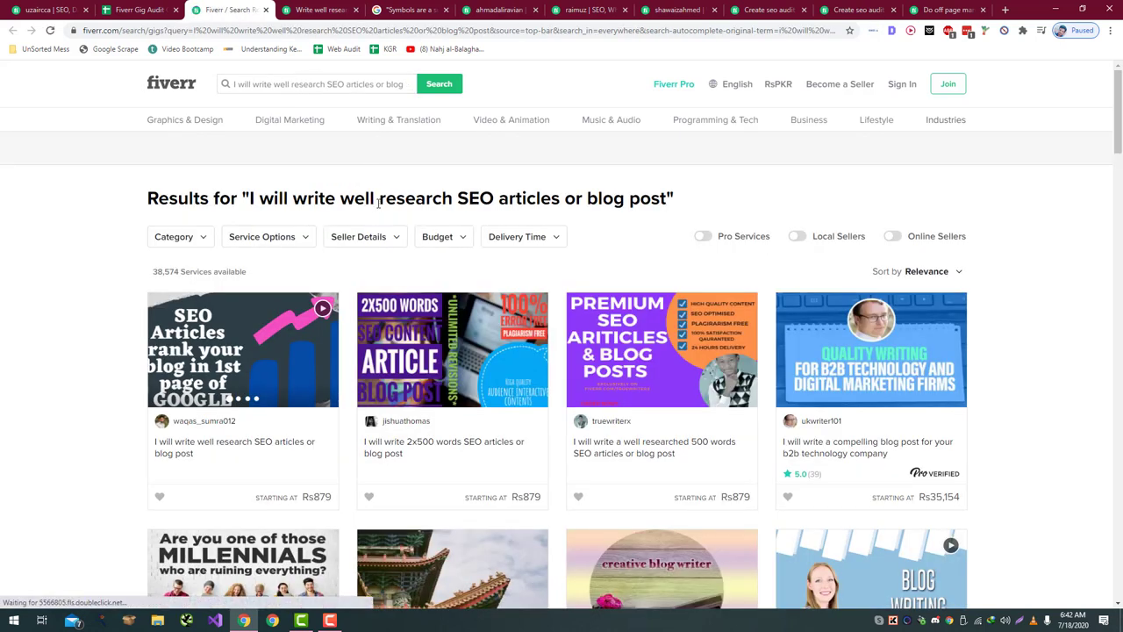
- Search Fiverr for 'SEO articles' and browse the competing results
{"action": "left_click_drag", "start_coordinate": [379, 200], "coordinate": [507, 198]}
{"action": "left_click", "coordinate": [471, 200]}
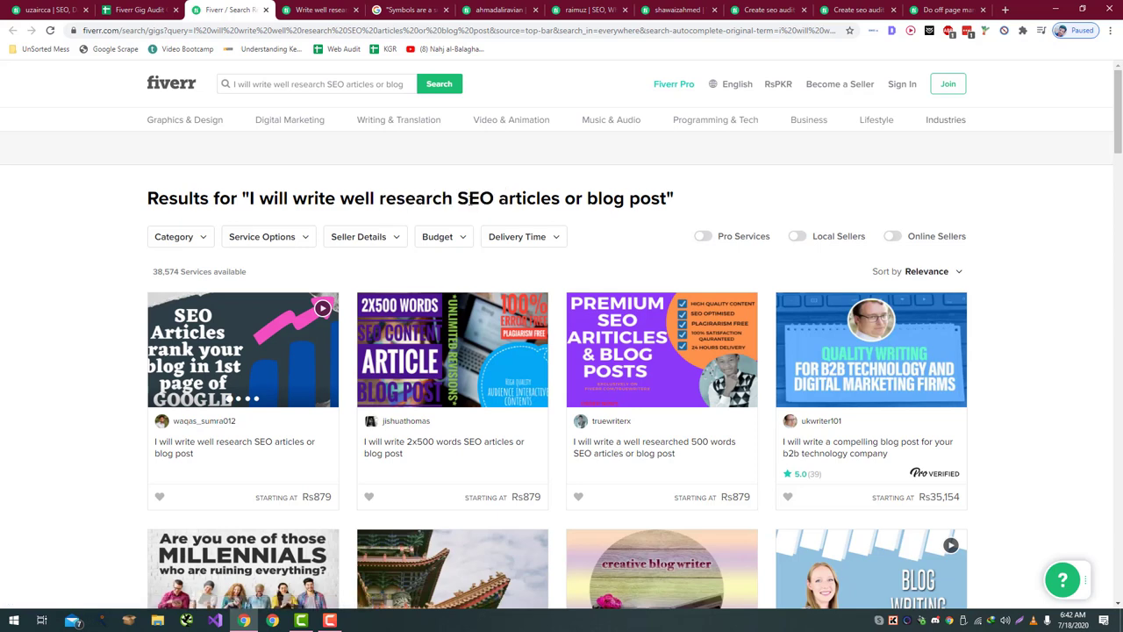
{"action": "mouse_move", "coordinate": [586, 200]}
{"action": "left_mouse_down"}
{"action": "mouse_move", "coordinate": [601, 200]}
{"action": "mouse_move", "coordinate": [566, 200]}
{"action": "left_mouse_up"}
{"action": "key", "text": "ctrl+c"}
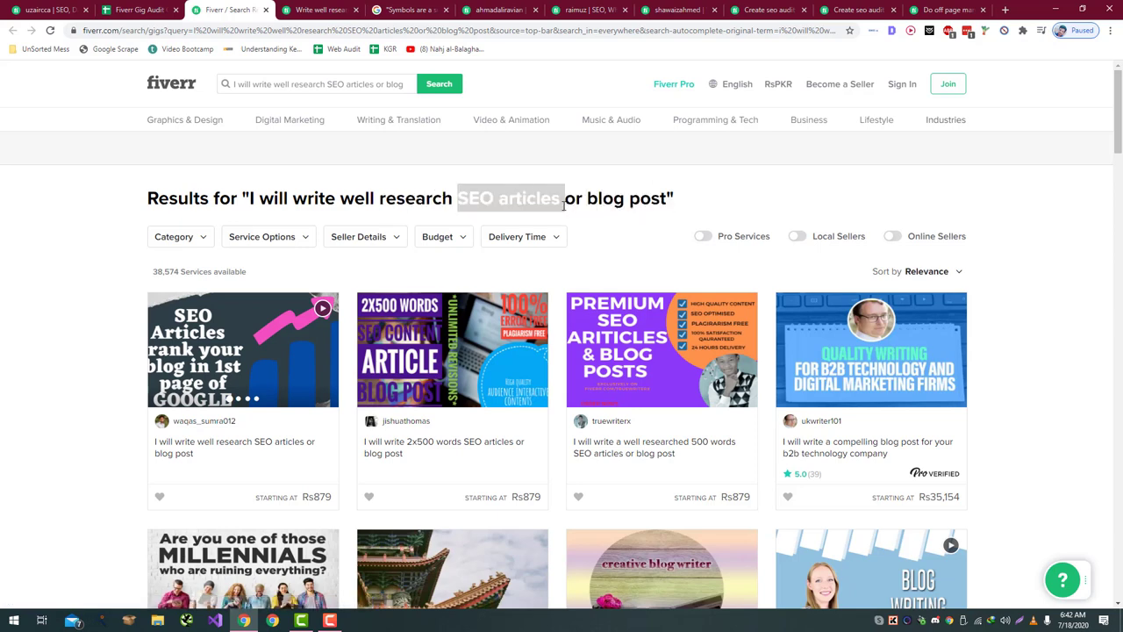
{"action": "triple_click", "coordinate": [376, 85]}
{"action": "key", "text": "ctrl+v"}
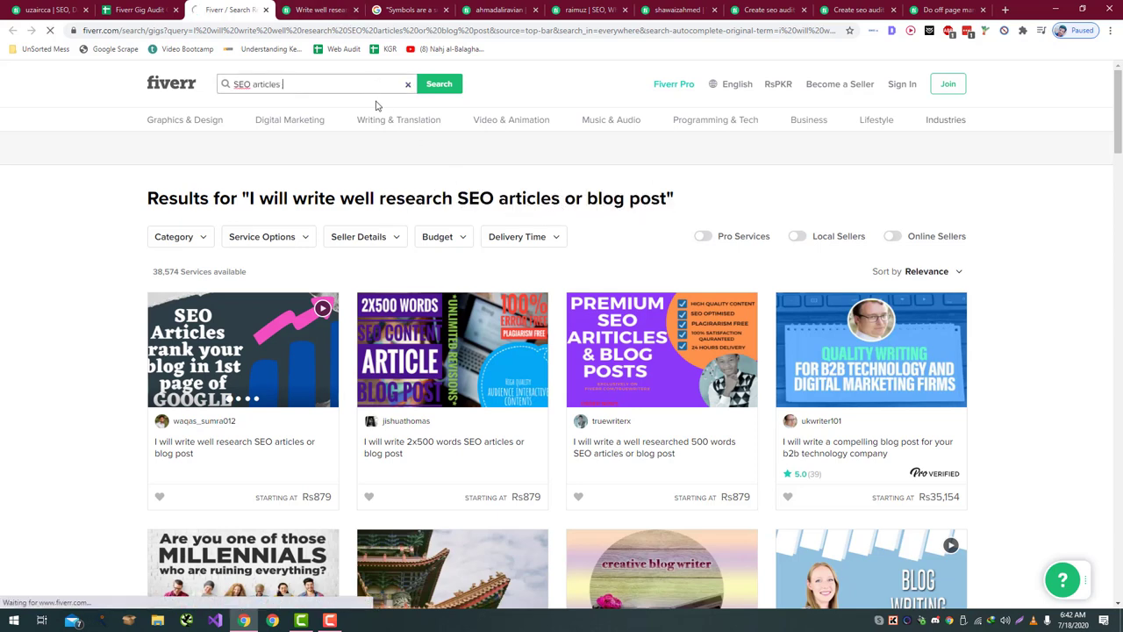
{"action": "key", "text": "Return"}
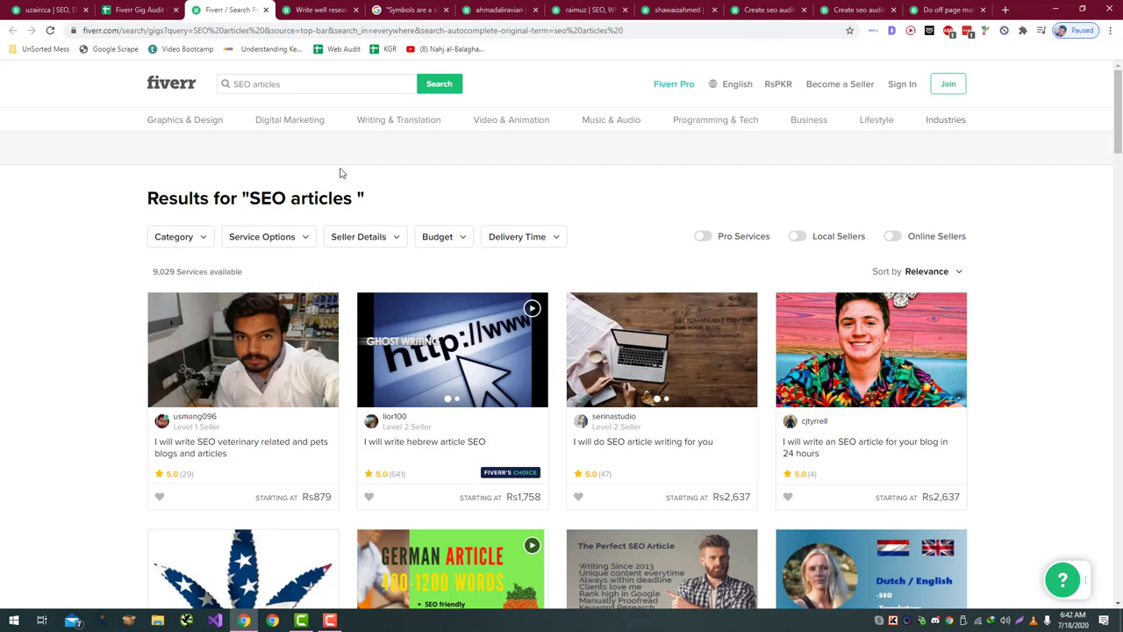
{"action": "scroll", "coordinate": [342, 173], "scroll_direction": "down", "scroll_amount": 1}
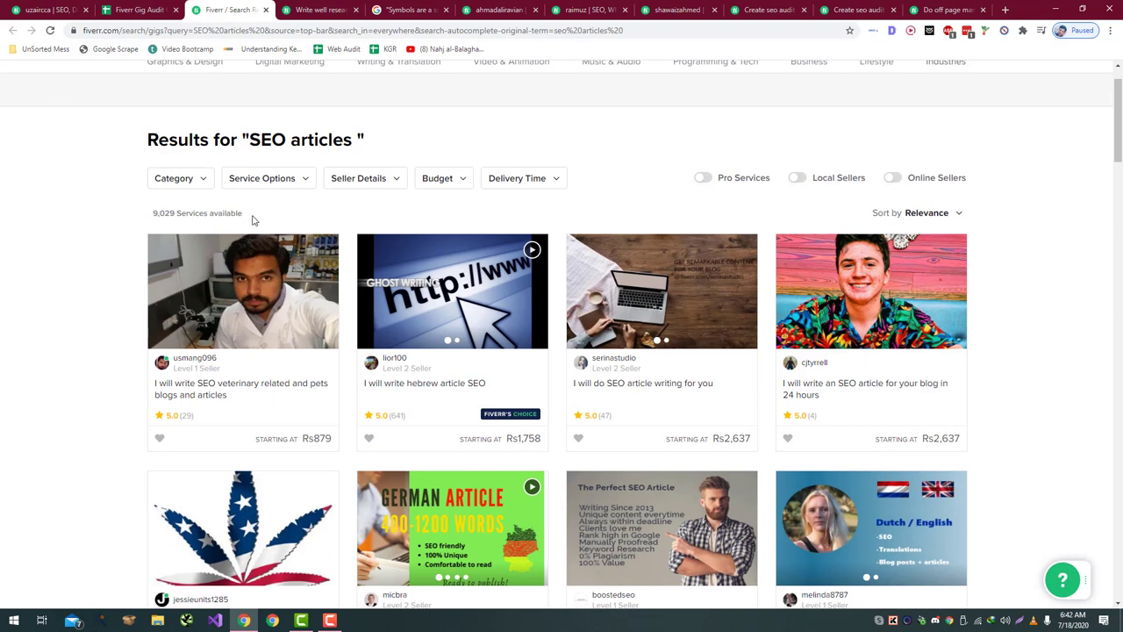
{"action": "scroll", "coordinate": [172, 412], "scroll_direction": "down", "scroll_amount": 3}
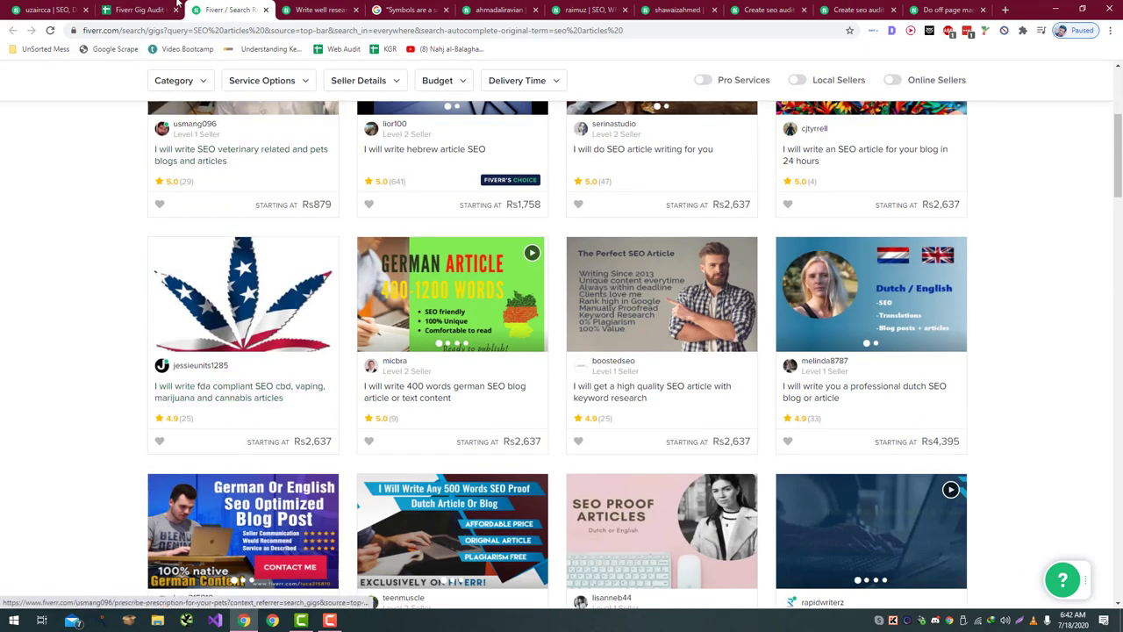
- Rate row 11's gig title Bad in F11 and its competitive niche Meduim in H11
{"action": "key", "text": "ctrl+shift+Tab"}
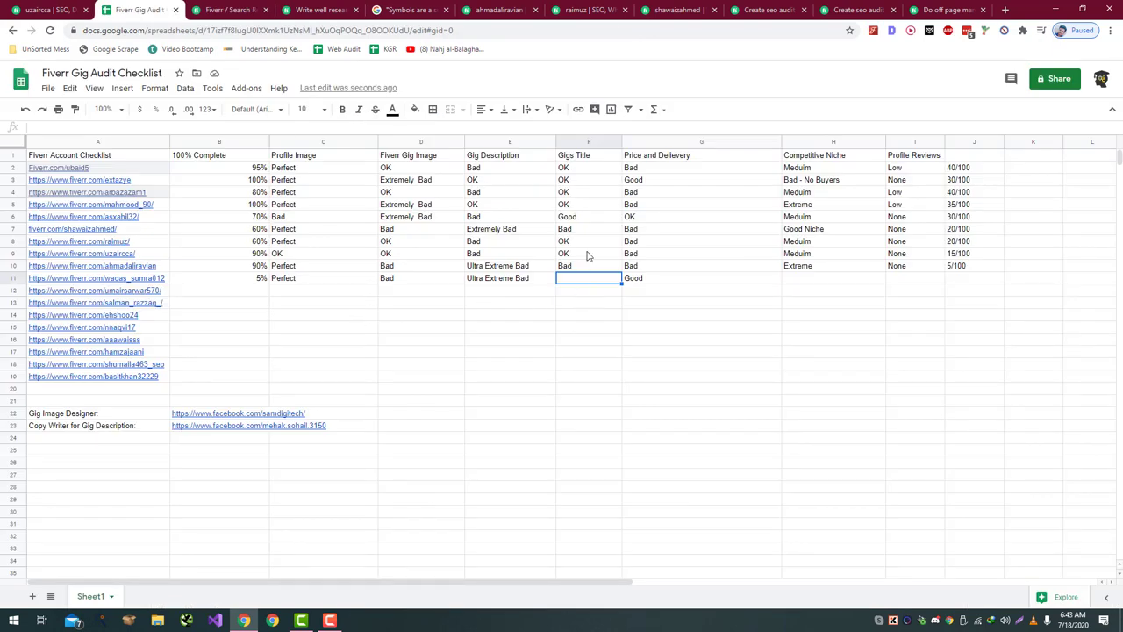
{"action": "type", "text": "Bad"}
{"action": "key", "text": "Return"}
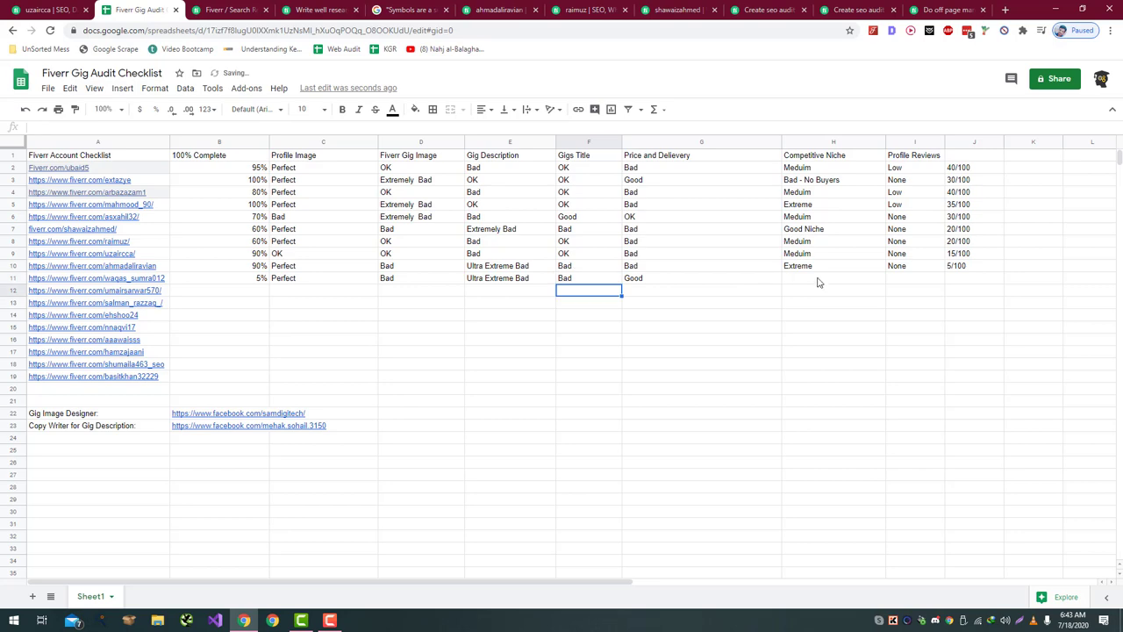
{"action": "left_click", "coordinate": [817, 279]}
{"action": "left_click", "coordinate": [230, 10]}
{"action": "left_click", "coordinate": [125, 7]}
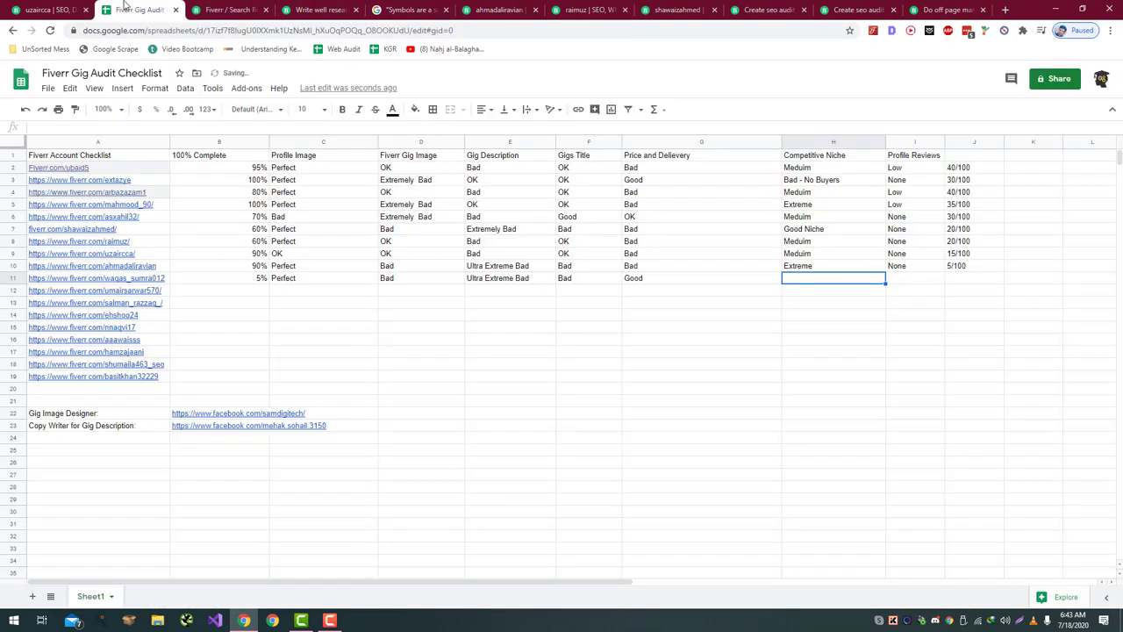
{"action": "key", "text": "ctrl+Tab"}
{"action": "scroll", "coordinate": [327, 209], "scroll_direction": "up", "scroll_amount": 4}
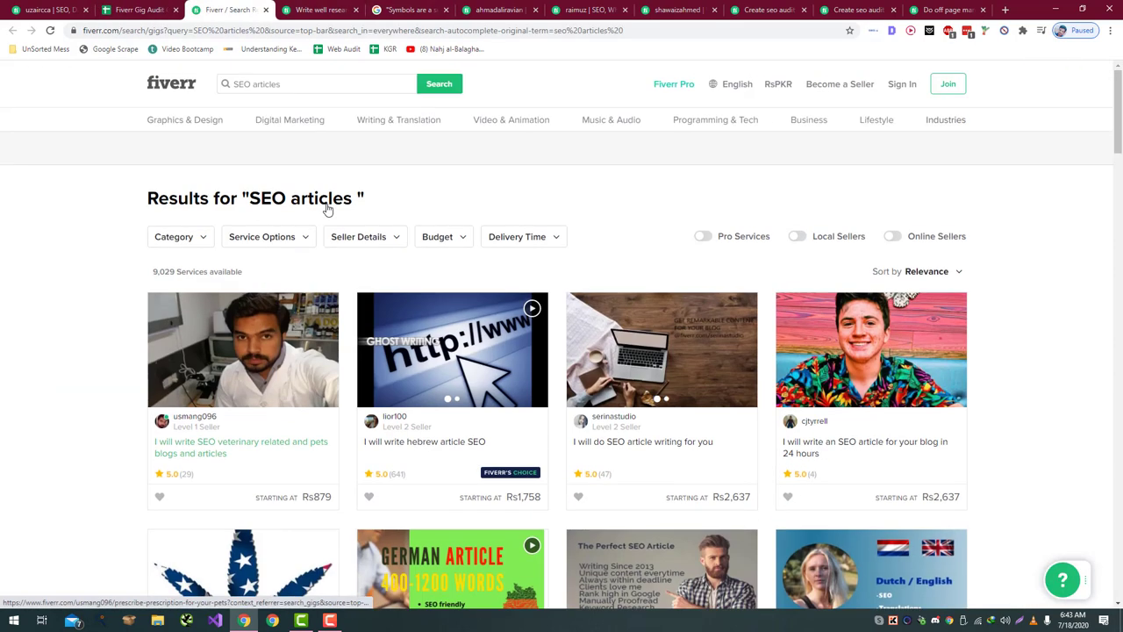
{"action": "key", "text": "ctrl+shift+Tab"}
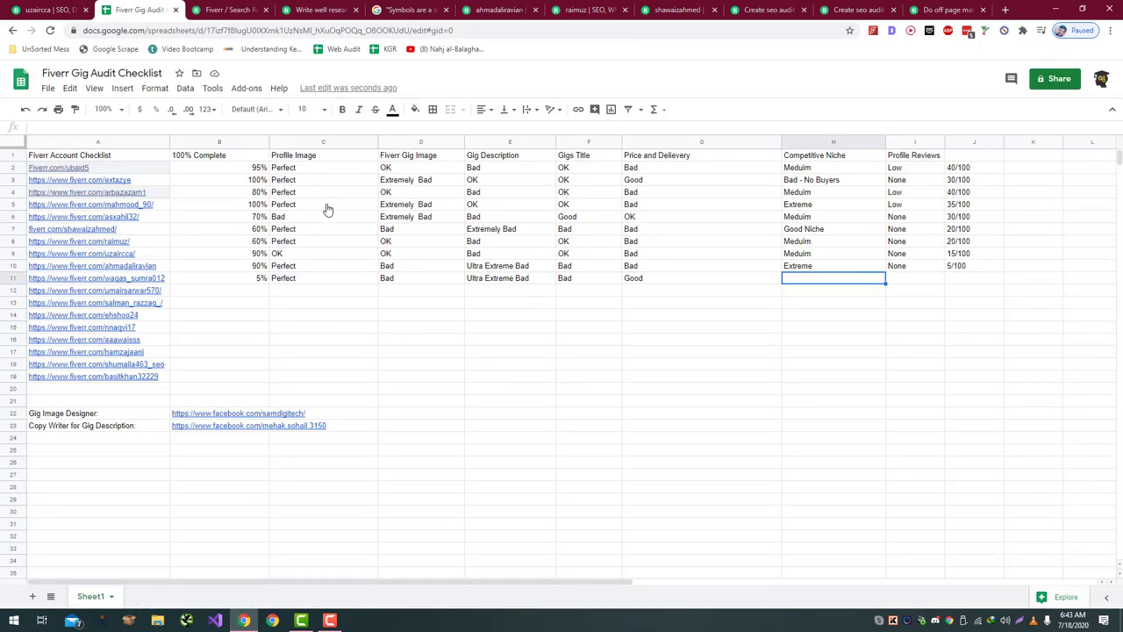
{"action": "type", "text": "Meduim"}
{"action": "key", "text": "Tab"}
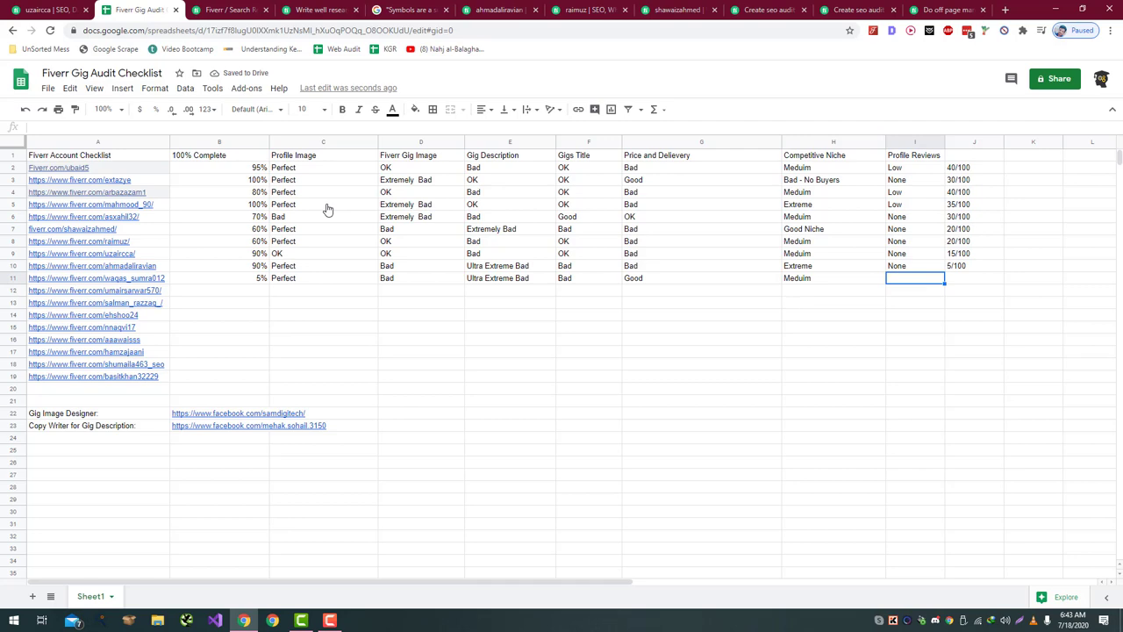
- Load row 11's seller profile in a browser tab using the link copied from A11
{"action": "key", "text": "ctrl+Tab"}
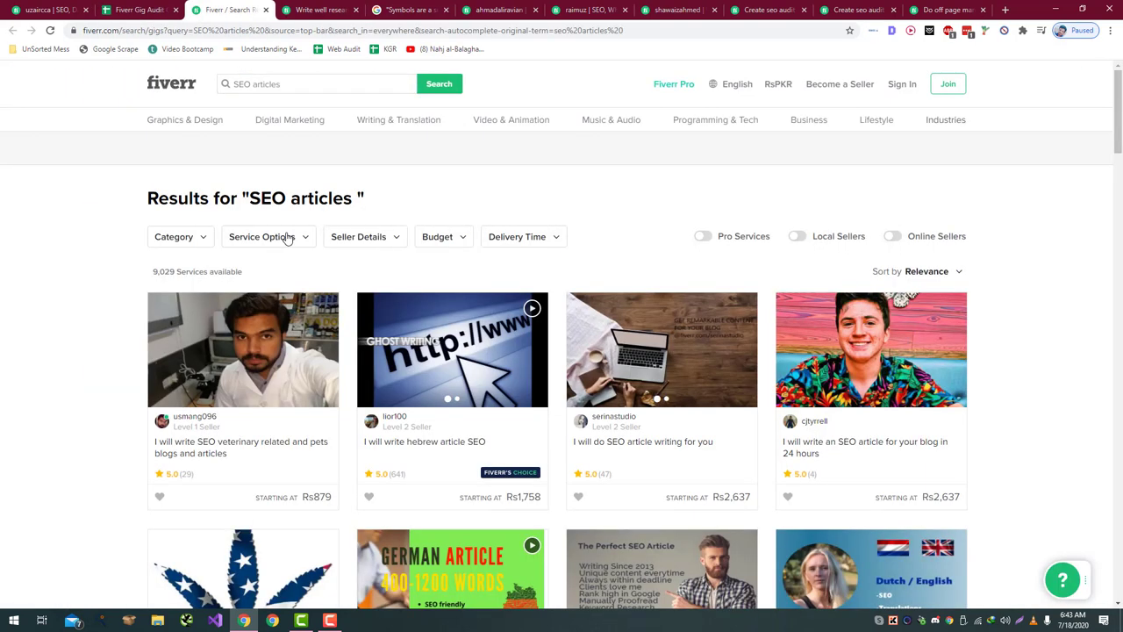
{"action": "key", "text": "ctrl+shift+Tab"}
{"action": "key", "text": "ctrl+shift+Tab"}
{"action": "key", "text": "ctrl+Tab"}
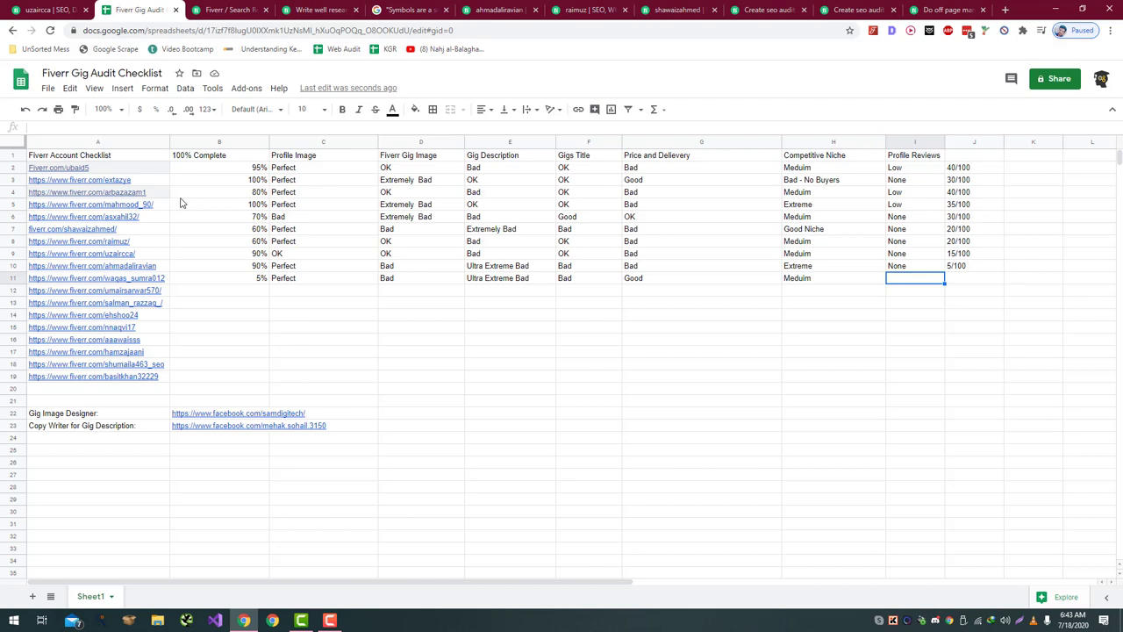
{"action": "left_click", "coordinate": [160, 279]}
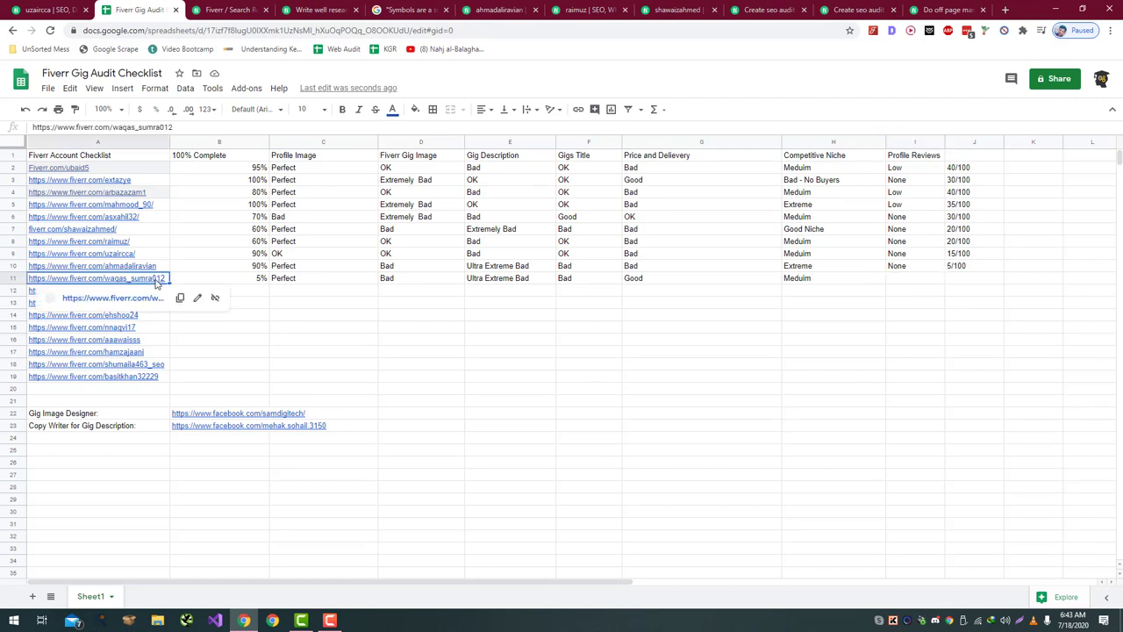
{"action": "key", "text": "ctrl+c"}
{"action": "left_click", "coordinate": [44, 9]}
{"action": "left_click", "coordinate": [146, 30]}
{"action": "key", "text": "ctrl+v"}
{"action": "key", "text": "Return"}
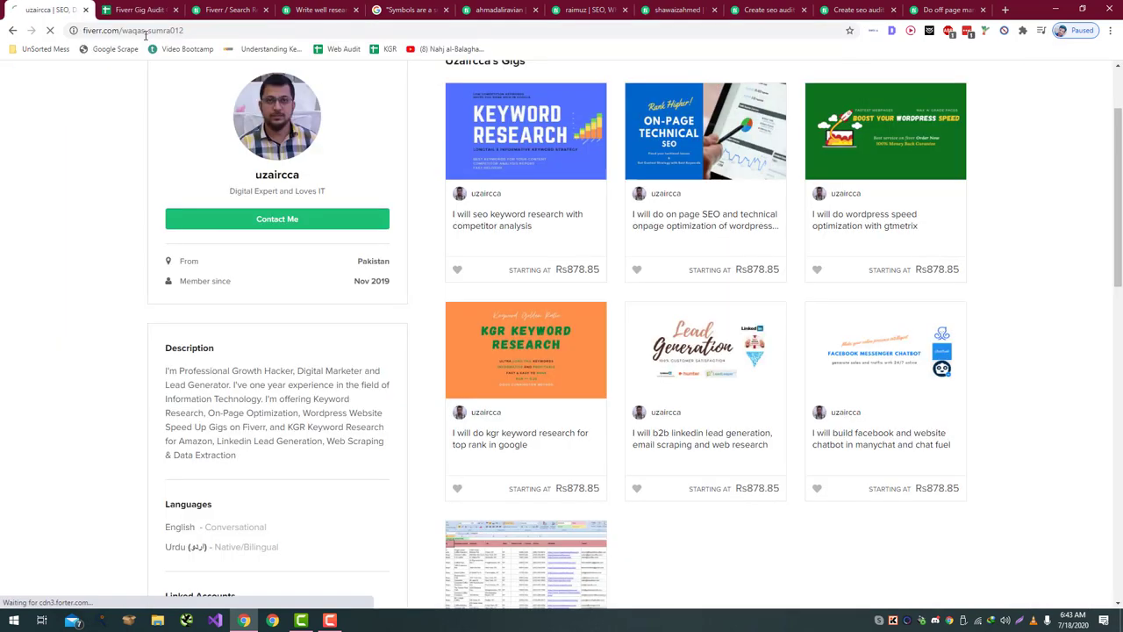
- Look over the row 11 seller's profile for reviews
{"action": "left_click", "coordinate": [126, 8]}
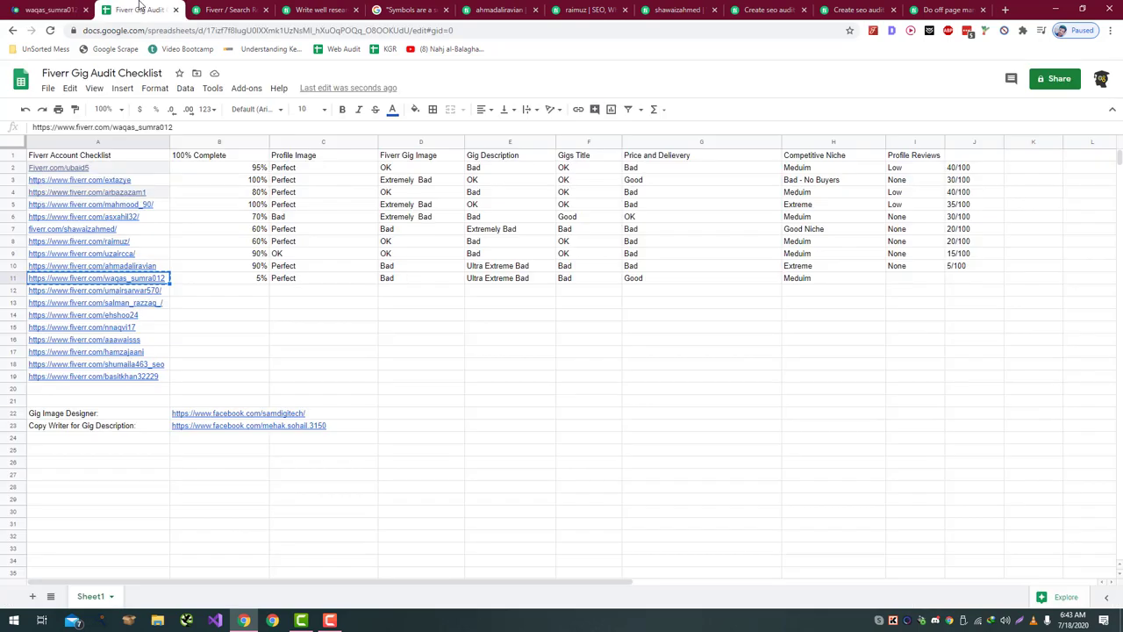
{"action": "left_click", "coordinate": [77, 9]}
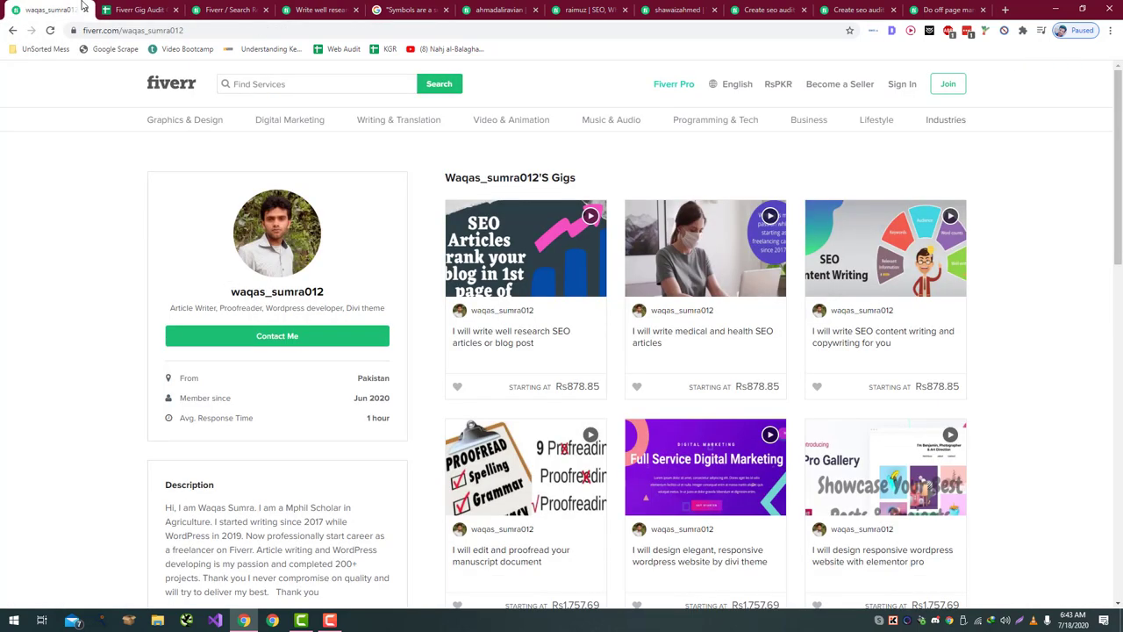
{"action": "scroll", "coordinate": [239, 334], "scroll_direction": "down", "scroll_amount": 3}
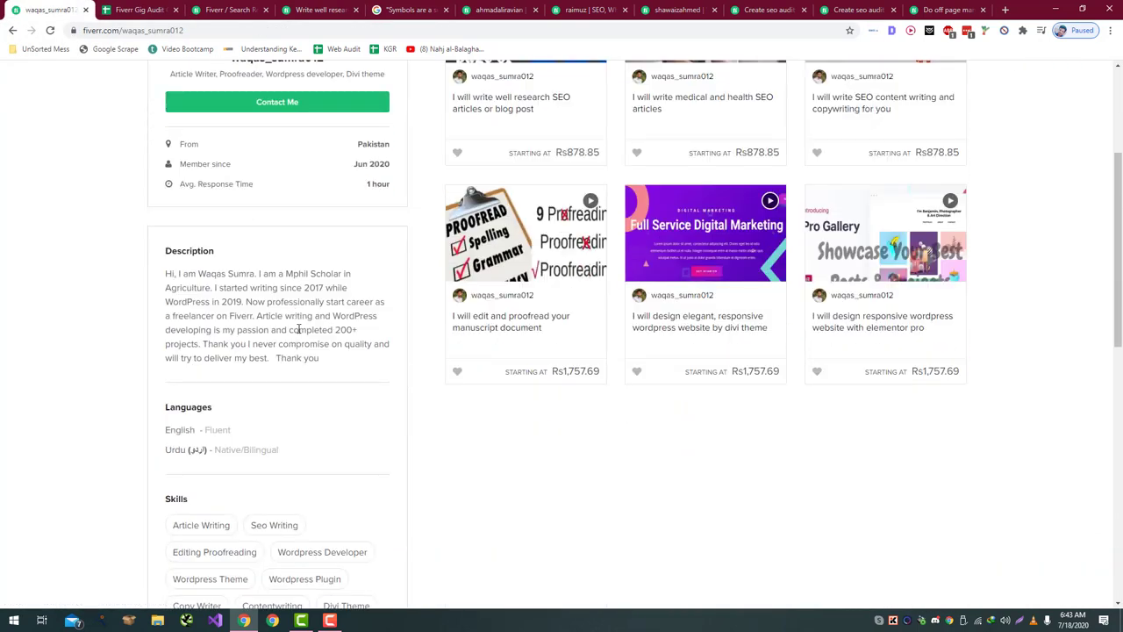
{"action": "scroll", "coordinate": [298, 330], "scroll_direction": "up", "scroll_amount": 1}
{"action": "scroll", "coordinate": [299, 330], "scroll_direction": "up", "scroll_amount": 2}
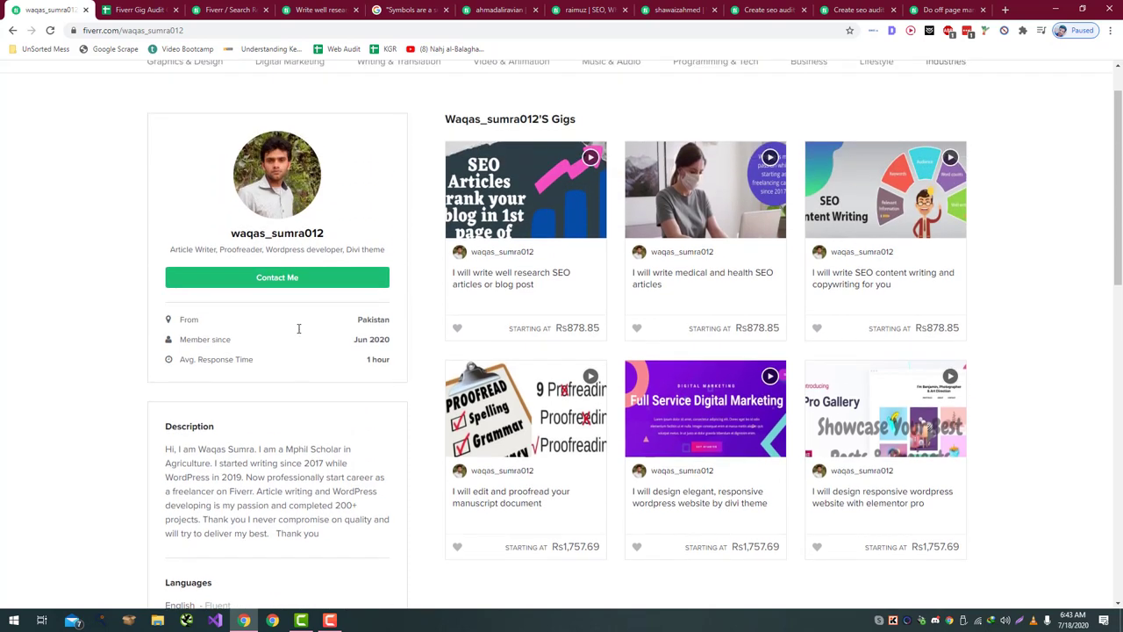
{"action": "left_click", "coordinate": [136, 8]}
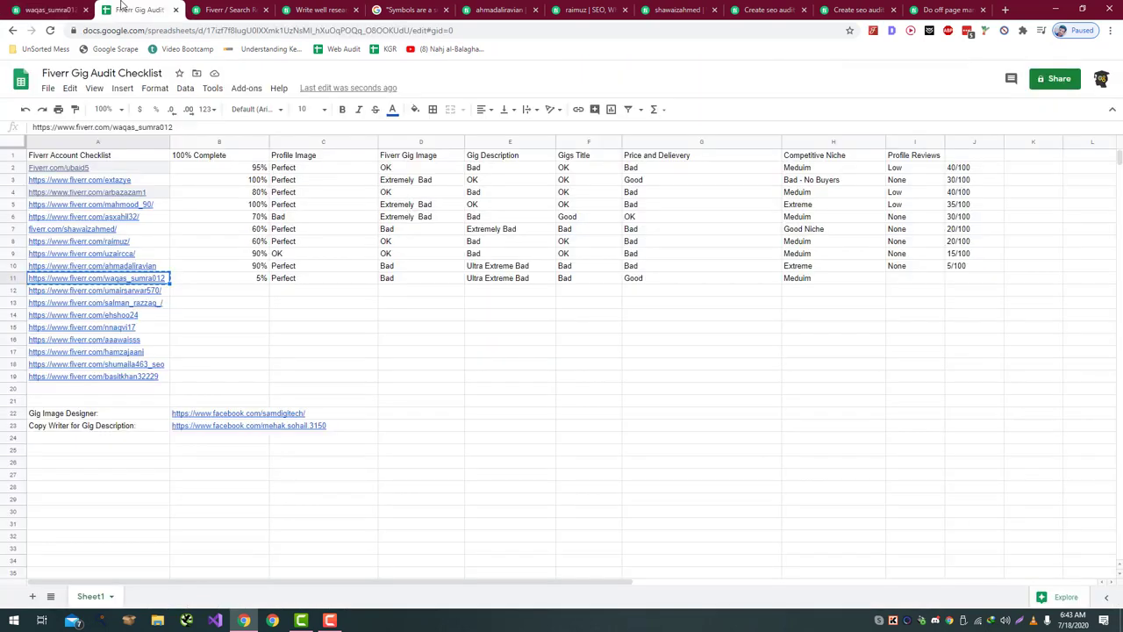
{"action": "left_click", "coordinate": [45, 7]}
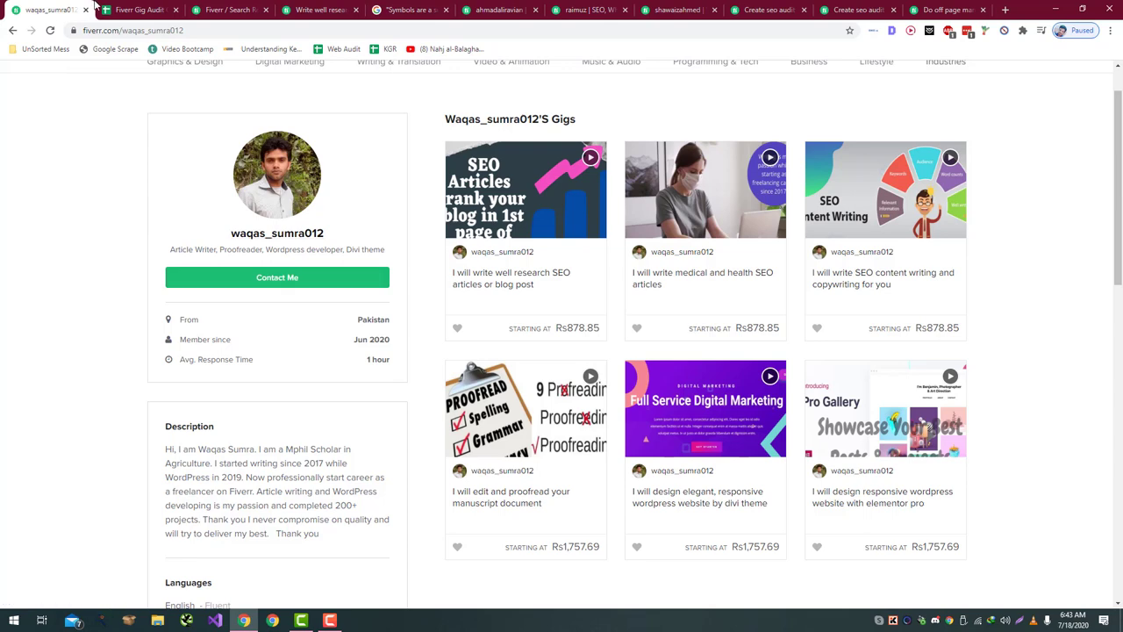
{"action": "left_click", "coordinate": [163, 9]}
- Enter None in I11 and set J11's score to 1/100 by copying and editing J10's value
{"action": "key", "text": "ctrl+c"}
{"action": "left_click", "coordinate": [906, 279]}
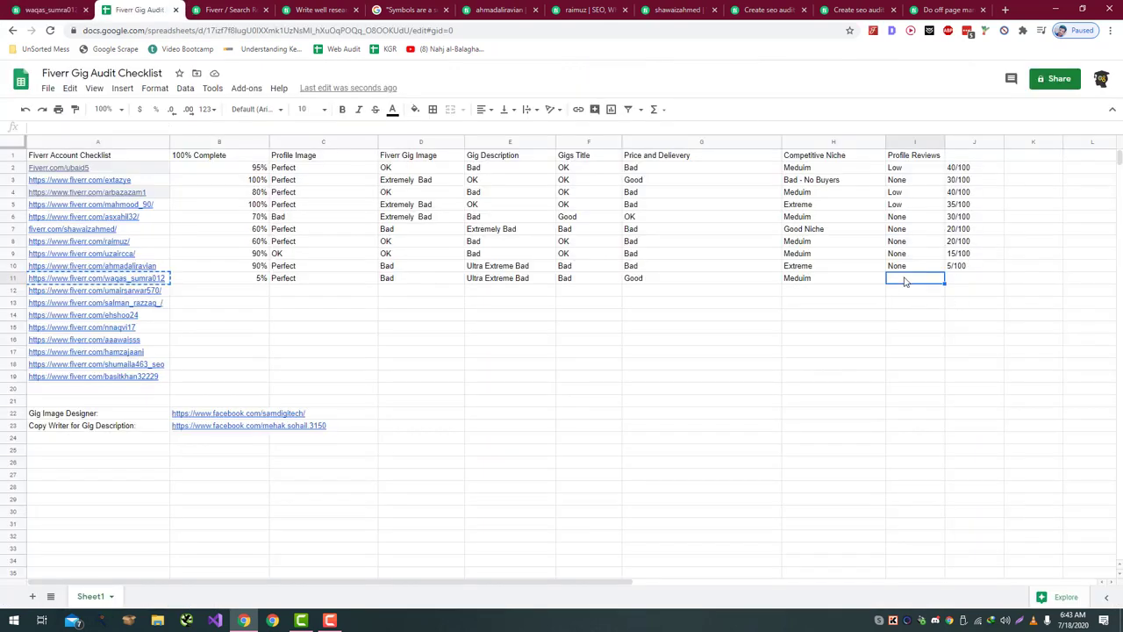
{"action": "type", "text": "None"}
{"action": "key", "text": "Tab"}
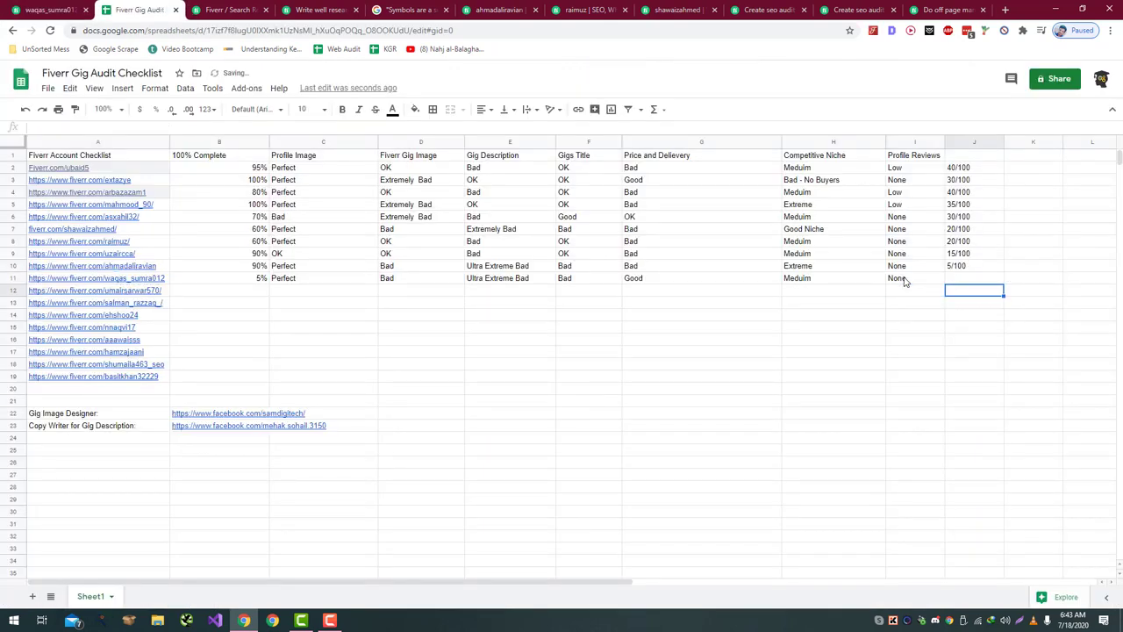
{"action": "key", "text": "Up"}
{"action": "key", "text": "ctrl+c"}
{"action": "key", "text": "Down"}
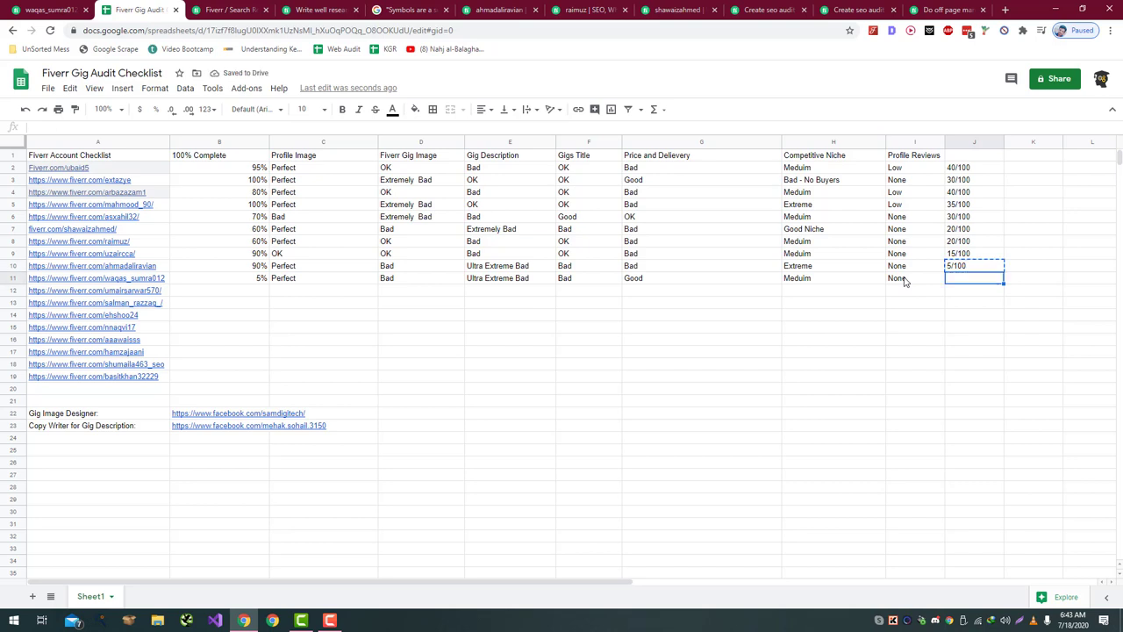
{"action": "key", "text": "ctrl+v"}
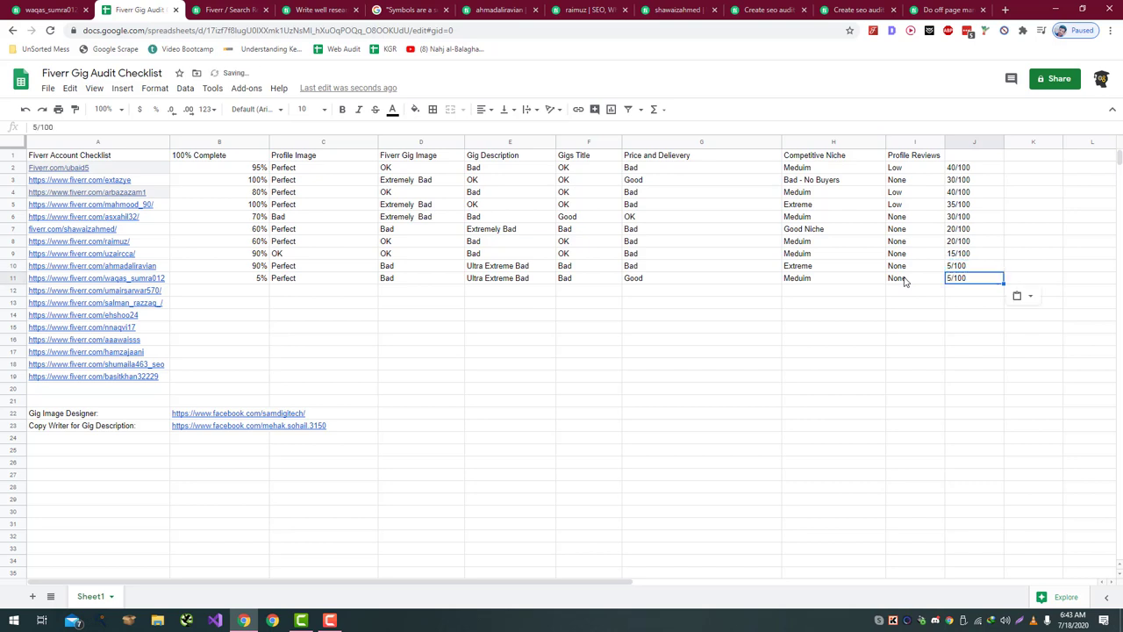
{"action": "left_click", "coordinate": [34, 128]}
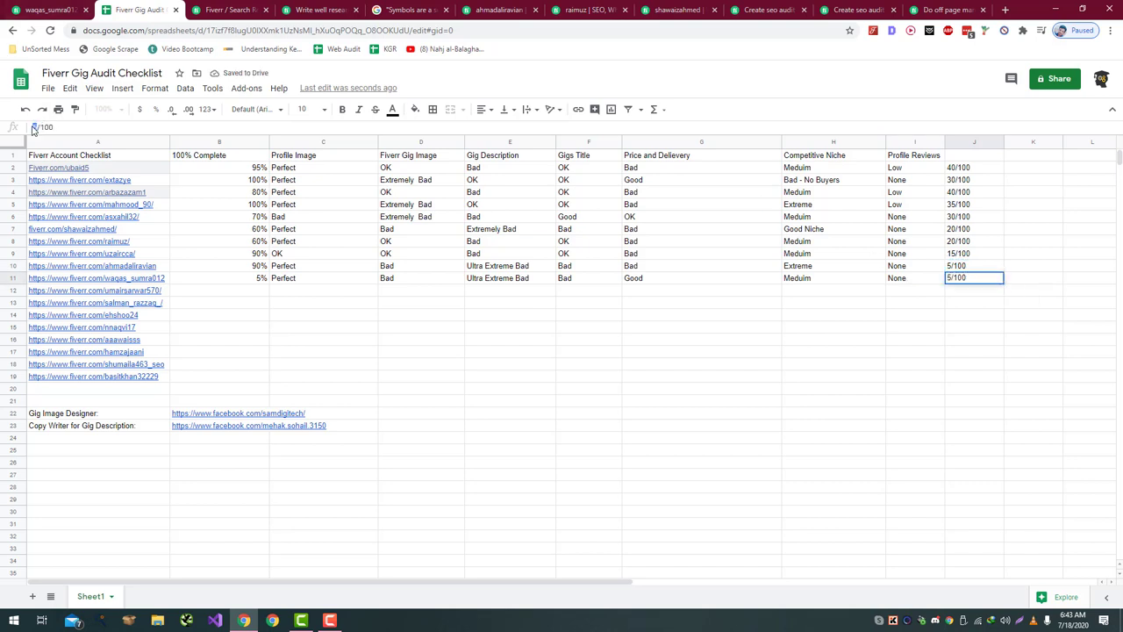
{"action": "key", "text": "Return"}
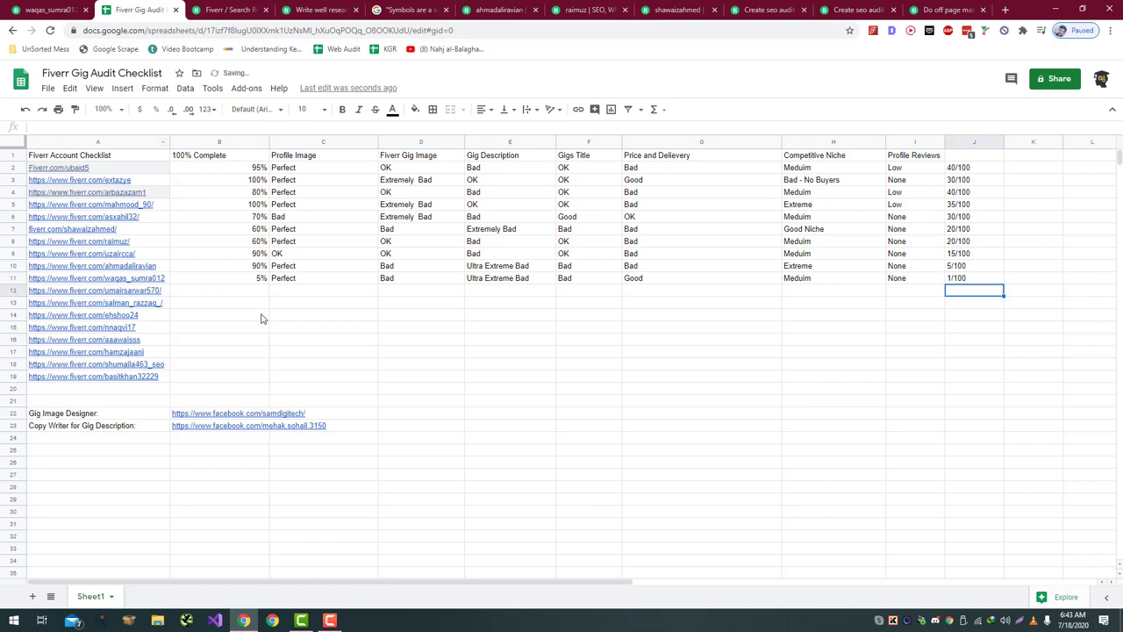
{"action": "left_click", "coordinate": [215, 294]}
{"action": "left_click", "coordinate": [109, 294]}
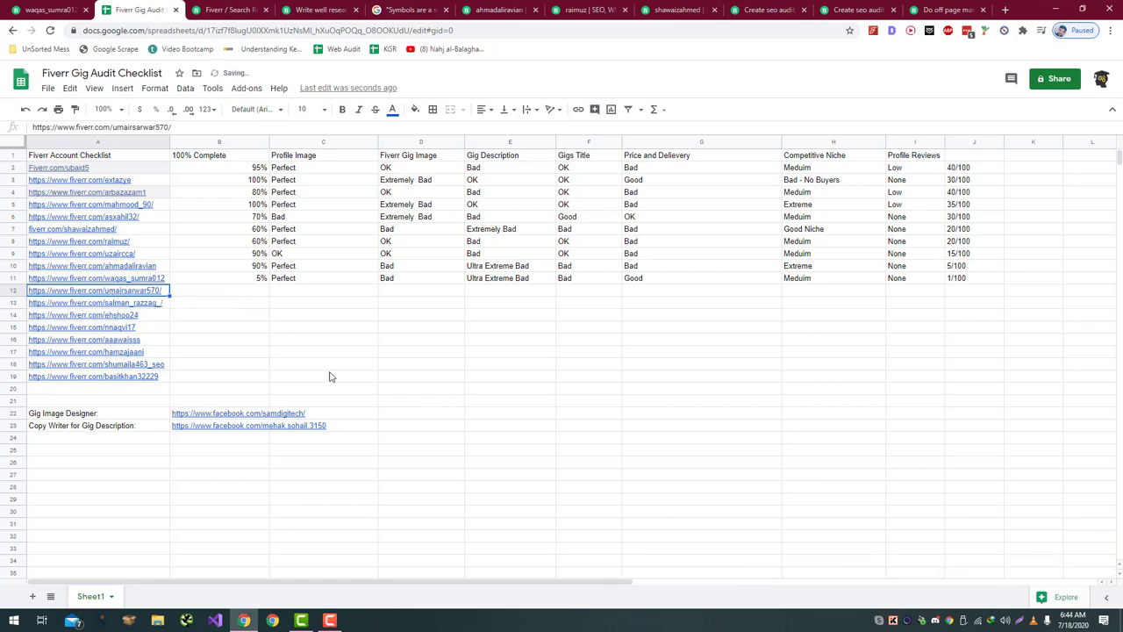
- Load row 12's seller profile by pasting its link and stripping the leftover search part from the URL
{"action": "left_click", "coordinate": [210, 10]}
{"action": "left_click", "coordinate": [204, 27]}
{"action": "key", "text": "ctrl+v"}
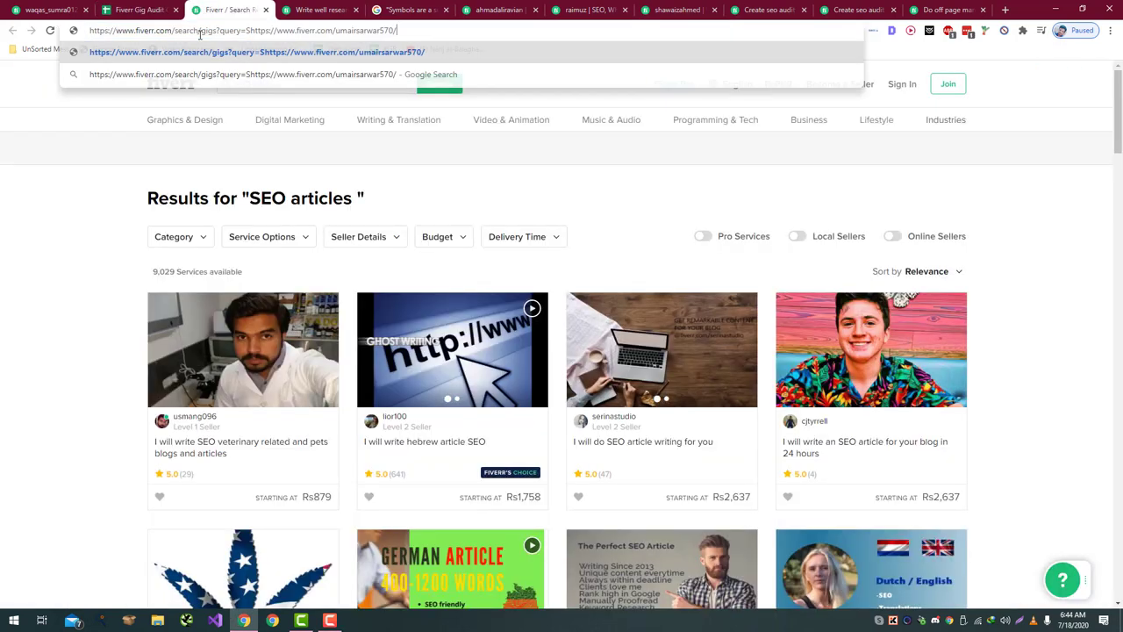
{"action": "key", "text": "Return"}
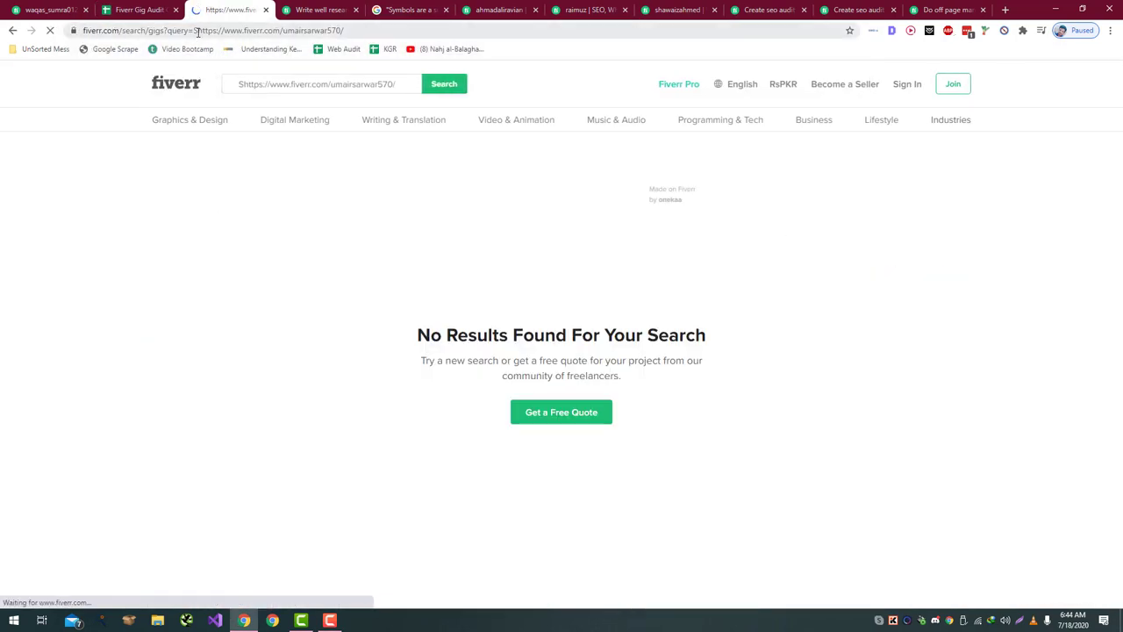
{"action": "left_click_drag", "start_coordinate": [199, 31], "coordinate": [2, 30]}
{"action": "key", "text": "BackSpace"}
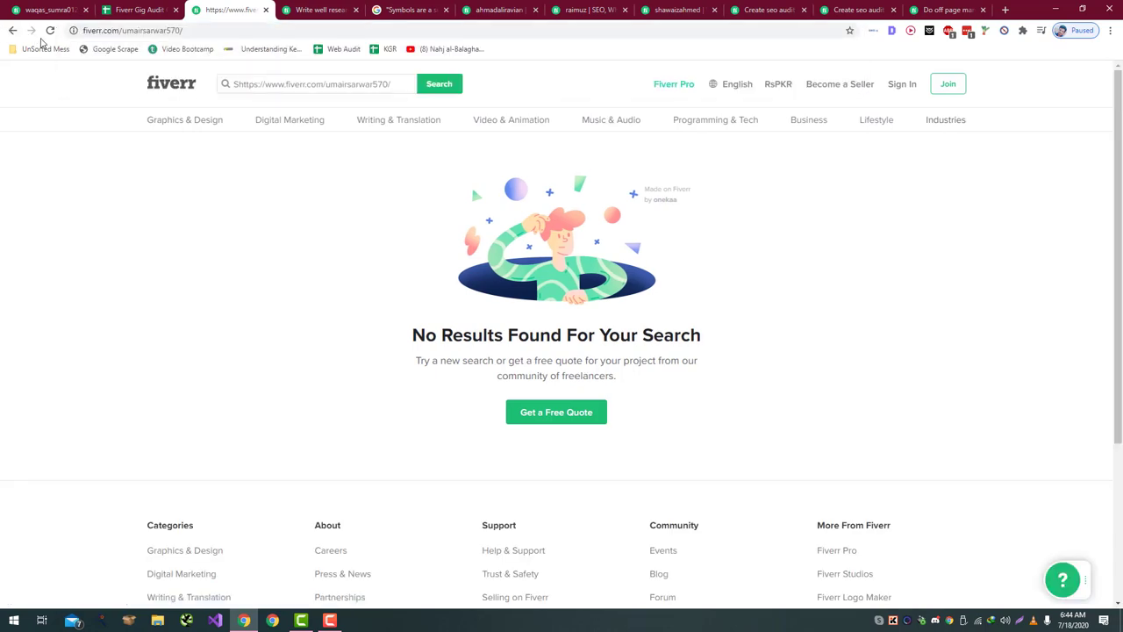
{"action": "key", "text": "Return"}
{"action": "left_click", "coordinate": [163, 10]}
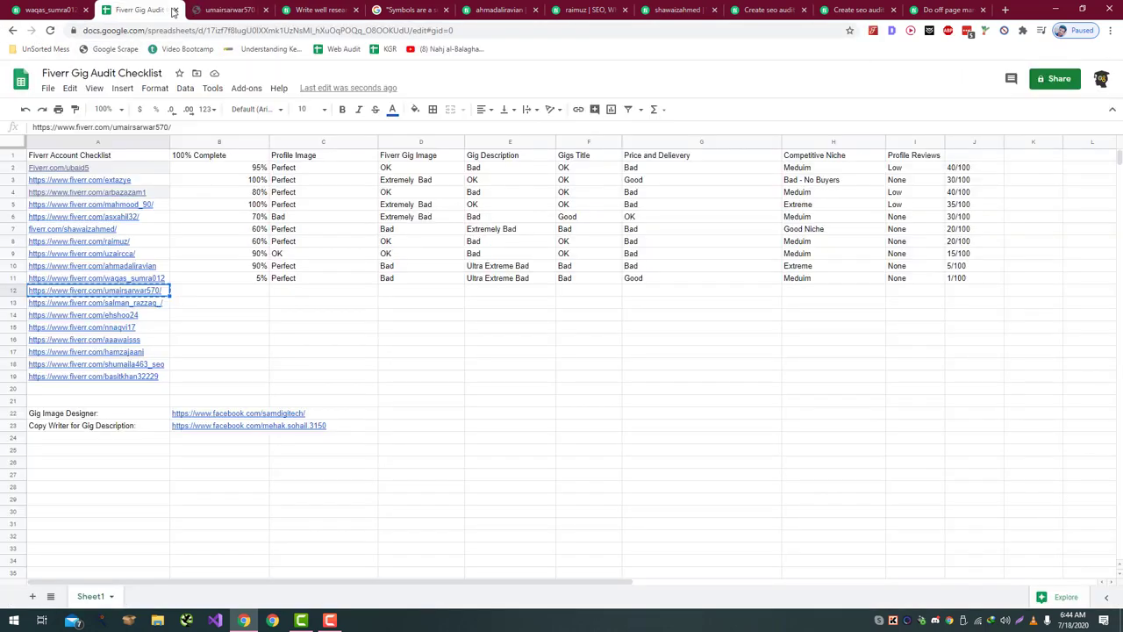
{"action": "left_click", "coordinate": [230, 10]}
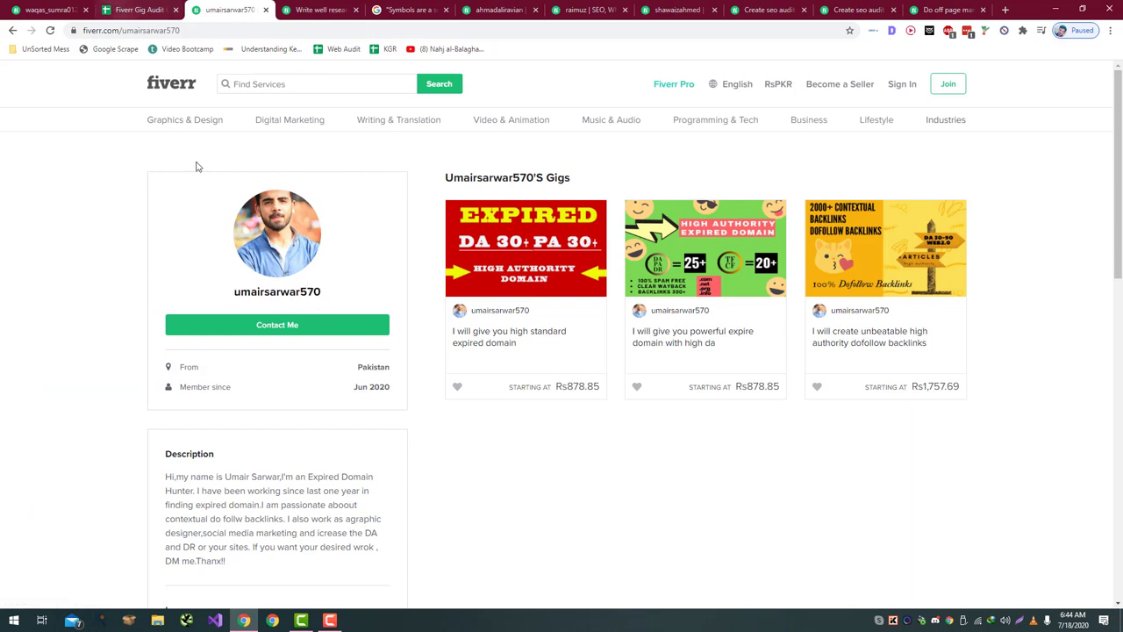
- Read through the seller's profile description, highlighting passages along the way
{"action": "scroll", "coordinate": [301, 336], "scroll_direction": "down", "scroll_amount": 2}
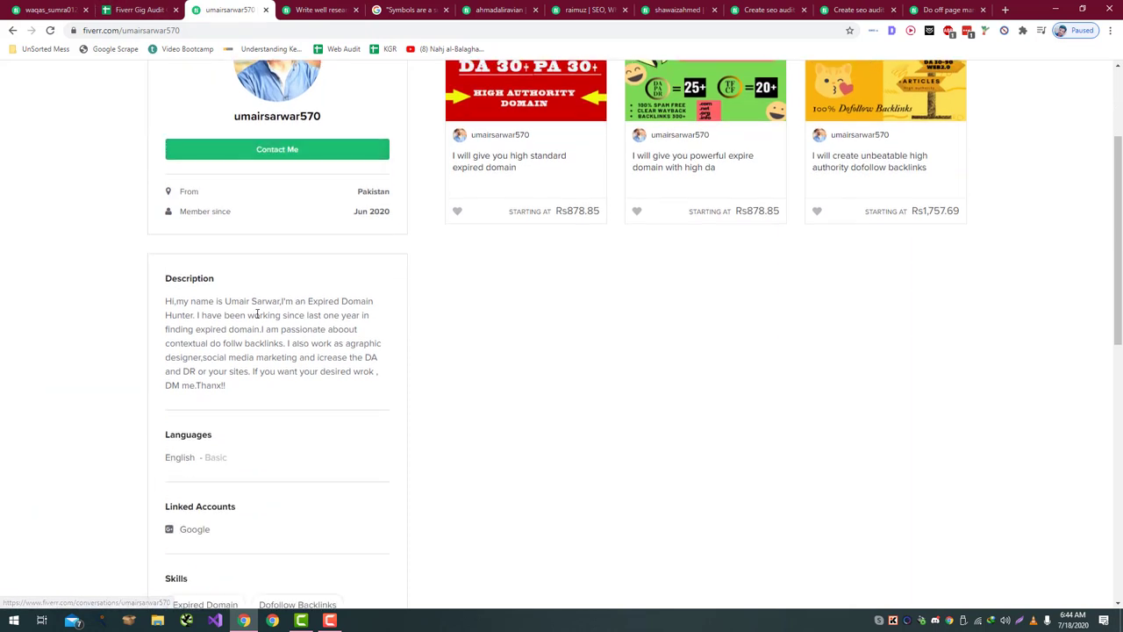
{"action": "left_click_drag", "start_coordinate": [162, 306], "coordinate": [284, 309]}
{"action": "left_click", "coordinate": [282, 302]}
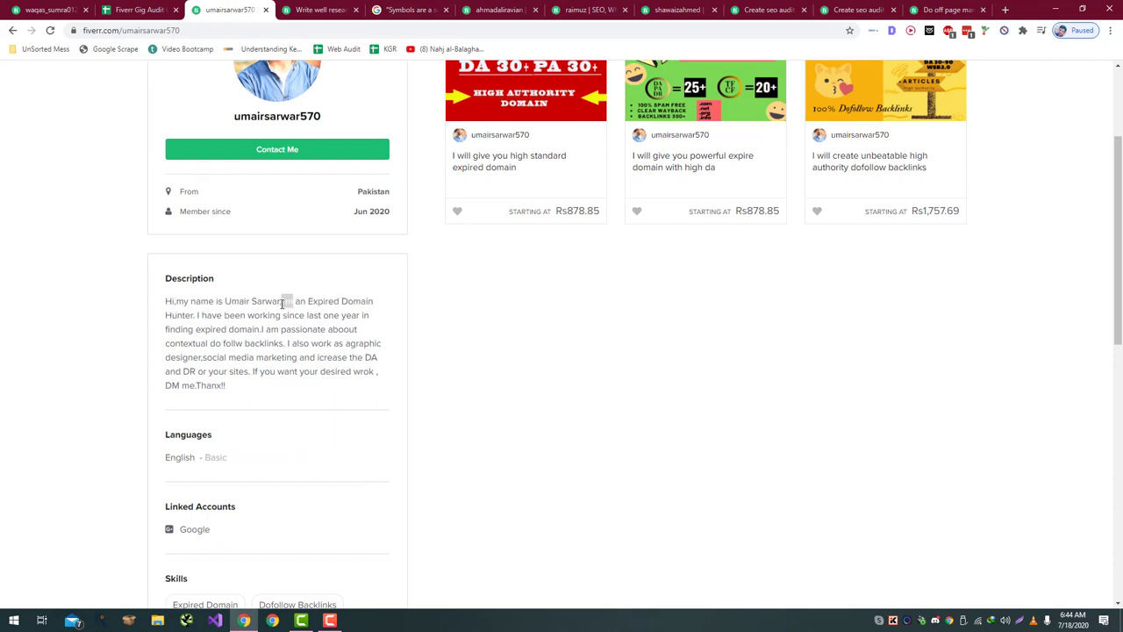
{"action": "double_click", "coordinate": [285, 302]}
{"action": "left_click", "coordinate": [283, 302]}
{"action": "left_click_drag", "start_coordinate": [285, 310], "coordinate": [392, 326]}
{"action": "left_click", "coordinate": [199, 316]}
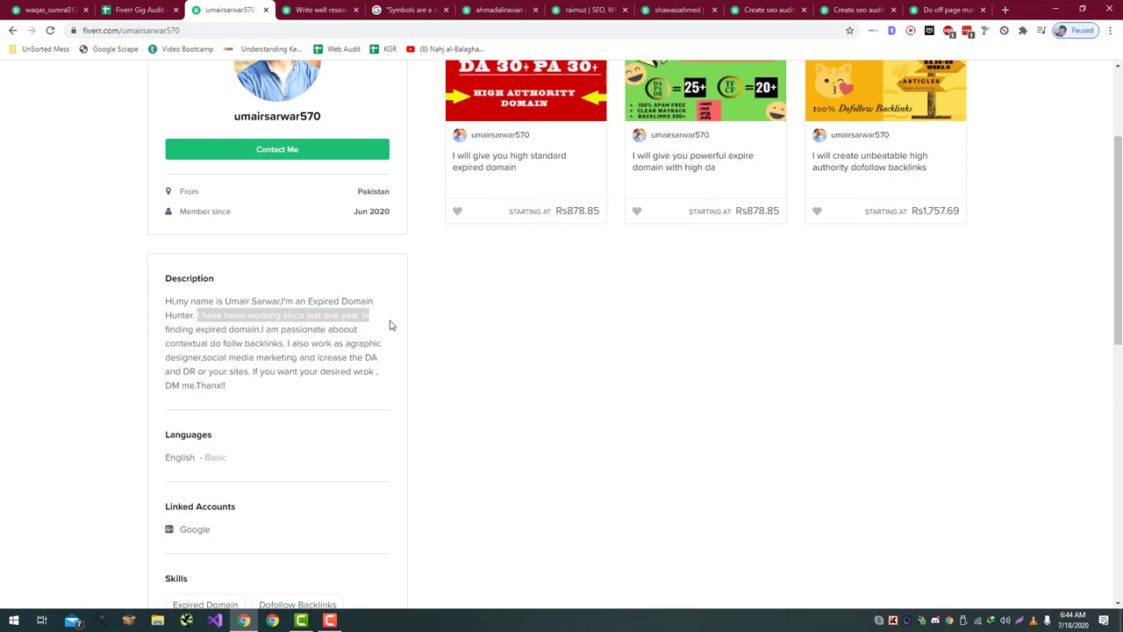
{"action": "mouse_move", "coordinate": [305, 316]}
{"action": "left_mouse_down"}
{"action": "mouse_move", "coordinate": [326, 315]}
{"action": "mouse_move", "coordinate": [308, 315]}
{"action": "left_mouse_up"}
{"action": "left_click", "coordinate": [326, 316]}
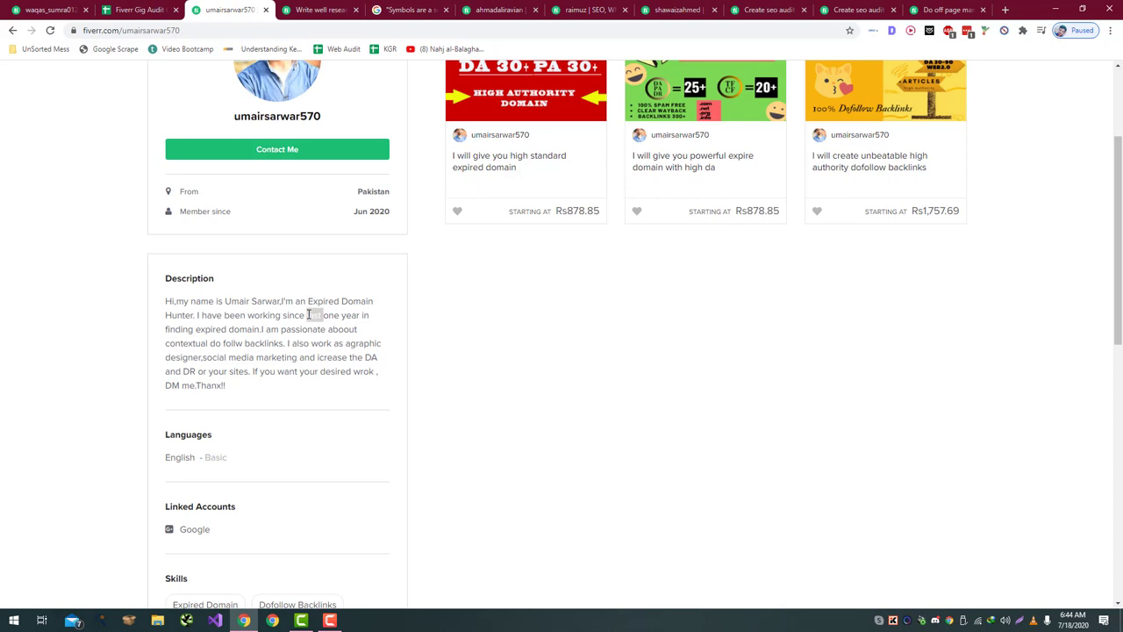
{"action": "left_click", "coordinate": [307, 316]}
{"action": "left_click_drag", "start_coordinate": [307, 317], "coordinate": [327, 325]}
{"action": "left_click", "coordinate": [326, 325]}
{"action": "double_click", "coordinate": [336, 314]}
{"action": "left_click_drag", "start_coordinate": [194, 328], "coordinate": [262, 328]}
{"action": "left_click", "coordinate": [265, 328]}
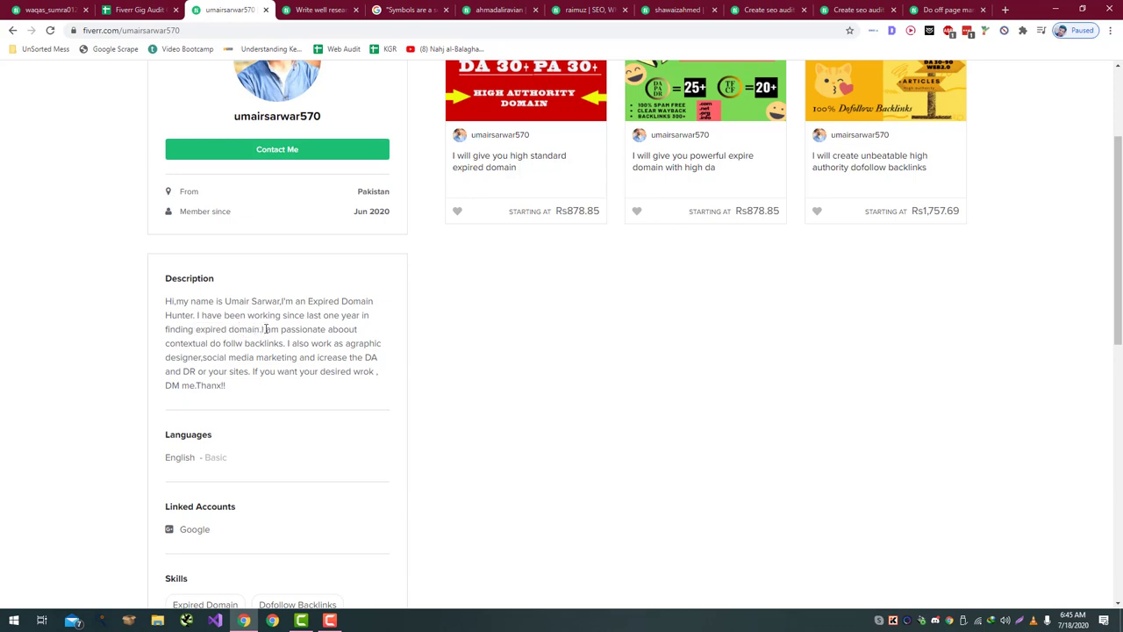
{"action": "triple_click", "coordinate": [346, 328]}
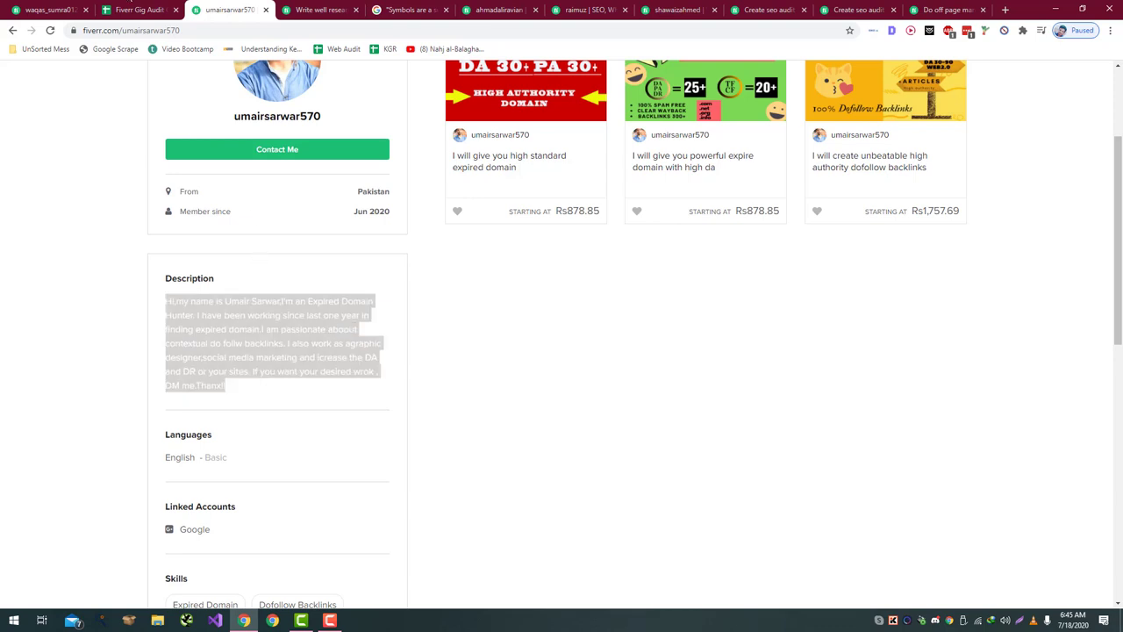
{"action": "scroll", "coordinate": [166, 263], "scroll_direction": "down", "scroll_amount": 6}
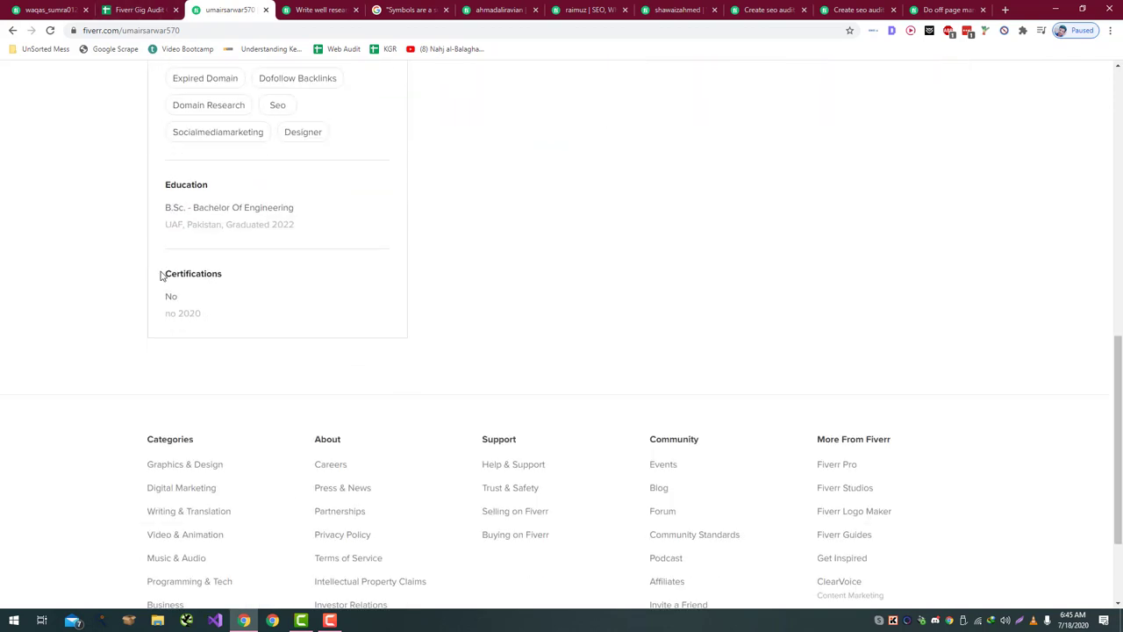
{"action": "scroll", "coordinate": [161, 276], "scroll_direction": "up", "scroll_amount": 4}
{"action": "left_click", "coordinate": [136, 9]}
- Enter 5 as row 12's completion score and rate its Profile Image OK after checking the profile
{"action": "left_click", "coordinate": [251, 287]}
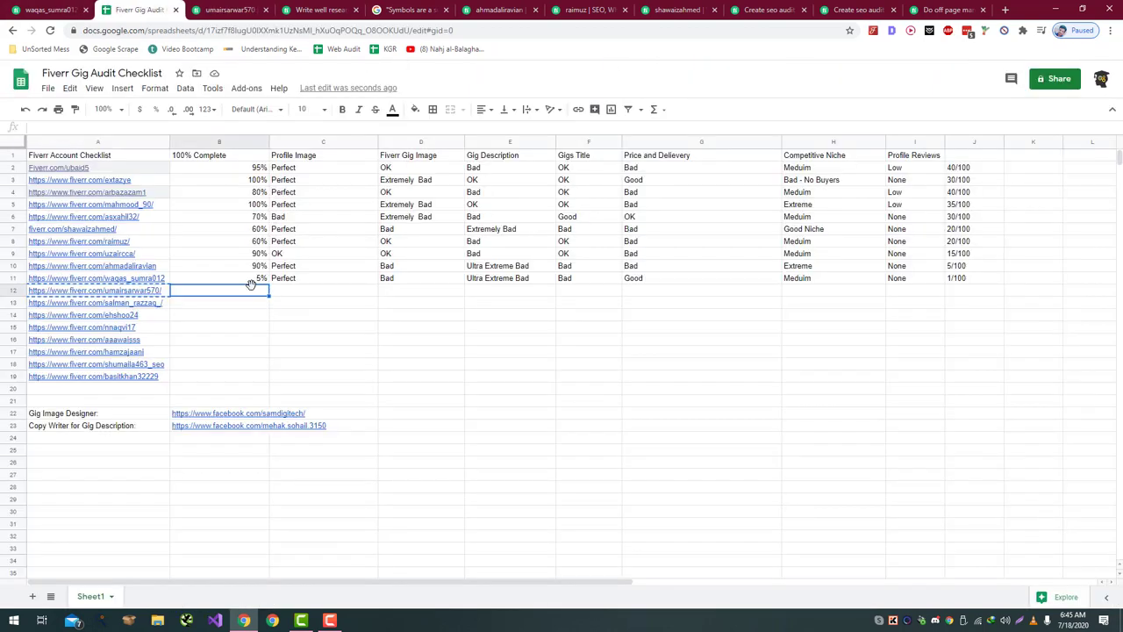
{"action": "type", "text": "5"}
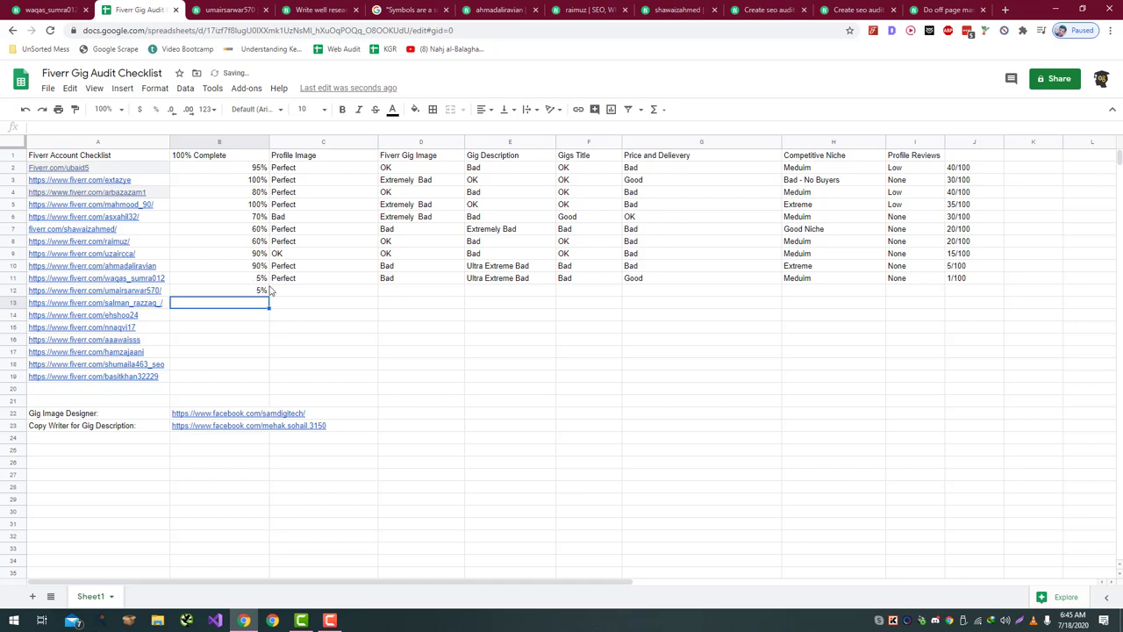
{"action": "left_click", "coordinate": [290, 290]}
{"action": "left_click", "coordinate": [202, 7]}
{"action": "left_click", "coordinate": [138, 10]}
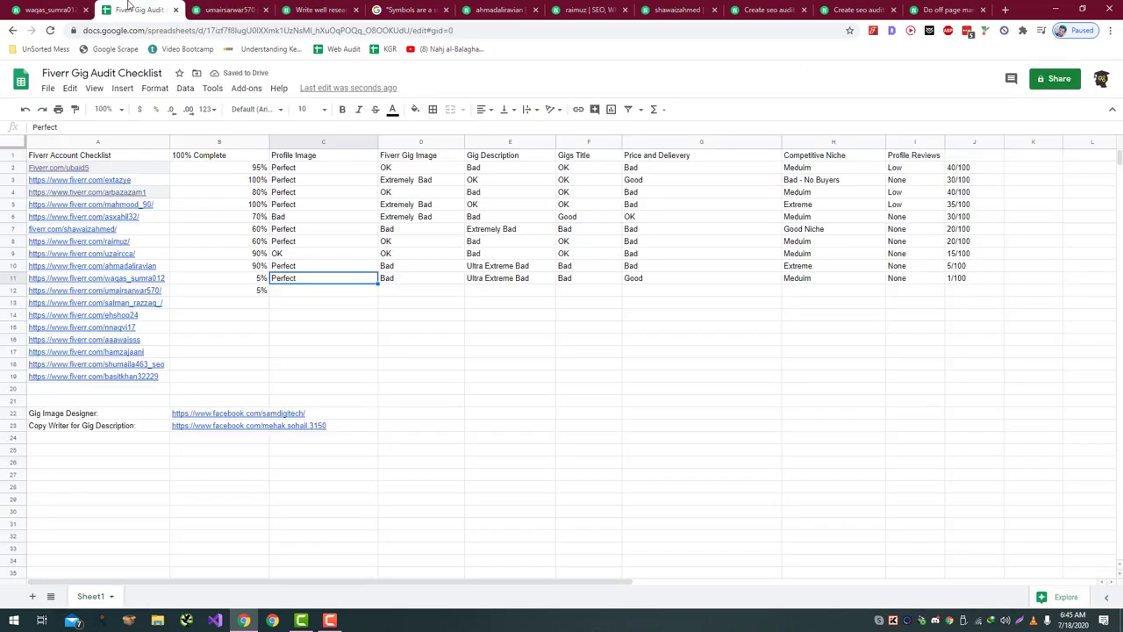
{"action": "key", "text": "Down"}
{"action": "left_click", "coordinate": [230, 9]}
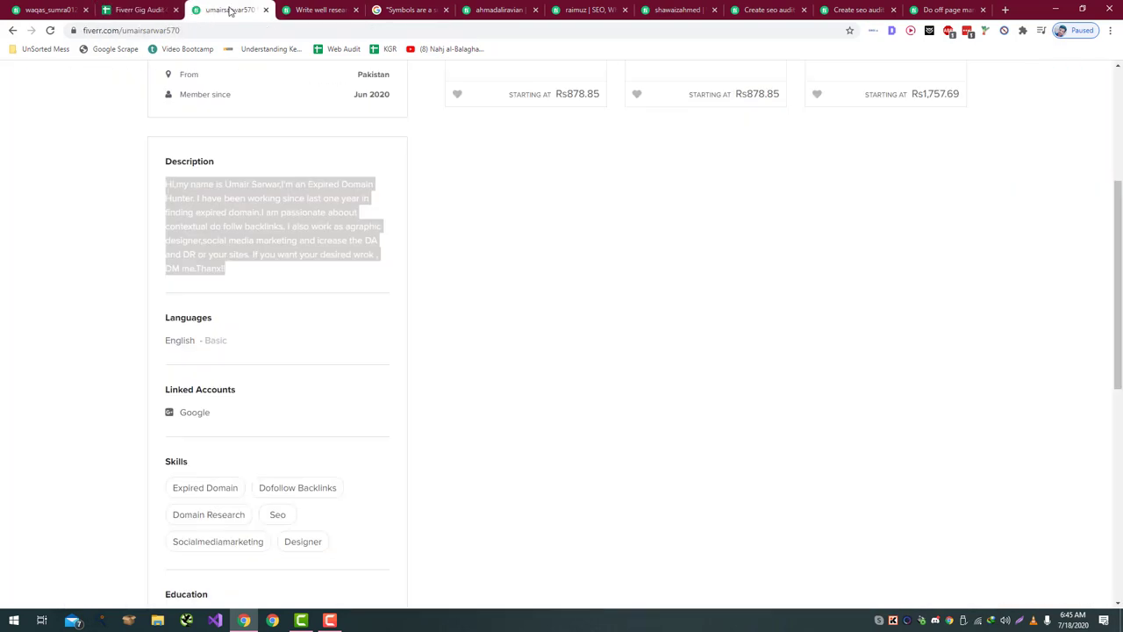
{"action": "scroll", "coordinate": [595, 389], "scroll_direction": "up", "scroll_amount": 3}
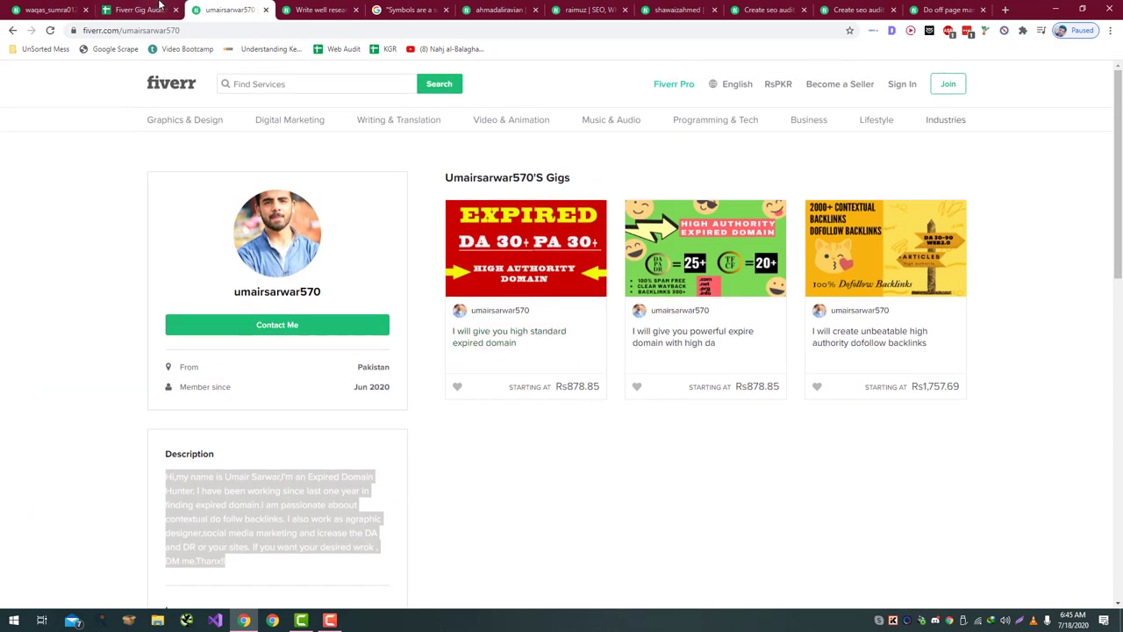
{"action": "left_click", "coordinate": [159, 7]}
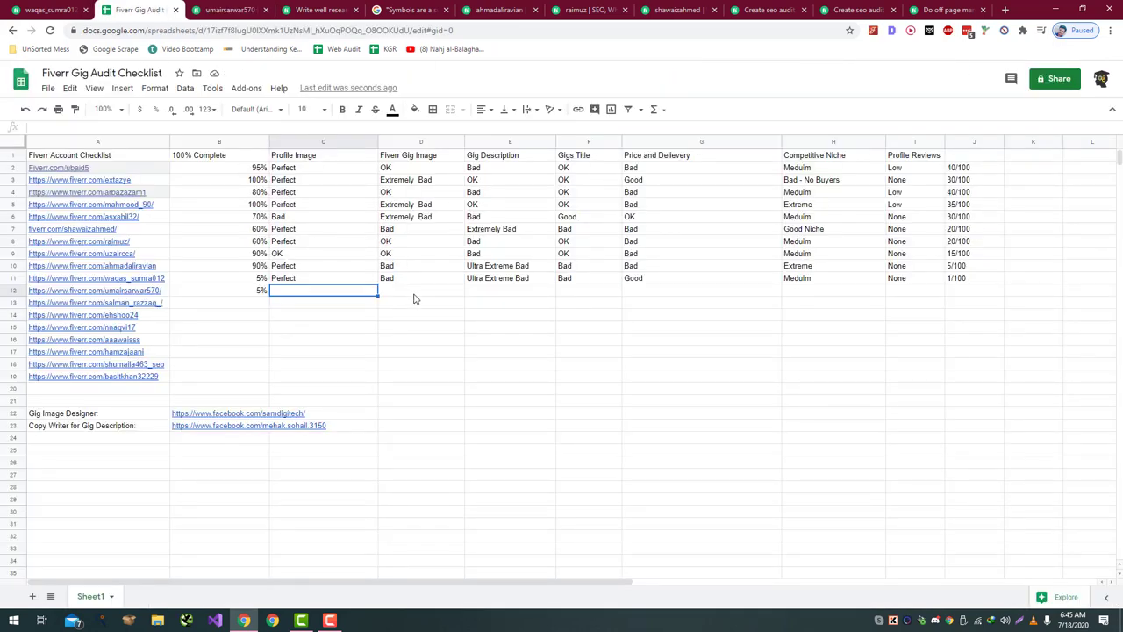
{"action": "type", "text": "OK"}
{"action": "key", "text": "Return"}
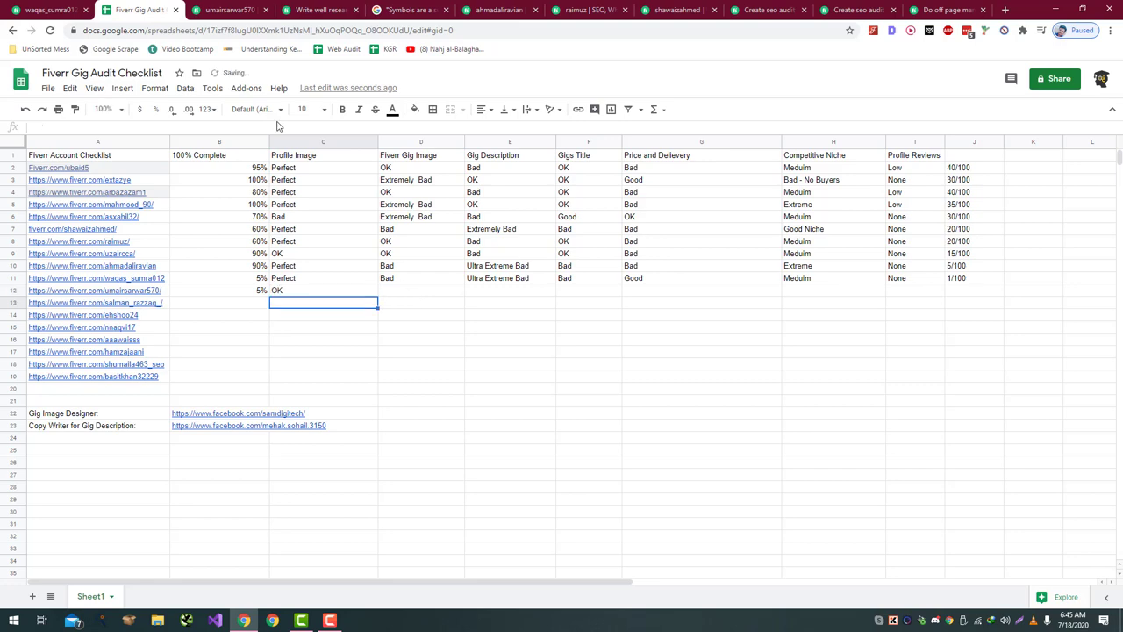
- Rate row 12's Fiverr Gig Image OK after reviewing the seller's gigs
{"action": "left_click", "coordinate": [230, 10]}
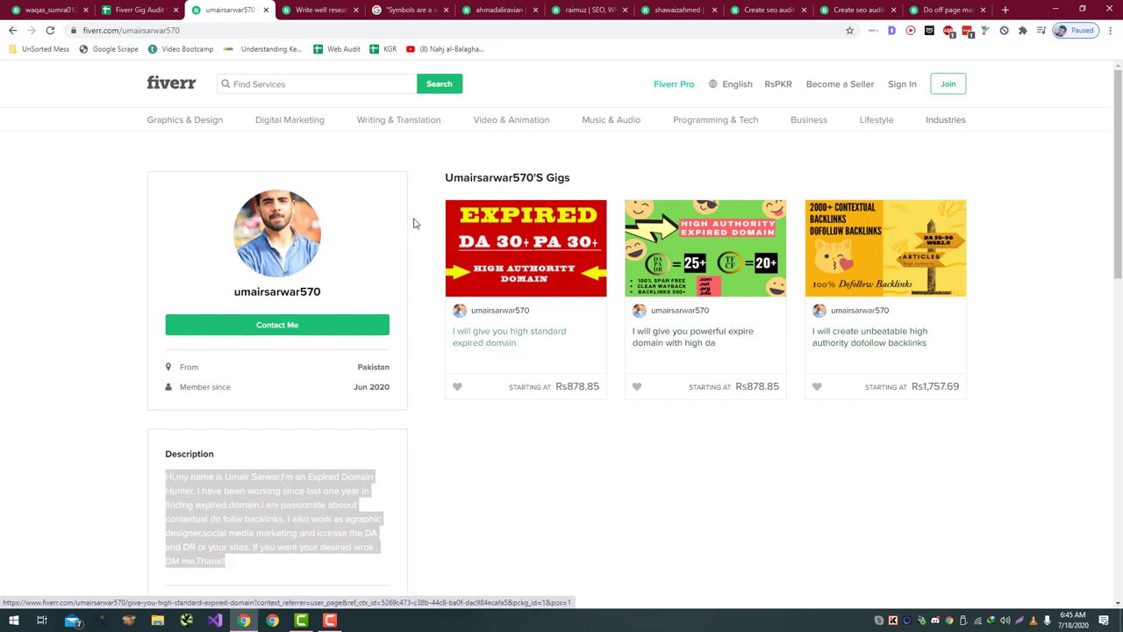
{"action": "left_click", "coordinate": [138, 10]}
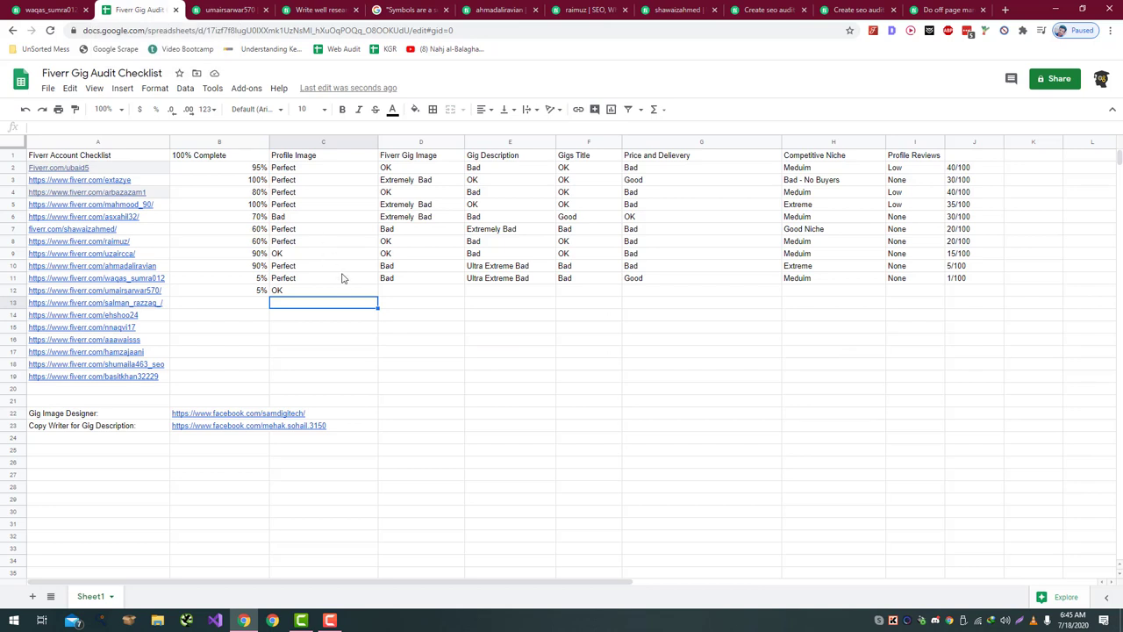
{"action": "left_click", "coordinate": [405, 294]}
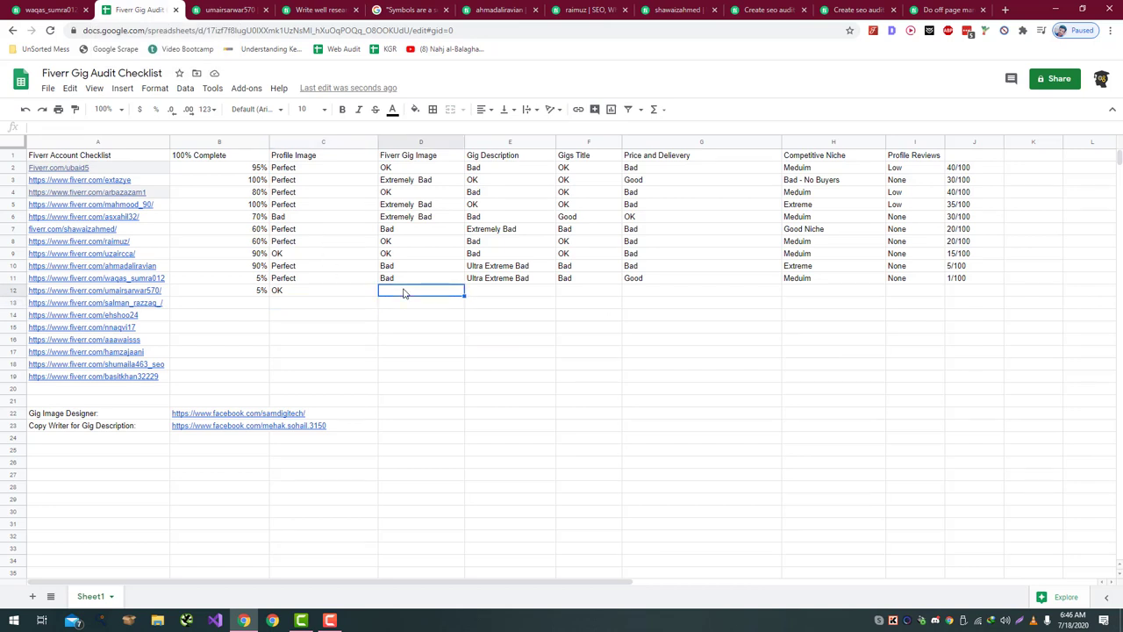
{"action": "type", "text": "OK"}
{"action": "key", "text": "Tab"}
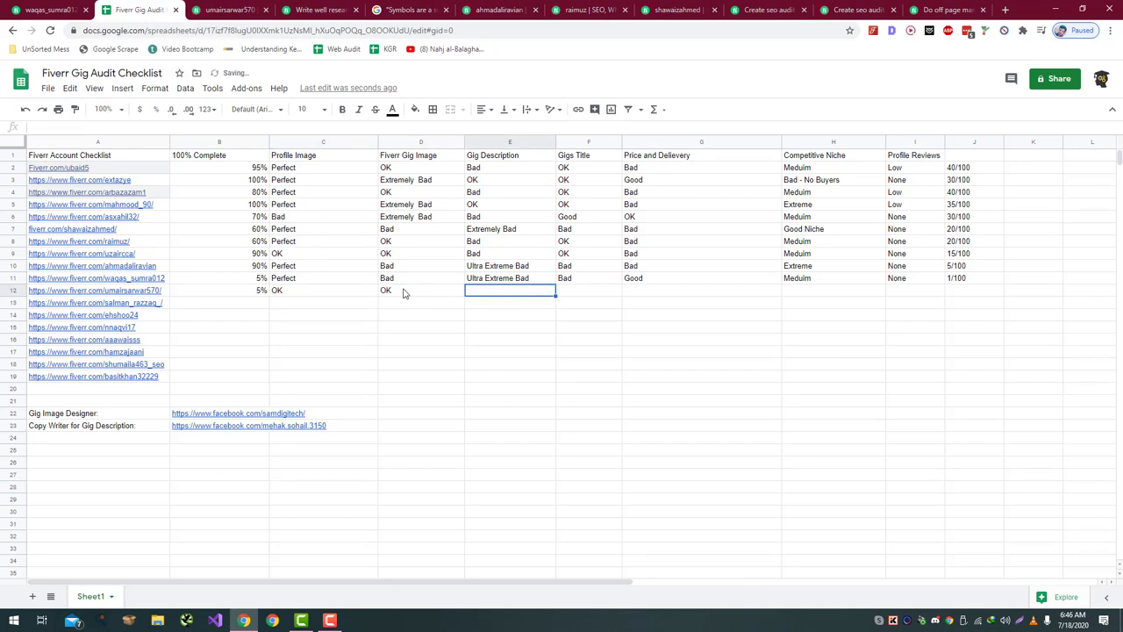
{"action": "key", "text": "ctrl+Tab"}
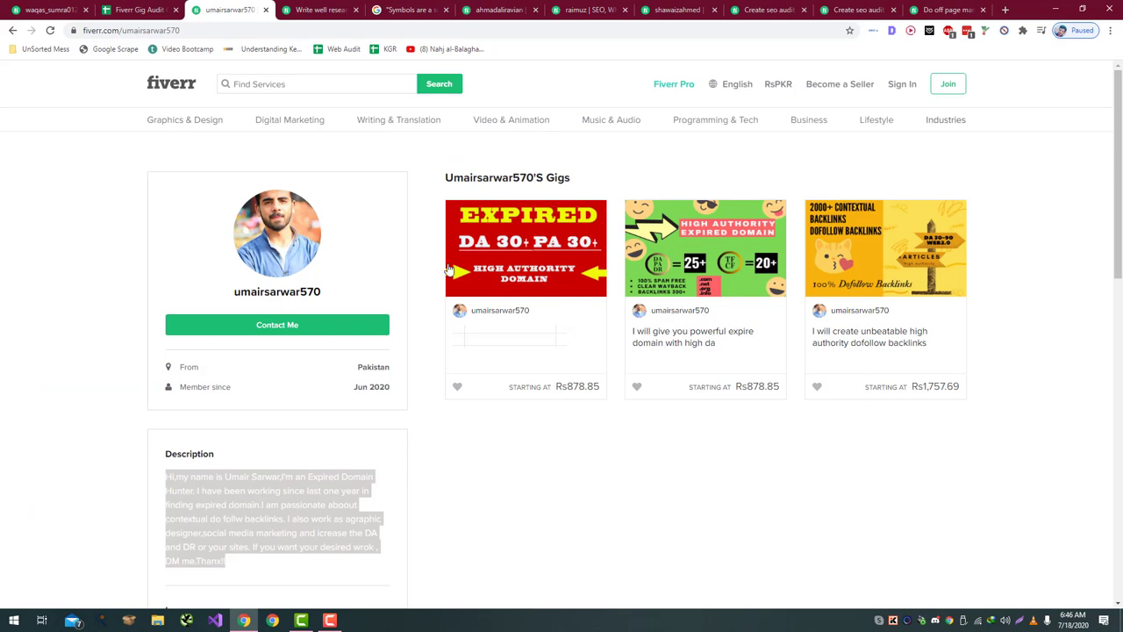
- Open the seller's high standard expired domain gig beside the spreadsheet
{"action": "key", "text": "ctrl+shift+Tab"}
{"action": "key", "text": "ctrl+Tab"}
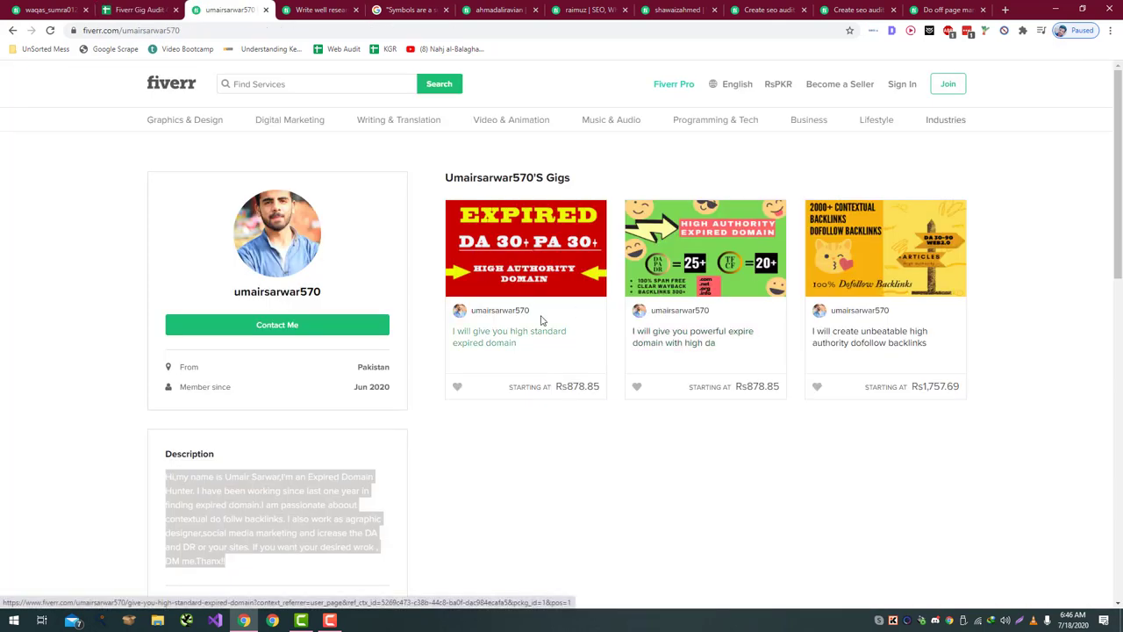
{"action": "left_click", "coordinate": [537, 340]}
{"action": "left_click_drag", "start_coordinate": [282, 3], "coordinate": [199, 5]}
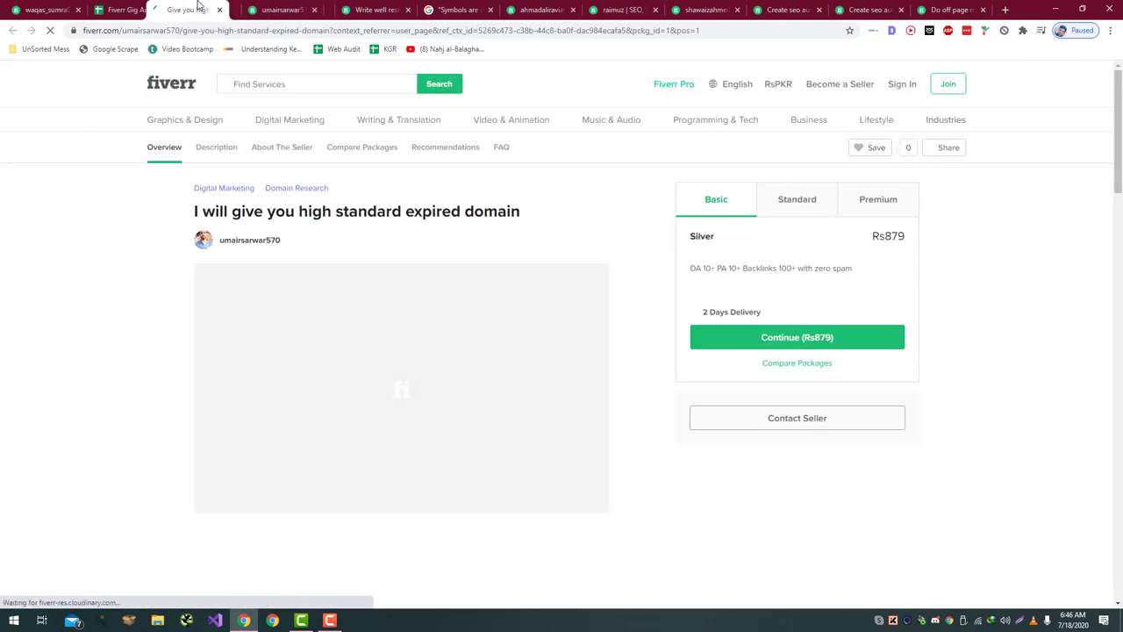
{"action": "scroll", "coordinate": [299, 319], "scroll_direction": "down", "scroll_amount": 5}
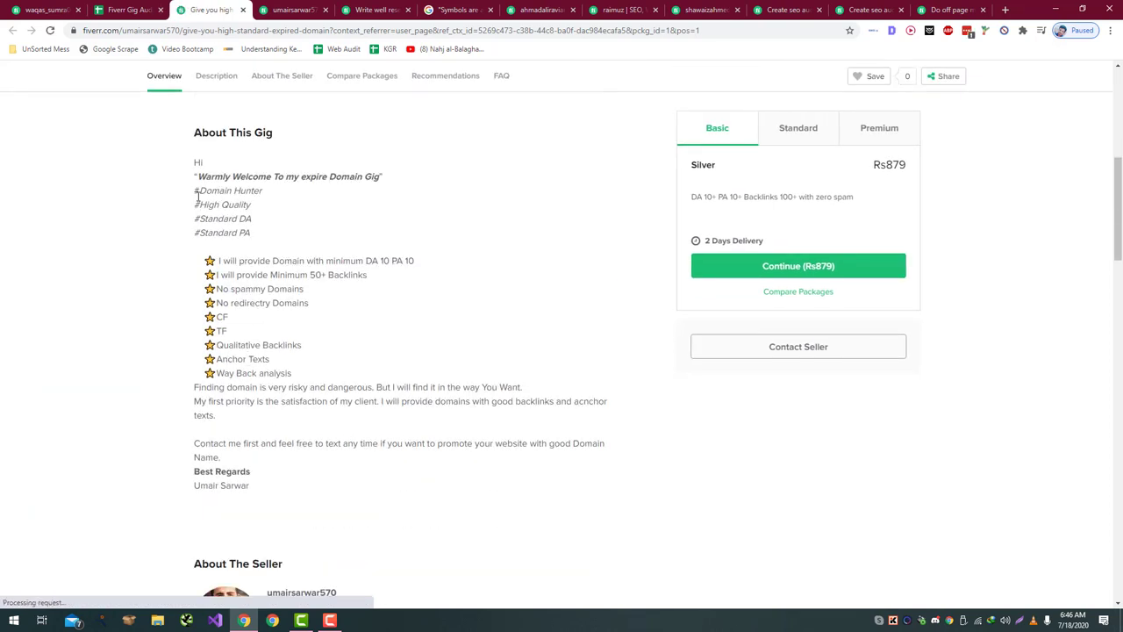
- Read the gig's welcome line, hashtags and feature list, then rate row 12's Gig Description Bad
{"action": "left_click_drag", "start_coordinate": [200, 175], "coordinate": [379, 177]}
{"action": "left_click", "coordinate": [327, 194]}
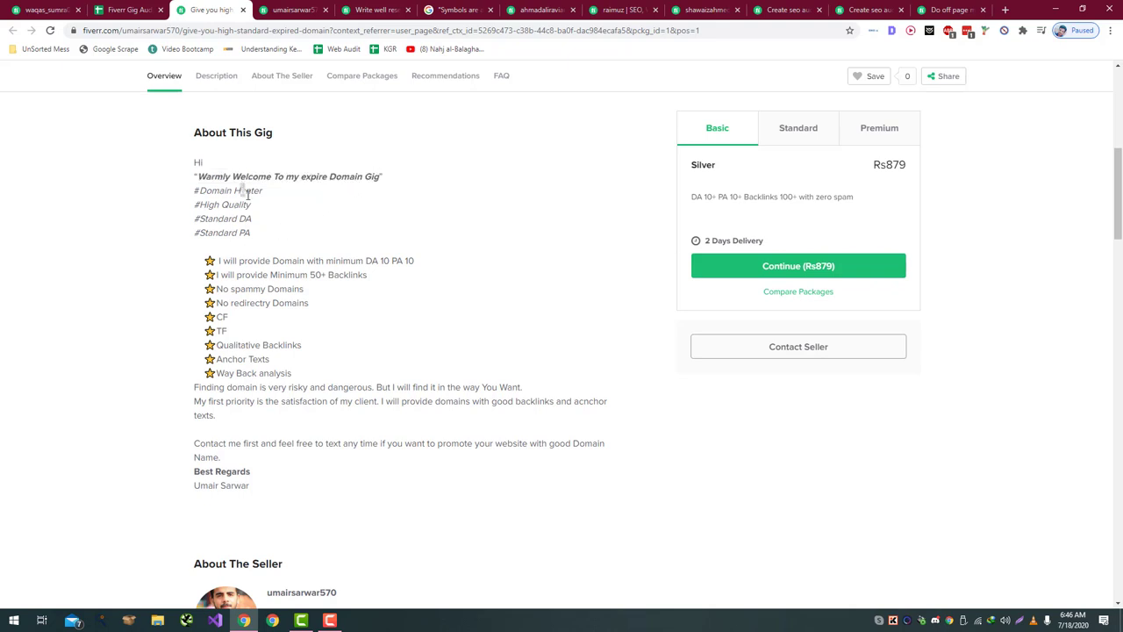
{"action": "left_click_drag", "start_coordinate": [189, 208], "coordinate": [384, 210]}
{"action": "left_click_drag", "start_coordinate": [247, 220], "coordinate": [296, 241]}
{"action": "left_click_drag", "start_coordinate": [155, 250], "coordinate": [189, 195]}
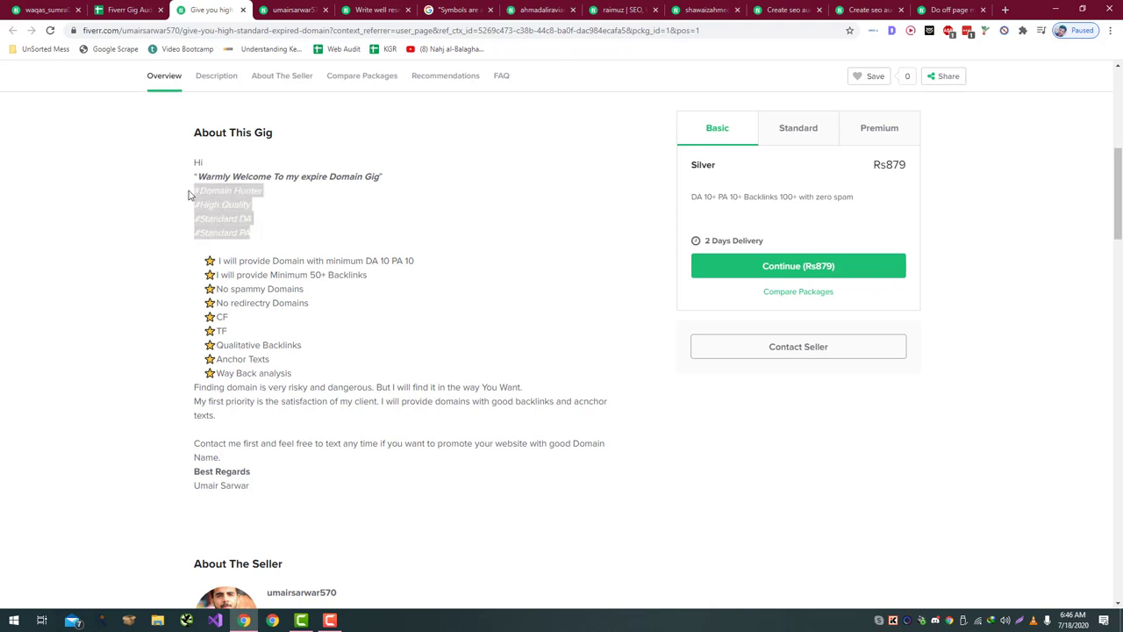
{"action": "left_click", "coordinate": [219, 232]}
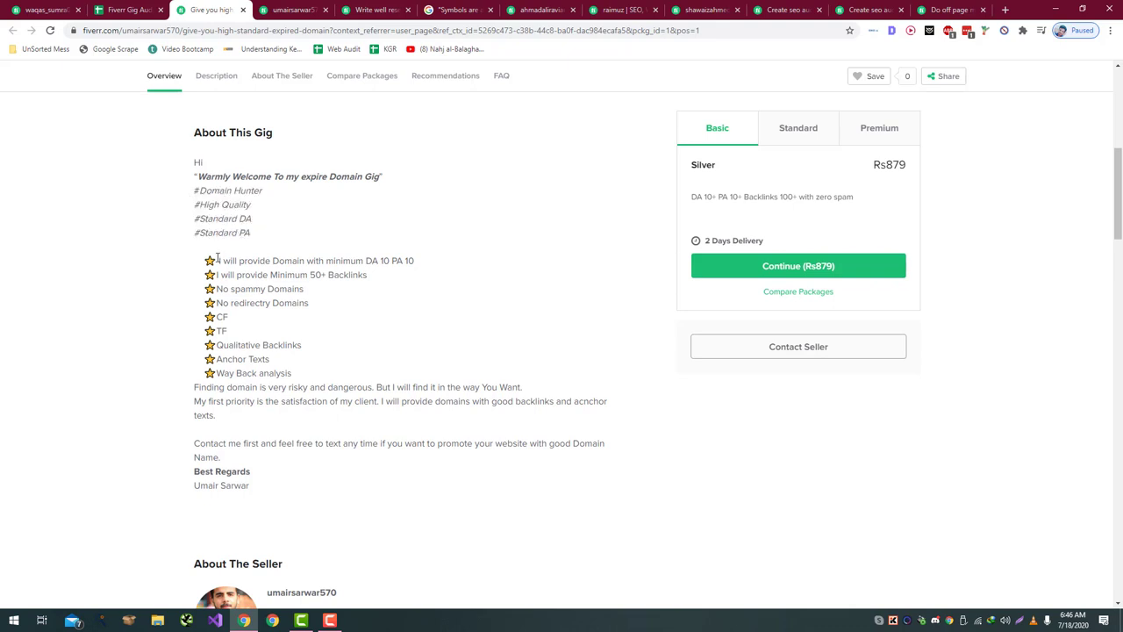
{"action": "mouse_move", "coordinate": [218, 257]}
{"action": "left_mouse_down"}
{"action": "mouse_move", "coordinate": [296, 379]}
{"action": "mouse_move", "coordinate": [313, 380]}
{"action": "mouse_move", "coordinate": [213, 319]}
{"action": "mouse_move", "coordinate": [211, 260]}
{"action": "mouse_move", "coordinate": [198, 248]}
{"action": "left_mouse_up"}
{"action": "left_click", "coordinate": [198, 249]}
{"action": "left_click_drag", "start_coordinate": [381, 387], "coordinate": [183, 389]}
{"action": "left_click", "coordinate": [103, 10]}
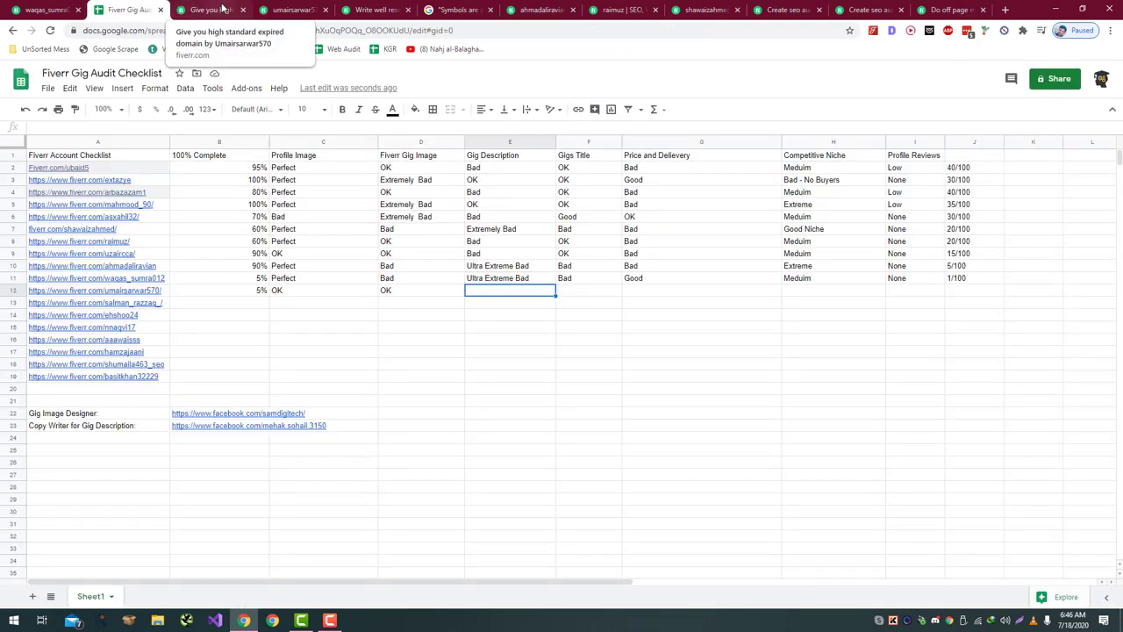
{"action": "type", "text": "Ba"}
{"action": "key", "text": "Return"}
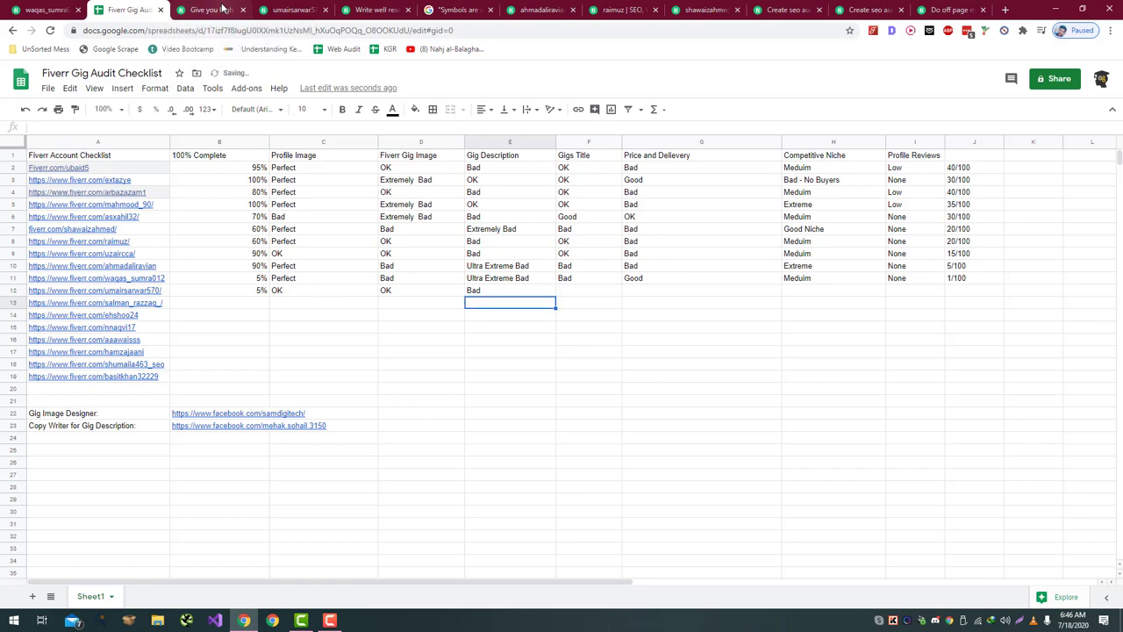
- Rate row 12's Gigs Title Bad after rechecking the gig title
{"action": "left_click", "coordinate": [222, 8]}
{"action": "scroll", "coordinate": [360, 215], "scroll_direction": "down", "scroll_amount": 1}
{"action": "scroll", "coordinate": [361, 215], "scroll_direction": "down", "scroll_amount": 1}
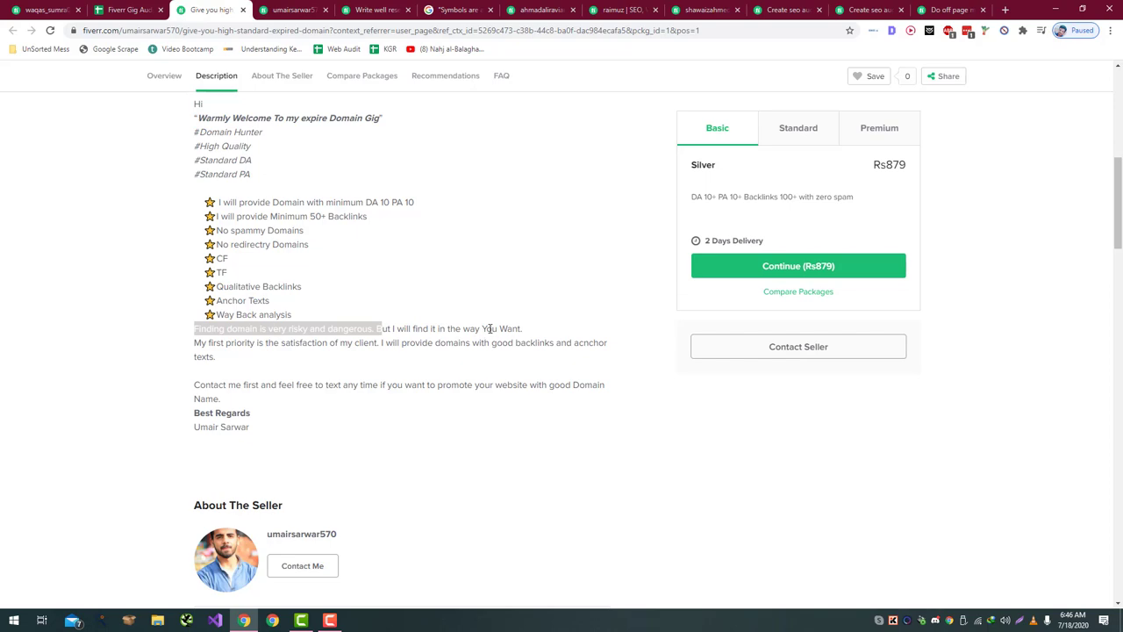
{"action": "key", "text": "ctrl+shift+Tab"}
{"action": "left_click", "coordinate": [579, 286]}
{"action": "key", "text": "ctrl+Tab"}
{"action": "scroll", "coordinate": [579, 287], "scroll_direction": "up", "scroll_amount": 10}
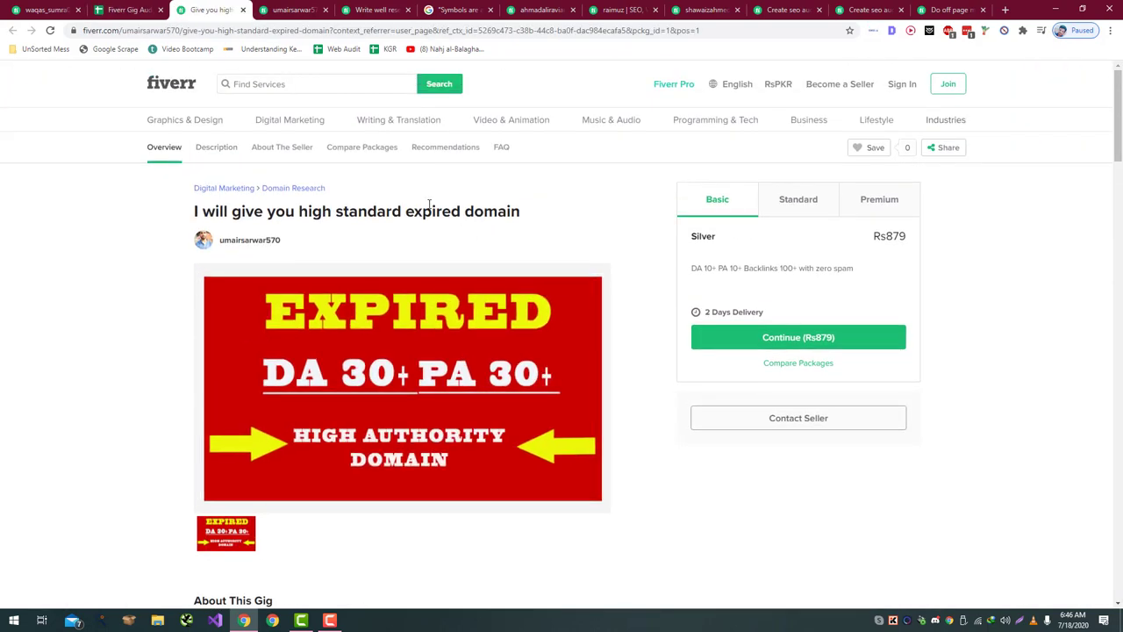
{"action": "key", "text": "ctrl+shift+Tab"}
{"action": "key", "text": "ctrl+Tab"}
{"action": "key", "text": "ctrl+shift+Tab"}
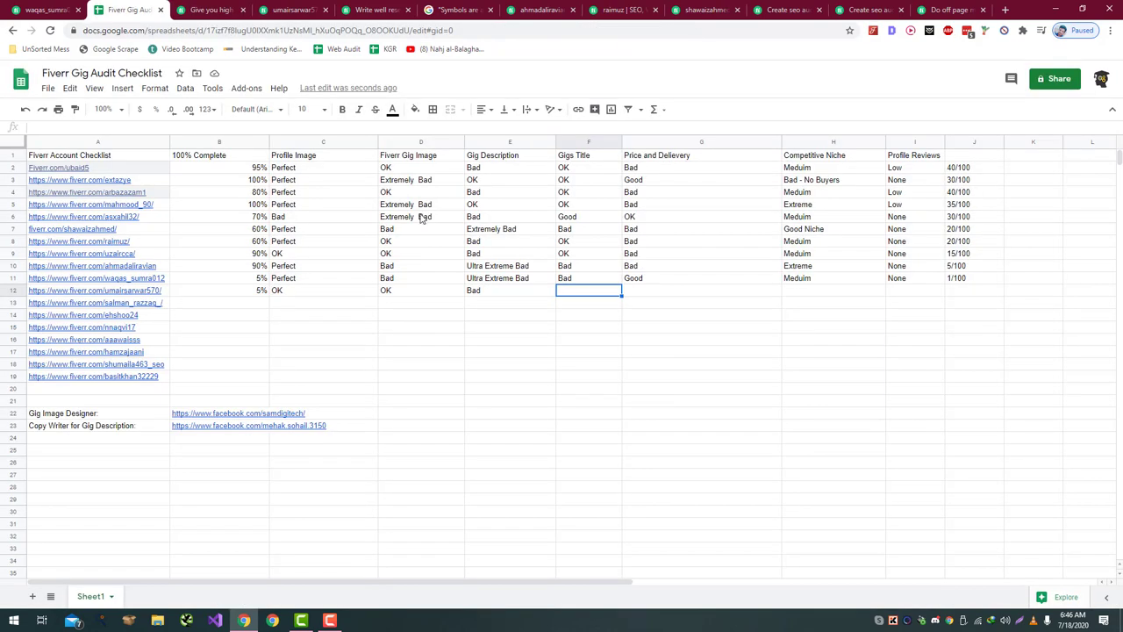
{"action": "type", "text": "Bad"}
{"action": "left_click", "coordinate": [652, 296]}
- Rate row 12's Price and Delivery Bad after reading the Basic package, then copy 'standard expired domain' from the title
{"action": "key", "text": "ctrl+Tab"}
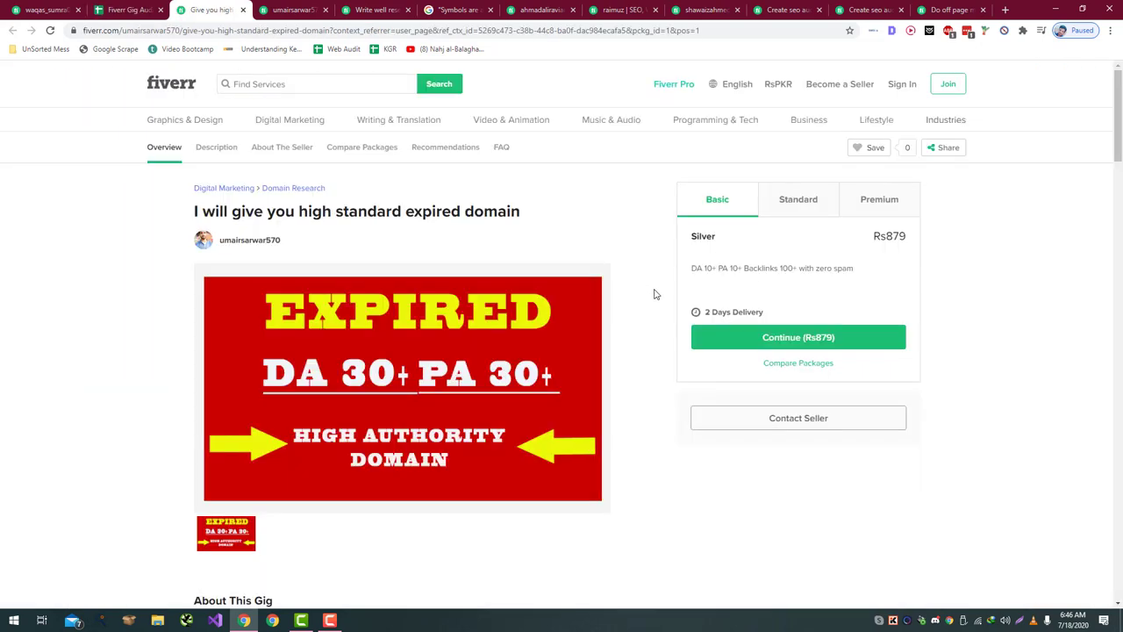
{"action": "left_click_drag", "start_coordinate": [831, 287], "coordinate": [722, 264]}
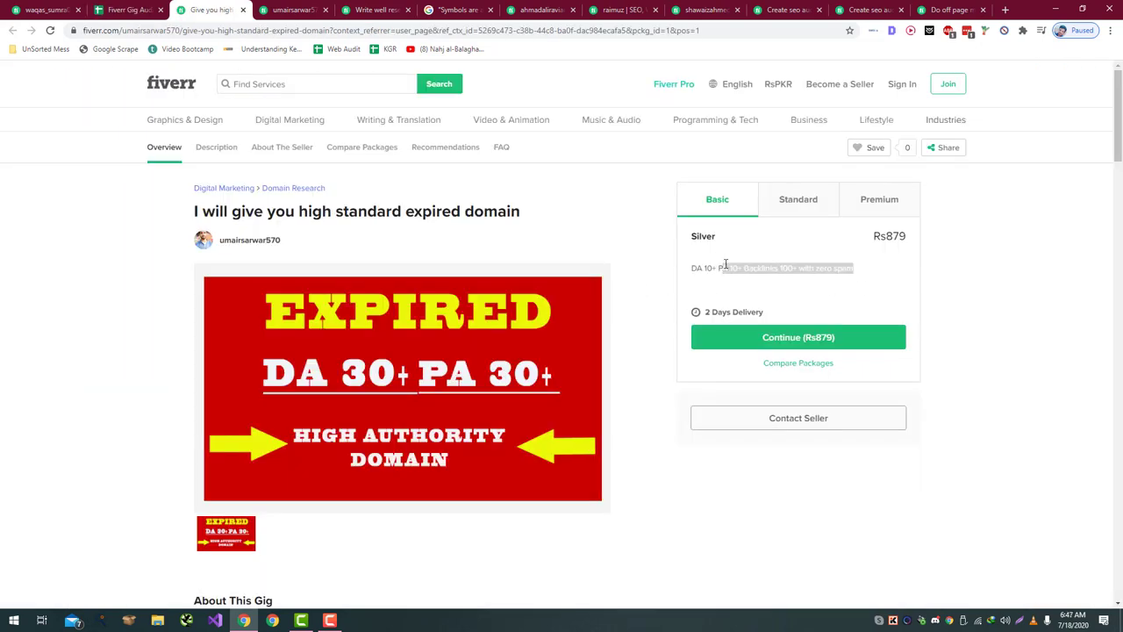
{"action": "left_click", "coordinate": [836, 312]}
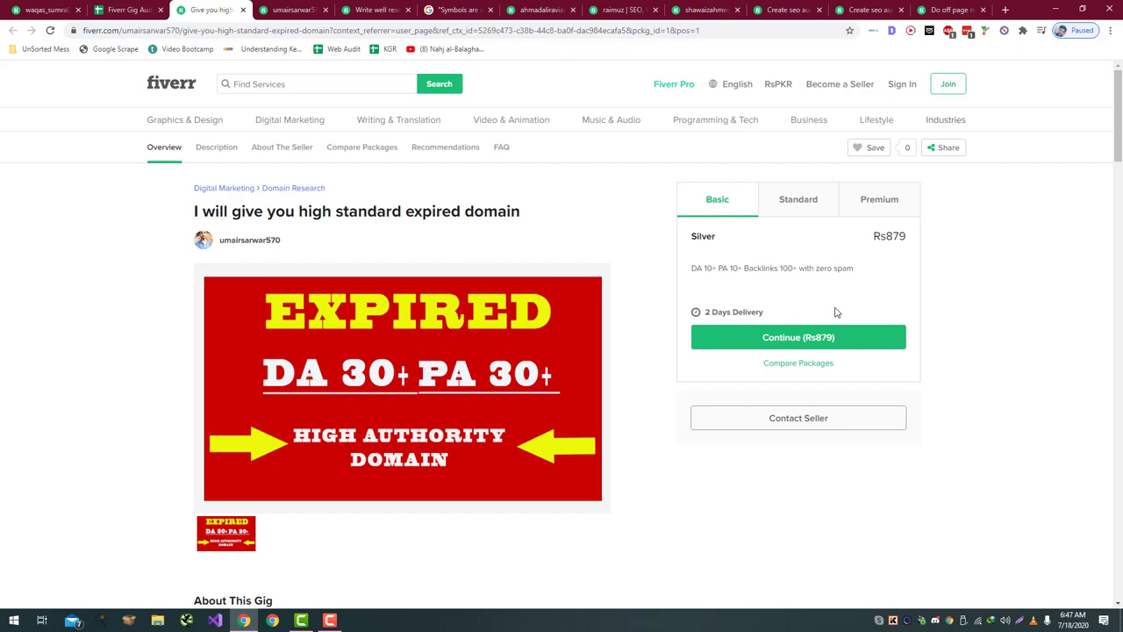
{"action": "key", "text": "ctrl+shift+Tab"}
{"action": "type", "text": "Bad"}
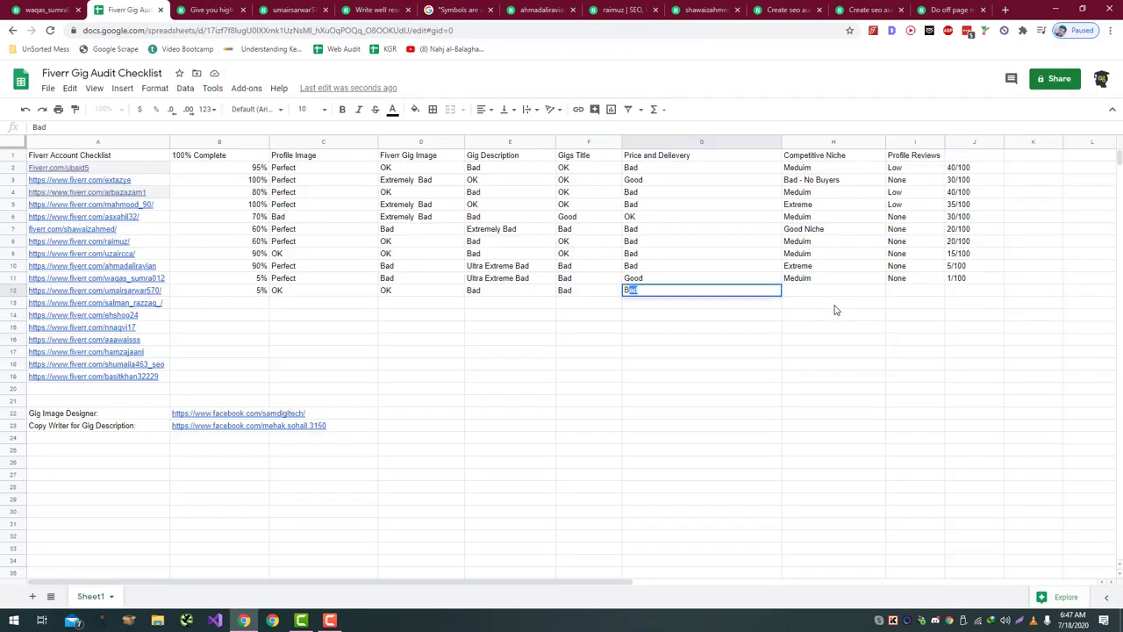
{"action": "key", "text": "Return"}
{"action": "left_click", "coordinate": [825, 290]}
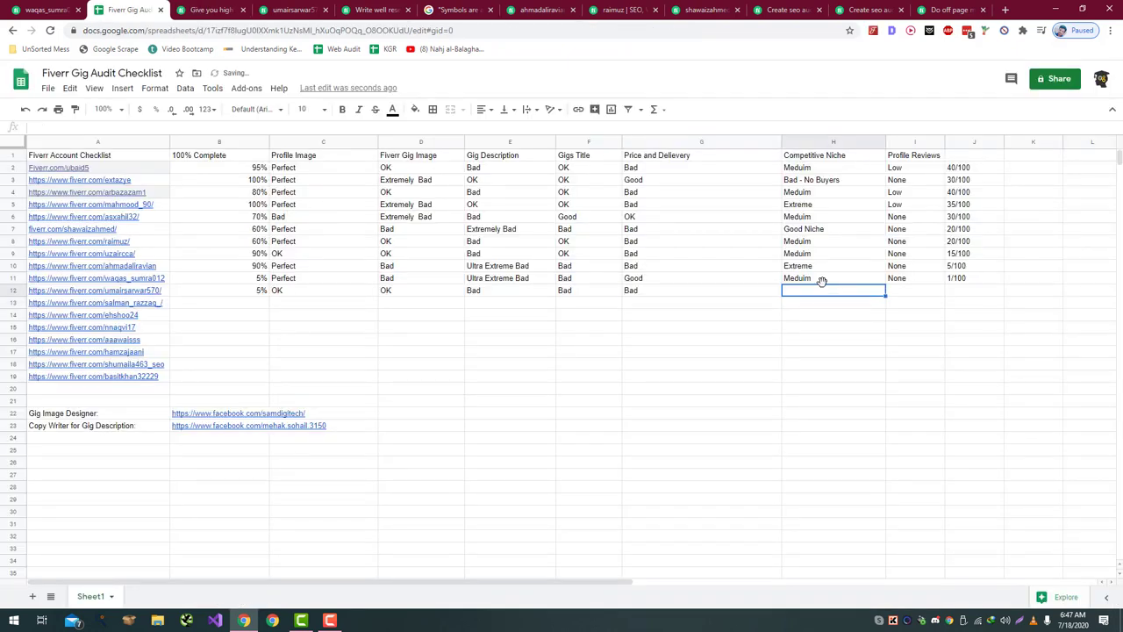
{"action": "key", "text": "ctrl+Tab"}
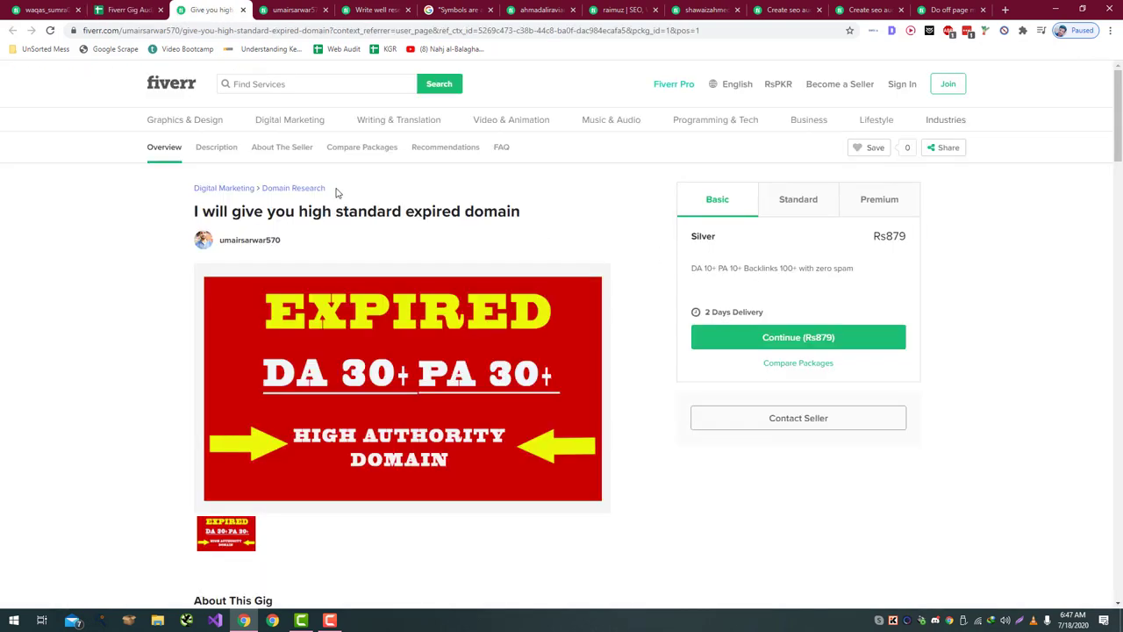
{"action": "left_click_drag", "start_coordinate": [554, 212], "coordinate": [338, 211]}
{"action": "key", "text": "ctrl+c"}
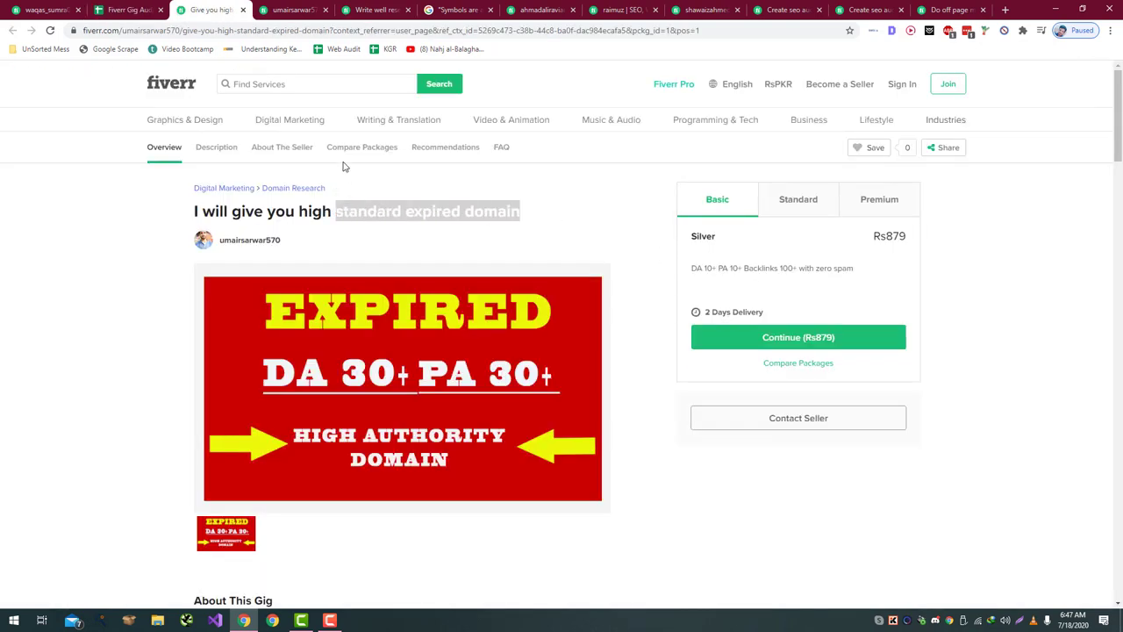
- Search Fiverr for 'expired domain' gigs and browse the 368 competing services
{"action": "left_click", "coordinate": [313, 84]}
{"action": "key", "text": "ctrl+v"}
{"action": "key", "text": "Return"}
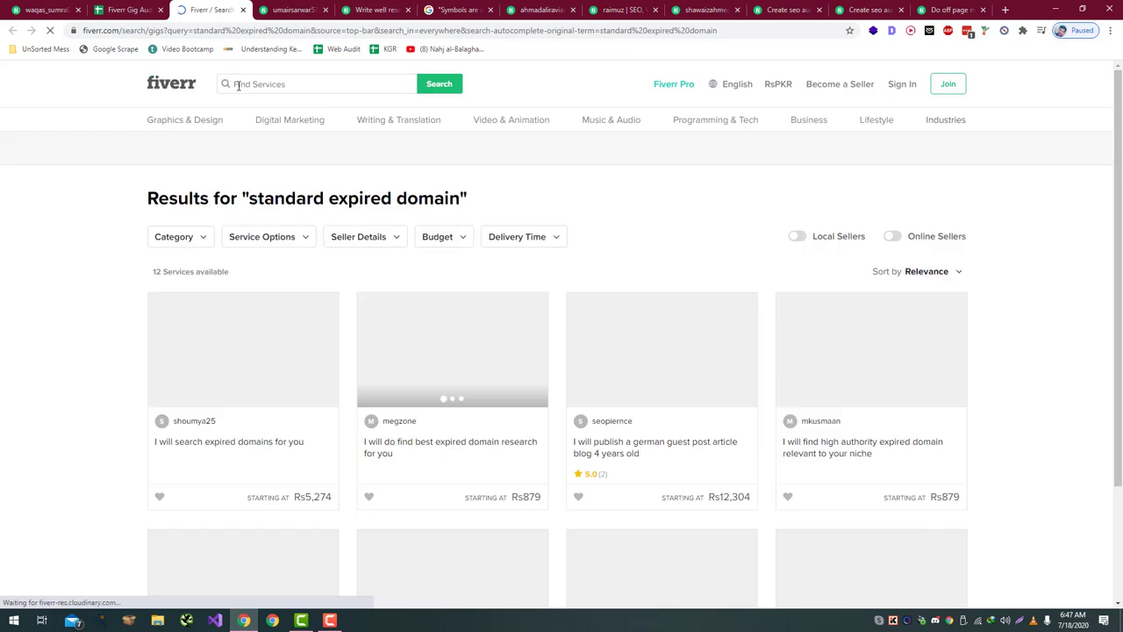
{"action": "double_click", "coordinate": [242, 85]}
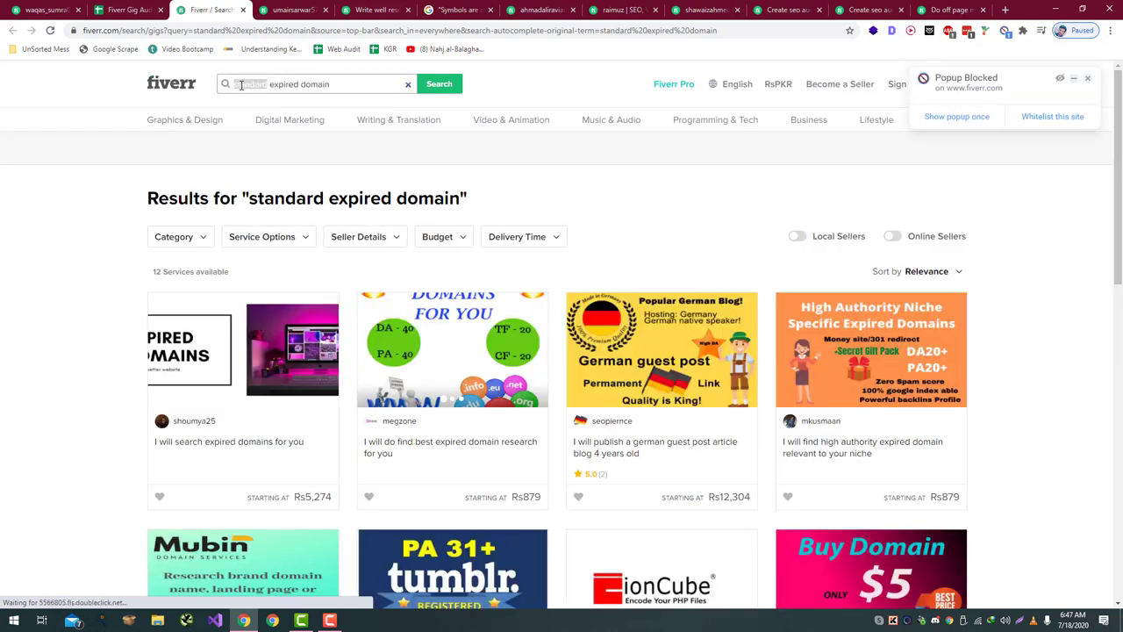
{"action": "key", "text": "BackSpace"}
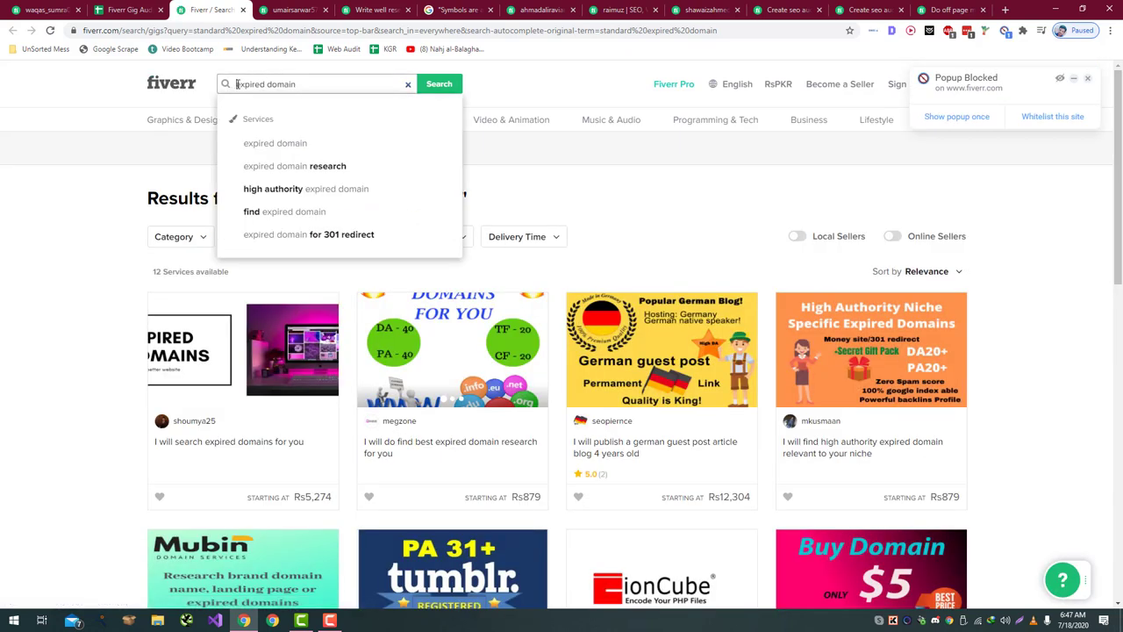
{"action": "key", "text": "Return"}
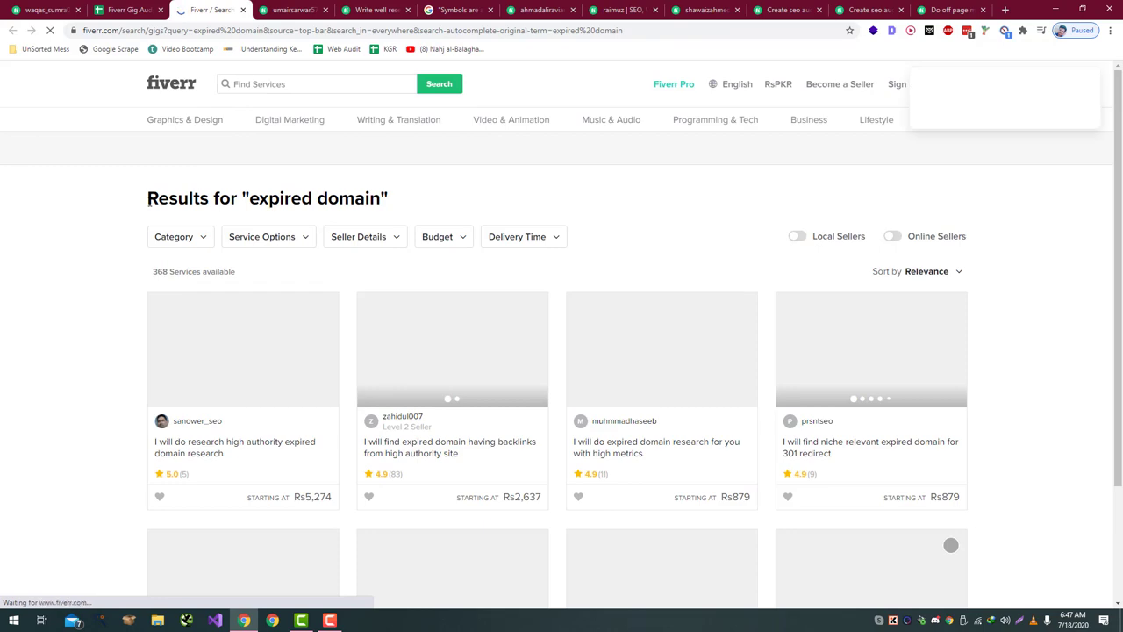
{"action": "scroll", "coordinate": [149, 202], "scroll_direction": "down", "scroll_amount": 3}
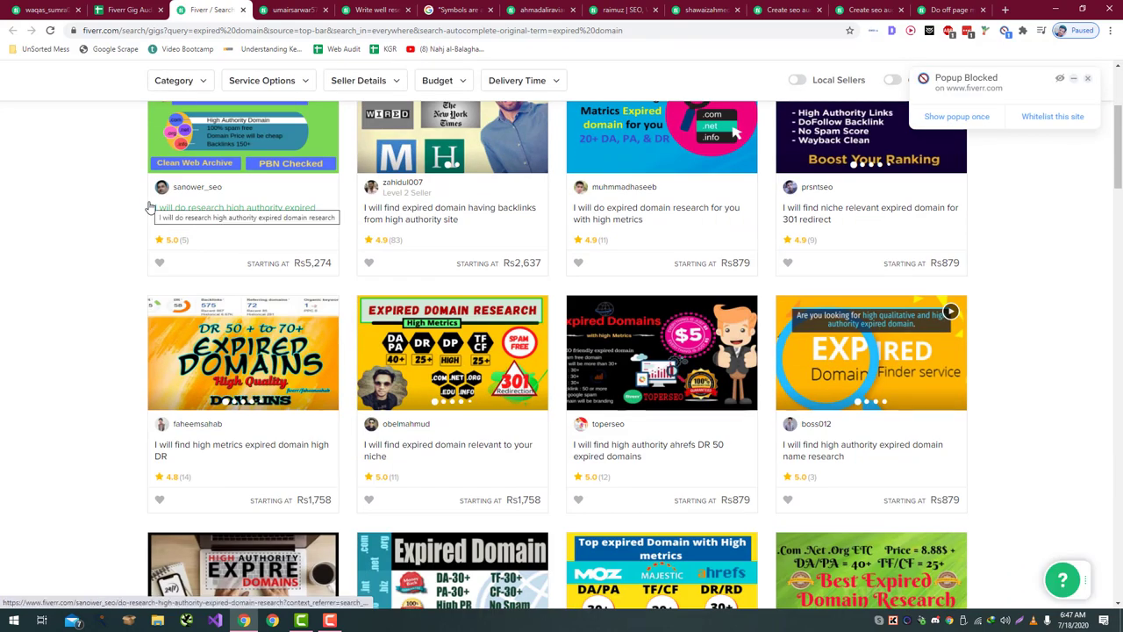
{"action": "left_click", "coordinate": [113, 12]}
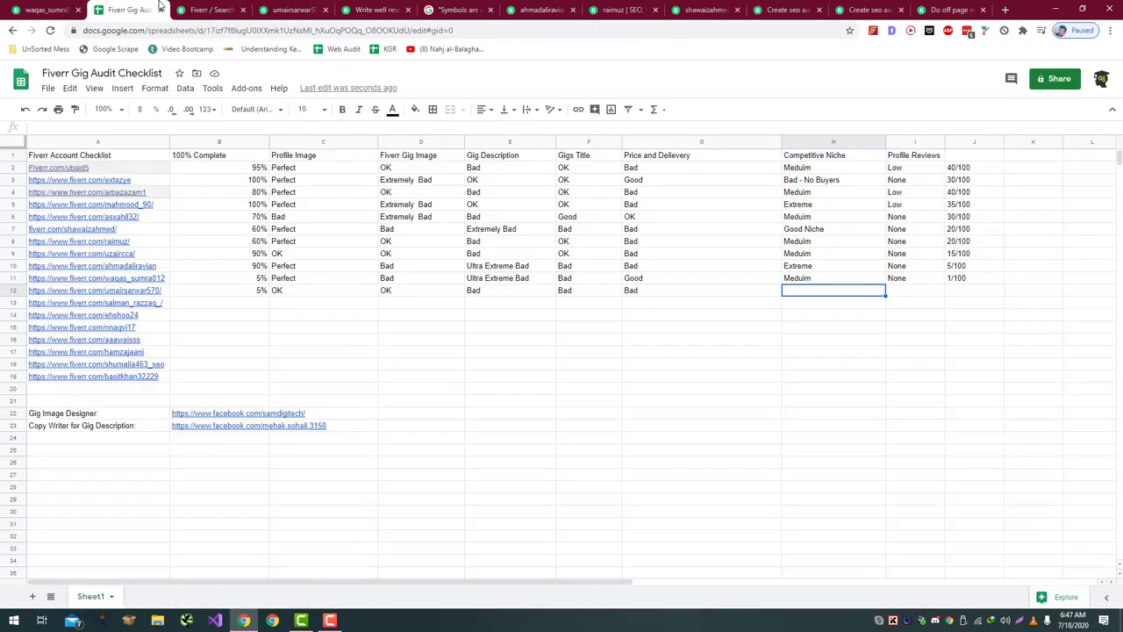
{"action": "left_click", "coordinate": [207, 9]}
{"action": "scroll", "coordinate": [168, 259], "scroll_direction": "up", "scroll_amount": 3}
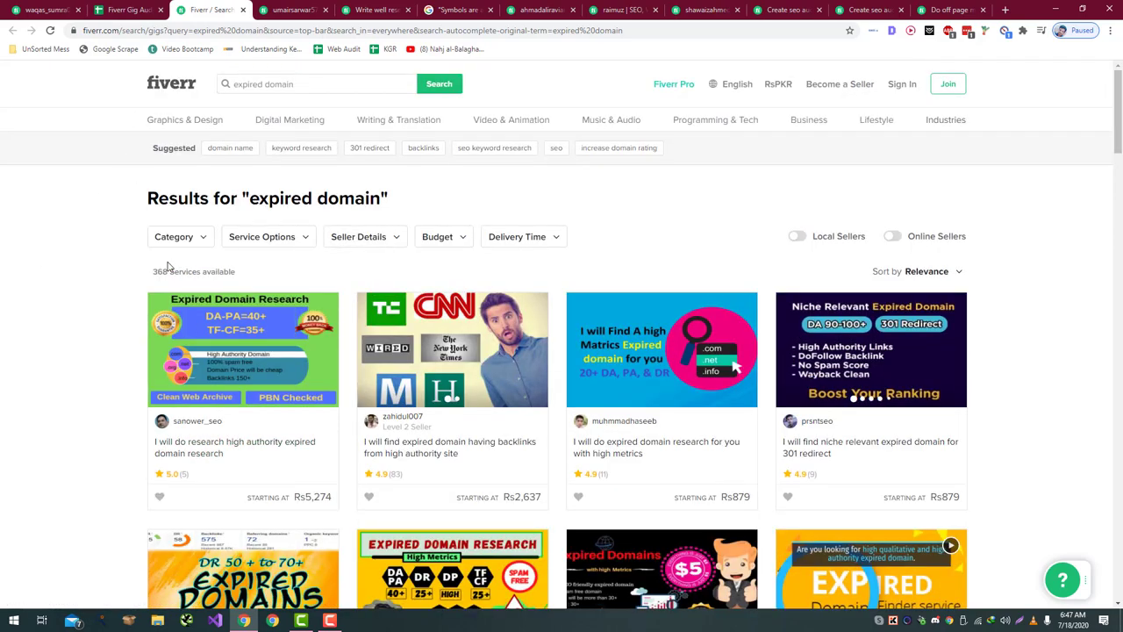
{"action": "scroll", "coordinate": [158, 318], "scroll_direction": "down", "scroll_amount": 3}
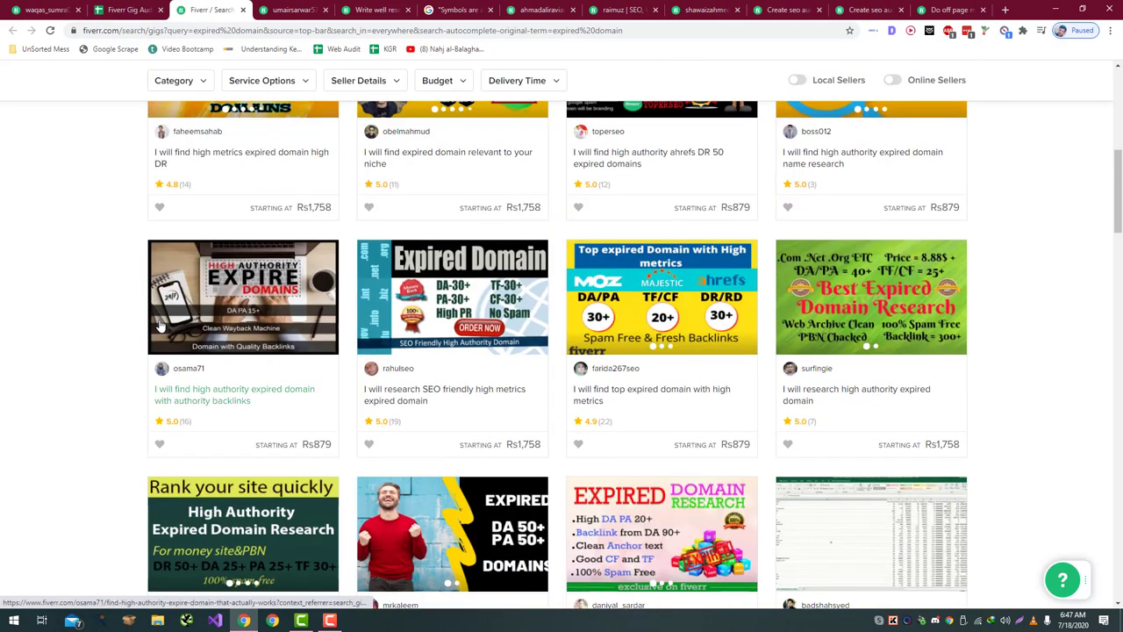
{"action": "scroll", "coordinate": [155, 318], "scroll_direction": "up", "scroll_amount": 3}
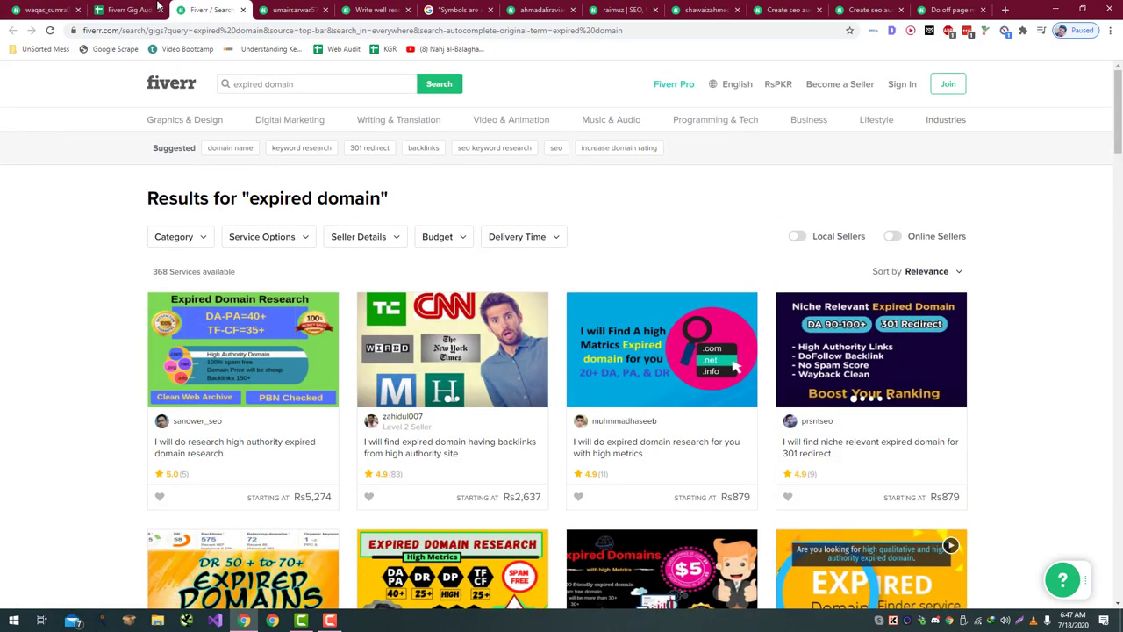
- Record Good Niche as row 12's Competitive Niche
{"action": "left_click", "coordinate": [131, 9]}
{"action": "type", "text": "Goo"}
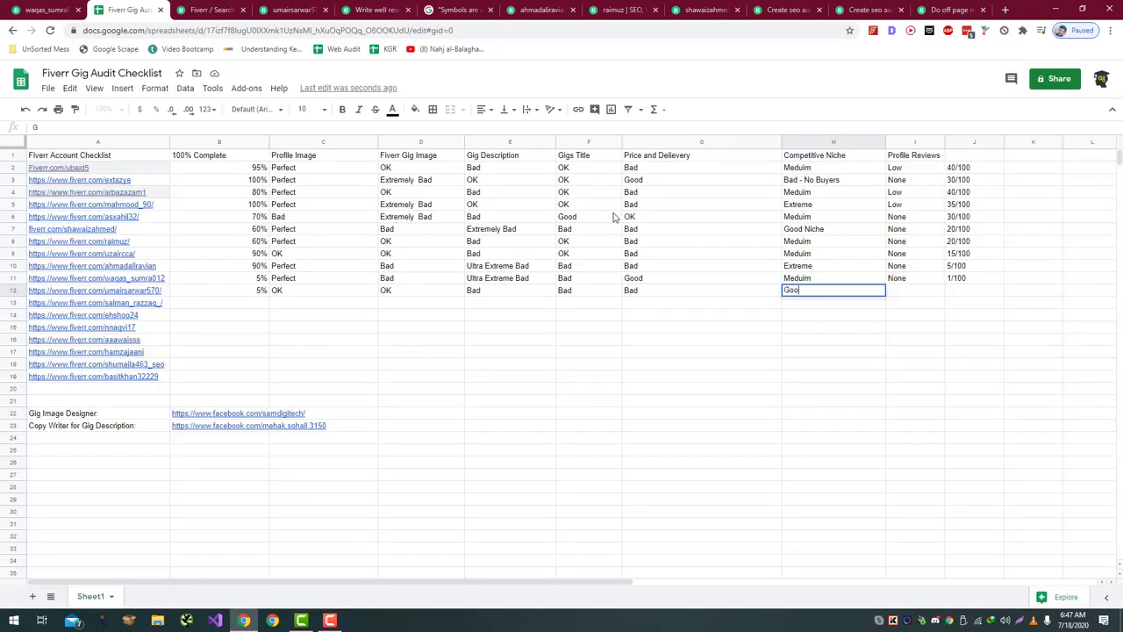
{"action": "type", "text": "d Niche"}
{"action": "key", "text": "Tab"}
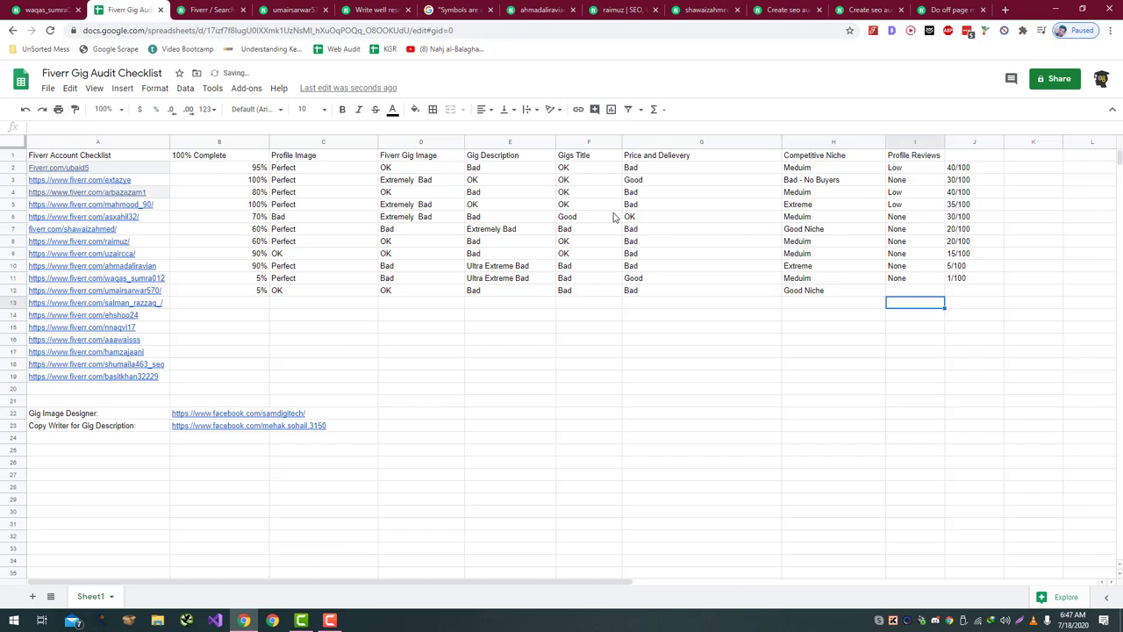
{"action": "mouse_move", "coordinate": [125, 269]}
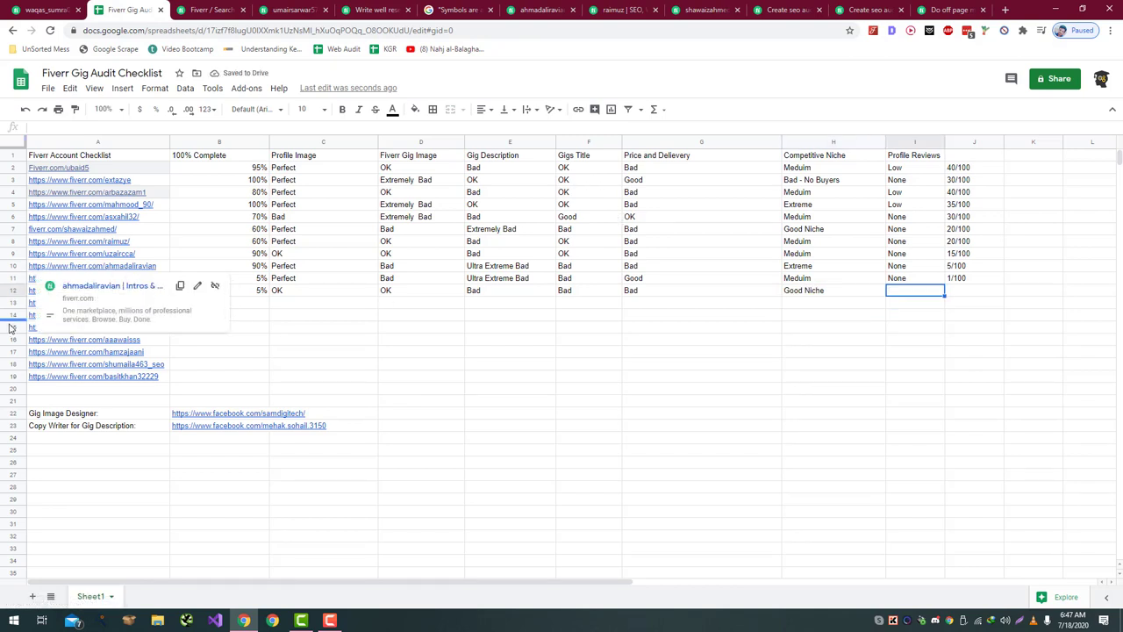
- Reopen row 12's seller profile from the A12 link to check its reviews
{"action": "left_click", "coordinate": [421, 293]}
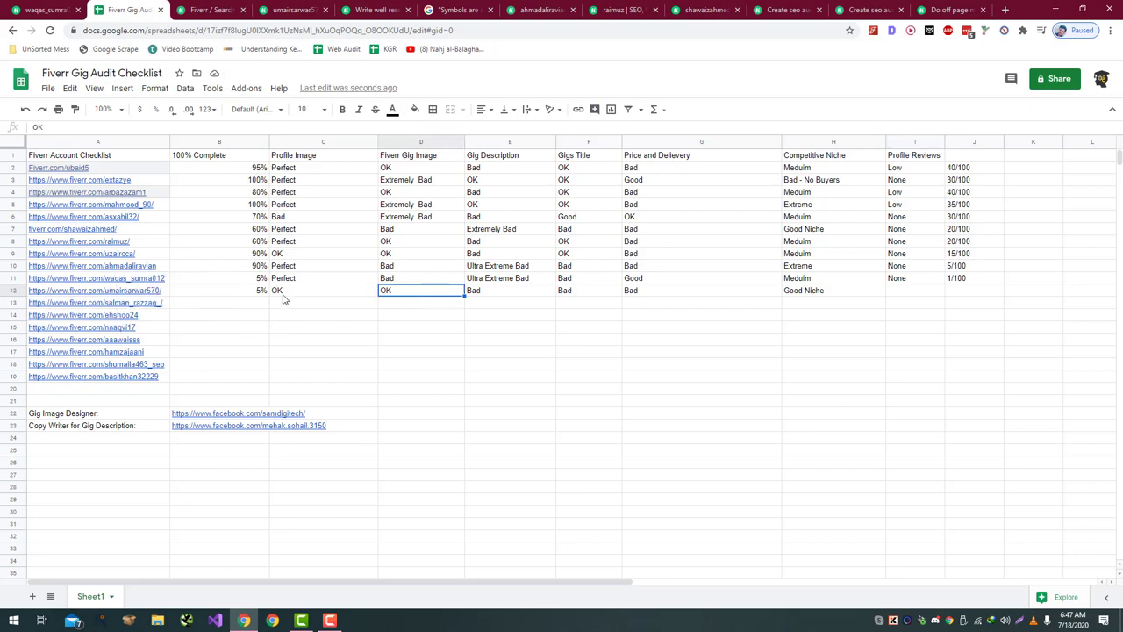
{"action": "left_click", "coordinate": [151, 290]}
{"action": "left_click", "coordinate": [209, 12]}
{"action": "left_click", "coordinate": [211, 30]}
{"action": "type", "text": "https://www.fiverr.com/umairsarwar570"}
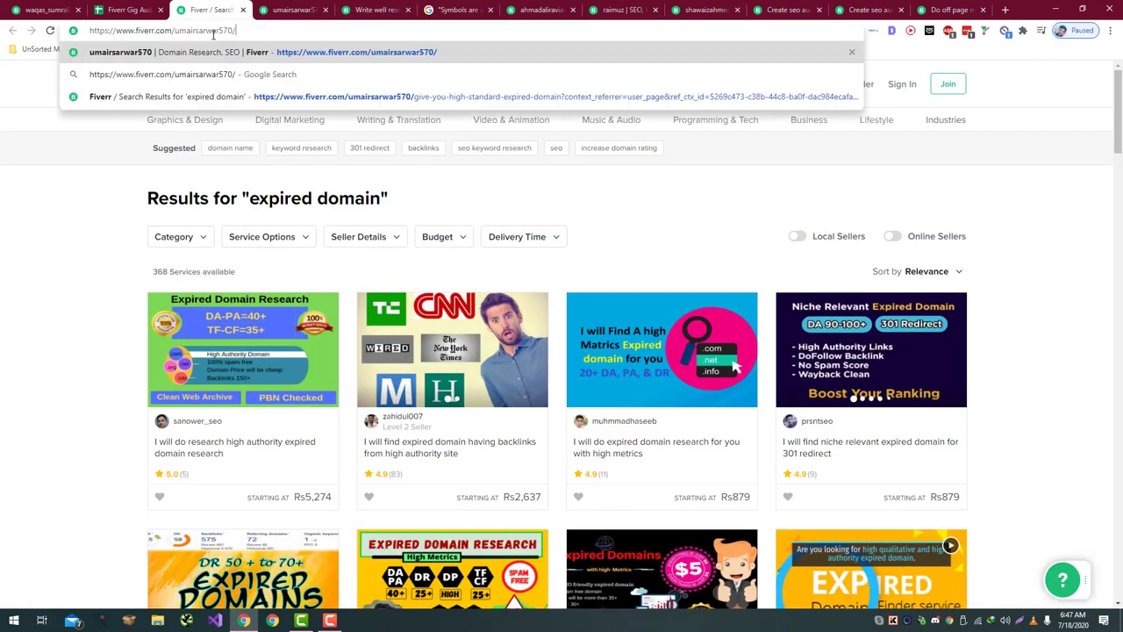
{"action": "key", "text": "Return"}
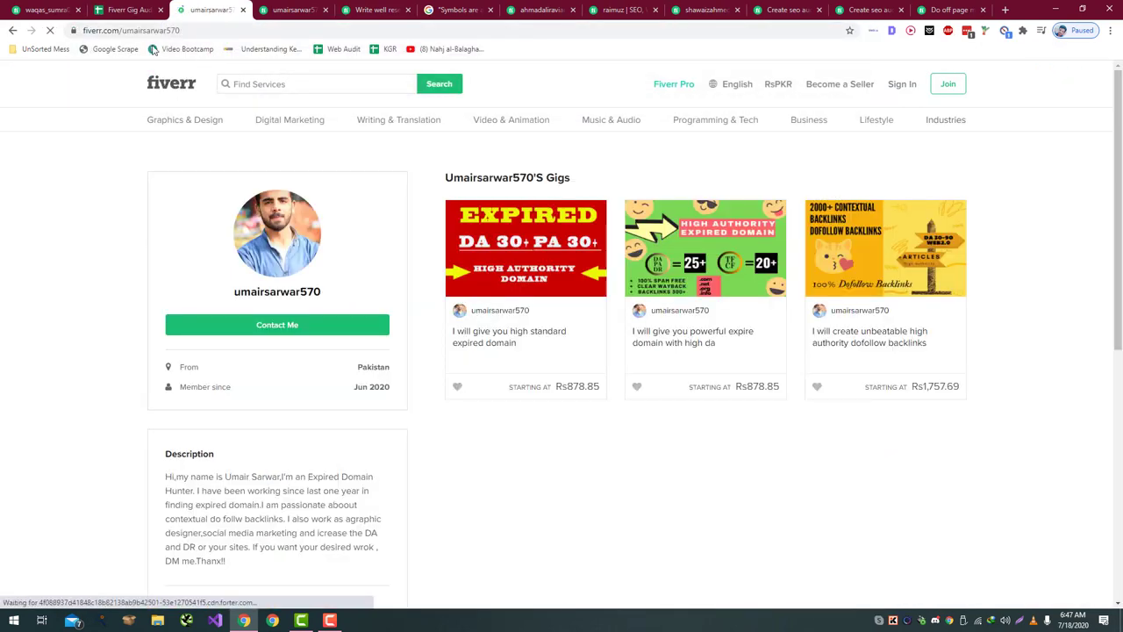
{"action": "left_click", "coordinate": [124, 9]}
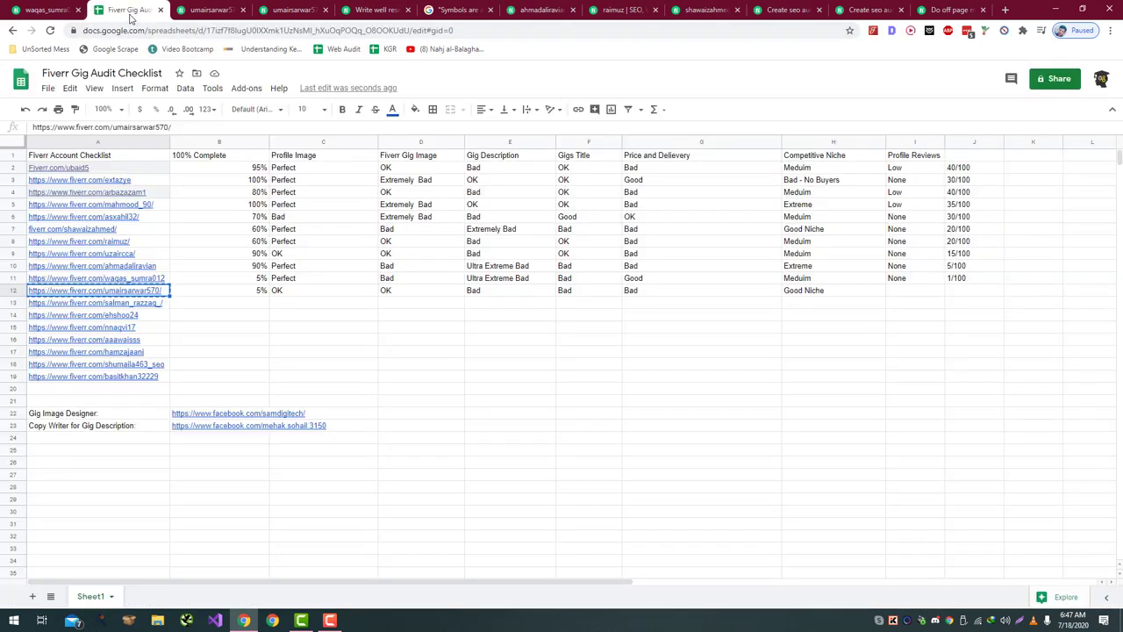
{"action": "left_click", "coordinate": [202, 8]}
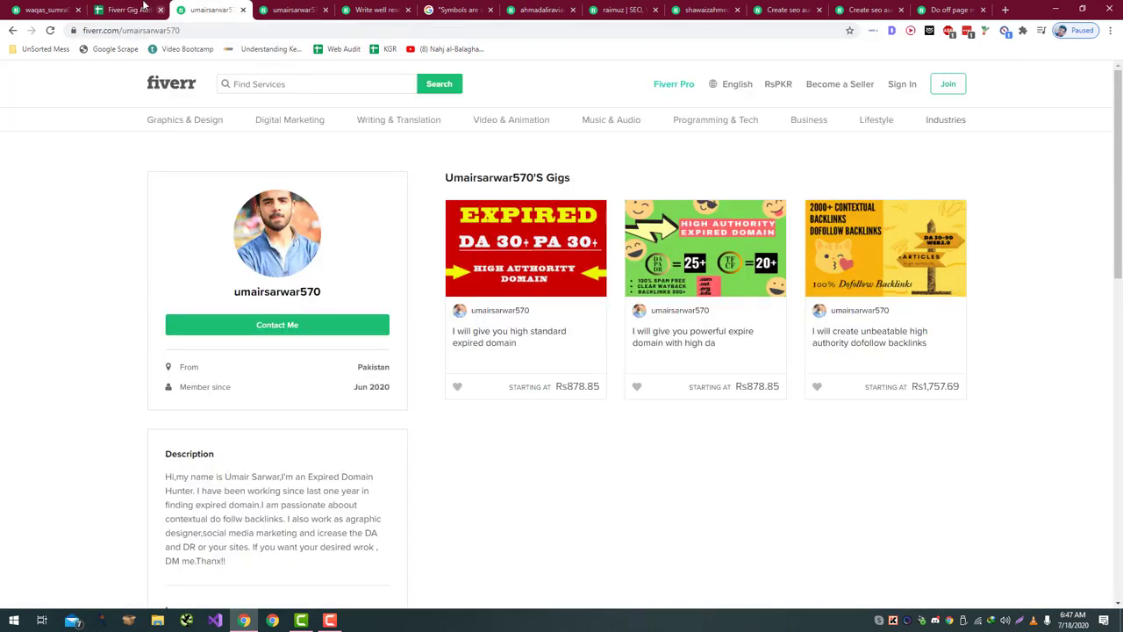
{"action": "left_click", "coordinate": [143, 12]}
{"action": "key", "text": "ctrl+c"}
- Enter None for Profile Reviews in I12 and a 6/100 score in J12, revised from 10/100
{"action": "left_click", "coordinate": [911, 294]}
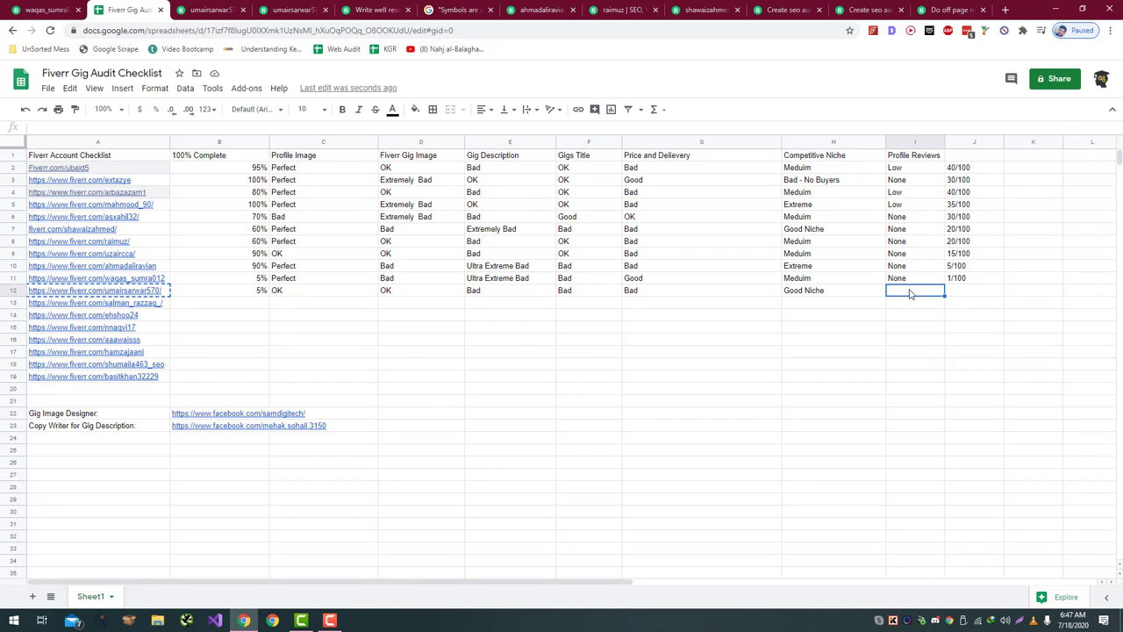
{"action": "type", "text": "N"}
{"action": "key", "text": "Return"}
{"action": "left_click", "coordinate": [964, 294]}
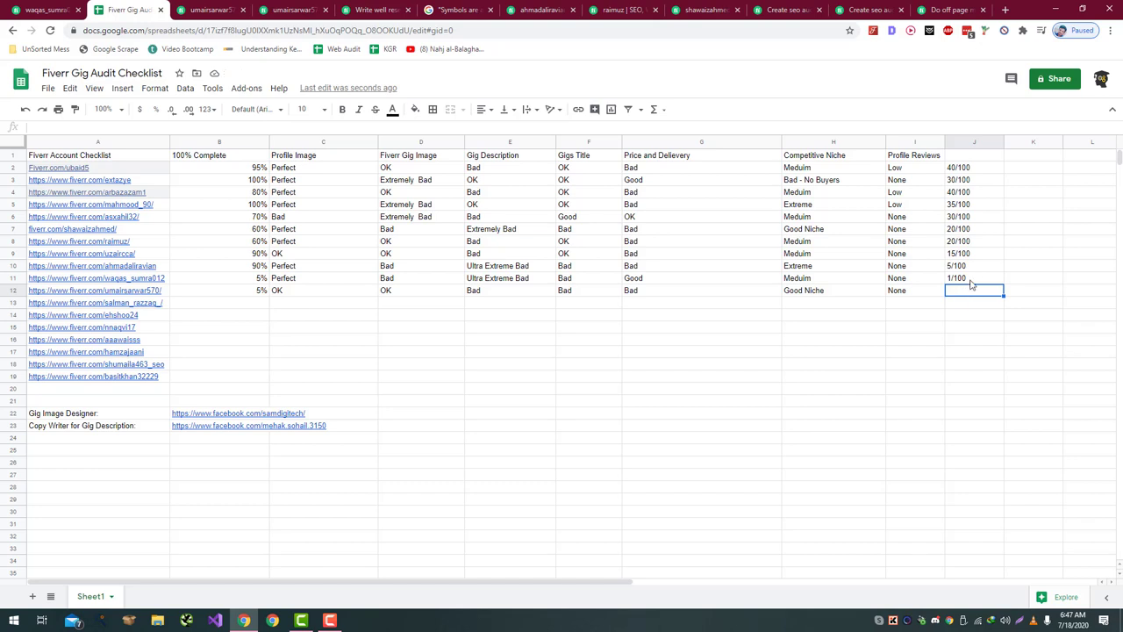
{"action": "type", "text": "10/100"}
{"action": "key", "text": "Return"}
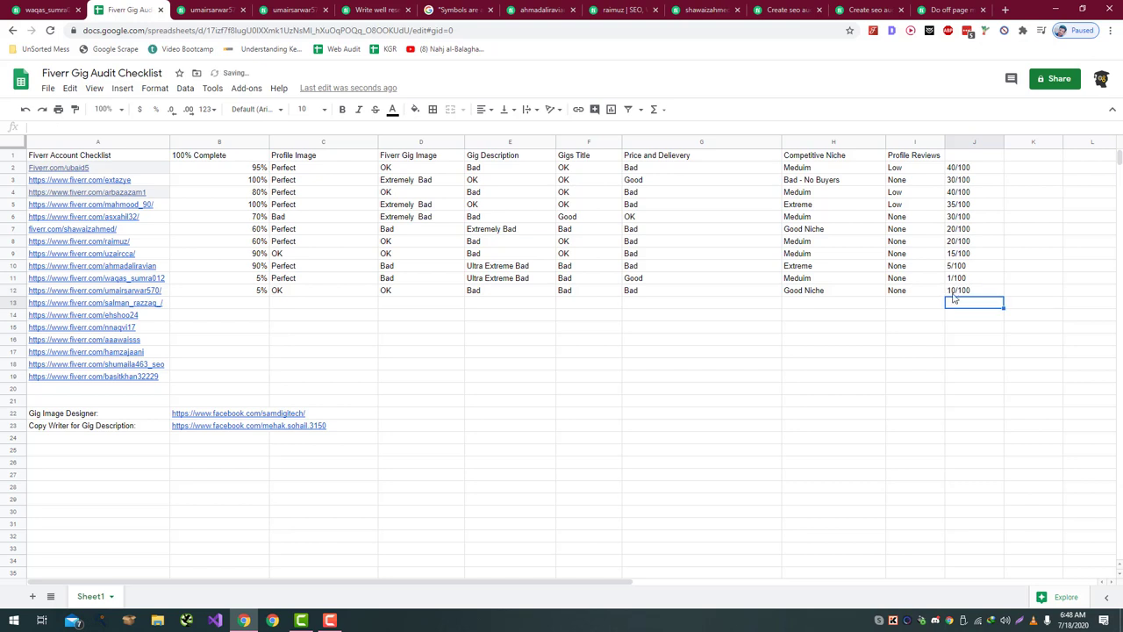
{"action": "left_click", "coordinate": [952, 294]}
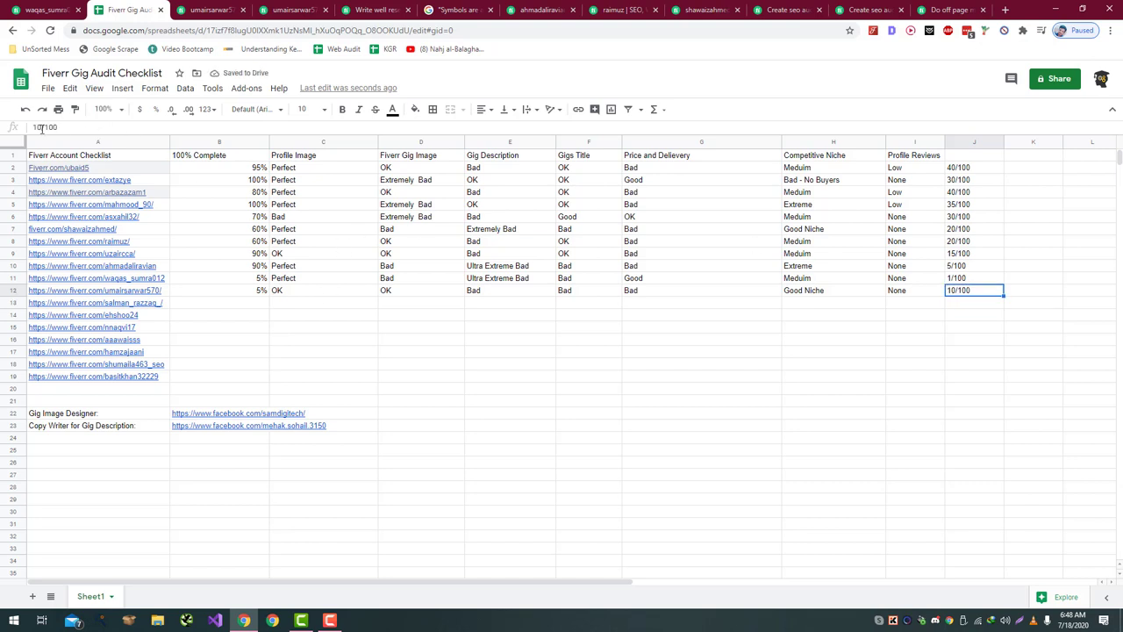
{"action": "left_click_drag", "start_coordinate": [41, 129], "coordinate": [3, 129]}
{"action": "type", "text": "6"}
{"action": "key", "text": "Return"}
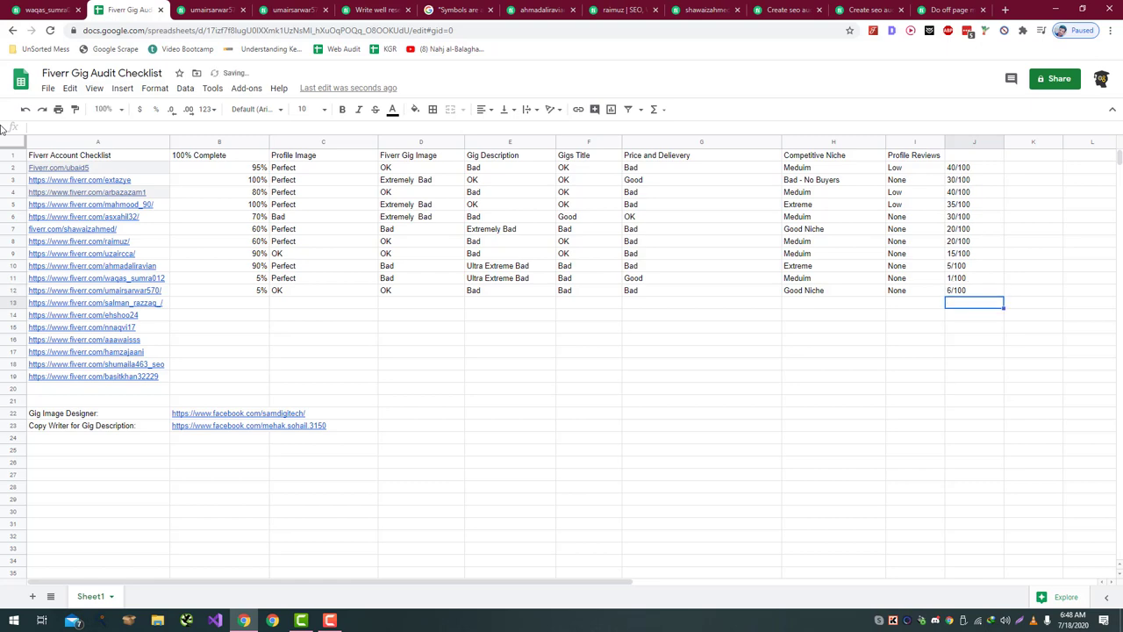
{"action": "left_click", "coordinate": [118, 303]}
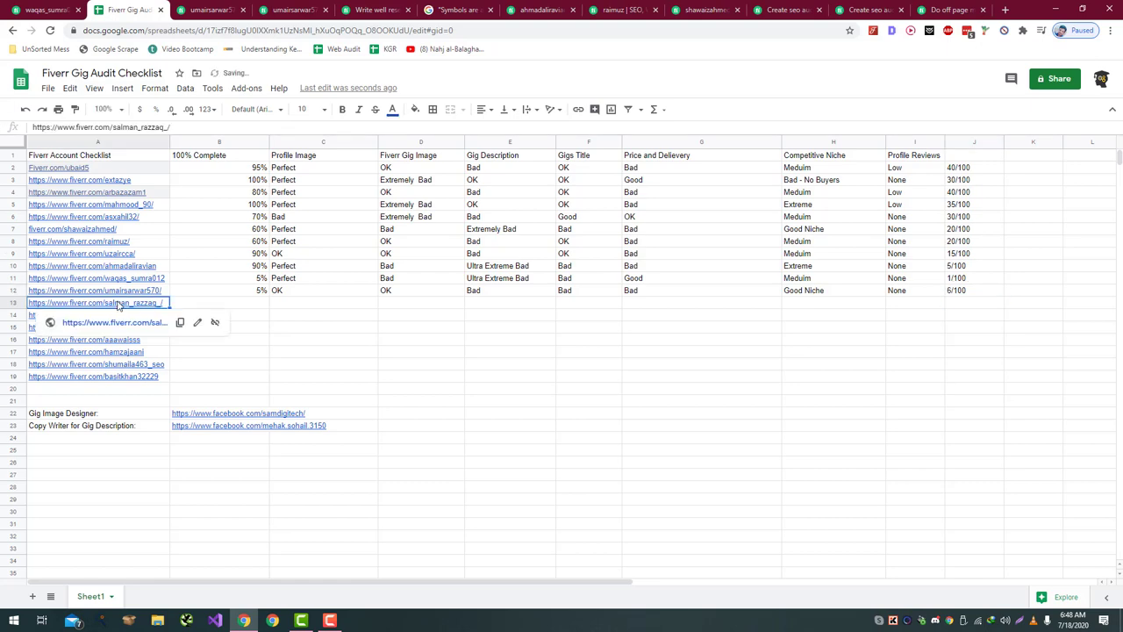
{"action": "left_click", "coordinate": [200, 5]}
{"action": "key", "text": "ctrl+l"}
{"action": "key", "text": "ctrl+v"}
{"action": "key", "text": "Return"}
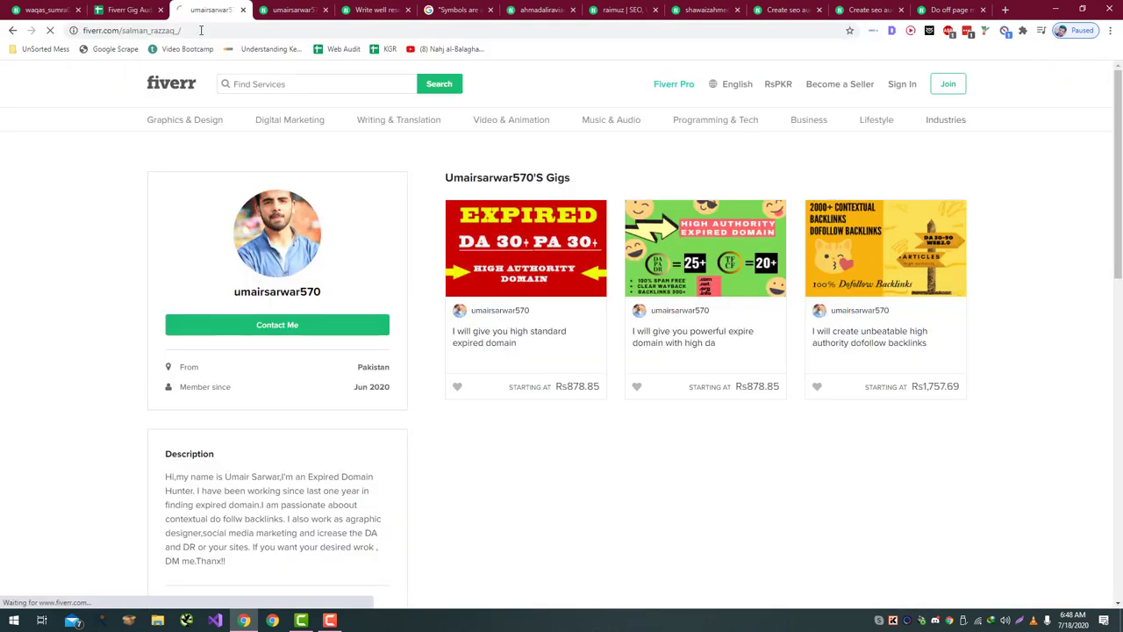
{"action": "left_click", "coordinate": [151, 6]}
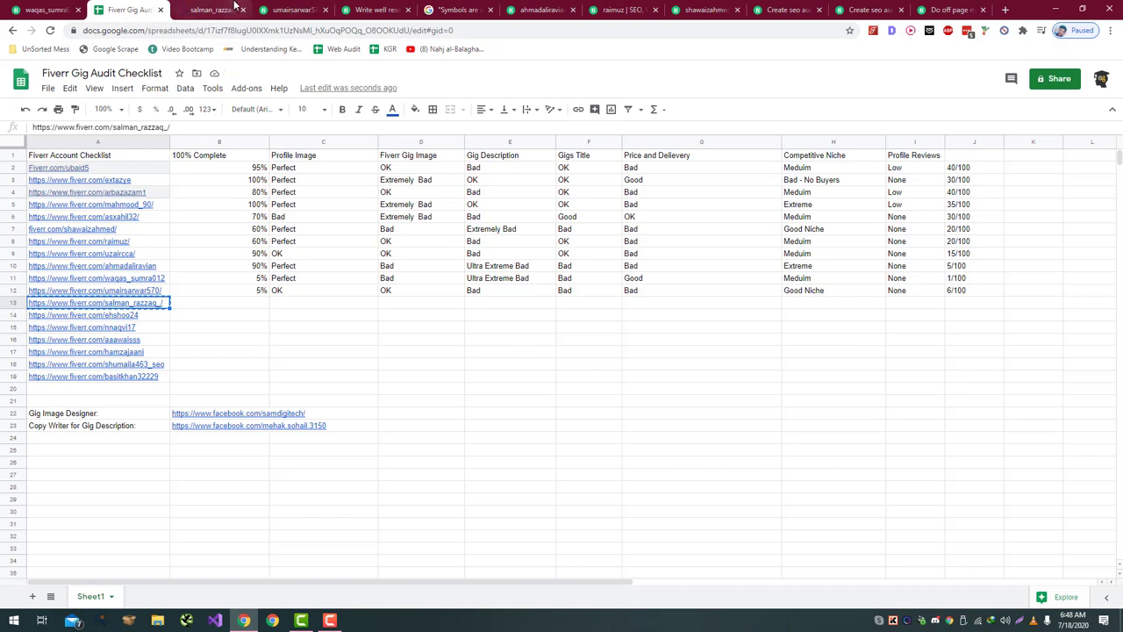
{"action": "left_click", "coordinate": [230, 7]}
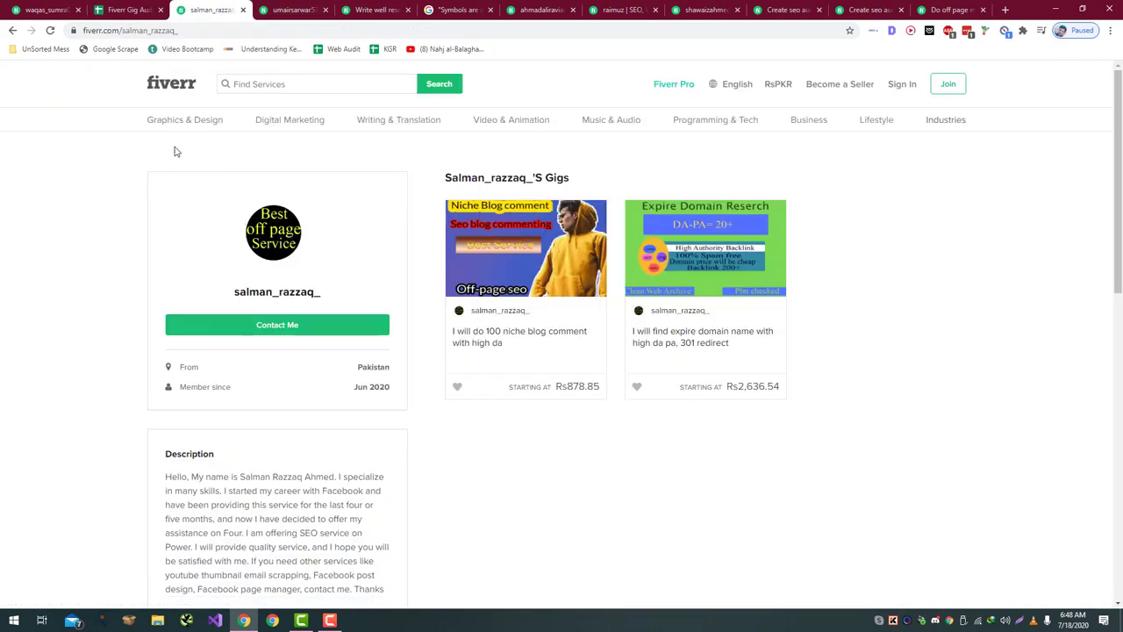
{"action": "left_click", "coordinate": [96, 5]}
{"action": "left_click", "coordinate": [220, 306]}
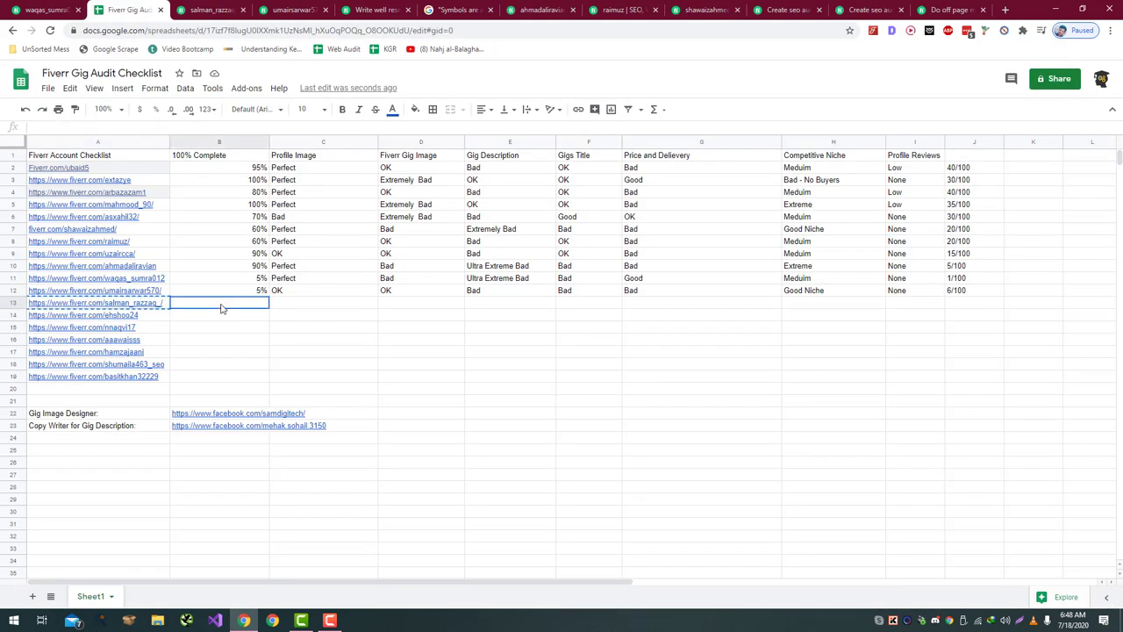
{"action": "left_click", "coordinate": [263, 9]}
{"action": "left_click", "coordinate": [182, 7]}
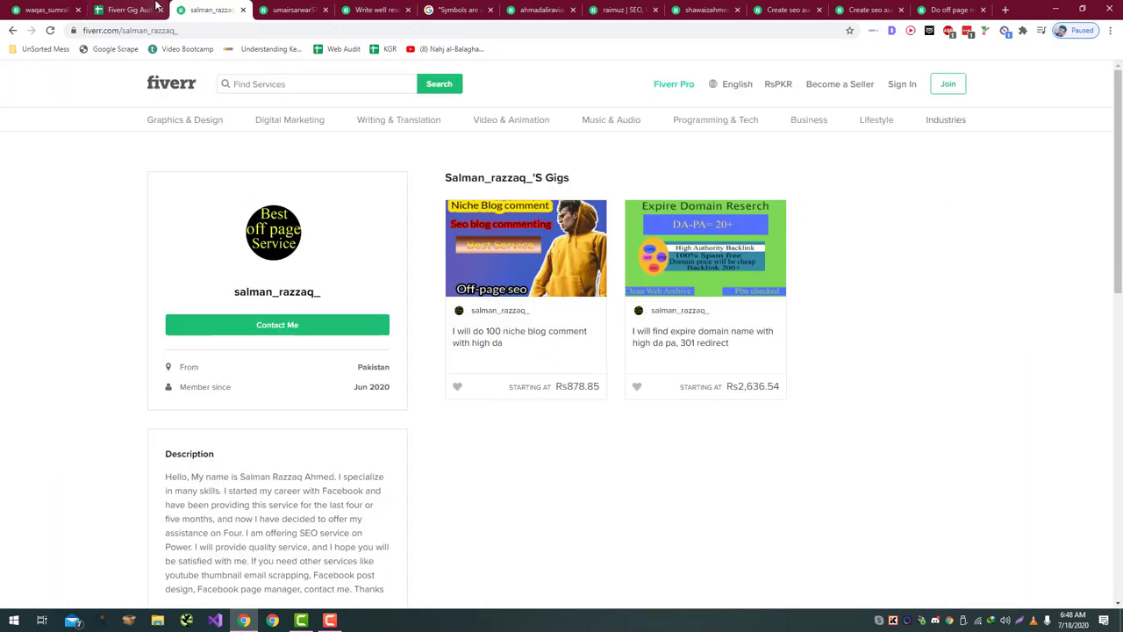
{"action": "scroll", "coordinate": [296, 347], "scroll_direction": "down", "scroll_amount": 2}
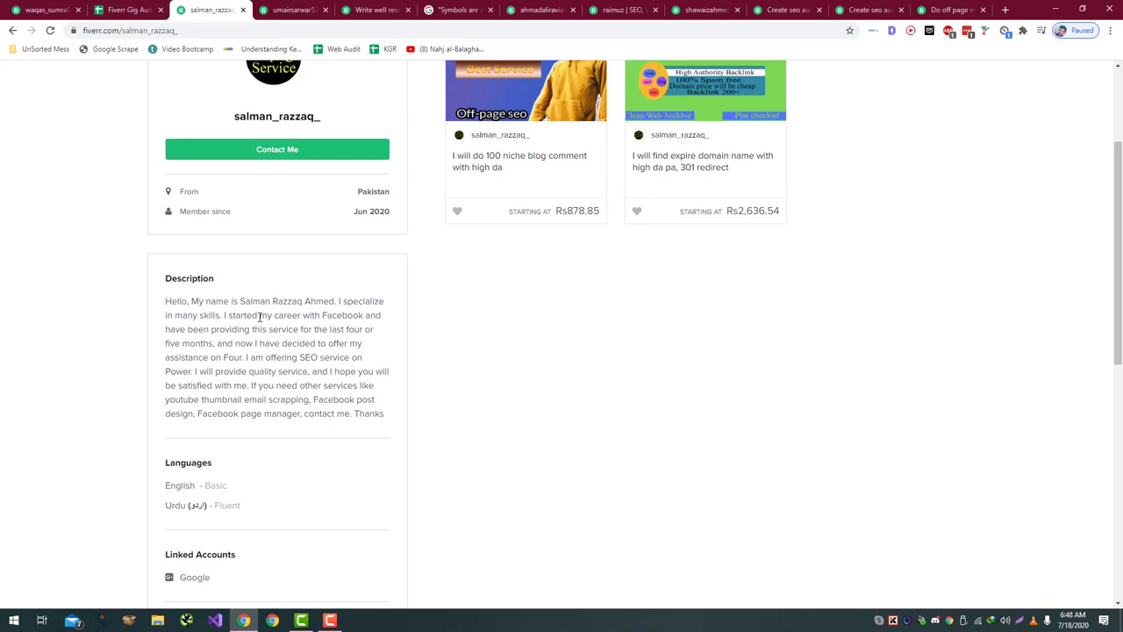
{"action": "left_click_drag", "start_coordinate": [261, 317], "coordinate": [239, 326]}
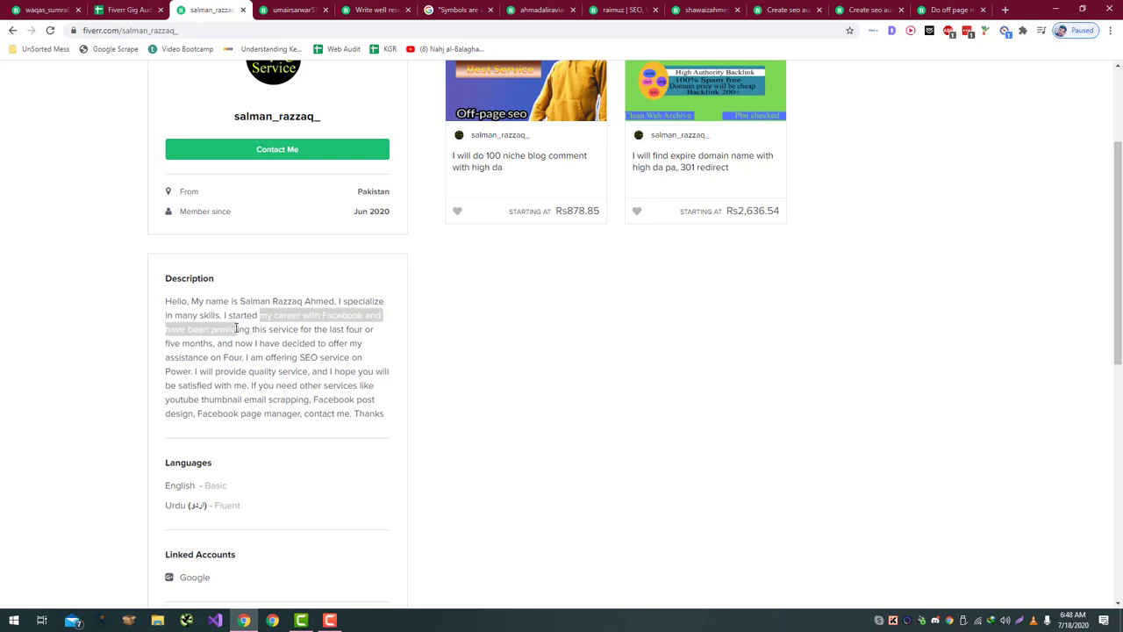
{"action": "left_click_drag", "start_coordinate": [235, 329], "coordinate": [232, 329]}
{"action": "left_click", "coordinate": [233, 328]}
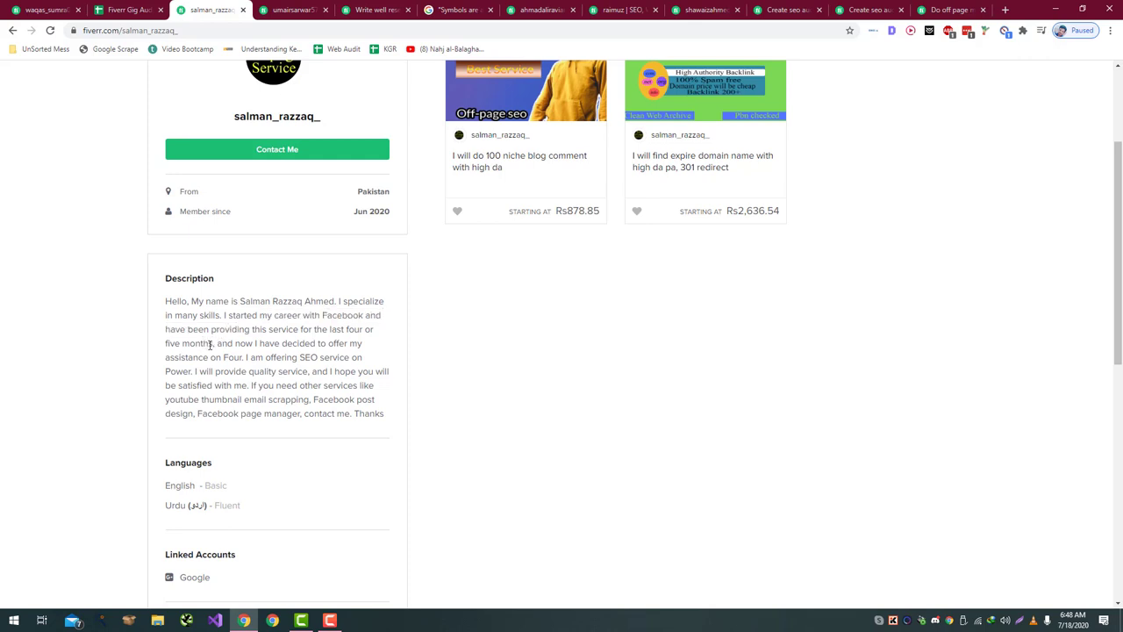
{"action": "left_click_drag", "start_coordinate": [211, 345], "coordinate": [368, 328]}
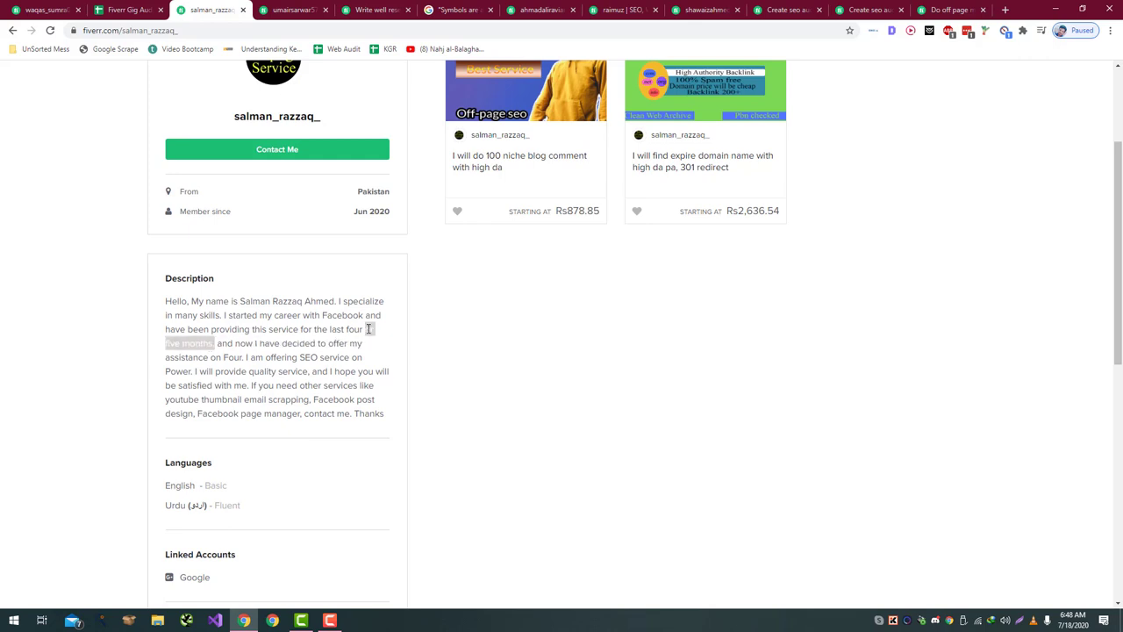
{"action": "left_click", "coordinate": [369, 330]}
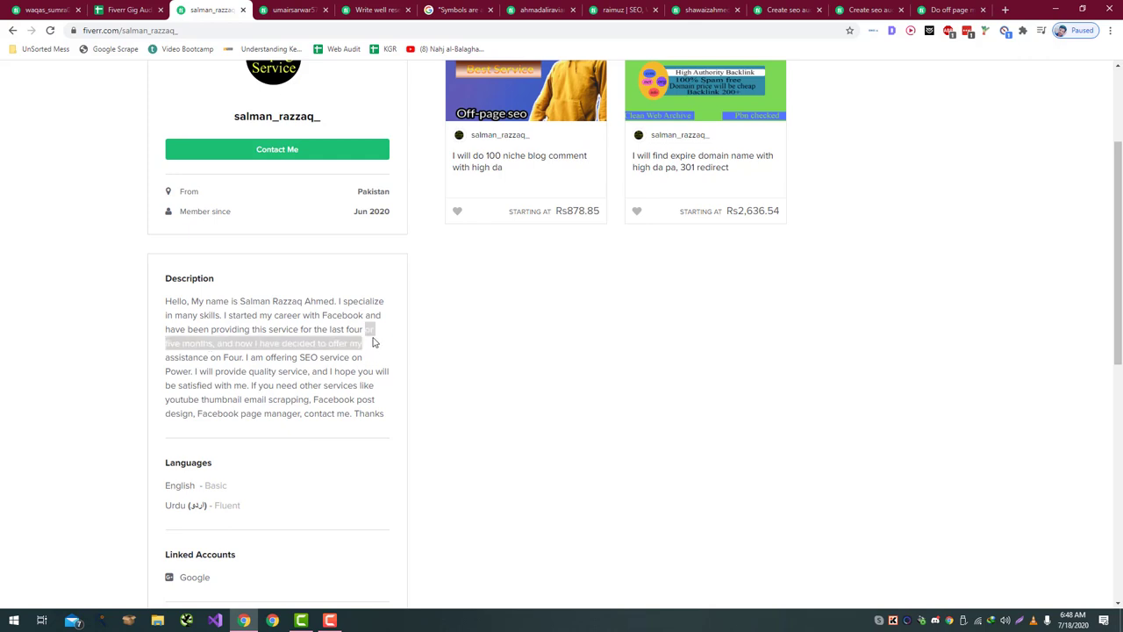
{"action": "left_click", "coordinate": [372, 330]}
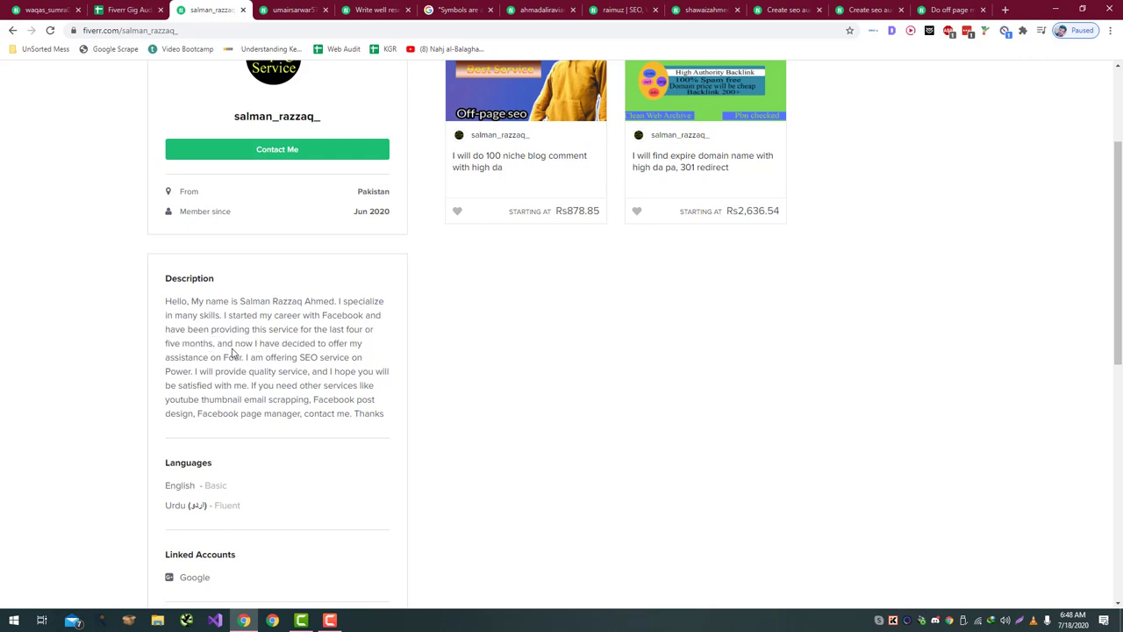
{"action": "left_click_drag", "start_coordinate": [213, 343], "coordinate": [250, 359]}
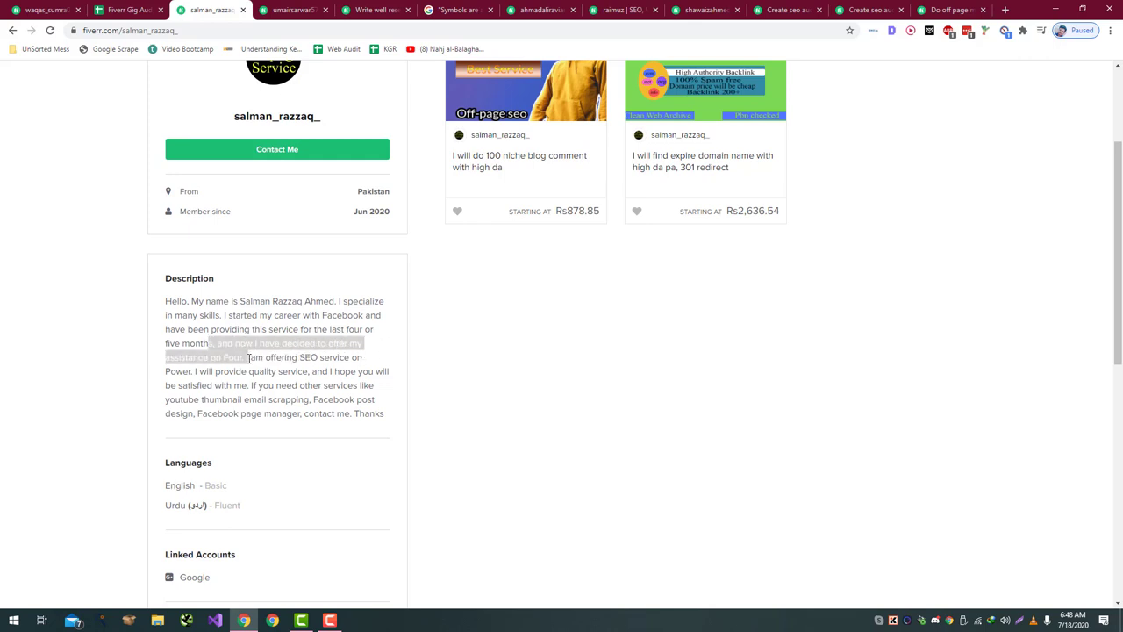
{"action": "double_click", "coordinate": [225, 360]}
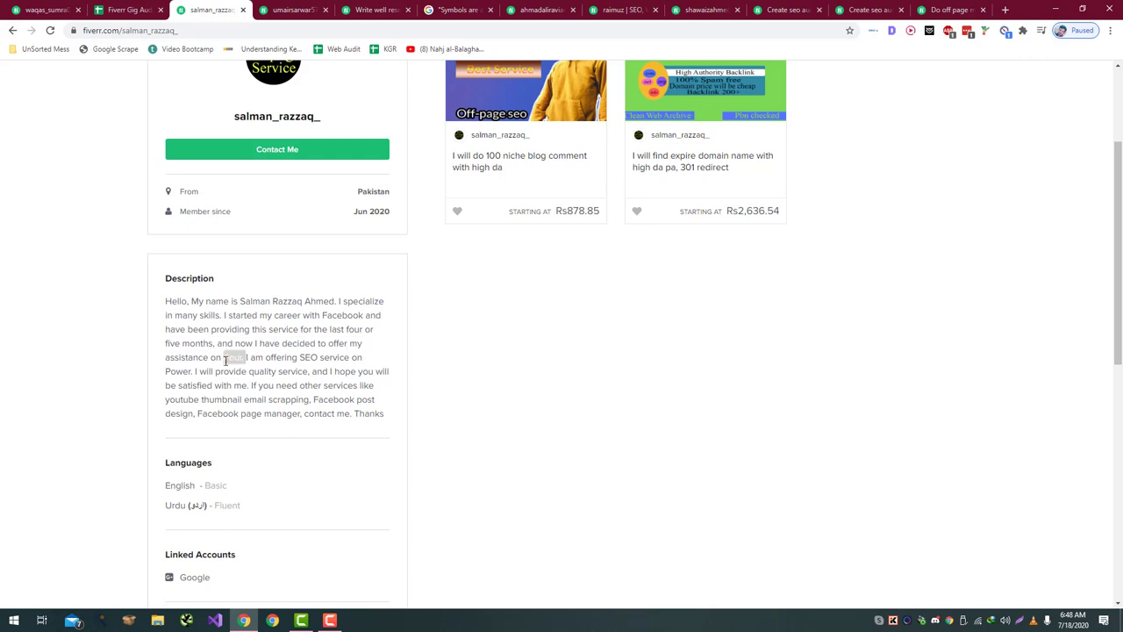
{"action": "left_click", "coordinate": [128, 10]}
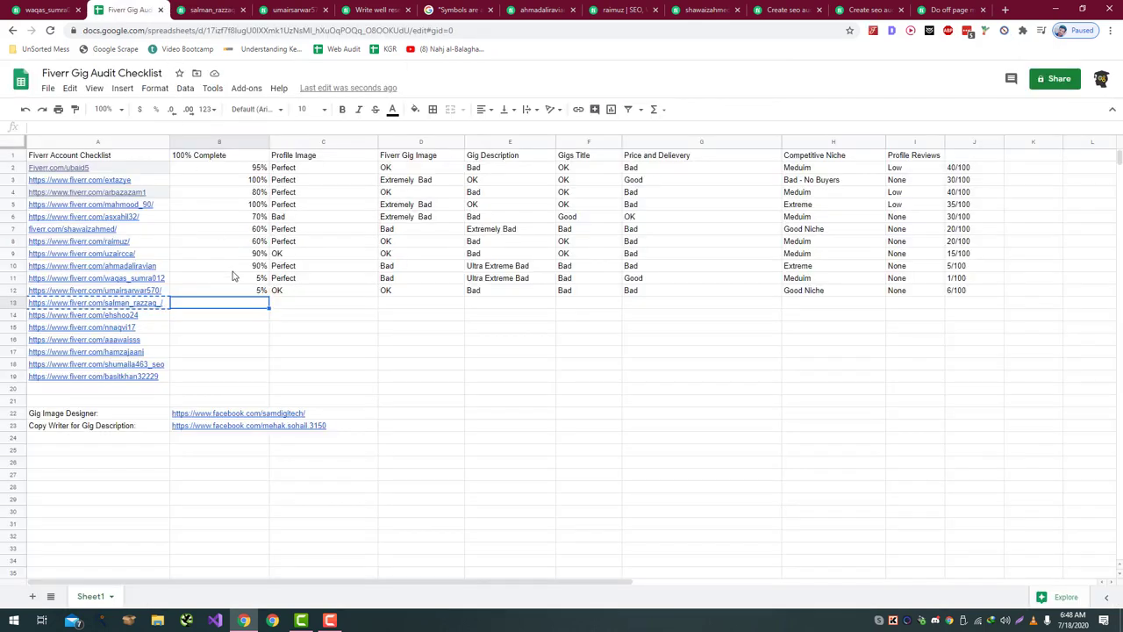
- Enter a 1% score in B13, then check the seller's Fiverr profile before rating C13
{"action": "type", "text": "1"}
{"action": "key", "text": "Return"}
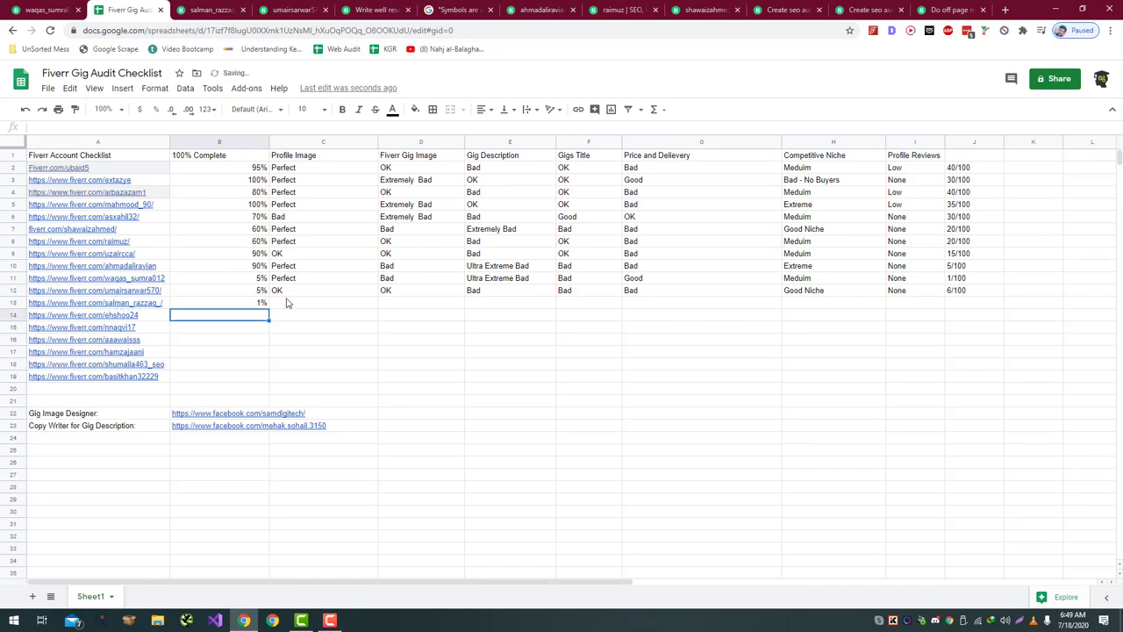
{"action": "left_click", "coordinate": [286, 303]}
{"action": "left_click", "coordinate": [195, 8]}
{"action": "scroll", "coordinate": [421, 186], "scroll_direction": "up", "scroll_amount": 2}
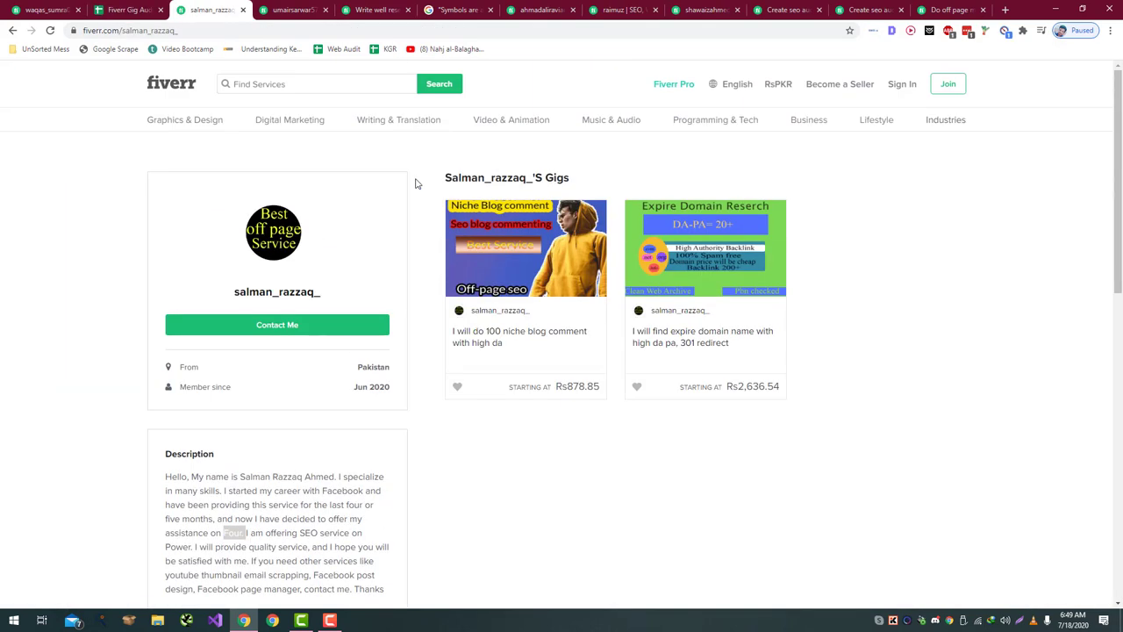
{"action": "left_click", "coordinate": [140, 10]}
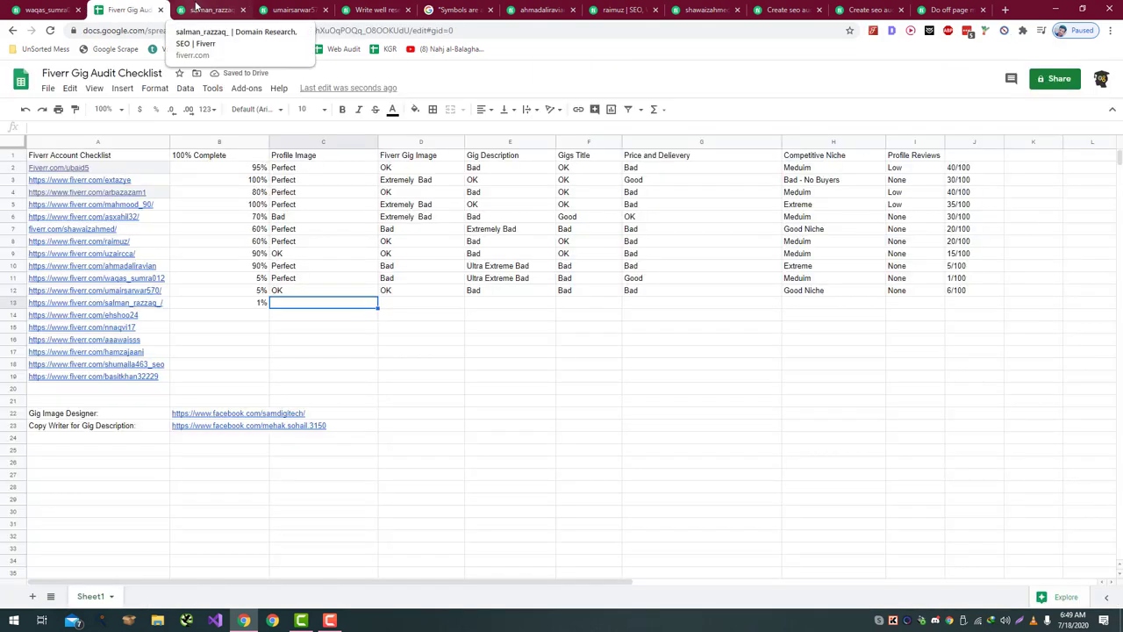
{"action": "left_click", "coordinate": [195, 10]}
{"action": "left_click", "coordinate": [103, 30]}
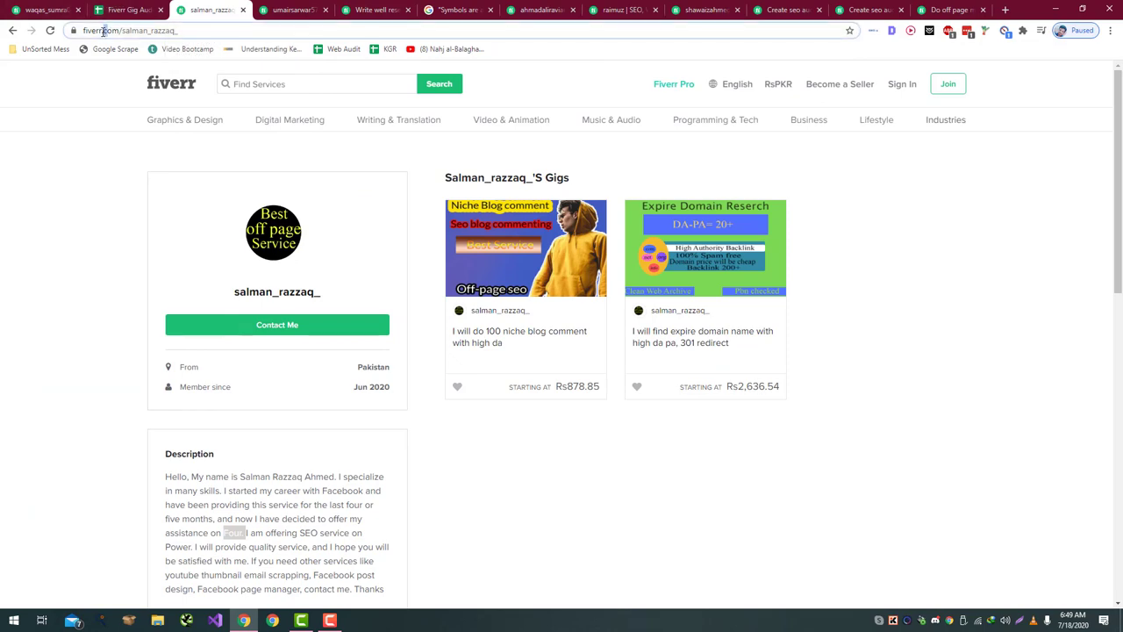
{"action": "left_click", "coordinate": [136, 10]}
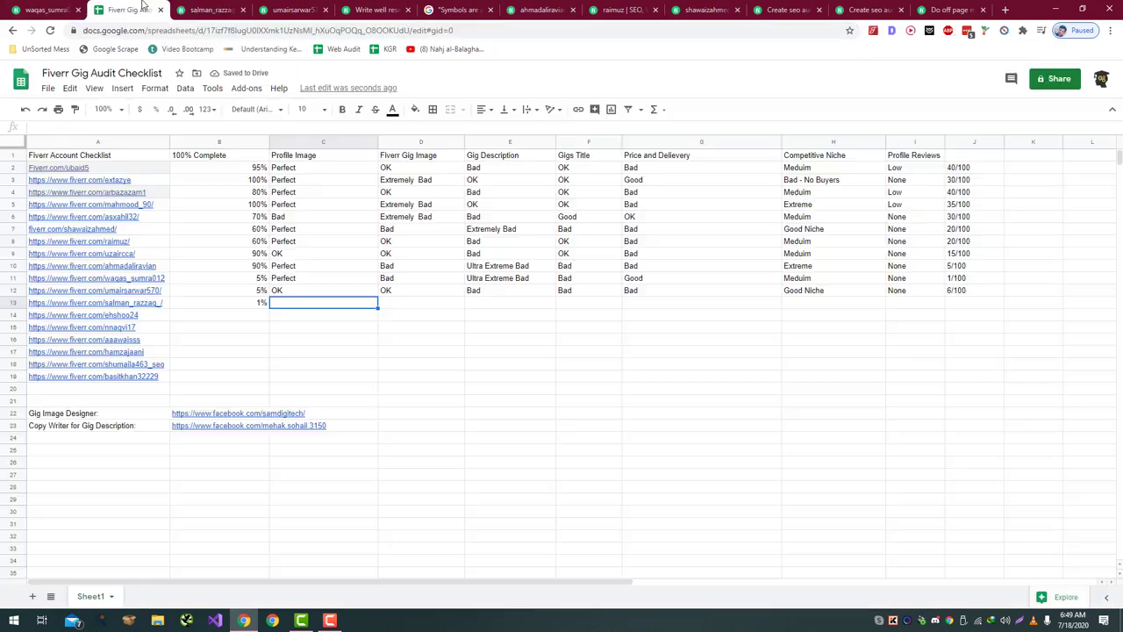
{"action": "left_click", "coordinate": [200, 10]}
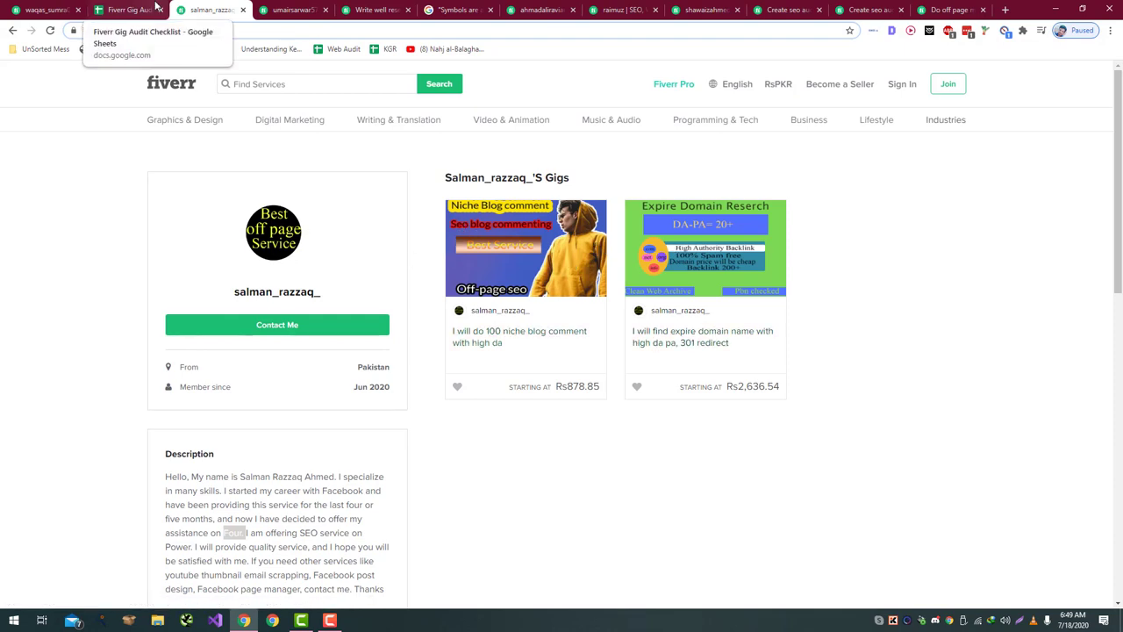
{"action": "left_click", "coordinate": [156, 7]}
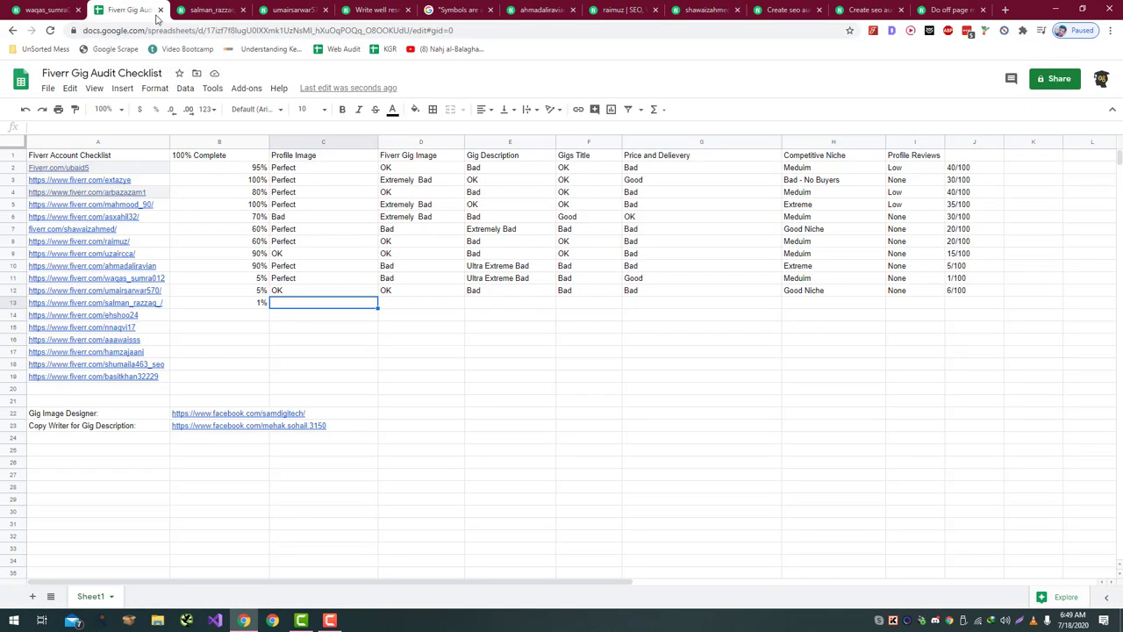
- Rate the profile image in C13 as Extremely Bad, replacing an initial Bad
{"action": "type", "text": "Bad"}
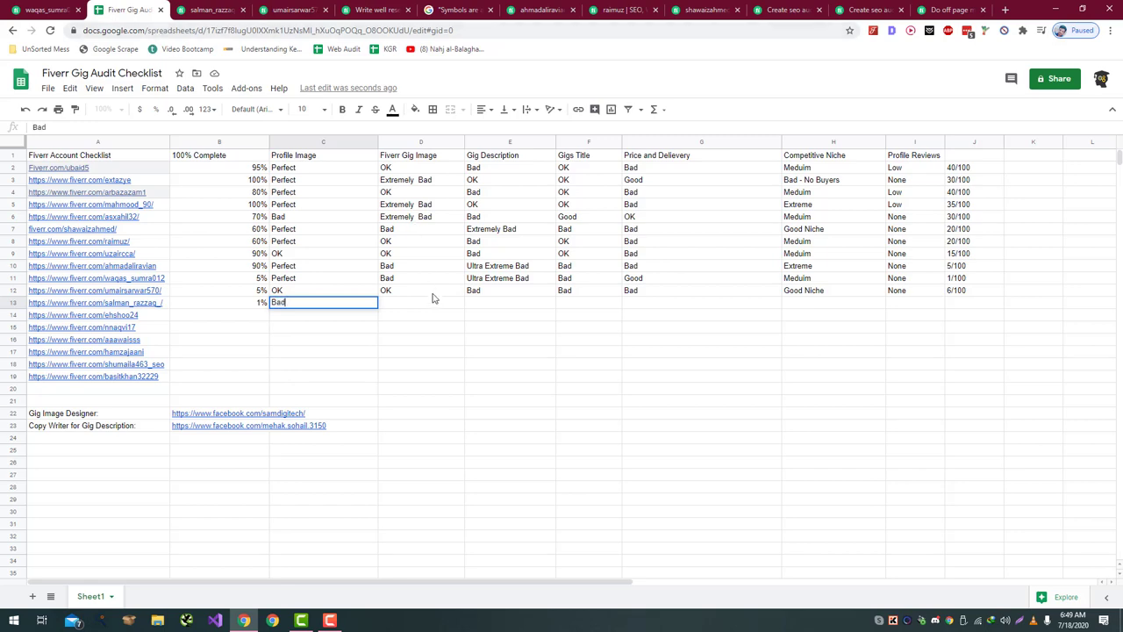
{"action": "left_click", "coordinate": [206, 10]}
{"action": "left_click", "coordinate": [132, 10]}
{"action": "key", "text": "BackSpace"}
{"action": "key", "text": "BackSpace"}
{"action": "key", "text": "BackSpace"}
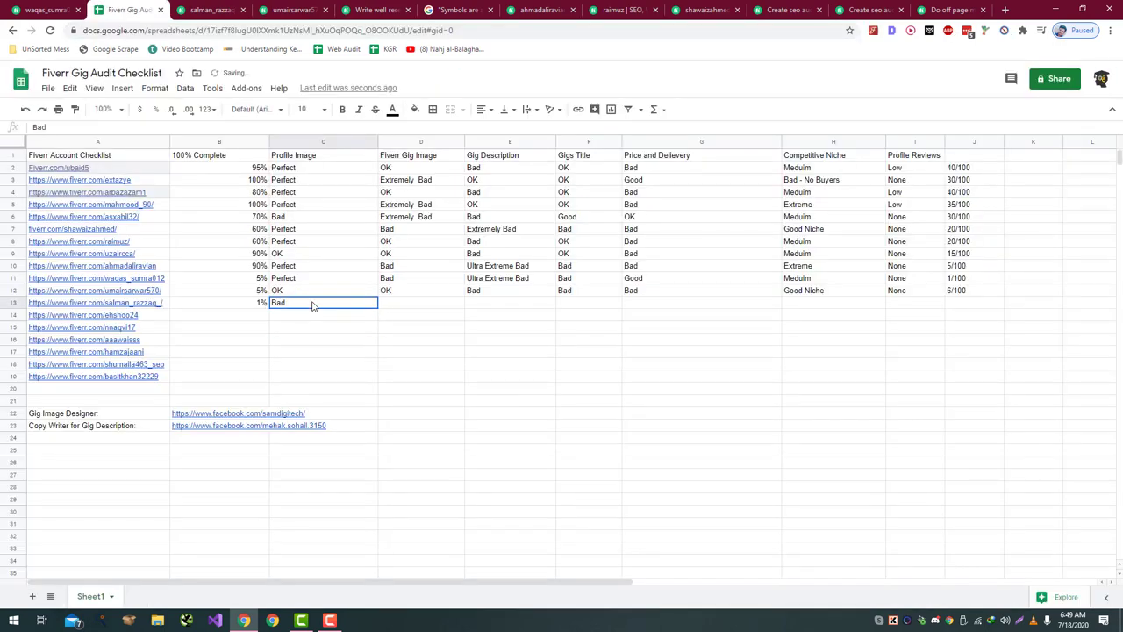
{"action": "type", "text": "Extreme"}
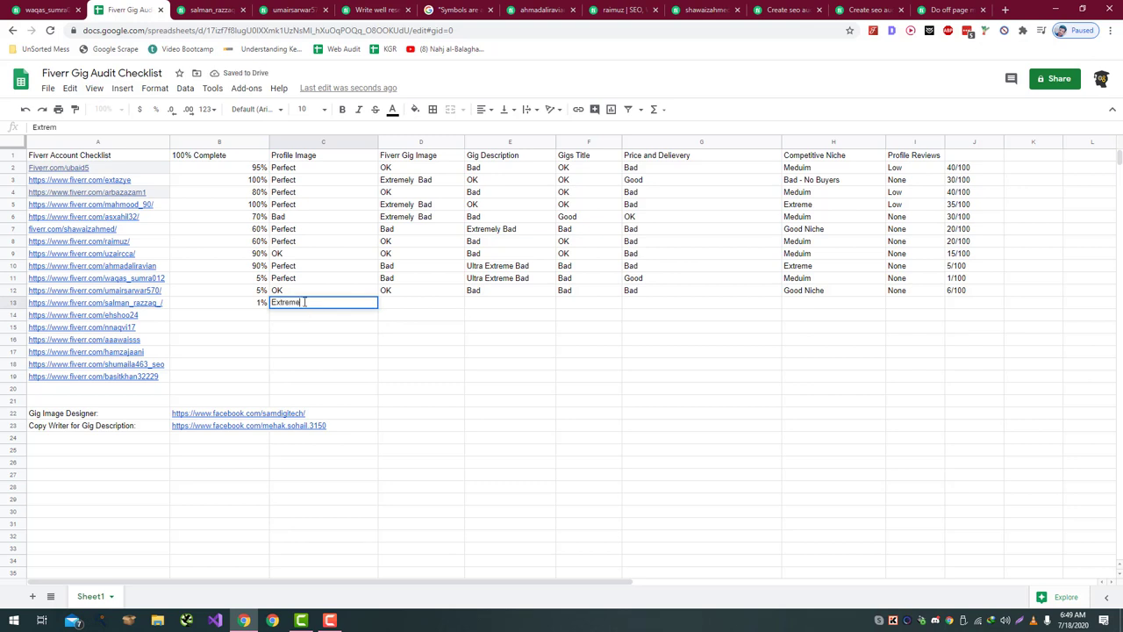
{"action": "type", "text": "ly Bad"}
{"action": "key", "text": "Return"}
- Rate the gig image in D13 as Extremely Bad after comparing with the Fiverr profile
{"action": "key", "text": "Up"}
{"action": "key", "text": "Right"}
{"action": "key", "text": "ctrl+Tab"}
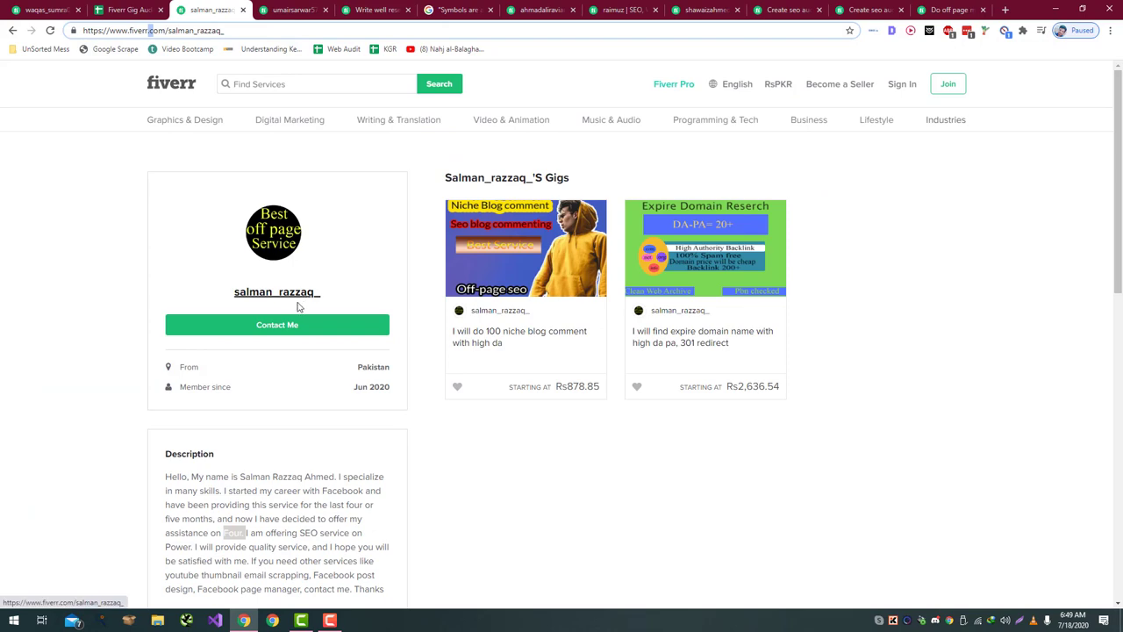
{"action": "key", "text": "ctrl+shift+Tab"}
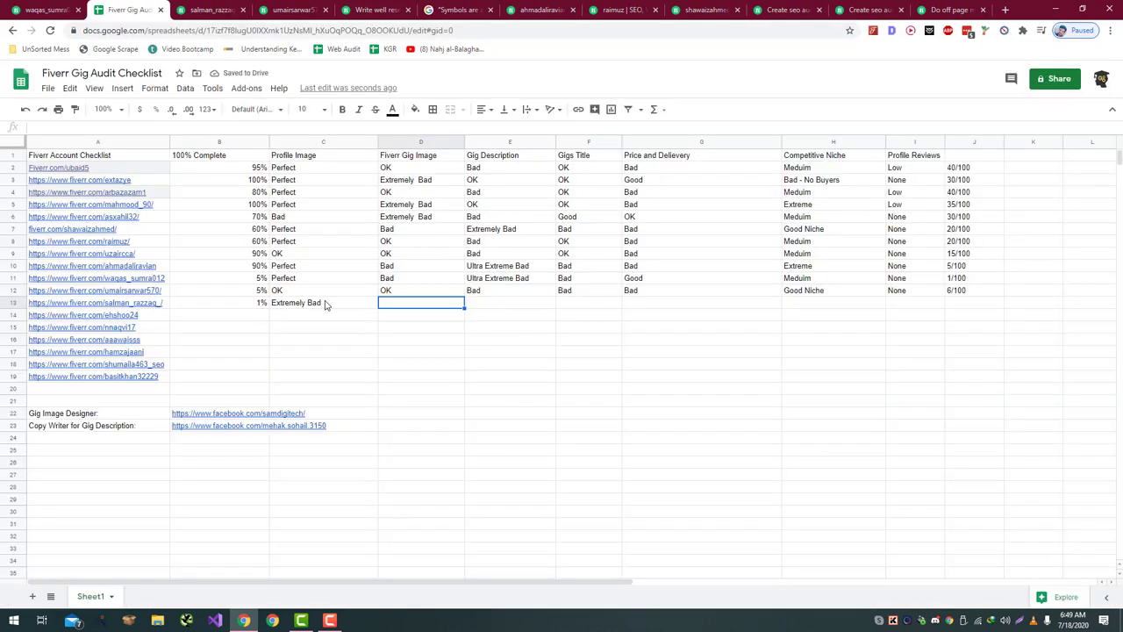
{"action": "key", "text": "ctrl+Tab"}
{"action": "key", "text": "ctrl+shift+Tab"}
{"action": "key", "text": "ctrl+Tab"}
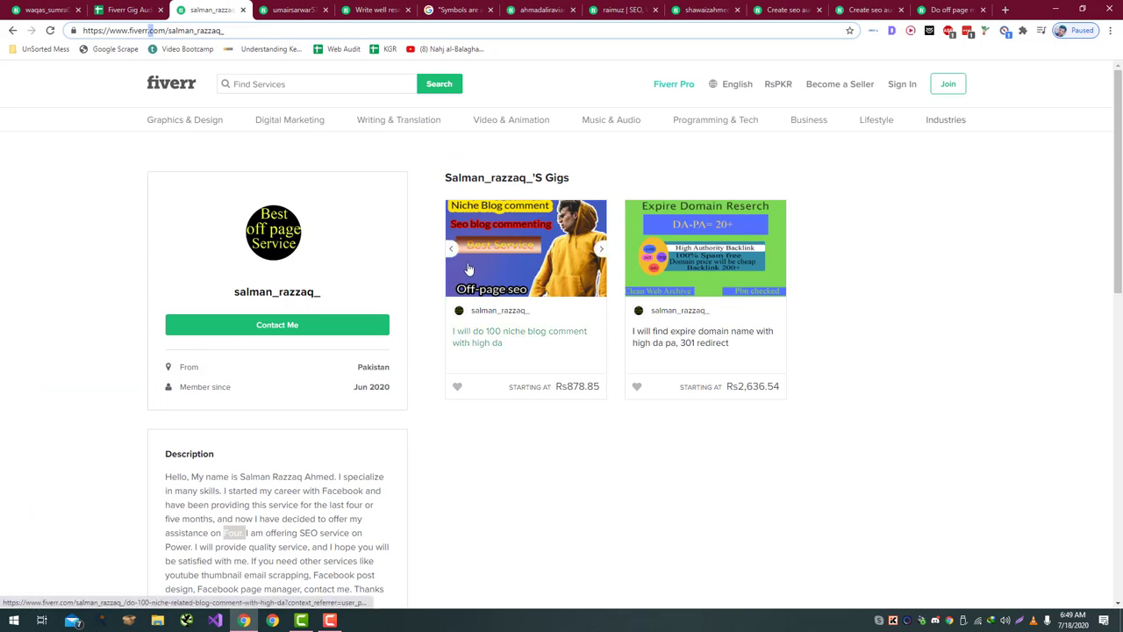
{"action": "key", "text": "ctrl+shift+Tab"}
{"action": "type", "text": "E"}
{"action": "key", "text": "Return"}
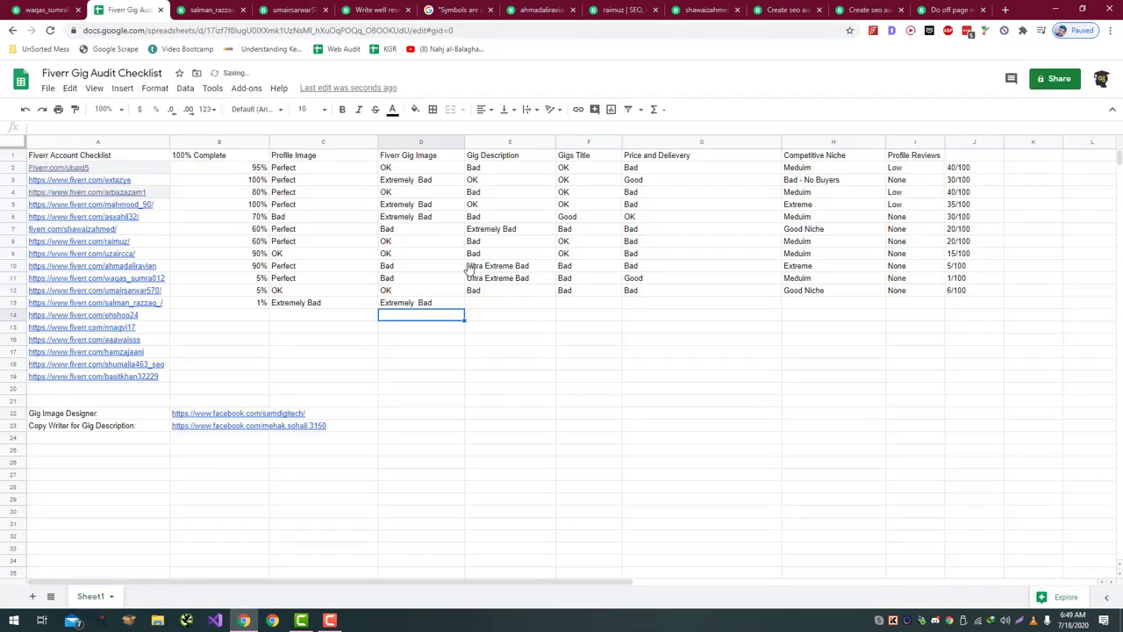
- Move to E13 and bring the seller's Fiverr profile back into view
{"action": "key", "text": "Up"}
{"action": "key", "text": "Right"}
{"action": "key", "text": "ctrl+Tab"}
{"action": "key", "text": "ctrl+shift+Tab"}
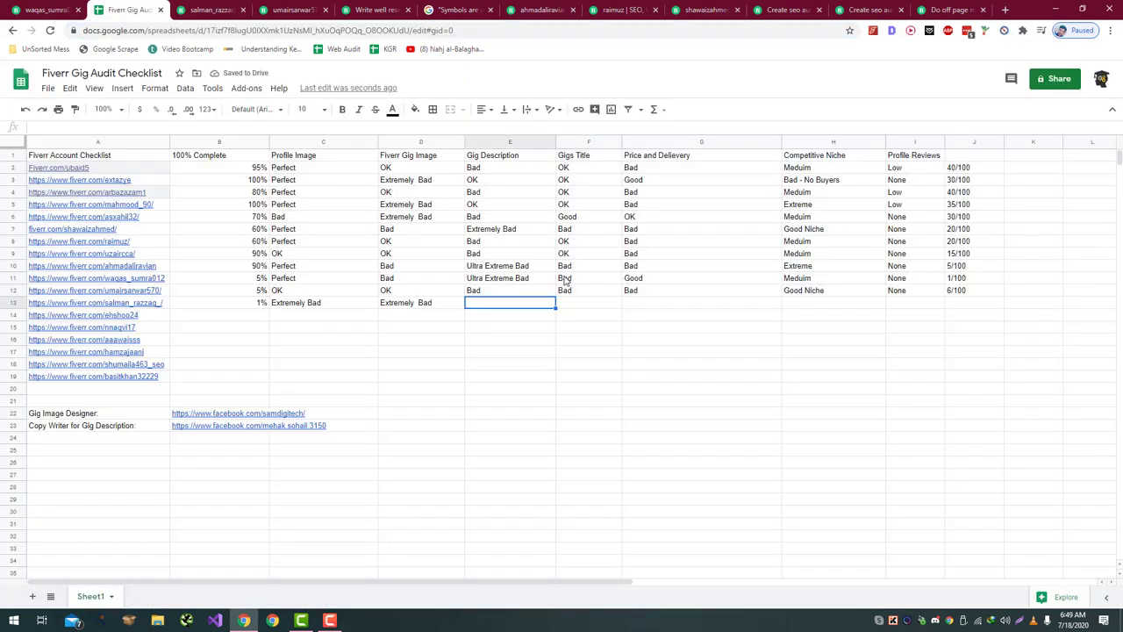
{"action": "key", "text": "ctrl+Tab"}
- Open the seller's first gig and read its description, highlighting words like 'quality'
{"action": "left_click", "coordinate": [506, 279]}
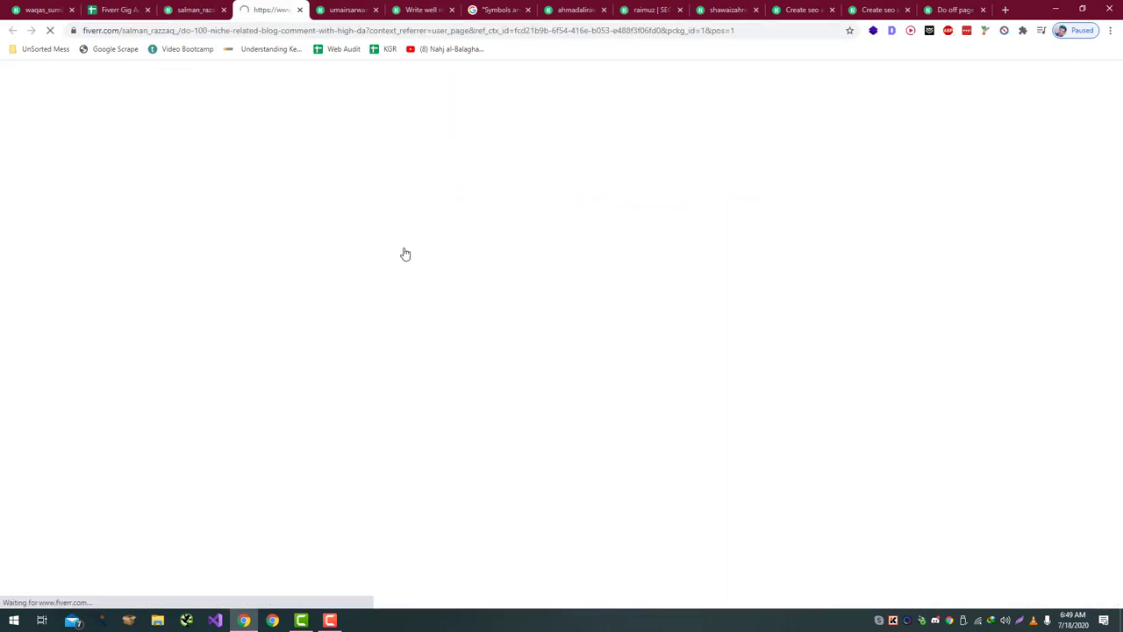
{"action": "scroll", "coordinate": [346, 246], "scroll_direction": "down", "scroll_amount": 6}
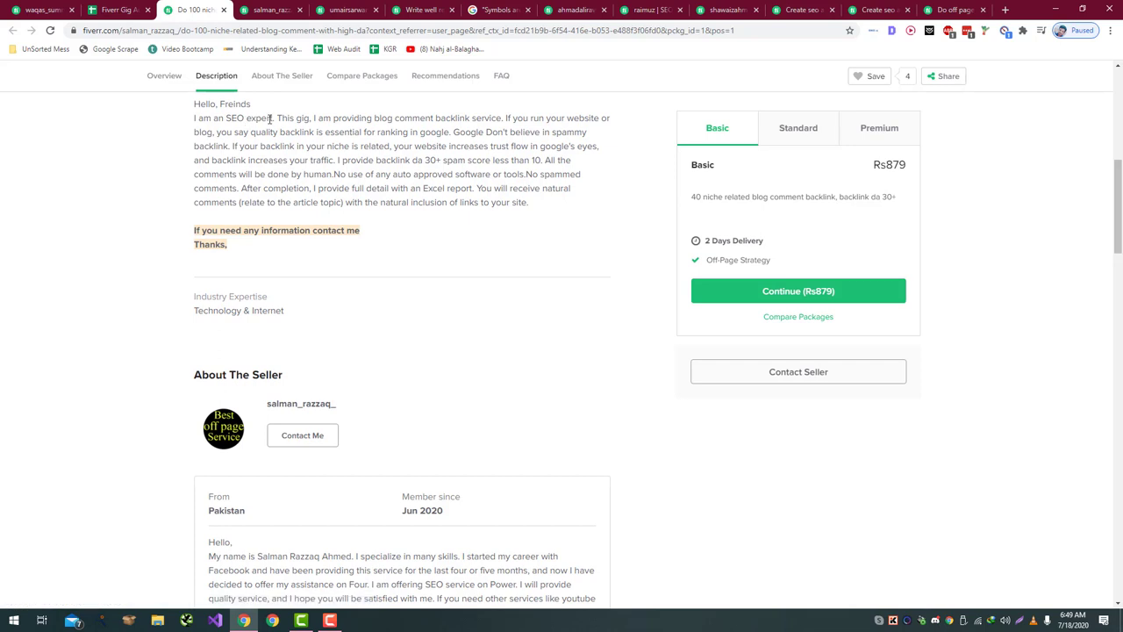
{"action": "left_click_drag", "start_coordinate": [273, 118], "coordinate": [297, 119]}
{"action": "scroll", "coordinate": [329, 144], "scroll_direction": "up", "scroll_amount": 3}
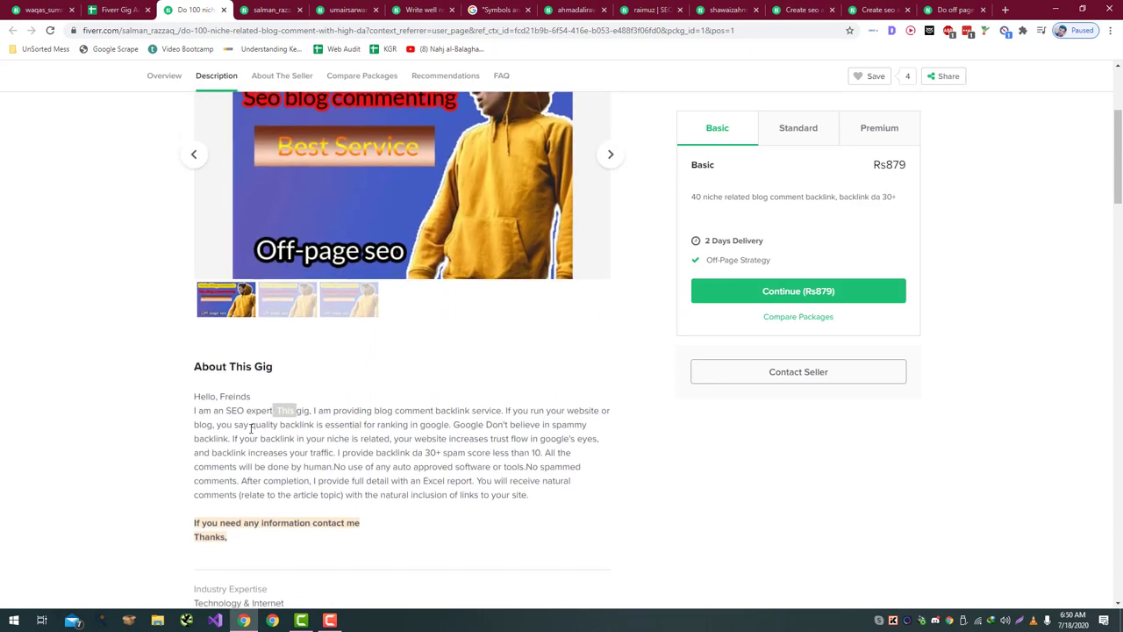
{"action": "left_click_drag", "start_coordinate": [251, 425], "coordinate": [299, 425]}
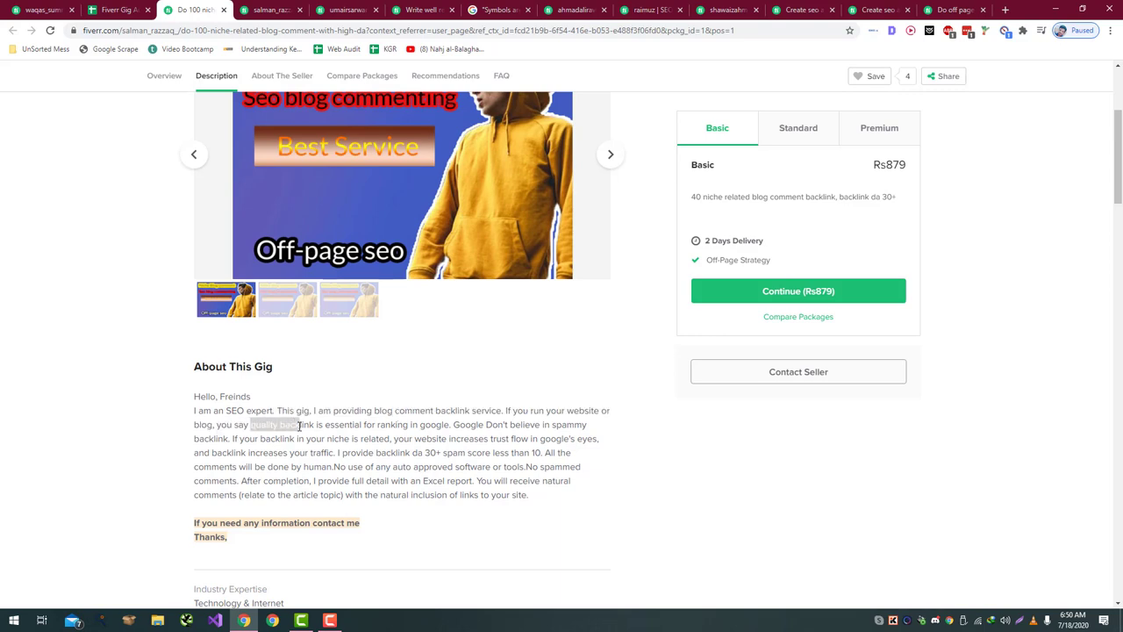
{"action": "left_click", "coordinate": [140, 8]}
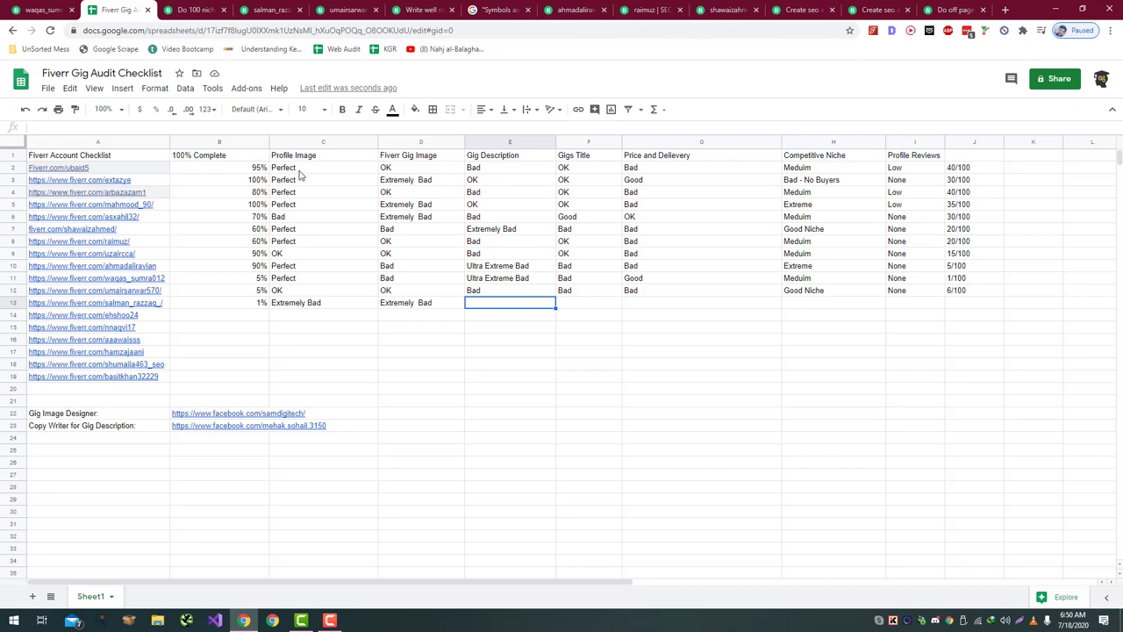
- Rate Gig Description in E13 as Extremely Bad and return to the gig page
{"action": "type", "text": "E"}
{"action": "key", "text": "Return"}
{"action": "left_click", "coordinate": [570, 303]}
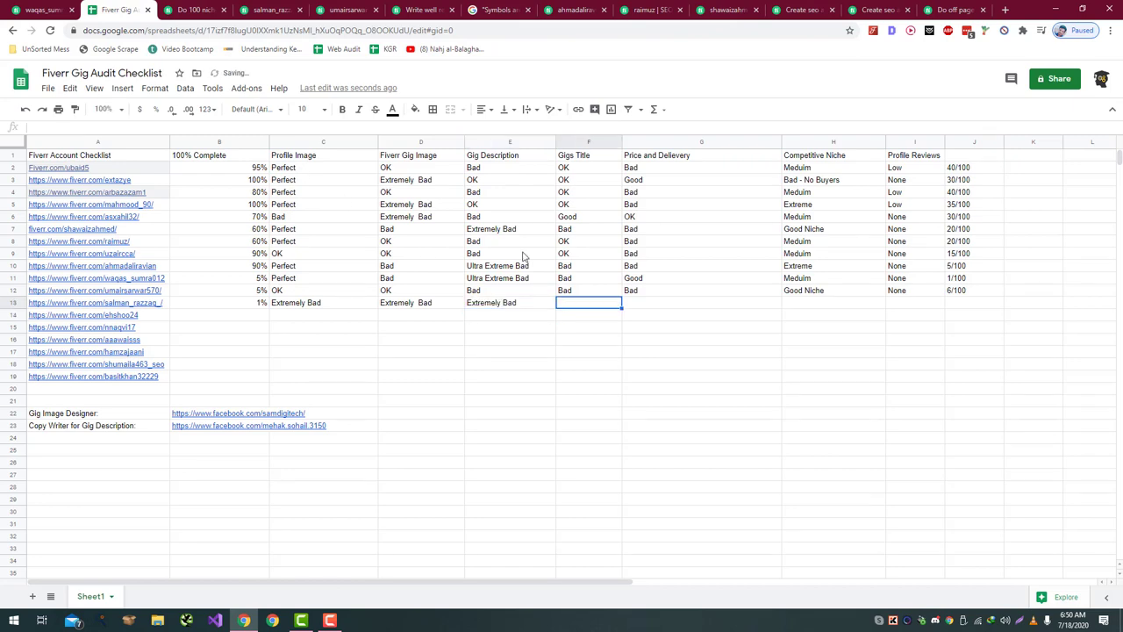
{"action": "left_click", "coordinate": [189, 10]}
{"action": "scroll", "coordinate": [287, 241], "scroll_direction": "up", "scroll_amount": 3}
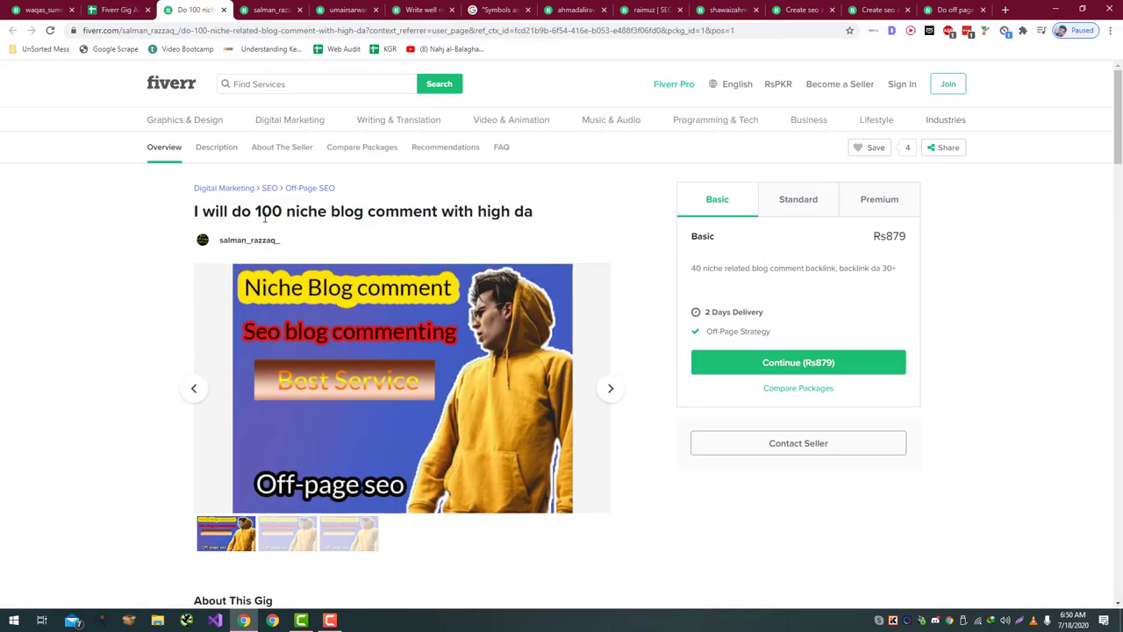
- Read the '100 niche blog comment' gig title and rate Gigs Title in F13 as OK
{"action": "left_click_drag", "start_coordinate": [261, 212], "coordinate": [542, 219]}
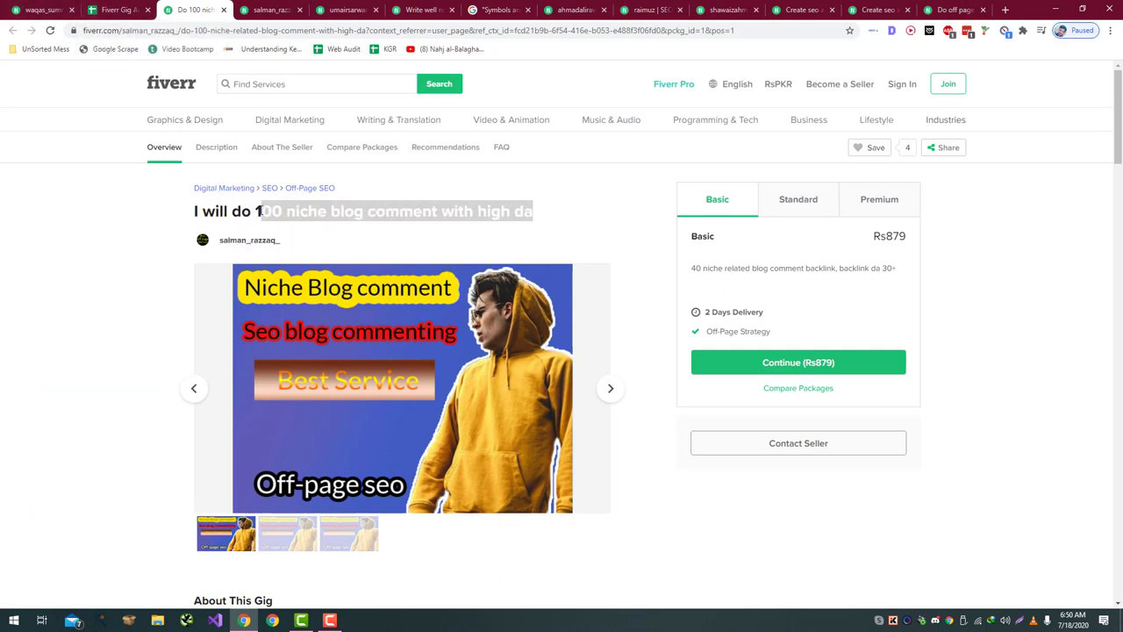
{"action": "left_click_drag", "start_coordinate": [250, 213], "coordinate": [349, 216]}
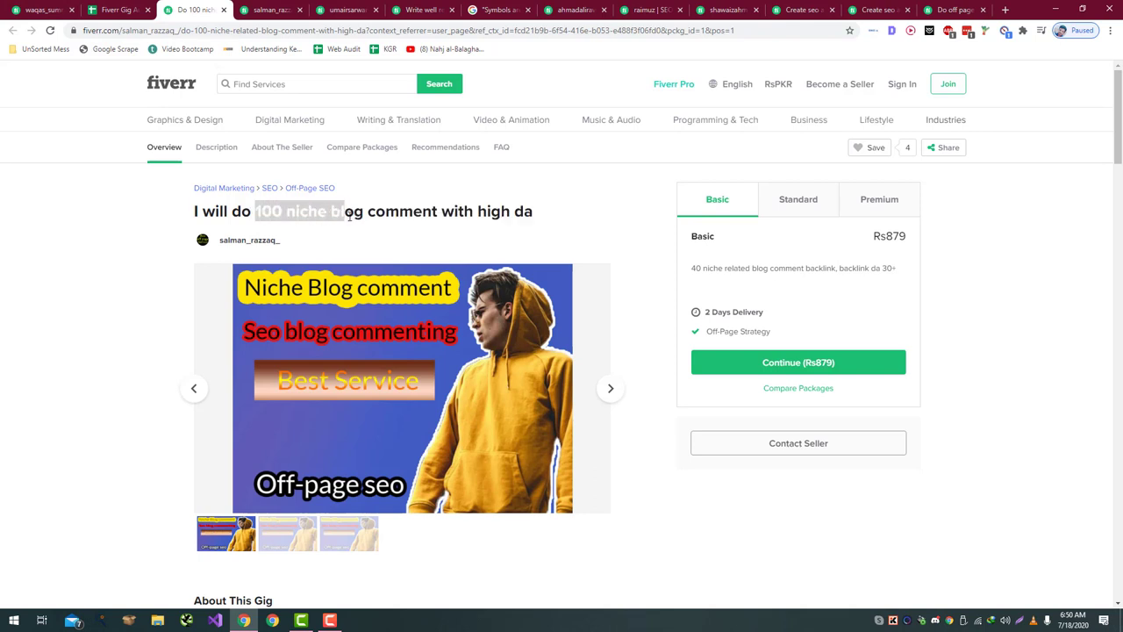
{"action": "left_click_drag", "start_coordinate": [249, 211], "coordinate": [553, 215]}
{"action": "left_click", "coordinate": [553, 215]}
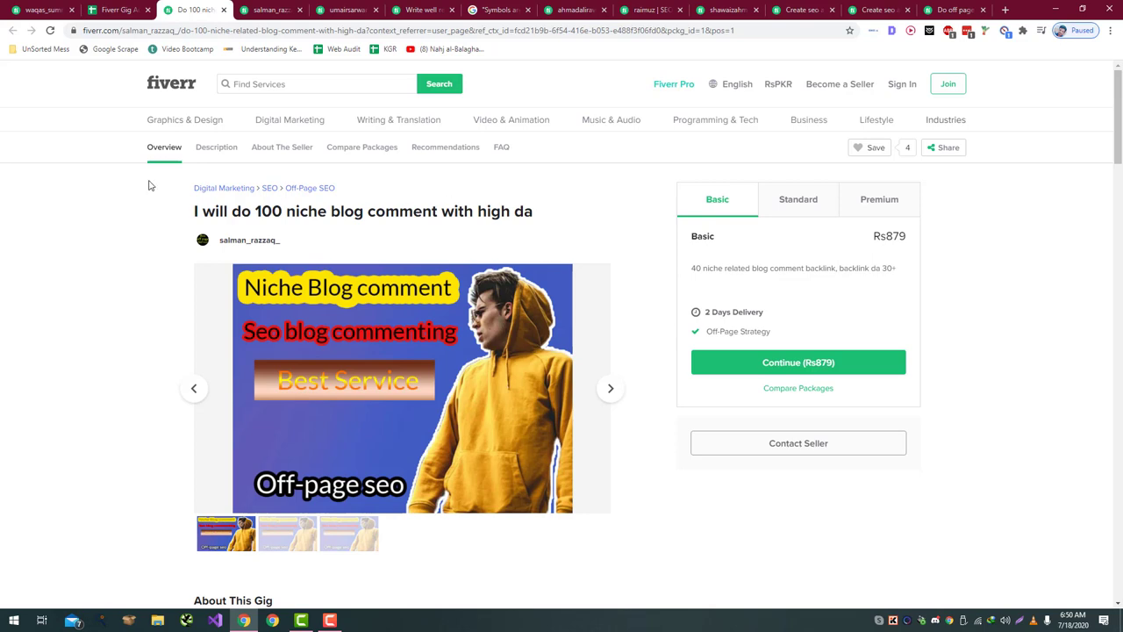
{"action": "left_click", "coordinate": [114, 10]}
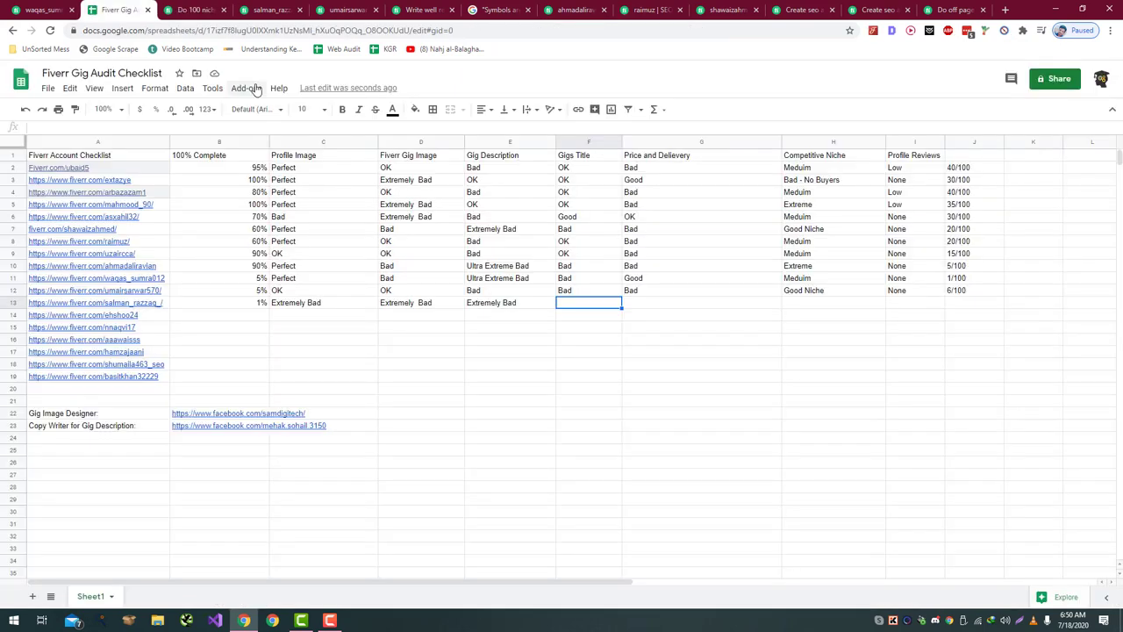
{"action": "type", "text": "OK"}
{"action": "left_click", "coordinate": [732, 305]}
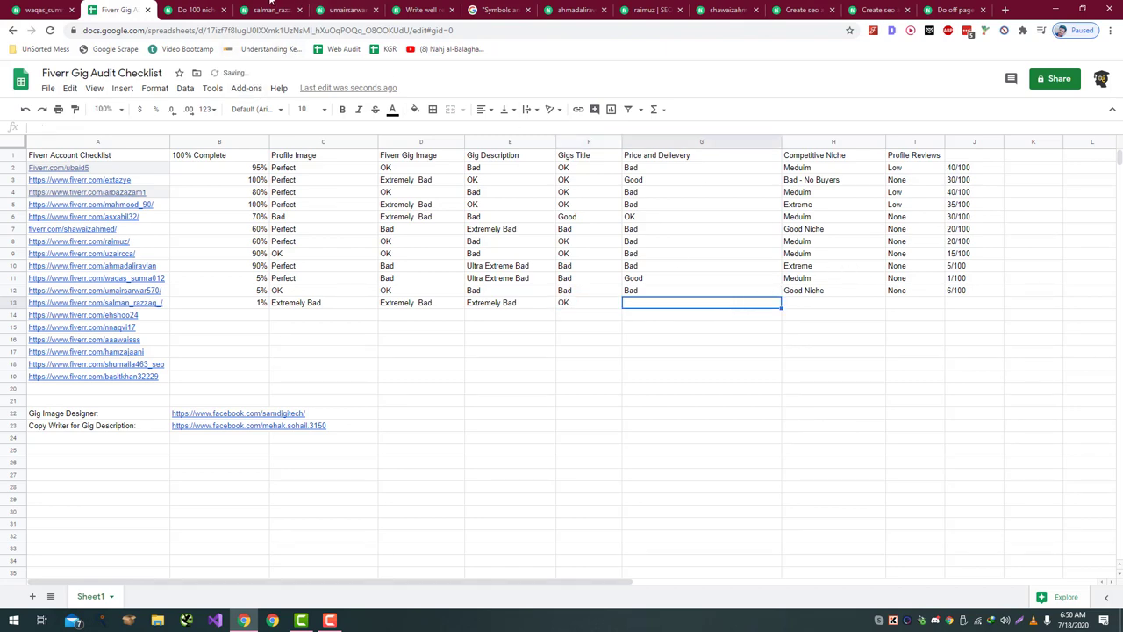
- Review delivery and package details, then rate Price and Delivery in G13 OK, replacing Bad
{"action": "left_click", "coordinate": [172, 10]}
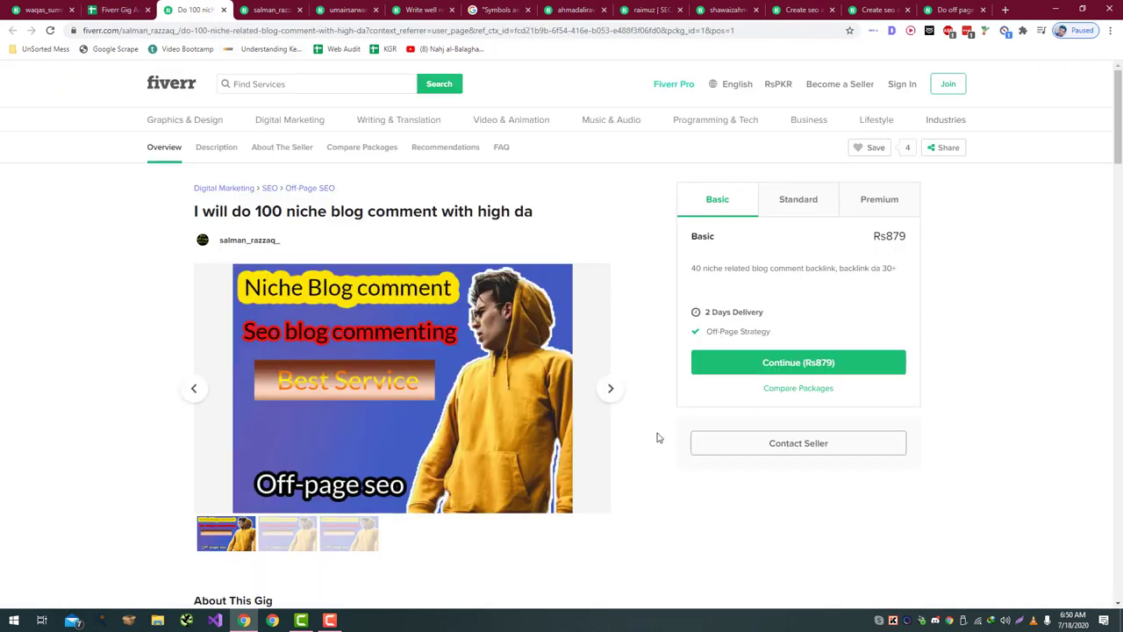
{"action": "left_click_drag", "start_coordinate": [901, 312], "coordinate": [823, 342]}
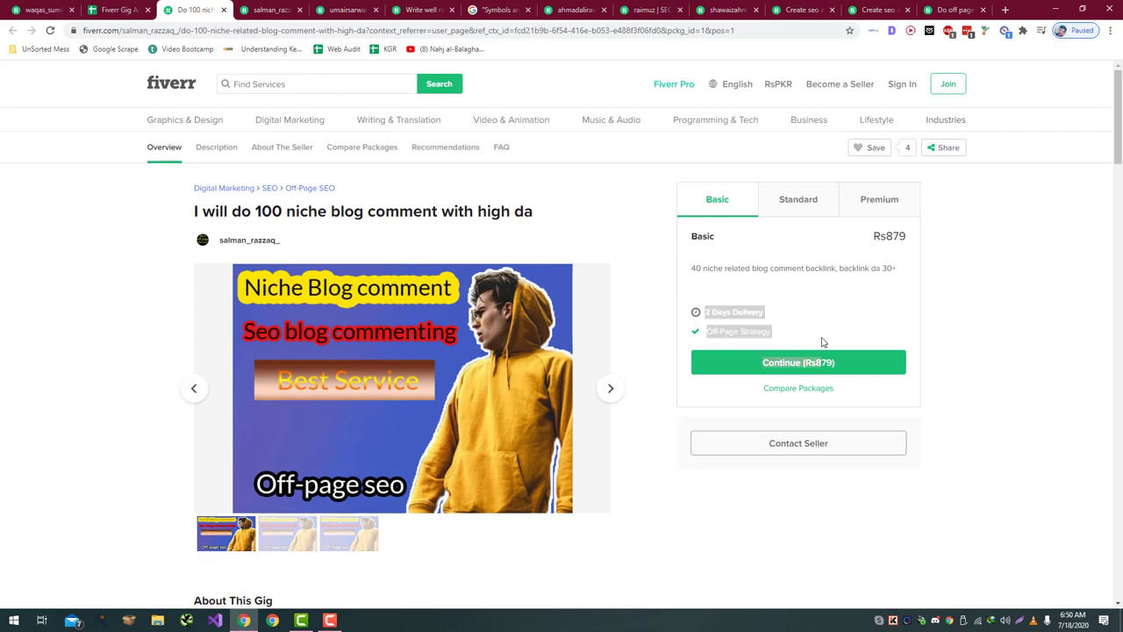
{"action": "left_click", "coordinate": [817, 324]}
{"action": "key", "text": "ctrl+shift+Tab"}
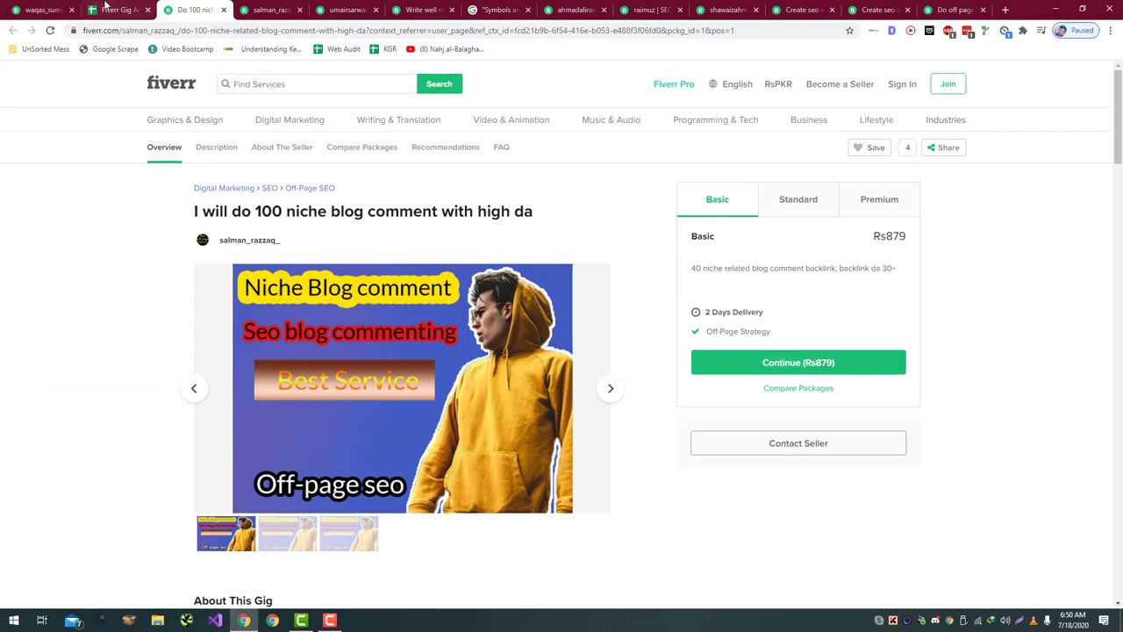
{"action": "type", "text": "Bad"}
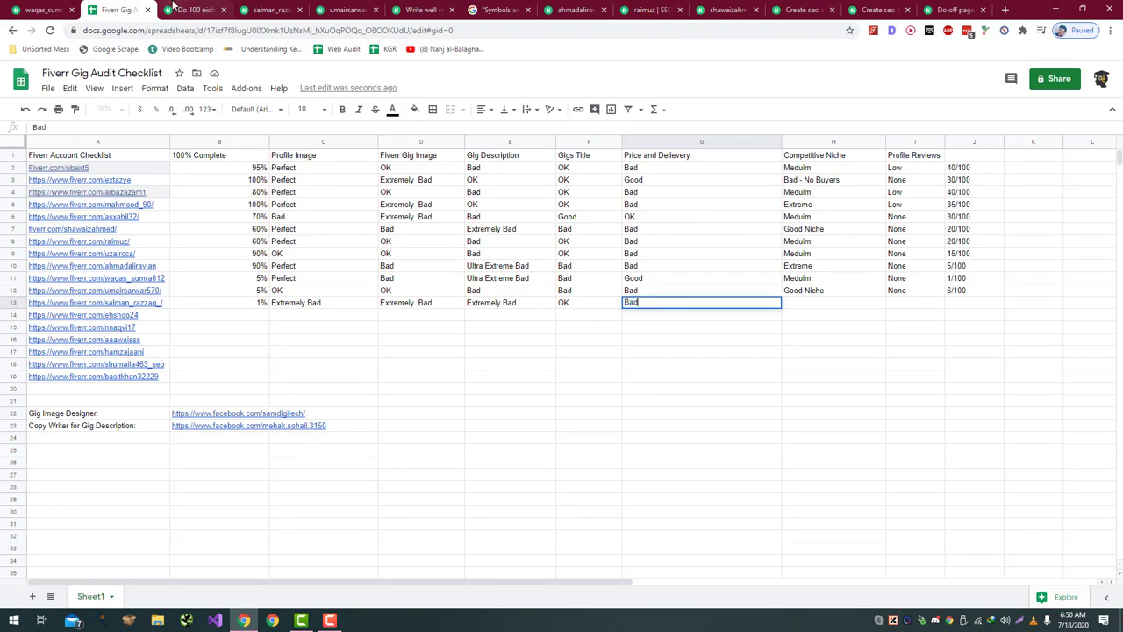
{"action": "key", "text": "Return"}
{"action": "left_click", "coordinate": [173, 7]}
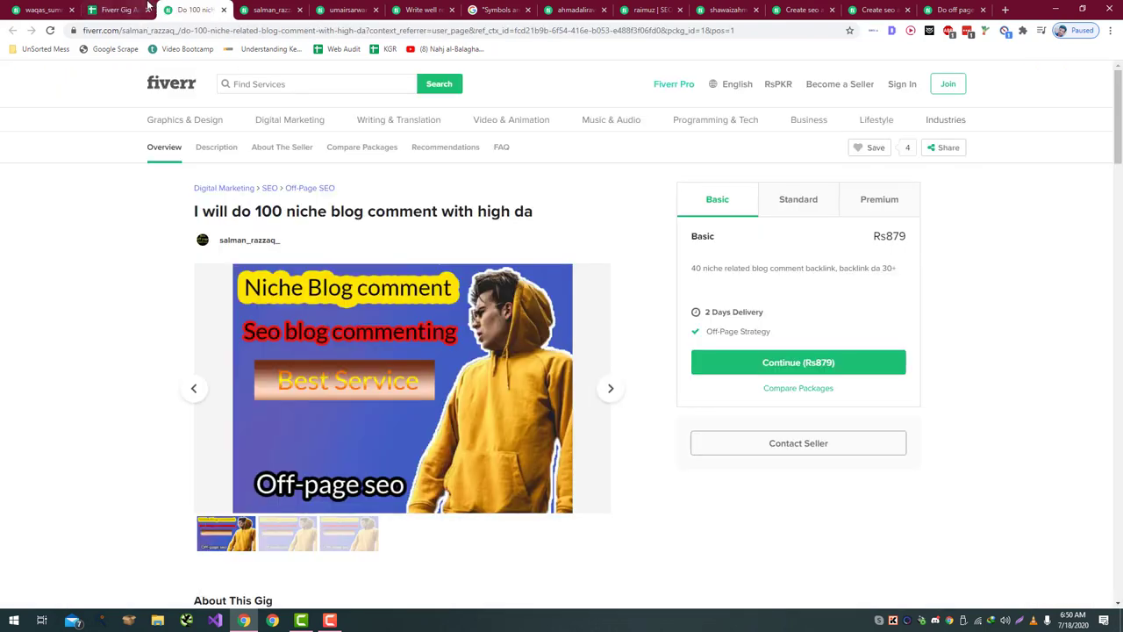
{"action": "left_click", "coordinate": [118, 10]}
{"action": "left_click", "coordinate": [689, 305]}
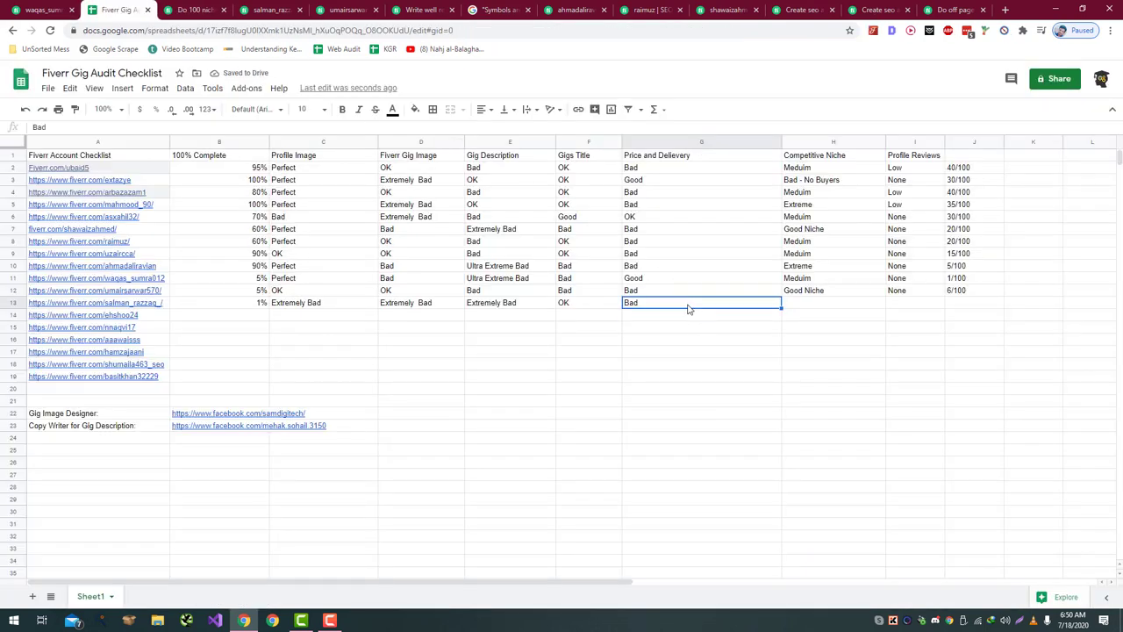
{"action": "type", "text": "OK"}
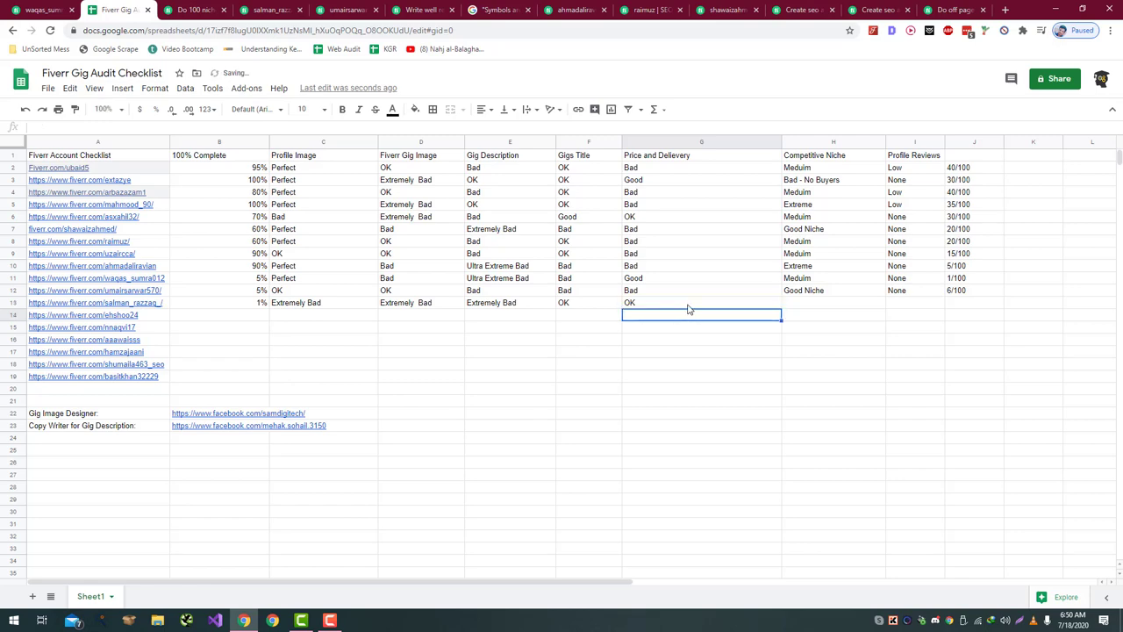
{"action": "key", "text": "Tab"}
{"action": "key", "text": "ctrl+Tab"}
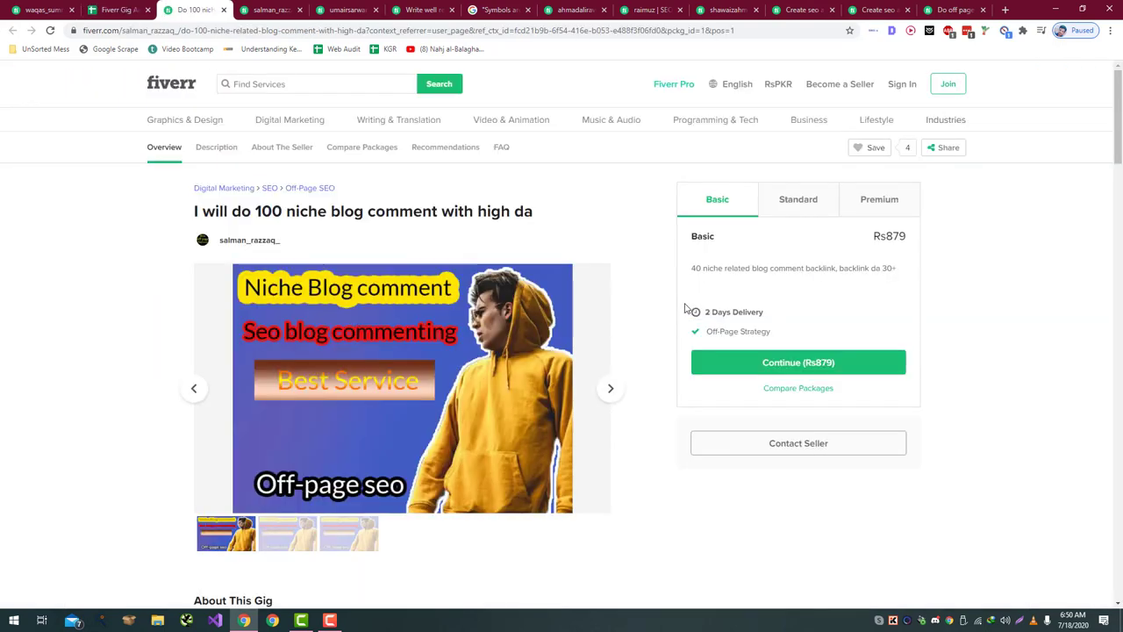
- Search Fiverr for 'blog comment' gigs and rate Competitive Niche in H13 as Good Niche
{"action": "left_click_drag", "start_coordinate": [332, 211], "coordinate": [409, 88]}
{"action": "key", "text": "Return"}
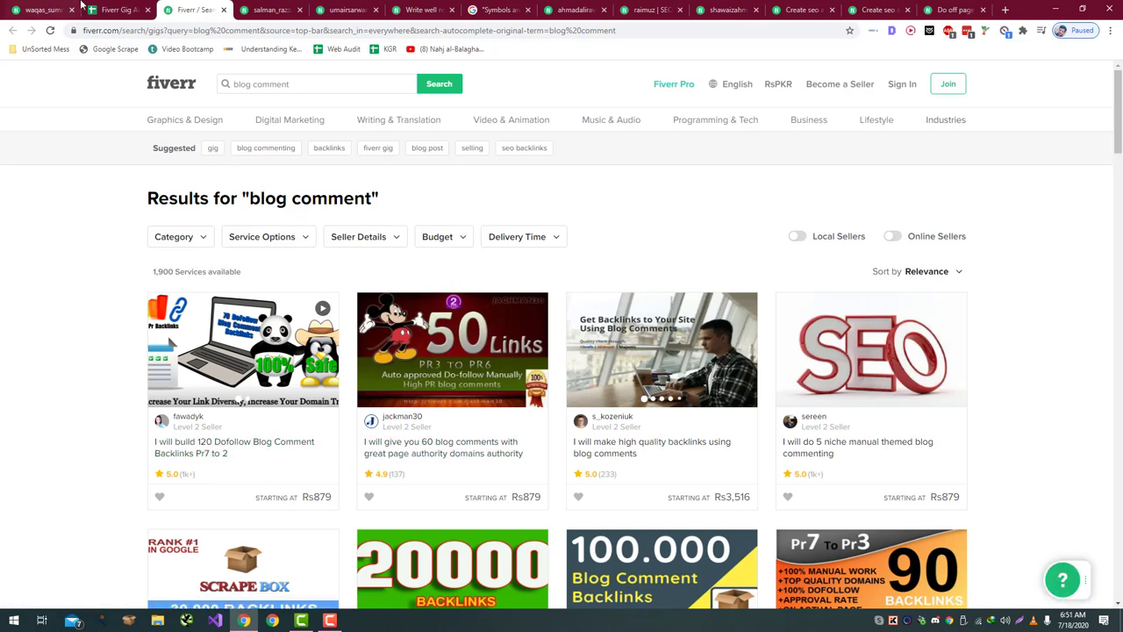
{"action": "left_click", "coordinate": [119, 10]}
{"action": "type", "text": "Good Niche"}
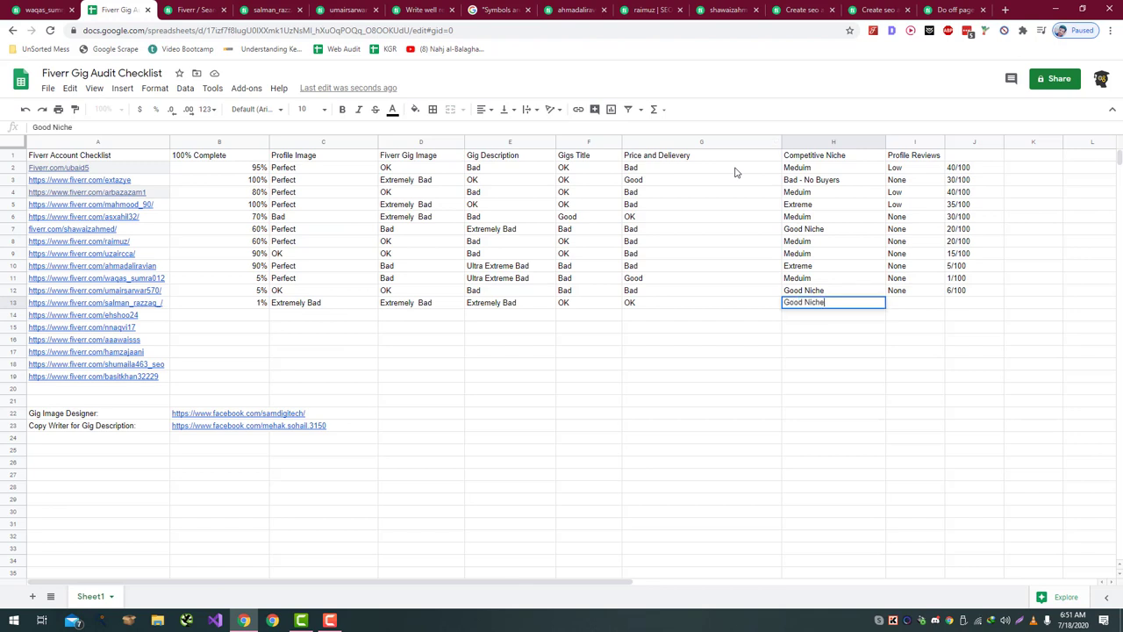
{"action": "key", "text": "Return"}
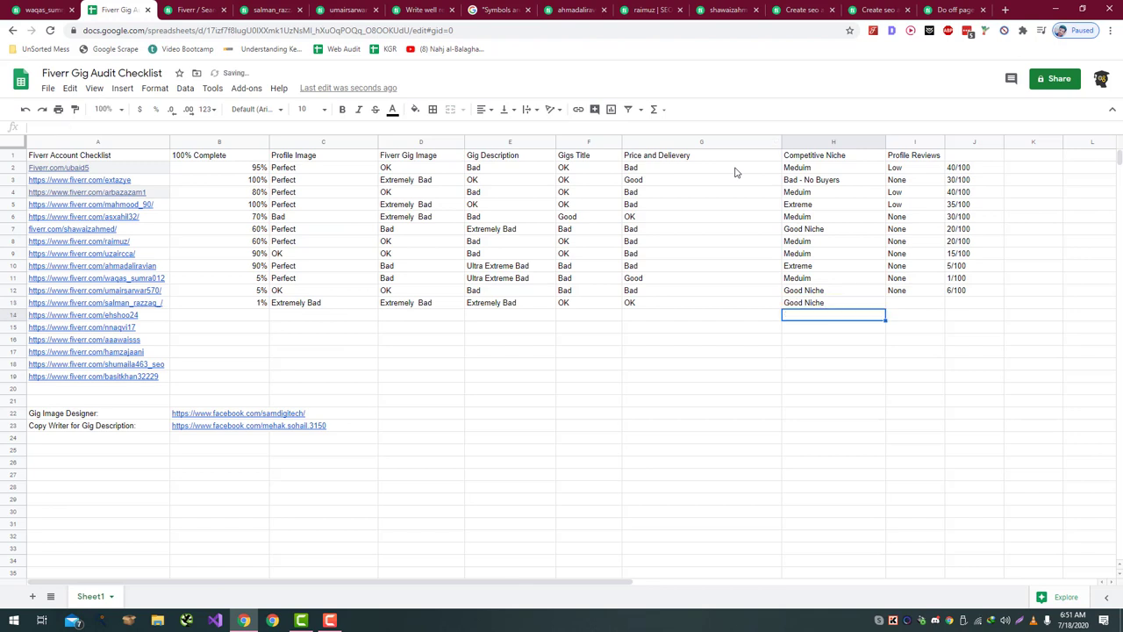
- Copy the row 13 seller's profile link from the sheet
{"action": "key", "text": "Right"}
{"action": "key", "text": "Up"}
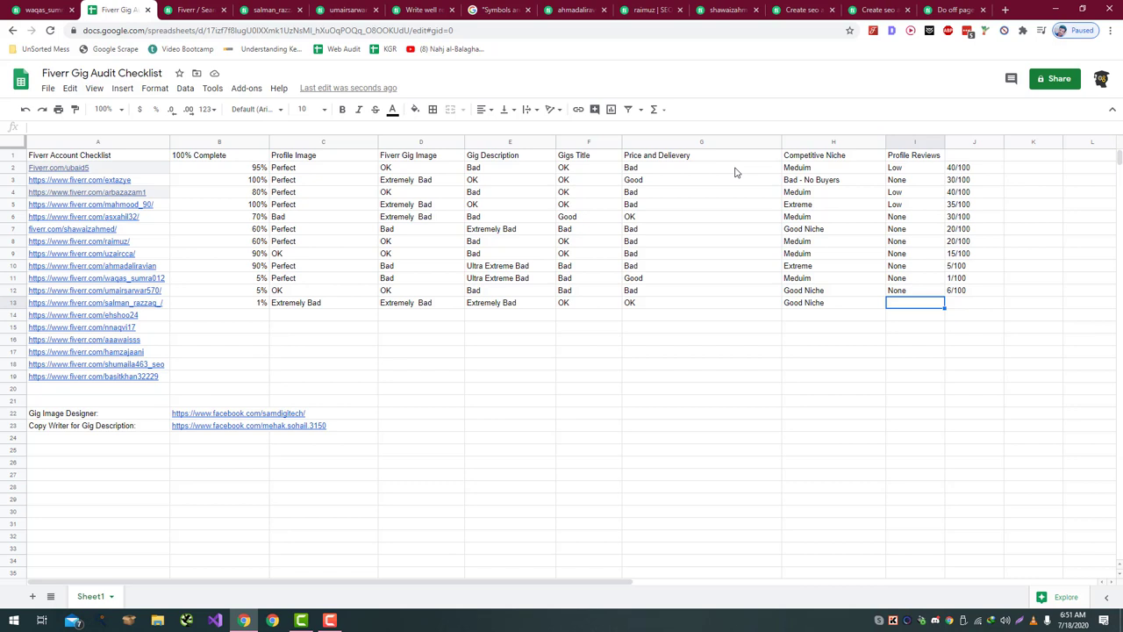
{"action": "left_click", "coordinate": [110, 304]}
{"action": "key", "text": "ctrl+c"}
- Load the row 13 seller's profile by pasting the copied link into the Fiverr tab
{"action": "left_click", "coordinate": [194, 10]}
{"action": "left_click", "coordinate": [202, 30]}
{"action": "key", "text": "ctrl+v"}
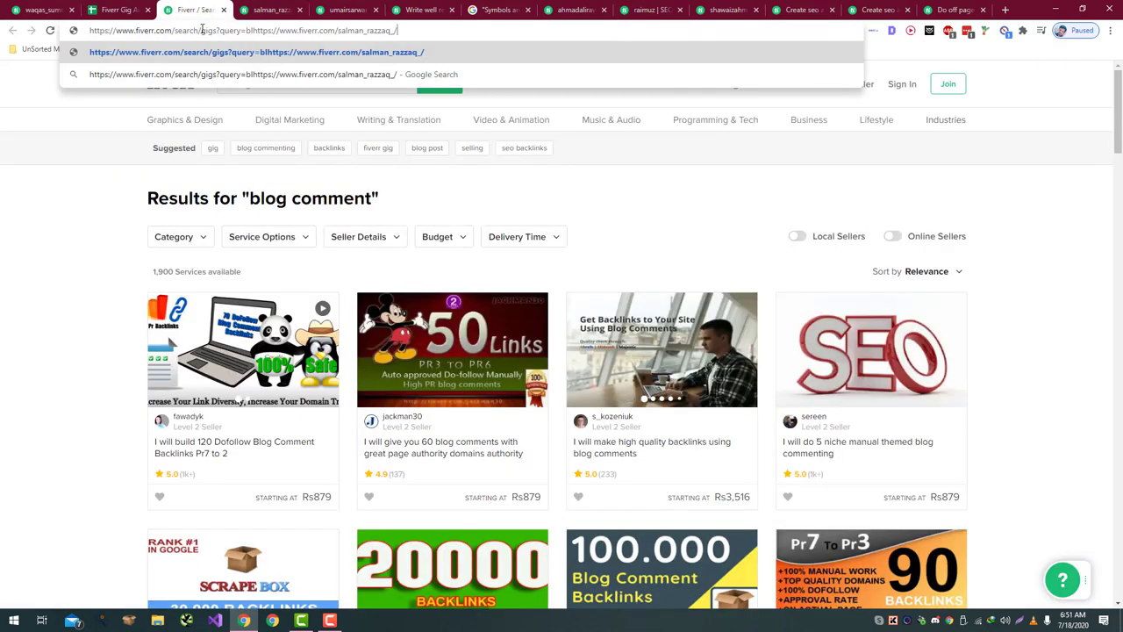
{"action": "key", "text": "ctrl+a"}
{"action": "key", "text": "ctrl+v"}
{"action": "key", "text": "Return"}
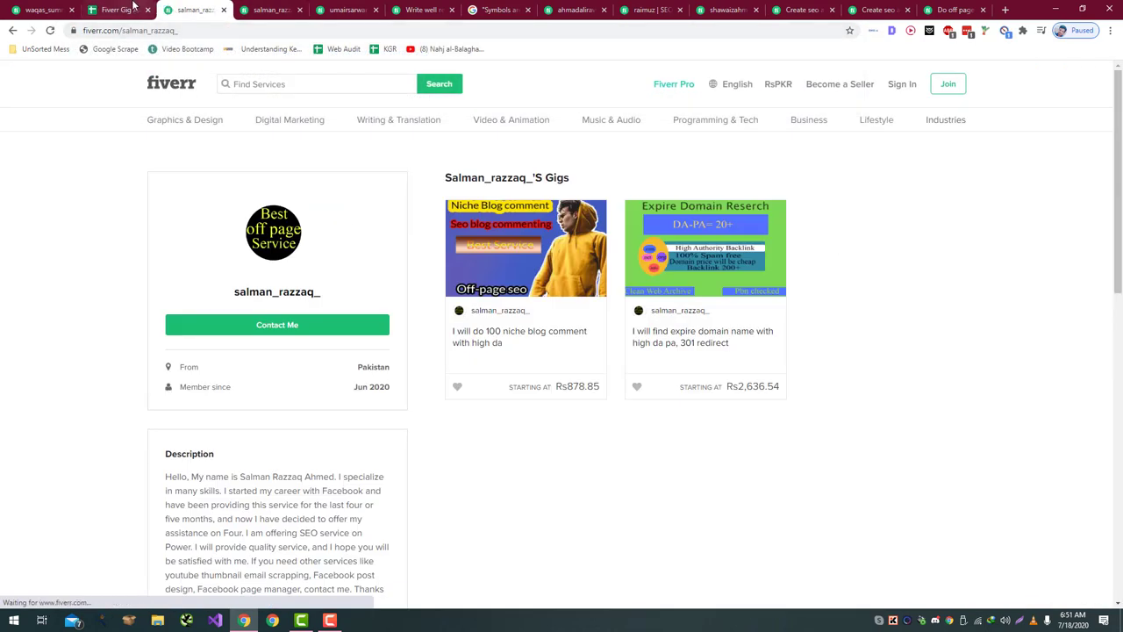
- Enter None for Profile Reviews in I13 and -100/100 in J13, then move to A14
{"action": "left_click", "coordinate": [134, 7]}
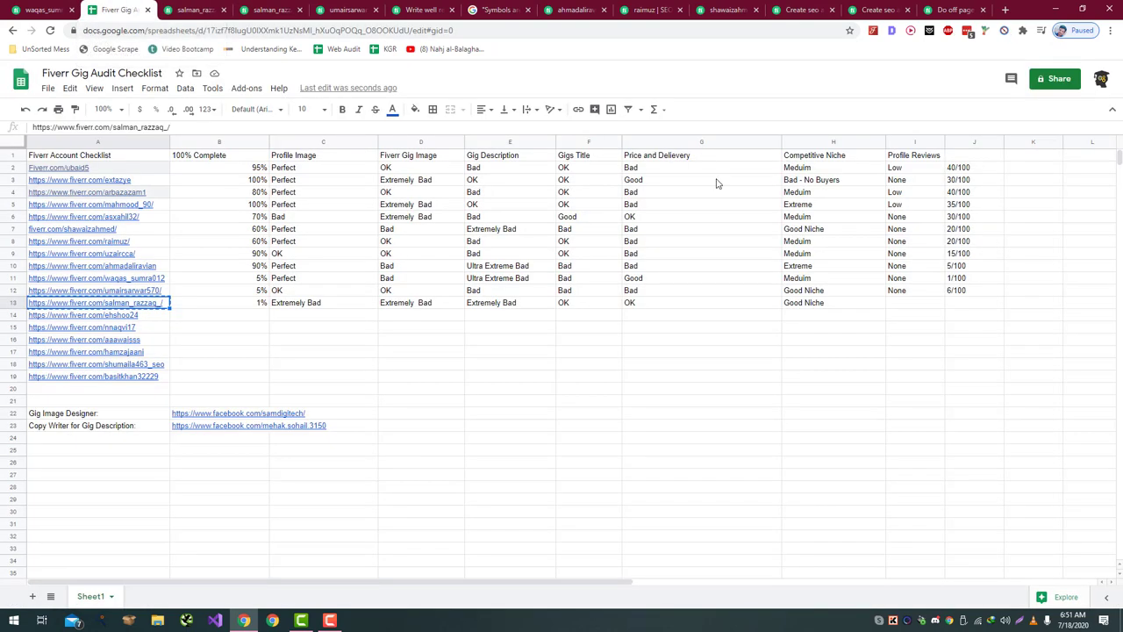
{"action": "left_click", "coordinate": [902, 304]}
{"action": "type", "text": "No"}
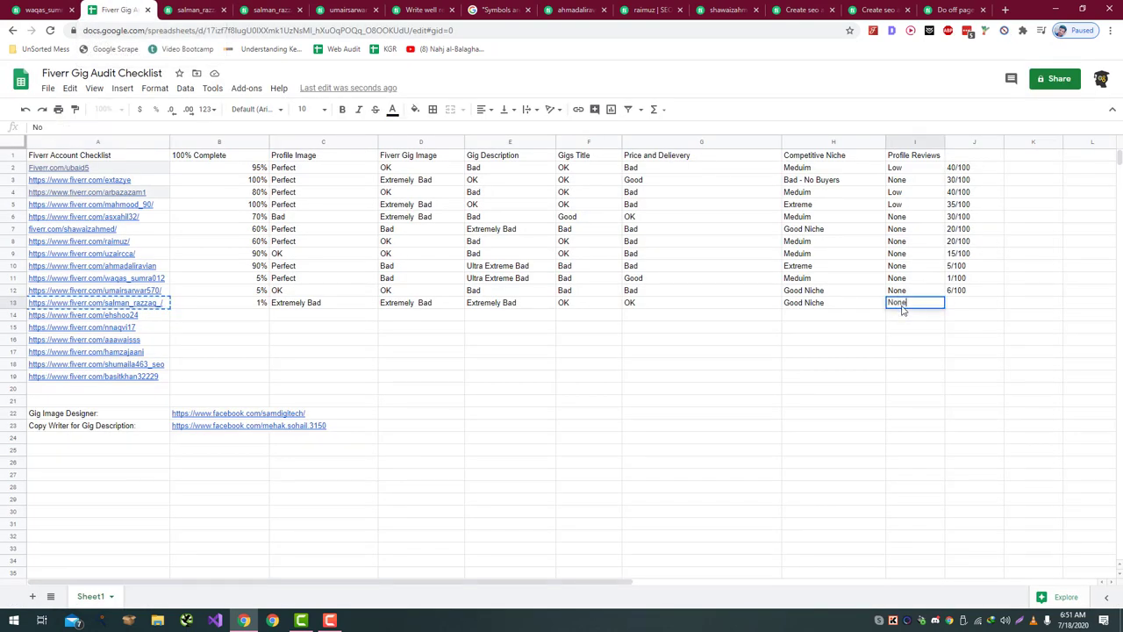
{"action": "key", "text": "Tab"}
{"action": "type", "text": "-"}
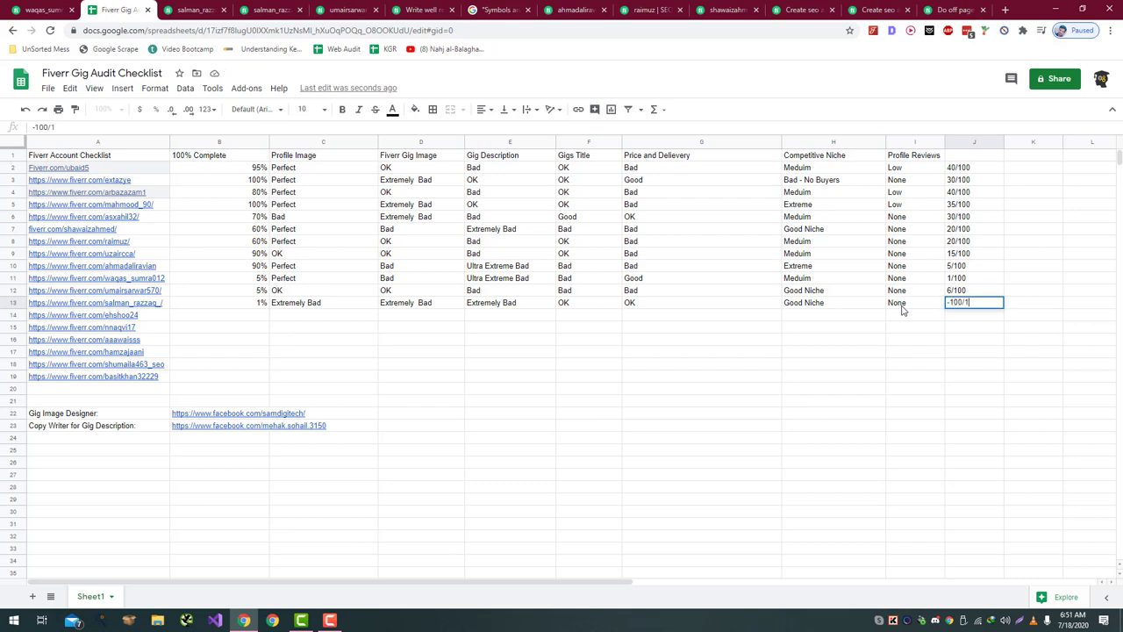
{"action": "type", "text": "100/100"}
{"action": "key", "text": "Return"}
{"action": "key", "text": "Left"}
{"action": "key", "text": "Left"}
{"action": "key", "text": "Left"}
{"action": "key", "text": "Left"}
{"action": "key", "text": "Left"}
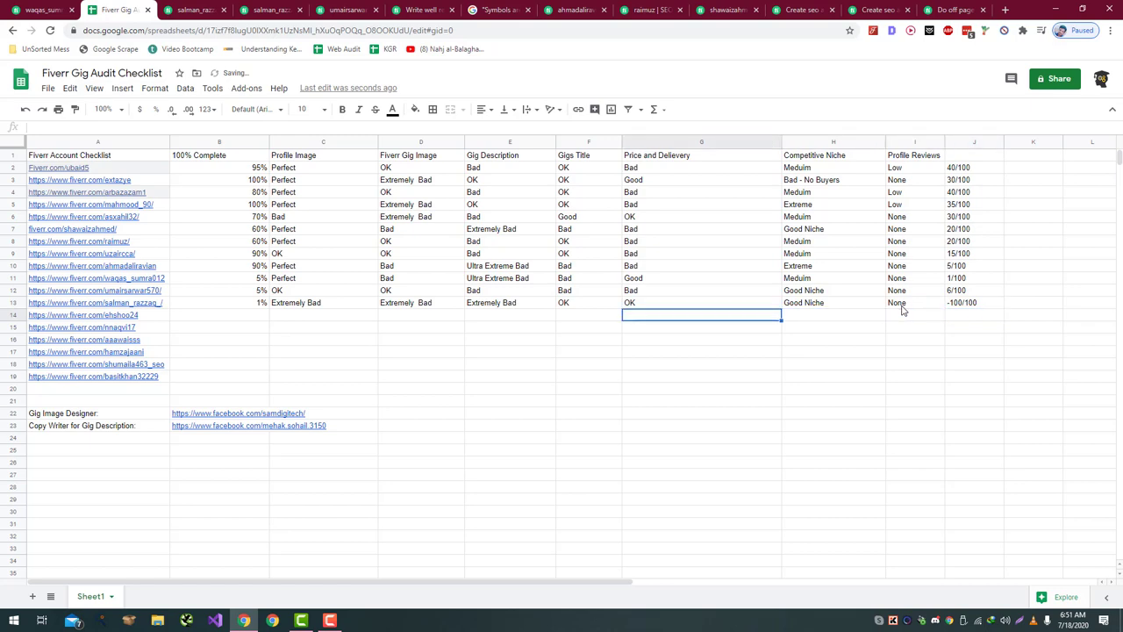
{"action": "key", "text": "Left"}
{"action": "key", "text": "Left"}
{"action": "key", "text": "Left"}
{"action": "key", "text": "Left"}
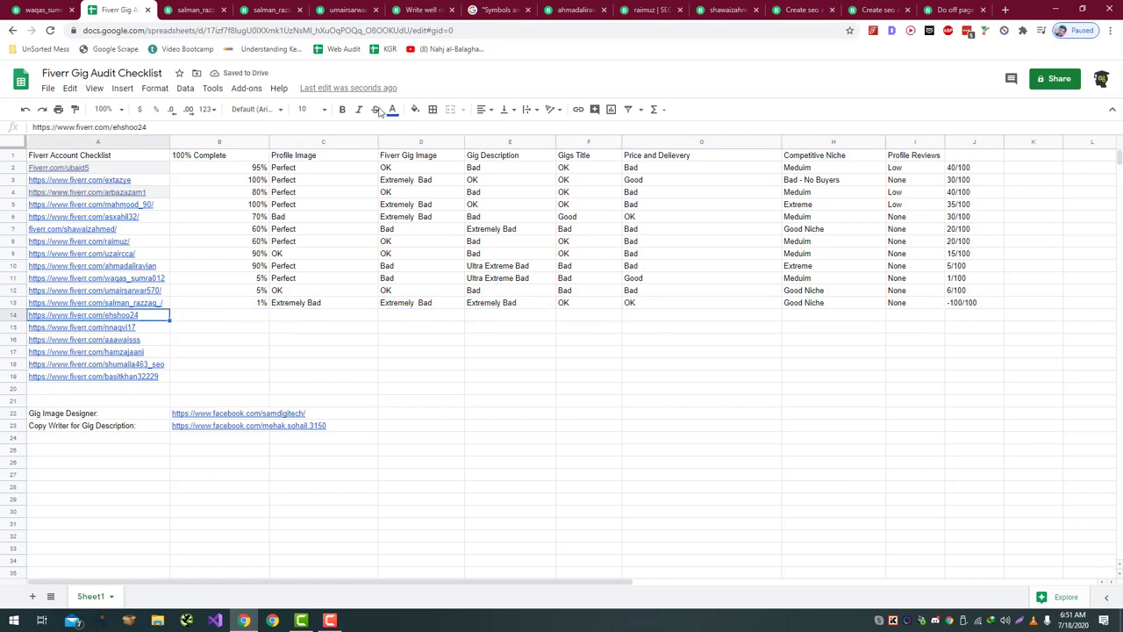
- Copy the row 14 profile link and load that seller's Fiverr profile
{"action": "key", "text": "ctrl+c"}
{"action": "left_click", "coordinate": [200, 8]}
{"action": "key", "text": "ctrl+l"}
{"action": "key", "text": "ctrl+v"}
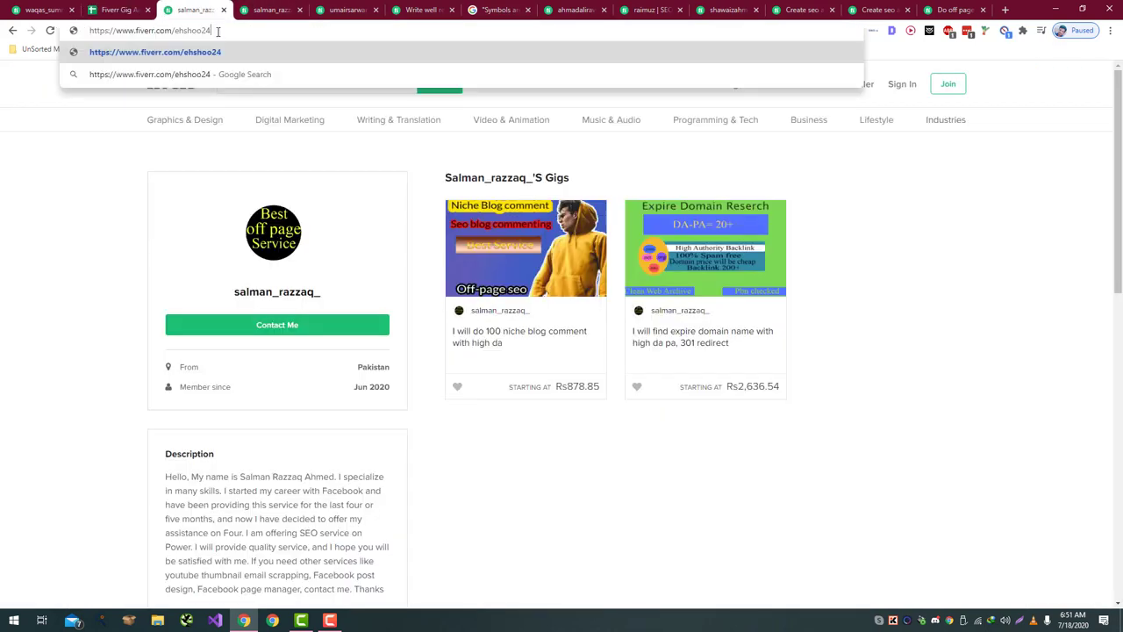
{"action": "key", "text": "Return"}
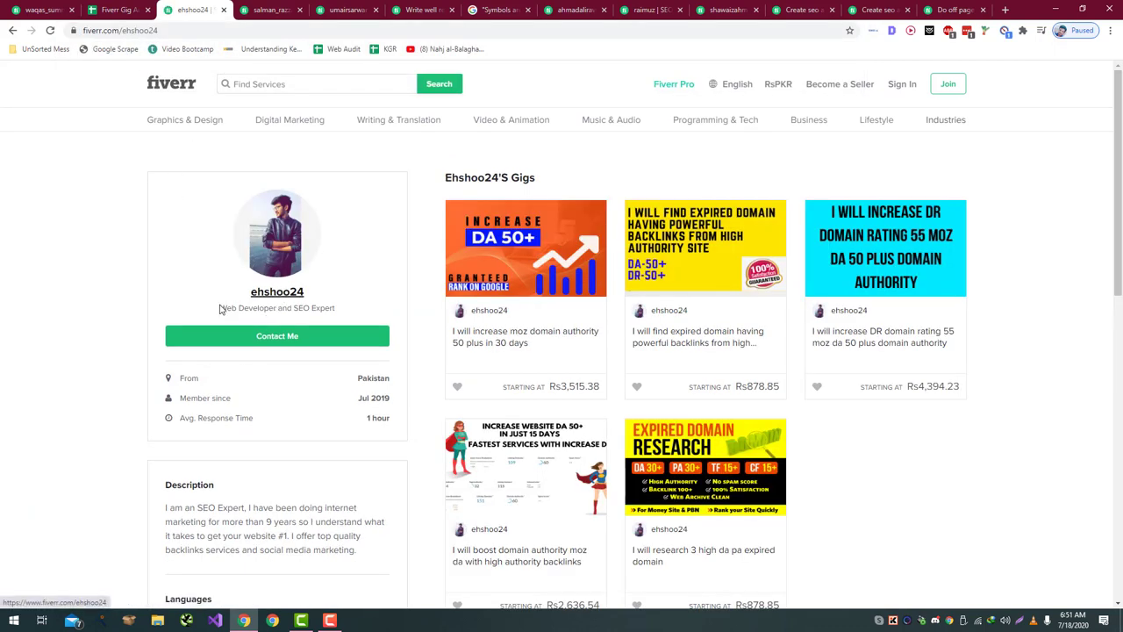
- Browse the seller's tagline, five SEO gigs, description, languages and skills
{"action": "left_click_drag", "start_coordinate": [220, 309], "coordinate": [358, 317]}
{"action": "left_click", "coordinate": [329, 311]}
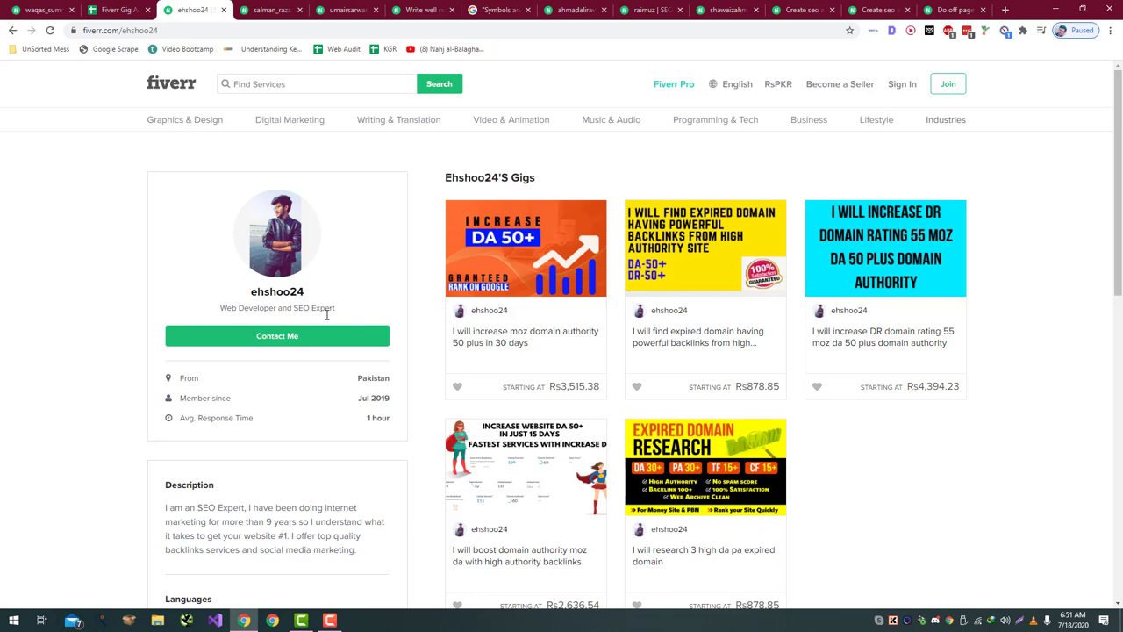
{"action": "scroll", "coordinate": [316, 303], "scroll_direction": "down", "scroll_amount": 3}
{"action": "scroll", "coordinate": [304, 293], "scroll_direction": "up", "scroll_amount": 3}
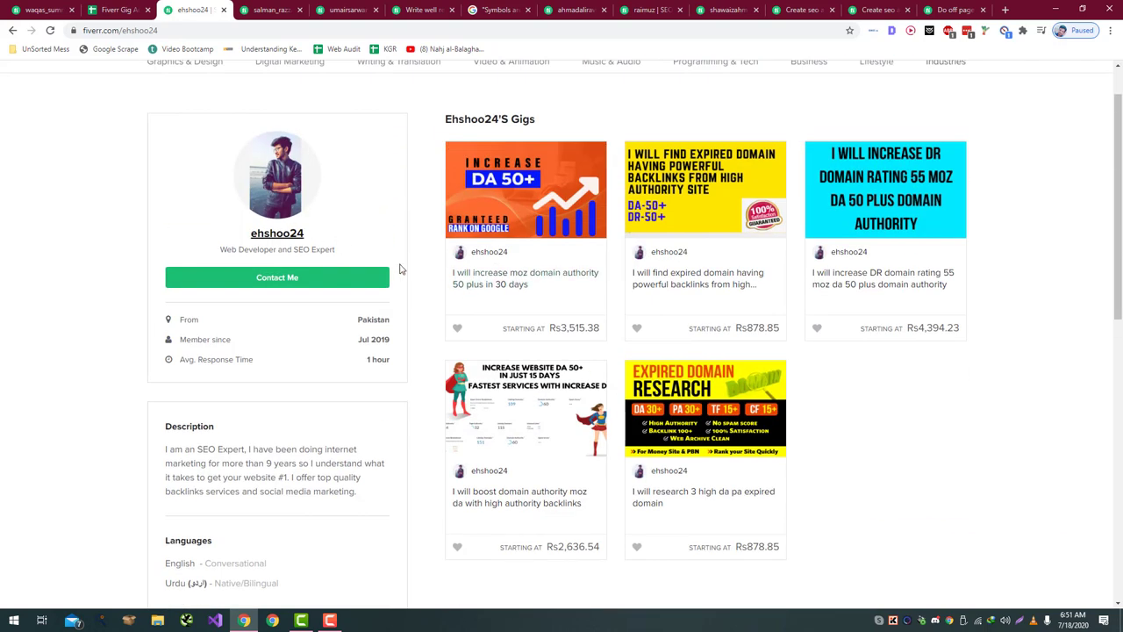
{"action": "scroll", "coordinate": [314, 360], "scroll_direction": "up", "scroll_amount": 1}
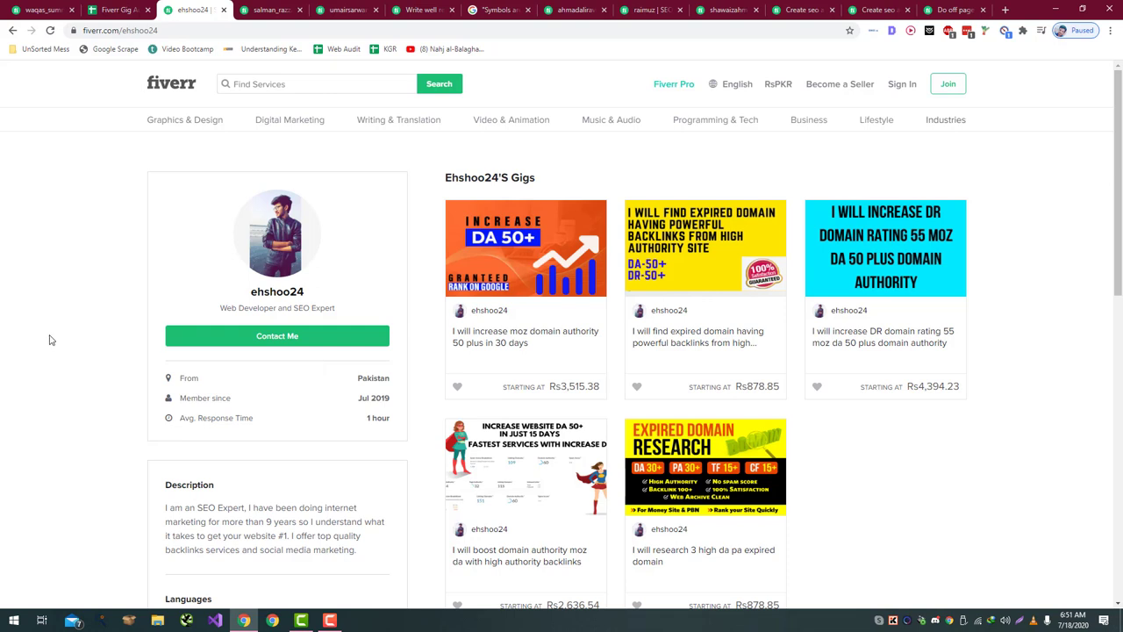
{"action": "scroll", "coordinate": [48, 346], "scroll_direction": "down", "scroll_amount": 1}
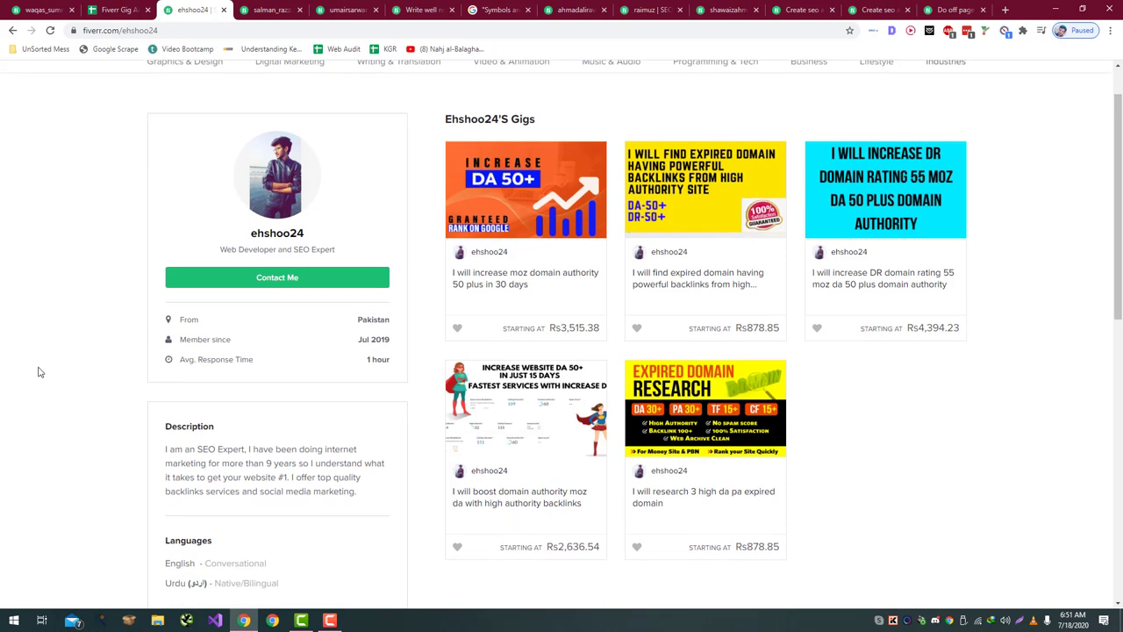
{"action": "scroll", "coordinate": [37, 373], "scroll_direction": "down", "scroll_amount": 4}
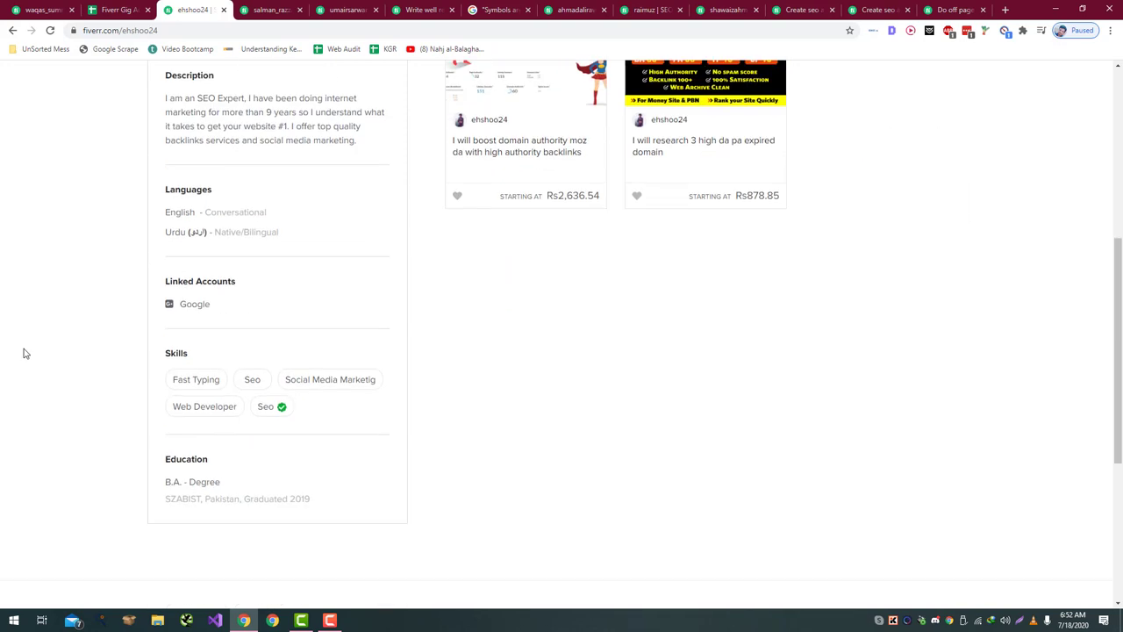
{"action": "scroll", "coordinate": [25, 354], "scroll_direction": "up", "scroll_amount": 3}
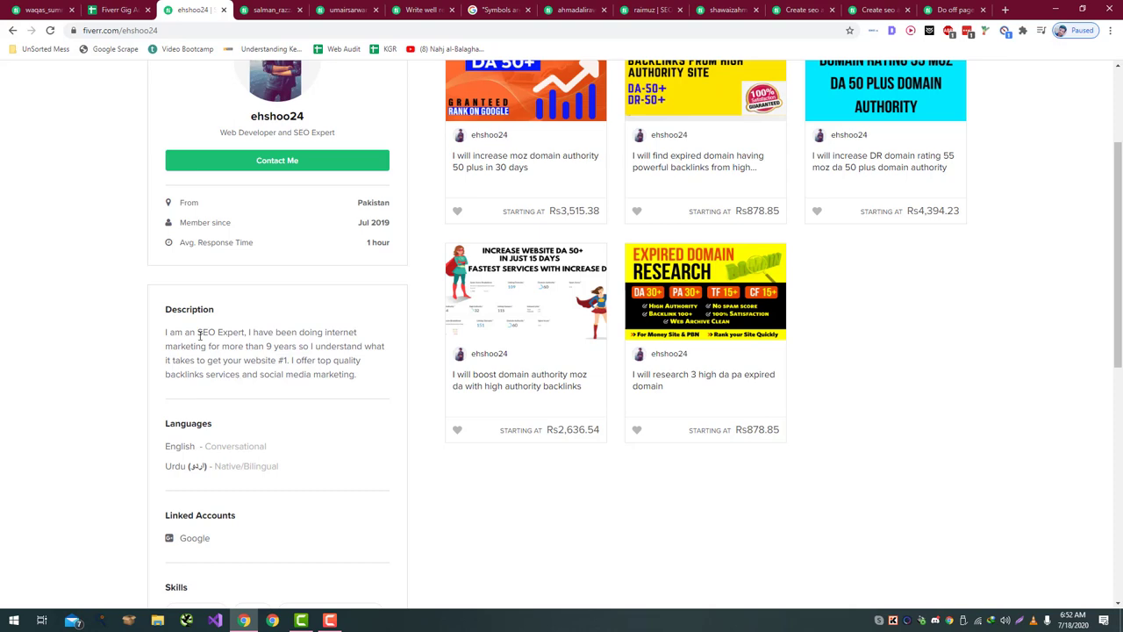
- Enter 60% in B14's 100% Complete cell
{"action": "left_click", "coordinate": [119, 9]}
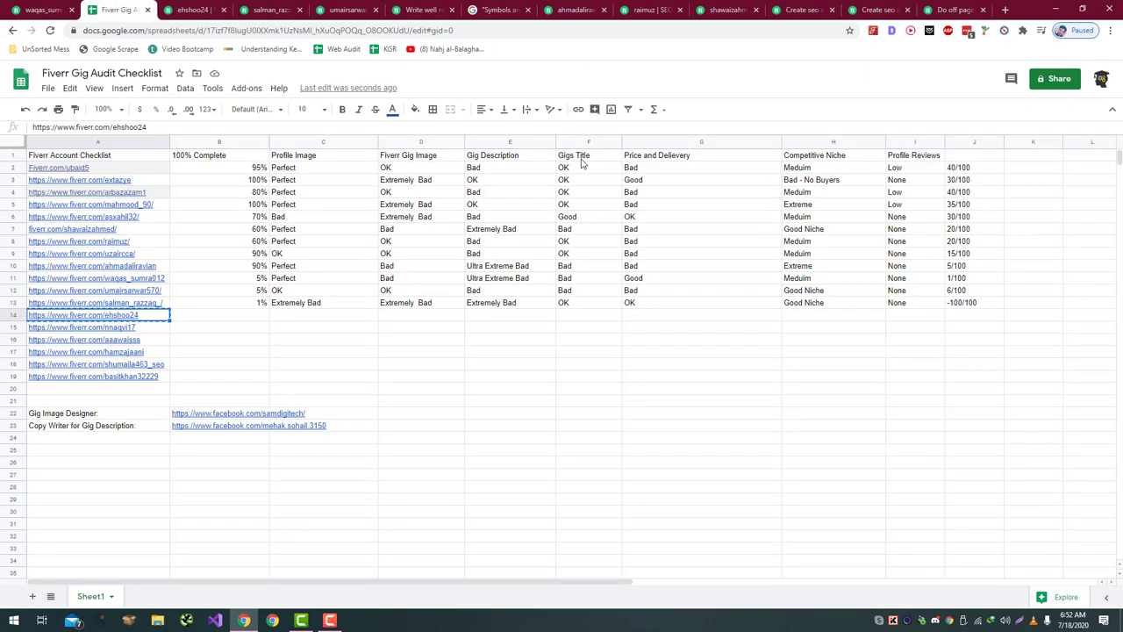
{"action": "key", "text": "Tab"}
{"action": "type", "text": "60%"}
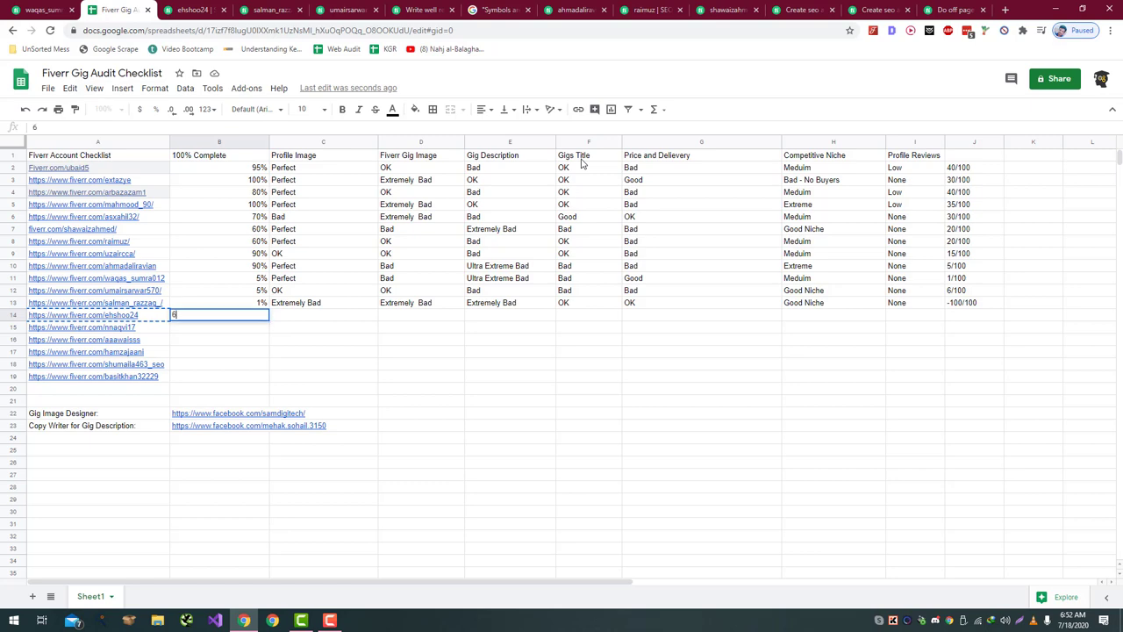
{"action": "key", "text": "Return"}
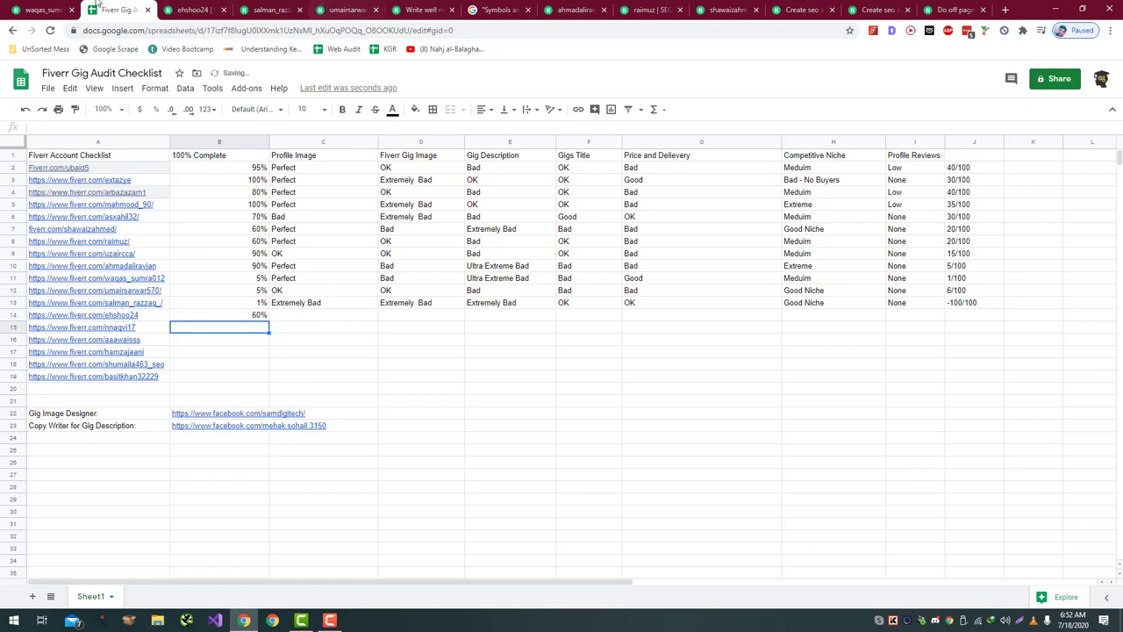
- Open and review the seller's moz domain authority 50 plus gig
{"action": "left_click", "coordinate": [194, 10]}
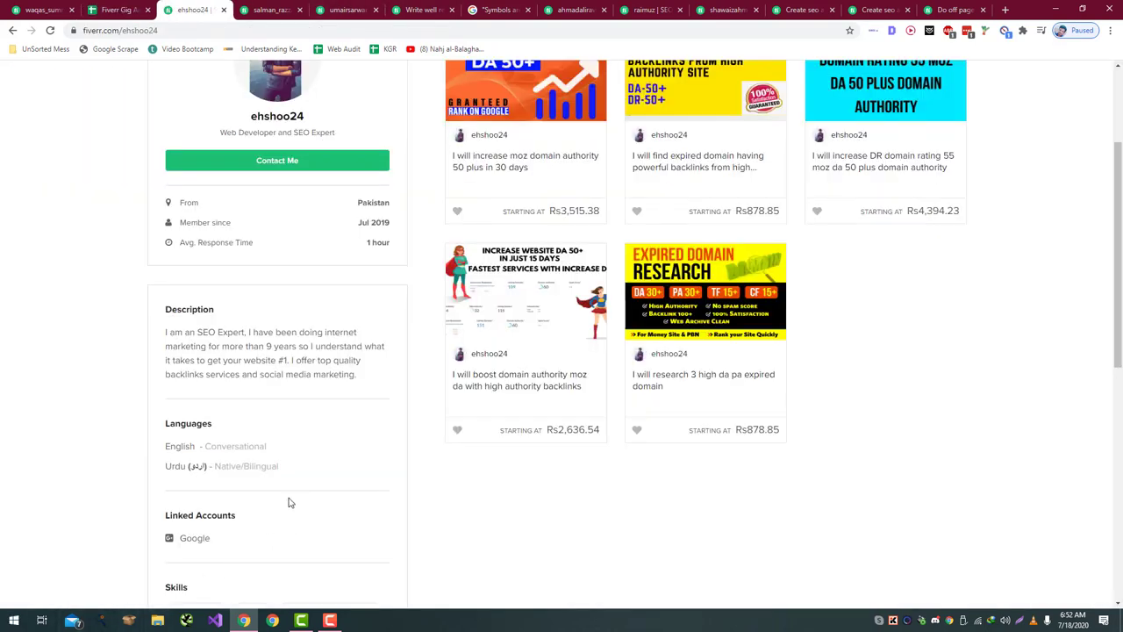
{"action": "scroll", "coordinate": [333, 519], "scroll_direction": "down", "scroll_amount": 3}
{"action": "scroll", "coordinate": [429, 462], "scroll_direction": "up", "scroll_amount": 1}
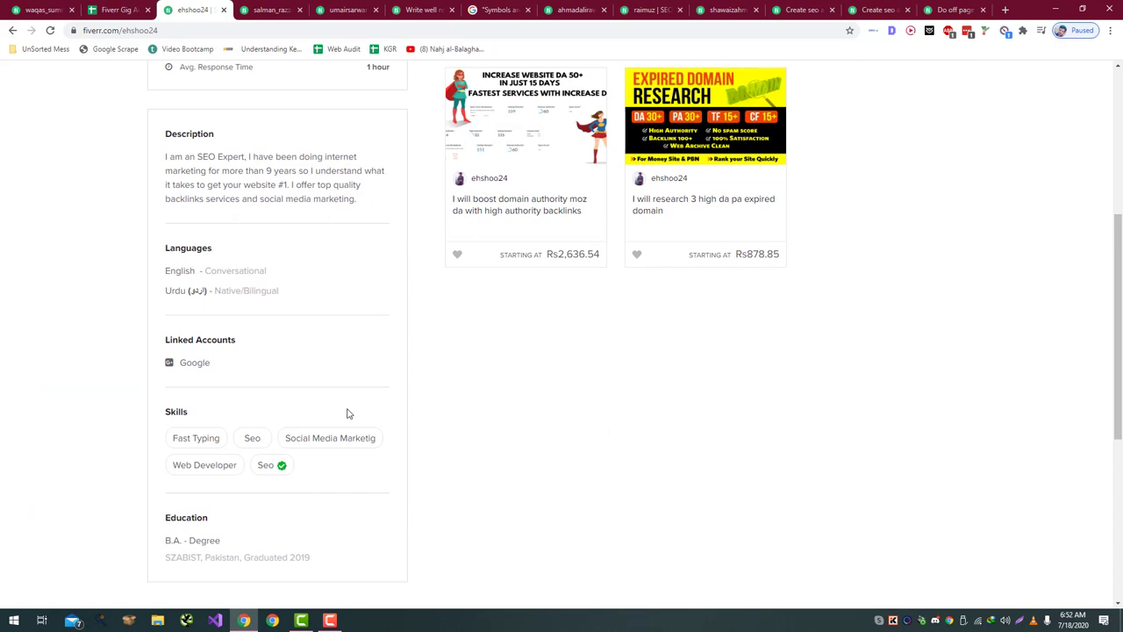
{"action": "scroll", "coordinate": [278, 368], "scroll_direction": "up", "scroll_amount": 4}
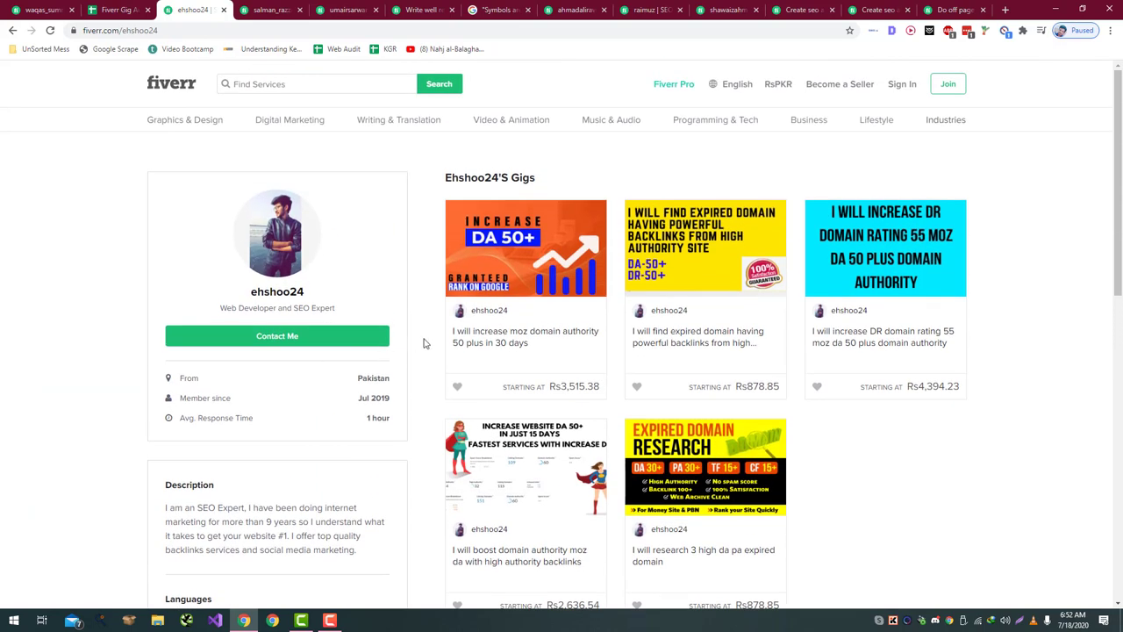
{"action": "left_click", "coordinate": [486, 340]}
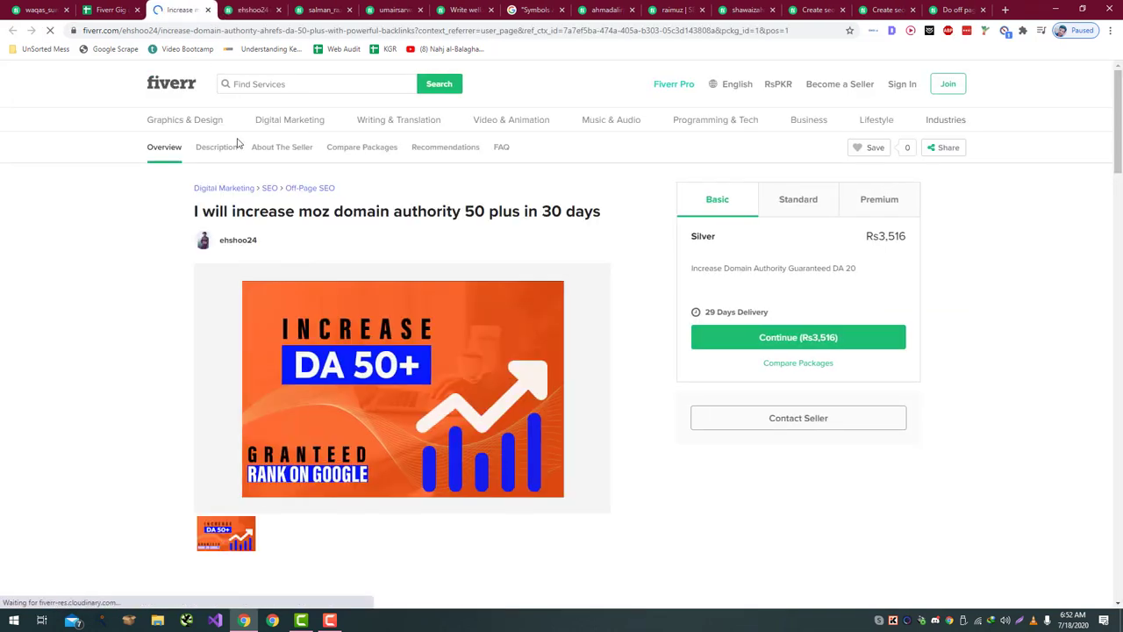
{"action": "scroll", "coordinate": [177, 304], "scroll_direction": "down", "scroll_amount": 1}
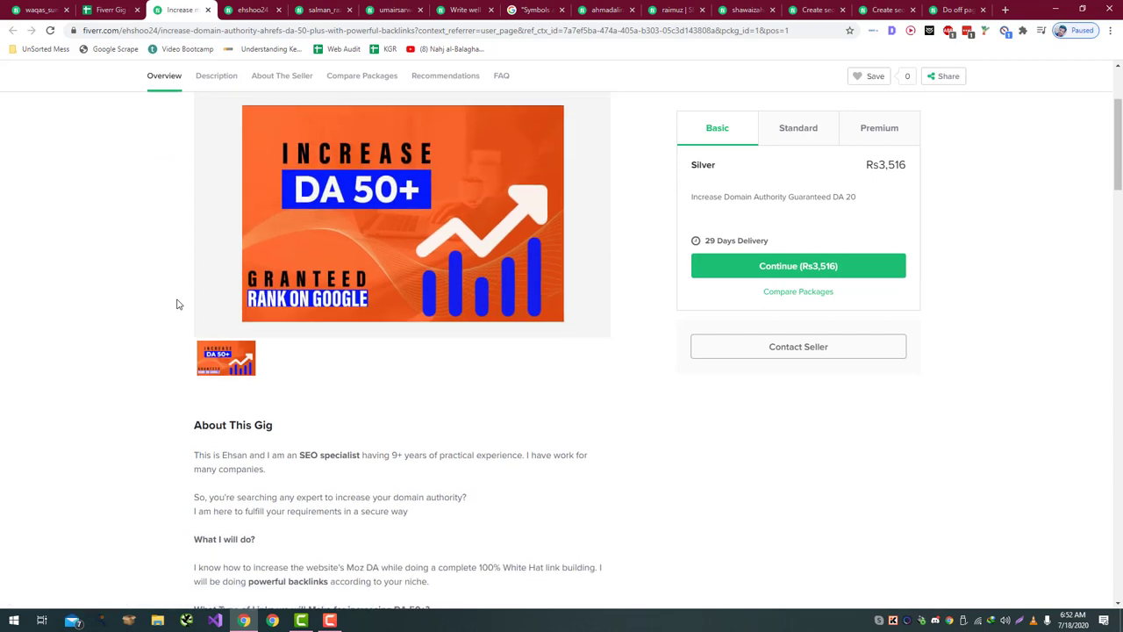
{"action": "scroll", "coordinate": [224, 250], "scroll_direction": "up", "scroll_amount": 1}
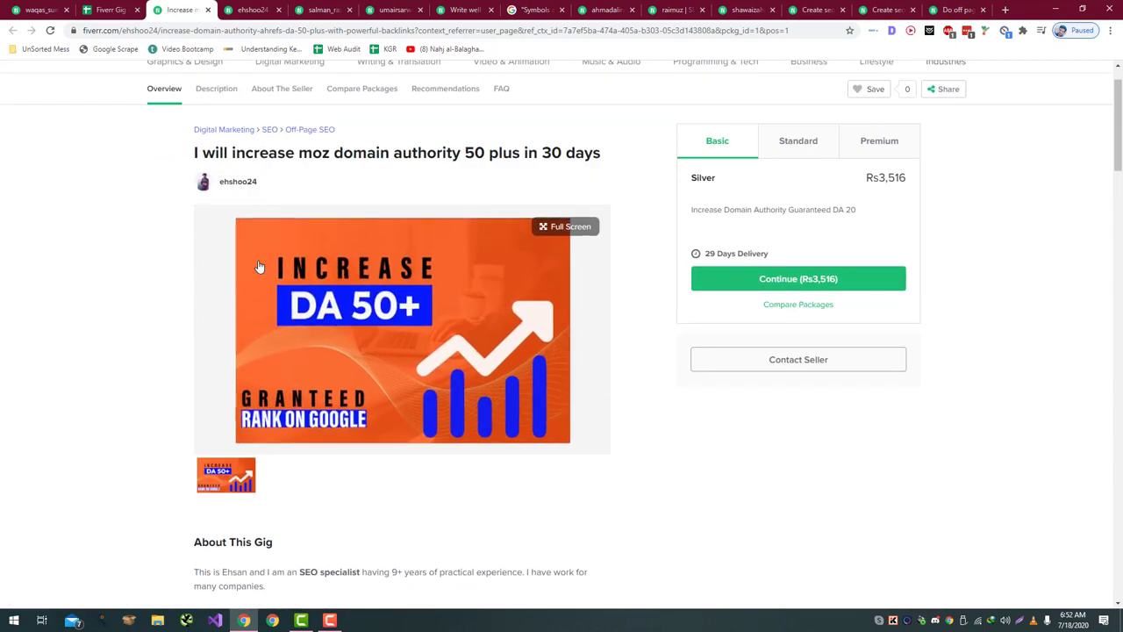
{"action": "left_click", "coordinate": [114, 10]}
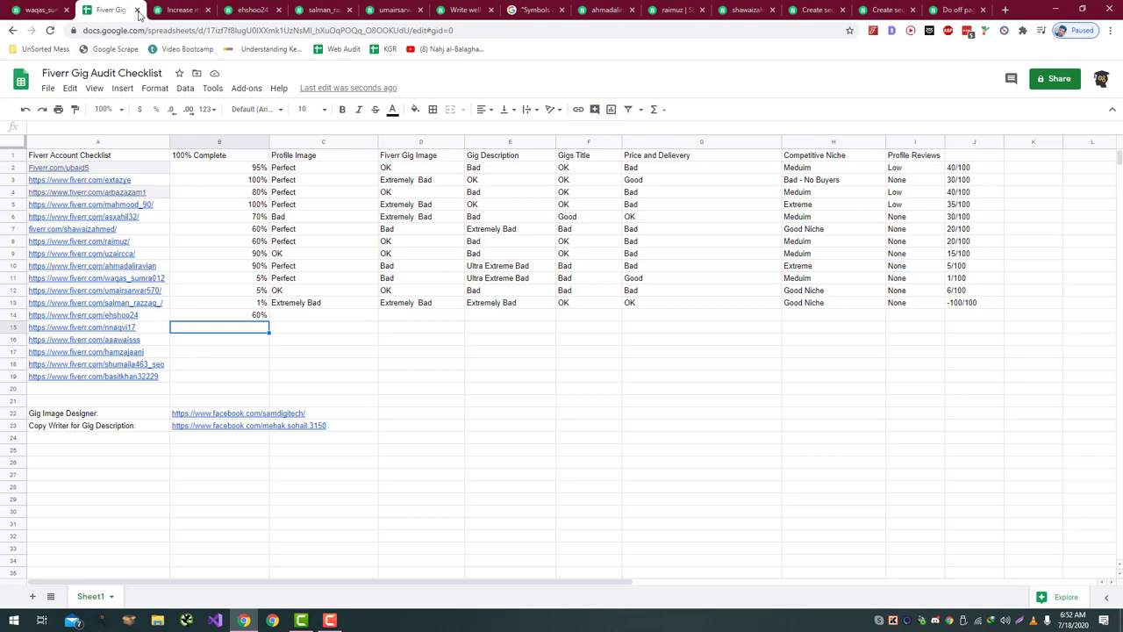
- Rate the row 14 Profile Image in C14 as Perfect
{"action": "left_click", "coordinate": [317, 318]}
{"action": "left_click", "coordinate": [180, 9]}
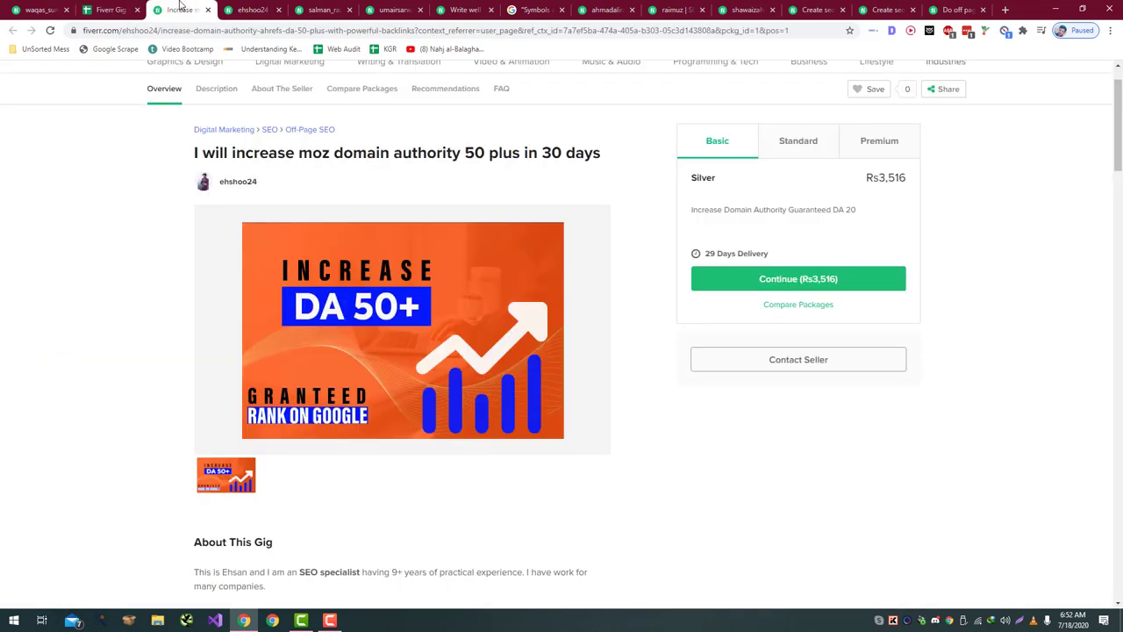
{"action": "scroll", "coordinate": [238, 182], "scroll_direction": "down", "scroll_amount": 10}
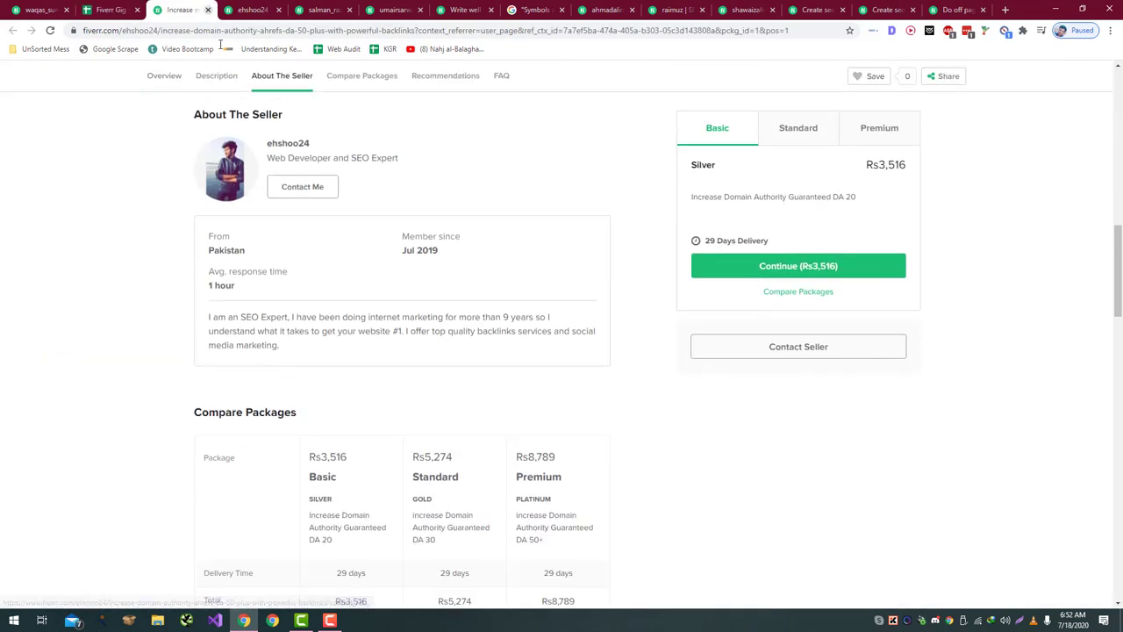
{"action": "key", "text": "ctrl+shift+Tab"}
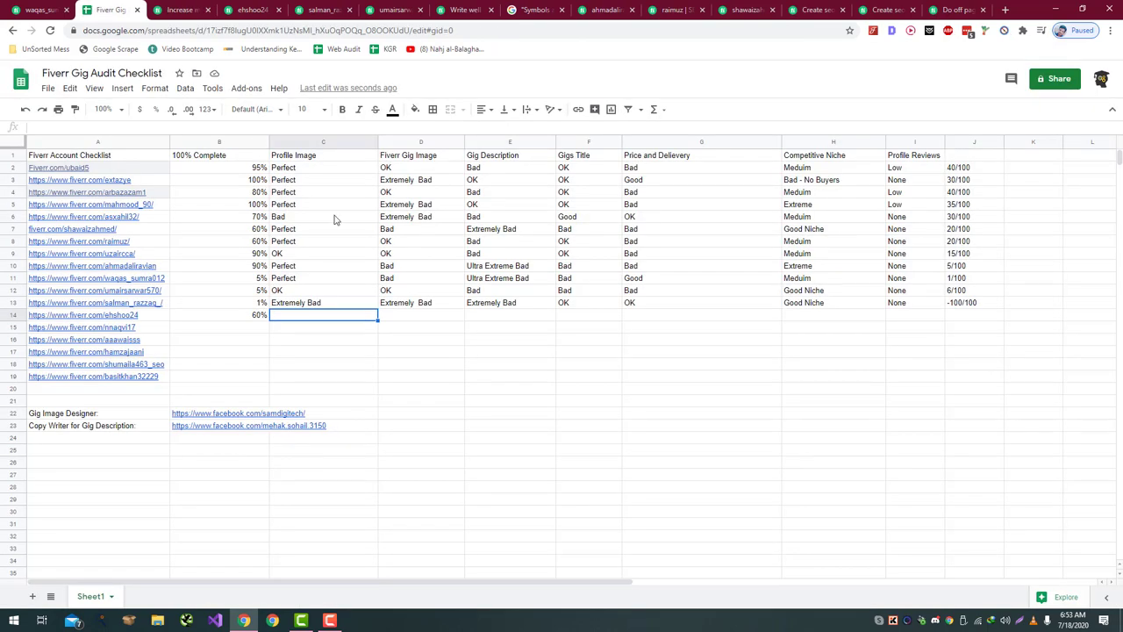
{"action": "type", "text": "Perfect"}
{"action": "key", "text": "Return"}
- Rate the Fiverr Gig Image in D14 as Good after checking the gig page
{"action": "key", "text": "Right"}
{"action": "key", "text": "Up"}
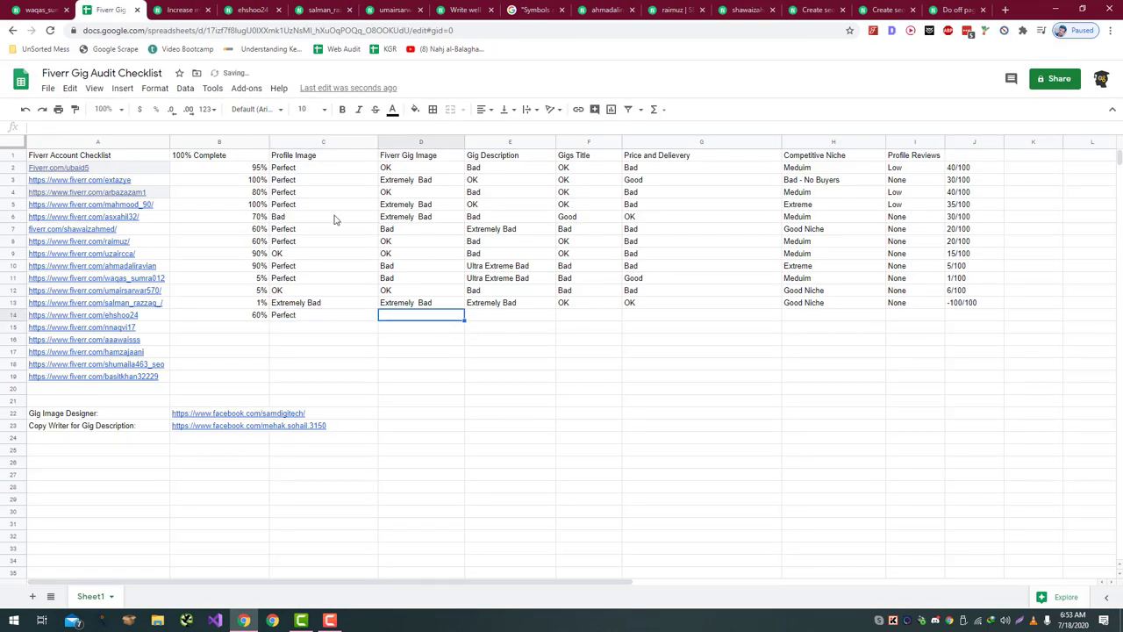
{"action": "key", "text": "ctrl+Tab"}
{"action": "scroll", "coordinate": [333, 219], "scroll_direction": "up", "scroll_amount": 10}
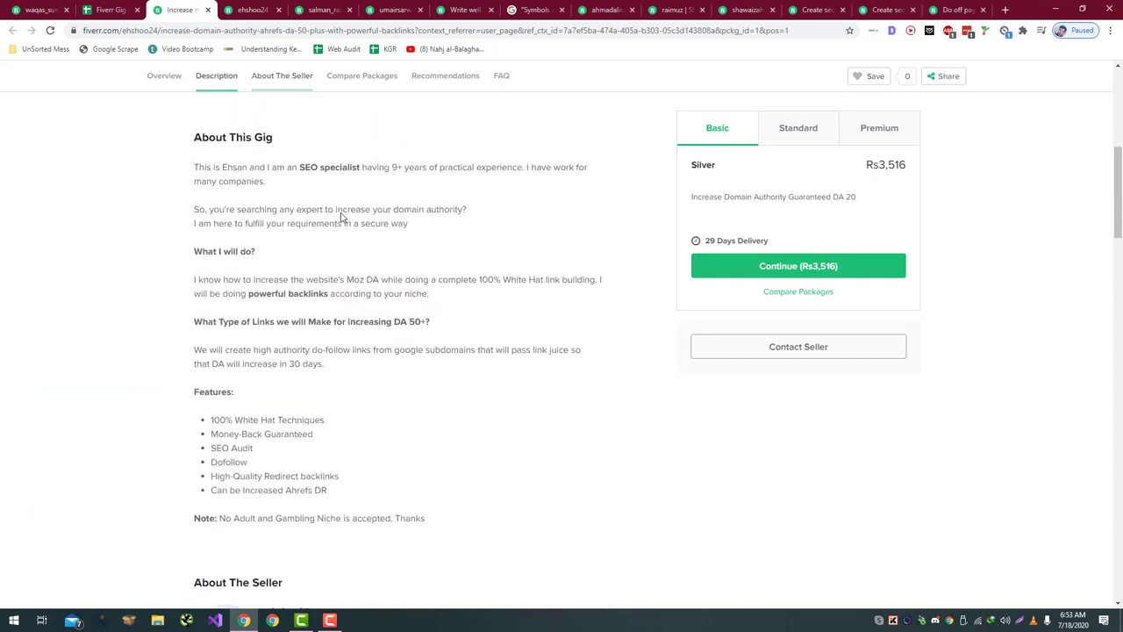
{"action": "key", "text": "ctrl+shift+Tab"}
{"action": "type", "text": "Go"}
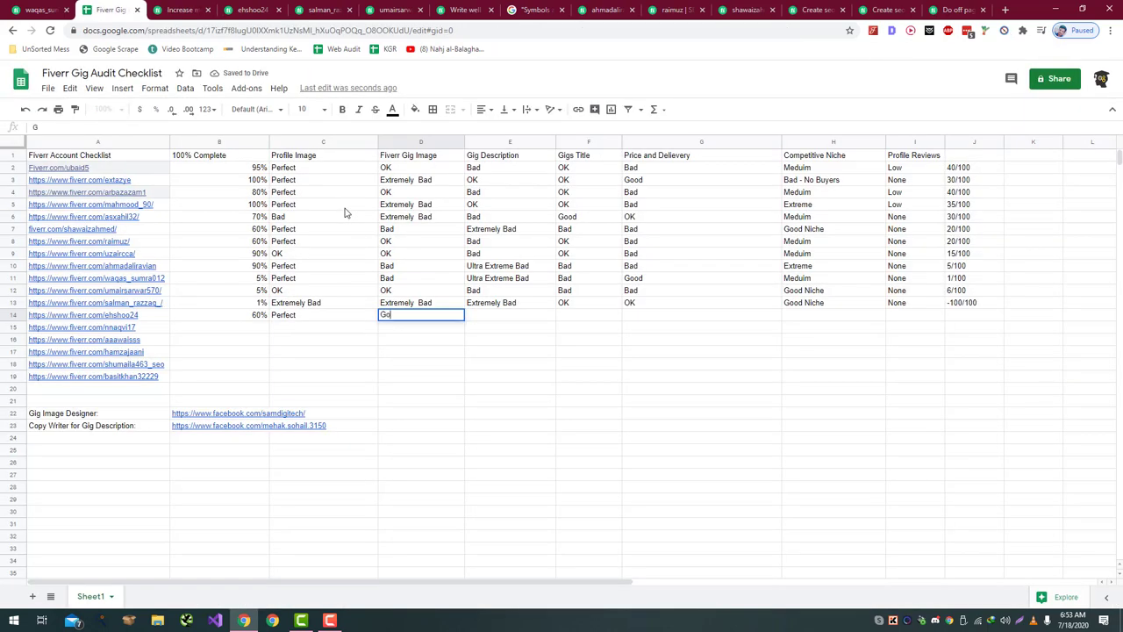
{"action": "type", "text": "od"}
{"action": "key", "text": "Return"}
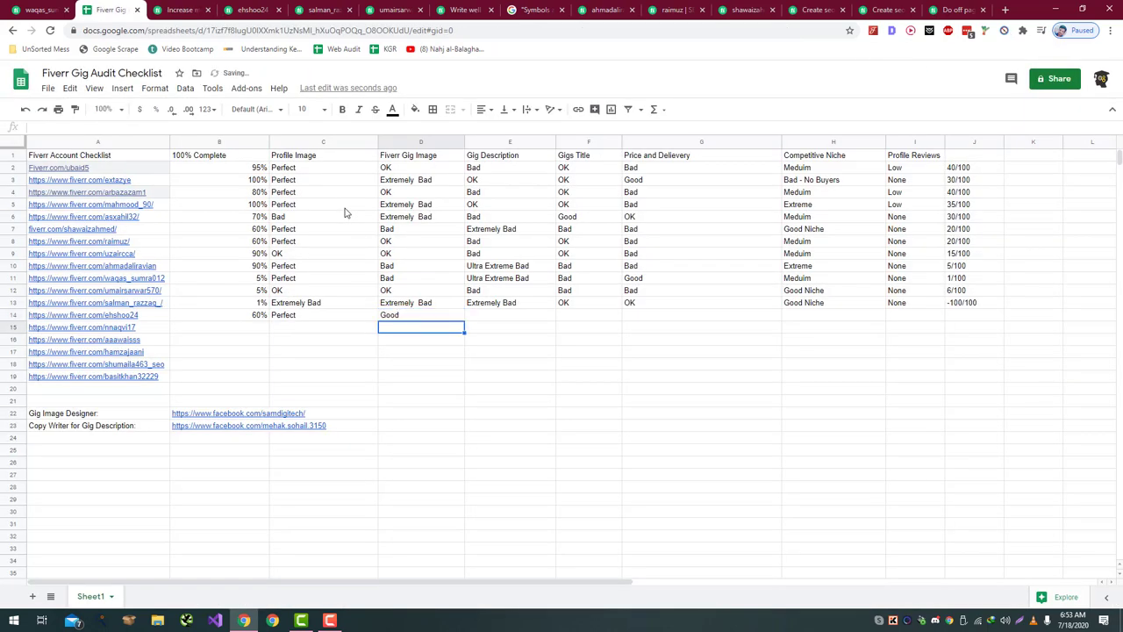
- Reopen the moz domain authority 50 plus gig via the seller's profile page
{"action": "left_click", "coordinate": [179, 9]}
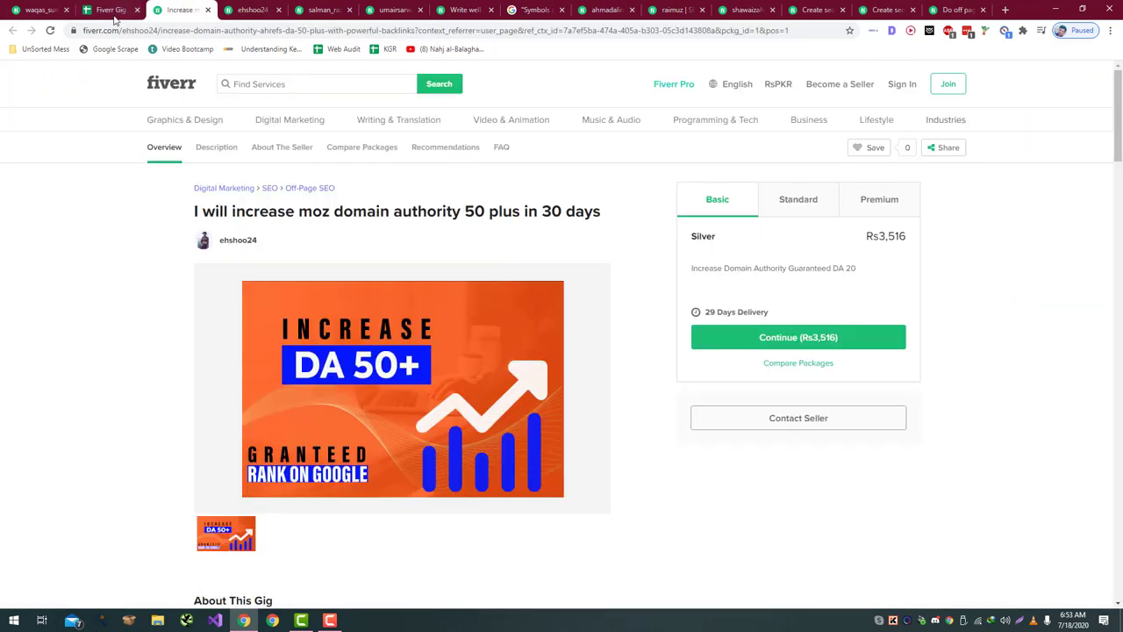
{"action": "left_click", "coordinate": [238, 240]}
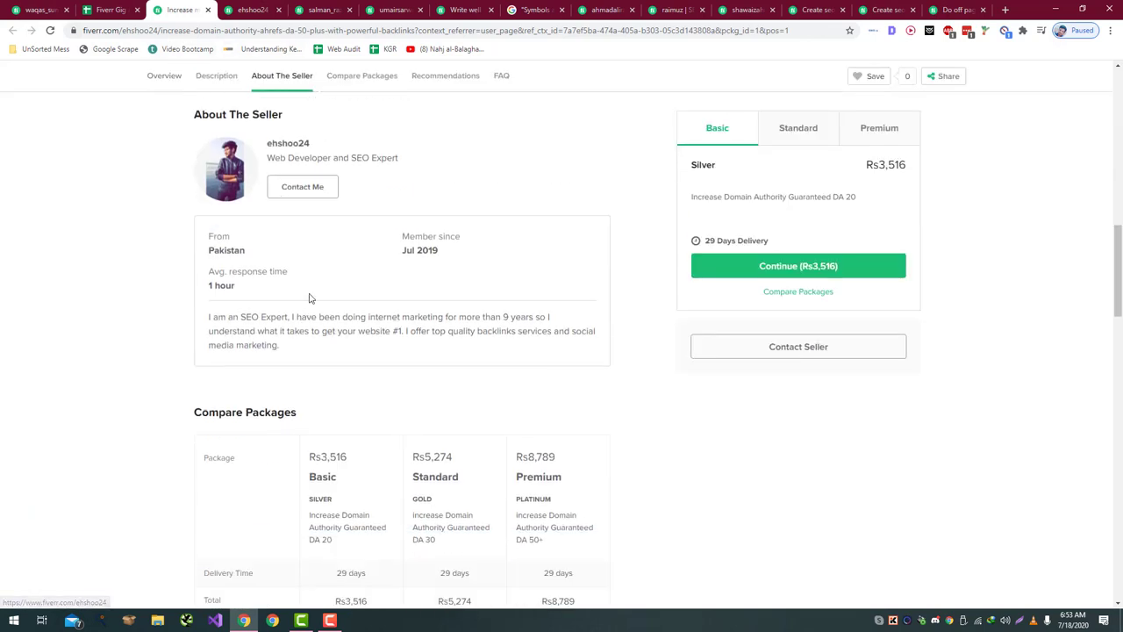
{"action": "left_click", "coordinate": [301, 146]}
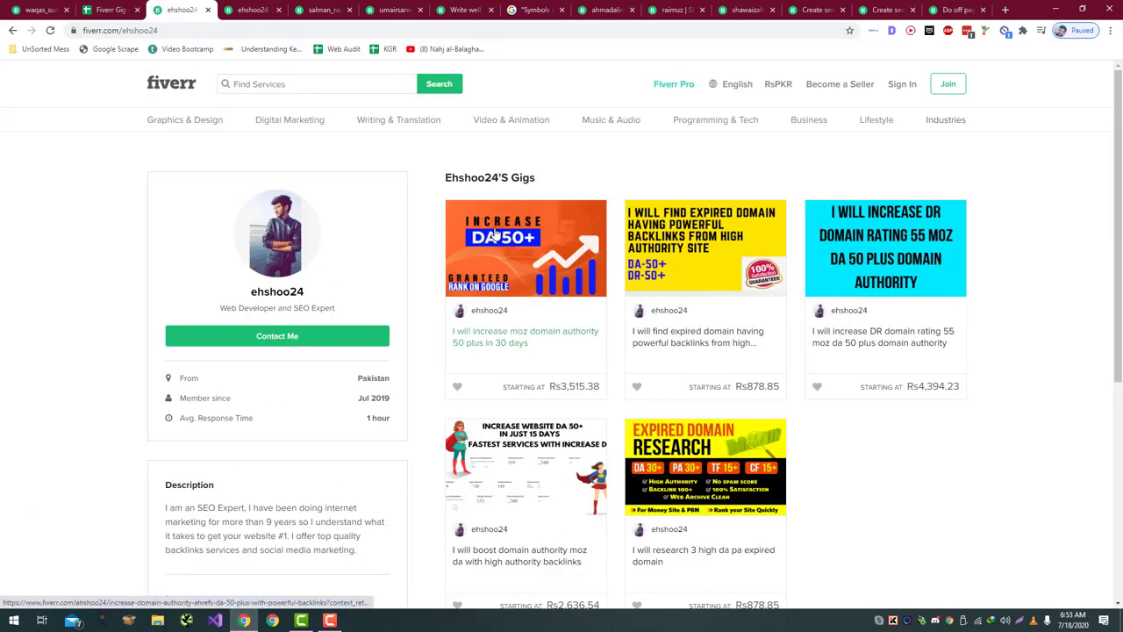
{"action": "scroll", "coordinate": [496, 235], "scroll_direction": "down", "scroll_amount": 3}
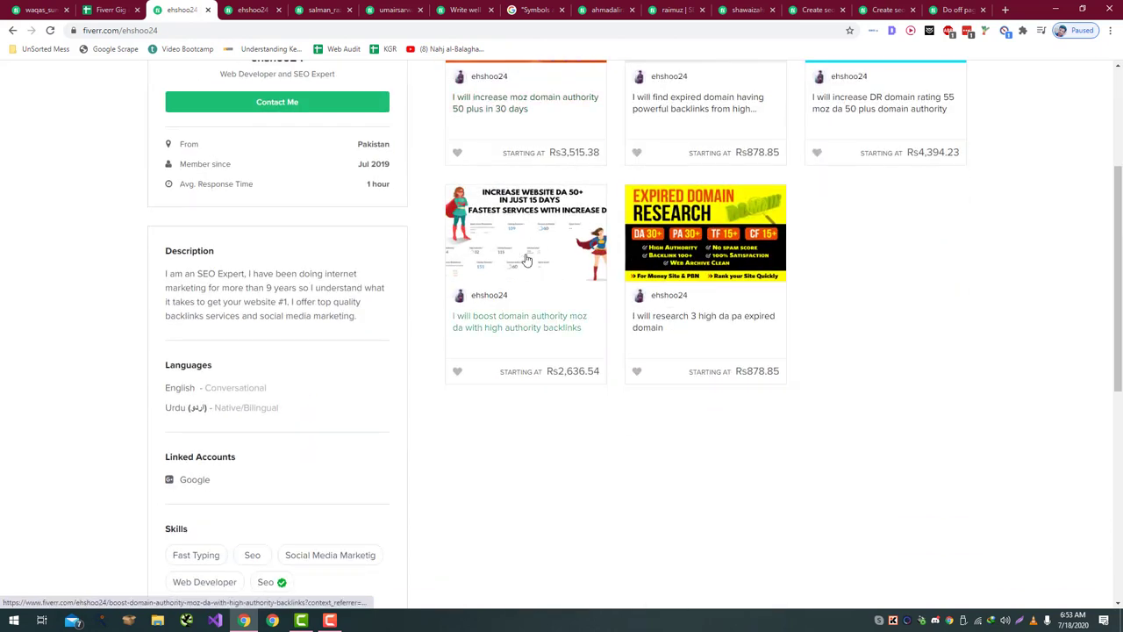
{"action": "scroll", "coordinate": [849, 267], "scroll_direction": "up", "scroll_amount": 3}
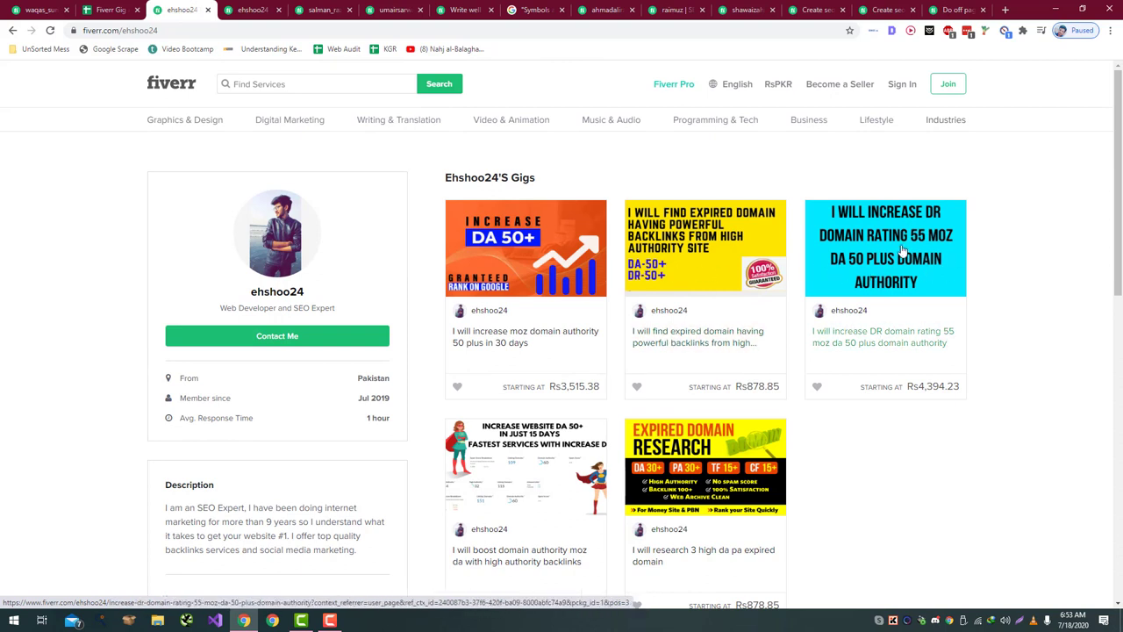
{"action": "scroll", "coordinate": [888, 224], "scroll_direction": "down", "scroll_amount": 1}
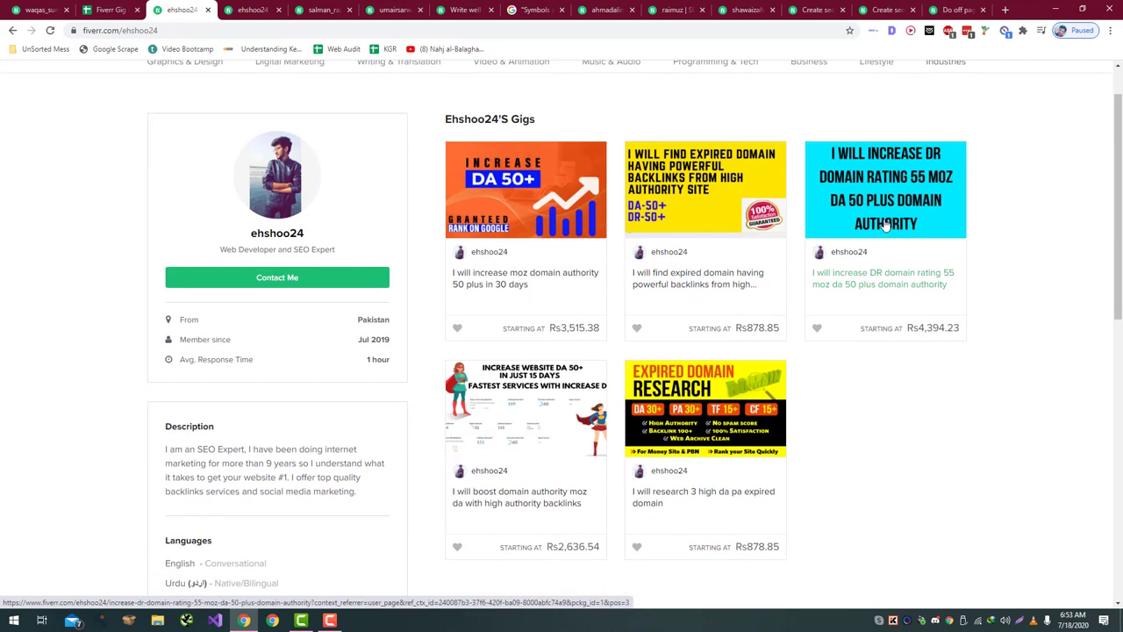
{"action": "left_click", "coordinate": [561, 288]}
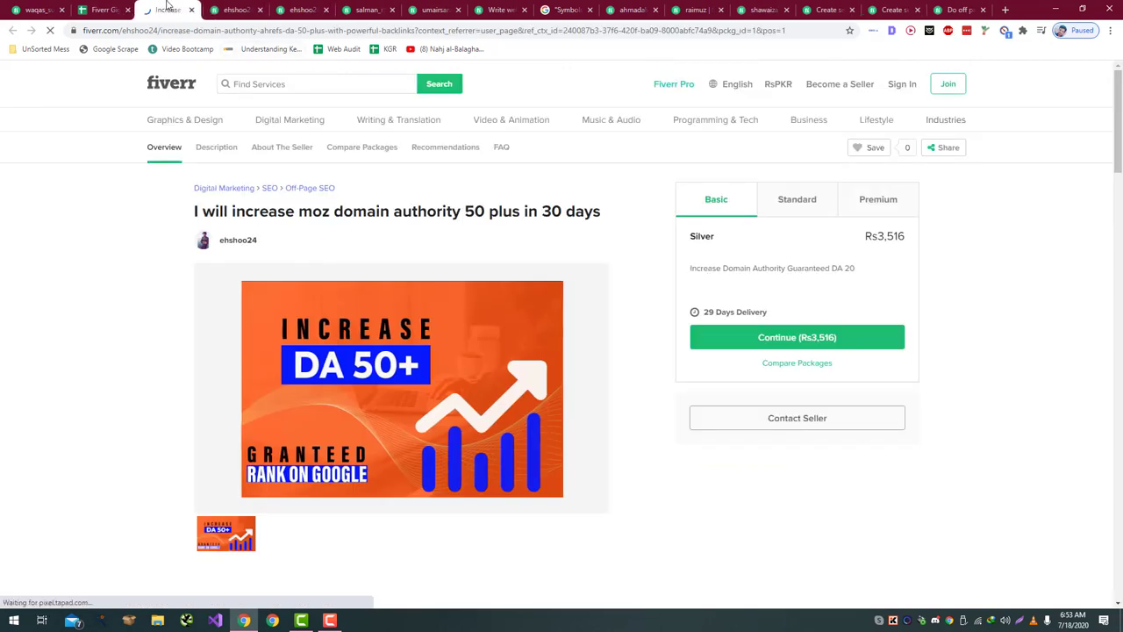
{"action": "scroll", "coordinate": [680, 259], "scroll_direction": "down", "scroll_amount": 3}
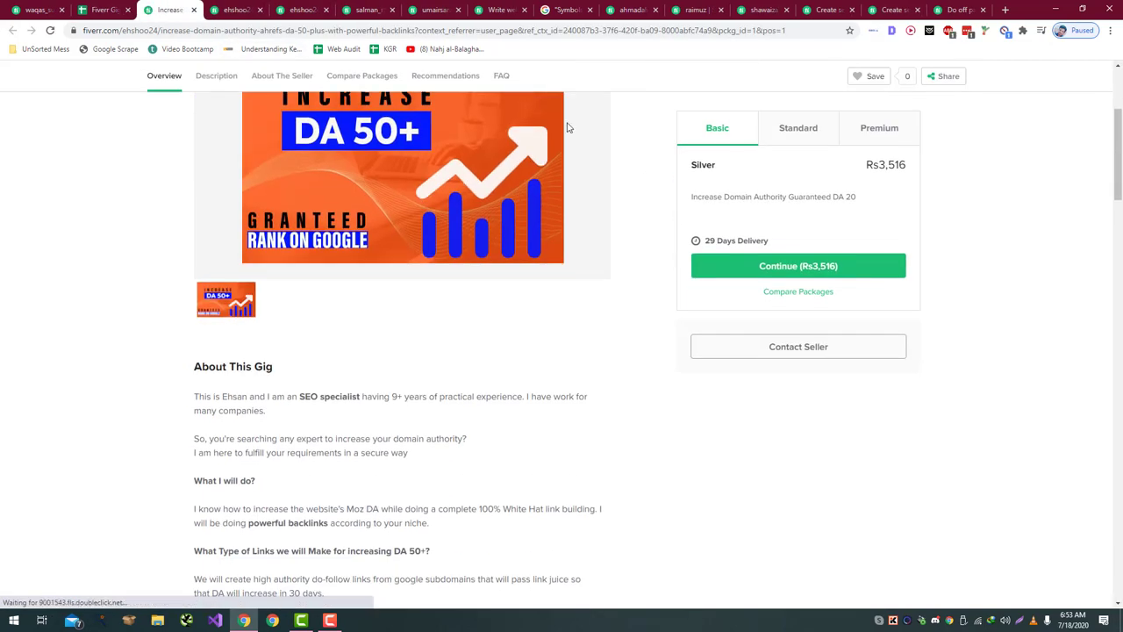
{"action": "left_click", "coordinate": [103, 9]}
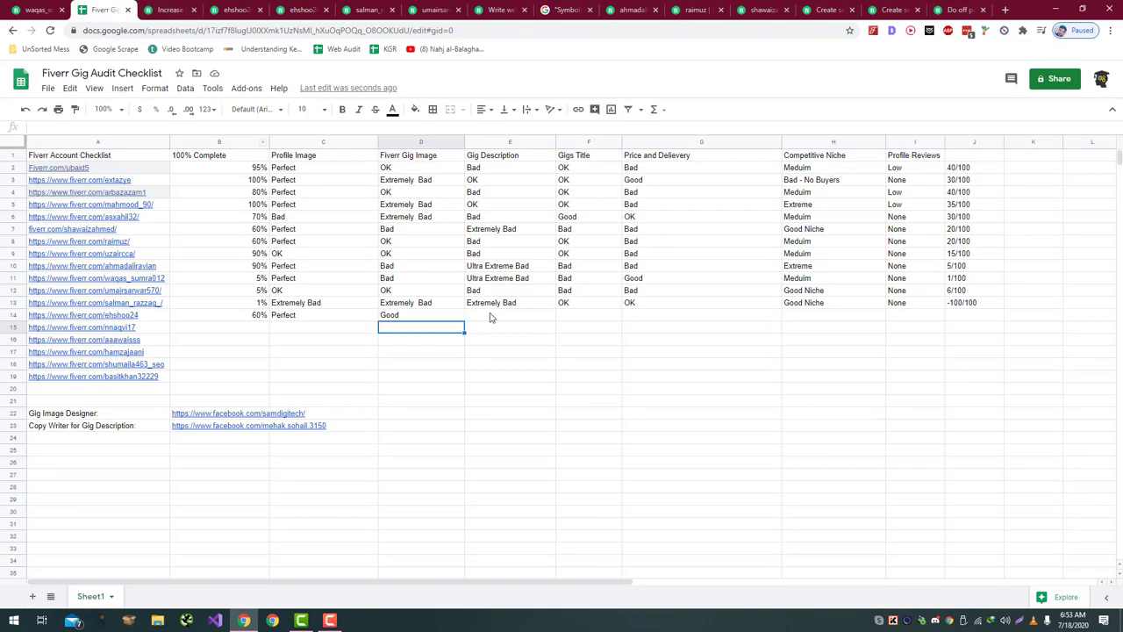
- Select E14, then read the moz gig's About This Gig description, marking key sentences
{"action": "left_click", "coordinate": [488, 316]}
{"action": "left_click", "coordinate": [168, 9]}
{"action": "scroll", "coordinate": [200, 240], "scroll_direction": "down", "scroll_amount": 2}
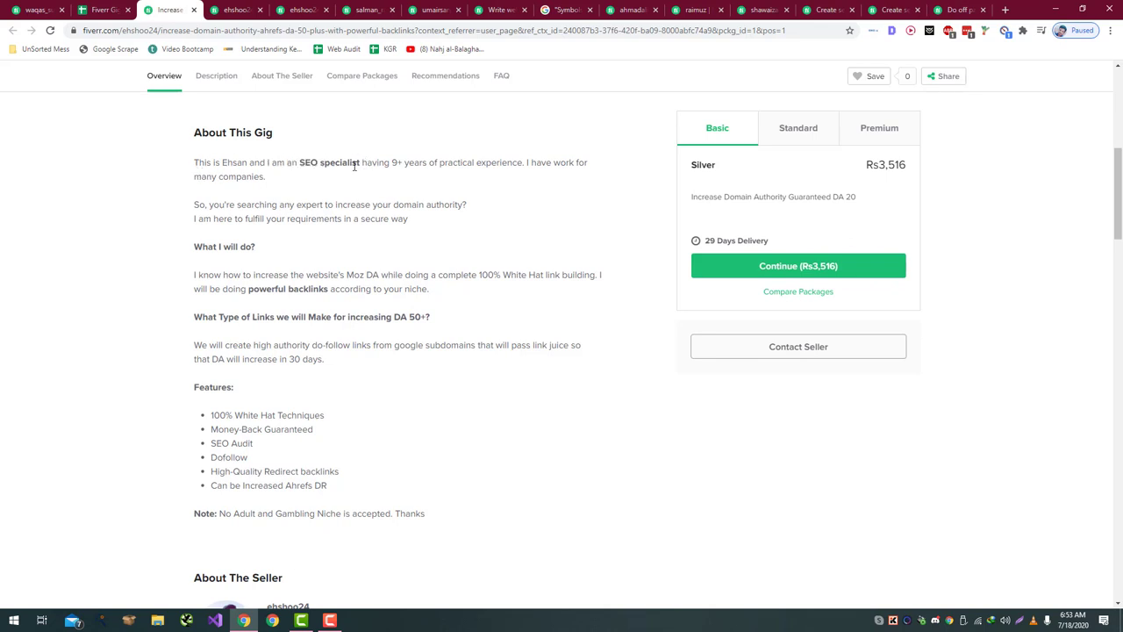
{"action": "left_click_drag", "start_coordinate": [359, 163], "coordinate": [585, 163]}
{"action": "left_click_drag", "start_coordinate": [239, 204], "coordinate": [508, 212]}
{"action": "left_click", "coordinate": [259, 218]}
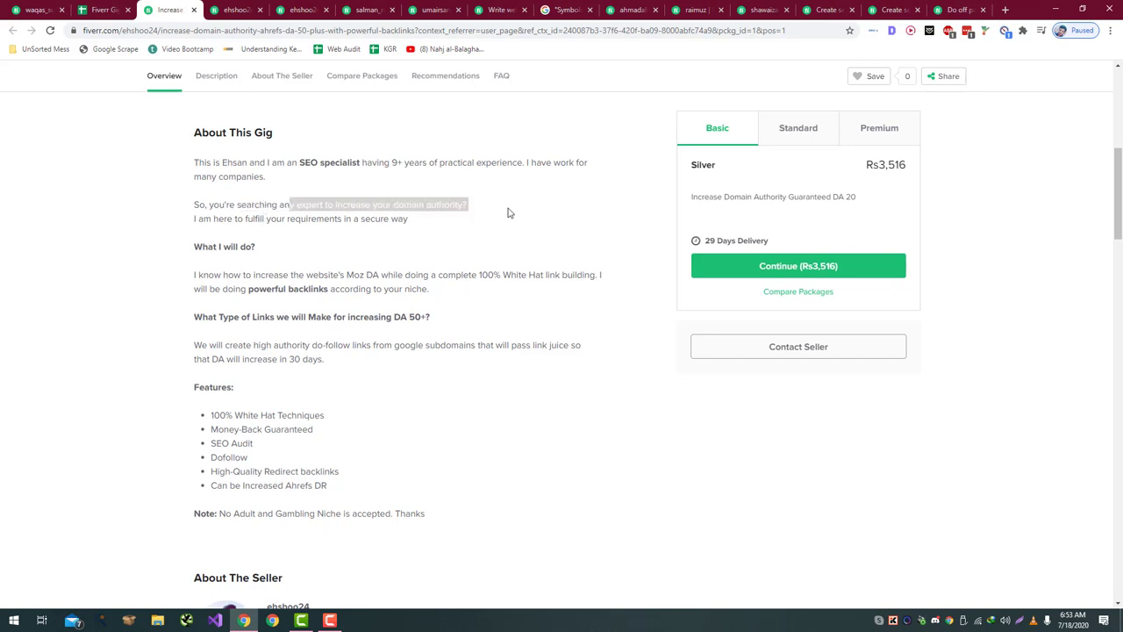
{"action": "left_click", "coordinate": [508, 212]}
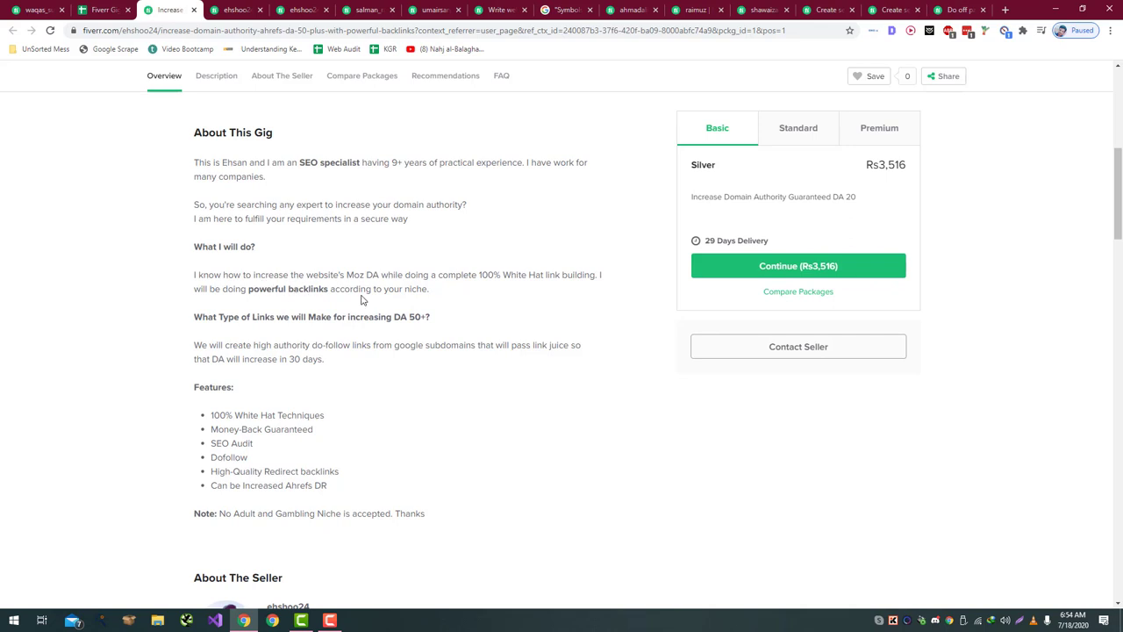
- Rate row 14's gig description Bad in cell E14
{"action": "left_click", "coordinate": [101, 10]}
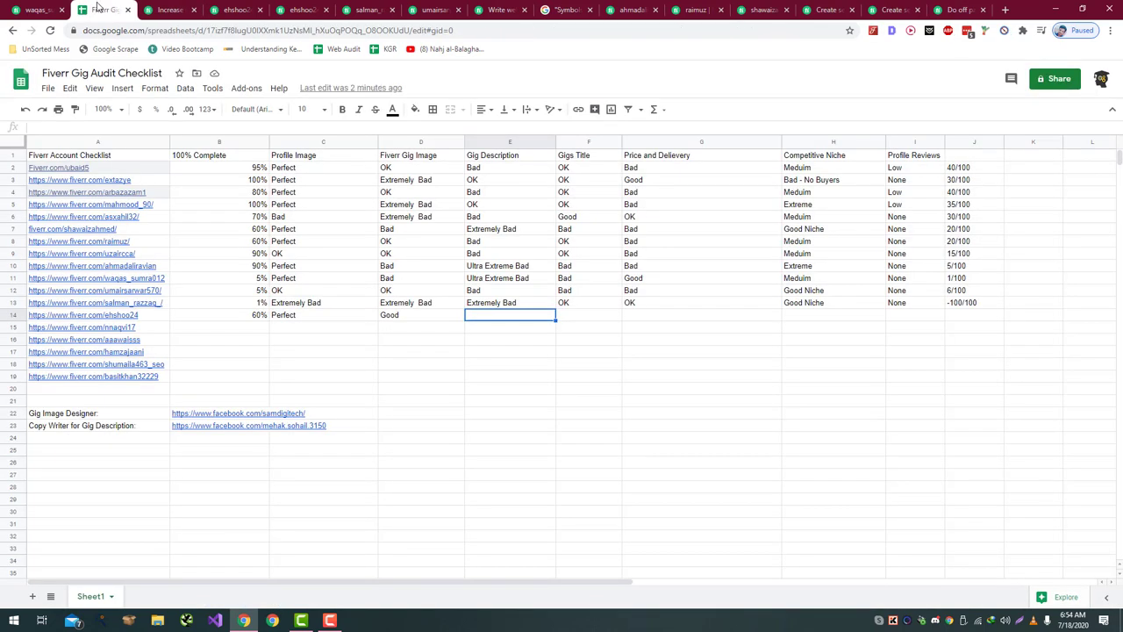
{"action": "type", "text": "Bad"}
{"action": "key", "text": "Return"}
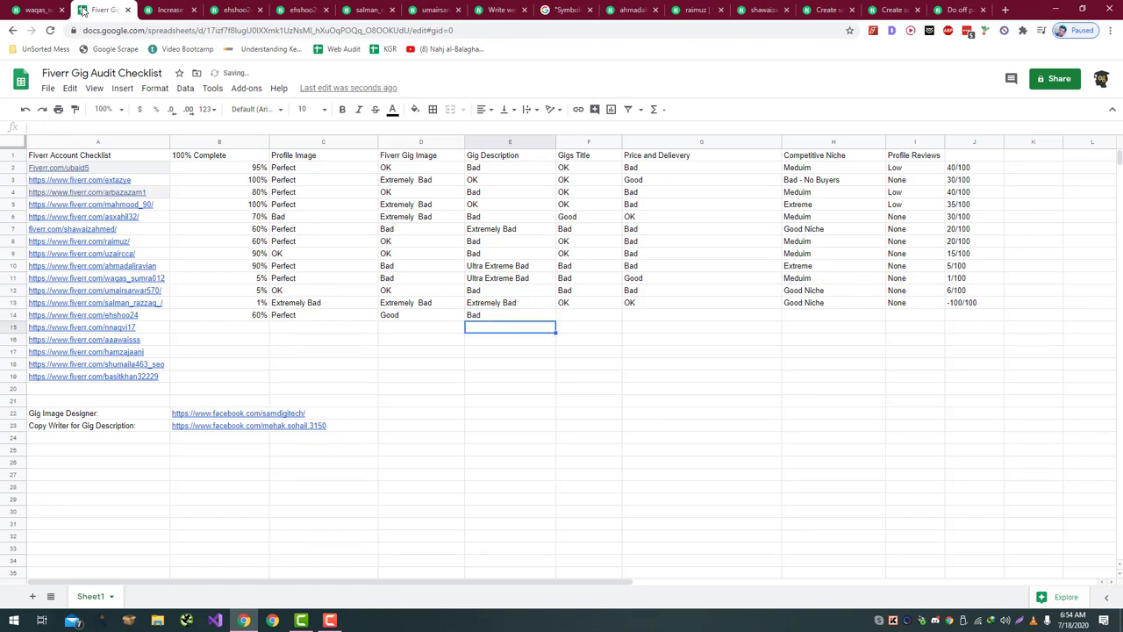
- Check the seller's gig page, then rate the gig title Good in F14
{"action": "left_click", "coordinate": [160, 9]}
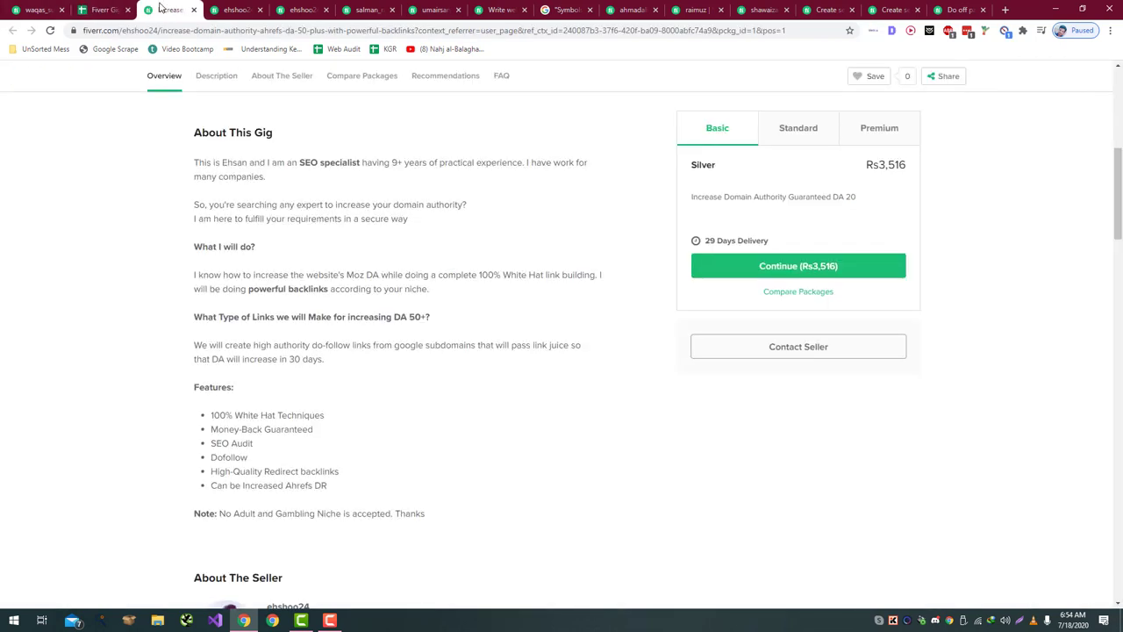
{"action": "scroll", "coordinate": [249, 245], "scroll_direction": "up", "scroll_amount": 3}
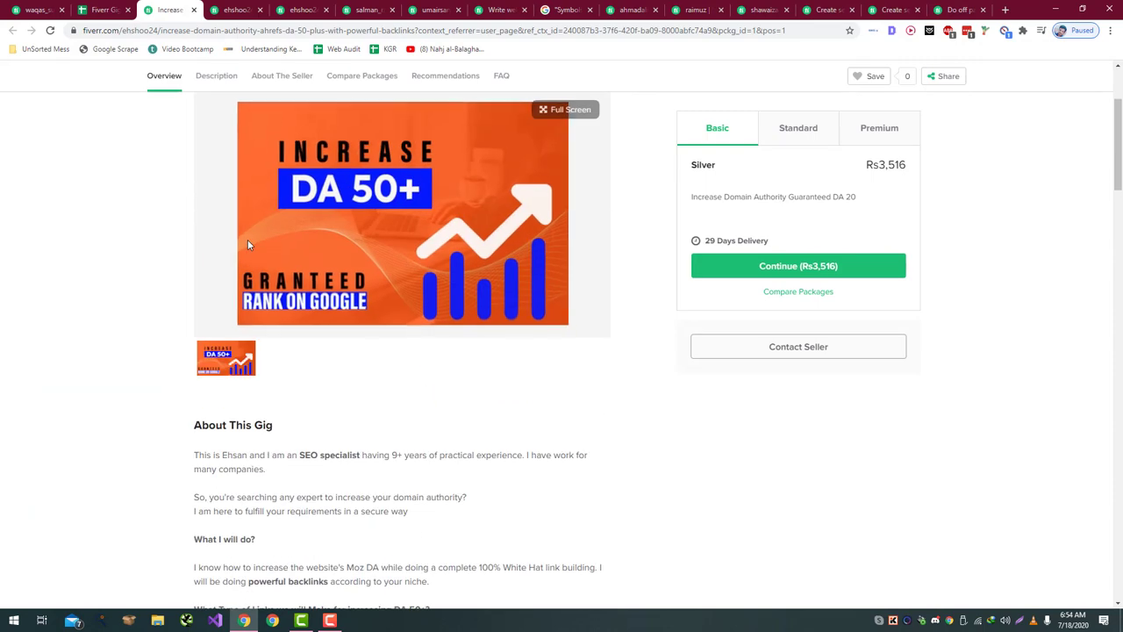
{"action": "scroll", "coordinate": [247, 245], "scroll_direction": "up", "scroll_amount": 2}
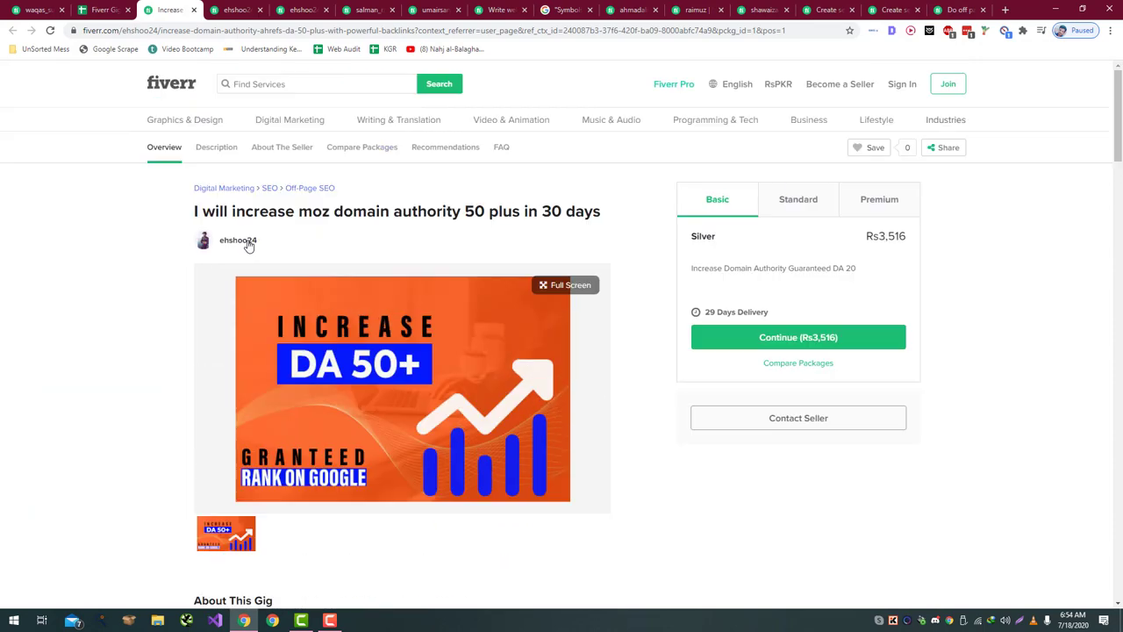
{"action": "left_click", "coordinate": [136, 7]}
{"action": "left_click", "coordinate": [170, 7]}
{"action": "key", "text": "ctrl+shift+Tab"}
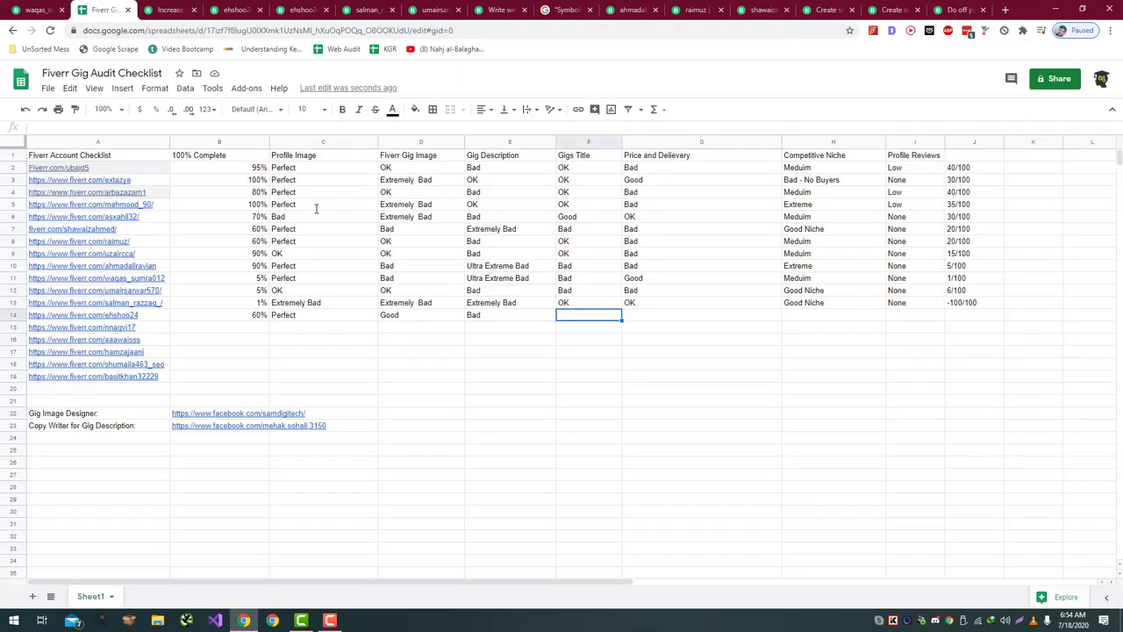
{"action": "type", "text": "Good"}
{"action": "key", "text": "Return"}
- Rate price and delivery OK in G14 after checking the gig page
{"action": "key", "text": "Right"}
{"action": "key", "text": "Up"}
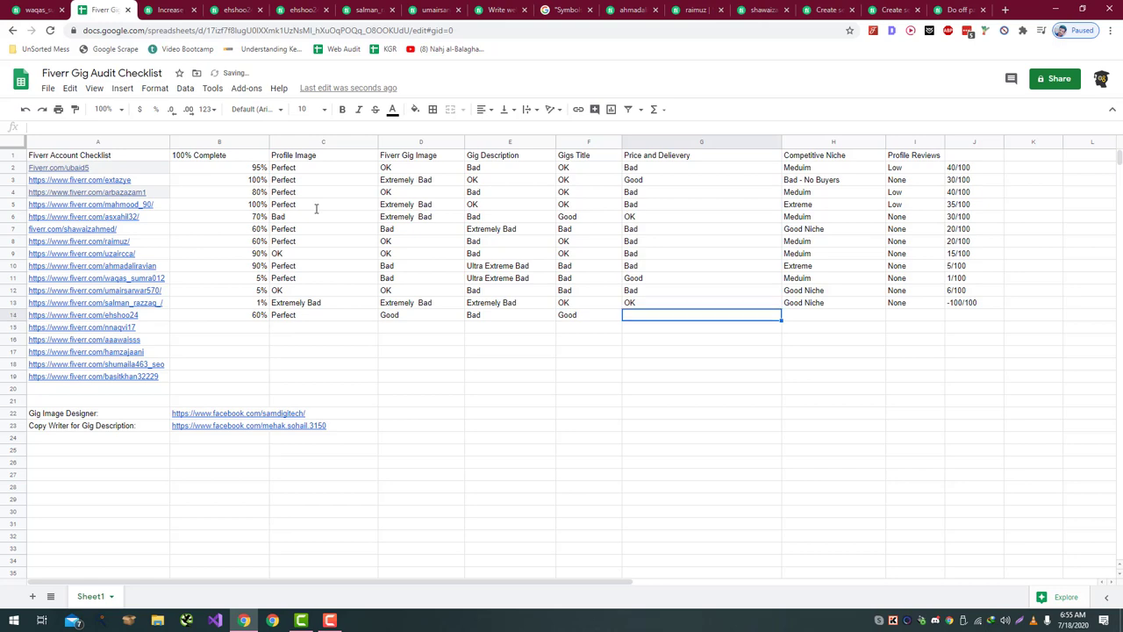
{"action": "key", "text": "ctrl+Tab"}
{"action": "key", "text": "ctrl+shift+Tab"}
{"action": "key", "text": "ctrl+Tab"}
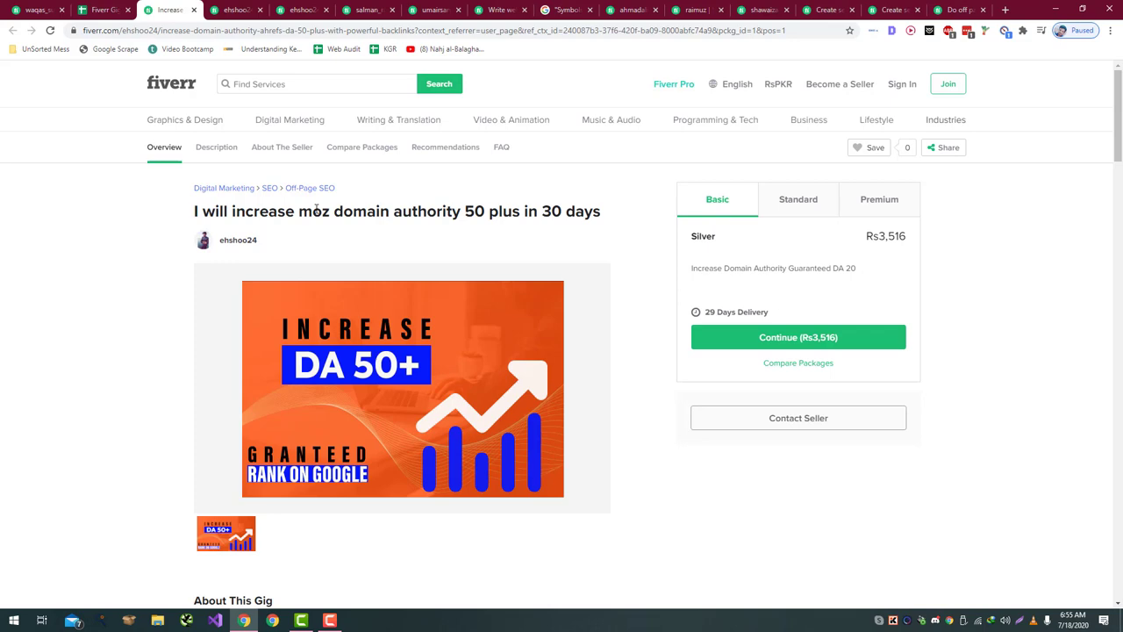
{"action": "key", "text": "ctrl+shift+Tab"}
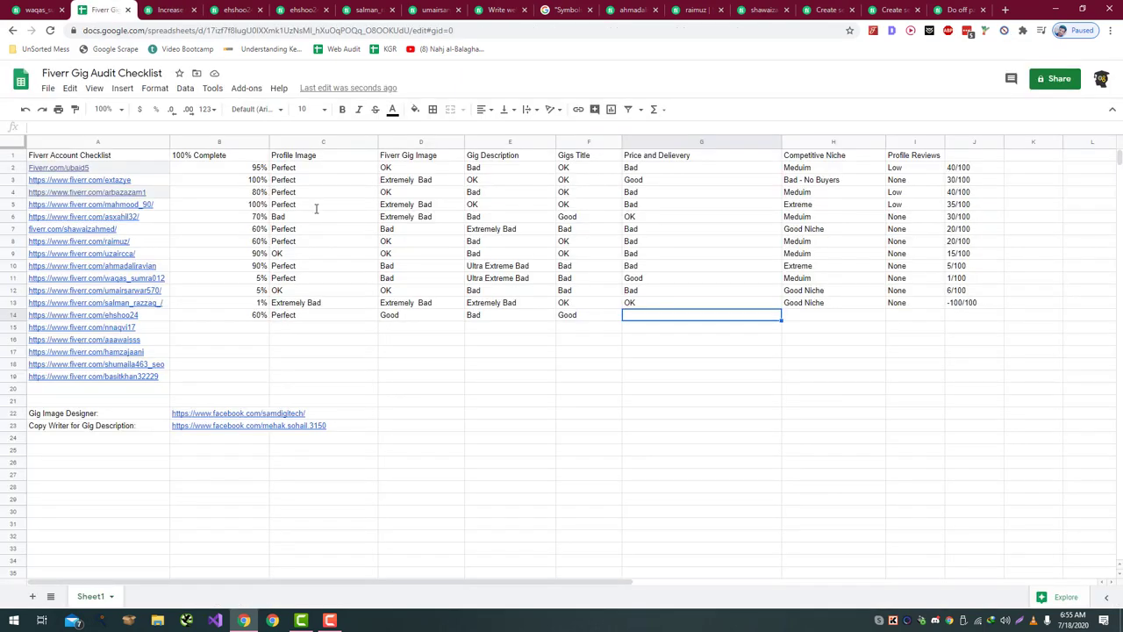
{"action": "type", "text": "OK"}
{"action": "key", "text": "Return"}
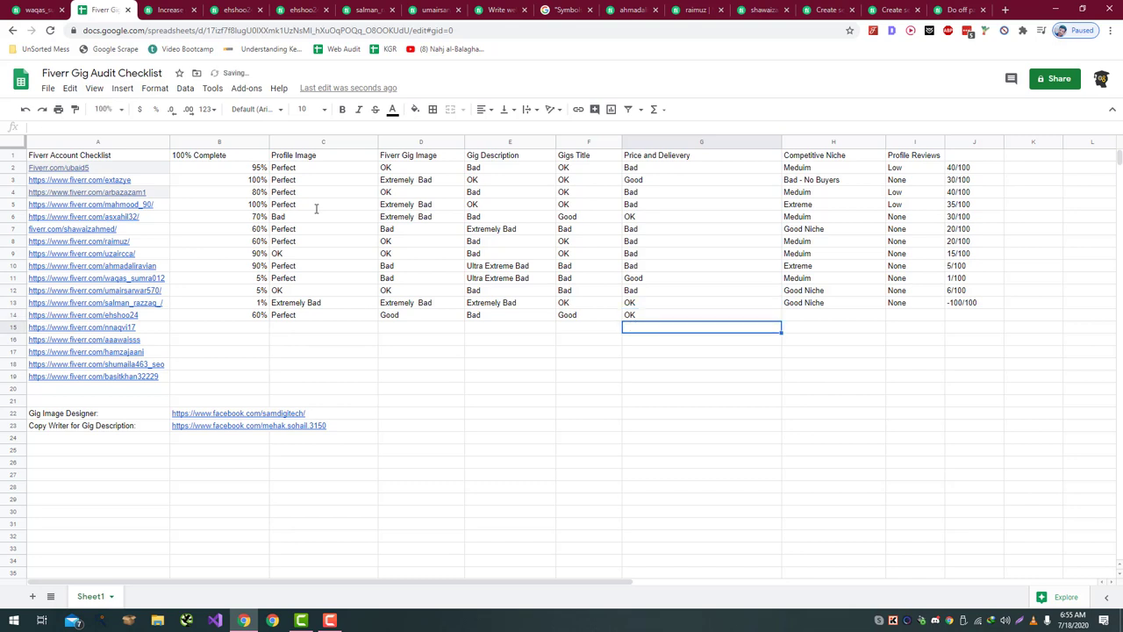
- Move to H14 and select 'increase moz domain authority' in the gig title
{"action": "key", "text": "Up"}
{"action": "key", "text": "Right"}
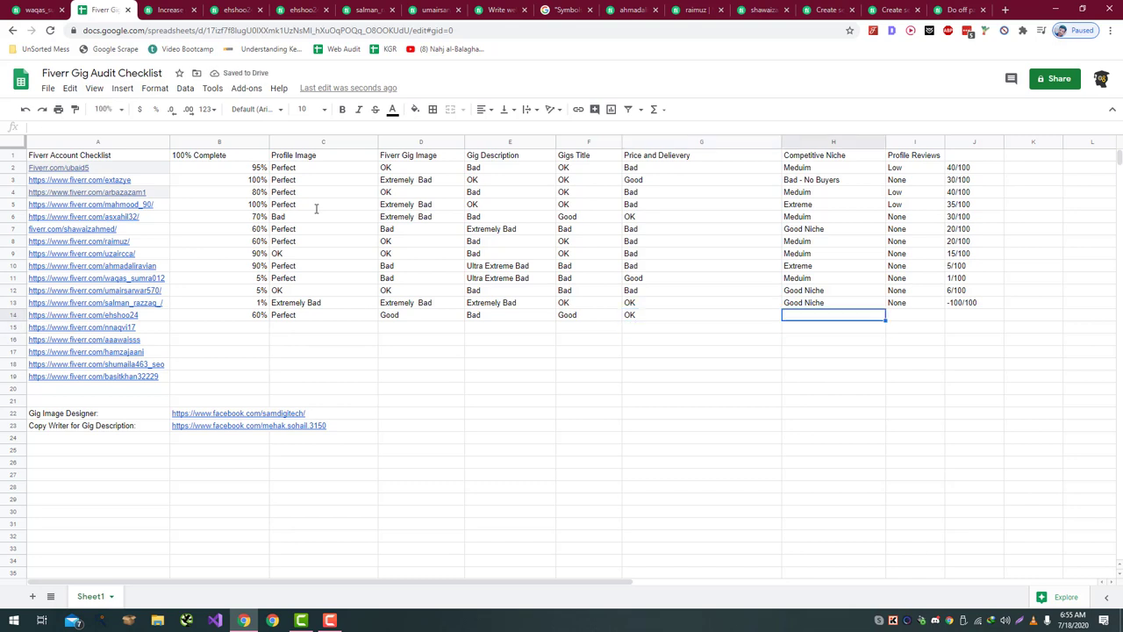
{"action": "key", "text": "Left"}
{"action": "key", "text": "ctrl+Tab"}
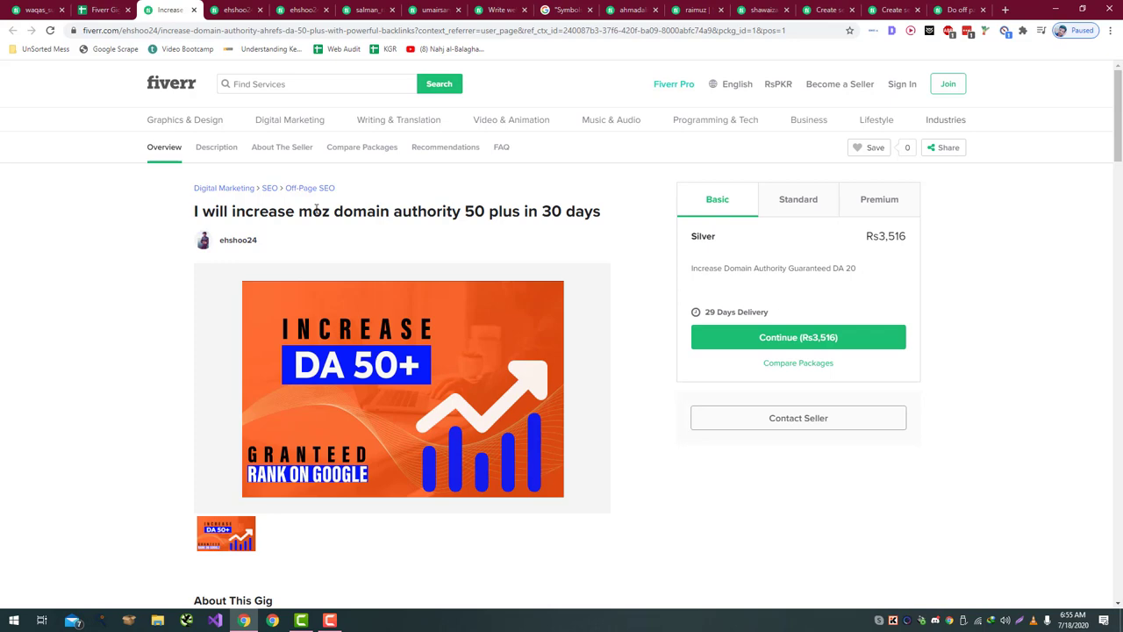
{"action": "key", "text": "ctrl+shift+Tab"}
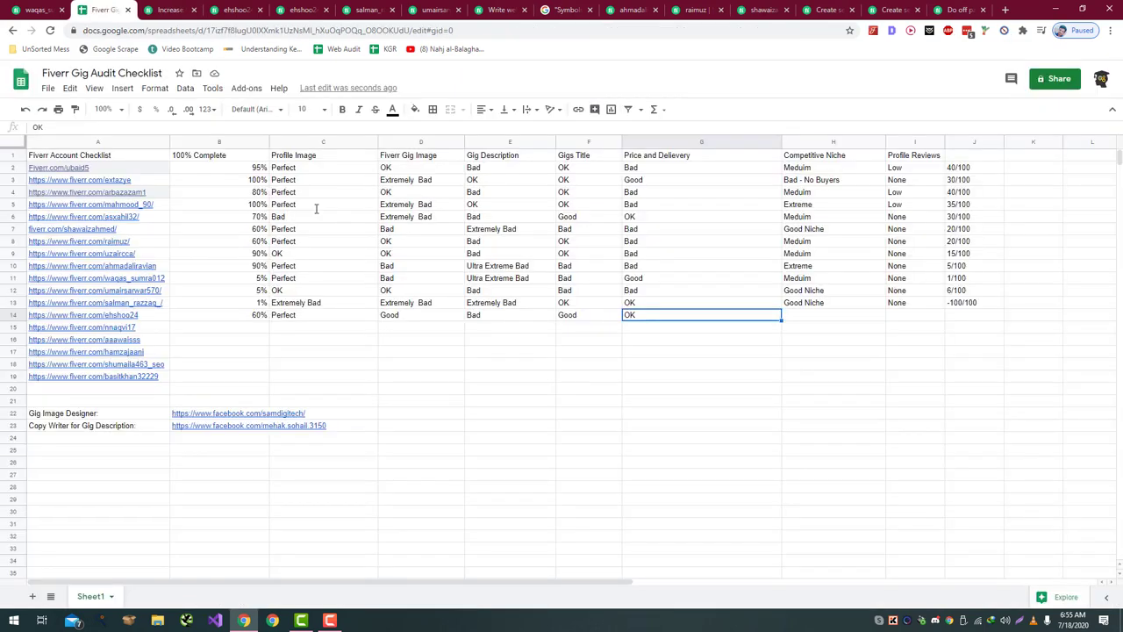
{"action": "key", "text": "ctrl+Tab"}
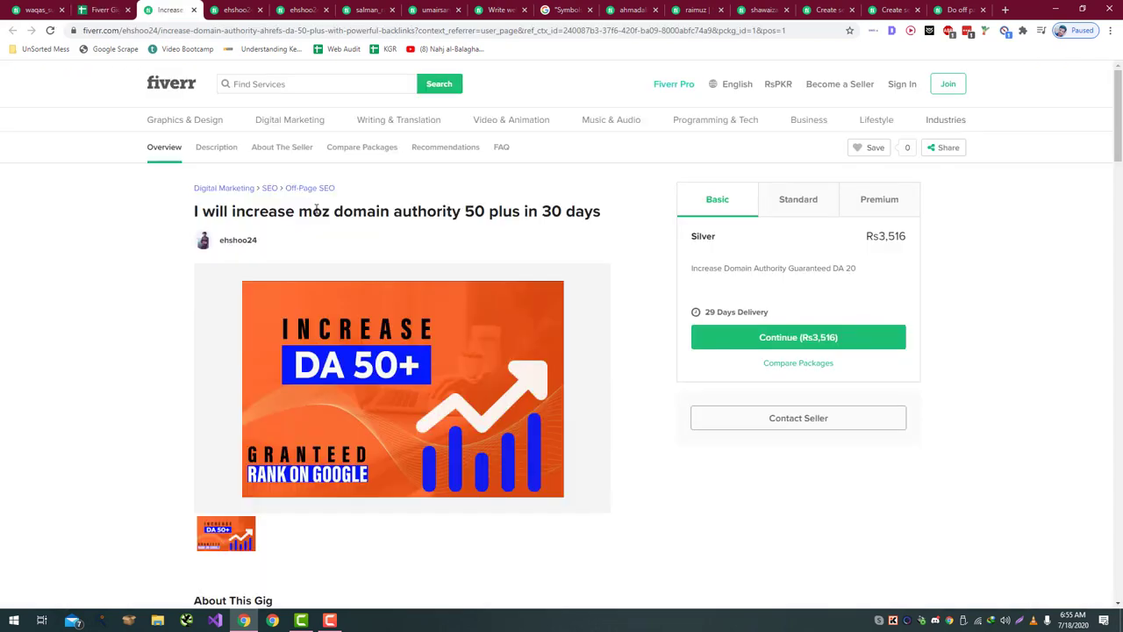
{"action": "left_click_drag", "start_coordinate": [232, 211], "coordinate": [458, 214]}
- Search Fiverr for the copied title phrase to gauge competing gigs
{"action": "key", "text": "ctrl+c"}
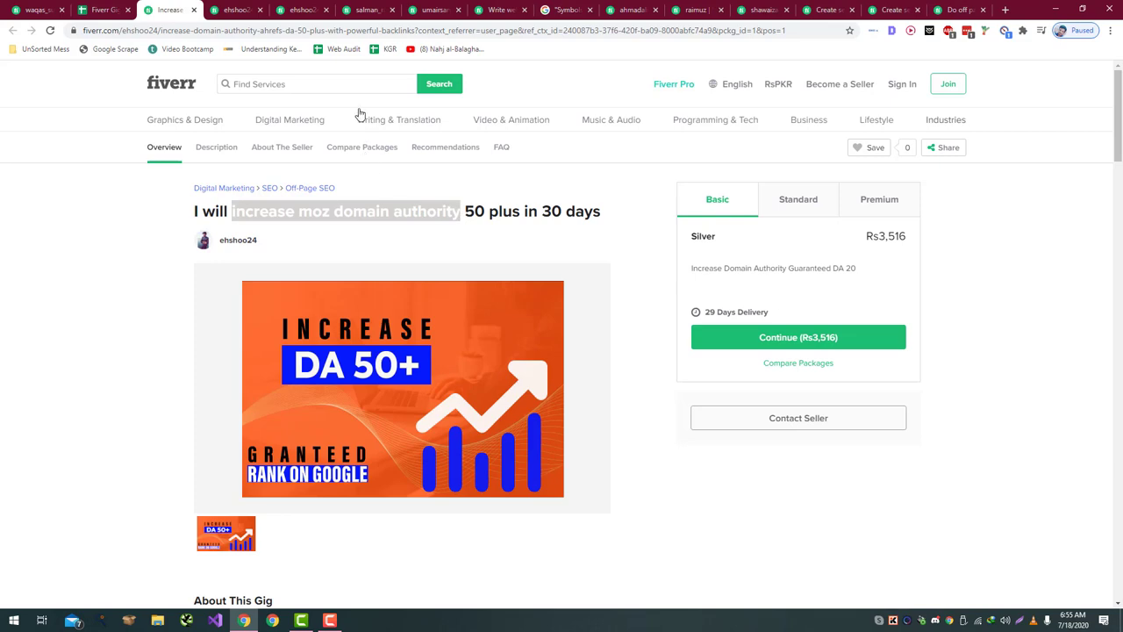
{"action": "left_click", "coordinate": [354, 83]}
{"action": "key", "text": "ctrl+v"}
{"action": "key", "text": "Return"}
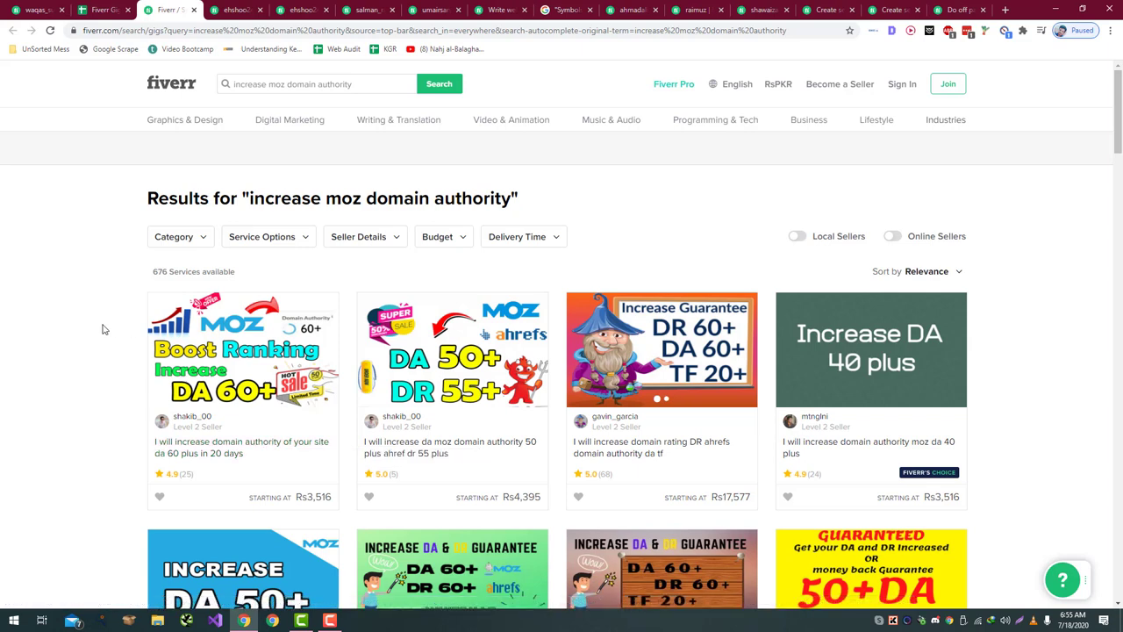
{"action": "scroll", "coordinate": [113, 335], "scroll_direction": "down", "scroll_amount": 1}
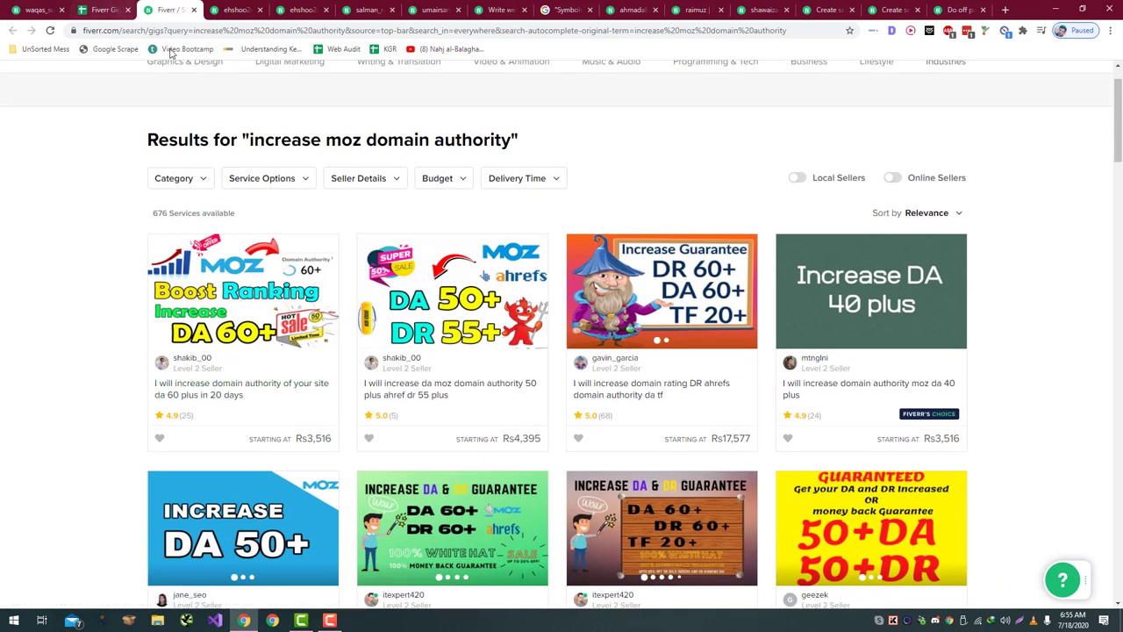
{"action": "scroll", "coordinate": [114, 88], "scroll_direction": "up", "scroll_amount": 1}
- Record Good Niche for the competitive niche in H14
{"action": "left_click", "coordinate": [107, 9]}
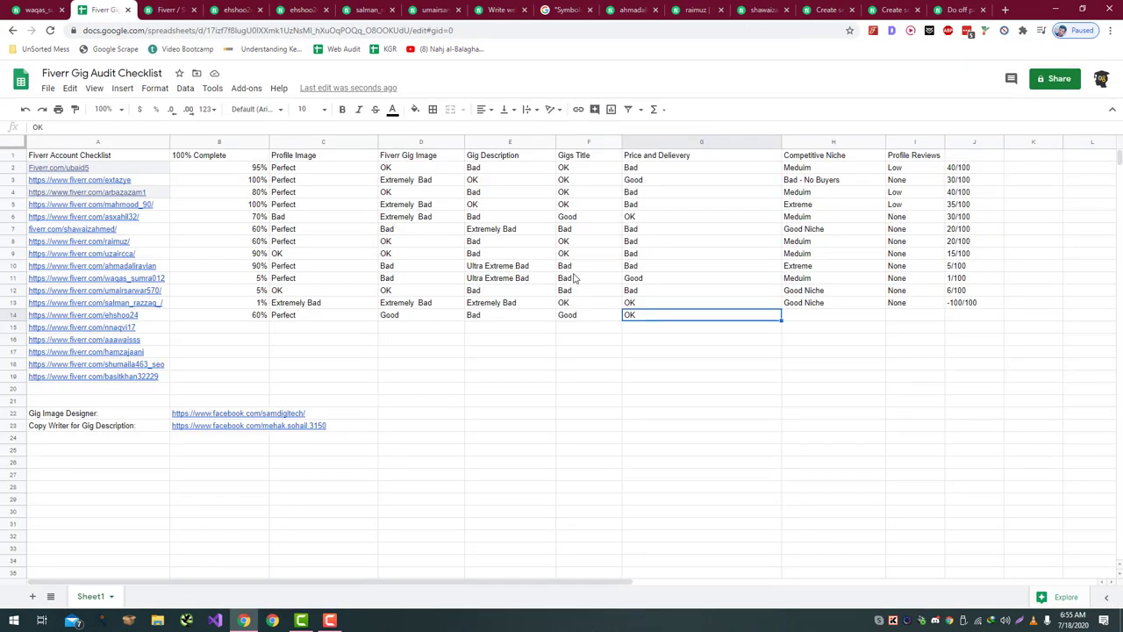
{"action": "left_click", "coordinate": [804, 315]}
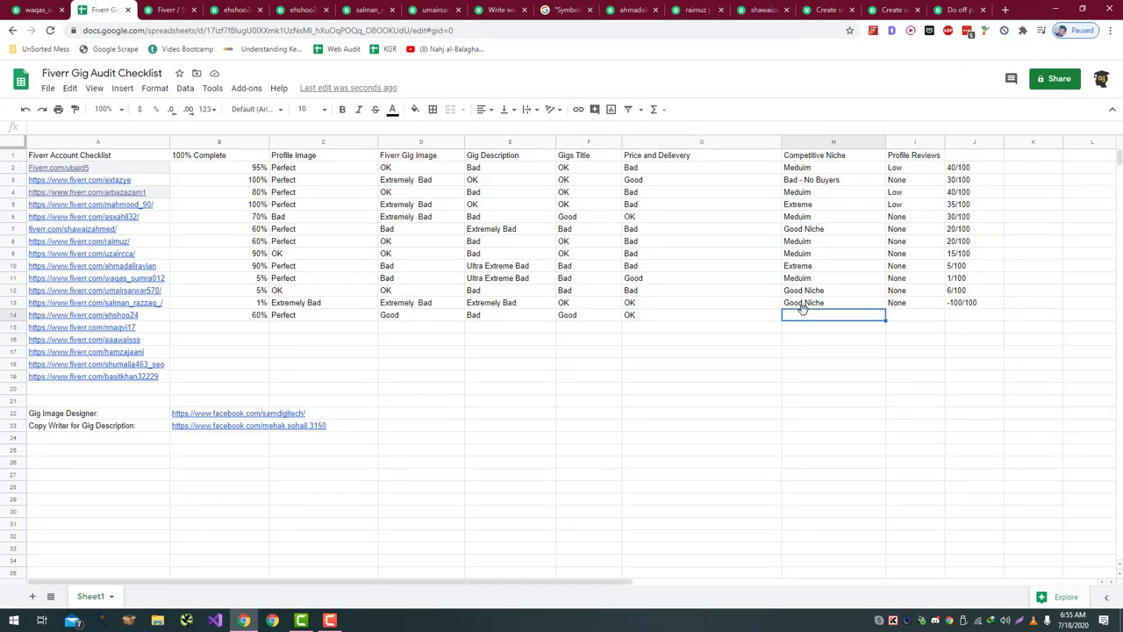
{"action": "type", "text": "Go"}
{"action": "key", "text": "Return"}
{"action": "key", "text": "Right"}
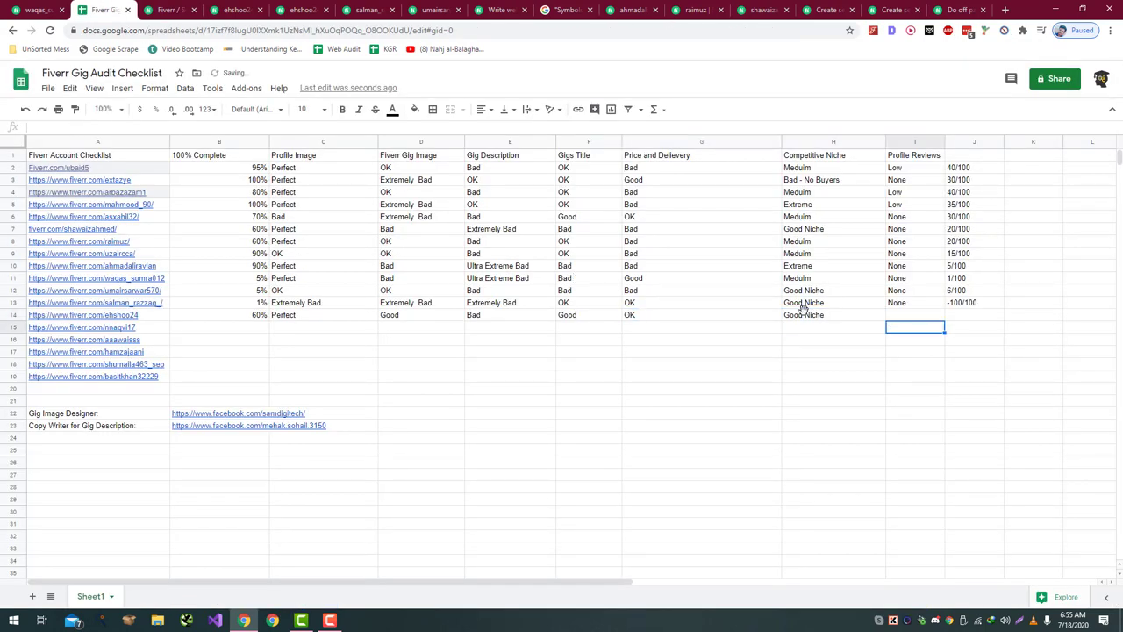
{"action": "key", "text": "Up"}
{"action": "key", "text": "ctrl+Tab"}
{"action": "key", "text": "ctrl+shift+Tab"}
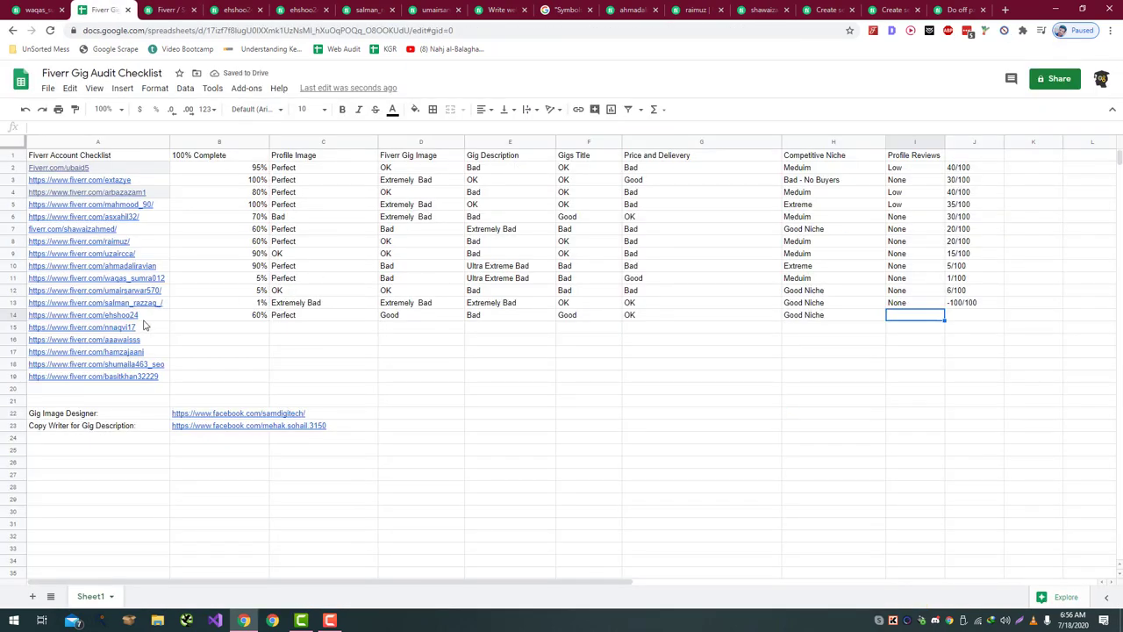
- Open the next seller's Fiverr profile from the A15 link
{"action": "left_click", "coordinate": [144, 326]}
{"action": "left_click", "coordinate": [148, 9]}
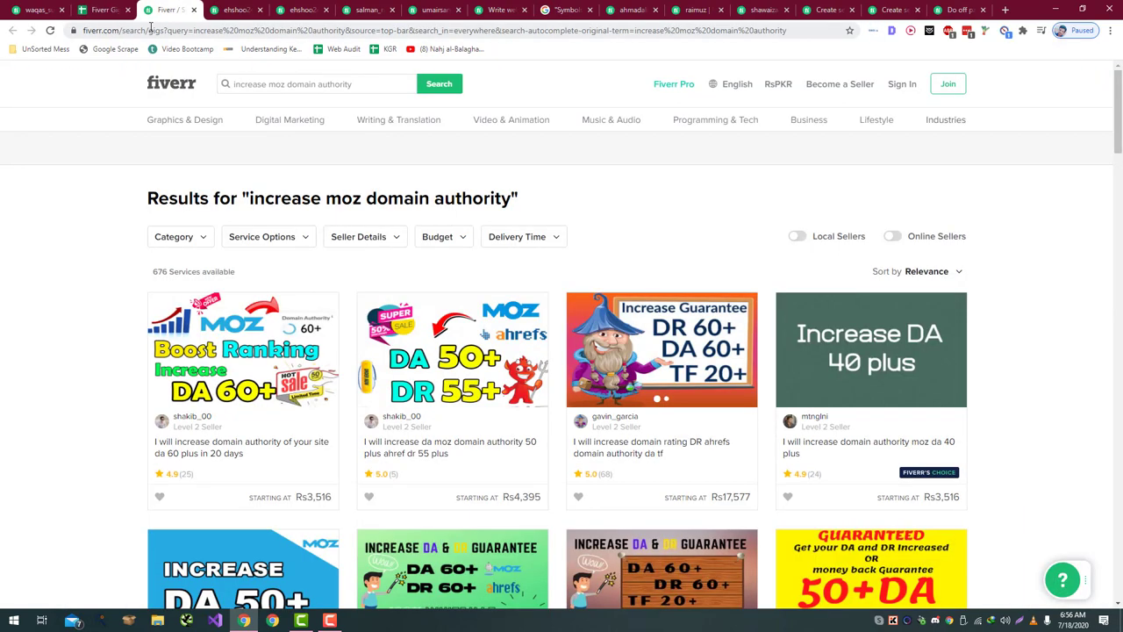
{"action": "left_click", "coordinate": [151, 30]}
{"action": "key", "text": "ctrl+v"}
{"action": "key", "text": "Return"}
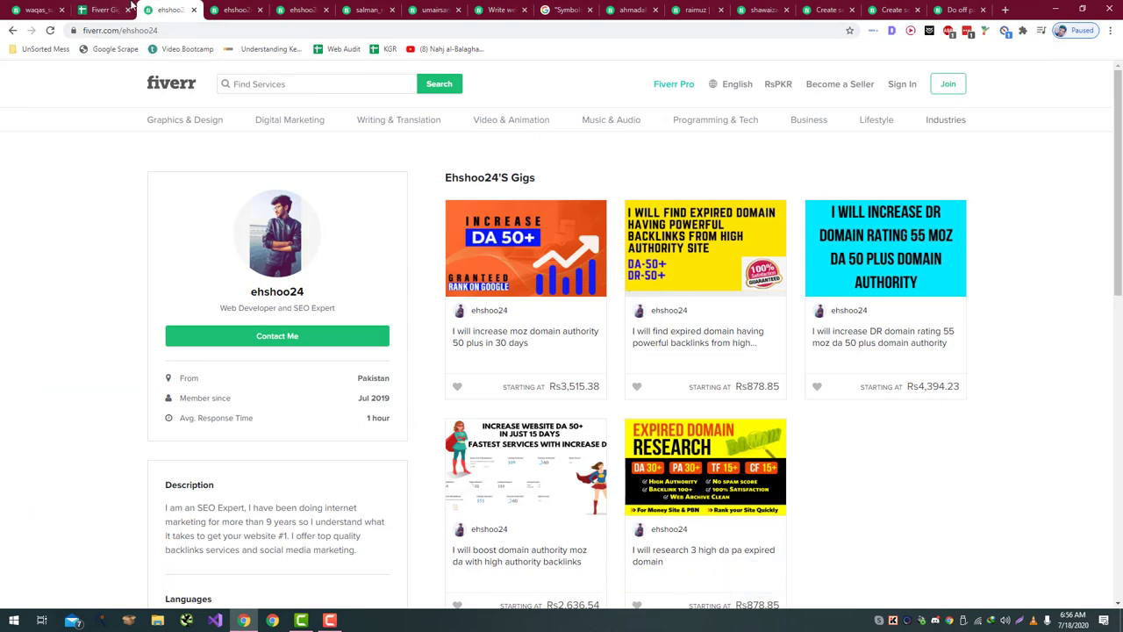
- Enter None for profile reviews in I14
{"action": "left_click", "coordinate": [123, 9]}
{"action": "left_click", "coordinate": [920, 321]}
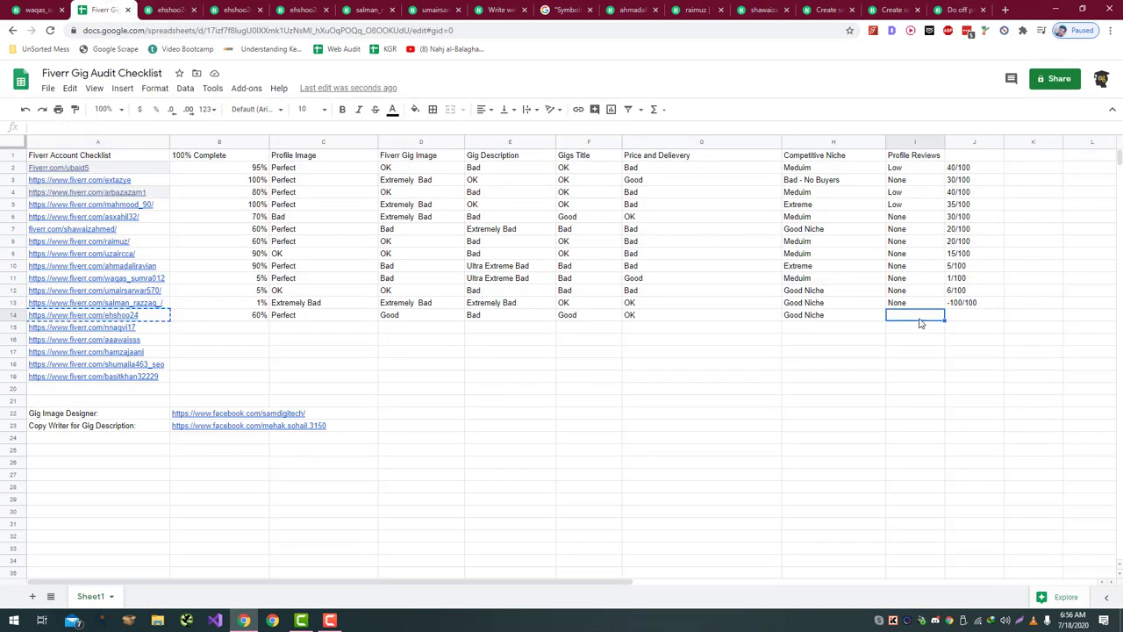
{"action": "type", "text": "None"}
{"action": "key", "text": "Return"}
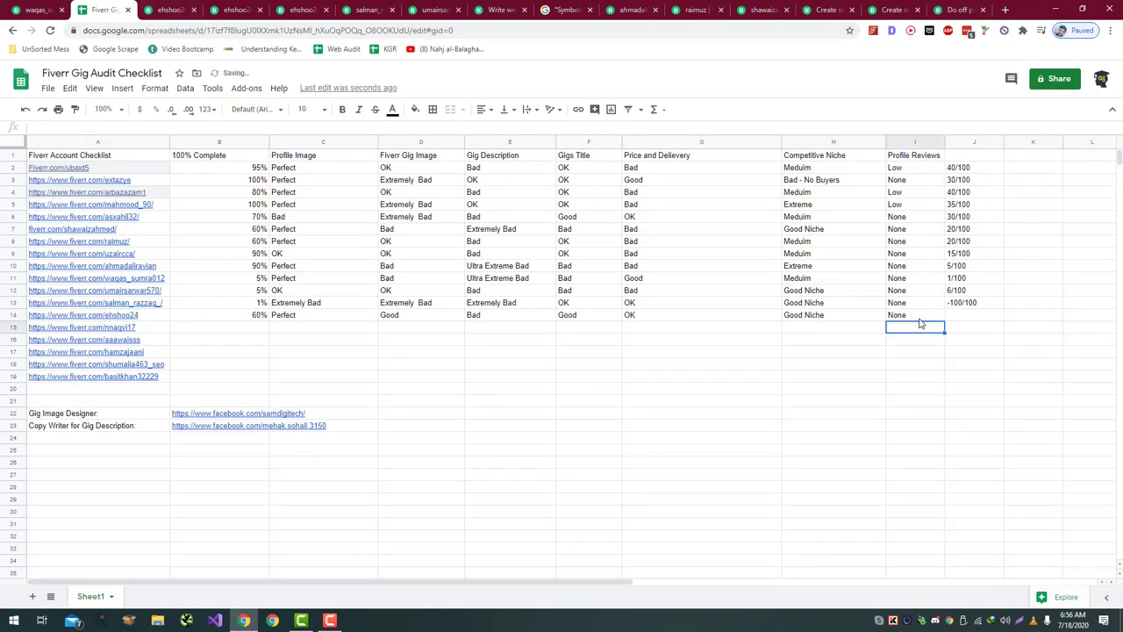
{"action": "left_click", "coordinate": [920, 322]}
- Give row 14 a score of 40/100 in J14
{"action": "key", "text": "Up"}
{"action": "key", "text": "Right"}
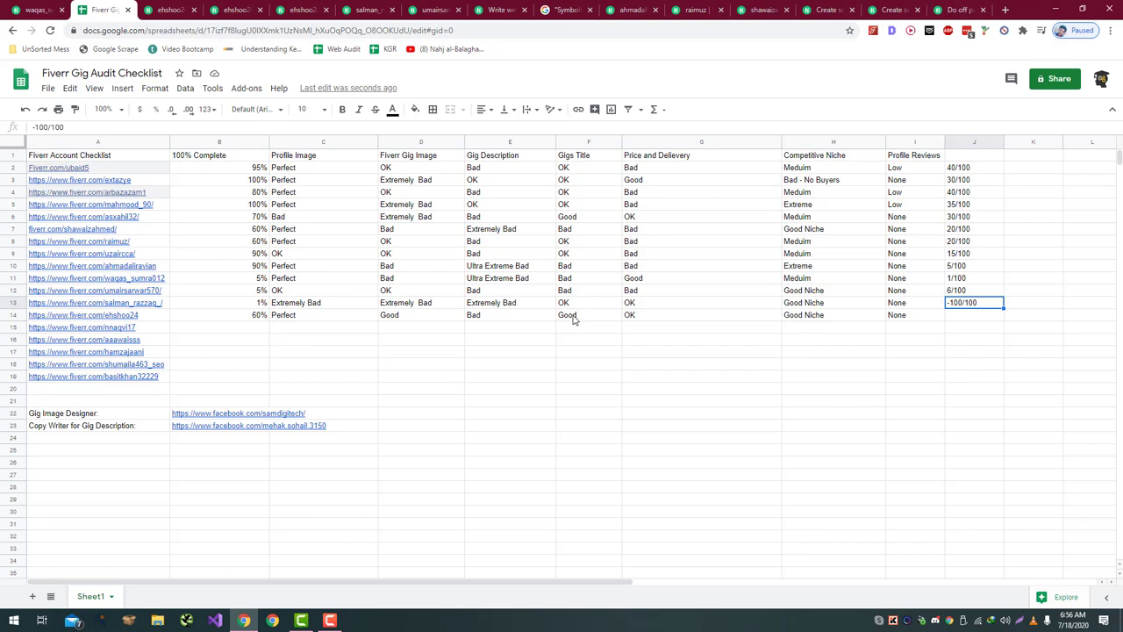
{"action": "left_click", "coordinate": [970, 323]}
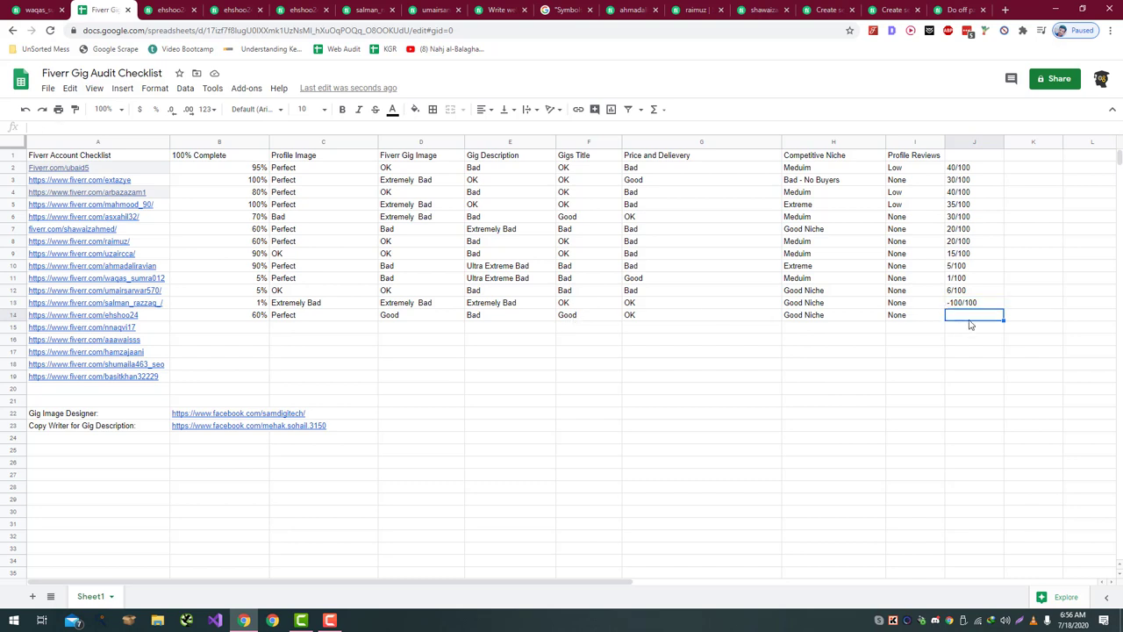
{"action": "type", "text": "40/100"}
{"action": "key", "text": "Return"}
{"action": "key", "text": "Left"}
{"action": "key", "text": "Left"}
{"action": "key", "text": "Left"}
{"action": "key", "text": "Left"}
{"action": "key", "text": "Left"}
{"action": "key", "text": "Left"}
{"action": "key", "text": "Left"}
{"action": "key", "text": "Left"}
{"action": "key", "text": "Left"}
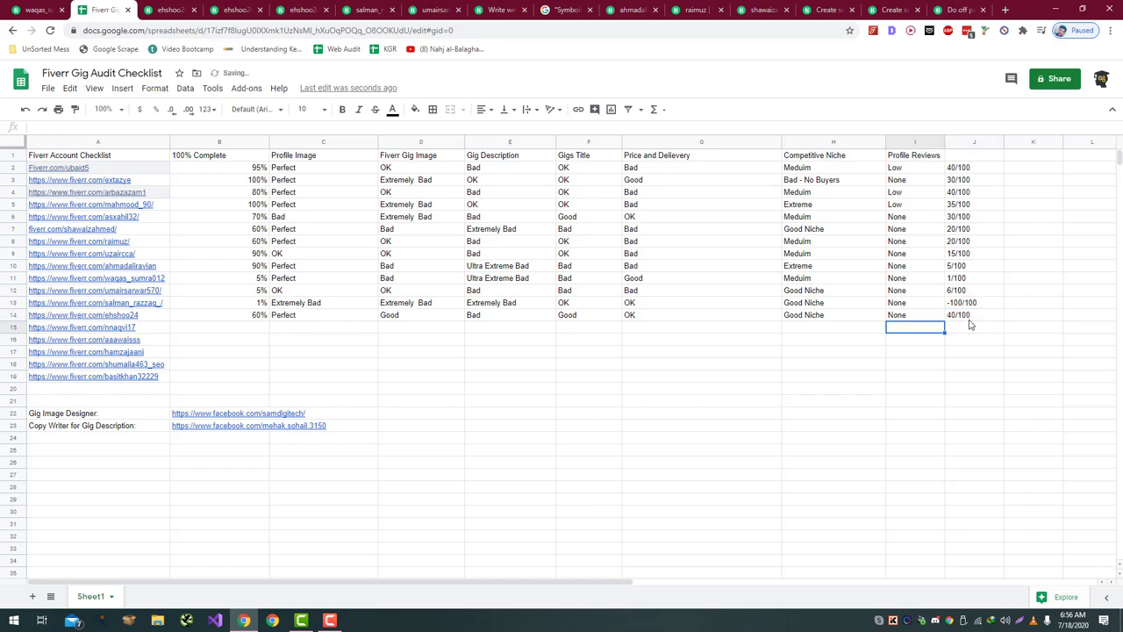
{"action": "left_click", "coordinate": [171, 9]}
{"action": "left_click", "coordinate": [187, 32]}
{"action": "key", "text": "ctrl+v"}
{"action": "key", "text": "Return"}
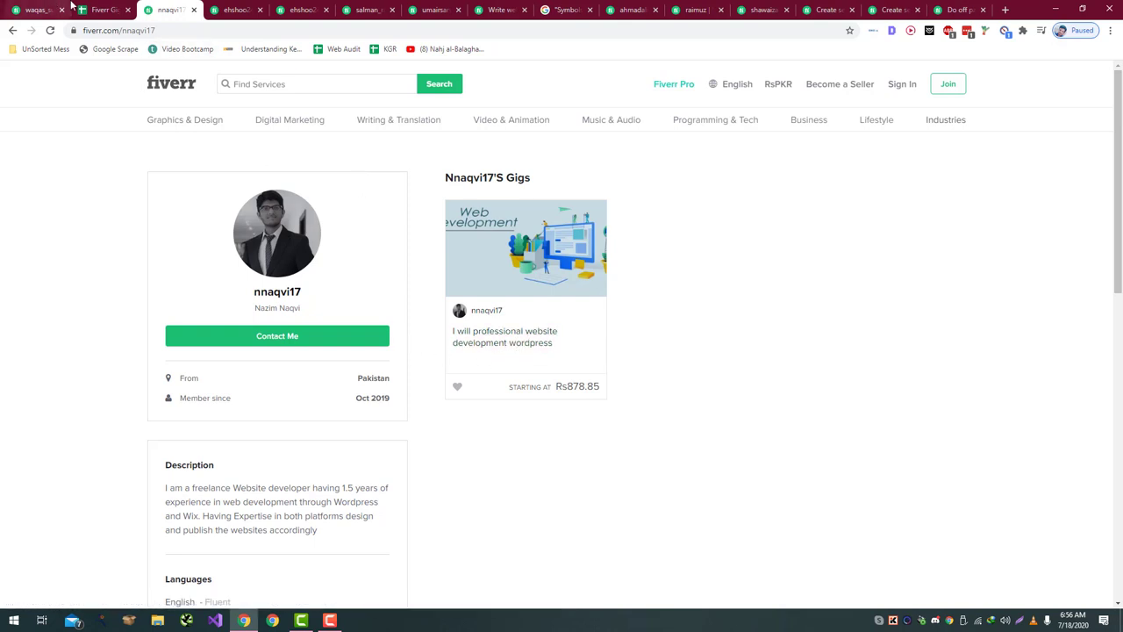
{"action": "scroll", "coordinate": [137, 274], "scroll_direction": "down", "scroll_amount": 3}
{"action": "scroll", "coordinate": [137, 272], "scroll_direction": "up", "scroll_amount": 3}
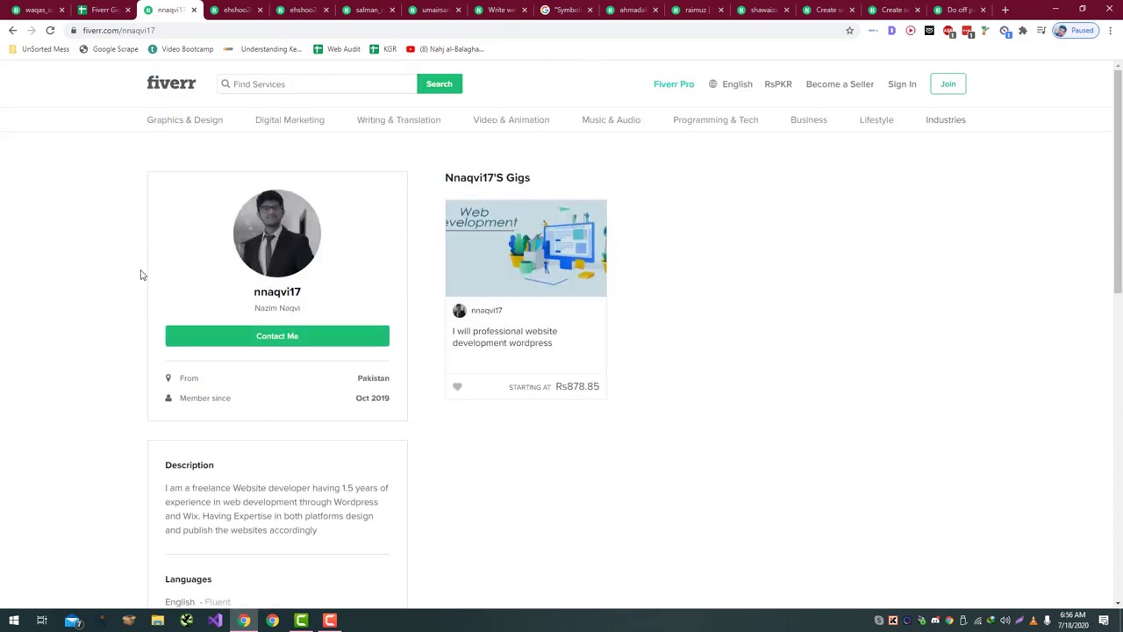
{"action": "left_click_drag", "start_coordinate": [226, 306], "coordinate": [317, 317]}
{"action": "scroll", "coordinate": [317, 318], "scroll_direction": "down", "scroll_amount": 3}
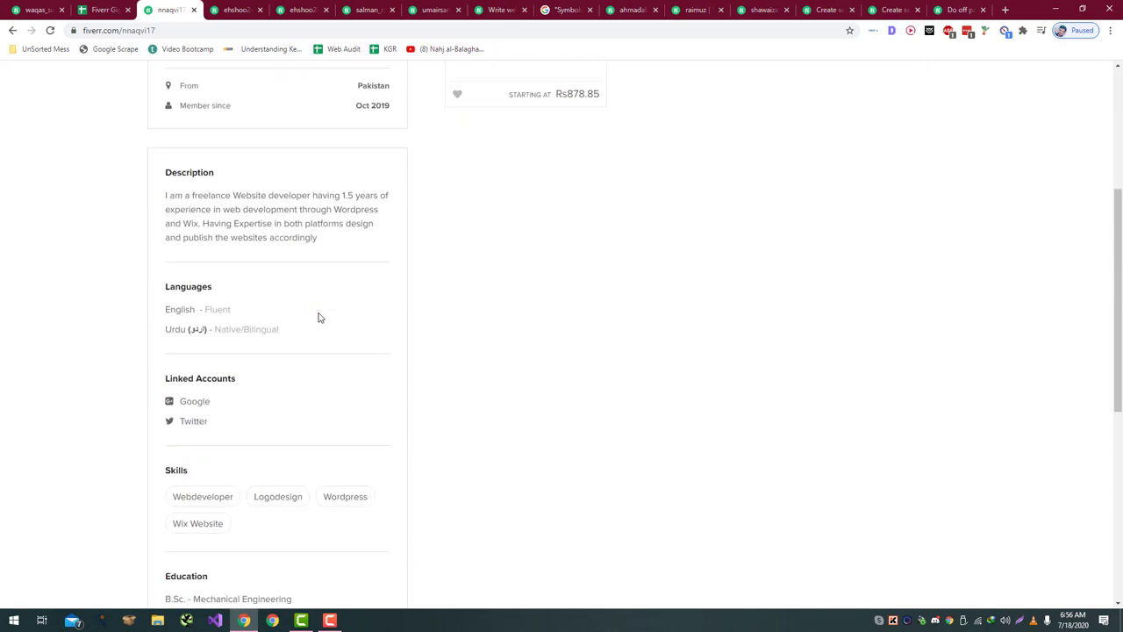
{"action": "scroll", "coordinate": [318, 316], "scroll_direction": "up", "scroll_amount": 3}
{"action": "scroll", "coordinate": [281, 308], "scroll_direction": "down", "scroll_amount": 1}
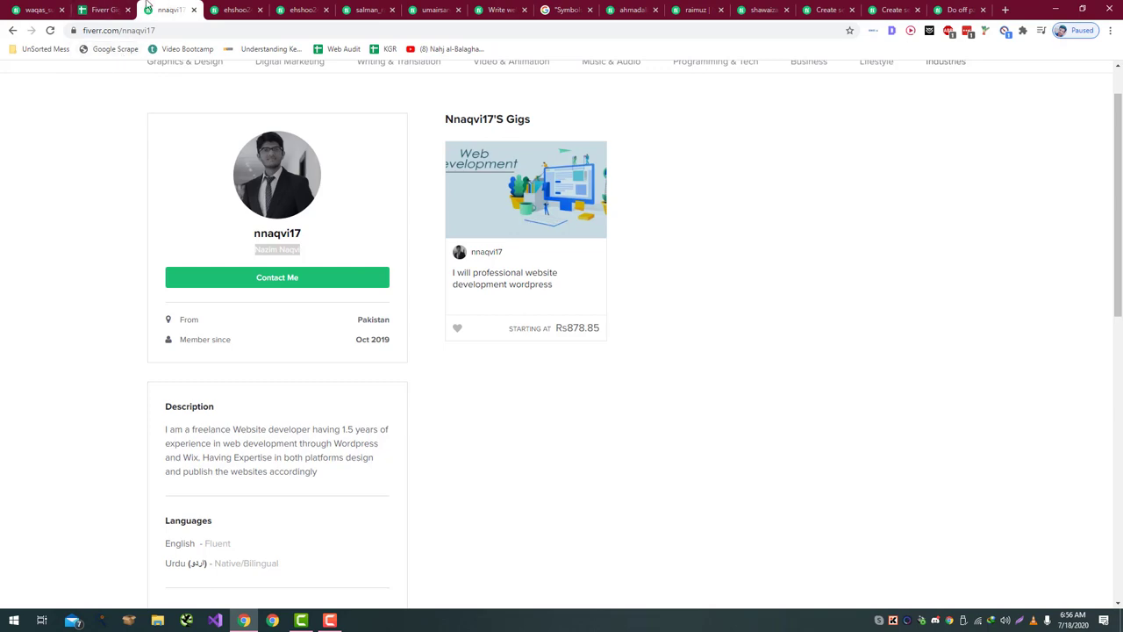
{"action": "scroll", "coordinate": [3, 375], "scroll_direction": "down", "scroll_amount": 3}
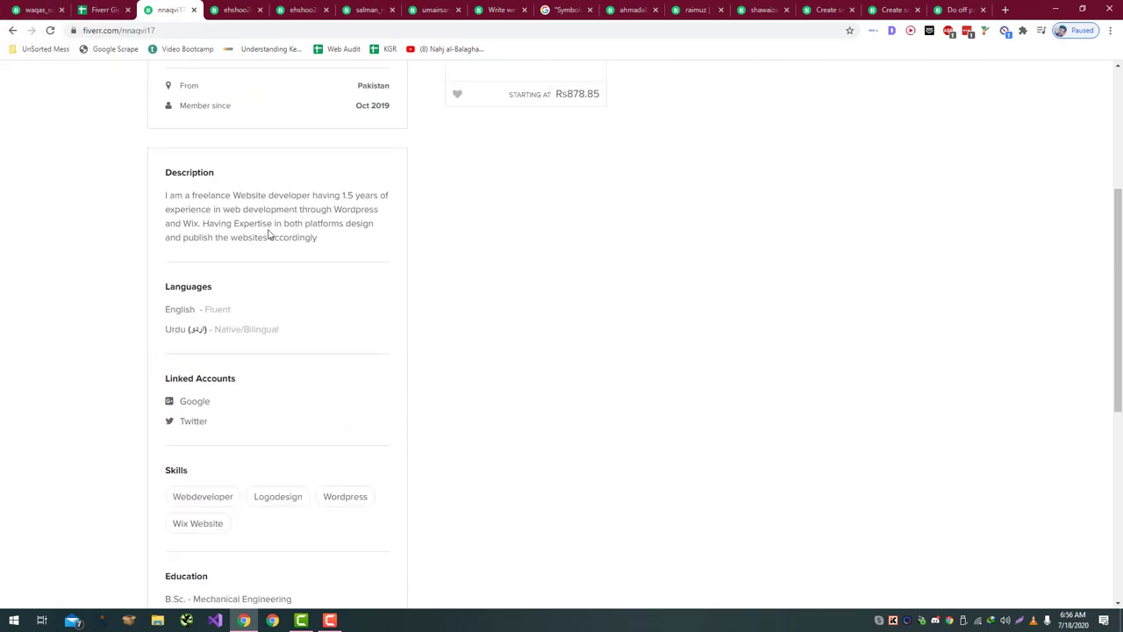
{"action": "scroll", "coordinate": [271, 233], "scroll_direction": "up", "scroll_amount": 3}
- Compare the profile against the audit sheet and select cell B15
{"action": "left_click", "coordinate": [121, 7]}
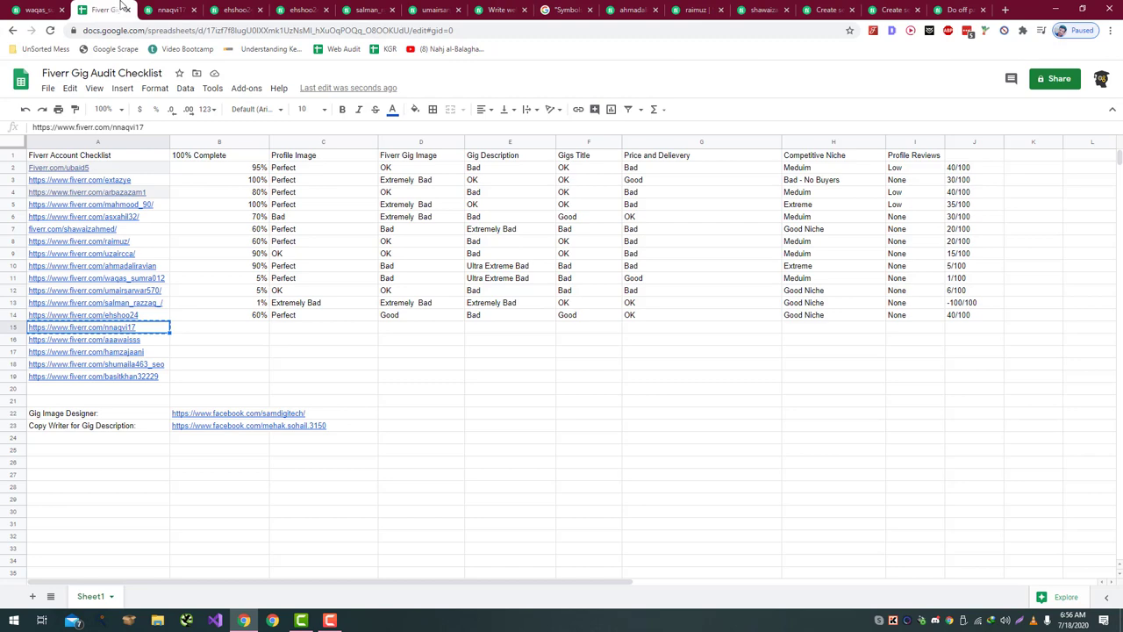
{"action": "left_click", "coordinate": [169, 9]}
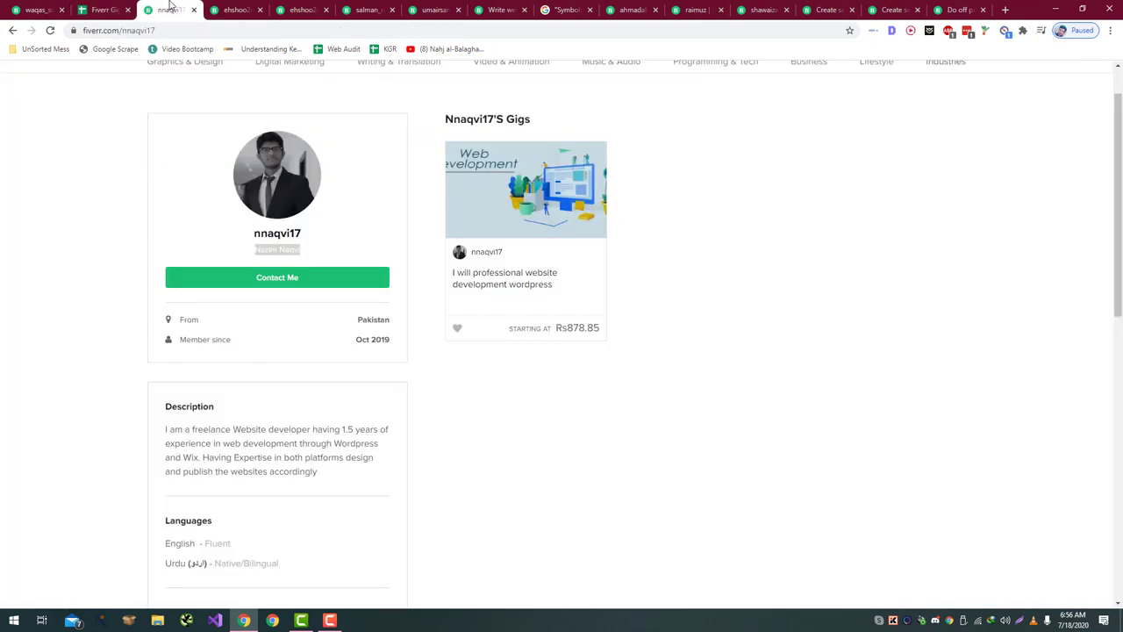
{"action": "left_click", "coordinate": [97, 8]}
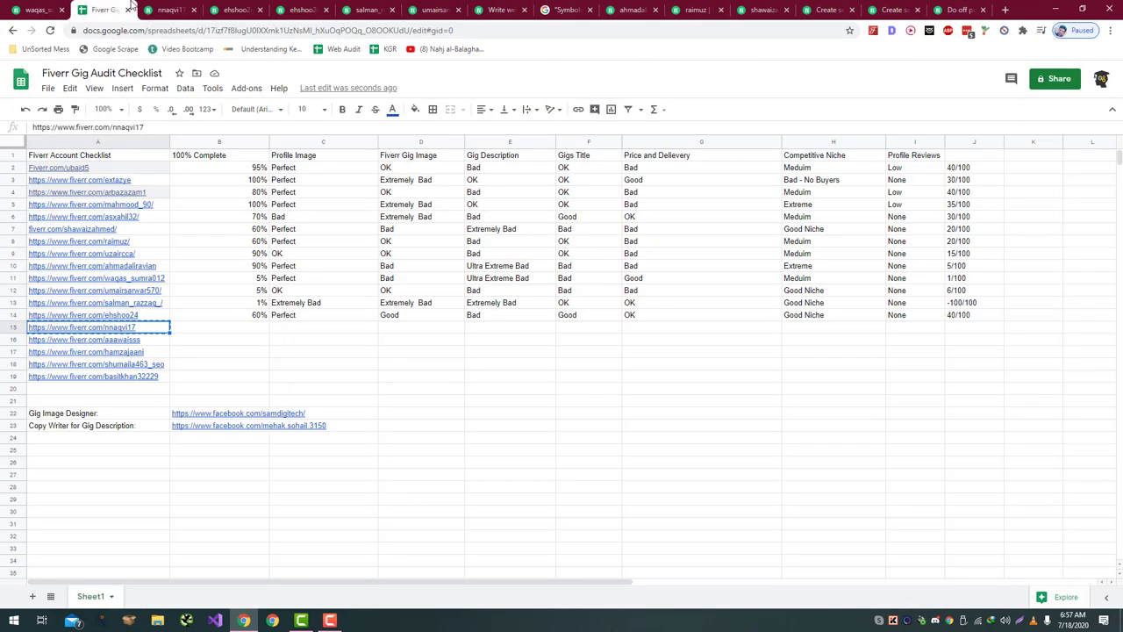
{"action": "left_click", "coordinate": [166, 9]}
{"action": "left_click", "coordinate": [101, 5]}
{"action": "left_click", "coordinate": [154, 6]}
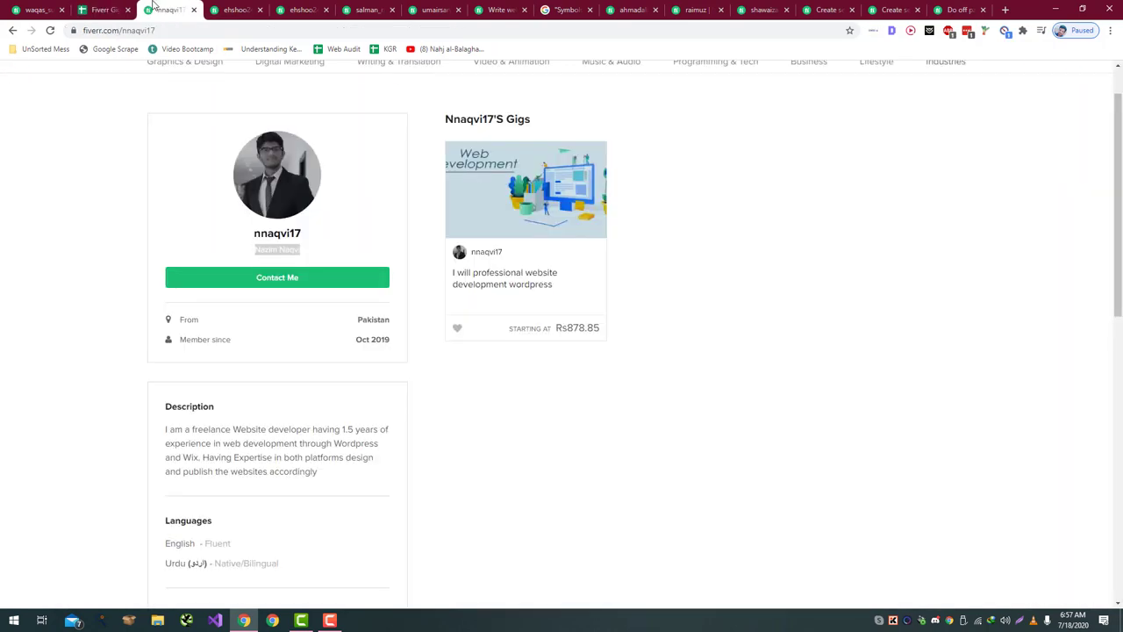
{"action": "left_click", "coordinate": [115, 9]}
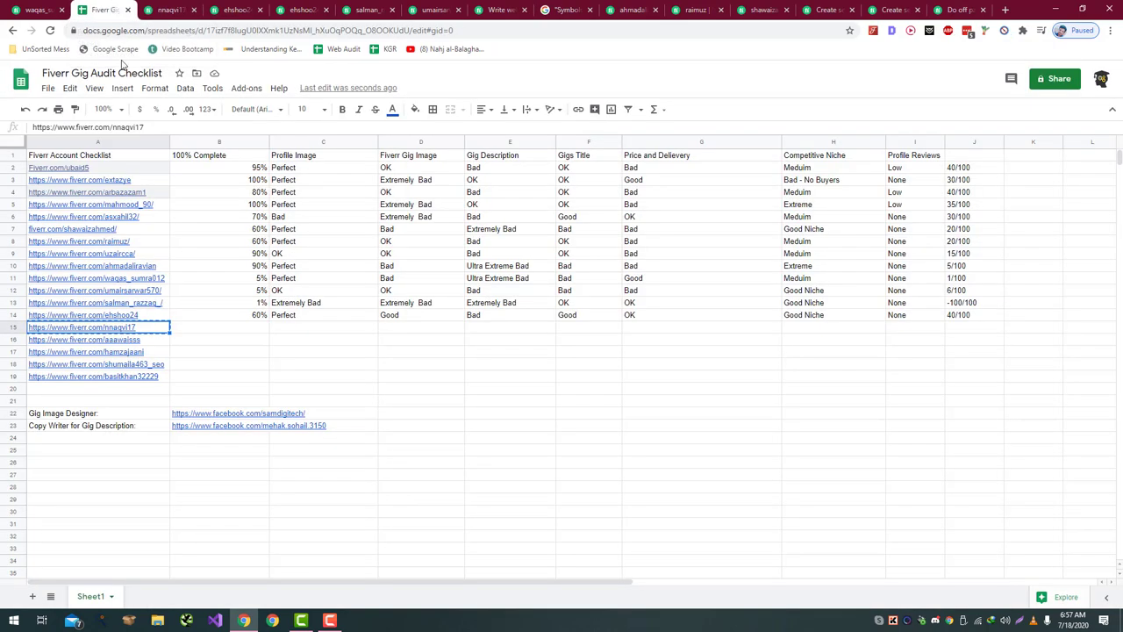
{"action": "left_click", "coordinate": [215, 330]}
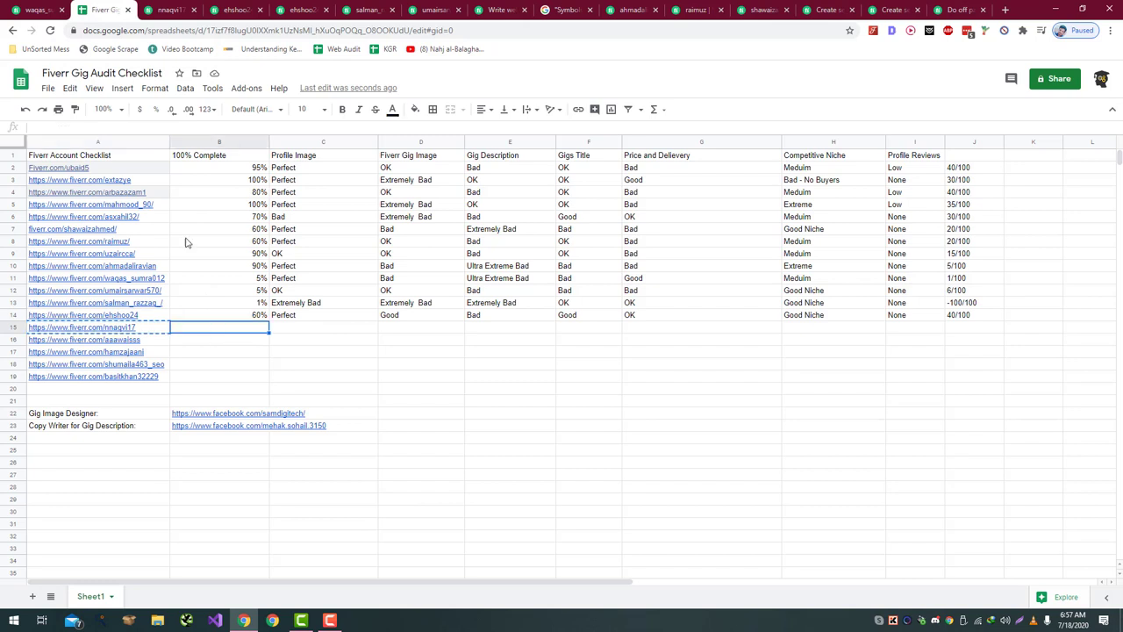
{"action": "left_click", "coordinate": [169, 9]}
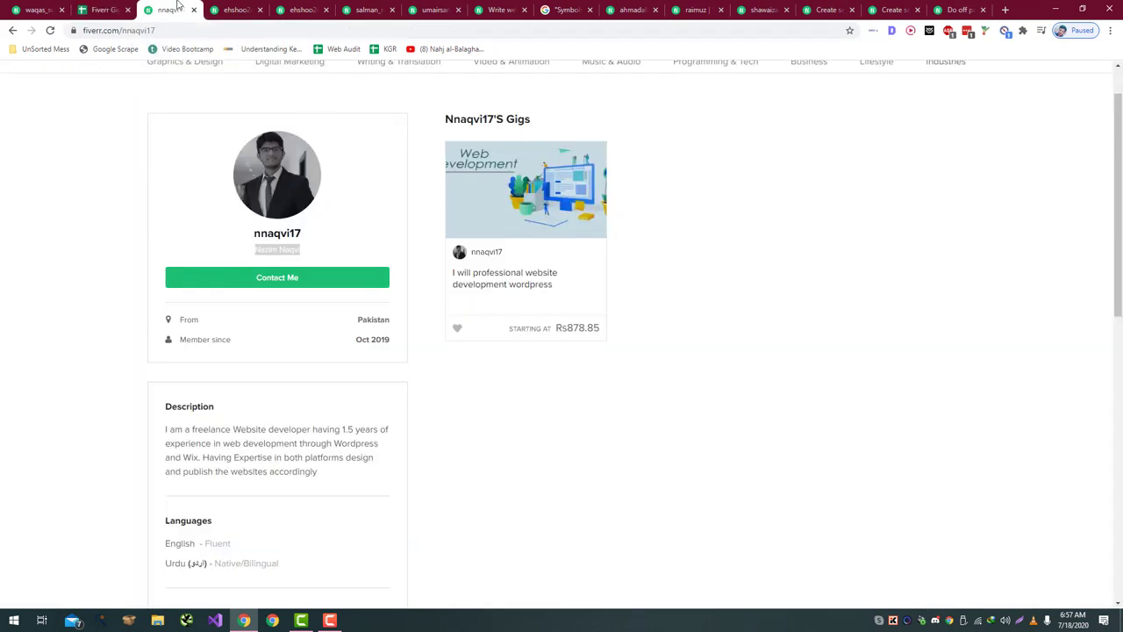
{"action": "scroll", "coordinate": [268, 342], "scroll_direction": "down", "scroll_amount": 2}
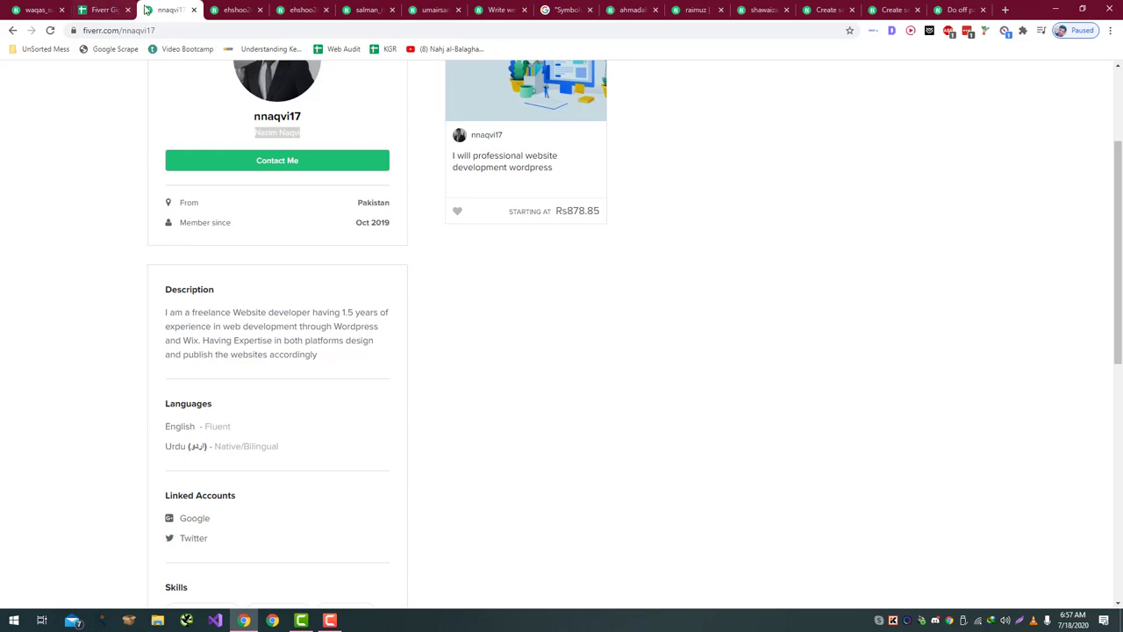
{"action": "scroll", "coordinate": [14, 313], "scroll_direction": "down", "scroll_amount": 3}
{"action": "scroll", "coordinate": [14, 313], "scroll_direction": "up", "scroll_amount": 5}
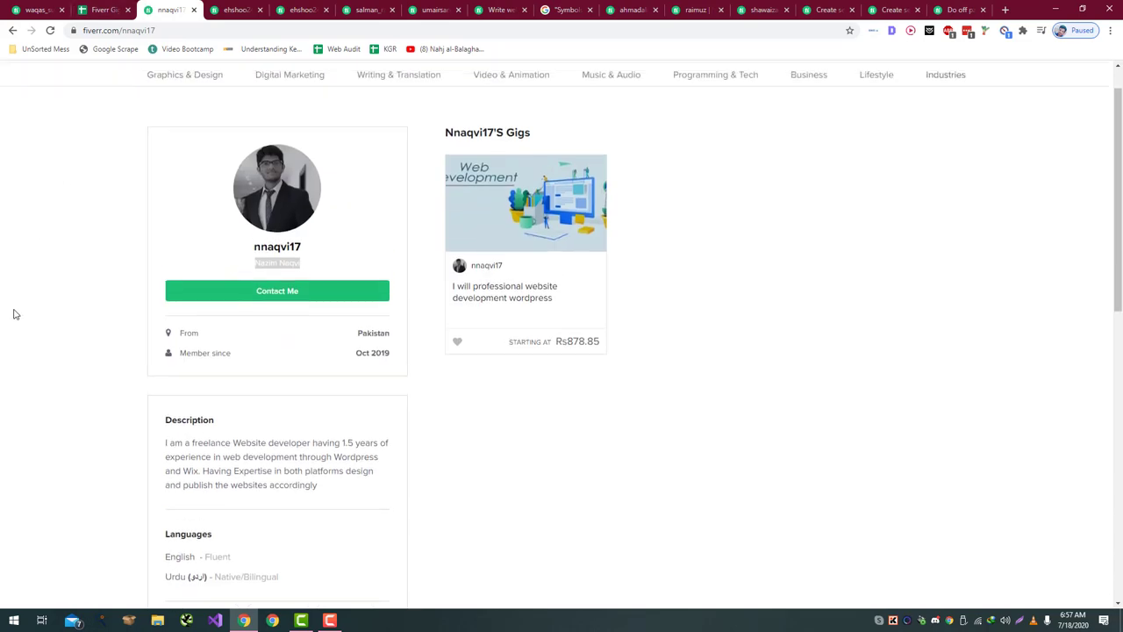
{"action": "left_click", "coordinate": [104, 10]}
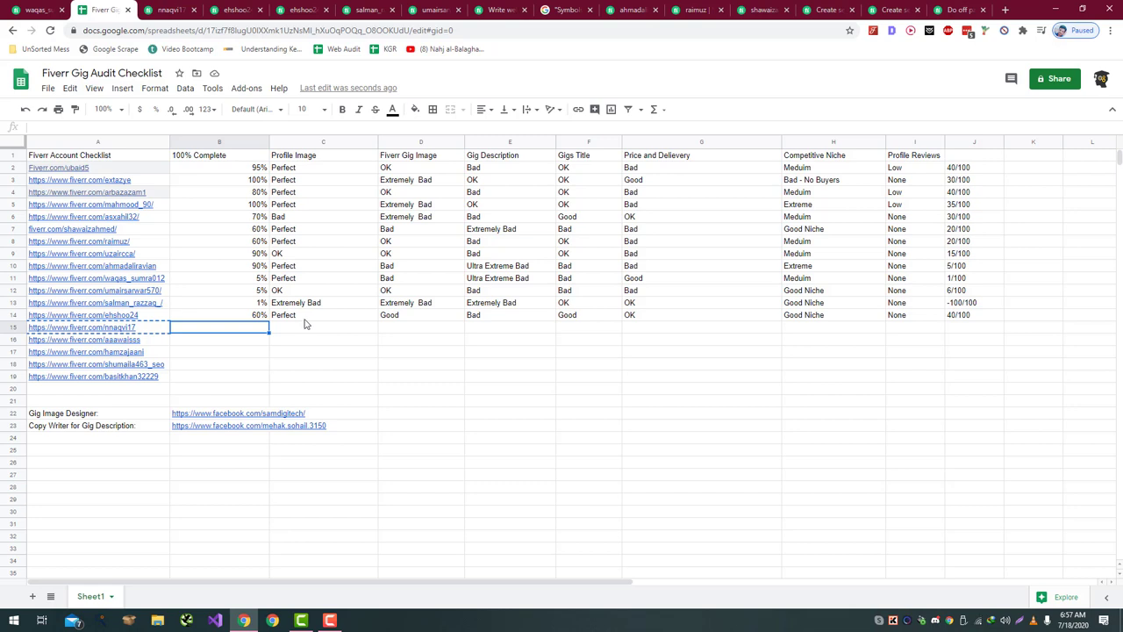
- Enter 50 in B15 and rate the profile image OK in C15
{"action": "type", "text": "50"}
{"action": "key", "text": "Tab"}
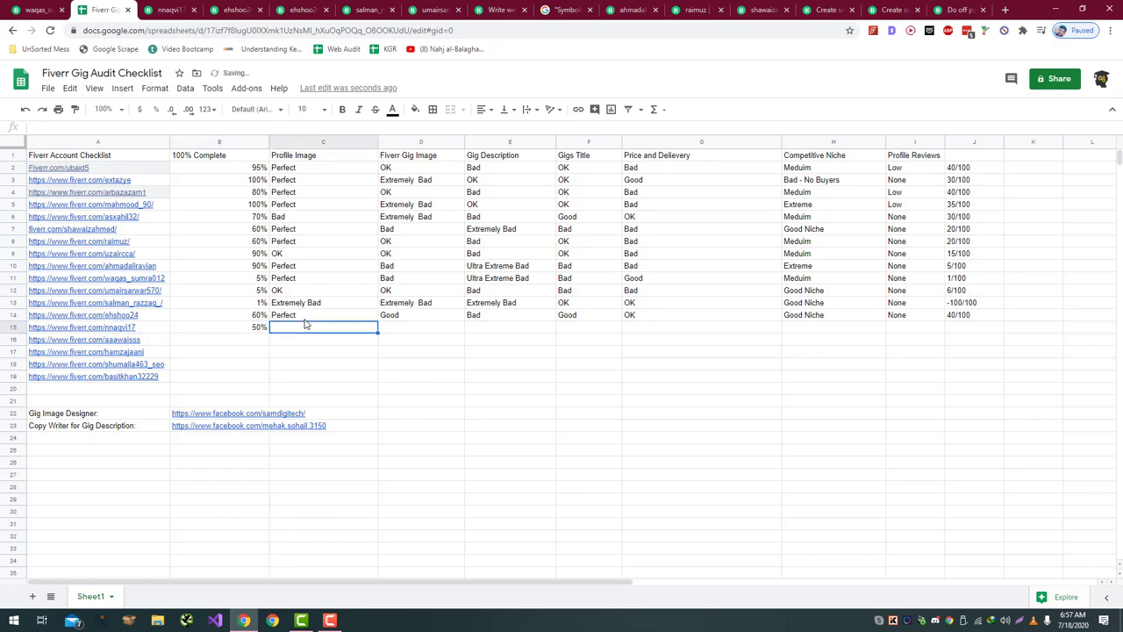
{"action": "key", "text": "ctrl+Tab"}
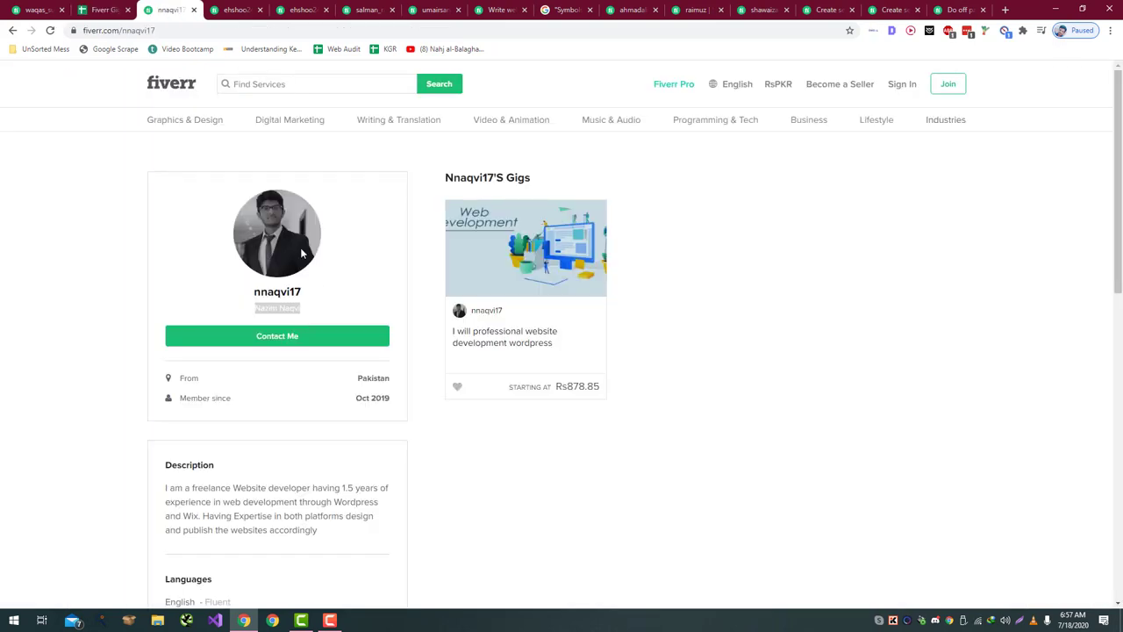
{"action": "key", "text": "ctrl+shift+Tab"}
{"action": "key", "text": "ctrl+Tab"}
{"action": "key", "text": "ctrl+shift+Tab"}
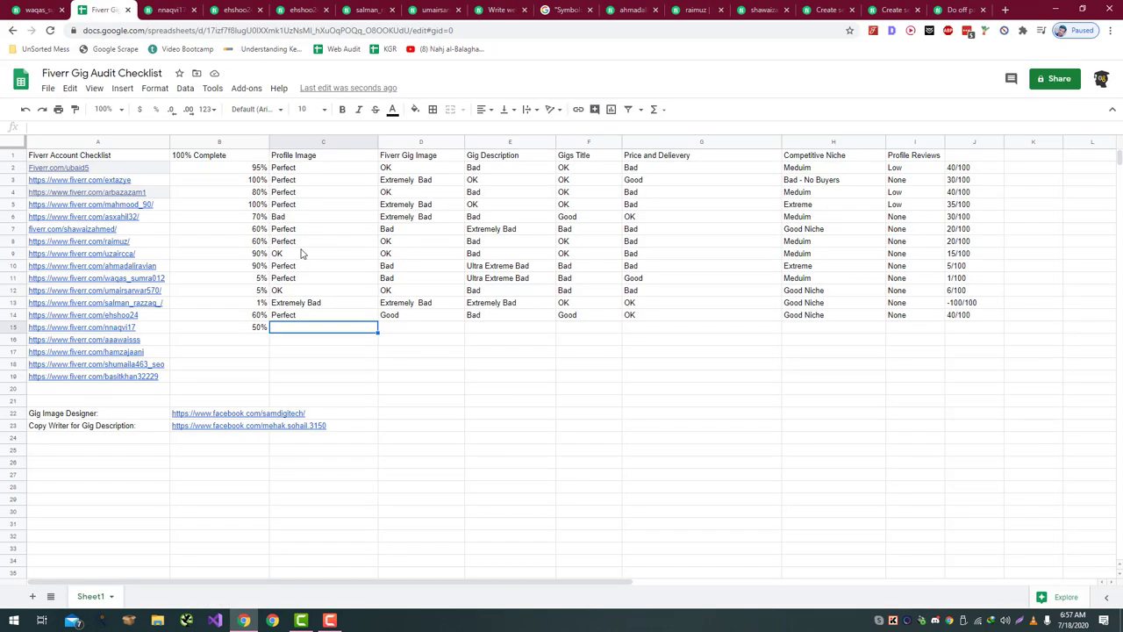
{"action": "type", "text": "OK"}
{"action": "key", "text": "Return"}
- Move to D15 and open the seller's web development gig in a new tab
{"action": "key", "text": "Right"}
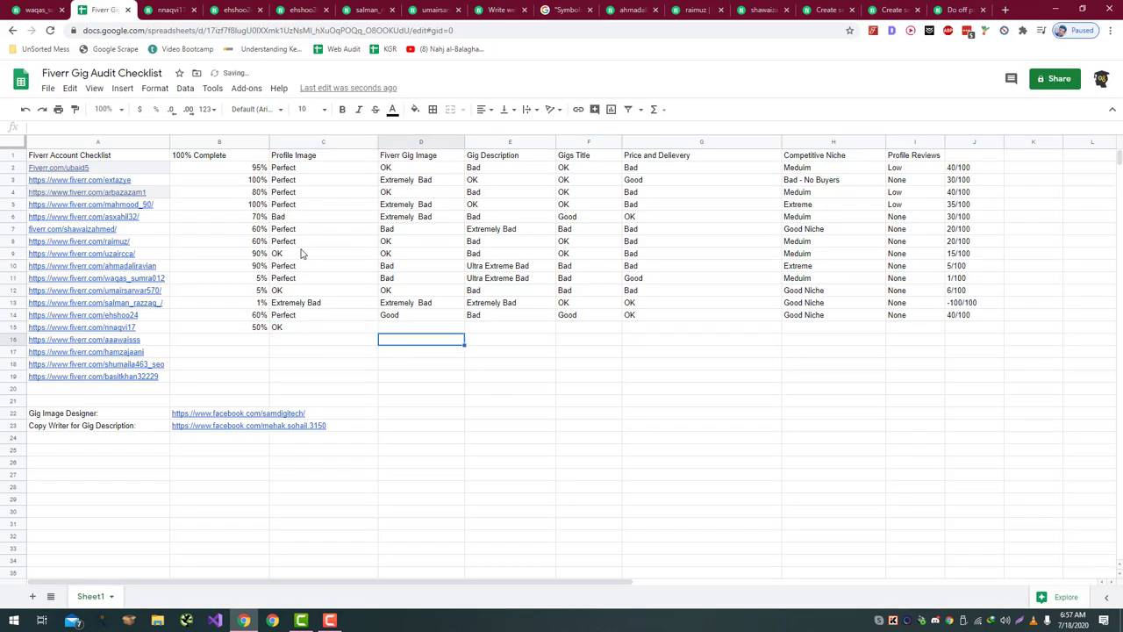
{"action": "key", "text": "Up"}
{"action": "key", "text": "ctrl+Tab"}
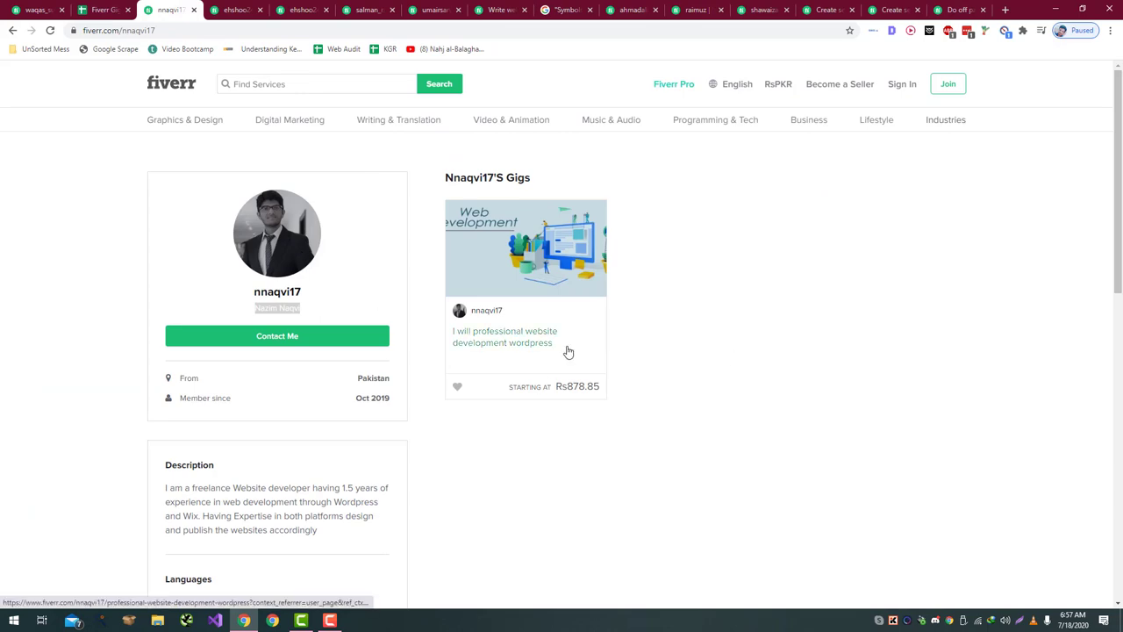
{"action": "key", "text": "ctrl+shift+Tab"}
{"action": "key", "text": "ctrl+Tab"}
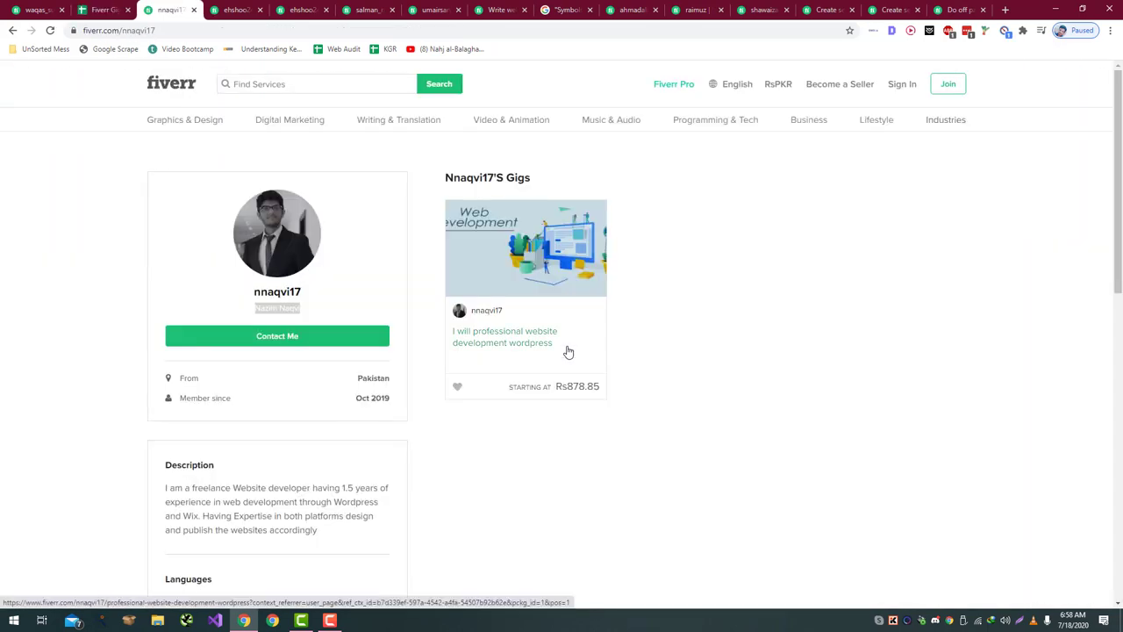
{"action": "key", "text": "ctrl+shift+Tab"}
{"action": "key", "text": "ctrl+Tab"}
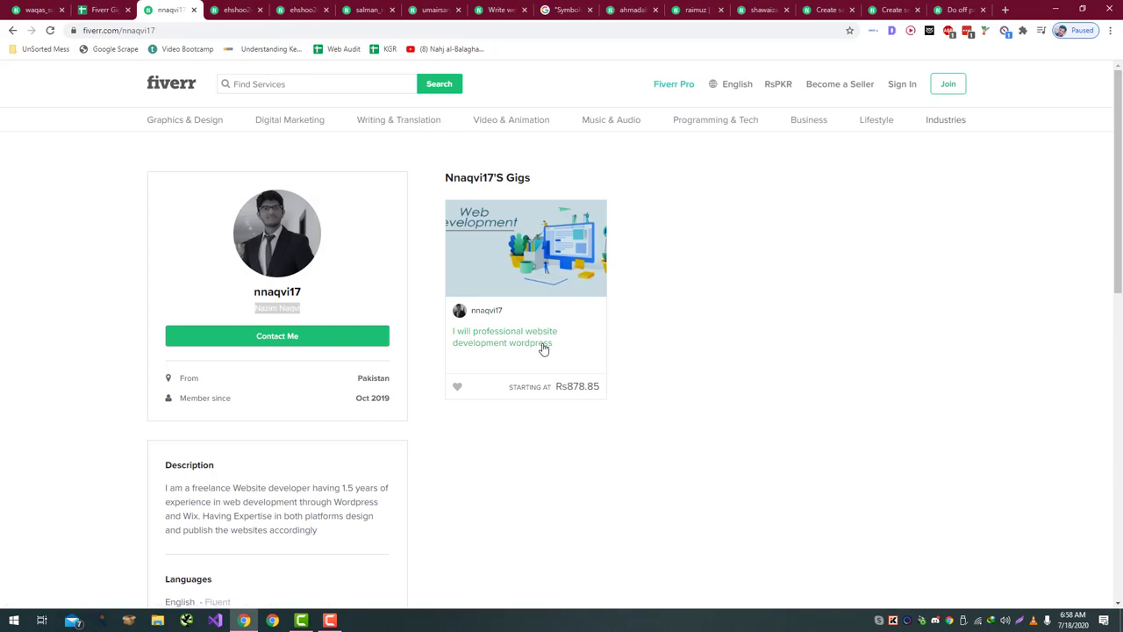
{"action": "left_click", "coordinate": [544, 348]}
- Rate the gig image Extremely Bad in D15 and the gig description Bad in E15
{"action": "key", "text": "ctrl+shift+Tab"}
{"action": "key", "text": "ctrl+shift+Tab"}
{"action": "type", "text": "Extremely  Bad"}
{"action": "key", "text": "Return"}
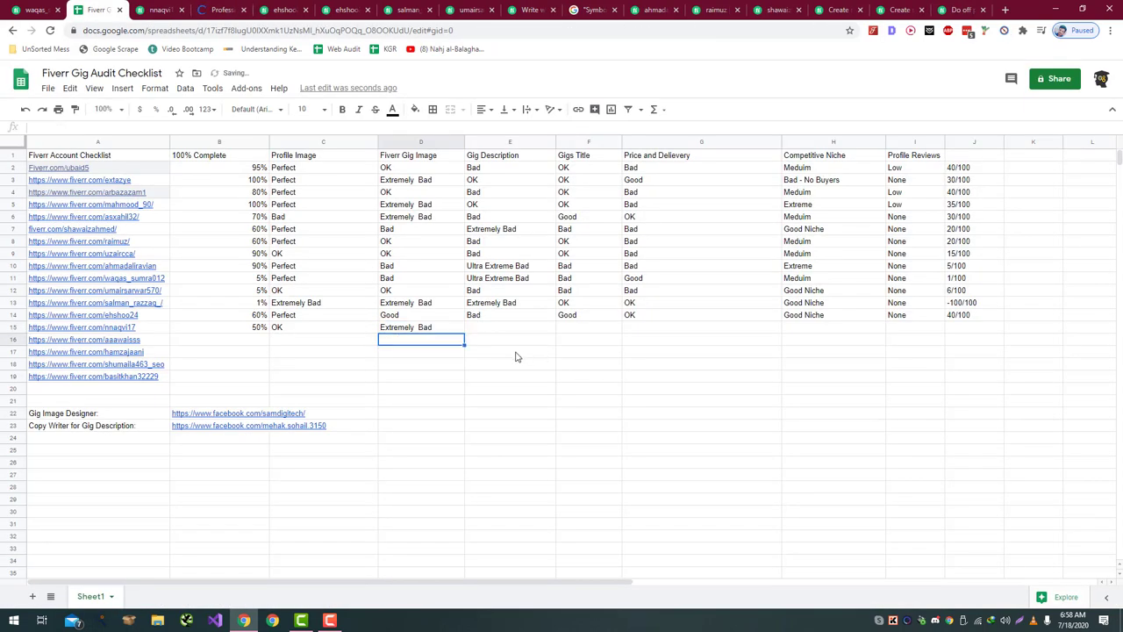
{"action": "key", "text": "Right"}
{"action": "key", "text": "Up"}
{"action": "type", "text": "Bad"}
{"action": "key", "text": "Return"}
{"action": "key", "text": "ctrl+Tab"}
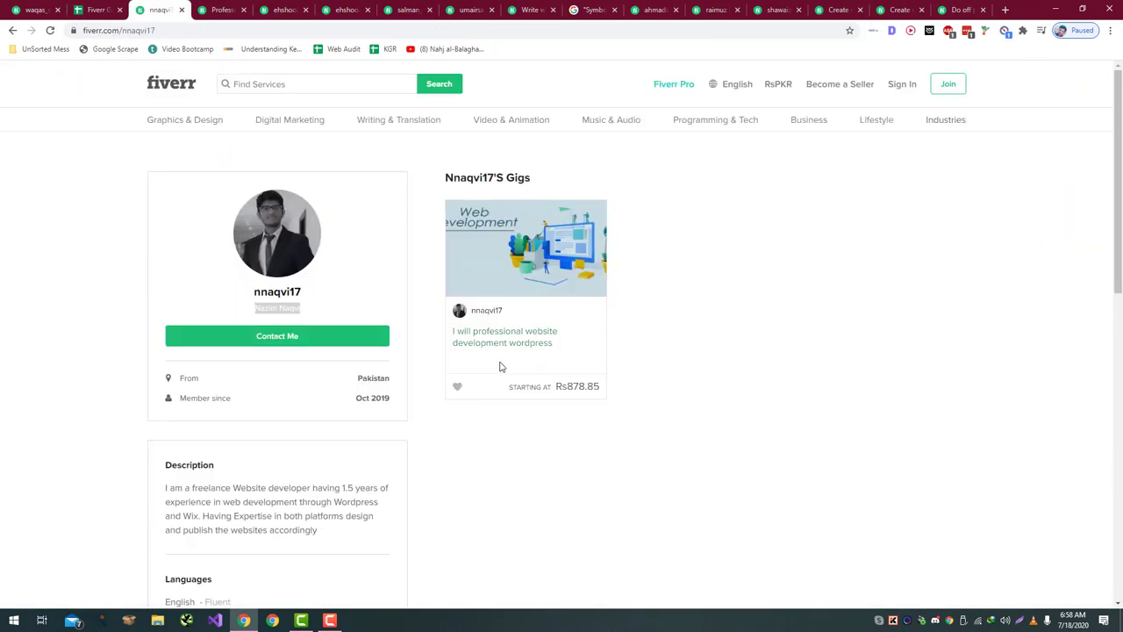
{"action": "key", "text": "ctrl+shift+Page_Down"}
- Rate the row-15 gig description Extremely Bad after reviewing the gig page
{"action": "key", "text": "ctrl+shift+Tab"}
{"action": "scroll", "coordinate": [427, 323], "scroll_direction": "down", "scroll_amount": 2}
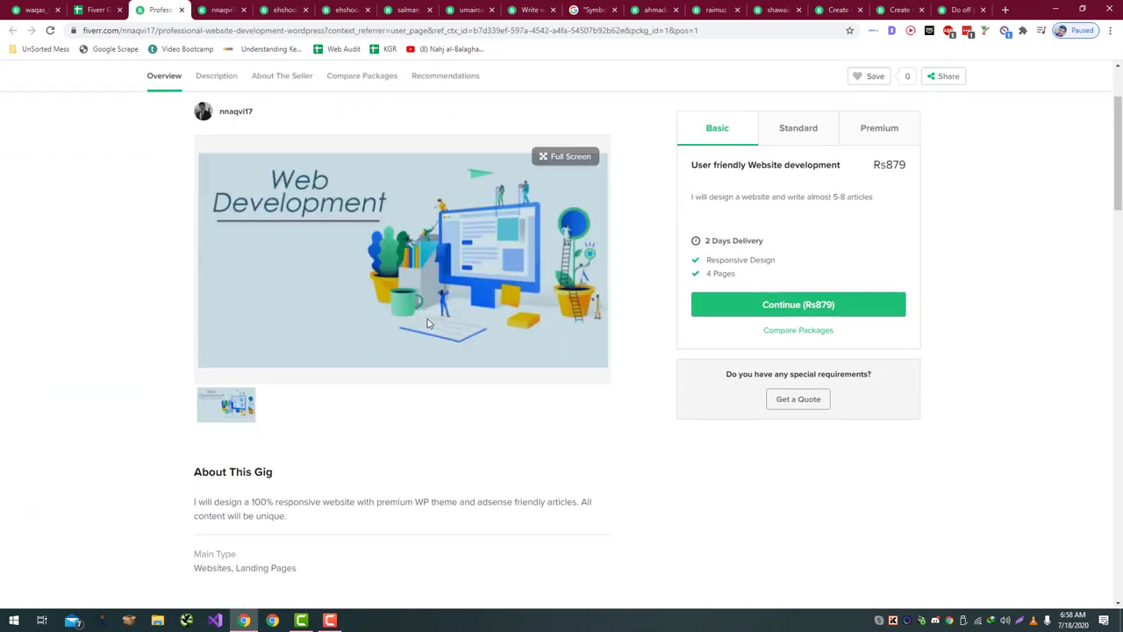
{"action": "scroll", "coordinate": [427, 323], "scroll_direction": "down", "scroll_amount": 7}
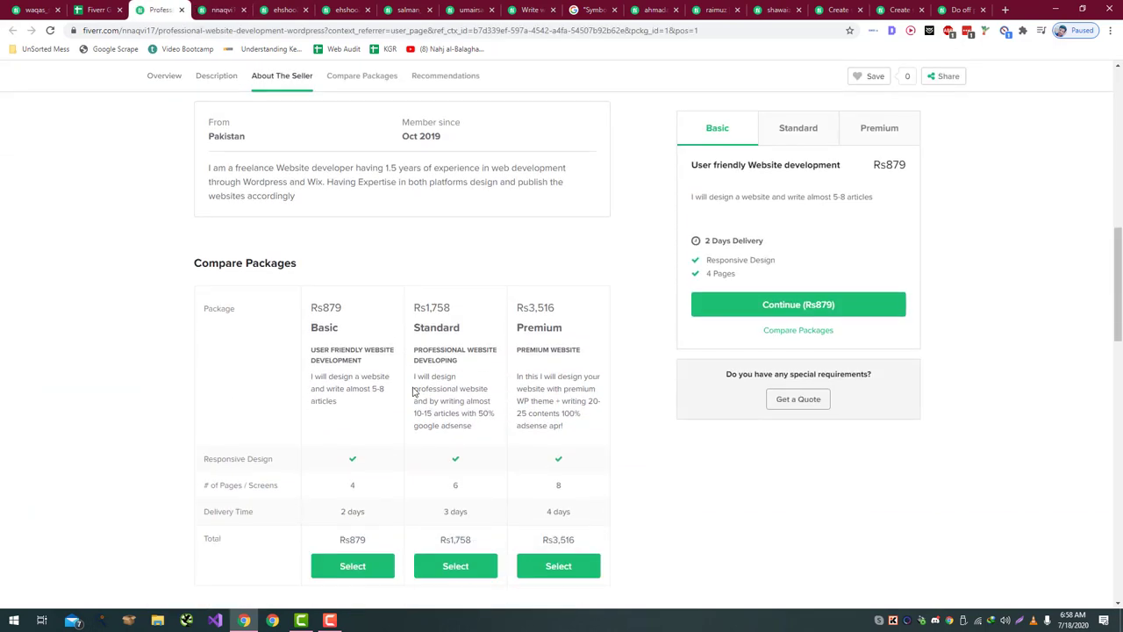
{"action": "scroll", "coordinate": [412, 390], "scroll_direction": "up", "scroll_amount": 3}
{"action": "scroll", "coordinate": [175, 281], "scroll_direction": "up", "scroll_amount": 2}
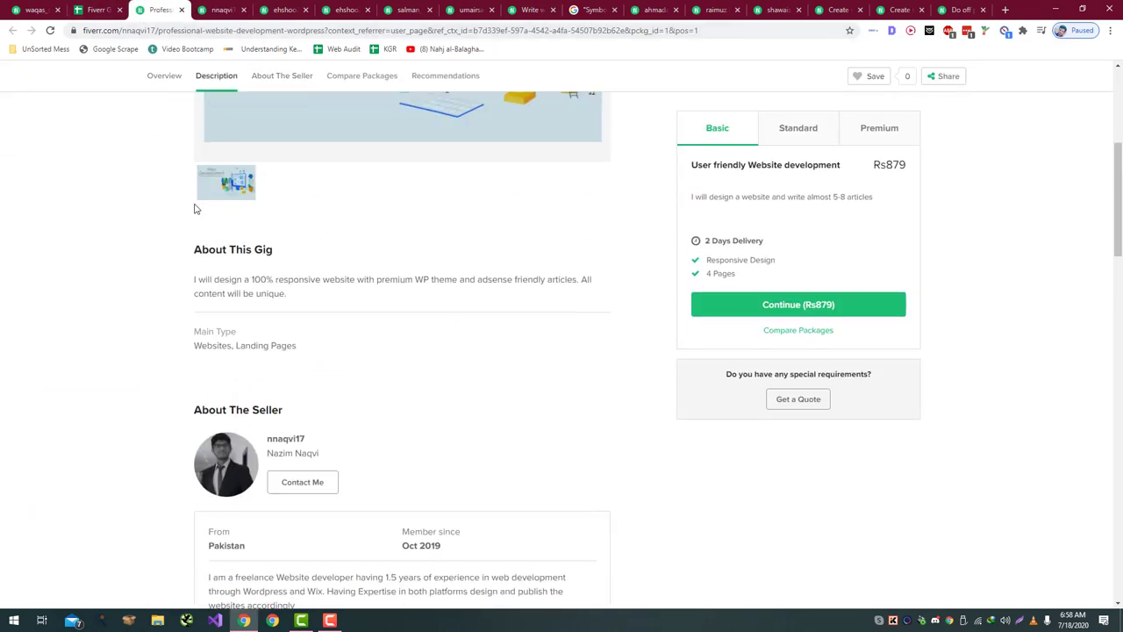
{"action": "left_click", "coordinate": [81, 7]}
{"action": "type", "text": "Extremely Bad"}
{"action": "key", "text": "Return"}
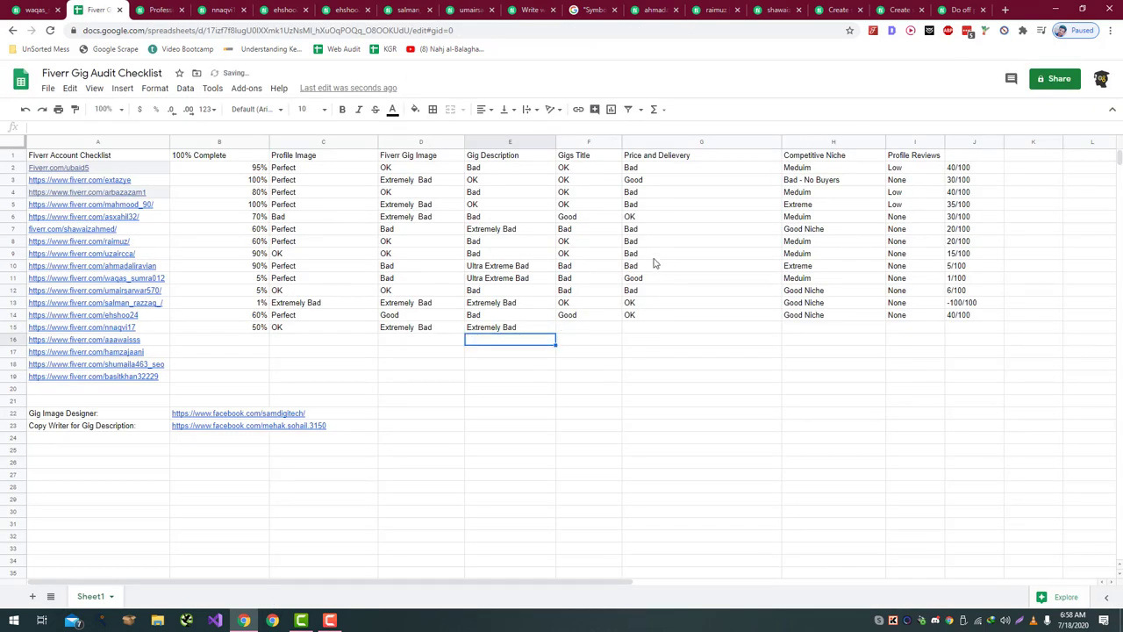
- Rate the row-15 gig title Extremely Bad in F15 after rechecking the gig page
{"action": "left_click", "coordinate": [590, 325]}
{"action": "type", "text": "Good"}
{"action": "key", "text": "ctrl+Tab"}
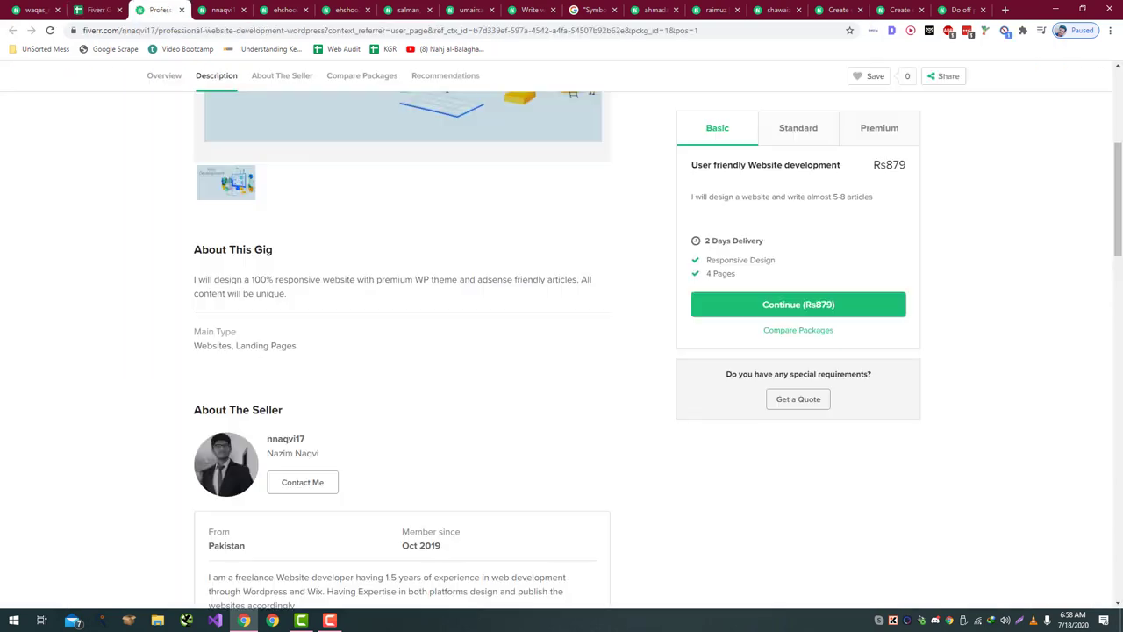
{"action": "scroll", "coordinate": [588, 554], "scroll_direction": "up", "scroll_amount": 5}
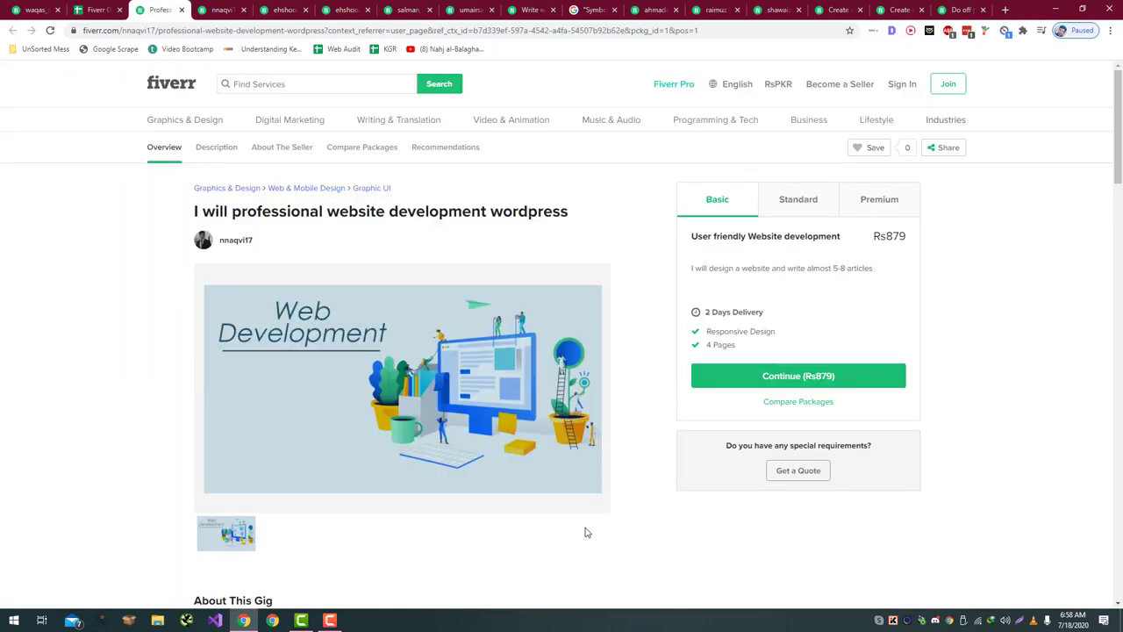
{"action": "key", "text": "ctrl+shift+Tab"}
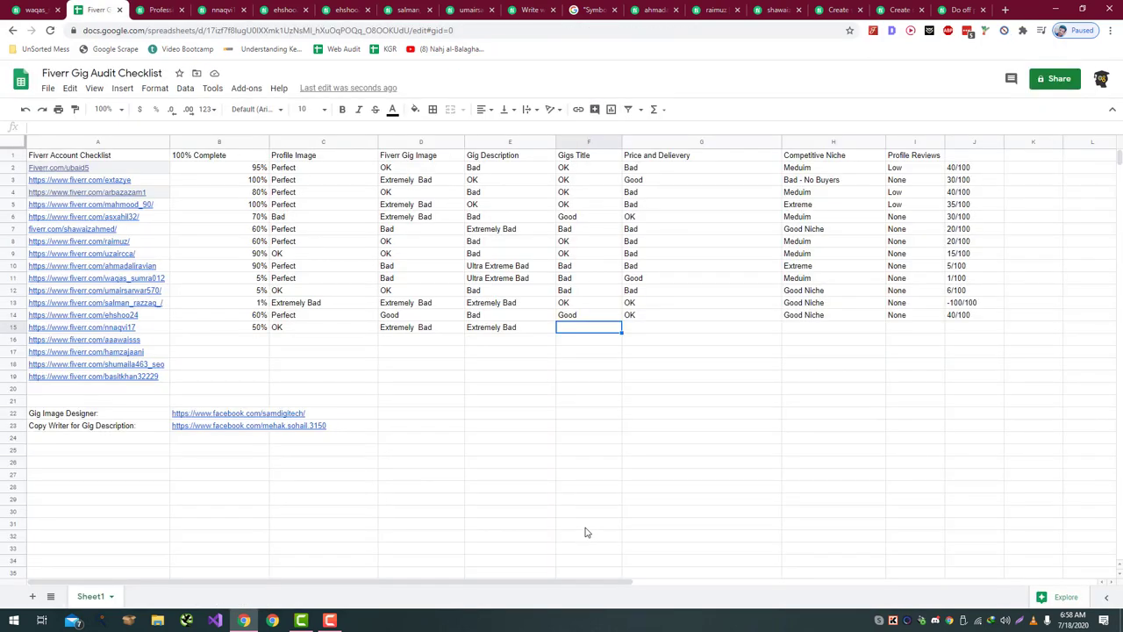
{"action": "key", "text": "ctrl+Tab"}
{"action": "key", "text": "ctrl+shift+Tab"}
{"action": "type", "text": "Extremely Bad"}
{"action": "key", "text": "Tab"}
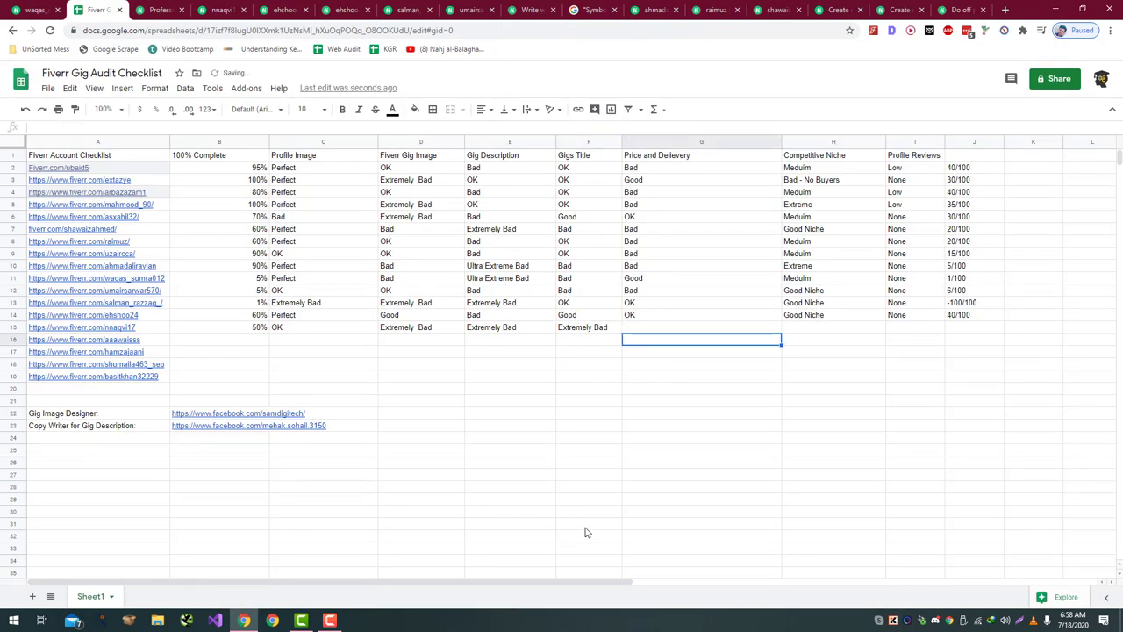
- Enter OK as the row-15 price rating in G15
{"action": "key", "text": "ctrl+Tab"}
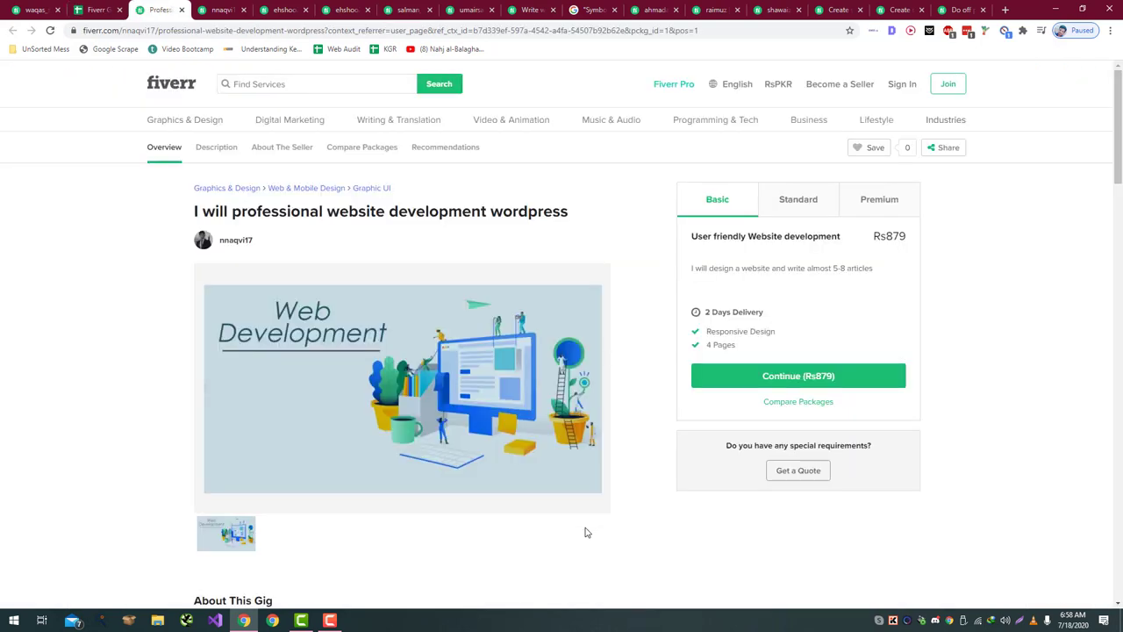
{"action": "key", "text": "ctrl+shift+Tab"}
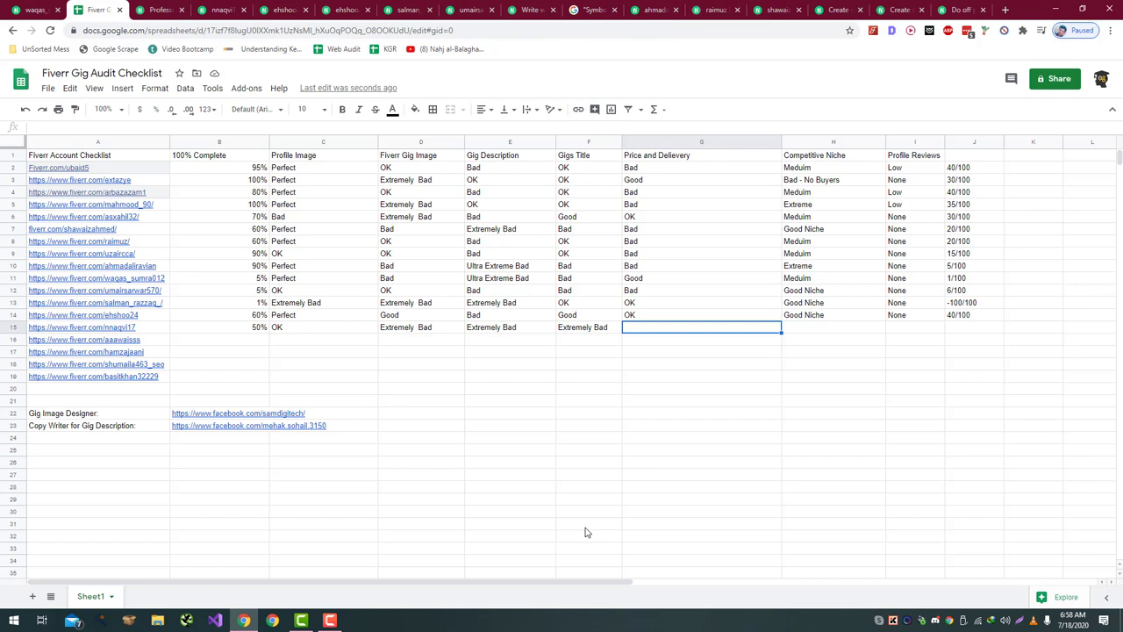
{"action": "type", "text": "OK"}
{"action": "key", "text": "Return"}
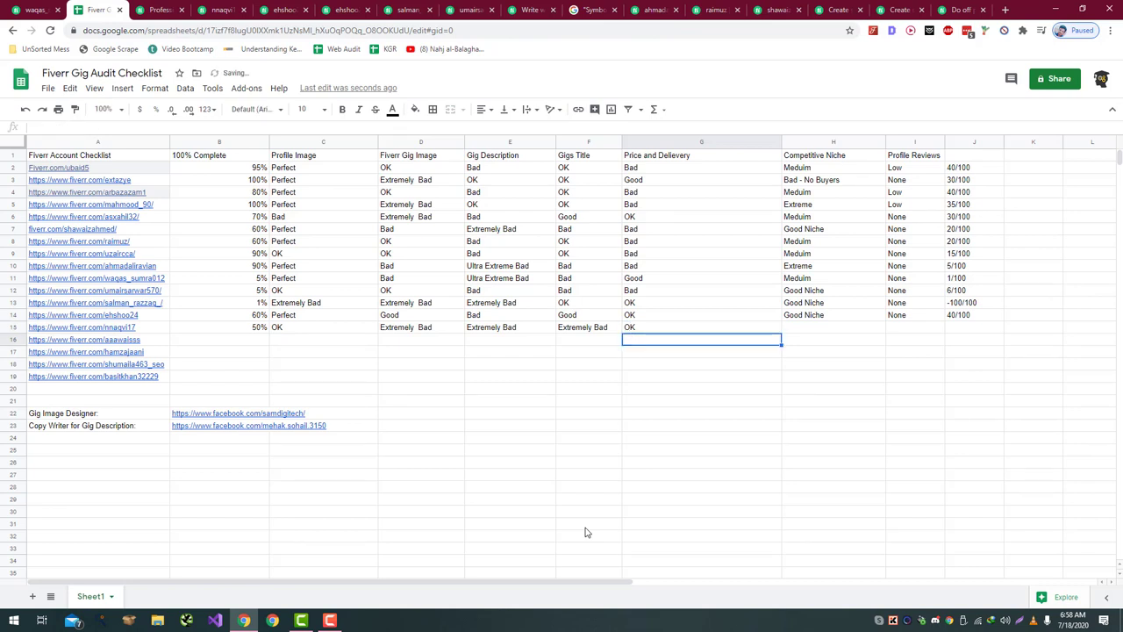
{"action": "key", "text": "Right"}
{"action": "key", "text": "Up"}
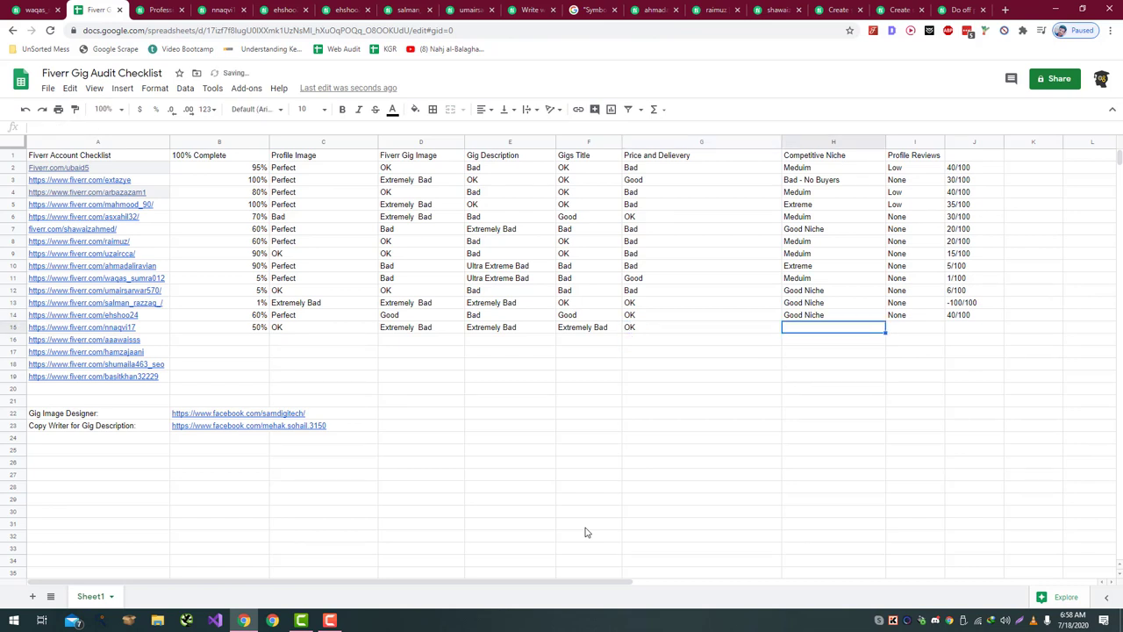
- Enter Extreme as the niche rating in H15, rejecting the Meduim autocomplete
{"action": "key", "text": "ctrl+Tab"}
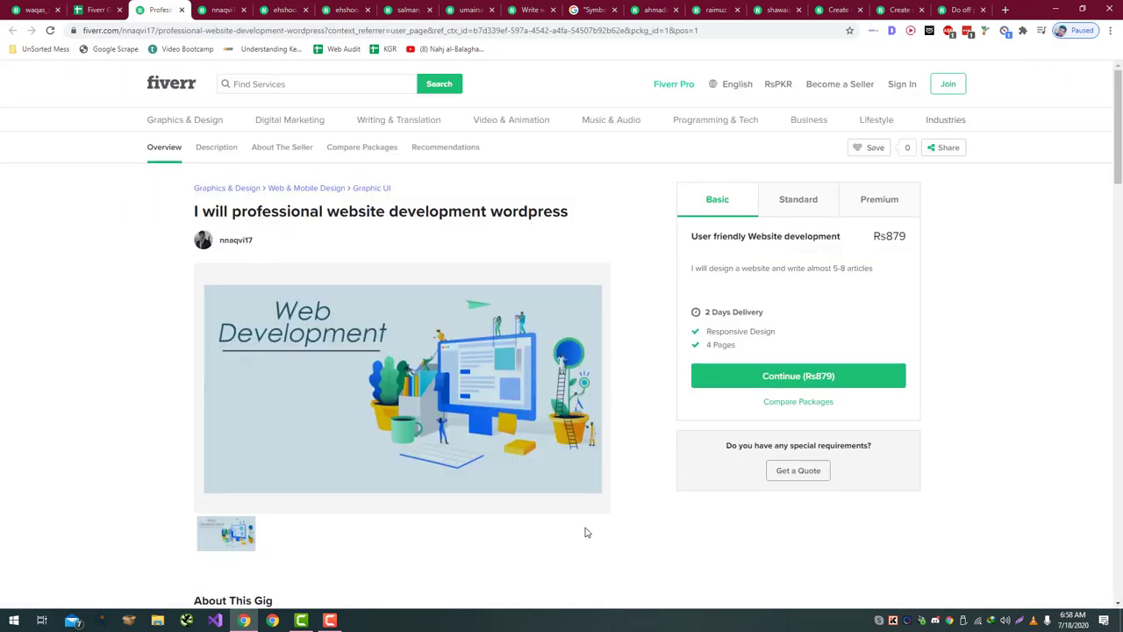
{"action": "key", "text": "ctrl+shift+Tab"}
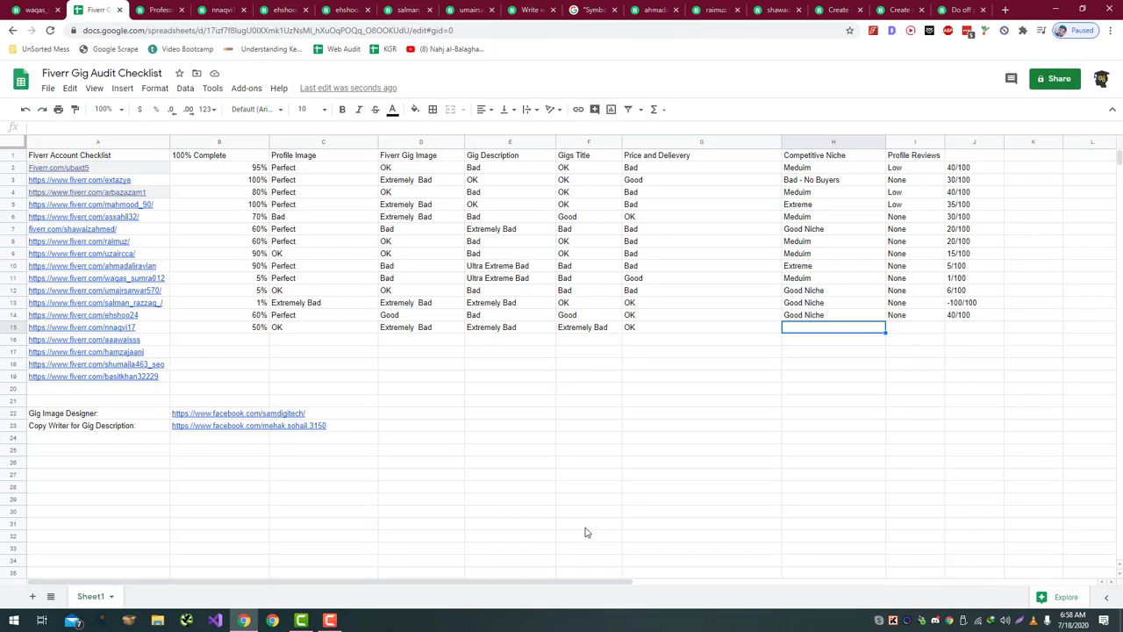
{"action": "type", "text": "Me"}
{"action": "key", "text": "BackSpace"}
{"action": "key", "text": "BackSpace"}
{"action": "key", "text": "BackSpace"}
{"action": "type", "text": "Extreme"}
{"action": "key", "text": "Return"}
{"action": "key", "text": "Right"}
{"action": "key", "text": "Right"}
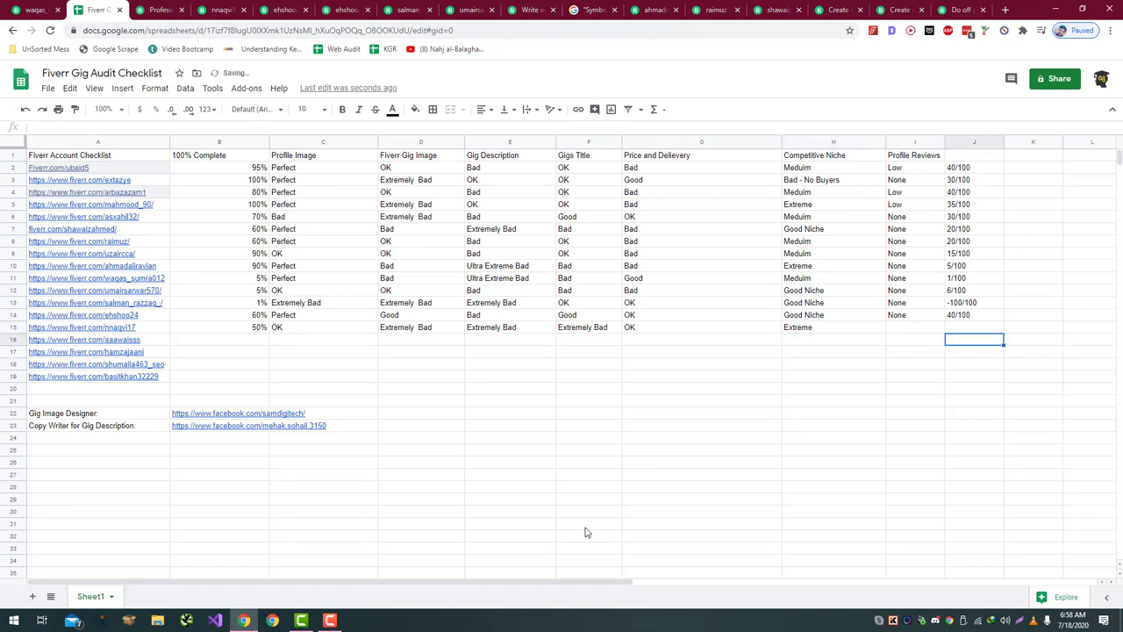
{"action": "key", "text": "Up"}
- Enter None as the row-15 reviews rating in I15
{"action": "key", "text": "Left"}
{"action": "type", "text": "Non"}
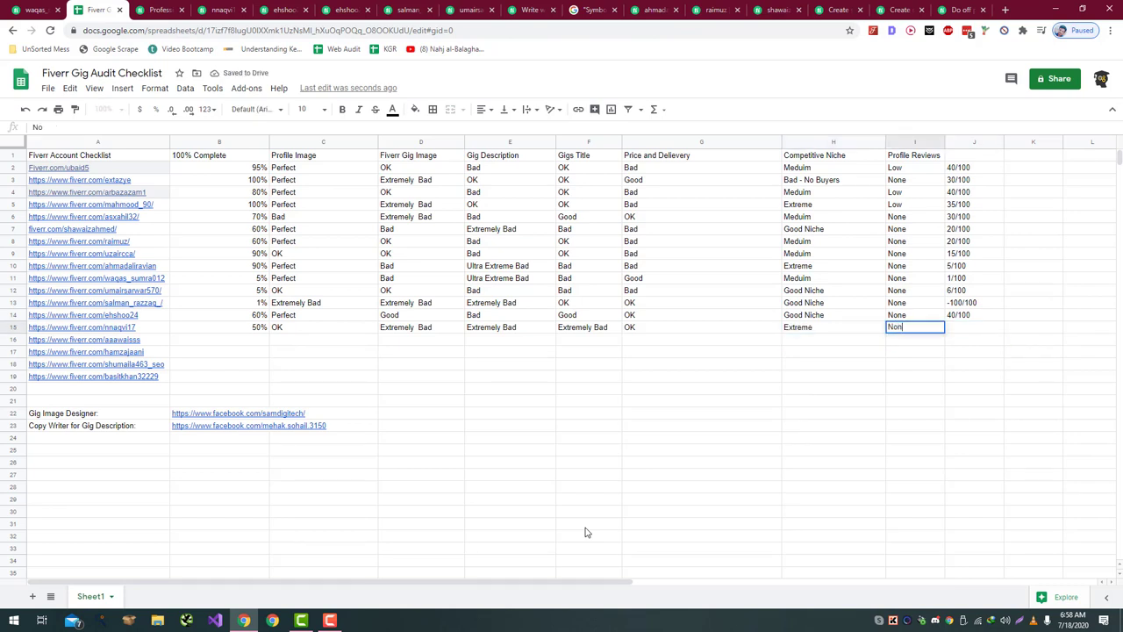
{"action": "type", "text": "e"}
{"action": "key", "text": "Return"}
{"action": "key", "text": "Right"}
{"action": "key", "text": "Up"}
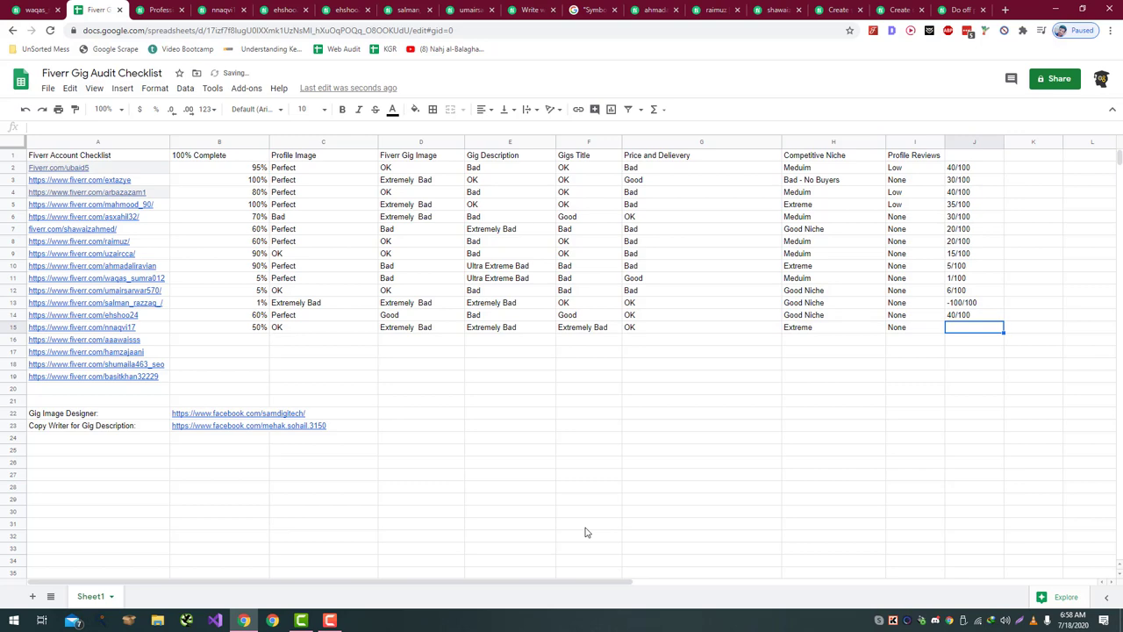
- Give row 15 a 5/100 score in J15 and move to A16
{"action": "key", "text": "ctrl+Tab"}
{"action": "key", "text": "ctrl+shift+Tab"}
{"action": "key", "text": "ctrl+Tab"}
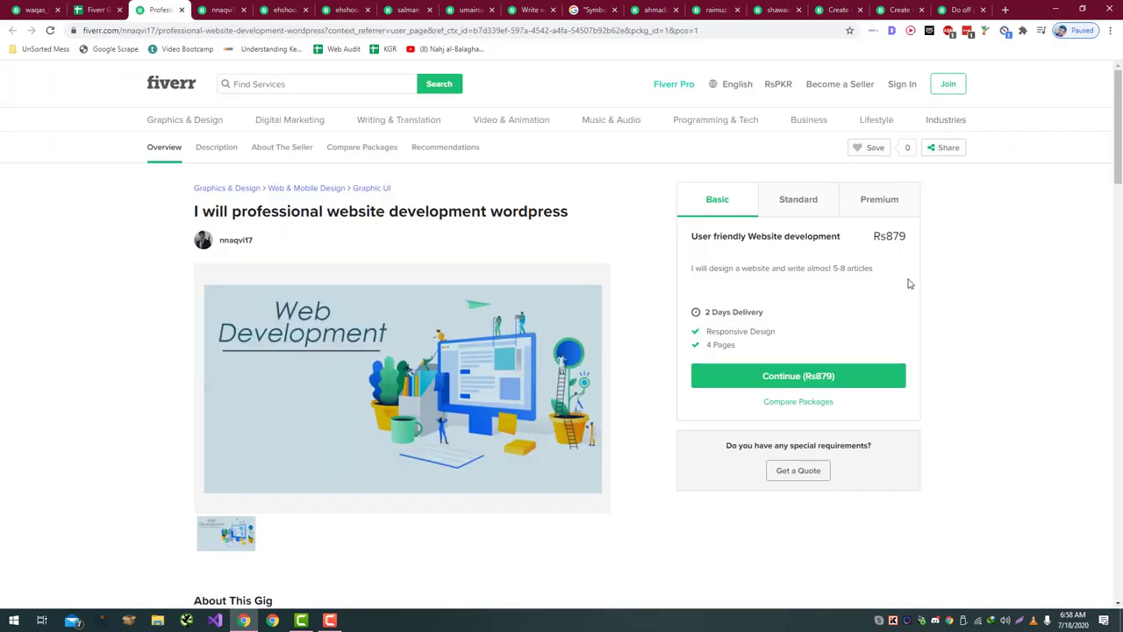
{"action": "key", "text": "ctrl+shift+Tab"}
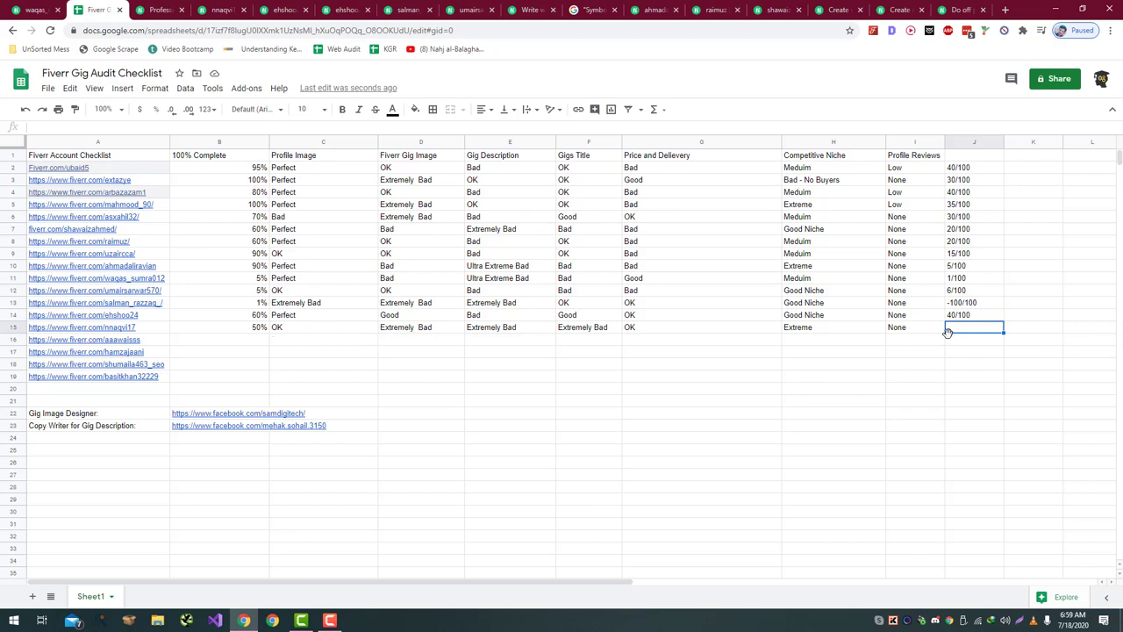
{"action": "type", "text": "5/100"}
{"action": "key", "text": "Return"}
{"action": "key", "text": "Left"}
{"action": "key", "text": "Left"}
{"action": "key", "text": "Home"}
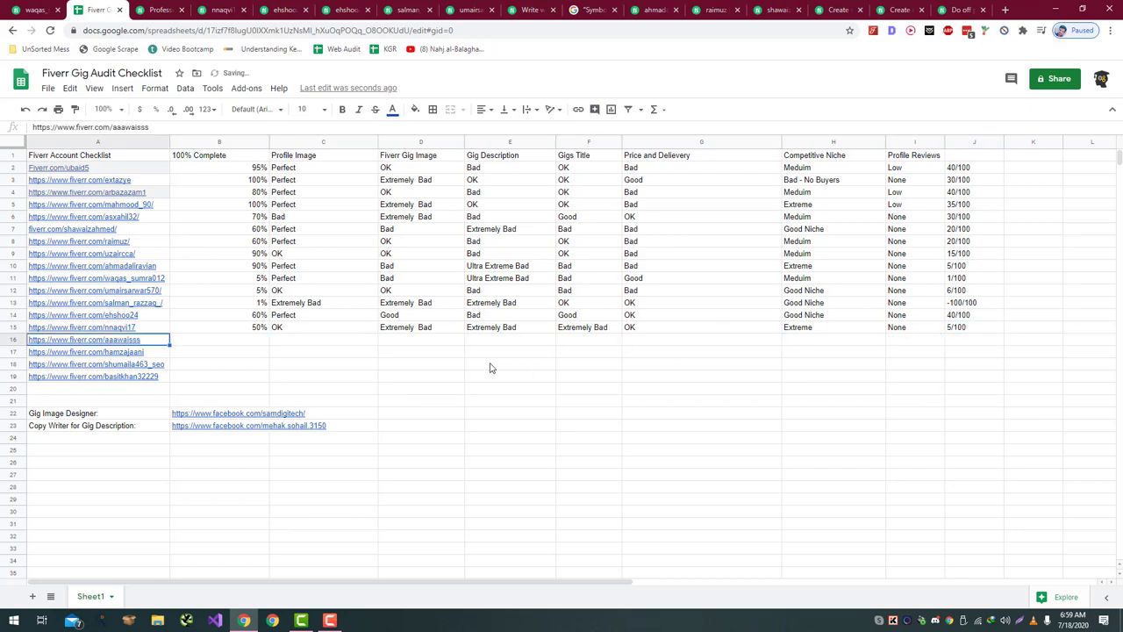
- Load the row-16 seller's profile from the pasted link in Chrome
{"action": "left_click", "coordinate": [164, 26]}
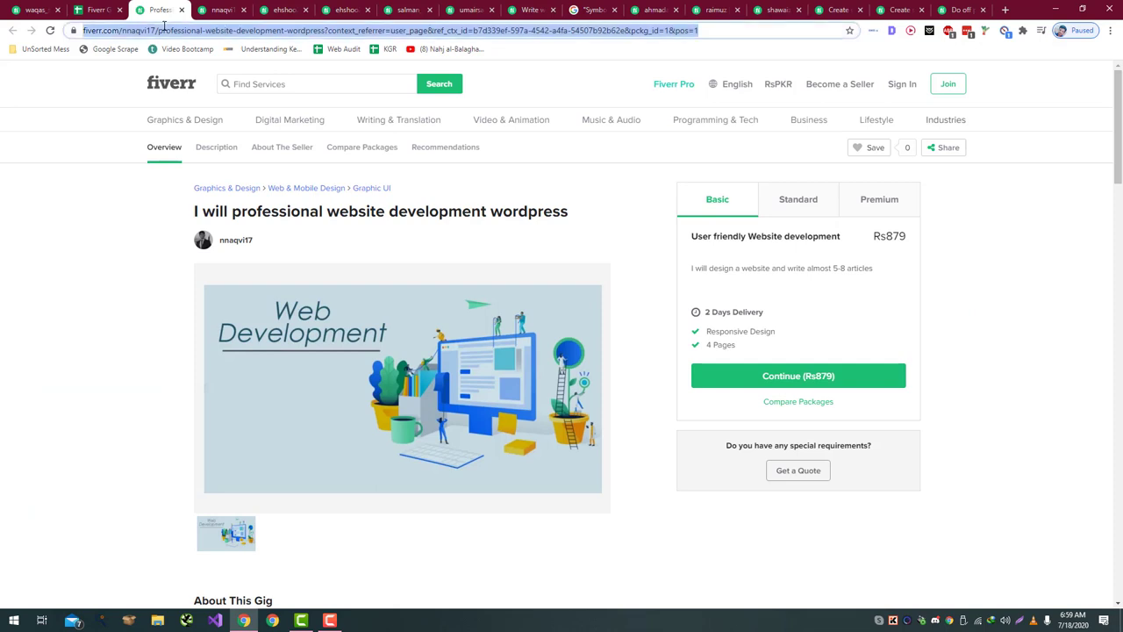
{"action": "type", "text": "https://www.fiverr.com/aaawaisss"}
{"action": "key", "text": "Return"}
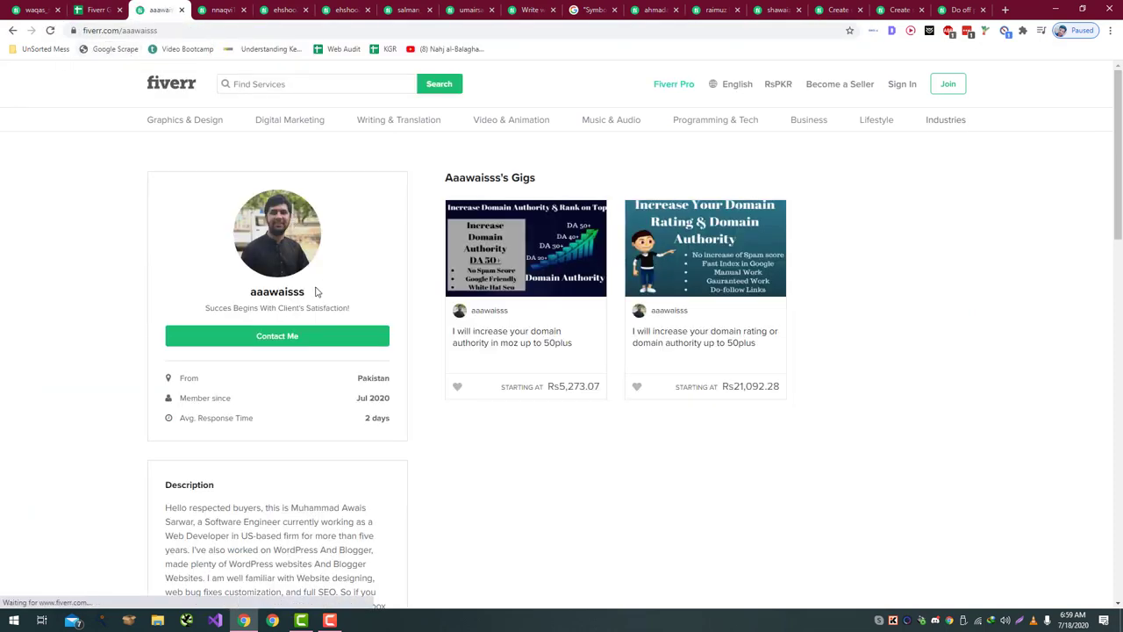
{"action": "key", "text": "ctrl+shift+Tab"}
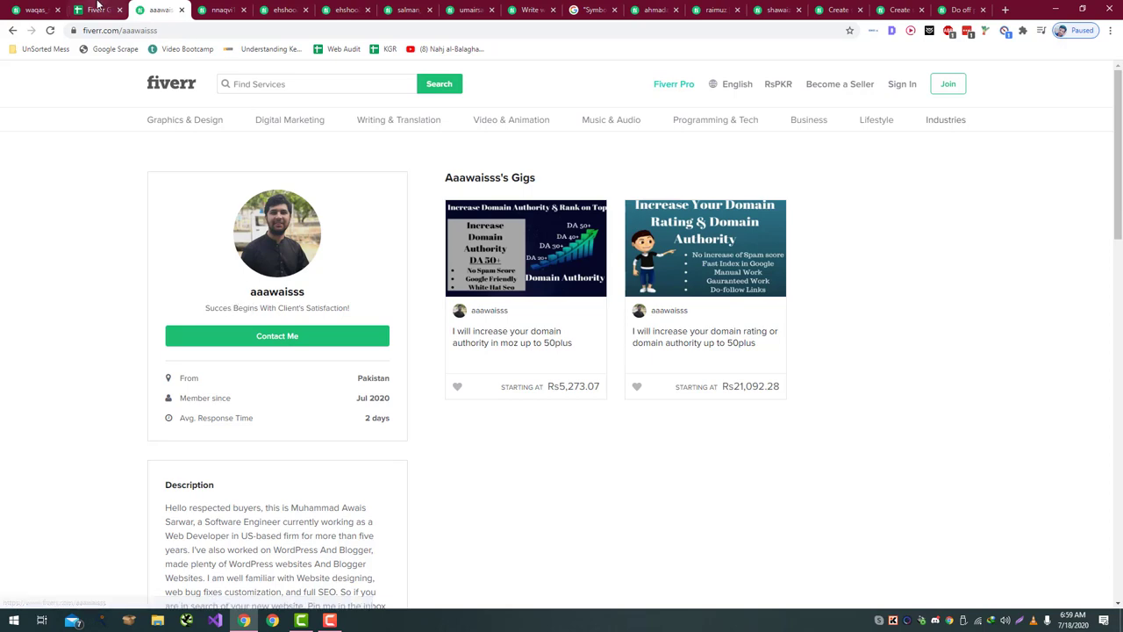
{"action": "key", "text": "ctrl+Tab"}
- Review the seller's profile tagline and description paragraph
{"action": "scroll", "coordinate": [246, 208], "scroll_direction": "down", "scroll_amount": 1}
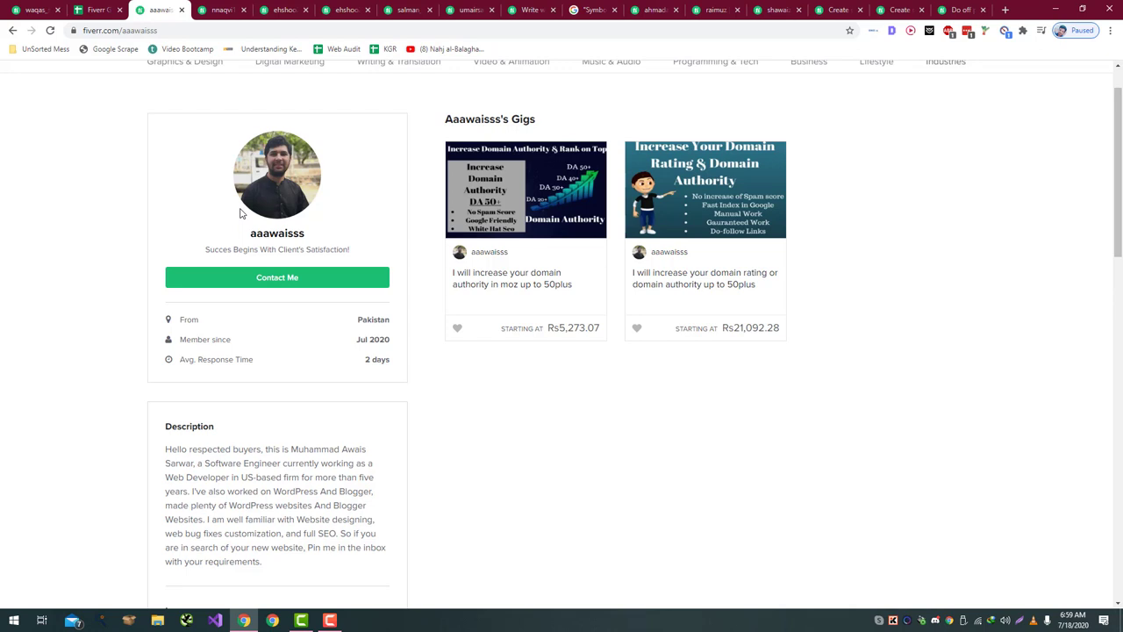
{"action": "left_click_drag", "start_coordinate": [201, 248], "coordinate": [363, 253]}
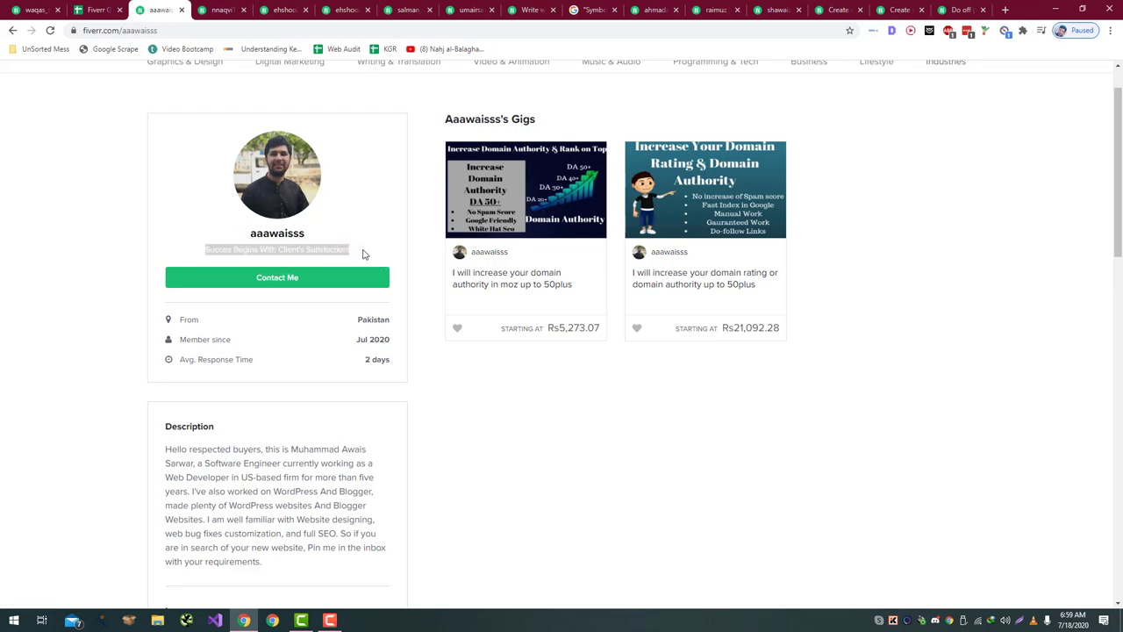
{"action": "left_click", "coordinate": [345, 251]}
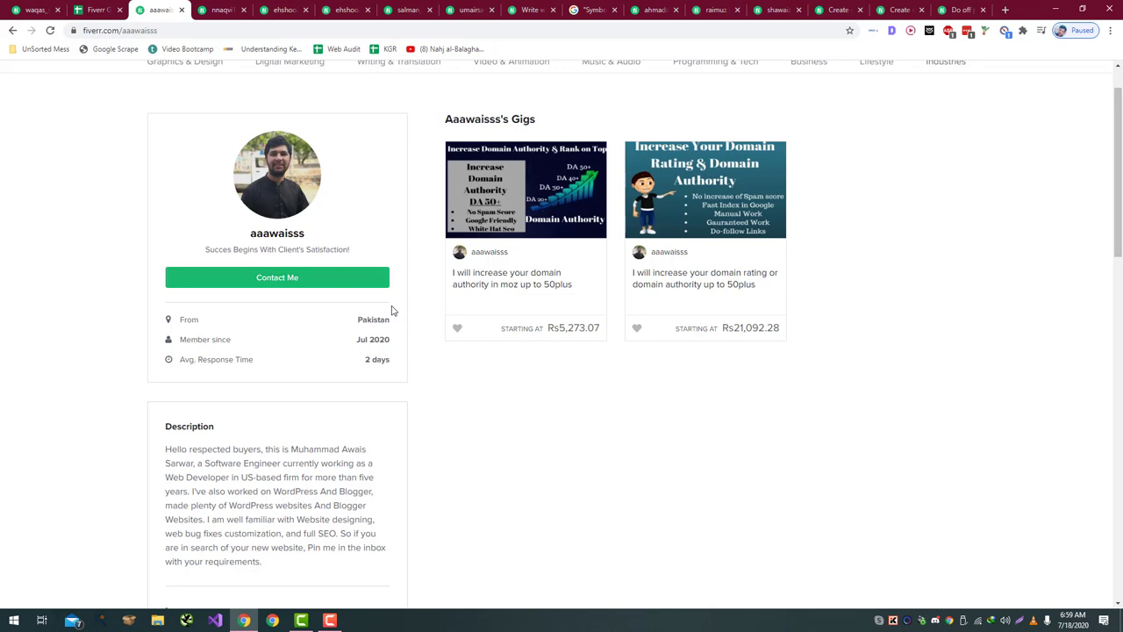
{"action": "scroll", "coordinate": [389, 311], "scroll_direction": "down", "scroll_amount": 1}
{"action": "scroll", "coordinate": [388, 326], "scroll_direction": "down", "scroll_amount": 1}
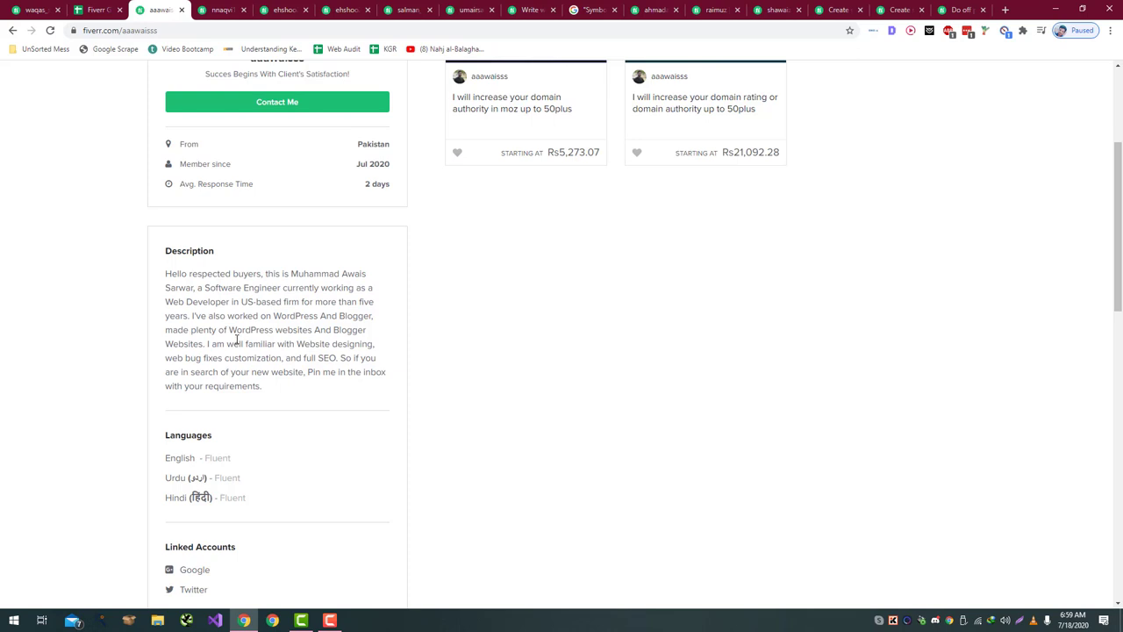
{"action": "left_click_drag", "start_coordinate": [378, 390], "coordinate": [154, 274]}
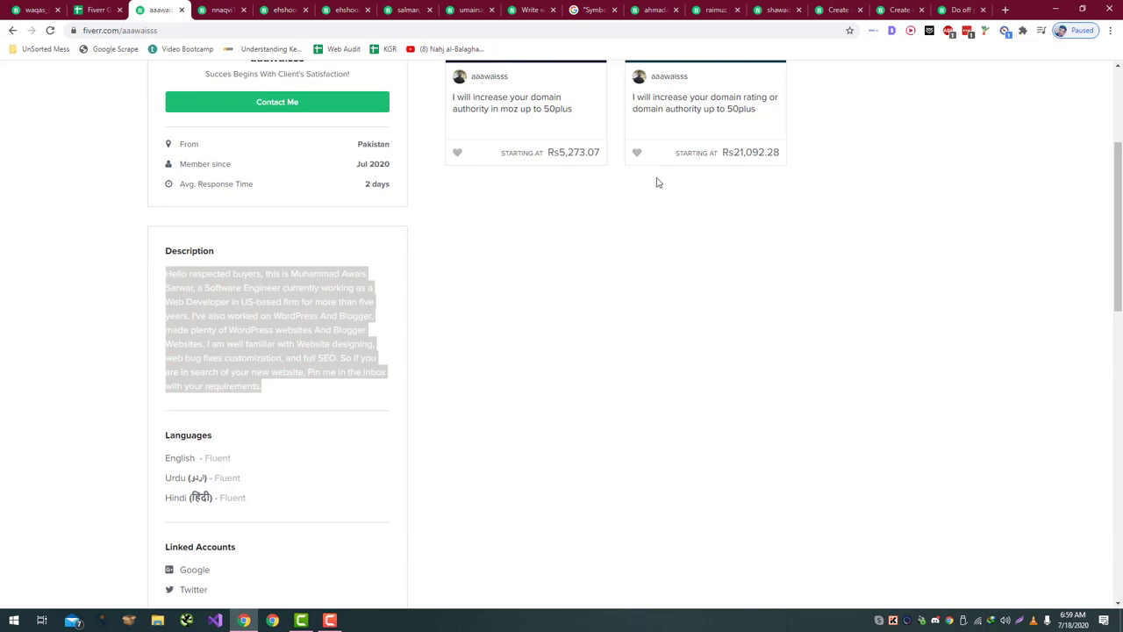
{"action": "key", "text": "F5"}
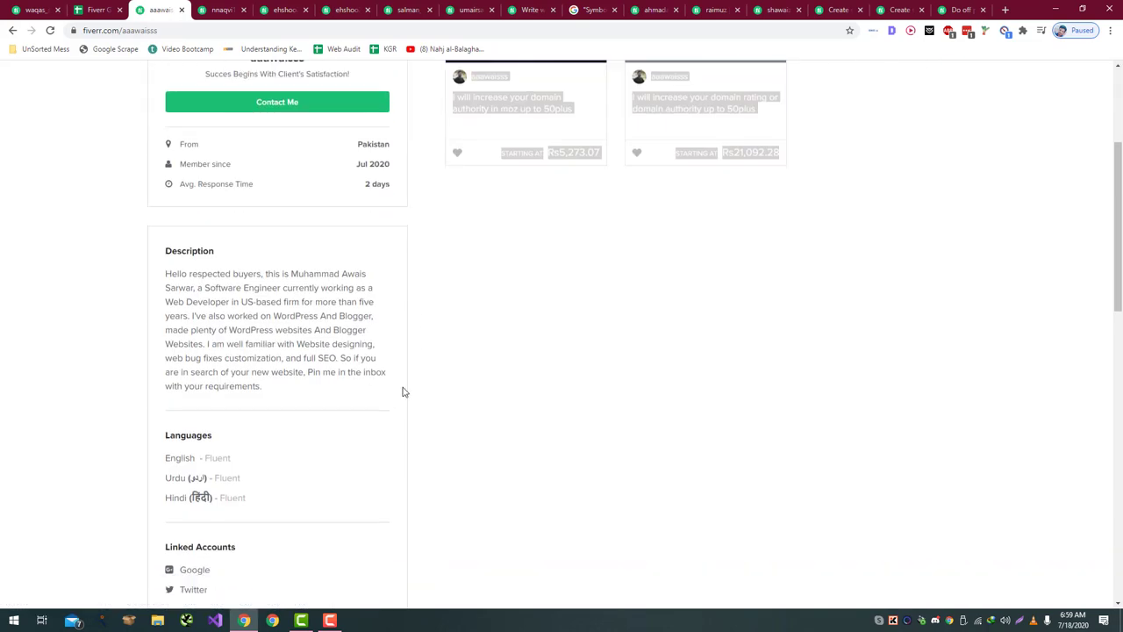
{"action": "left_click_drag", "start_coordinate": [368, 384], "coordinate": [151, 279]}
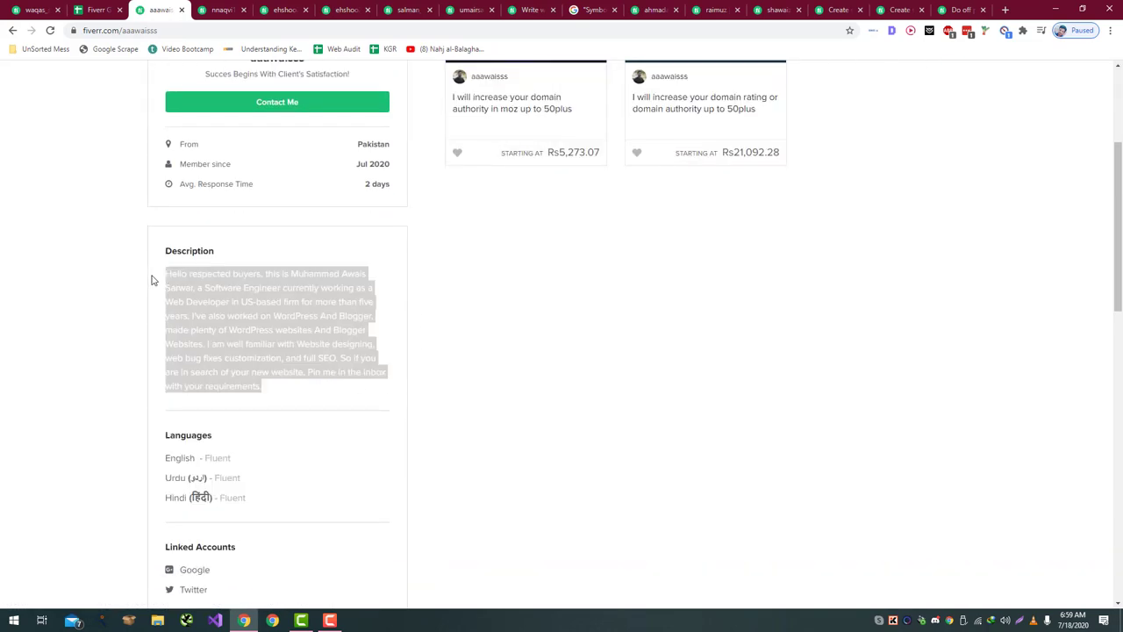
{"action": "left_click", "coordinate": [155, 280]}
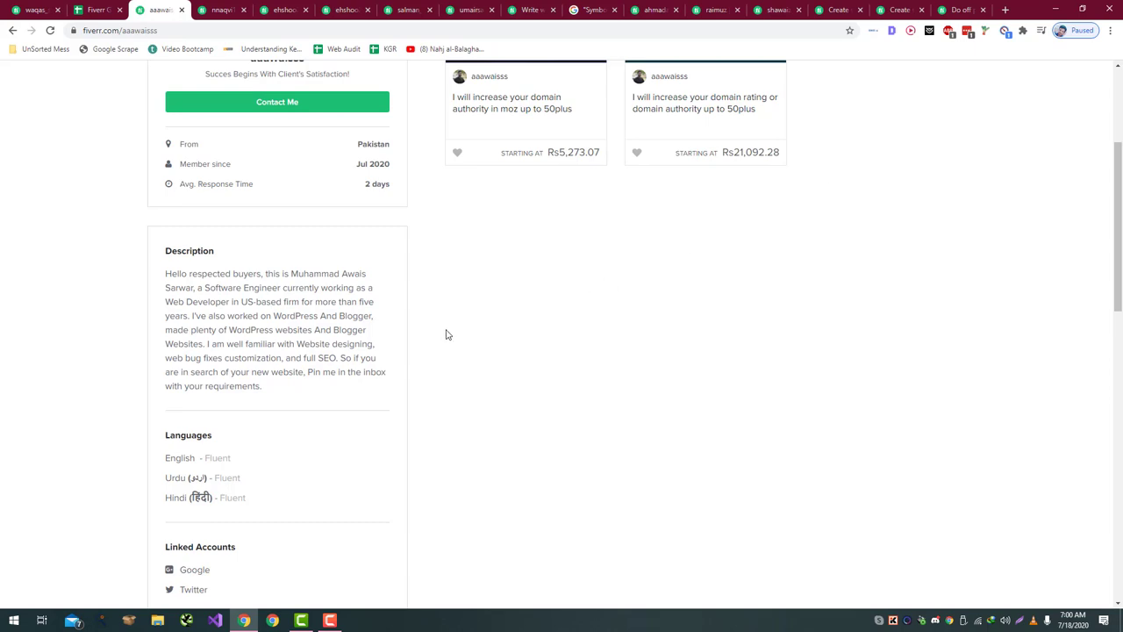
{"action": "scroll", "coordinate": [447, 359], "scroll_direction": "down", "scroll_amount": 4}
{"action": "scroll", "coordinate": [433, 421], "scroll_direction": "down", "scroll_amount": 4}
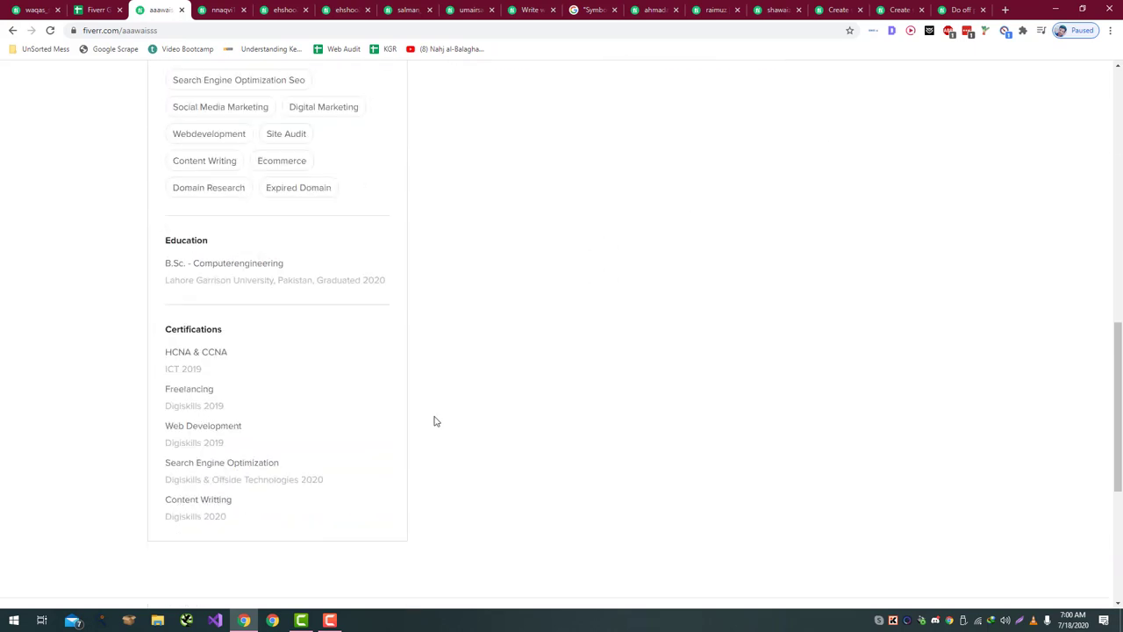
{"action": "scroll", "coordinate": [436, 414], "scroll_direction": "up", "scroll_amount": 12}
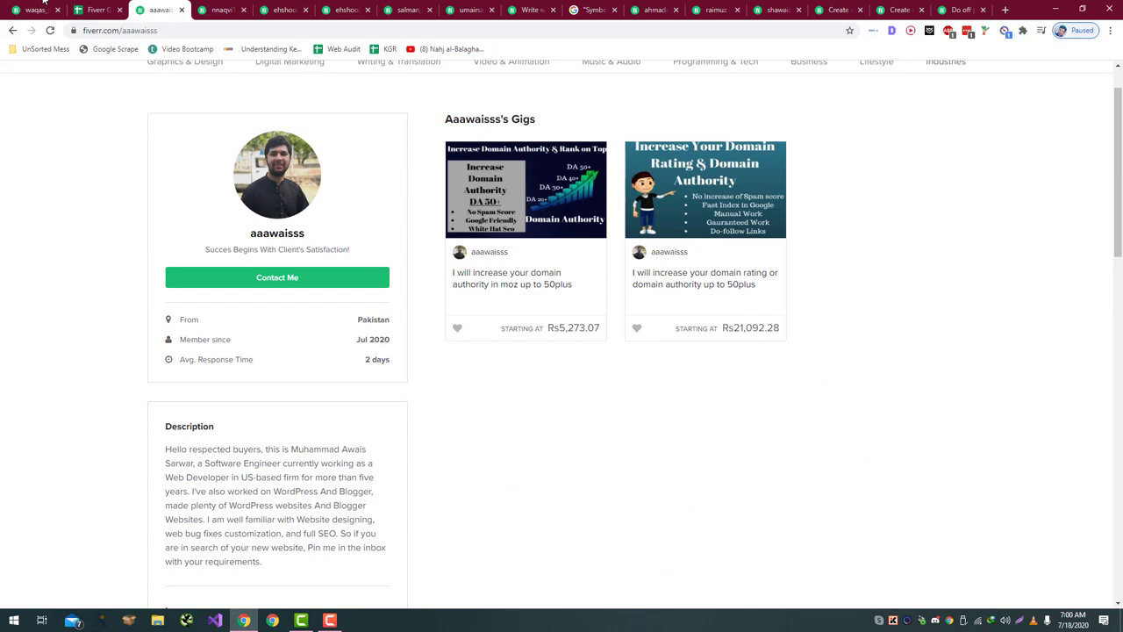
- Record 40% completeness for the row-16 seller in B16
{"action": "left_click", "coordinate": [94, 10]}
{"action": "key", "text": "Right"}
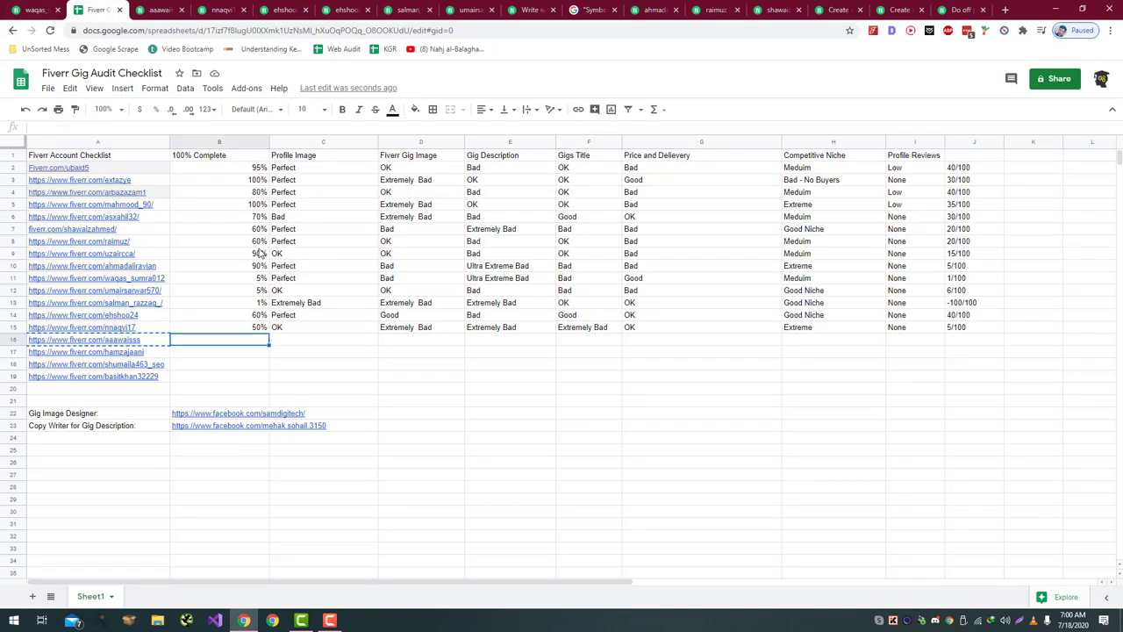
{"action": "type", "text": "40%"}
{"action": "key", "text": "Return"}
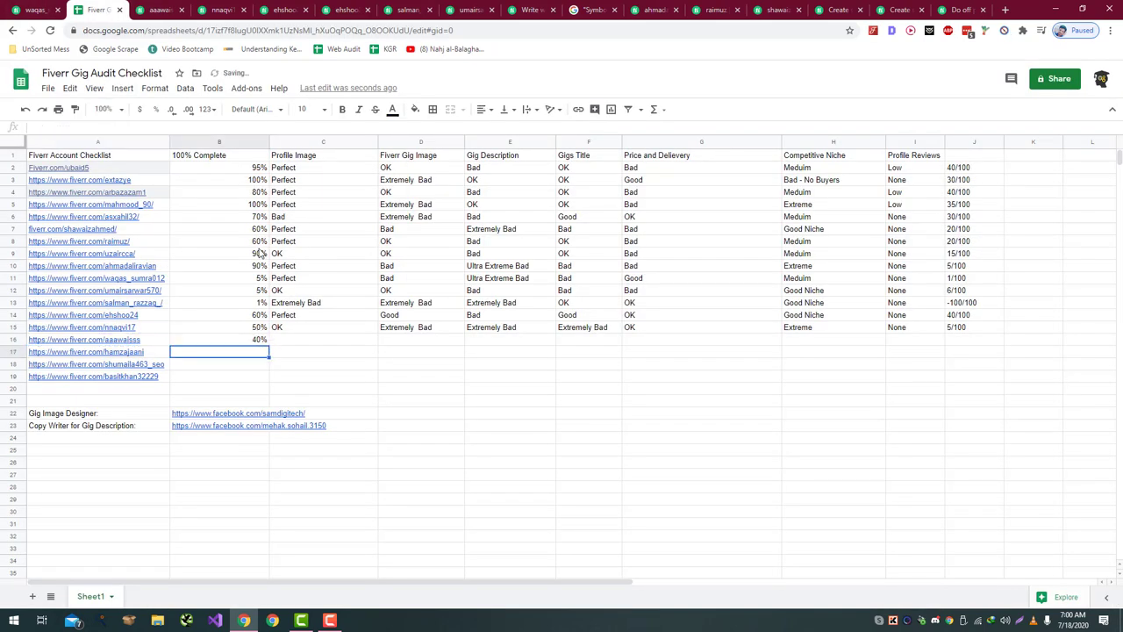
{"action": "key", "text": "ctrl+Tab"}
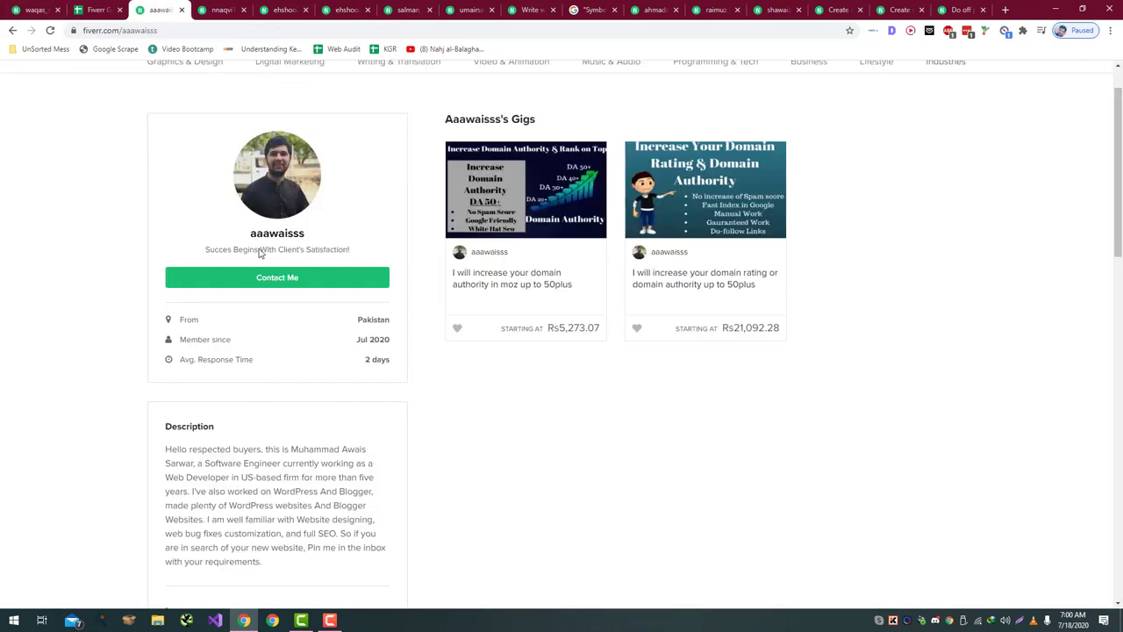
- Open the domain-authority gig and rate the seller's profile image Perfect in C16
{"action": "left_click", "coordinate": [506, 277], "text": "ctrl"}
{"action": "left_click_drag", "start_coordinate": [215, 10], "coordinate": [138, 7]}
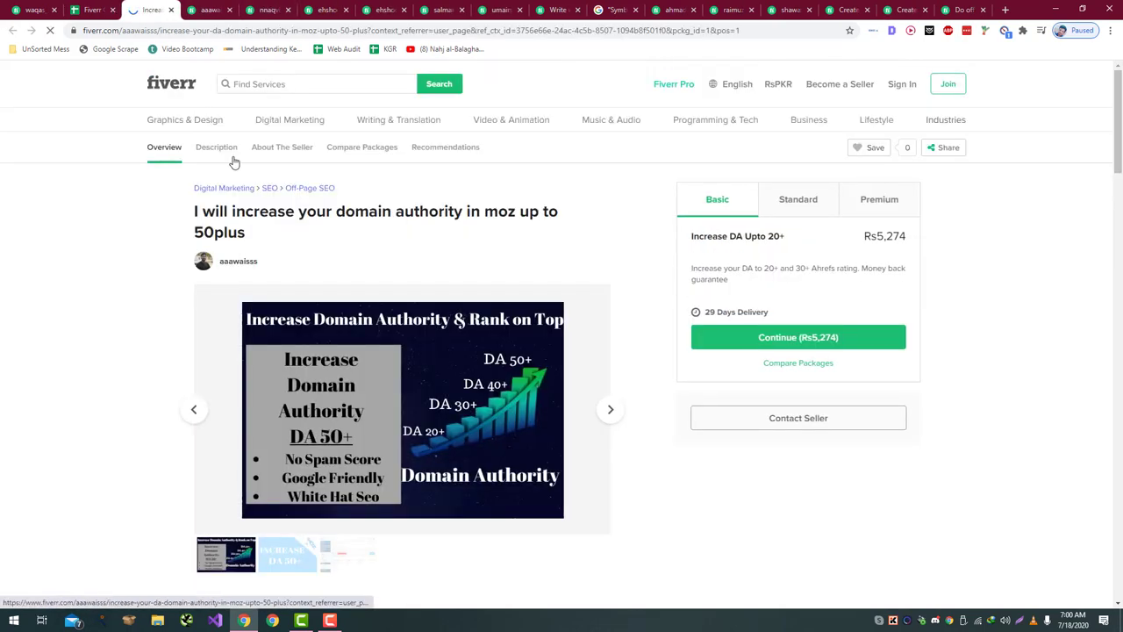
{"action": "scroll", "coordinate": [233, 159], "scroll_direction": "down", "scroll_amount": 5}
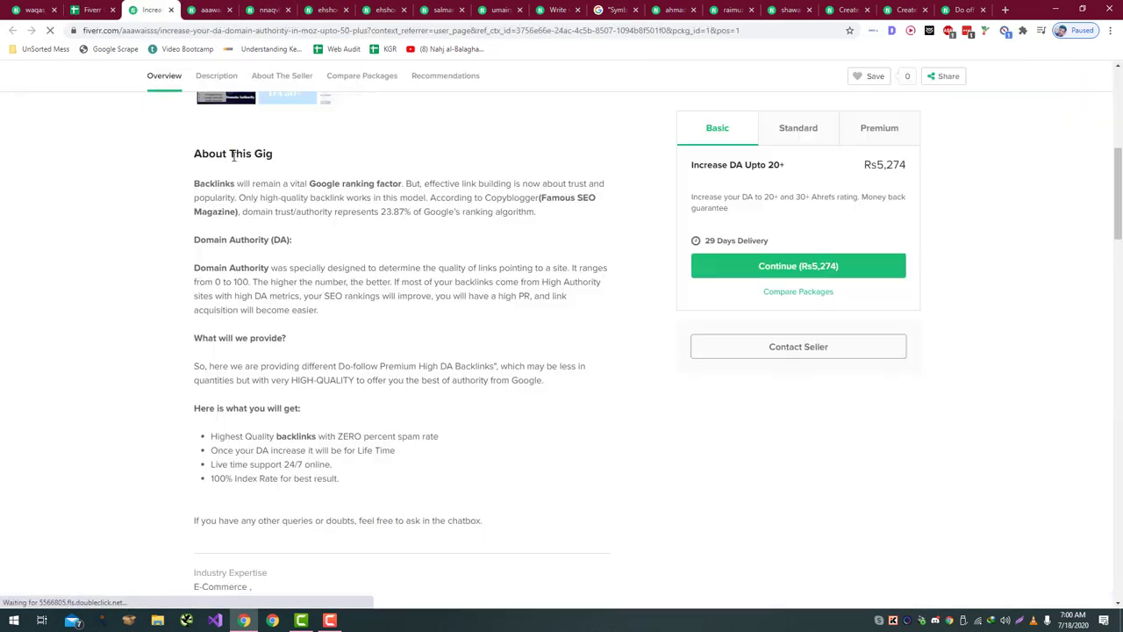
{"action": "key", "text": "ctrl+shift+Tab"}
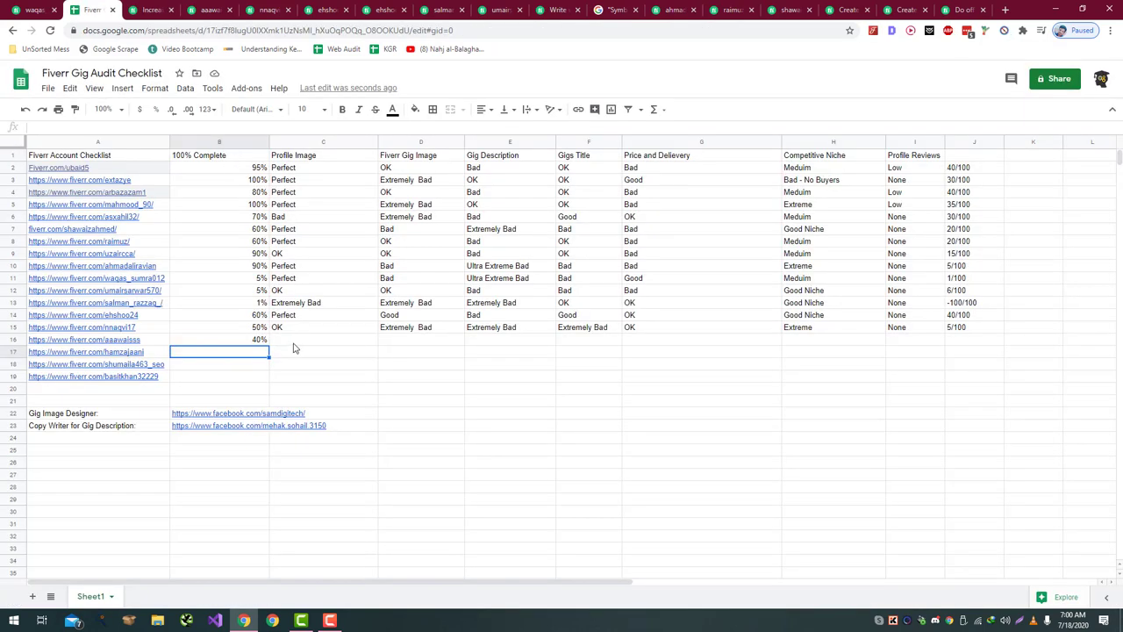
{"action": "left_click", "coordinate": [295, 342]}
{"action": "key", "text": "ctrl+Tab"}
{"action": "key", "text": "ctrl+shift+Tab"}
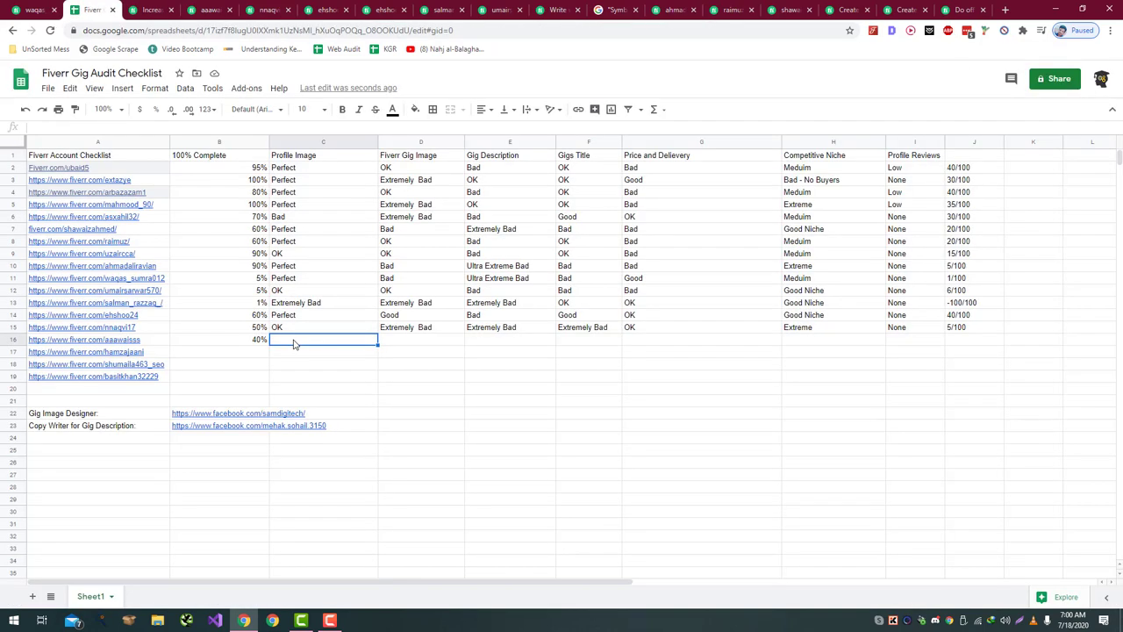
{"action": "key", "text": "ctrl+Tab"}
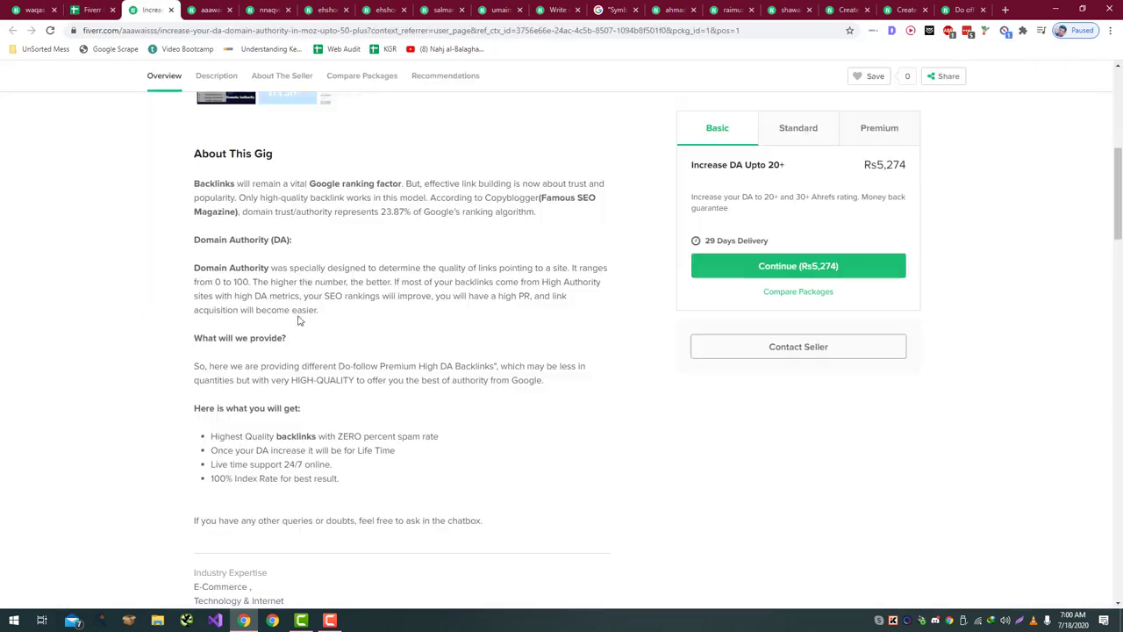
{"action": "scroll", "coordinate": [296, 319], "scroll_direction": "up", "scroll_amount": 10}
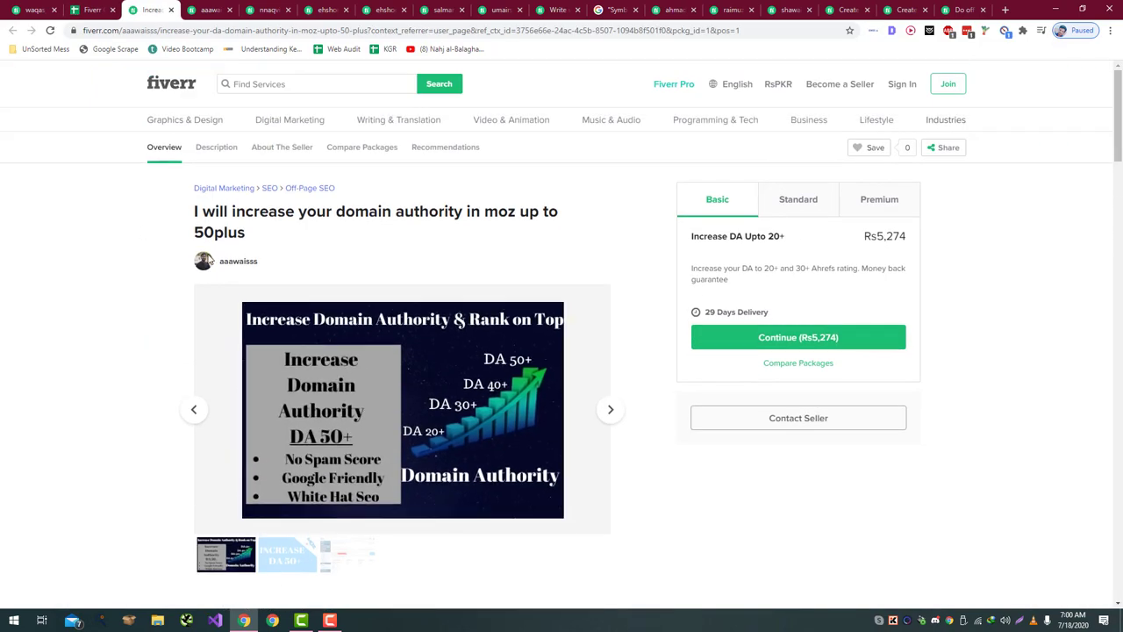
{"action": "left_click", "coordinate": [230, 261]}
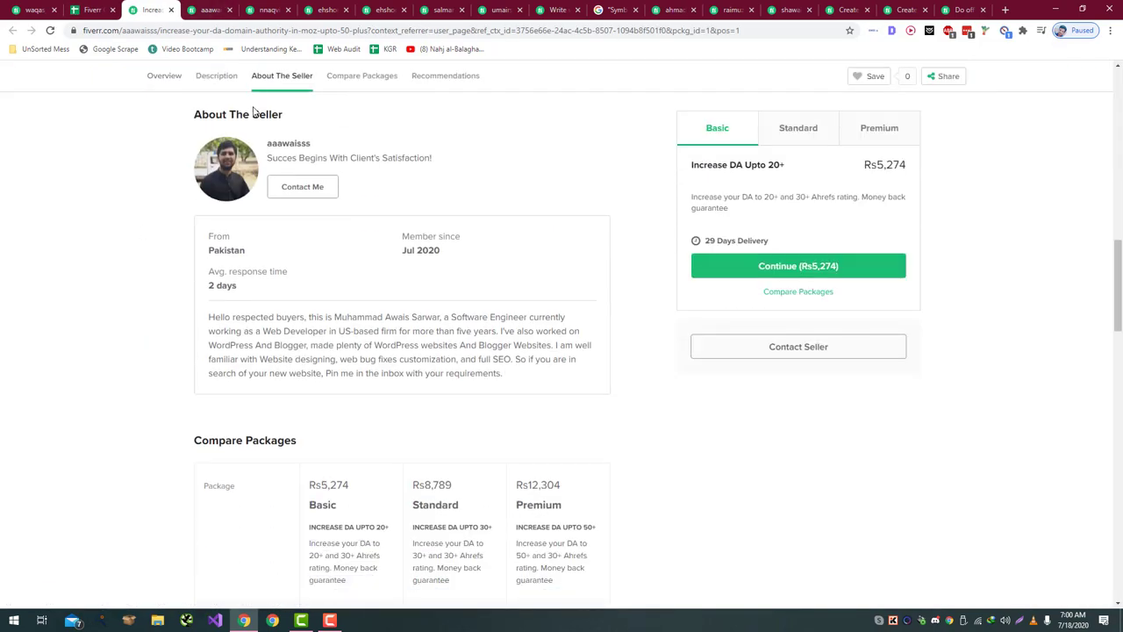
{"action": "key", "text": "ctrl+shift+Tab"}
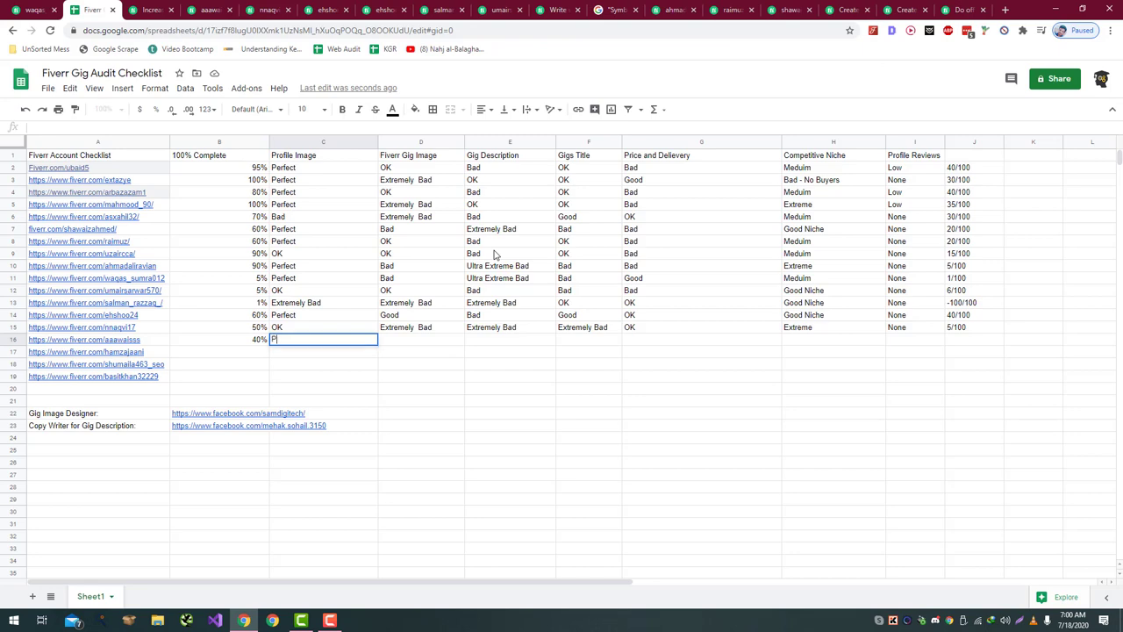
{"action": "type", "text": "Perf"}
{"action": "key", "text": "Return"}
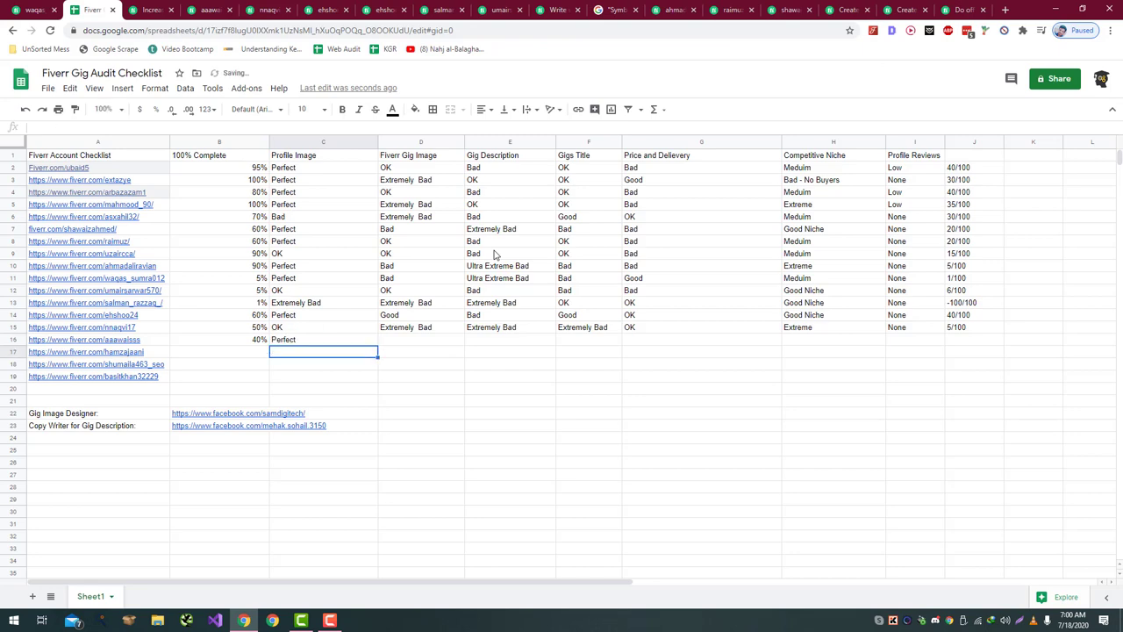
- Rate the row-16 gig image Bad in D16
{"action": "key", "text": "Up"}
{"action": "key", "text": "Right"}
{"action": "key", "text": "ctrl+Tab"}
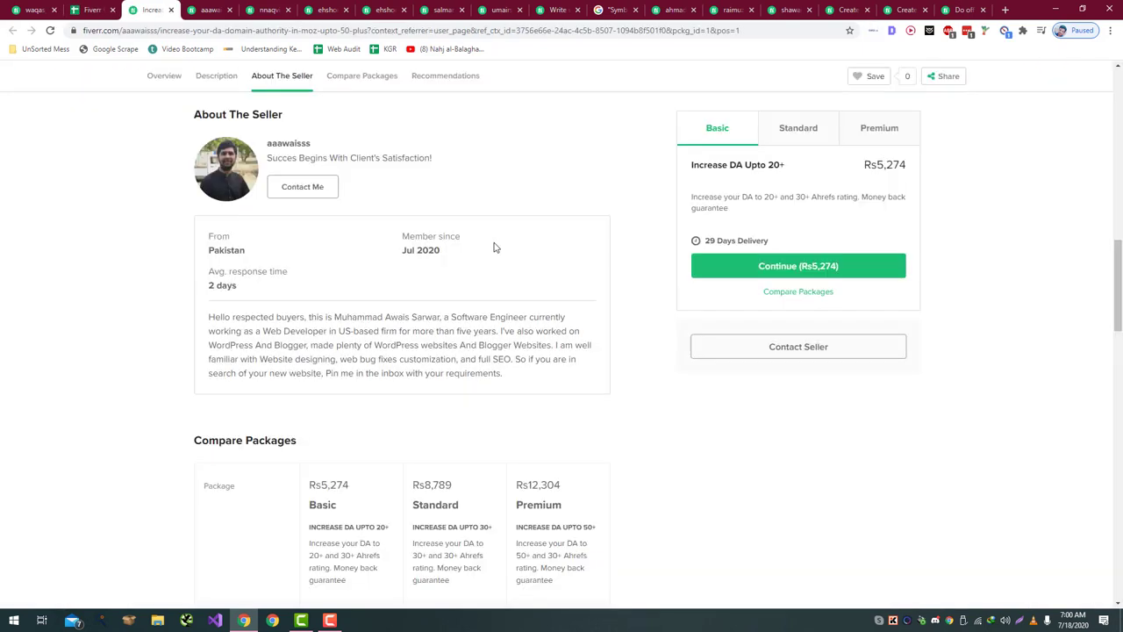
{"action": "scroll", "coordinate": [493, 254], "scroll_direction": "up", "scroll_amount": 15}
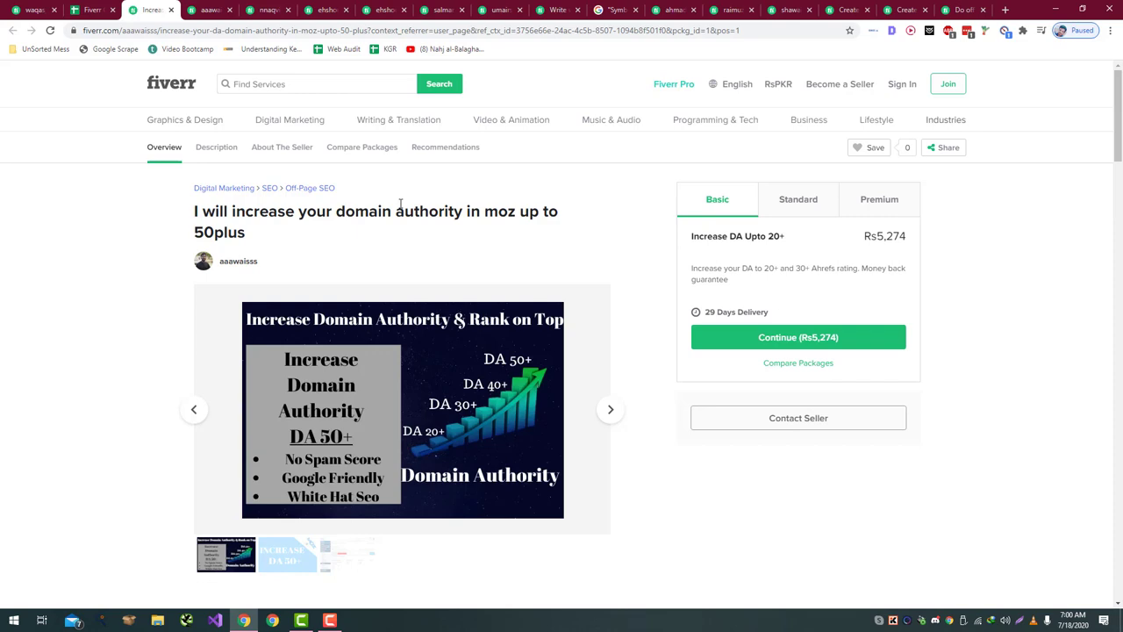
{"action": "key", "text": "ctrl+shift+Tab"}
{"action": "type", "text": "B"}
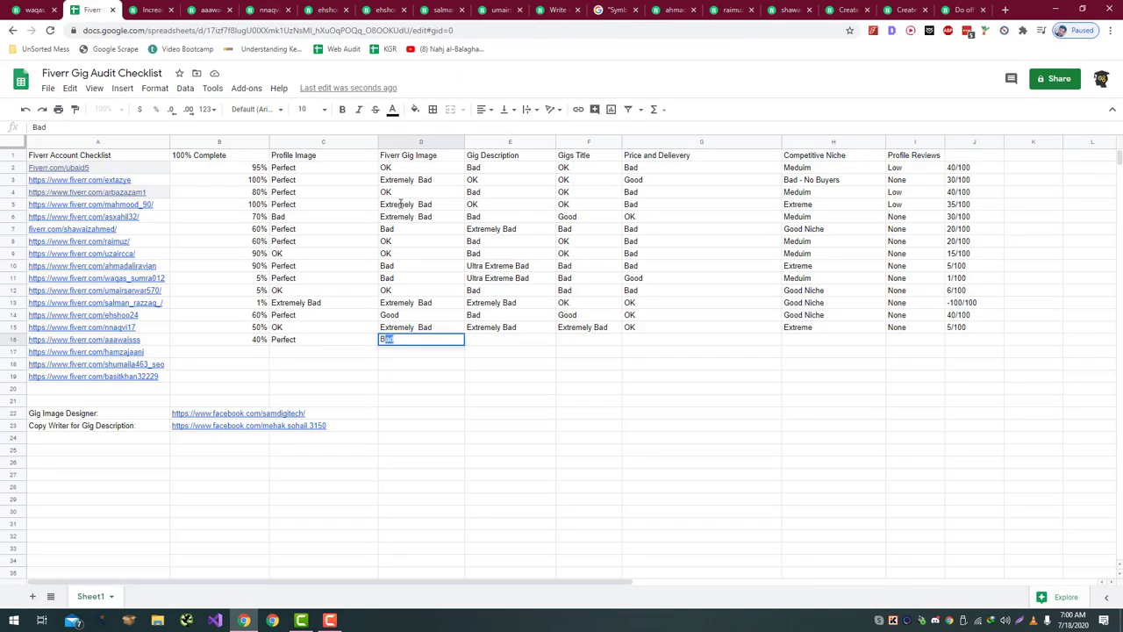
{"action": "key", "text": "Return"}
{"action": "key", "text": "Right"}
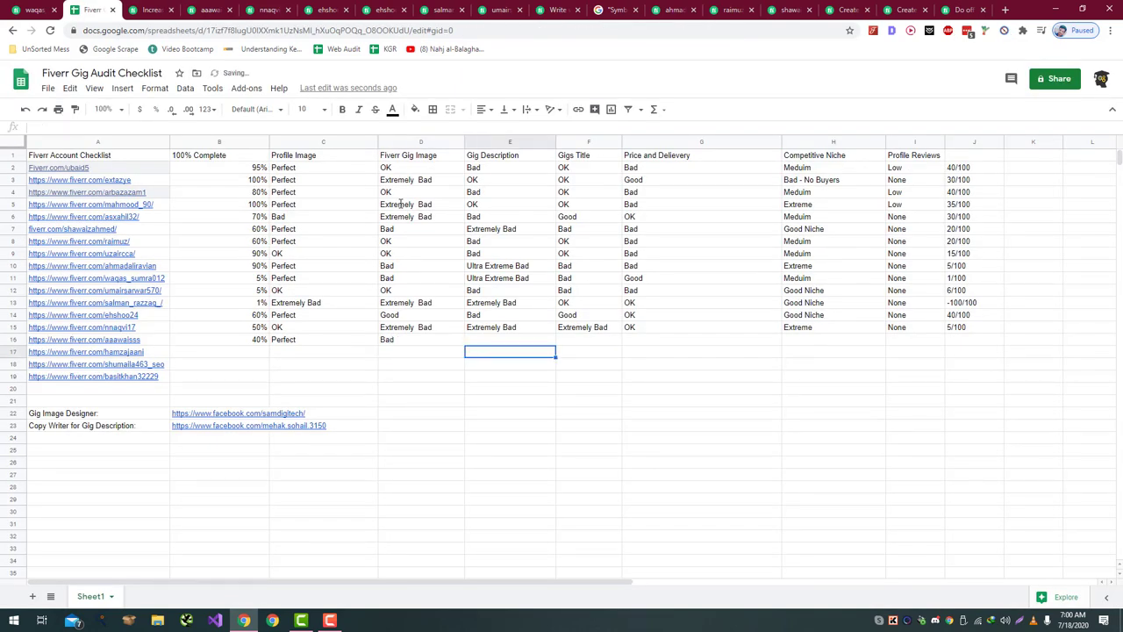
{"action": "key", "text": "Up"}
- Select the opening sentence of the gig description
{"action": "key", "text": "ctrl+Tab"}
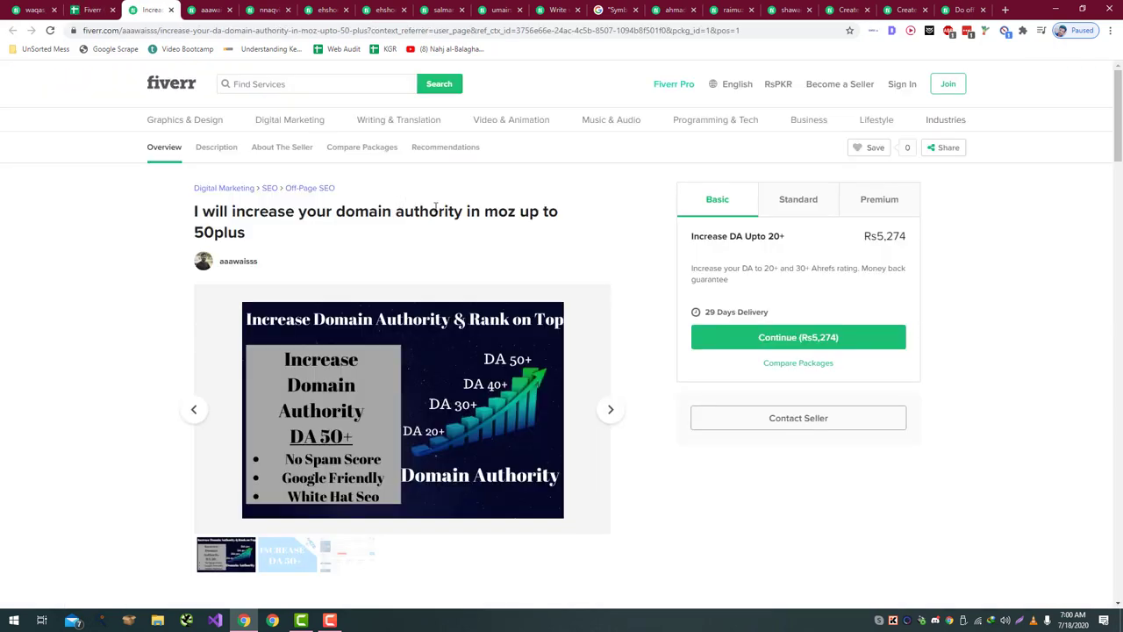
{"action": "scroll", "coordinate": [401, 204], "scroll_direction": "down", "scroll_amount": 8}
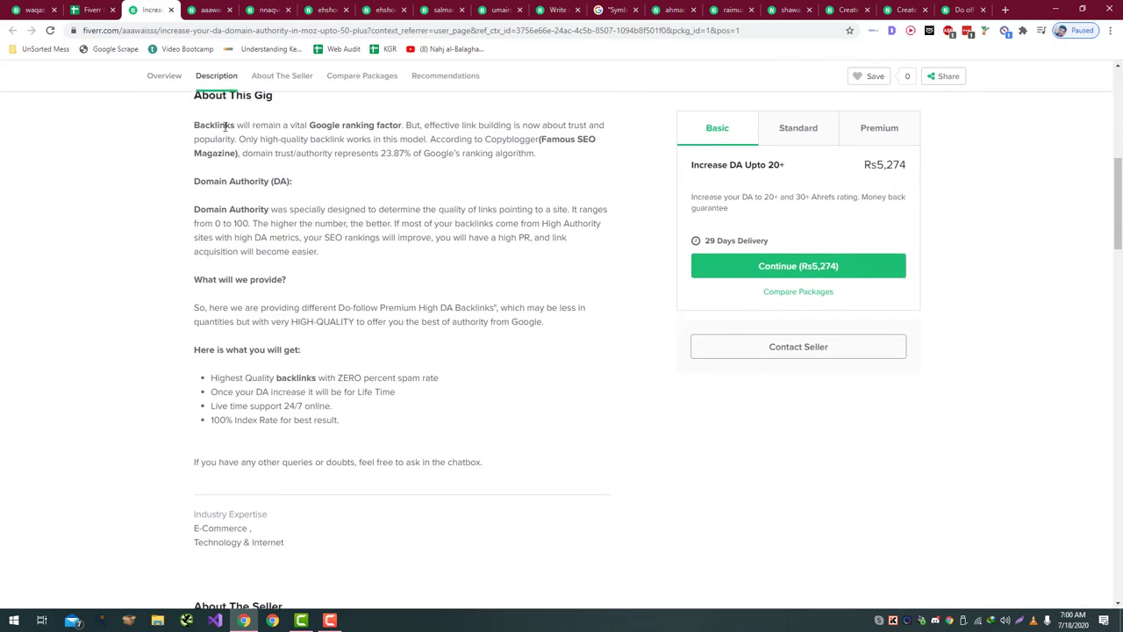
{"action": "left_click_drag", "start_coordinate": [194, 125], "coordinate": [608, 127]}
- Search Google for the description's opening sentence, finding about 94 matching results, then return to the checklist
{"action": "key", "text": "ctrl+c"}
{"action": "key", "text": "ctrl+t"}
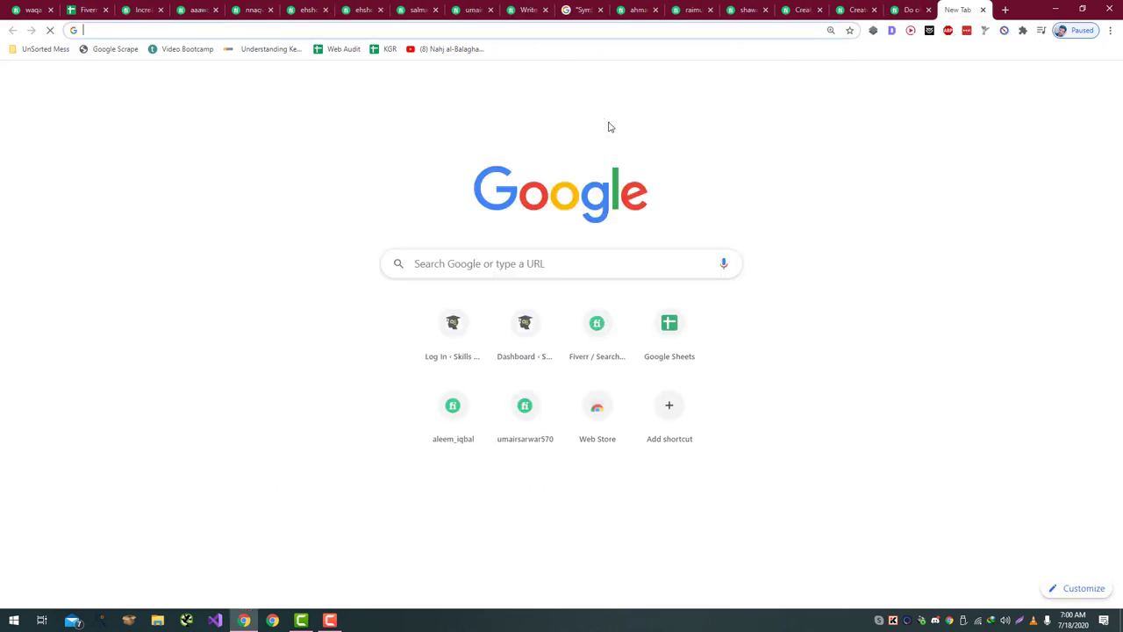
{"action": "key", "text": "ctrl+v"}
{"action": "key", "text": "Return"}
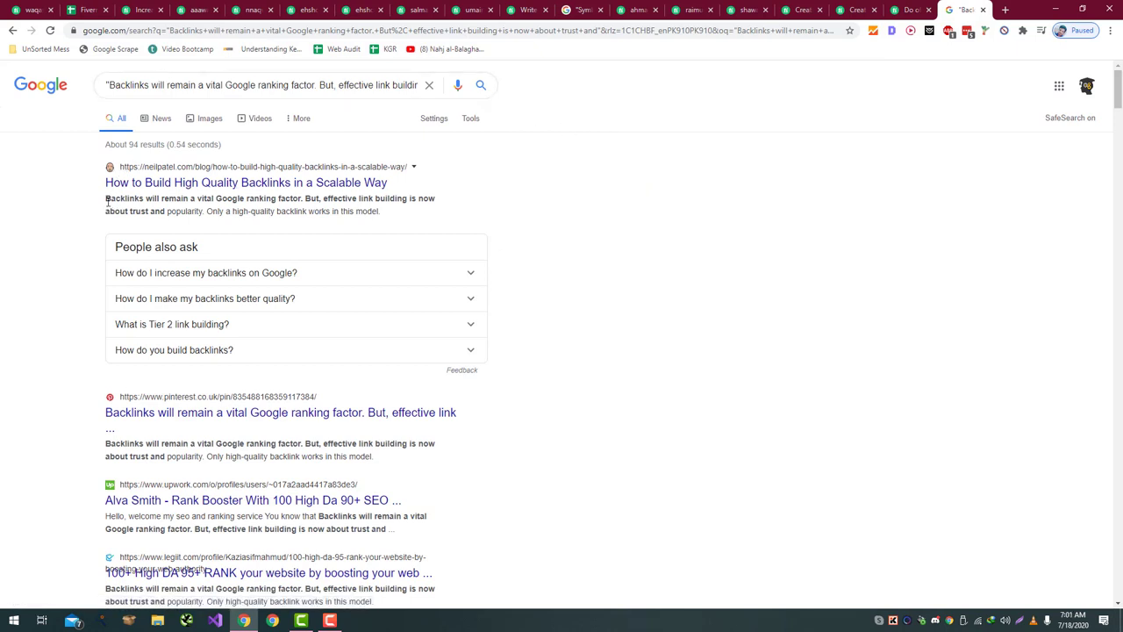
{"action": "left_click_drag", "start_coordinate": [106, 198], "coordinate": [206, 210]}
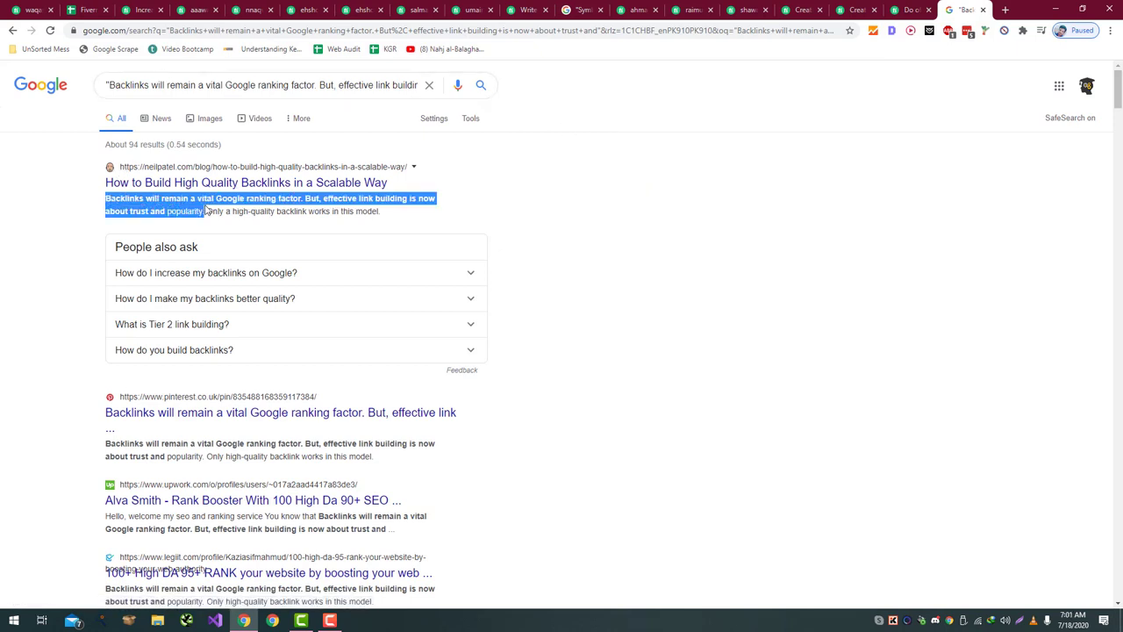
{"action": "left_click", "coordinate": [89, 9]}
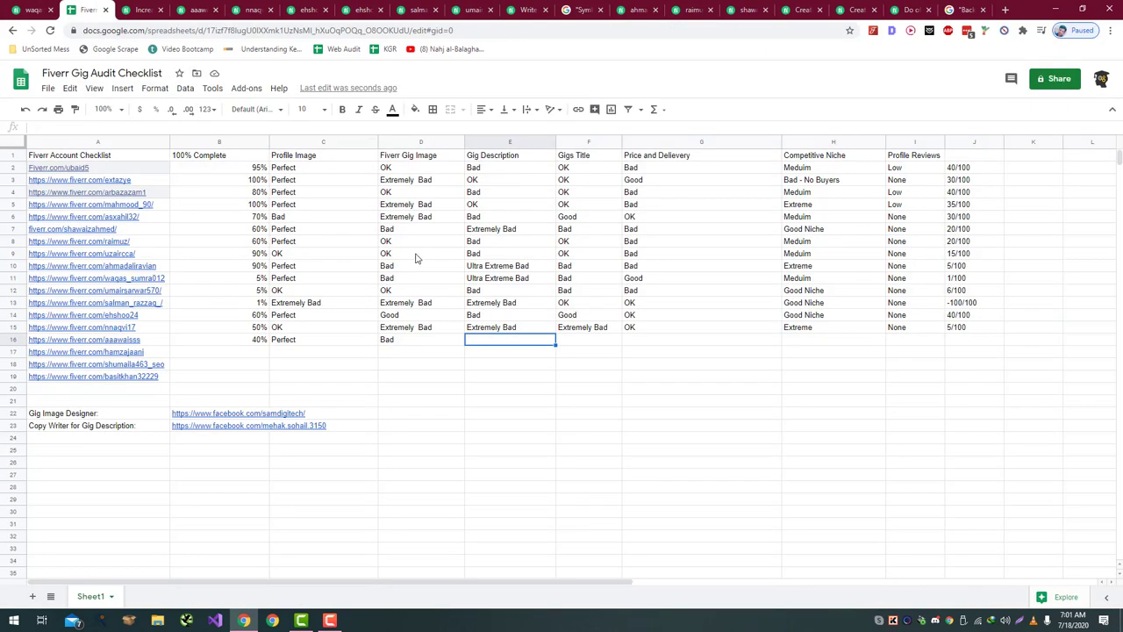
- Rate the row-16 description Extremely Bad and its gig title Good
{"action": "type", "text": "Ex"}
{"action": "key", "text": "Tab"}
{"action": "key", "text": "Tab"}
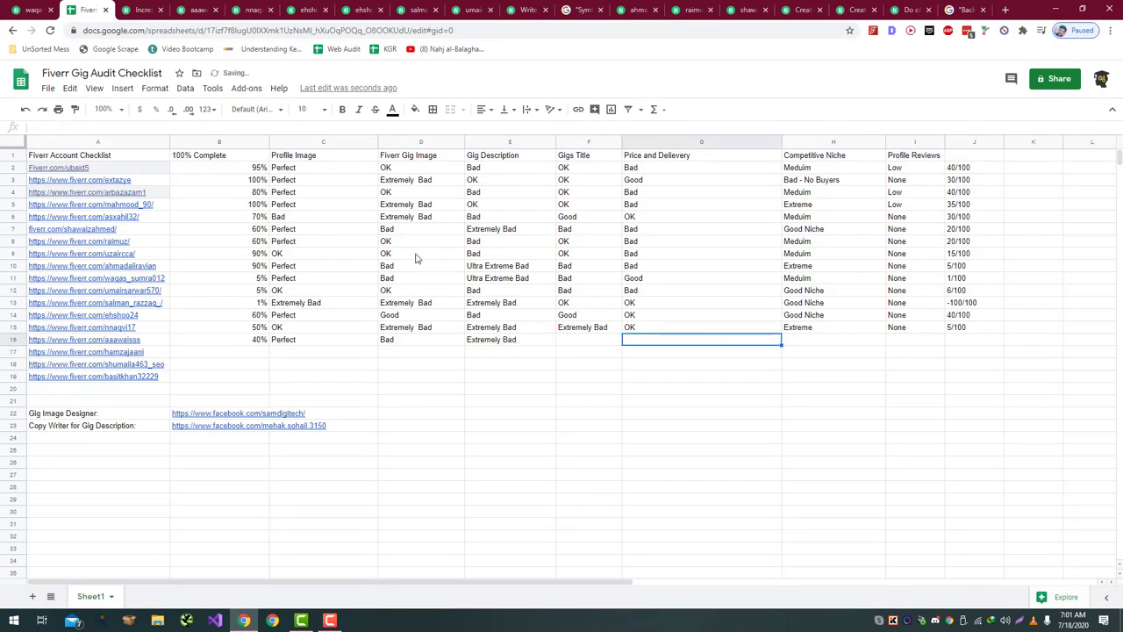
{"action": "key", "text": "Up"}
{"action": "key", "text": "Left"}
{"action": "key", "text": "Down"}
{"action": "key", "text": "ctrl+Tab"}
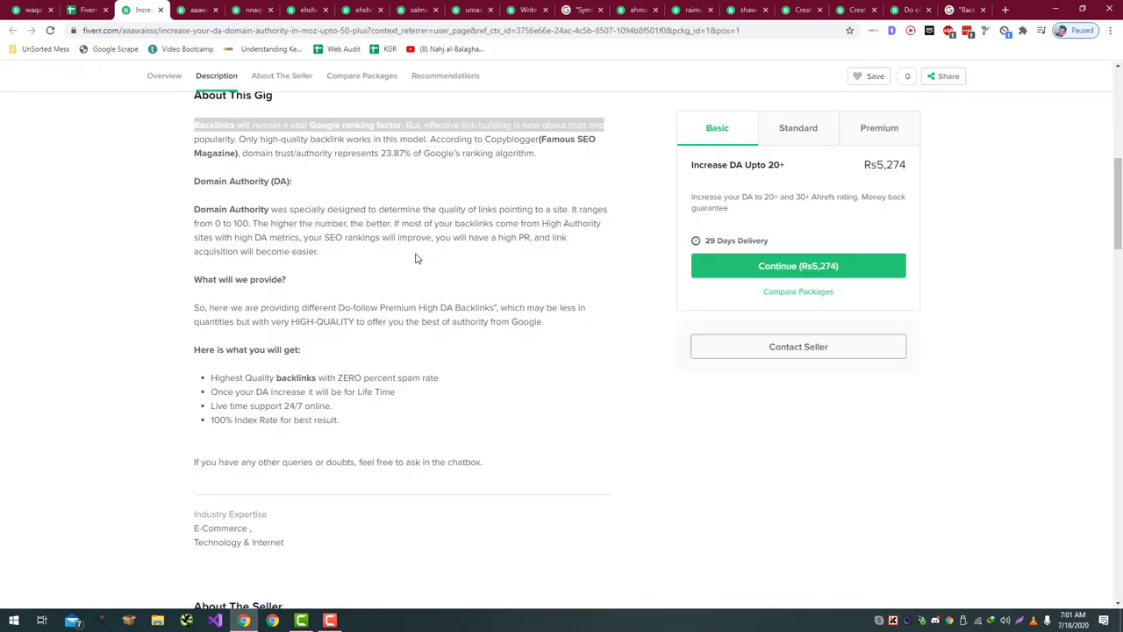
{"action": "key", "text": "ctrl+shift+Tab"}
{"action": "key", "text": "ctrl+Tab"}
{"action": "scroll", "coordinate": [403, 219], "scroll_direction": "up", "scroll_amount": 5}
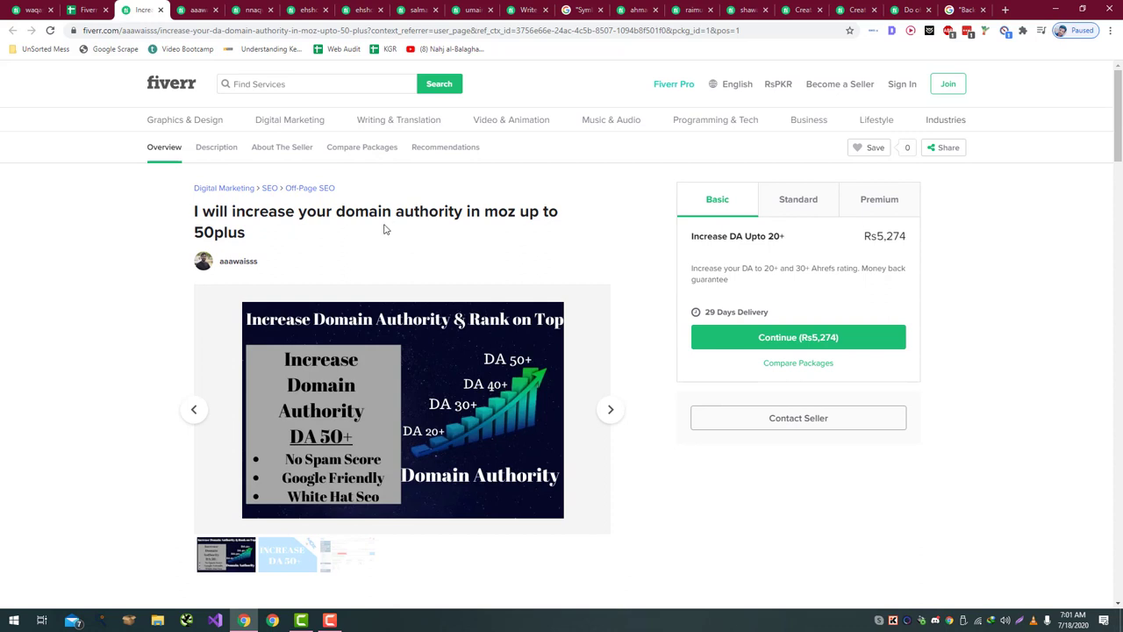
{"action": "left_click_drag", "start_coordinate": [386, 229], "coordinate": [213, 224]}
{"action": "left_click", "coordinate": [362, 227]}
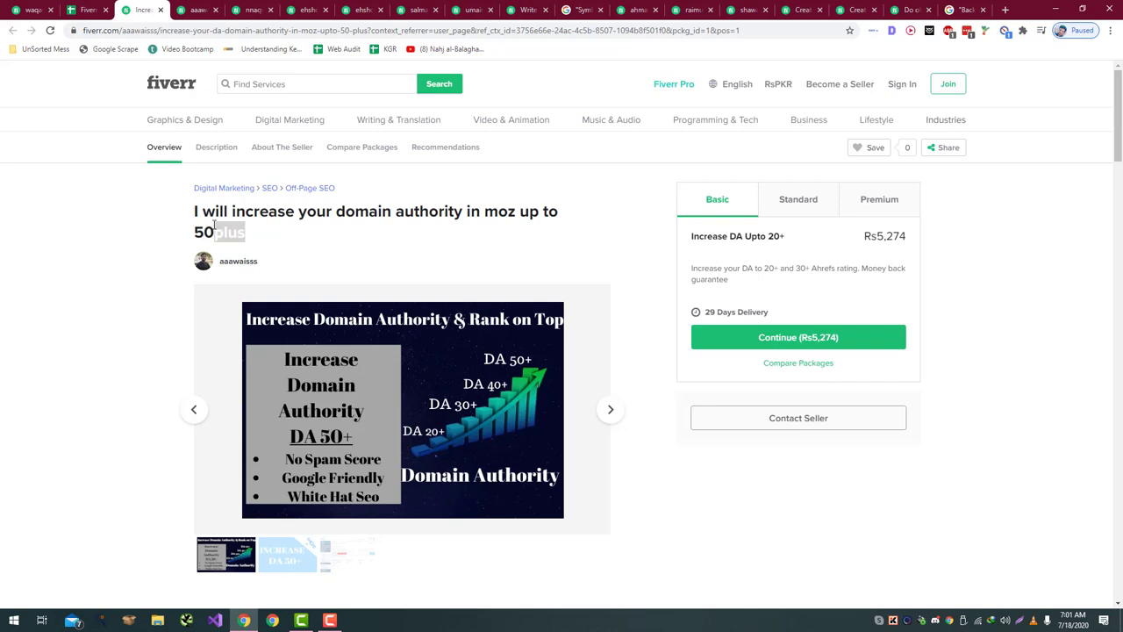
{"action": "key", "text": "ctrl+shift+Tab"}
{"action": "type", "text": "G"}
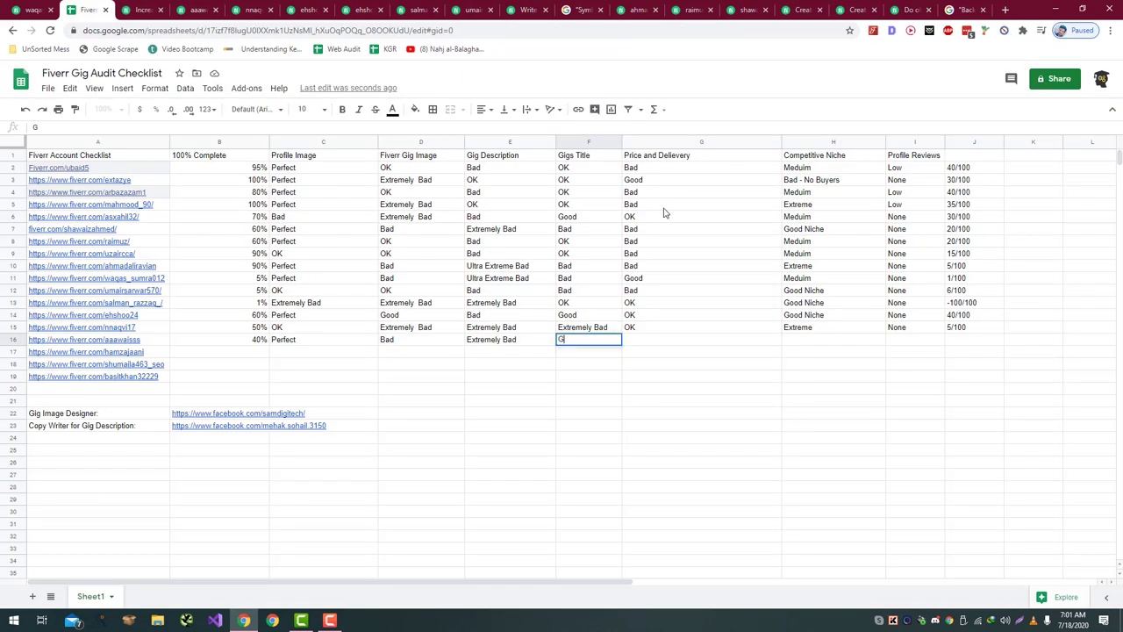
{"action": "type", "text": "ood"}
{"action": "key", "text": "Tab"}
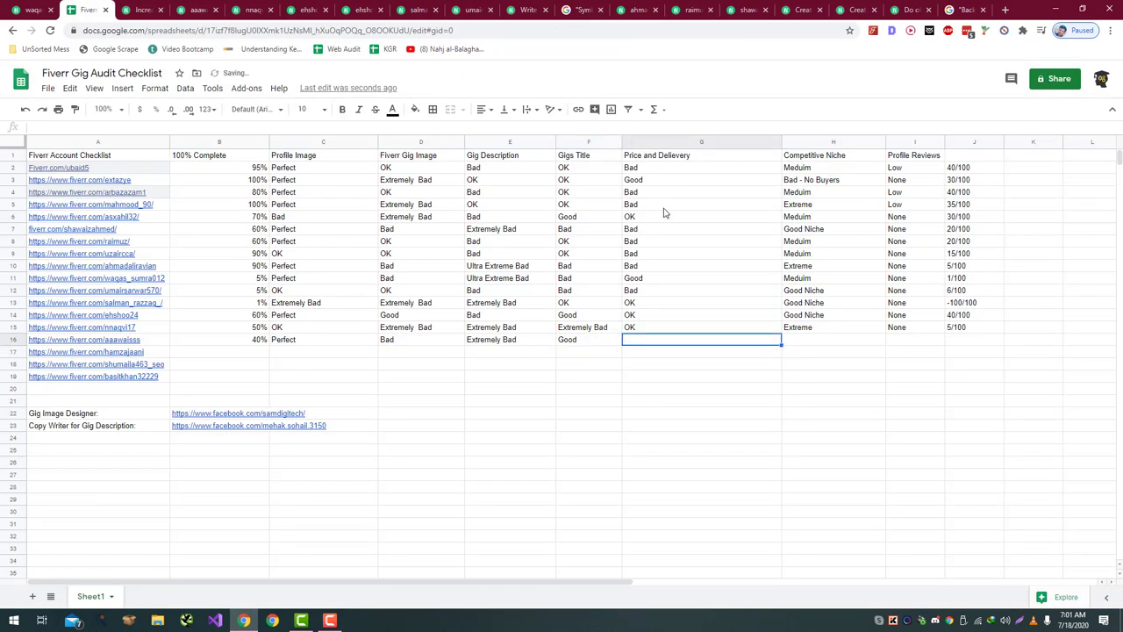
- Rate the row-16 price OK after checking the Basic package
{"action": "key", "text": "ctrl+Tab"}
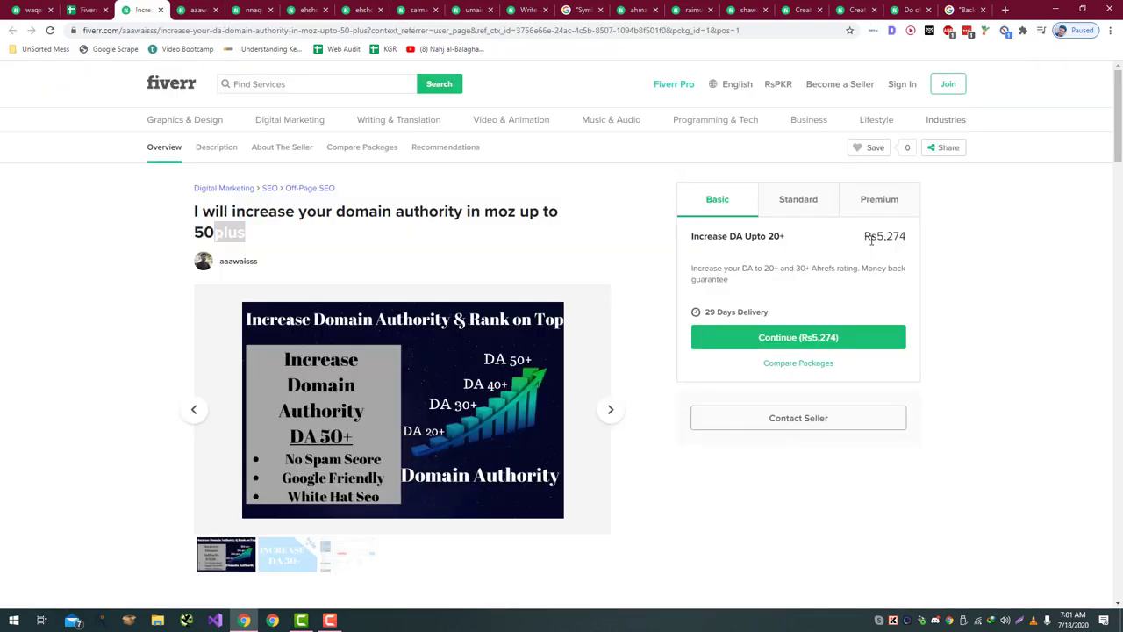
{"action": "left_click_drag", "start_coordinate": [872, 240], "coordinate": [747, 411]}
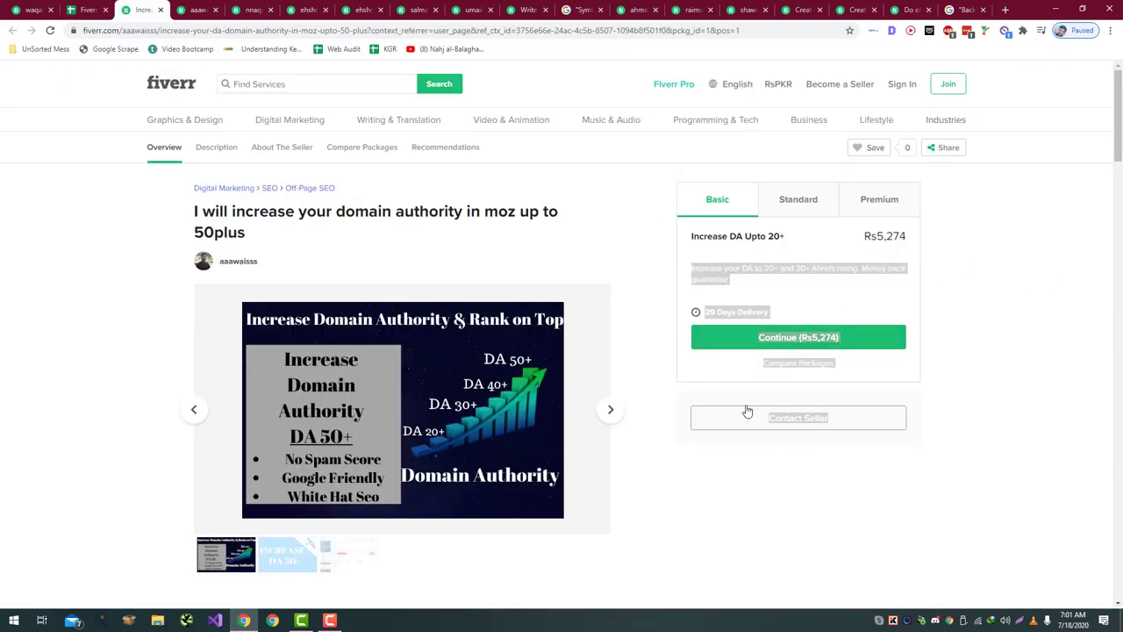
{"action": "left_click", "coordinate": [658, 364]}
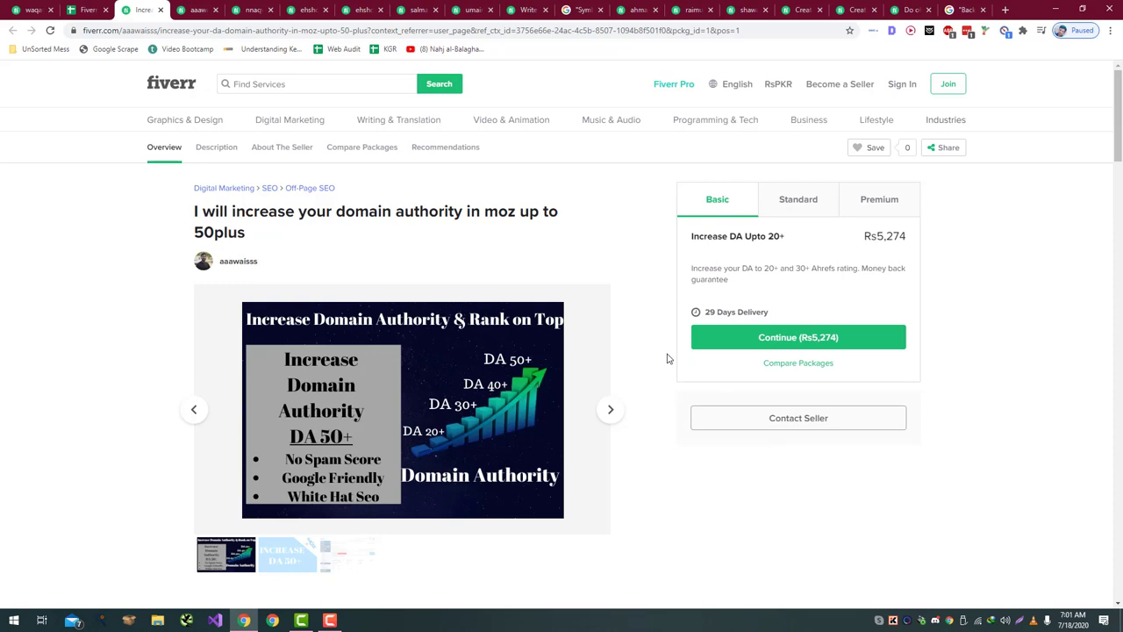
{"action": "key", "text": "ctrl+shift+Tab"}
{"action": "type", "text": "OK"}
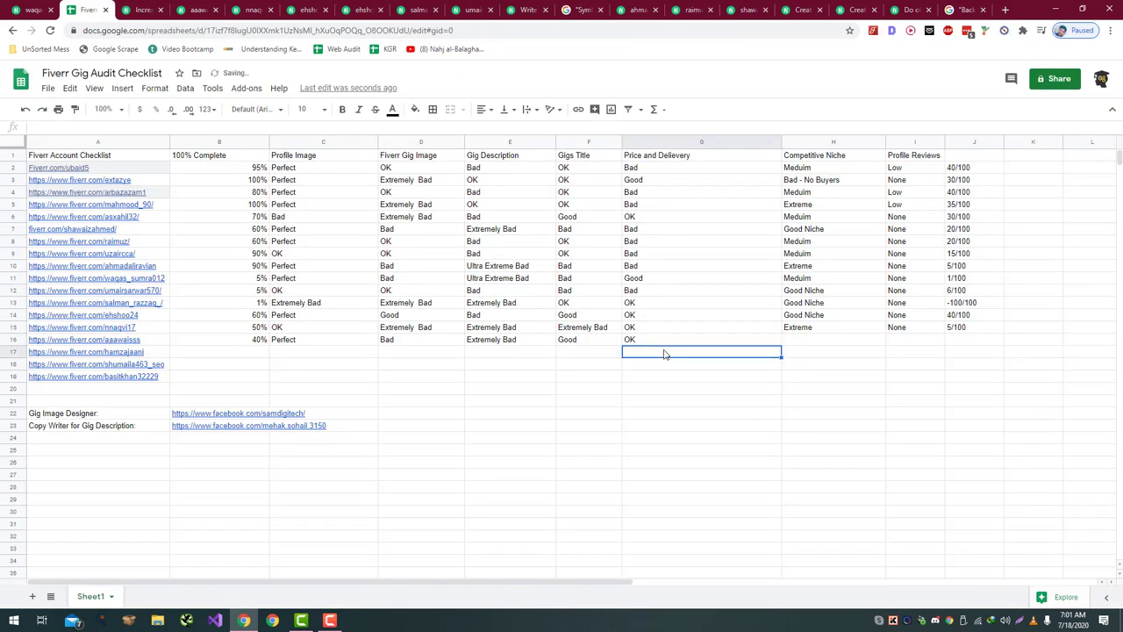
{"action": "key", "text": "Tab"}
- Enter Meduim as the row-16 niche rating in H16
{"action": "key", "text": "ctrl+Tab"}
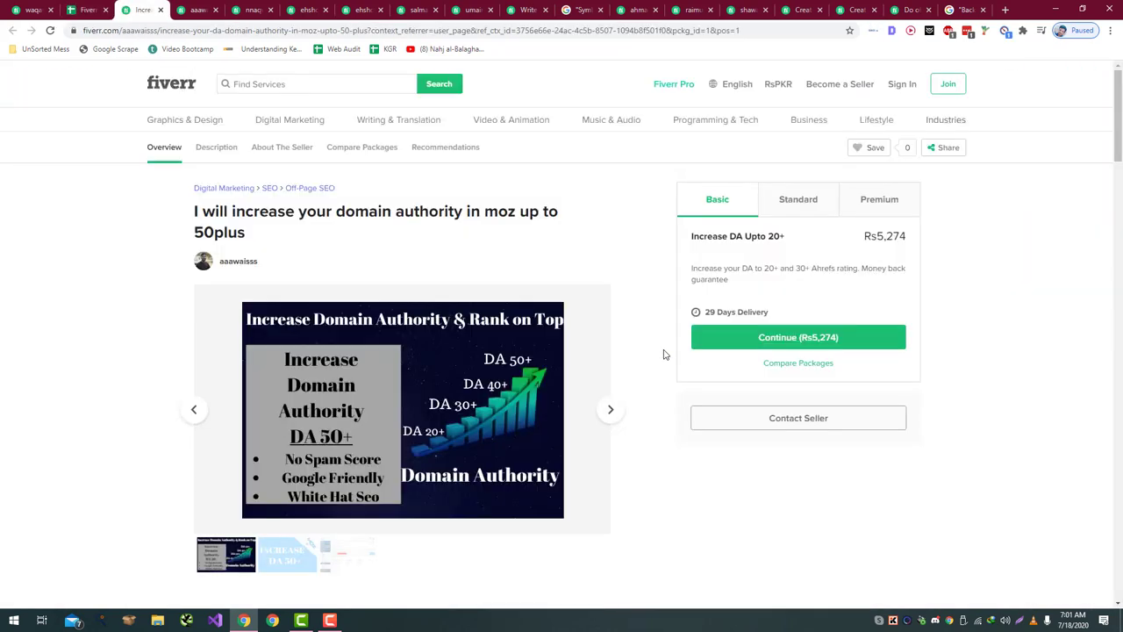
{"action": "key", "text": "ctrl+shift+Tab"}
{"action": "key", "text": "ctrl+Tab"}
{"action": "key", "text": "ctrl+shift+Tab"}
{"action": "key", "text": "ctrl+Tab"}
{"action": "key", "text": "ctrl+shift+Tab"}
{"action": "key", "text": "ctrl+Tab"}
{"action": "key", "text": "ctrl+shift+Tab"}
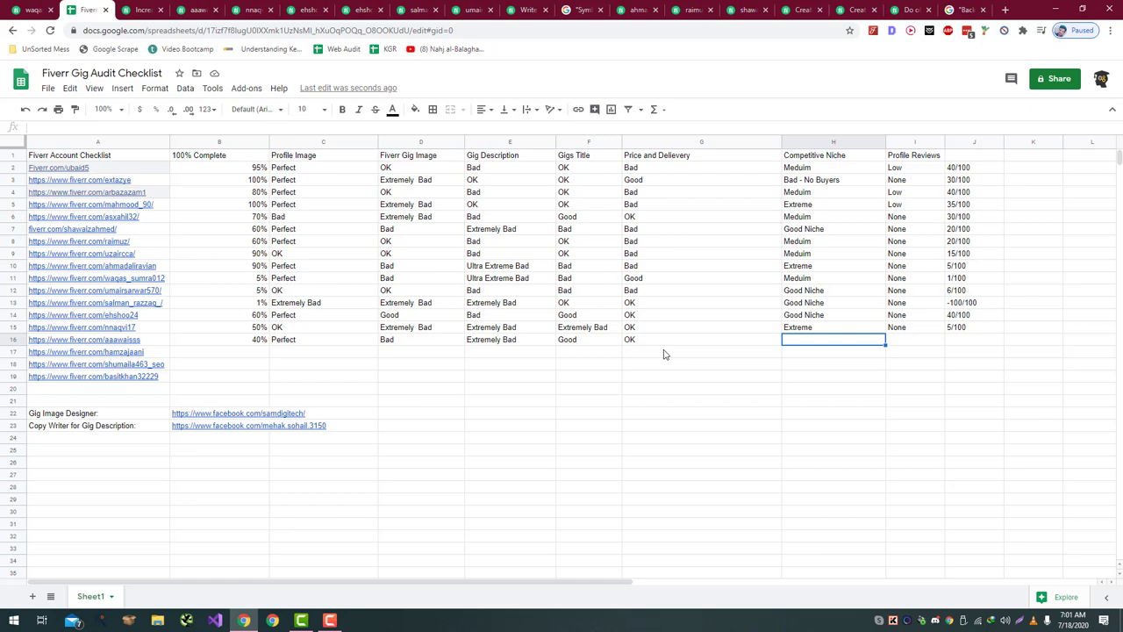
{"action": "key", "text": "ctrl+Tab"}
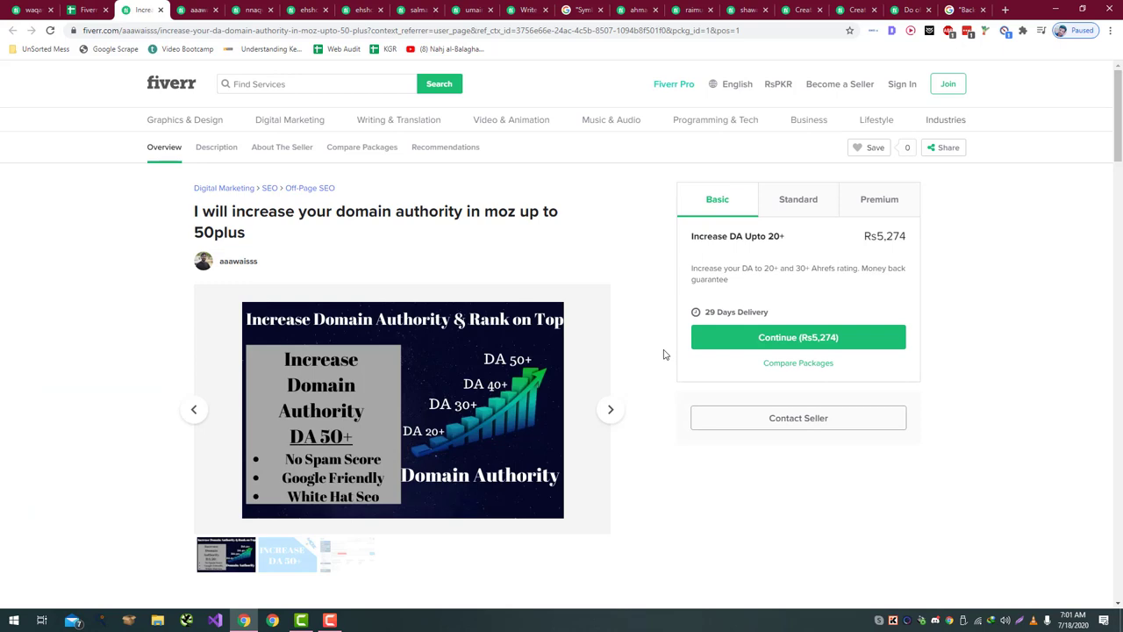
{"action": "key", "text": "ctrl+shift+Tab"}
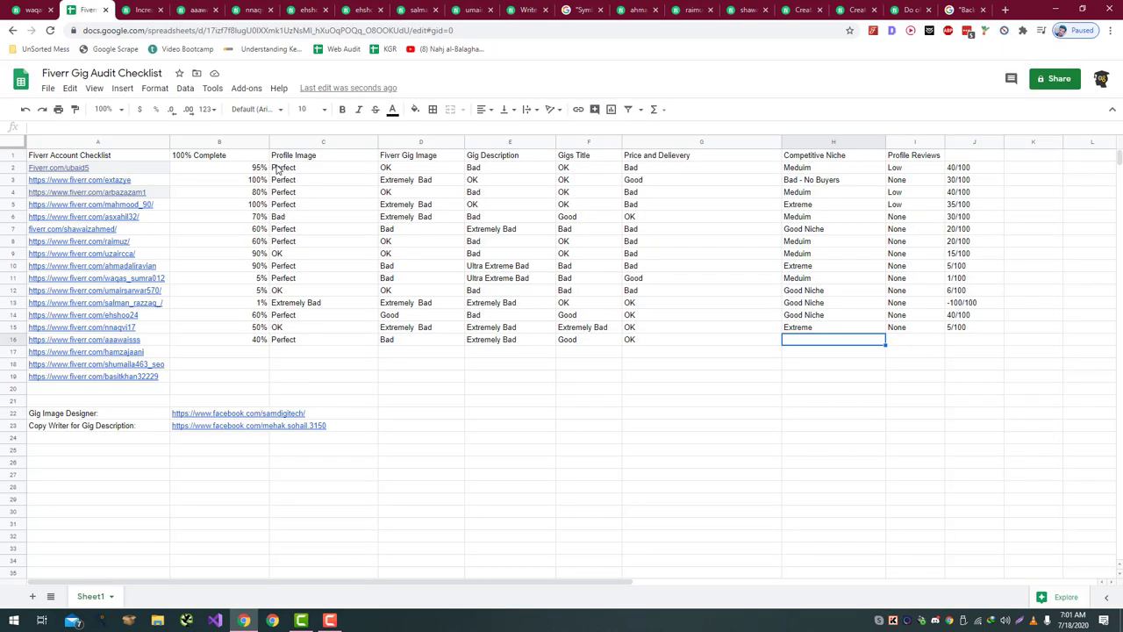
{"action": "type", "text": "Meduim"}
{"action": "key", "text": "Return"}
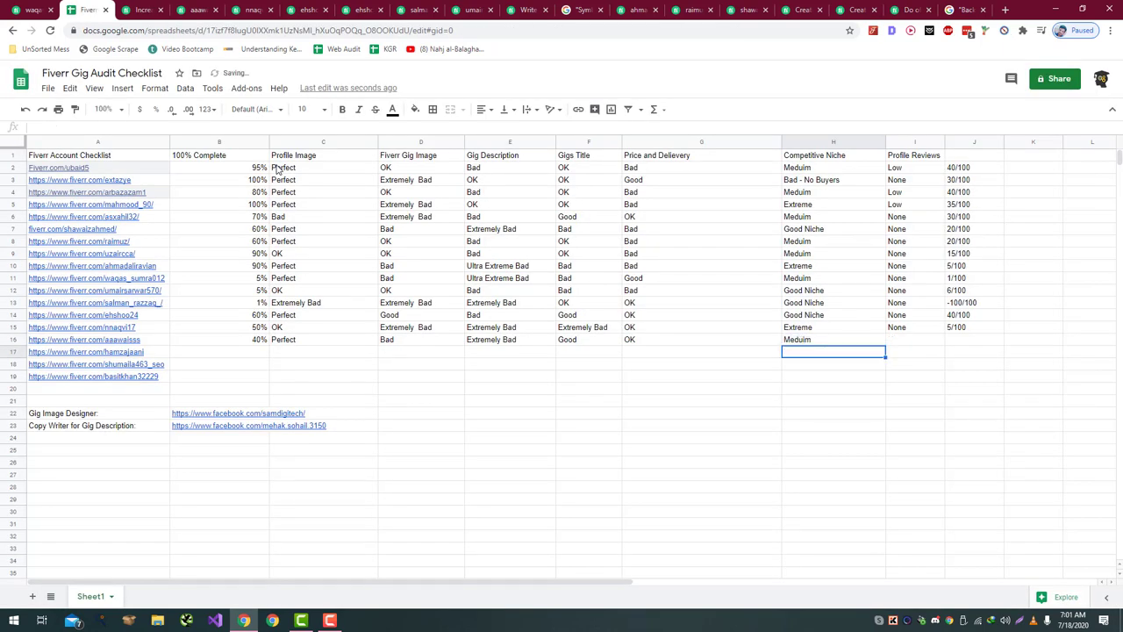
{"action": "key", "text": "Right"}
{"action": "key", "text": "Up"}
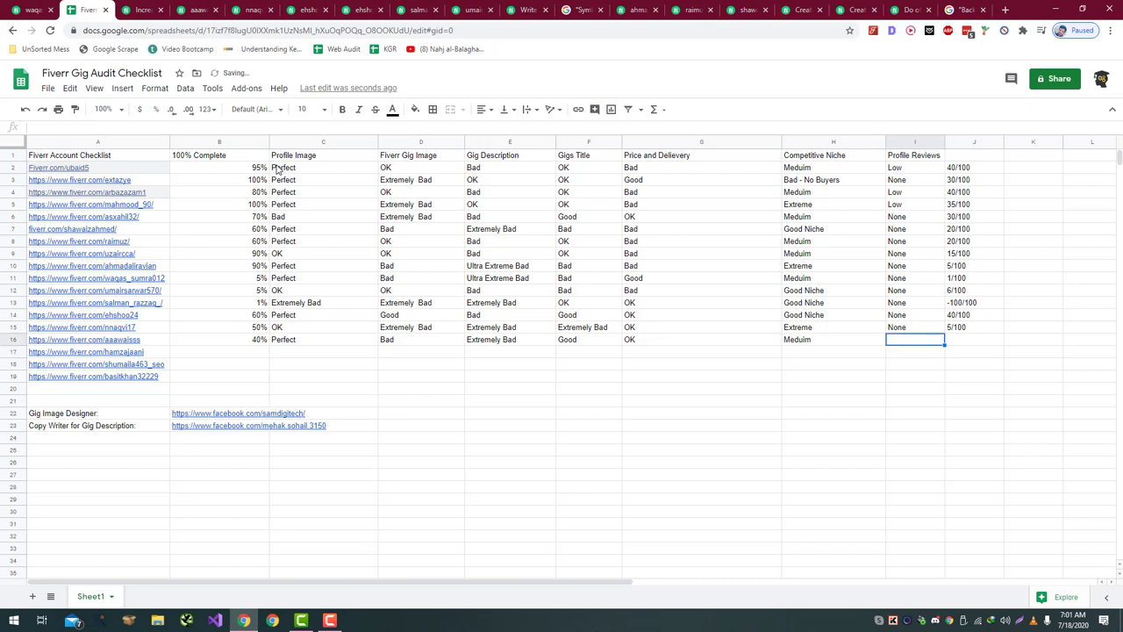
- Enter None for reviews and a -1/100 score in row 16, then go to A17
{"action": "key", "text": "ctrl+Tab"}
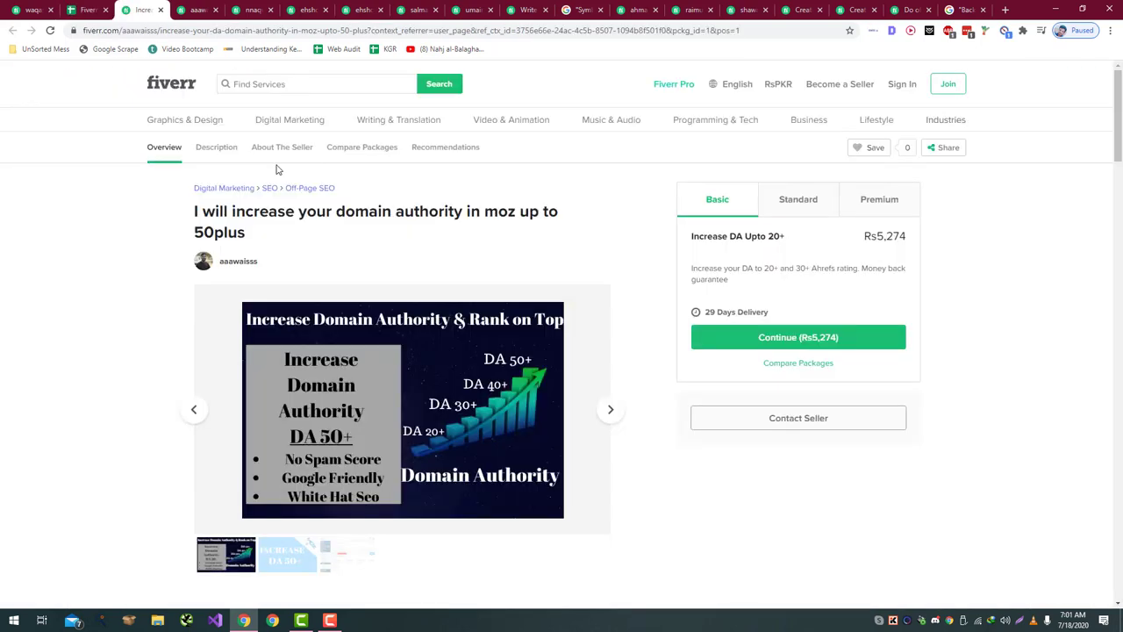
{"action": "key", "text": "ctrl+shift+Tab"}
{"action": "type", "text": "None"}
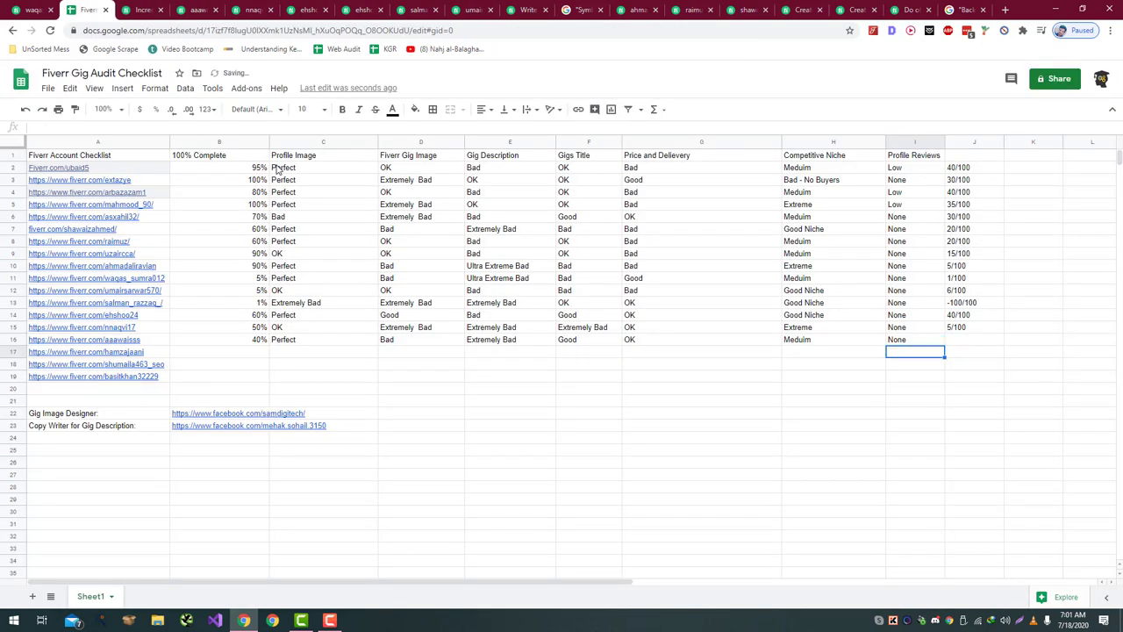
{"action": "key", "text": "Tab"}
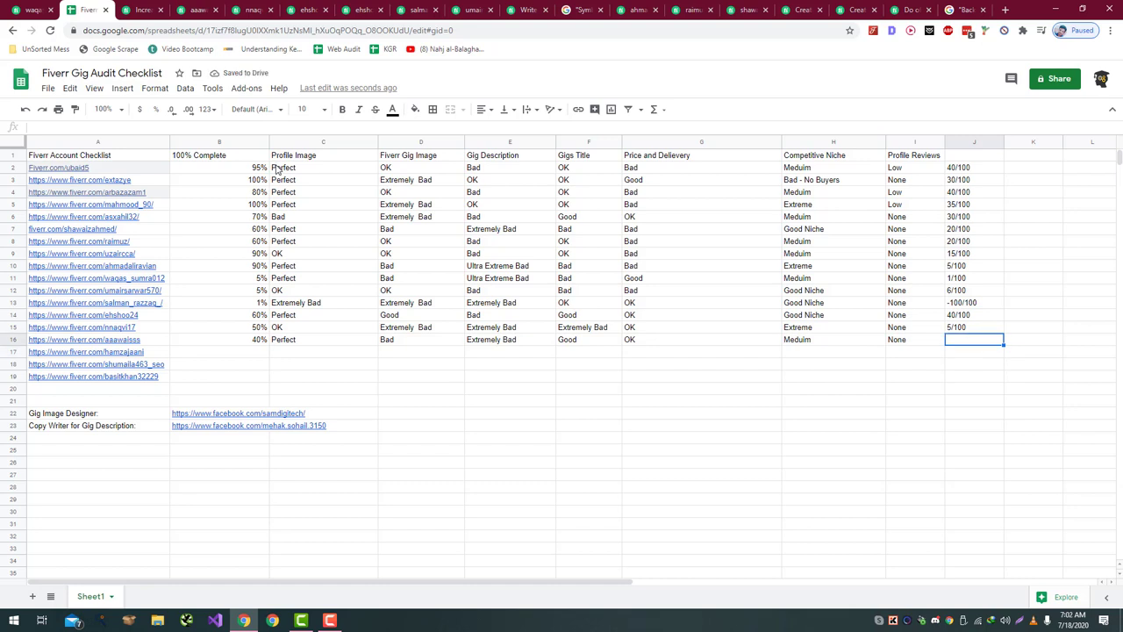
{"action": "type", "text": "-1"}
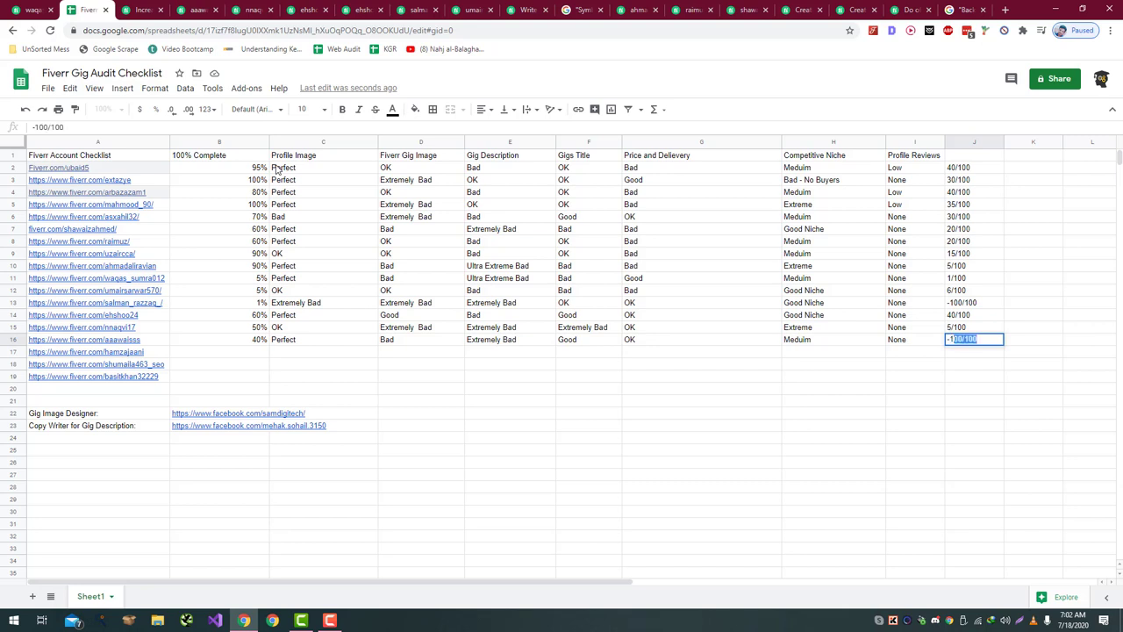
{"action": "type", "text": "/100"}
{"action": "key", "text": "Return"}
{"action": "key", "text": "Left"}
{"action": "key", "text": "Left"}
{"action": "key", "text": "Left"}
{"action": "key", "text": "Home"}
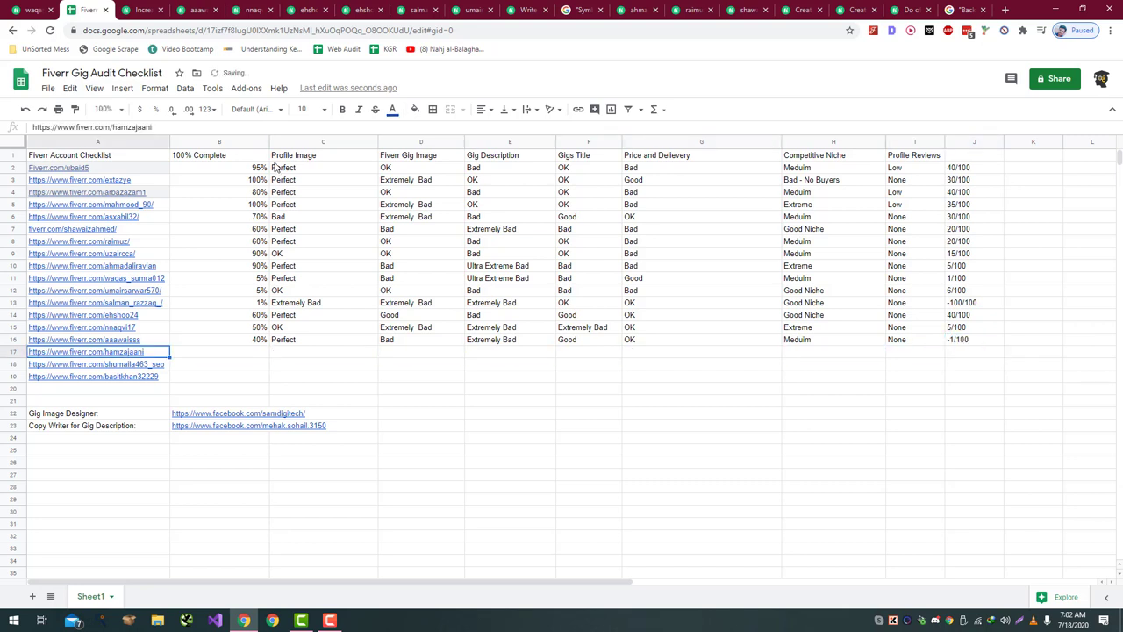
- Load the row 17 seller's Fiverr profile from the copied profile link
{"action": "left_click", "coordinate": [147, 9]}
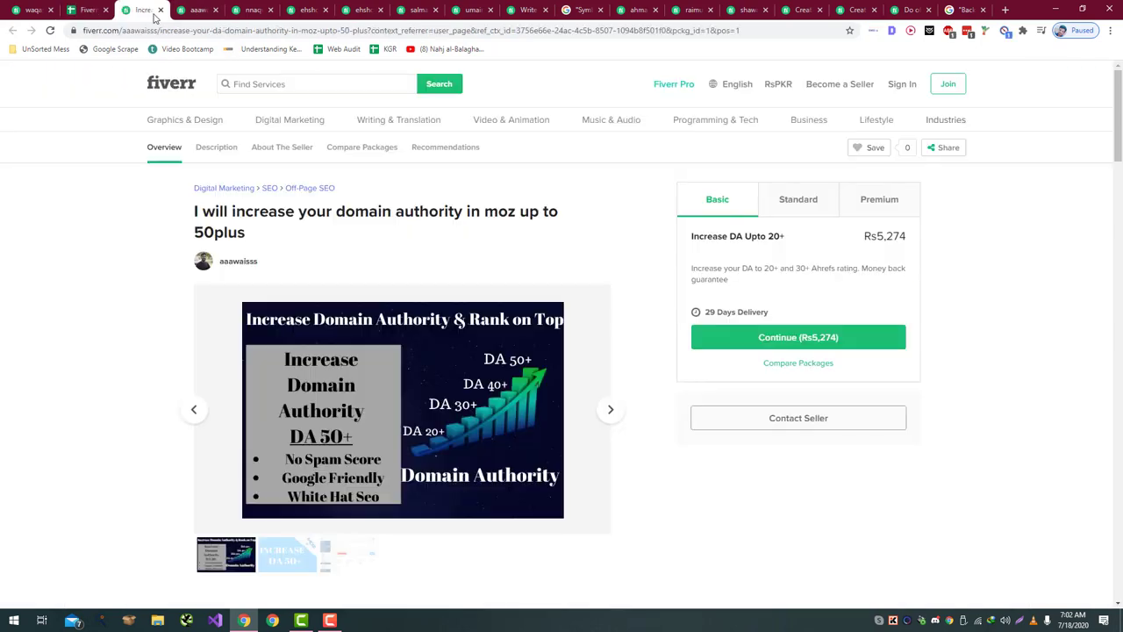
{"action": "left_click", "coordinate": [186, 30]}
{"action": "type", "text": "https://www.fiverr.com/hamzajaani"}
{"action": "key", "text": "Return"}
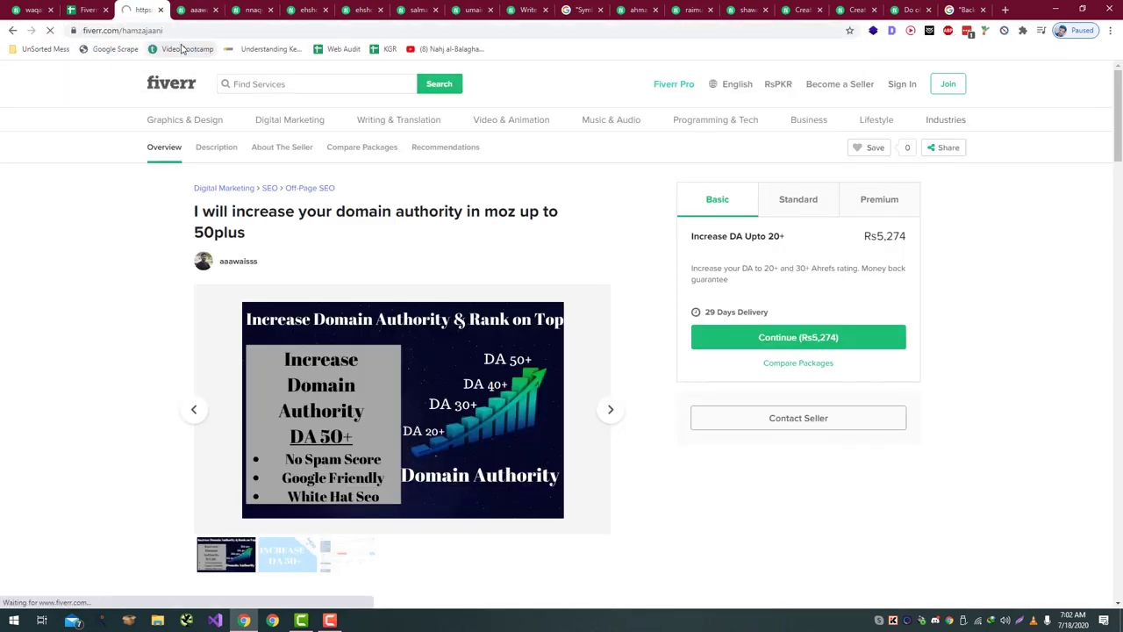
- Scroll through the seller's profile overview and gig list
{"action": "mouse_move", "coordinate": [161, 121]}
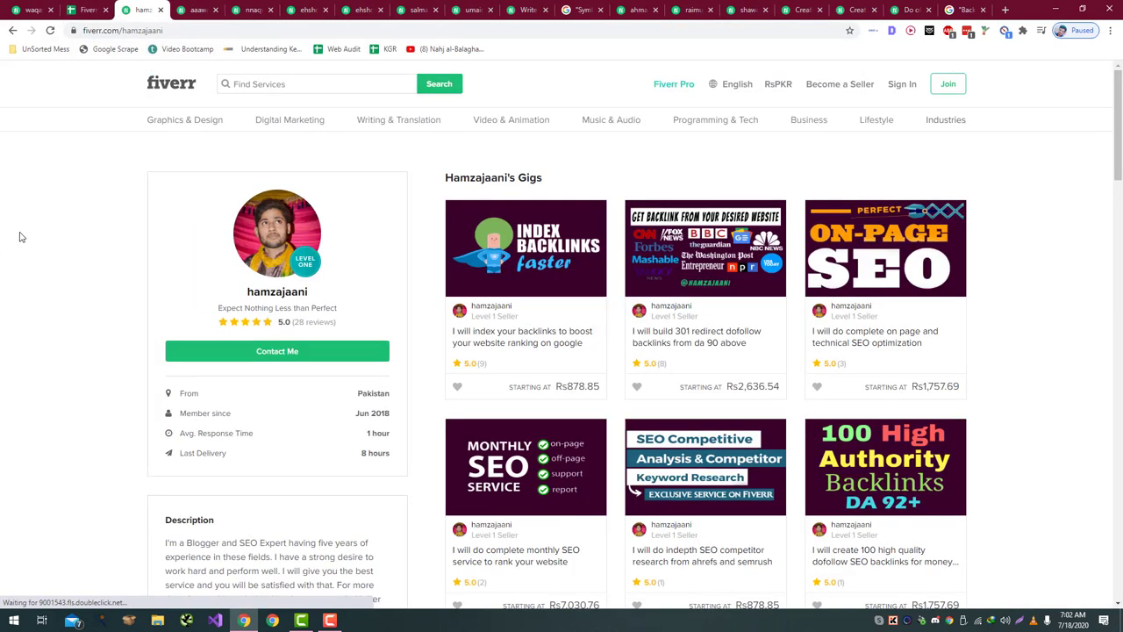
{"action": "scroll", "coordinate": [26, 218], "scroll_direction": "down", "scroll_amount": 3}
{"action": "scroll", "coordinate": [26, 218], "scroll_direction": "up", "scroll_amount": 2}
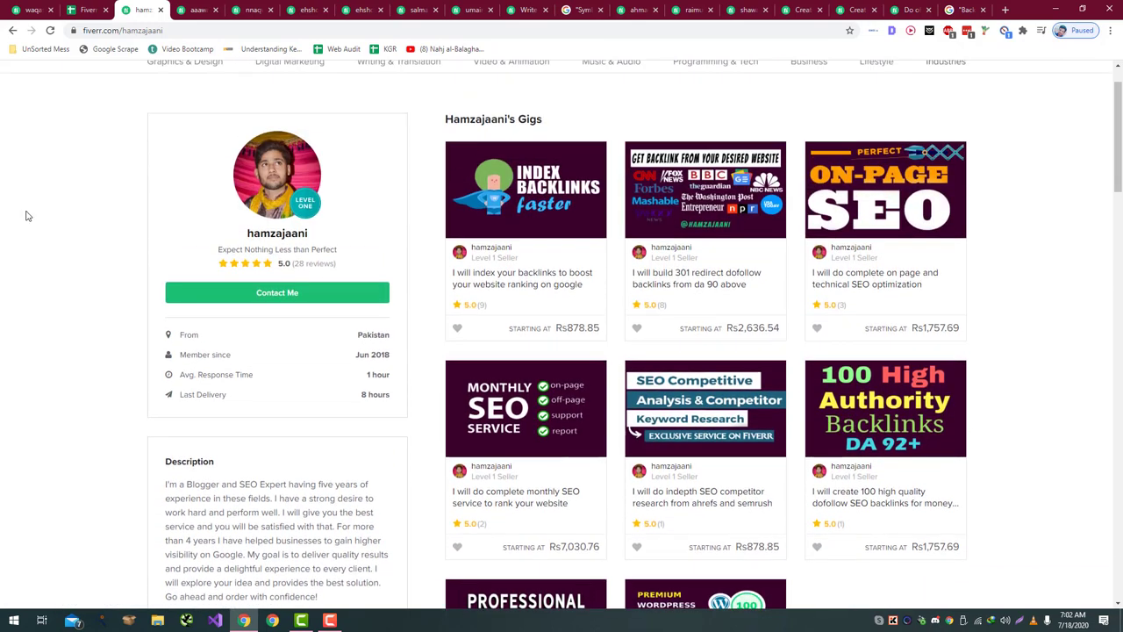
{"action": "scroll", "coordinate": [27, 216], "scroll_direction": "down", "scroll_amount": 2}
{"action": "scroll", "coordinate": [26, 215], "scroll_direction": "down", "scroll_amount": 2}
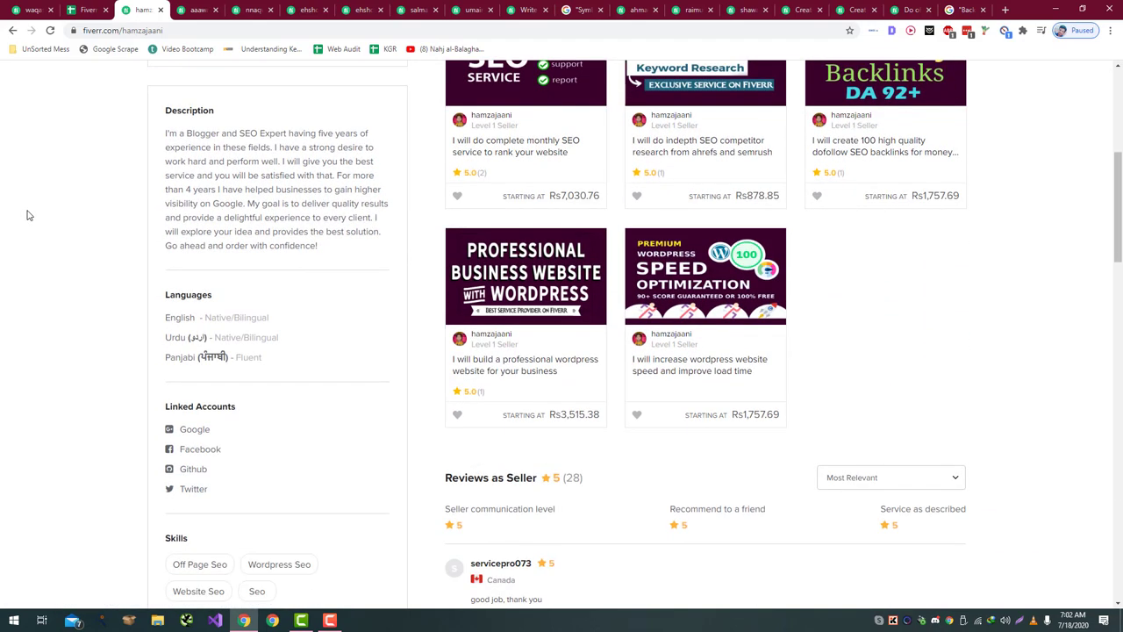
{"action": "scroll", "coordinate": [26, 215], "scroll_direction": "down", "scroll_amount": 3}
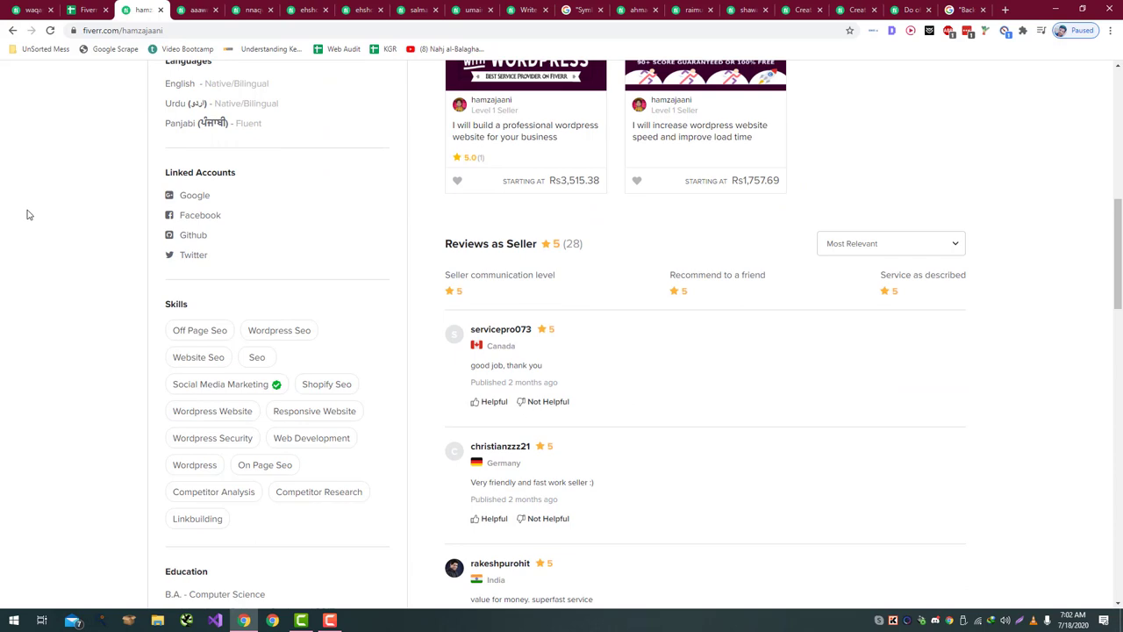
{"action": "scroll", "coordinate": [27, 215], "scroll_direction": "up", "scroll_amount": 5}
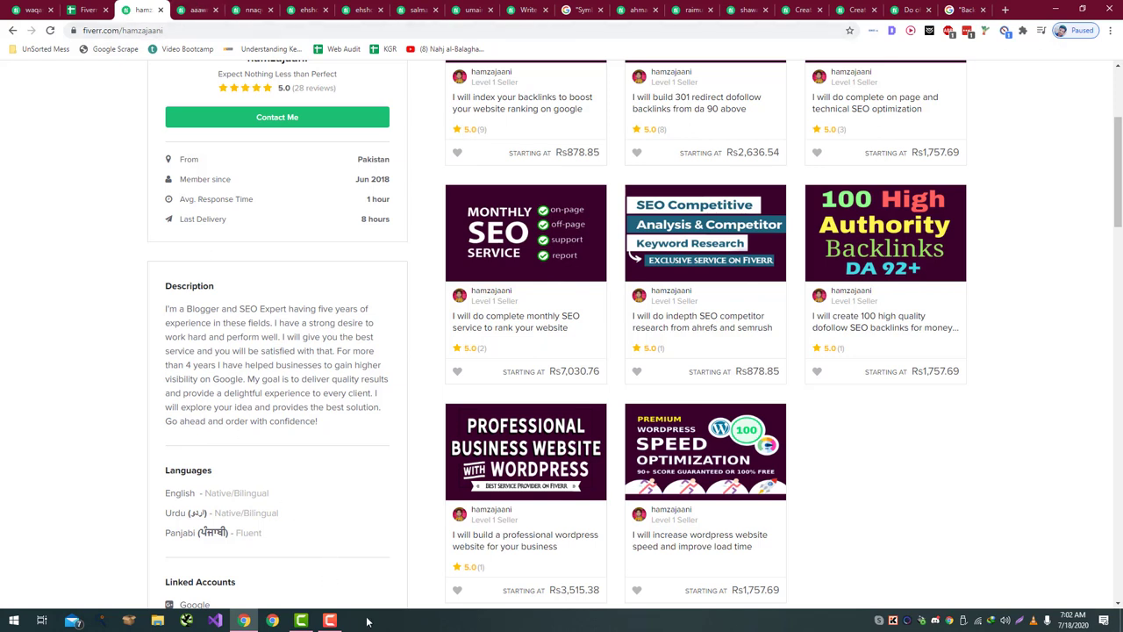
{"action": "left_click", "coordinate": [330, 621]}
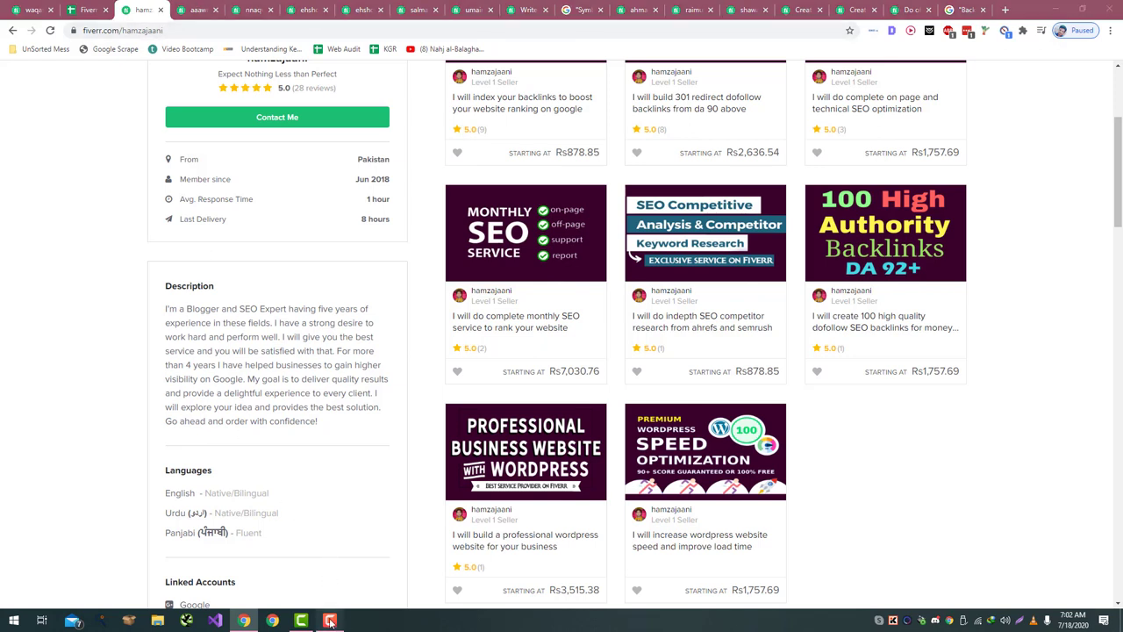
{"action": "left_click", "coordinate": [1073, 522]}
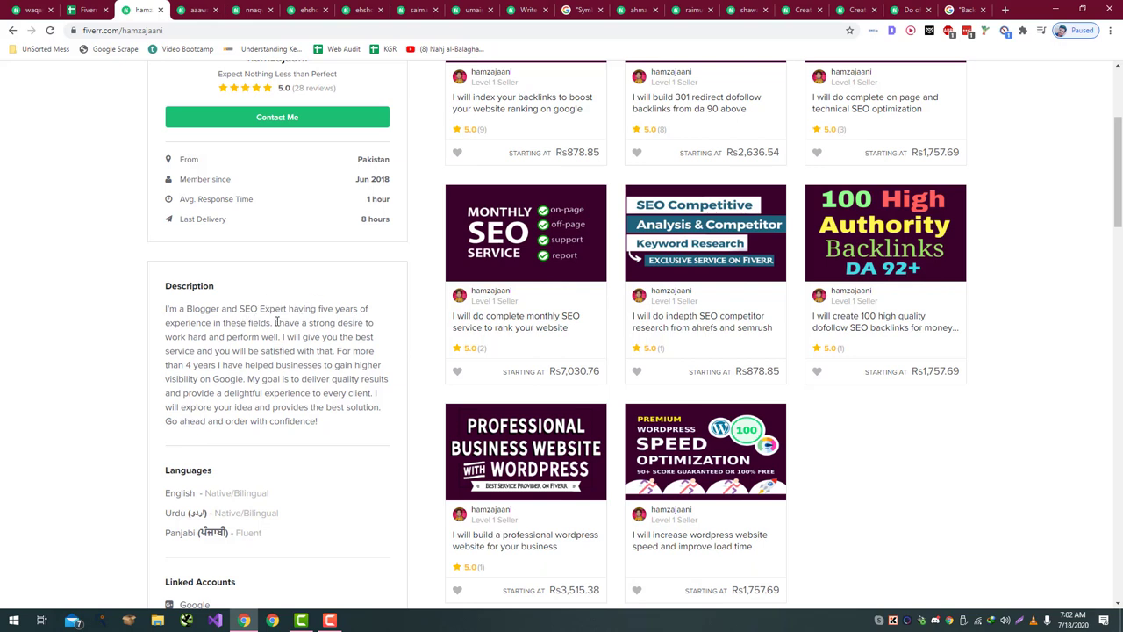
- Read the seller's description, then scroll through their skills and reviews
{"action": "left_click_drag", "start_coordinate": [274, 323], "coordinate": [351, 365]}
{"action": "left_click", "coordinate": [261, 322]}
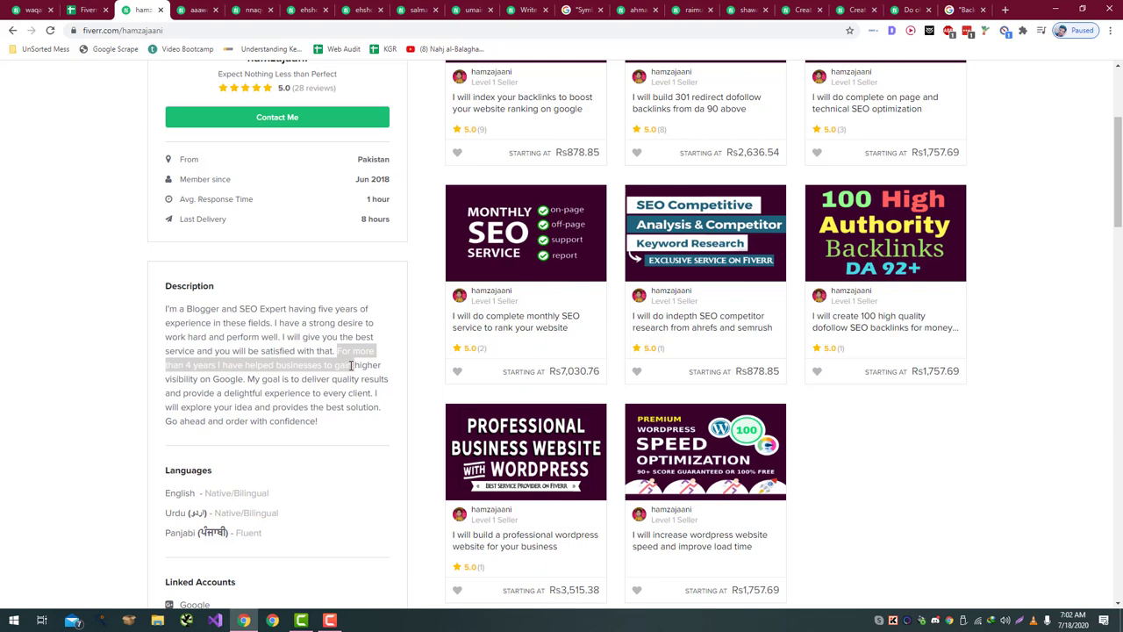
{"action": "left_click", "coordinate": [346, 369]}
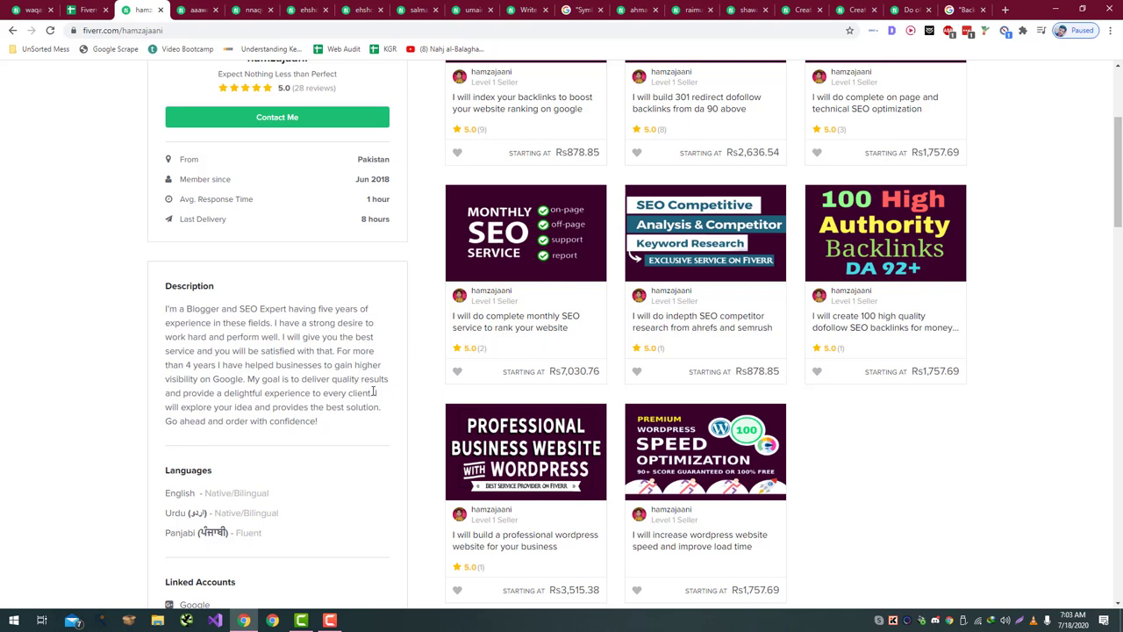
{"action": "scroll", "coordinate": [374, 392], "scroll_direction": "down", "scroll_amount": 2}
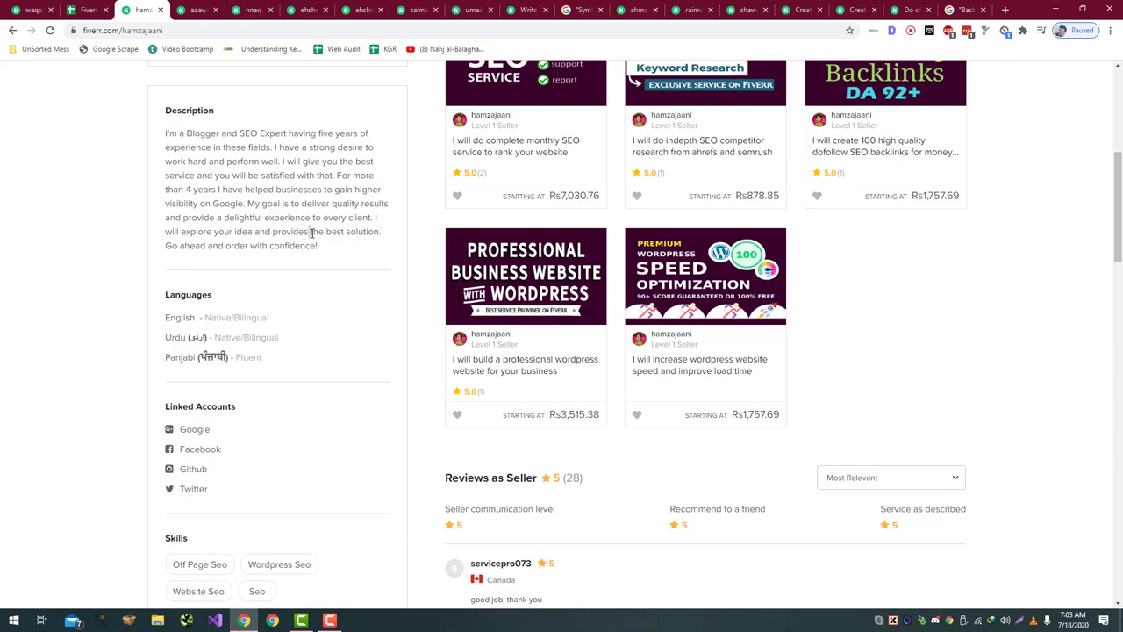
{"action": "scroll", "coordinate": [88, 141], "scroll_direction": "down", "scroll_amount": 1}
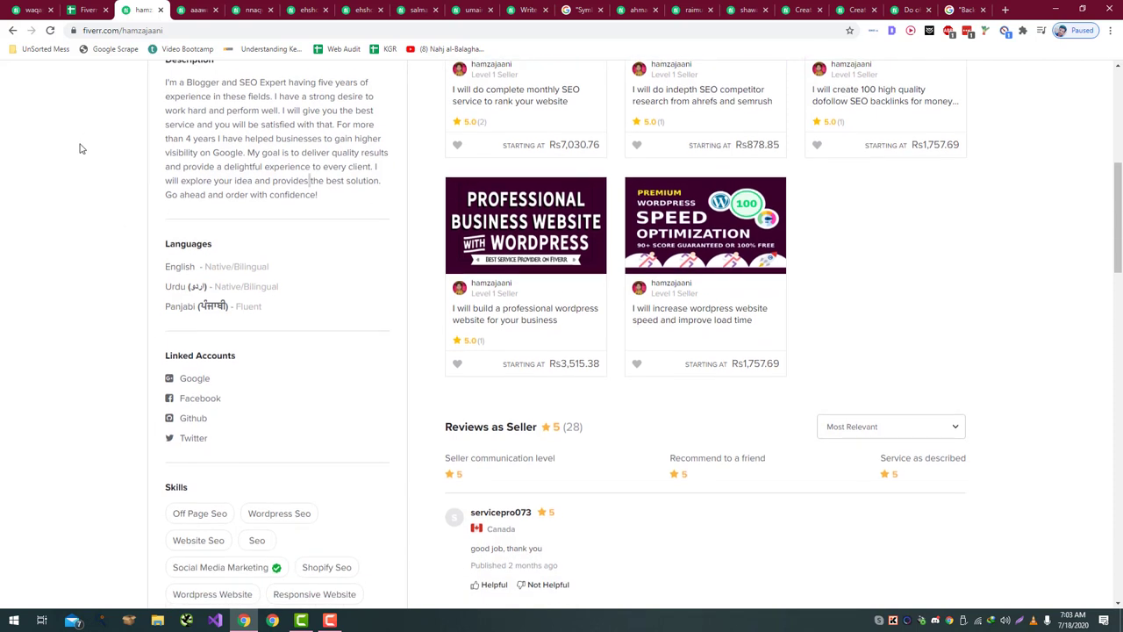
{"action": "scroll", "coordinate": [291, 203], "scroll_direction": "down", "scroll_amount": 5}
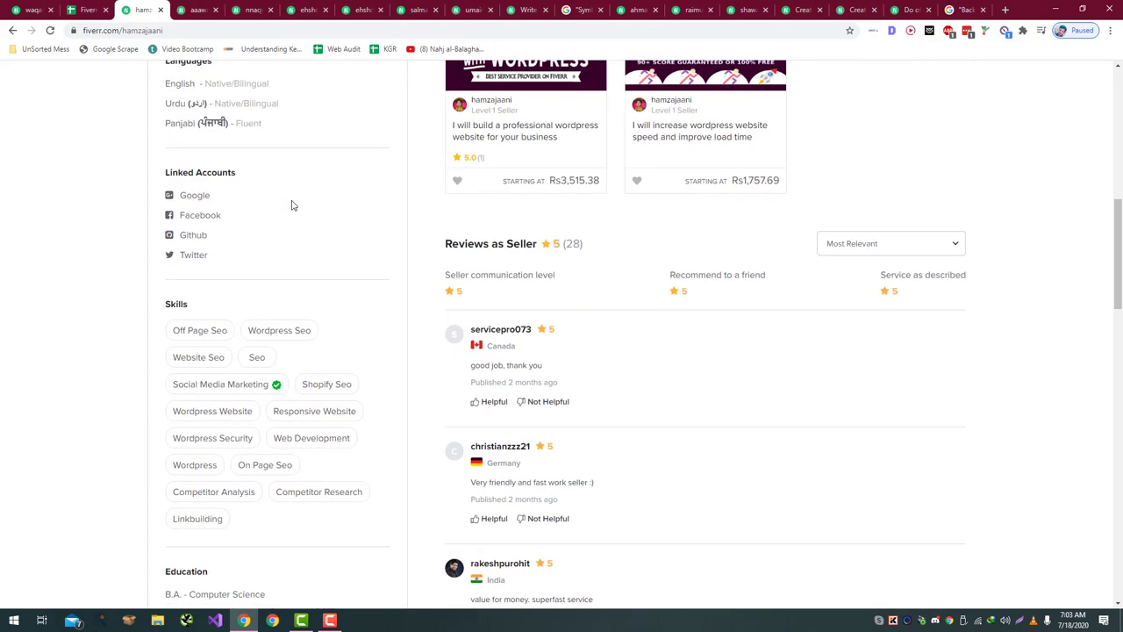
{"action": "scroll", "coordinate": [290, 203], "scroll_direction": "down", "scroll_amount": 3}
{"action": "scroll", "coordinate": [291, 203], "scroll_direction": "up", "scroll_amount": 12}
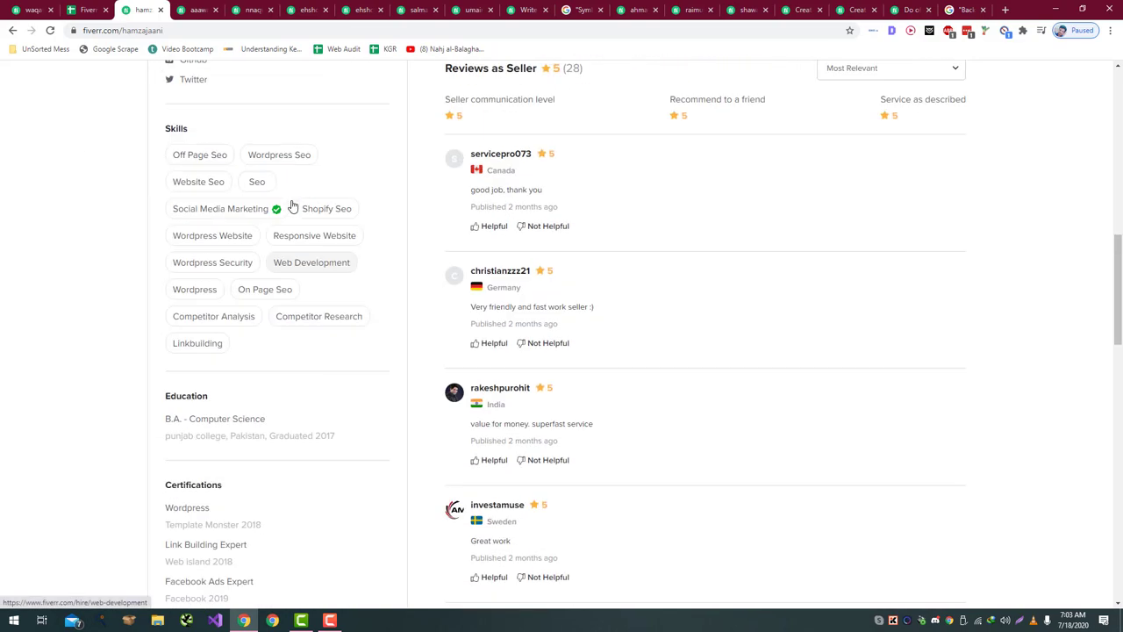
{"action": "scroll", "coordinate": [290, 204], "scroll_direction": "up", "scroll_amount": 1}
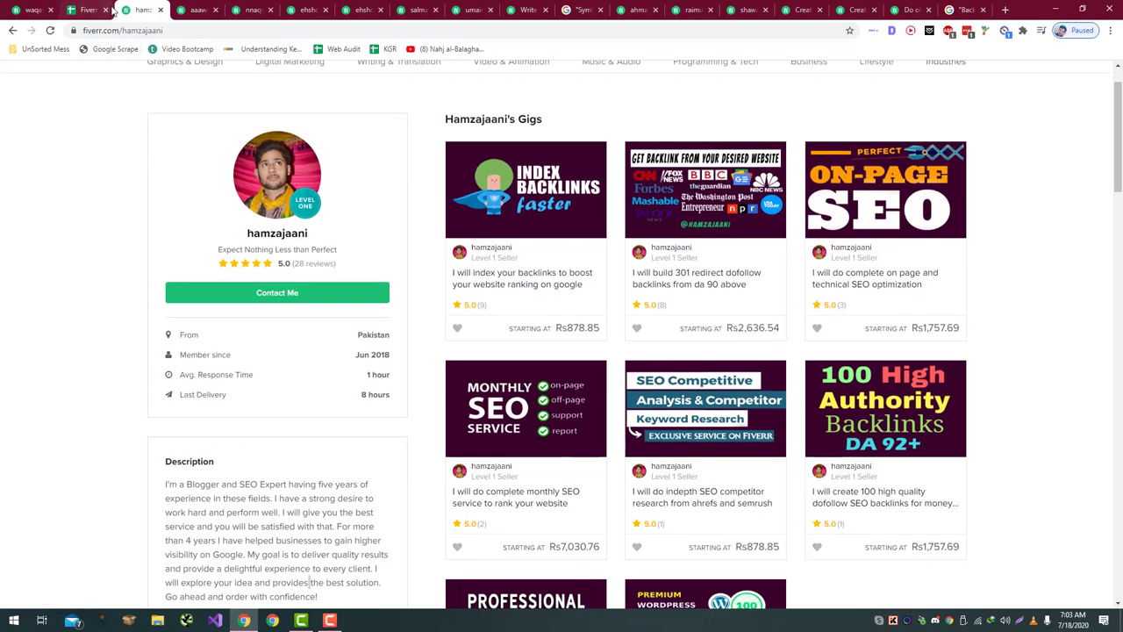
- Enter 90% as row 17's completion in cell B17
{"action": "left_click", "coordinate": [104, 8]}
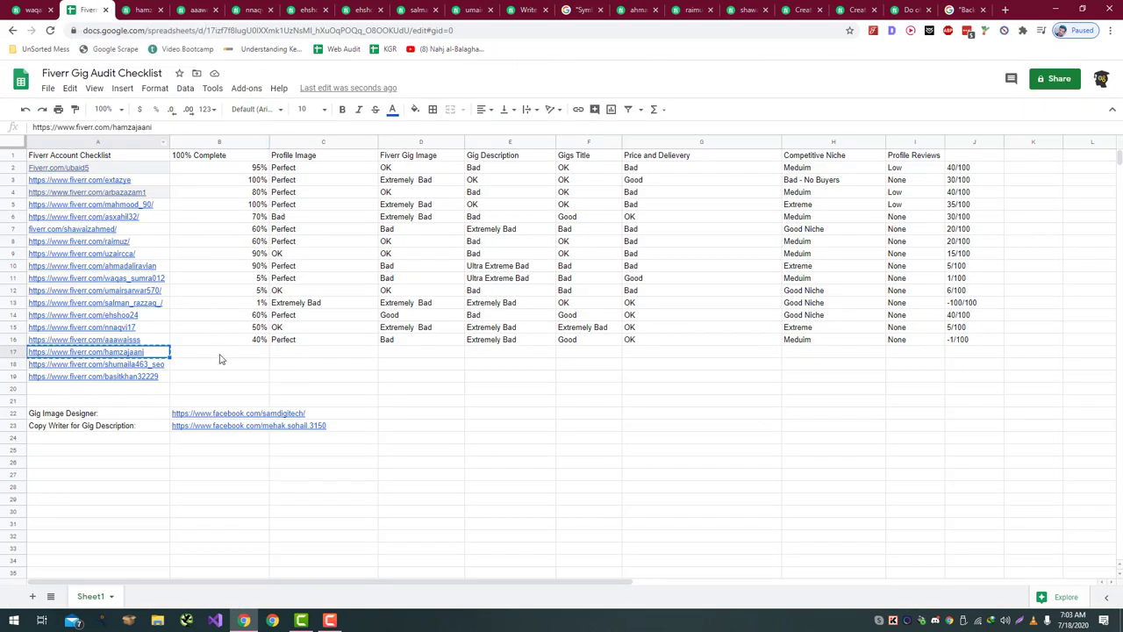
{"action": "left_click", "coordinate": [222, 353]}
{"action": "type", "text": "90%$"}
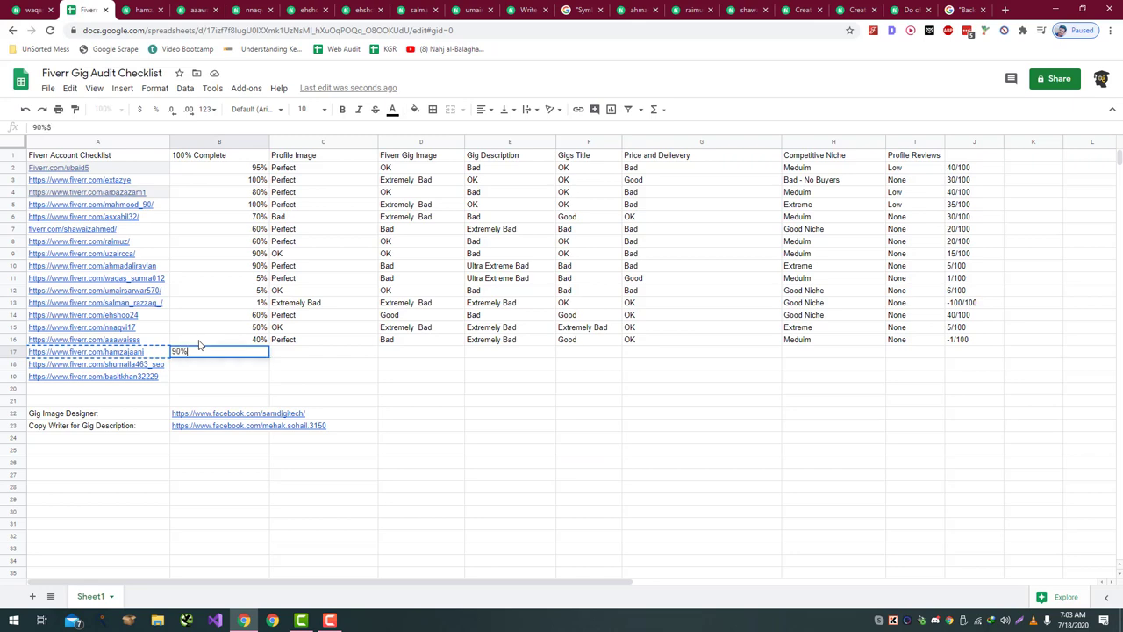
{"action": "key", "text": "Tab"}
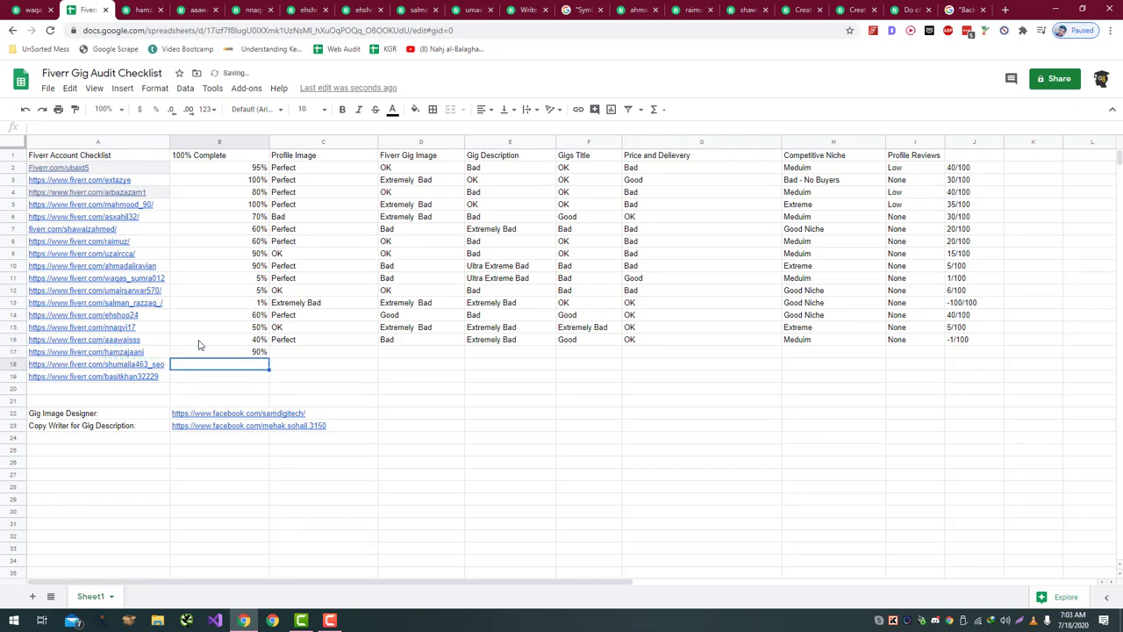
- Rate the row 17 seller's profile image as Perfect
{"action": "left_click", "coordinate": [150, 9]}
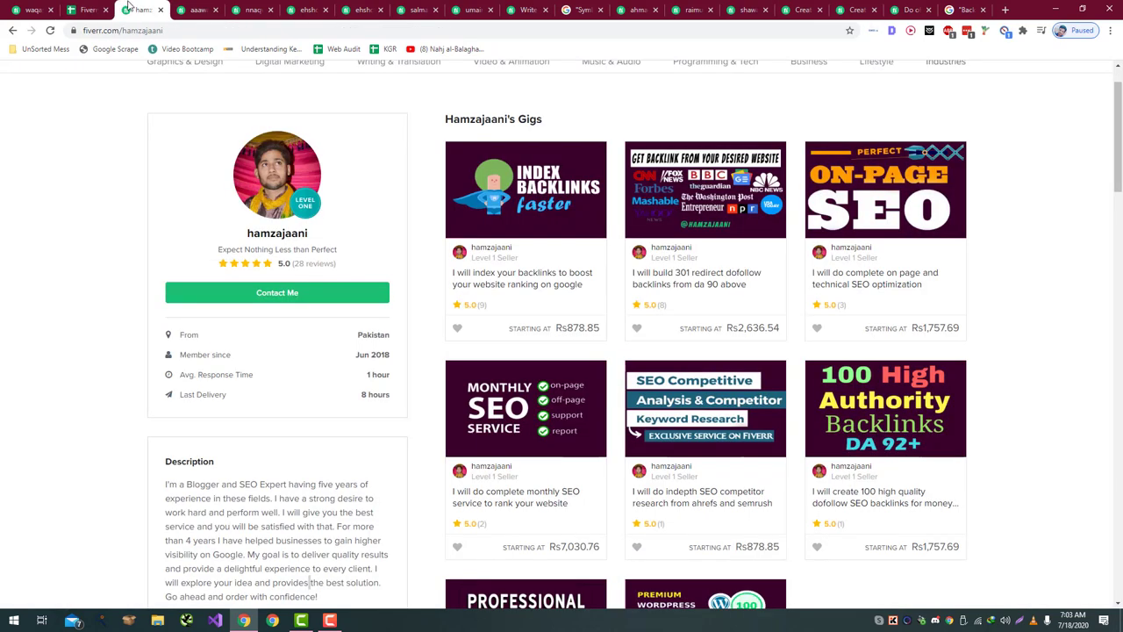
{"action": "left_click", "coordinate": [92, 8]}
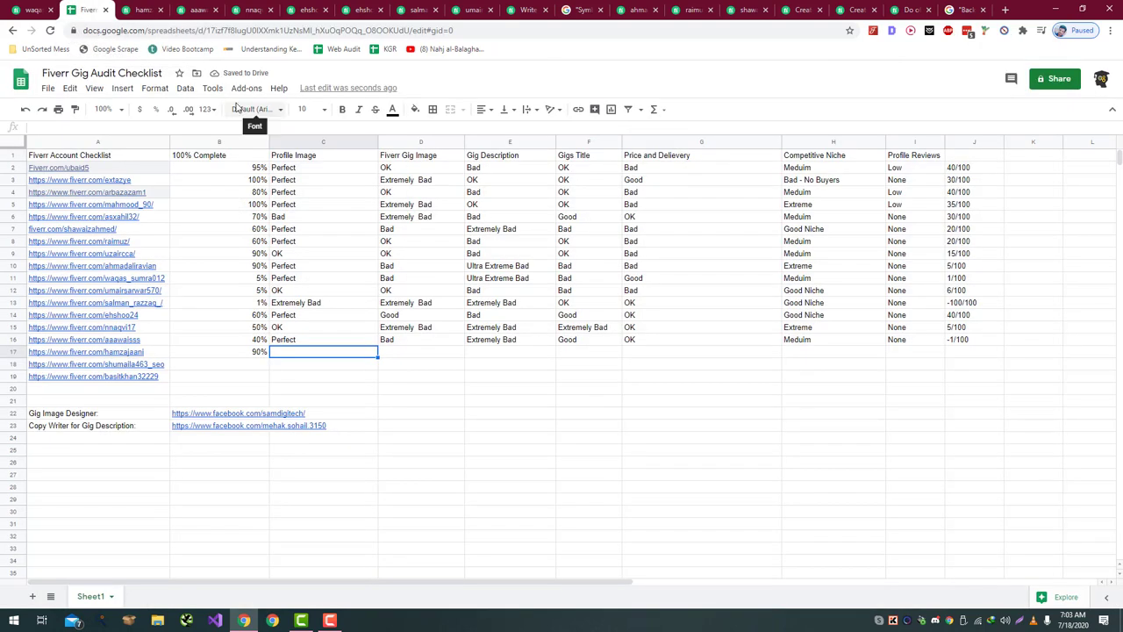
{"action": "type", "text": "Perfect"}
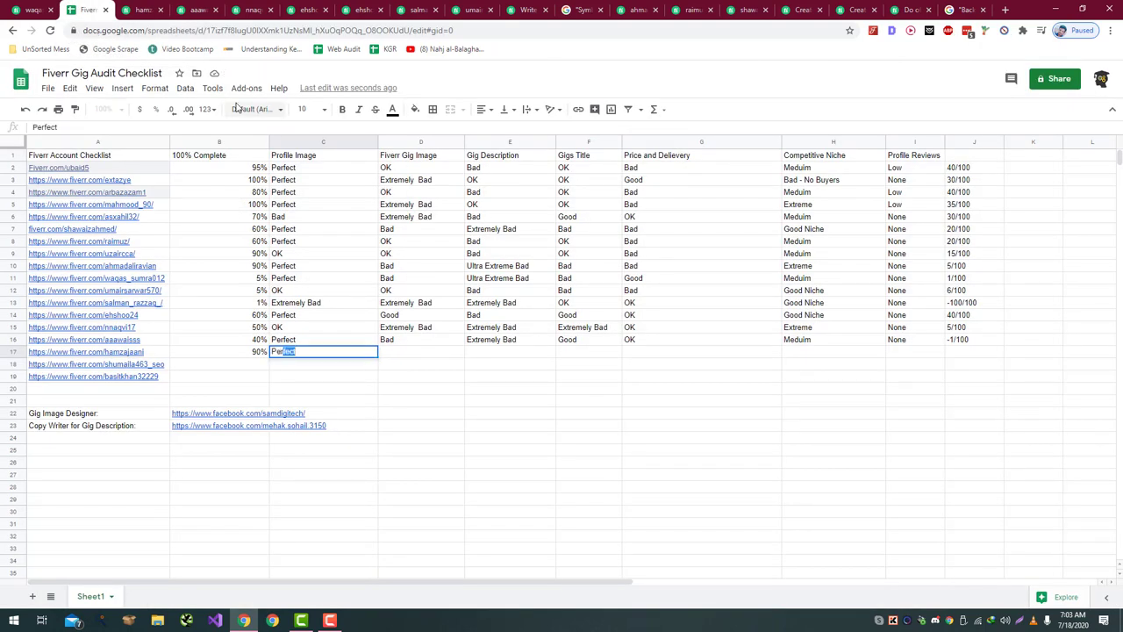
{"action": "key", "text": "Return"}
{"action": "key", "text": "Right"}
{"action": "key", "text": "Up"}
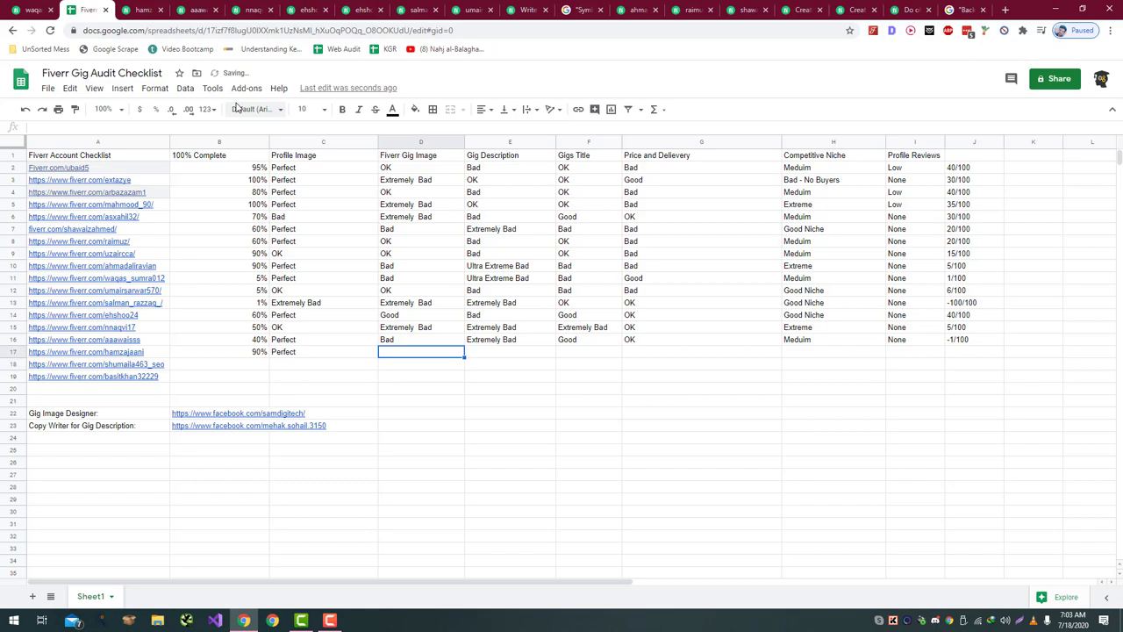
- Compare the seller's Fiverr gigs against the spreadsheet row
{"action": "key", "text": "ctrl+Tab"}
{"action": "key", "text": "ctrl+shift+Tab"}
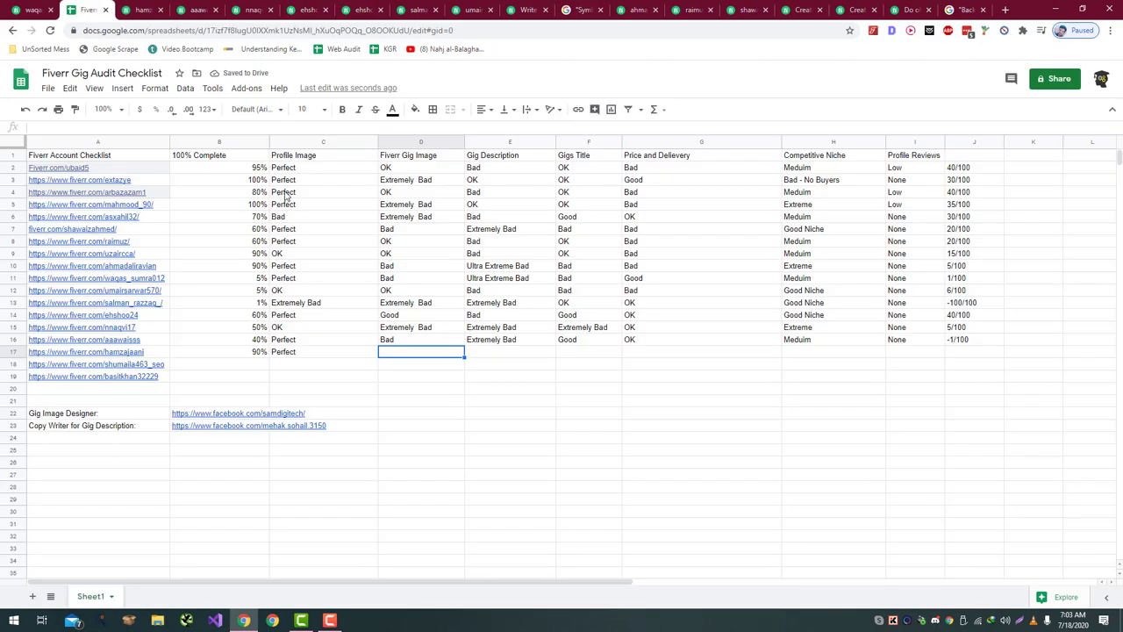
{"action": "key", "text": "ctrl+Tab"}
{"action": "key", "text": "ctrl+shift+Tab"}
{"action": "key", "text": "ctrl+Tab"}
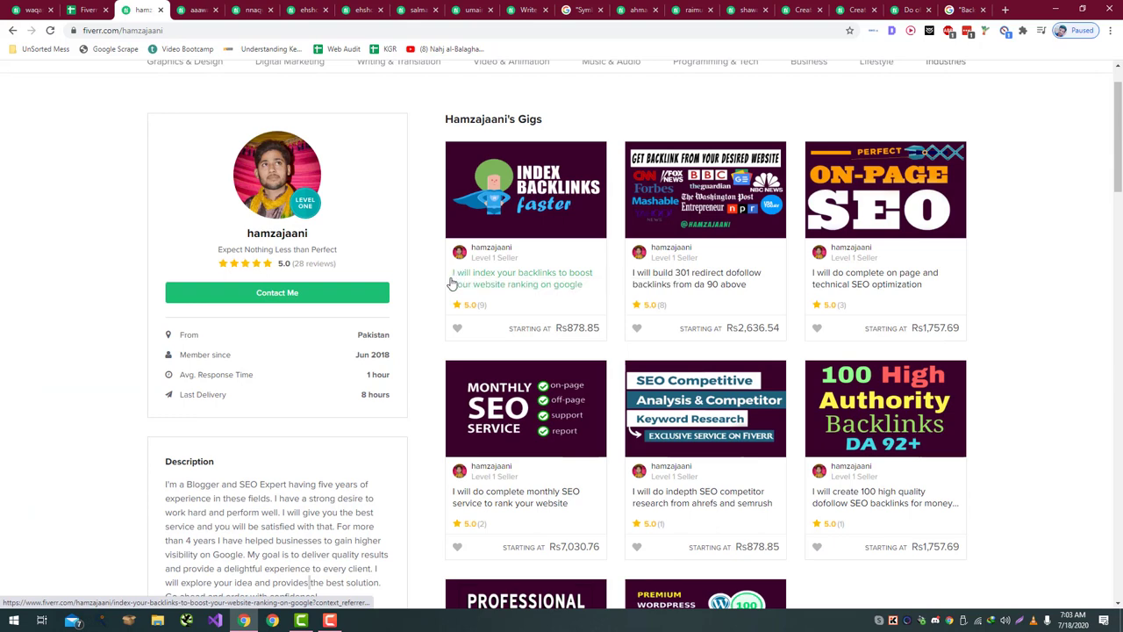
{"action": "scroll", "coordinate": [449, 283], "scroll_direction": "down", "scroll_amount": 2}
{"action": "scroll", "coordinate": [447, 284], "scroll_direction": "down", "scroll_amount": 1}
- Rate row 17's Fiverr gig image as Perfect in D17
{"action": "key", "text": "ctrl+shift+Tab"}
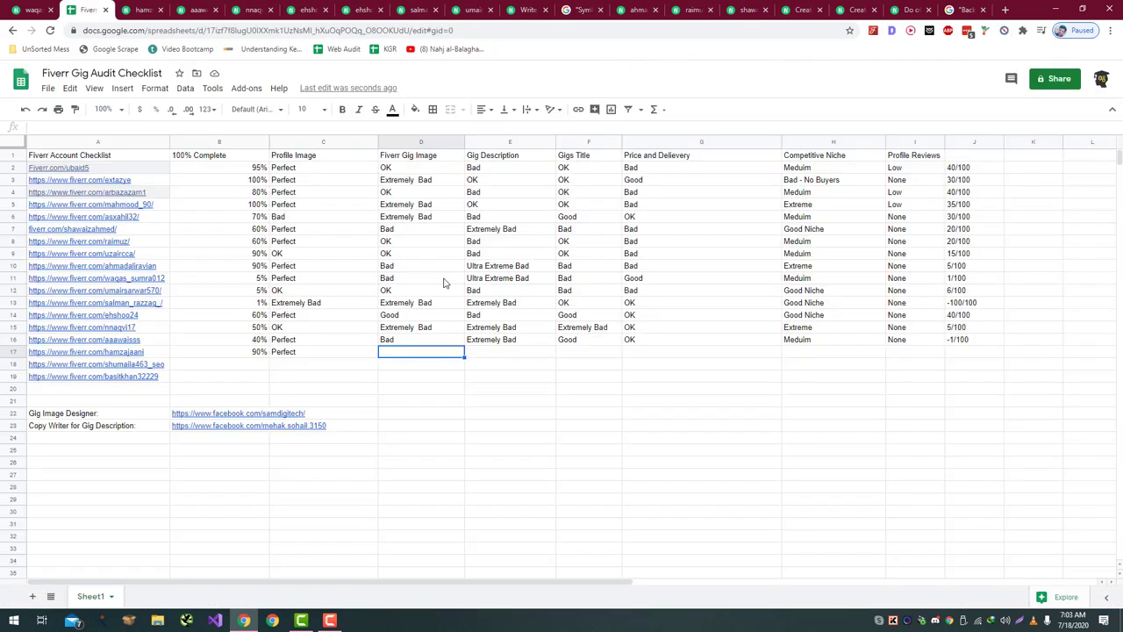
{"action": "type", "text": "Perfect"}
{"action": "key", "text": "Return"}
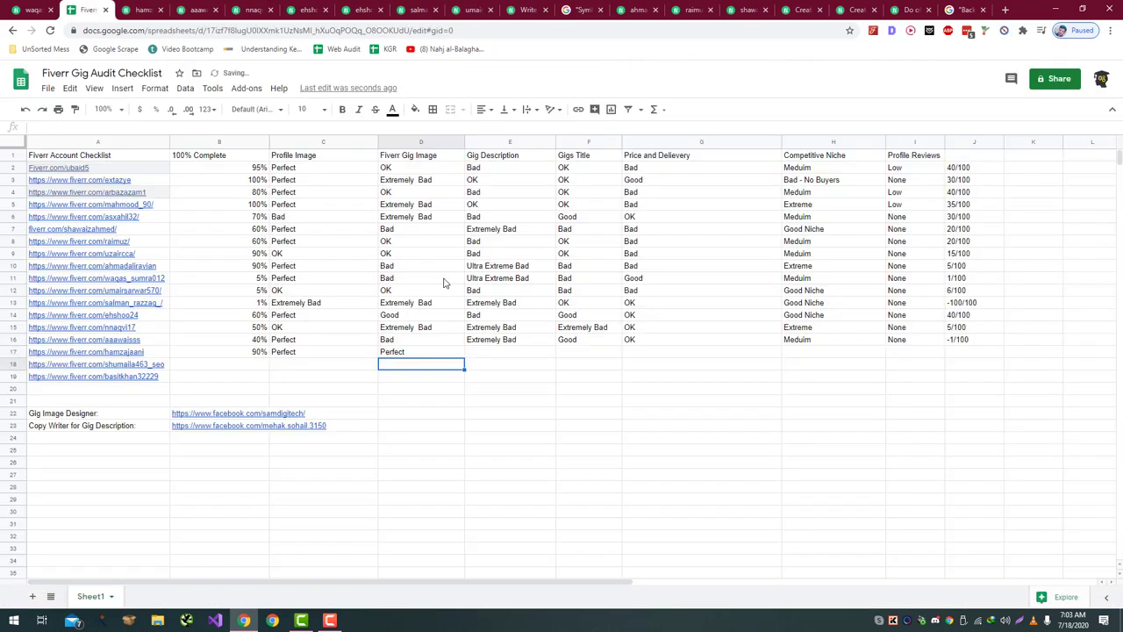
{"action": "key", "text": "Right"}
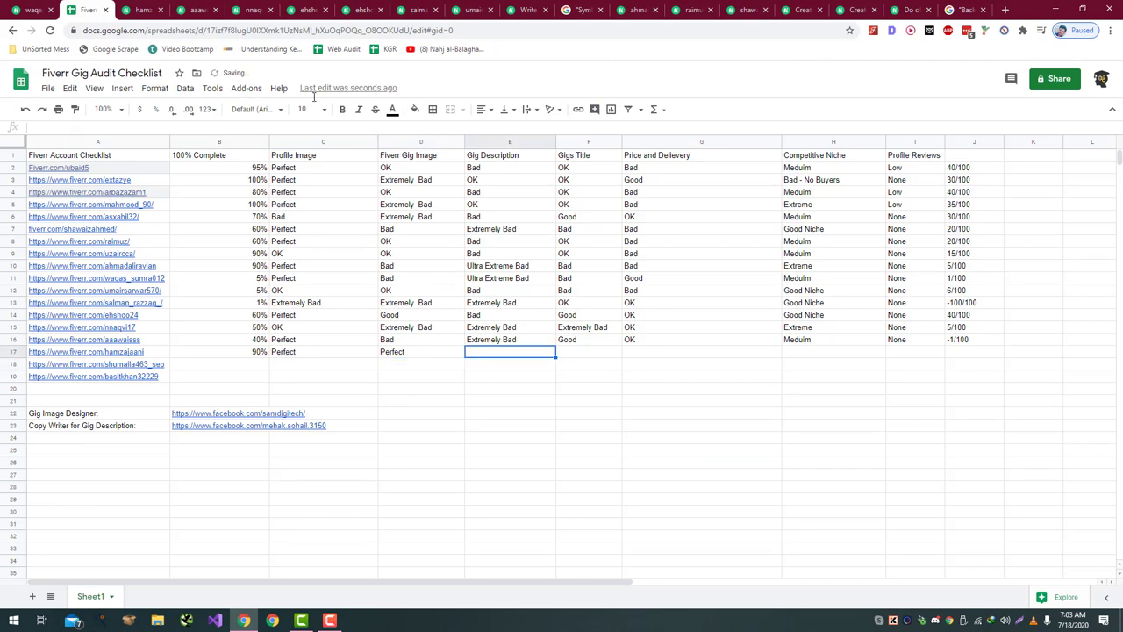
{"action": "key", "text": "ctrl+Tab"}
- Open the Index Backlinks gig and read its About This Gig description
{"action": "scroll", "coordinate": [602, 183], "scroll_direction": "up", "scroll_amount": 3}
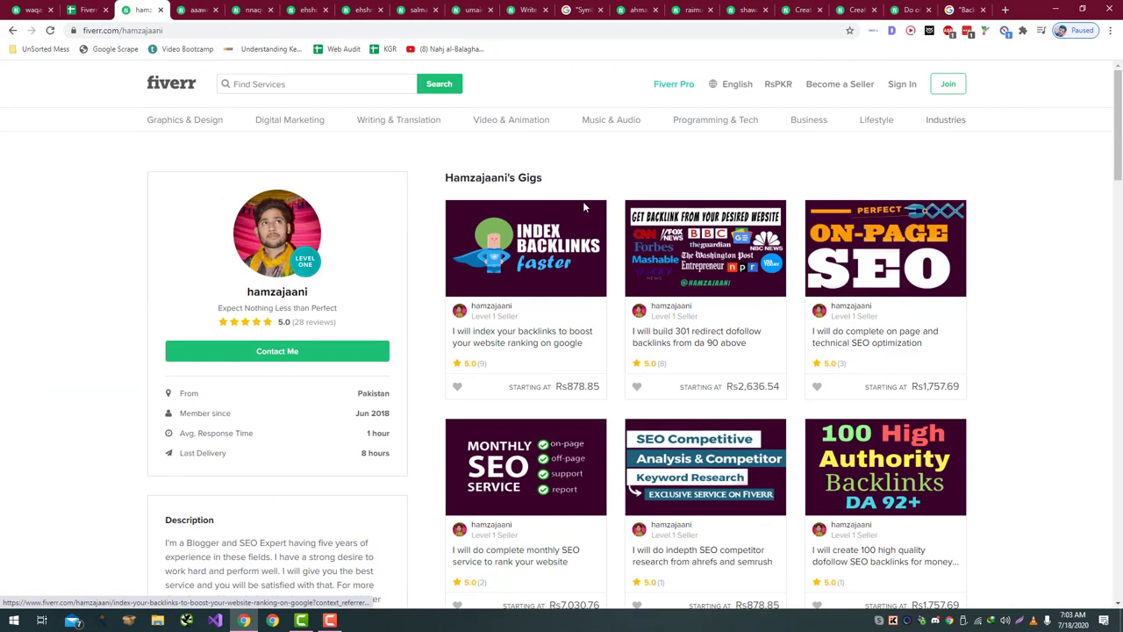
{"action": "left_click", "coordinate": [556, 228]}
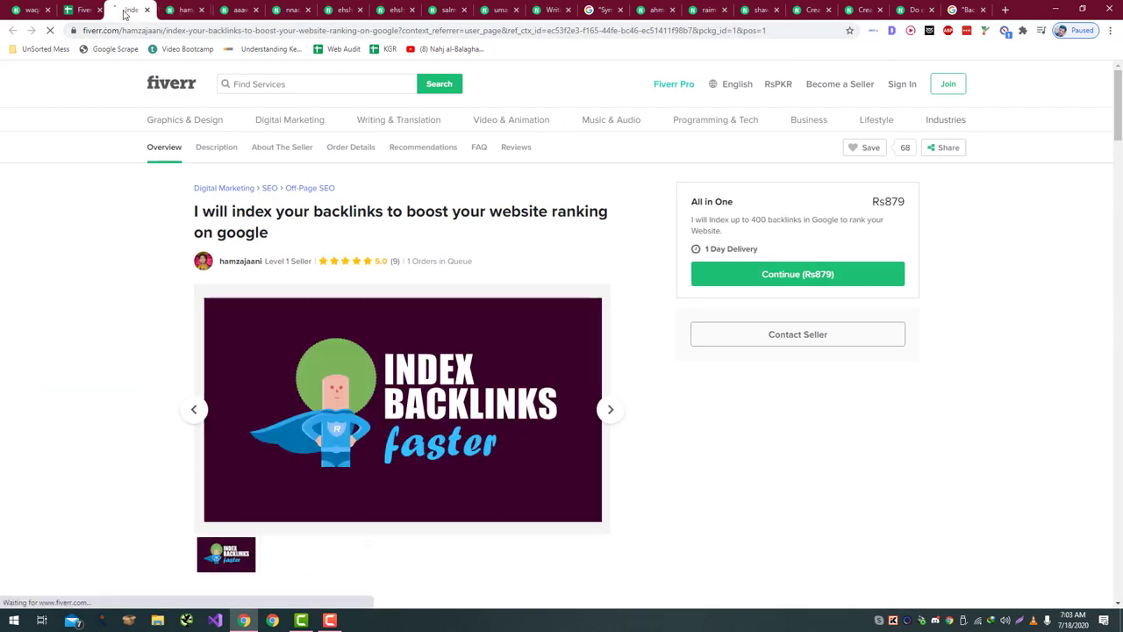
{"action": "scroll", "coordinate": [351, 213], "scroll_direction": "down", "scroll_amount": 3}
{"action": "scroll", "coordinate": [351, 214], "scroll_direction": "down", "scroll_amount": 2}
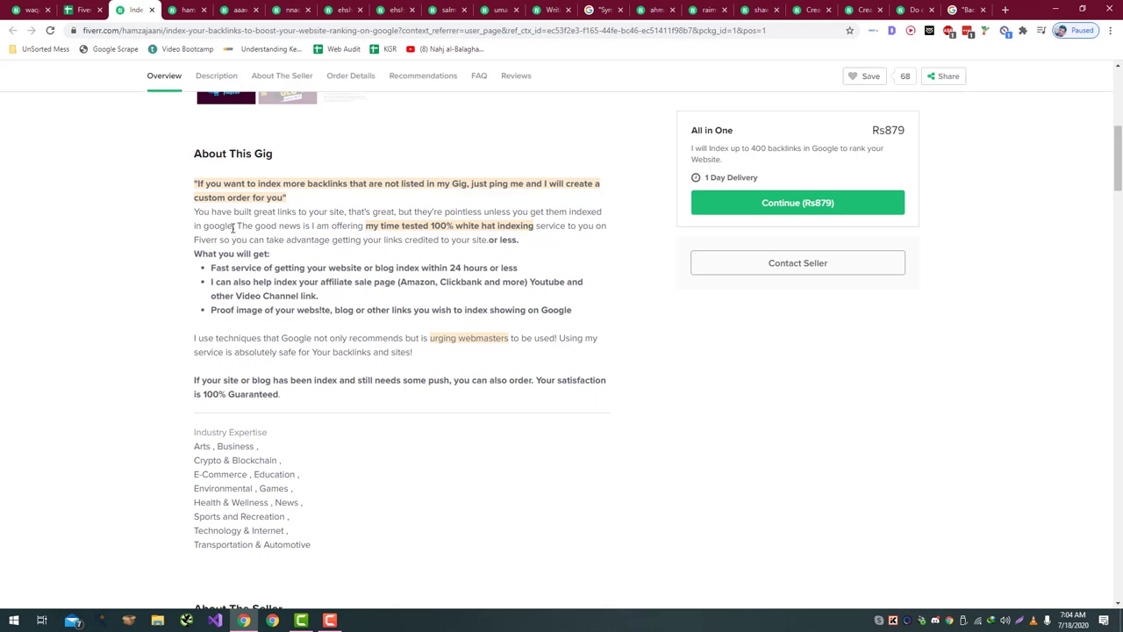
{"action": "left_click_drag", "start_coordinate": [236, 227], "coordinate": [545, 226]}
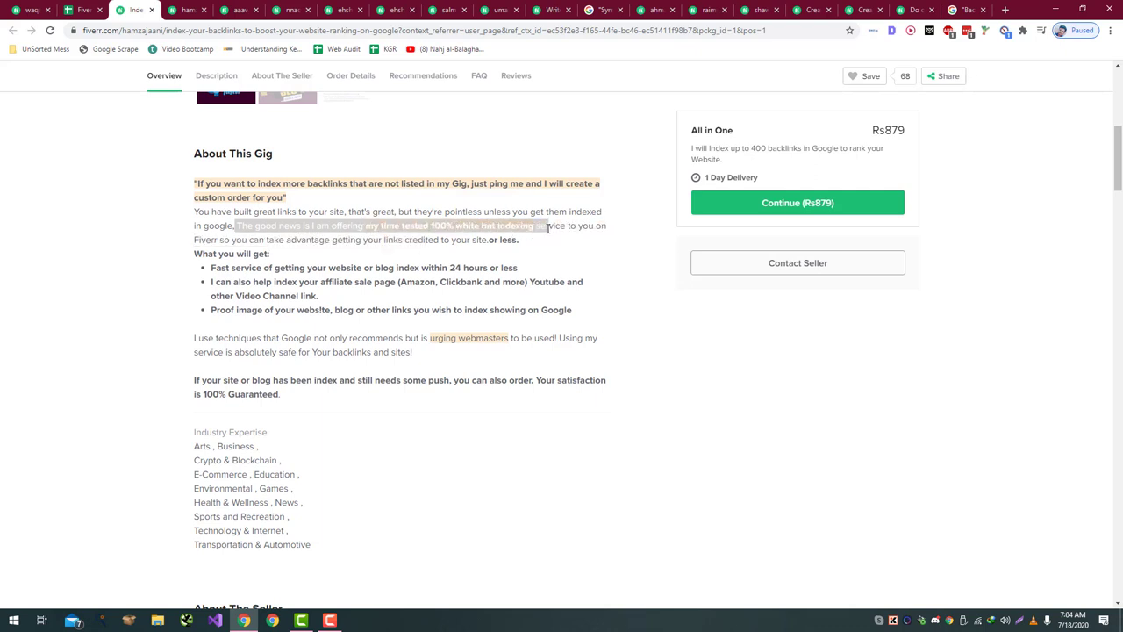
{"action": "left_click", "coordinate": [417, 243]}
{"action": "left_click_drag", "start_coordinate": [387, 238], "coordinate": [365, 227]}
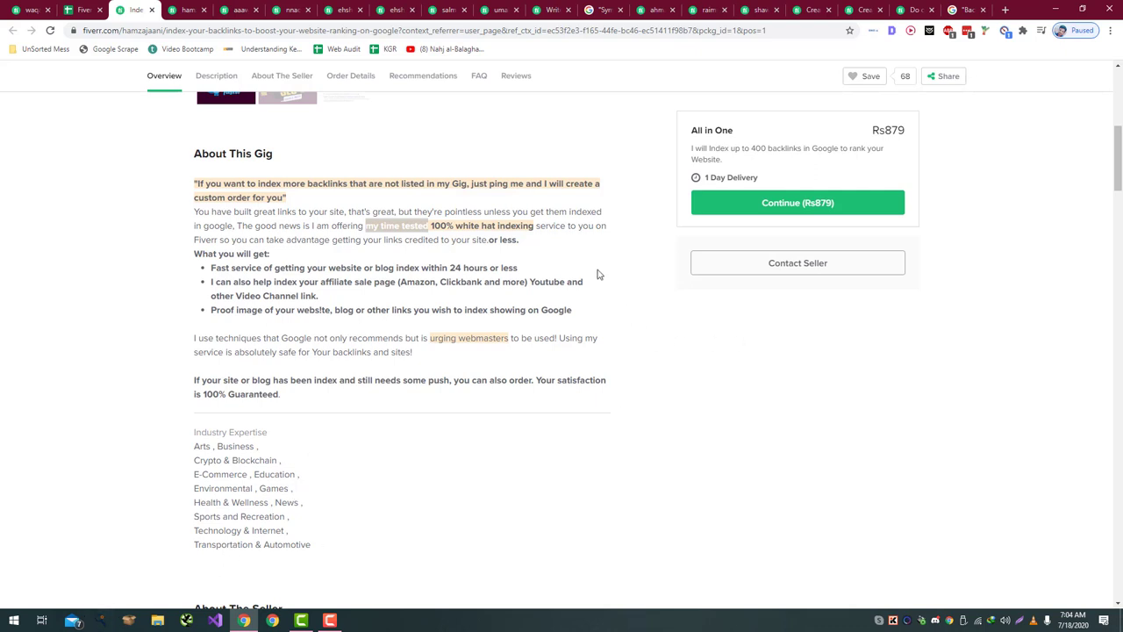
{"action": "left_click", "coordinate": [481, 248]}
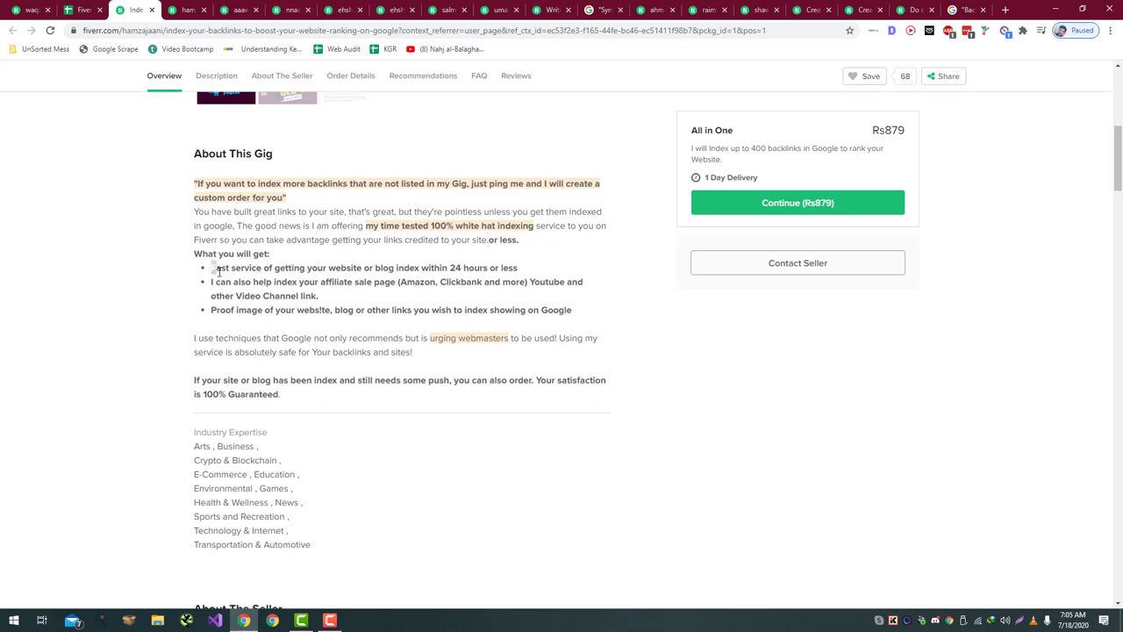
{"action": "left_click", "coordinate": [323, 261]}
- Read the gig's bullet points, such as indexing within 24 hours
{"action": "left_click_drag", "start_coordinate": [211, 267], "coordinate": [330, 269]}
{"action": "left_click_drag", "start_coordinate": [328, 268], "coordinate": [422, 268]}
{"action": "left_click", "coordinate": [420, 268]}
{"action": "double_click", "coordinate": [423, 267]}
{"action": "left_click", "coordinate": [419, 272]}
{"action": "left_click_drag", "start_coordinate": [419, 269], "coordinate": [489, 270]}
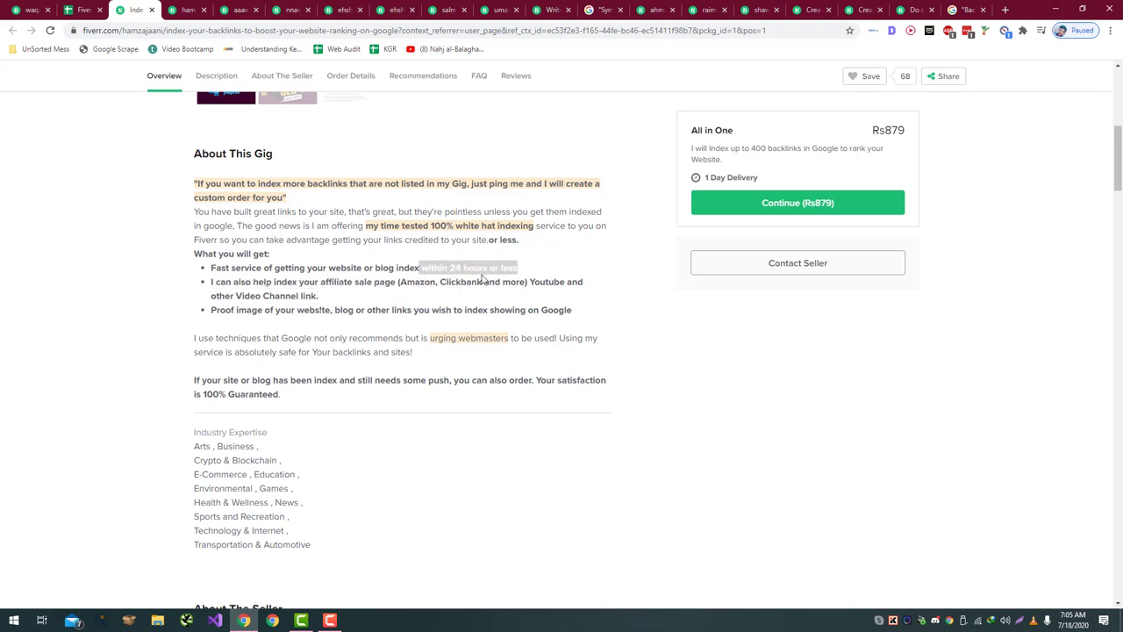
{"action": "left_click_drag", "start_coordinate": [252, 286], "coordinate": [363, 301]}
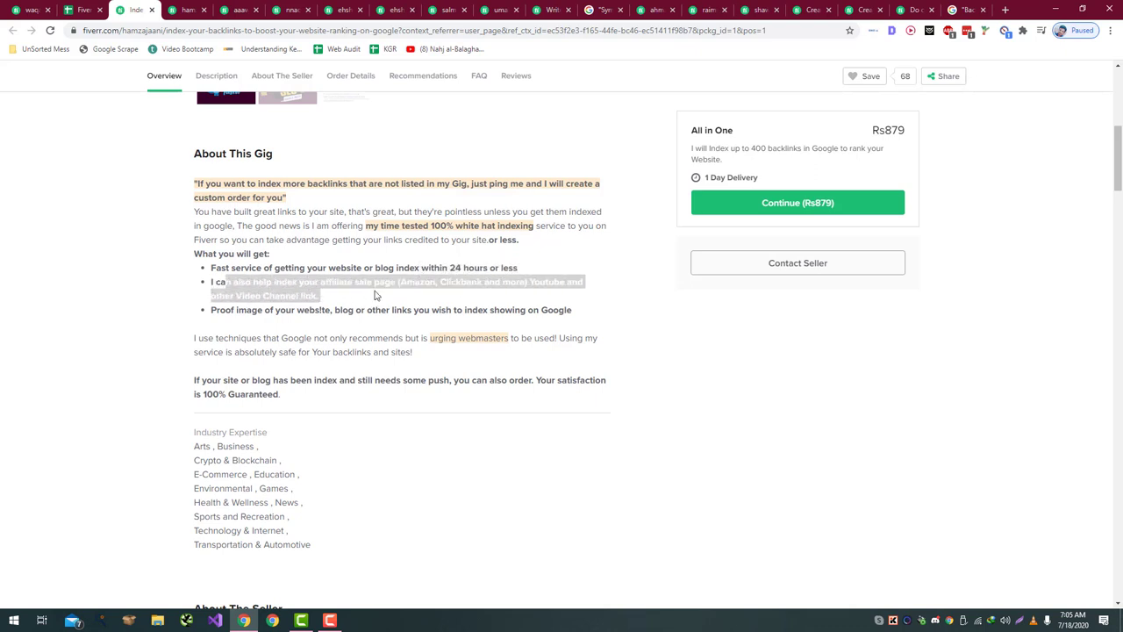
{"action": "left_click", "coordinate": [375, 293]}
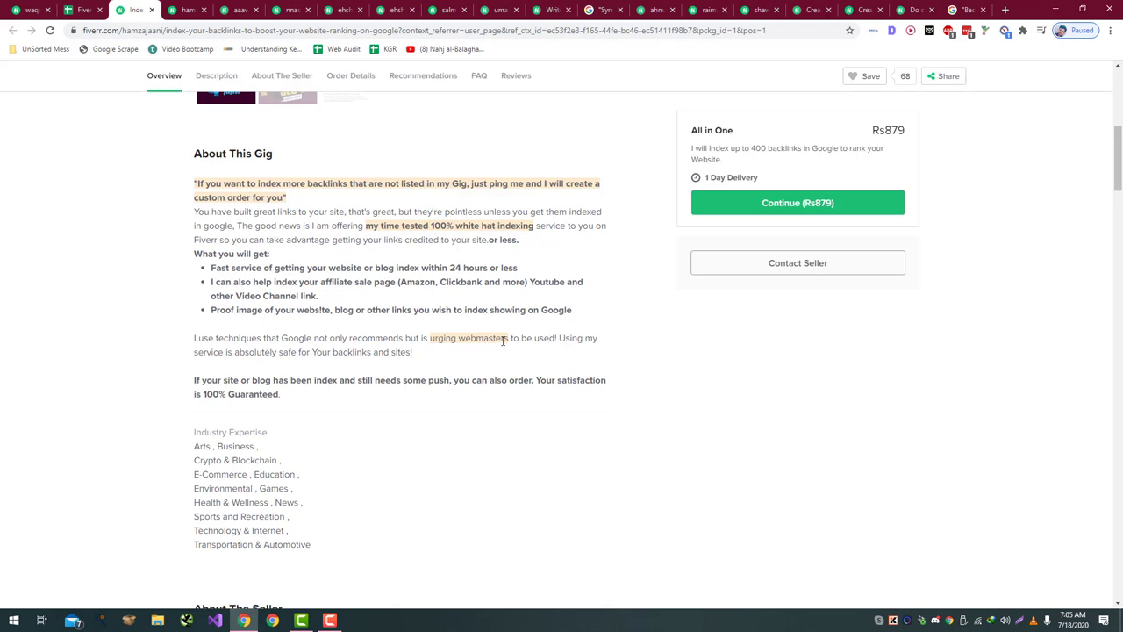
{"action": "left_click_drag", "start_coordinate": [502, 338], "coordinate": [544, 369]}
- Rate row 17's gig description as OK in E17
{"action": "key", "text": "ctrl+shift+Tab"}
{"action": "type", "text": "OK"}
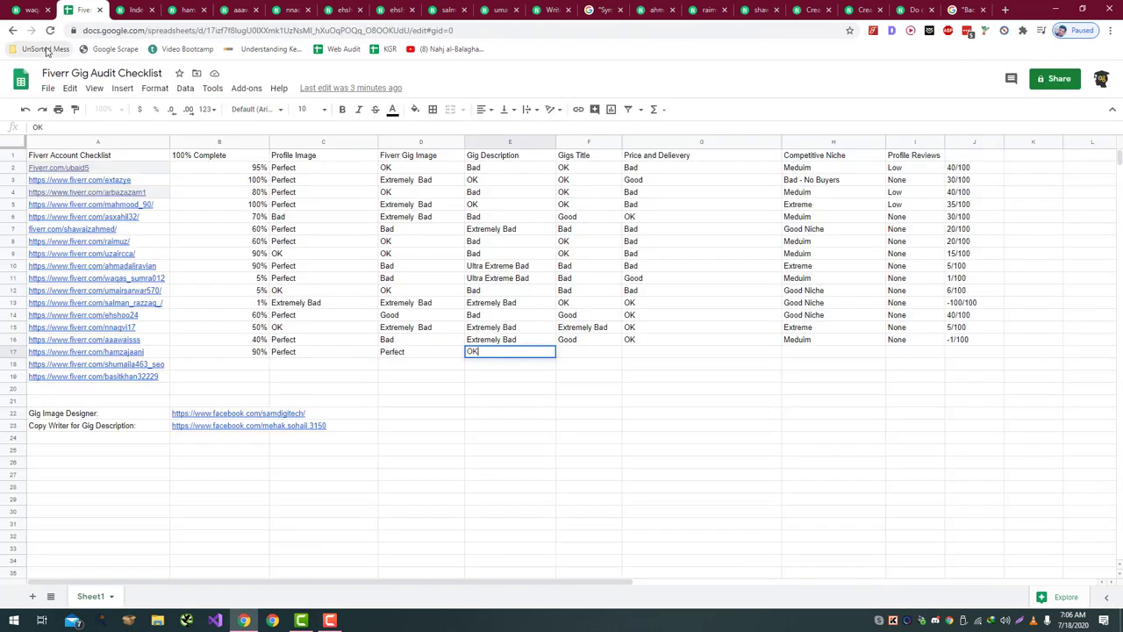
{"action": "key", "text": "Return"}
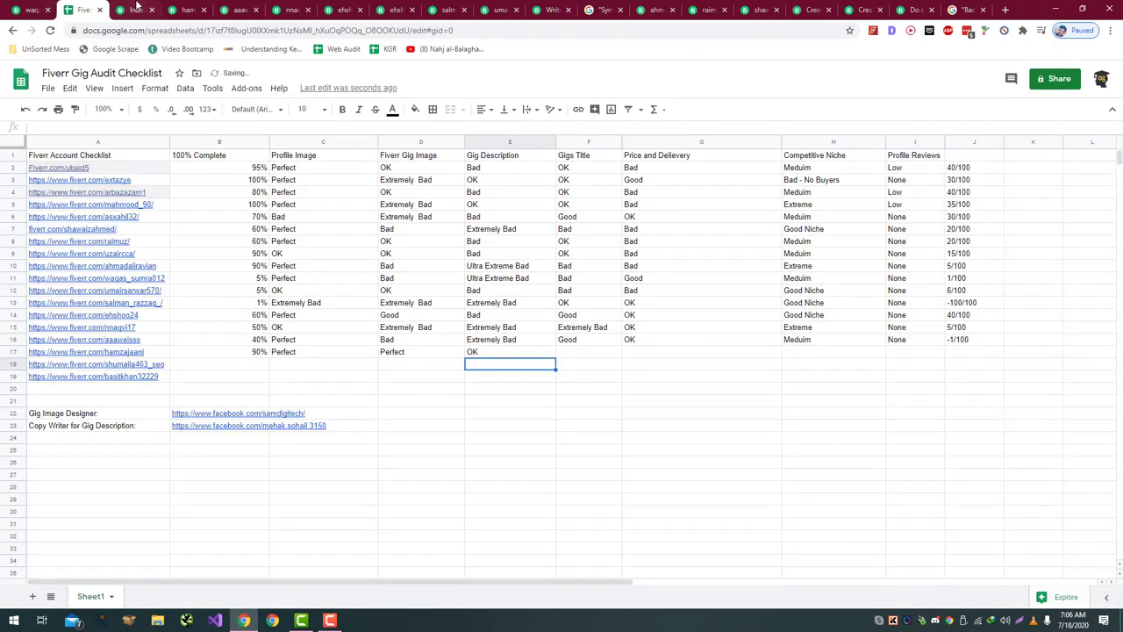
{"action": "key", "text": "ctrl+Tab"}
{"action": "scroll", "coordinate": [288, 164], "scroll_direction": "up", "scroll_amount": 5}
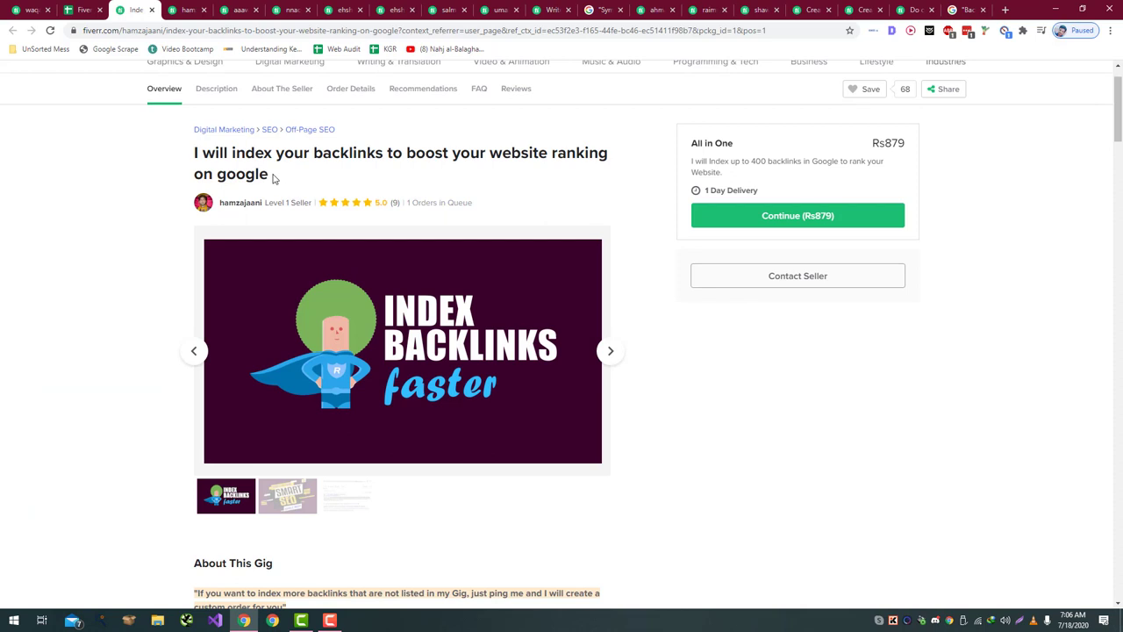
- Examine the Index Backlinks gig title, then go to the seller's profile
{"action": "left_click_drag", "start_coordinate": [273, 178], "coordinate": [439, 159]}
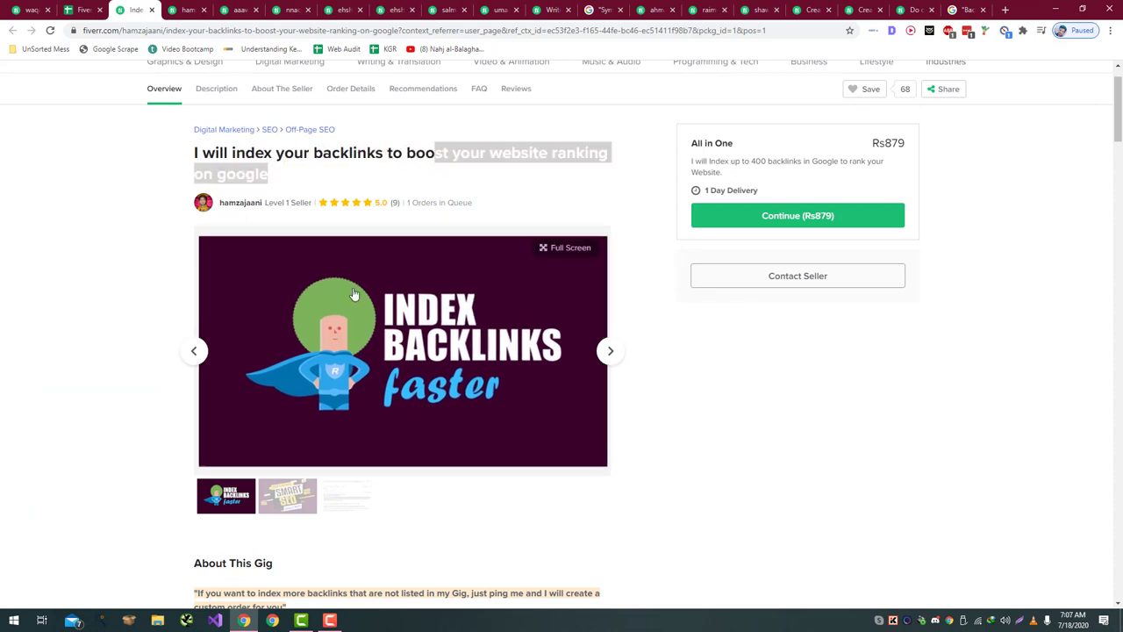
{"action": "triple_click", "coordinate": [601, 154]}
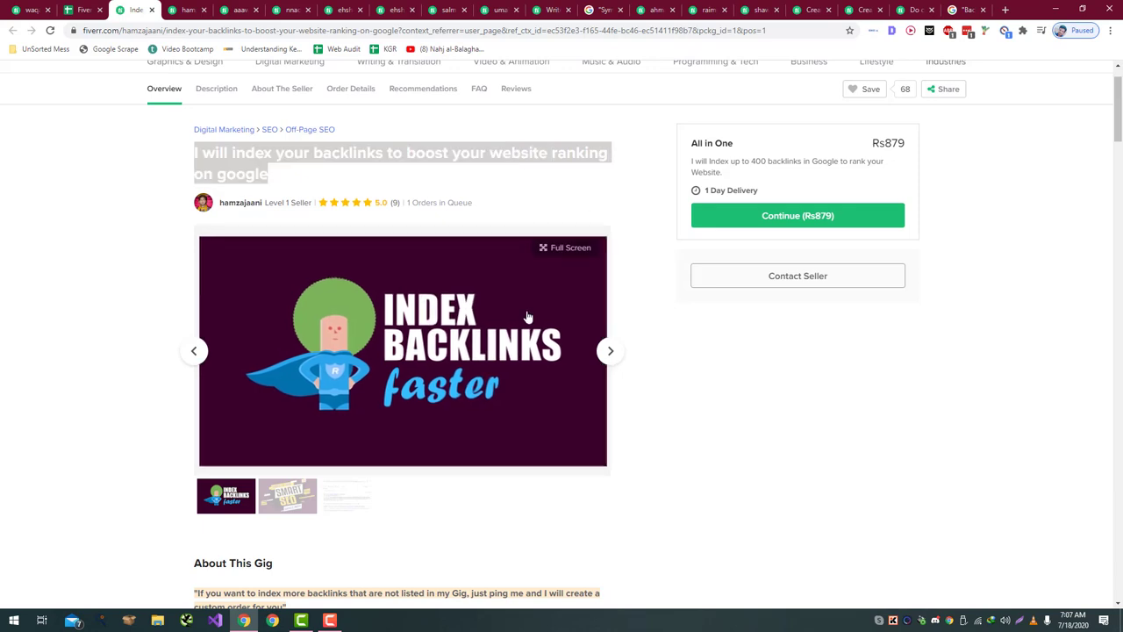
{"action": "scroll", "coordinate": [529, 313], "scroll_direction": "down", "scroll_amount": 9}
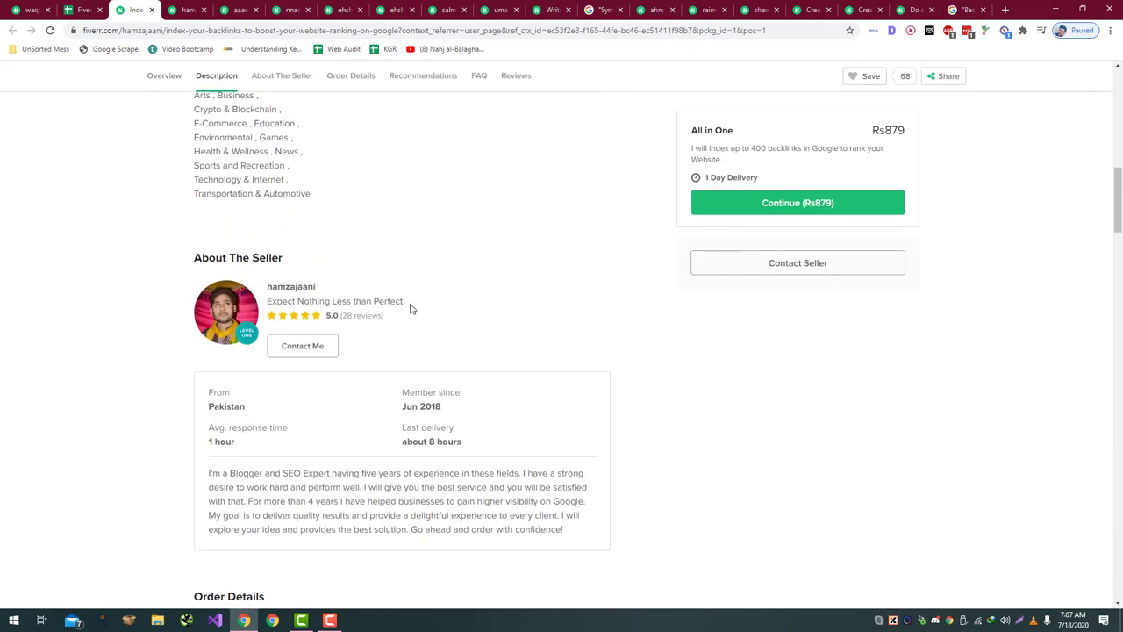
{"action": "left_click", "coordinate": [301, 287]}
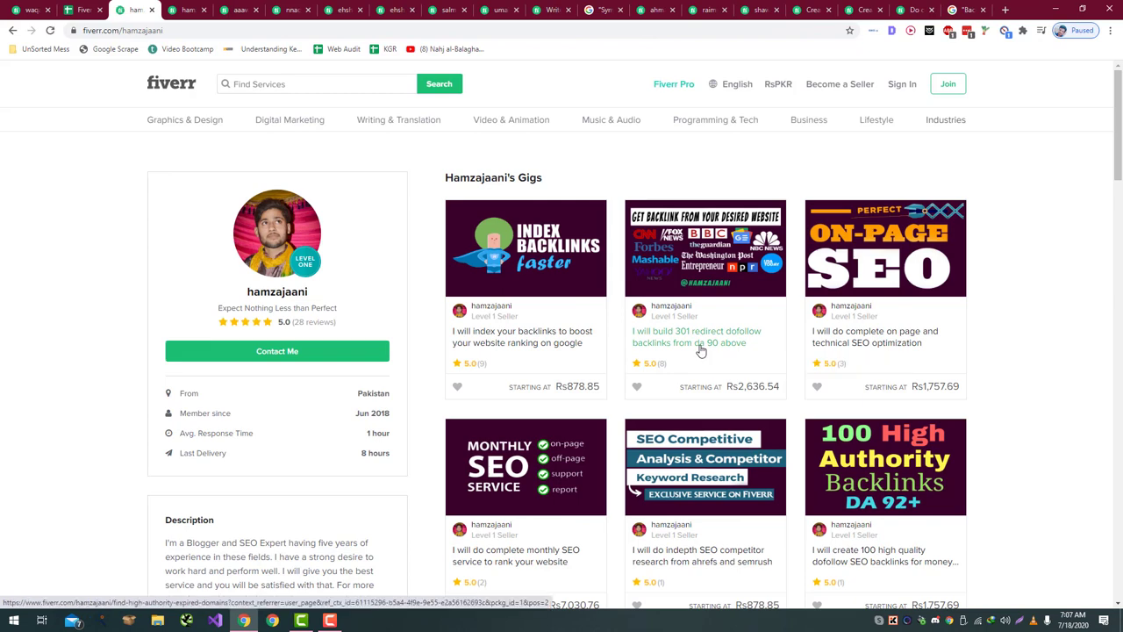
- Open the seller's professional WordPress business website gig from the gig grid
{"action": "scroll", "coordinate": [700, 351], "scroll_direction": "down", "scroll_amount": 2}
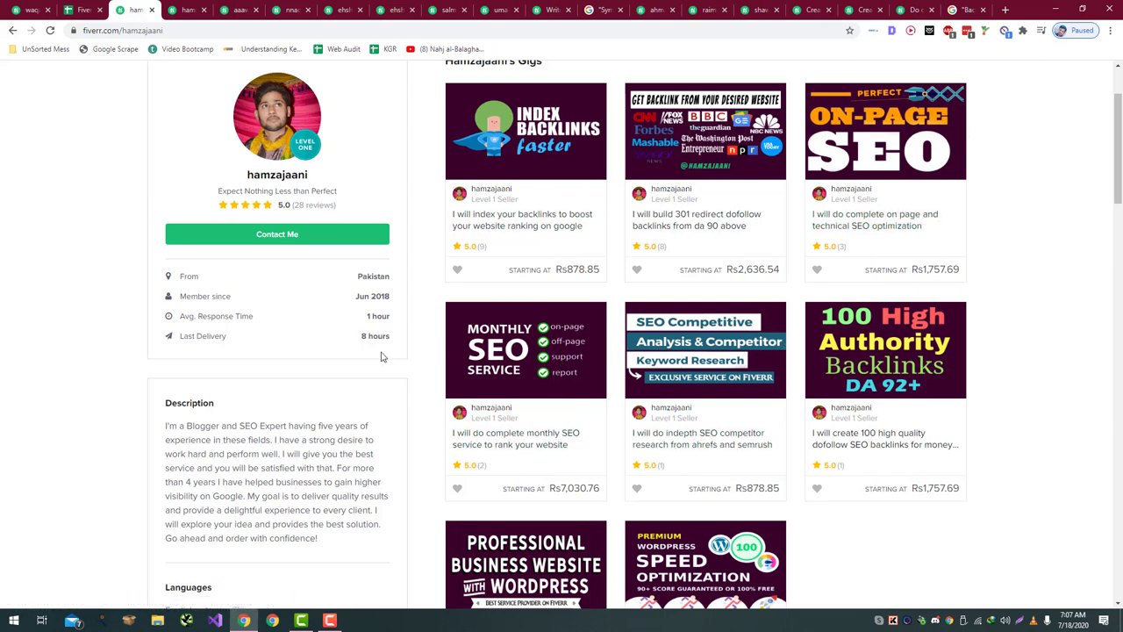
{"action": "scroll", "coordinate": [381, 356], "scroll_direction": "down", "scroll_amount": 1}
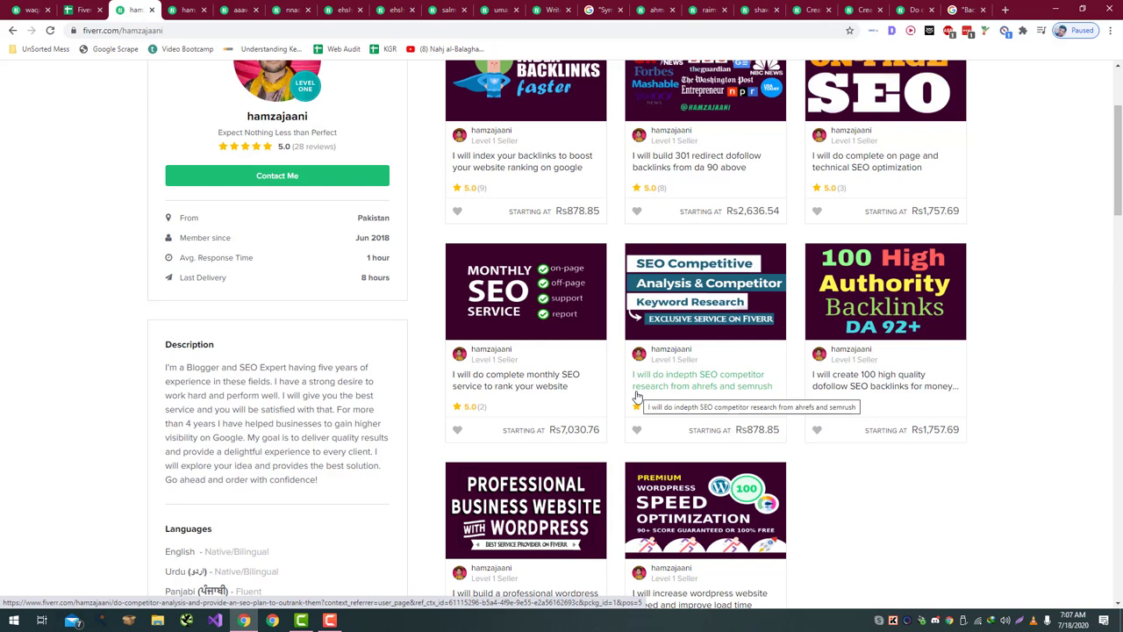
{"action": "scroll", "coordinate": [638, 396], "scroll_direction": "down", "scroll_amount": 2}
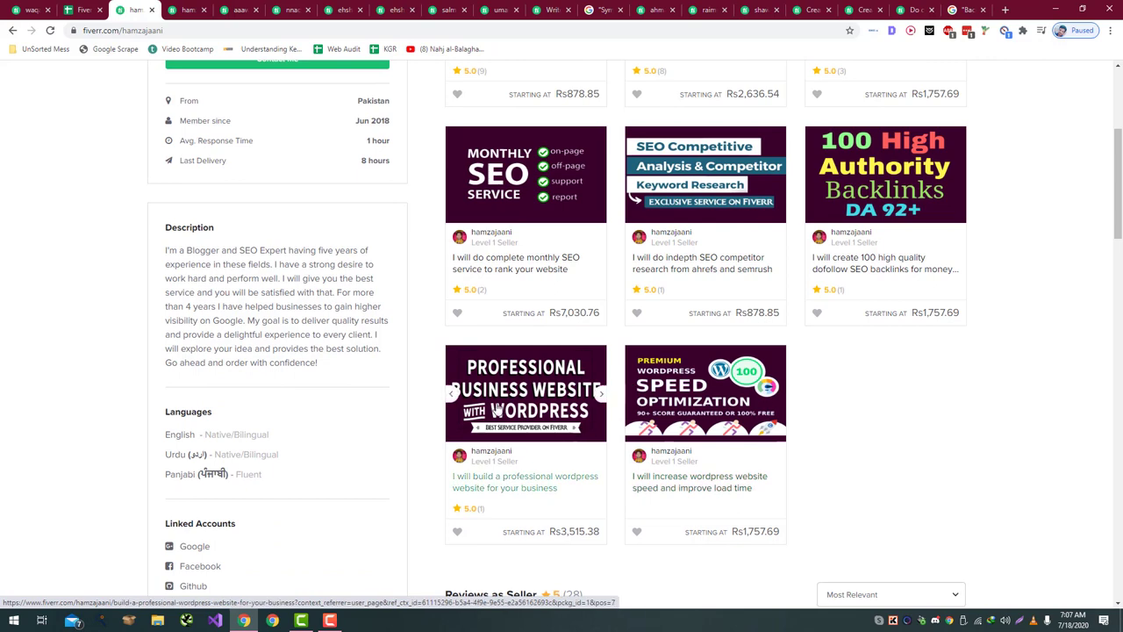
{"action": "left_click", "coordinate": [548, 488]}
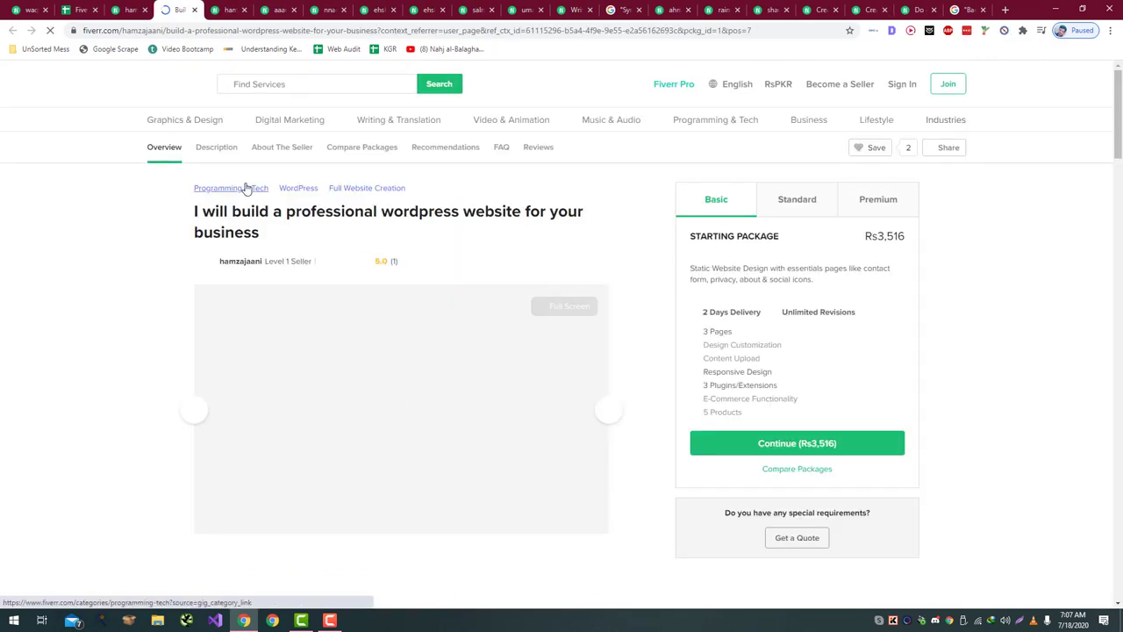
{"action": "scroll", "coordinate": [246, 188], "scroll_direction": "down", "scroll_amount": 1}
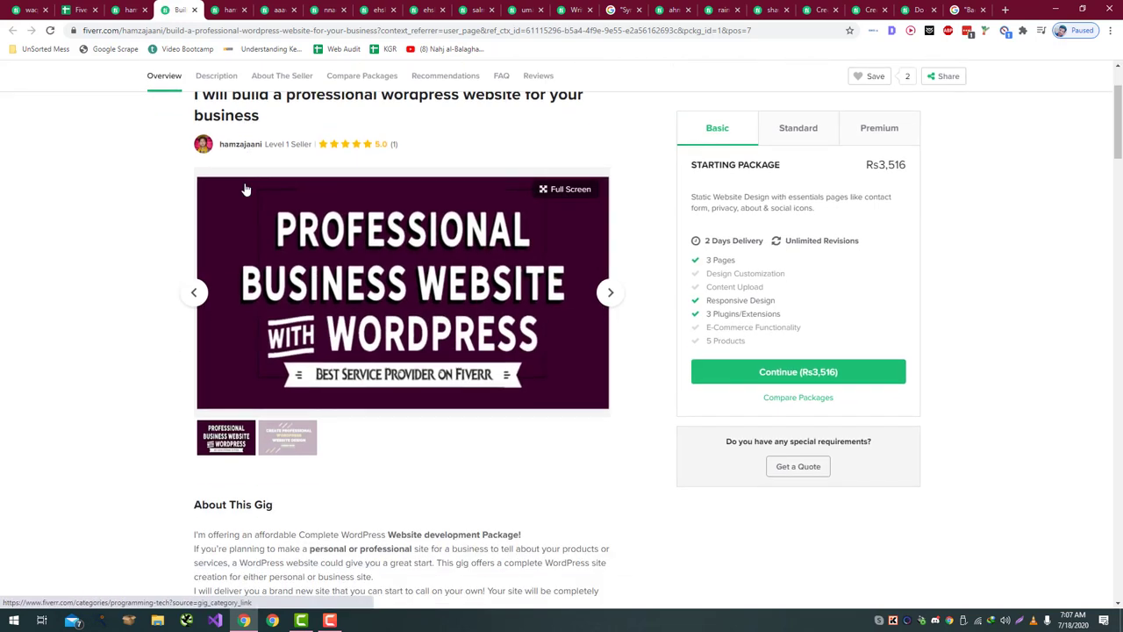
- Enter OK as row 17's Gigs Title rating in F17
{"action": "left_click", "coordinate": [79, 10]}
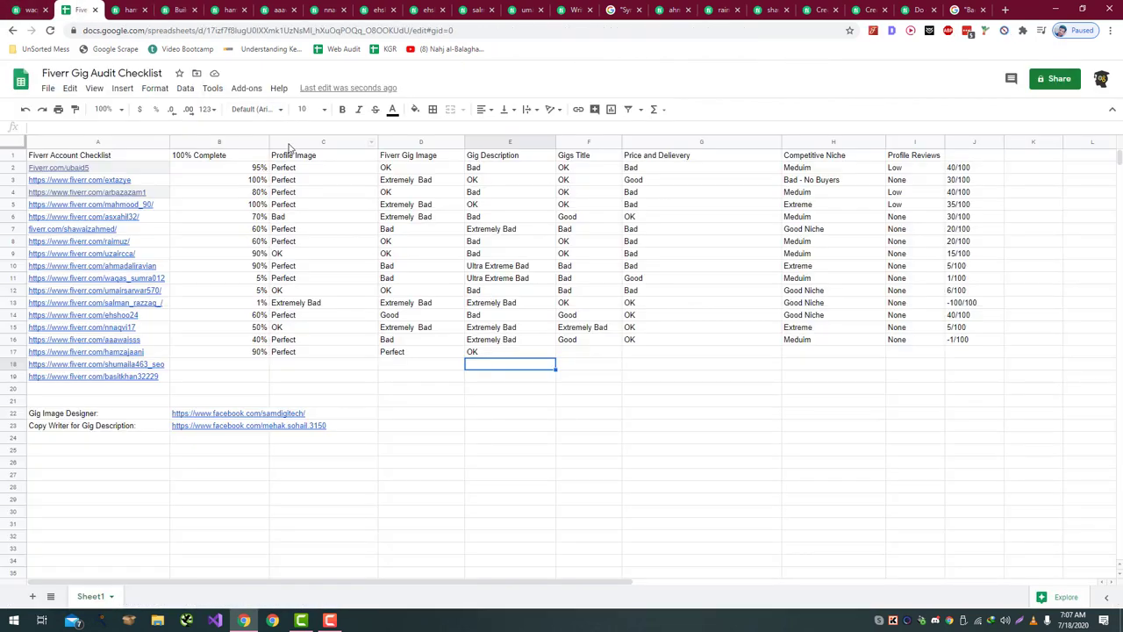
{"action": "left_click", "coordinate": [566, 365]}
{"action": "left_click", "coordinate": [569, 354]}
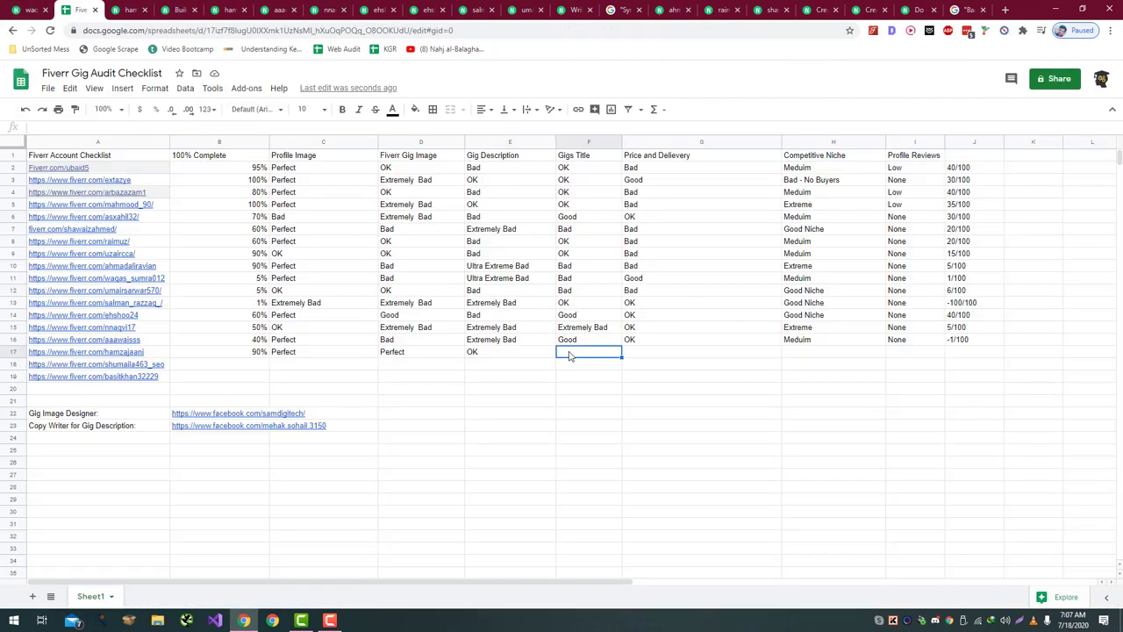
{"action": "type", "text": "OK"}
{"action": "left_click", "coordinate": [642, 352]}
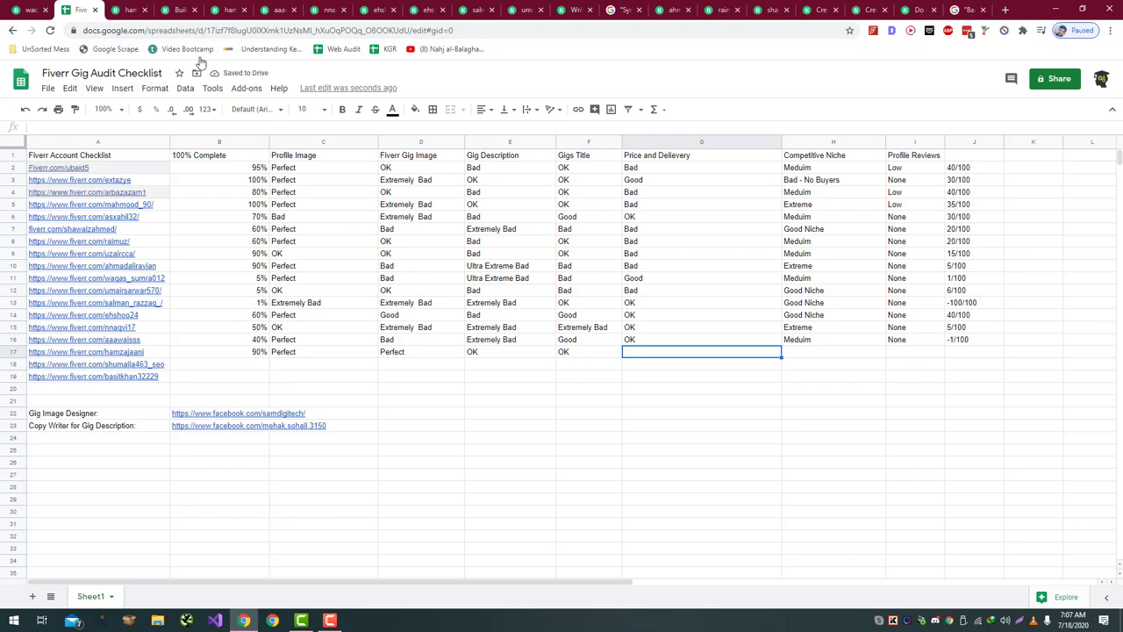
{"action": "left_click", "coordinate": [137, 8]}
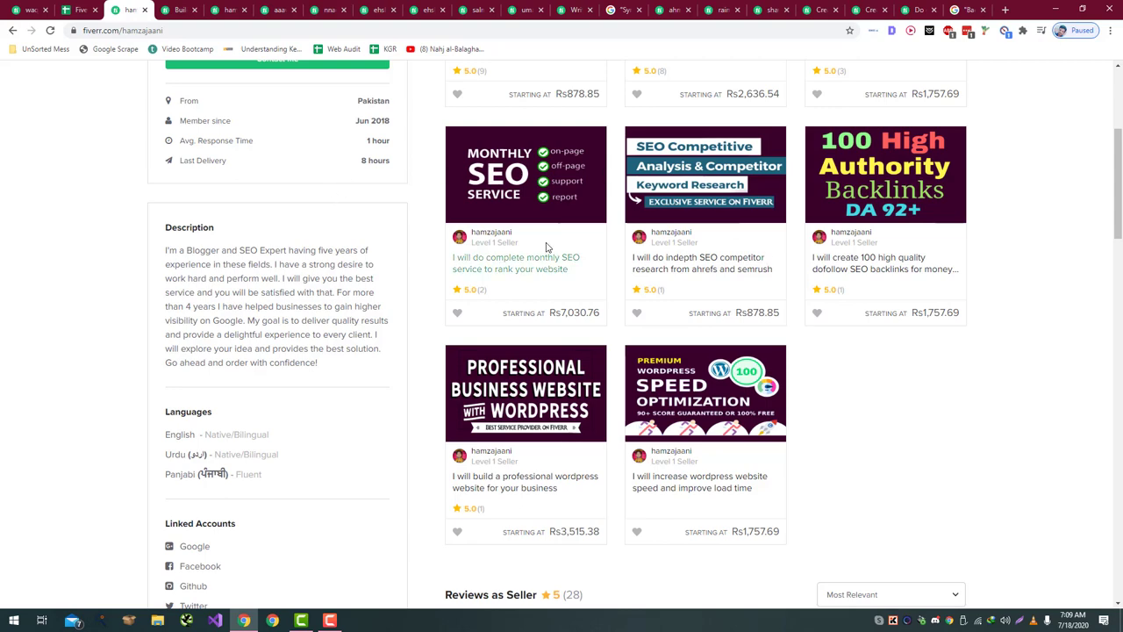
- Check the Index Backlinks gig's Rs879 price and 1 Day Delivery from the seller's profile
{"action": "scroll", "coordinate": [545, 250], "scroll_direction": "down", "scroll_amount": 3}
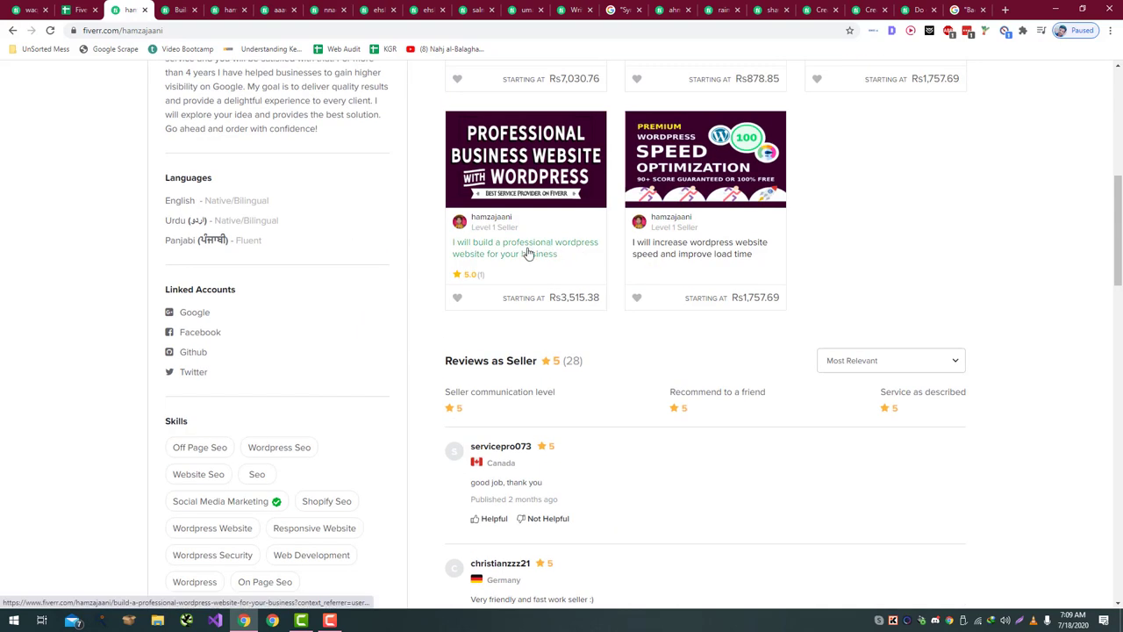
{"action": "scroll", "coordinate": [563, 256], "scroll_direction": "up", "scroll_amount": 1}
{"action": "scroll", "coordinate": [562, 256], "scroll_direction": "up", "scroll_amount": 2}
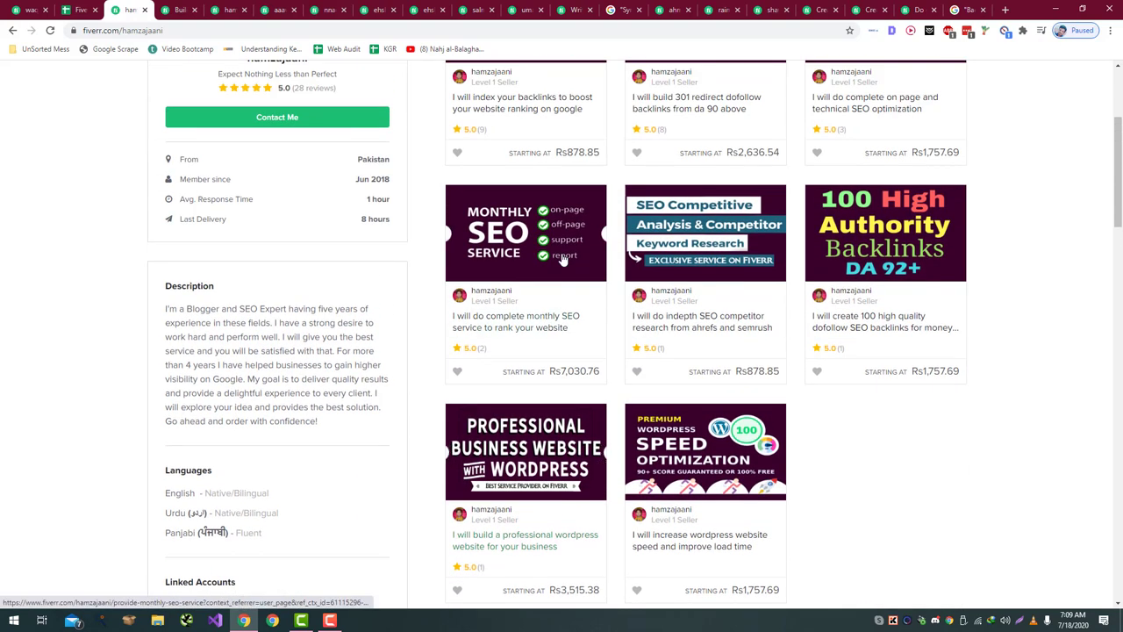
{"action": "scroll", "coordinate": [561, 256], "scroll_direction": "up", "scroll_amount": 2}
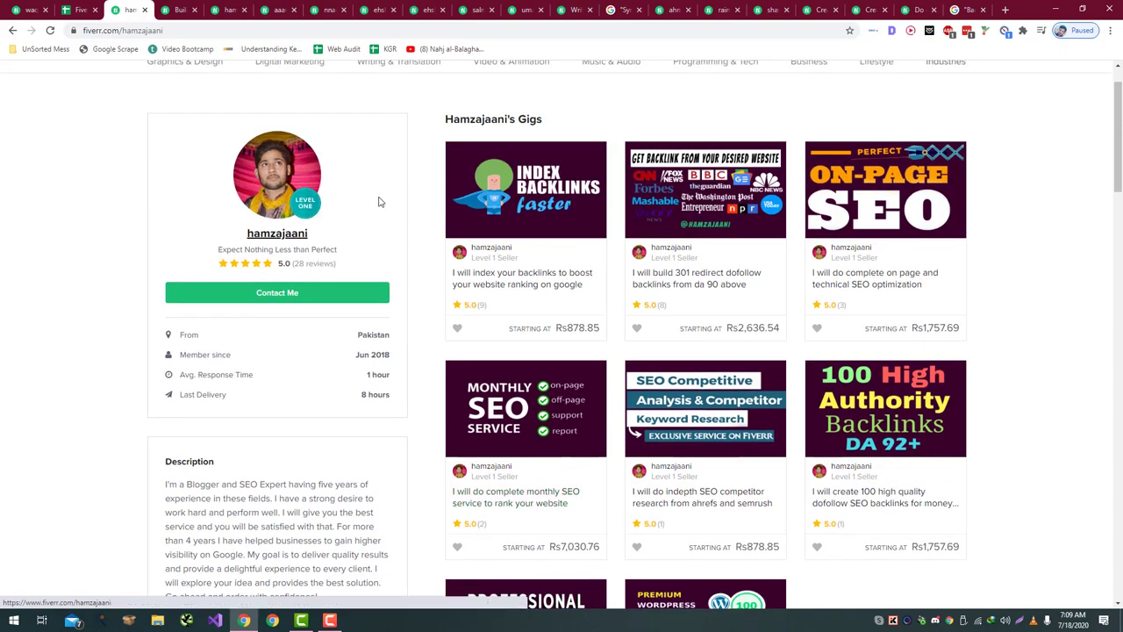
{"action": "scroll", "coordinate": [391, 253], "scroll_direction": "down", "scroll_amount": 3}
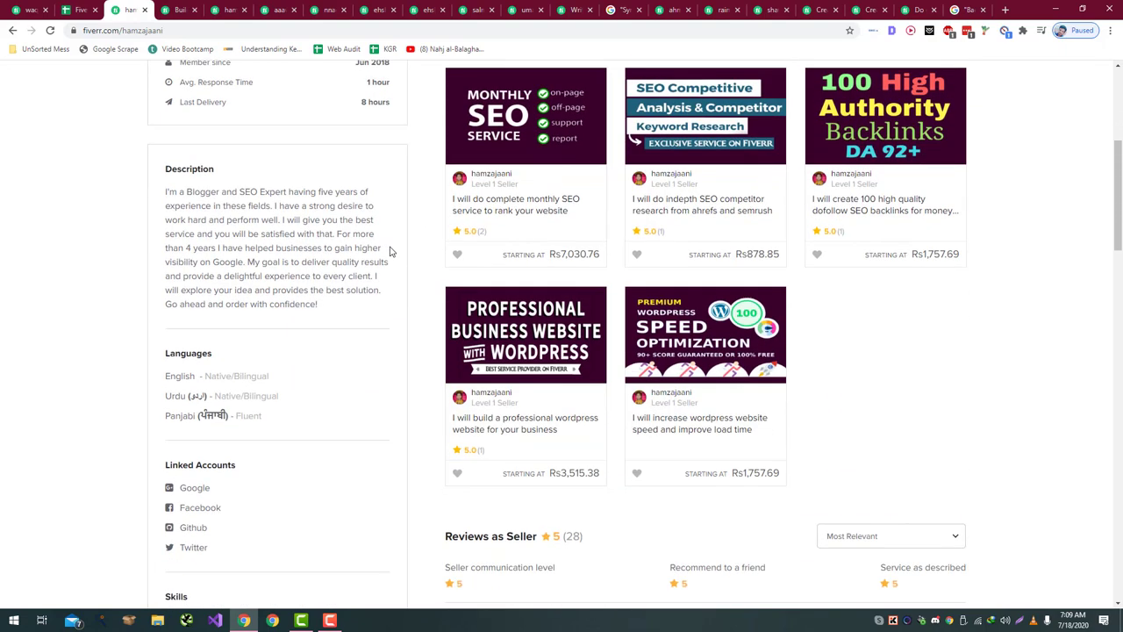
{"action": "scroll", "coordinate": [389, 249], "scroll_direction": "down", "scroll_amount": 3}
{"action": "scroll", "coordinate": [389, 248], "scroll_direction": "up", "scroll_amount": 7}
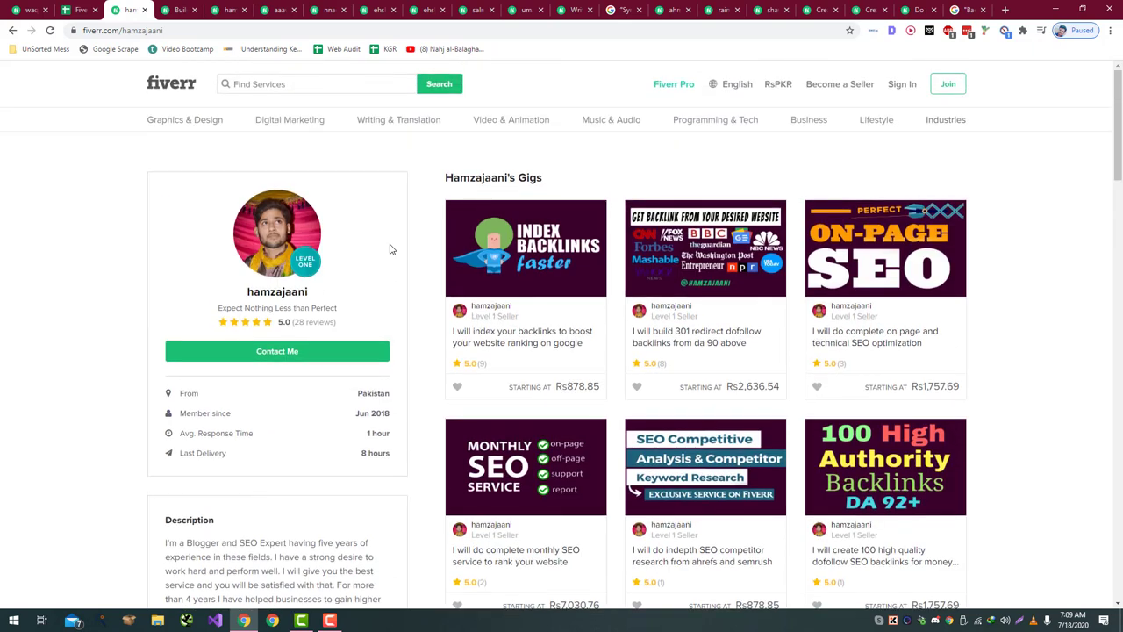
{"action": "left_click", "coordinate": [83, 8]}
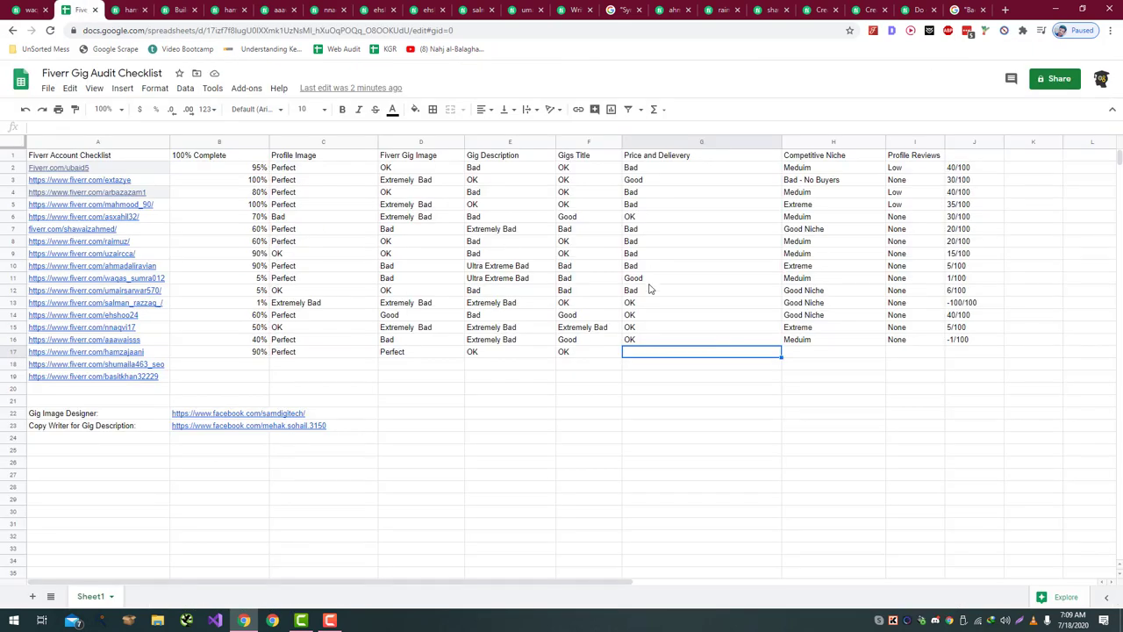
{"action": "key", "text": "ctrl+Tab"}
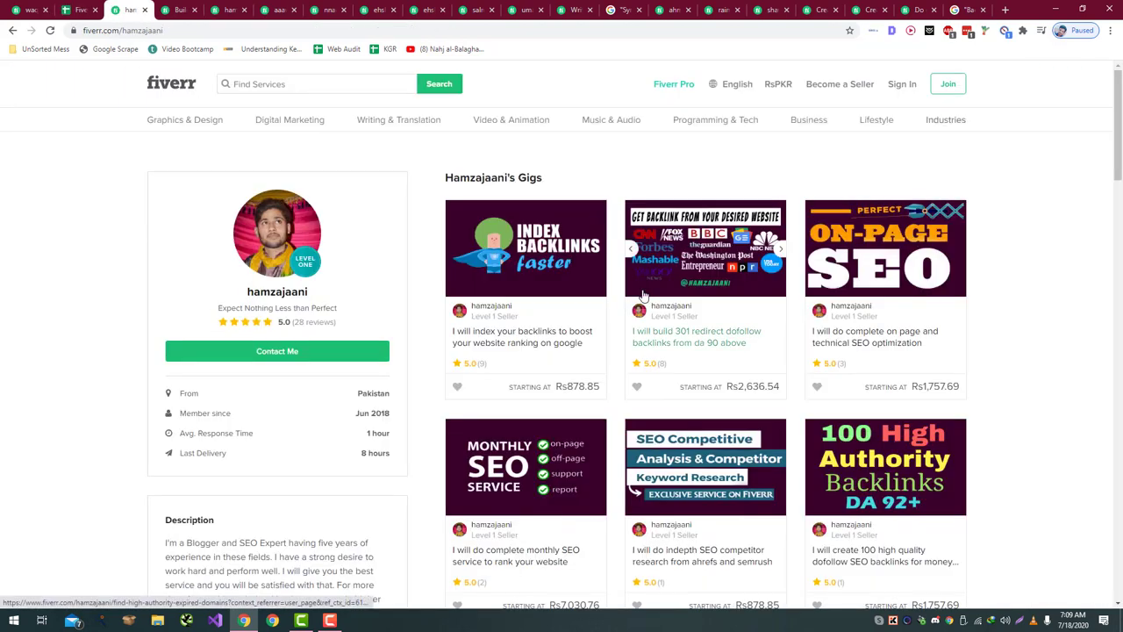
{"action": "scroll", "coordinate": [536, 339], "scroll_direction": "down", "scroll_amount": 2}
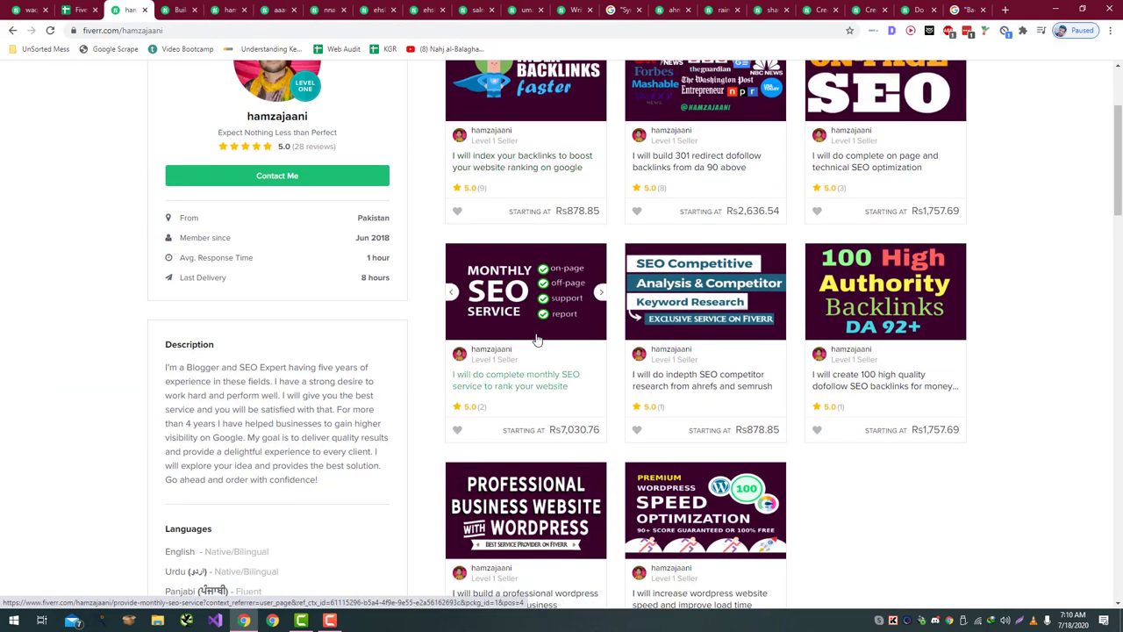
{"action": "left_click", "coordinate": [532, 158]}
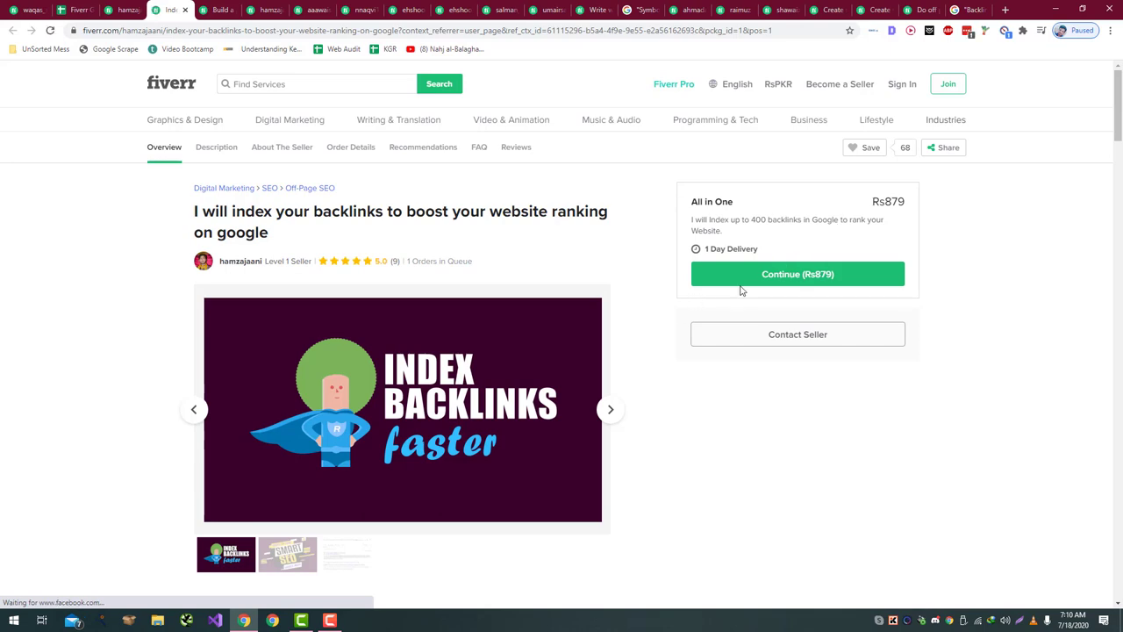
{"action": "key", "text": "ctrl+2"}
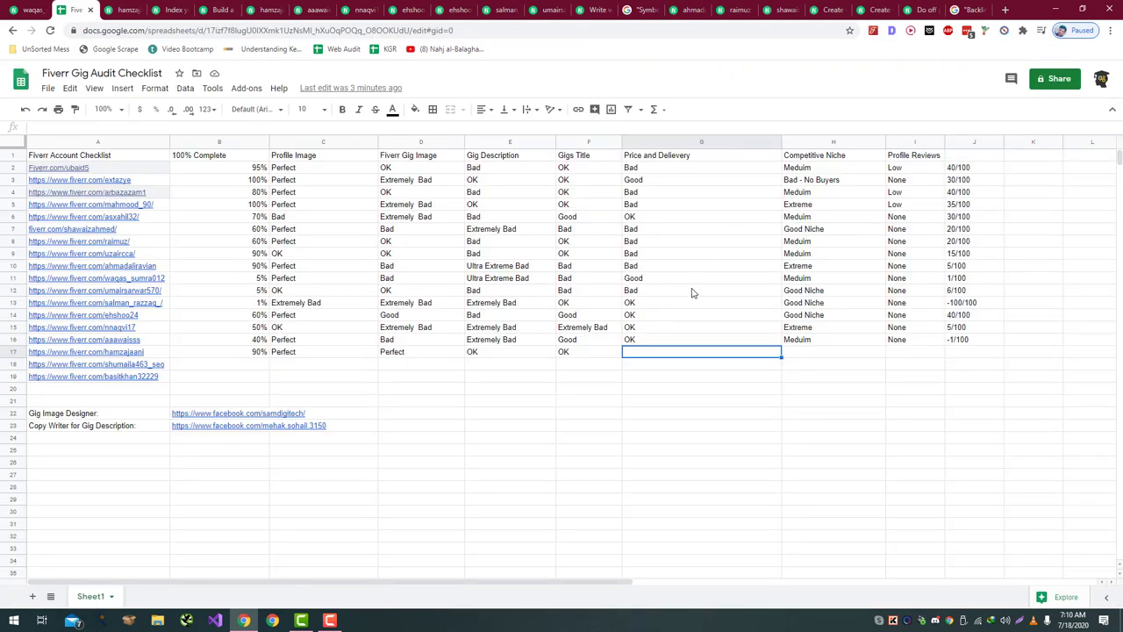
- Rate row 17's Price and Delivery as OK and correct H16 to Medium
{"action": "type", "text": "OK"}
{"action": "key", "text": "Tab"}
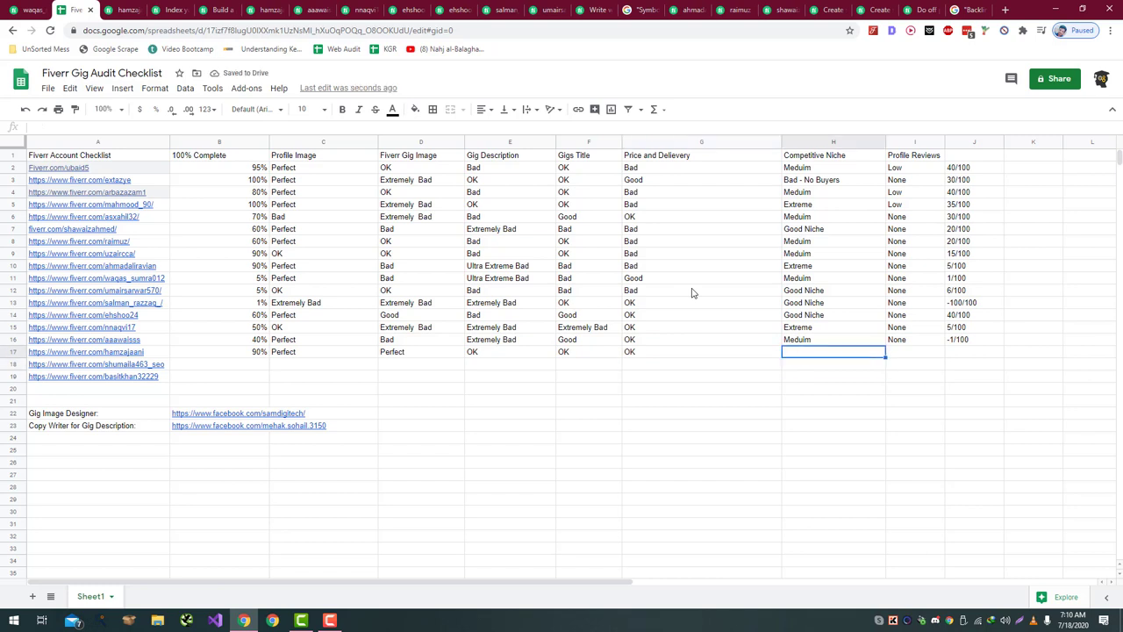
{"action": "key", "text": "Up"}
{"action": "type", "text": "Me"}
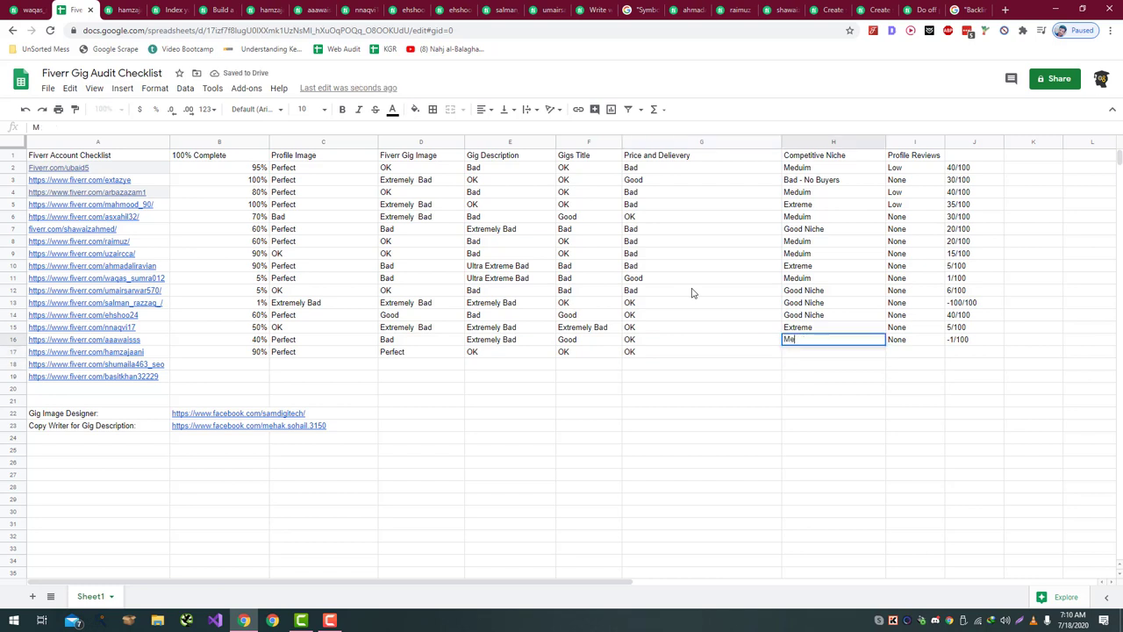
{"action": "type", "text": "dium"}
{"action": "key", "text": "Return"}
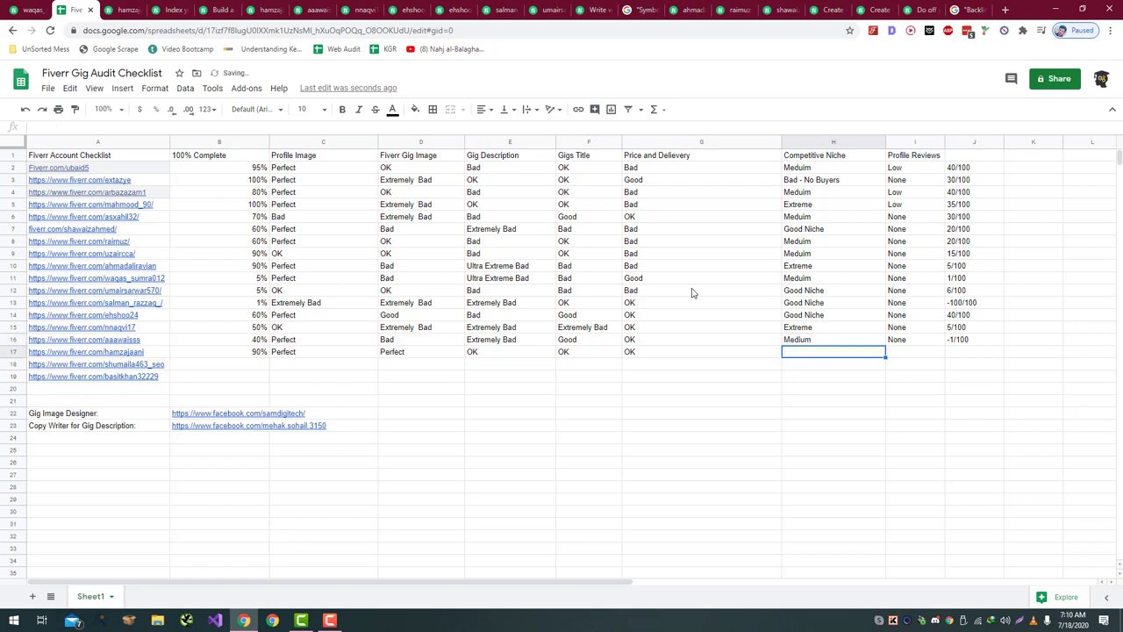
- Paste Medium over the remaining misspelled Meduim cells in Competitive Niche
{"action": "key", "text": "Up"}
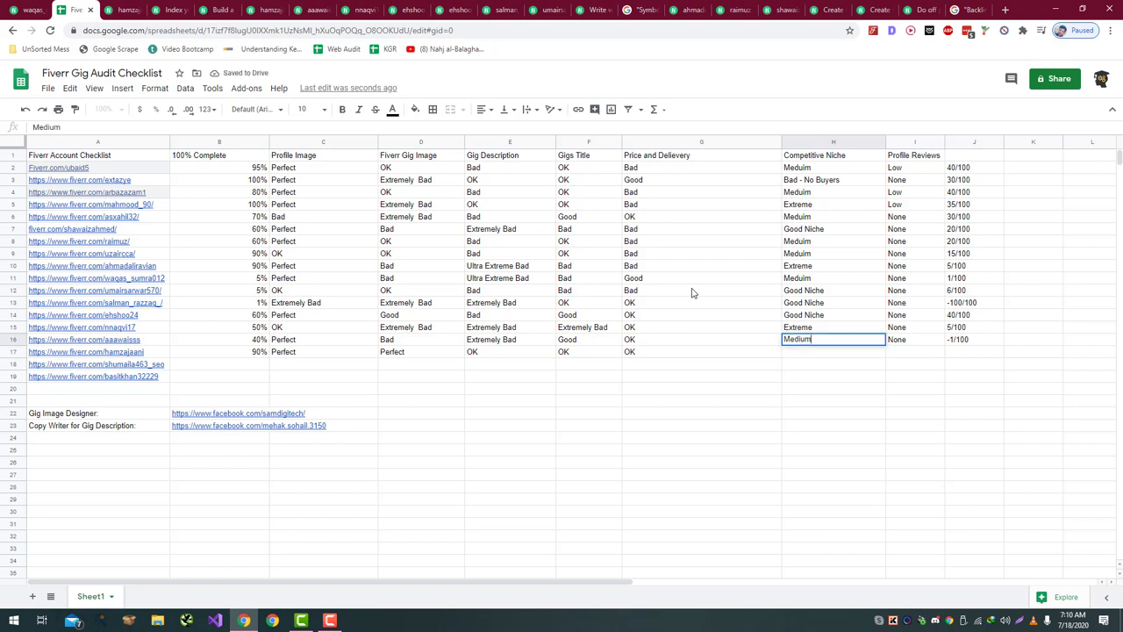
{"action": "key", "text": "Down"}
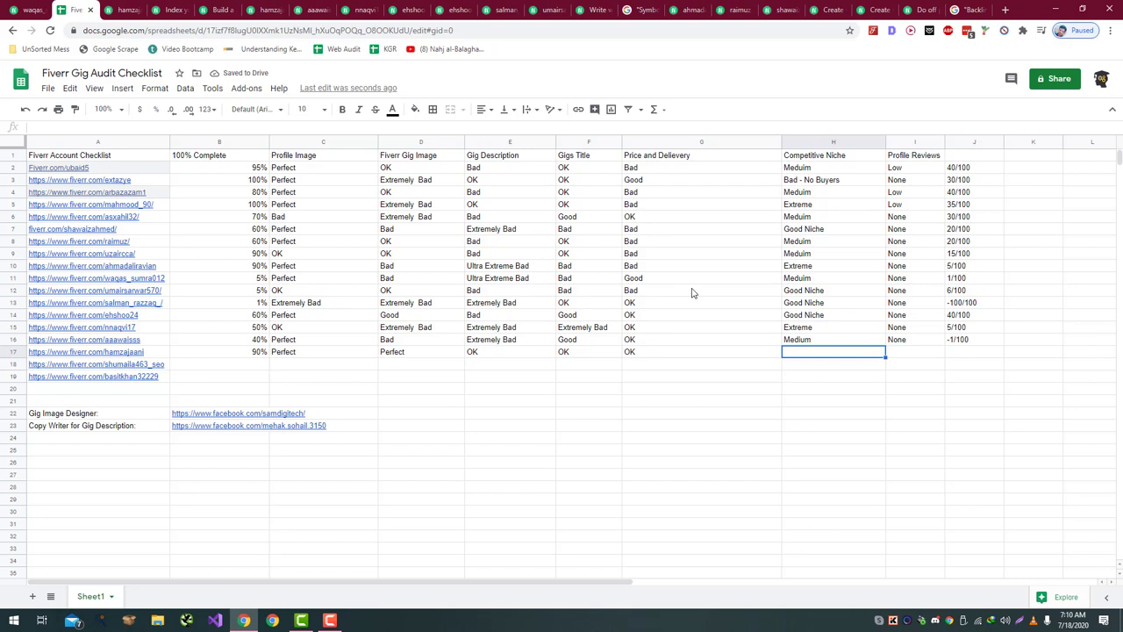
{"action": "type", "text": "Medium"}
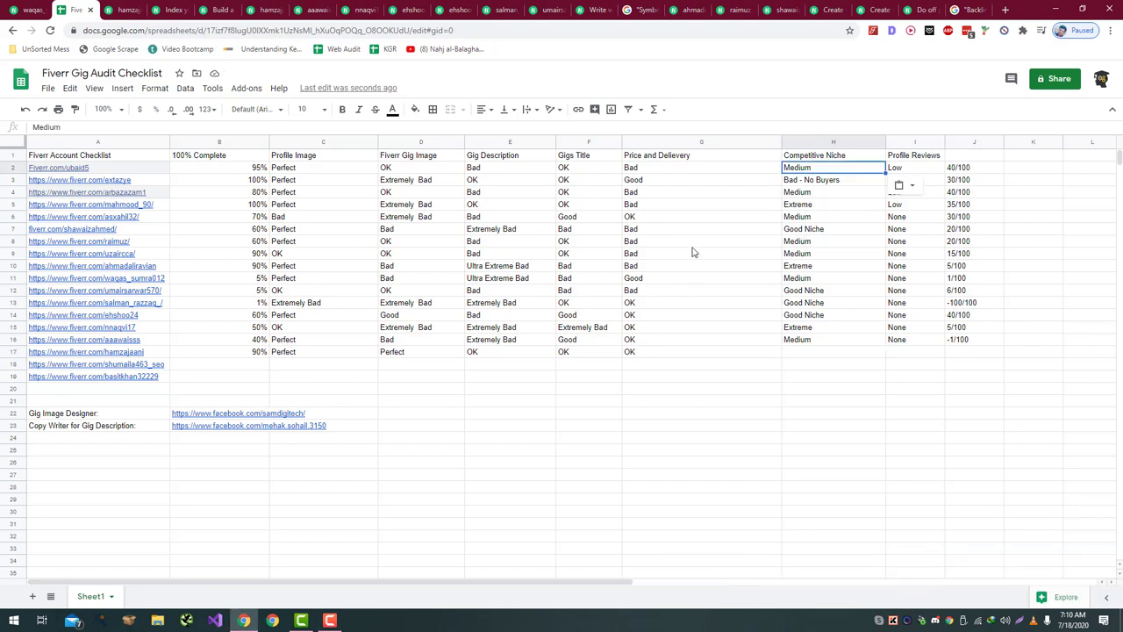
{"action": "left_click", "coordinate": [796, 352]}
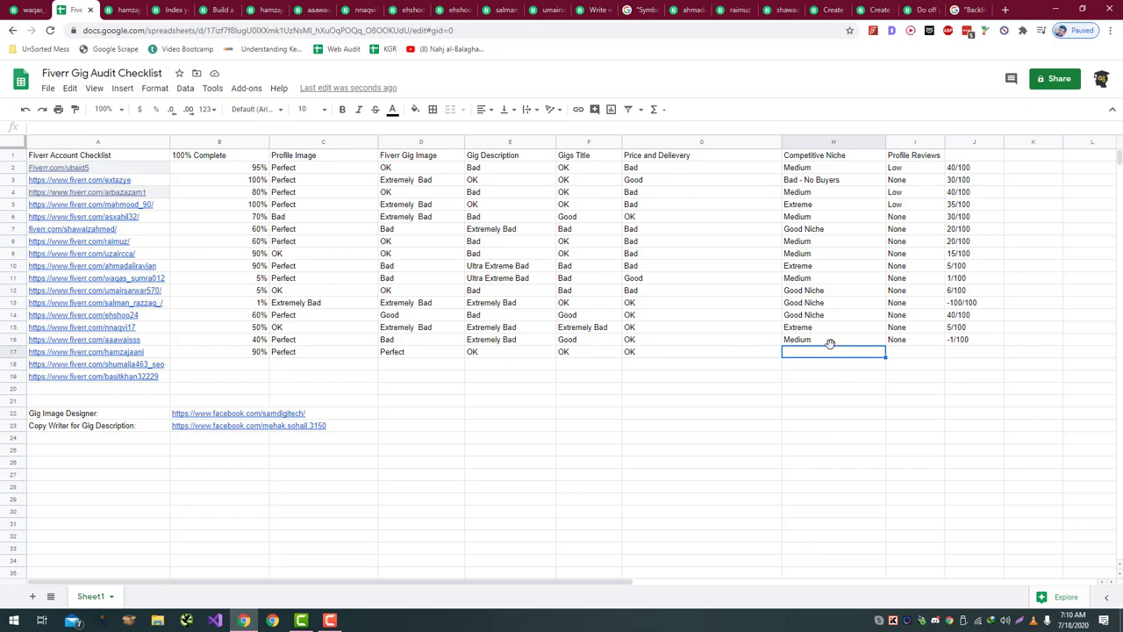
{"action": "key", "text": "ctrl+Tab"}
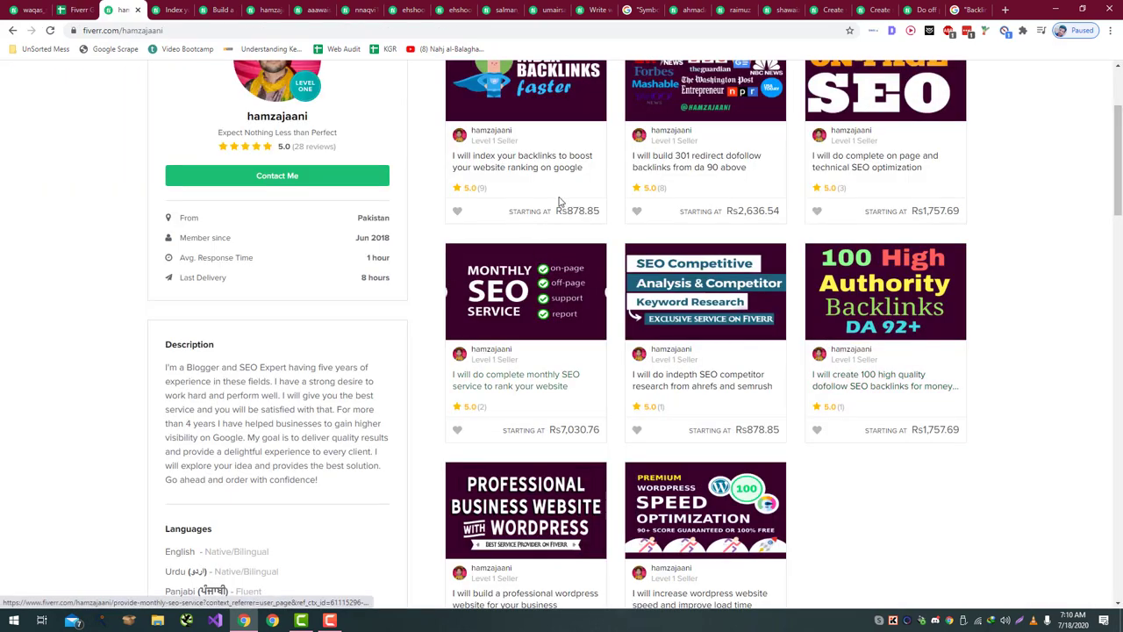
- Search Fiverr for 'index your backlinks', taken from the gig title, to gauge competition
{"action": "left_click", "coordinate": [561, 168]}
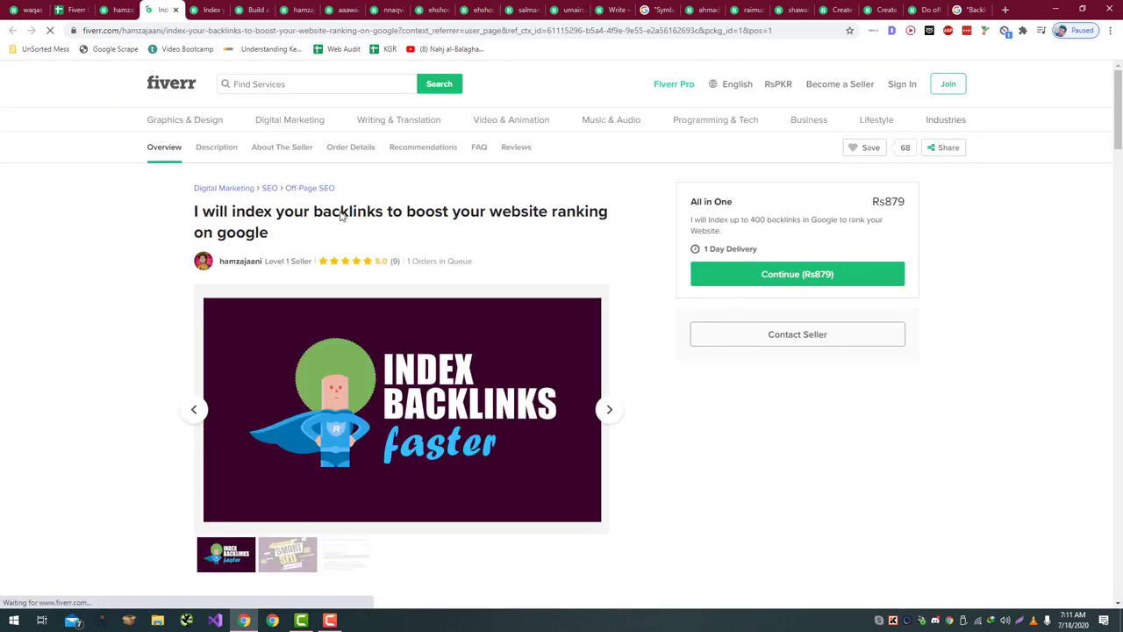
{"action": "left_click_drag", "start_coordinate": [323, 215], "coordinate": [233, 215]}
{"action": "key", "text": "ctrl+c"}
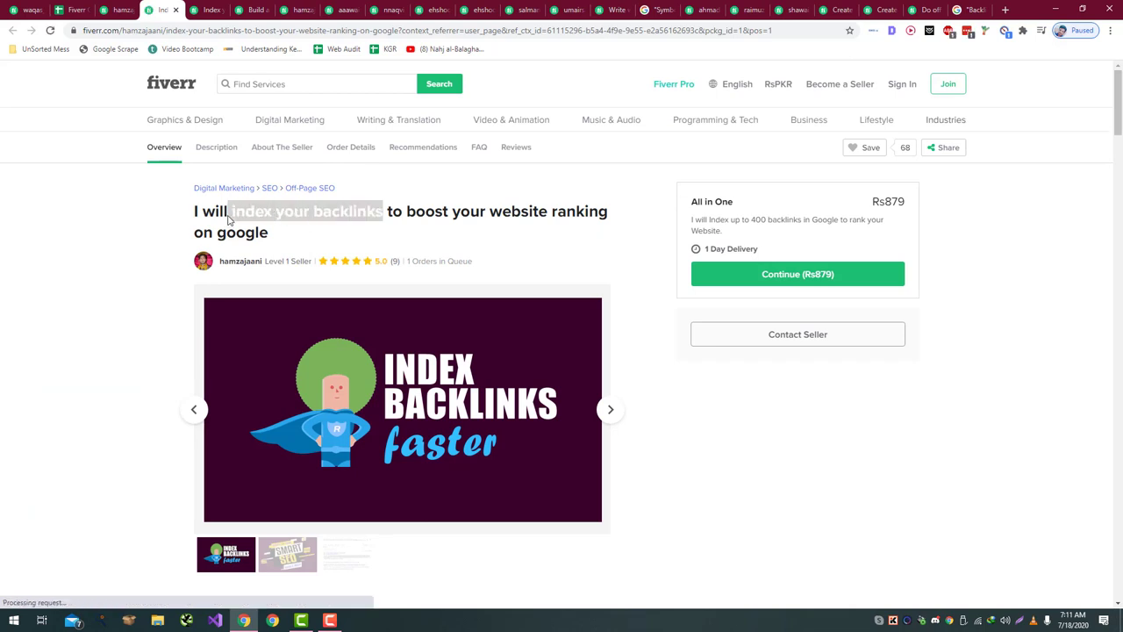
{"action": "left_click", "coordinate": [275, 79]}
{"action": "key", "text": "ctrl+v"}
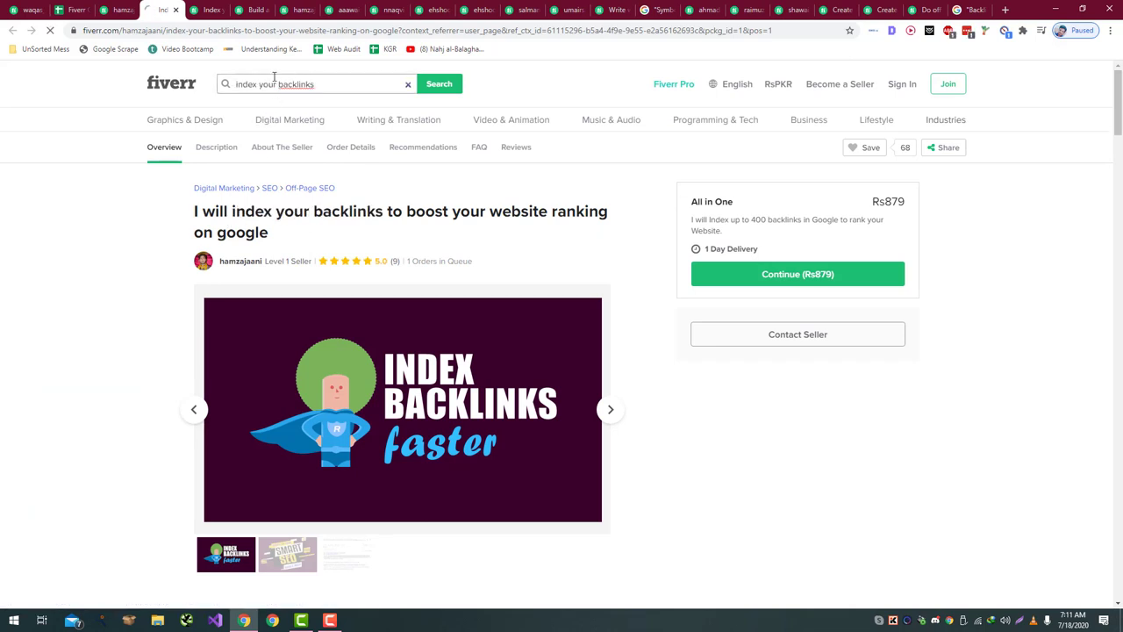
{"action": "key", "text": "Return"}
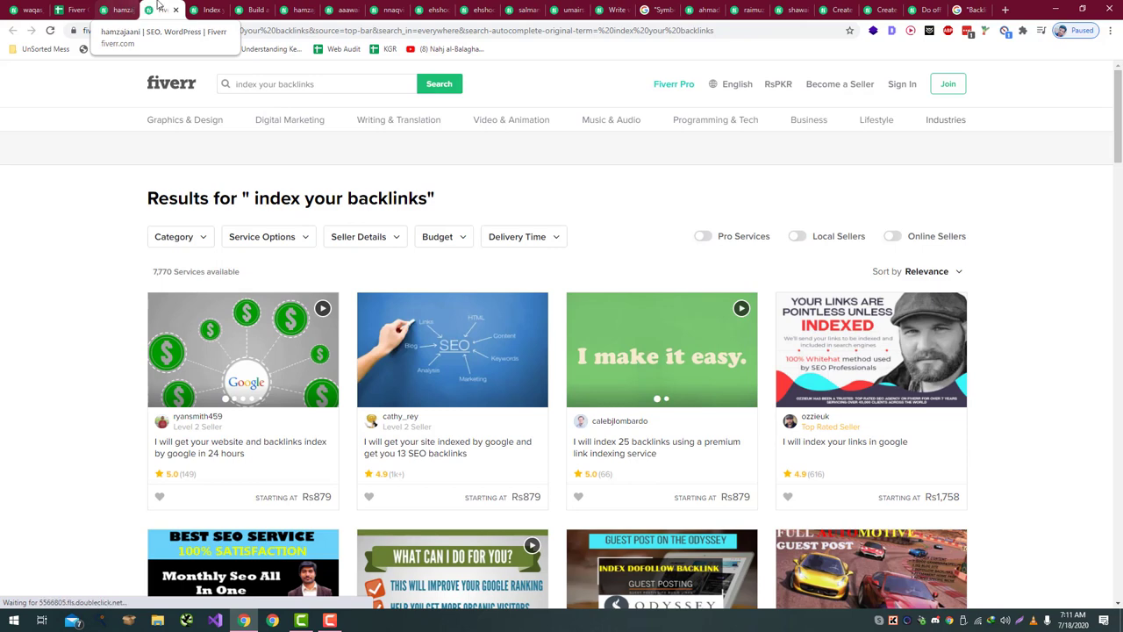
{"action": "left_click_drag", "start_coordinate": [163, 9], "coordinate": [112, 5]}
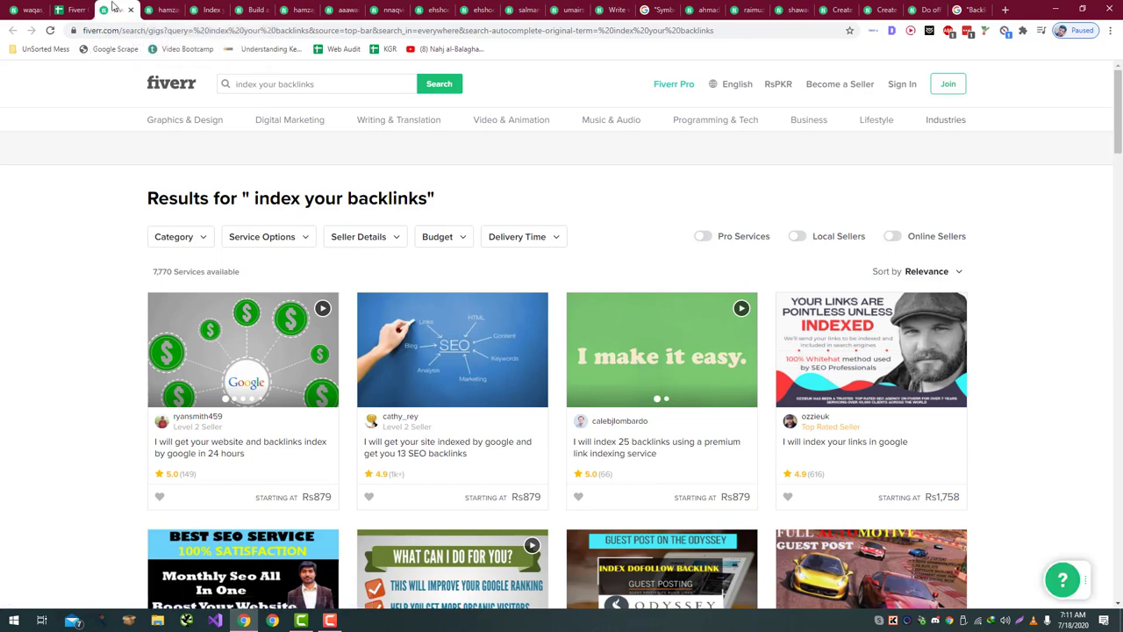
{"action": "key", "text": "ctrl+shift+Tab"}
- Enter Medium as row 17's competitive niche after checking the search results
{"action": "type", "text": "Me"}
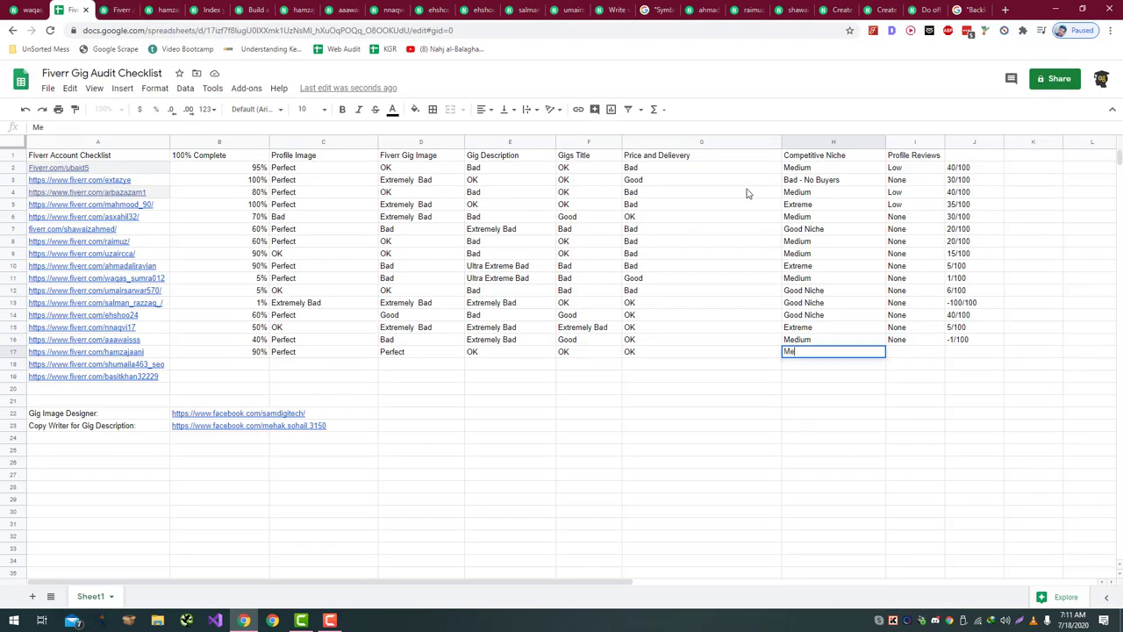
{"action": "key", "text": "Return"}
{"action": "key", "text": "ctrl+Tab"}
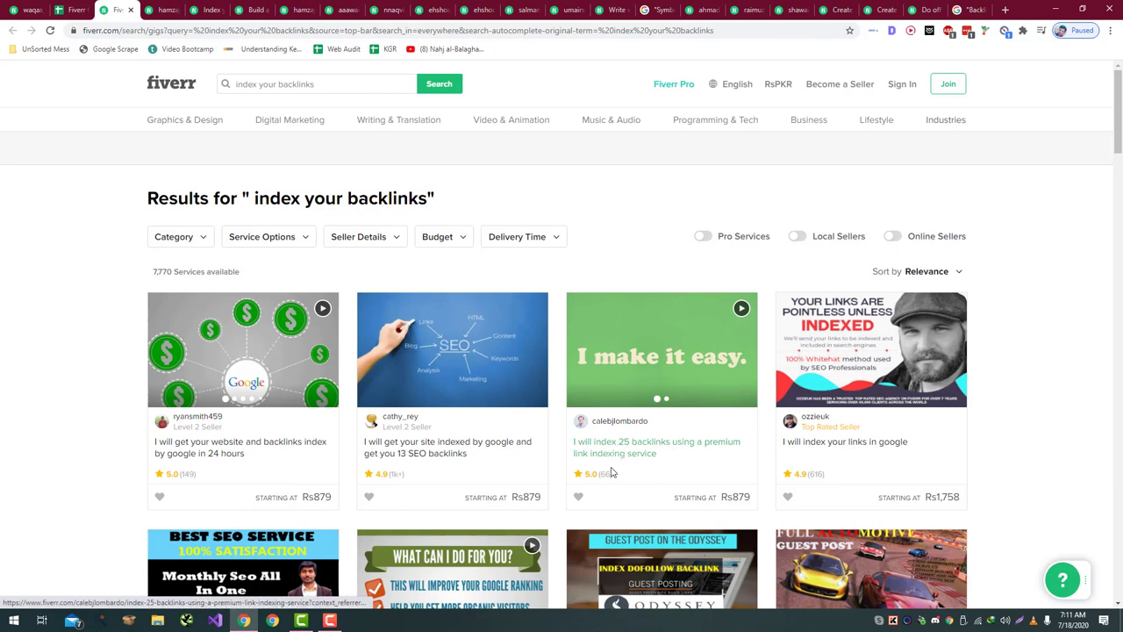
{"action": "key", "text": "ctrl+shift+Tab"}
{"action": "left_click", "coordinate": [929, 353]}
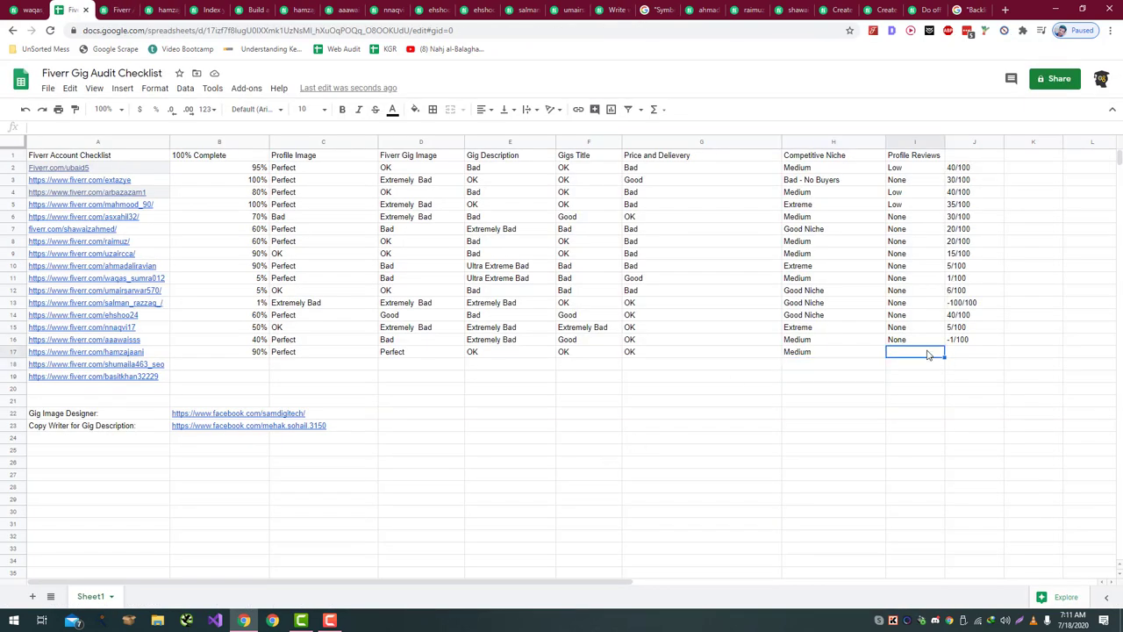
{"action": "key", "text": "ctrl+Tab"}
{"action": "key", "text": "ctrl+shift+Tab"}
{"action": "key", "text": "ctrl+Tab"}
{"action": "left_click", "coordinate": [61, 10]}
- Rate row 17's profile reviews as Good and score it 70/100
{"action": "type", "text": "Good"}
{"action": "key", "text": "Tab"}
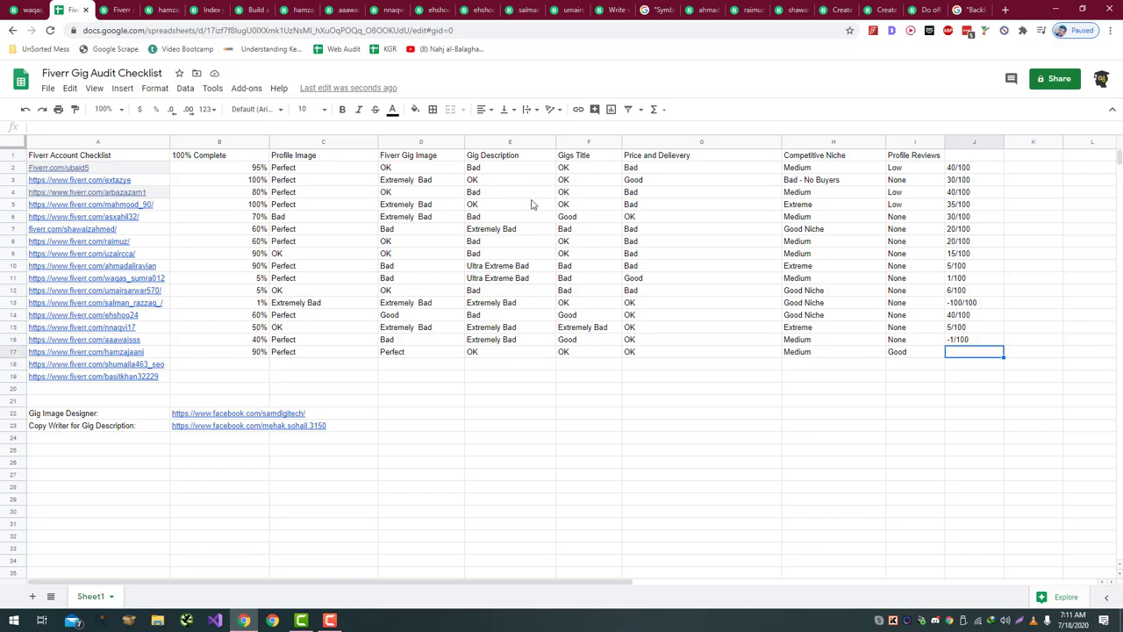
{"action": "type", "text": "70/100"}
{"action": "key", "text": "Return"}
{"action": "key", "text": "Left"}
{"action": "key", "text": "Left"}
{"action": "key", "text": "Left"}
{"action": "key", "text": "Left"}
{"action": "key", "text": "Left"}
{"action": "key", "text": "Left"}
{"action": "key", "text": "Left"}
{"action": "key", "text": "Left"}
{"action": "key", "text": "Left"}
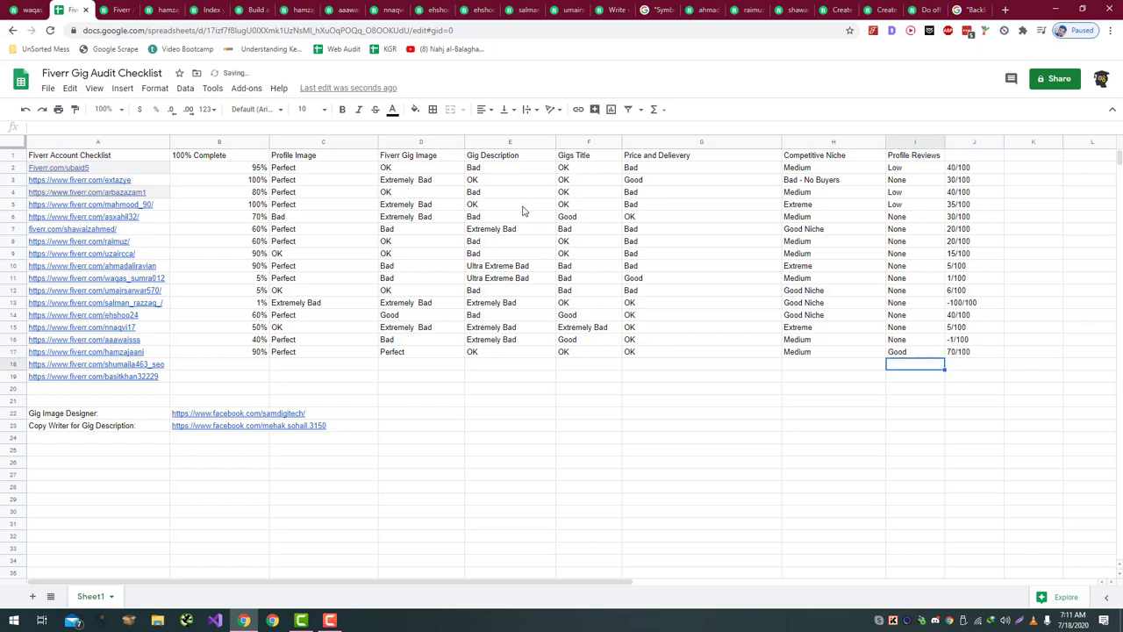
{"action": "left_click", "coordinate": [123, 10]}
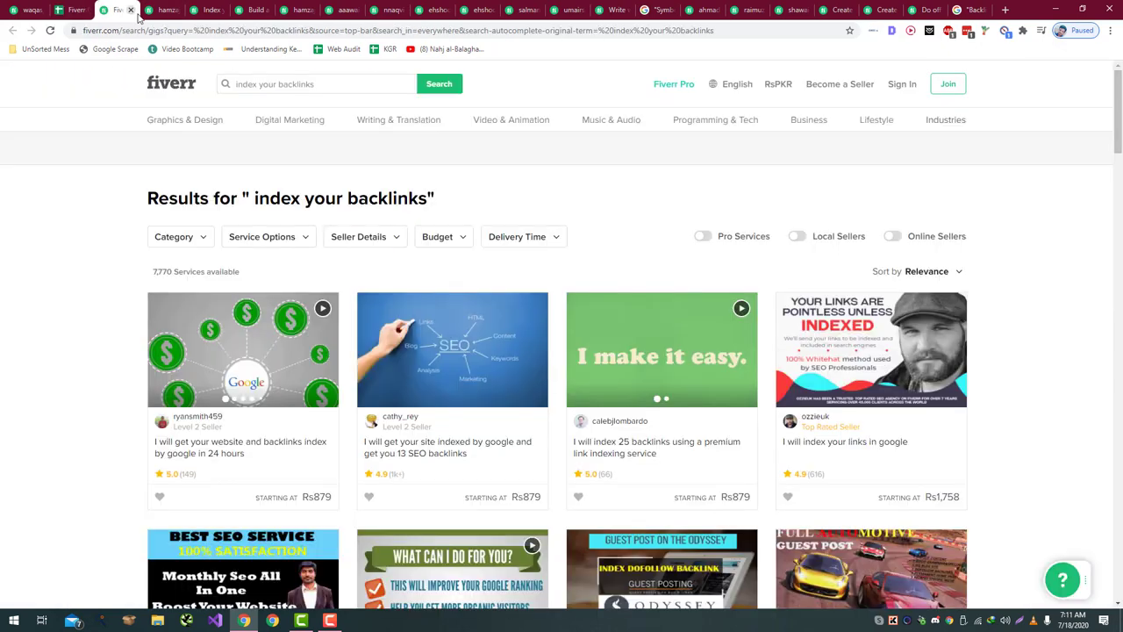
- Open the next seller's Fiverr profile from the pasted profile link
{"action": "key", "text": "ctrl+l"}
{"action": "type", "text": "https://www.fiverr.com/shumaila463_seo"}
{"action": "key", "text": "Return"}
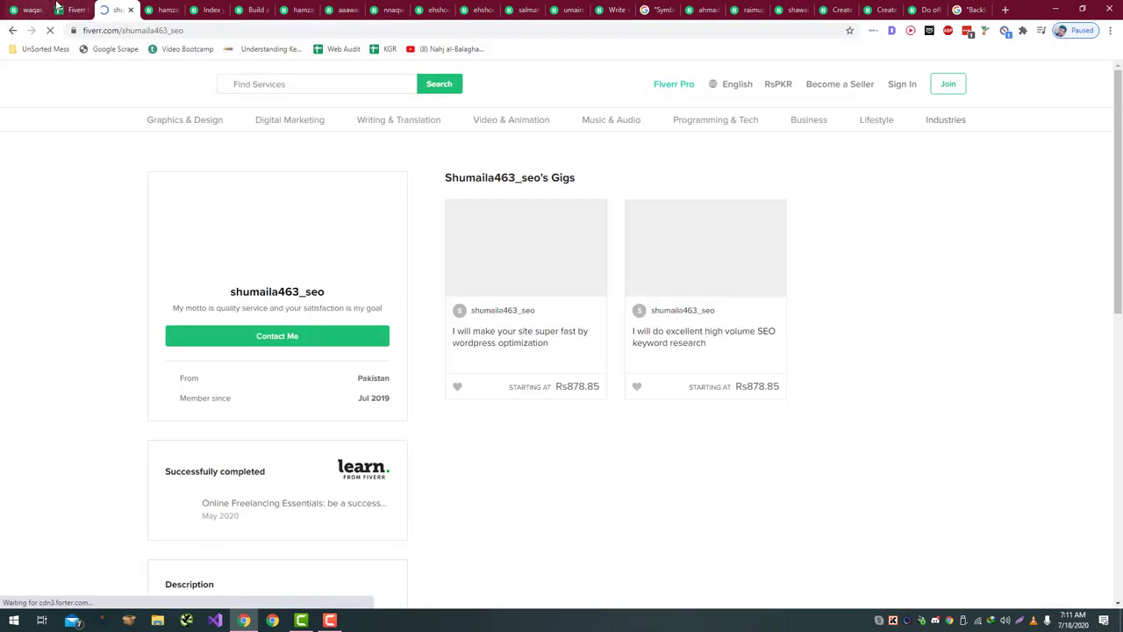
{"action": "scroll", "coordinate": [396, 256], "scroll_direction": "down", "scroll_amount": 2}
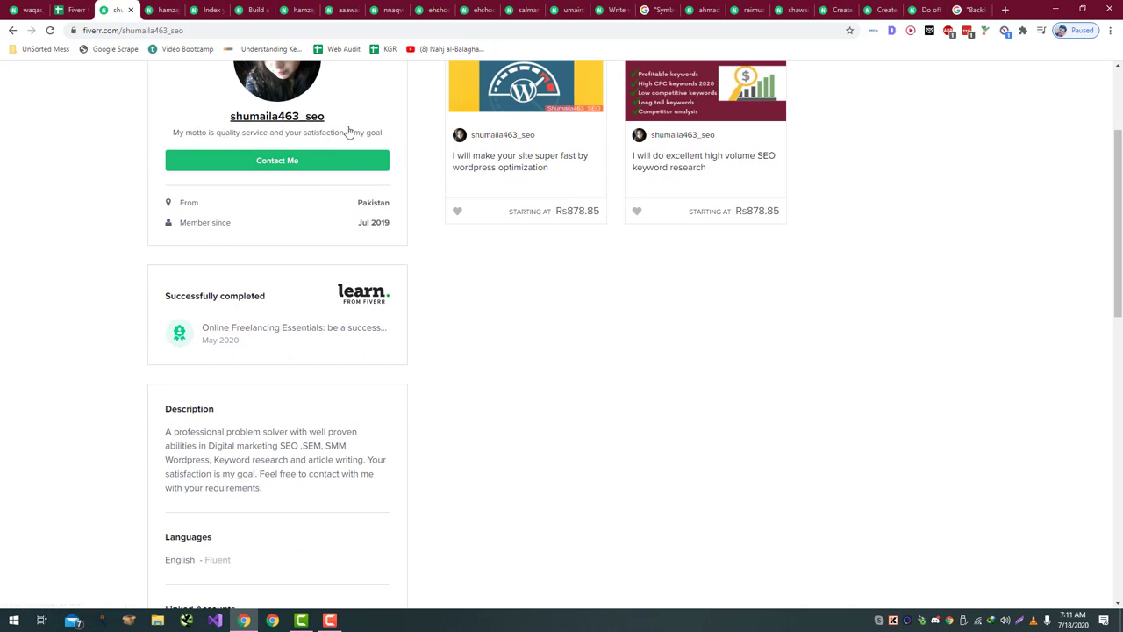
{"action": "scroll", "coordinate": [374, 132], "scroll_direction": "down", "scroll_amount": 2}
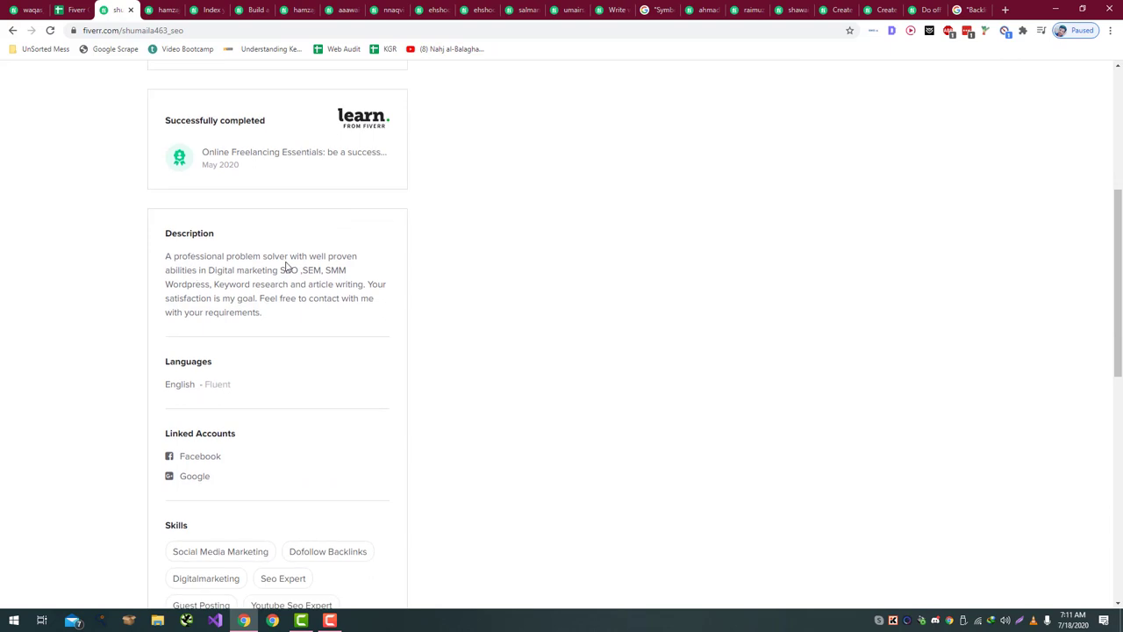
- Read the seller's description, highlighting its SEO, SEM, SMM, WordPress and keyword research skills
{"action": "double_click", "coordinate": [330, 256]}
{"action": "left_click_drag", "start_coordinate": [165, 271], "coordinate": [266, 271]}
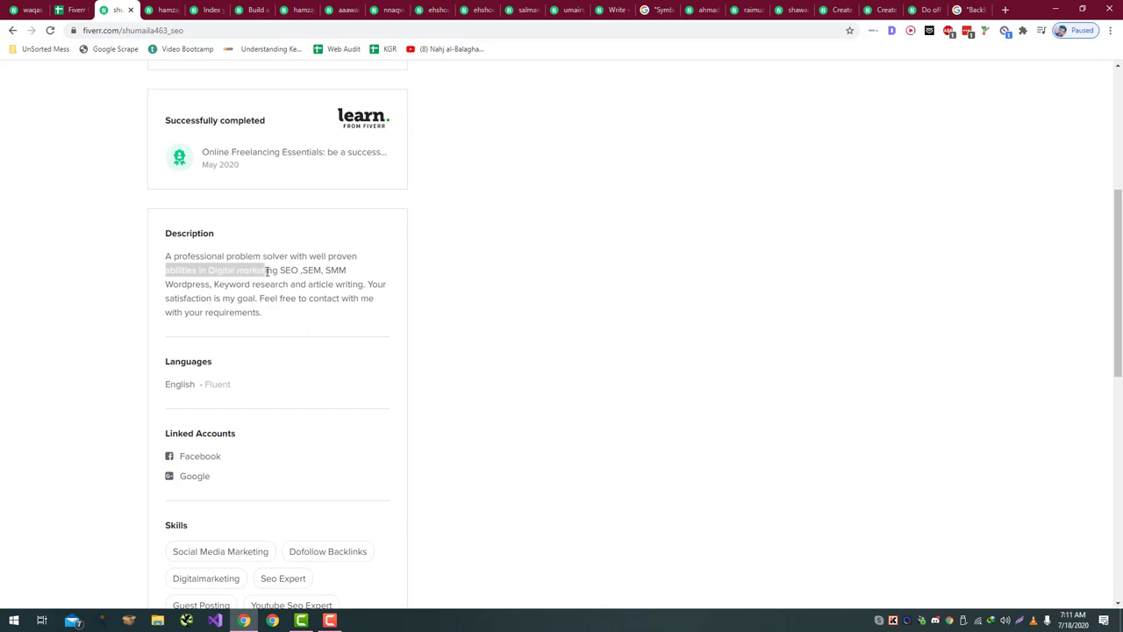
{"action": "left_click", "coordinate": [279, 271]}
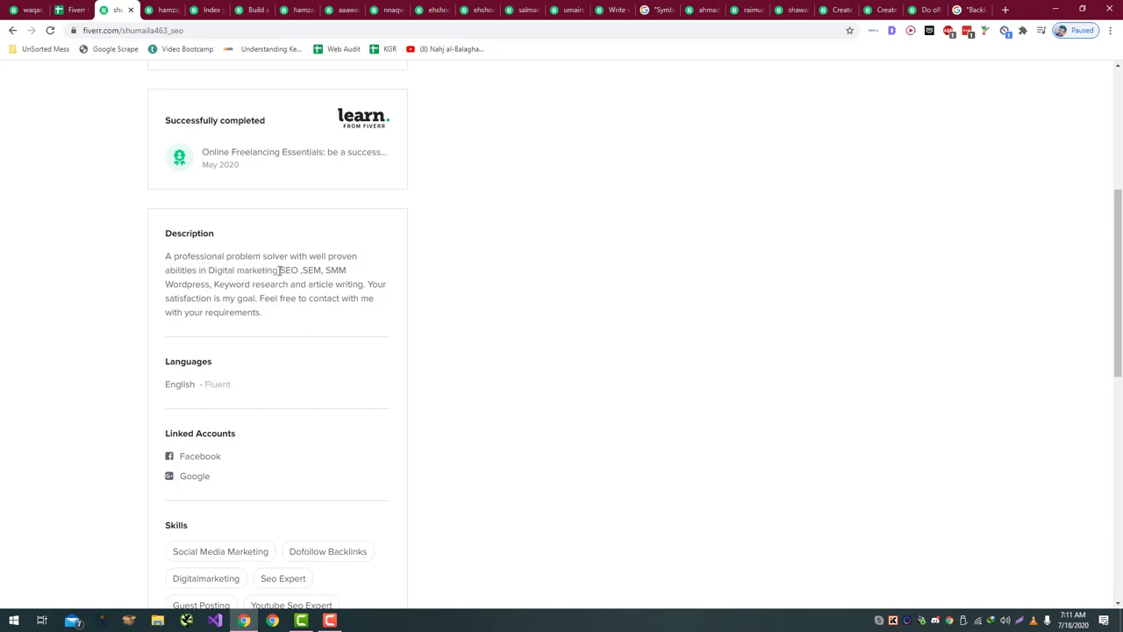
{"action": "triple_click", "coordinate": [279, 270]}
{"action": "left_click", "coordinate": [338, 271]}
{"action": "mouse_move", "coordinate": [346, 271]}
{"action": "left_mouse_down"}
{"action": "mouse_move", "coordinate": [292, 268]}
{"action": "mouse_move", "coordinate": [336, 281]}
{"action": "left_mouse_up"}
{"action": "left_click", "coordinate": [336, 281]}
{"action": "double_click", "coordinate": [334, 279]}
{"action": "left_click_drag", "start_coordinate": [165, 284], "coordinate": [358, 284]}
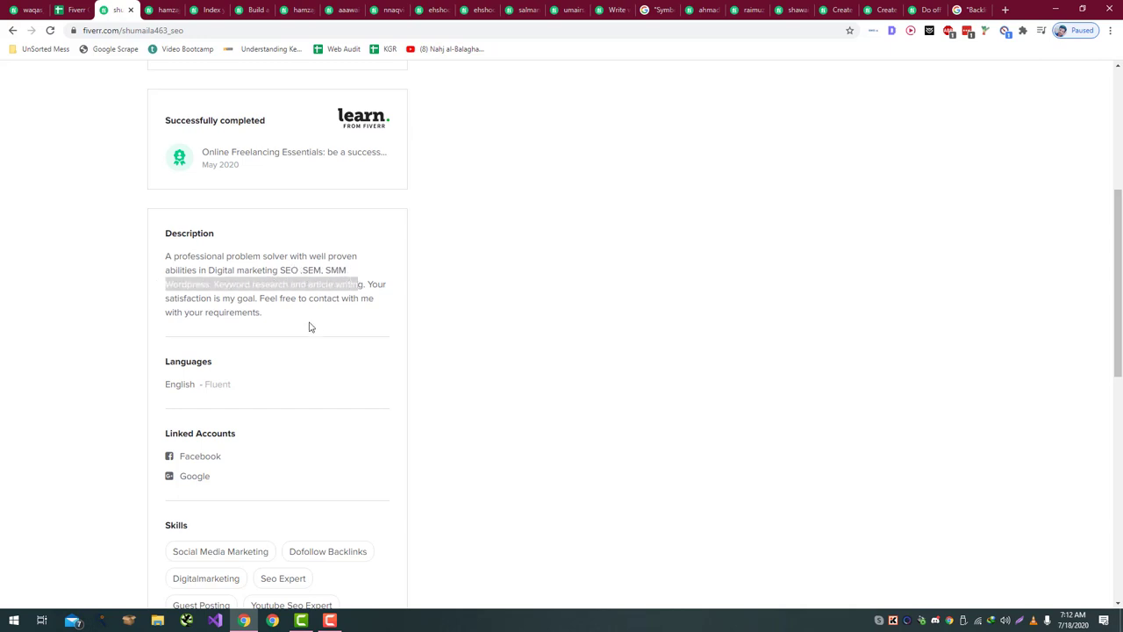
{"action": "left_click_drag", "start_coordinate": [309, 326], "coordinate": [255, 299]}
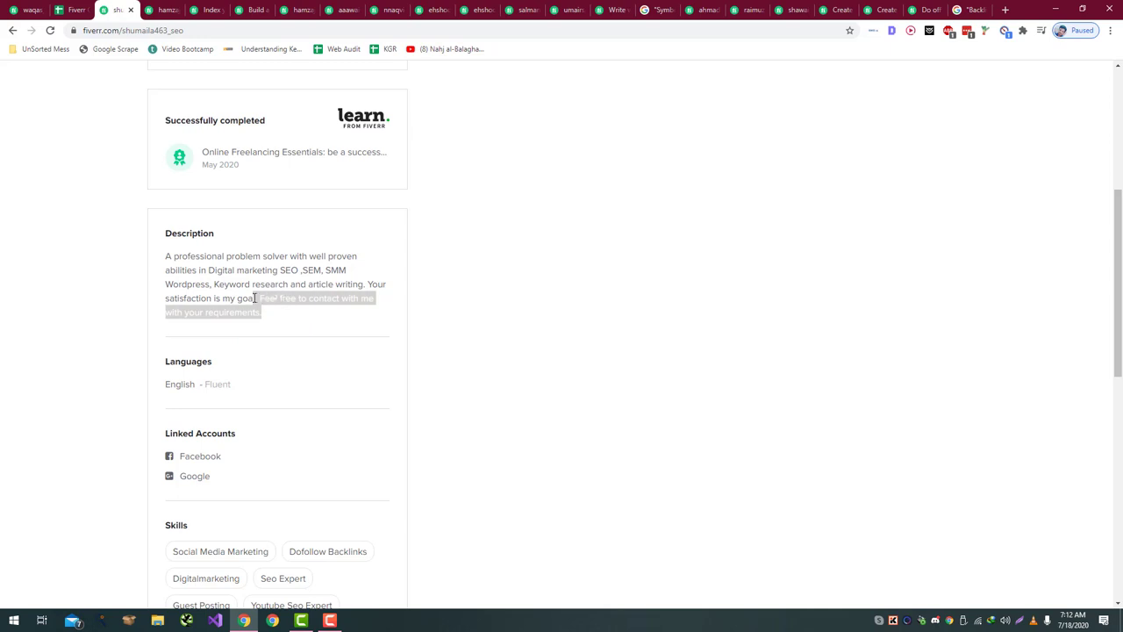
{"action": "left_click", "coordinate": [311, 322]}
{"action": "left_click_drag", "start_coordinate": [226, 256], "coordinate": [316, 334]}
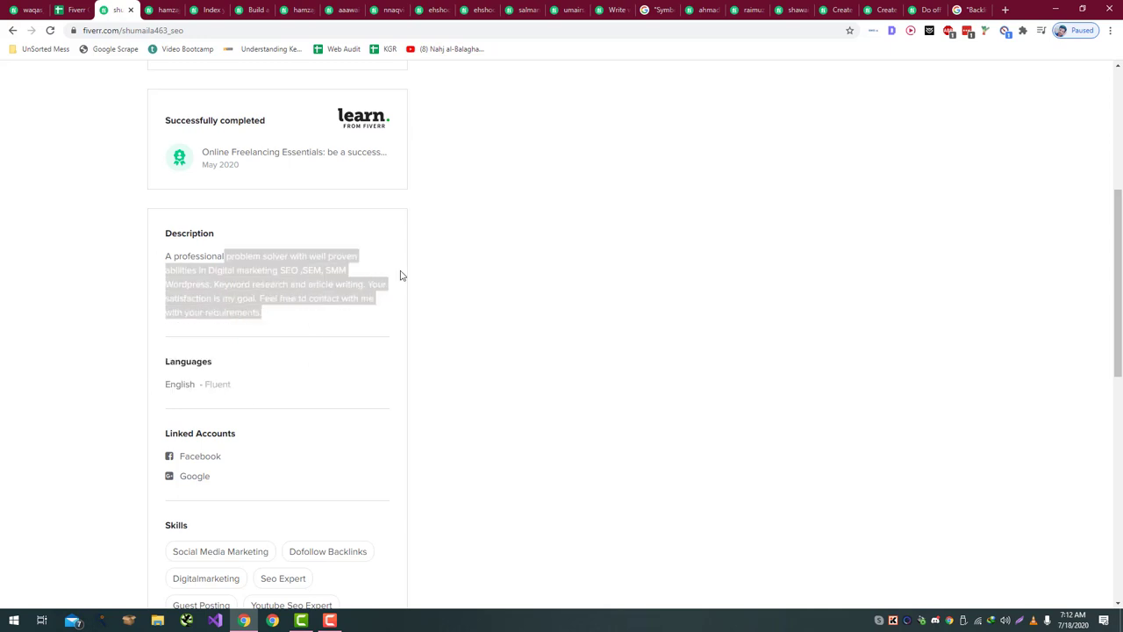
- Scroll through the profile's skills and highlight the seller's motto line
{"action": "scroll", "coordinate": [390, 281], "scroll_direction": "down", "scroll_amount": 3}
{"action": "scroll", "coordinate": [383, 297], "scroll_direction": "up", "scroll_amount": 2}
{"action": "scroll", "coordinate": [373, 299], "scroll_direction": "down", "scroll_amount": 2}
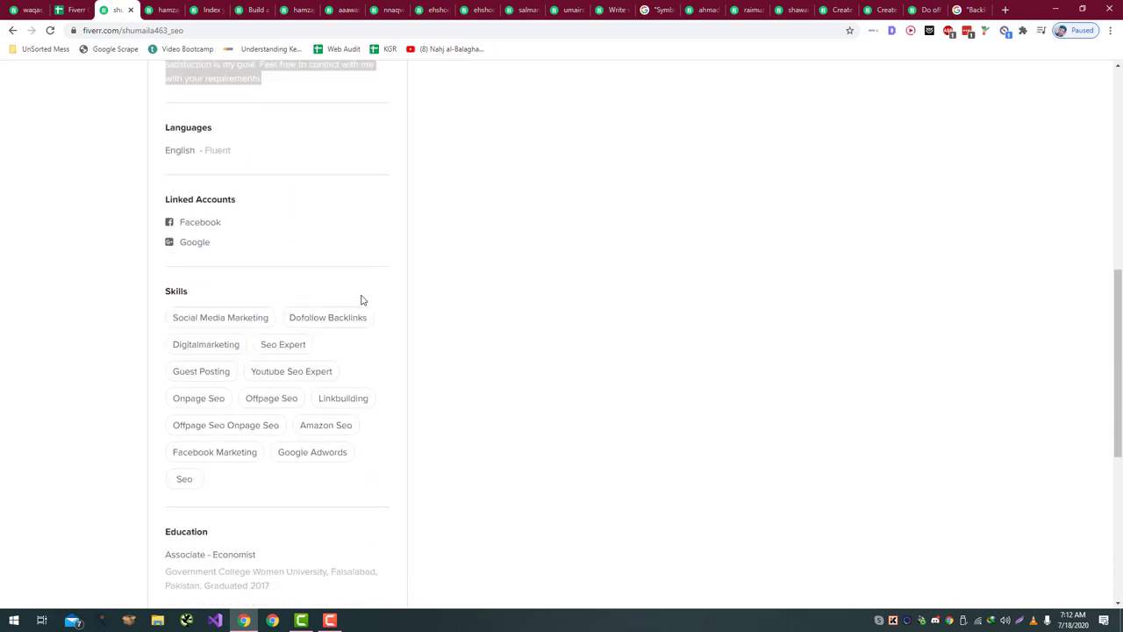
{"action": "left_click", "coordinate": [198, 165]}
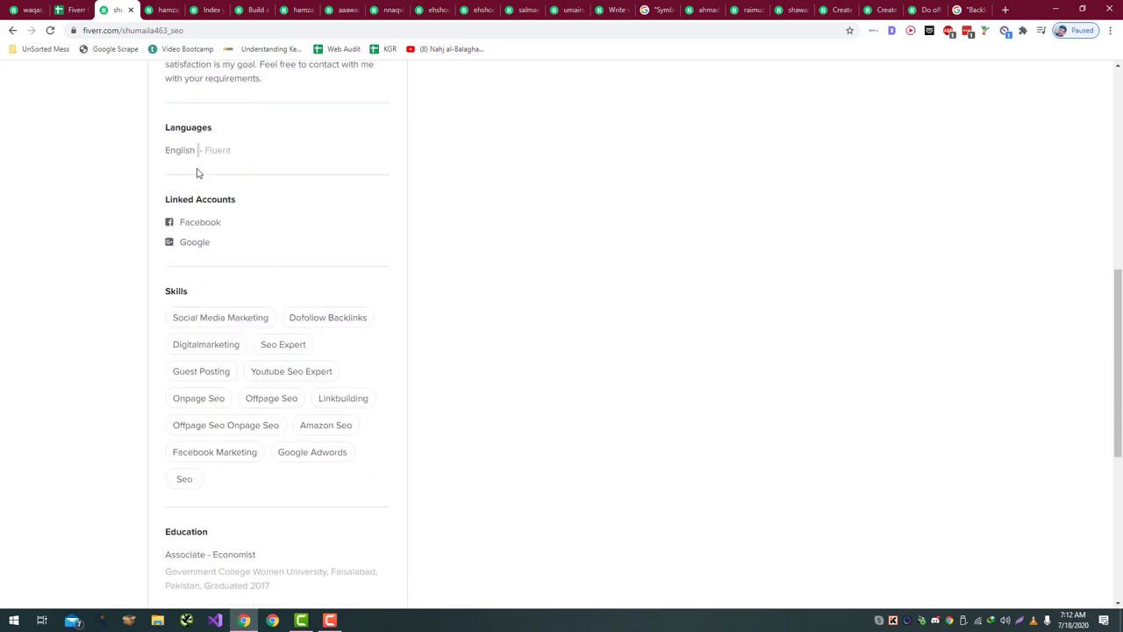
{"action": "scroll", "coordinate": [197, 173], "scroll_direction": "down", "scroll_amount": 4}
{"action": "scroll", "coordinate": [406, 321], "scroll_direction": "up", "scroll_amount": 3}
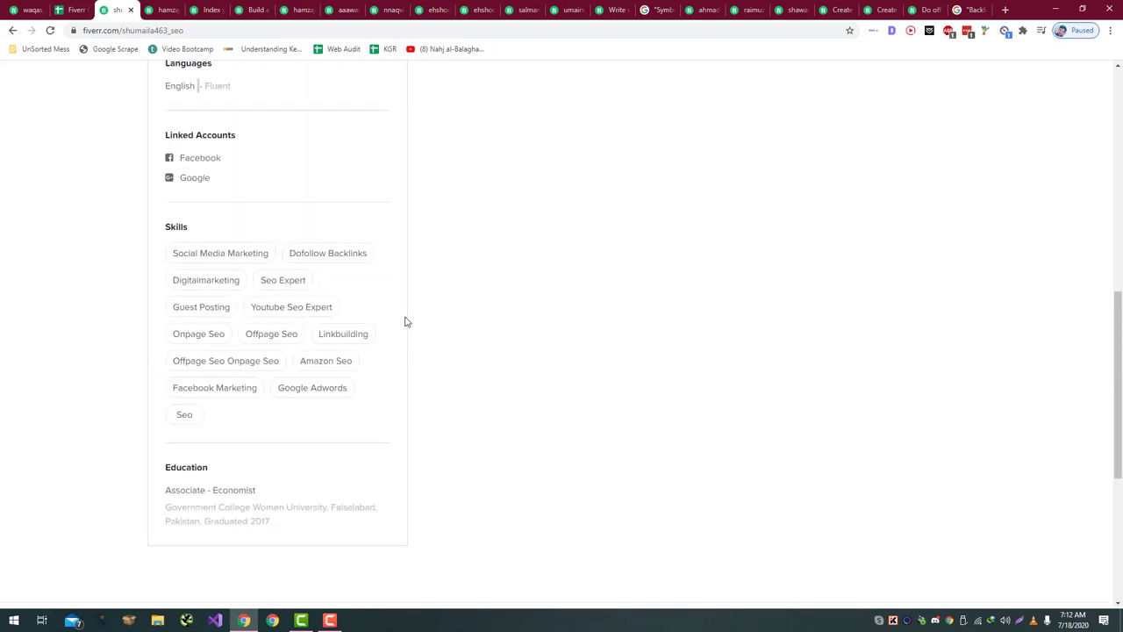
{"action": "scroll", "coordinate": [406, 321], "scroll_direction": "up", "scroll_amount": 8}
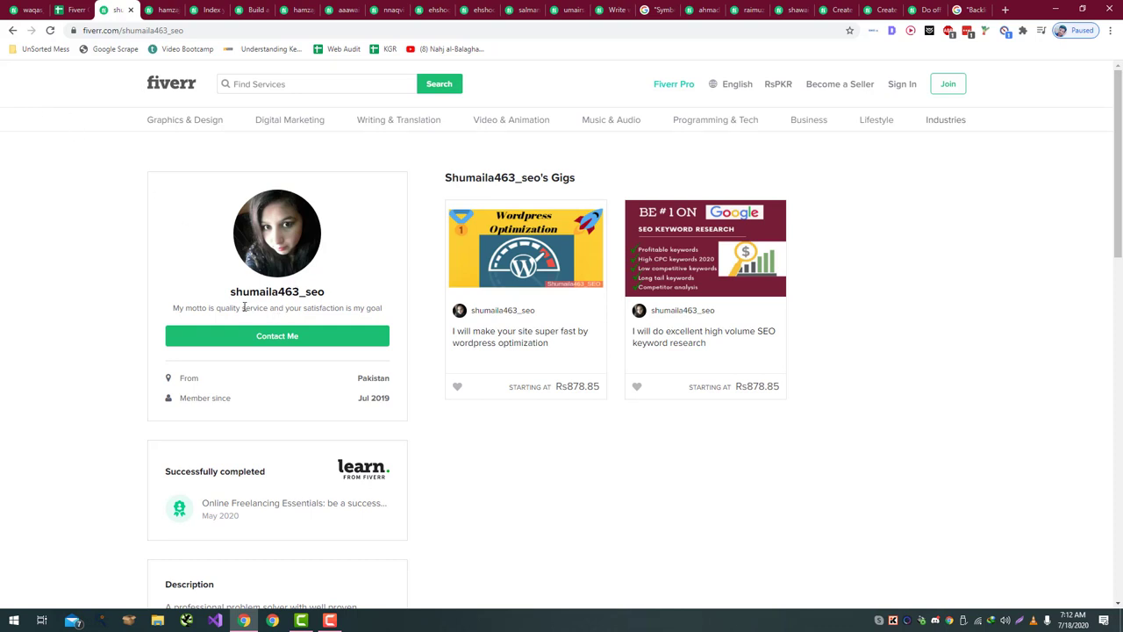
{"action": "left_click_drag", "start_coordinate": [268, 307], "coordinate": [387, 315]}
{"action": "left_click", "coordinate": [172, 310]}
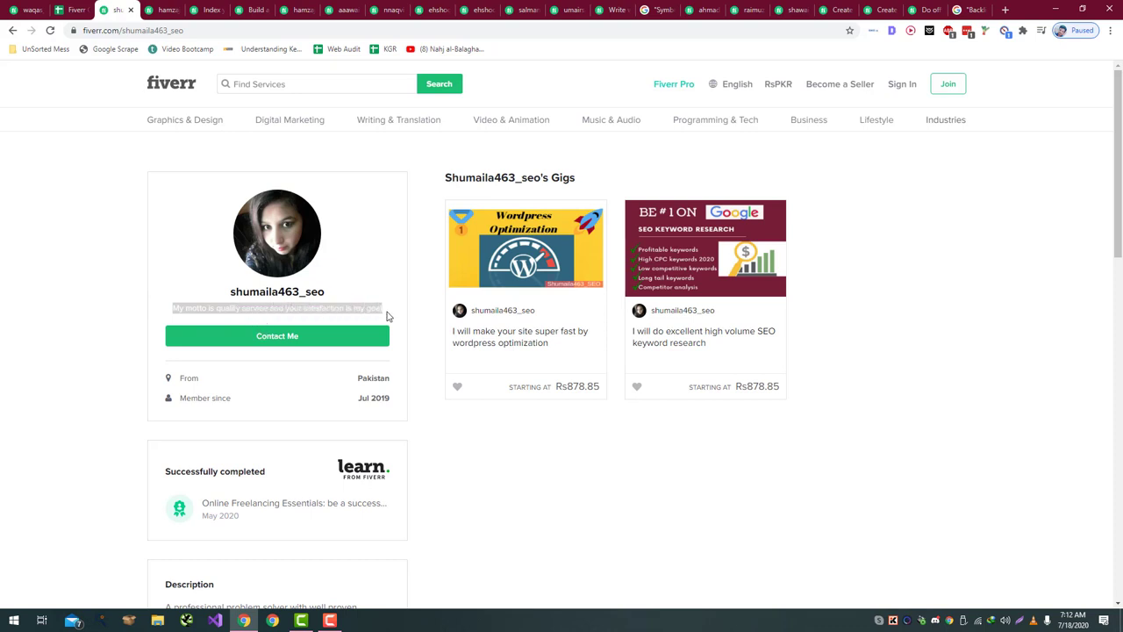
{"action": "left_click", "coordinate": [387, 316]}
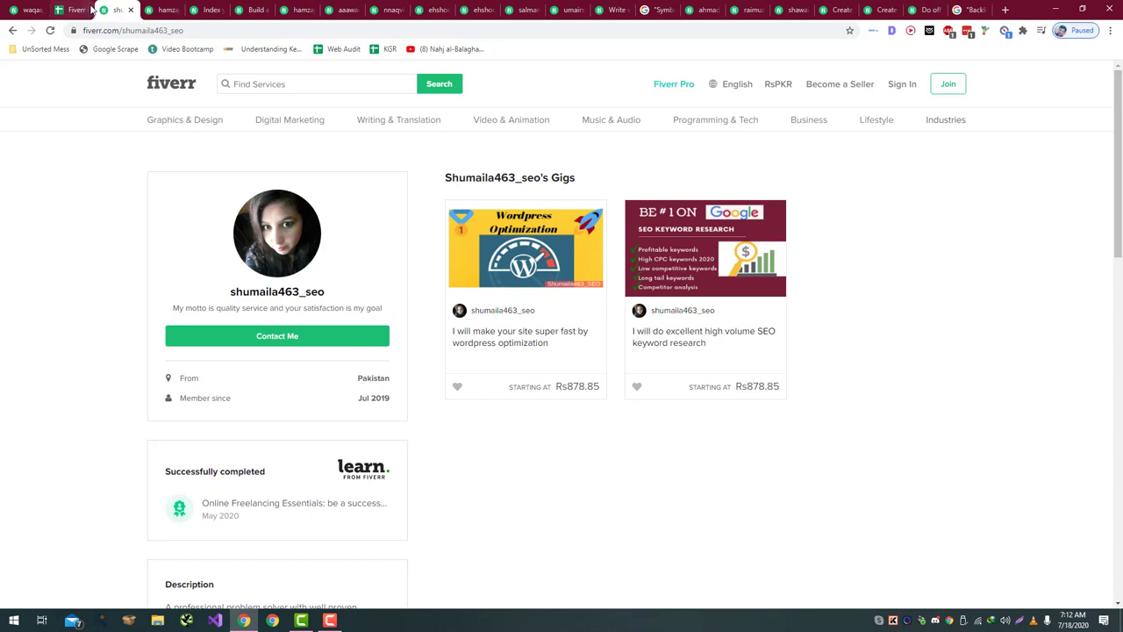
- Open the WordPress speed optimization gig in a new tab and highlight its title
{"action": "left_click", "coordinate": [509, 344]}
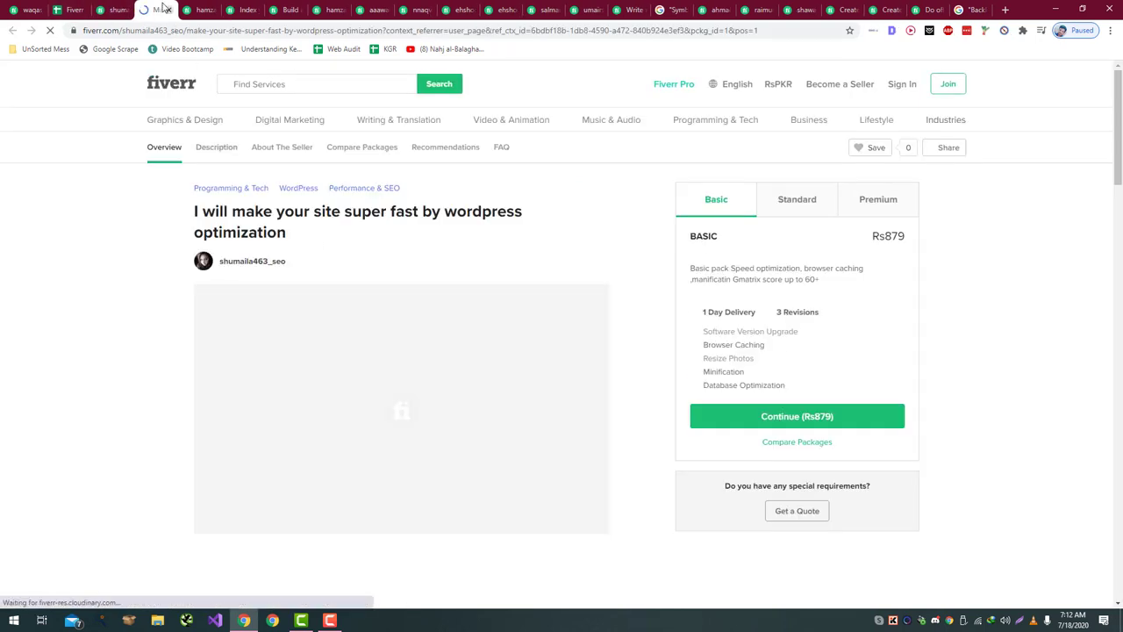
{"action": "scroll", "coordinate": [144, 171], "scroll_direction": "down", "scroll_amount": 1}
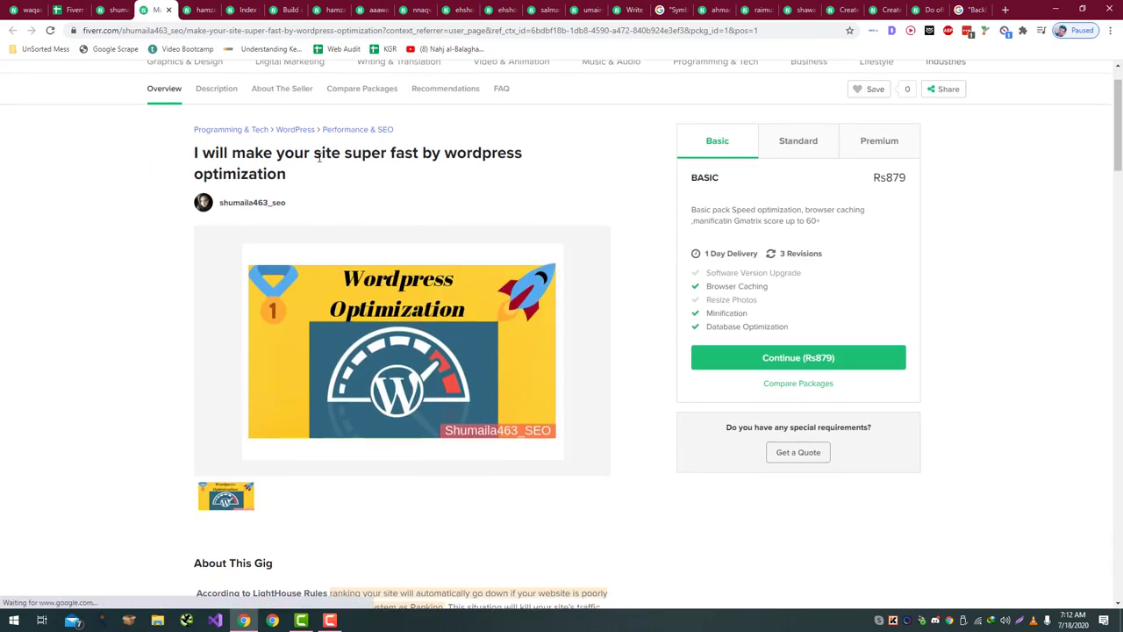
{"action": "scroll", "coordinate": [429, 189], "scroll_direction": "down", "scroll_amount": 4}
{"action": "scroll", "coordinate": [308, 181], "scroll_direction": "down", "scroll_amount": 4}
{"action": "scroll", "coordinate": [307, 182], "scroll_direction": "up", "scroll_amount": 10}
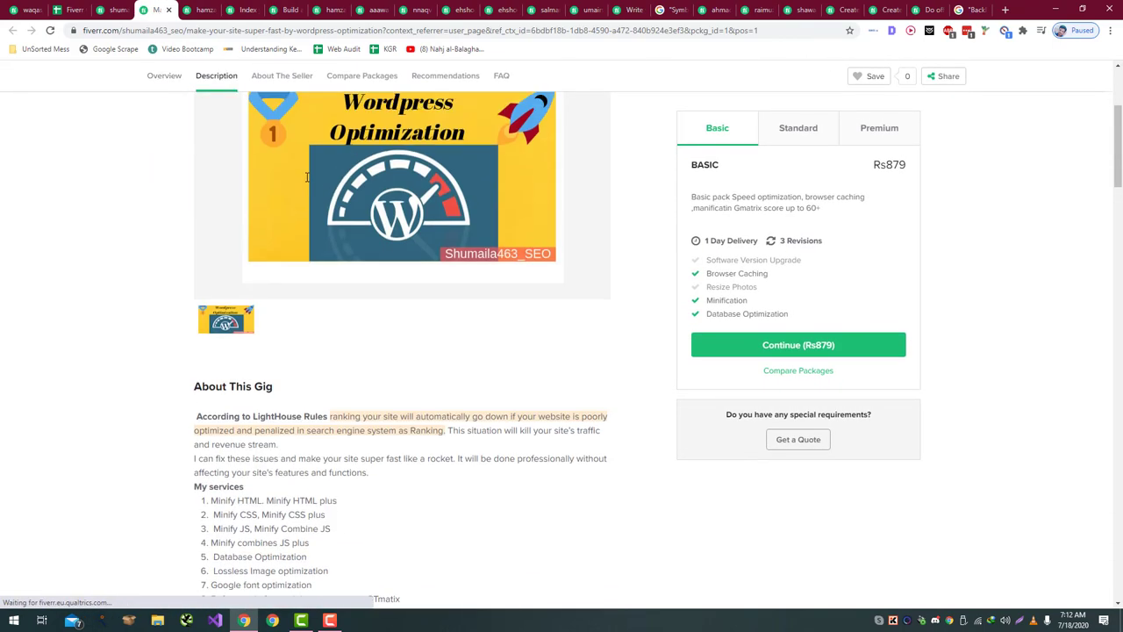
{"action": "left_click_drag", "start_coordinate": [210, 212], "coordinate": [188, 197]}
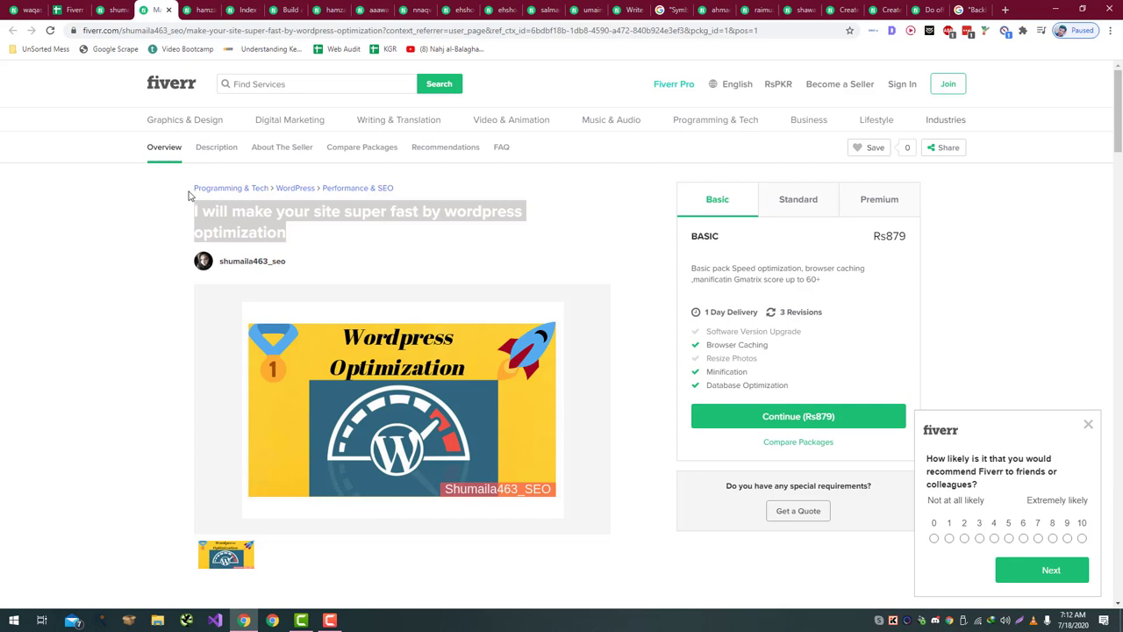
- Recheck the gig title and About This Gig description, then return to the seller's profile
{"action": "scroll", "coordinate": [206, 195], "scroll_direction": "down", "scroll_amount": 5}
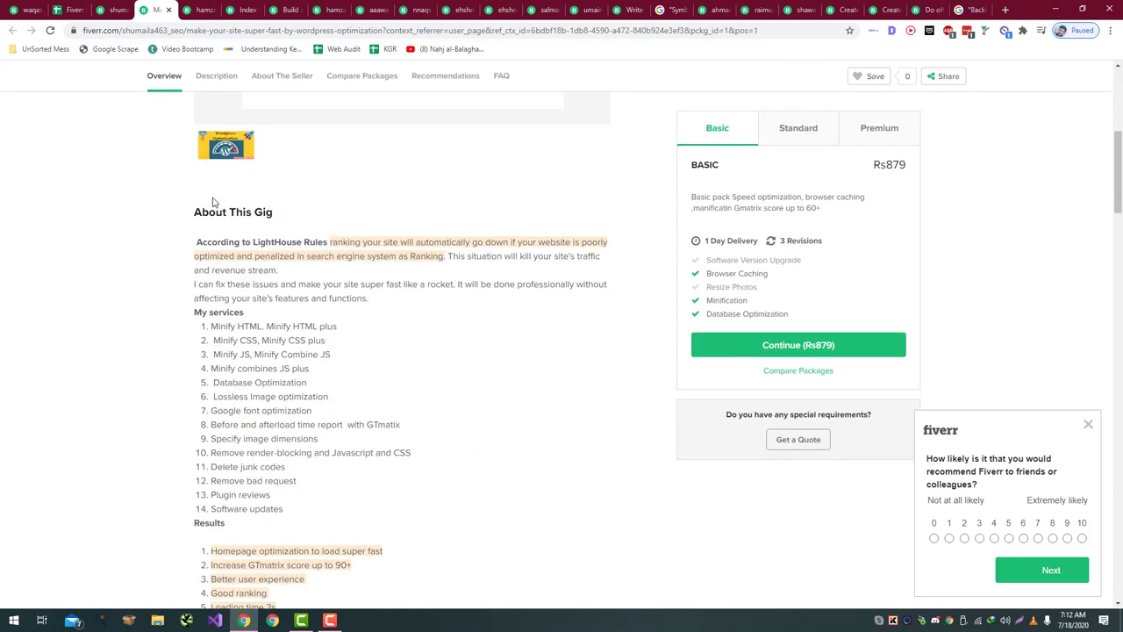
{"action": "scroll", "coordinate": [218, 228], "scroll_direction": "down", "scroll_amount": 3}
{"action": "scroll", "coordinate": [215, 220], "scroll_direction": "up", "scroll_amount": 8}
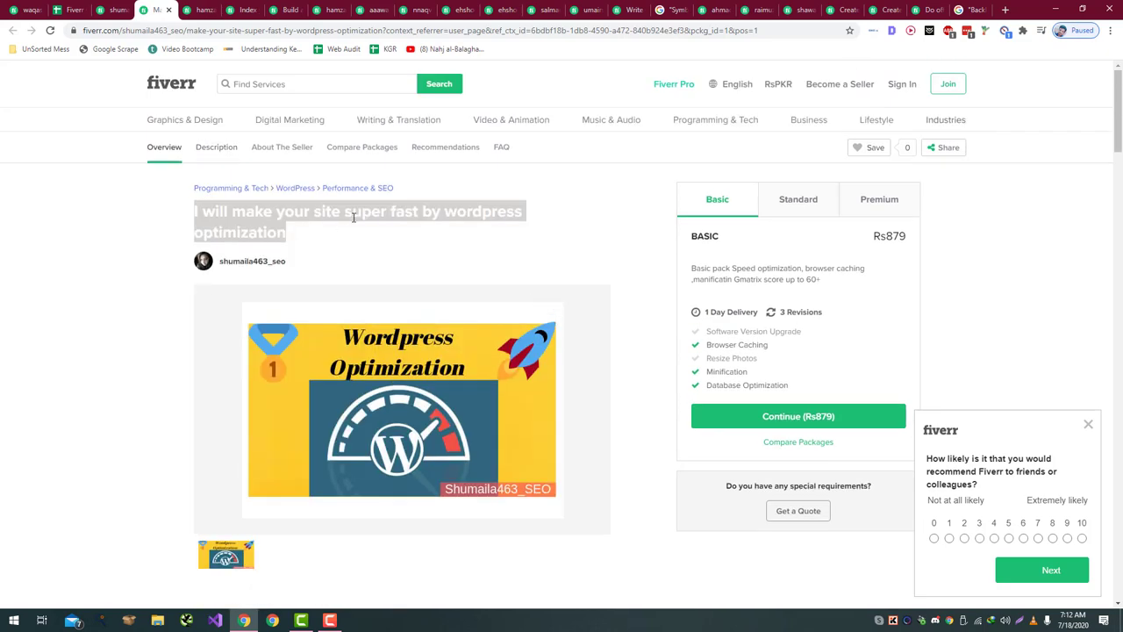
{"action": "left_click", "coordinate": [260, 226]}
{"action": "left_click_drag", "start_coordinate": [286, 227], "coordinate": [250, 217]}
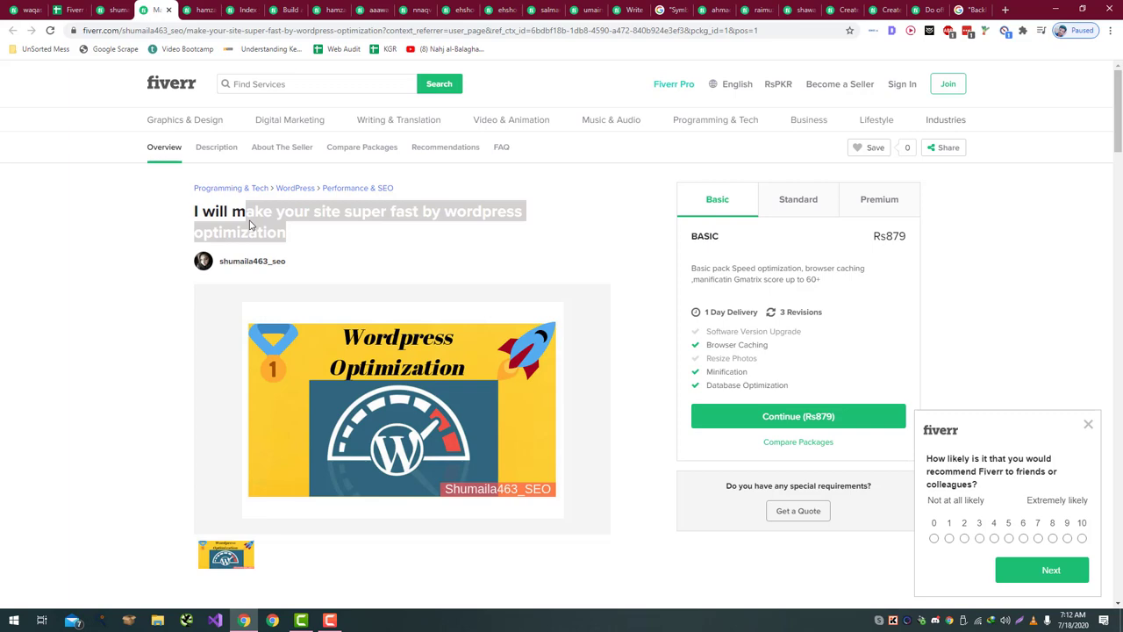
{"action": "scroll", "coordinate": [250, 226], "scroll_direction": "down", "scroll_amount": 8}
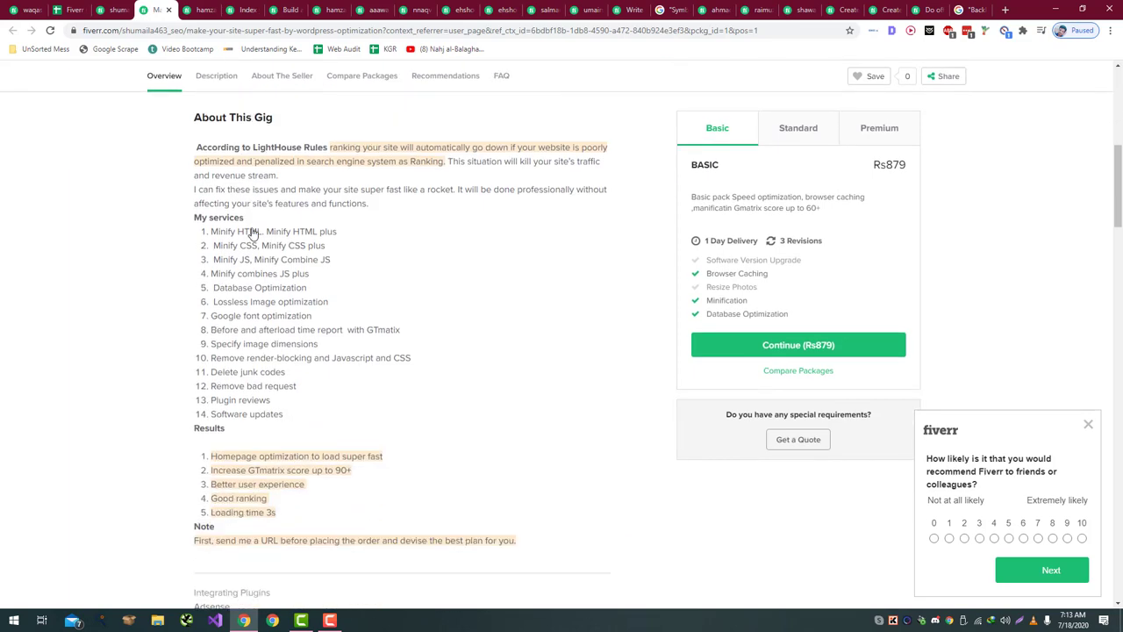
{"action": "scroll", "coordinate": [250, 230], "scroll_direction": "up", "scroll_amount": 2}
{"action": "scroll", "coordinate": [252, 231], "scroll_direction": "up", "scroll_amount": 2}
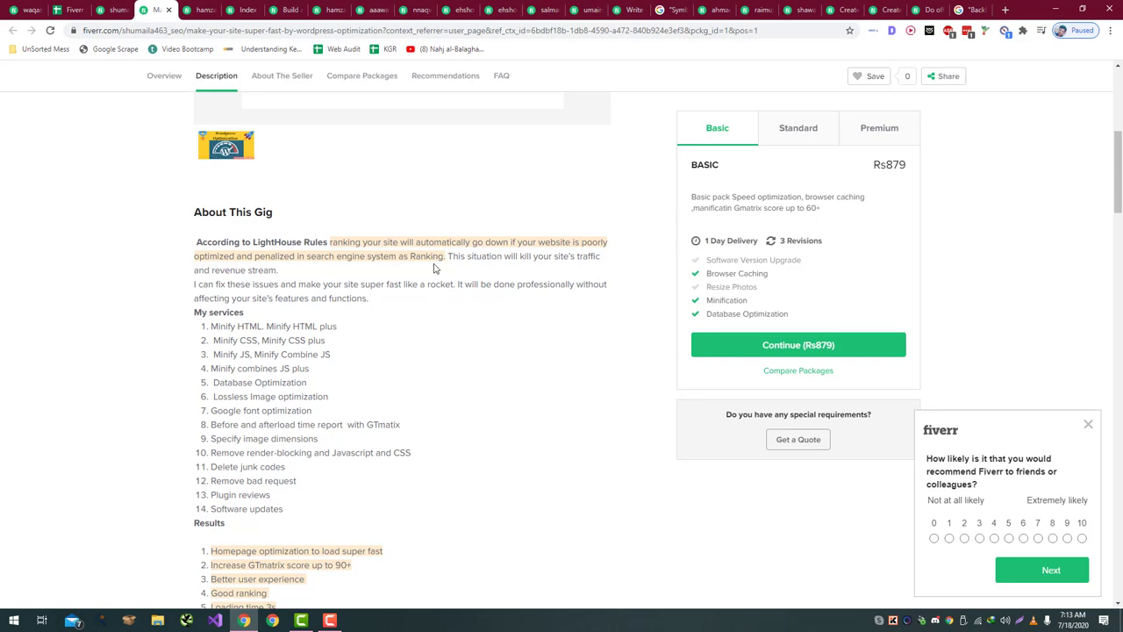
{"action": "left_click", "coordinate": [114, 10]}
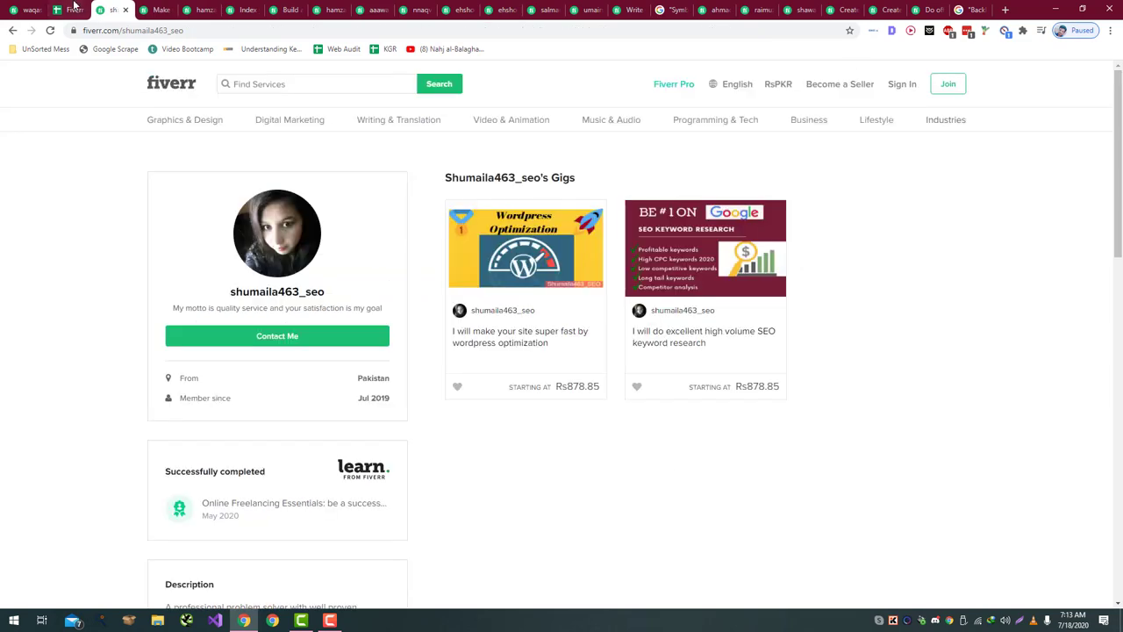
- Enter 70% as the completion score in B18
{"action": "left_click", "coordinate": [74, 8]}
{"action": "left_click", "coordinate": [252, 368]}
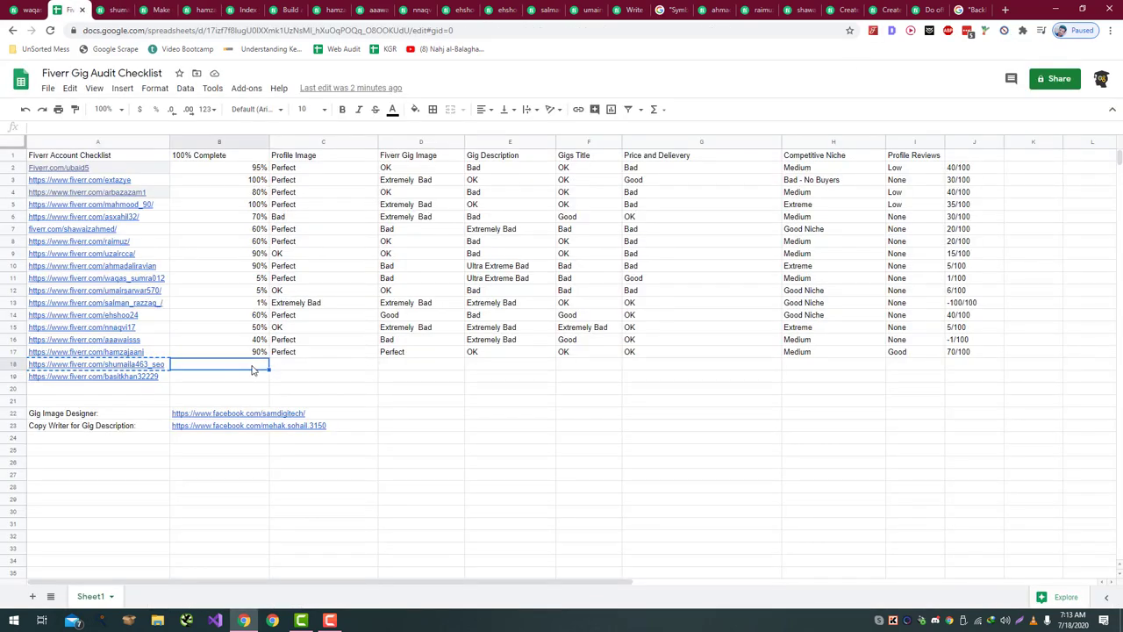
{"action": "type", "text": "8"}
{"action": "type", "text": "0"}
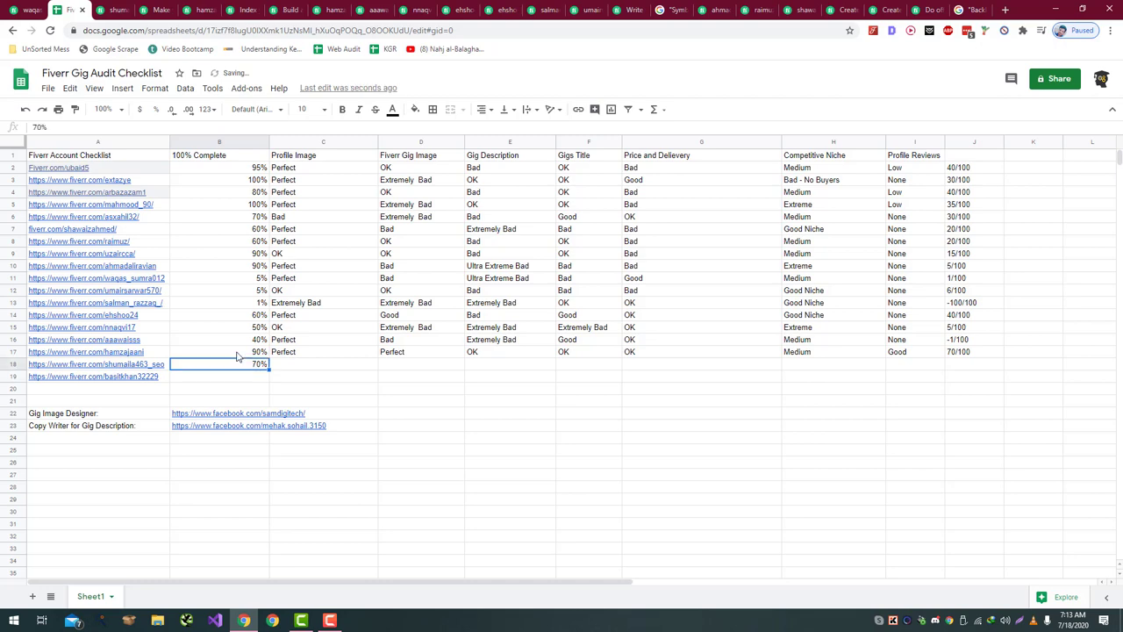
{"action": "key", "text": "Tab"}
{"action": "left_click", "coordinate": [127, 7]}
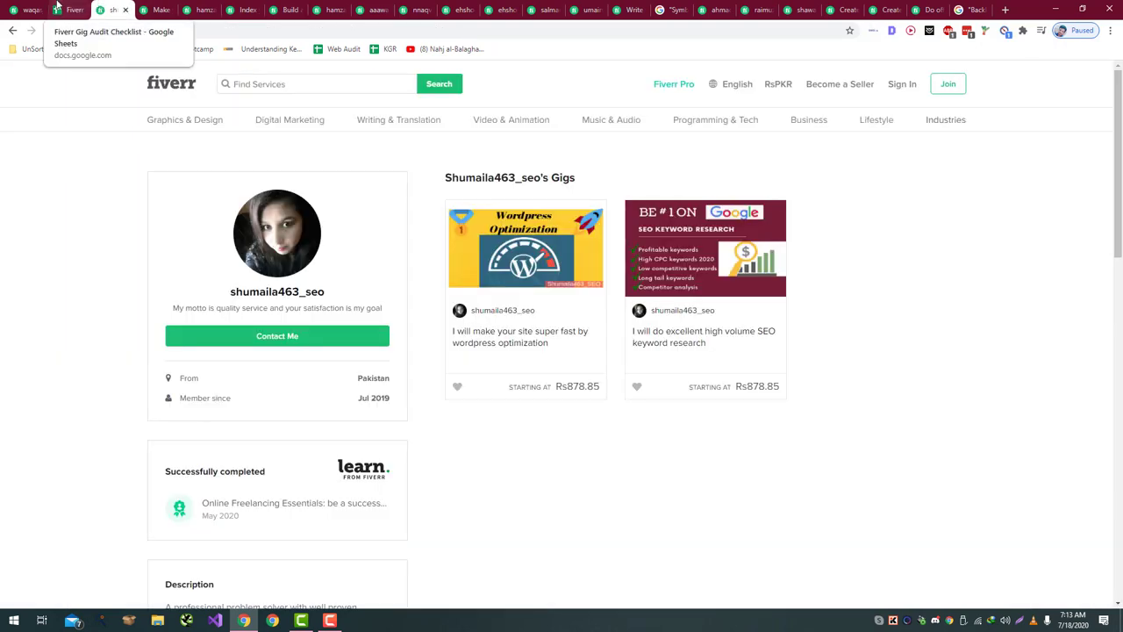
{"action": "left_click", "coordinate": [57, 8]}
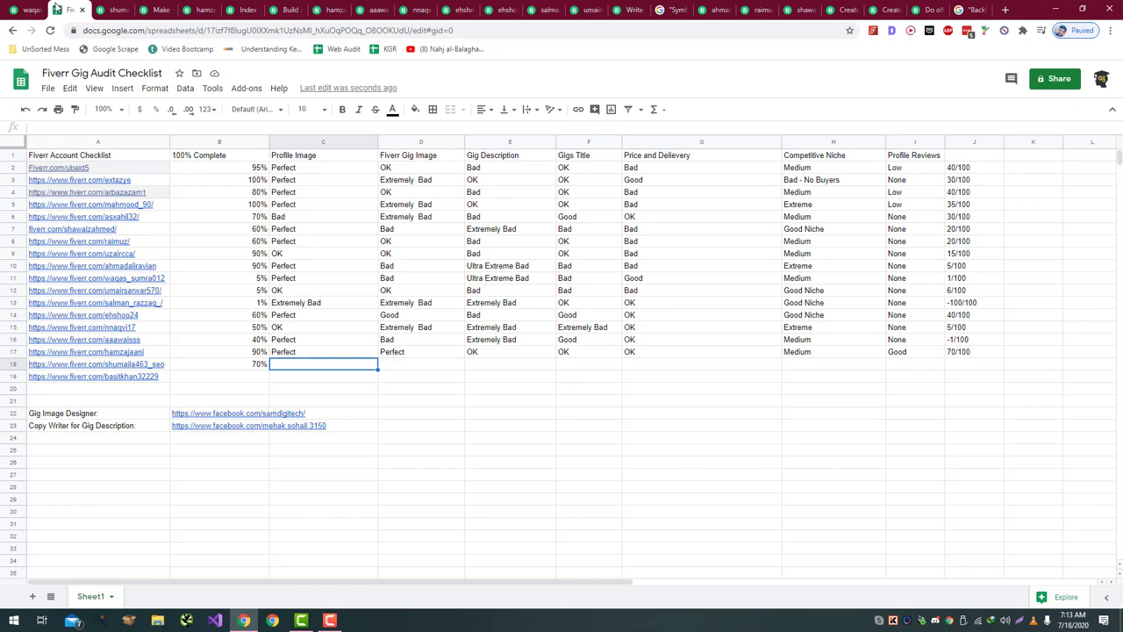
- Rate the profile image Perfect in C18
{"action": "type", "text": "PO"}
{"action": "key", "text": "BackSpace"}
{"action": "type", "text": "oor"}
{"action": "key", "text": "Return"}
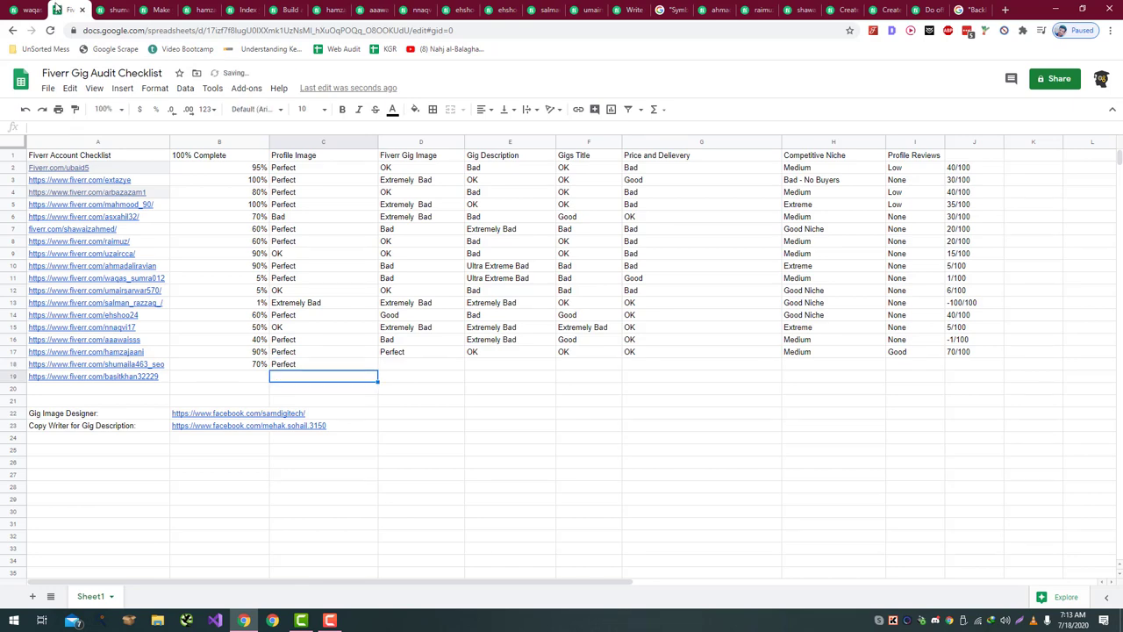
{"action": "key", "text": "ctrl+Tab"}
{"action": "left_click", "coordinate": [57, 8]}
- Rate the Fiverr gig image Perfect in D18
{"action": "key", "text": "Right"}
{"action": "key", "text": "Up"}
{"action": "key", "text": "ctrl+Tab"}
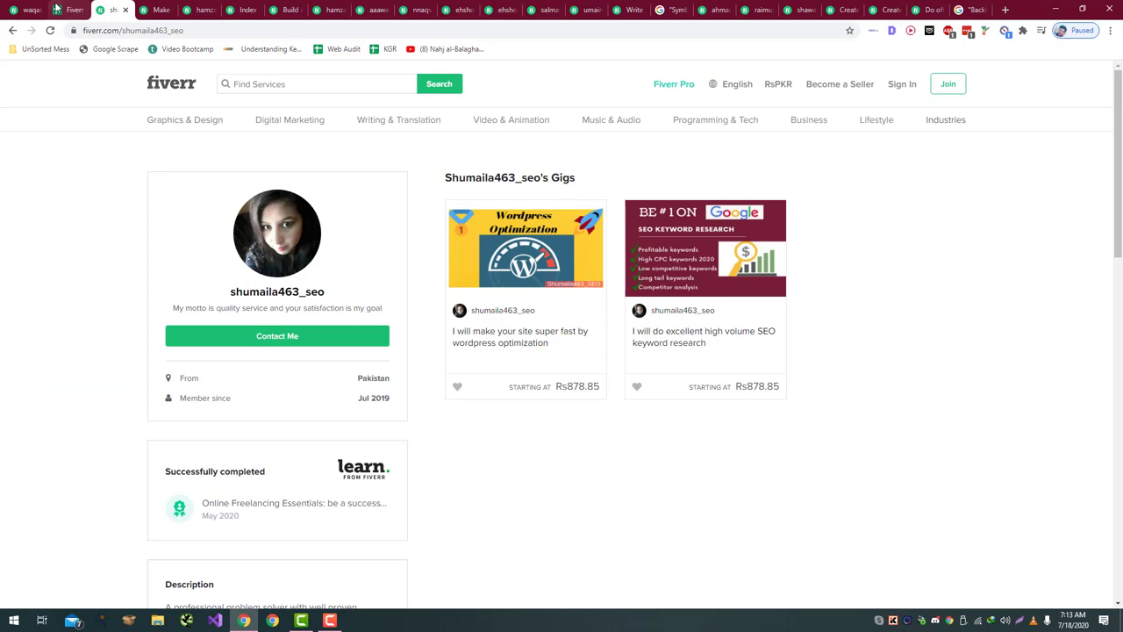
{"action": "left_click", "coordinate": [58, 8]}
{"action": "type", "text": "P"}
{"action": "key", "text": "BackSpace"}
{"action": "key", "text": "BackSpace"}
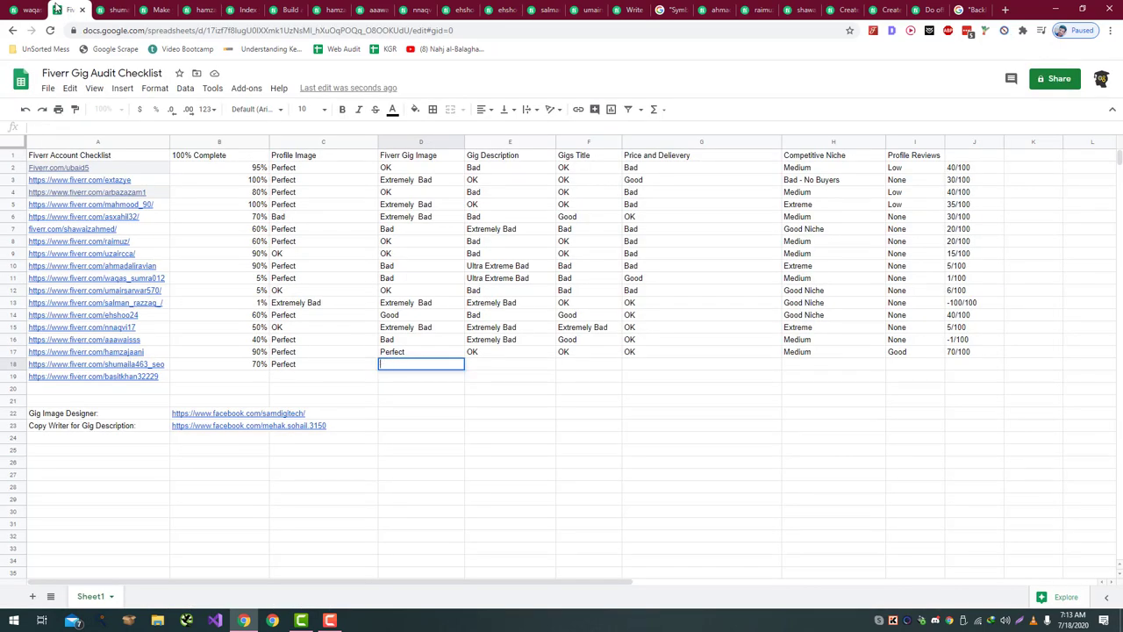
{"action": "type", "text": "Pe"}
{"action": "key", "text": "Return"}
{"action": "key", "text": "Right"}
{"action": "key", "text": "Up"}
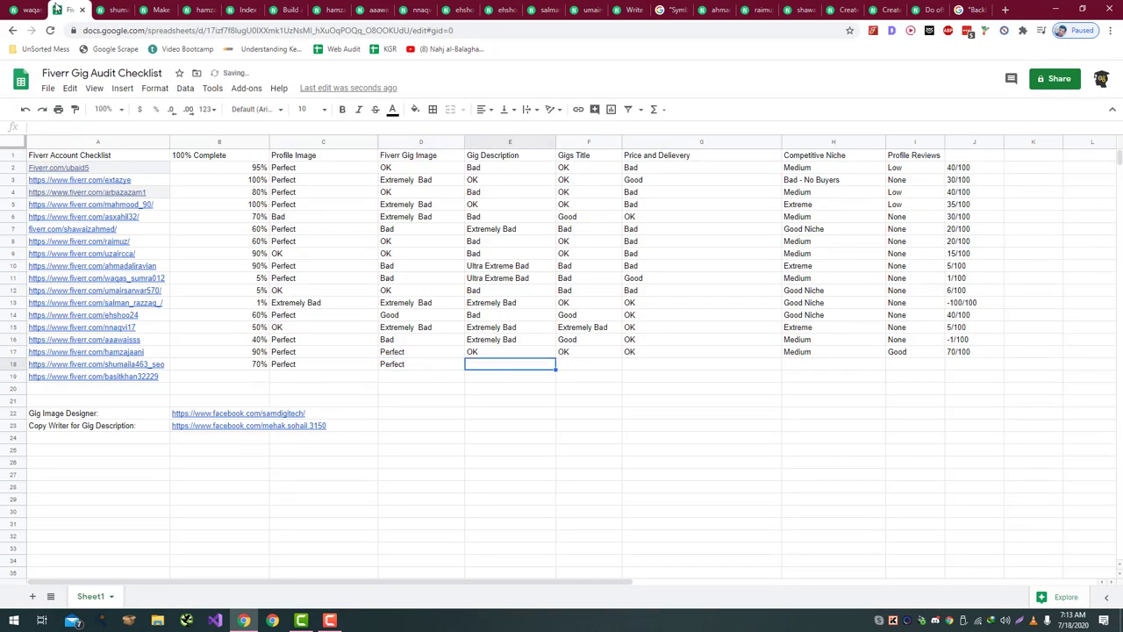
{"action": "key", "text": "ctrl+Tab"}
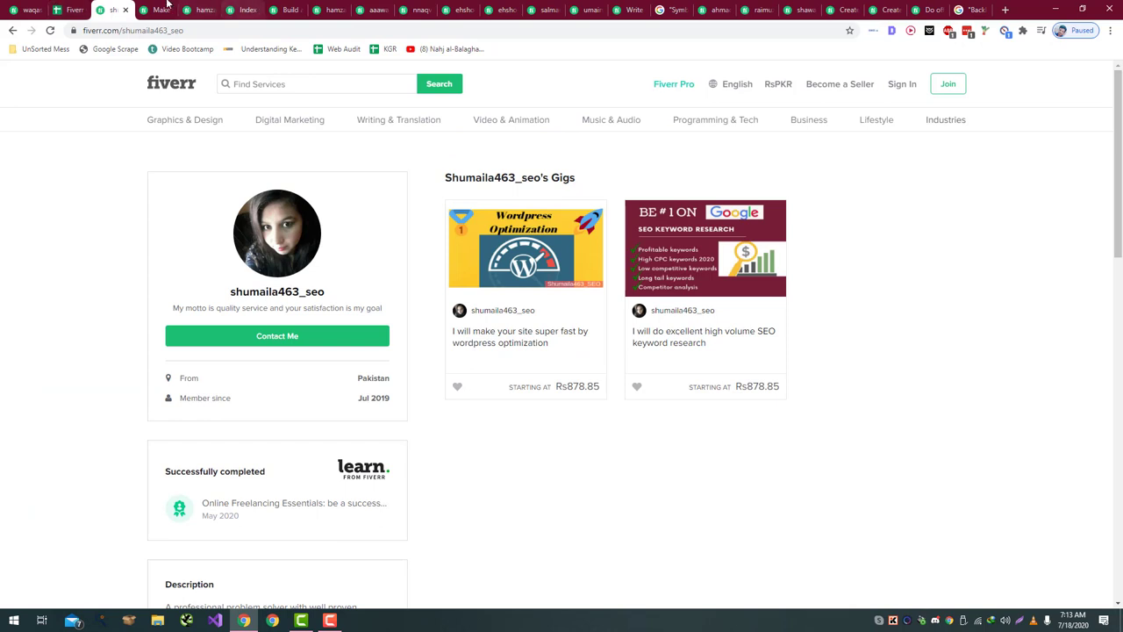
{"action": "key", "text": "ctrl+Tab"}
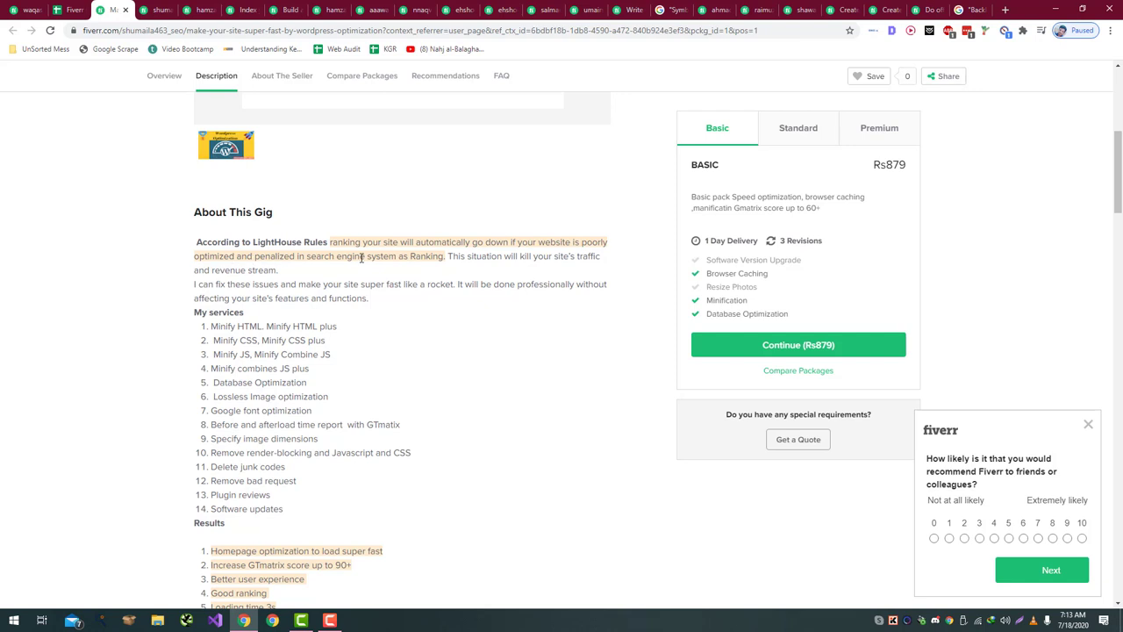
- Read through the gig description paragraph, highlighting its sentences along the way
{"action": "left_click_drag", "start_coordinate": [457, 256], "coordinate": [176, 261]}
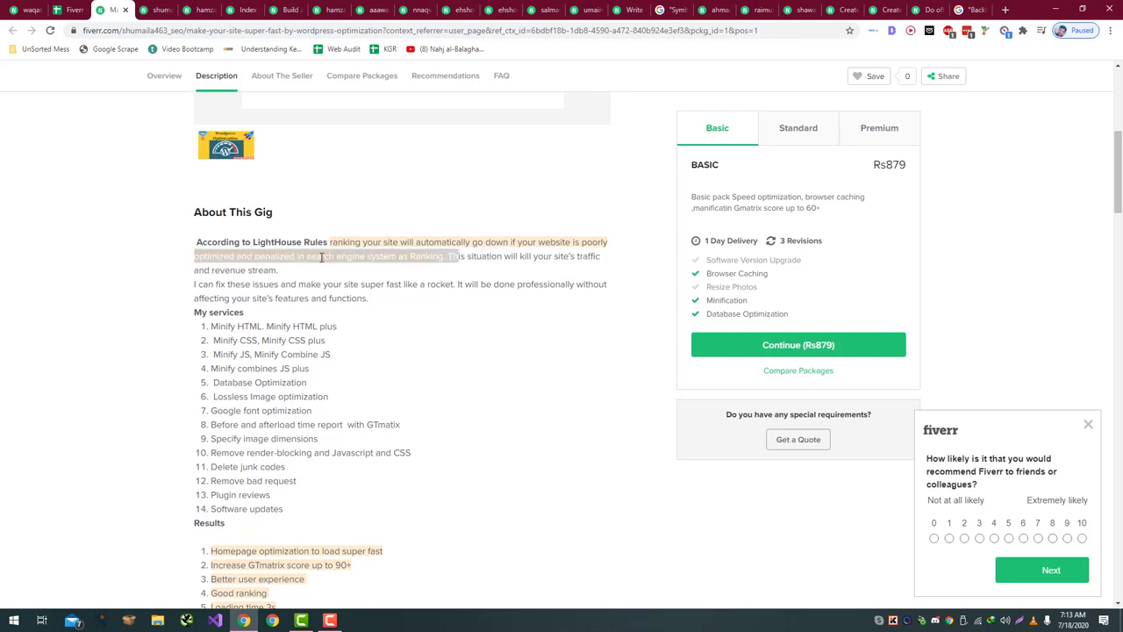
{"action": "left_click", "coordinate": [446, 256]}
{"action": "left_click_drag", "start_coordinate": [449, 257], "coordinate": [544, 278]}
{"action": "left_click", "coordinate": [318, 277]}
{"action": "left_click_drag", "start_coordinate": [318, 277], "coordinate": [194, 290]}
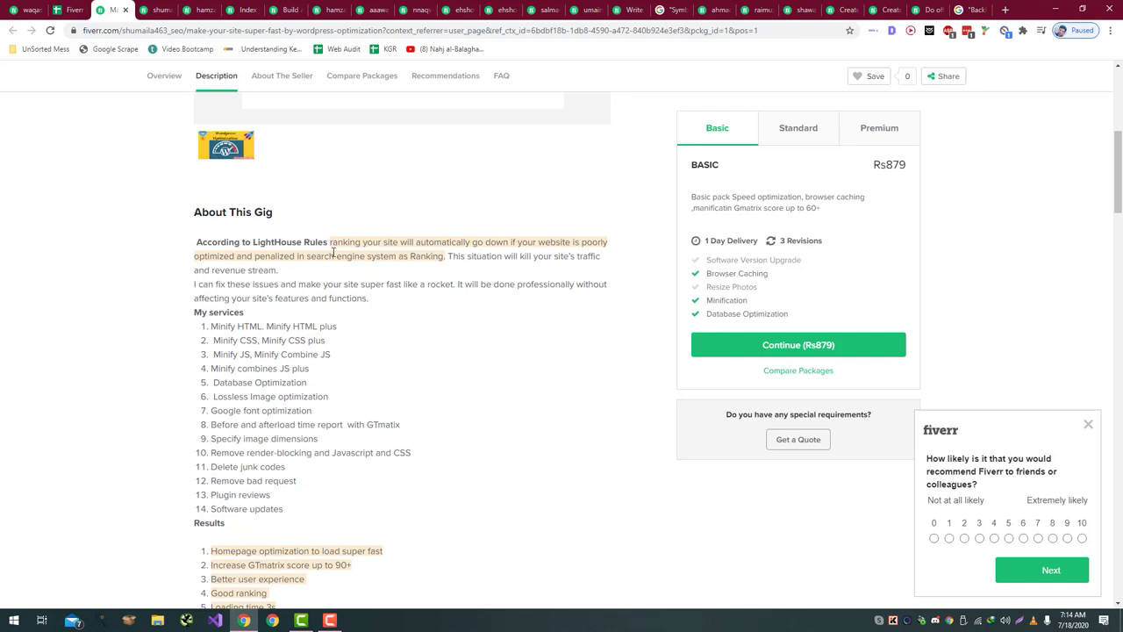
{"action": "left_click_drag", "start_coordinate": [235, 269], "coordinate": [294, 273]}
{"action": "left_click_drag", "start_coordinate": [195, 285], "coordinate": [558, 306]}
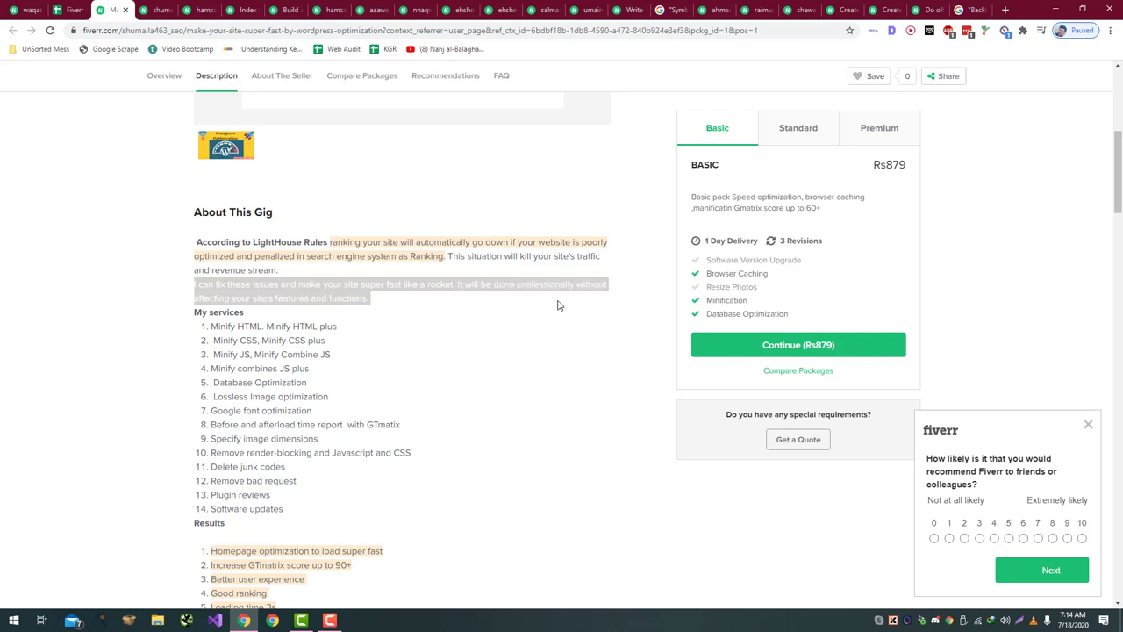
{"action": "left_click", "coordinate": [281, 323]}
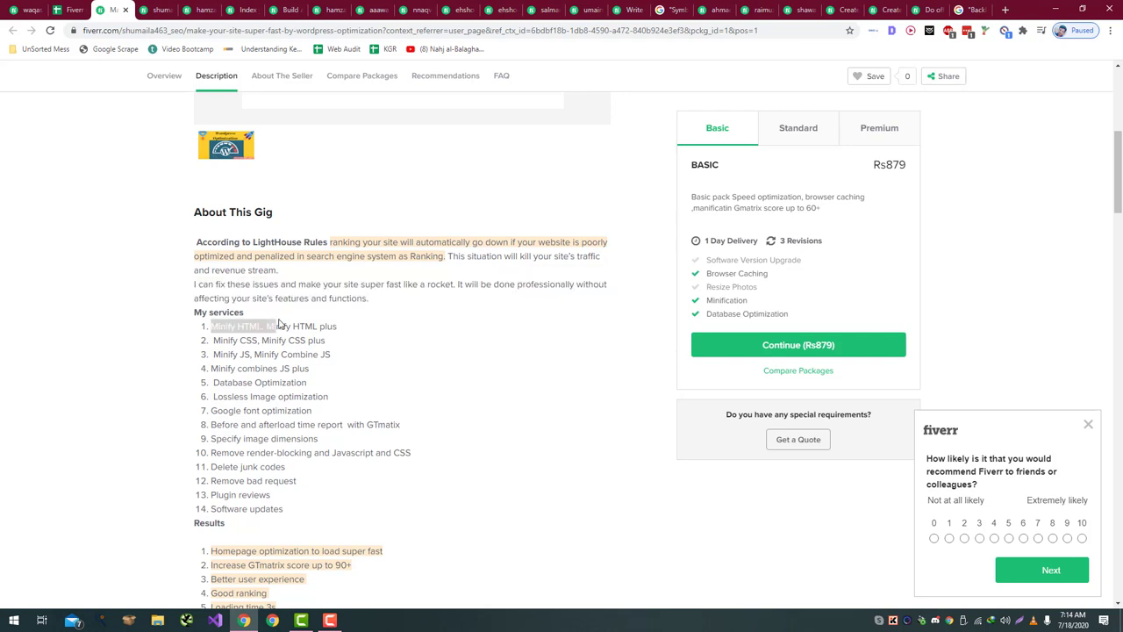
{"action": "scroll", "coordinate": [171, 371], "scroll_direction": "down", "scroll_amount": 1}
{"action": "scroll", "coordinate": [171, 370], "scroll_direction": "down", "scroll_amount": 1}
{"action": "scroll", "coordinate": [171, 370], "scroll_direction": "up", "scroll_amount": 2}
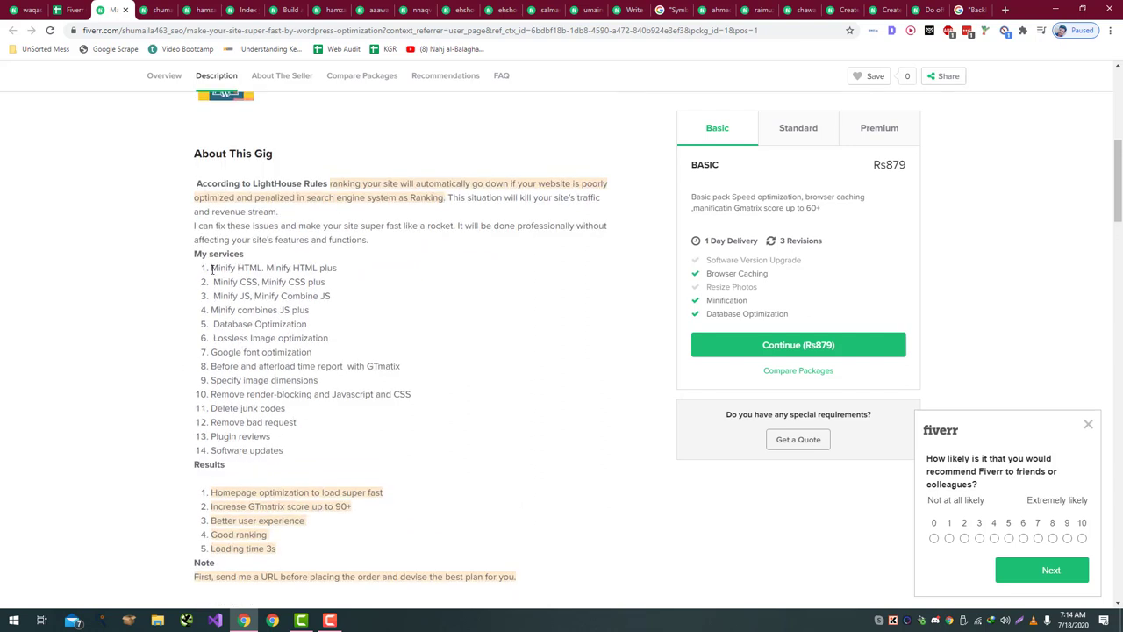
- Read the gig's services list, including the image dimensions and plugin reviews items
{"action": "left_click_drag", "start_coordinate": [211, 270], "coordinate": [394, 266]}
{"action": "left_click_drag", "start_coordinate": [162, 301], "coordinate": [364, 299]}
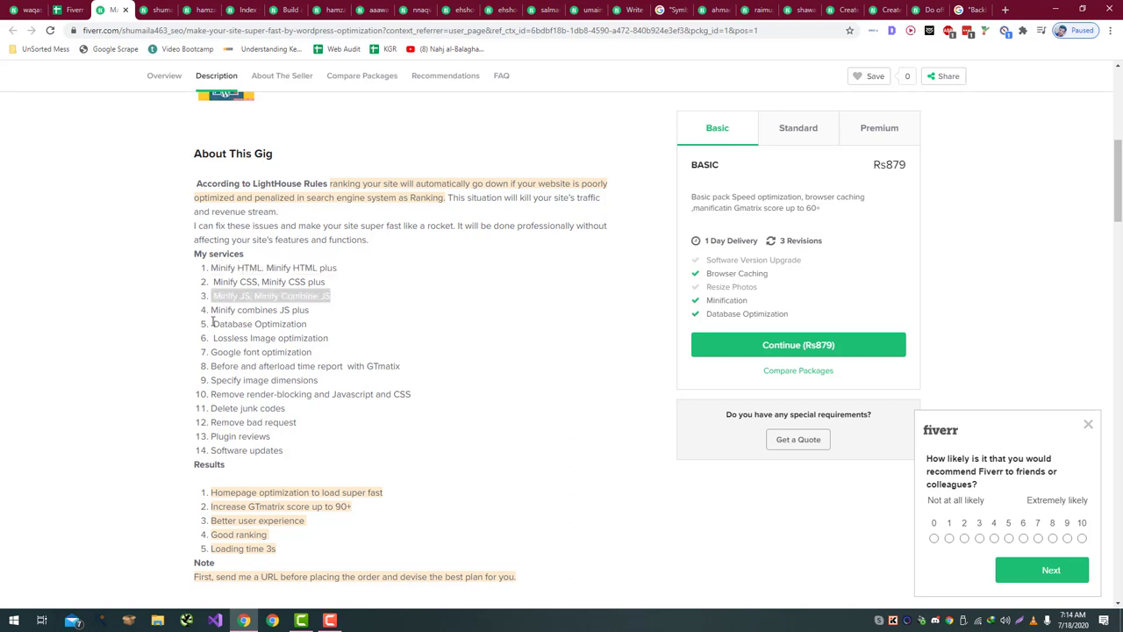
{"action": "left_click_drag", "start_coordinate": [212, 324], "coordinate": [309, 324]}
{"action": "left_click_drag", "start_coordinate": [162, 341], "coordinate": [373, 347]}
{"action": "left_click_drag", "start_coordinate": [213, 361], "coordinate": [403, 367]}
{"action": "left_click_drag", "start_coordinate": [190, 382], "coordinate": [424, 386]}
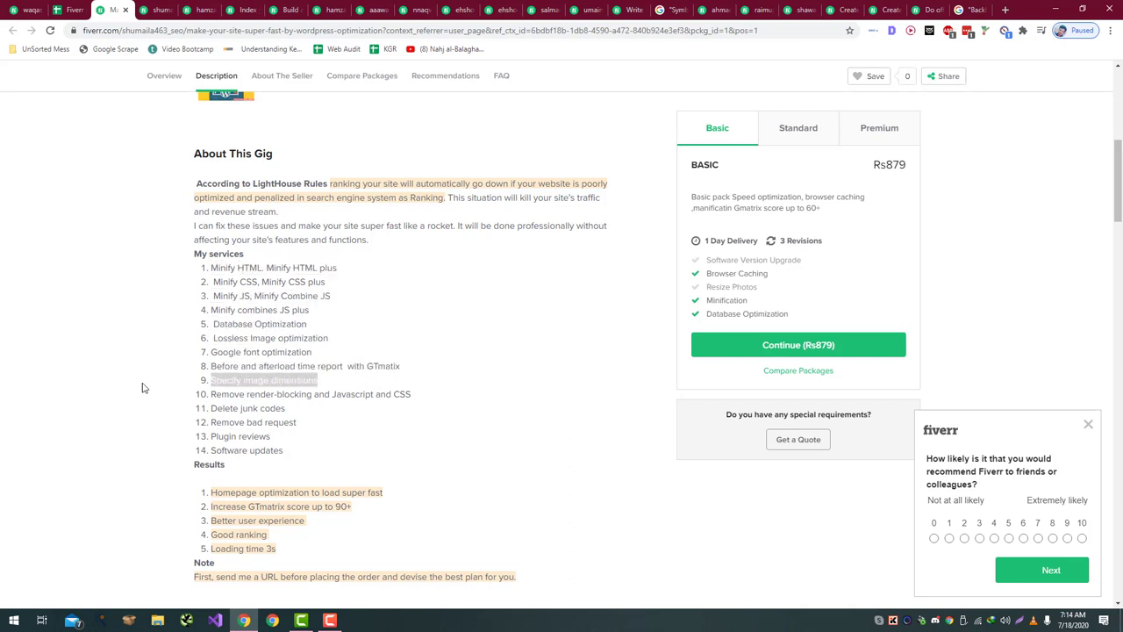
{"action": "left_click_drag", "start_coordinate": [146, 395], "coordinate": [463, 406]}
{"action": "left_click_drag", "start_coordinate": [50, 410], "coordinate": [482, 402]}
{"action": "scroll", "coordinate": [482, 403], "scroll_direction": "down", "scroll_amount": 1}
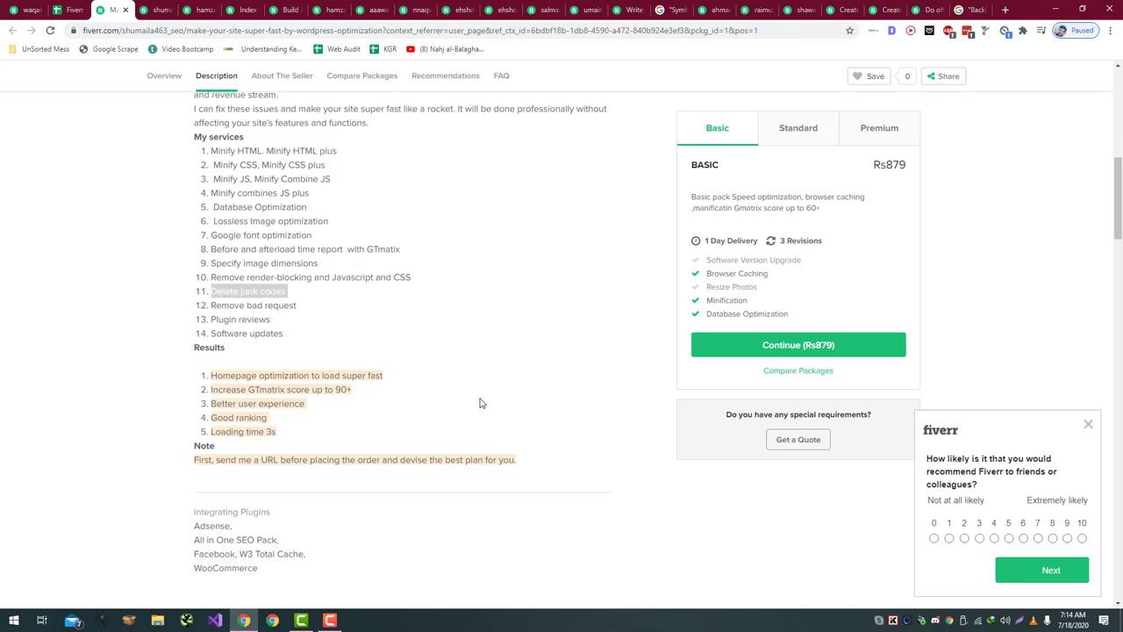
{"action": "left_click_drag", "start_coordinate": [208, 321], "coordinate": [351, 321]}
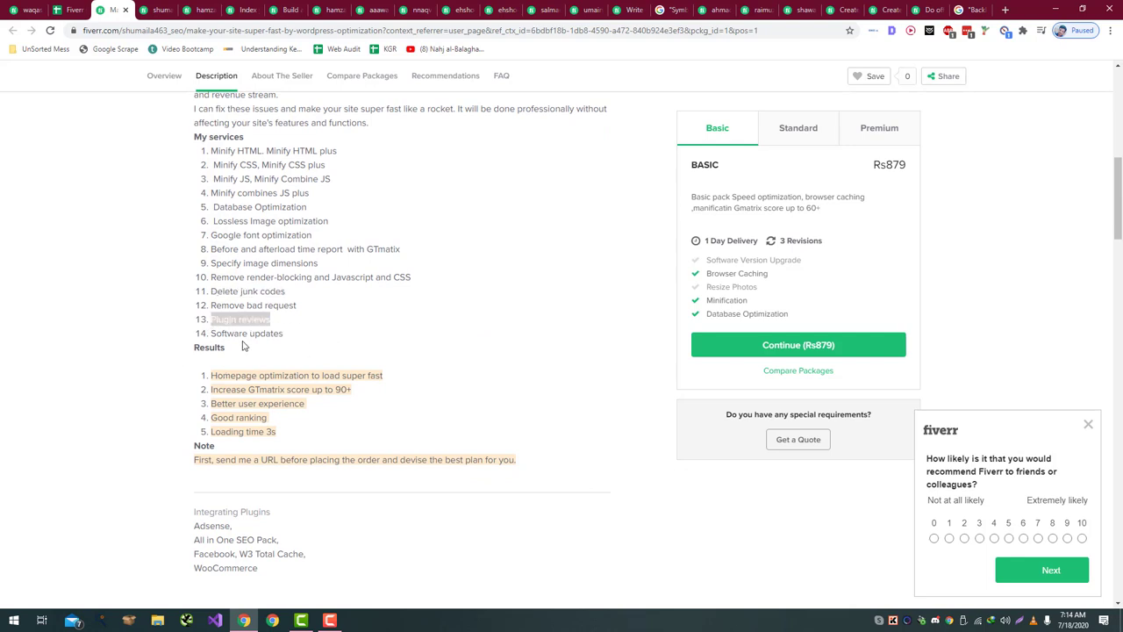
{"action": "left_click_drag", "start_coordinate": [207, 333], "coordinate": [378, 347]}
{"action": "scroll", "coordinate": [298, 361], "scroll_direction": "down", "scroll_amount": 1}
- Review the Results list, briefly pasting 'GTmatrix' into a new browser tab
{"action": "left_click", "coordinate": [232, 258]}
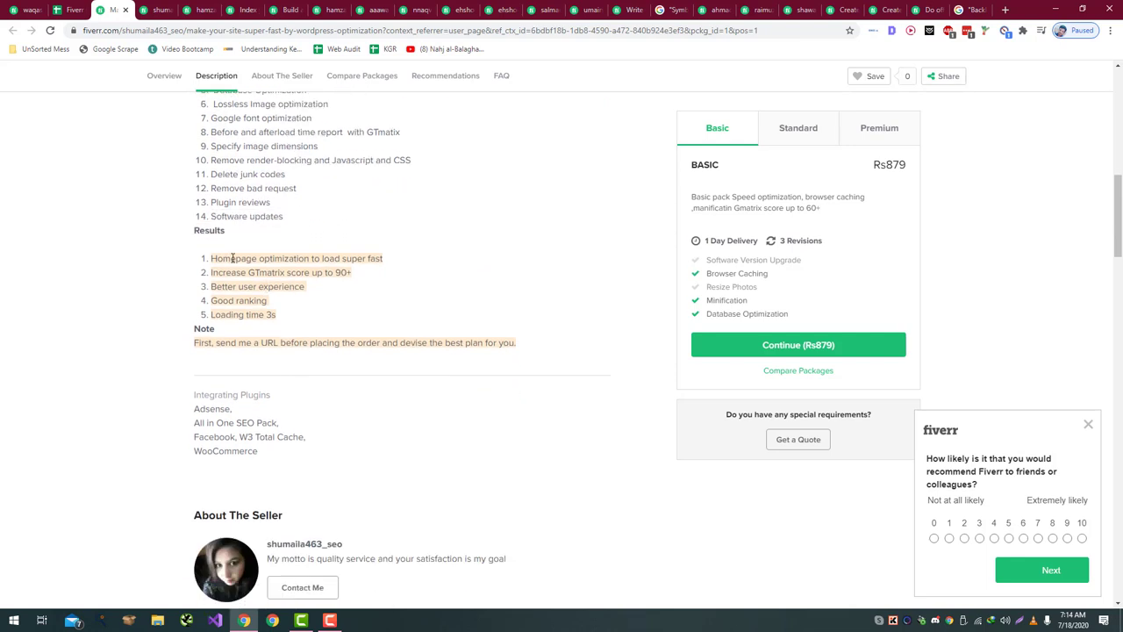
{"action": "mouse_move", "coordinate": [197, 246]}
{"action": "left_mouse_down"}
{"action": "mouse_move", "coordinate": [278, 288]}
{"action": "mouse_move", "coordinate": [215, 290]}
{"action": "mouse_move", "coordinate": [206, 260]}
{"action": "left_mouse_up"}
{"action": "double_click", "coordinate": [278, 286]}
{"action": "left_click", "coordinate": [205, 239]}
{"action": "double_click", "coordinate": [204, 237]}
{"action": "left_click_drag", "start_coordinate": [202, 262], "coordinate": [342, 259]}
{"action": "left_click", "coordinate": [342, 259]}
{"action": "triple_click", "coordinate": [335, 260]}
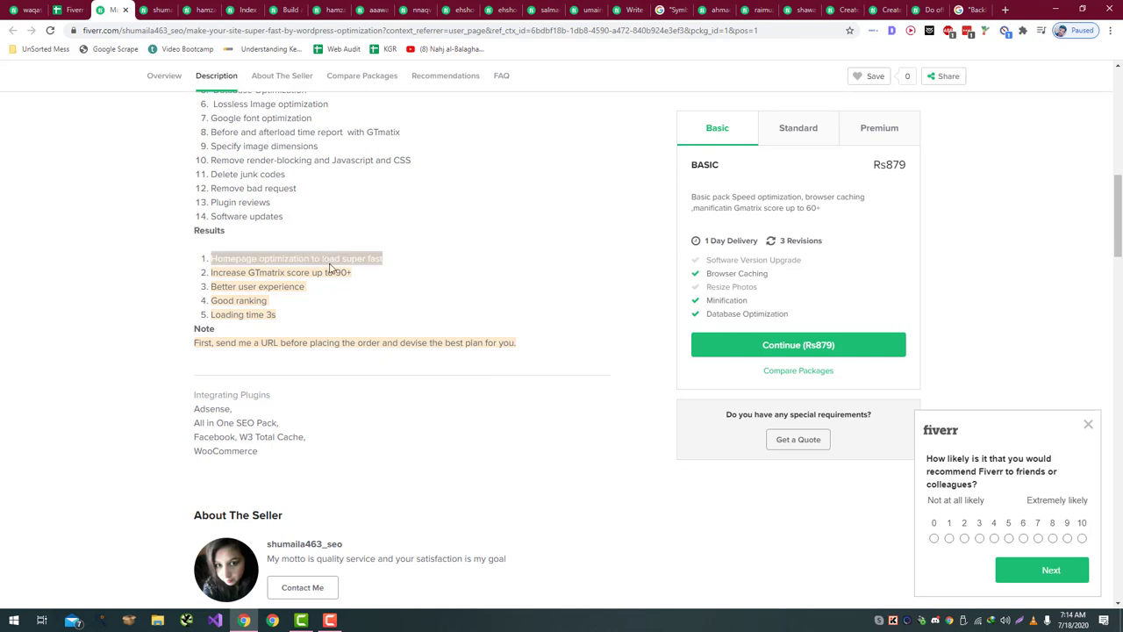
{"action": "double_click", "coordinate": [232, 256]}
{"action": "double_click", "coordinate": [226, 273]}
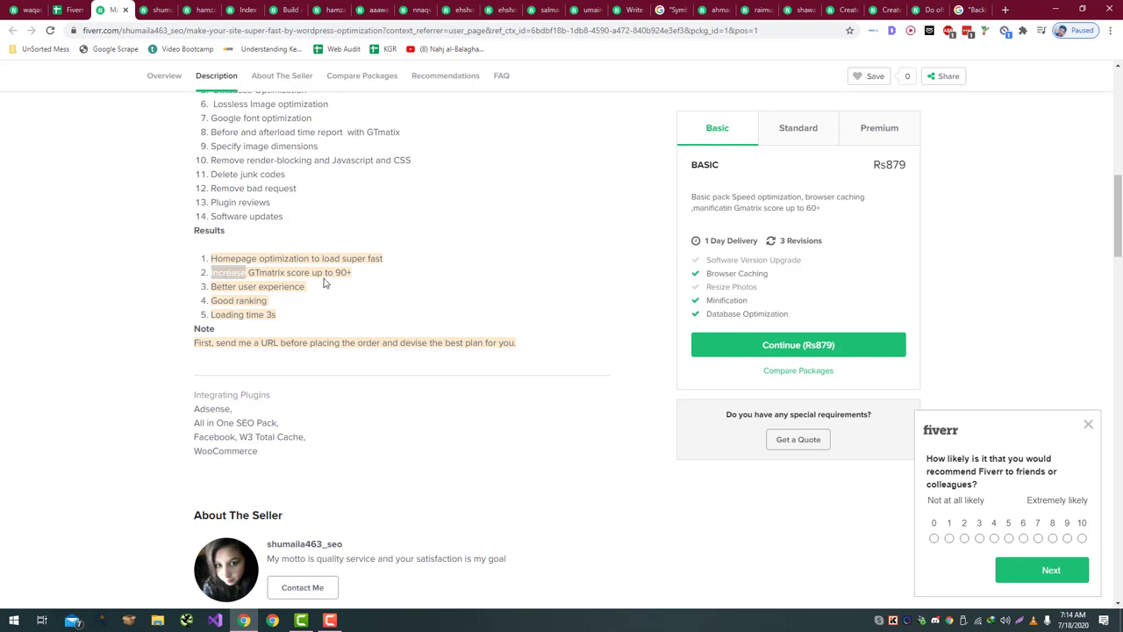
{"action": "double_click", "coordinate": [273, 273]}
{"action": "key", "text": "ctrl+c"}
{"action": "key", "text": "ctrl+t"}
{"action": "key", "text": "ctrl+v"}
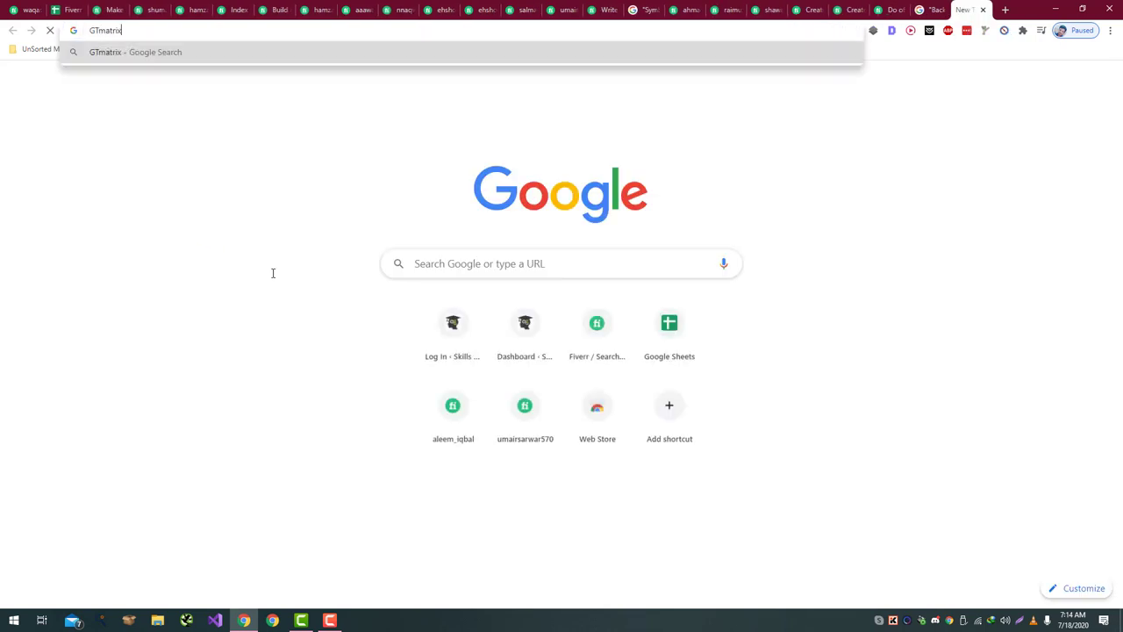
{"action": "key", "text": "ctrl+w"}
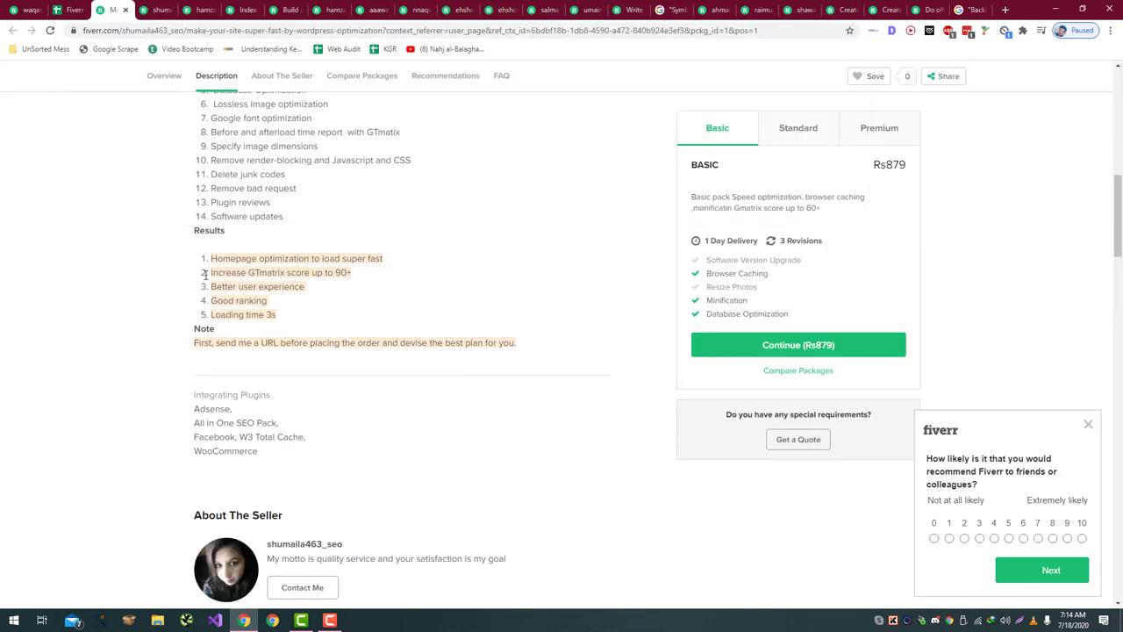
- Finish reading the Results items on user experience, ranking and 3s loading time
{"action": "left_click_drag", "start_coordinate": [397, 273], "coordinate": [136, 280]}
{"action": "left_click", "coordinate": [300, 288]}
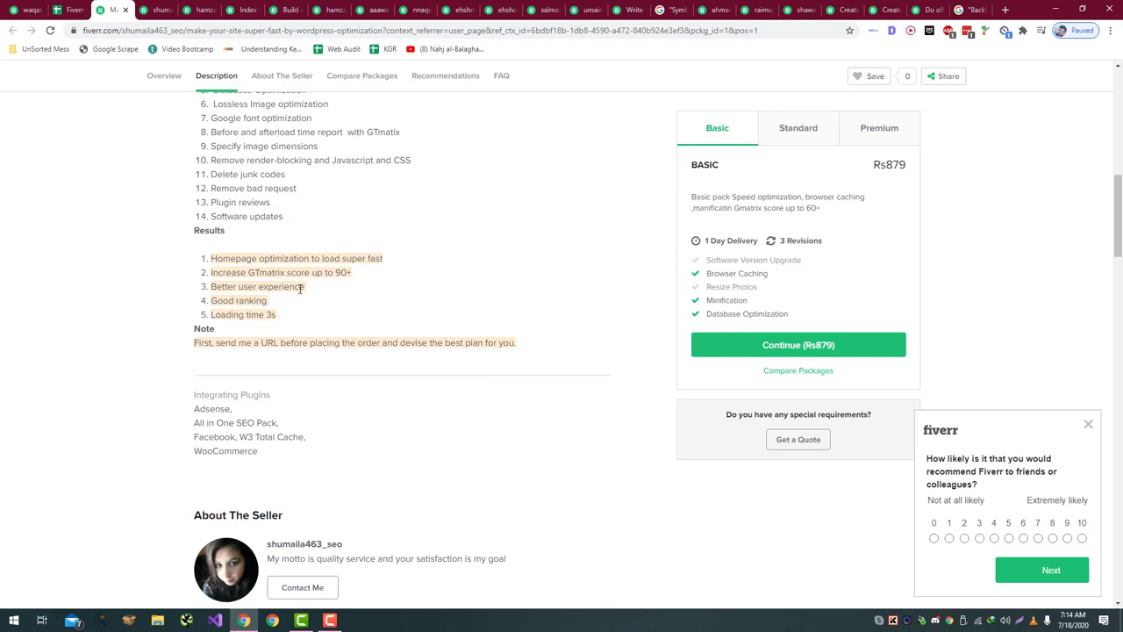
{"action": "left_click_drag", "start_coordinate": [238, 287], "coordinate": [262, 299]}
{"action": "left_click", "coordinate": [259, 305]}
{"action": "left_click", "coordinate": [251, 314]}
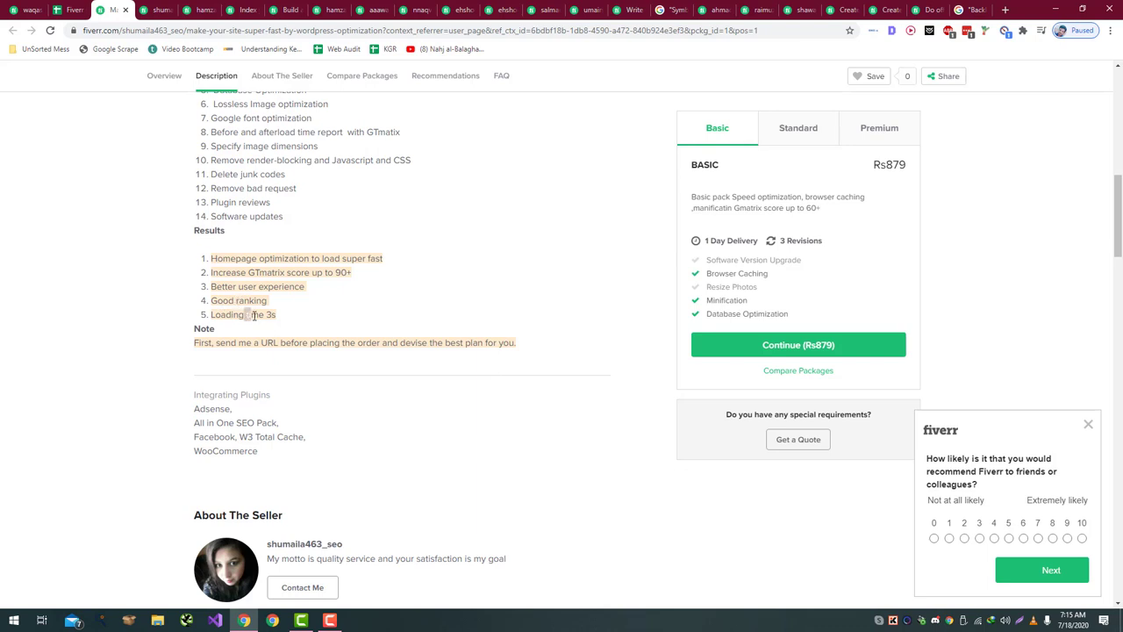
{"action": "double_click", "coordinate": [268, 315]}
{"action": "scroll", "coordinate": [171, 374], "scroll_direction": "down", "scroll_amount": 2}
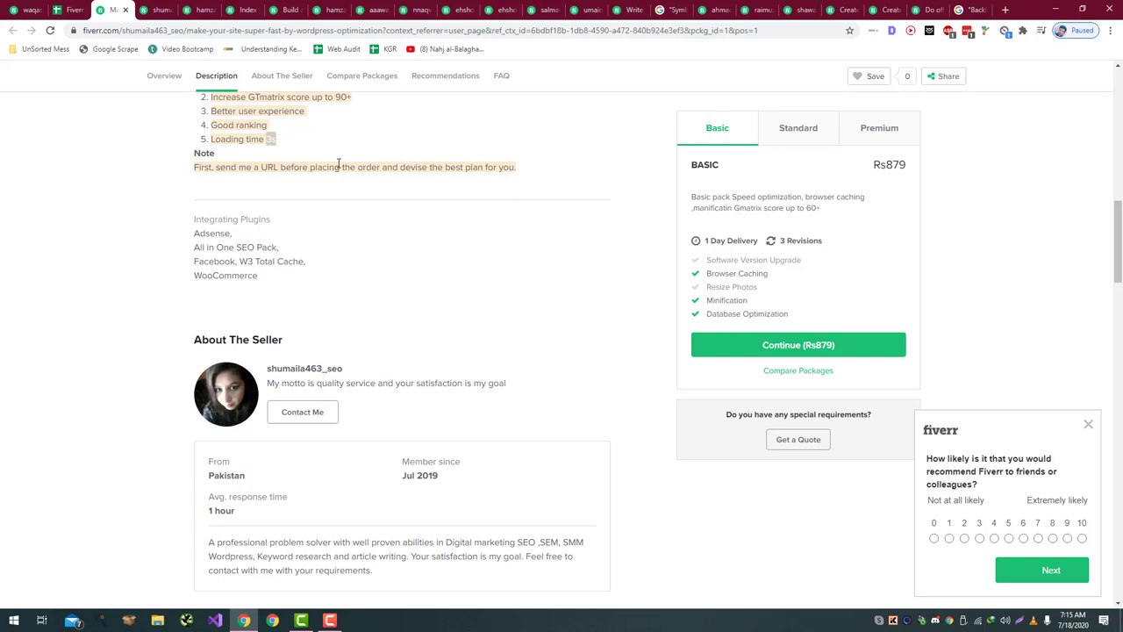
{"action": "scroll", "coordinate": [401, 193], "scroll_direction": "up", "scroll_amount": 7}
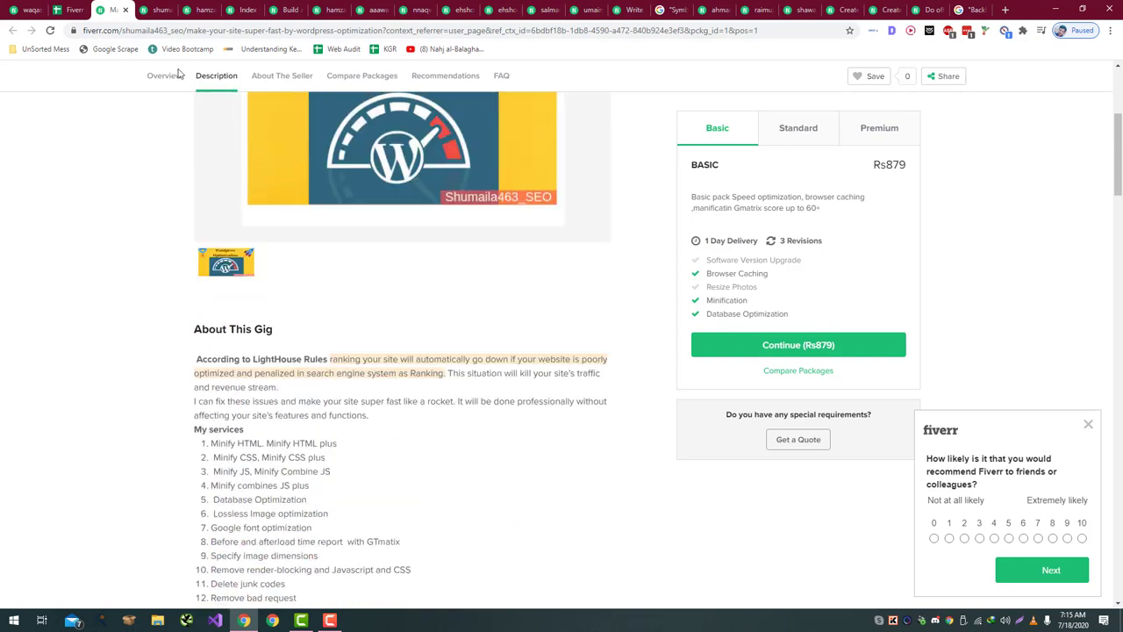
- Rate row 18's Gig Description as OK and Gigs Title as Bad
{"action": "left_click", "coordinate": [76, 9]}
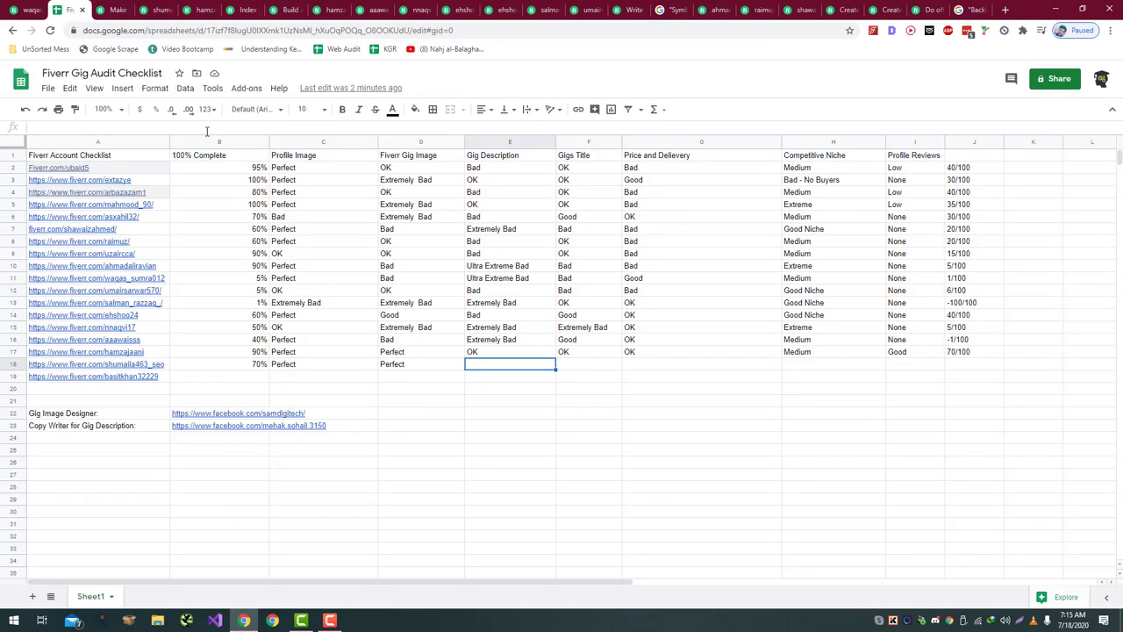
{"action": "type", "text": "OK"}
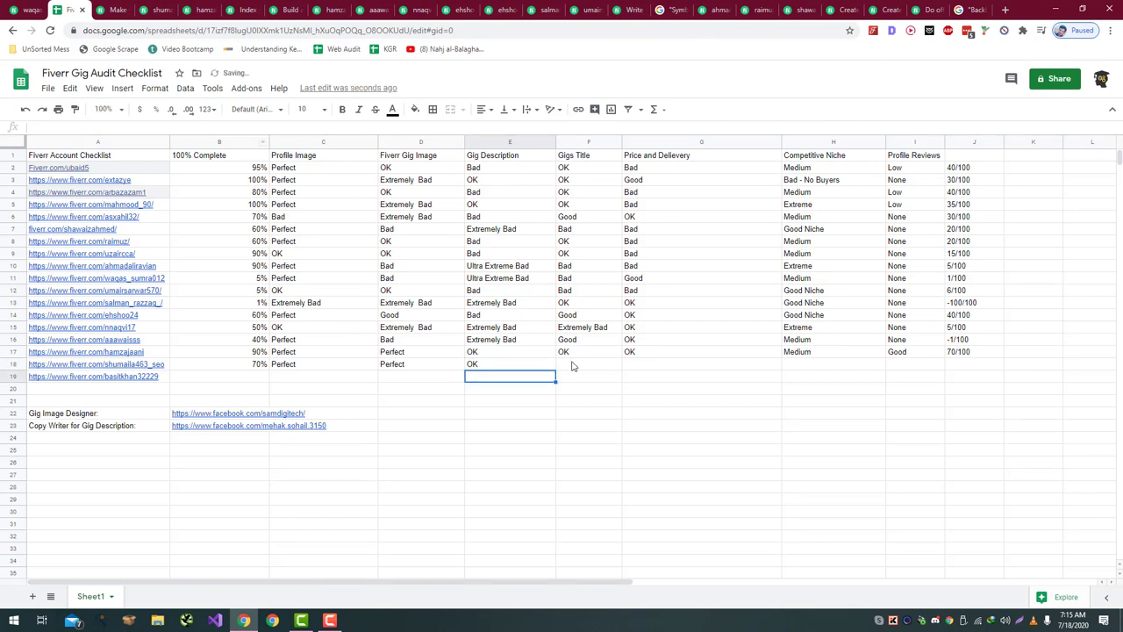
{"action": "left_click", "coordinate": [575, 366]}
{"action": "left_click", "coordinate": [114, 8]}
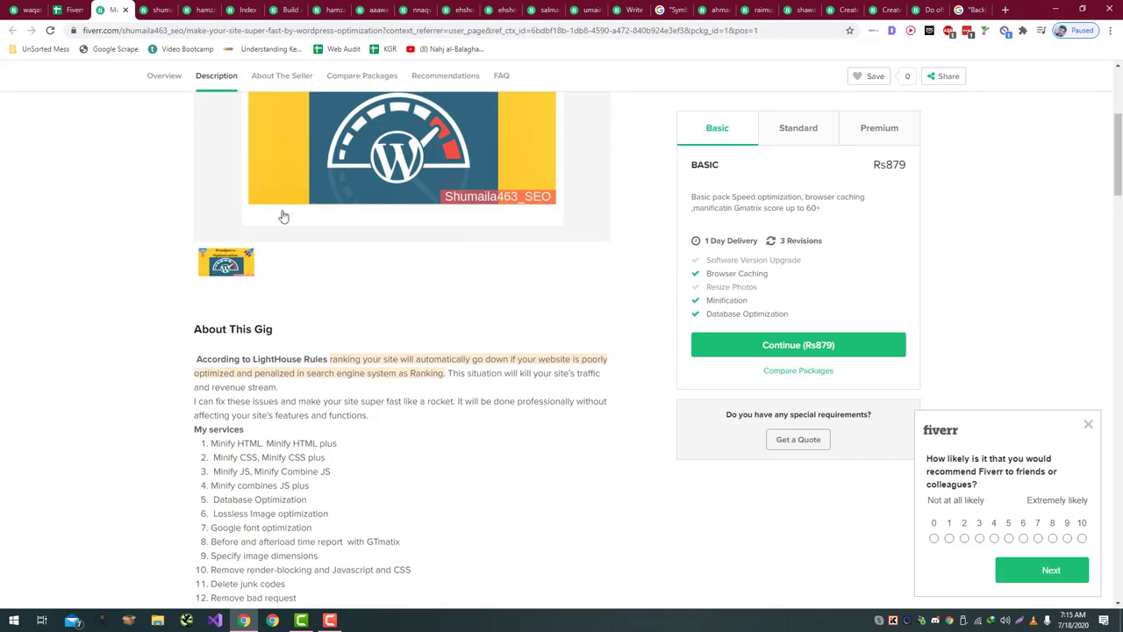
{"action": "scroll", "coordinate": [293, 232], "scroll_direction": "up", "scroll_amount": 3}
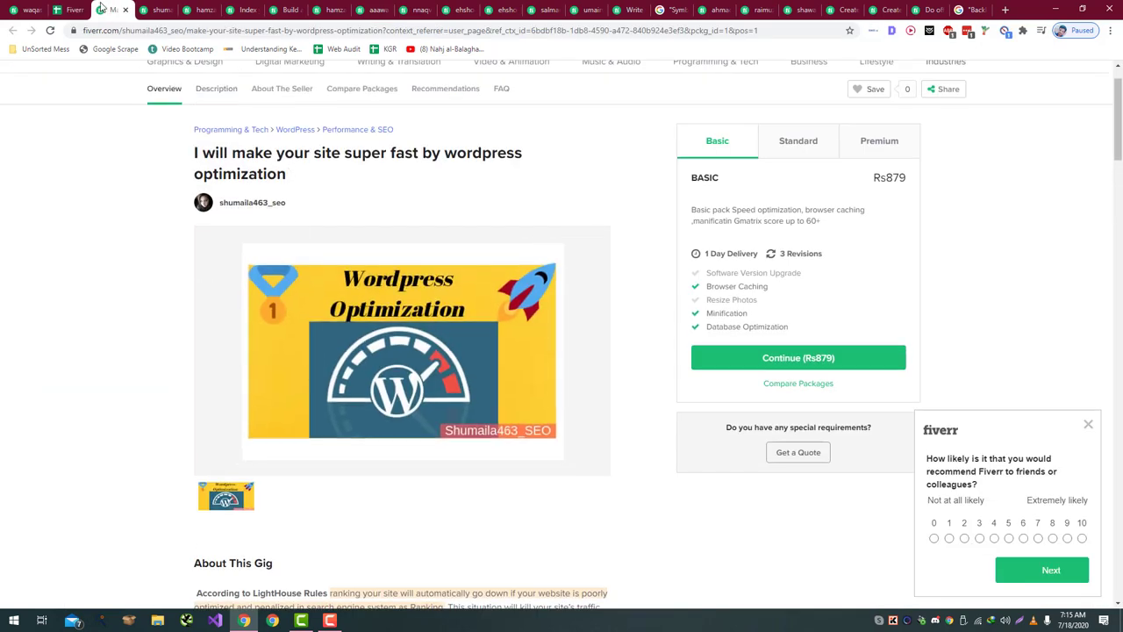
{"action": "left_click", "coordinate": [72, 9]}
{"action": "type", "text": "Bad"}
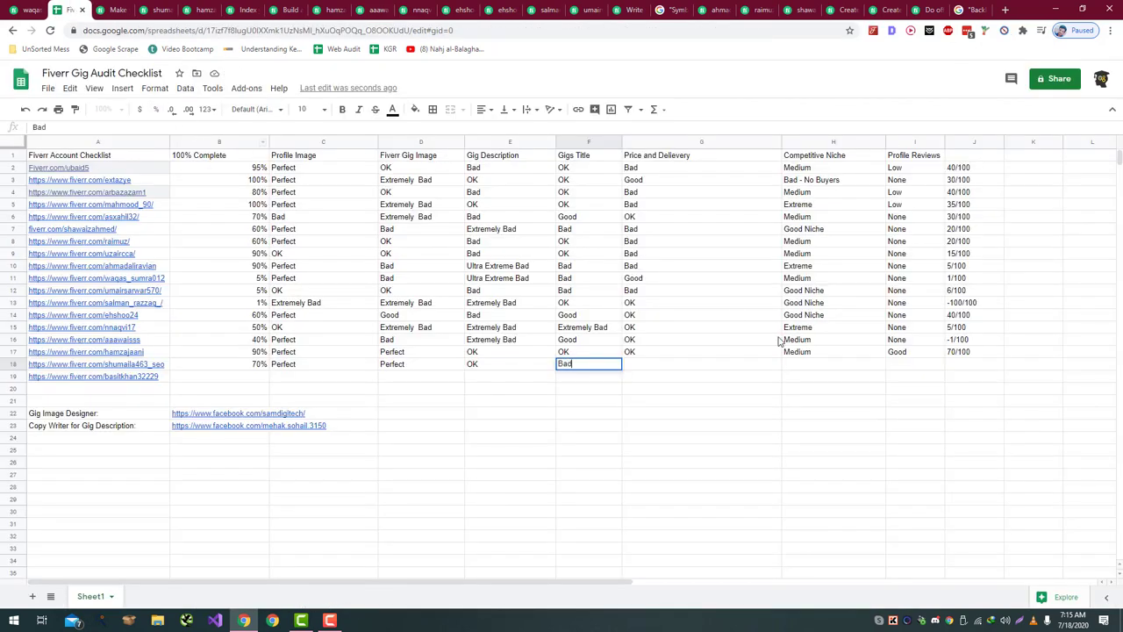
{"action": "left_click", "coordinate": [705, 363]}
- Check the Basic package's 1 Day Delivery and rate Price and Delivery OK in G18
{"action": "left_click", "coordinate": [132, 8]}
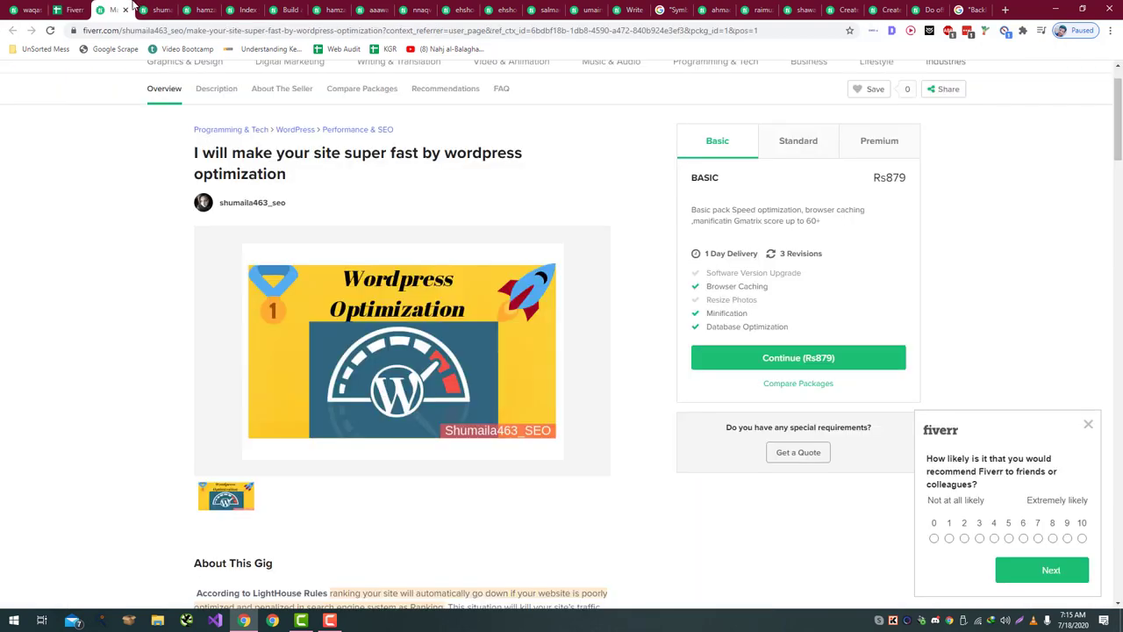
{"action": "left_click_drag", "start_coordinate": [781, 254], "coordinate": [704, 254]}
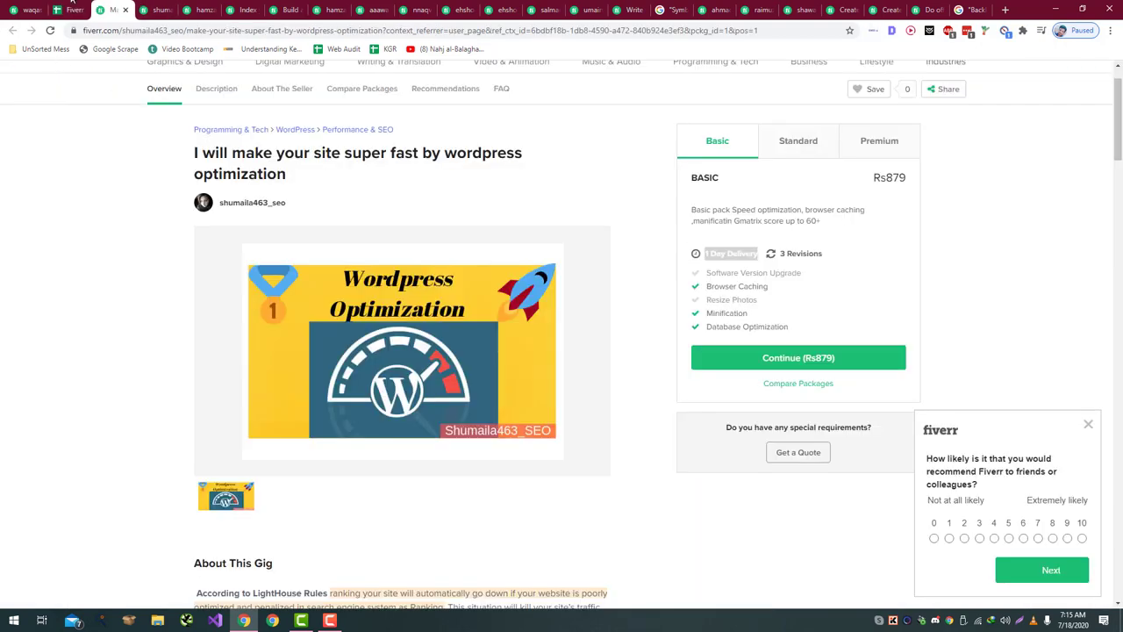
{"action": "left_click", "coordinate": [73, 7]}
{"action": "type", "text": "OK"}
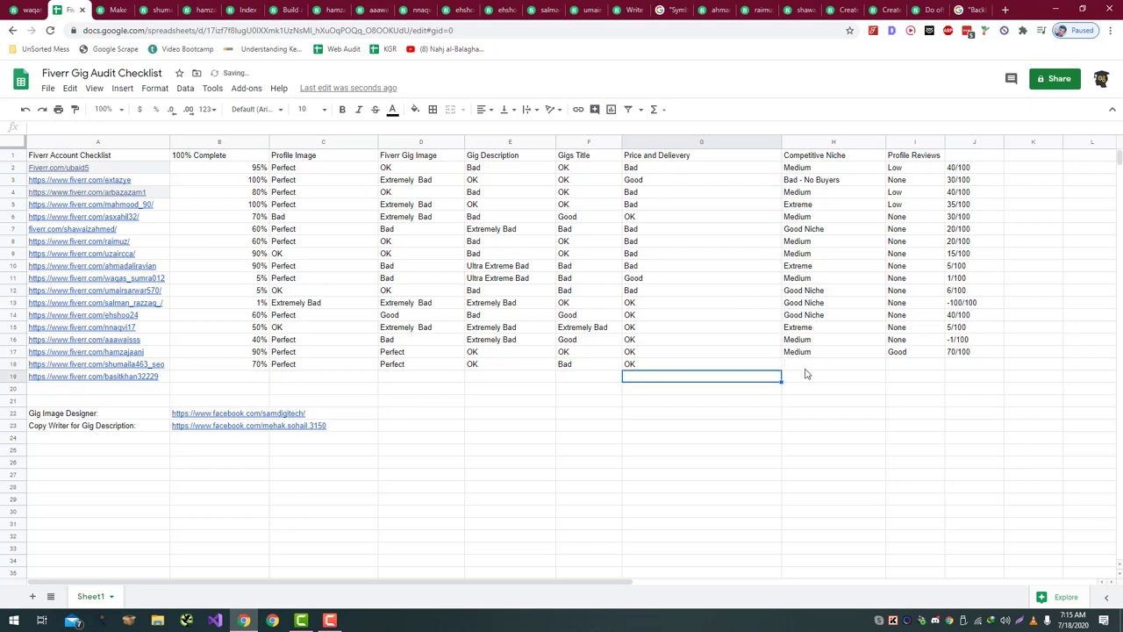
{"action": "left_click", "coordinate": [802, 369]}
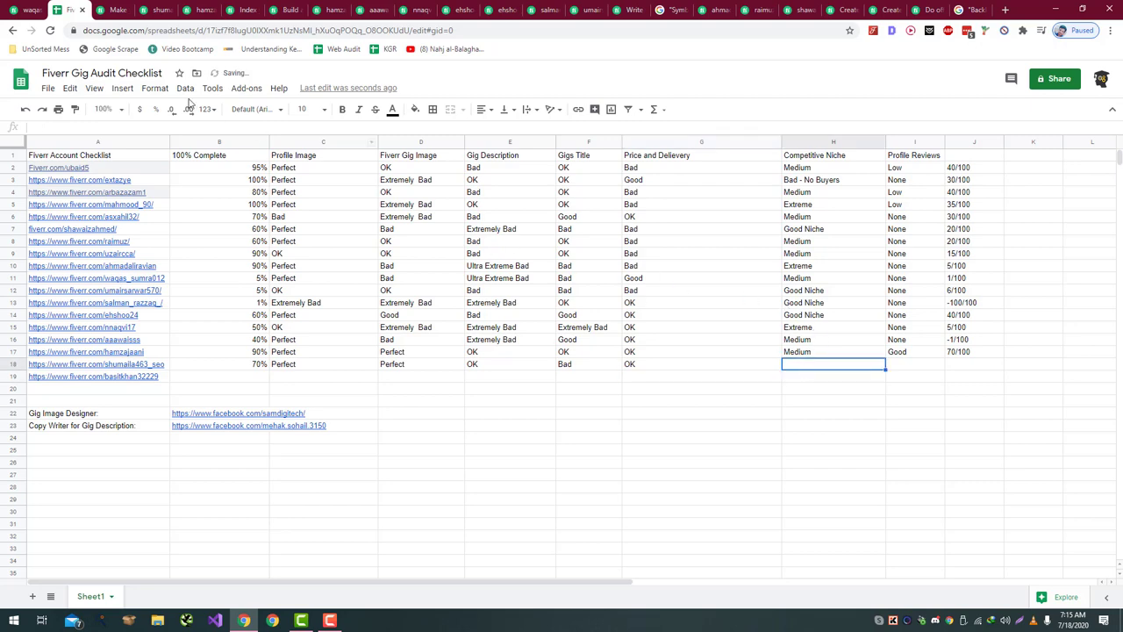
{"action": "left_click", "coordinate": [114, 11]}
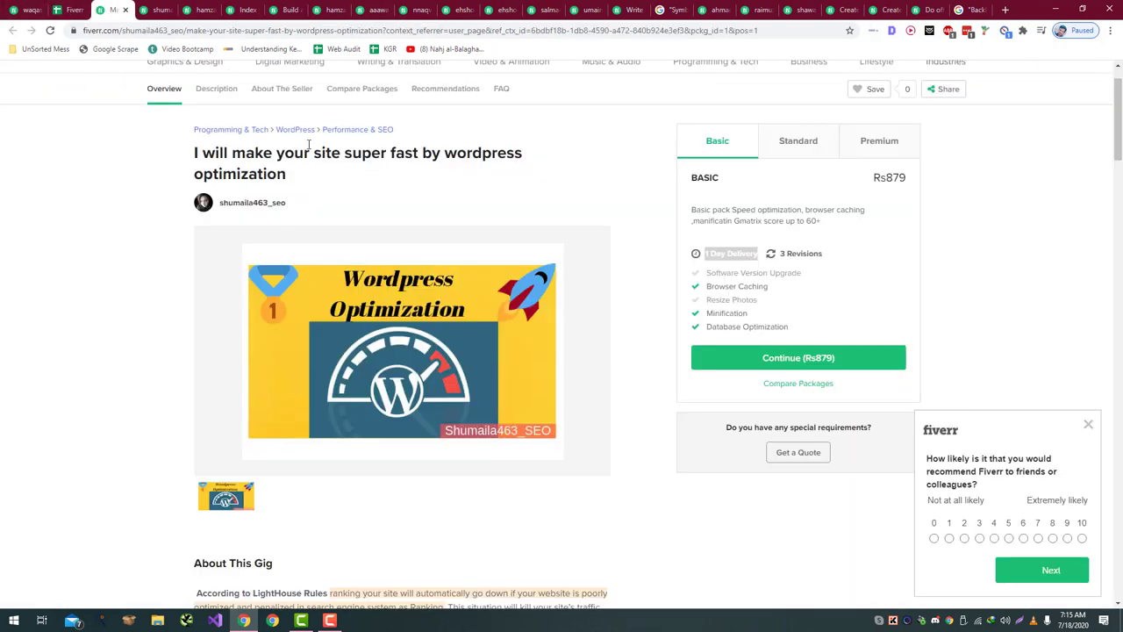
{"action": "left_click_drag", "start_coordinate": [352, 156], "coordinate": [571, 160]}
- Search Fiverr for 'super fast wordpress' and note the 2,747 services count
{"action": "scroll", "coordinate": [341, 146], "scroll_direction": "up", "scroll_amount": 1}
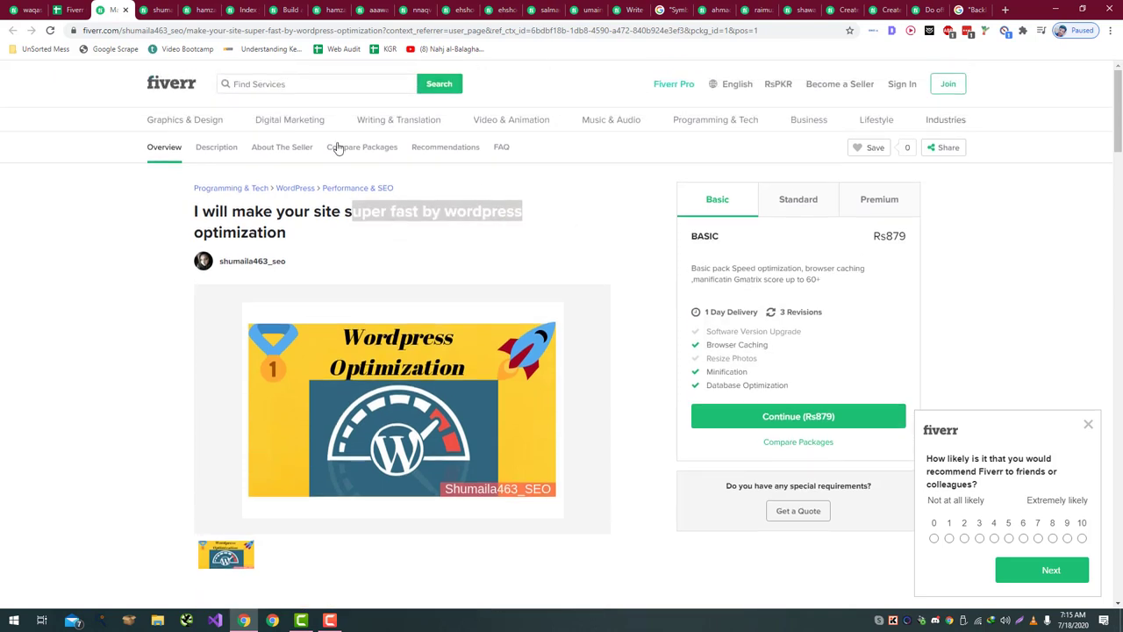
{"action": "left_click", "coordinate": [289, 83]}
{"action": "key", "text": "ctrl+v"}
{"action": "left_click", "coordinate": [234, 85]}
{"action": "type", "text": "s"}
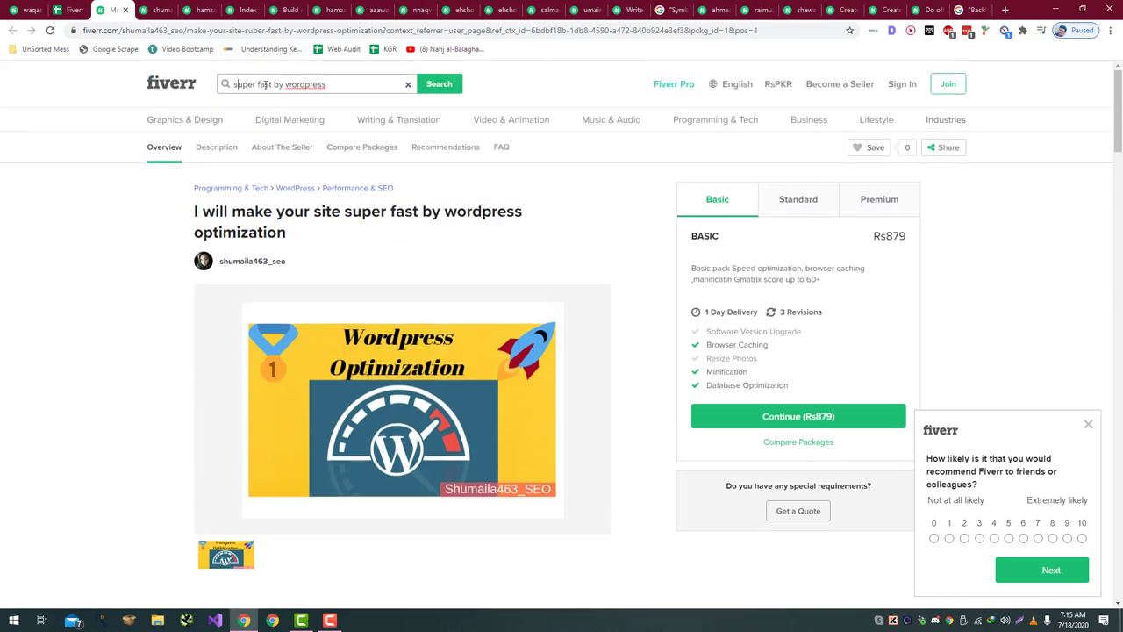
{"action": "double_click", "coordinate": [277, 84]}
{"action": "key", "text": "BackSpace"}
{"action": "key", "text": "Return"}
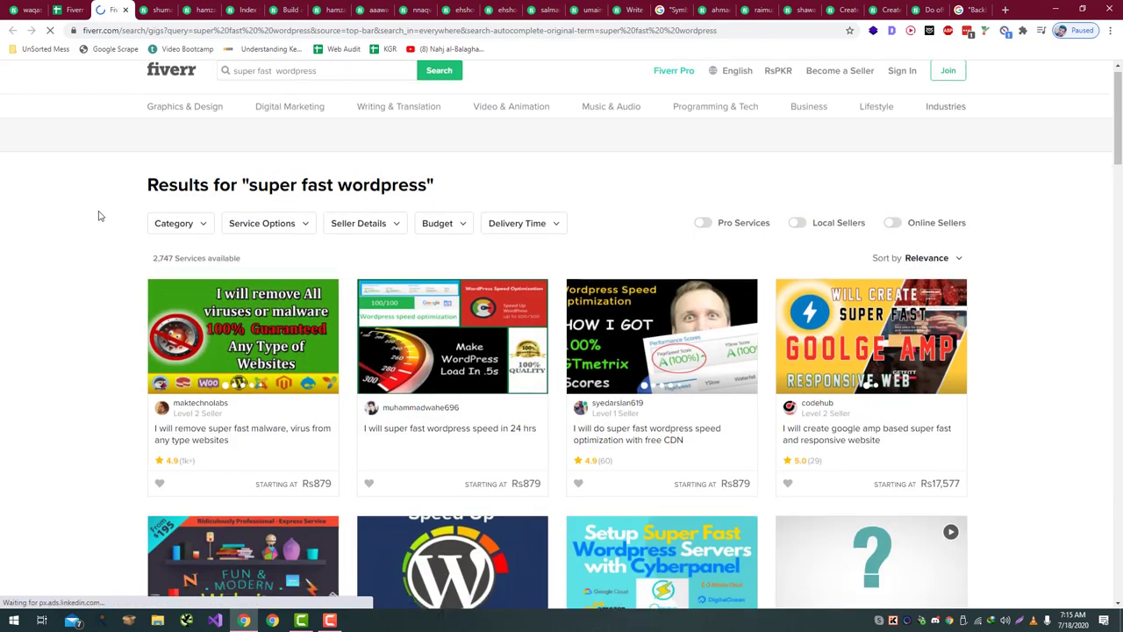
{"action": "scroll", "coordinate": [100, 215], "scroll_direction": "down", "scroll_amount": 1}
{"action": "double_click", "coordinate": [165, 213]}
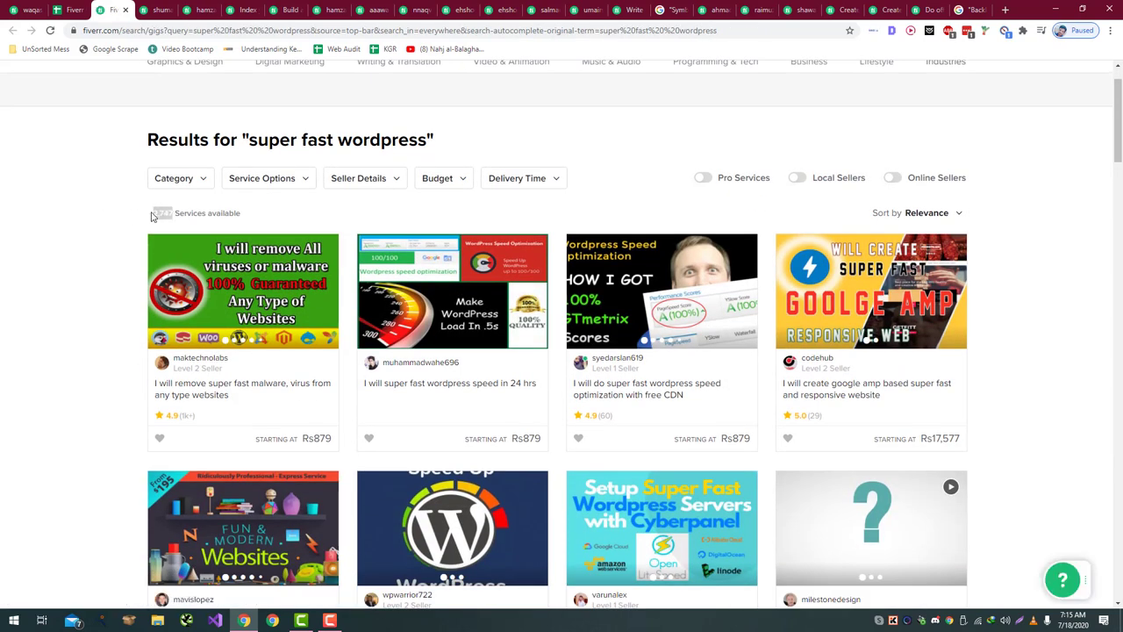
- Enter Good Niche in H18 and move to the Profile Reviews cell I18
{"action": "left_click", "coordinate": [71, 10]}
{"action": "type", "text": "G"}
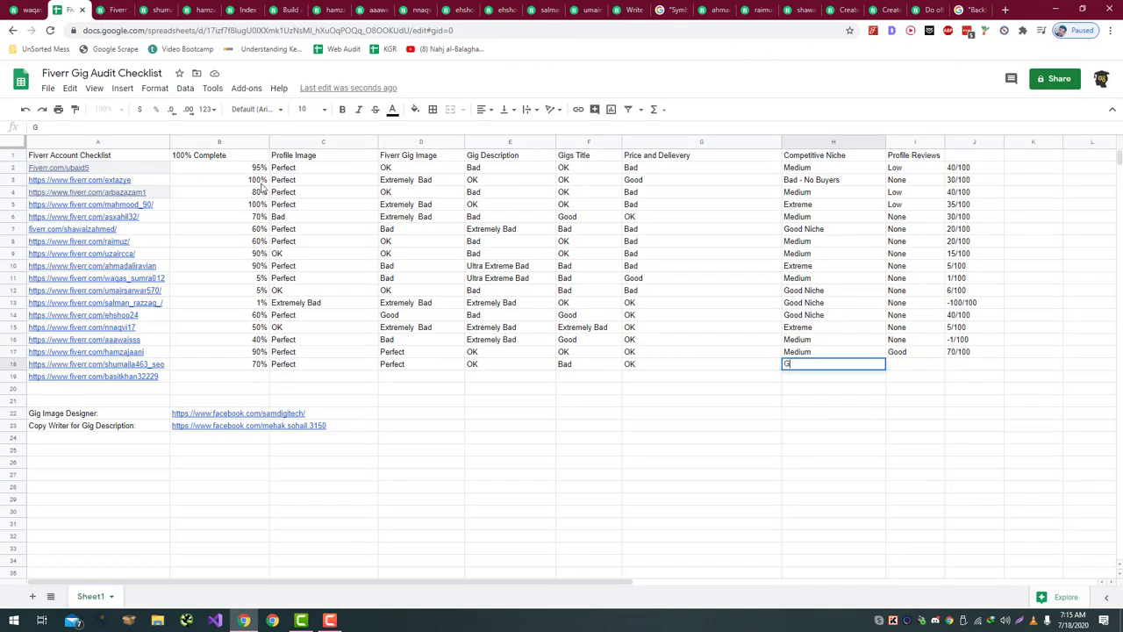
{"action": "type", "text": "ood Niche"}
{"action": "key", "text": "Return"}
{"action": "key", "text": "Right"}
{"action": "key", "text": "Up"}
- Open the row 18 seller's Fiverr profile using the link copied from A18
{"action": "key", "text": "ctrl+Tab"}
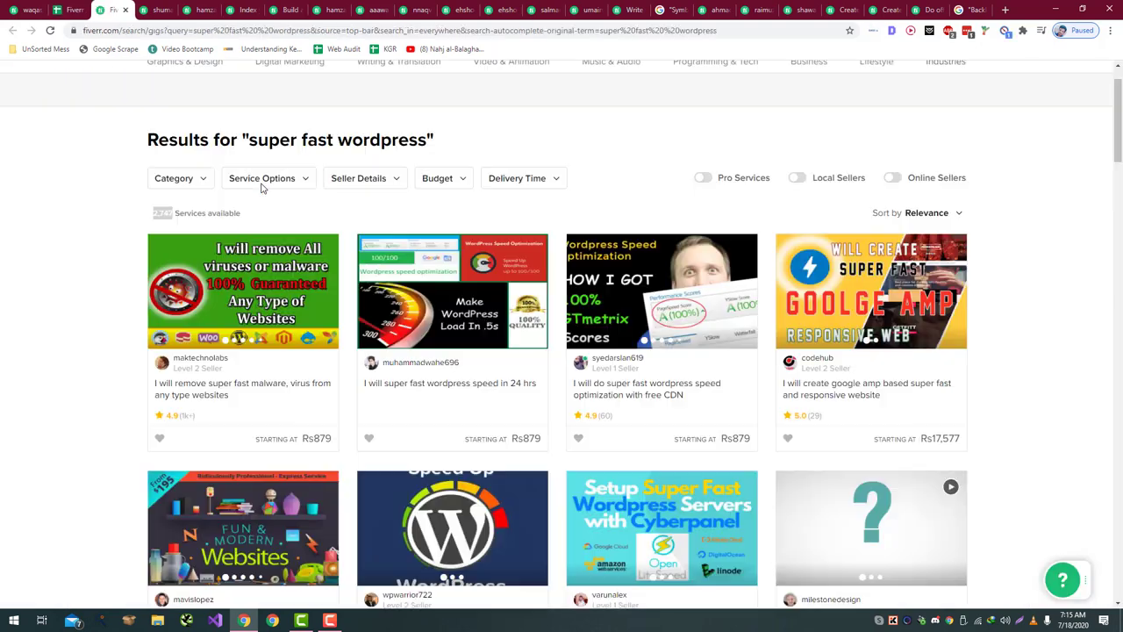
{"action": "left_click", "coordinate": [71, 10]}
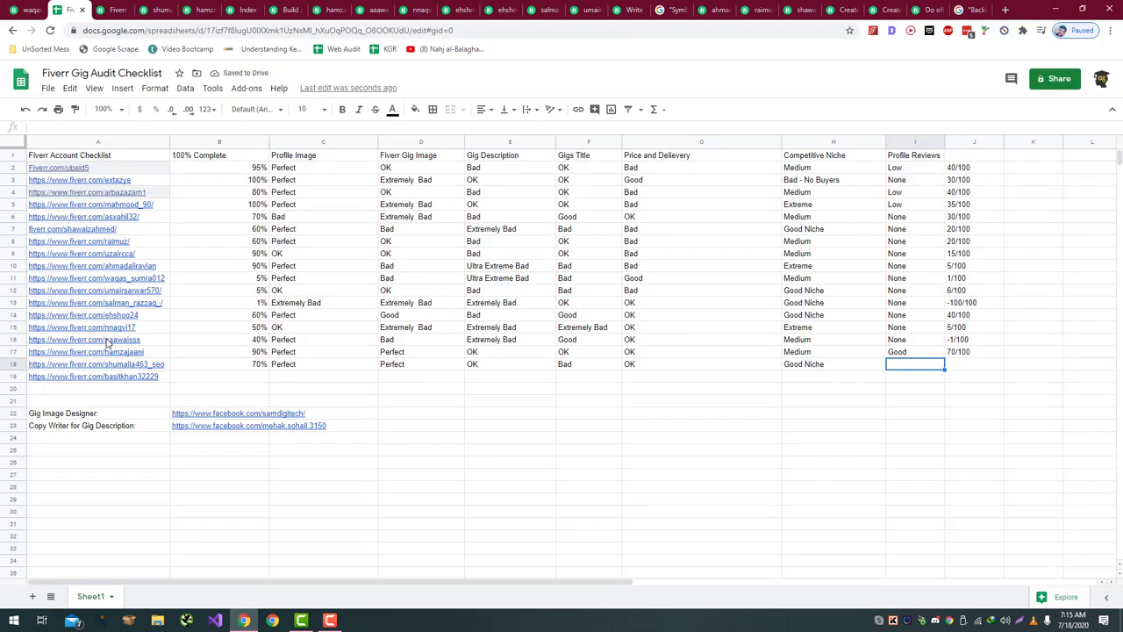
{"action": "left_click", "coordinate": [48, 364]}
{"action": "key", "text": "ctrl+c"}
{"action": "key", "text": "ctrl+Tab"}
{"action": "left_click", "coordinate": [131, 30]}
{"action": "key", "text": "ctrl+v"}
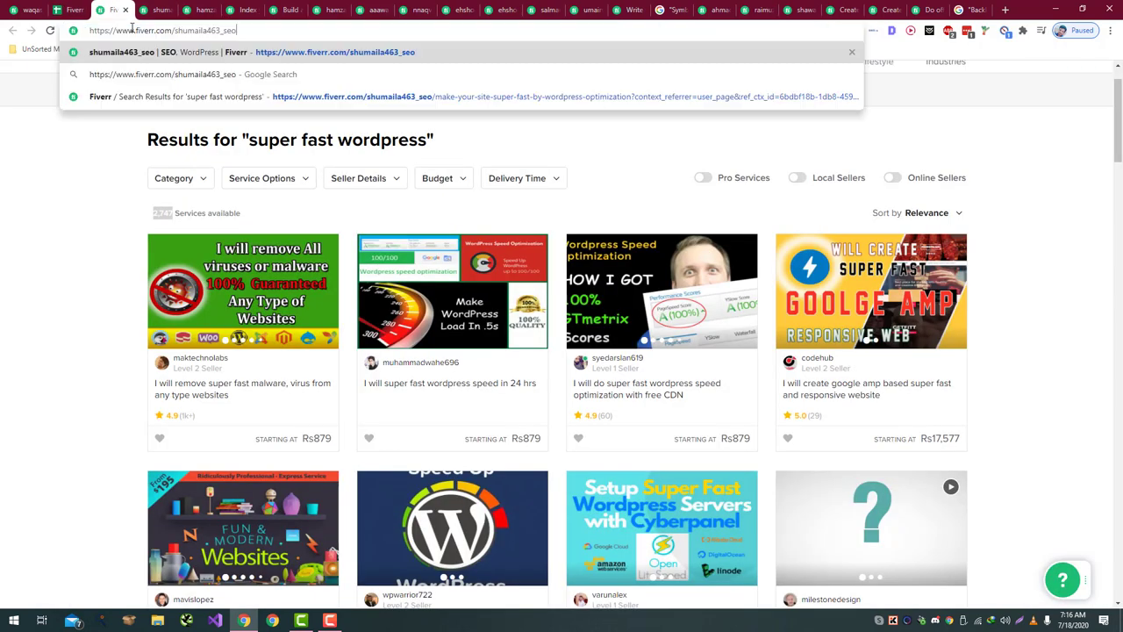
{"action": "key", "text": "Return"}
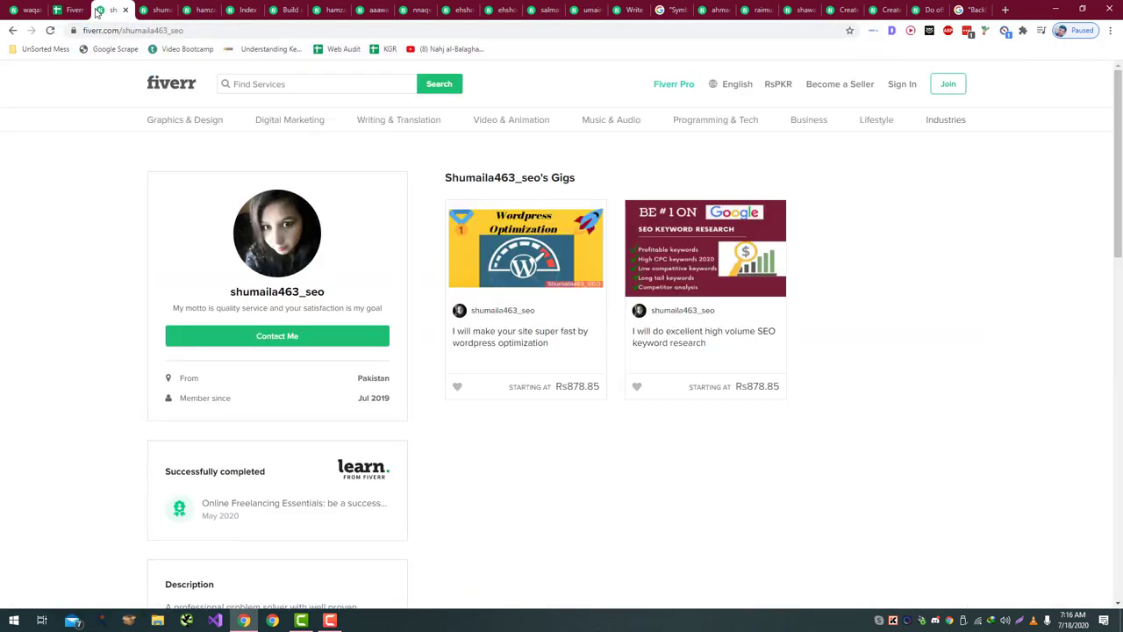
{"action": "key", "text": "ctrl+shift+Tab"}
- Enter None in I18 for profile reviews and 50/100 in J18 for the score
{"action": "left_click", "coordinate": [908, 364]}
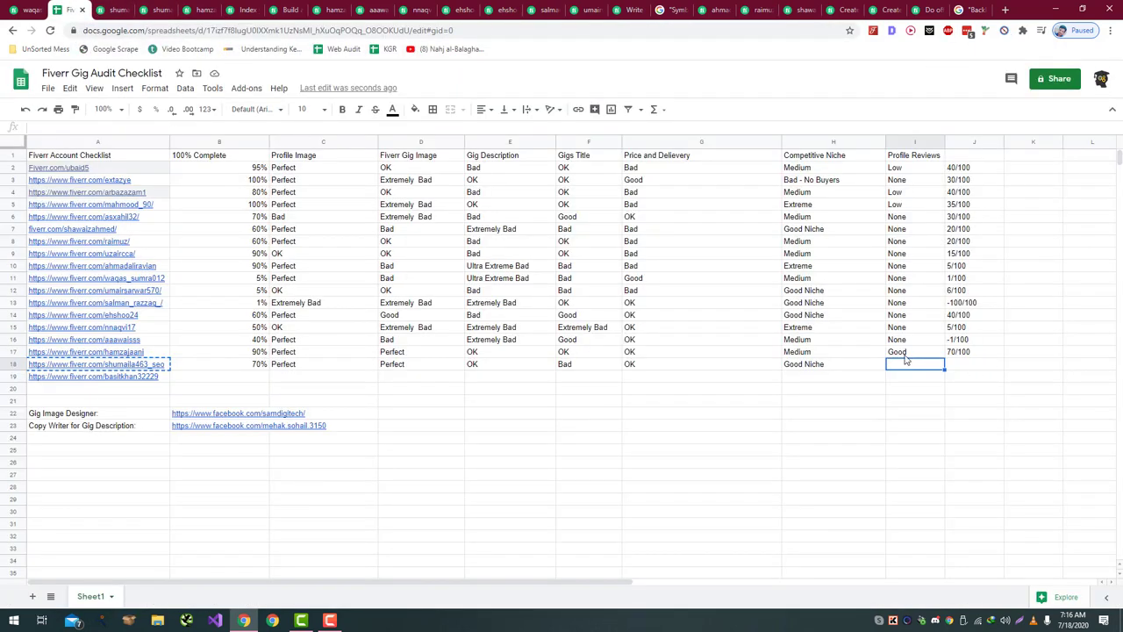
{"action": "type", "text": "None"}
{"action": "key", "text": "Return"}
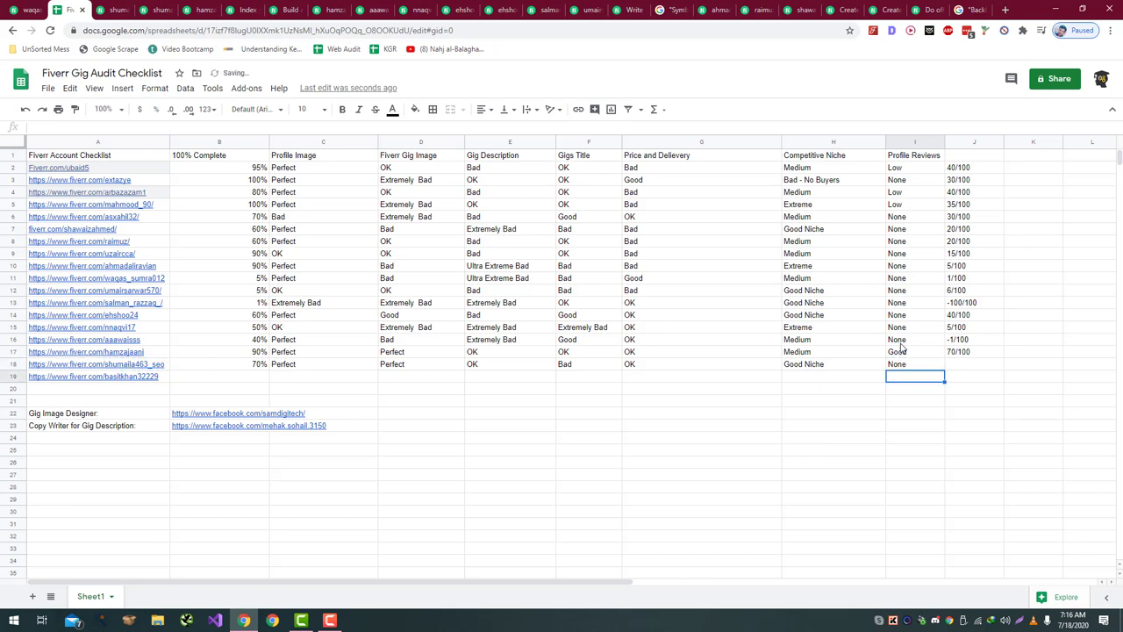
{"action": "left_click", "coordinate": [957, 368]}
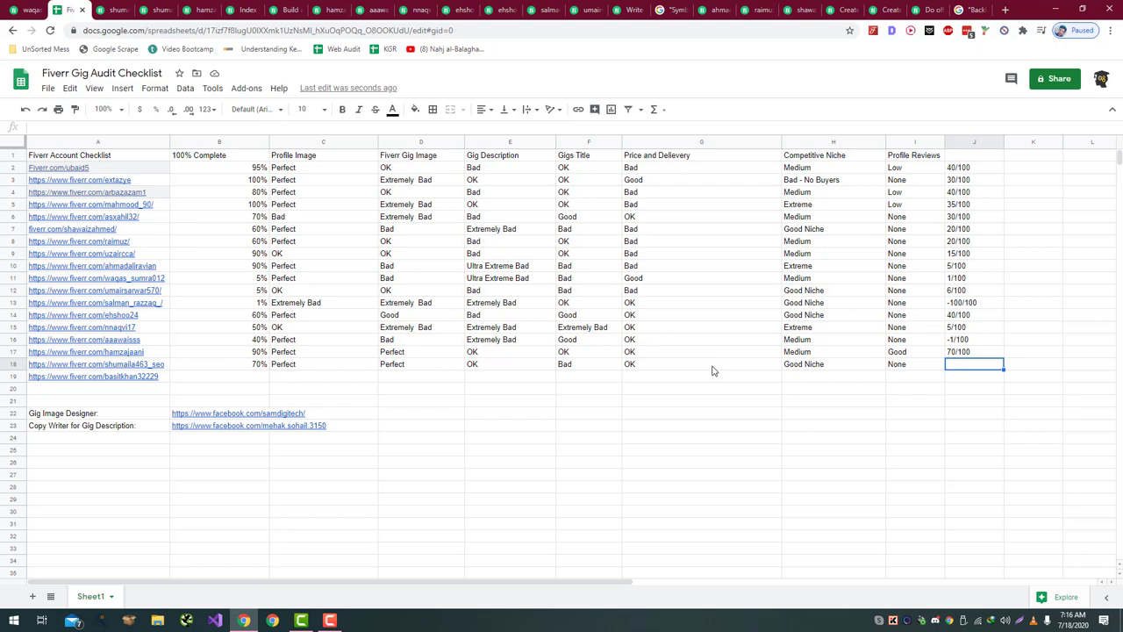
{"action": "type", "text": "50/100"}
{"action": "key", "text": "Return"}
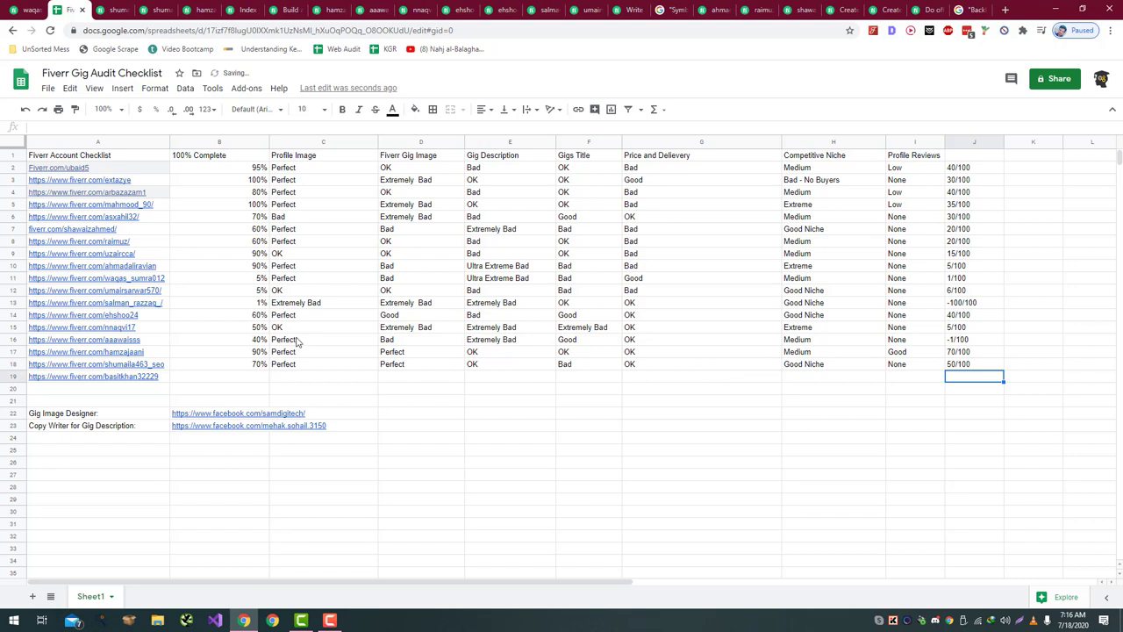
- Copy the next account's profile link from cell A19
{"action": "left_click", "coordinate": [115, 377]}
{"action": "mouse_move", "coordinate": [114, 377]}
{"action": "left_mouse_down"}
{"action": "mouse_move", "coordinate": [61, 4]}
{"action": "mouse_move", "coordinate": [106, 380]}
{"action": "left_mouse_up"}
{"action": "key", "text": "ctrl+c"}
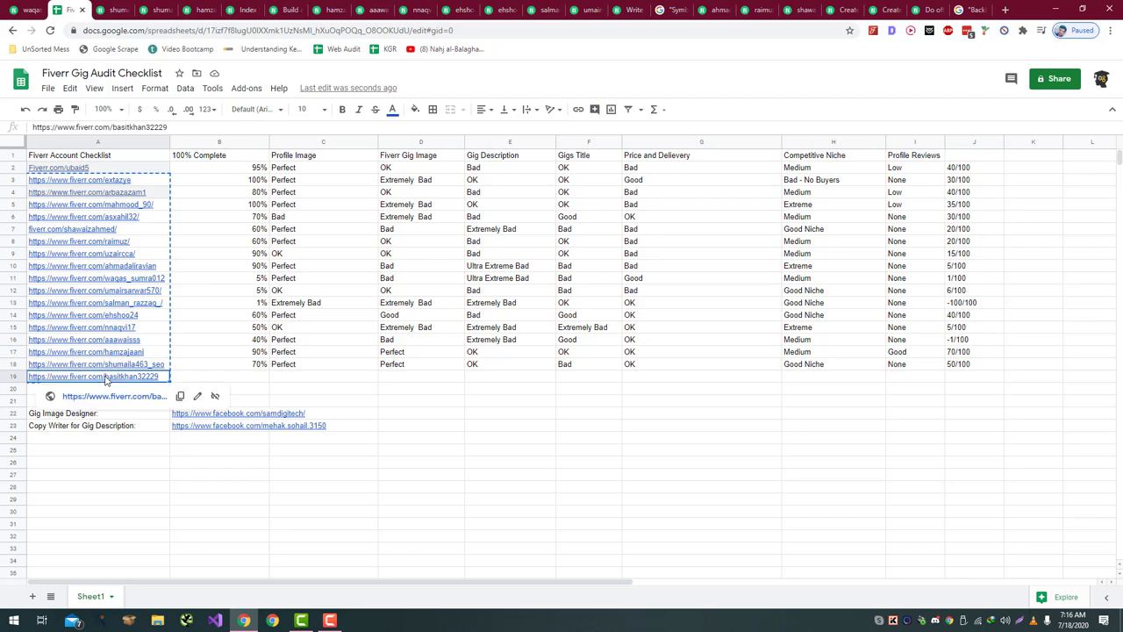
- Load the row 19 seller's Fiverr profile by replacing the username in the address
{"action": "left_click", "coordinate": [116, 10]}
{"action": "left_click_drag", "start_coordinate": [230, 30], "coordinate": [132, 35]}
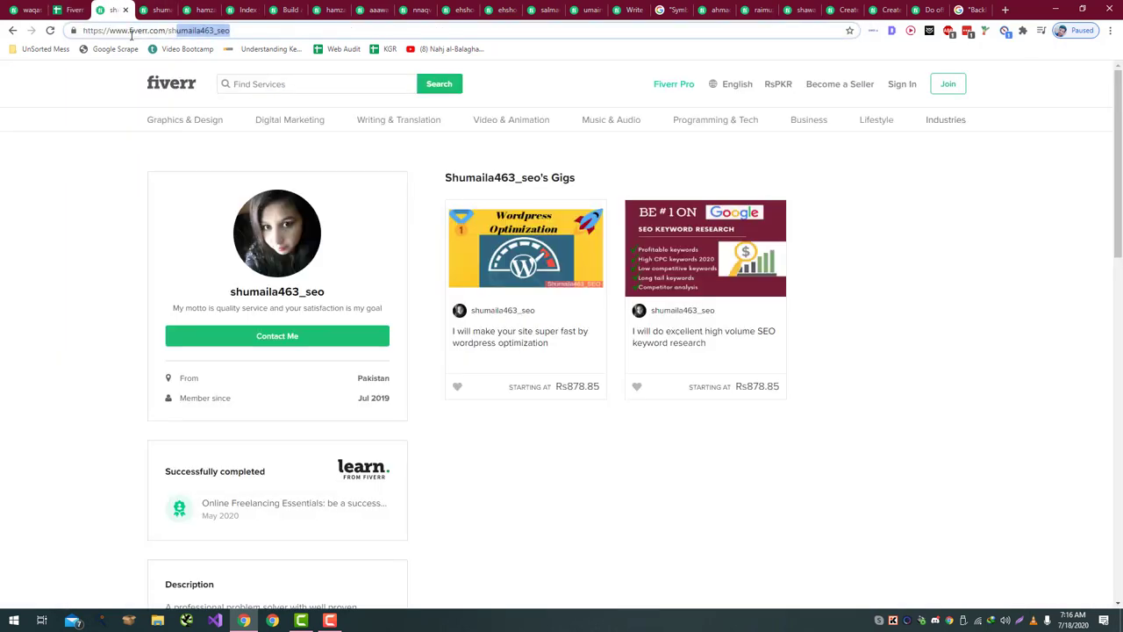
{"action": "key", "text": "ctrl+v"}
{"action": "key", "text": "Return"}
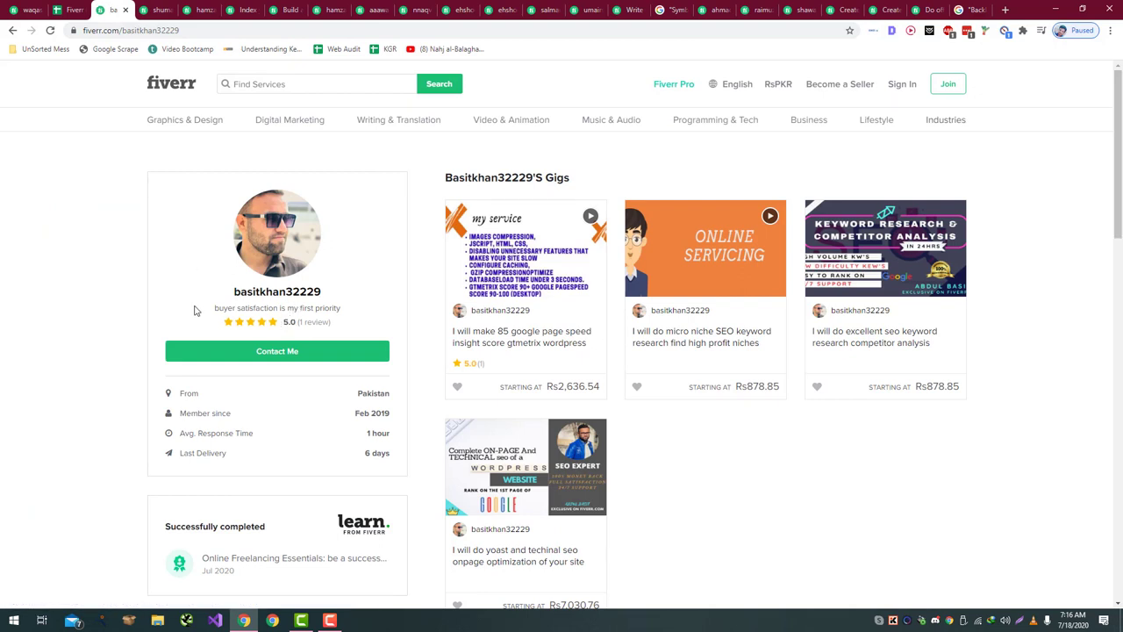
- Scroll to the profile description and select the word 'expertises'
{"action": "left_click_drag", "start_coordinate": [214, 309], "coordinate": [238, 308]}
{"action": "left_click", "coordinate": [239, 308]}
{"action": "left_click", "coordinate": [301, 308]}
{"action": "scroll", "coordinate": [314, 320], "scroll_direction": "down", "scroll_amount": 3}
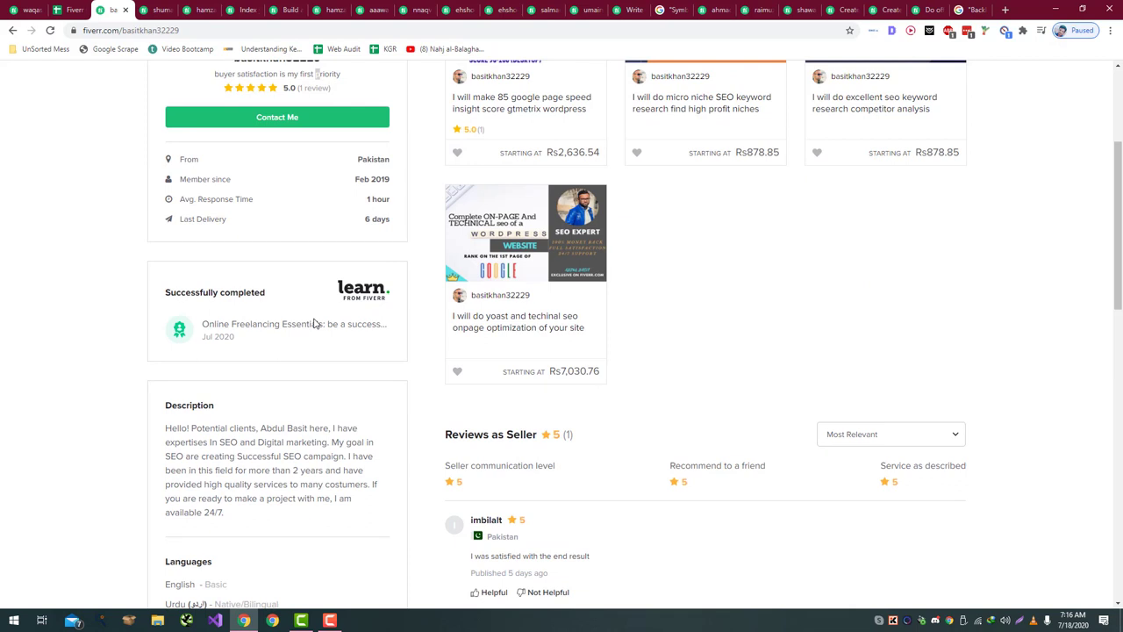
{"action": "scroll", "coordinate": [315, 321], "scroll_direction": "down", "scroll_amount": 2}
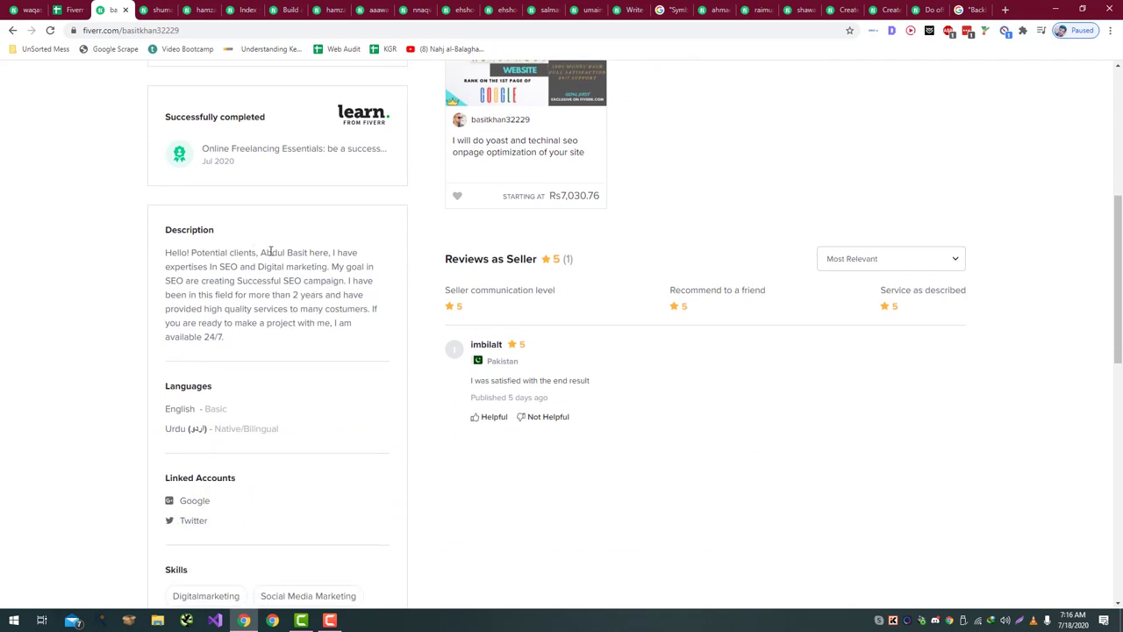
{"action": "left_click_drag", "start_coordinate": [257, 253], "coordinate": [353, 251]}
{"action": "left_click", "coordinate": [330, 263]}
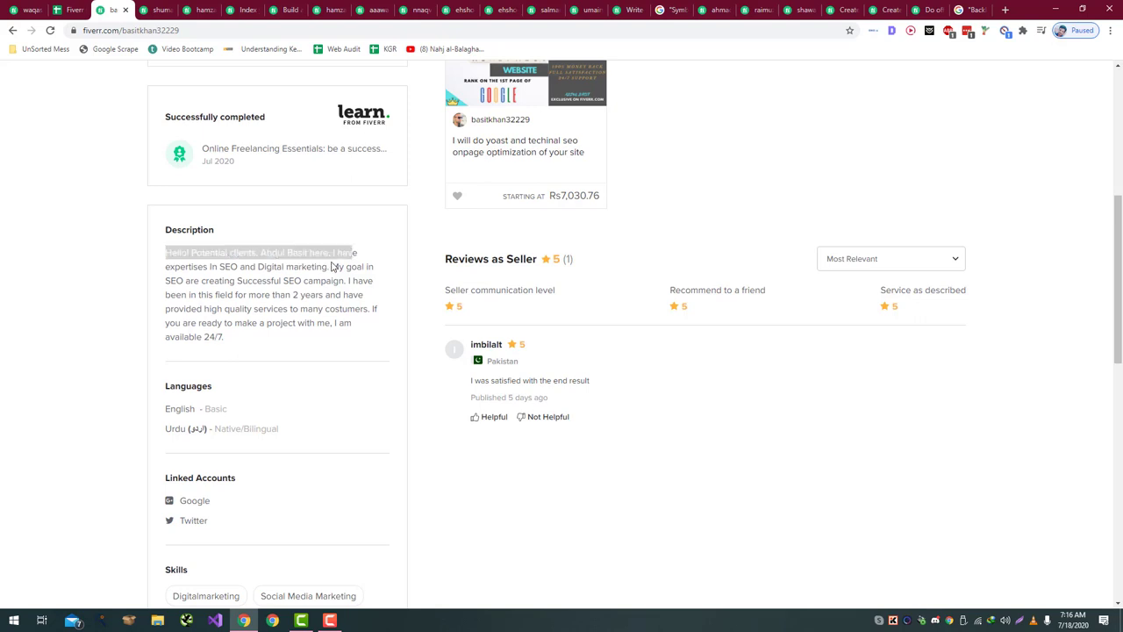
{"action": "double_click", "coordinate": [204, 265]}
{"action": "key", "text": "ctrl+c"}
{"action": "key", "text": "ctrl+t"}
{"action": "key", "text": "ctrl+v"}
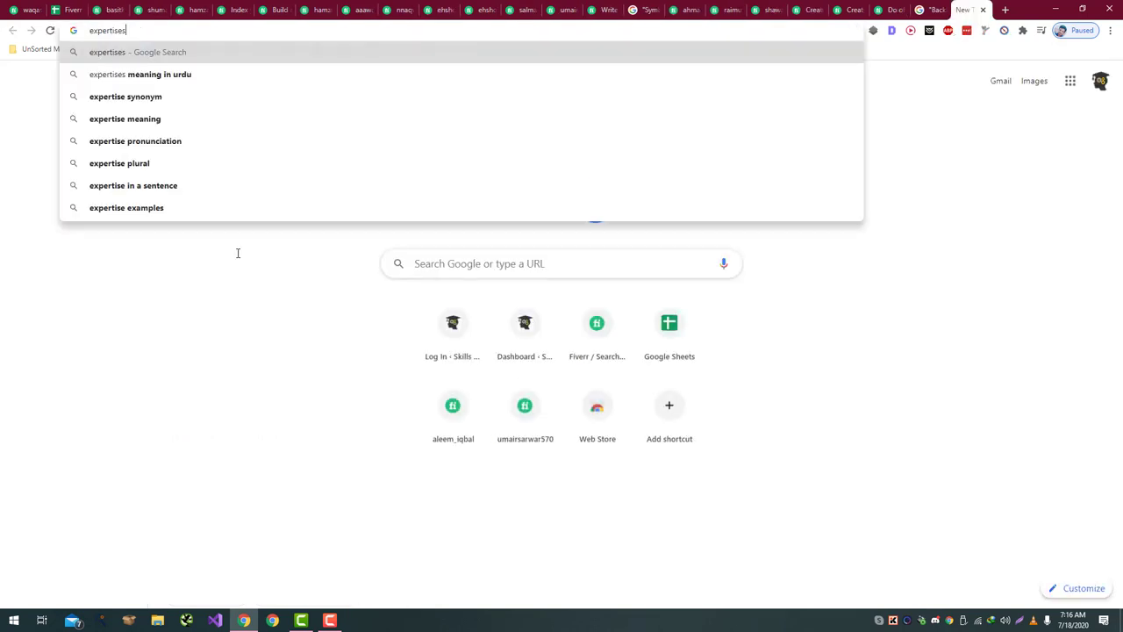
{"action": "key", "text": "Down"}
{"action": "key", "text": "Down"}
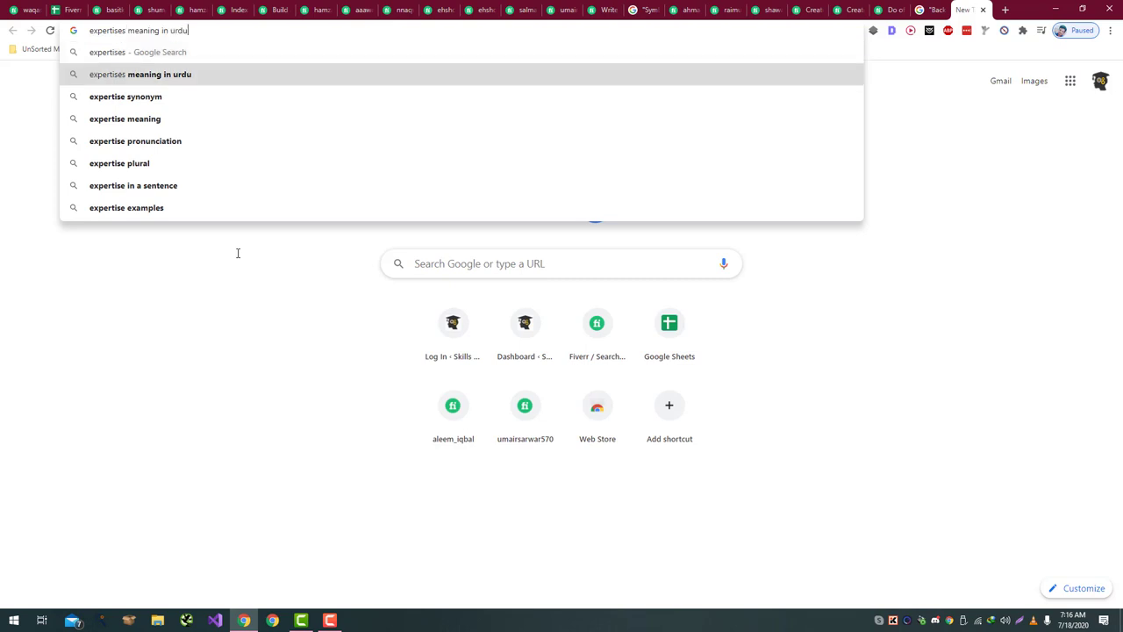
{"action": "key", "text": "ctrl+w"}
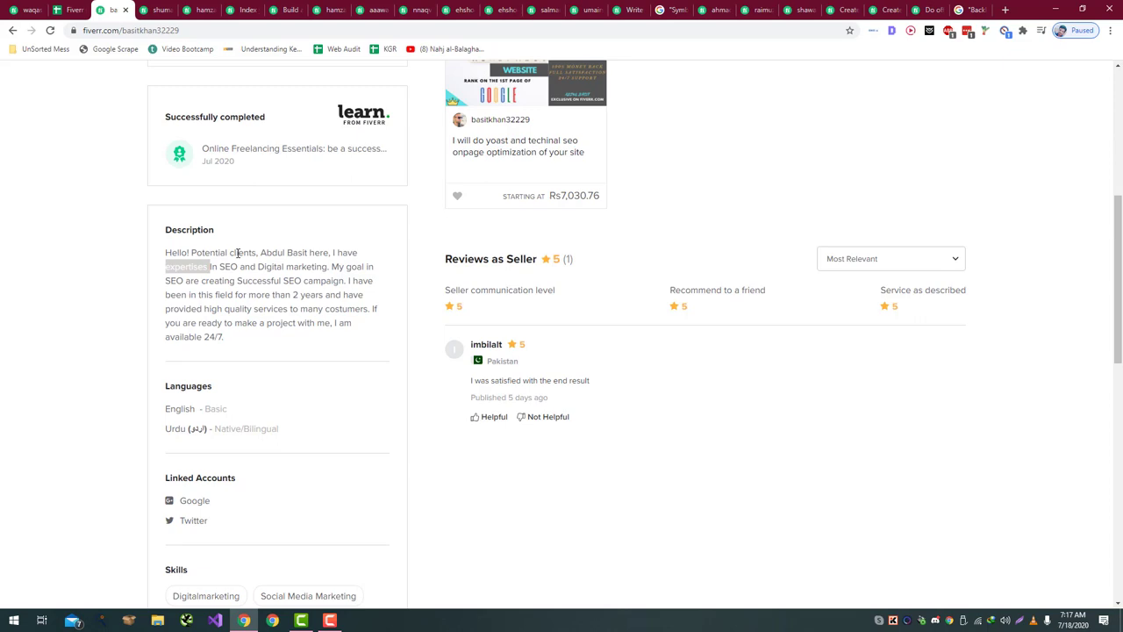
{"action": "scroll", "coordinate": [236, 252], "scroll_direction": "up", "scroll_amount": 3}
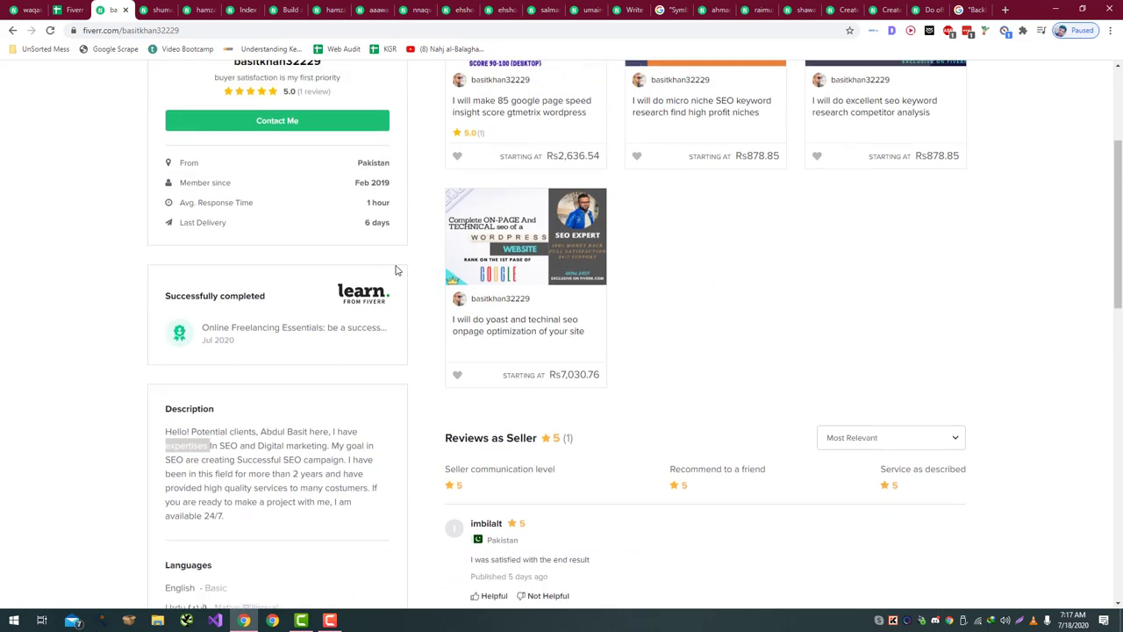
{"action": "scroll", "coordinate": [328, 298], "scroll_direction": "down", "scroll_amount": 3}
{"action": "left_click", "coordinate": [332, 306]}
{"action": "double_click", "coordinate": [332, 305]}
{"action": "key", "text": "ctrl+c"}
{"action": "key", "text": "ctrl+t"}
{"action": "key", "text": "ctrl+v"}
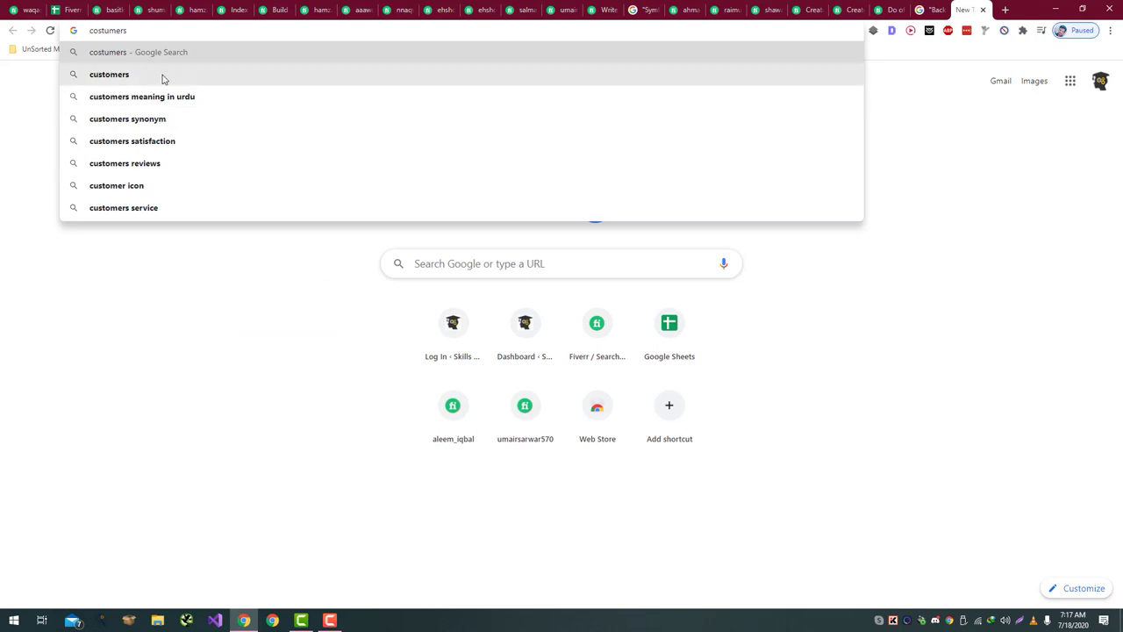
{"action": "key", "text": "ctrl+w"}
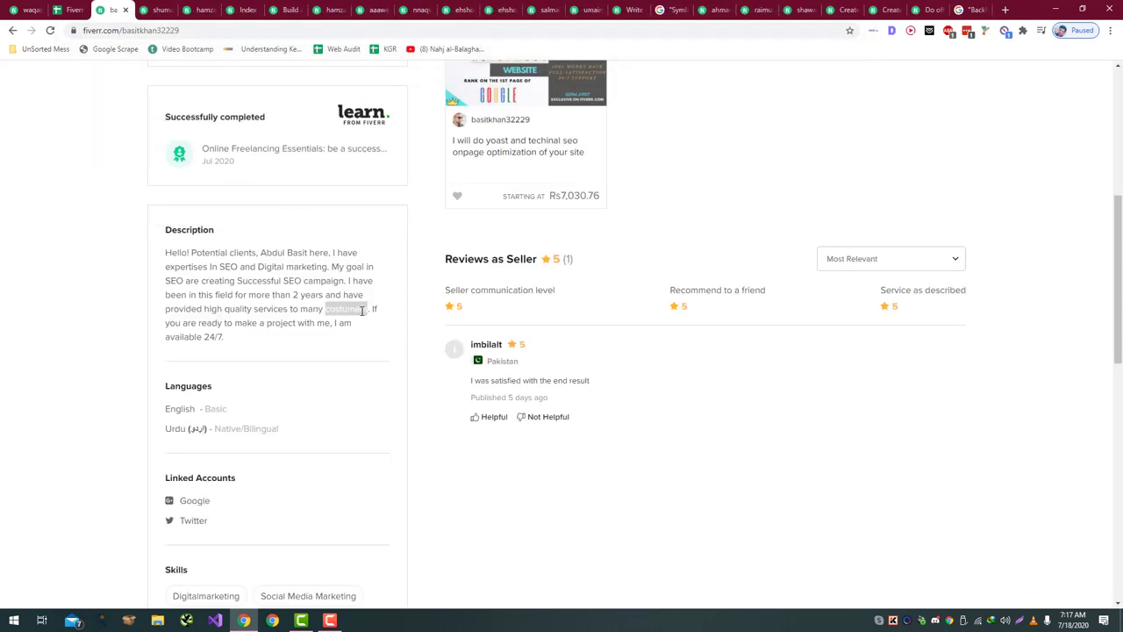
{"action": "left_click_drag", "start_coordinate": [372, 311], "coordinate": [381, 327]}
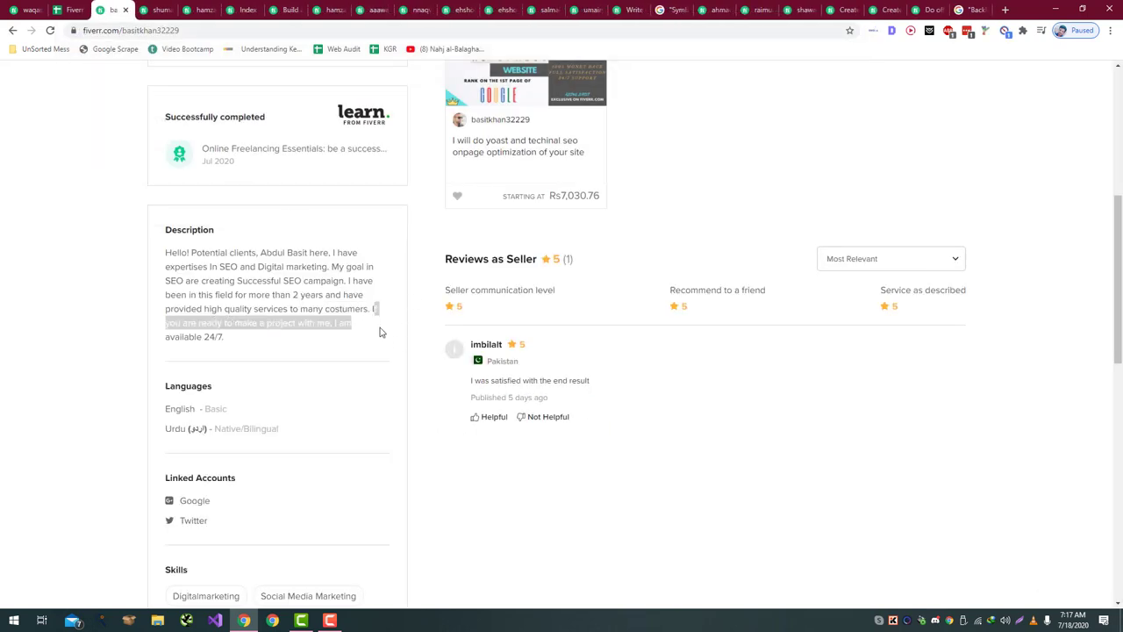
{"action": "left_click", "coordinate": [381, 332]}
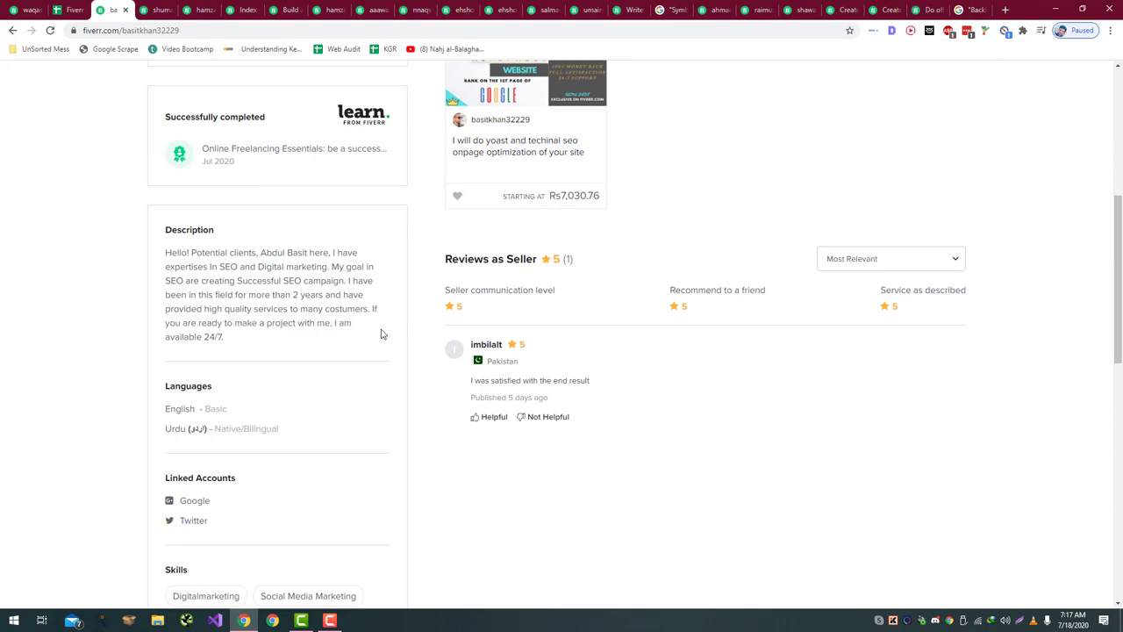
{"action": "scroll", "coordinate": [434, 290], "scroll_direction": "down", "scroll_amount": 3}
{"action": "scroll", "coordinate": [339, 183], "scroll_direction": "down", "scroll_amount": 7}
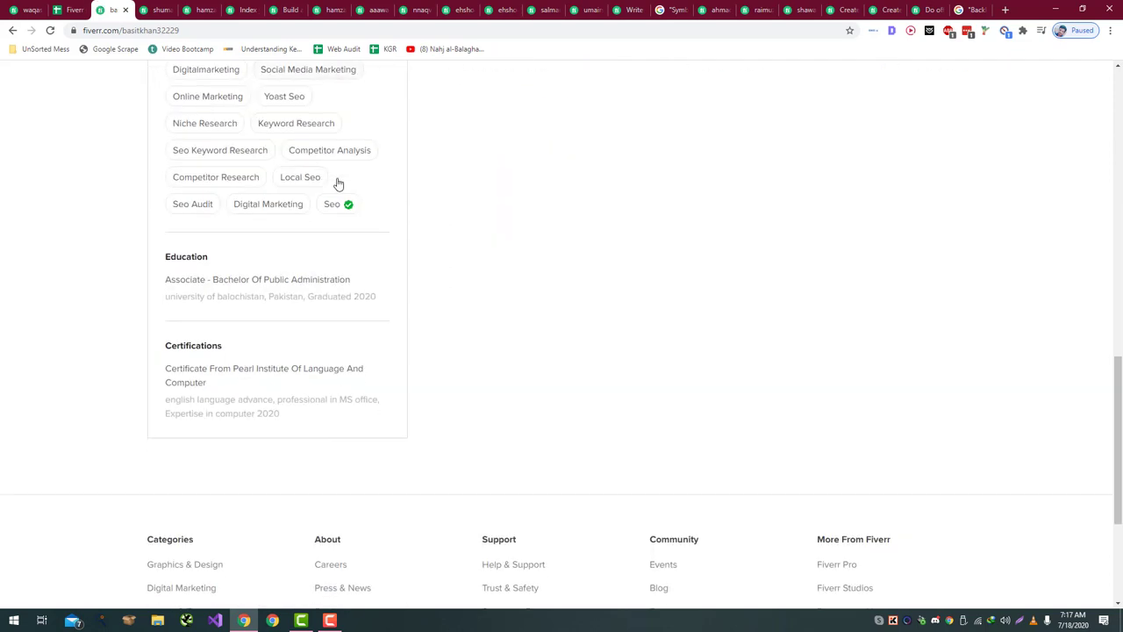
{"action": "scroll", "coordinate": [326, 188], "scroll_direction": "up", "scroll_amount": 15}
{"action": "scroll", "coordinate": [312, 187], "scroll_direction": "down", "scroll_amount": 3}
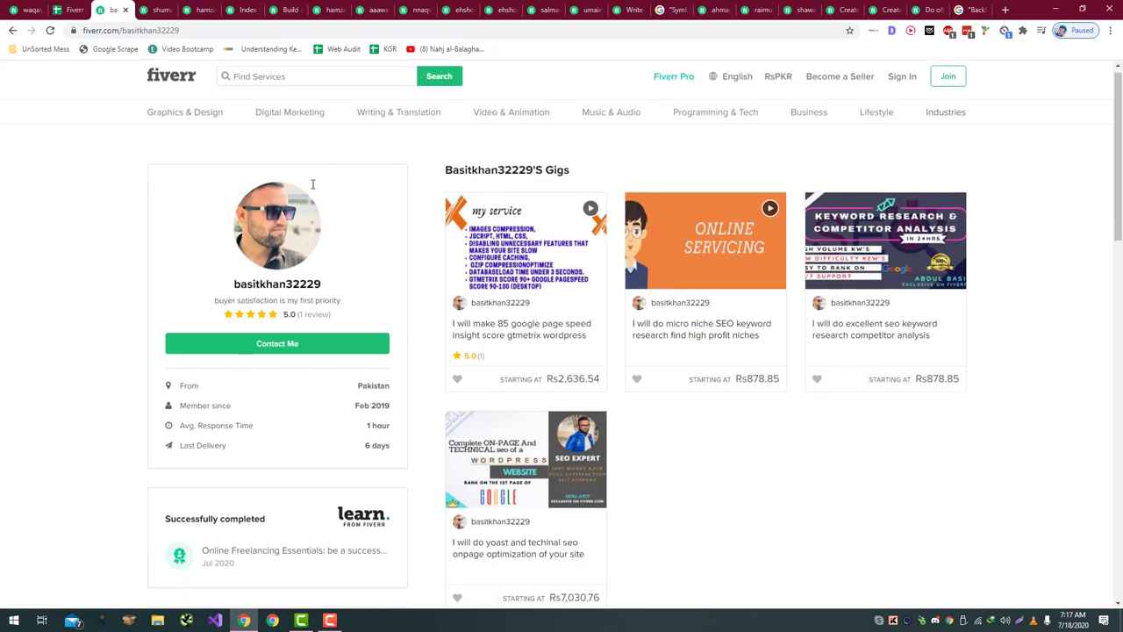
- Rate row 19's profile completion as 40% in B19
{"action": "left_click", "coordinate": [70, 10]}
{"action": "left_click", "coordinate": [242, 373]}
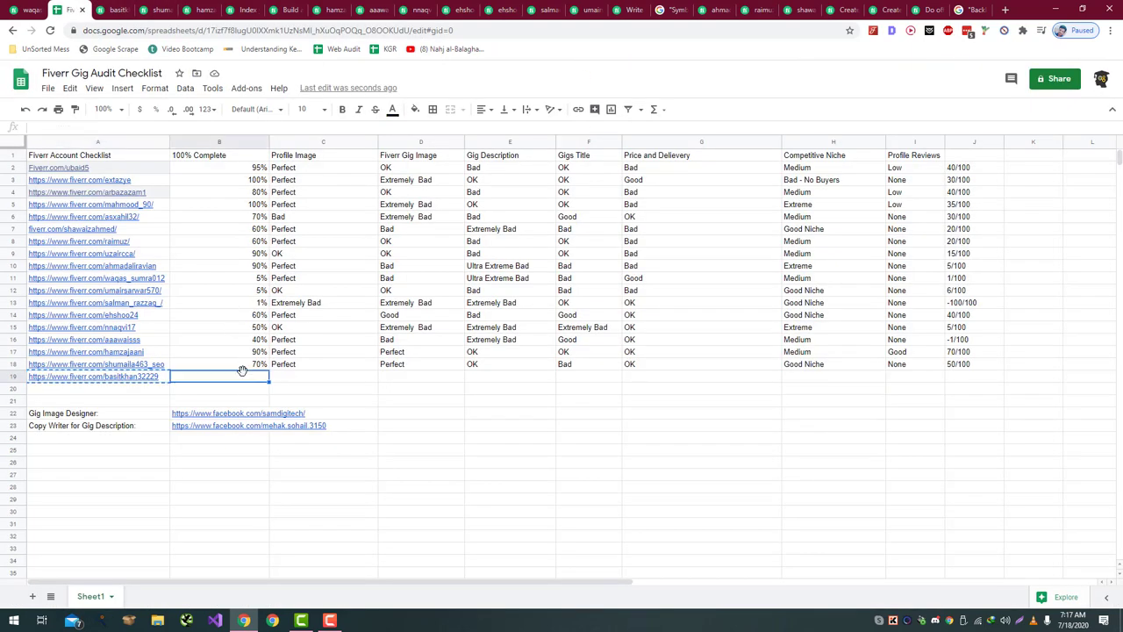
{"action": "type", "text": "40"}
{"action": "key", "text": "Return"}
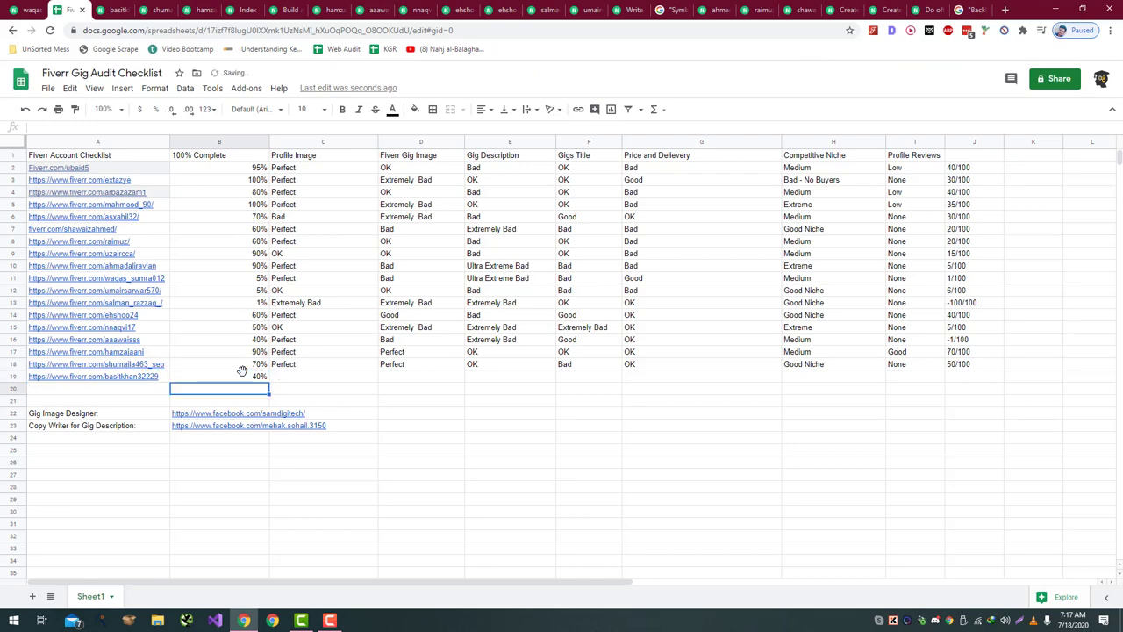
{"action": "key", "text": "ctrl+Tab"}
{"action": "scroll", "coordinate": [244, 373], "scroll_direction": "up", "scroll_amount": 2}
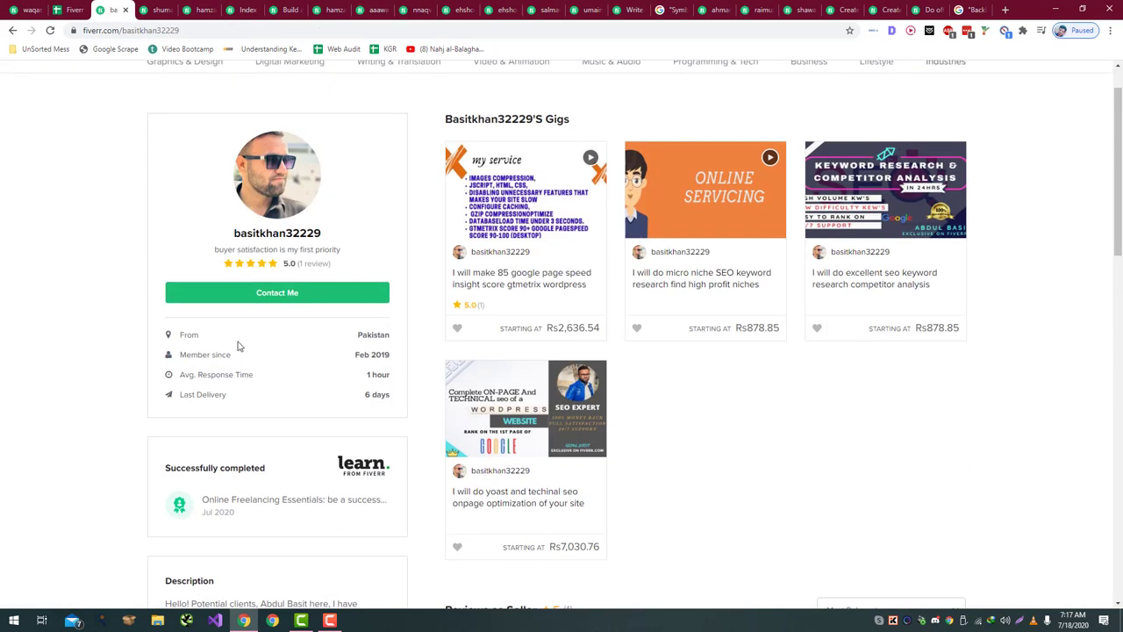
{"action": "key", "text": "ctrl+shift+Tab"}
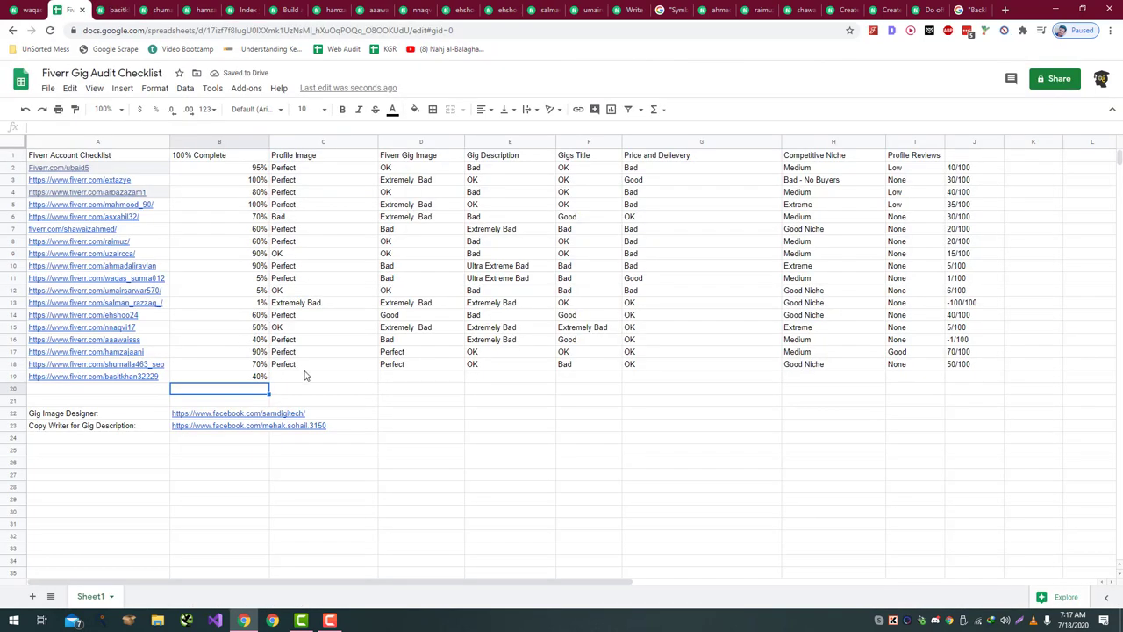
- Compare the seller's profile photo and rate Profile Image as Perfect in C19
{"action": "key", "text": "ctrl+Tab"}
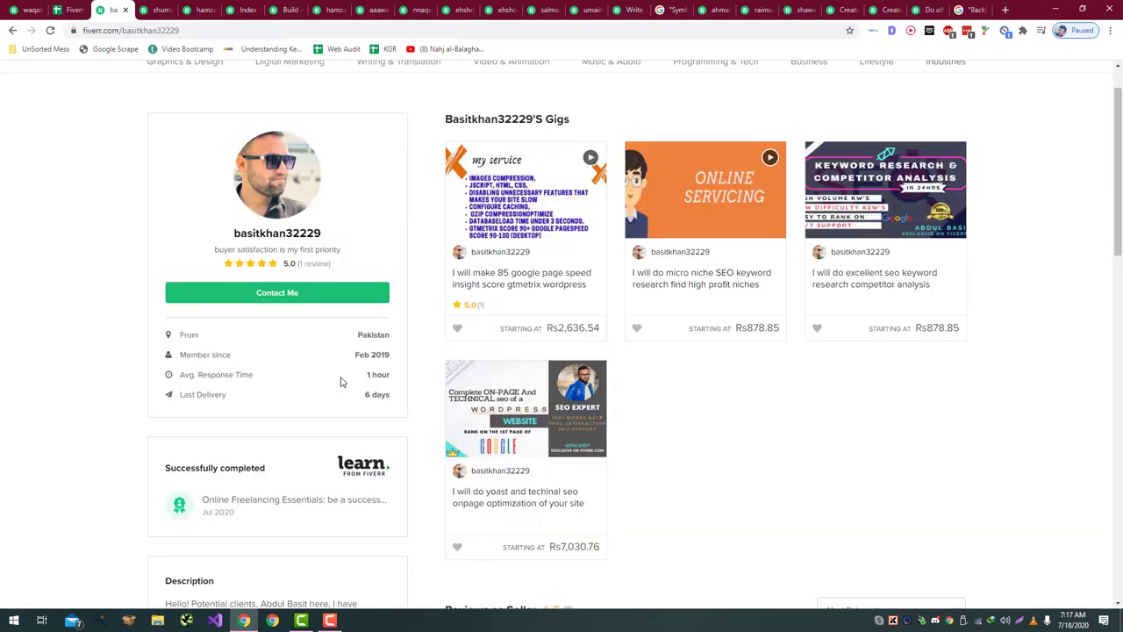
{"action": "key", "text": "ctrl+shift+Tab"}
{"action": "key", "text": "ctrl+Tab"}
{"action": "key", "text": "ctrl+shift+Tab"}
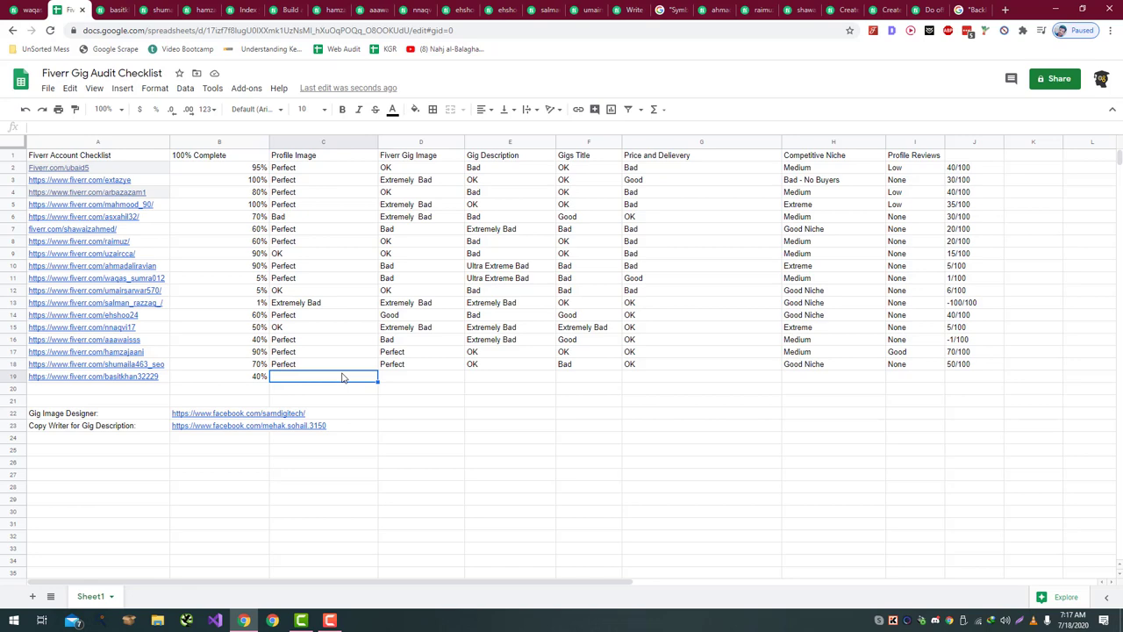
{"action": "key", "text": "ctrl+Tab"}
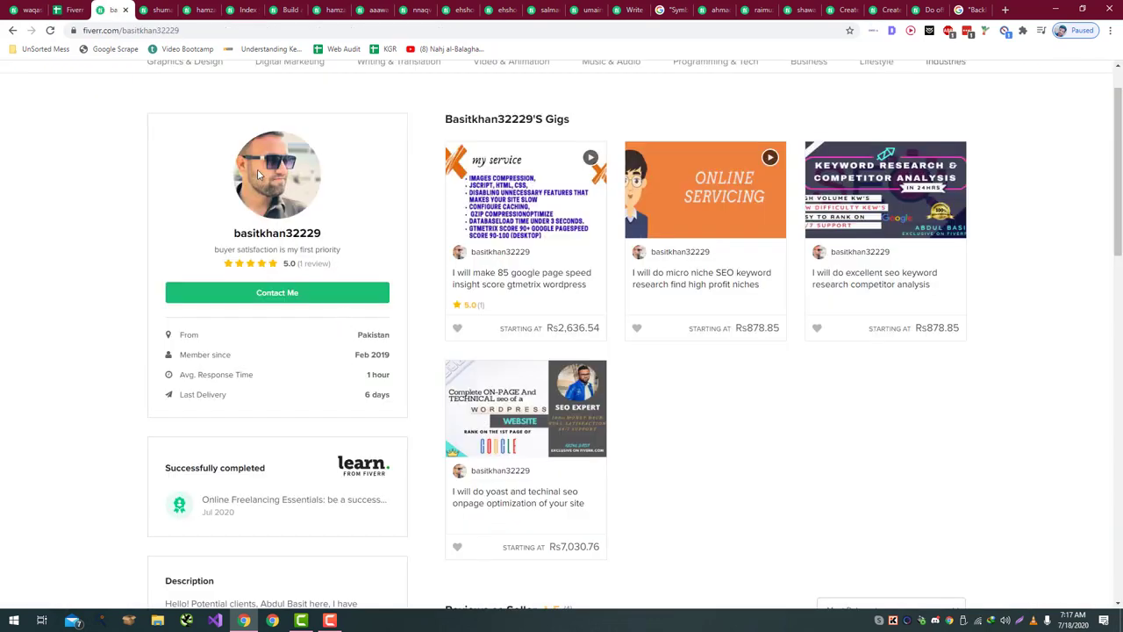
{"action": "key", "text": "ctrl+shift+Tab"}
{"action": "key", "text": "ctrl+Tab"}
{"action": "key", "text": "ctrl+shift+Tab"}
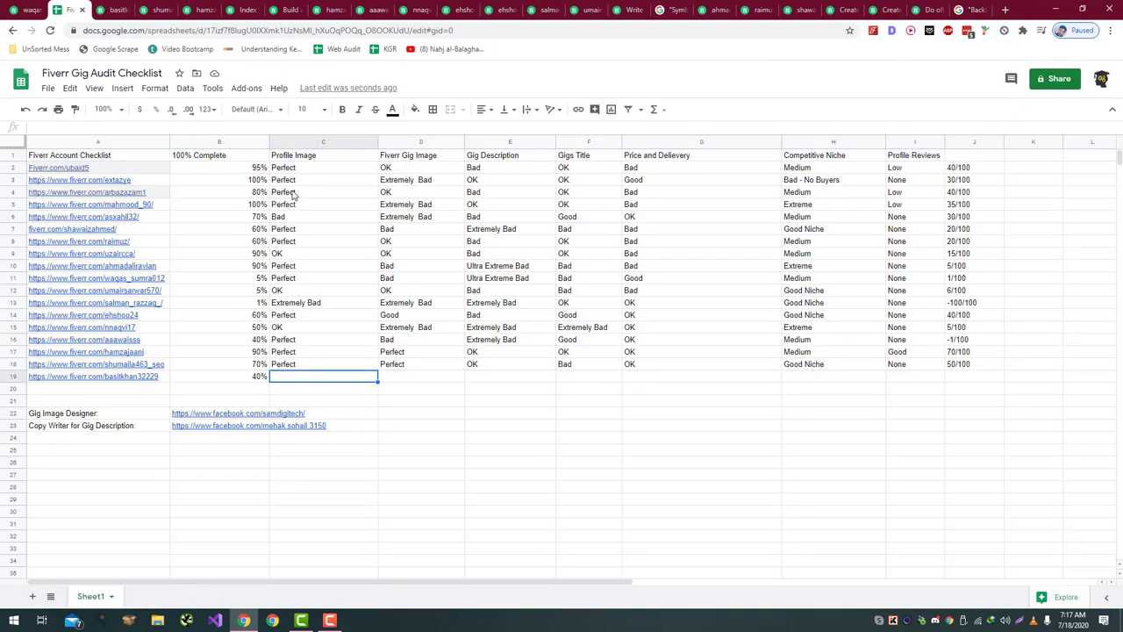
{"action": "type", "text": "perfect"}
{"action": "key", "text": "Return"}
{"action": "key", "text": "ctrl+Tab"}
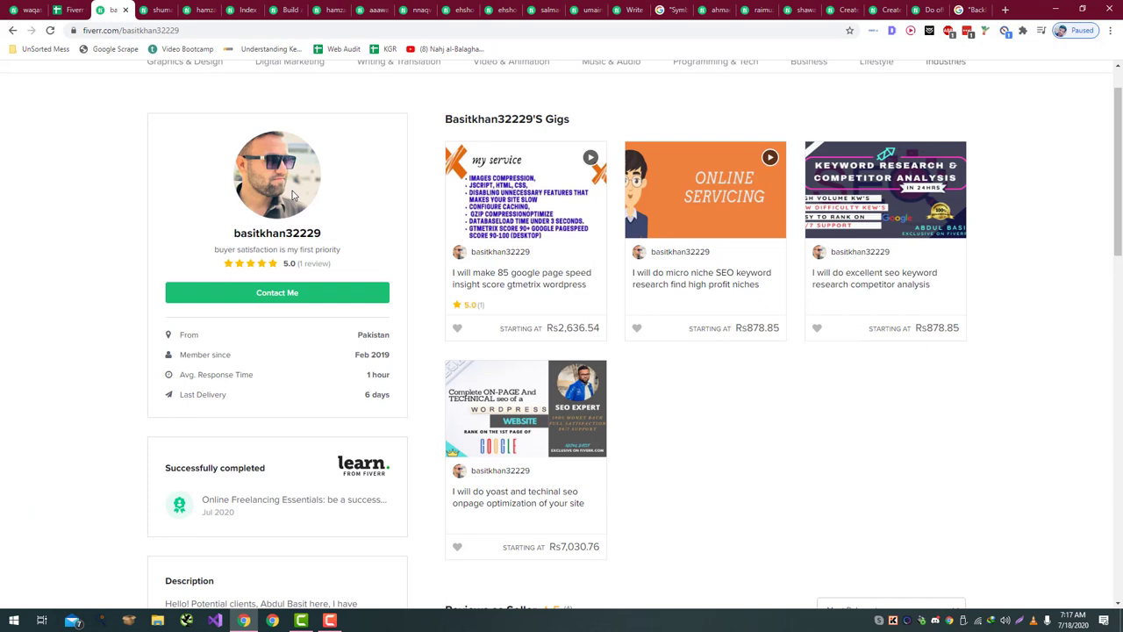
{"action": "key", "text": "ctrl+shift+Tab"}
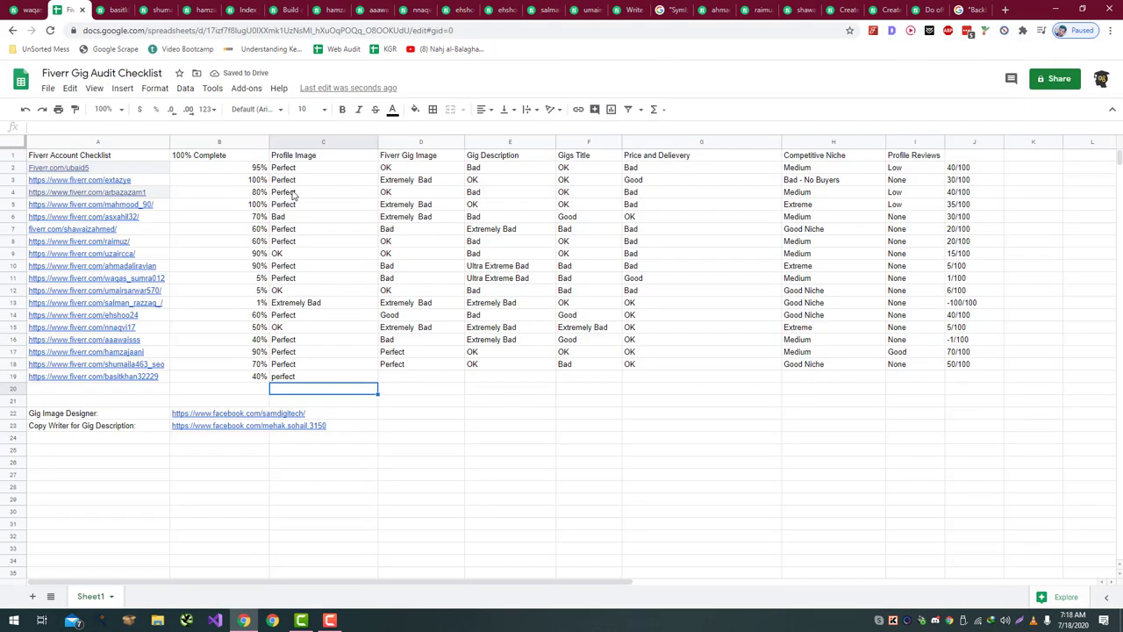
{"action": "key", "text": "Up"}
{"action": "type", "text": "Perfect"}
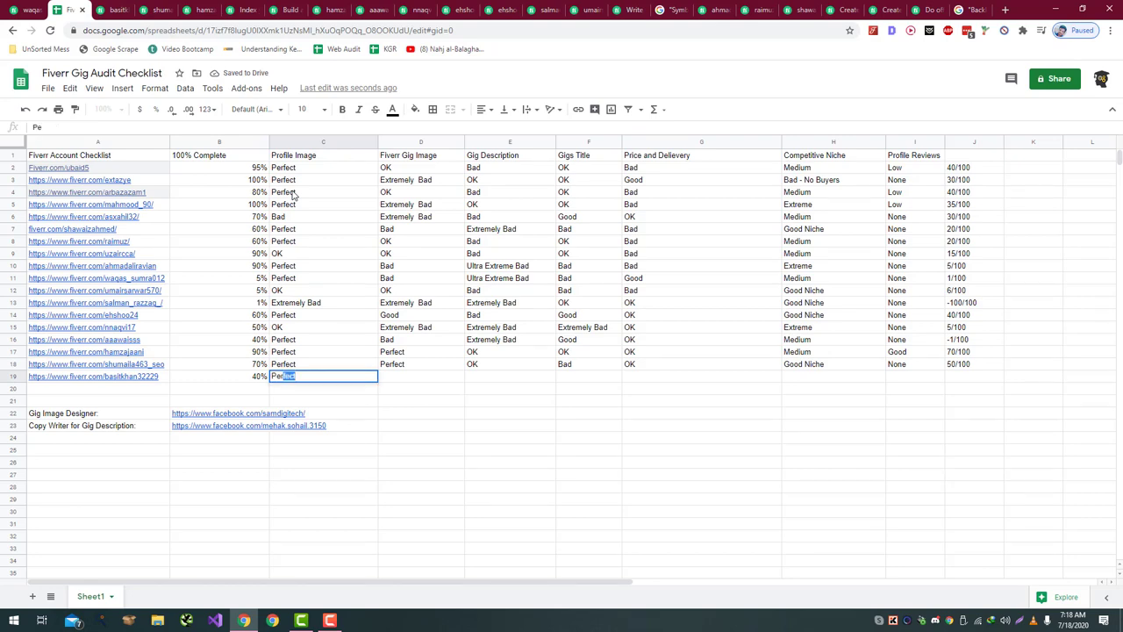
{"action": "key", "text": "Return"}
- Inspect the seller's gig images and rate Fiverr Gig Image as OK in D19
{"action": "key", "text": "Right"}
{"action": "key", "text": "ctrl+Tab"}
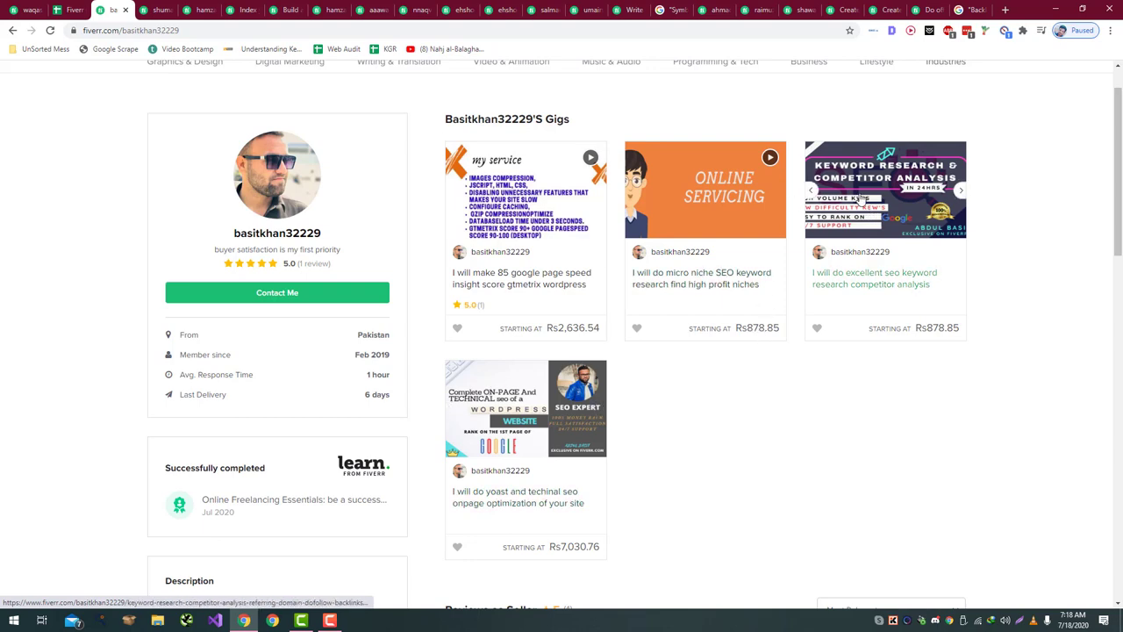
{"action": "key", "text": "ctrl+shift+Tab"}
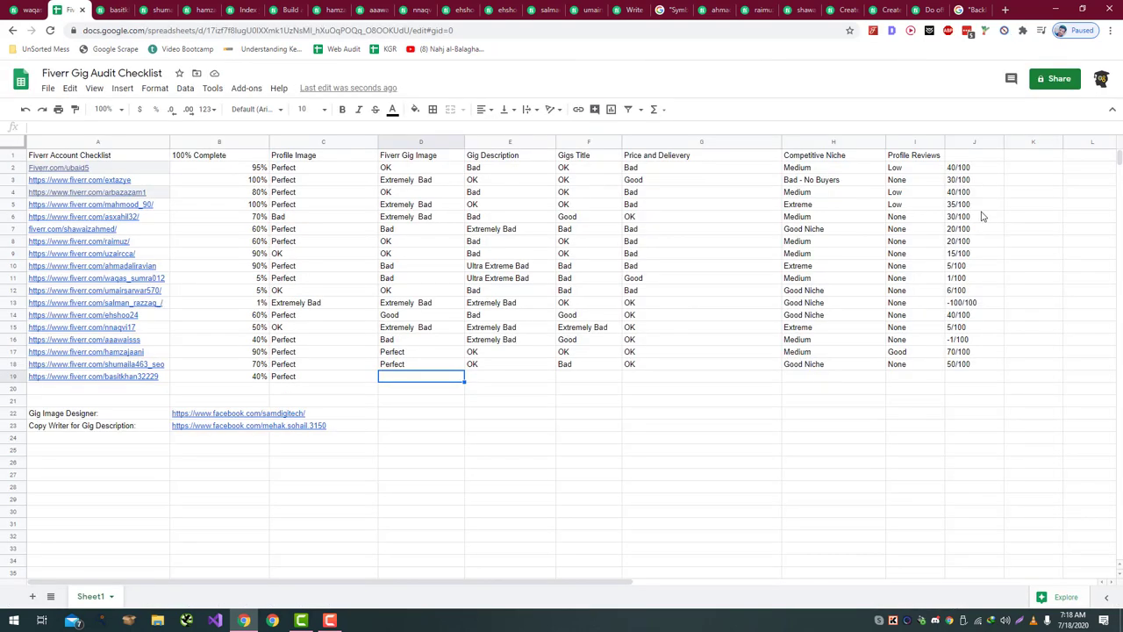
{"action": "type", "text": "OK"}
{"action": "key", "text": "Tab"}
{"action": "key", "text": "ctrl+Tab"}
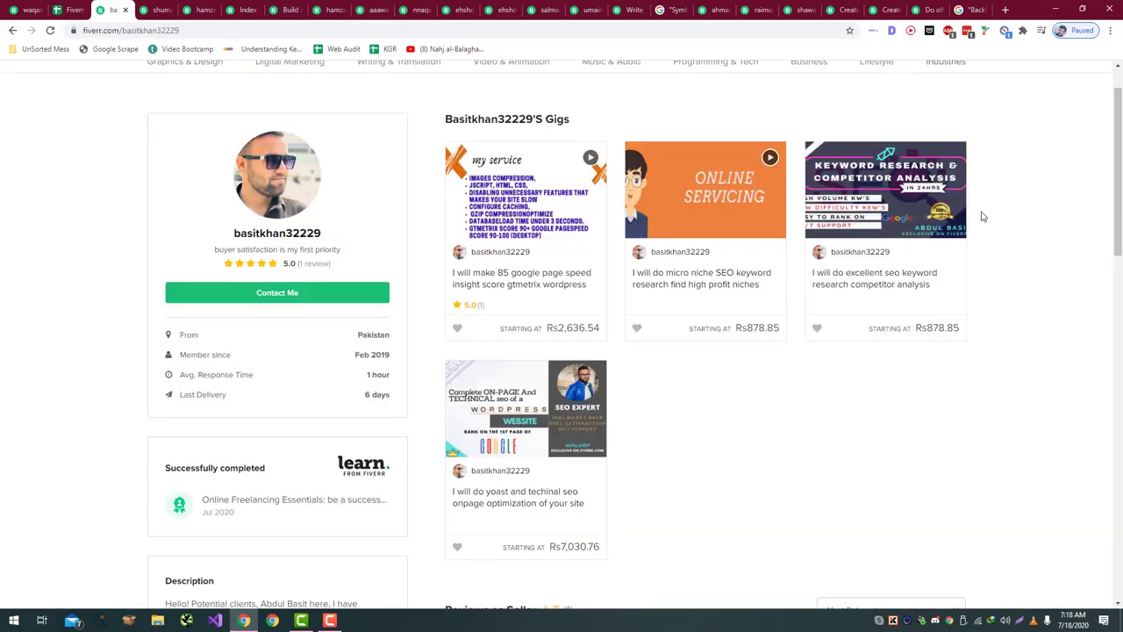
{"action": "key", "text": "ctrl+shift+Tab"}
{"action": "key", "text": "ctrl+Tab"}
{"action": "key", "text": "ctrl+shift+Tab"}
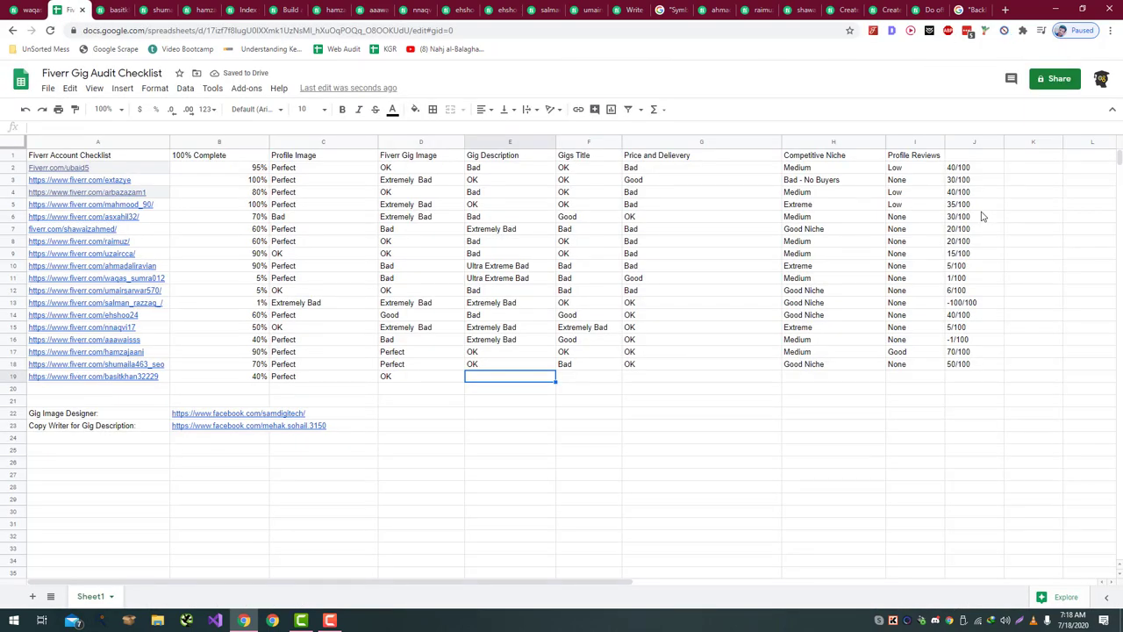
{"action": "key", "text": "ctrl+Tab"}
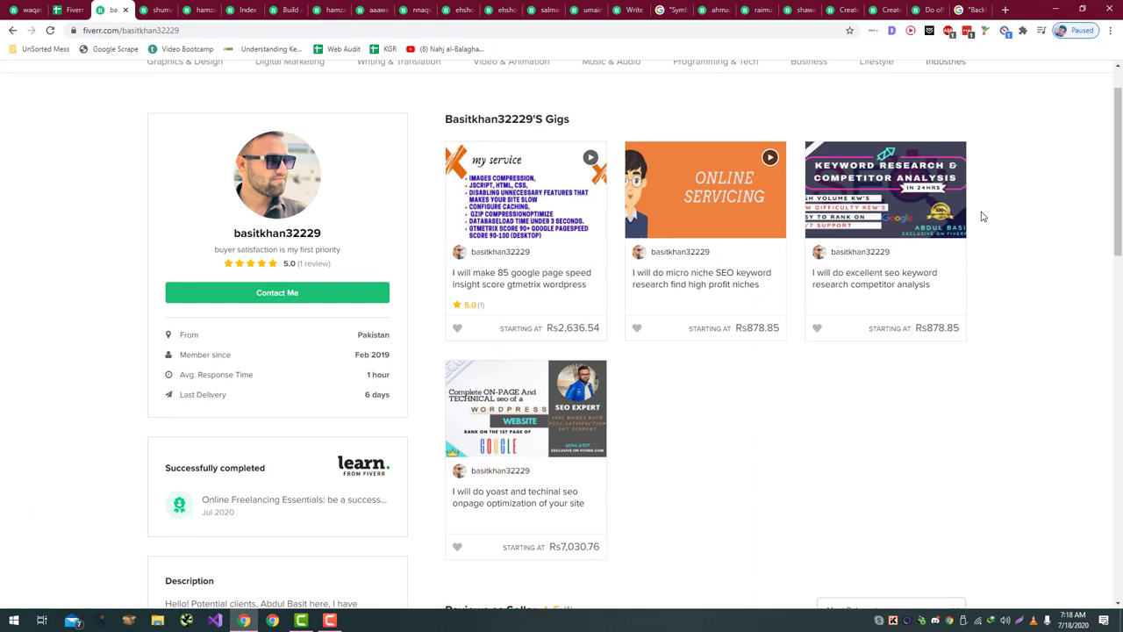
{"action": "left_click", "coordinate": [475, 283]}
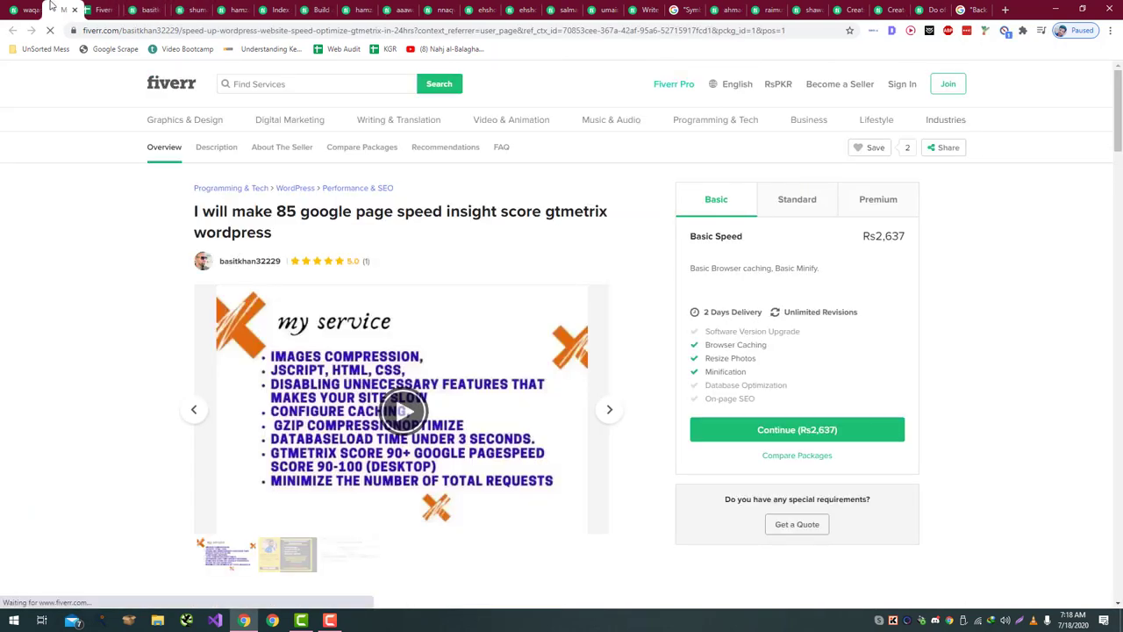
- Read the gig description's opening lines, looking up the word 'enthusiastic' in a new tab
{"action": "scroll", "coordinate": [285, 207], "scroll_direction": "down", "scroll_amount": 5}
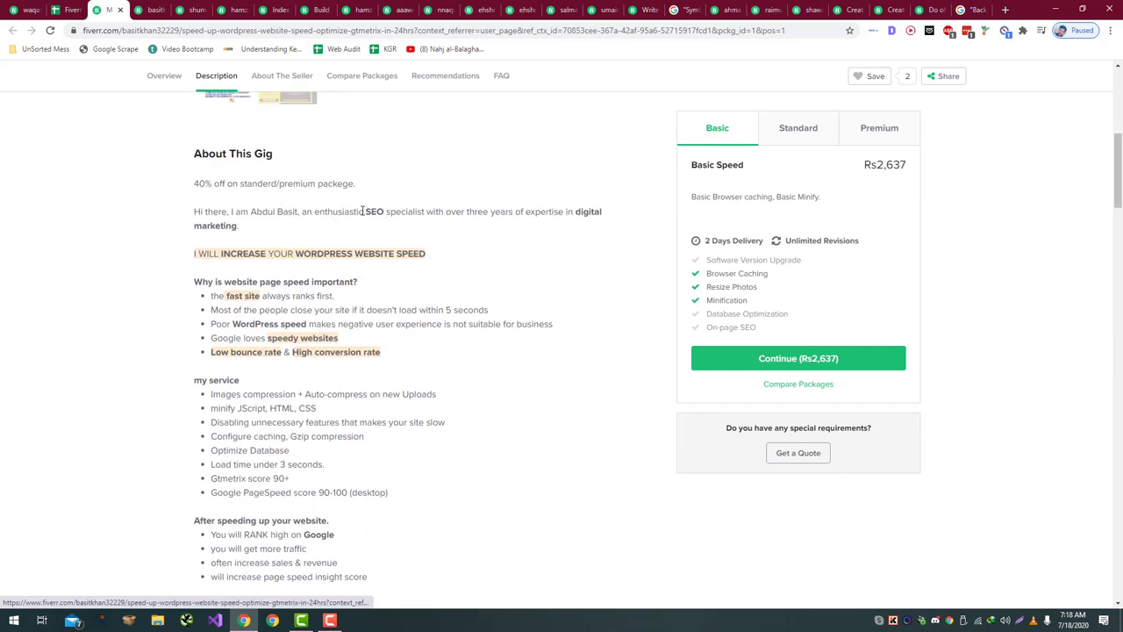
{"action": "left_click_drag", "start_coordinate": [366, 212], "coordinate": [342, 212]}
{"action": "left_click", "coordinate": [356, 222]}
{"action": "double_click", "coordinate": [350, 213]}
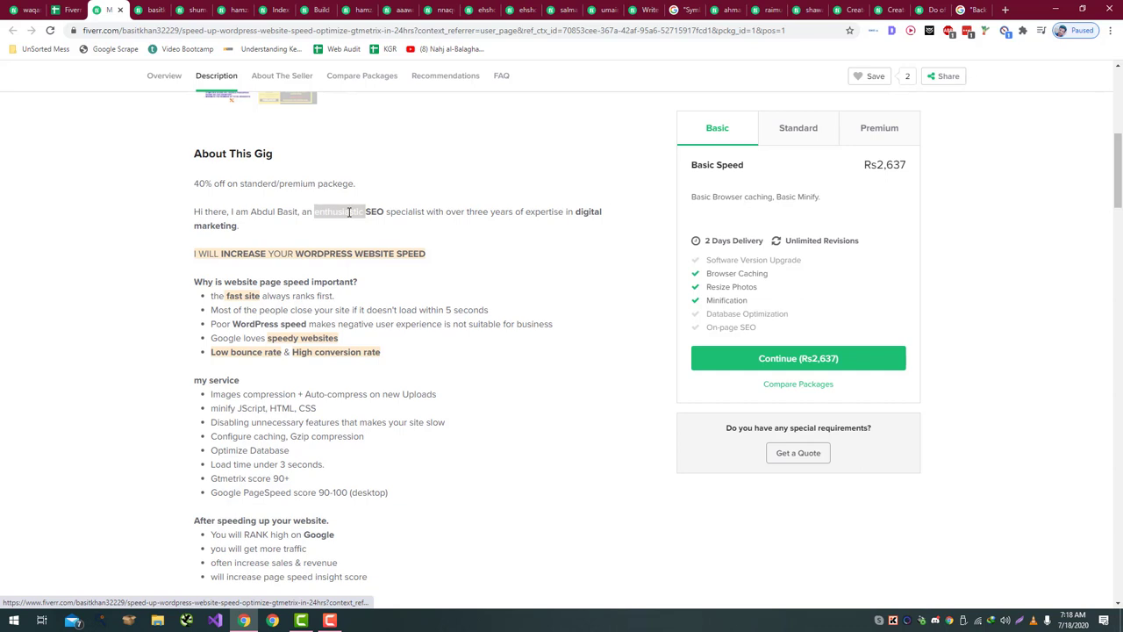
{"action": "key", "text": "ctrl+c"}
{"action": "key", "text": "ctrl+t"}
{"action": "key", "text": "ctrl+v"}
{"action": "key", "text": "ctrl+w"}
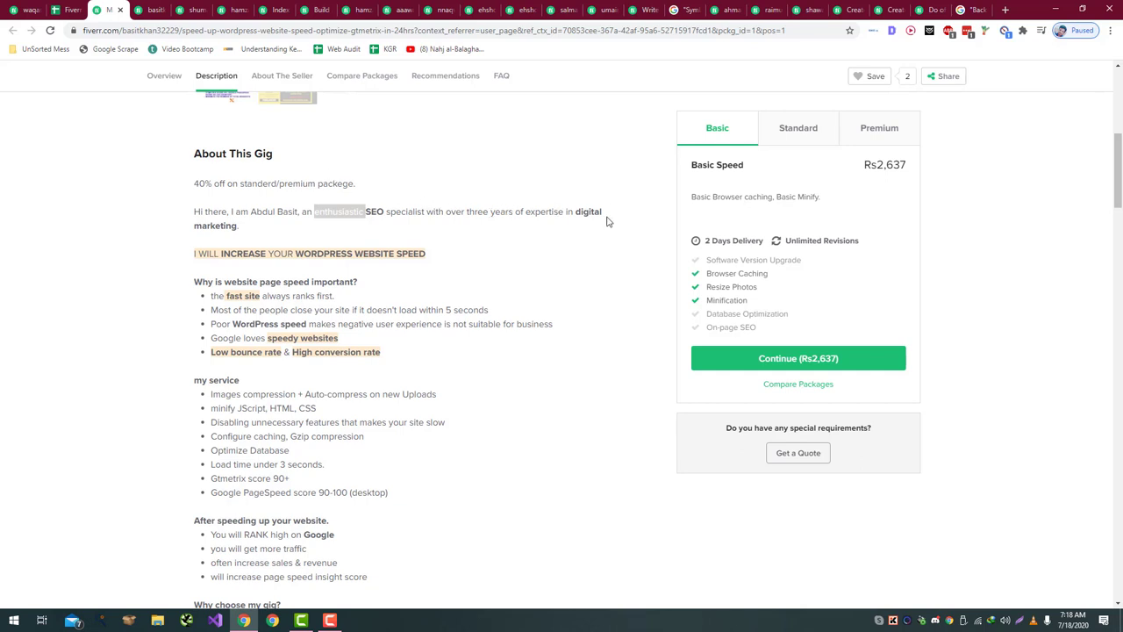
{"action": "double_click", "coordinate": [560, 213]}
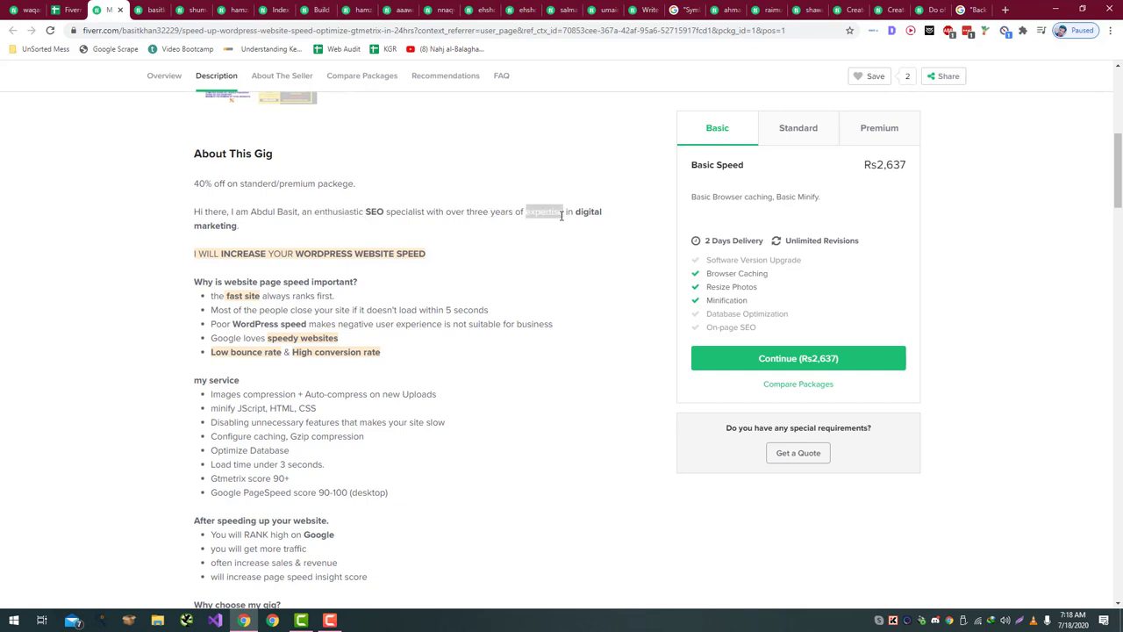
{"action": "left_click", "coordinate": [564, 219]}
{"action": "left_click_drag", "start_coordinate": [421, 255], "coordinate": [261, 254]}
- Review the WORDPRESS WEBSITE SPEED headline and the bullets on speedy websites and bounce rate
{"action": "scroll", "coordinate": [263, 252], "scroll_direction": "up", "scroll_amount": 5}
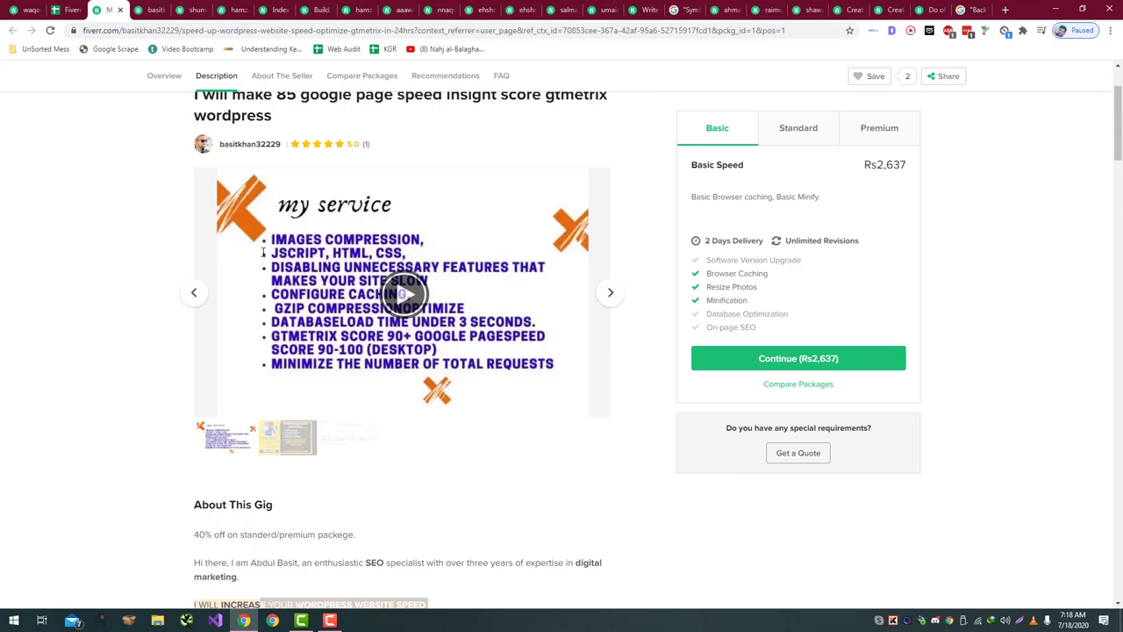
{"action": "scroll", "coordinate": [262, 252], "scroll_direction": "down", "scroll_amount": 1}
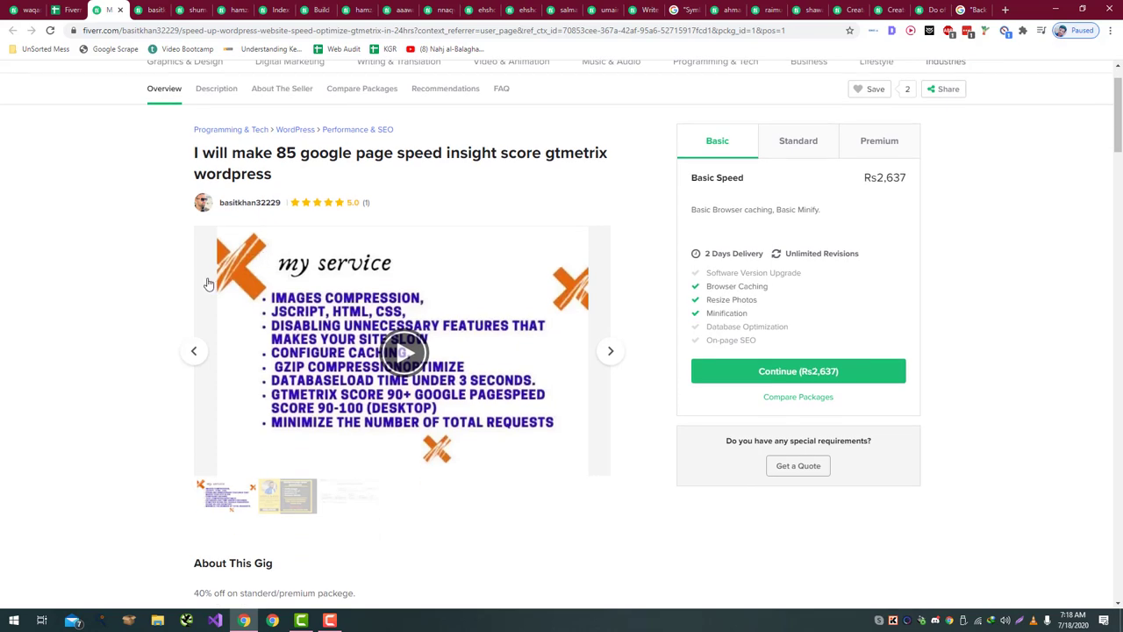
{"action": "scroll", "coordinate": [208, 310], "scroll_direction": "down", "scroll_amount": 5}
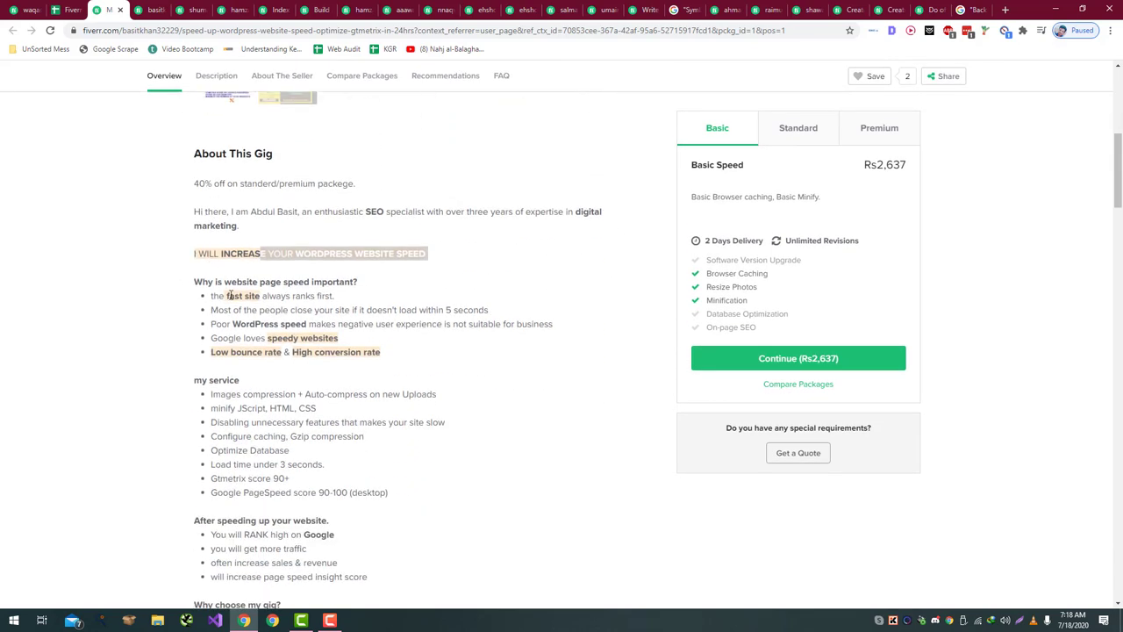
{"action": "left_click", "coordinate": [230, 296]}
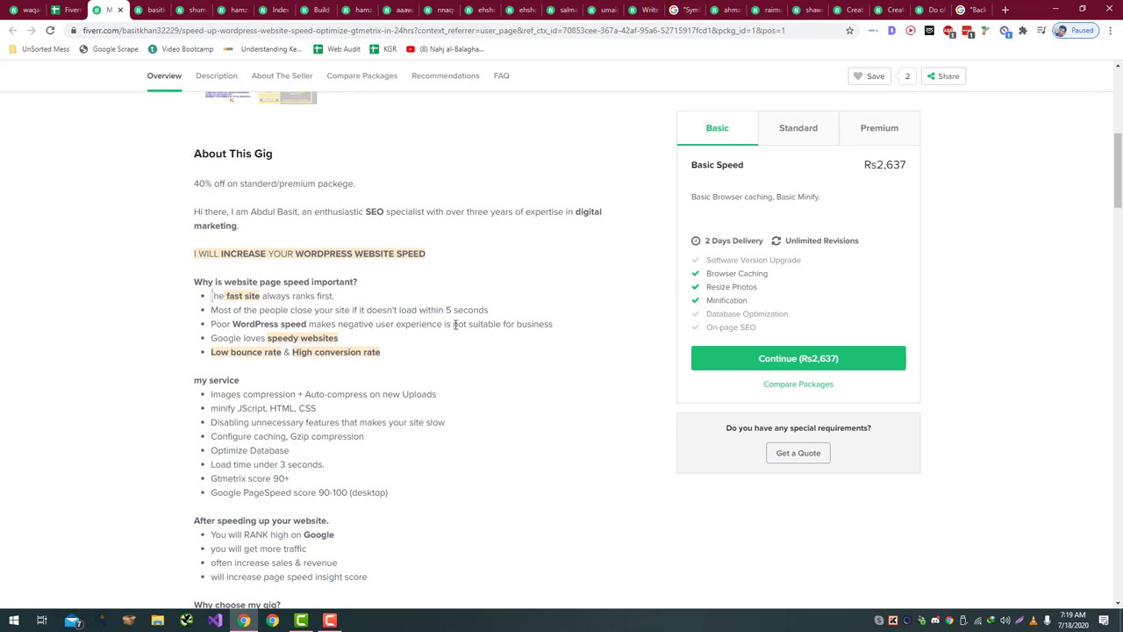
{"action": "left_click_drag", "start_coordinate": [443, 323], "coordinate": [565, 329]}
{"action": "left_click_drag", "start_coordinate": [380, 324], "coordinate": [433, 350]}
{"action": "left_click", "coordinate": [421, 350]}
{"action": "left_click_drag", "start_coordinate": [351, 339], "coordinate": [230, 352]}
{"action": "left_click", "coordinate": [271, 337]}
{"action": "left_click", "coordinate": [313, 340]}
{"action": "left_click", "coordinate": [359, 370]}
{"action": "scroll", "coordinate": [328, 358], "scroll_direction": "down", "scroll_amount": 2}
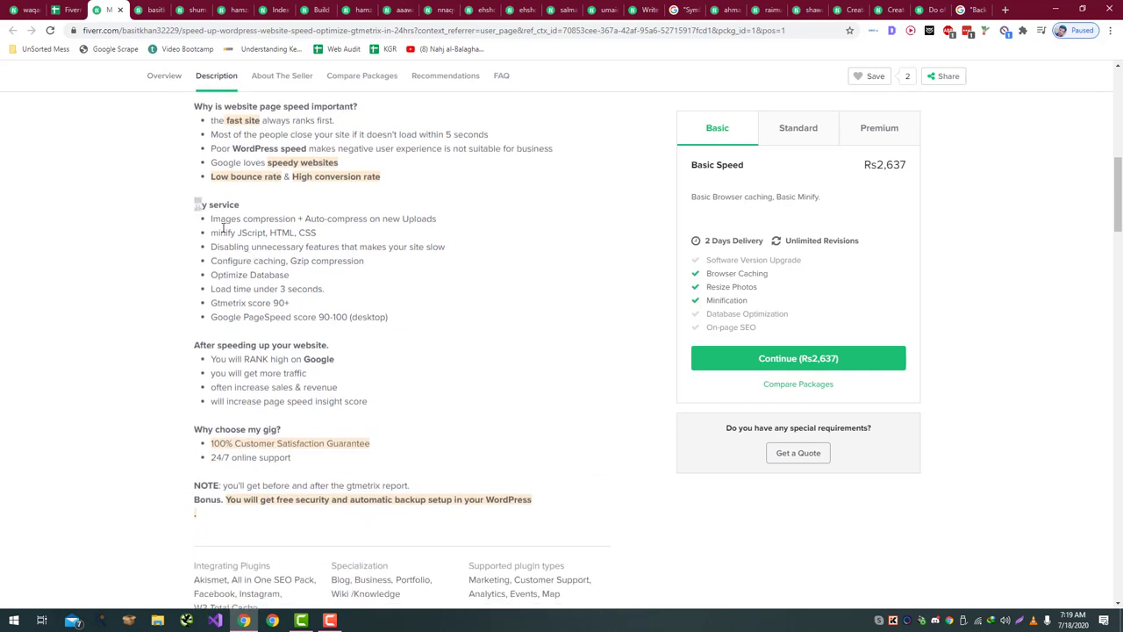
- Read through the gig's service bullets and the Bonus security line
{"action": "left_click_drag", "start_coordinate": [212, 220], "coordinate": [388, 317]}
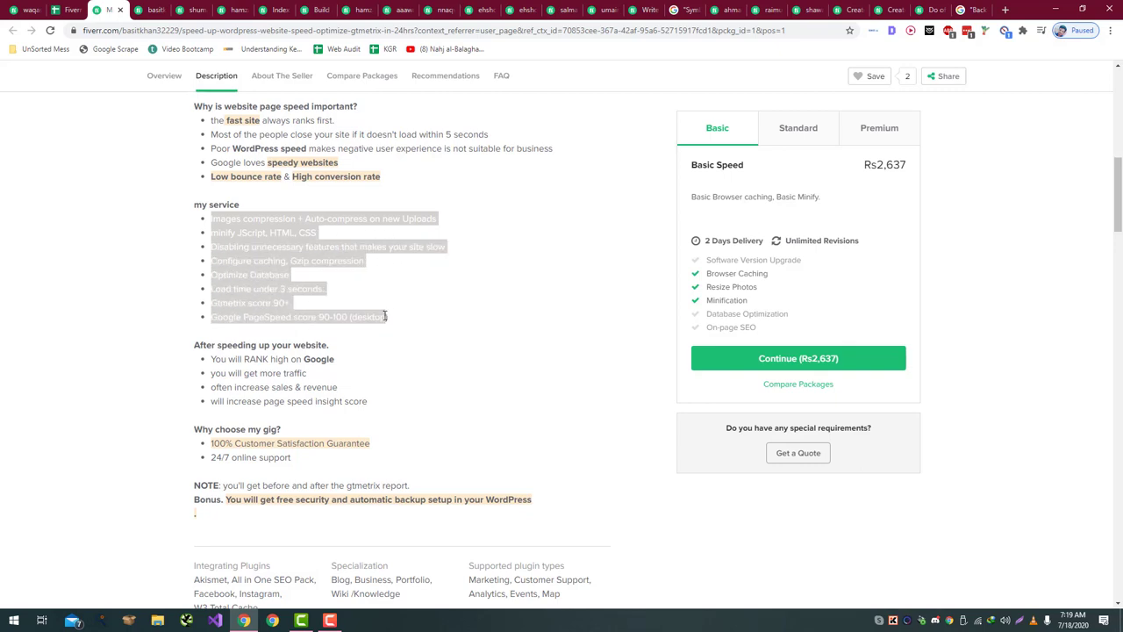
{"action": "double_click", "coordinate": [227, 204]}
{"action": "scroll", "coordinate": [263, 283], "scroll_direction": "down", "scroll_amount": 5}
{"action": "scroll", "coordinate": [266, 283], "scroll_direction": "up", "scroll_amount": 3}
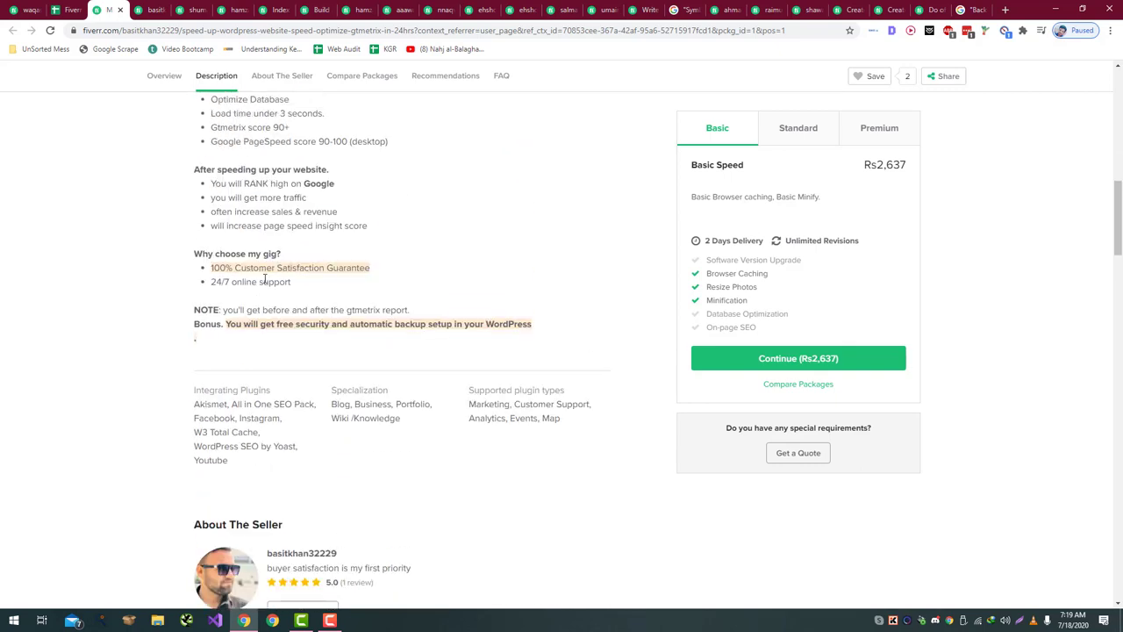
{"action": "scroll", "coordinate": [285, 222], "scroll_direction": "up", "scroll_amount": 1}
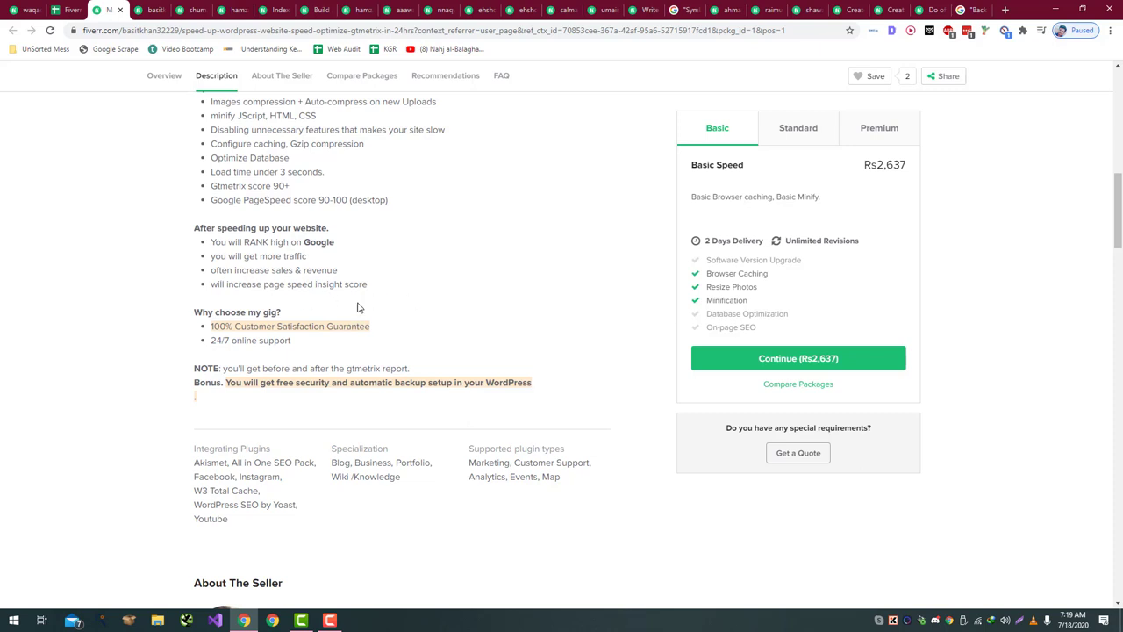
{"action": "scroll", "coordinate": [353, 309], "scroll_direction": "down", "scroll_amount": 1}
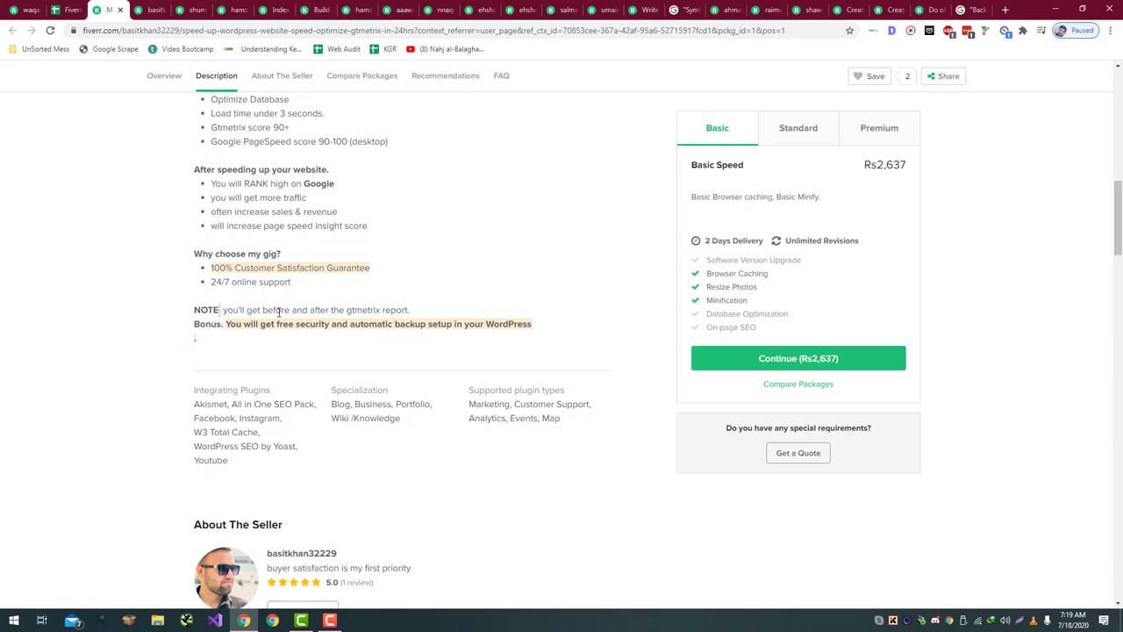
{"action": "scroll", "coordinate": [280, 312], "scroll_direction": "up", "scroll_amount": 4}
{"action": "scroll", "coordinate": [279, 312], "scroll_direction": "down", "scroll_amount": 4}
{"action": "left_click_drag", "start_coordinate": [323, 324], "coordinate": [332, 327]}
{"action": "double_click", "coordinate": [327, 325]}
{"action": "left_click", "coordinate": [330, 326]}
{"action": "scroll", "coordinate": [329, 327], "scroll_direction": "up", "scroll_amount": 10}
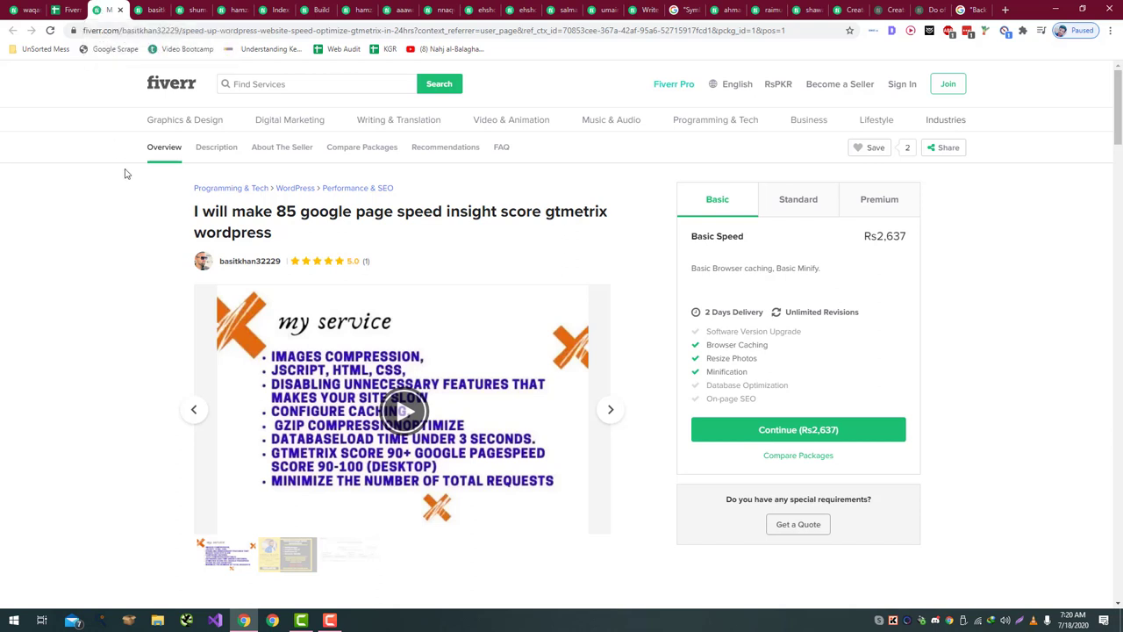
- Check the full gig title, then return to the Fiverr Gig Audit Checklist sheet
{"action": "triple_click", "coordinate": [289, 210]}
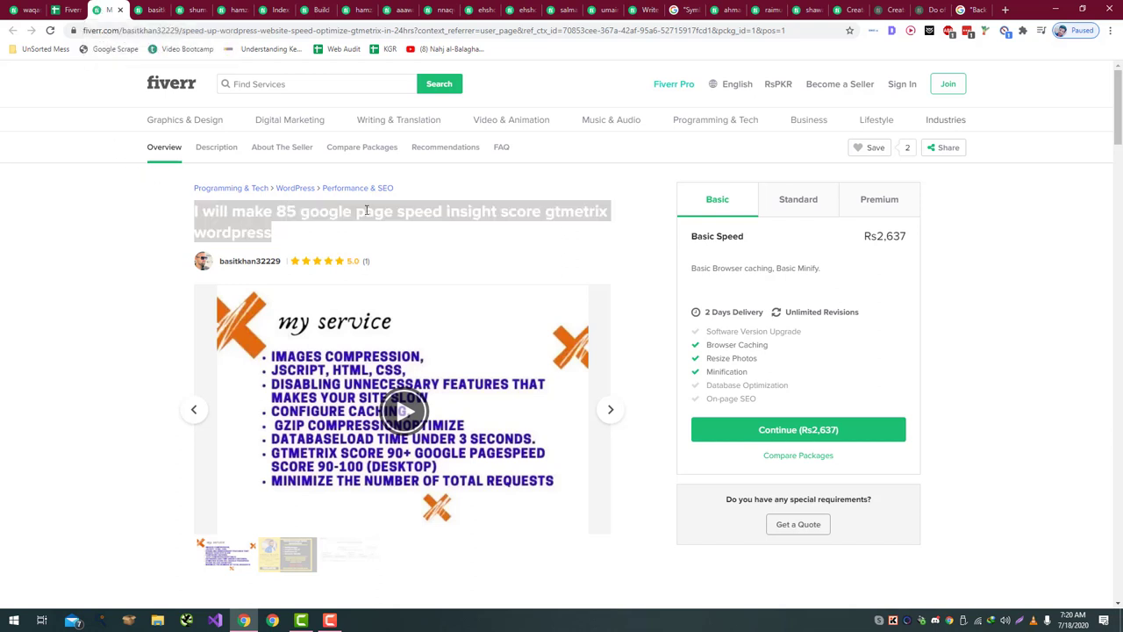
{"action": "left_click", "coordinate": [368, 210]}
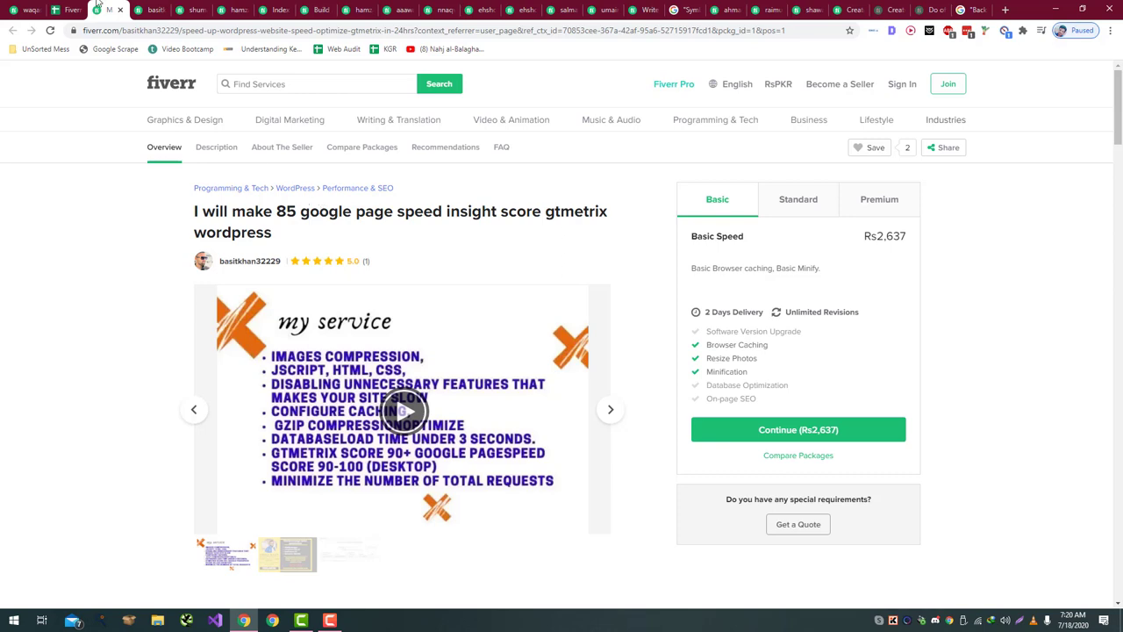
{"action": "left_click", "coordinate": [48, 8]}
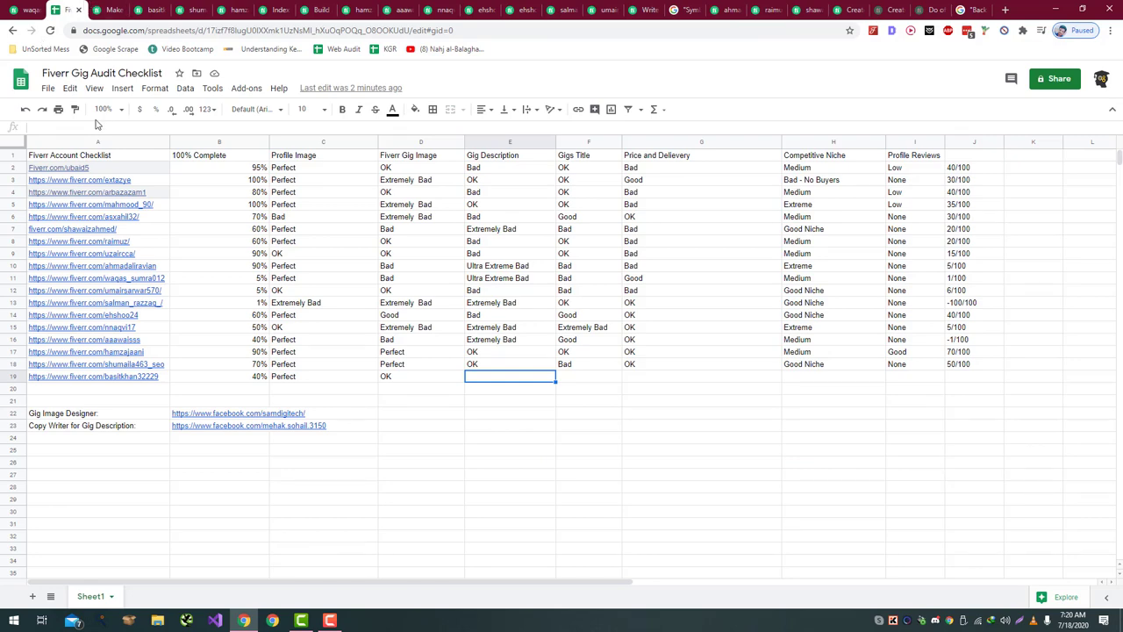
- Rate row 19's Gig Description OK and Gigs Title Bad
{"action": "key", "text": "Tab"}
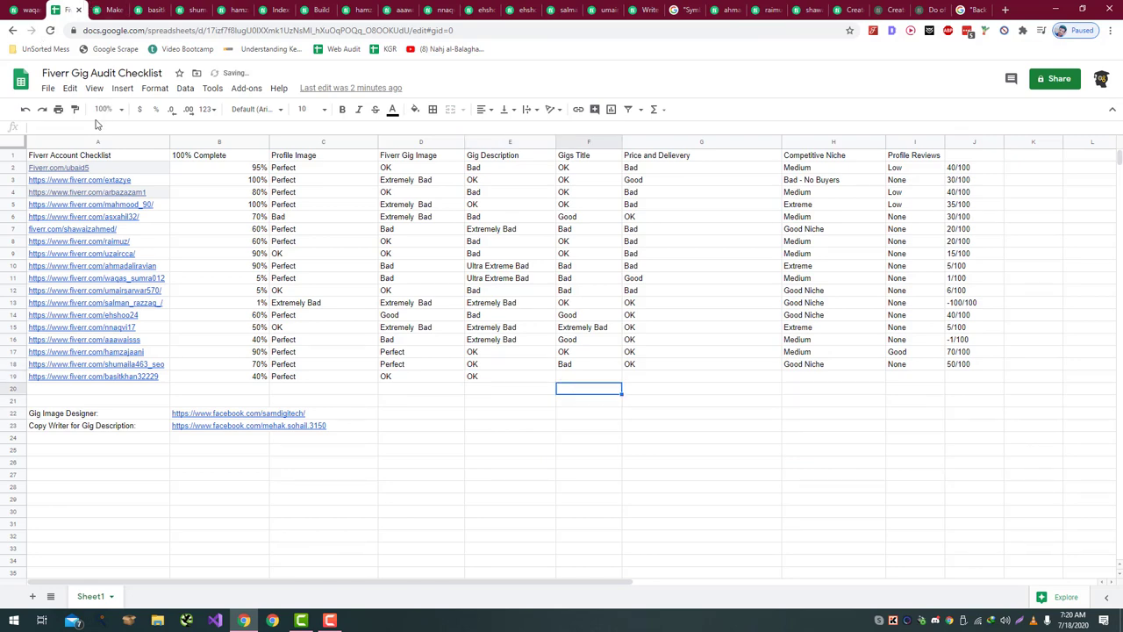
{"action": "key", "text": "ctrl+Tab"}
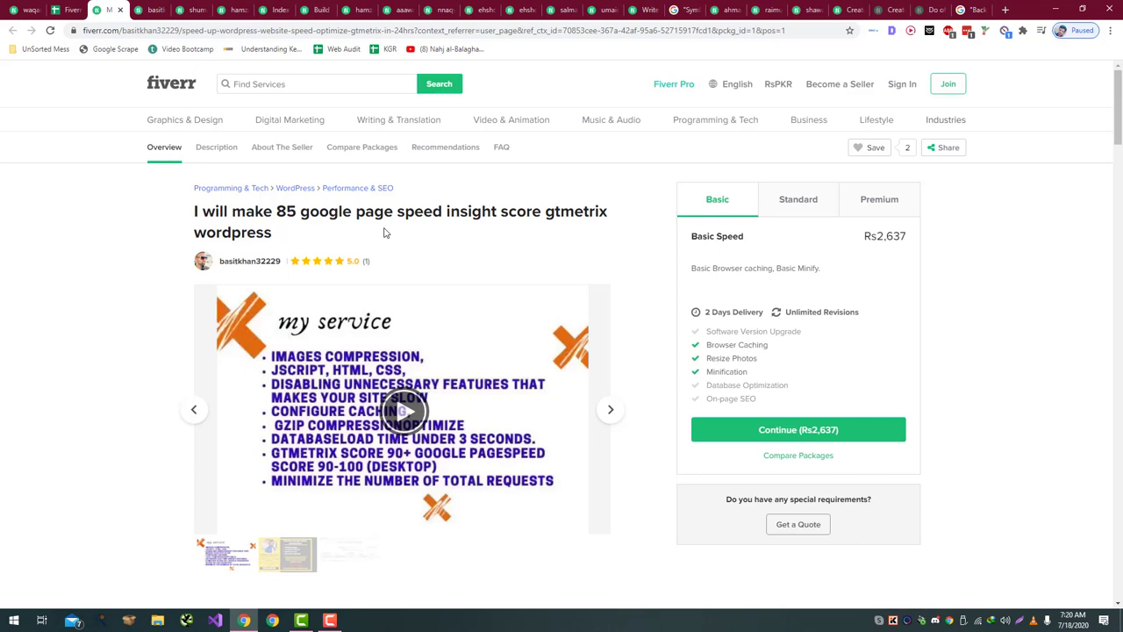
{"action": "left_click", "coordinate": [64, 9]}
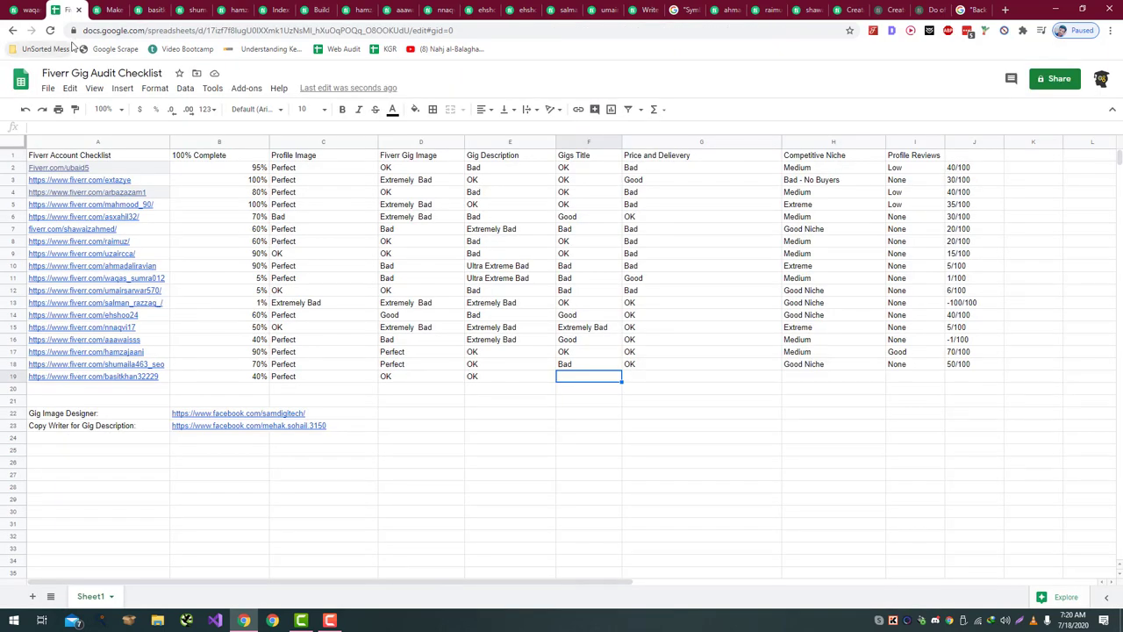
{"action": "type", "text": "Bad"}
{"action": "key", "text": "Return"}
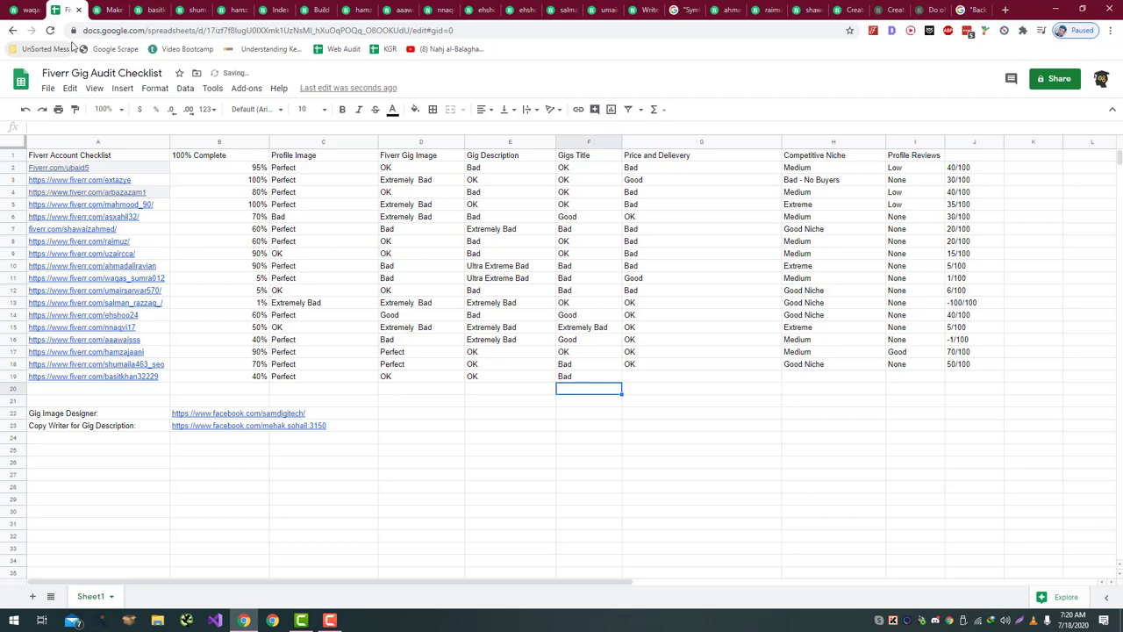
- Rate row 19's Price and Delivery Bad and Competitive Niche 'Good Niche' after checking the gig
{"action": "key", "text": "Right"}
{"action": "key", "text": "Up"}
{"action": "key", "text": "ctrl+Tab"}
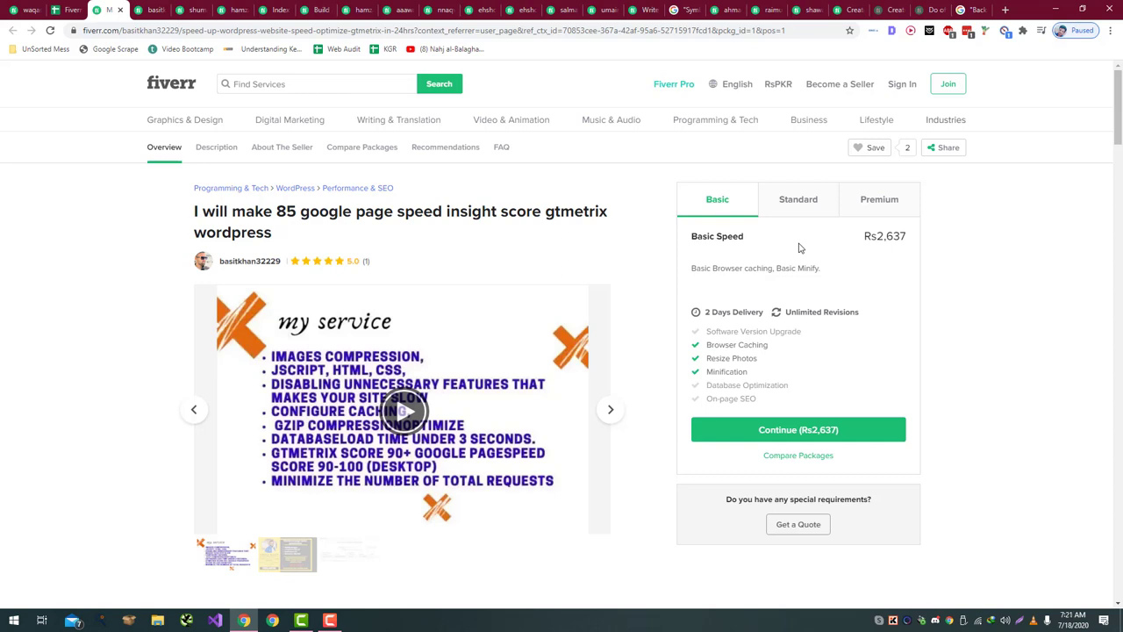
{"action": "key", "text": "ctrl+shift+Tab"}
{"action": "type", "text": "Bad"}
{"action": "key", "text": "Return"}
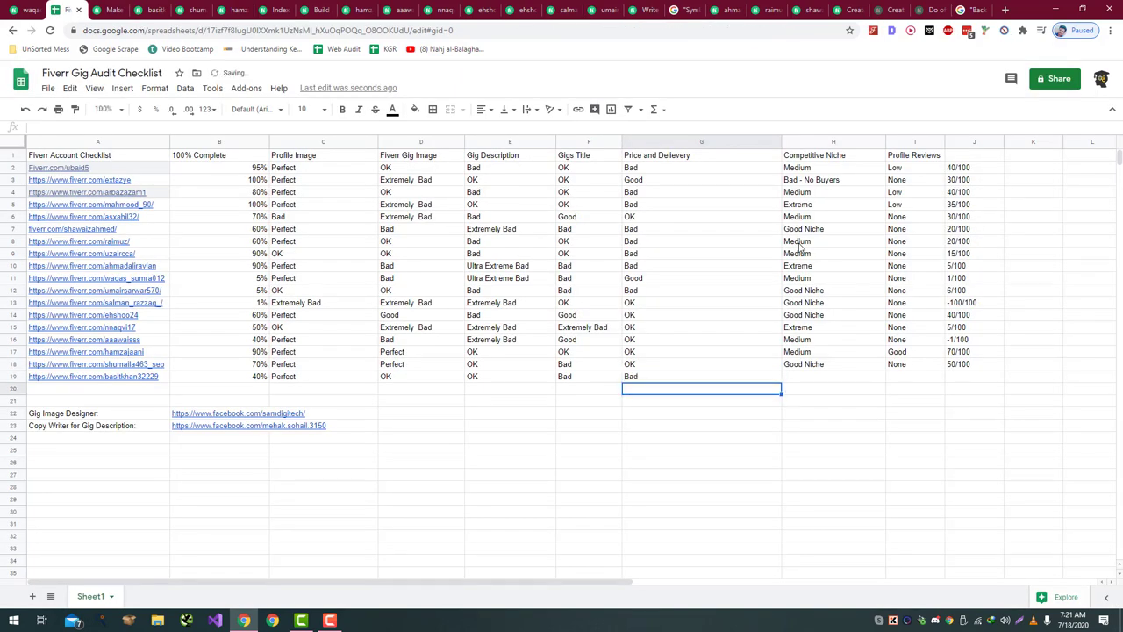
{"action": "key", "text": "Right"}
{"action": "key", "text": "Up"}
{"action": "key", "text": "ctrl+Tab"}
{"action": "key", "text": "ctrl+shift+Tab"}
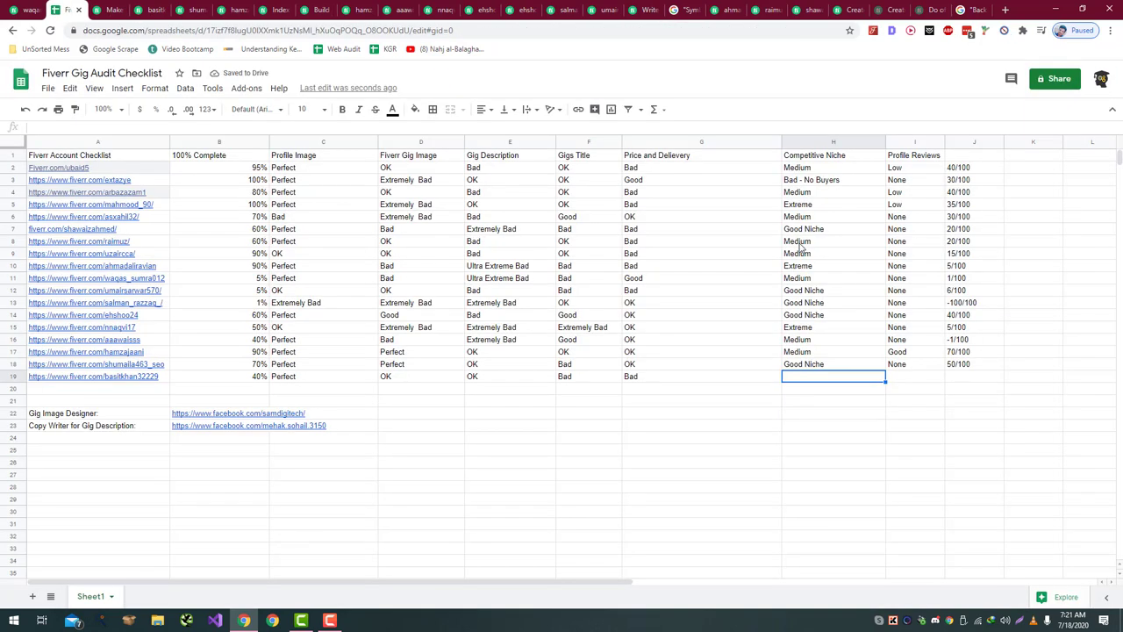
{"action": "type", "text": "Good Niche"}
{"action": "key", "text": "Return"}
- Rate row 19's Profile Reviews Low and give it a score of 20/100
{"action": "key", "text": "Right"}
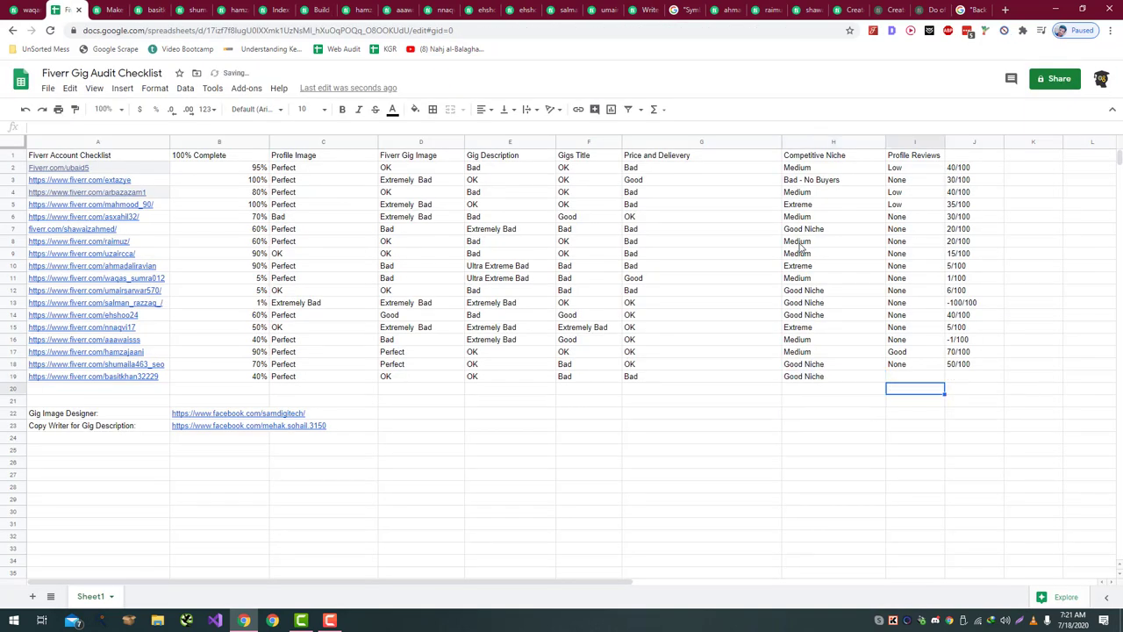
{"action": "key", "text": "Up"}
{"action": "key", "text": "ctrl+Tab"}
{"action": "key", "text": "ctrl+shift+Tab"}
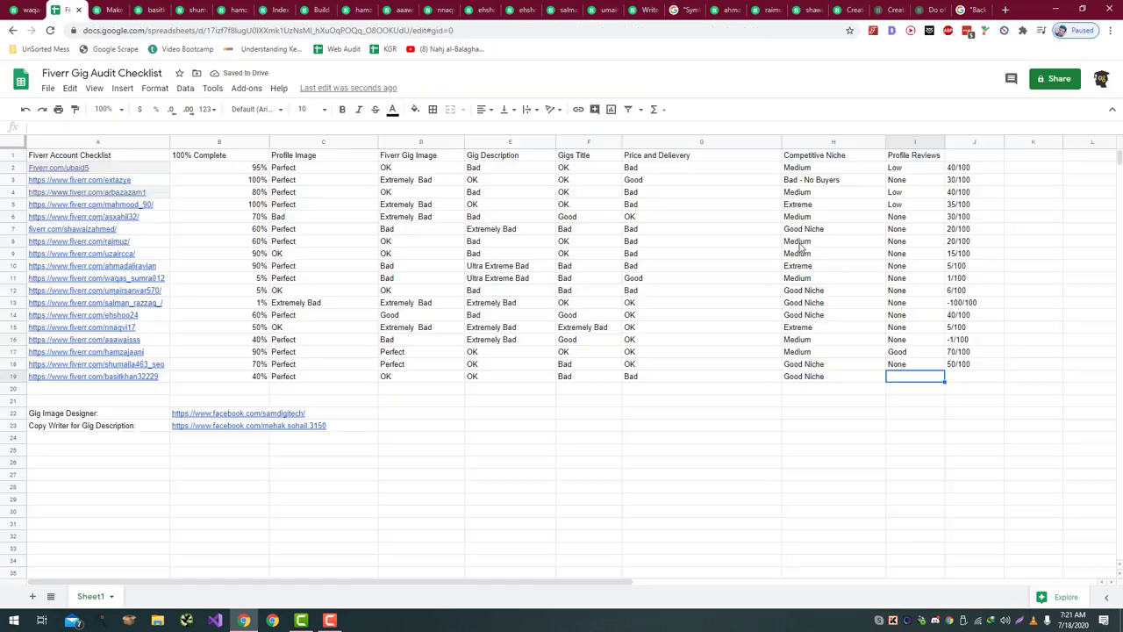
{"action": "type", "text": "Low"}
{"action": "key", "text": "Return"}
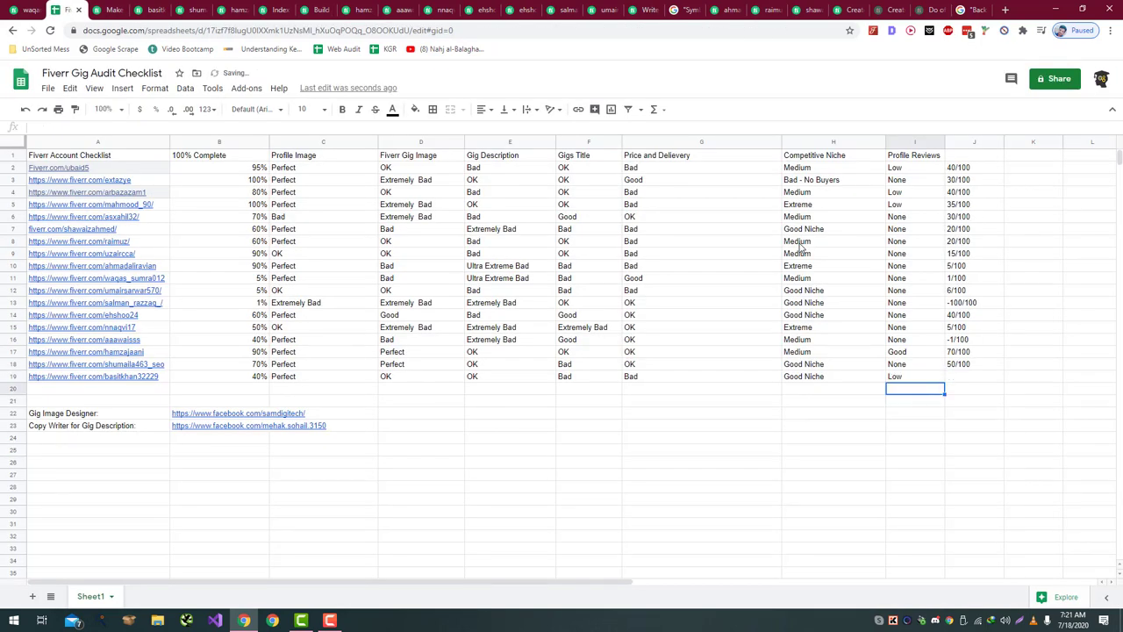
{"action": "key", "text": "Right"}
{"action": "key", "text": "Up"}
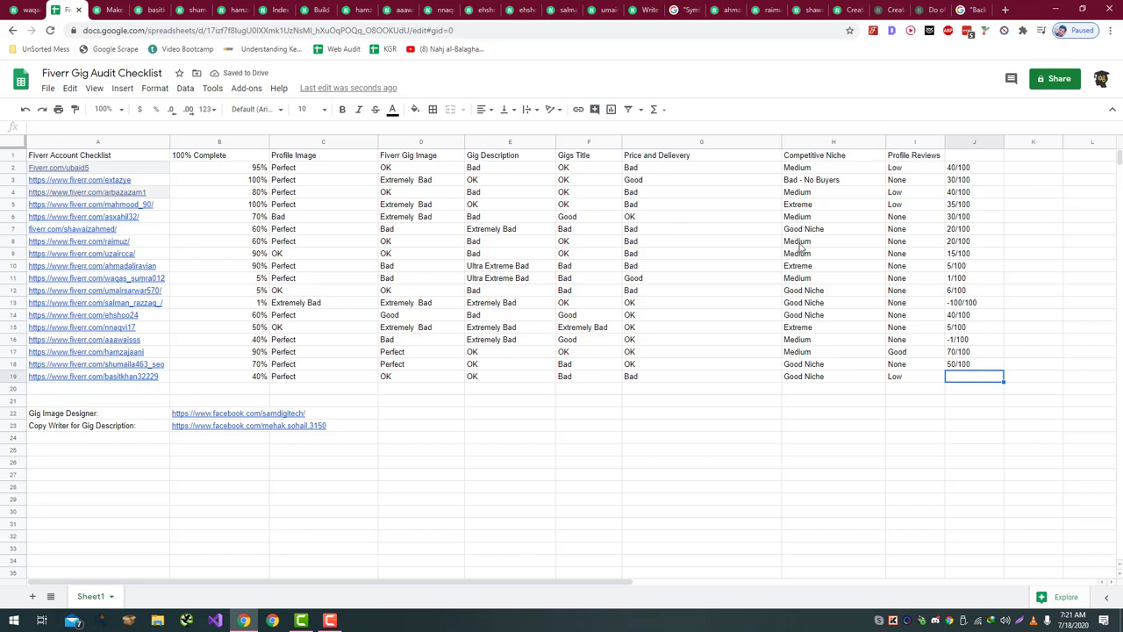
{"action": "type", "text": "4"}
{"action": "key", "text": "BackSpace"}
{"action": "type", "text": "20"}
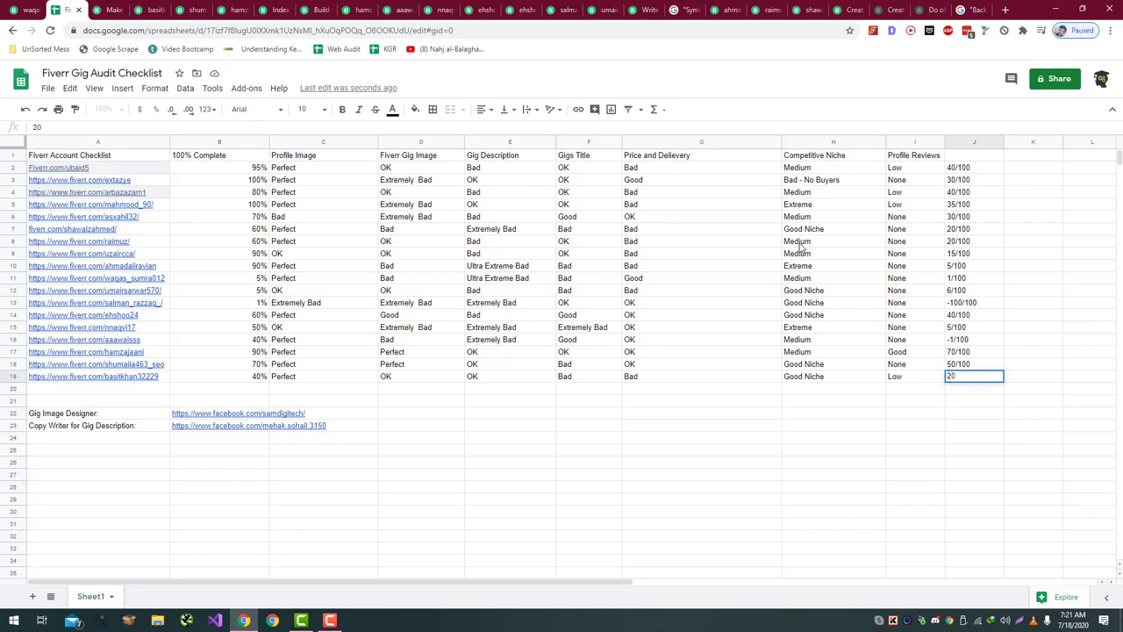
{"action": "type", "text": "/100"}
{"action": "key", "text": "Return"}
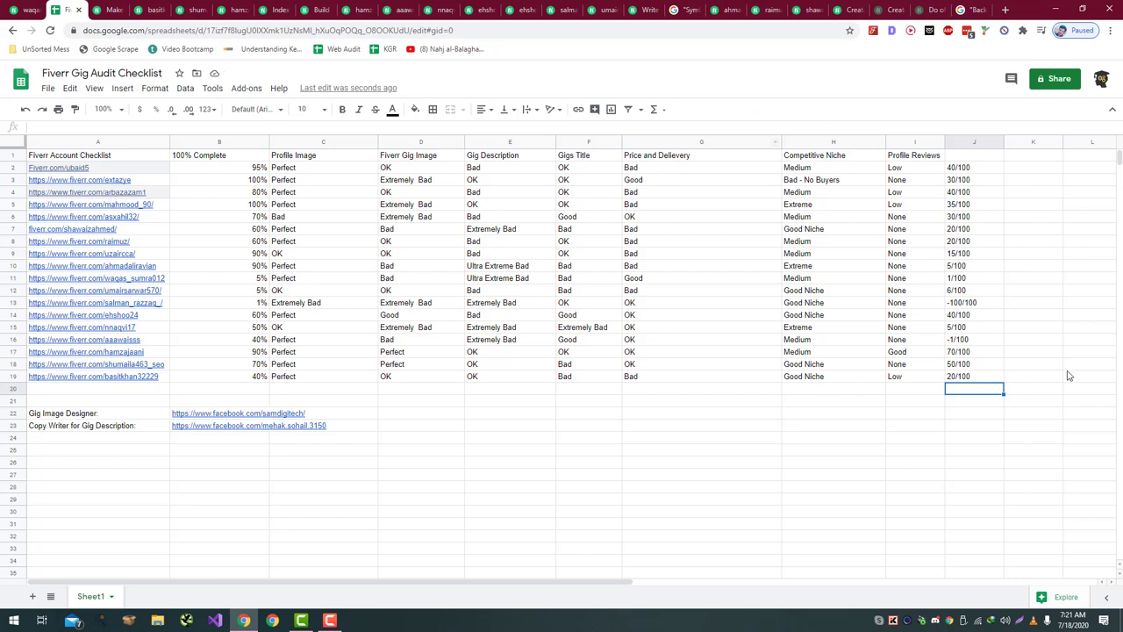
{"action": "left_click", "coordinate": [984, 356]}
{"action": "left_click", "coordinate": [70, 352], "text": "shift"}
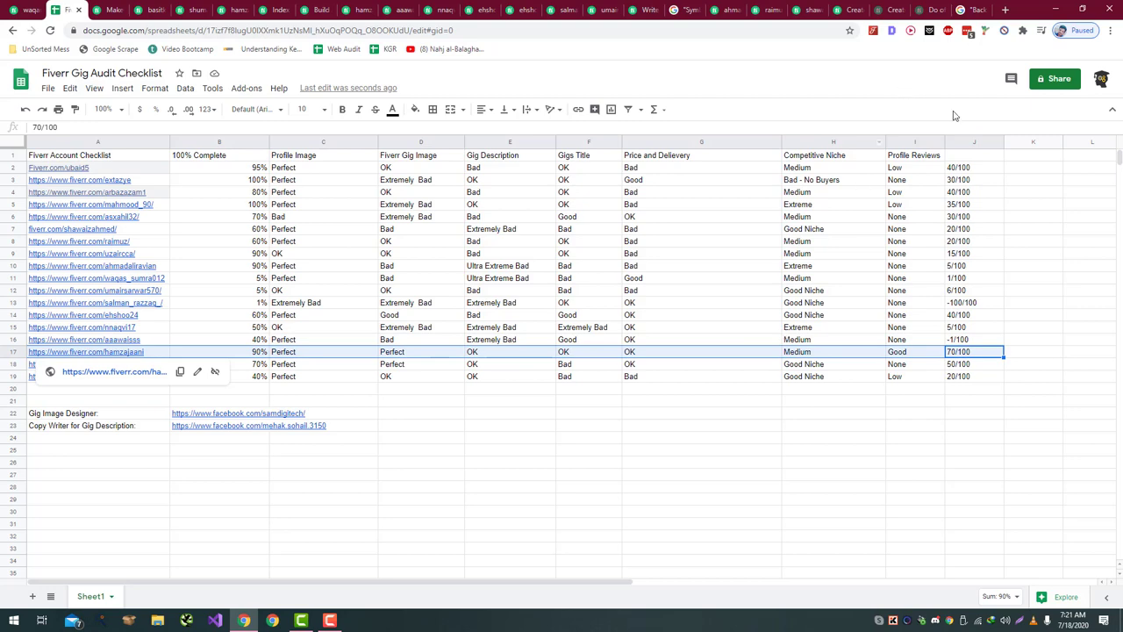
{"action": "left_click_drag", "start_coordinate": [1009, 156], "coordinate": [406, 339]}
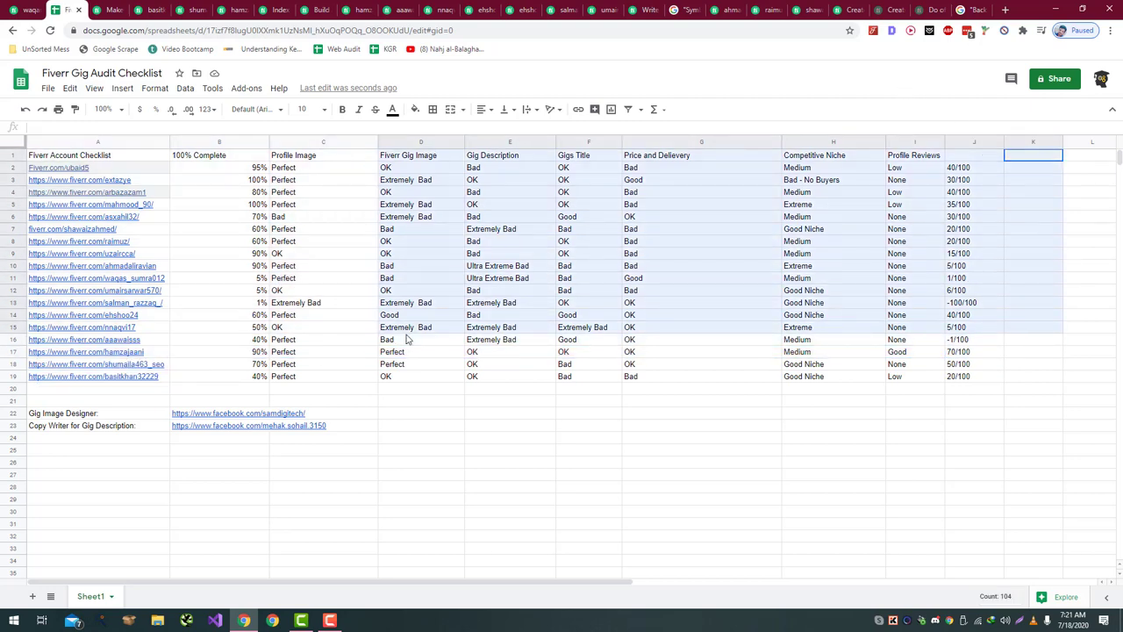
{"action": "left_click", "coordinate": [900, 351]}
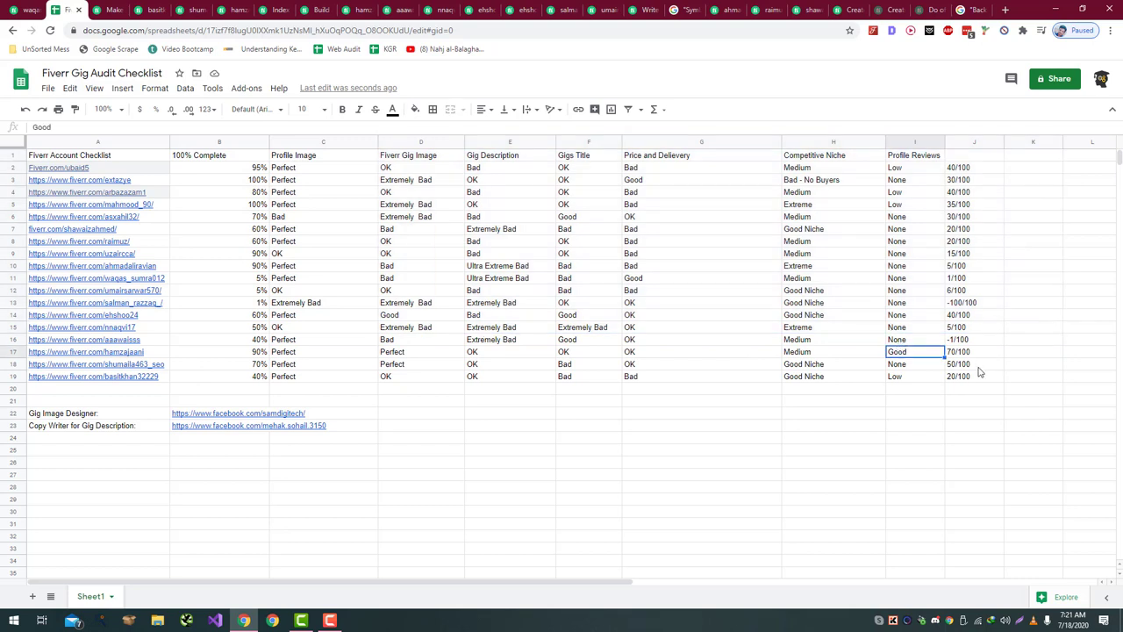
{"action": "left_click_drag", "start_coordinate": [981, 368], "coordinate": [455, 316]}
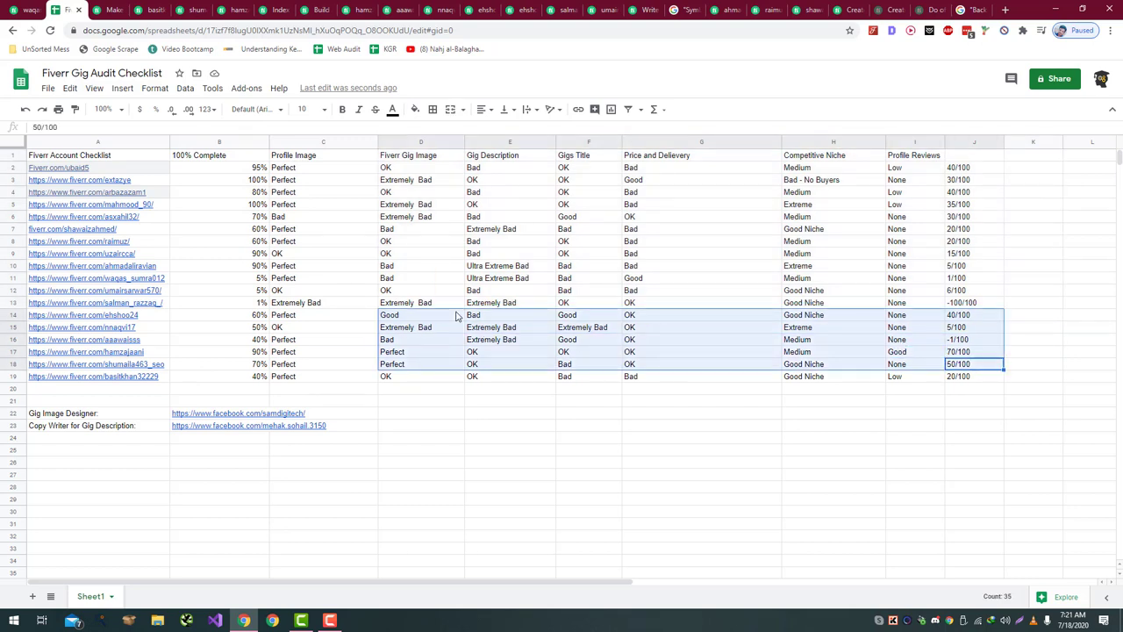